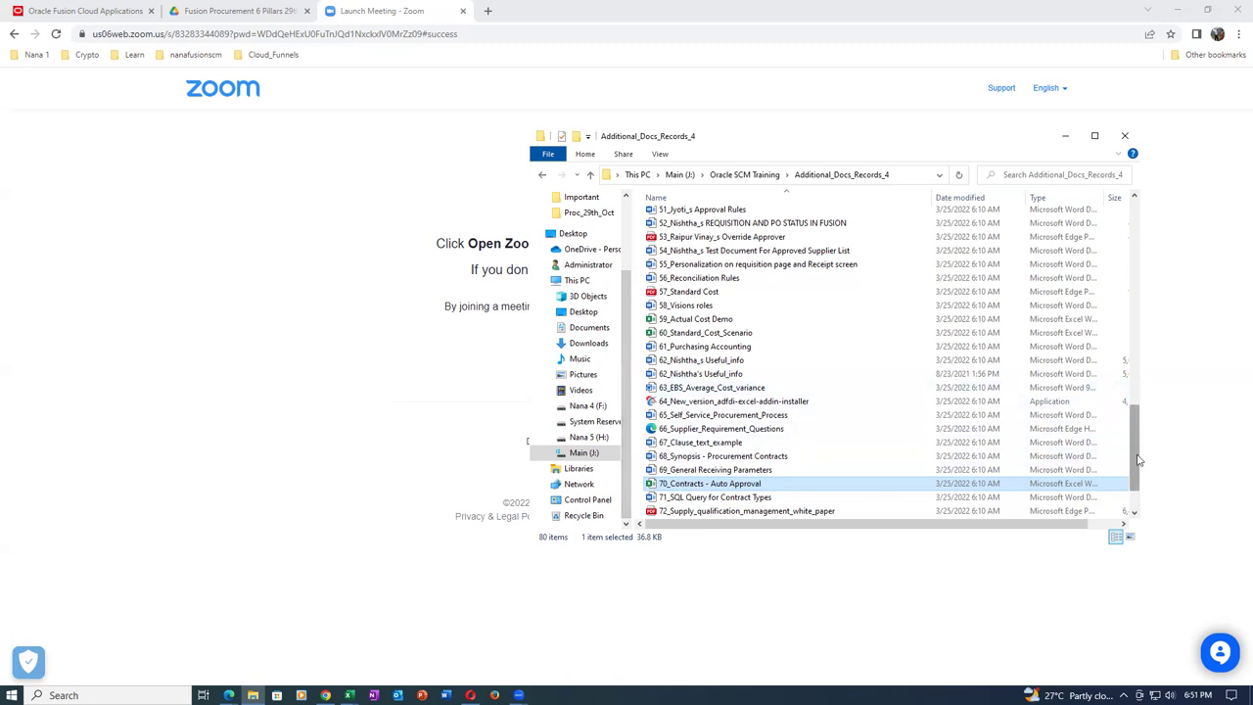
Browse to Main (J:) > Oracle SCM Training > Fusion Order Management > Rapid_Implementation.
drag(1137, 461, 1134, 435)
click(583, 454)
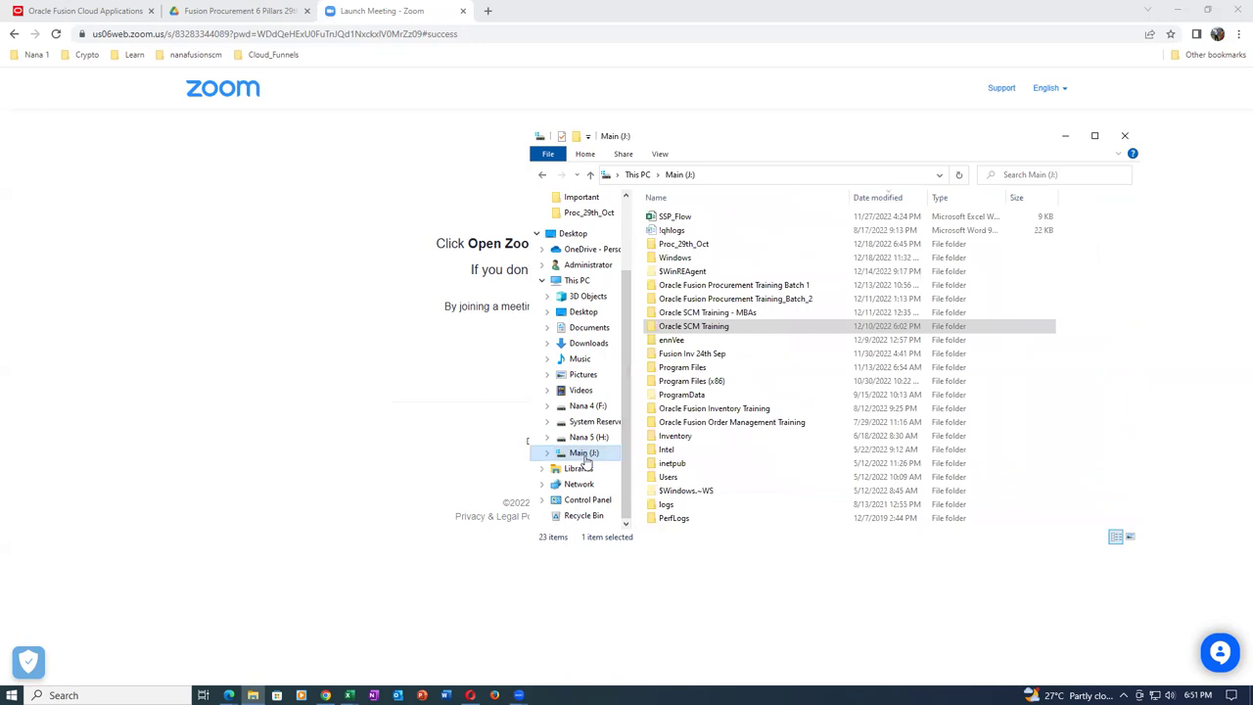
click(763, 326)
double_click(760, 328)
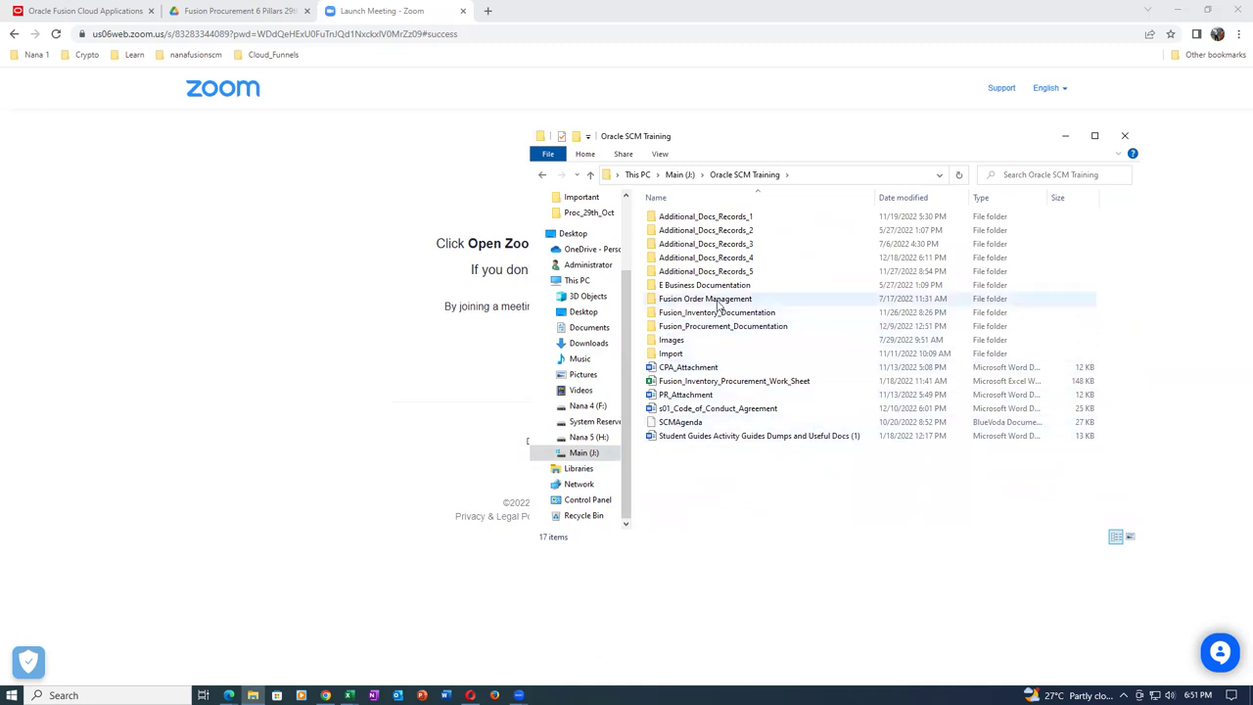
double_click(720, 300)
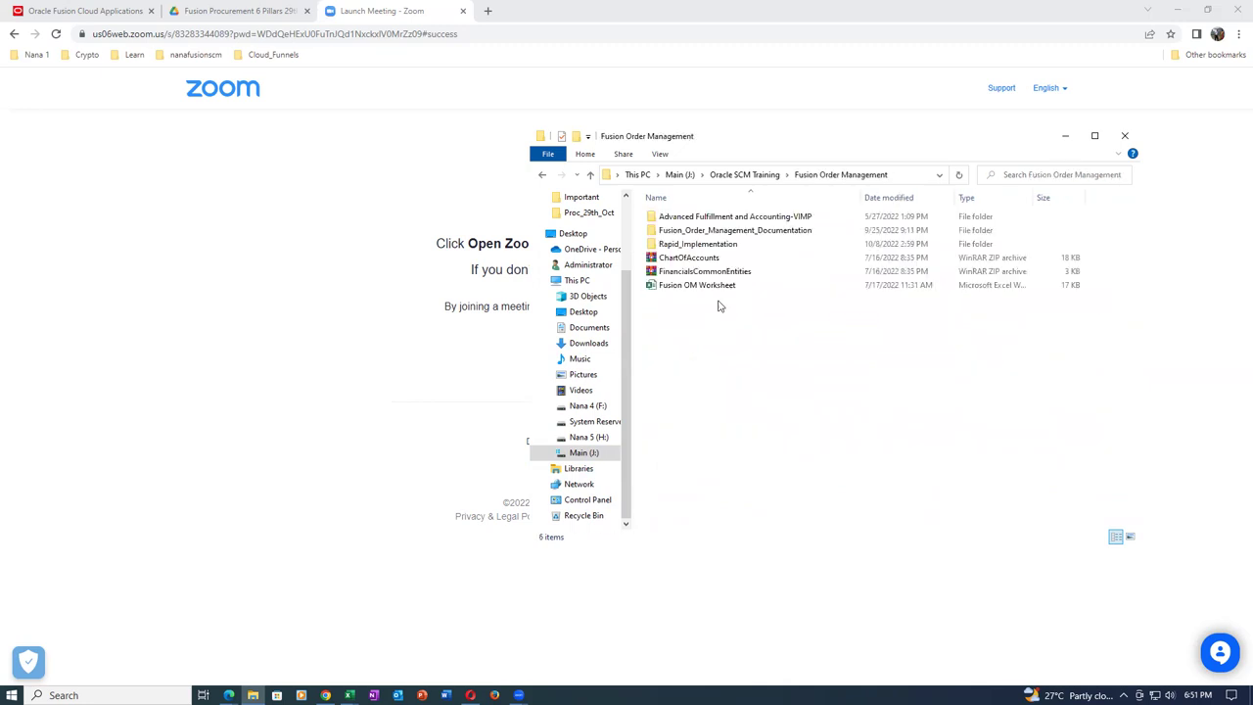
click(723, 245)
double_click(724, 245)
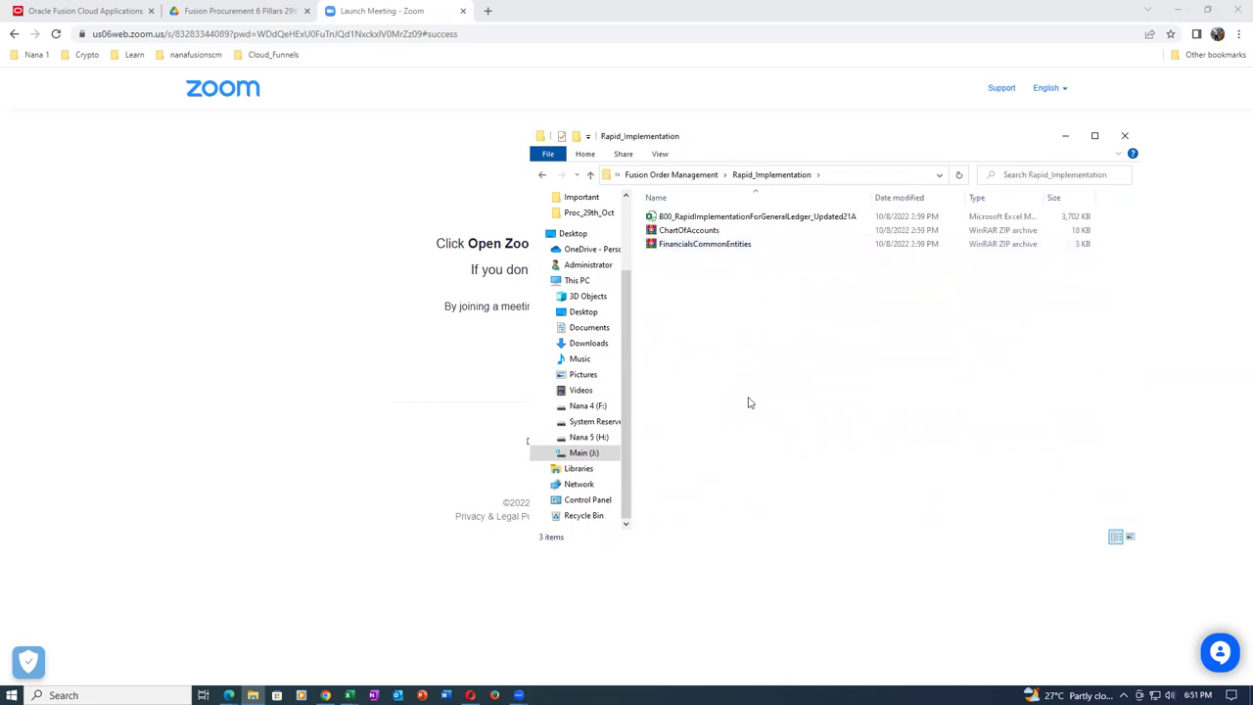
Delete the ChartOfAccounts and FinancialsCommonEntities zips, leaving the rapid implementation workbook selected.
click(694, 235)
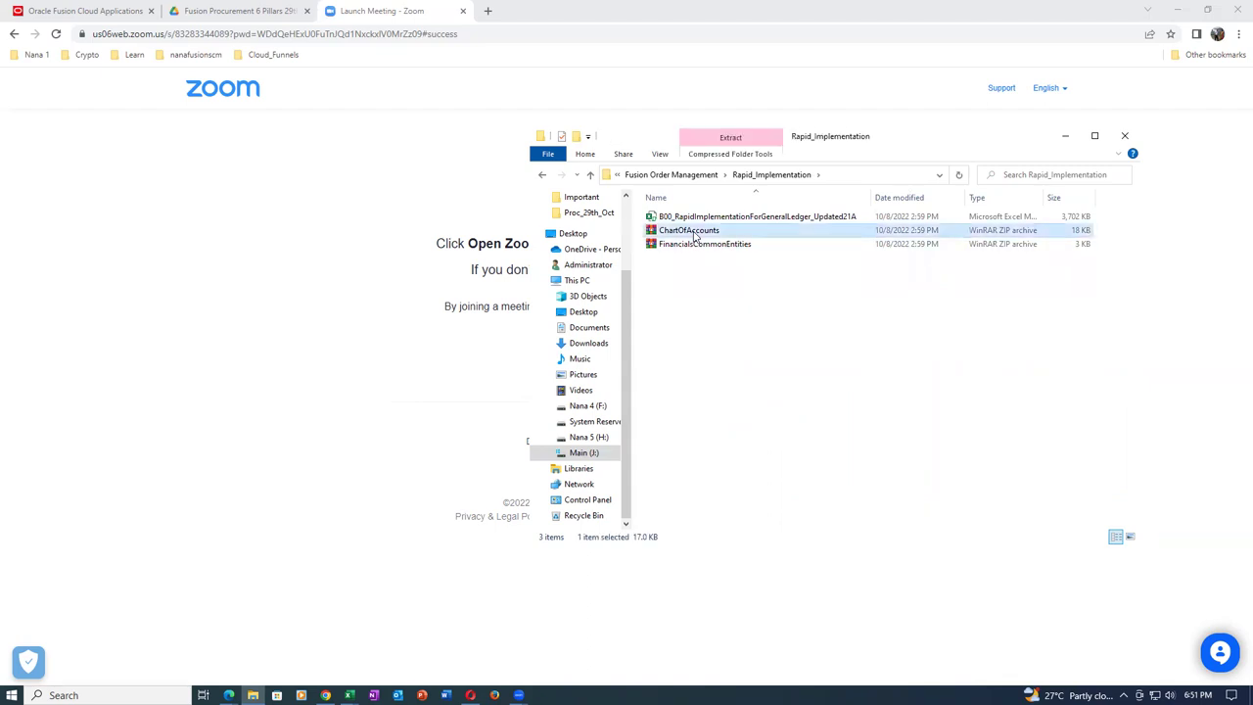
key(Delete)
click(679, 401)
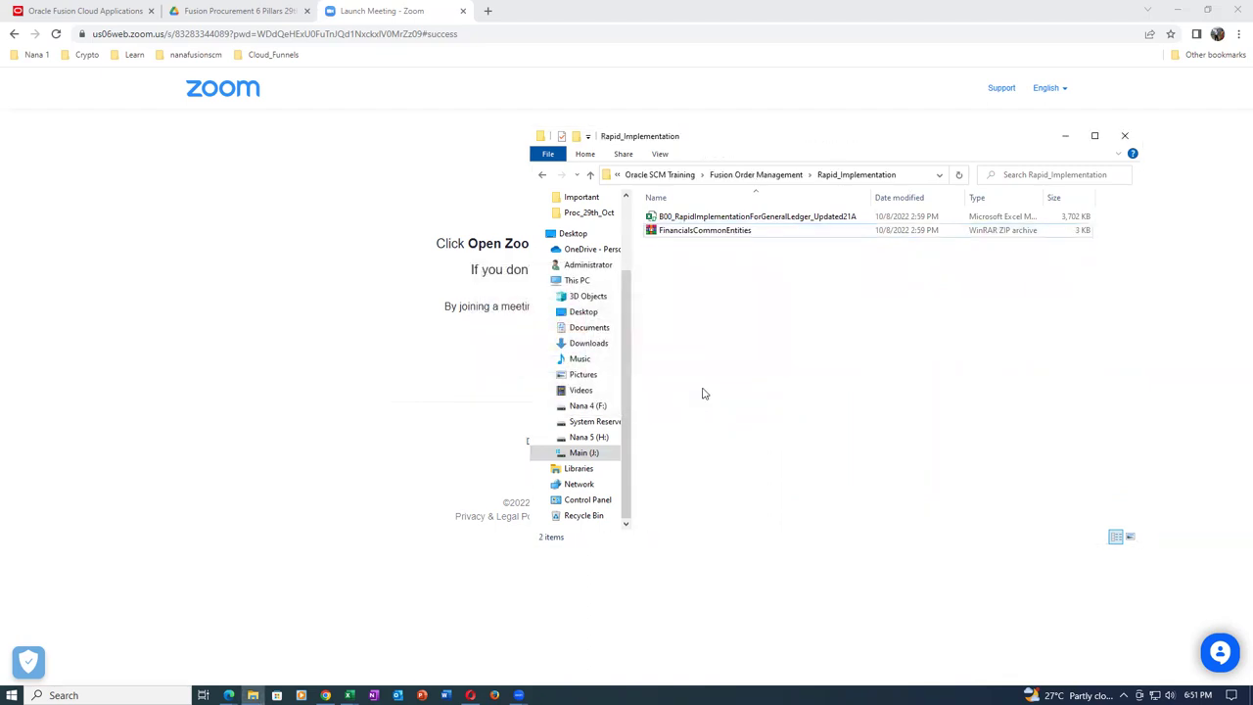
click(730, 239)
key(Delete)
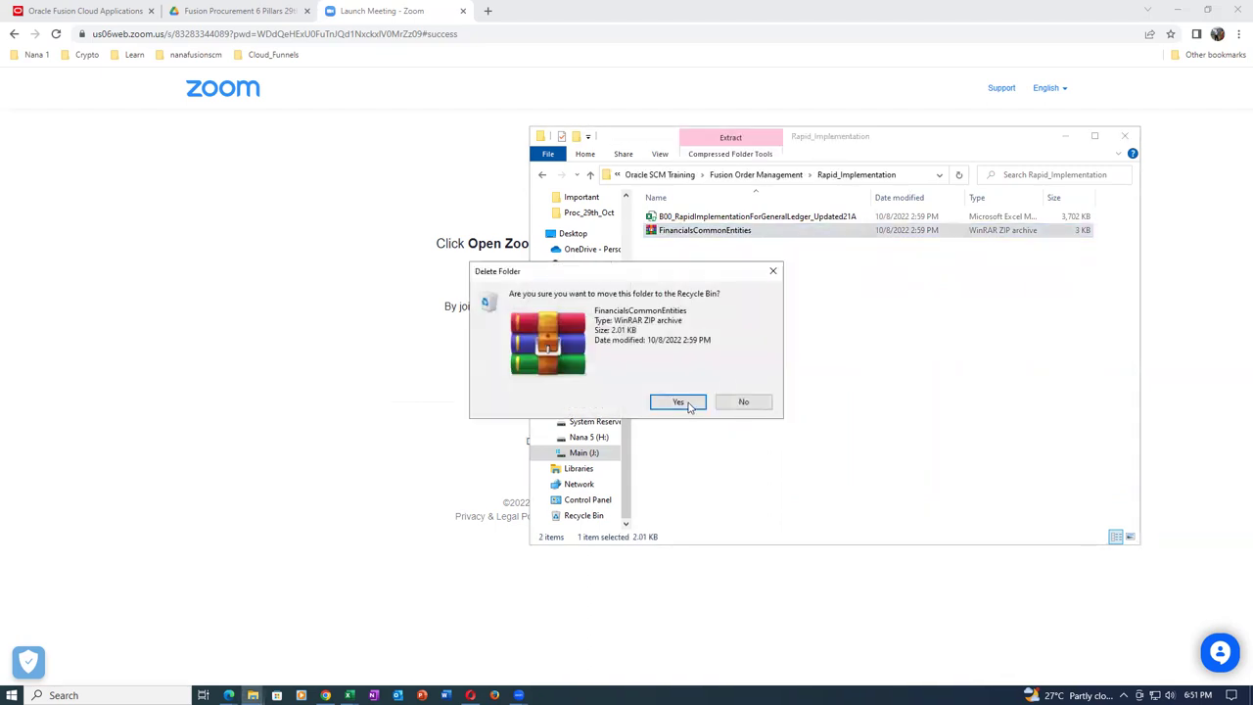
click(680, 400)
click(738, 219)
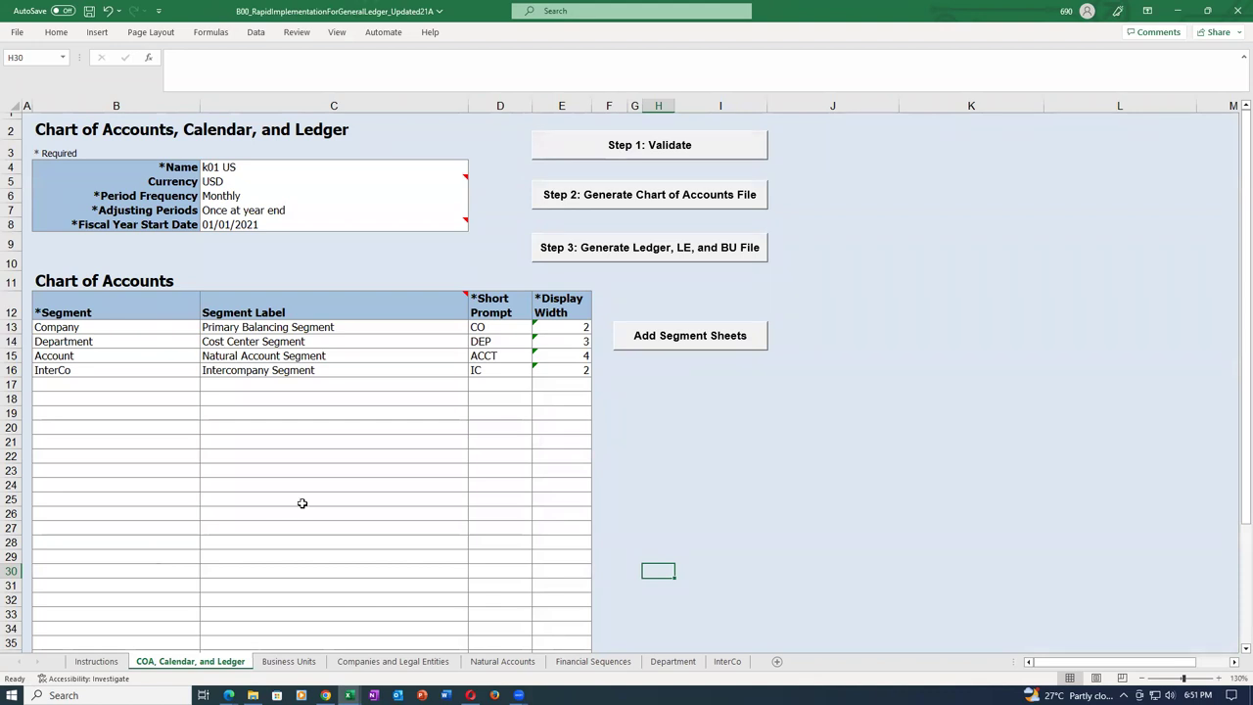
Rename the ledger from k01 US to t02 US in C4.
click(232, 167)
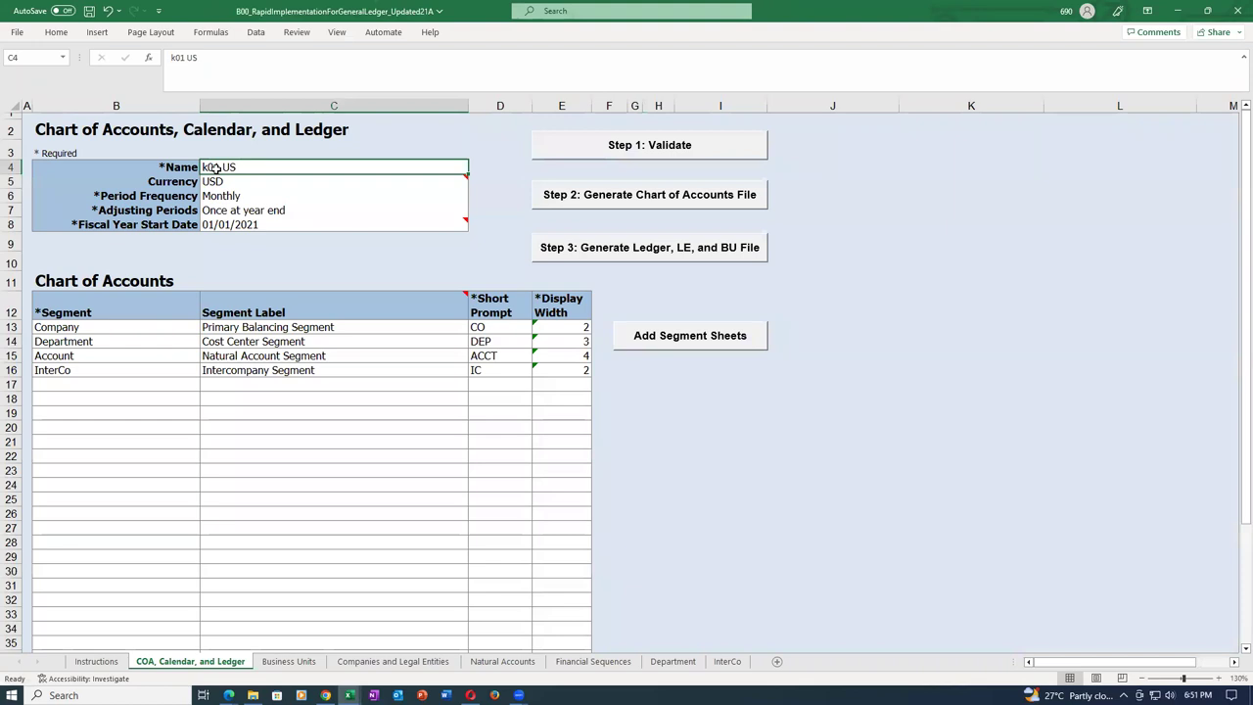
double_click(215, 167)
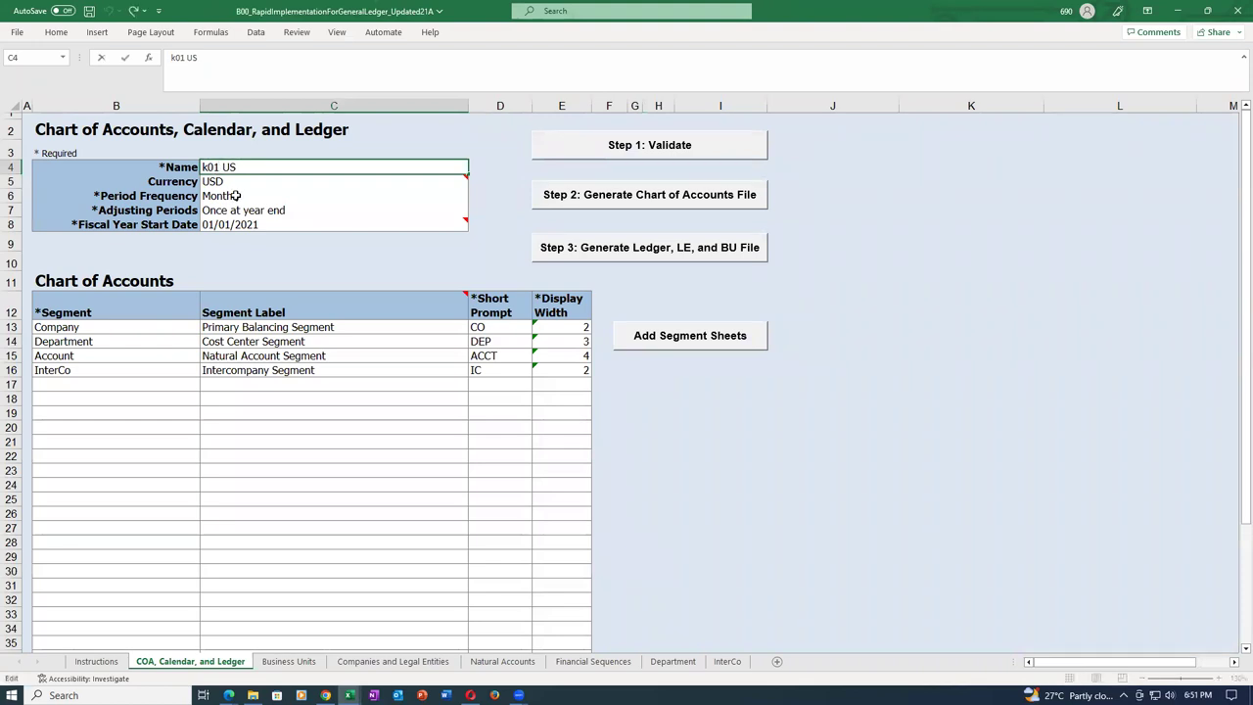
key(BackSpace)
key(BackSpace)
key(BackSpace)
key(BackSpace)
text(t02)
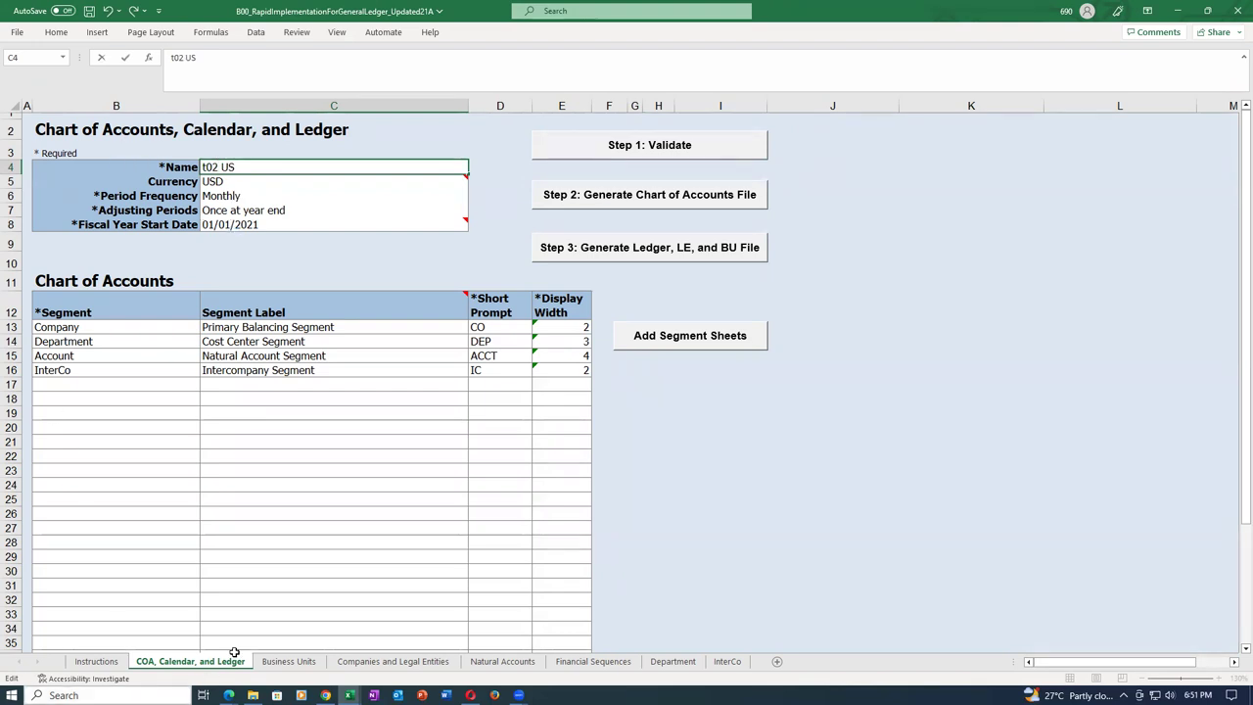
click(286, 224)
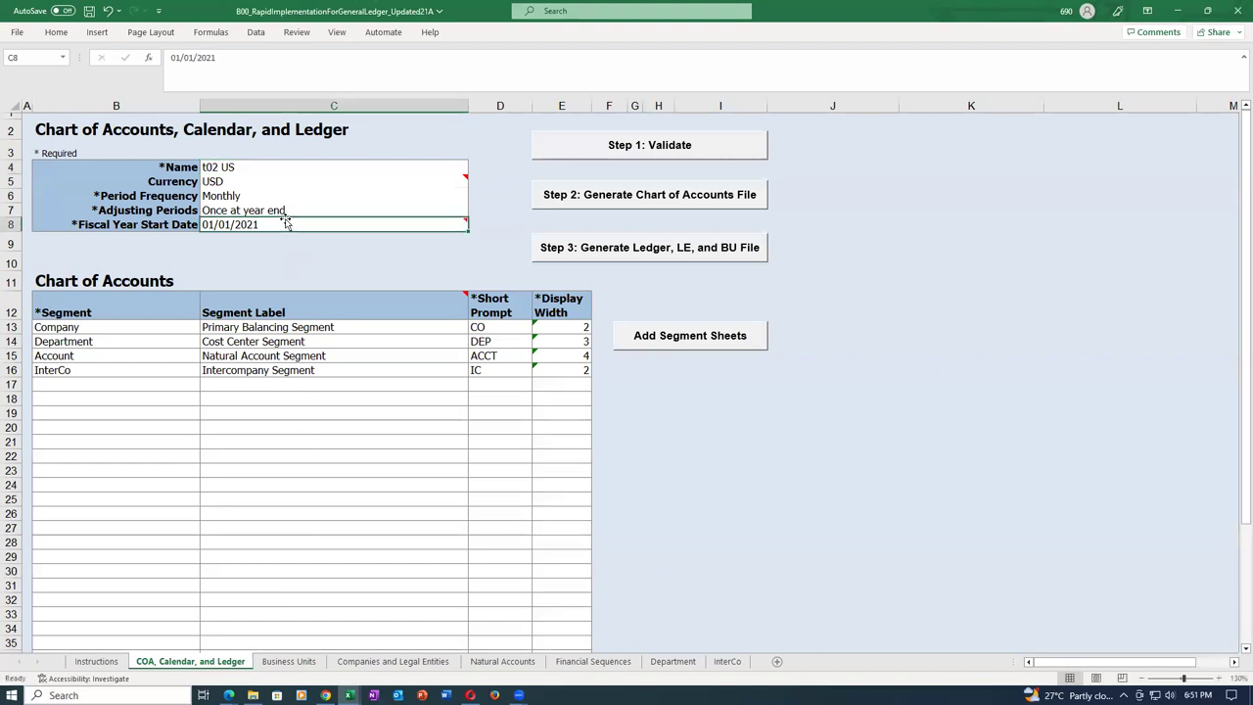
click(245, 169)
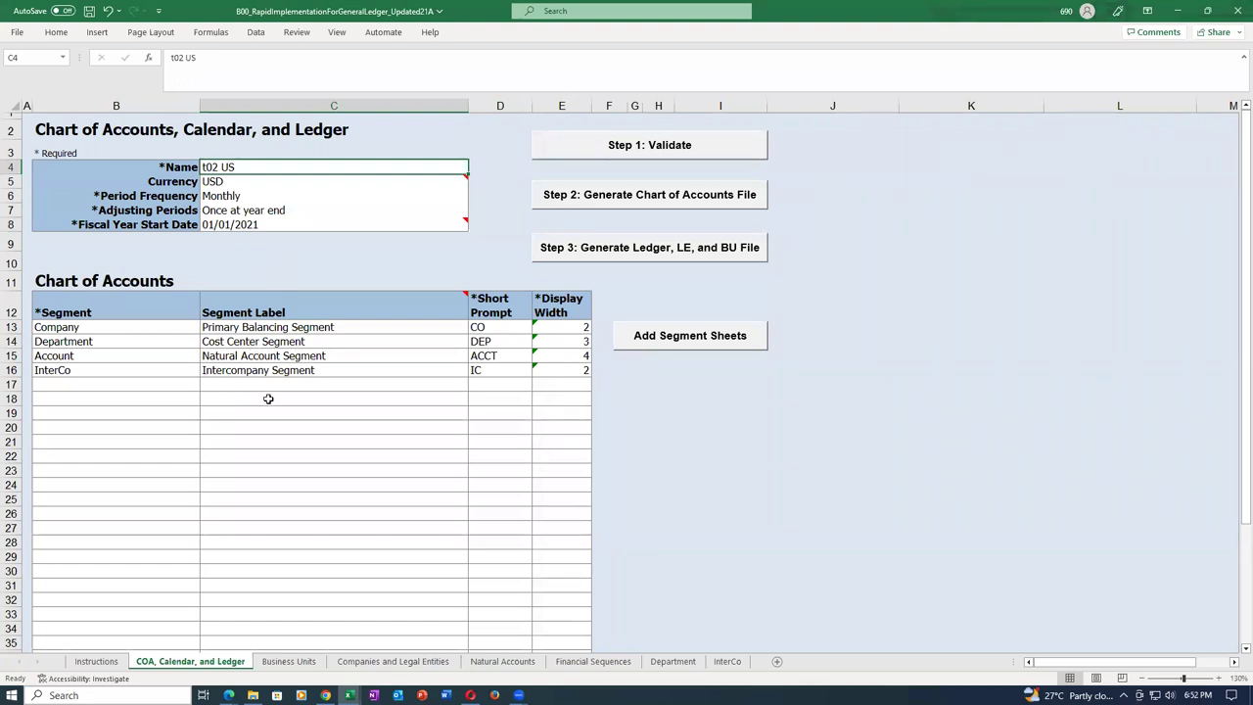
Review the segment rows and set the Fiscal Year Start Date to 01/01/2022.
click(86, 385)
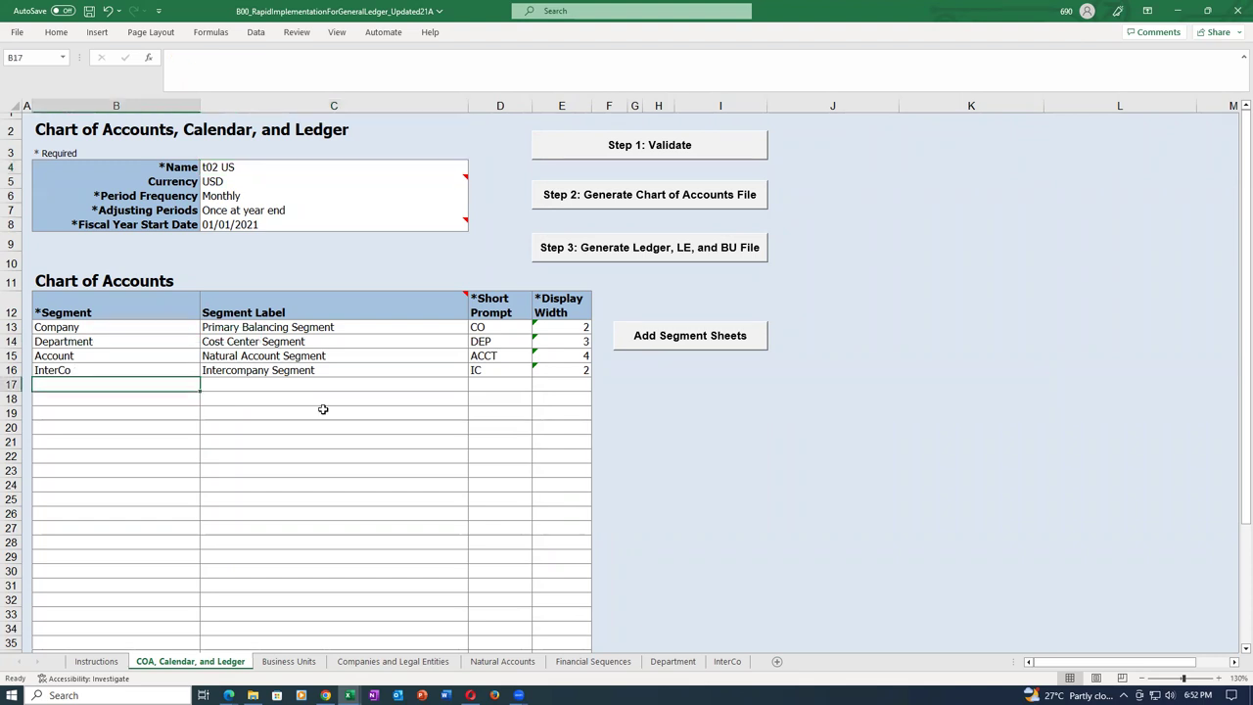
click(501, 386)
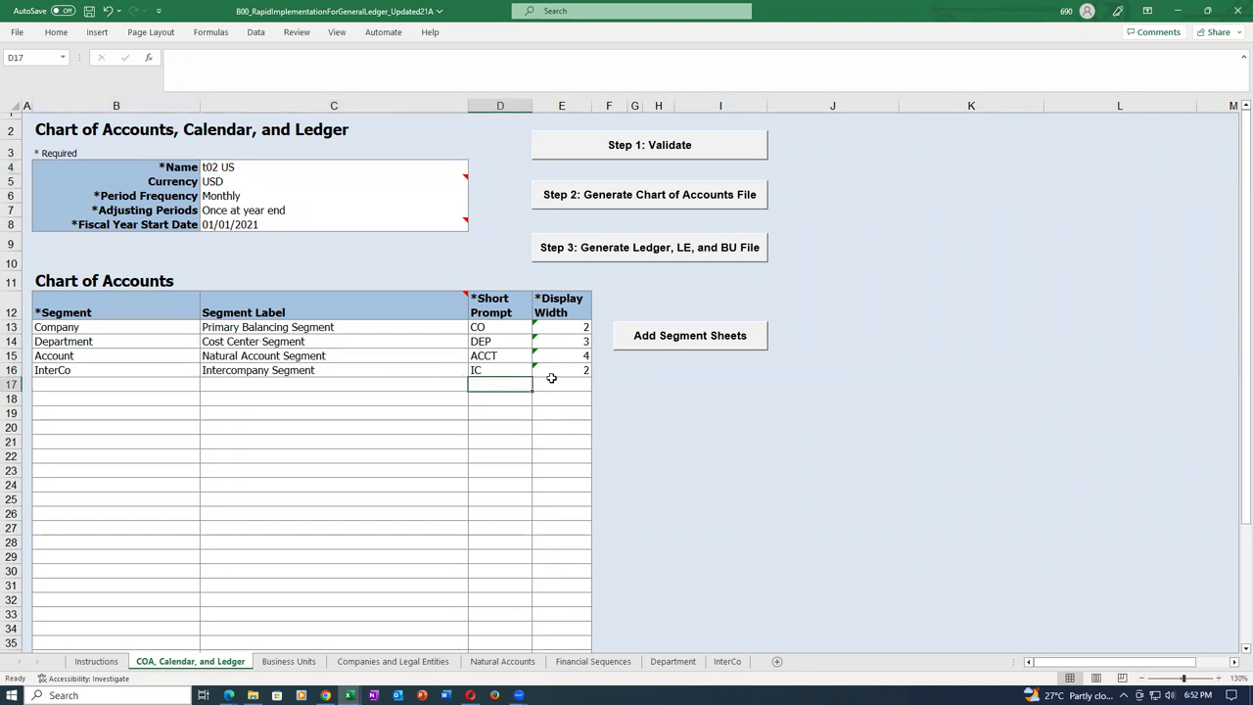
click(565, 384)
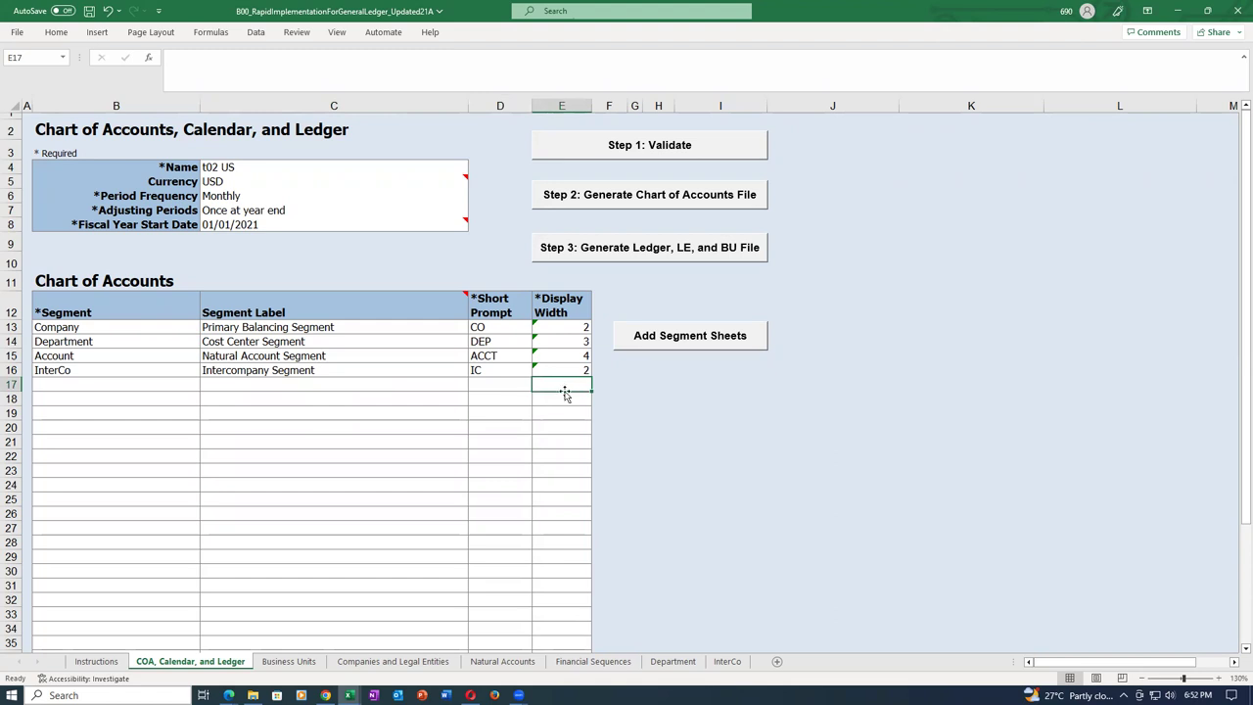
click(505, 385)
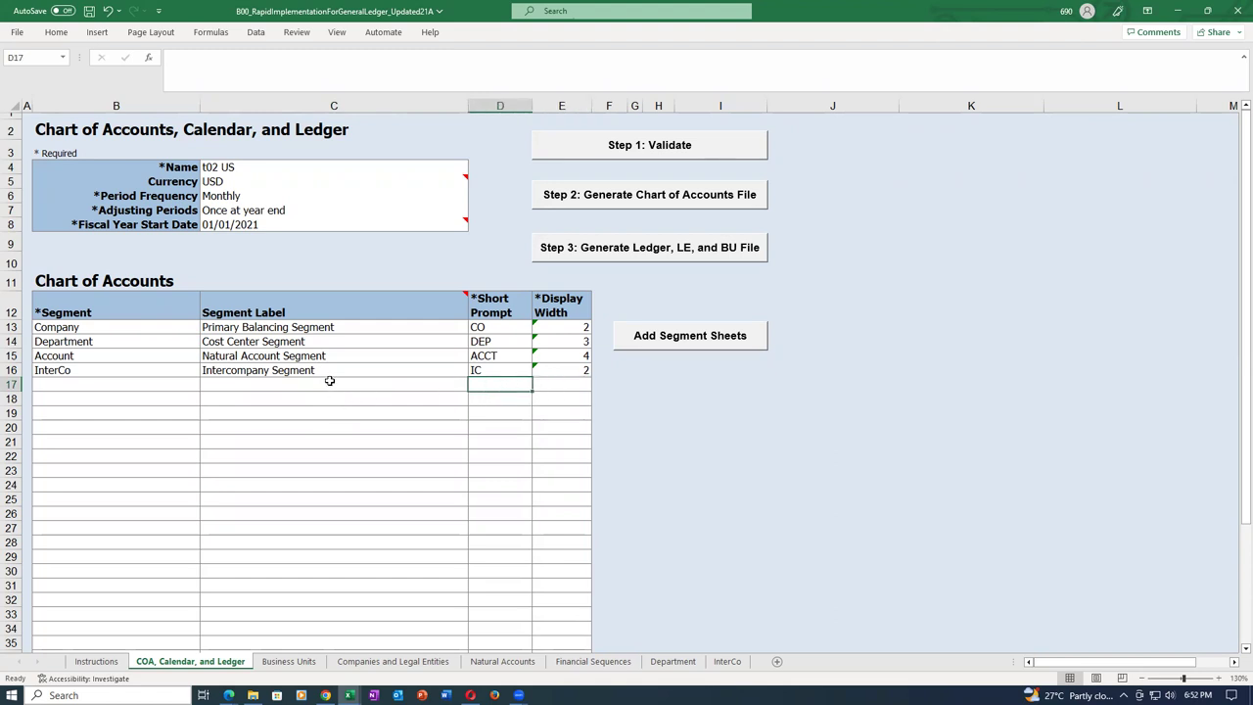
click(331, 384)
click(69, 388)
click(246, 383)
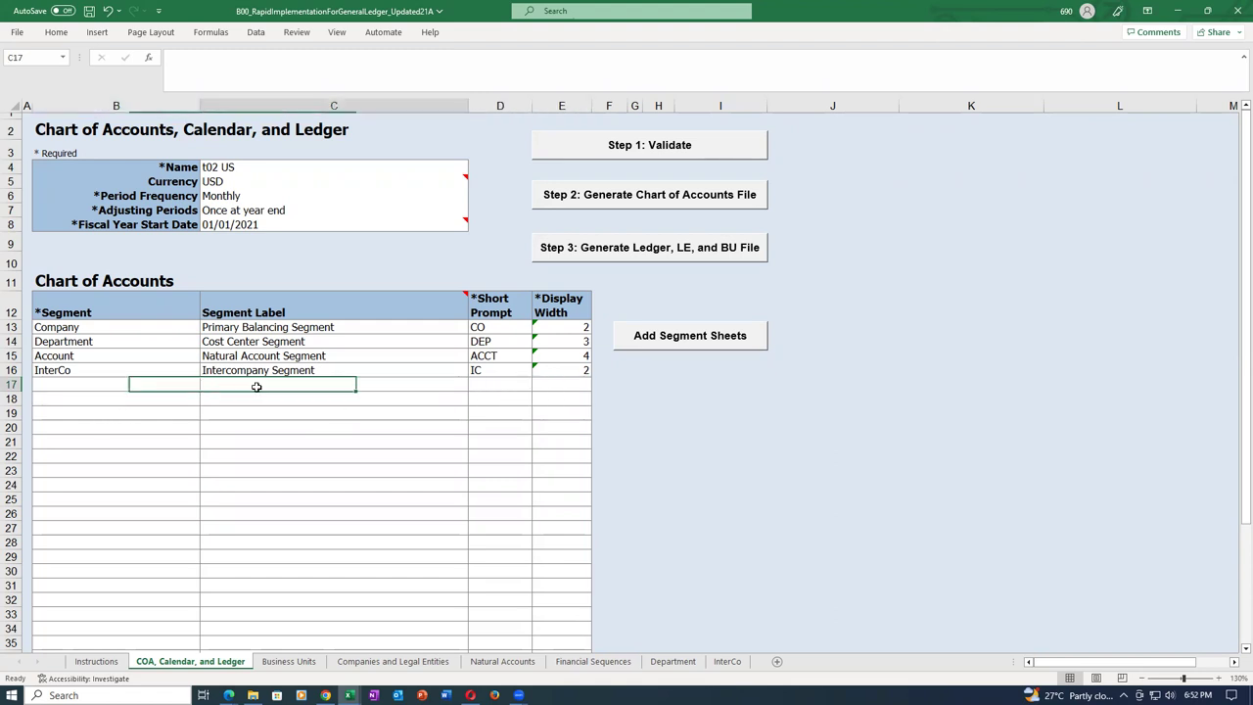
click(501, 384)
click(570, 387)
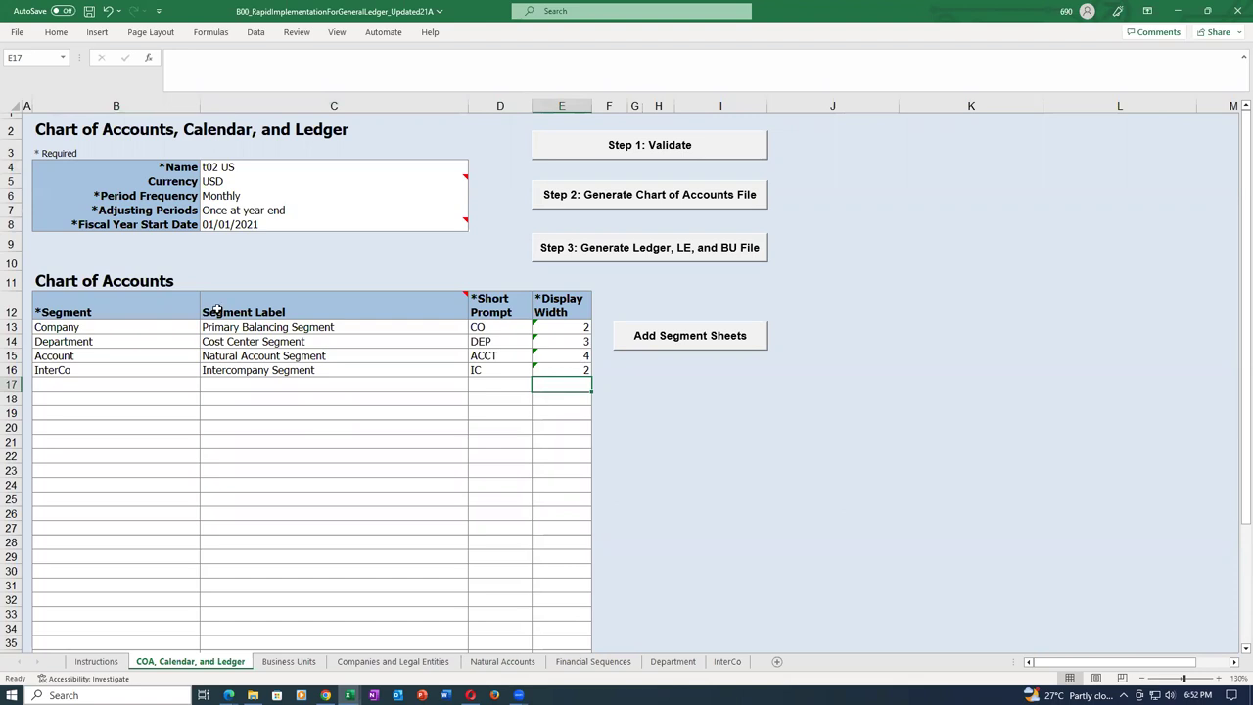
click(221, 224)
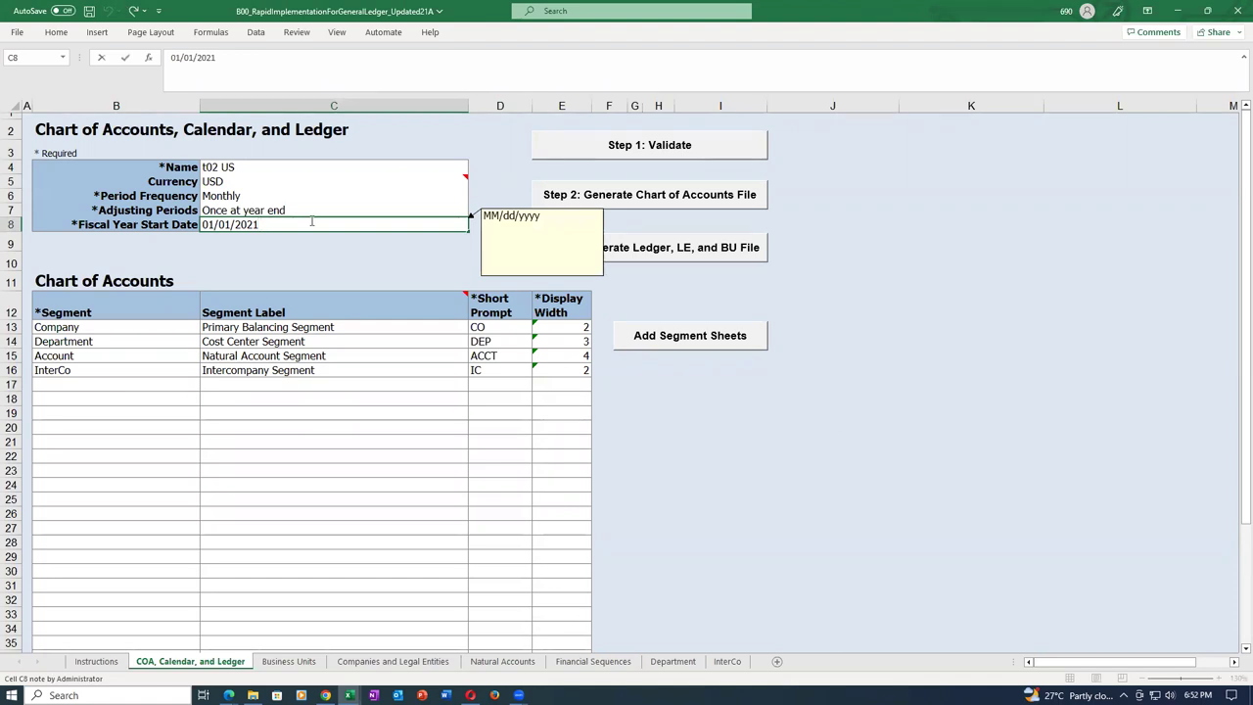
text(01/01/2022)
key(Tab)
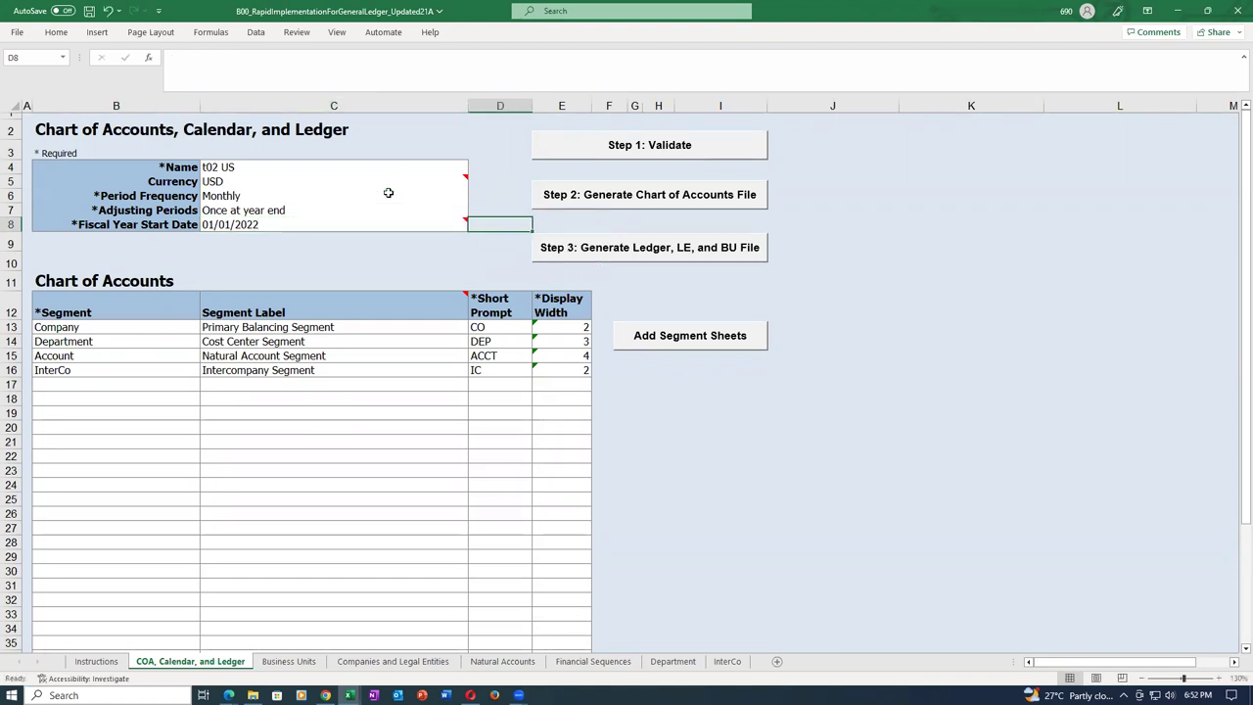
Save the workbook and recheck the t02 US ledger name.
click(313, 266)
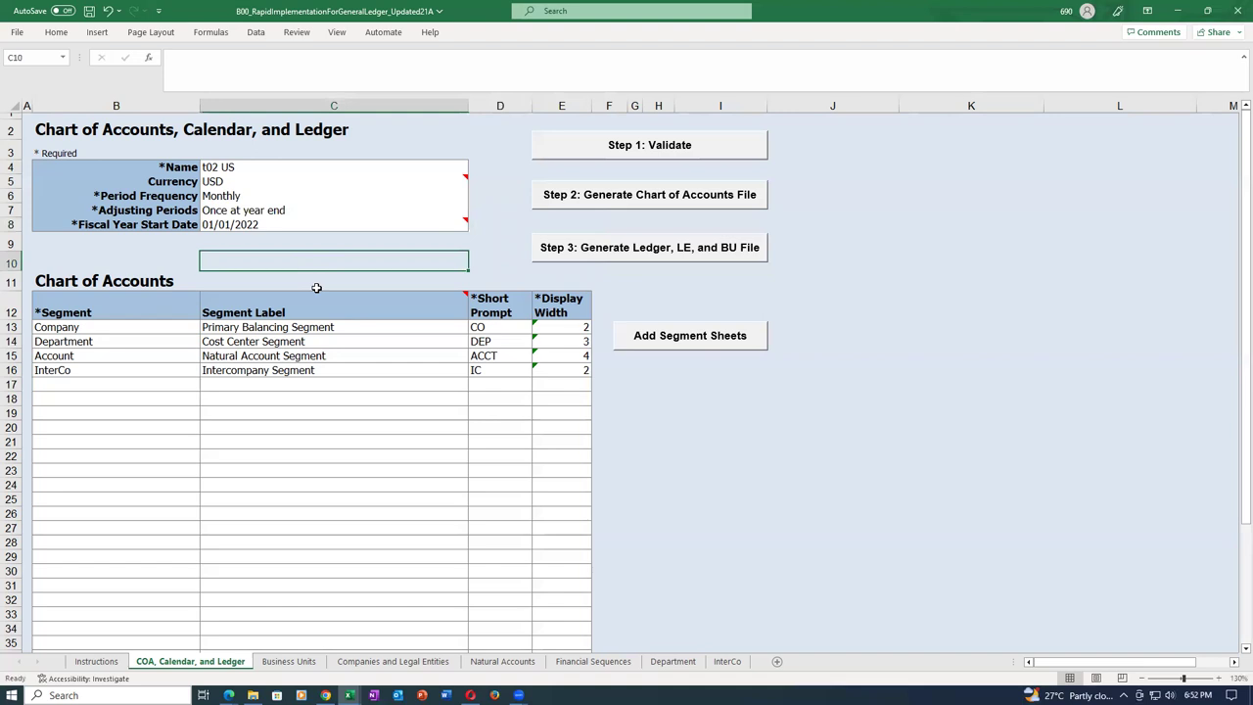
key(ctrl+s)
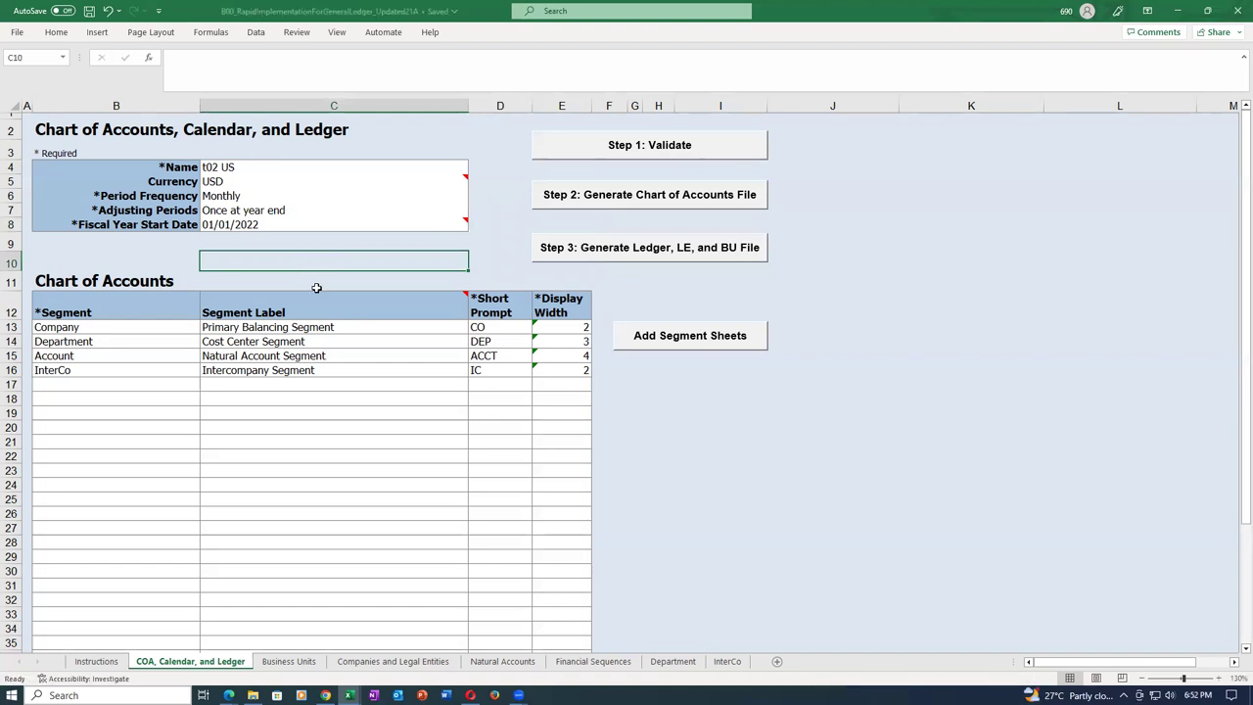
mouse_move(224, 176)
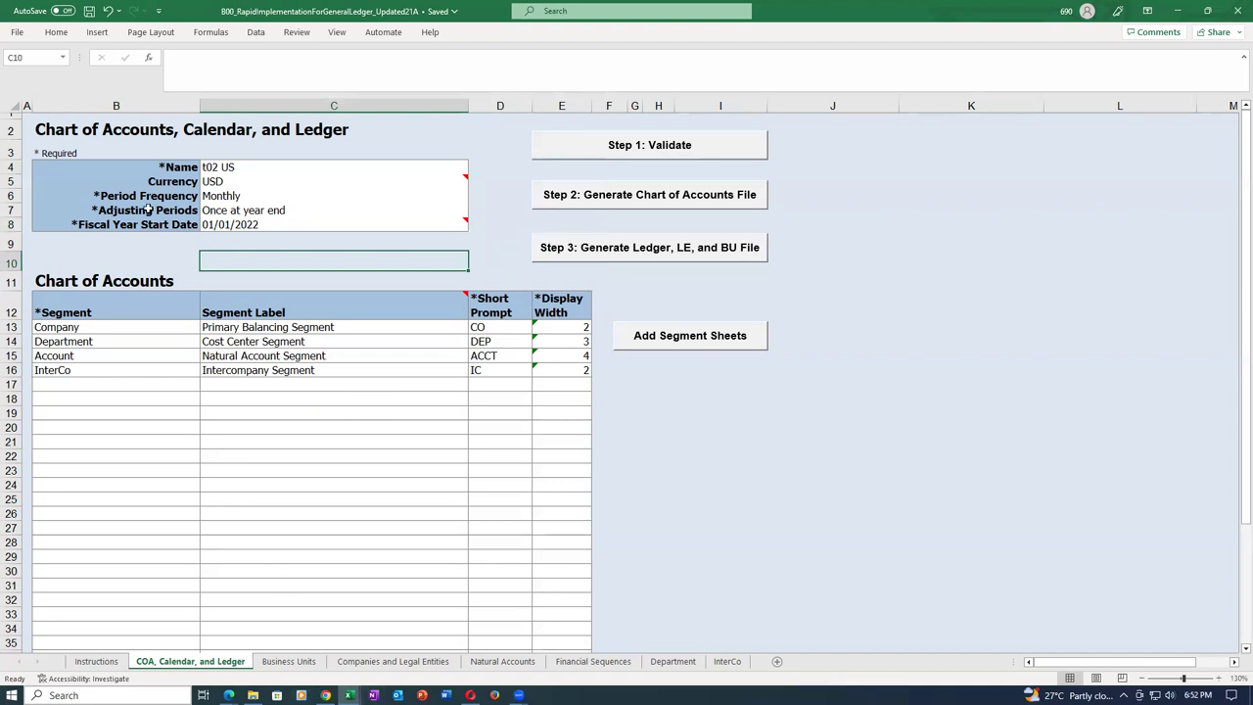
click(217, 169)
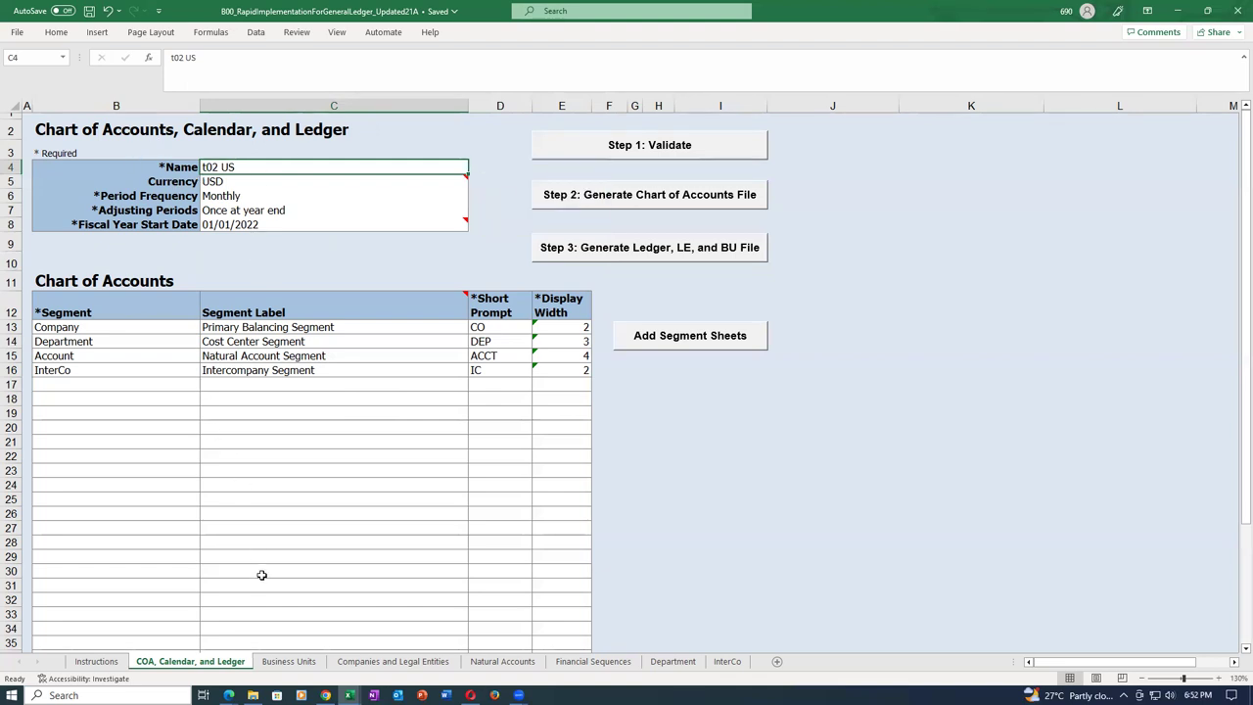
Rename the business unit on the Business Units sheet to t02 US Business Units.
click(289, 662)
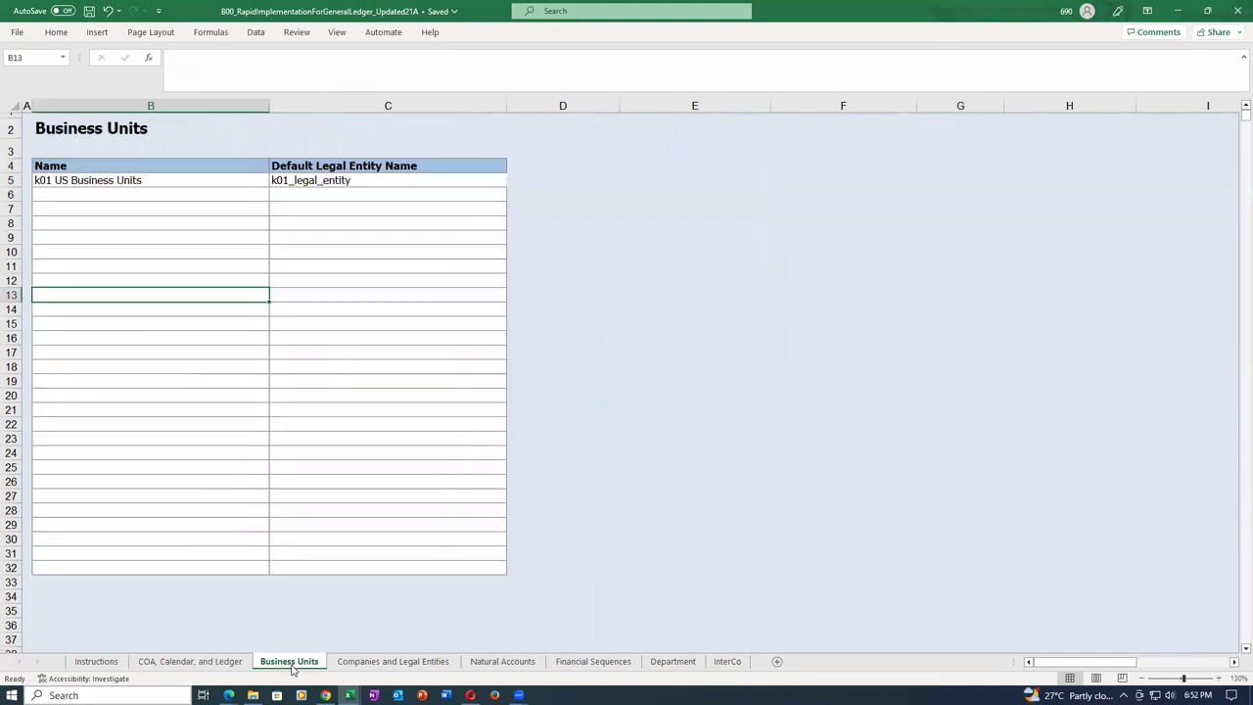
click(42, 184)
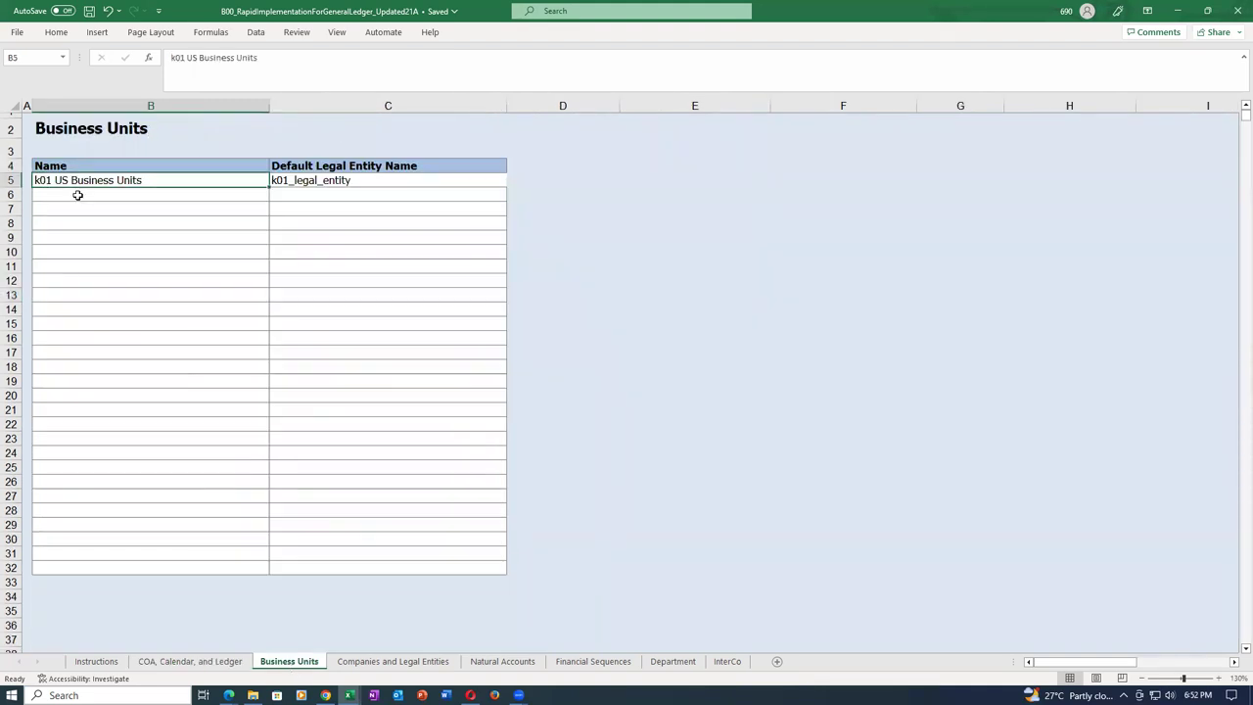
double_click(94, 186)
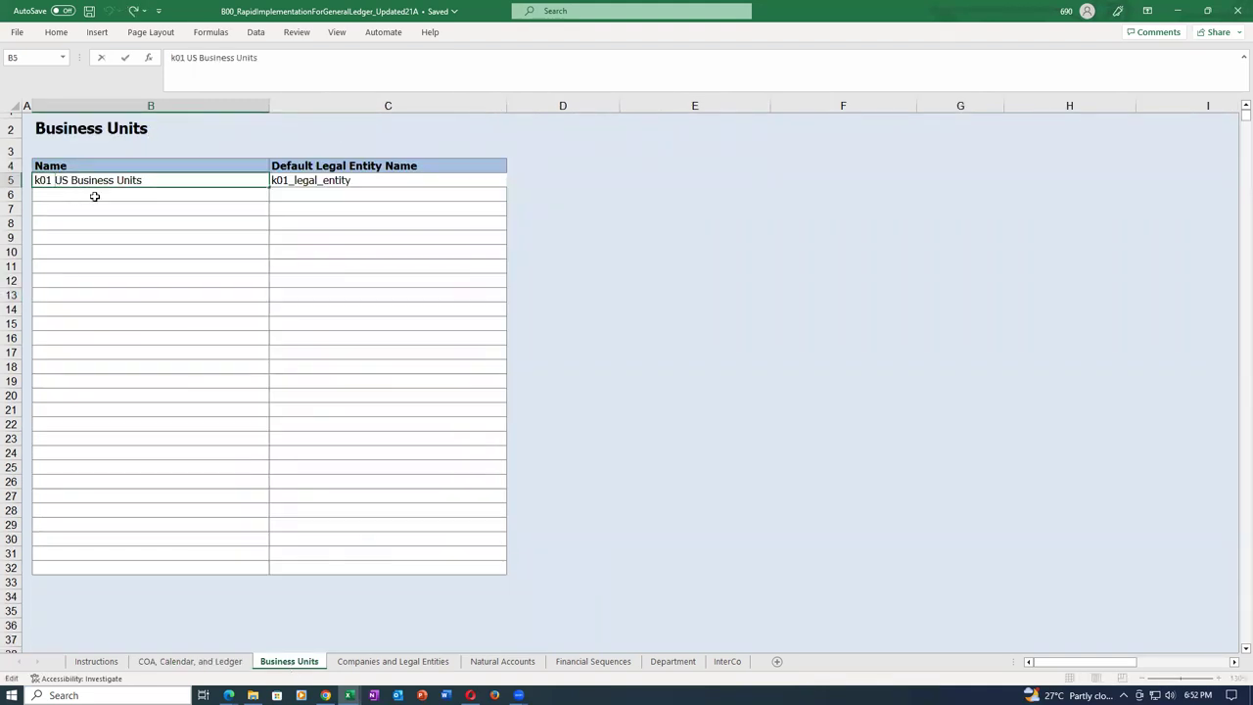
key(BackSpace)
key(BackSpace)
key(BackSpace)
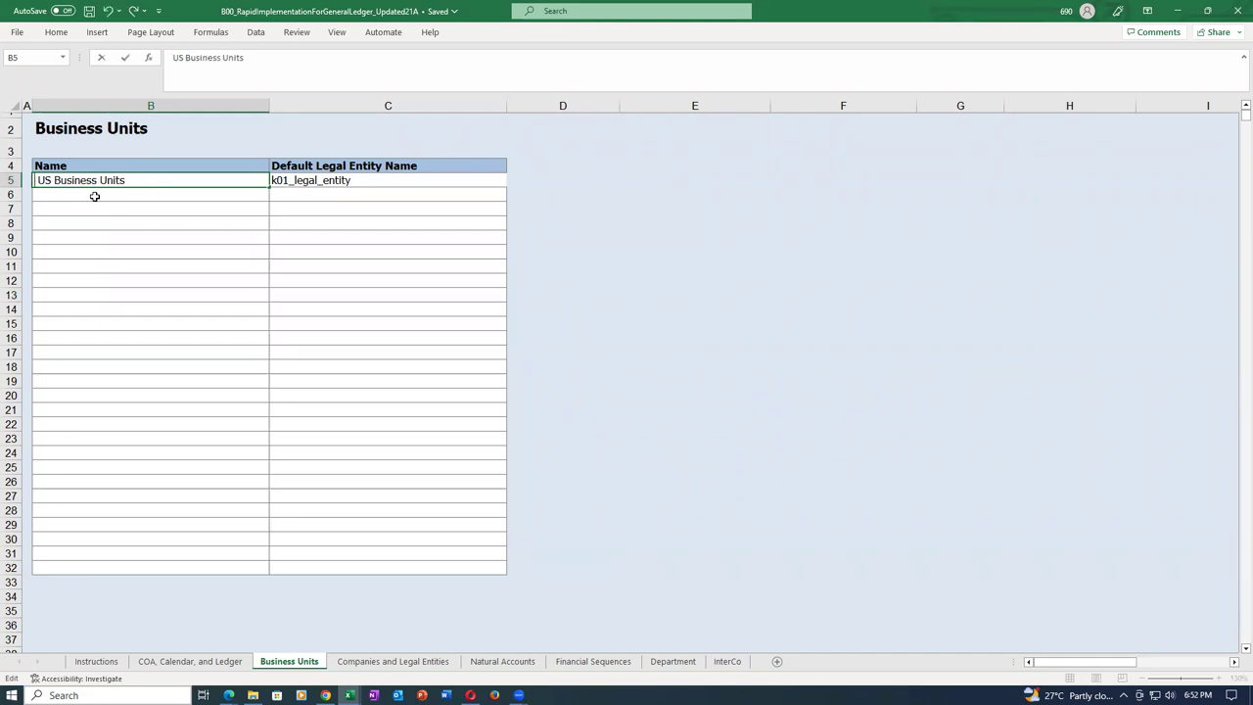
text(t02)
key(Tab)
Change its default legal entity to t02_legal_entity and save the workbook.
key(F2)
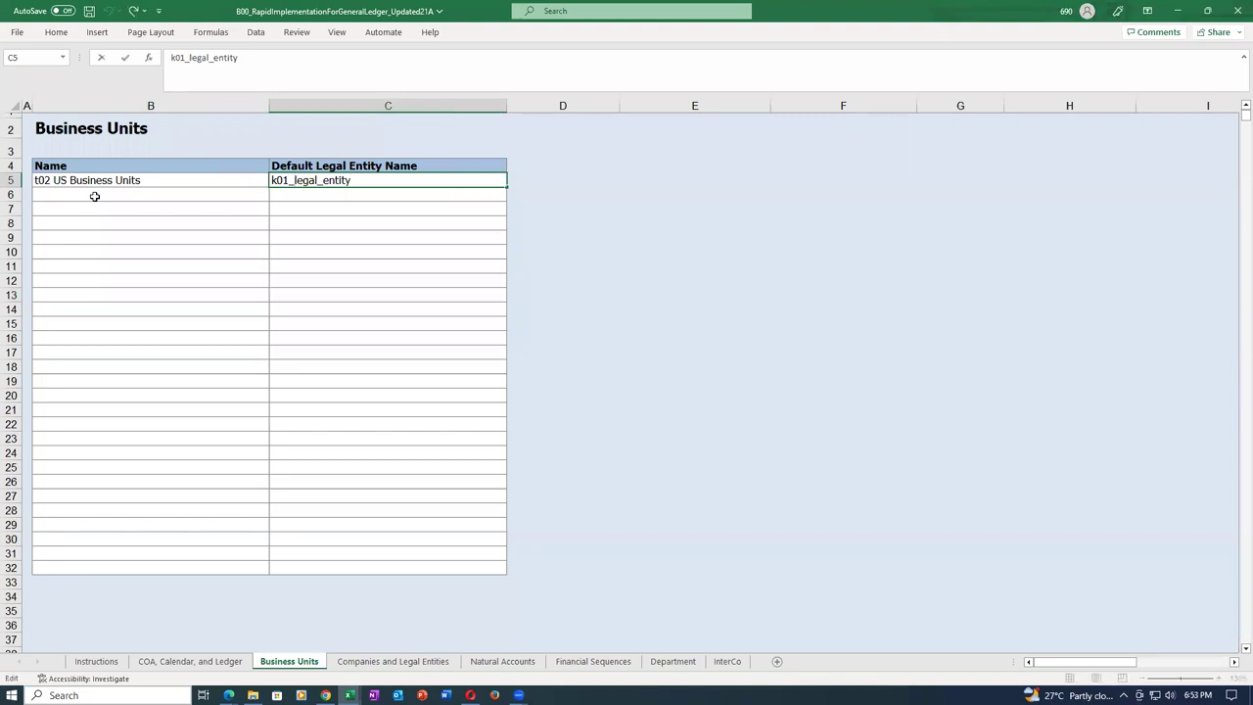
key(BackSpace)
key(BackSpace)
key(BackSpace)
text(t02)
key(Tab)
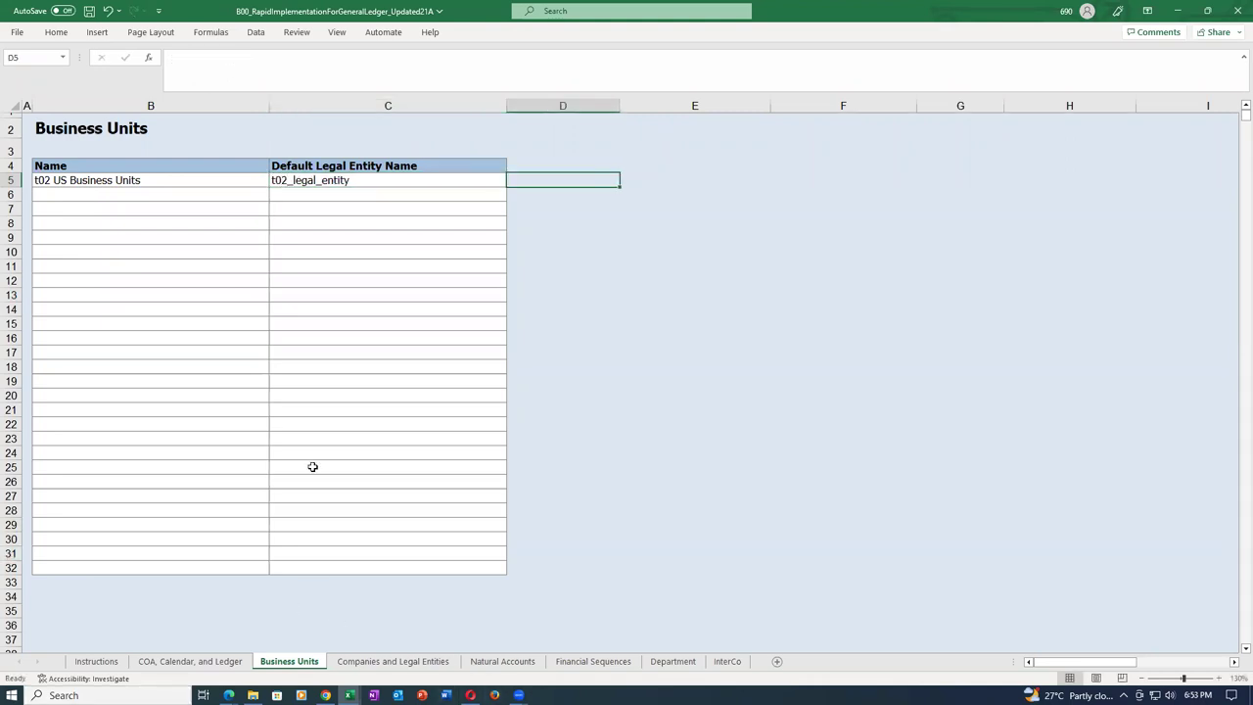
click(344, 338)
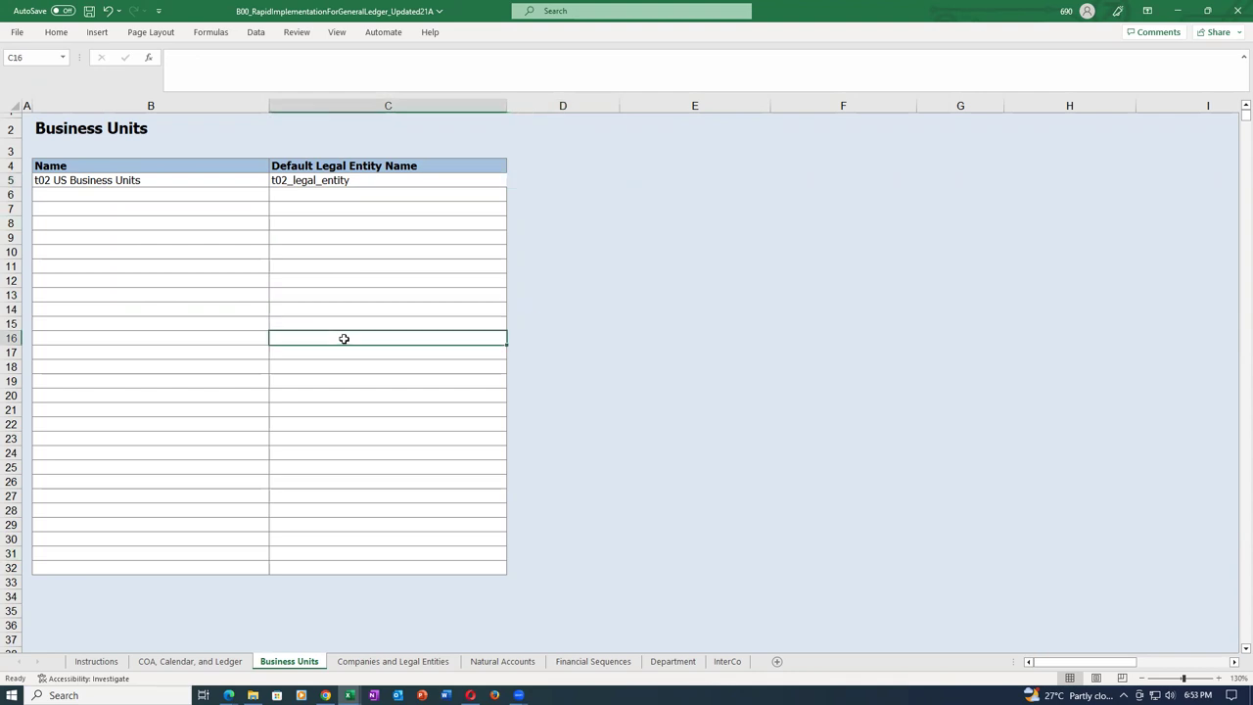
key(ctrl+s)
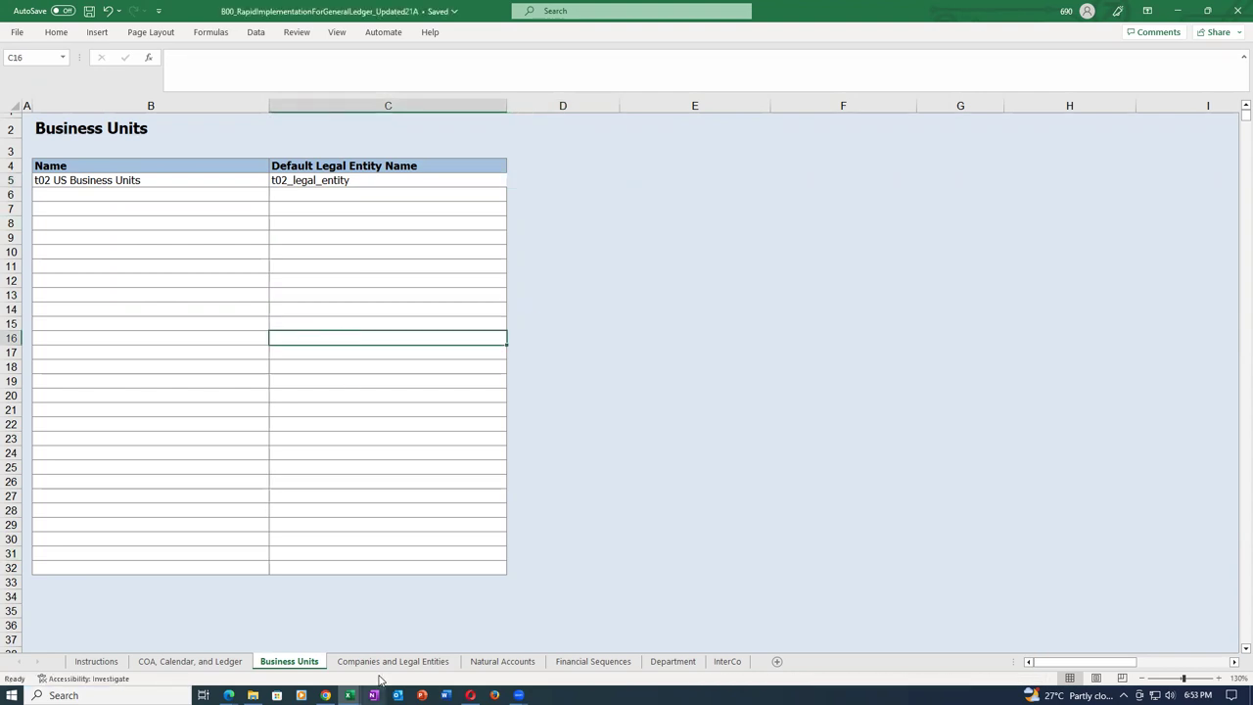
click(382, 663)
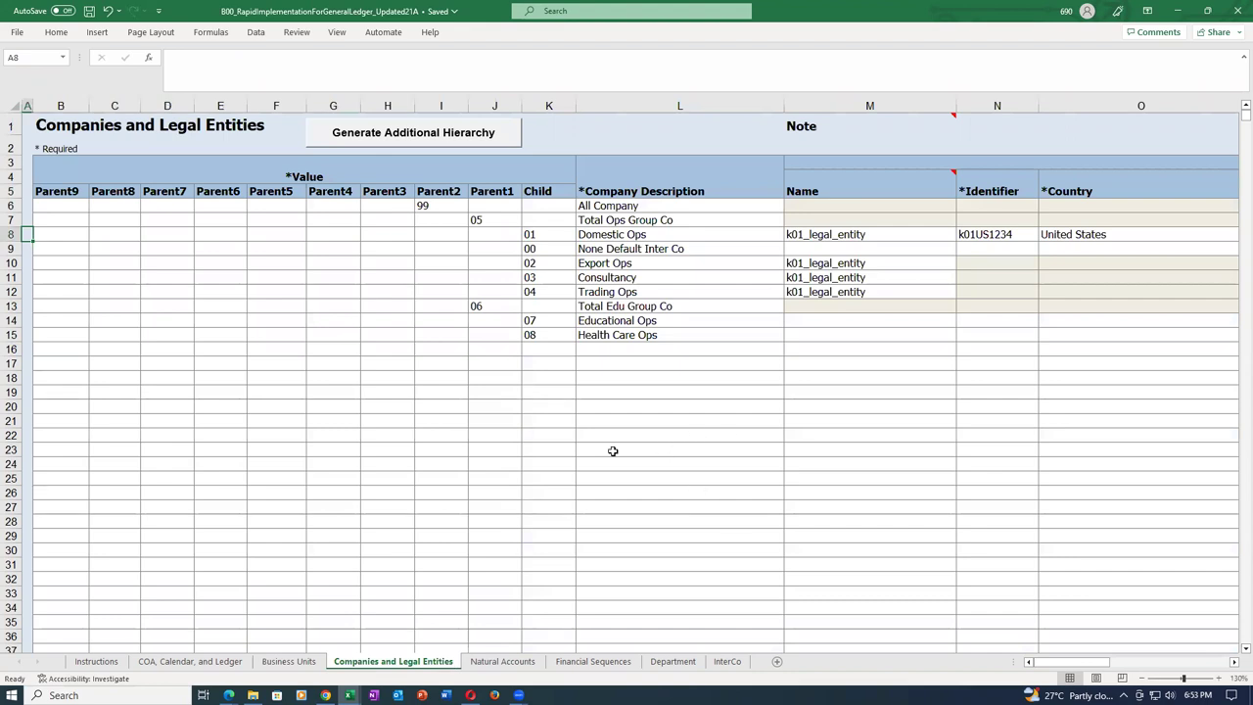
Rename the legal entity in M8 to t02_legal_entity and copy it into M10:M12.
double_click(801, 235)
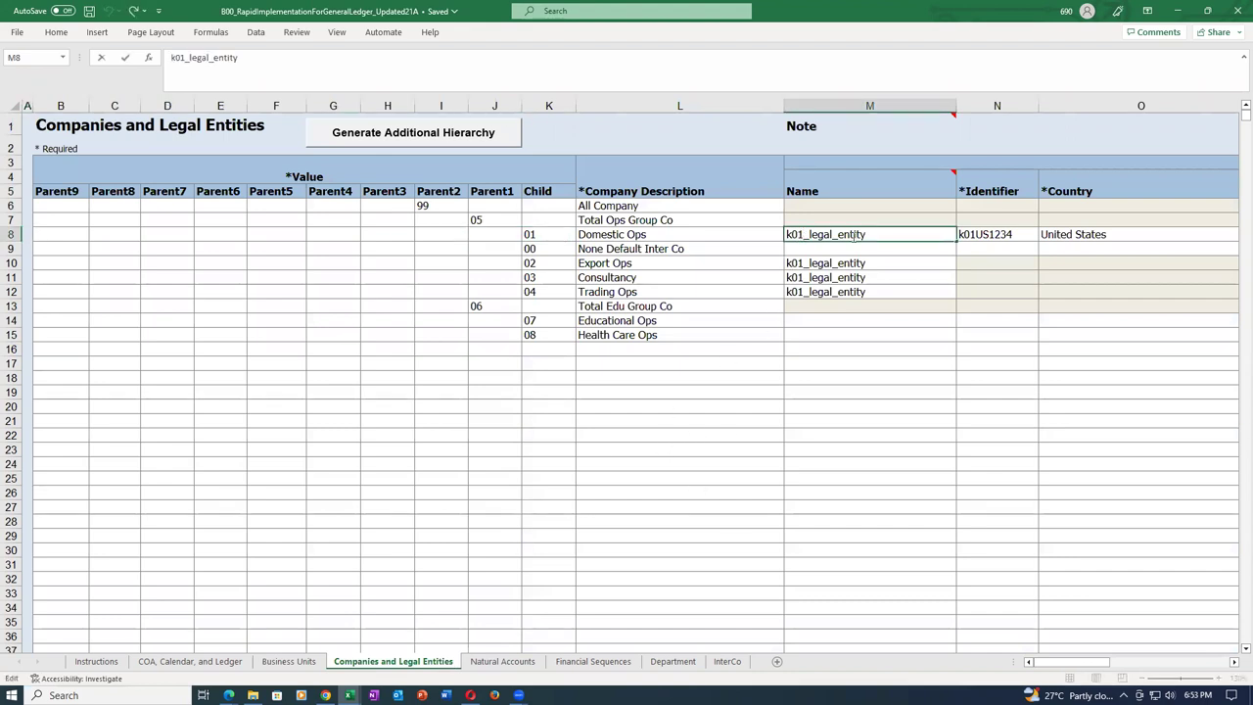
key(BackSpace)
key(BackSpace)
key(BackSpace)
text(t02)
key(Tab)
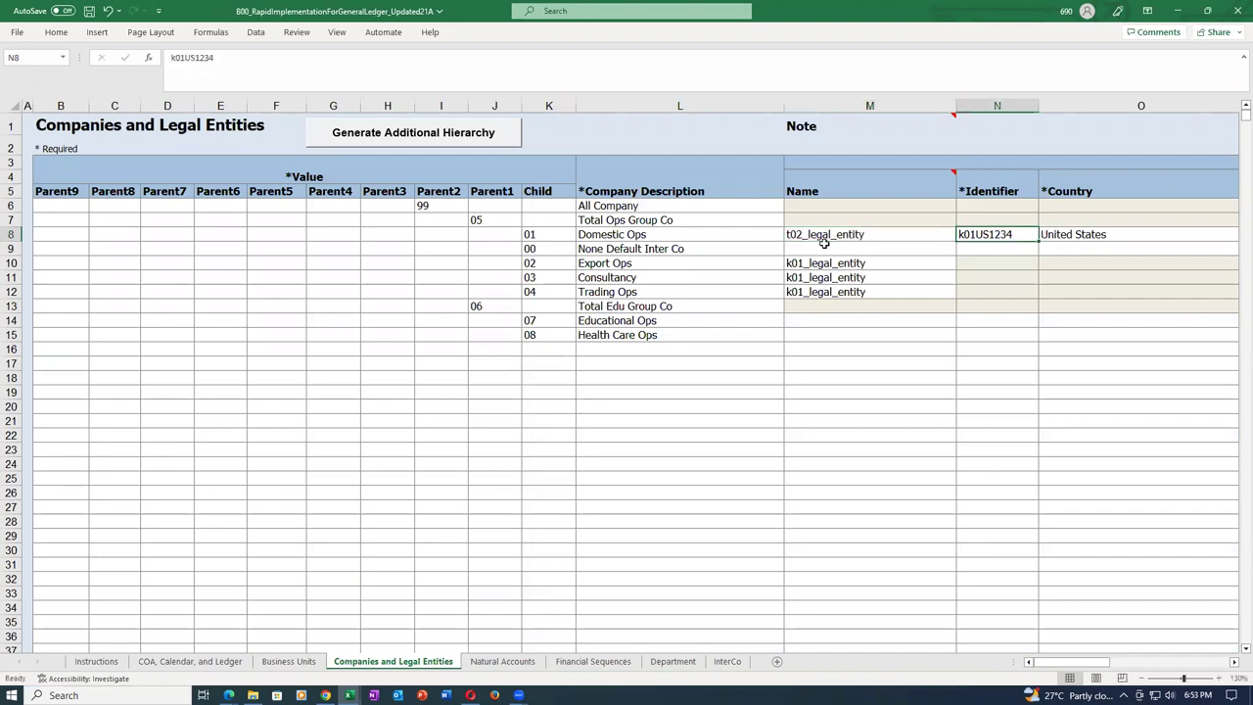
click(824, 235)
key(ctrl+c)
drag(856, 263, 862, 286)
key(Return)
click(862, 347)
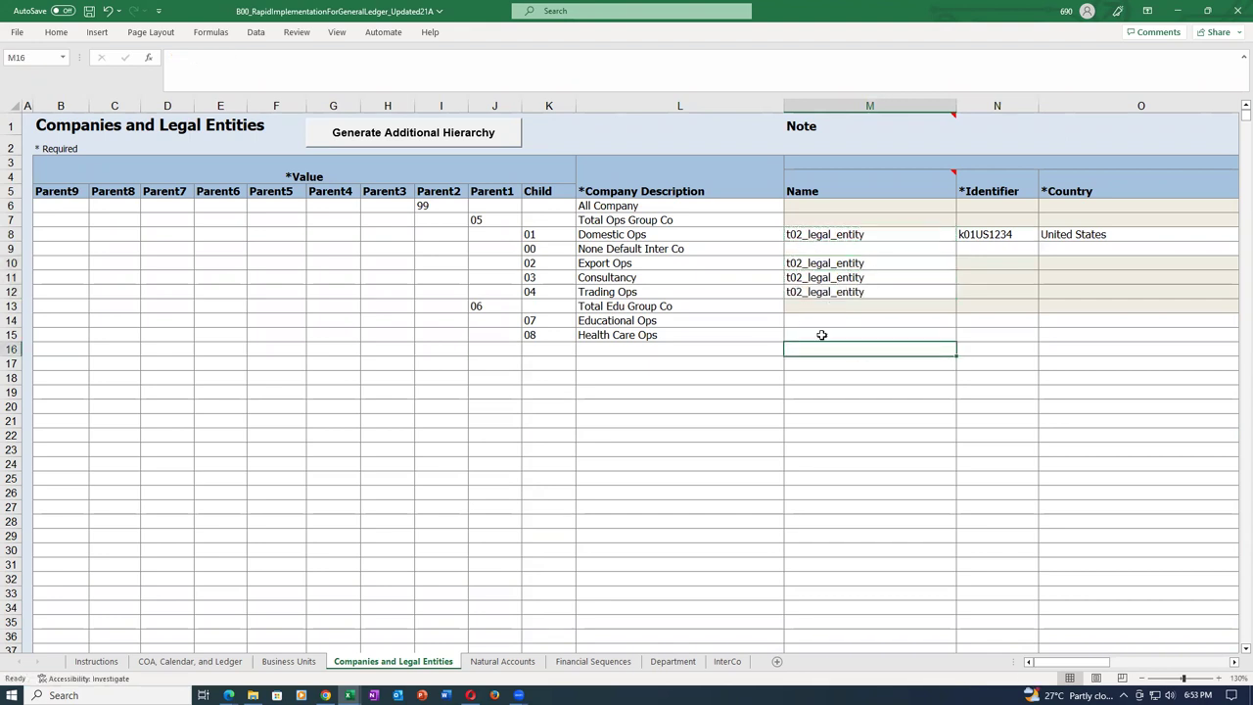
Change the identifier N8 and address line P8 to t02US1234.
double_click(979, 237)
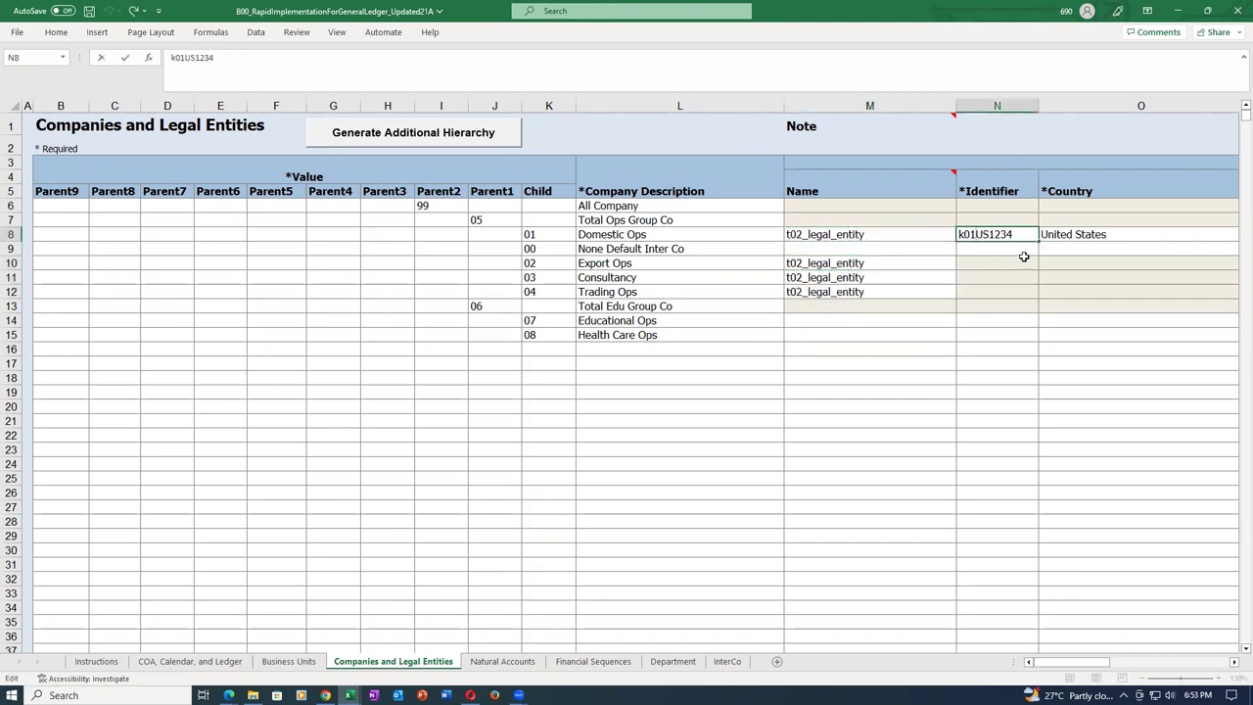
key(BackSpace)
key(BackSpace)
key(BackSpace)
text(t02)
key(Tab)
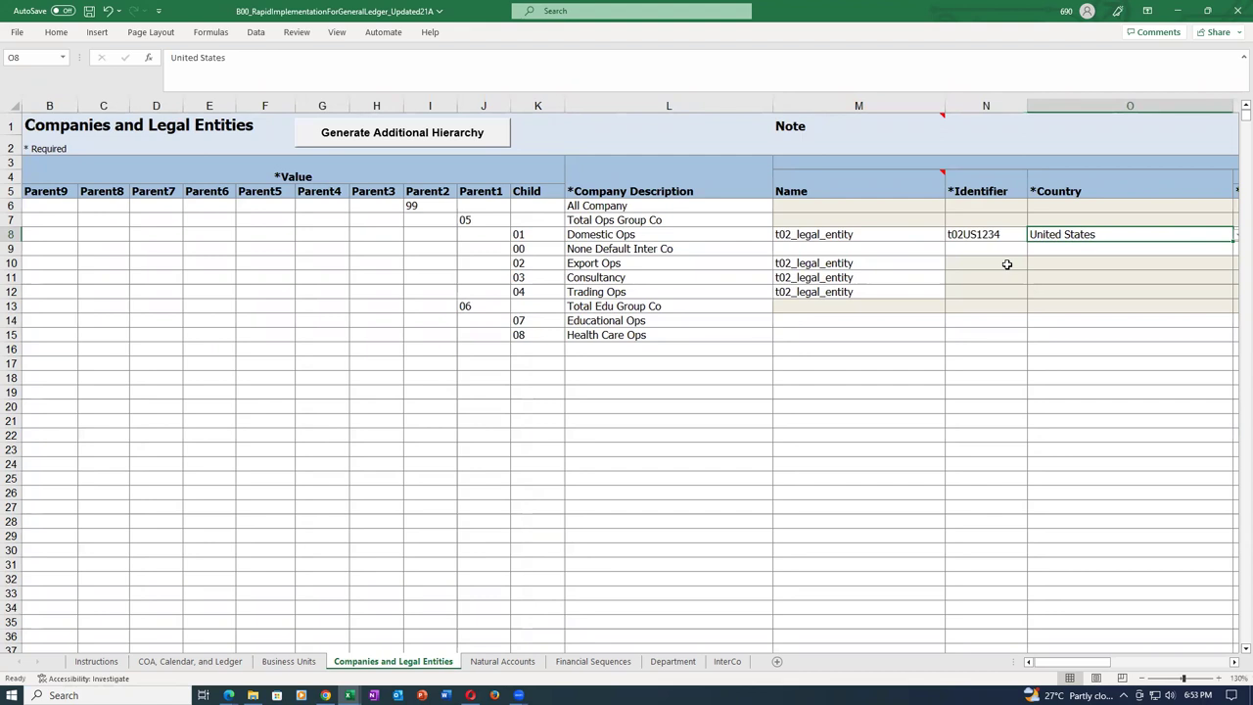
key(Tab)
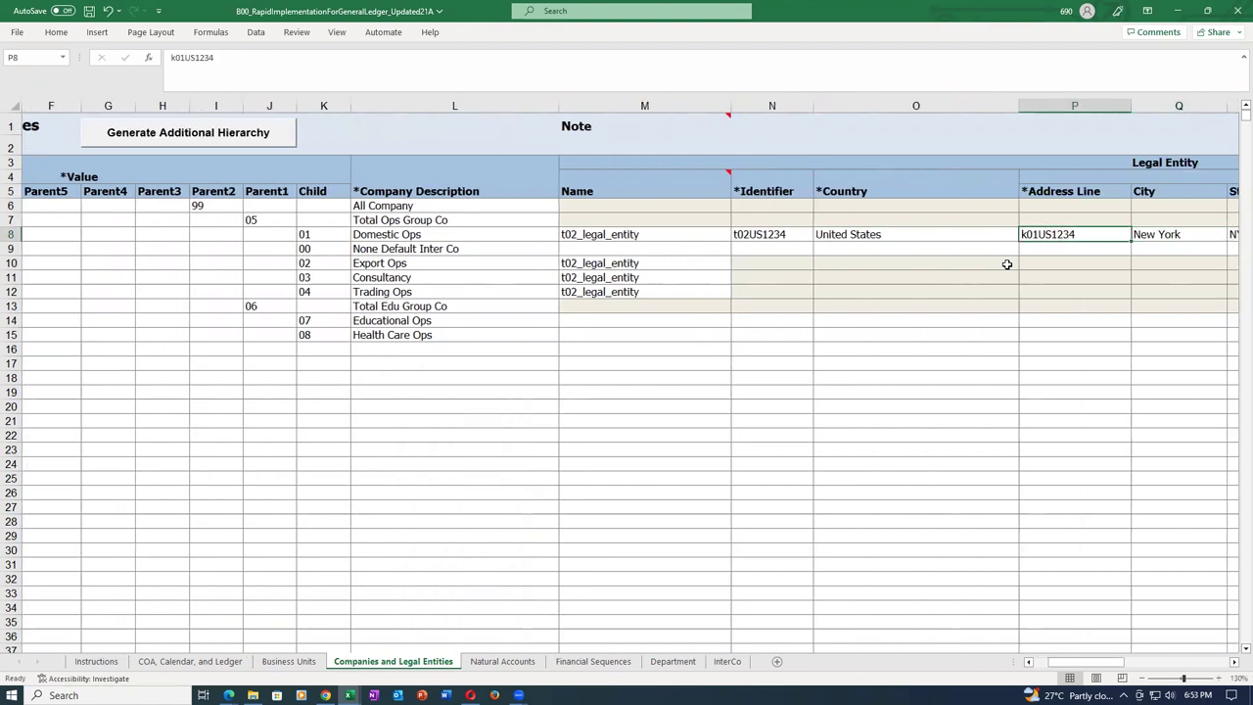
key(F2)
key(BackSpace)
key(BackSpace)
key(BackSpace)
text(t02)
key(Tab)
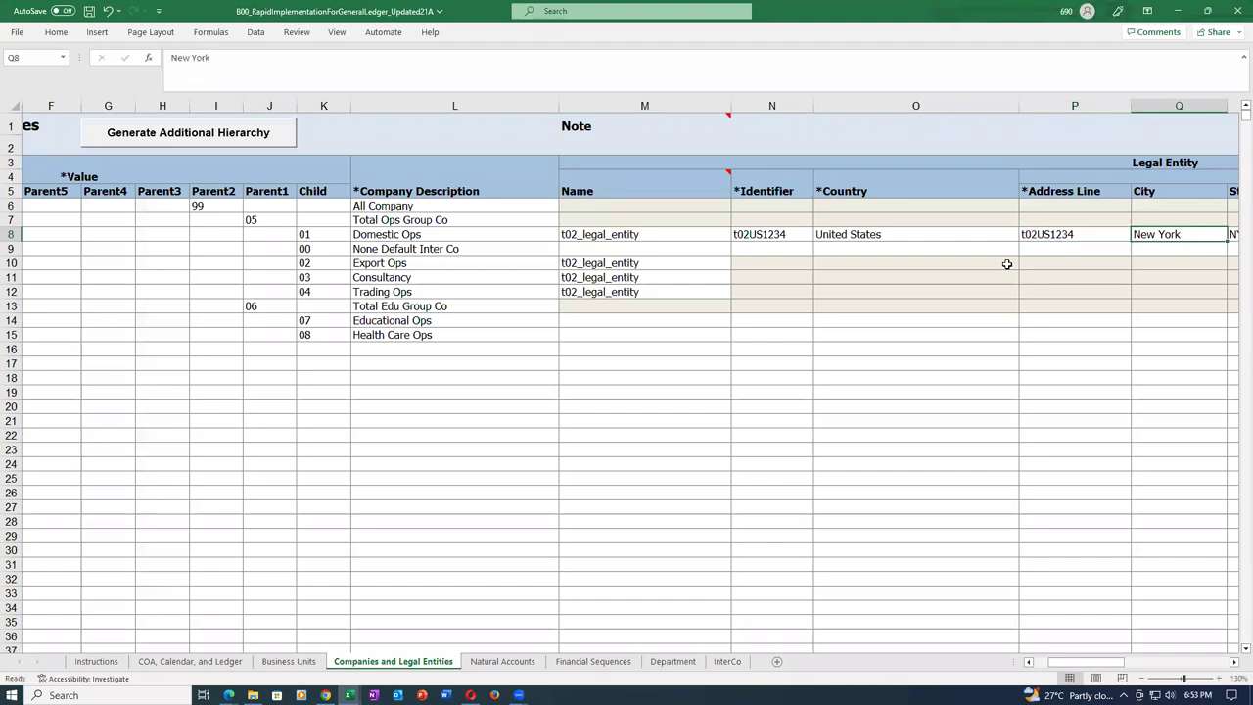
Set the Reporting Unit Registration Number in W8 to t02US12345 and save.
key(Tab)
key(Tab)
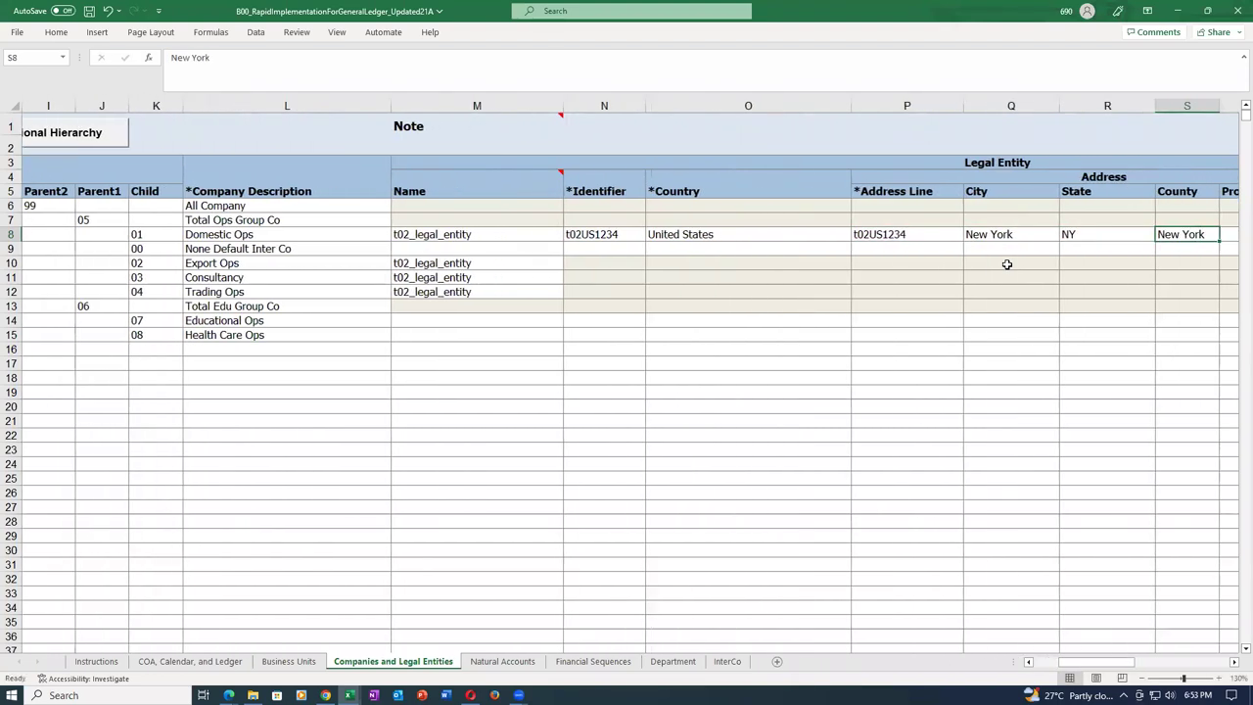
key(Tab)
key(Tab)
key(Tab)
key(Tab)
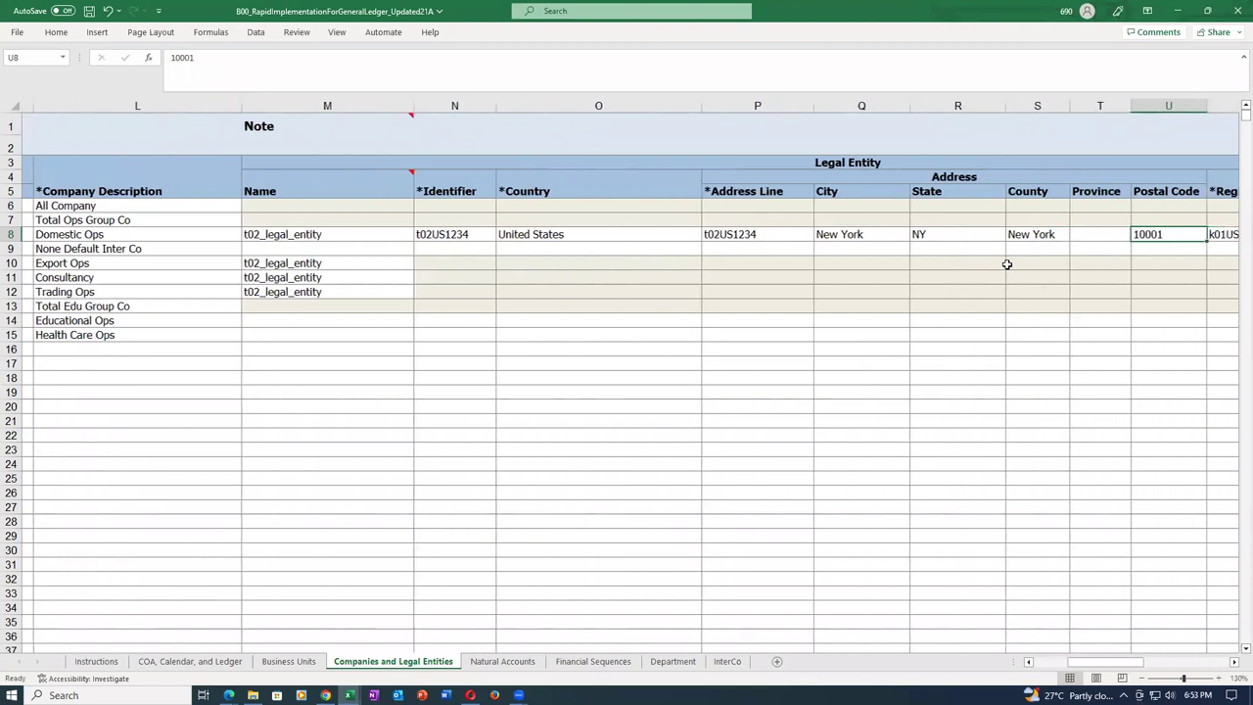
key(F2)
key(Left)
key(Left)
key(Left)
key(Left)
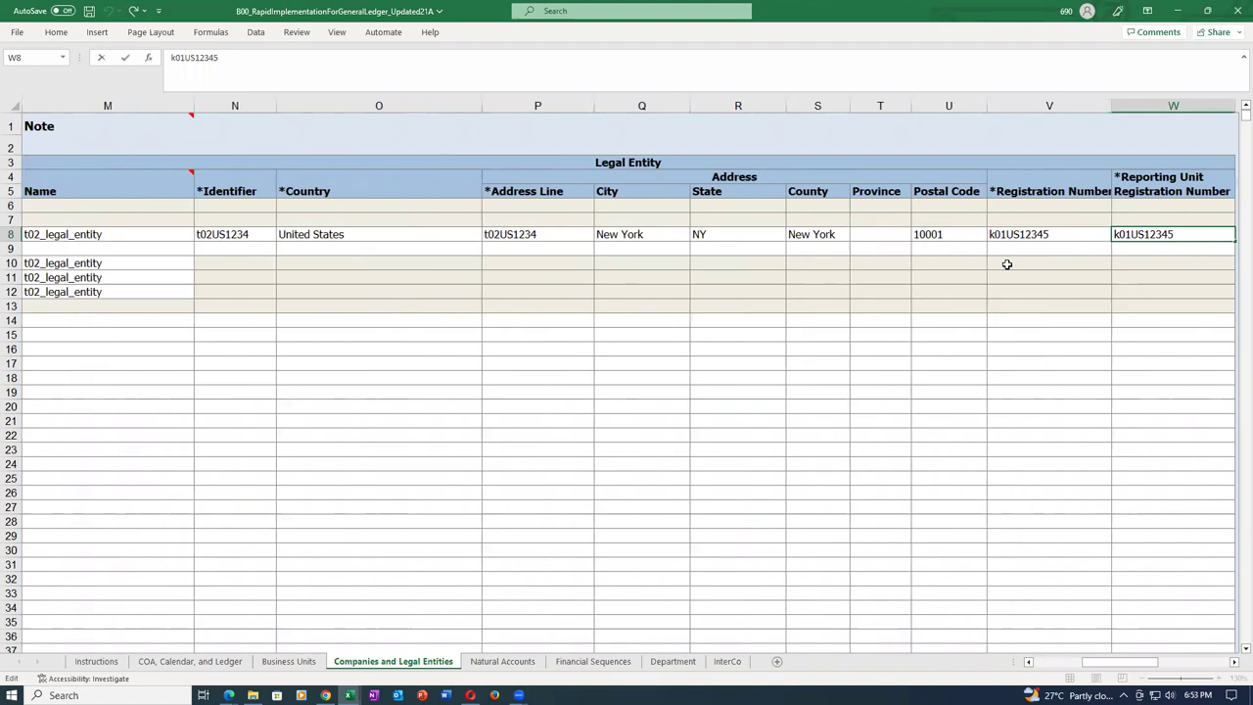
key(Left)
key(Left)
key(Left)
key(BackSpace)
key(BackSpace)
key(BackSpace)
text(t02)
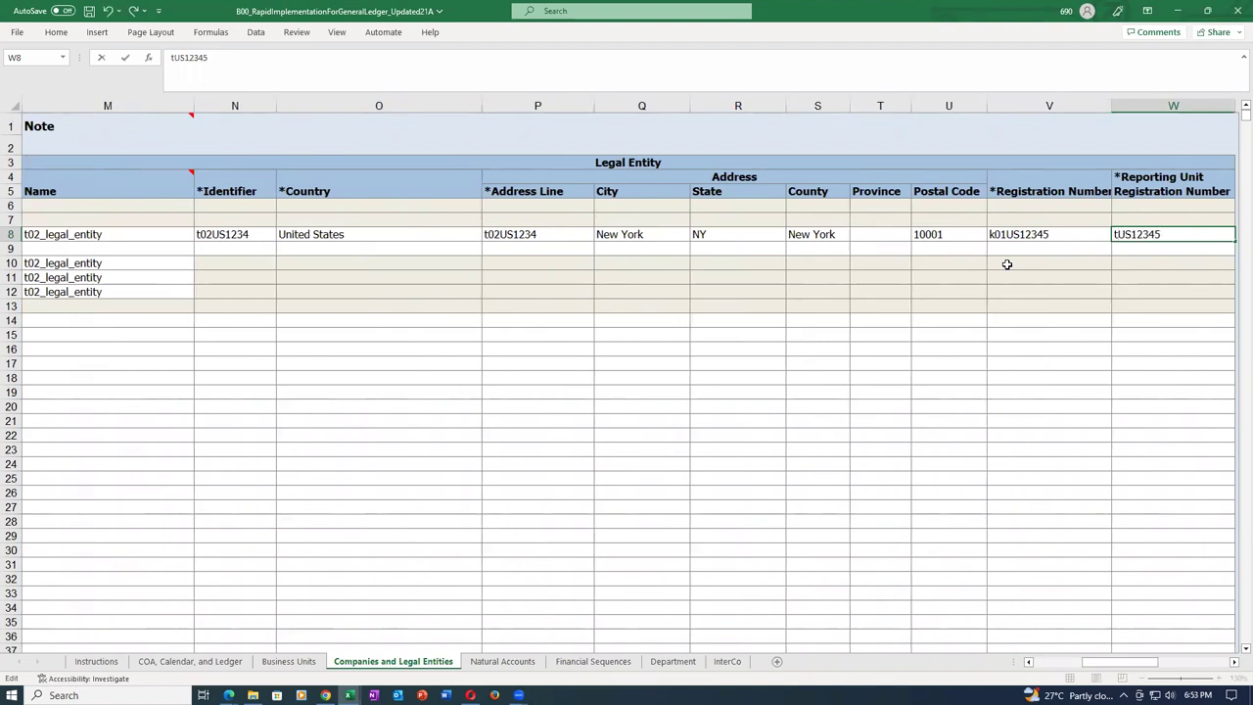
key(Tab)
key(ctrl+s)
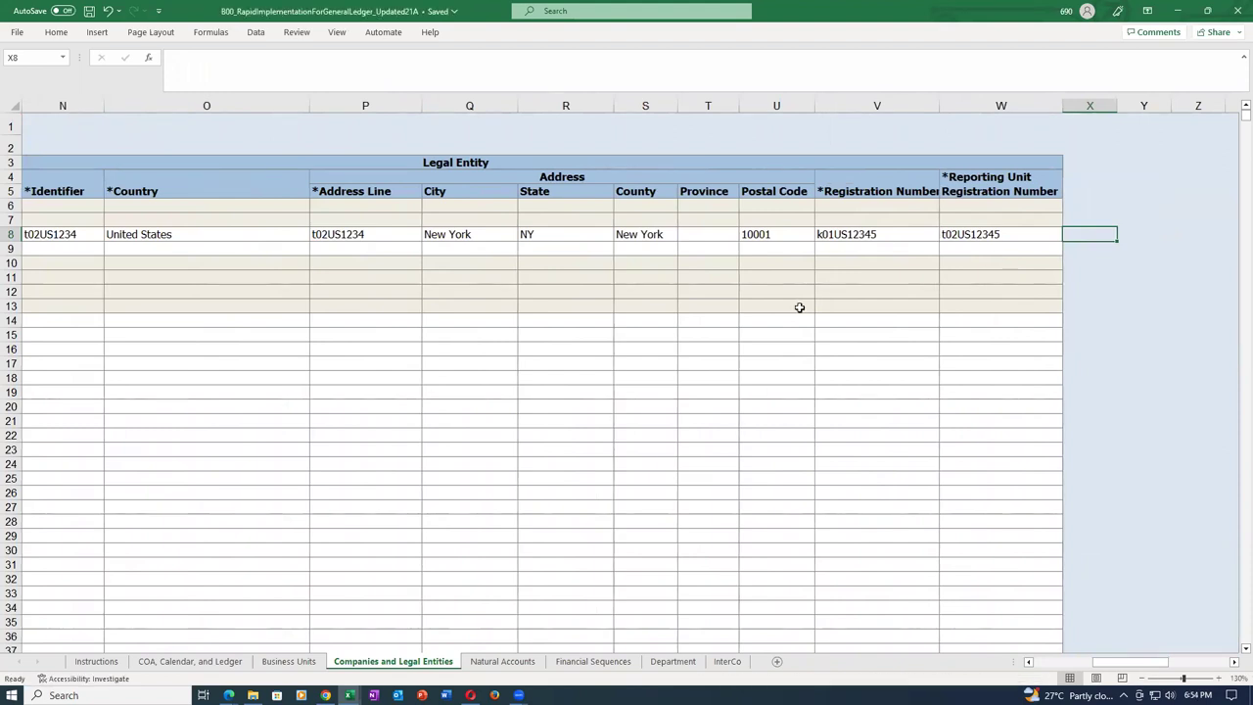
Review the account list on the Natural Accounts sheet.
click(503, 662)
scroll(541, 436, up, 4)
scroll(543, 437, up, 7)
click(530, 192)
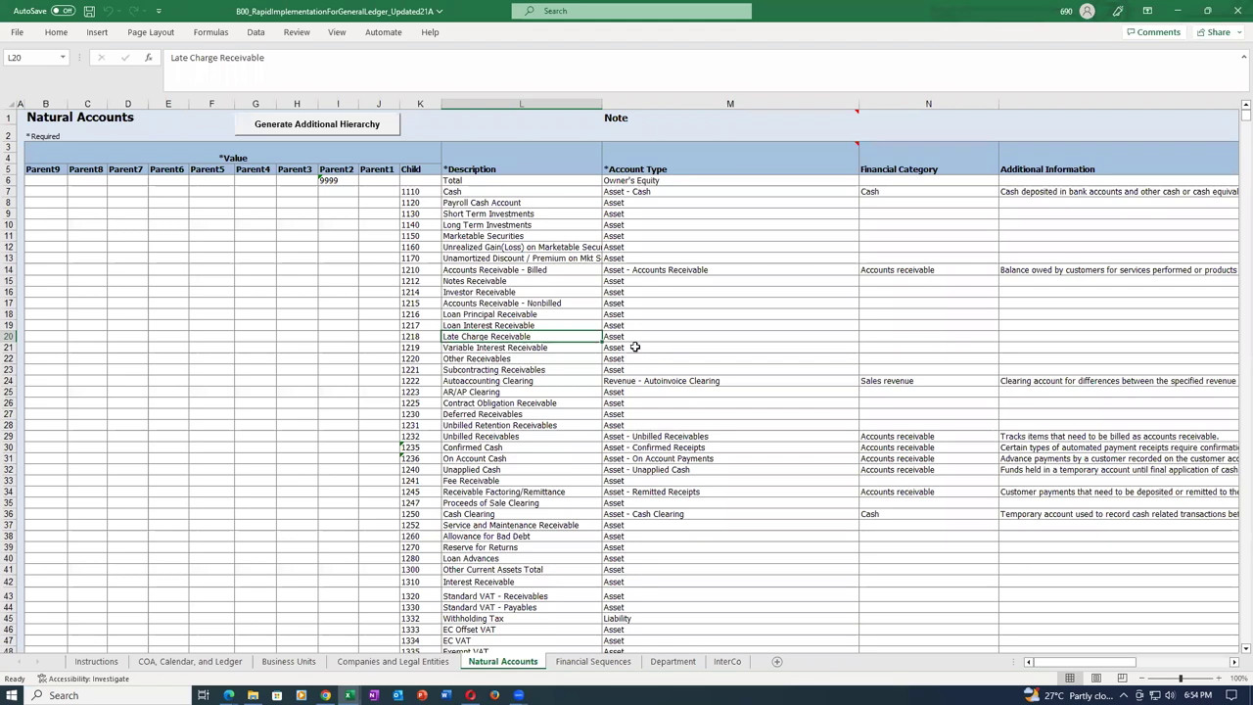
scroll(634, 346, down, 13)
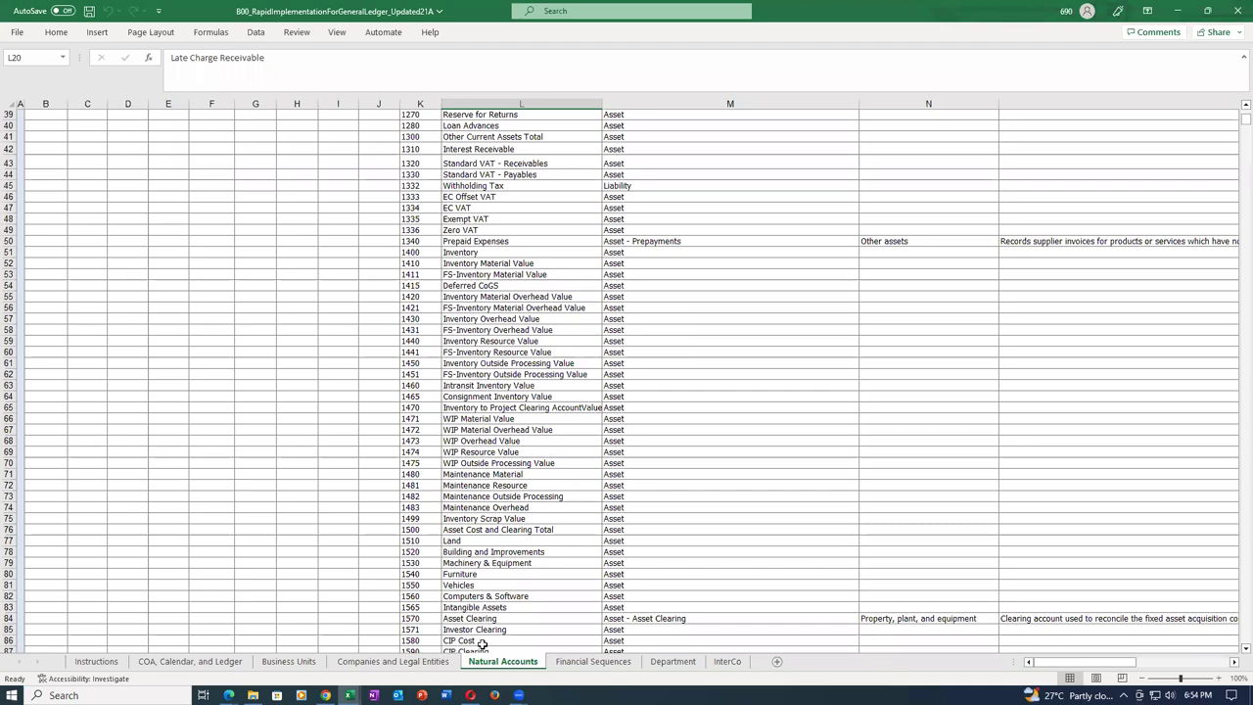
Review the Financial Sequences, Department and InterCo sheets, then return to COA, Calendar, and Ledger.
key(ctrl+Page_Down)
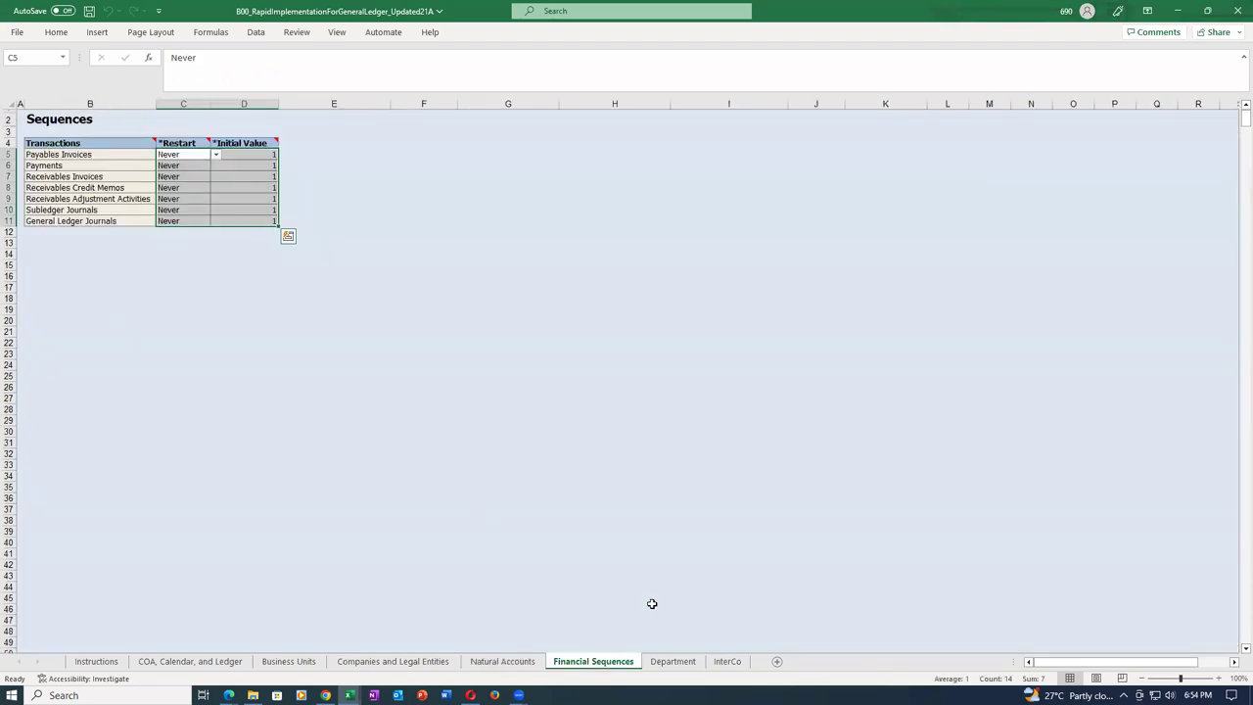
key(ctrl+Page_Down)
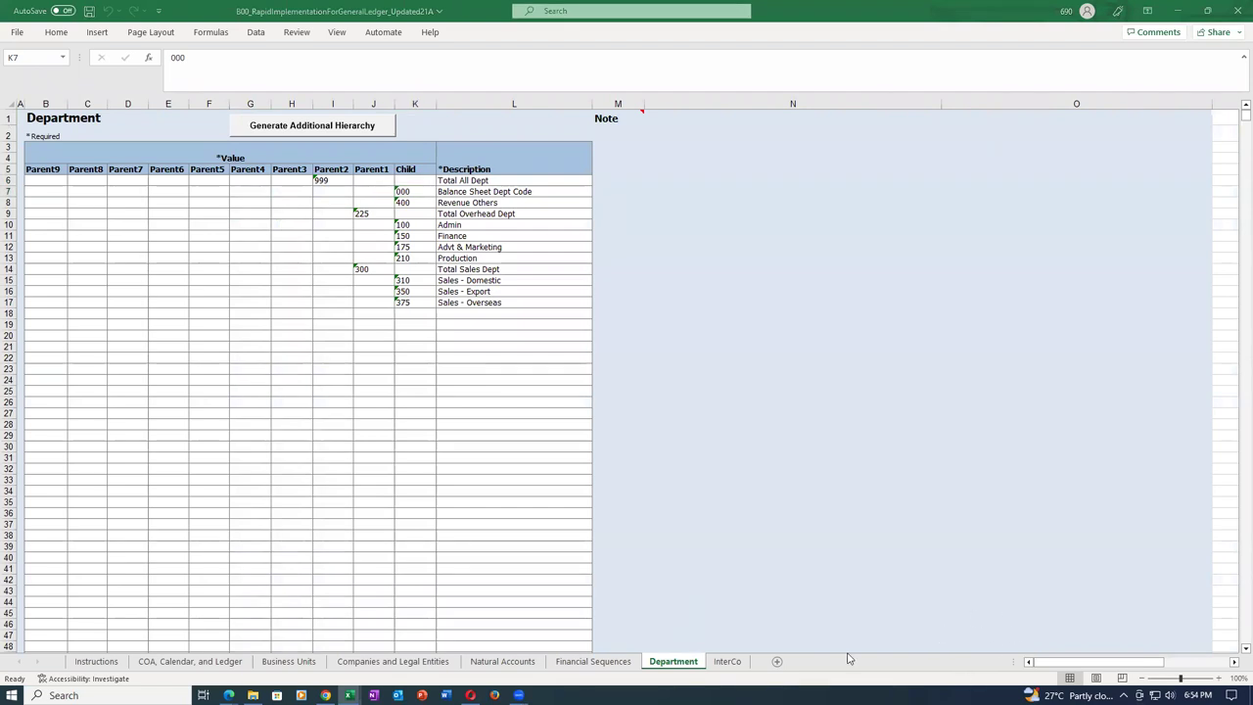
click(730, 663)
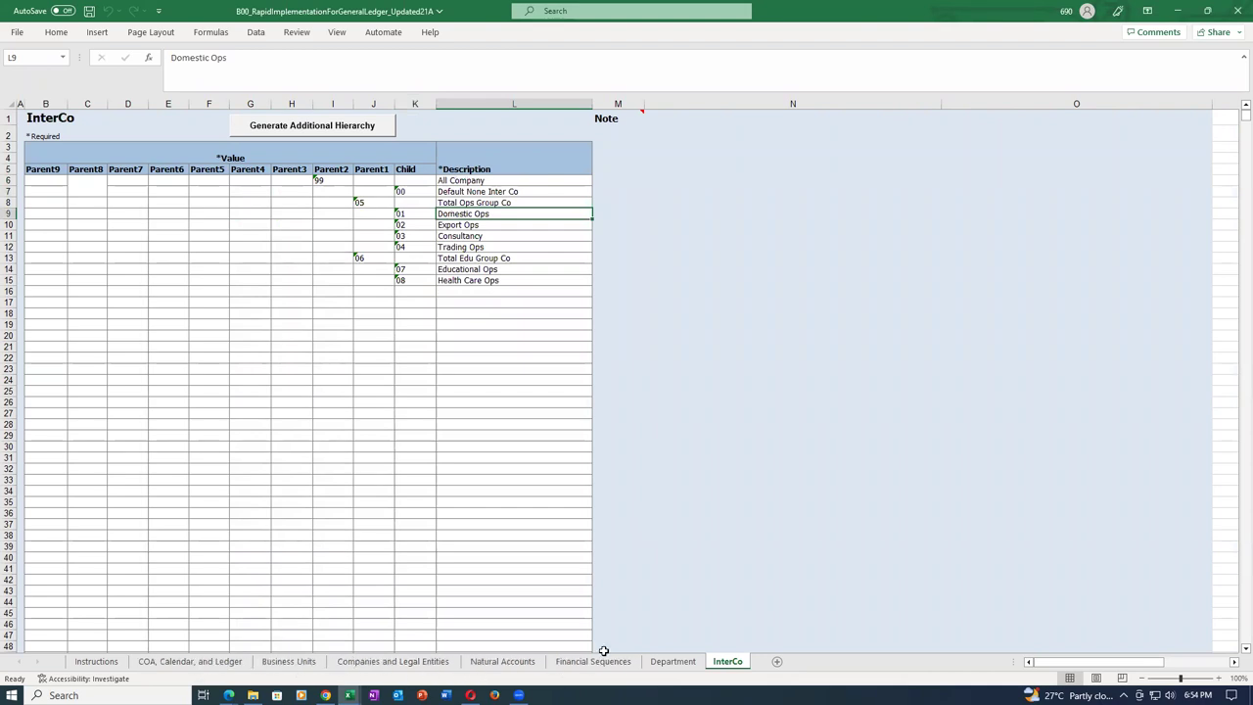
click(480, 443)
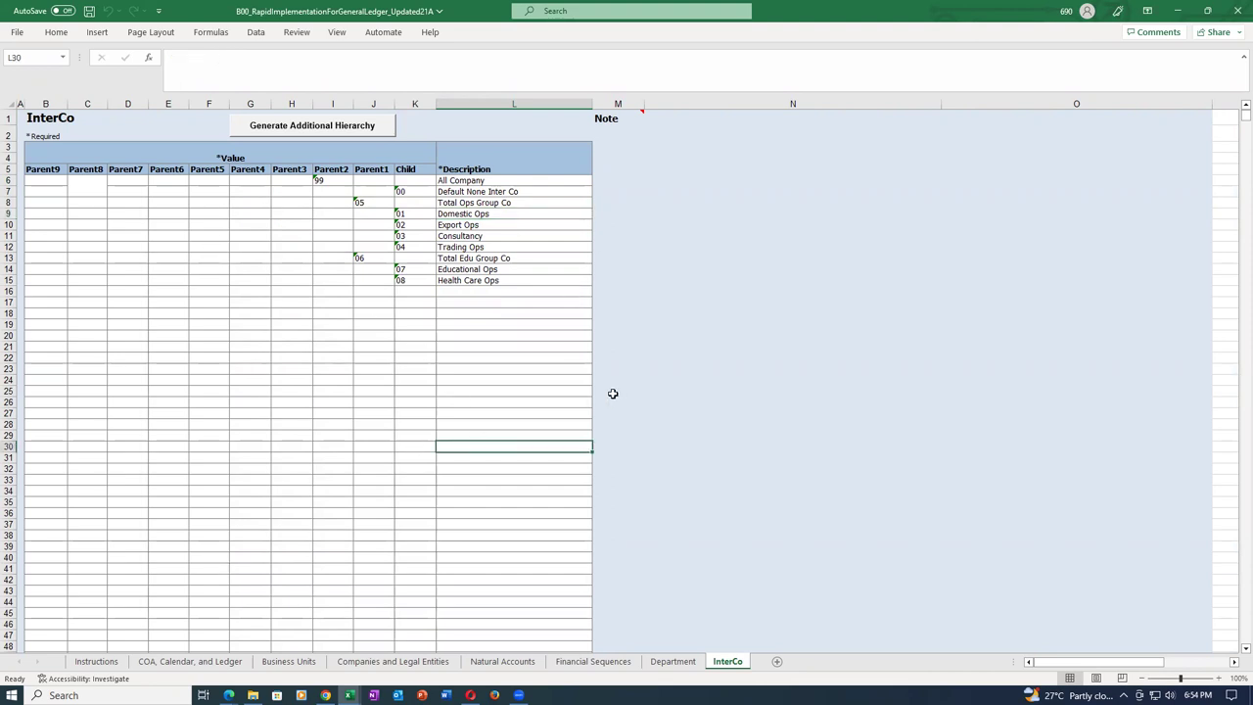
click(676, 662)
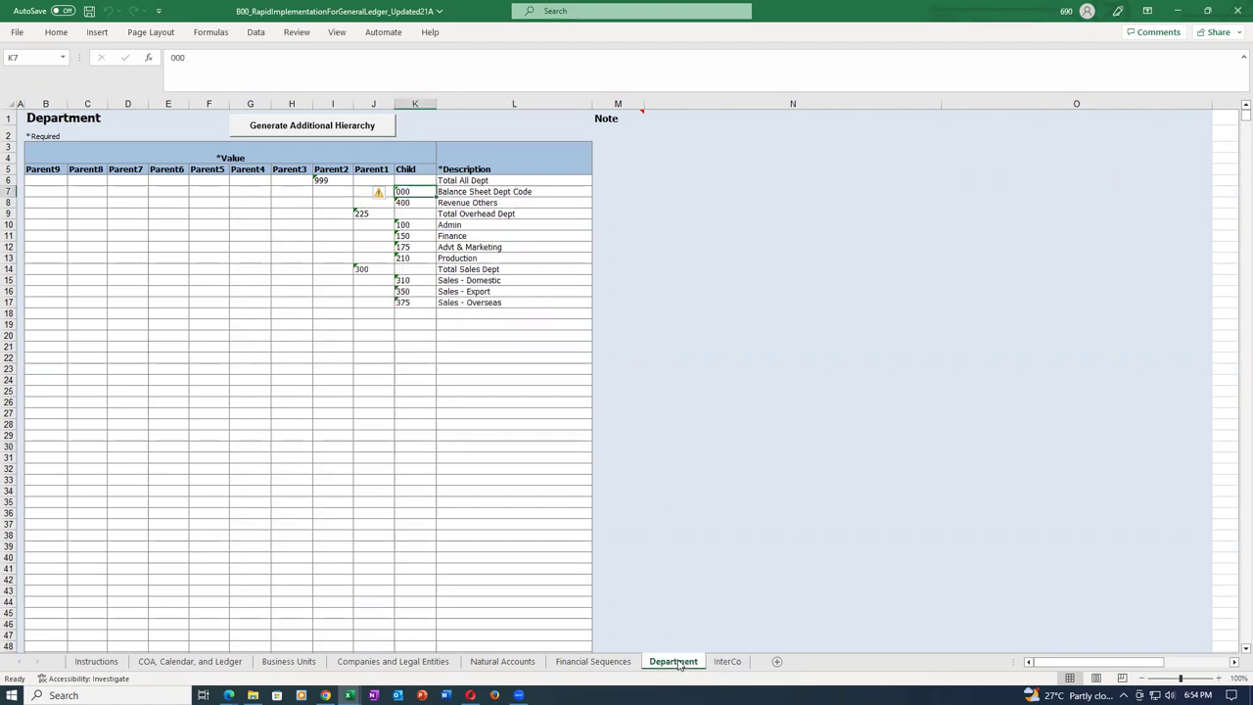
click(594, 662)
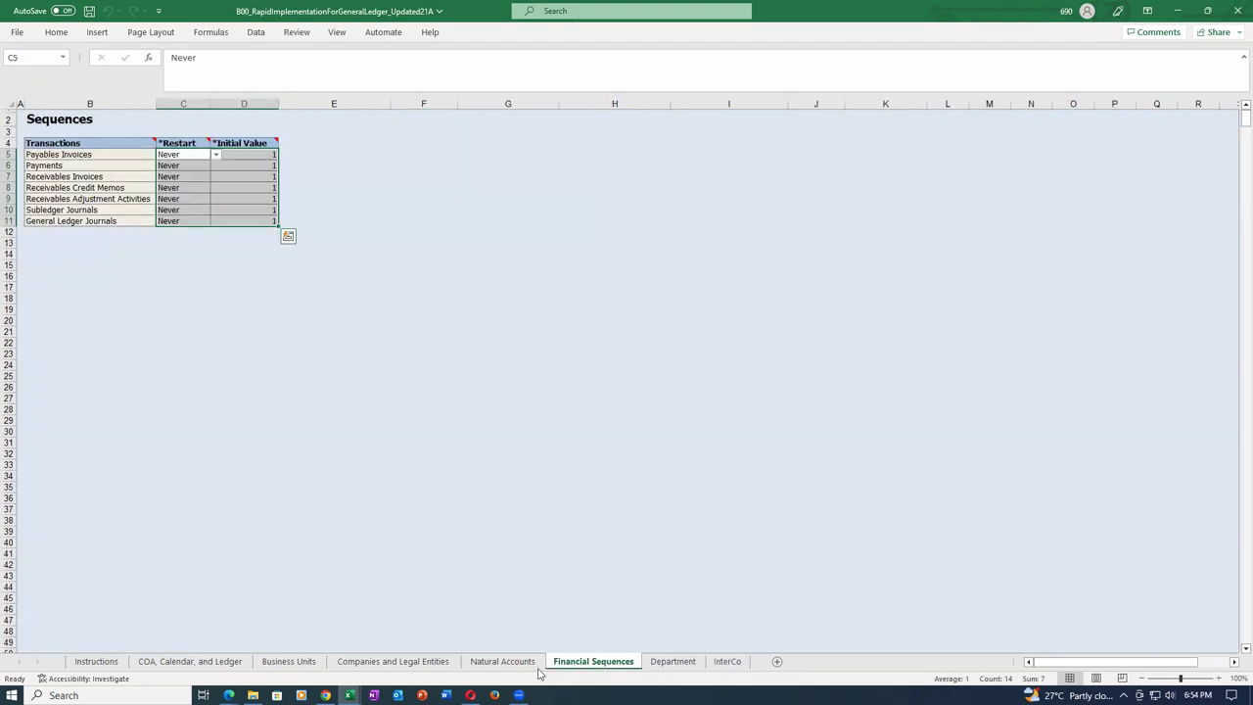
click(504, 662)
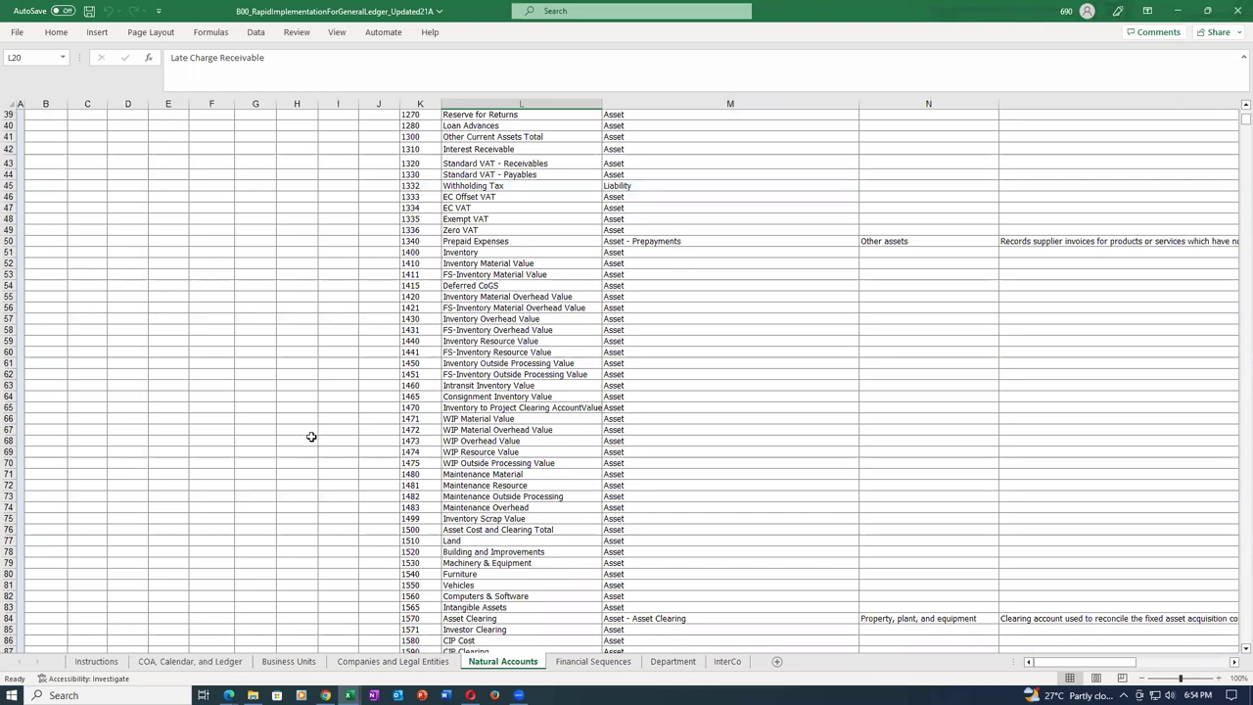
click(146, 663)
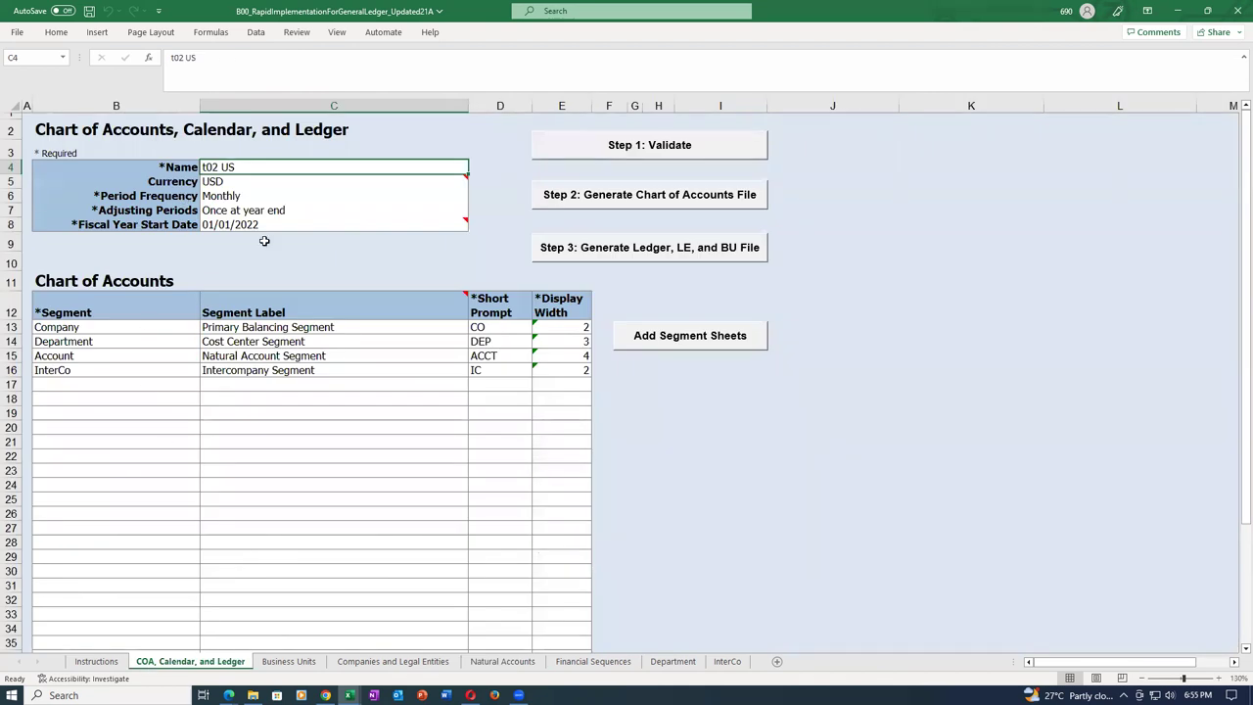
Check the t02 legal entity names, identifier and reporting unit number on Companies and Legal Entities.
click(289, 662)
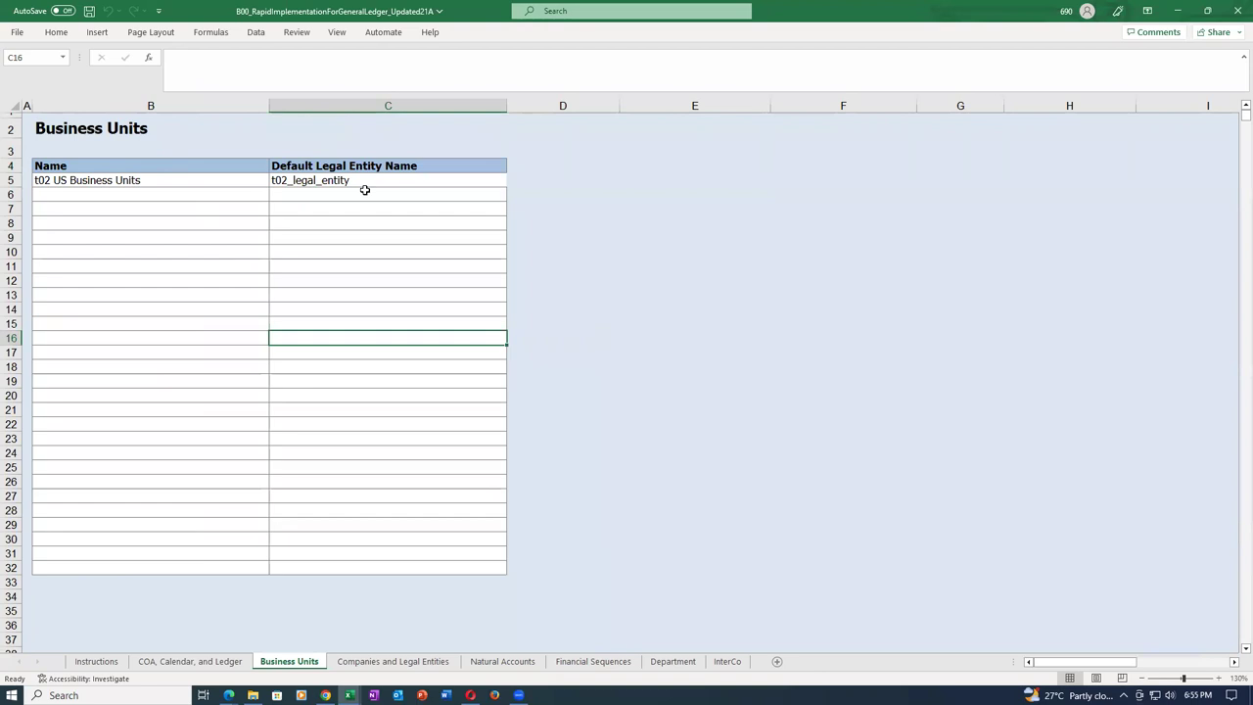
click(386, 662)
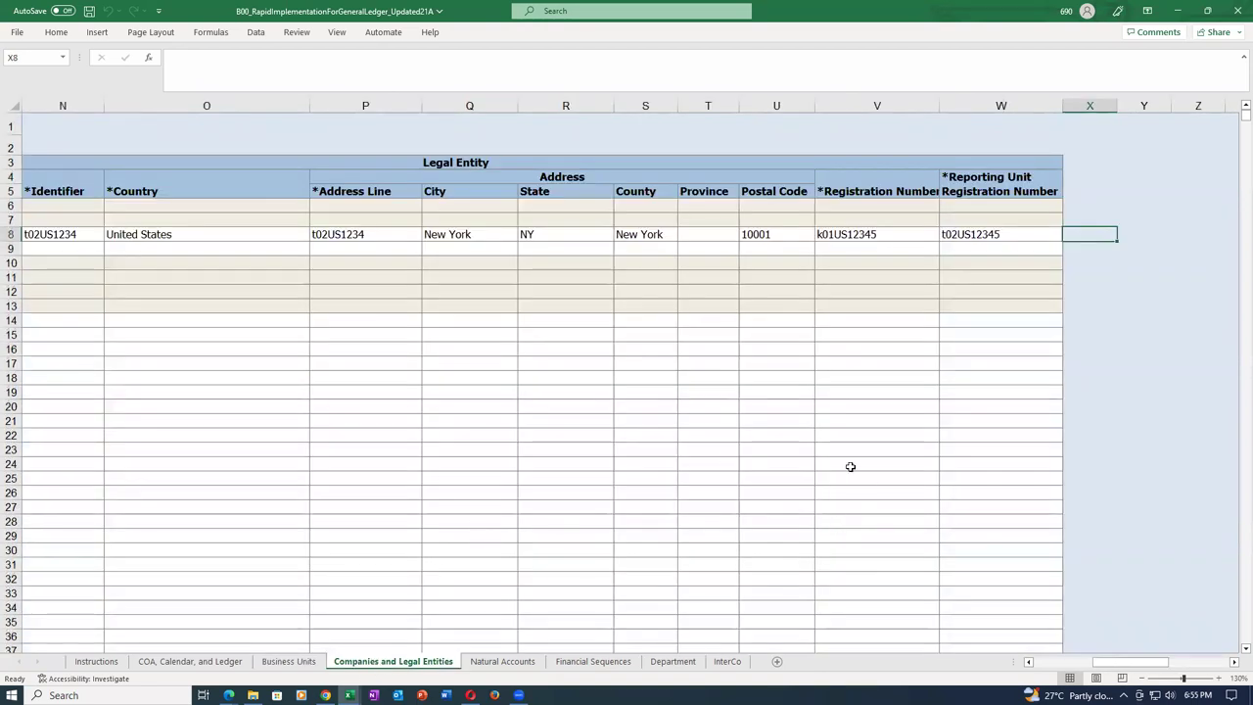
key(Left)
key(Home)
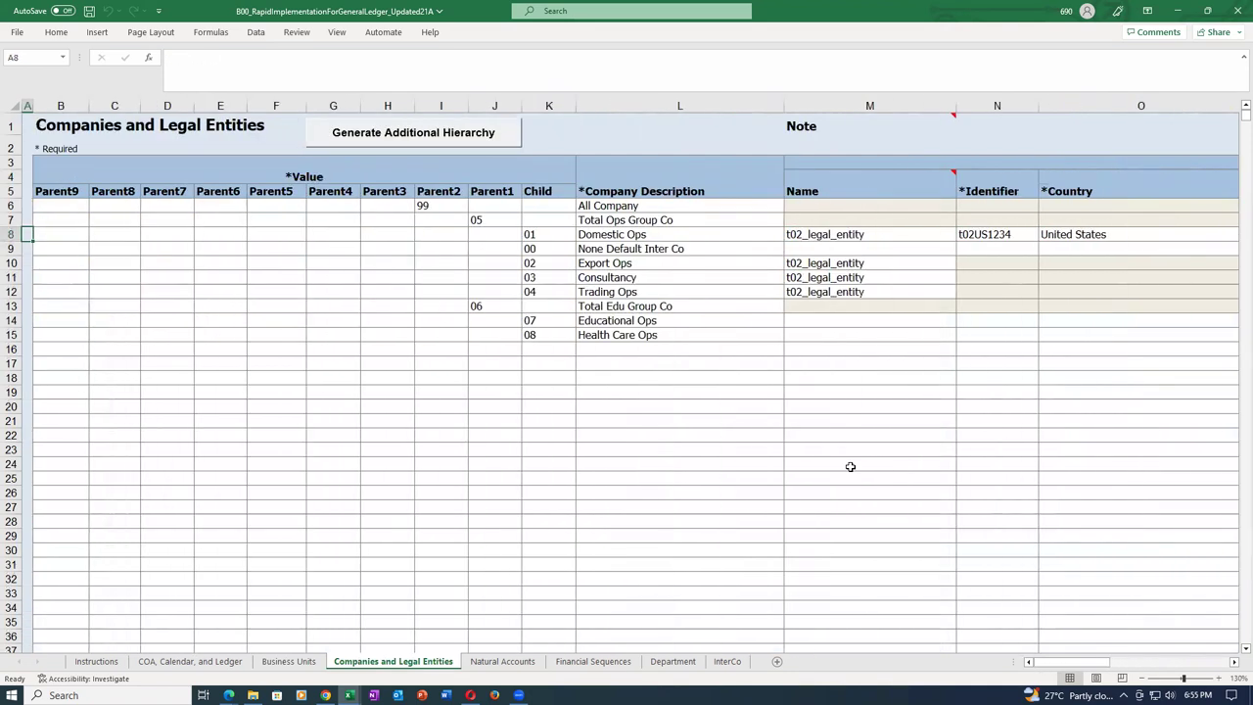
drag(883, 231, 884, 290)
click(993, 235)
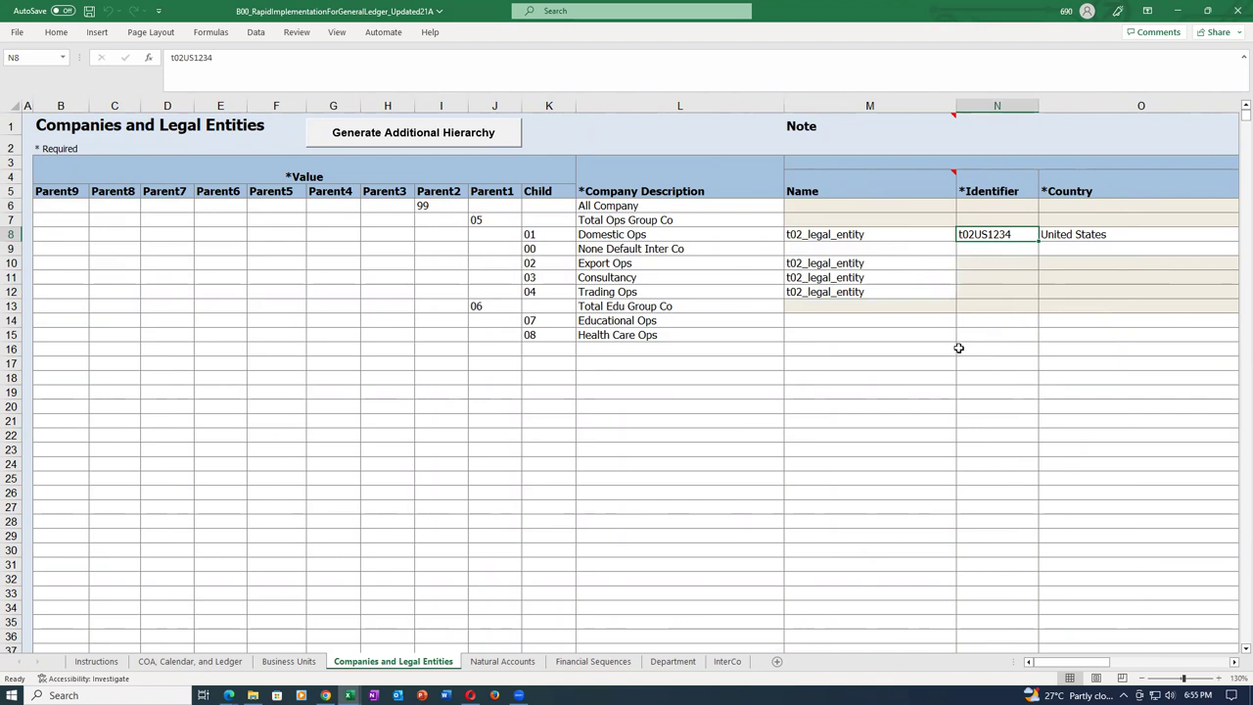
key(Right)
key(Right)
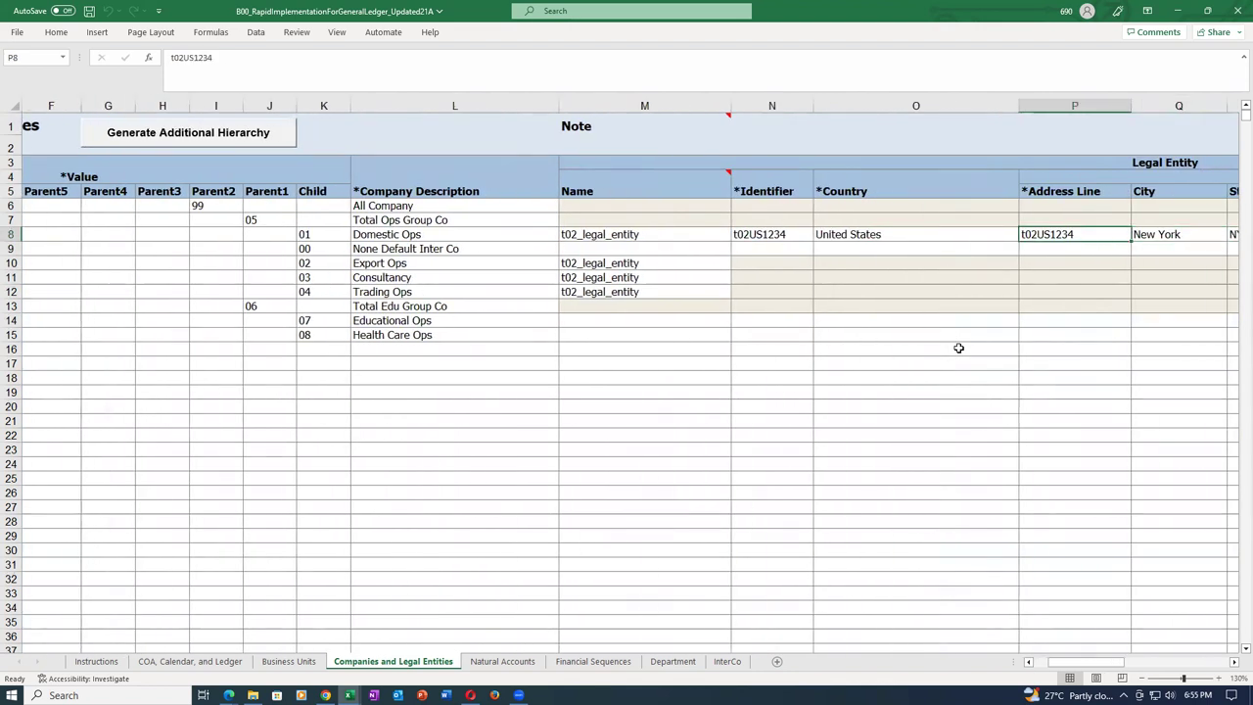
key(Right)
key(Right)
key(Right)
key(Right)
key(Right)
key(Right)
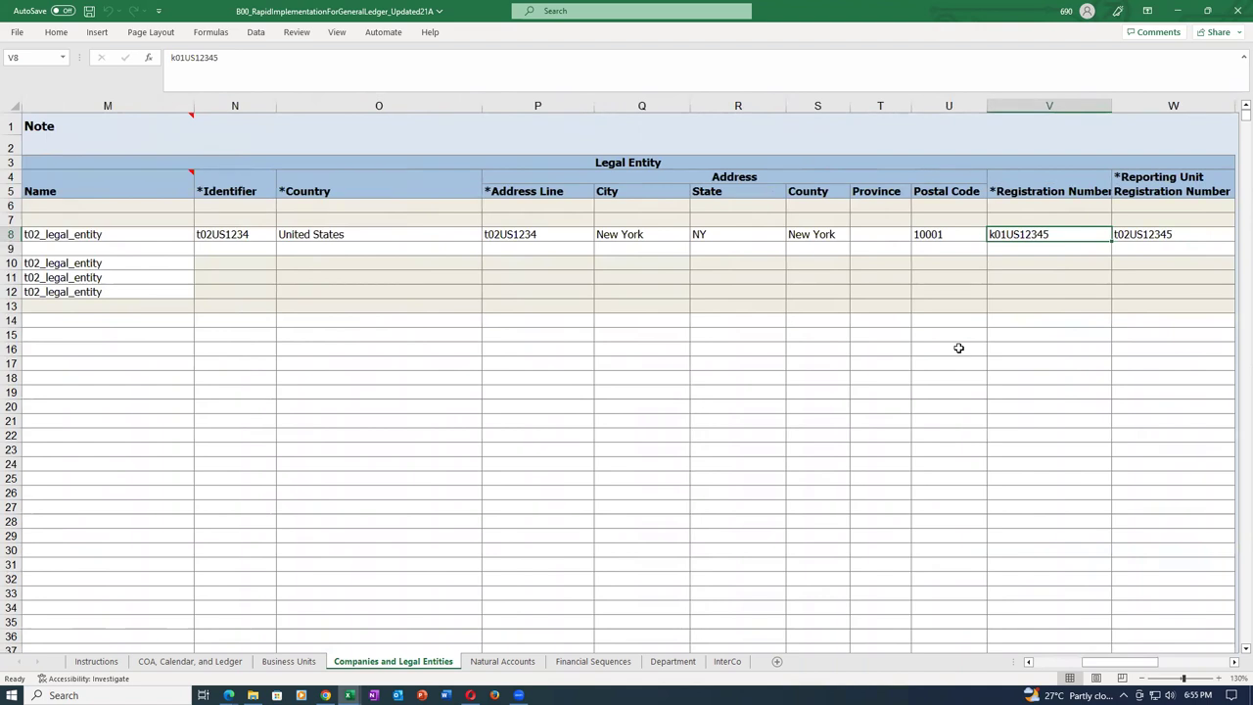
key(Right)
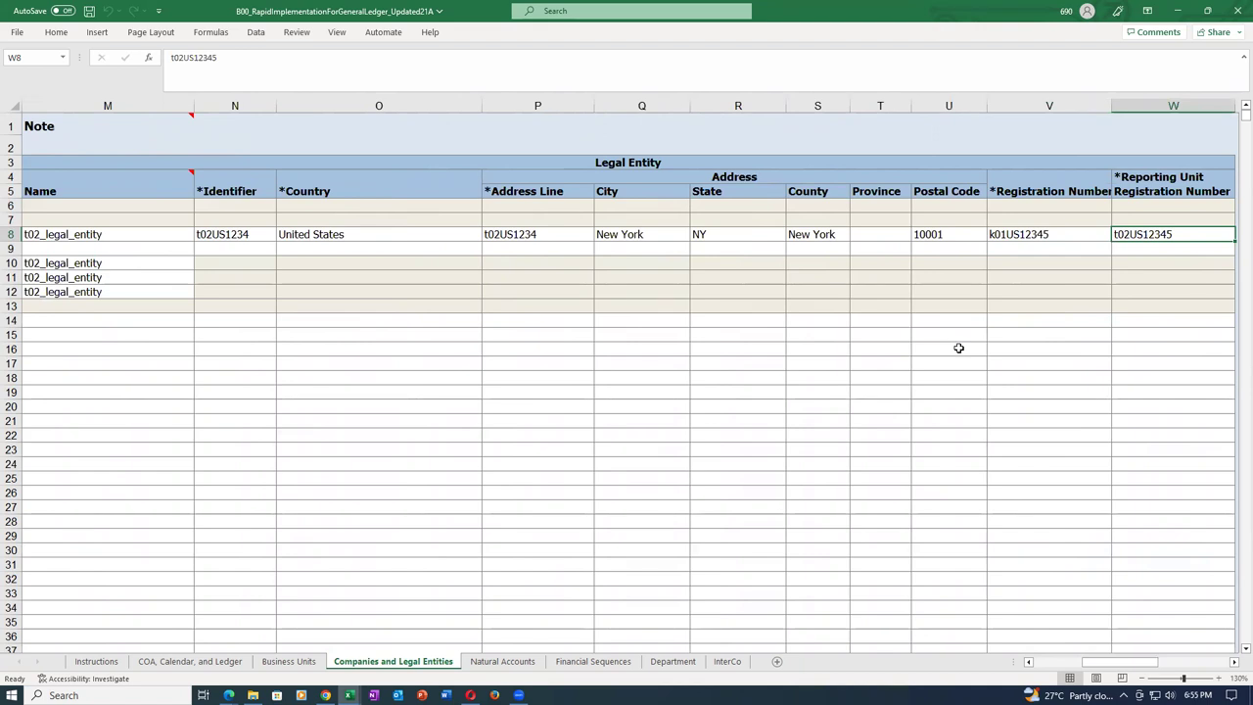
key(Left)
key(Left)
key(Left)
key(Left)
key(Left)
key(Left)
key(Left)
key(Left)
key(Left)
key(Left)
key(Left)
key(Left)
key(Left)
key(Left)
key(Left)
key(Left)
key(Left)
key(Left)
key(Left)
key(Left)
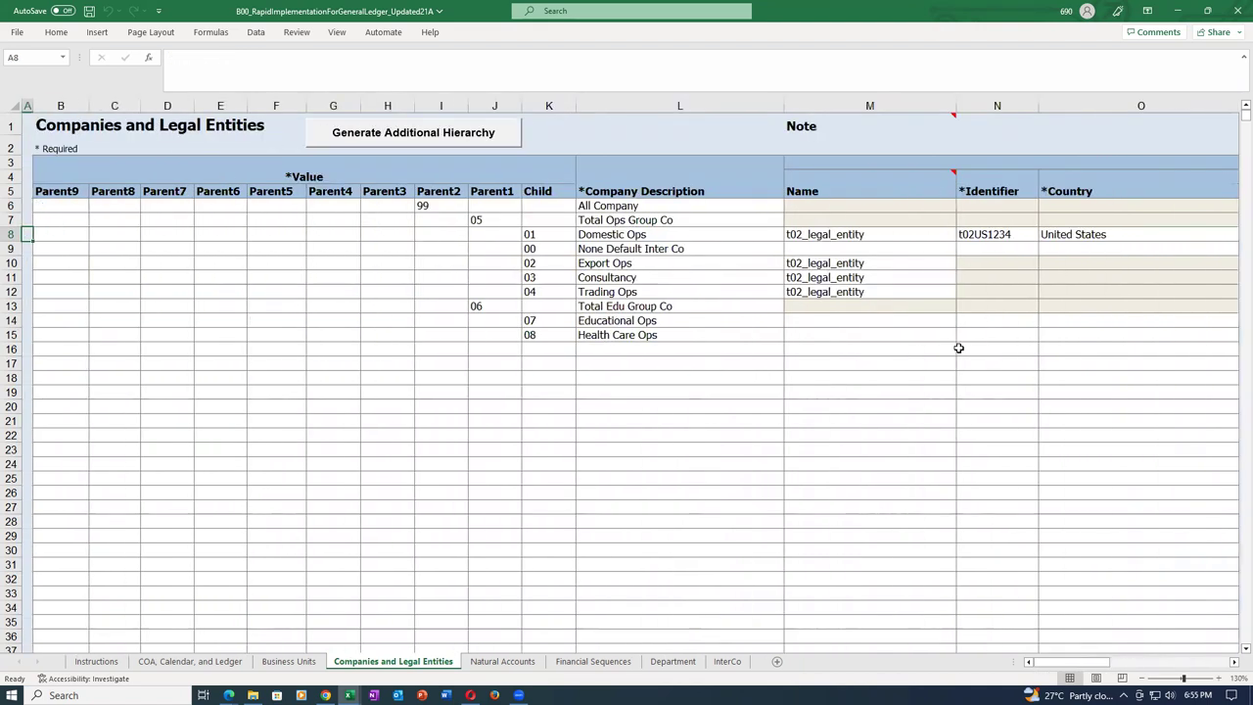
Save the workbook and begin editing the Registration Number k01US12345 in V8.
key(ctrl+s)
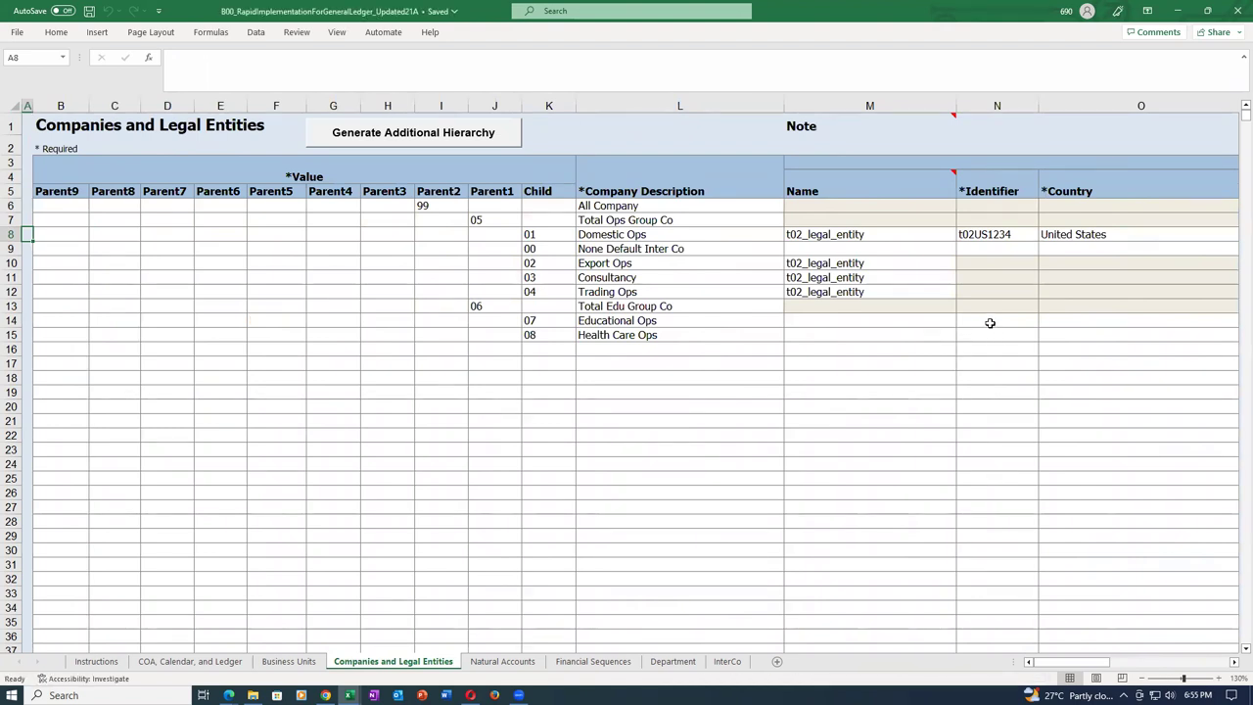
click(853, 235)
key(Right)
key(Right)
key(Right)
key(Right)
key(Right)
key(Right)
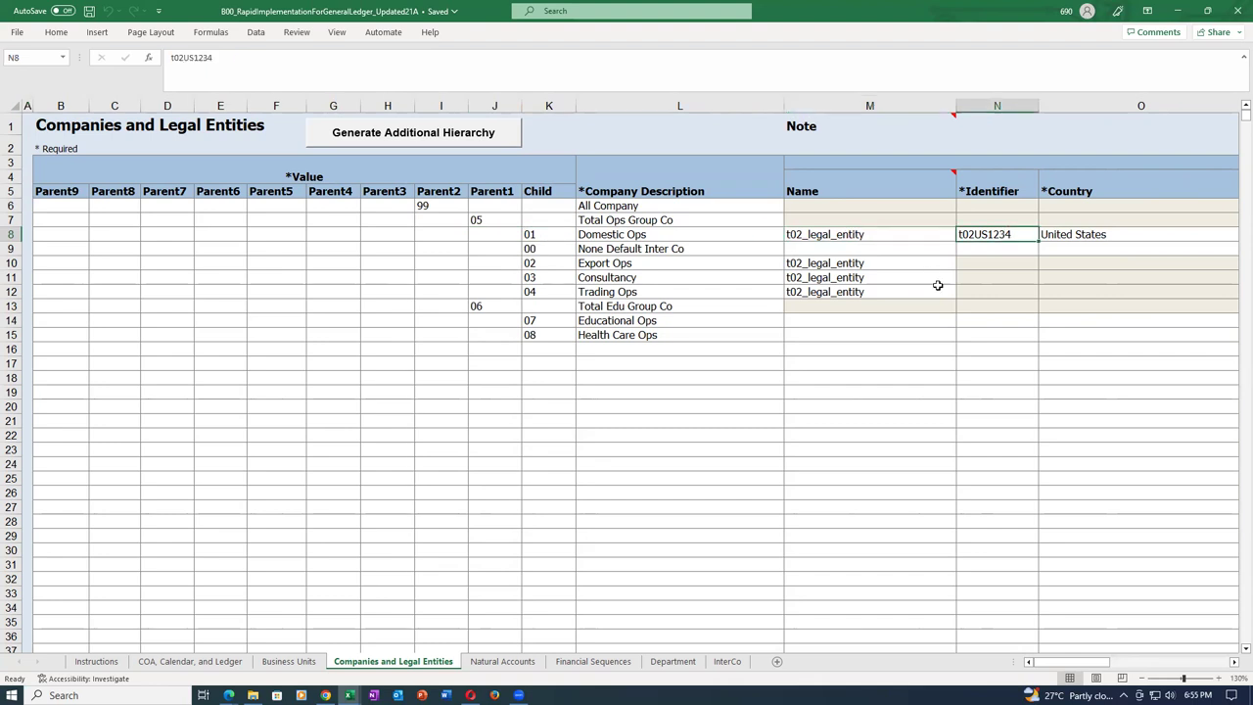
key(Right)
key(Right)
key(Right)
key(Right)
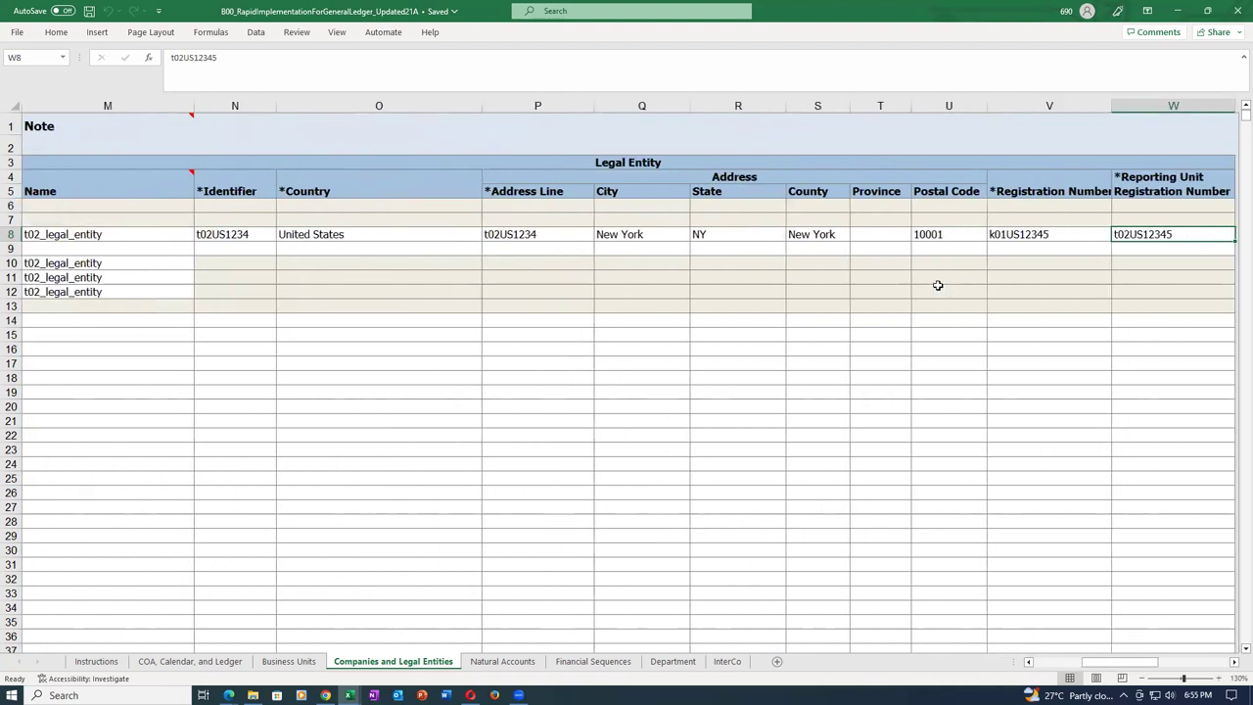
key(Left)
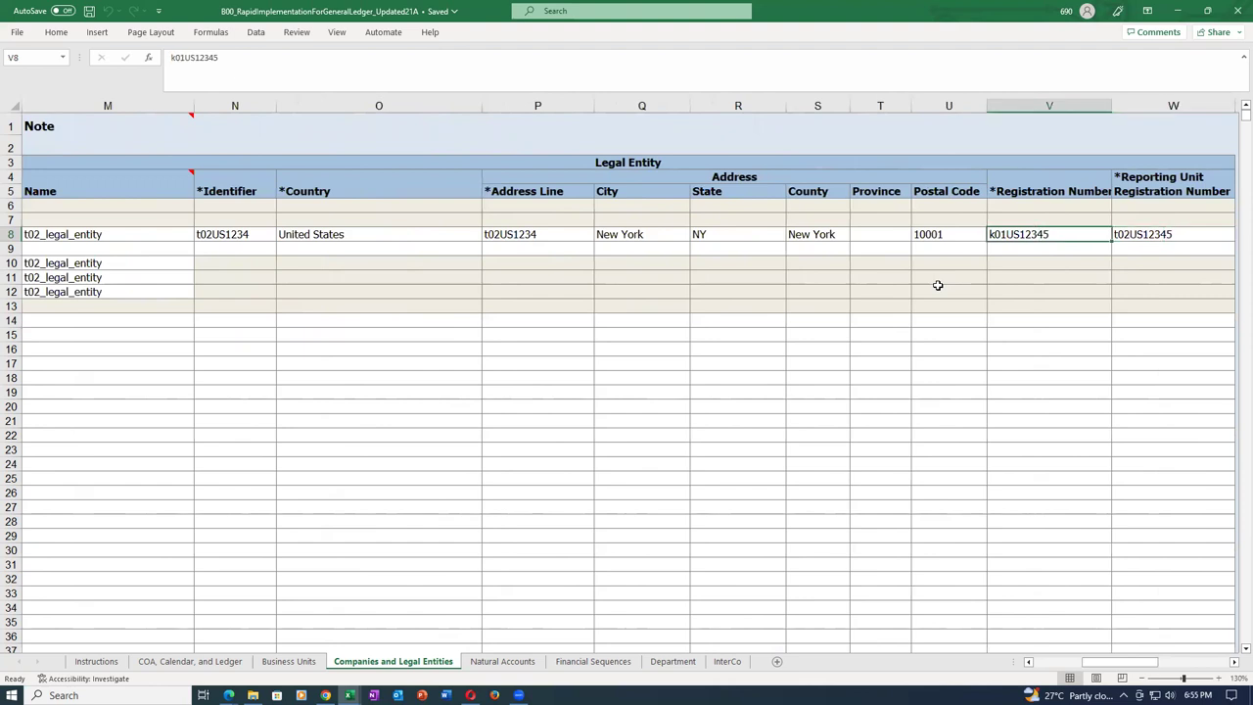
key(F2)
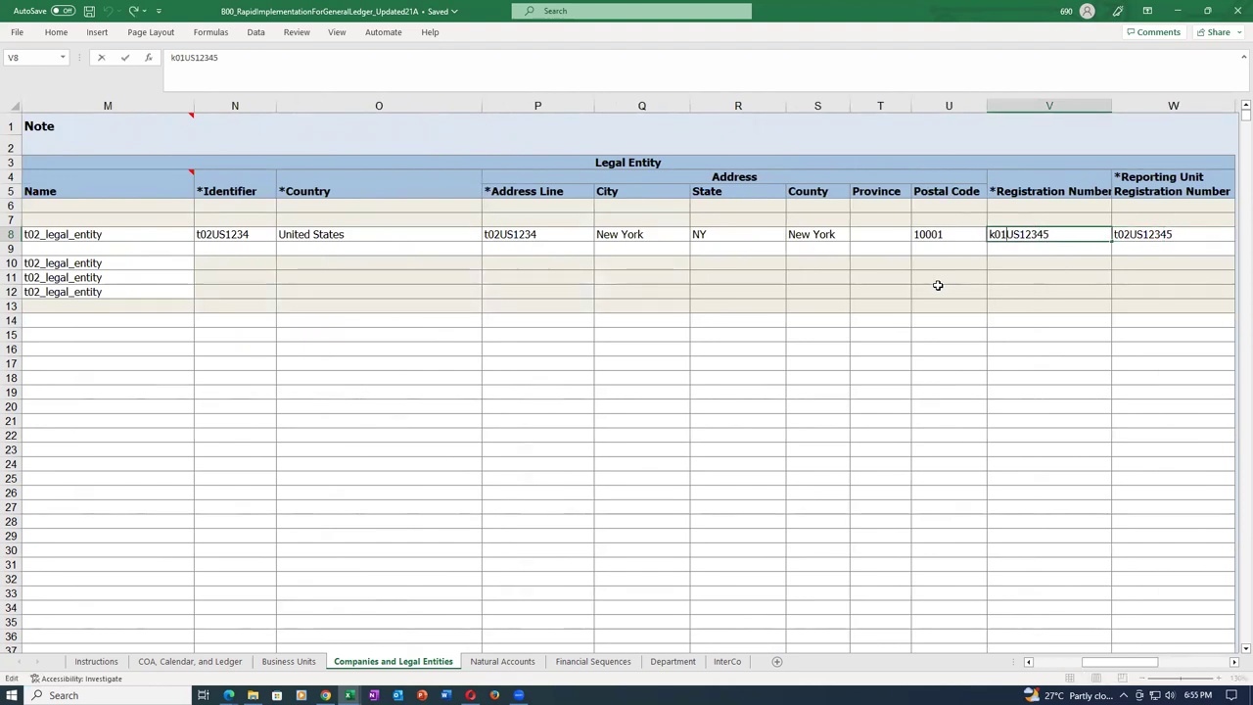
Change the Registration Number from k01US12345 to t02US12345.
key(BackSpace)
key(BackSpace)
key(BackSpace)
text(t02)
key(ctrl+Return)
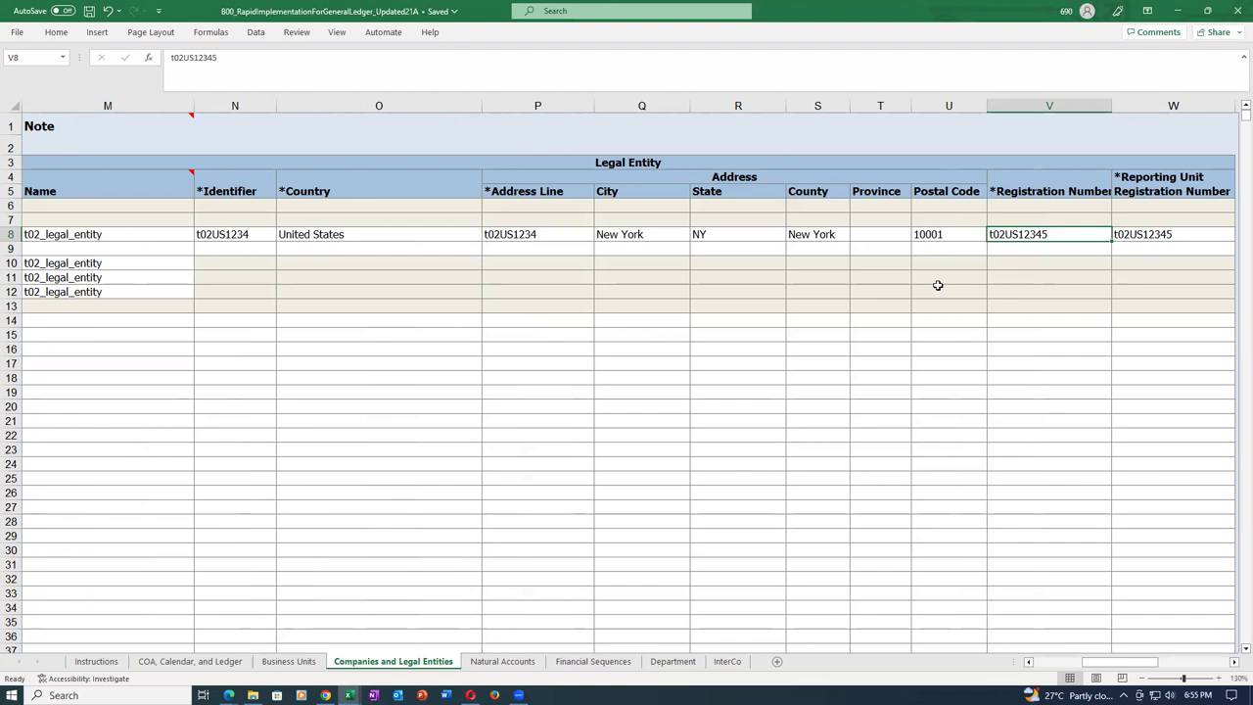
Review the Domestic Ops row 8 values back to column A.
key(Left)
key(Left)
key(Left)
key(Left)
key(Left)
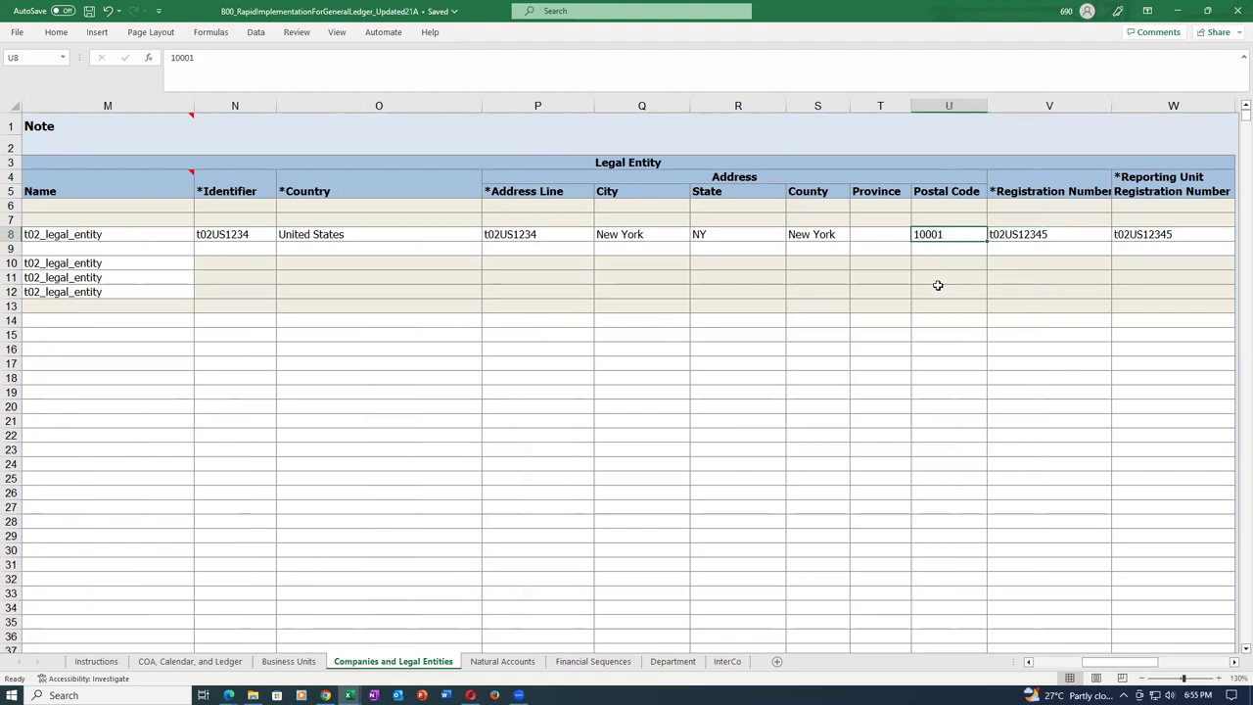
key(Left)
key(Left)
key(Left)
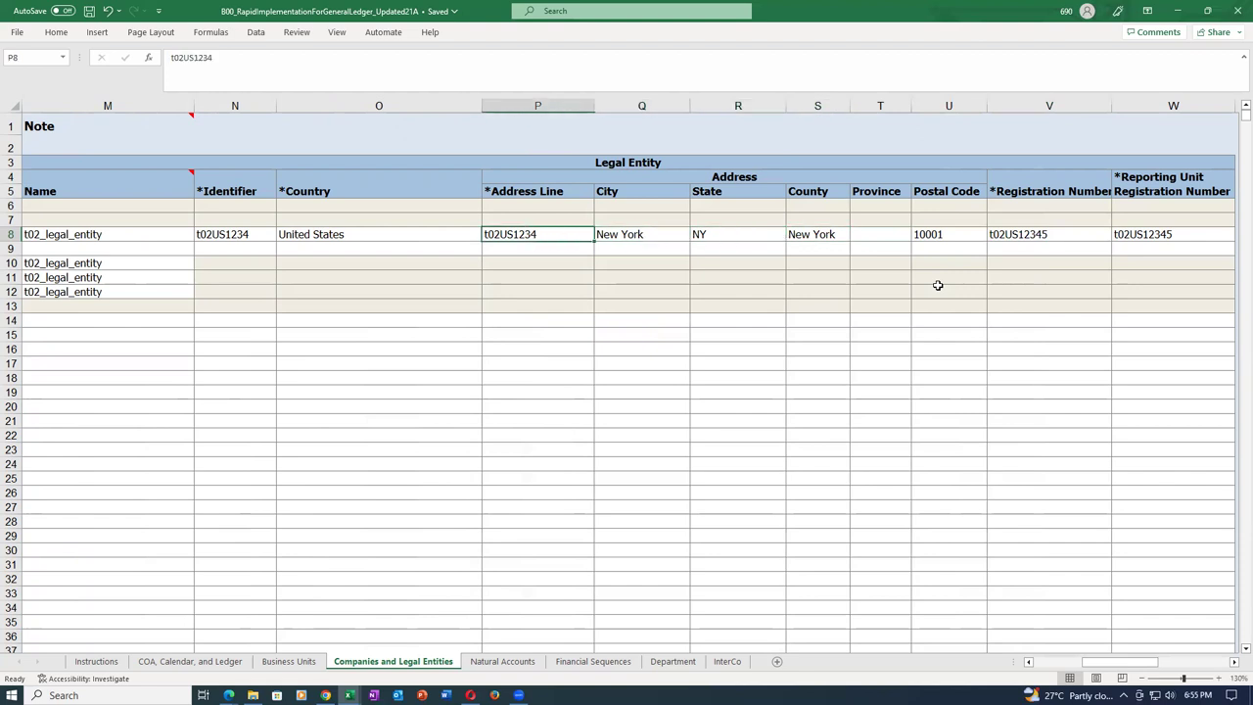
key(Left)
key(Left)
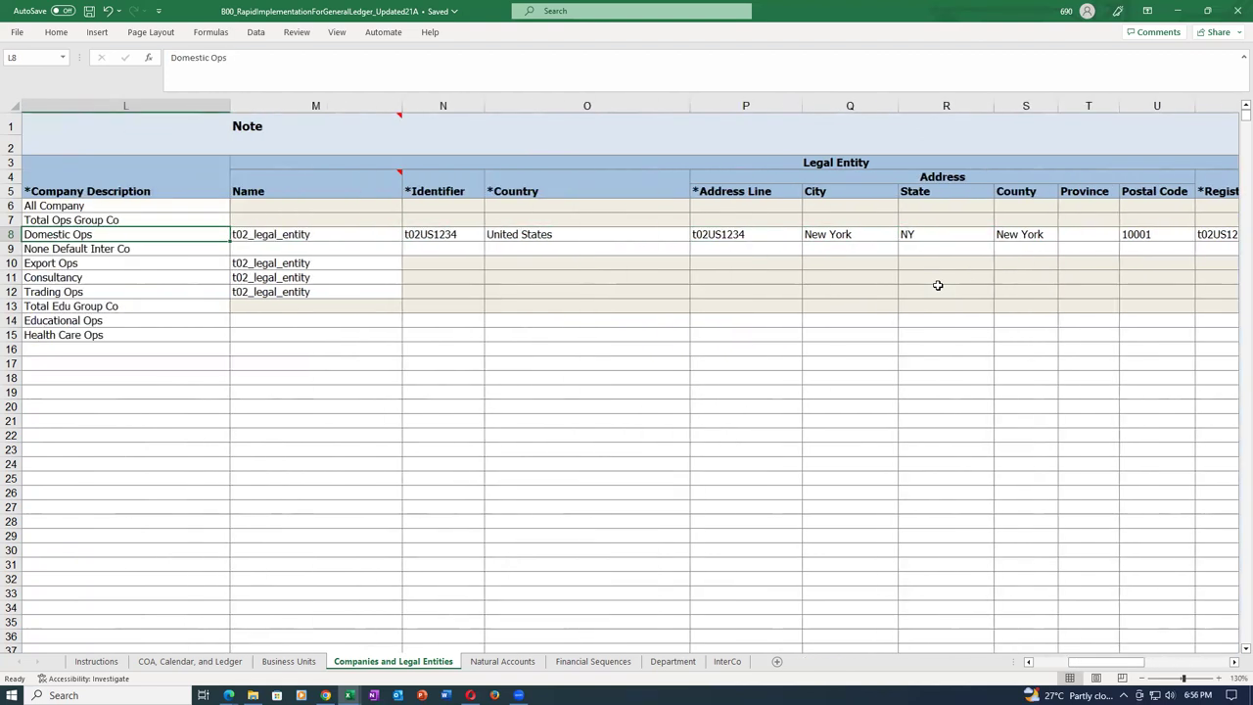
key(Left)
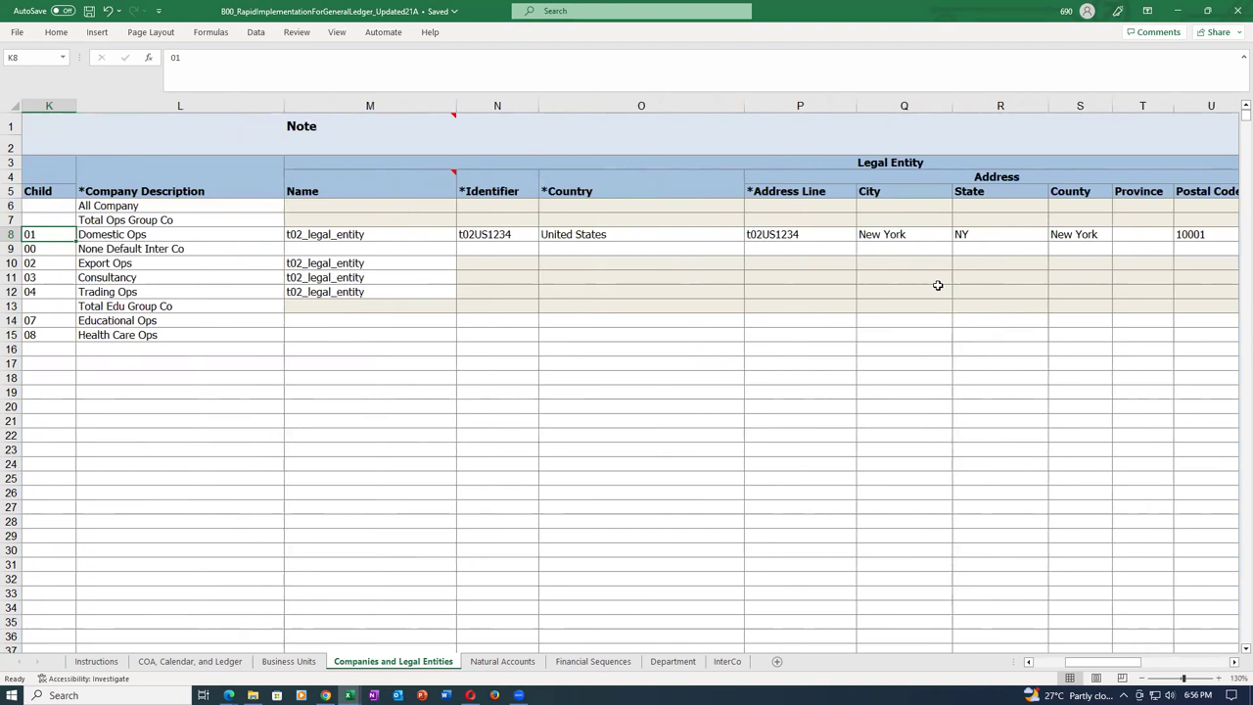
key(Left)
key(Left)
key(Left)
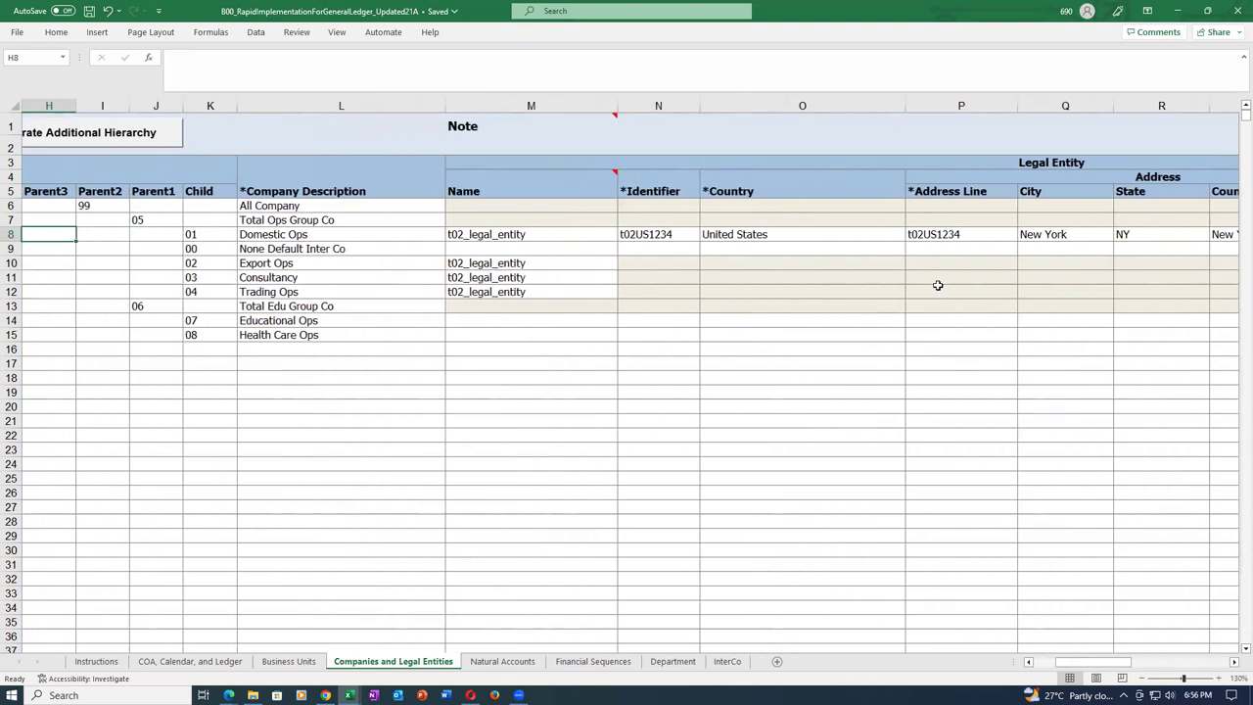
key(Left)
key(Left)
key(Left)
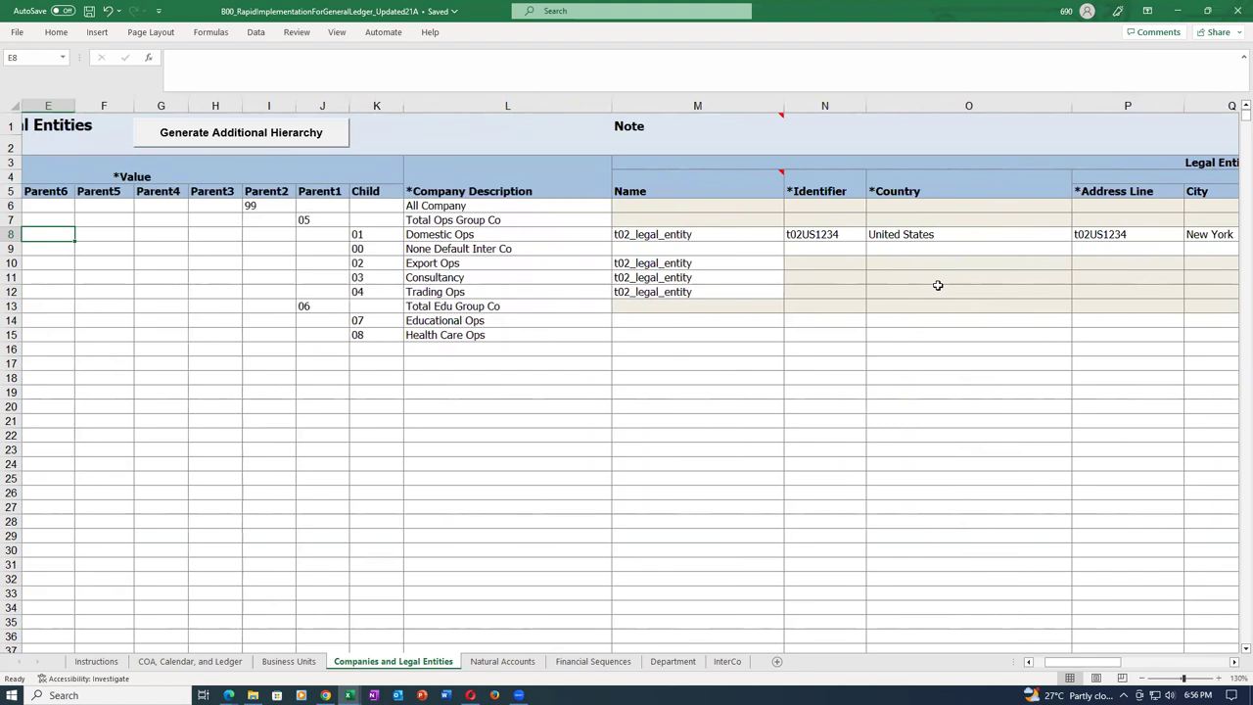
key(Left)
key(Left)
key(Left)
key(Left)
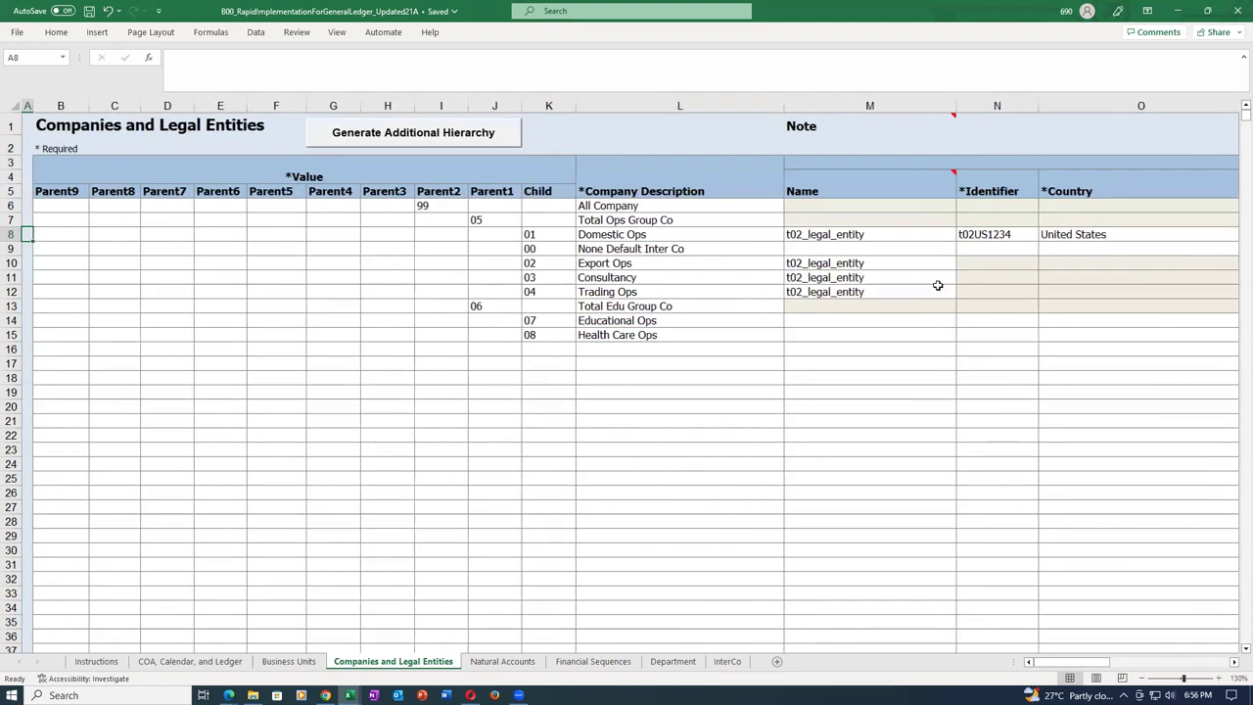
key(Right)
key(Right)
key(Right)
key(Right)
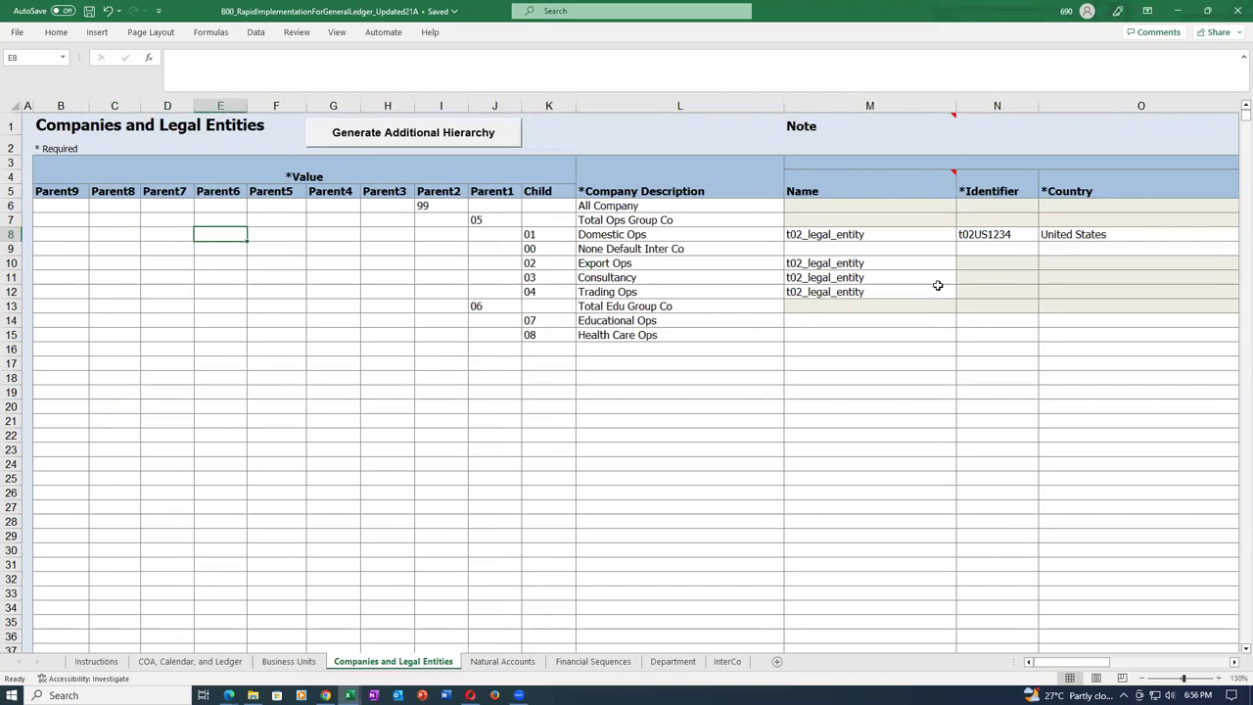
click(500, 663)
Recheck Natural Accounts and the row 8 parent and child values on Companies and Legal Entities.
click(511, 369)
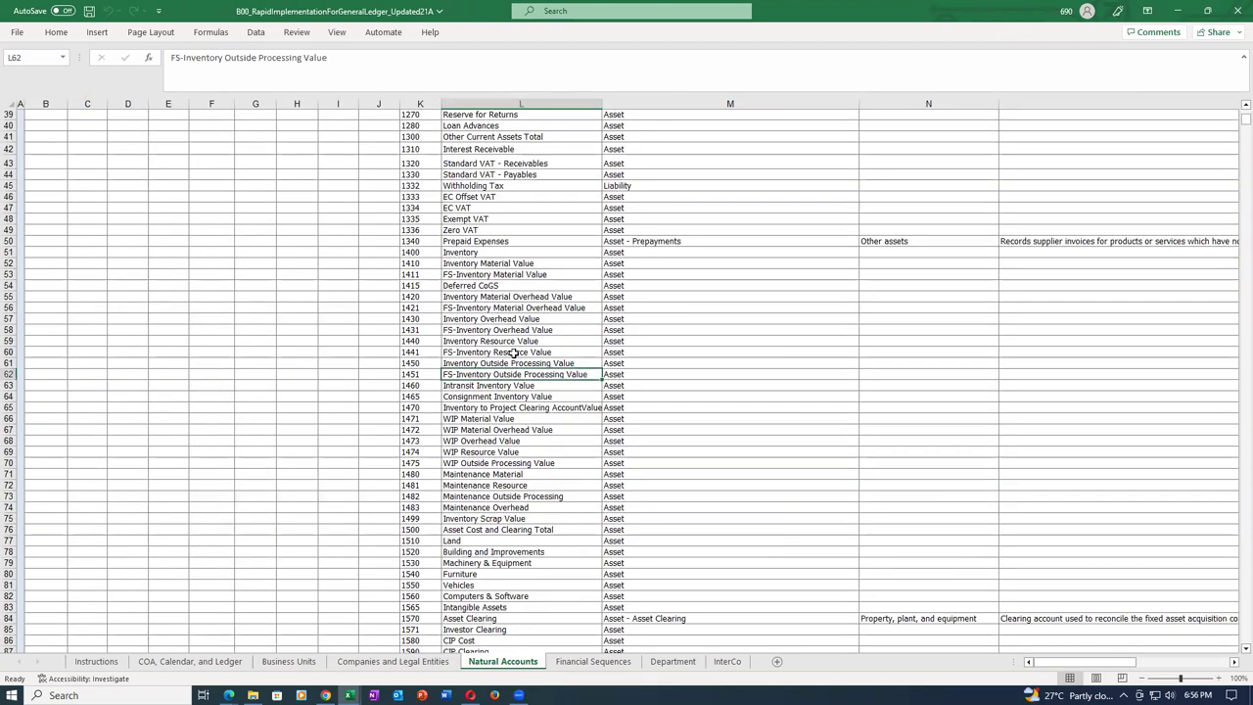
scroll(513, 352, up, 4)
scroll(513, 351, up, 7)
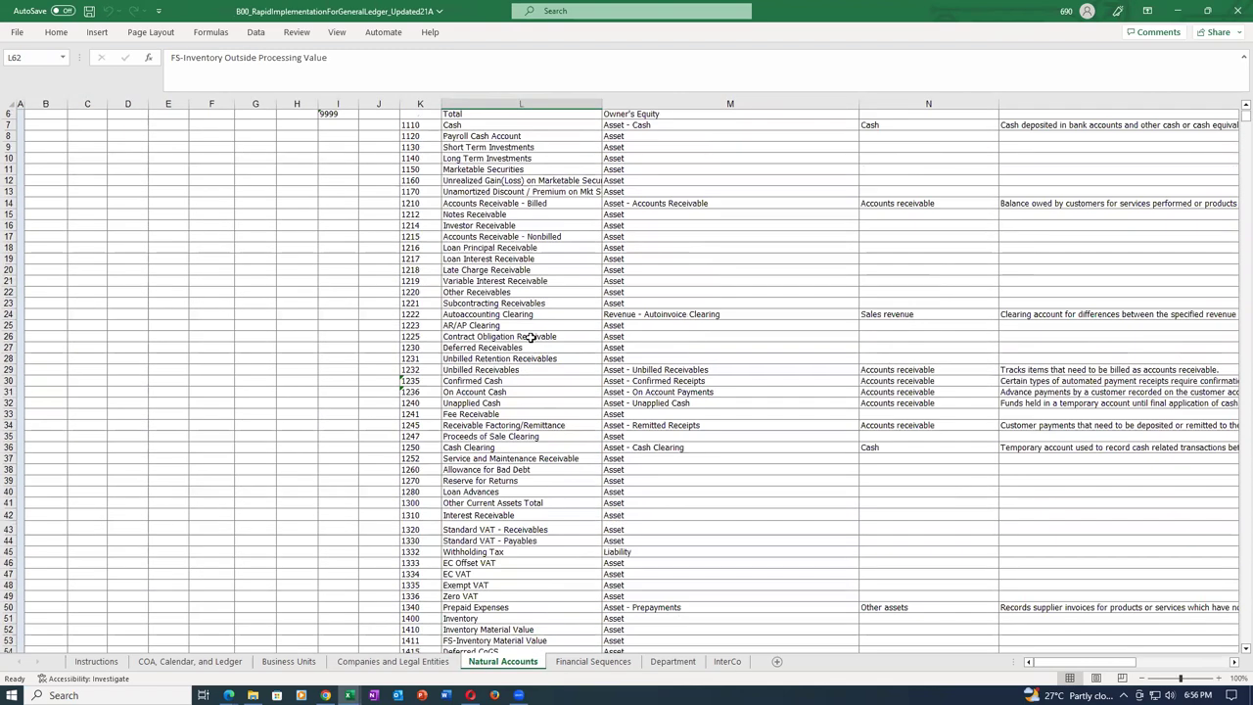
click(387, 663)
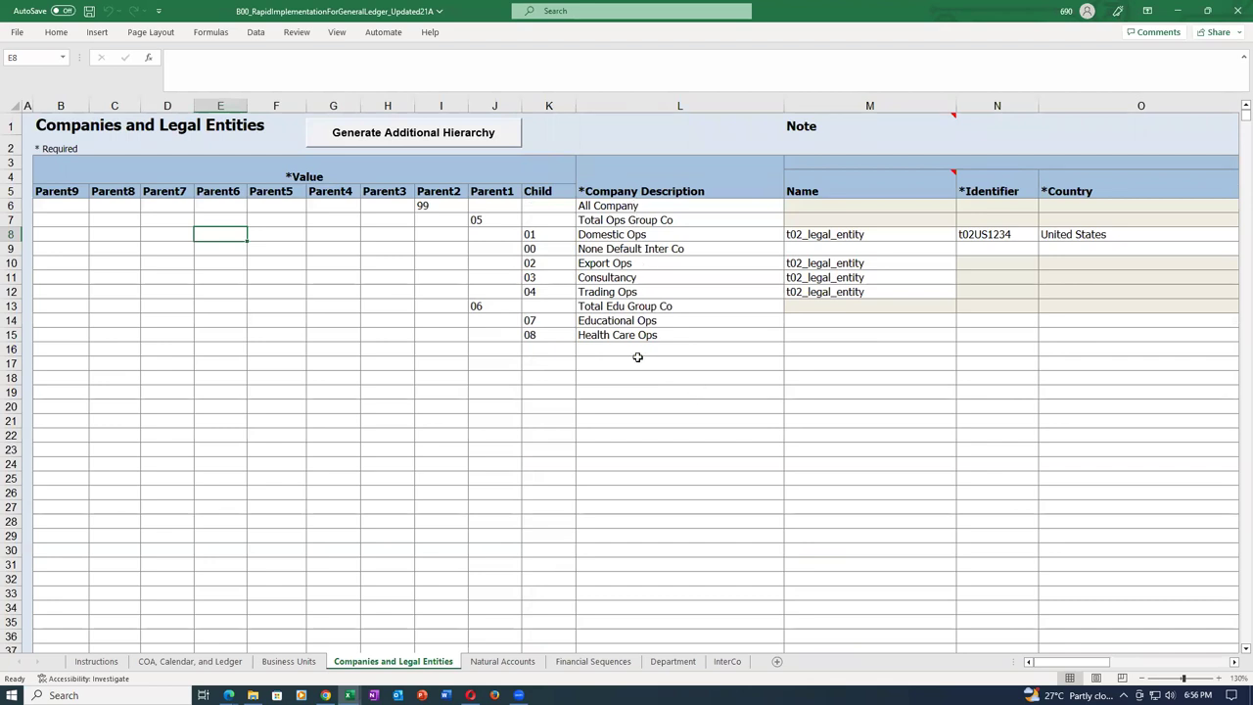
key(Left)
key(Left)
key(Left)
key(Left)
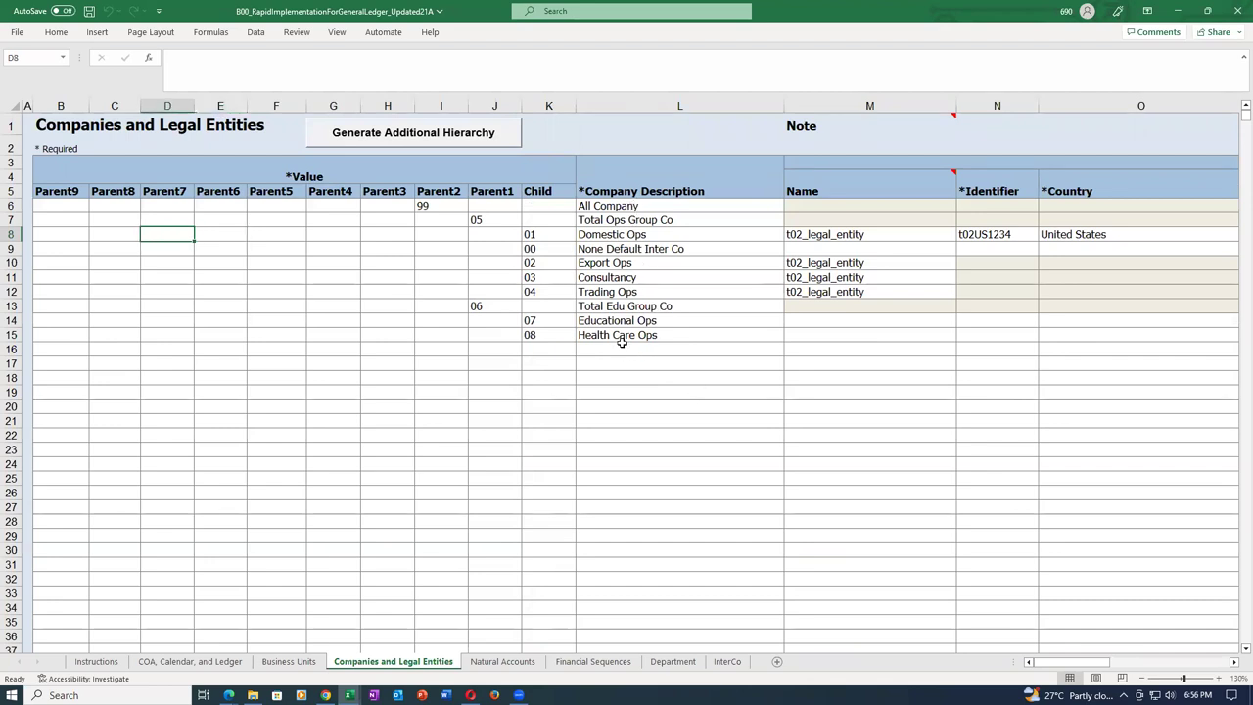
key(Right)
key(Right)
key(Right)
key(Right)
key(Right)
key(Right)
key(Right)
key(Right)
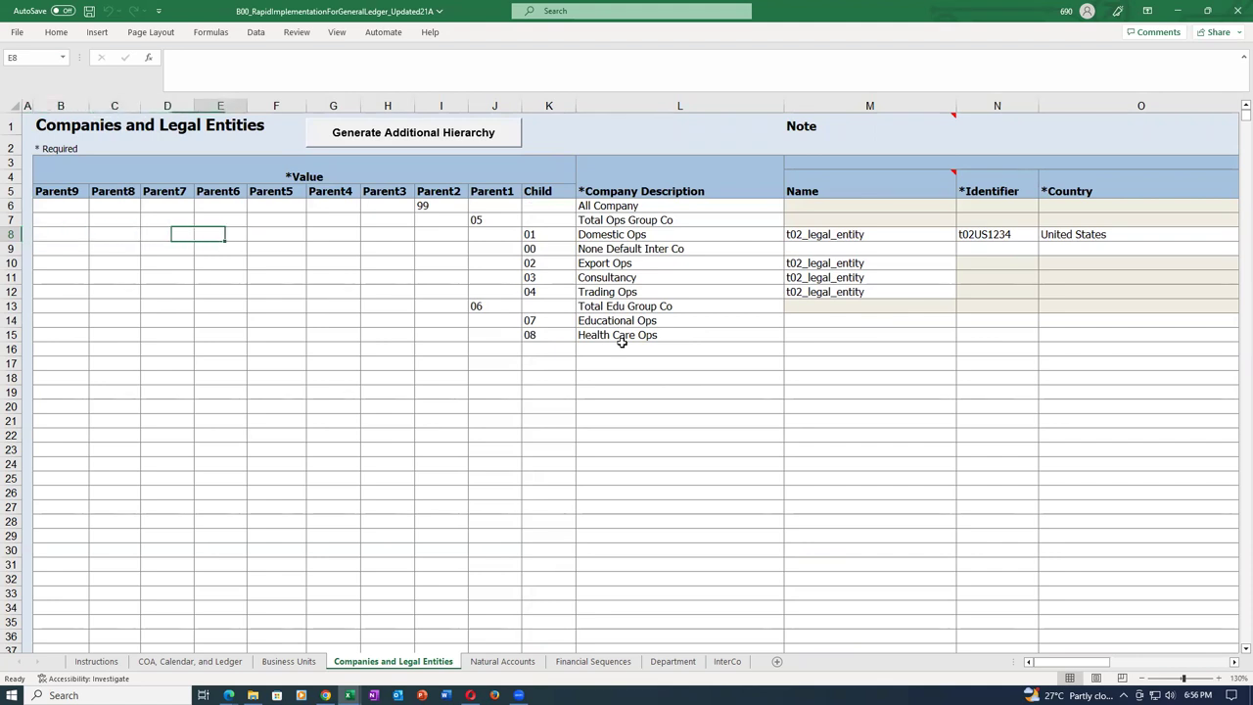
key(Right)
key(Right)
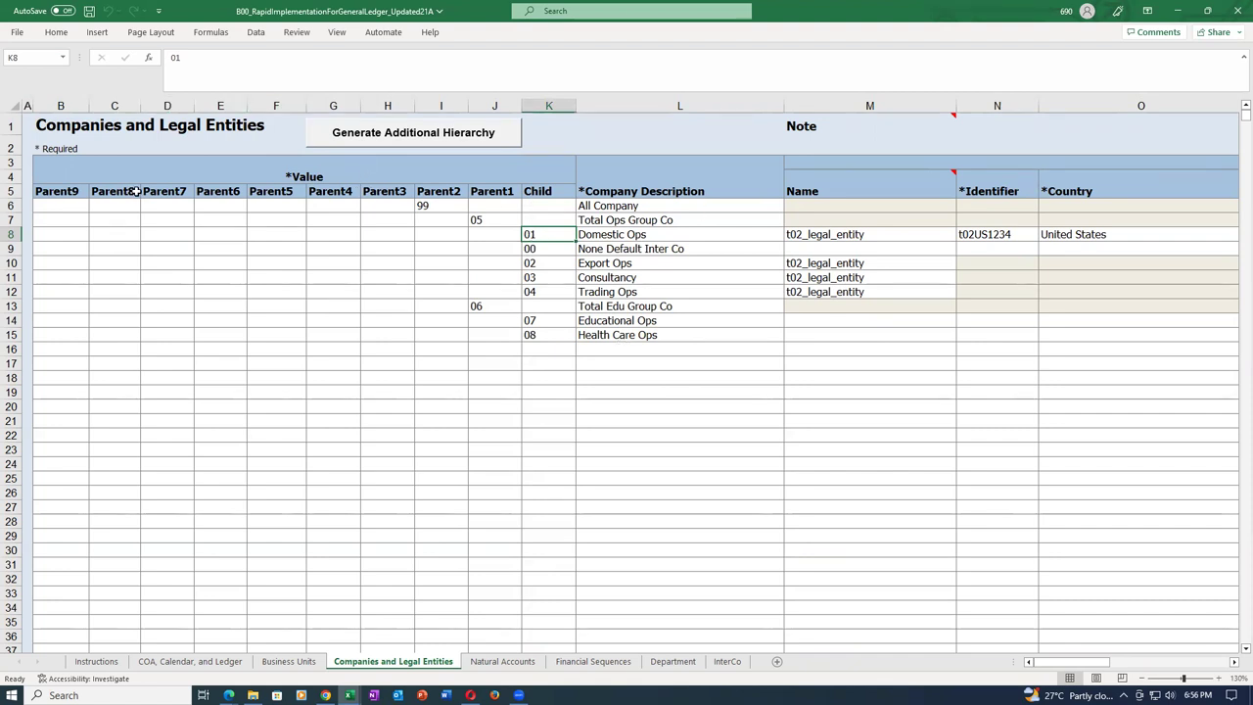
Review the Financial Sequences, Department and Natural Accounts sheets.
click(609, 669)
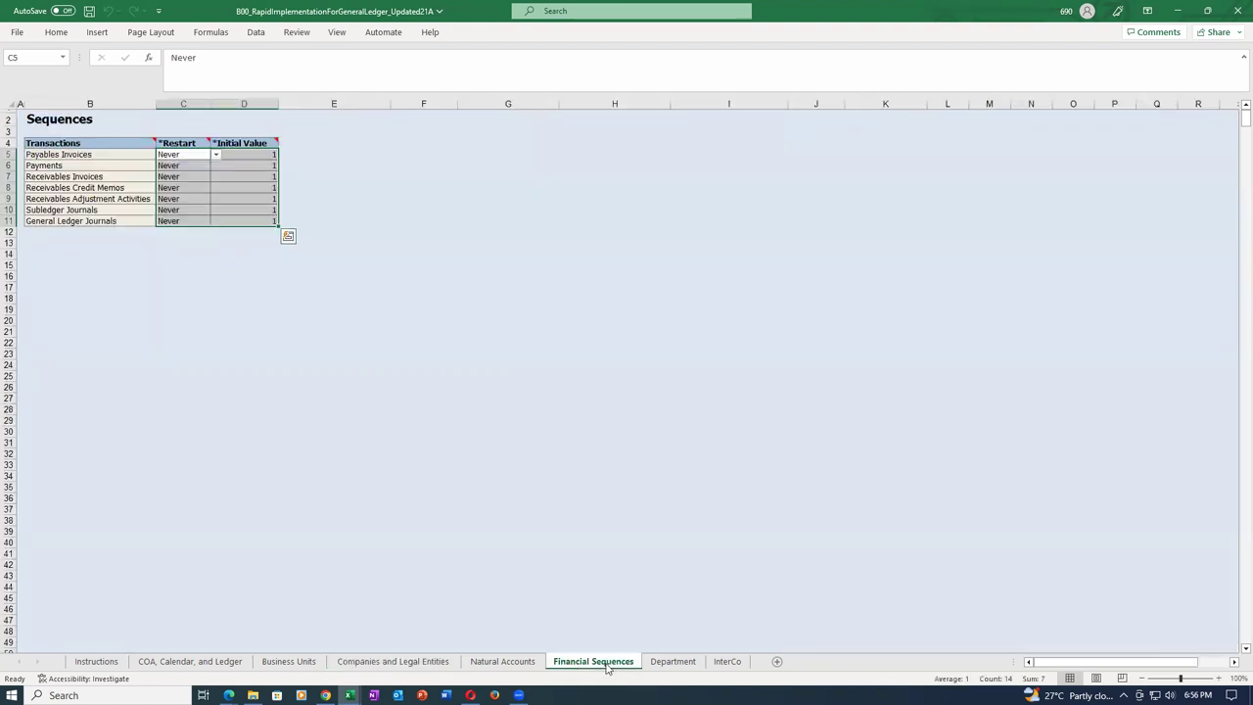
click(671, 666)
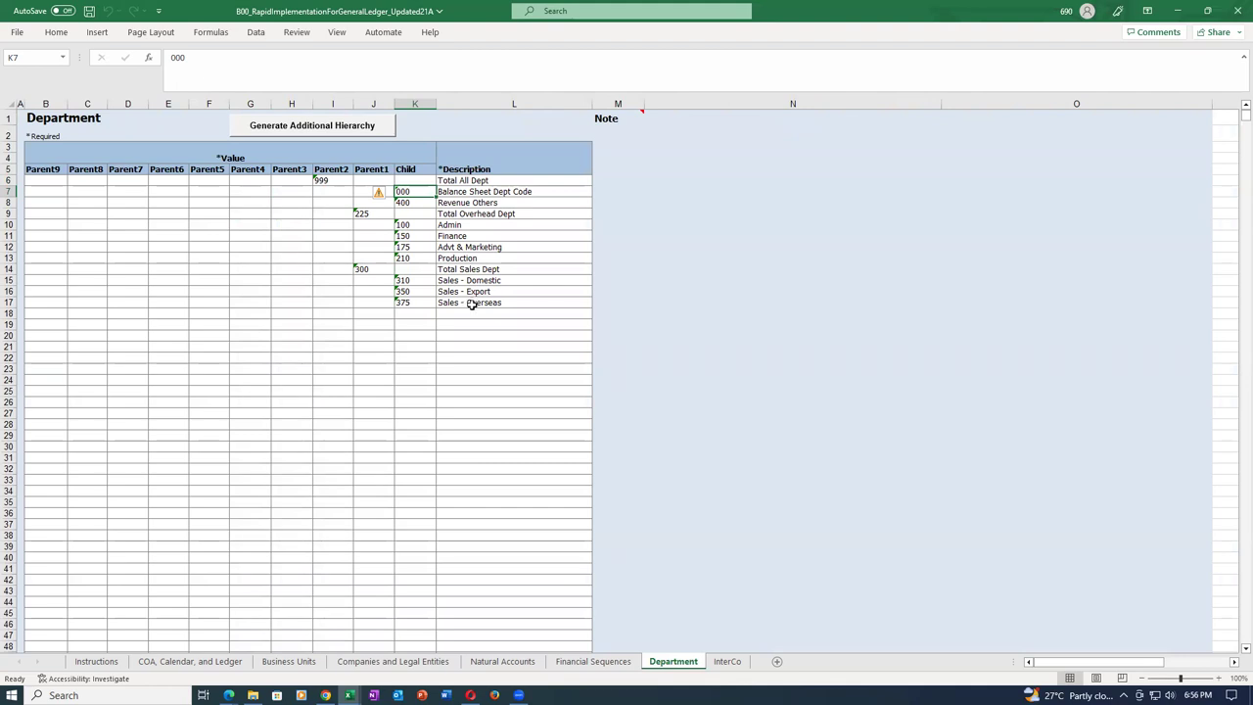
click(588, 663)
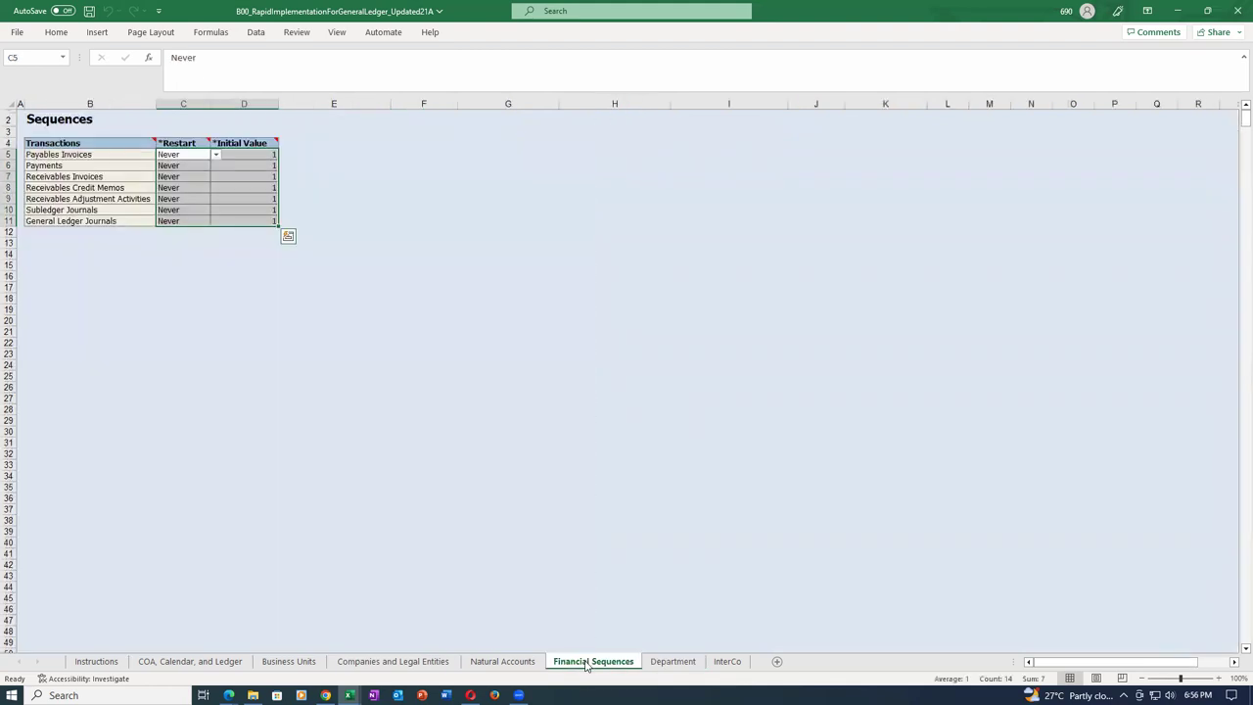
click(513, 663)
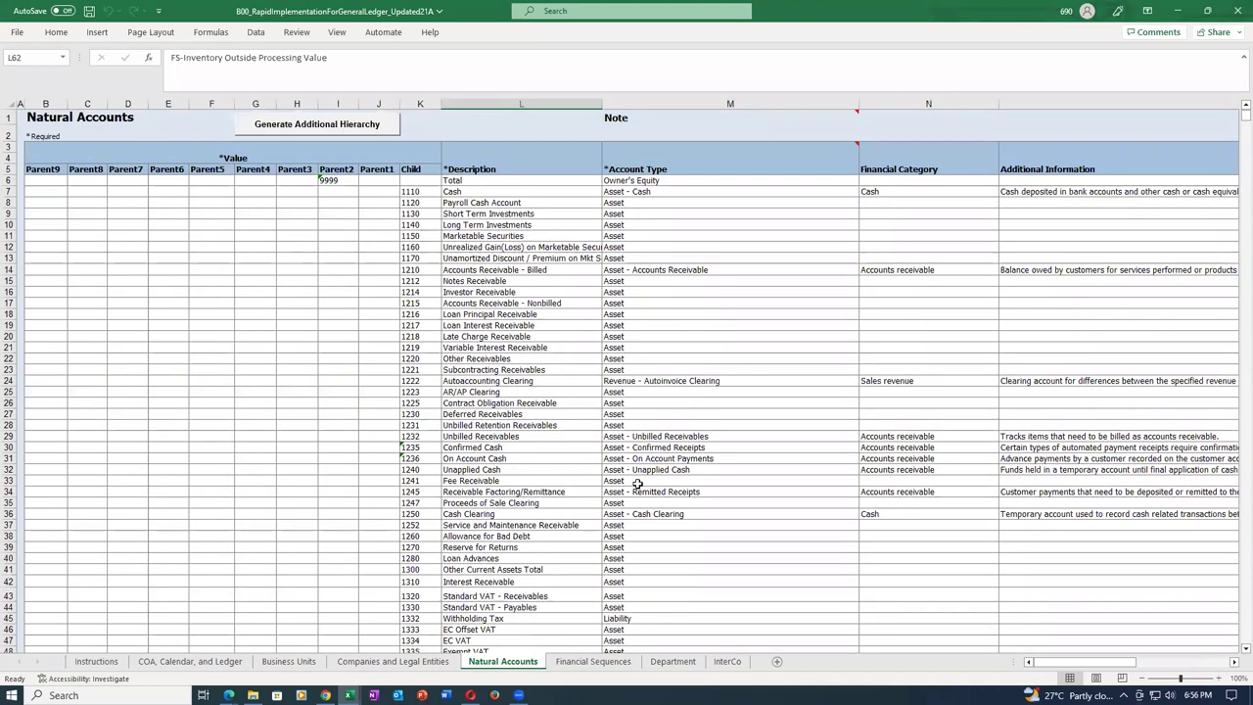
scroll(590, 312, down, 3)
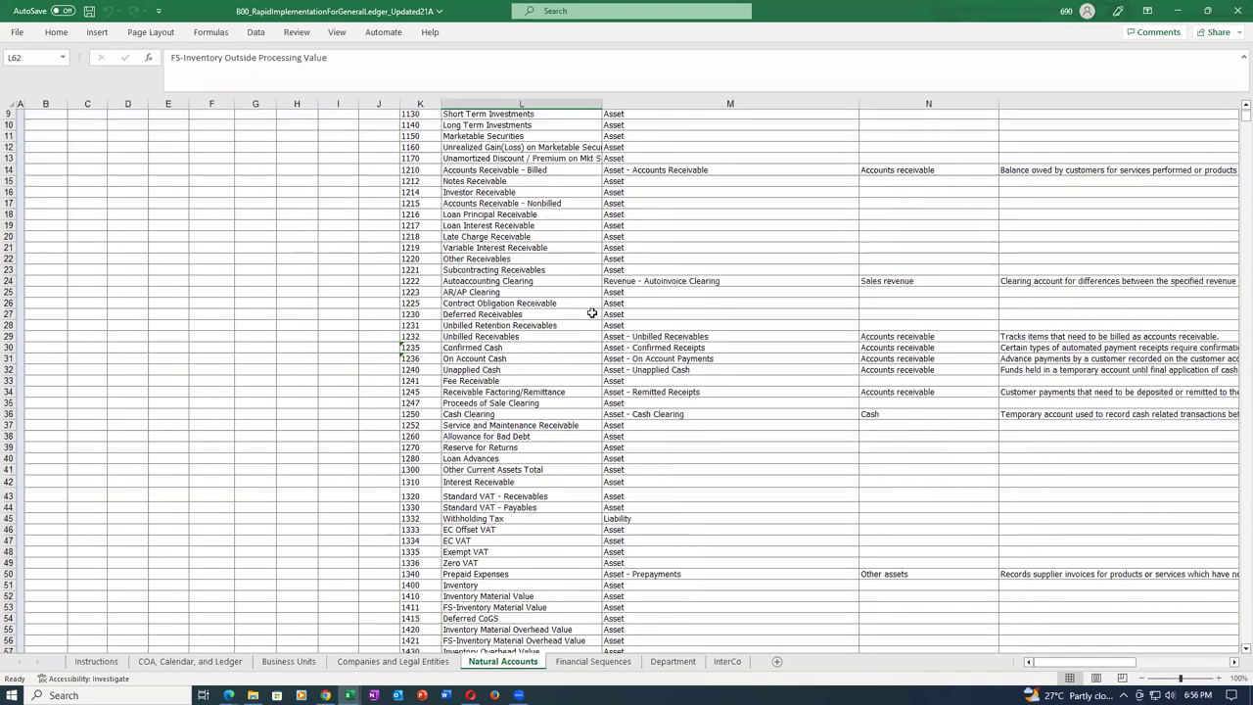
scroll(593, 313, up, 3)
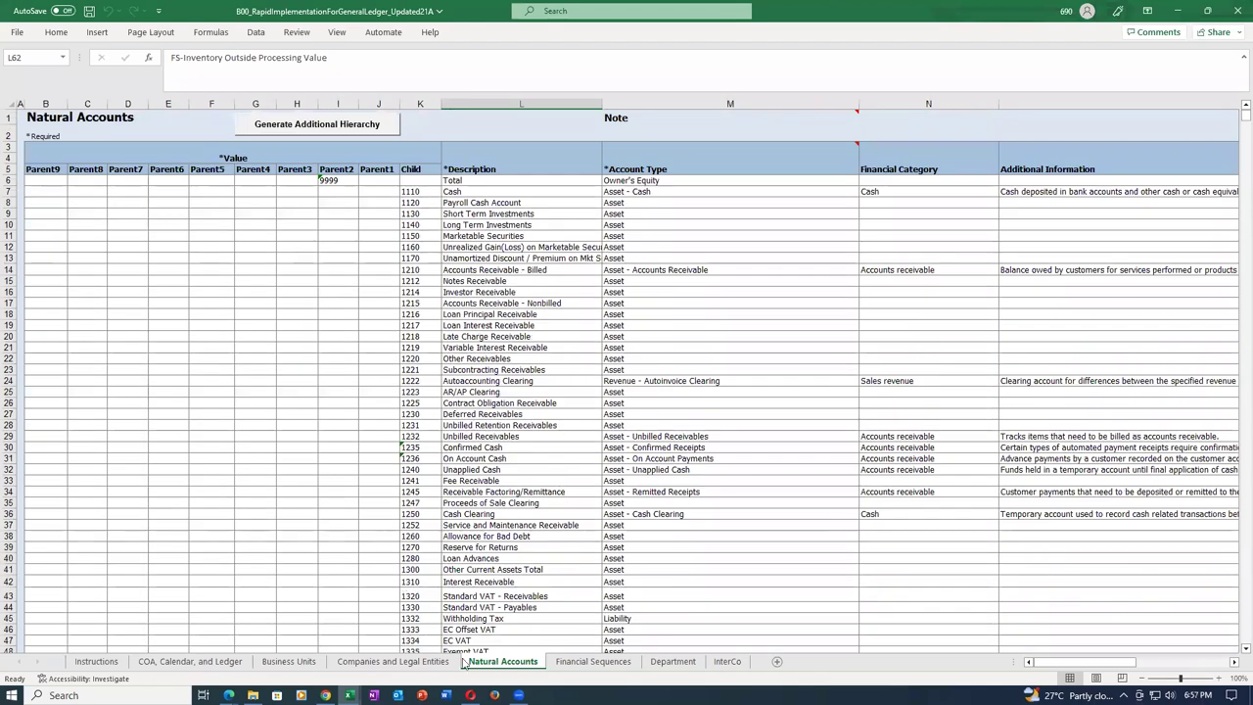
Inspect company codes and descriptions K8:L15, then save on the COA, Calendar, and Ledger sheet.
click(403, 662)
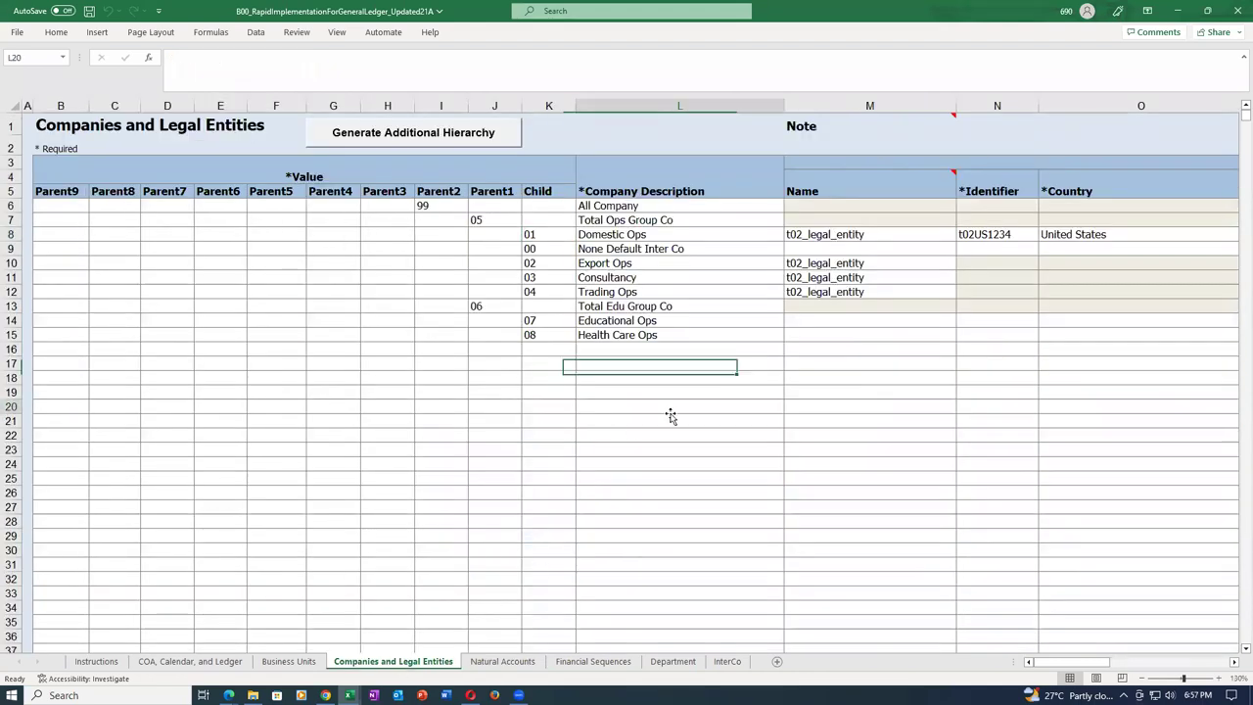
click(545, 234)
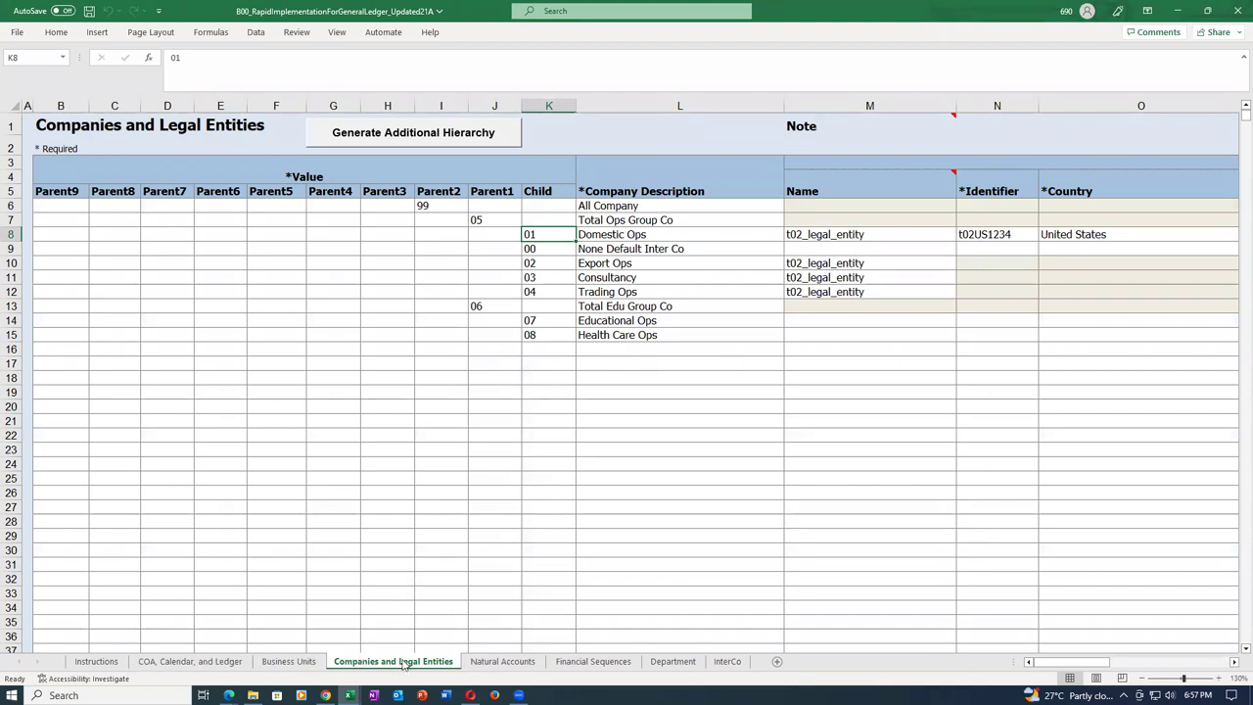
drag(750, 452, 721, 441)
click(710, 334)
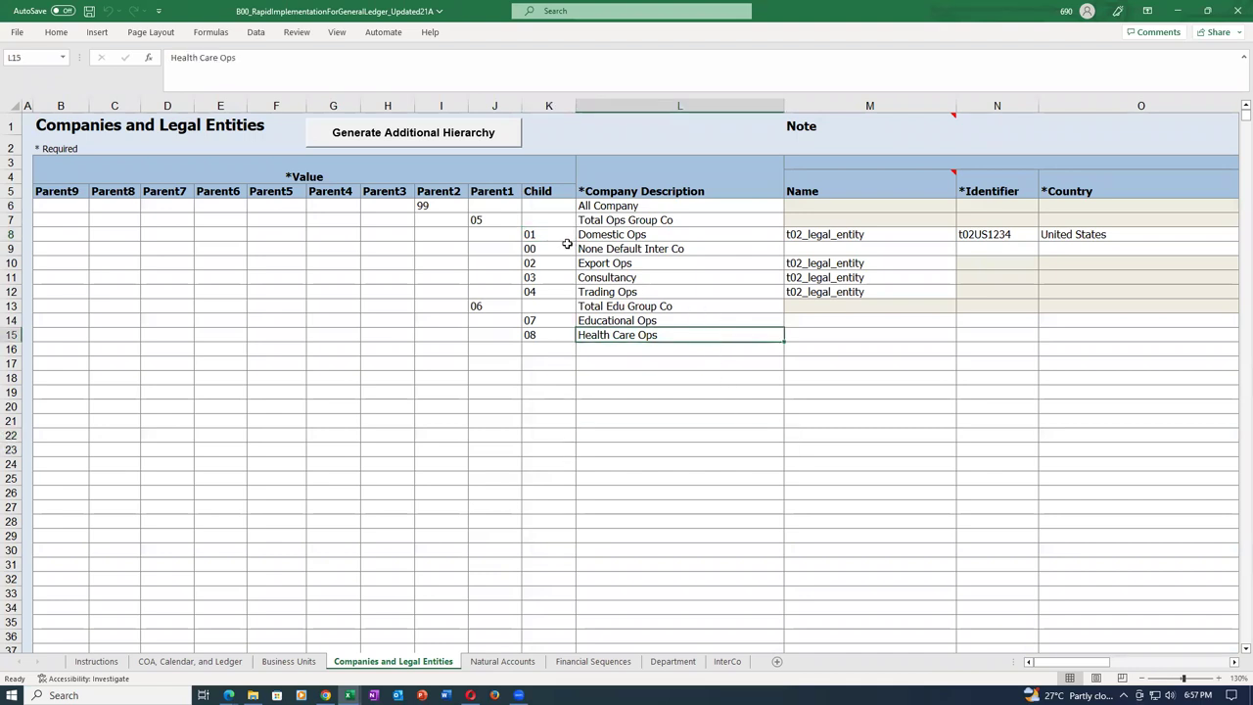
drag(563, 234, 588, 337)
click(658, 479)
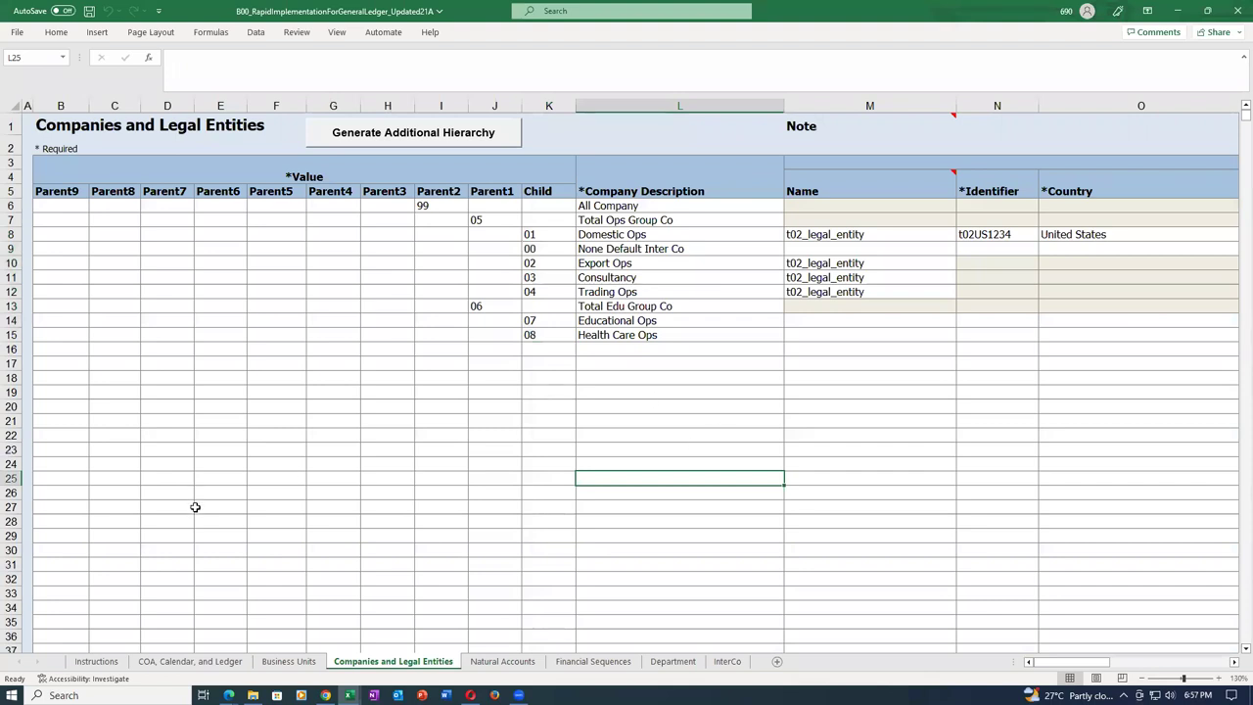
click(162, 661)
click(291, 498)
key(ctrl+s)
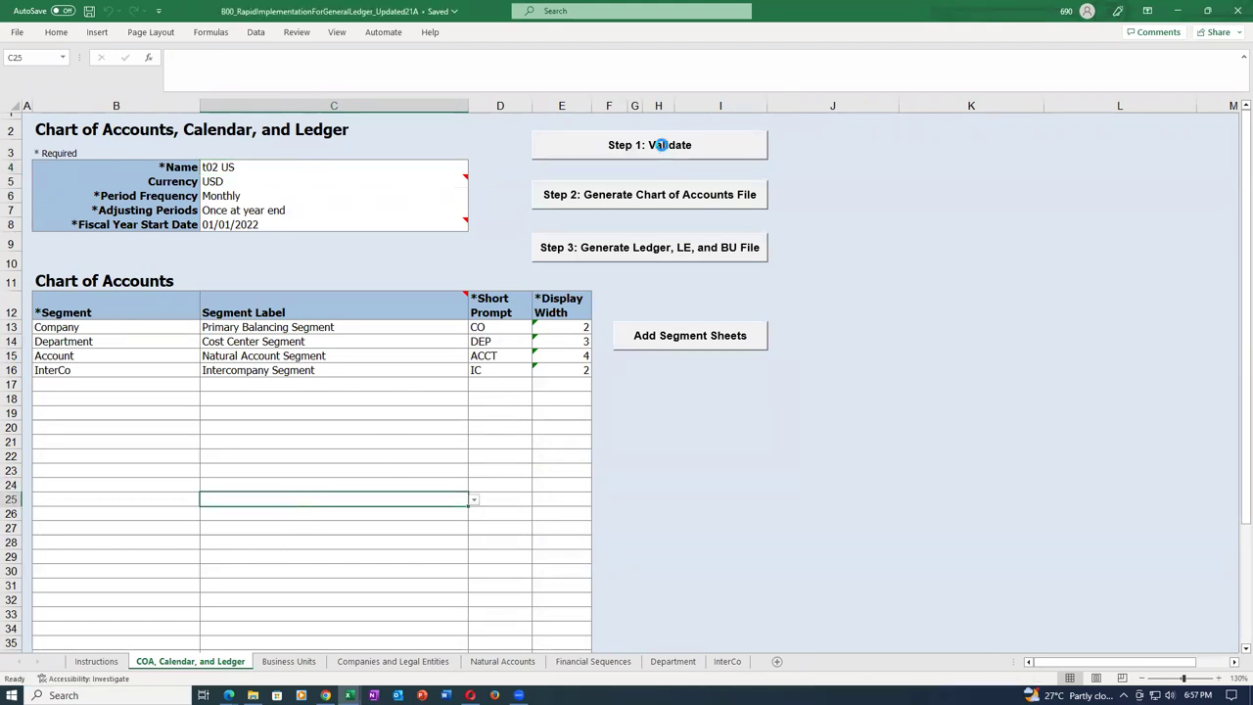
Validate the t02 US ledger sheet, then decline previewing the sample reports.
click(662, 146)
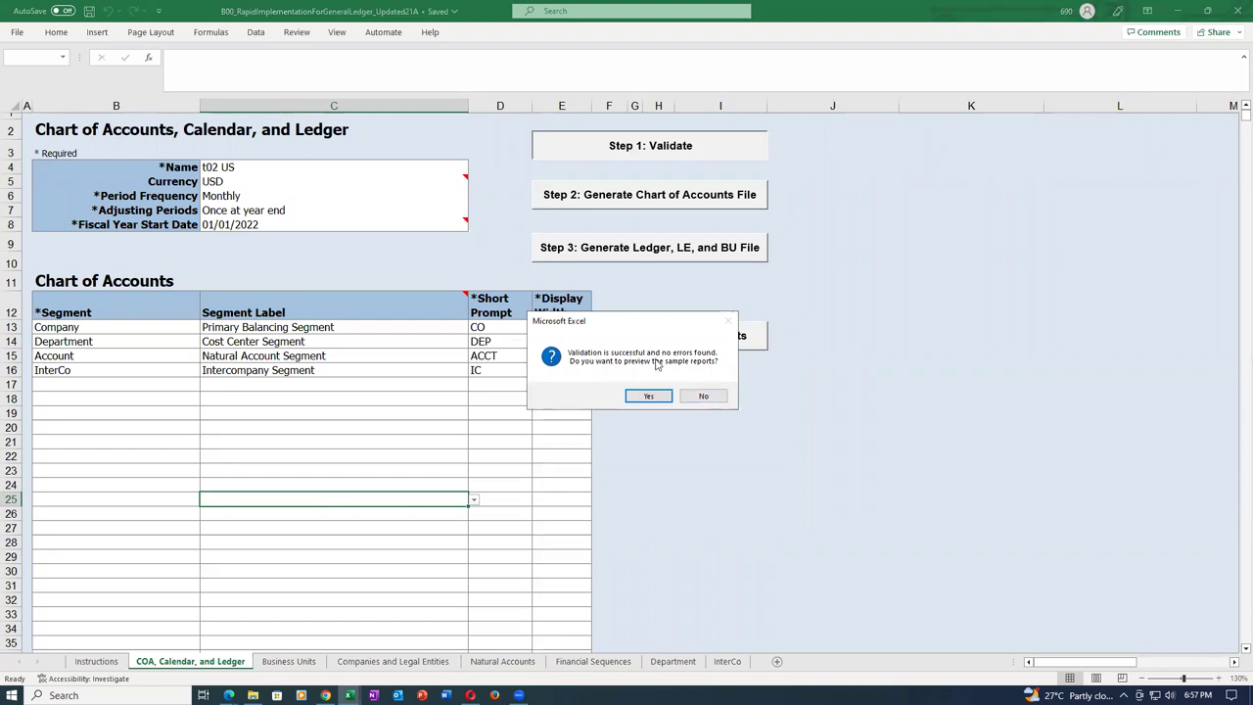
click(716, 396)
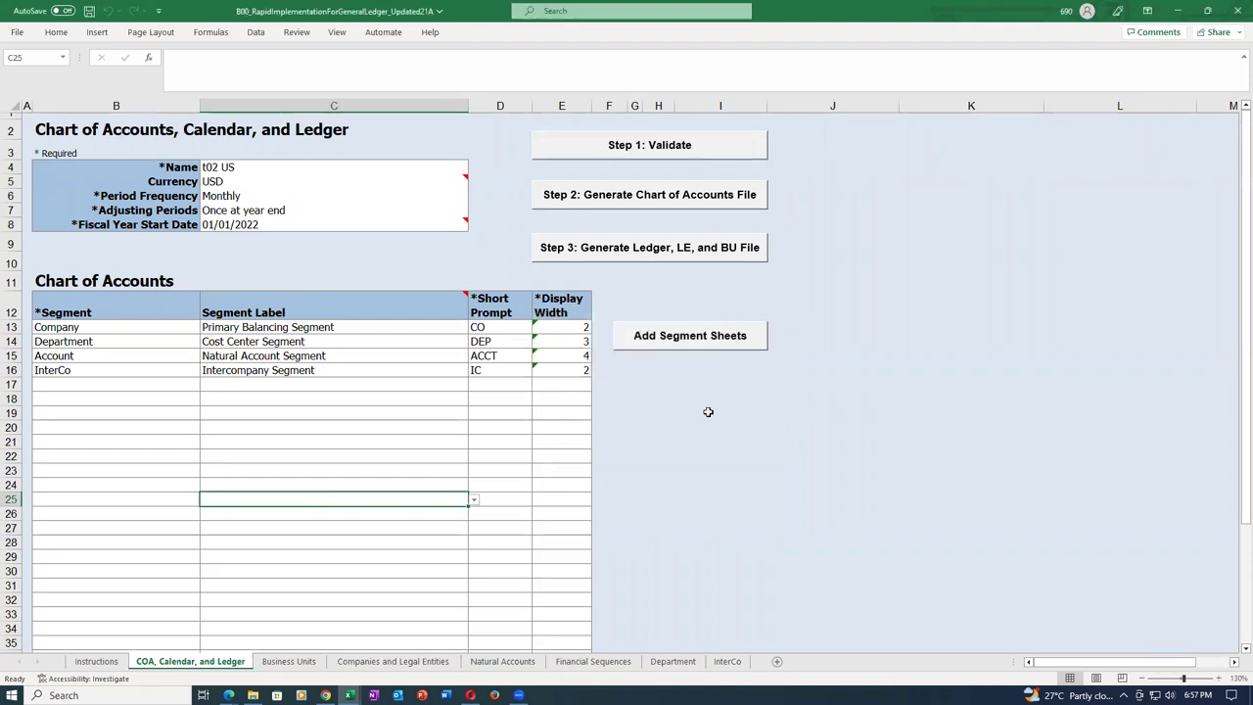
Generate the ChartOfAccounts zip and save it to Main (J:)\Oracle SCM Training\Fusion Order Management\Rapid_Implementation.
click(638, 197)
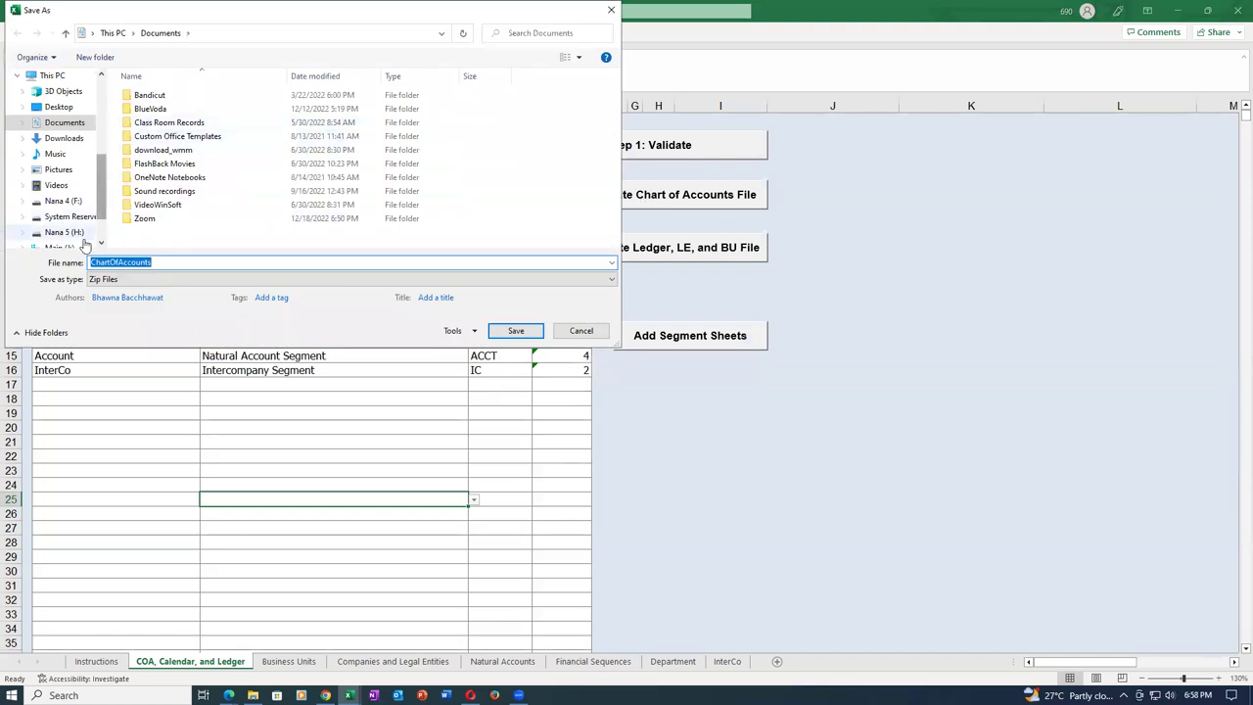
drag(101, 210, 100, 227)
click(61, 216)
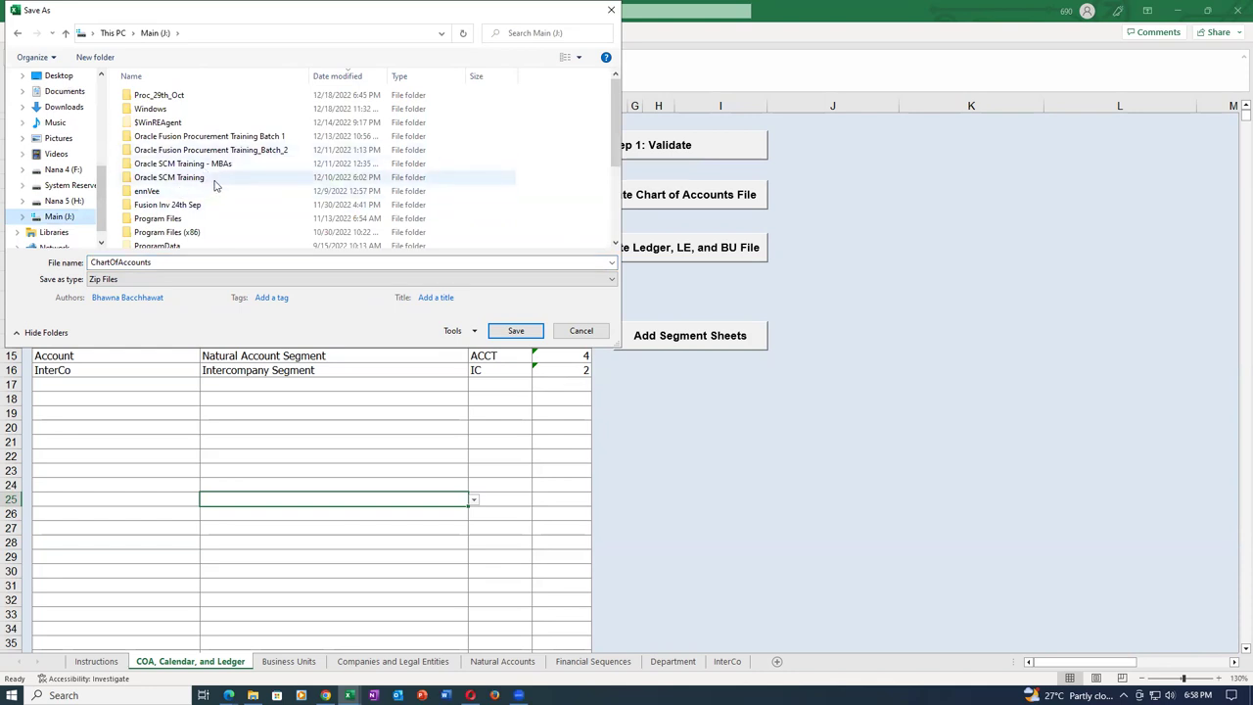
double_click(216, 180)
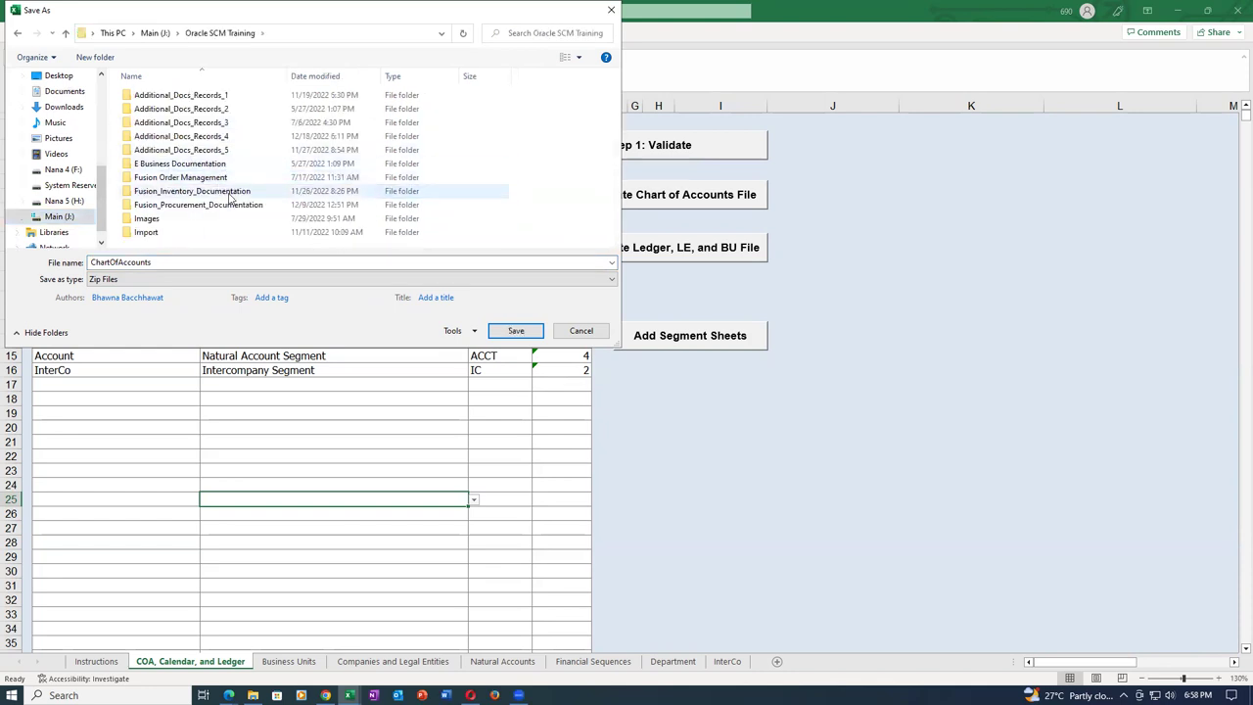
double_click(227, 181)
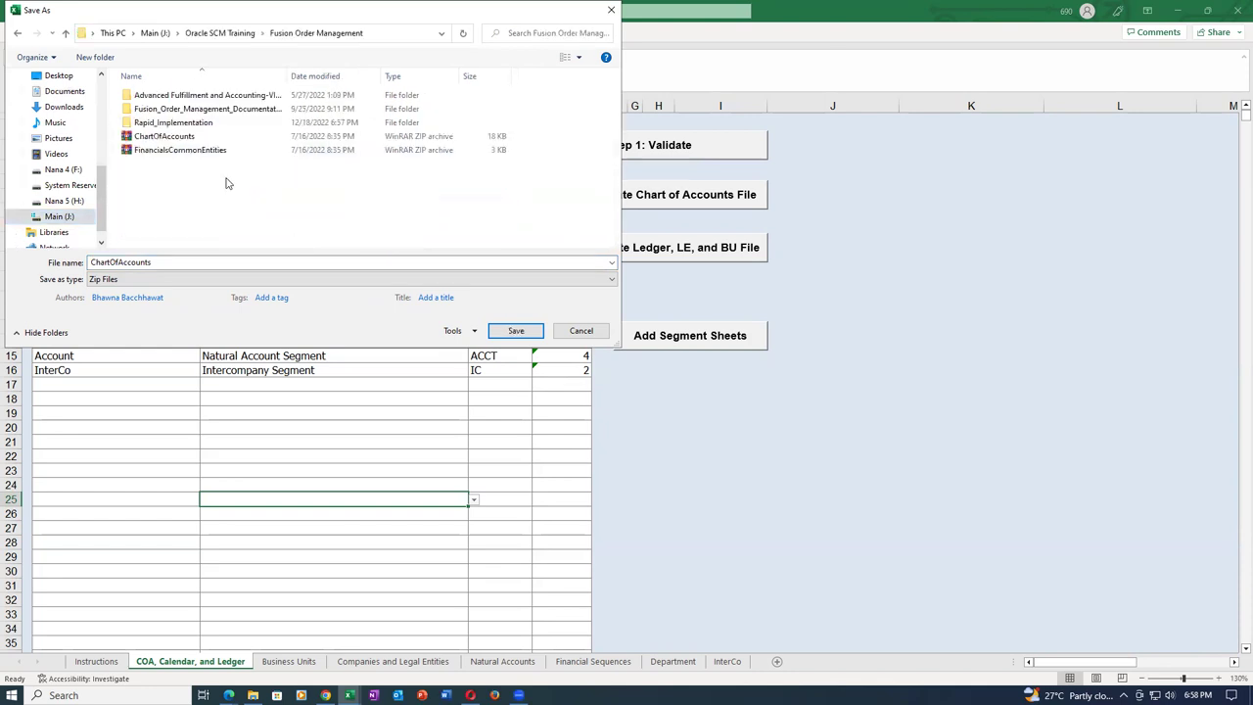
double_click(205, 124)
click(516, 330)
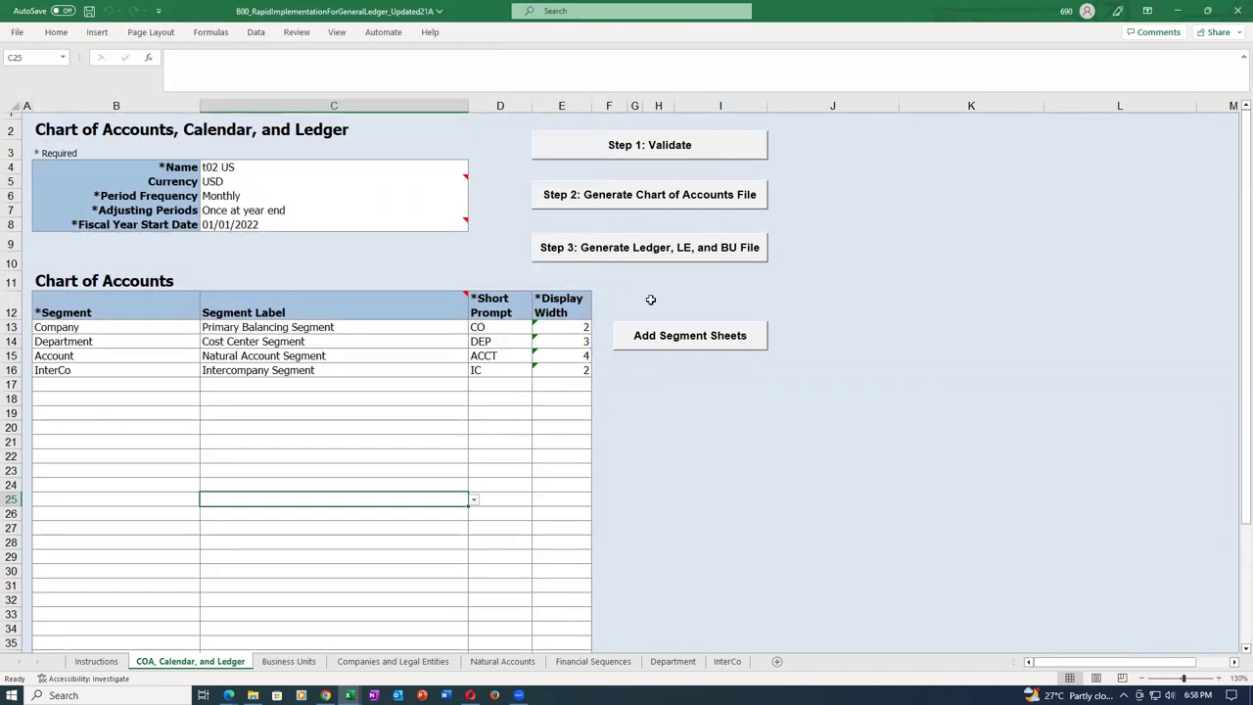
Generate and save the FinancialsCommonEntities zip in the same folder, then close the workbook.
click(669, 253)
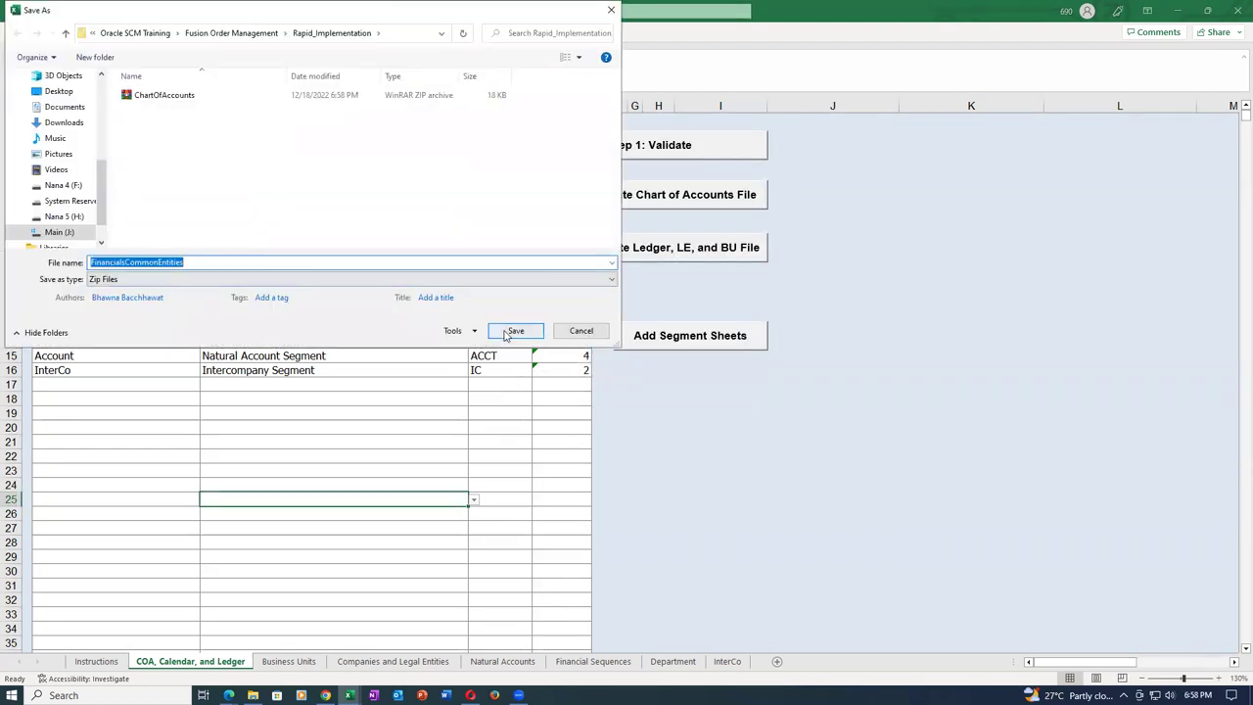
click(513, 330)
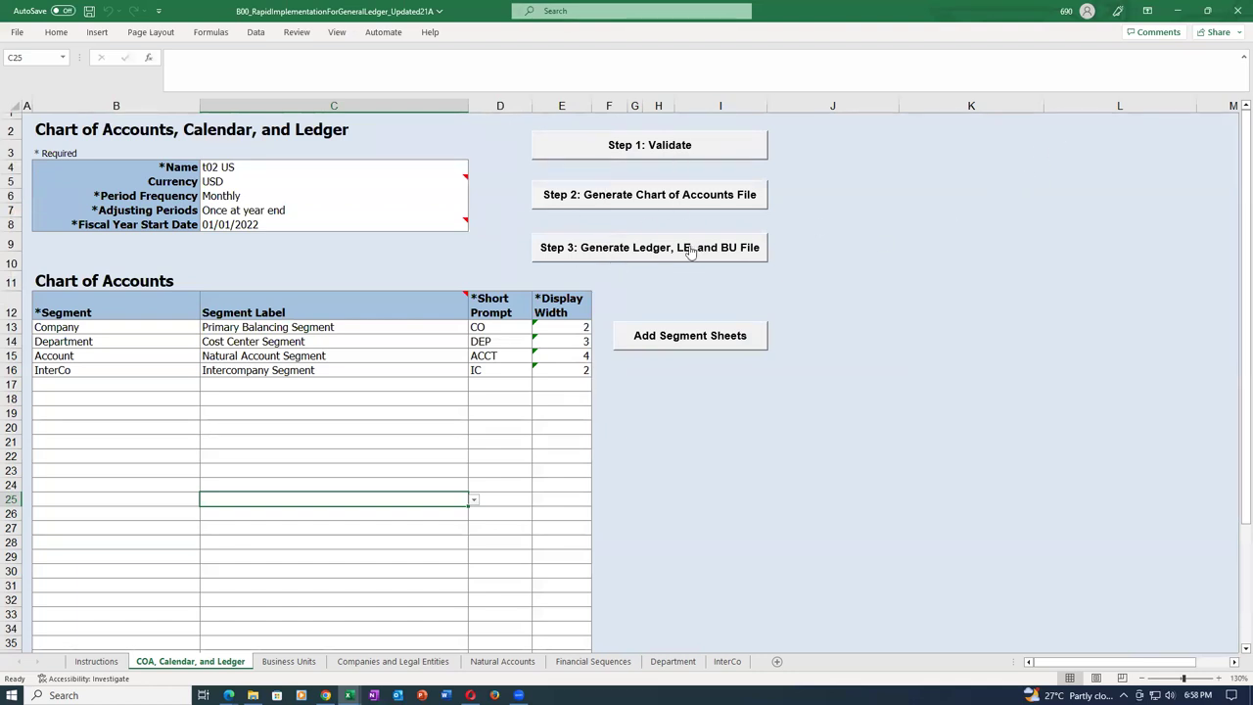
click(1237, 10)
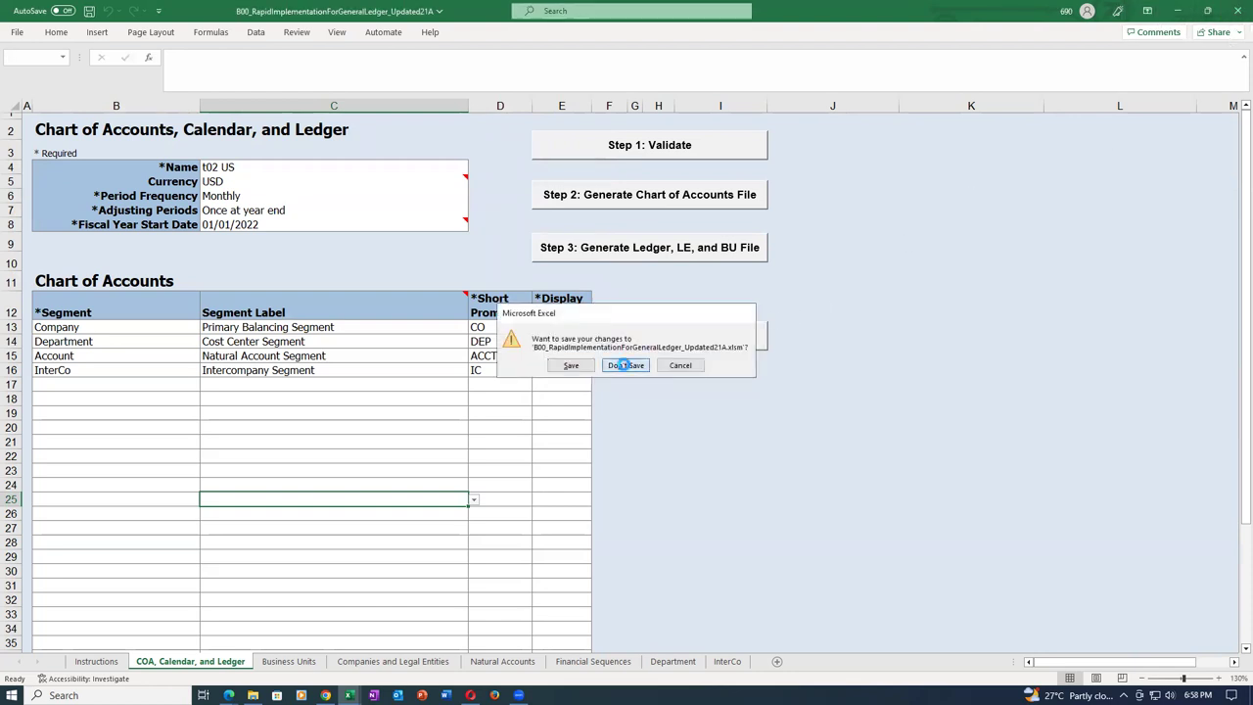
Close the workbook without saving and open Fusion OM Worksheet from the Fusion Order Management folder.
click(623, 369)
click(546, 350)
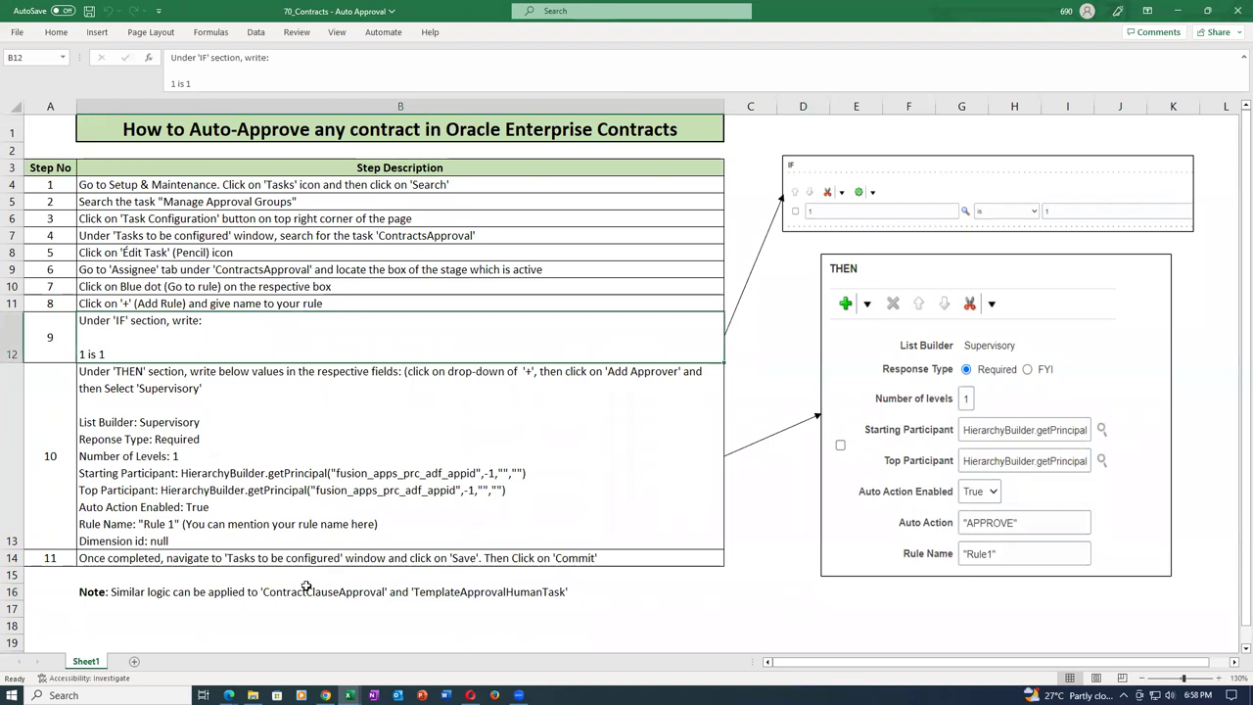
mouse_move(253, 691)
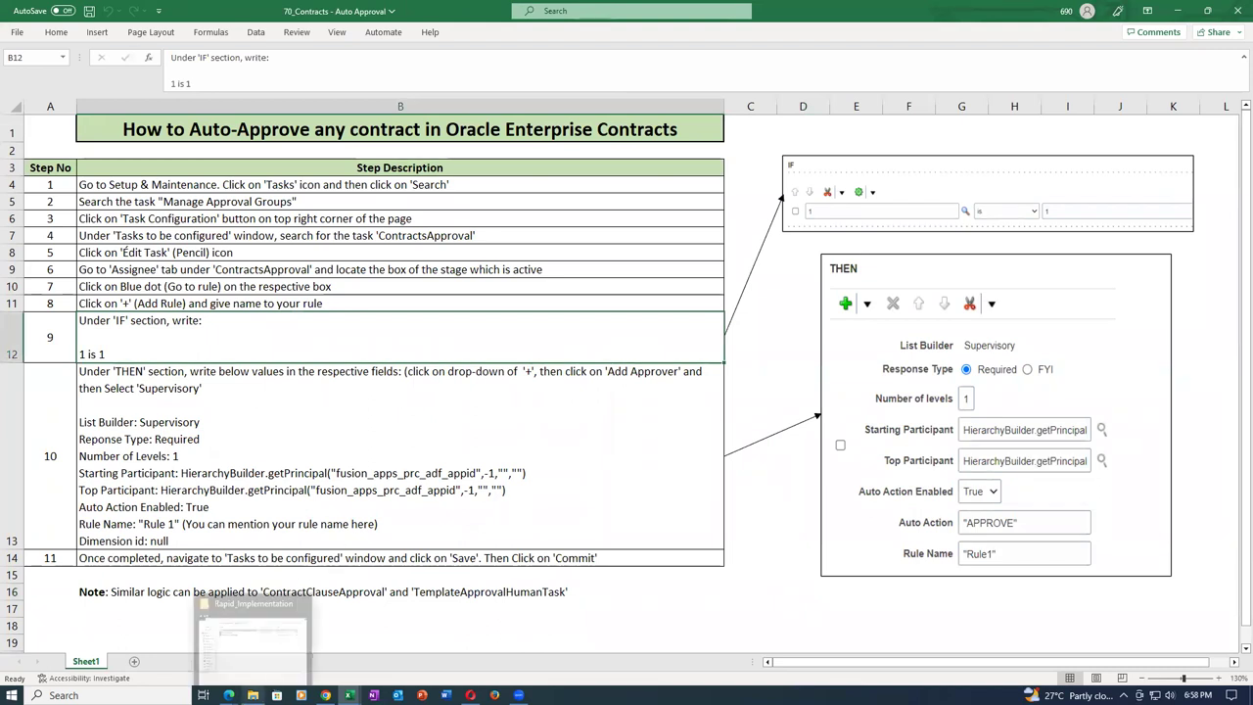
click(254, 635)
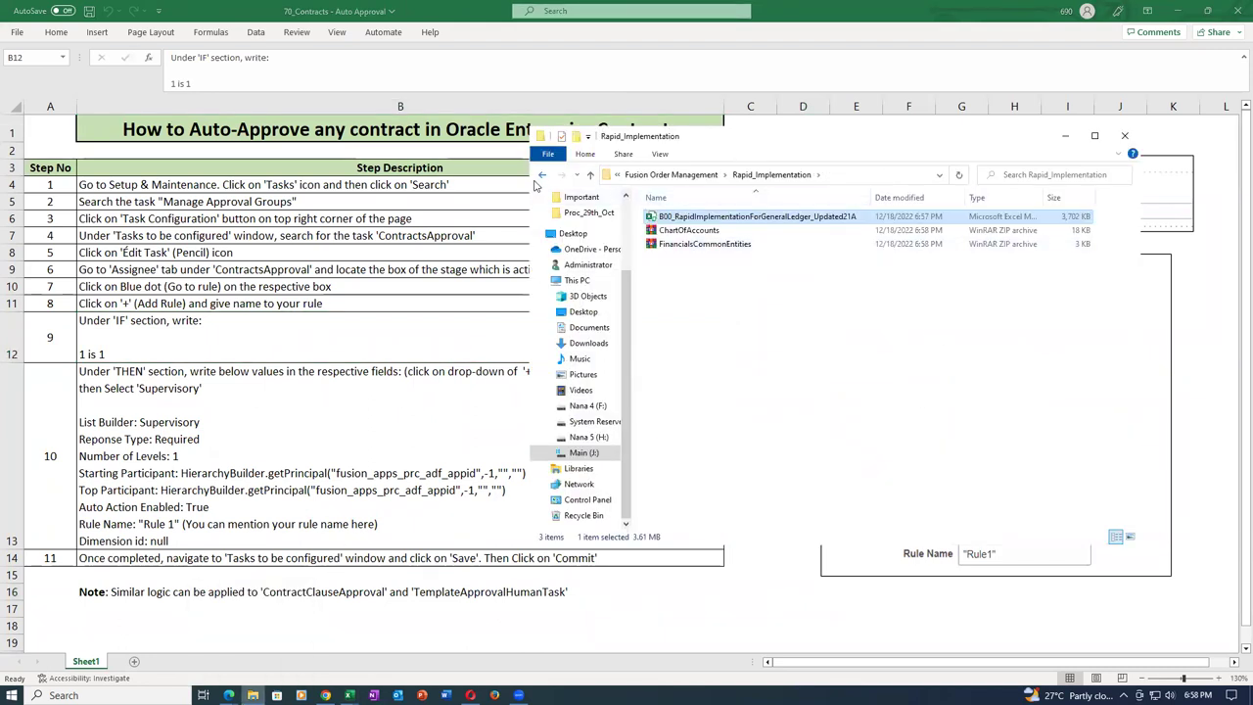
click(543, 174)
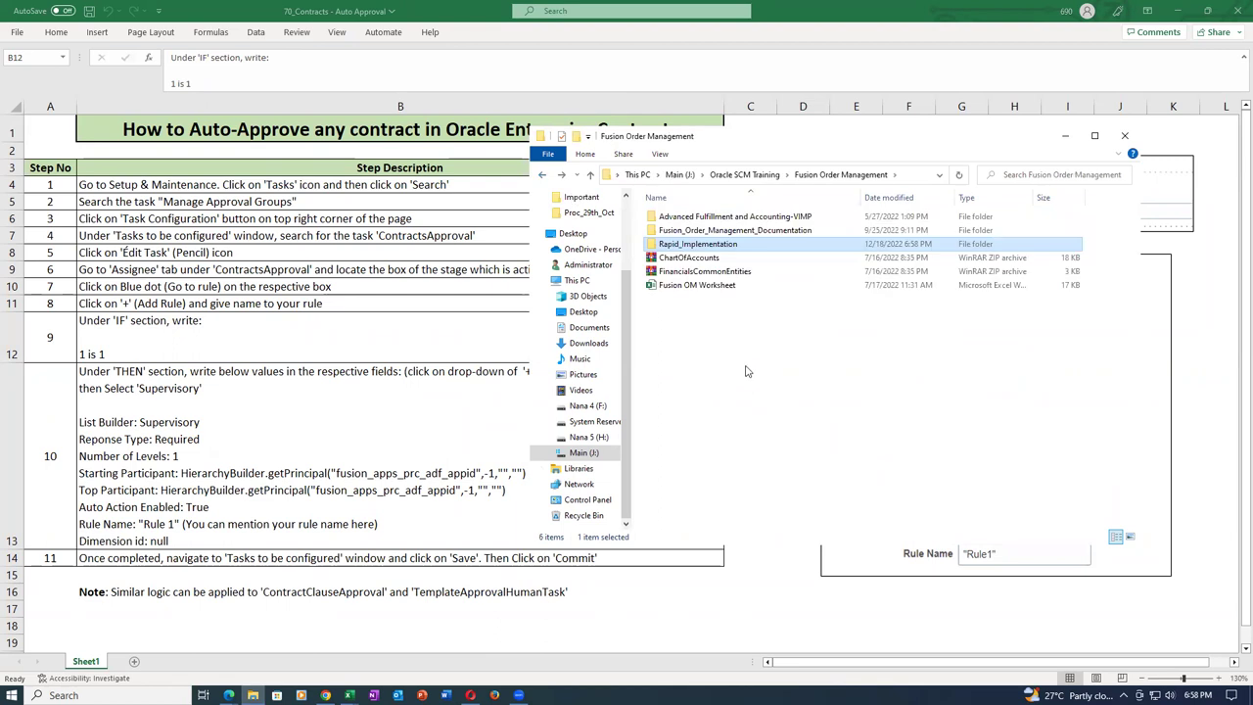
click(740, 292)
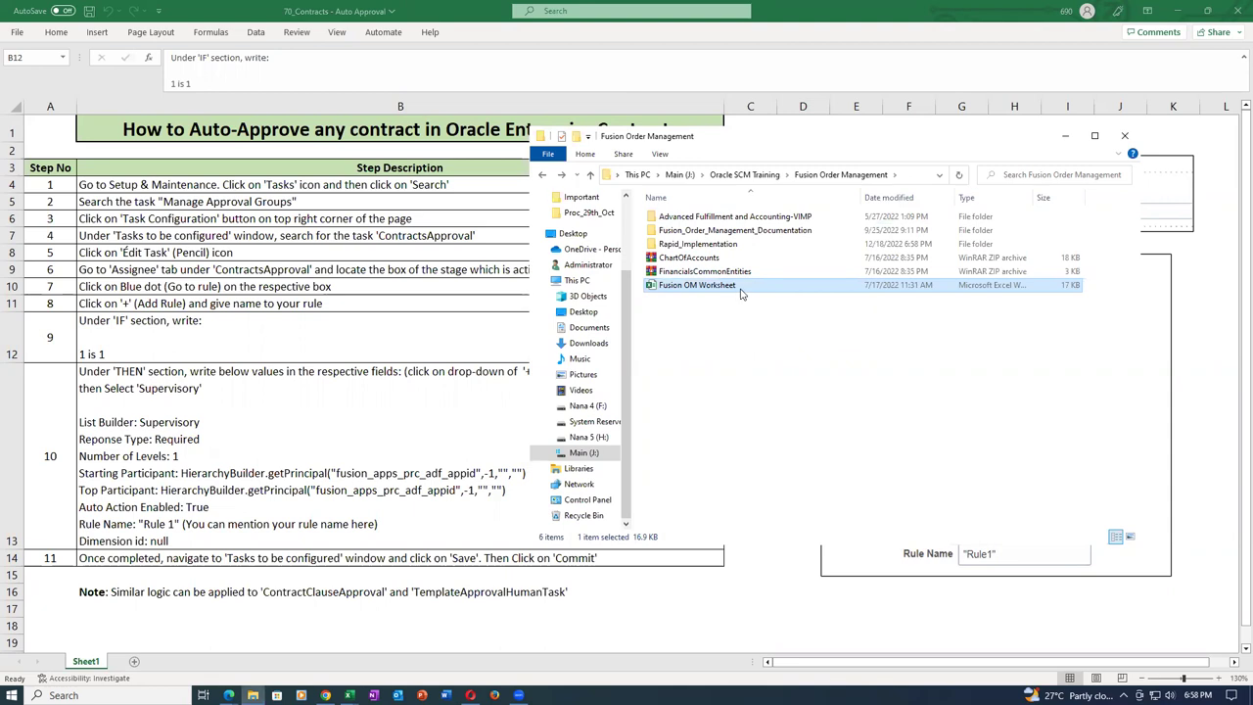
key(alt+Tab)
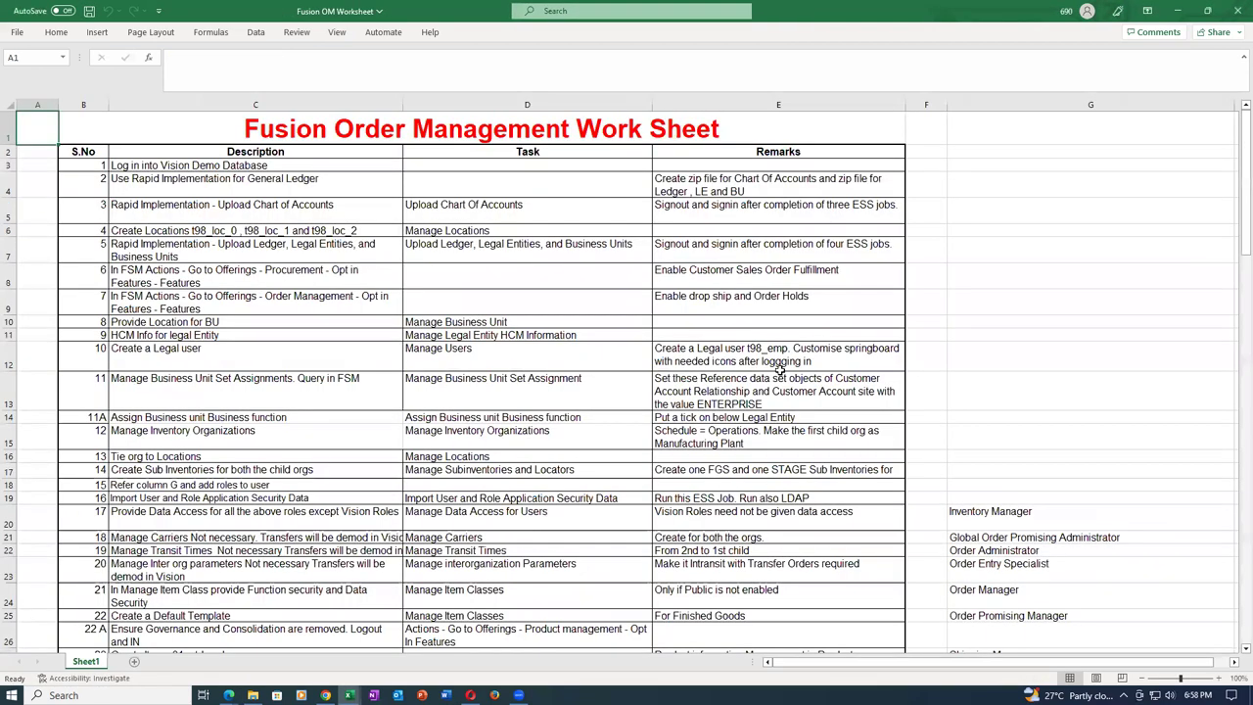
Copy the task name 'Upload Chart Of Accounts' from cell D5 and switch to the Oracle Fusion tab.
click(256, 214)
click(528, 209)
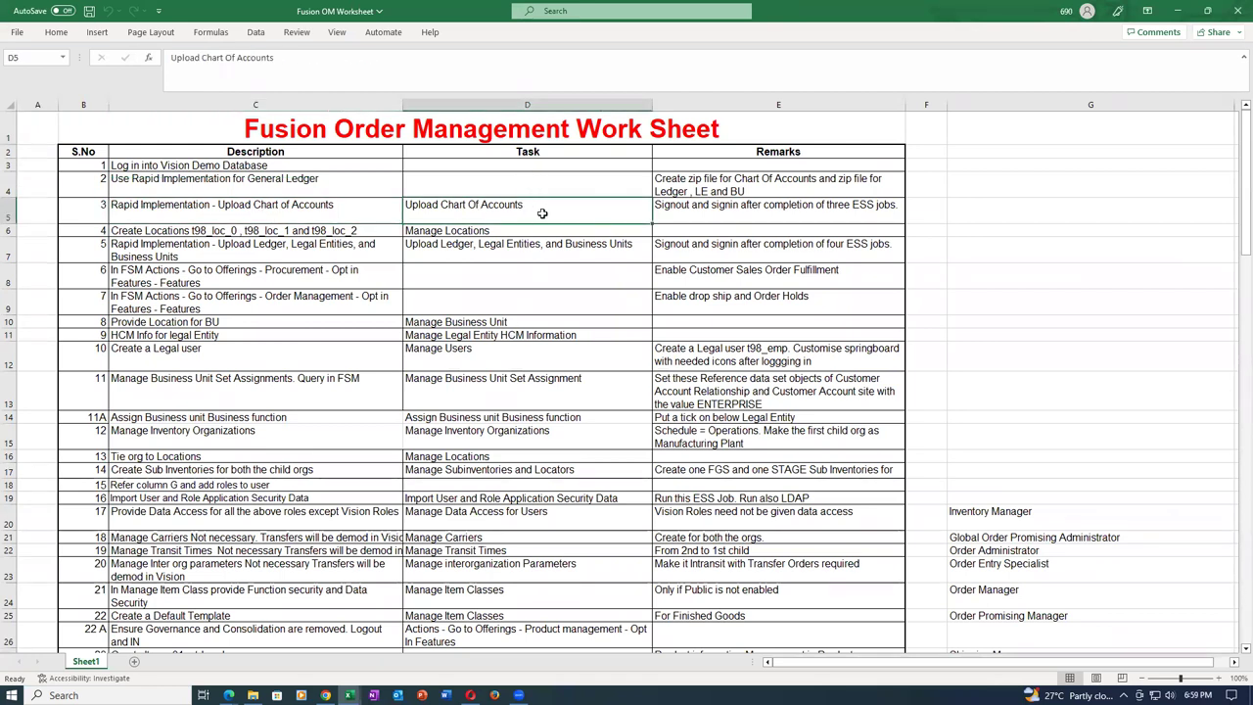
key(ctrl+c)
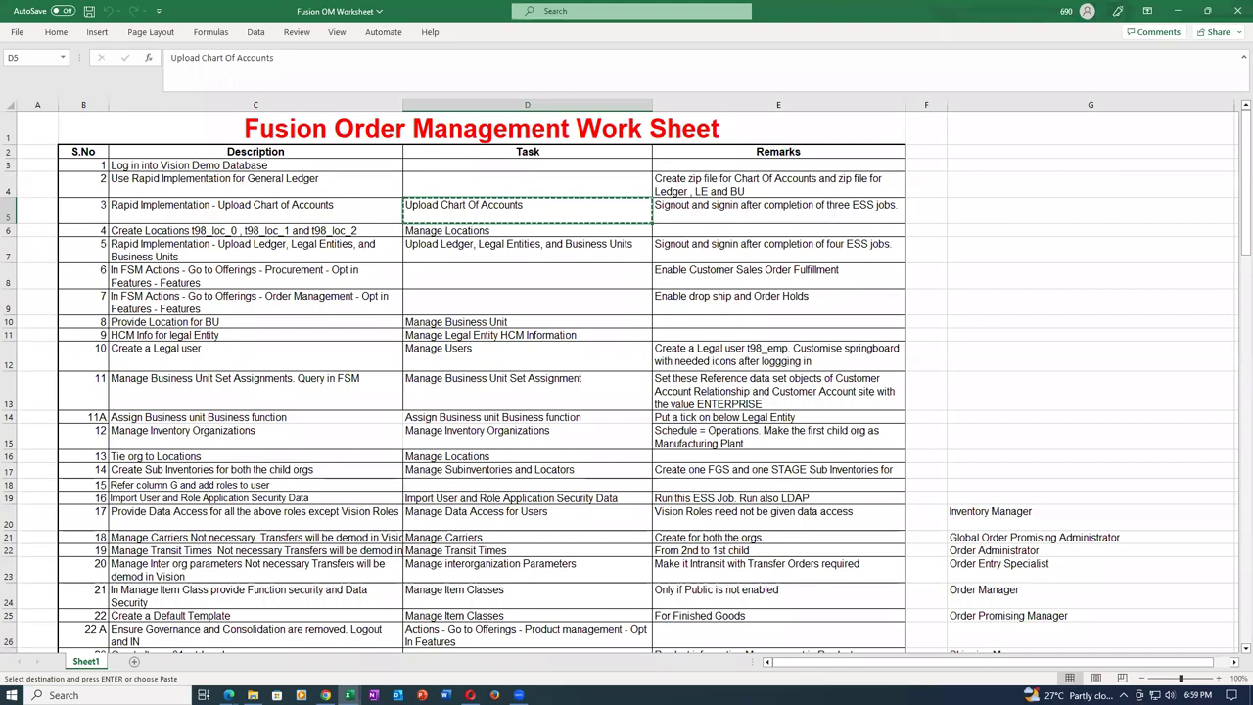
key(alt+Tab)
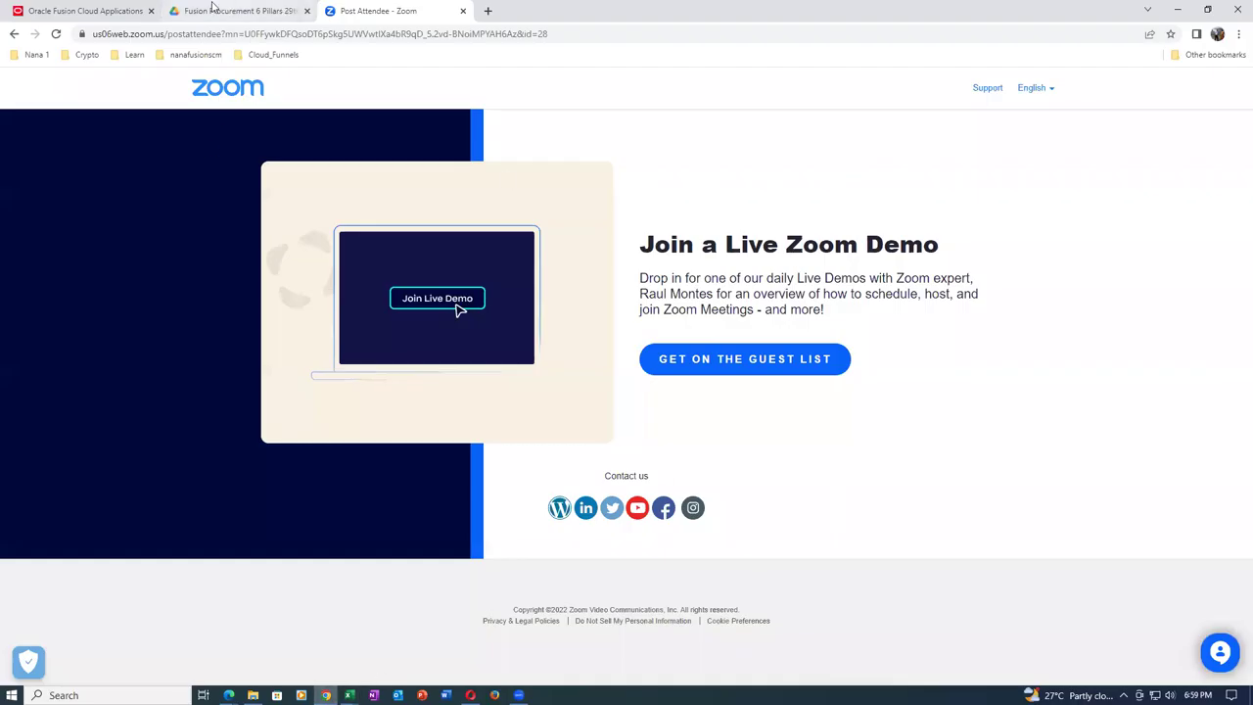
click(101, 14)
In Setup and Maintenance, search tasks for 'Upload Chart Of Accounts' and open the task.
click(1219, 105)
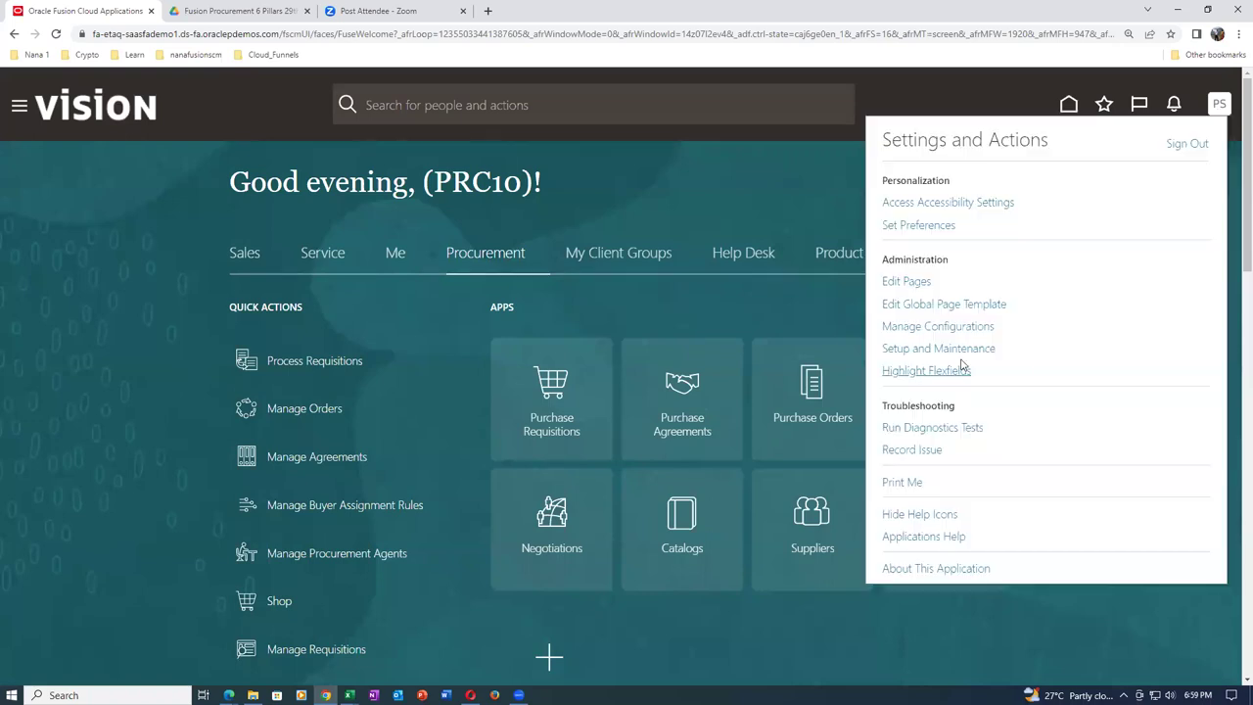
click(958, 349)
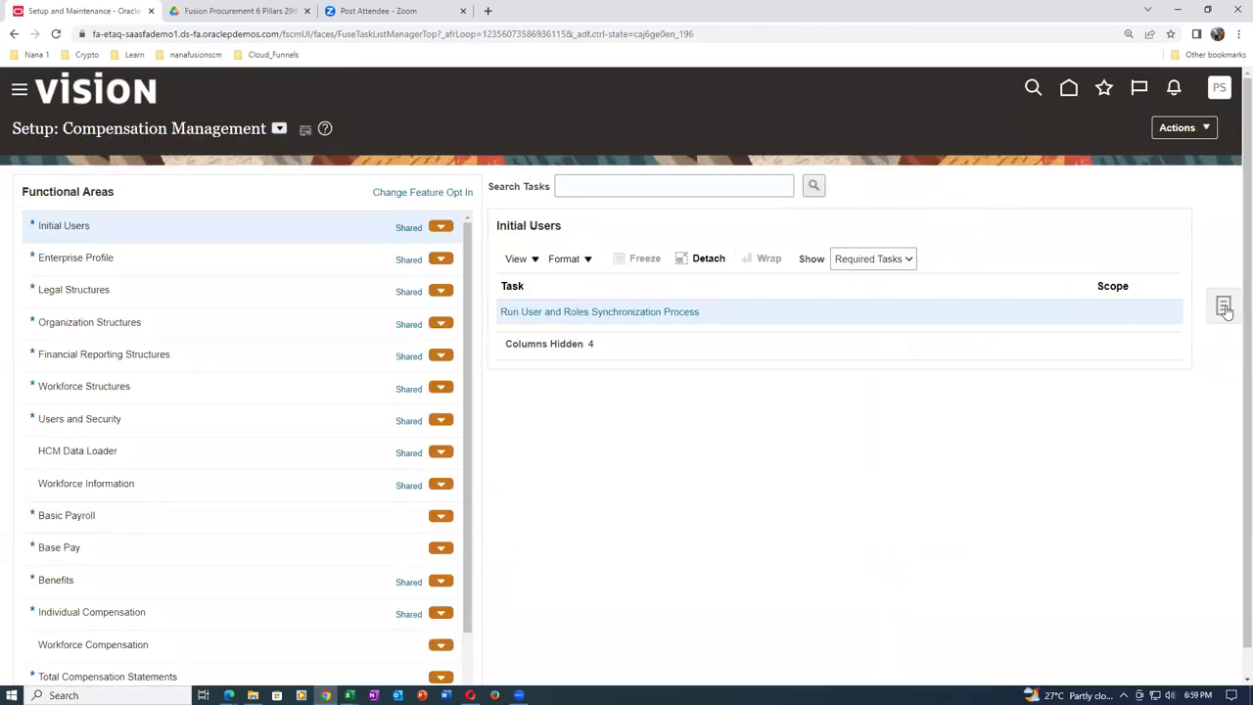
click(1223, 306)
click(1074, 312)
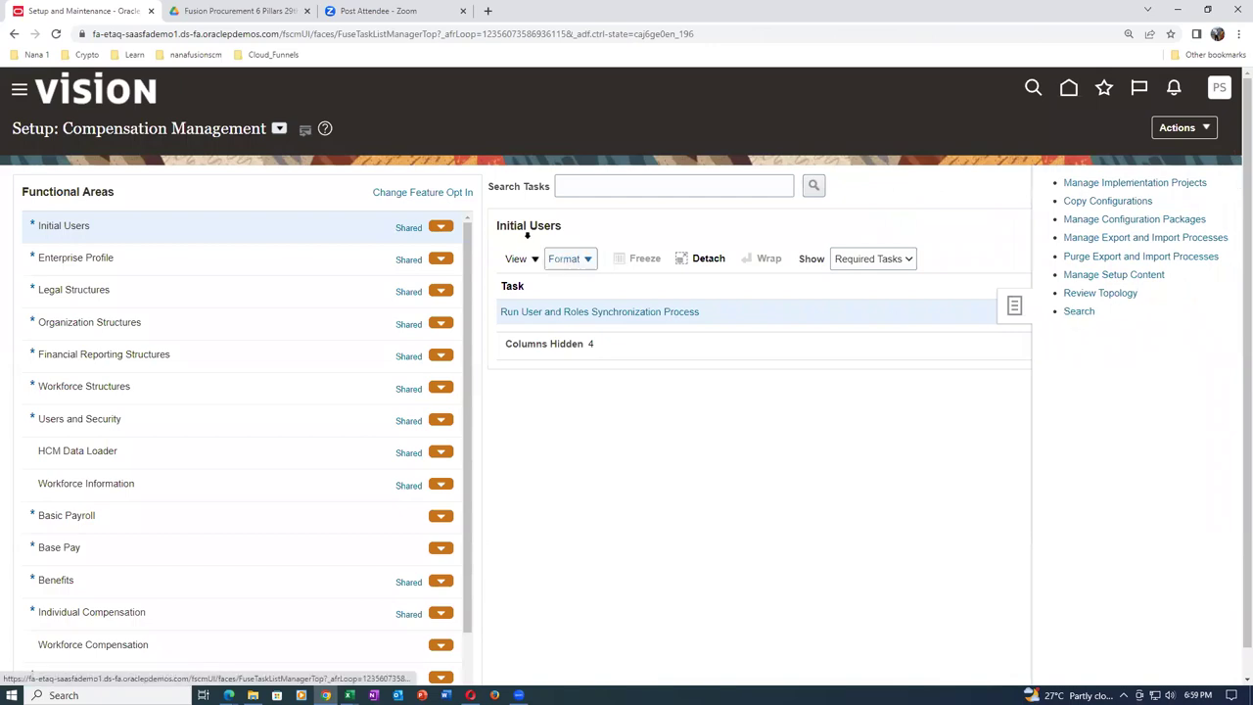
click(470, 186)
key(ctrl+v)
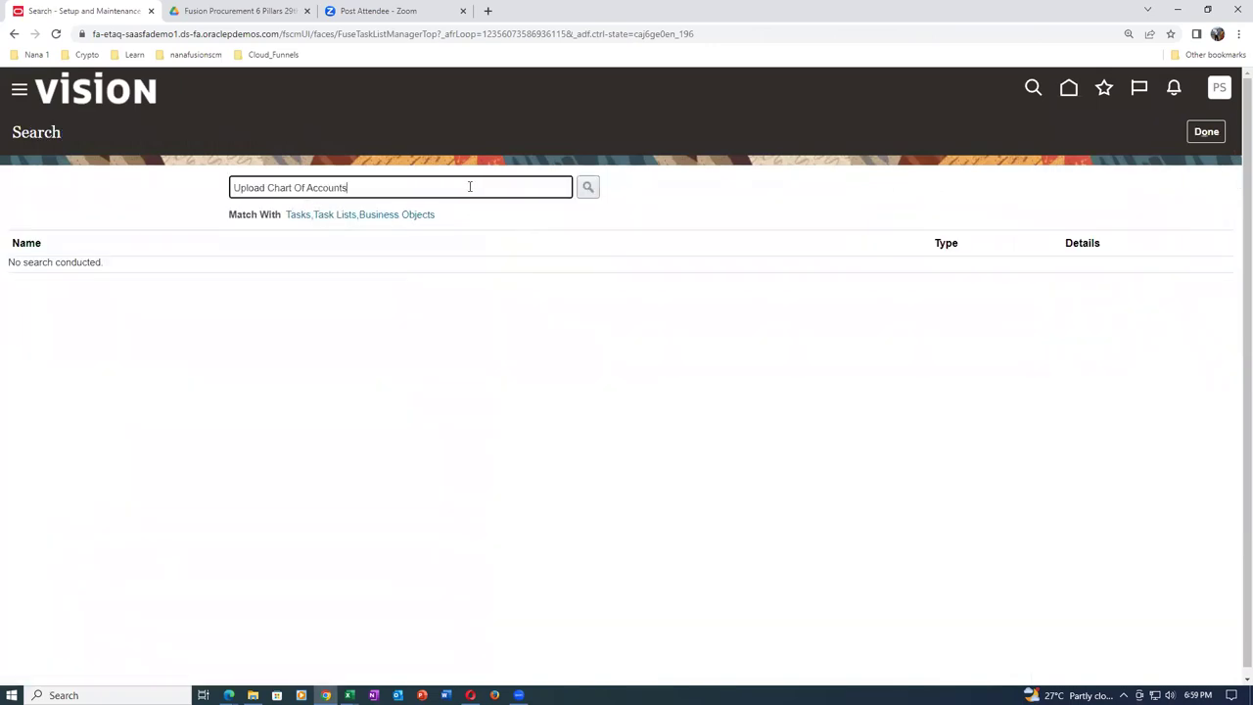
key(Return)
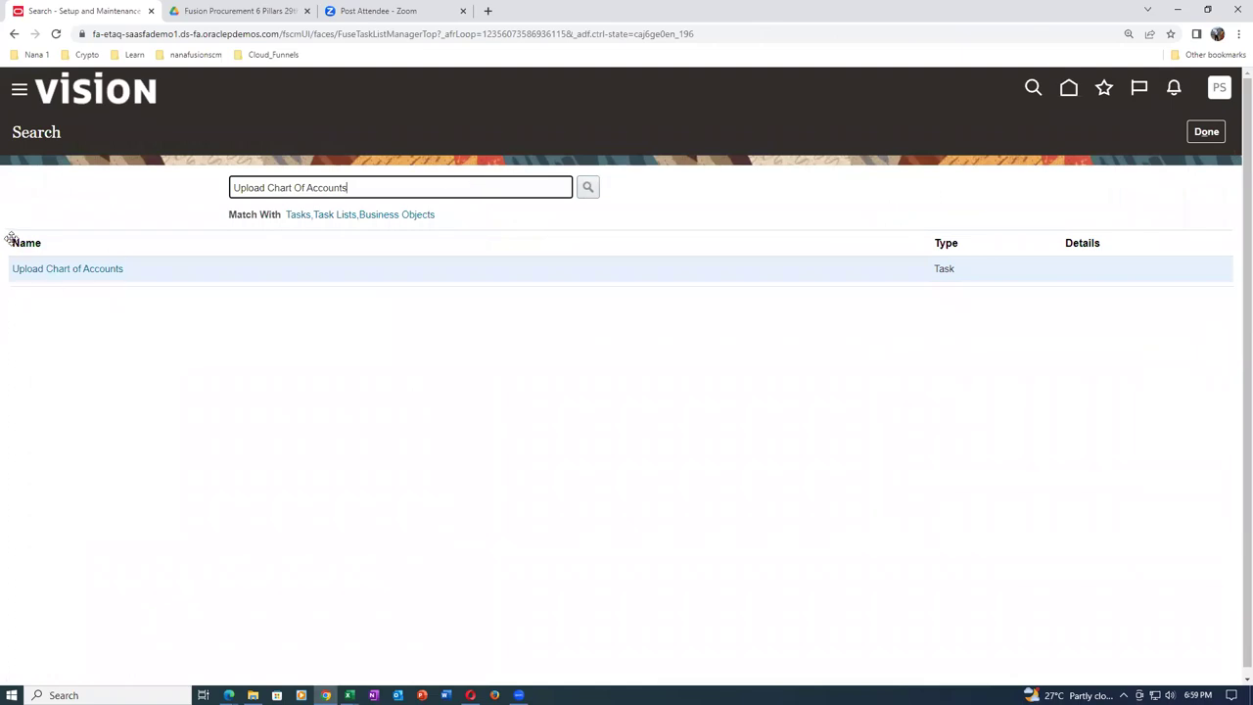
click(48, 275)
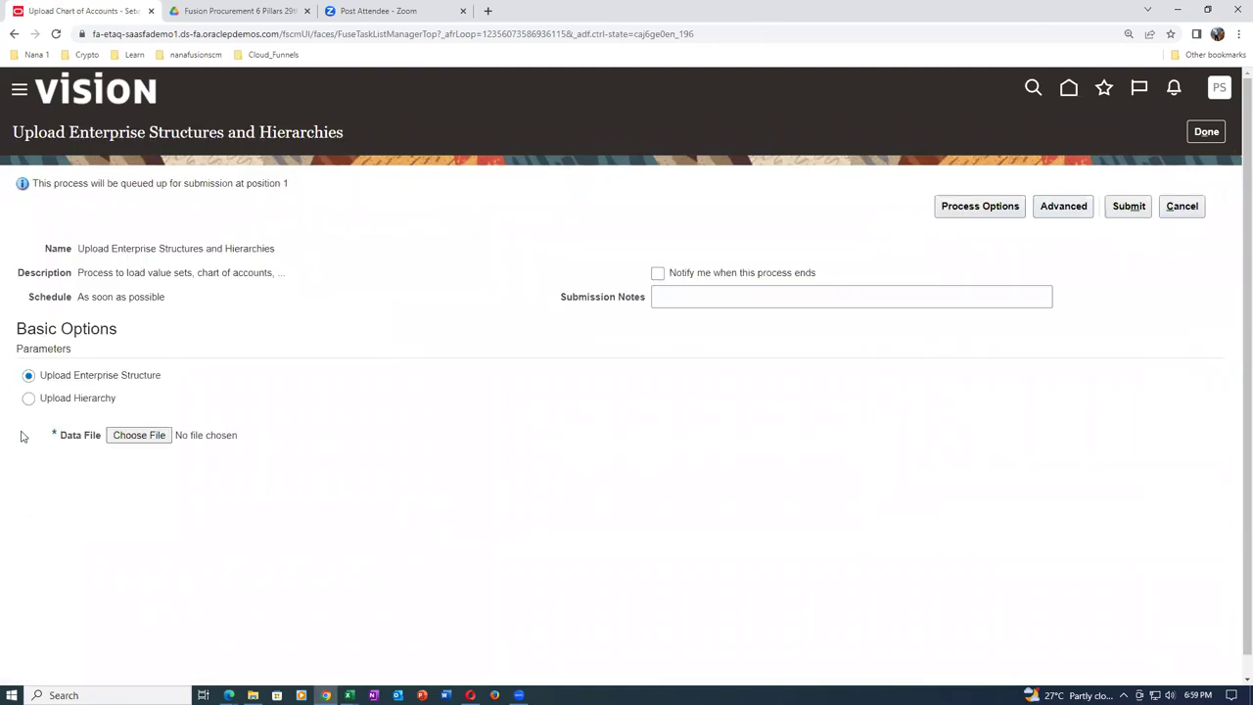
Attach ChartOfAccounts.zip from Rapid_Implementation as the data file and submit the upload.
click(127, 437)
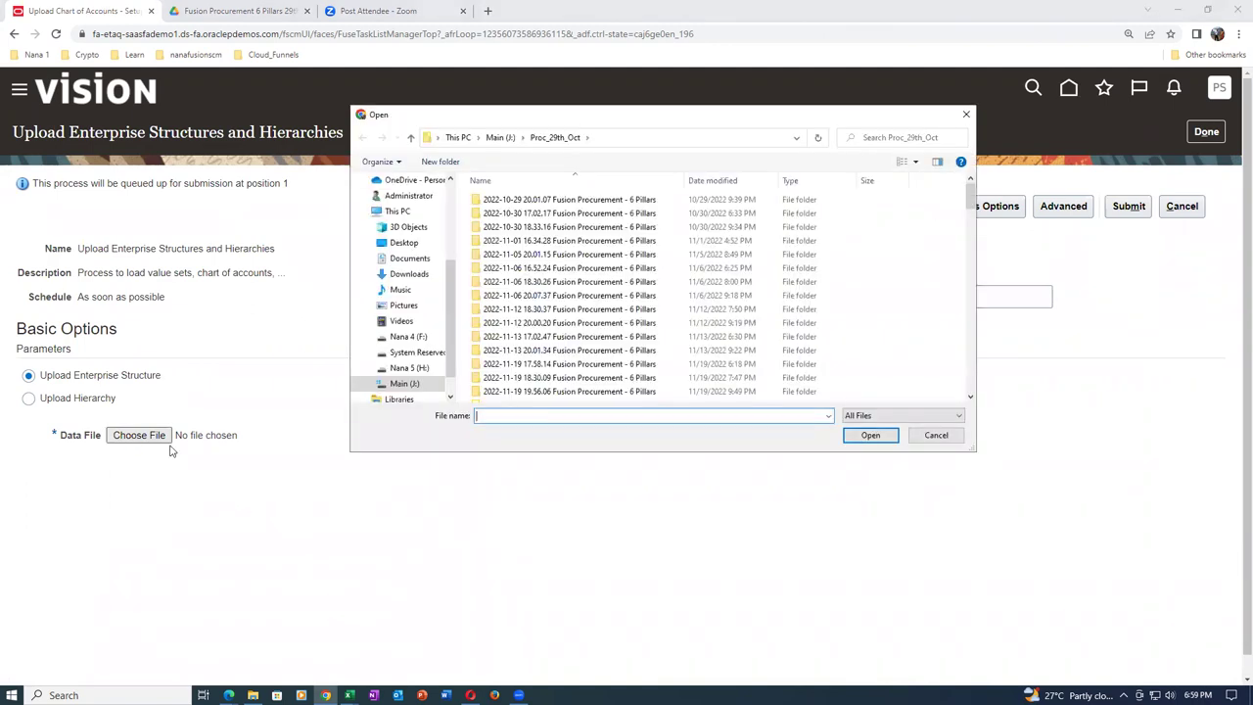
click(401, 383)
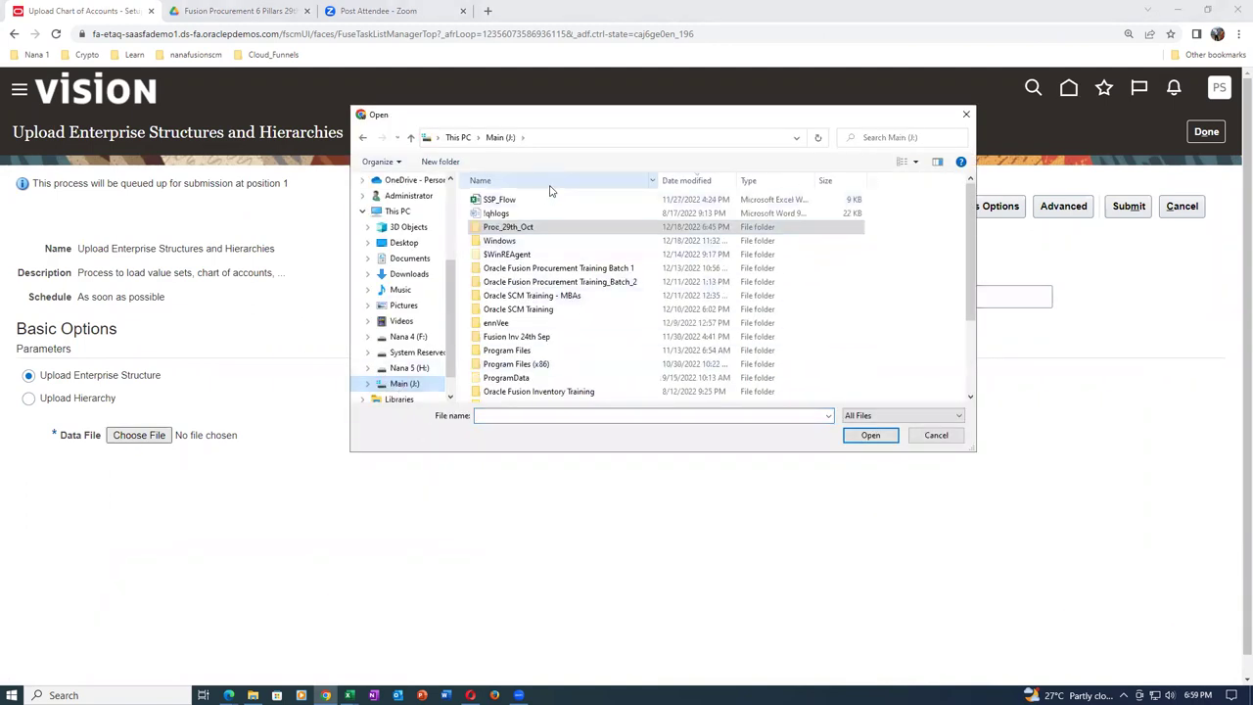
double_click(528, 309)
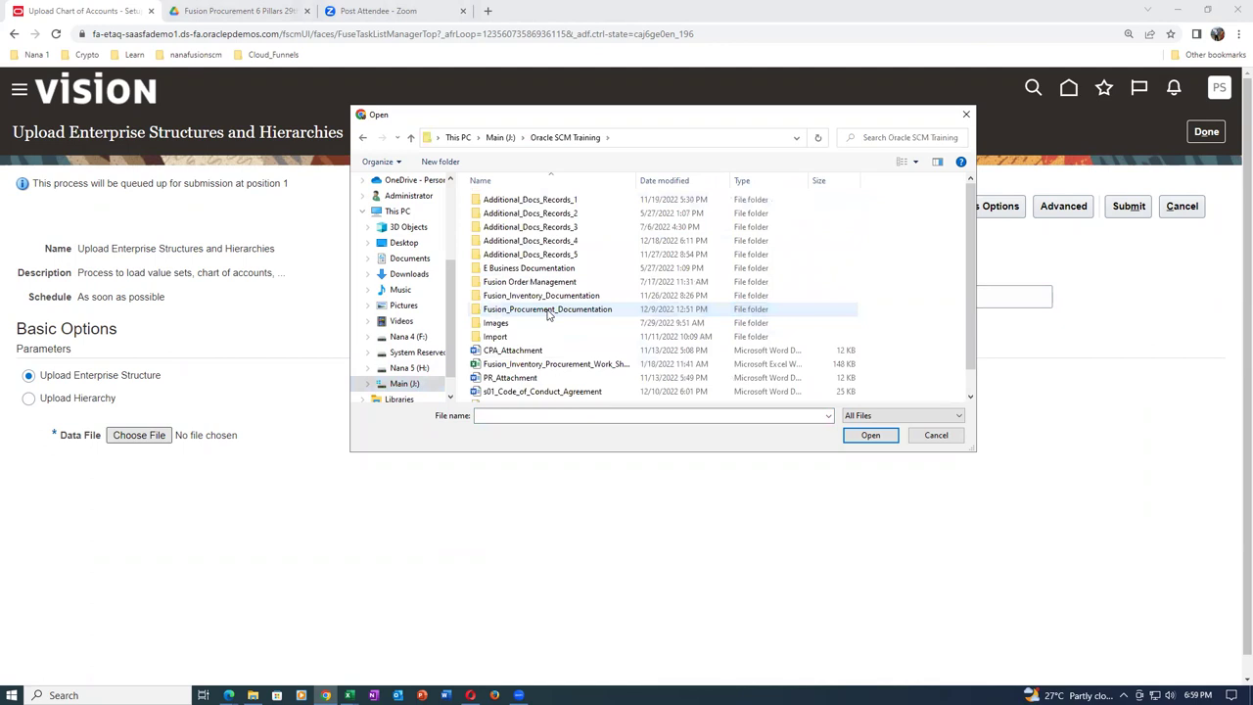
double_click(554, 283)
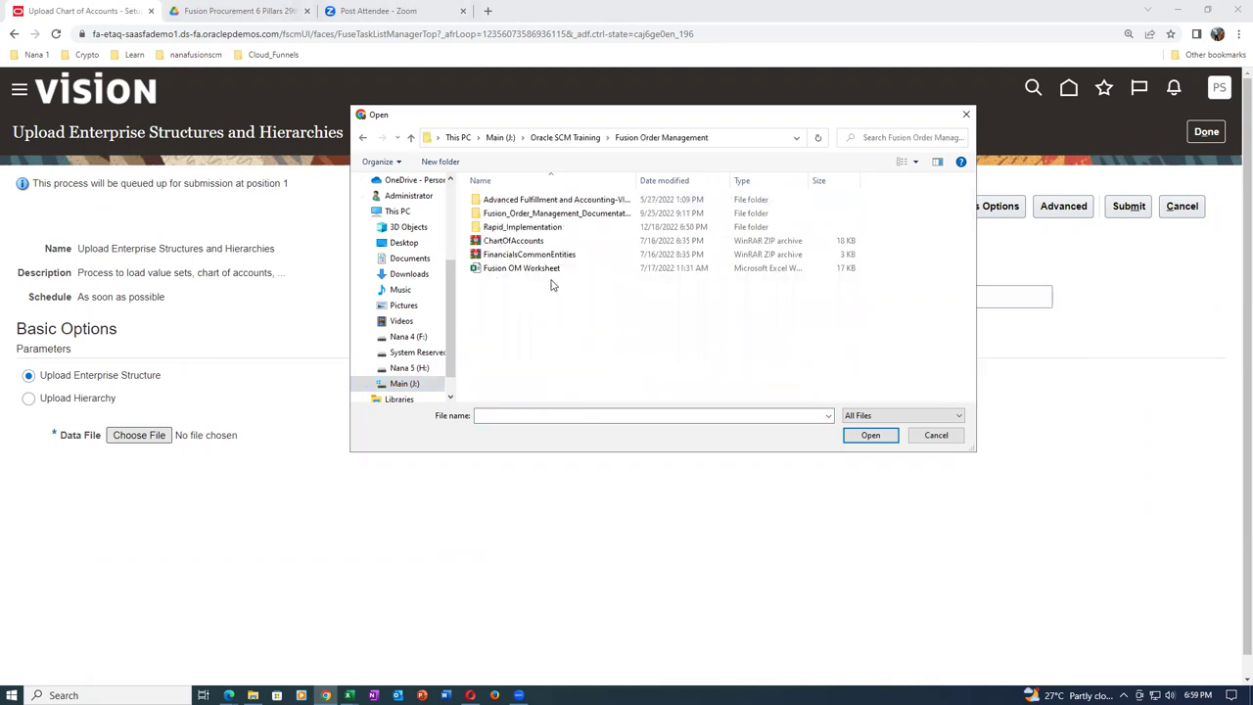
double_click(534, 227)
click(514, 214)
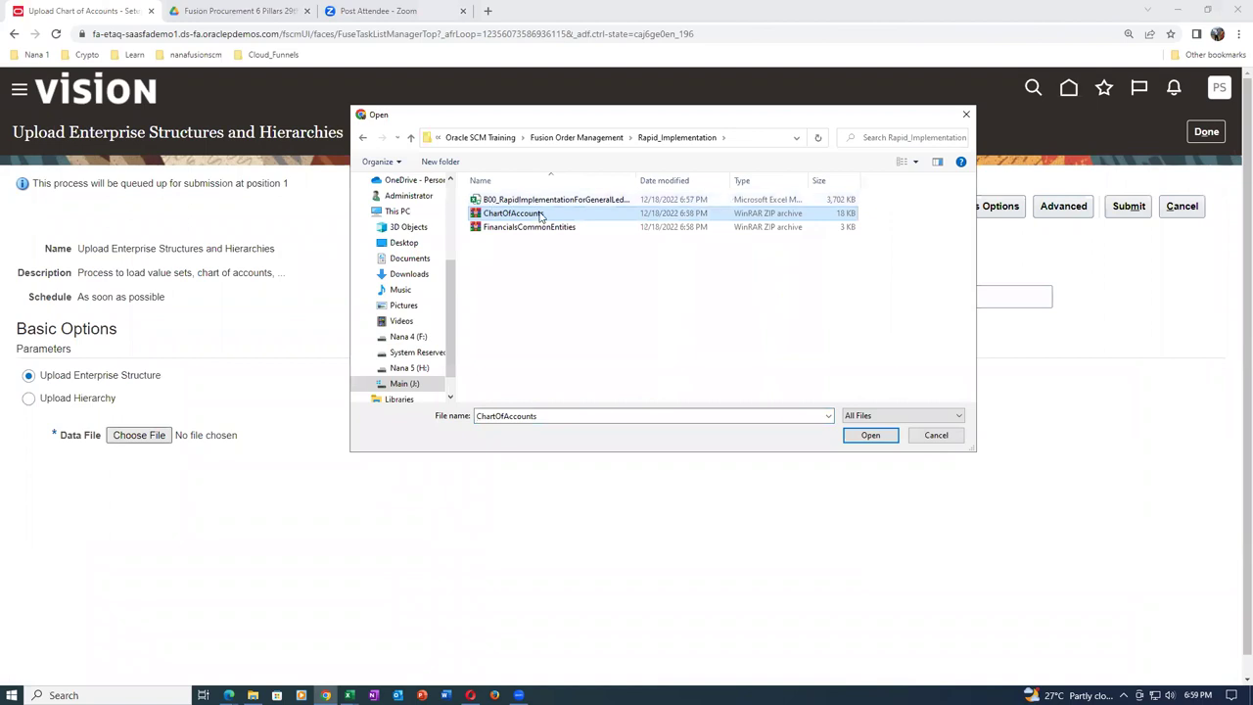
click(883, 438)
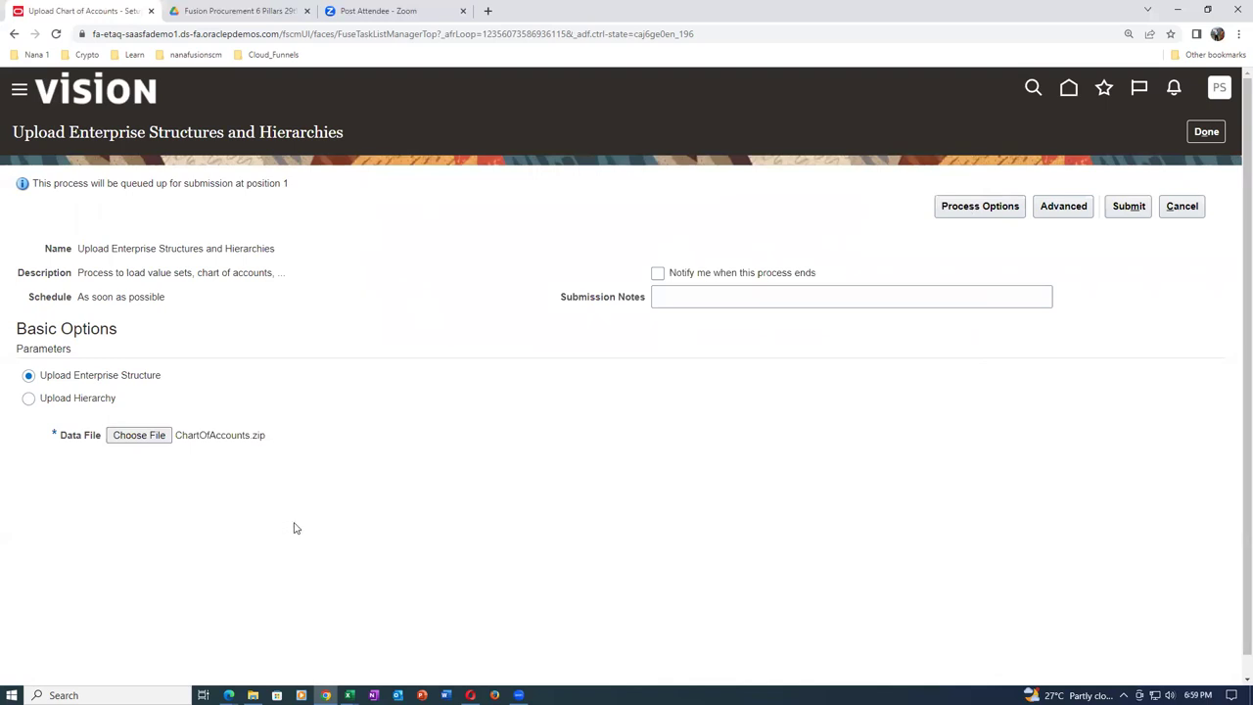
click(1128, 206)
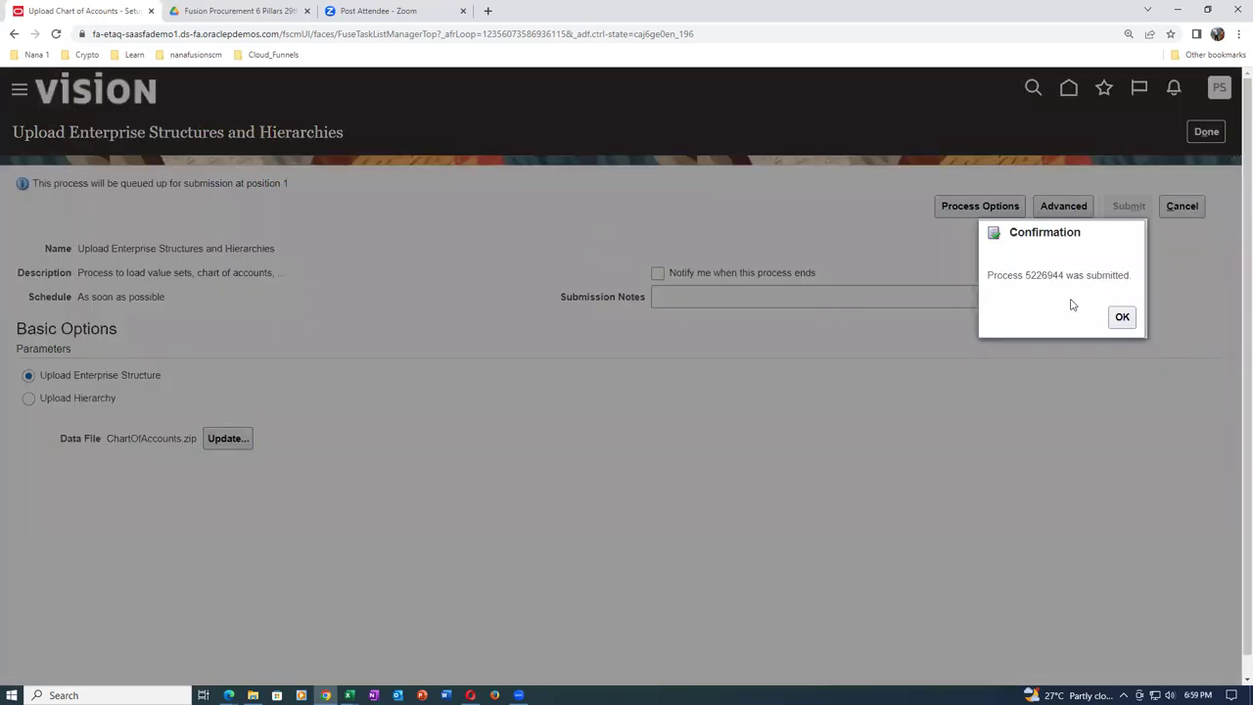
click(1120, 318)
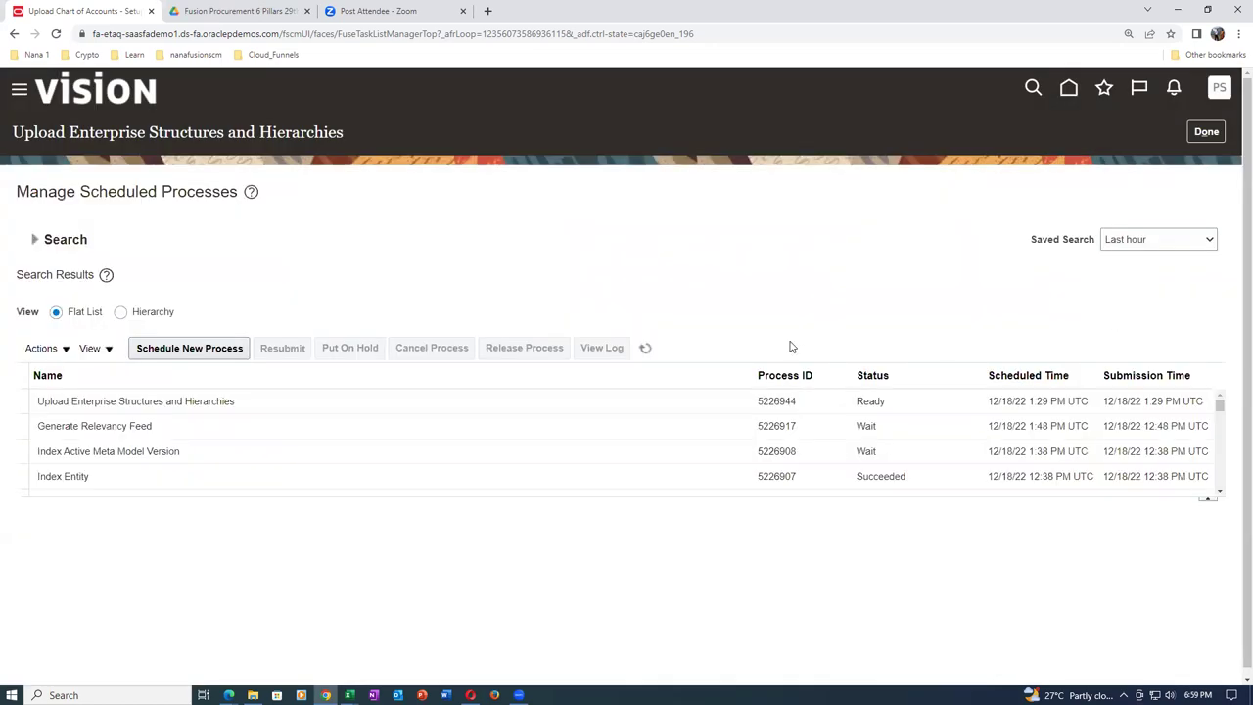
Refresh the scheduled processes list until upload 5226944 shows Running.
click(646, 350)
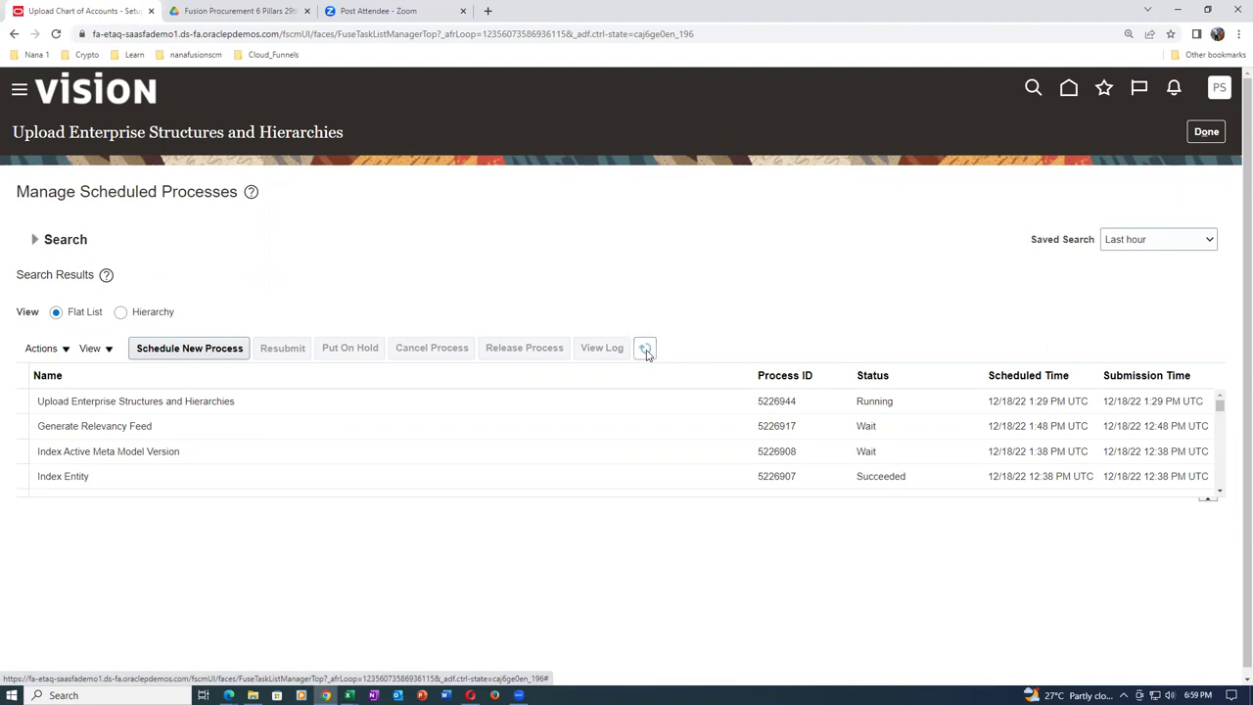
click(646, 353)
Duplicate the browser tab and go to Setup and Maintenance in the new tab.
right_click(60, 9)
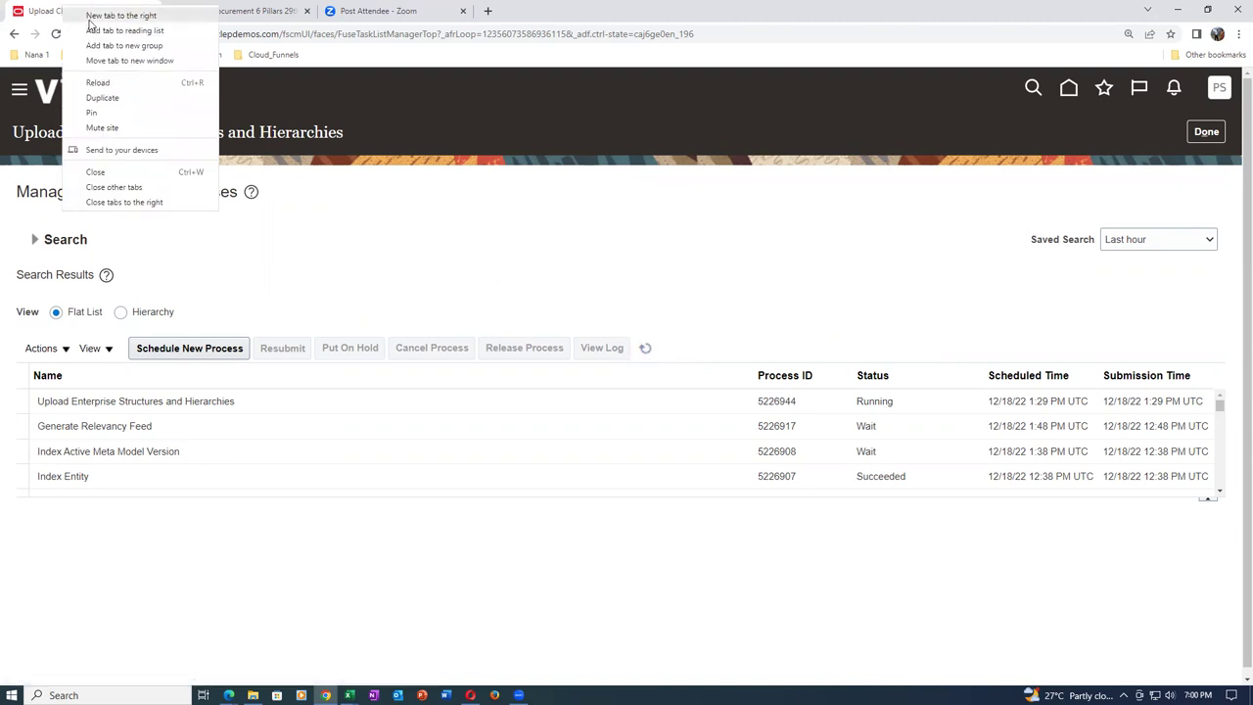
click(98, 98)
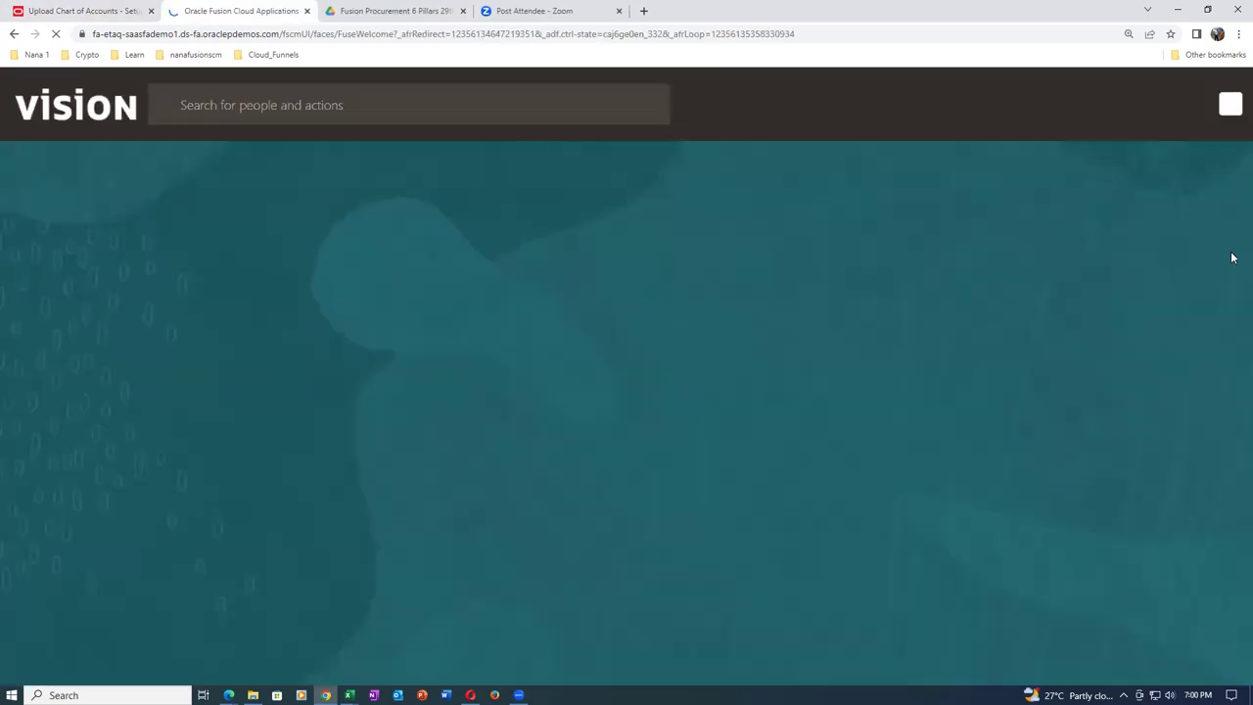
click(1220, 110)
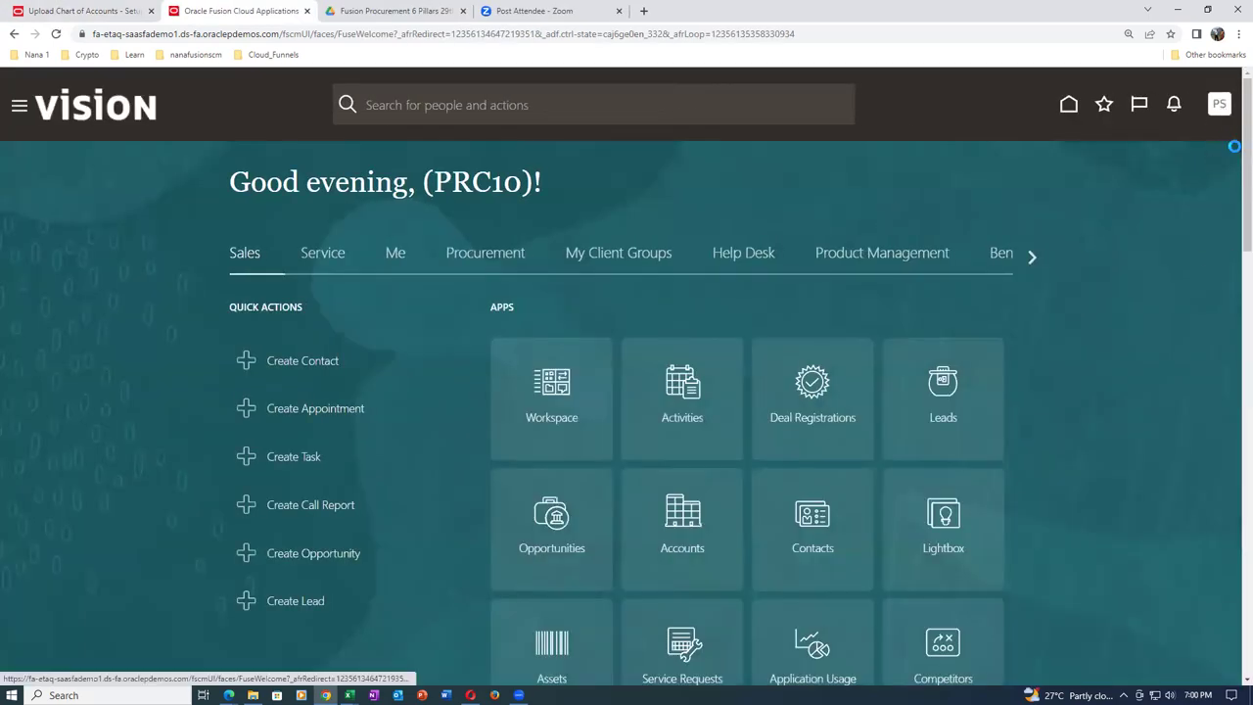
click(917, 348)
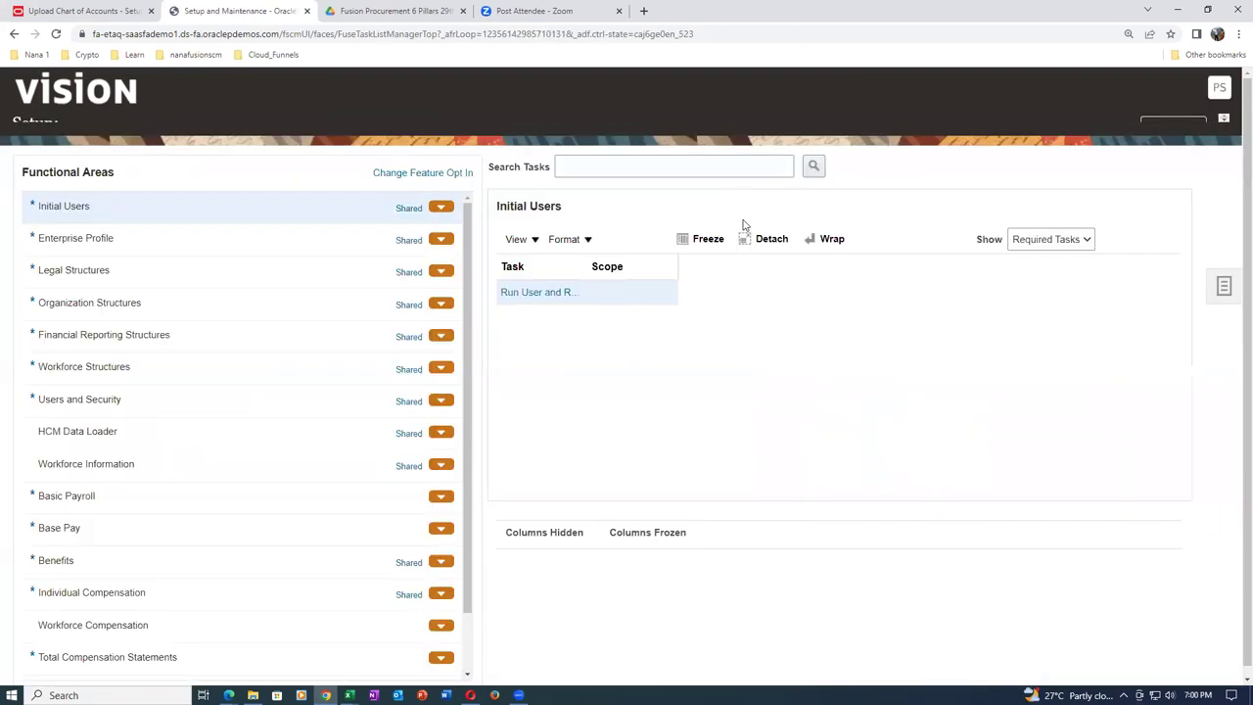
Search tasks for 'man%chart%stru%' and open Manage Chart of Accounts Structures.
click(1223, 305)
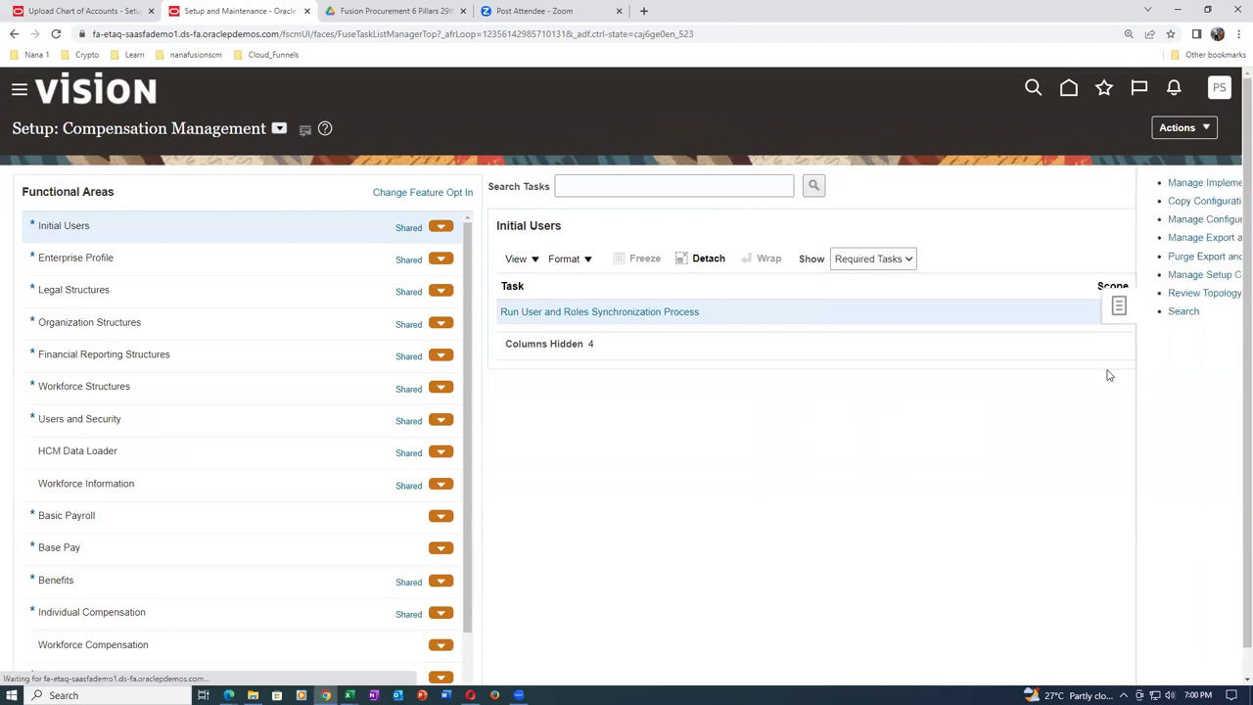
click(1081, 314)
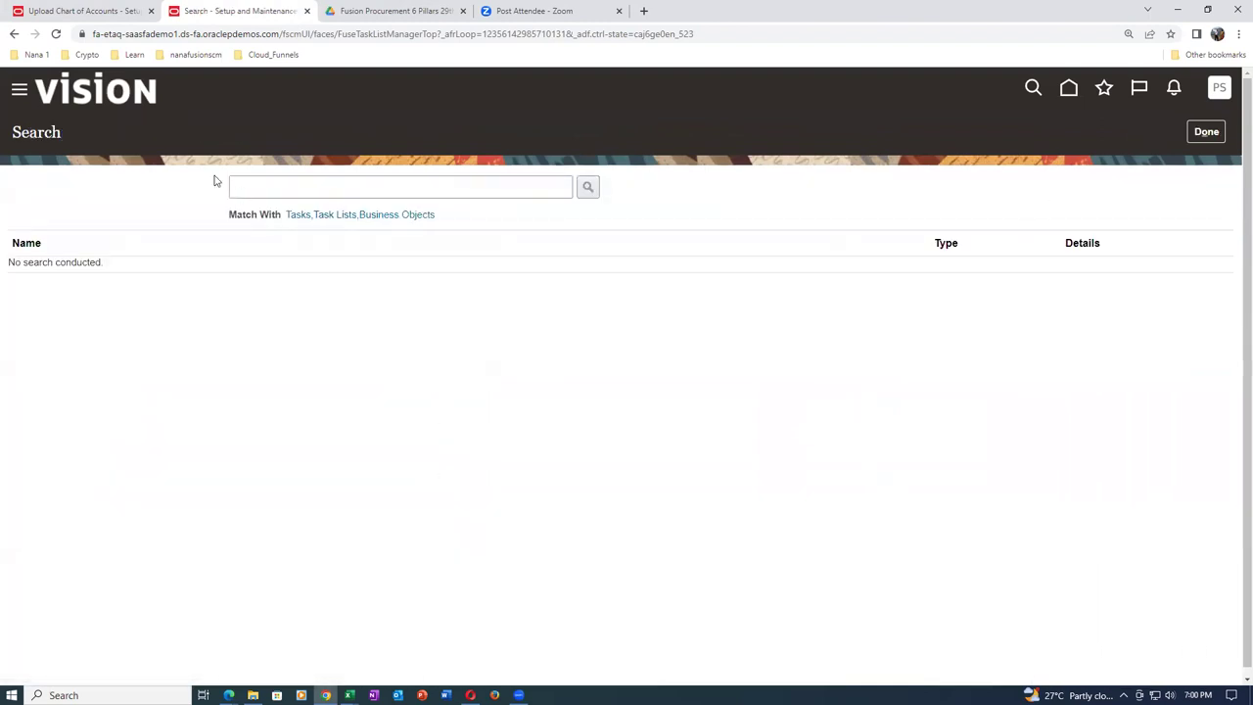
click(278, 191)
text(man%chart%stru%)
click(460, 159)
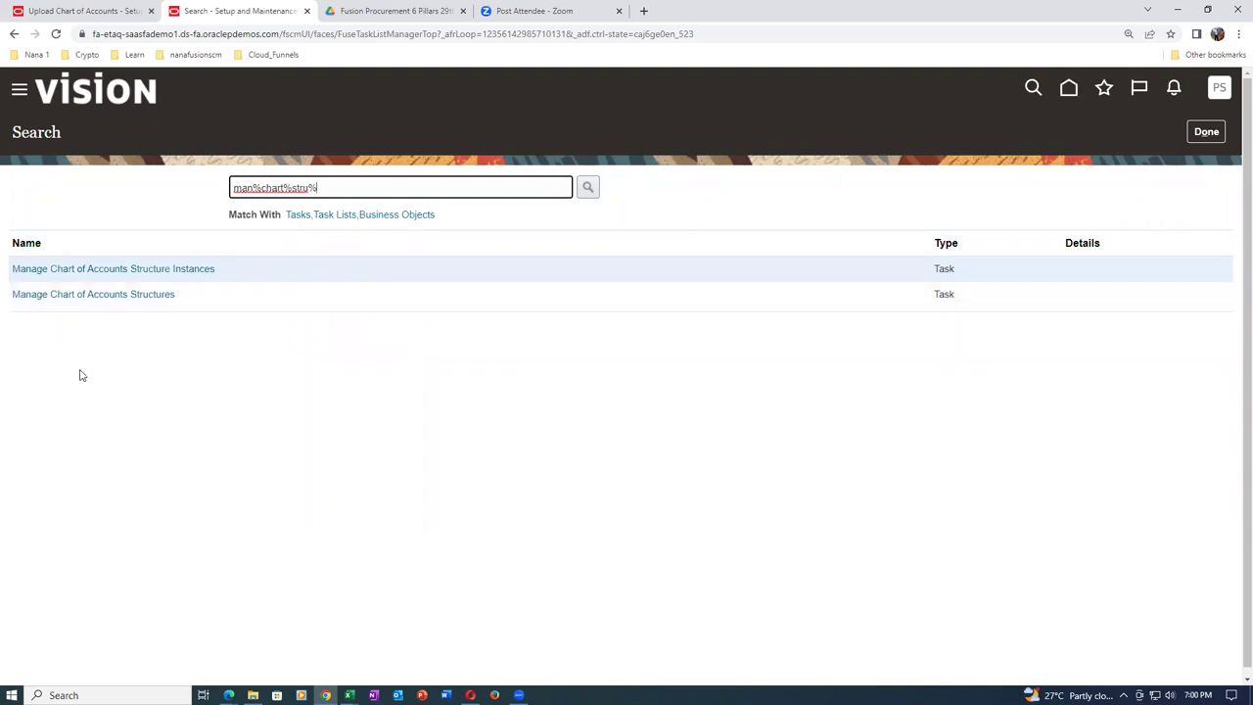
click(101, 295)
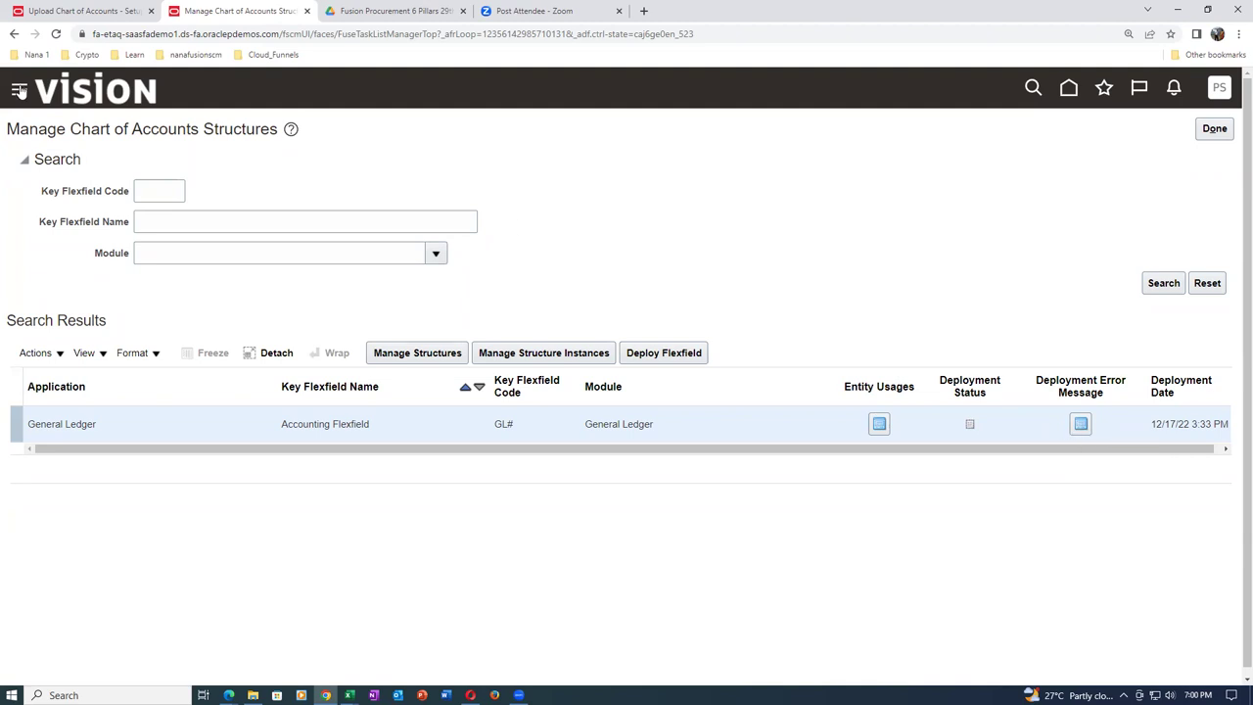
click(61, 20)
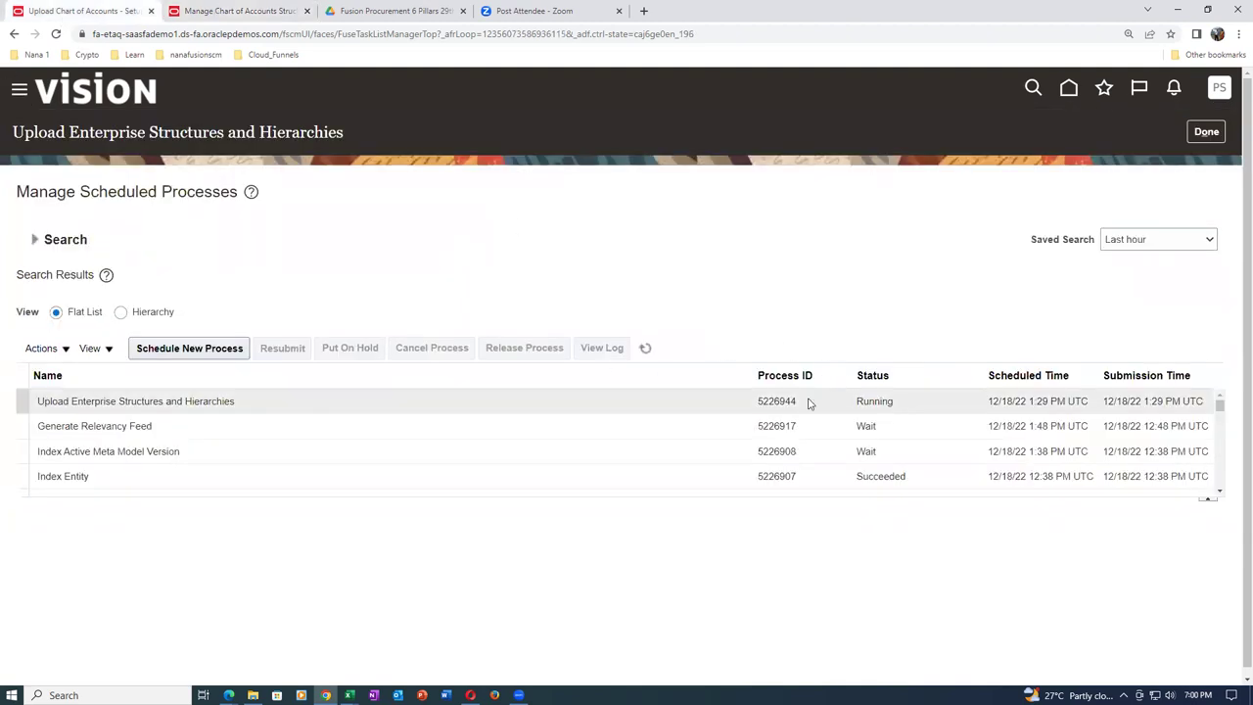
Refresh the upload tab's process list repeatedly; process 5226944 is still Running.
click(645, 349)
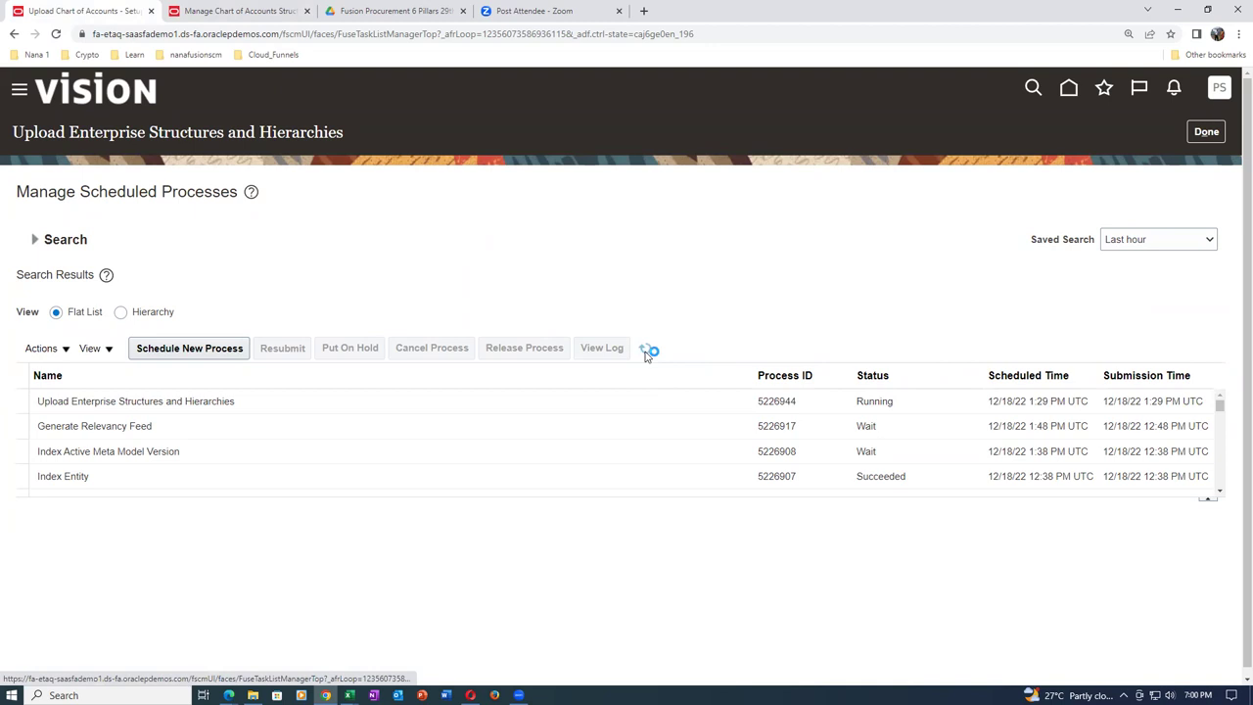
click(645, 353)
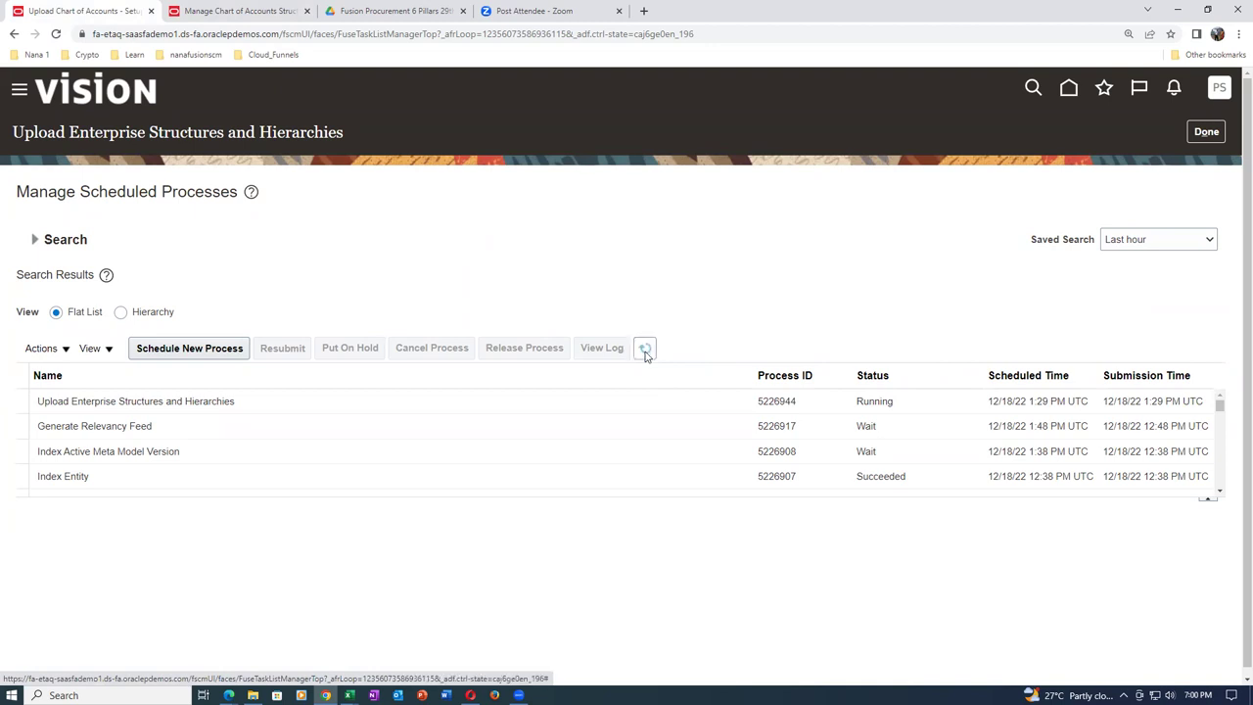
click(645, 352)
click(645, 353)
click(645, 352)
click(645, 353)
click(645, 353)
click(645, 352)
click(645, 353)
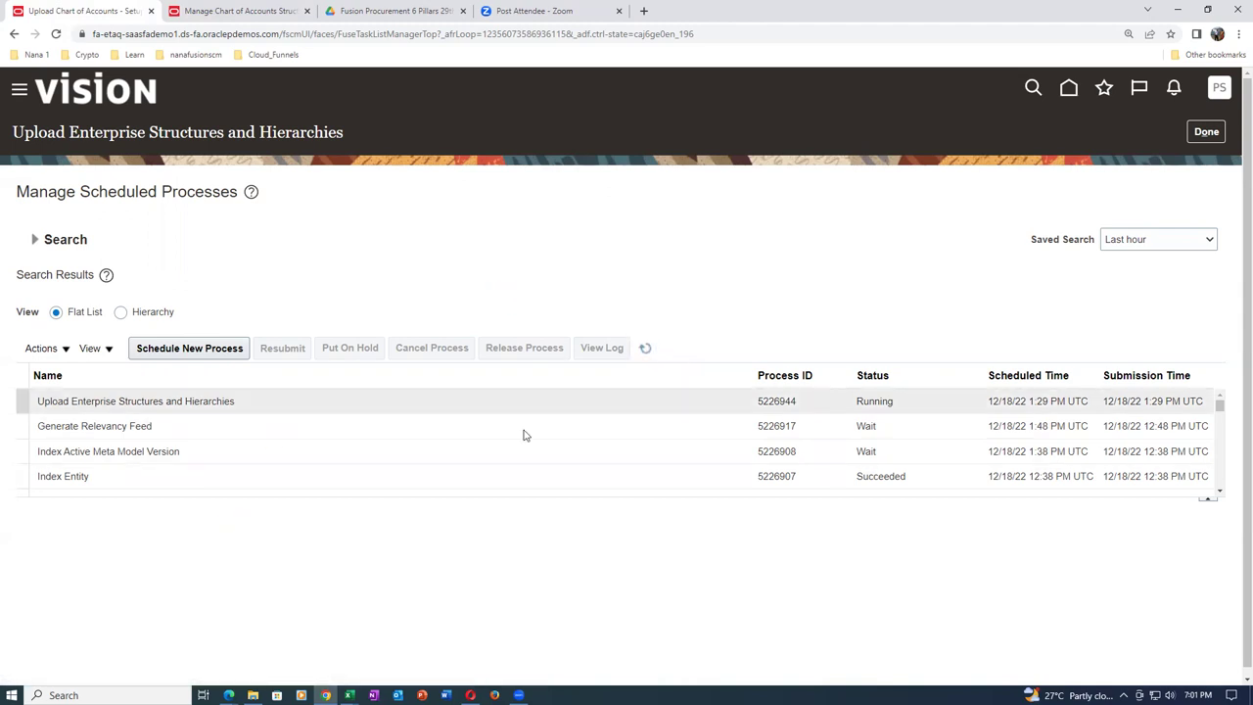
click(646, 349)
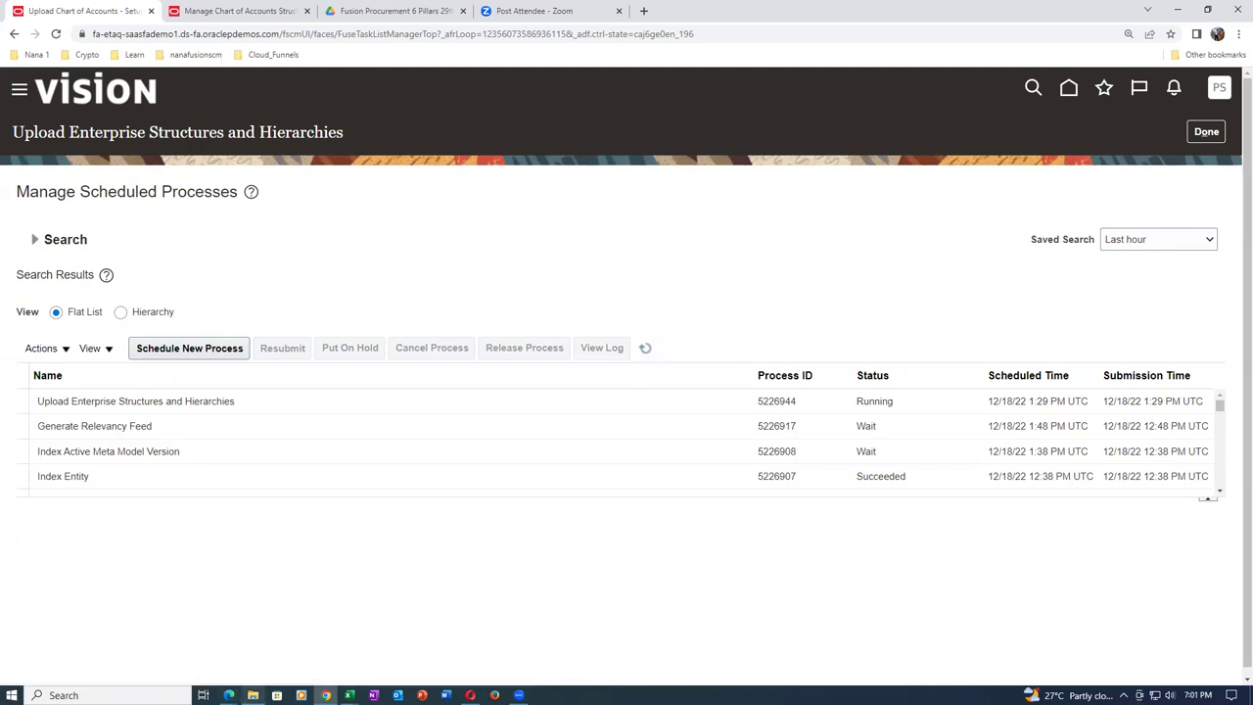
click(253, 695)
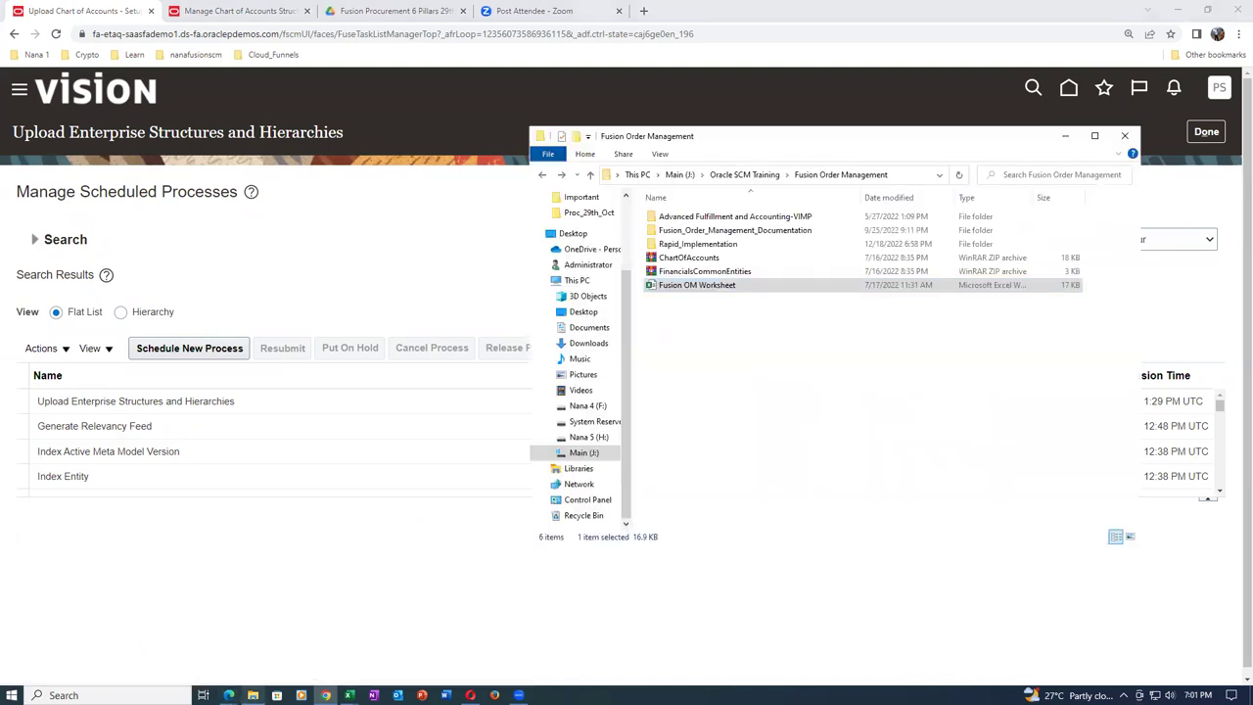
Browse File Explorer to Main (J:) > Oracle SCM Training > Fusion Order Management > Rapid_Implementation and select the workbook.
click(680, 174)
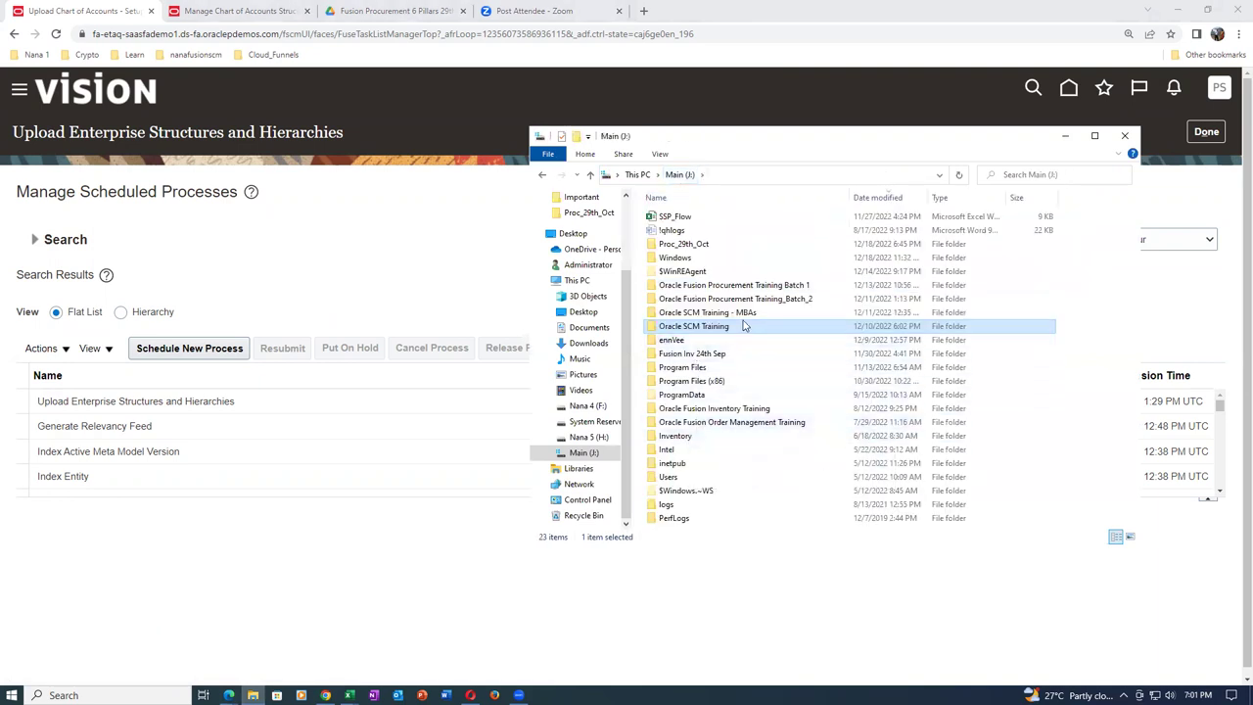
double_click(743, 328)
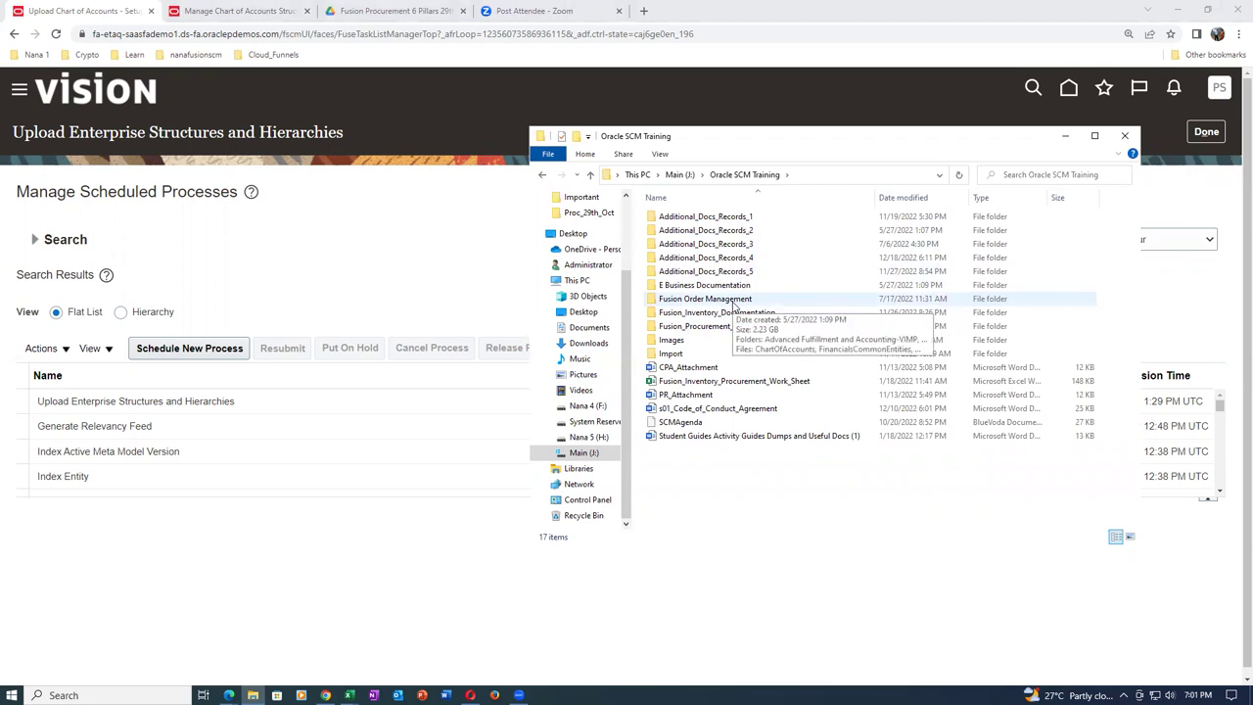
double_click(734, 302)
click(703, 247)
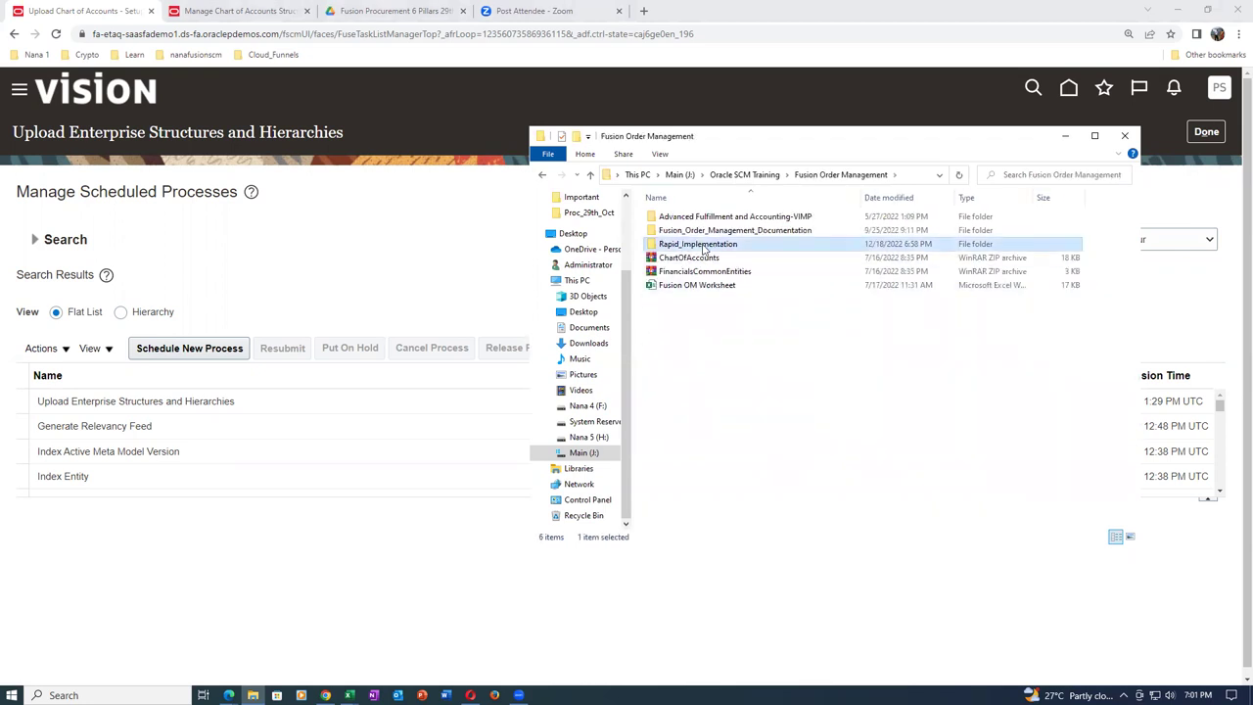
double_click(703, 246)
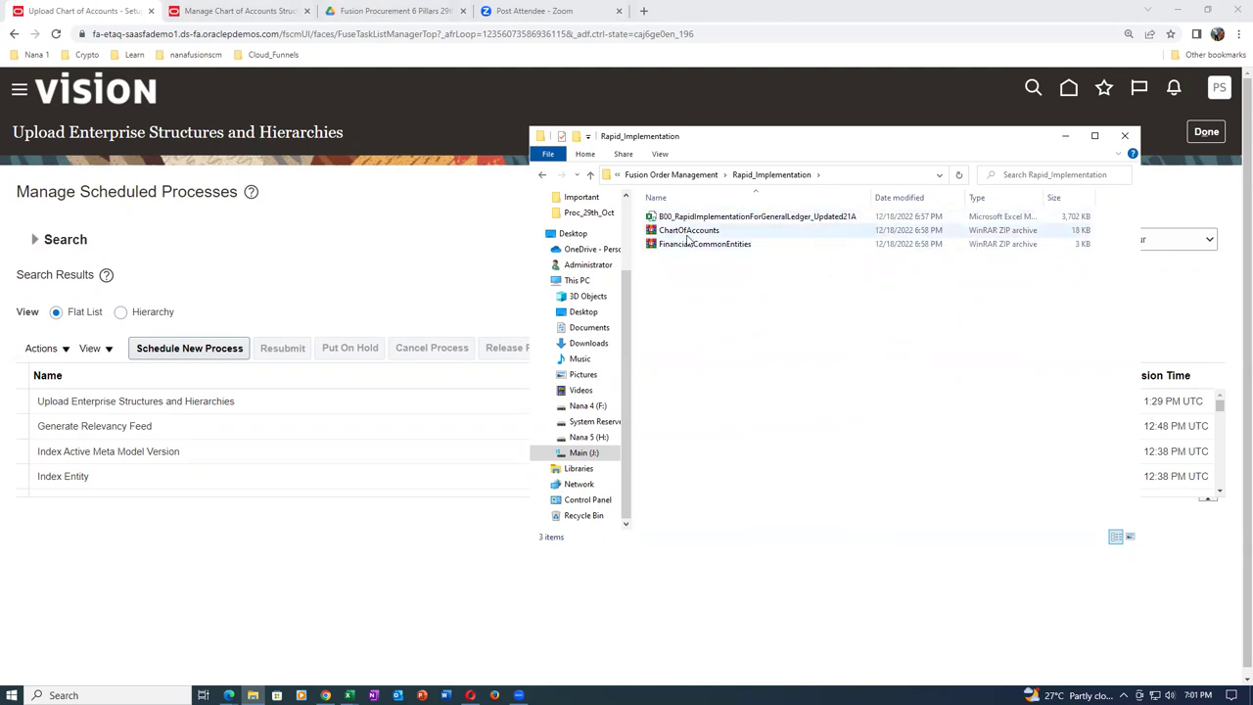
click(762, 219)
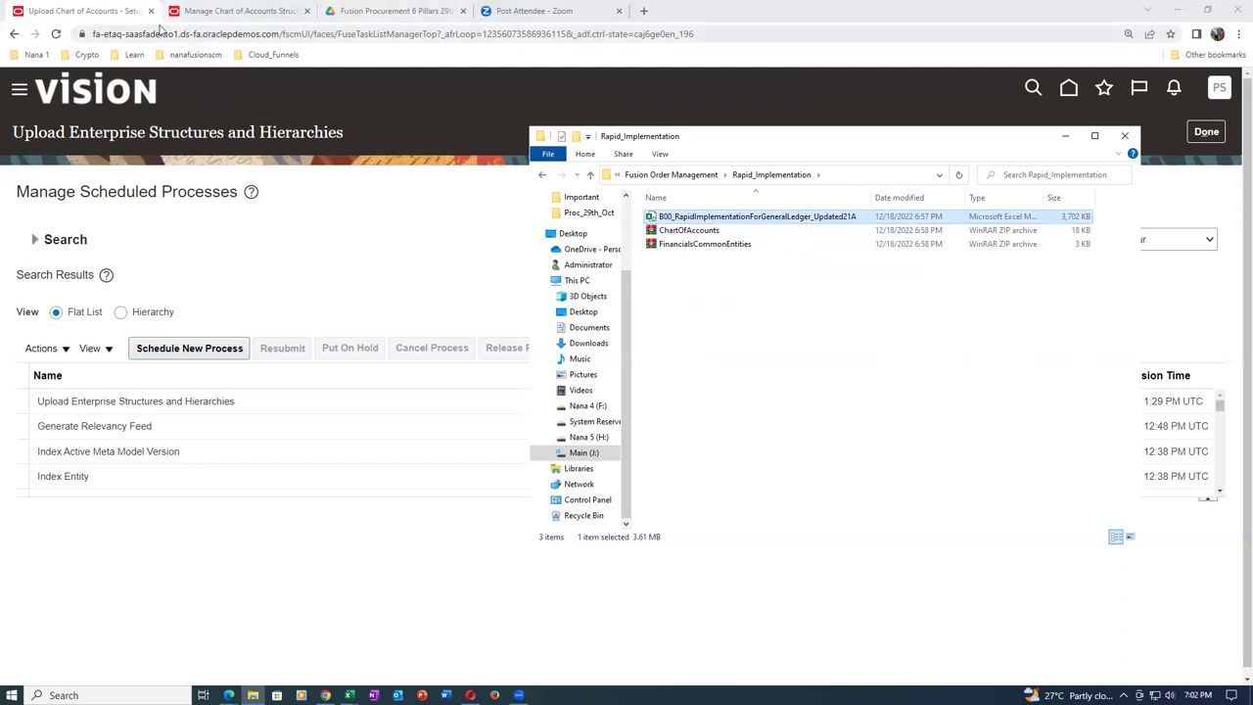
click(211, 13)
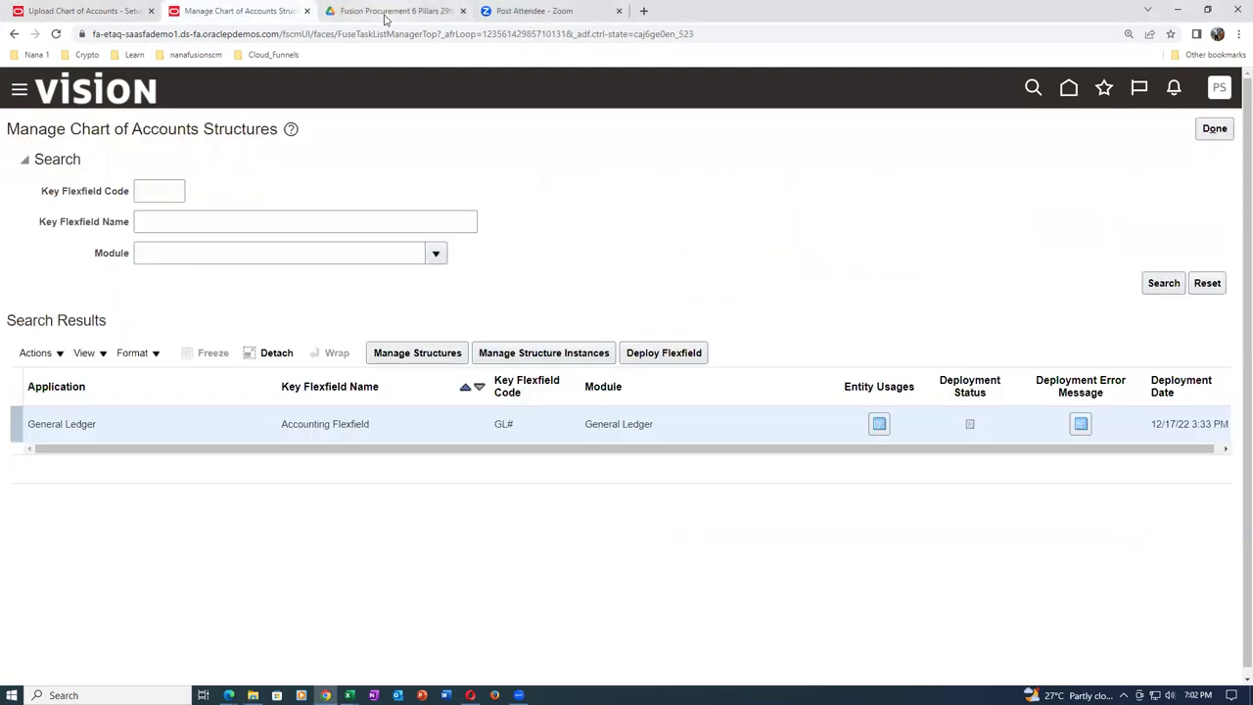
Refresh the upload process list, filtered by submitter, to confirm the upload and hierarchy processes Succeeded.
click(100, 14)
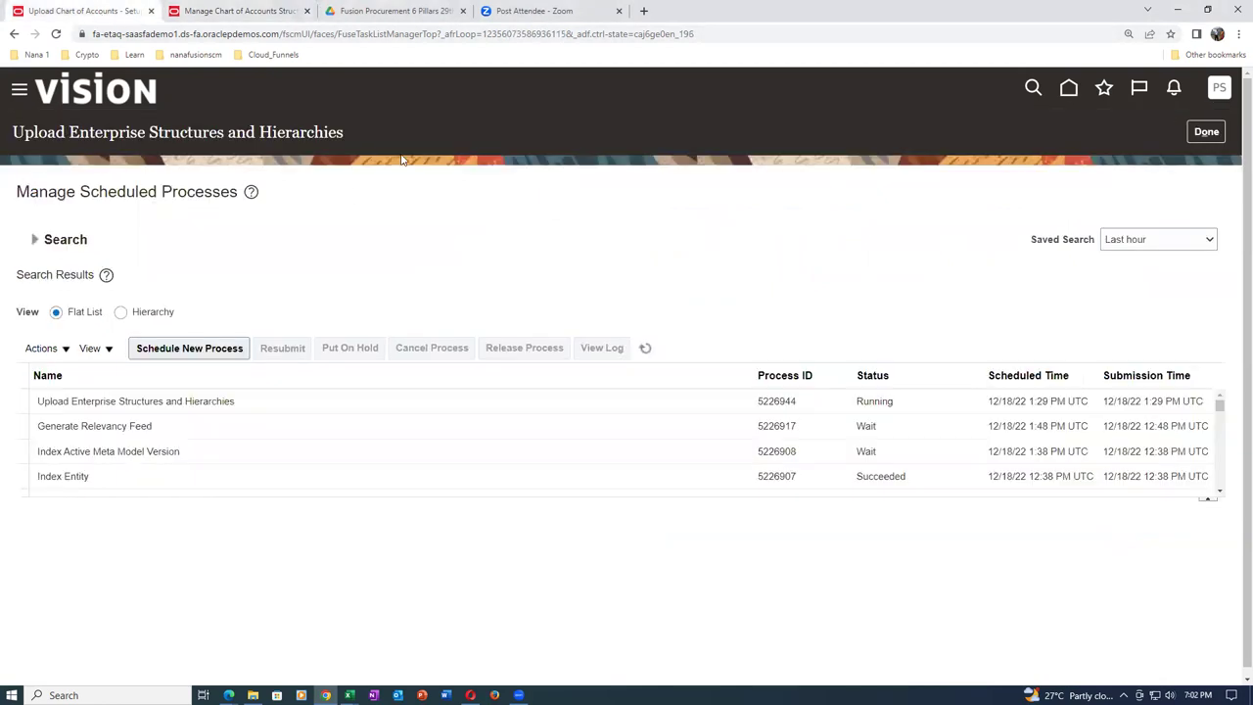
click(645, 350)
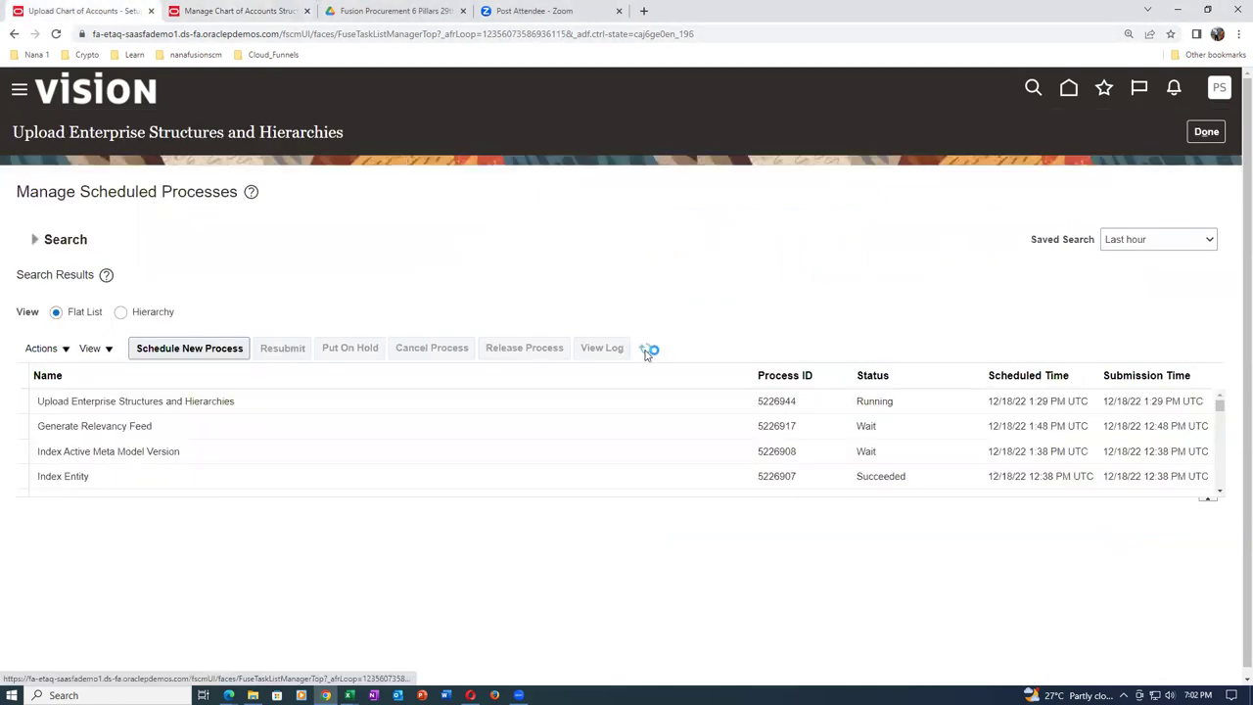
click(646, 353)
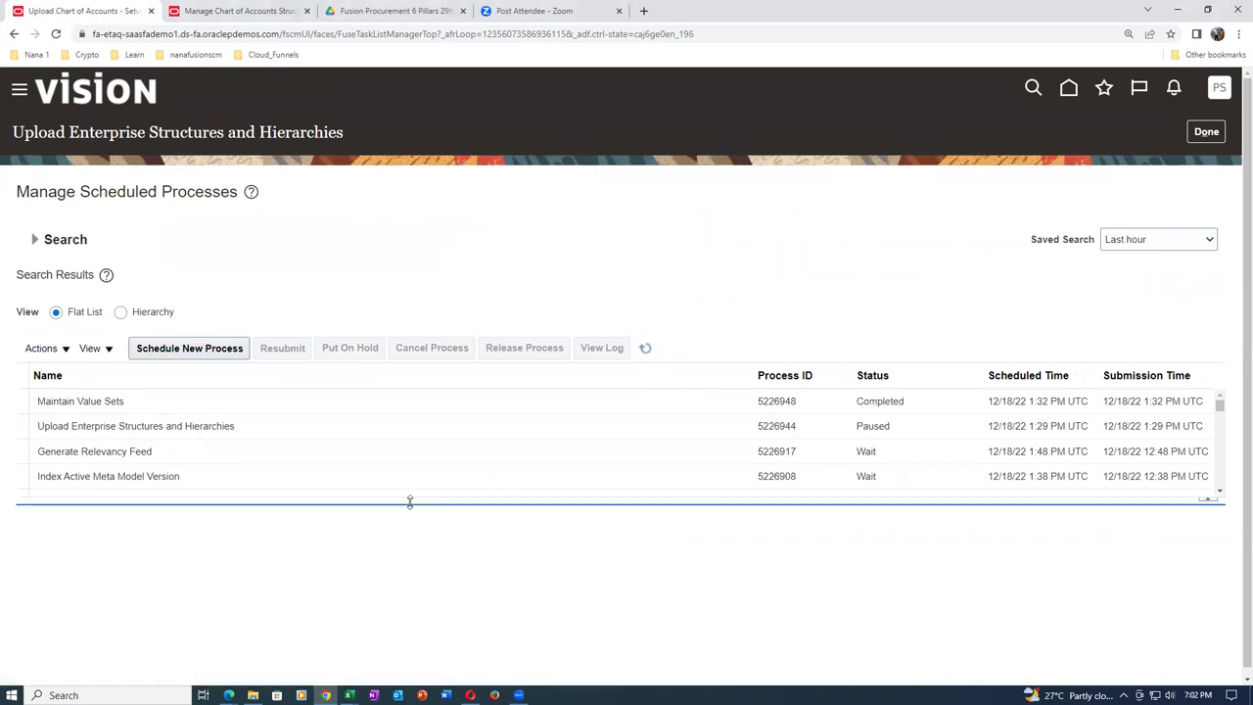
click(34, 239)
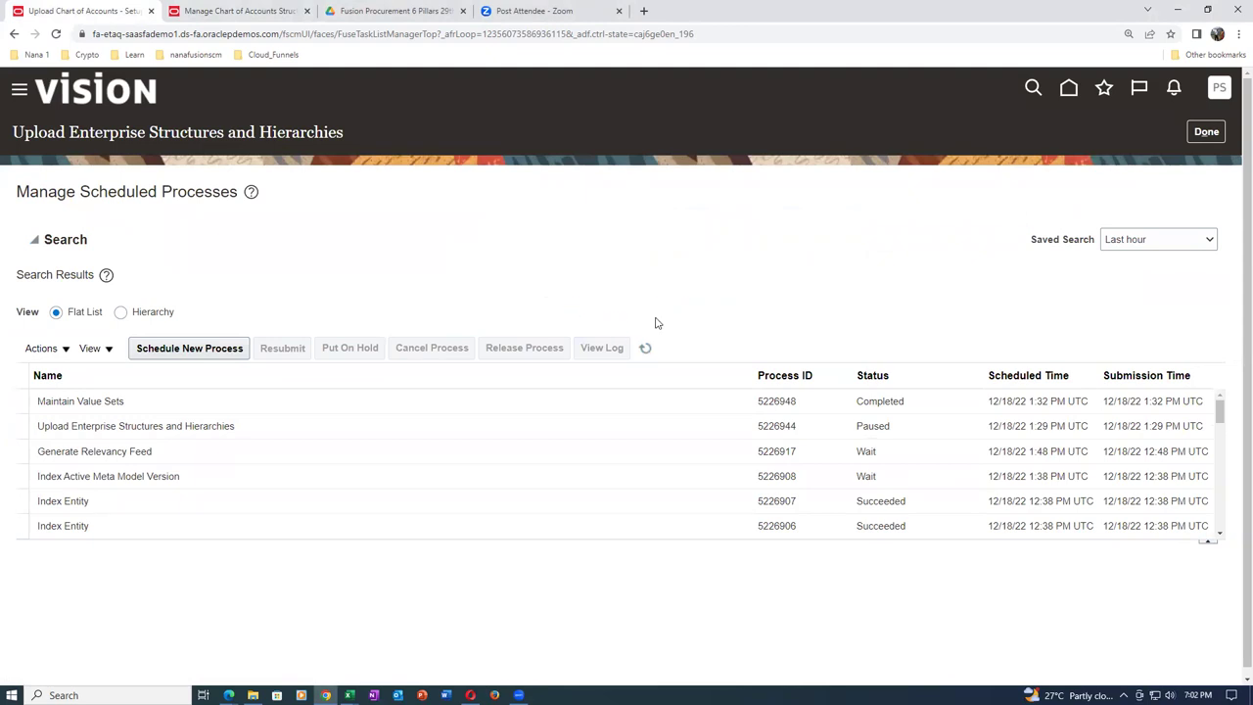
click(714, 331)
text(prc10)
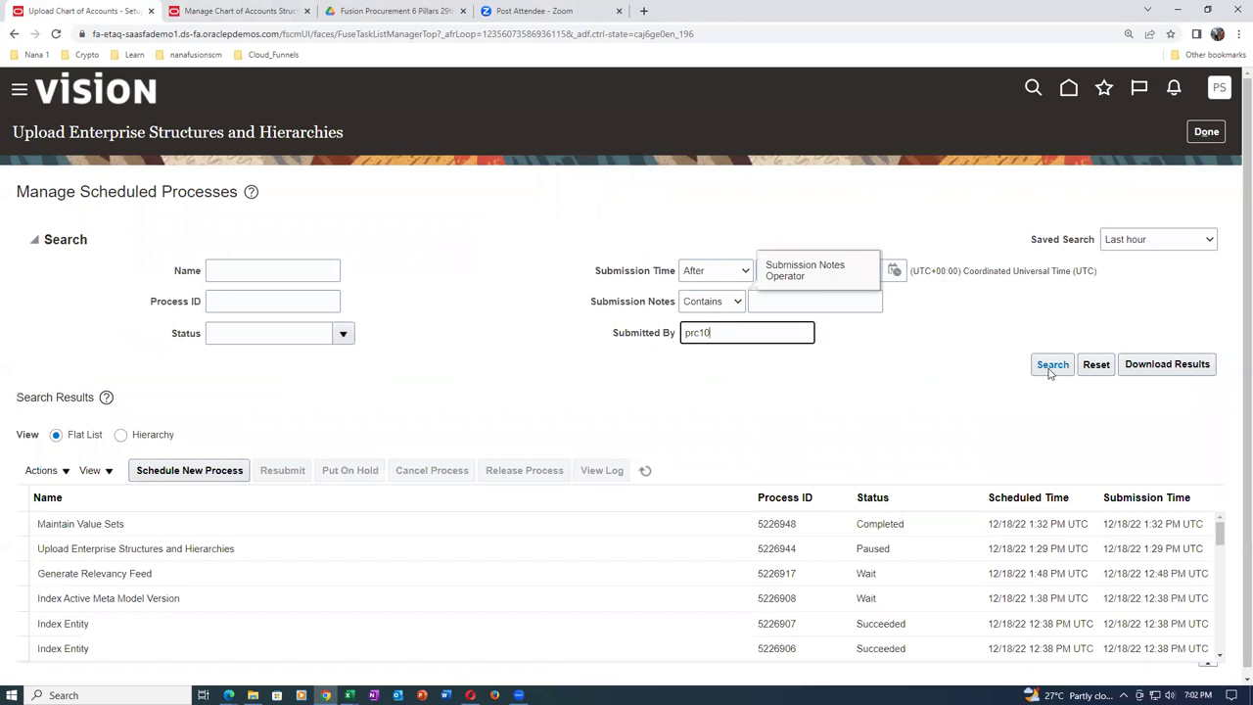
click(1051, 367)
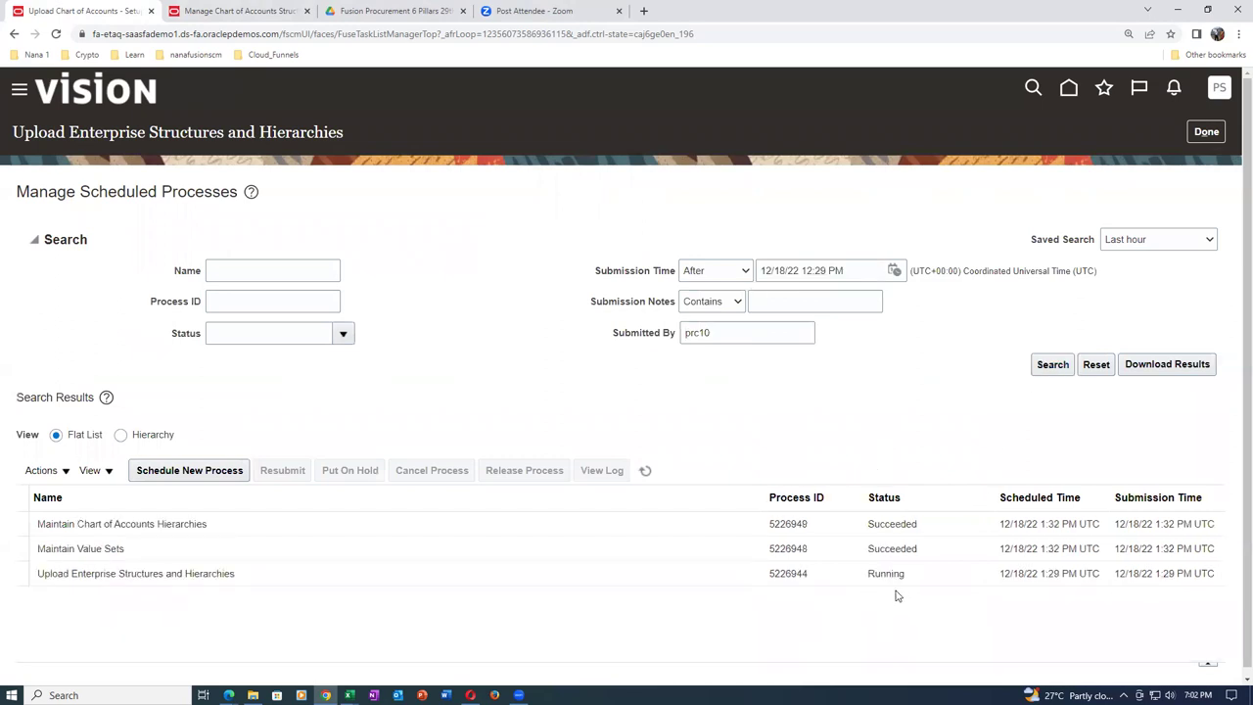
click(645, 471)
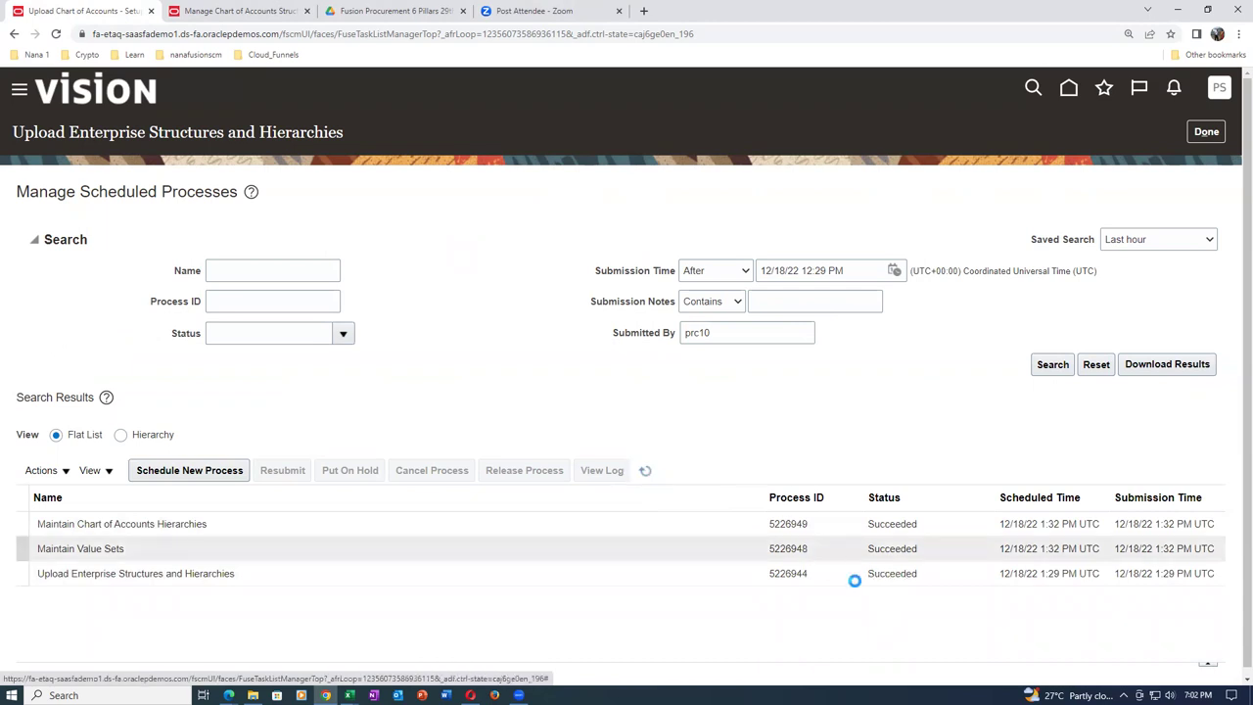
Rerun the Chart of Accounts Structures search to confirm the Accounting Flexfield is deployed.
click(206, 8)
click(1153, 287)
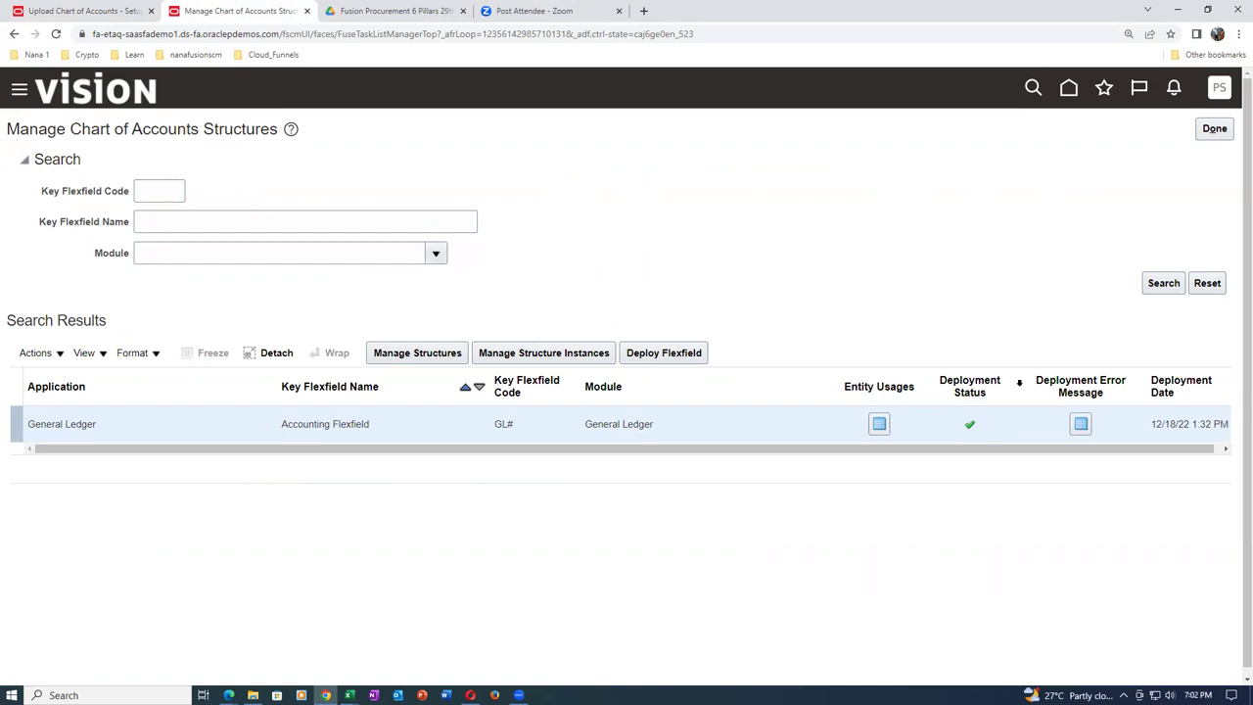
click(1212, 129)
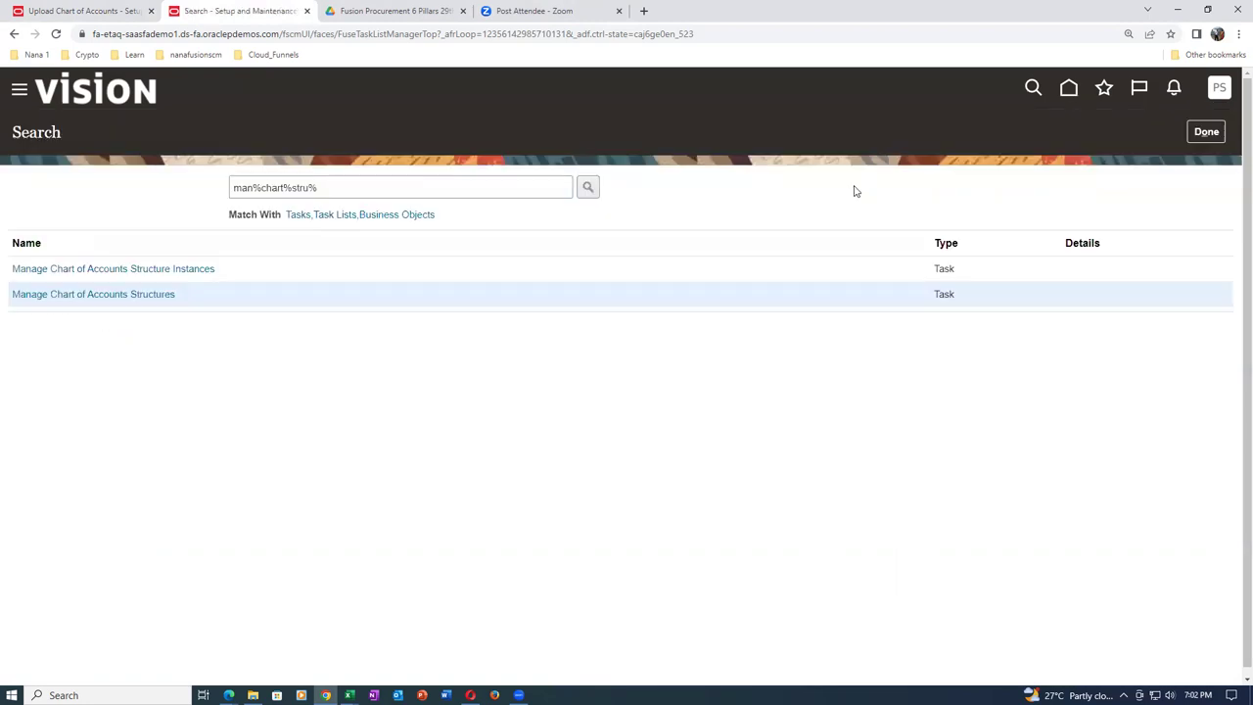
Search tasks for man%chart%value%set% and open Manage Chart of Accounts Value Sets.
triple_click(369, 188)
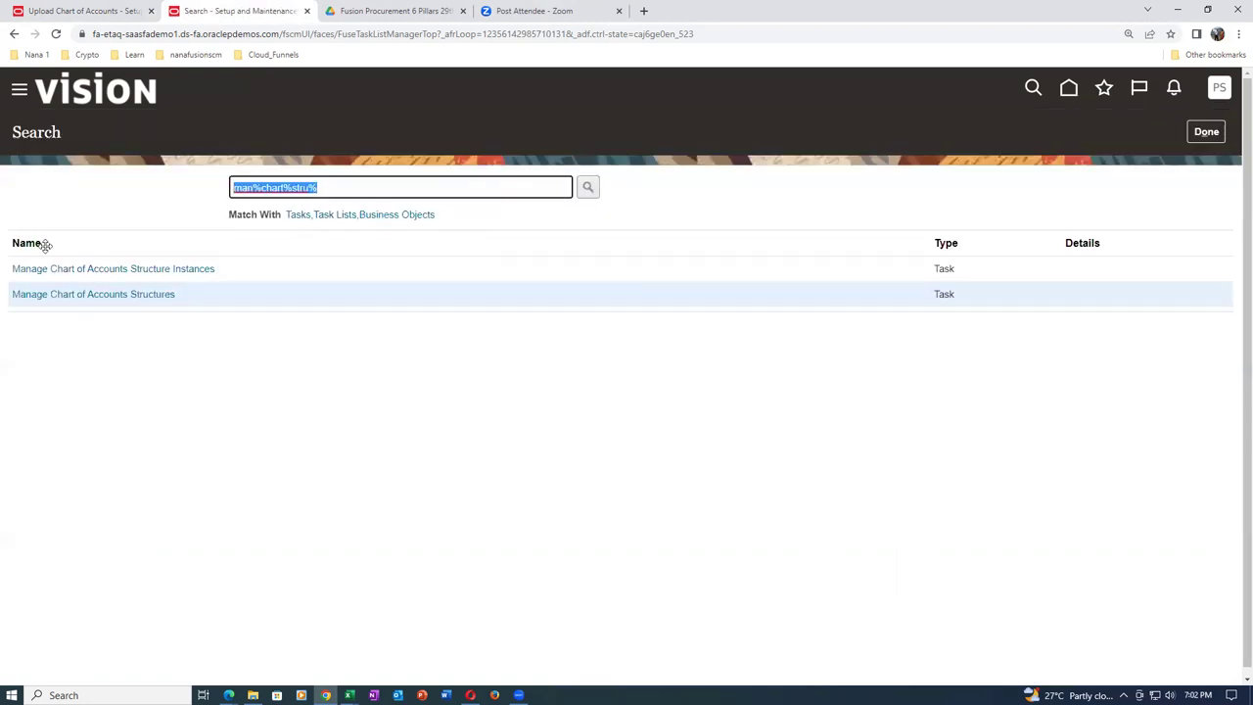
text(man%chart%value)
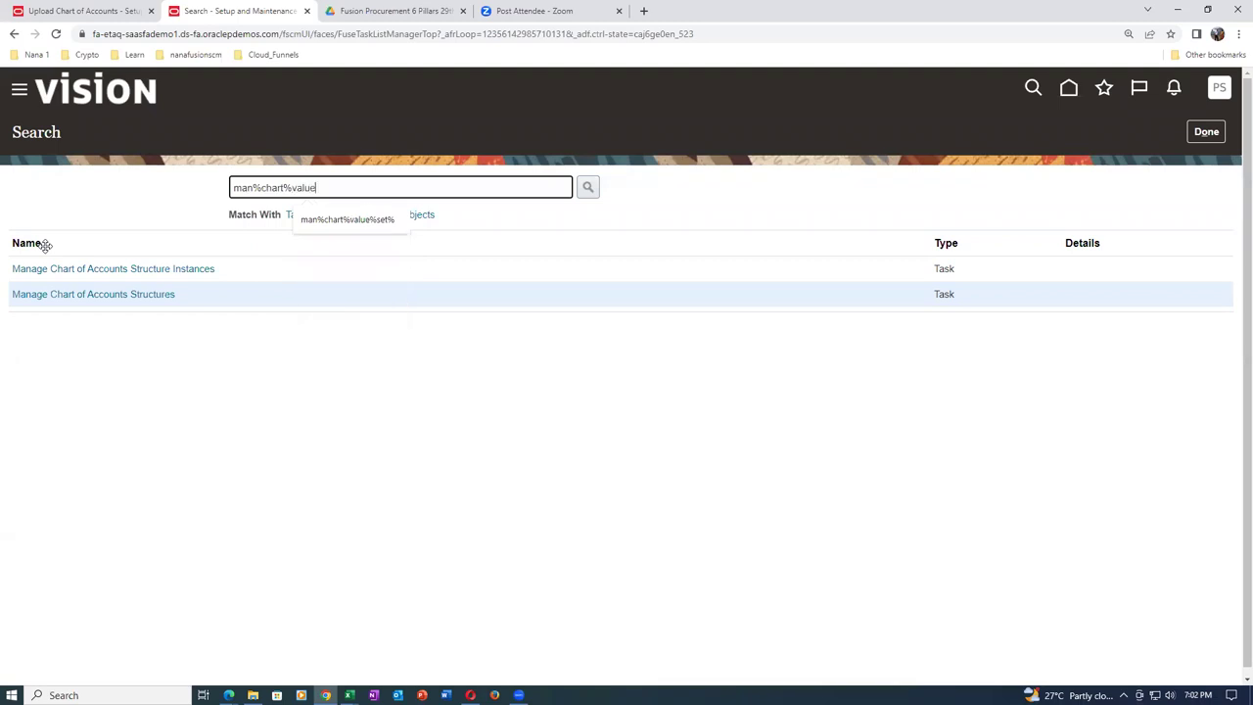
text(%set%)
key(Return)
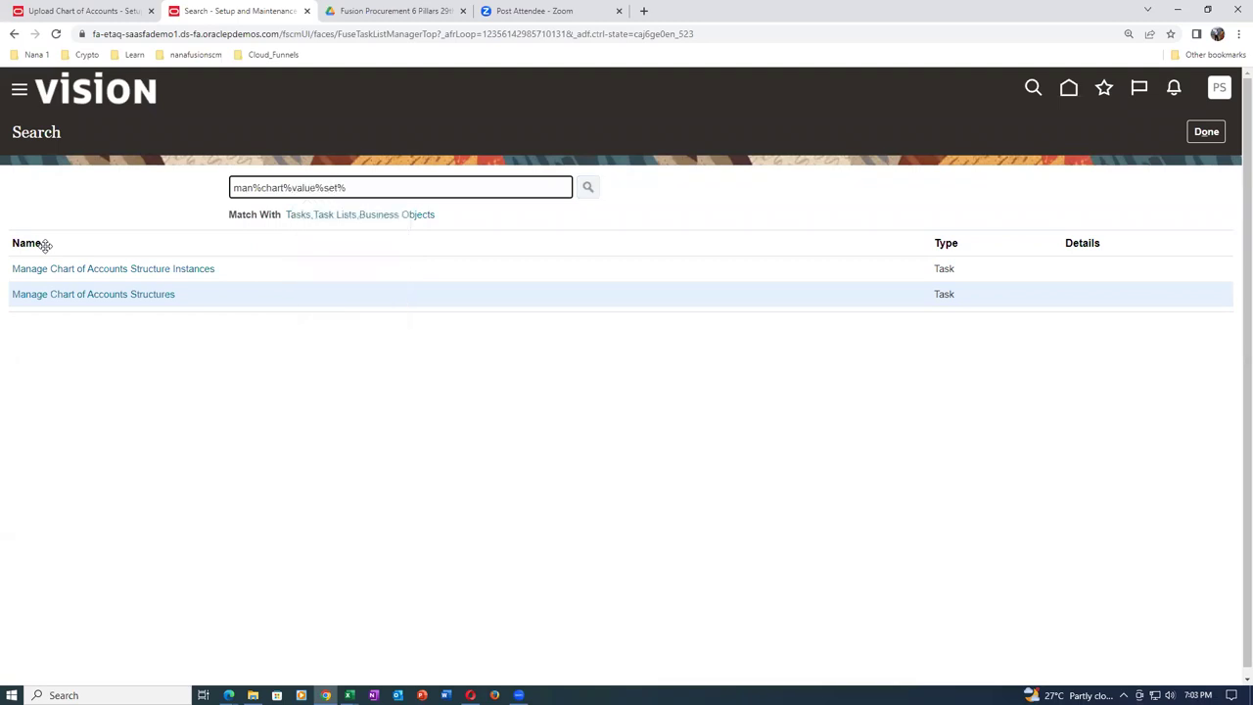
click(80, 294)
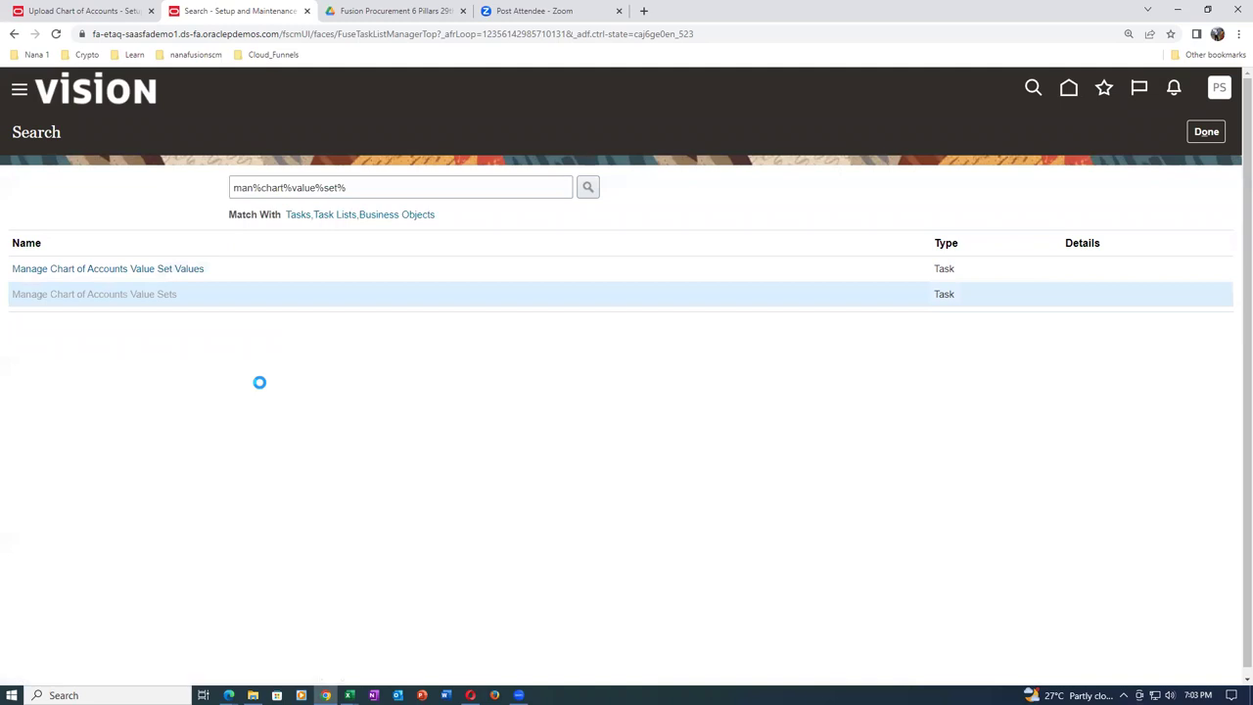
Find the Company t02 US value set and list its values, 00 through 06.
click(146, 207)
text(C)
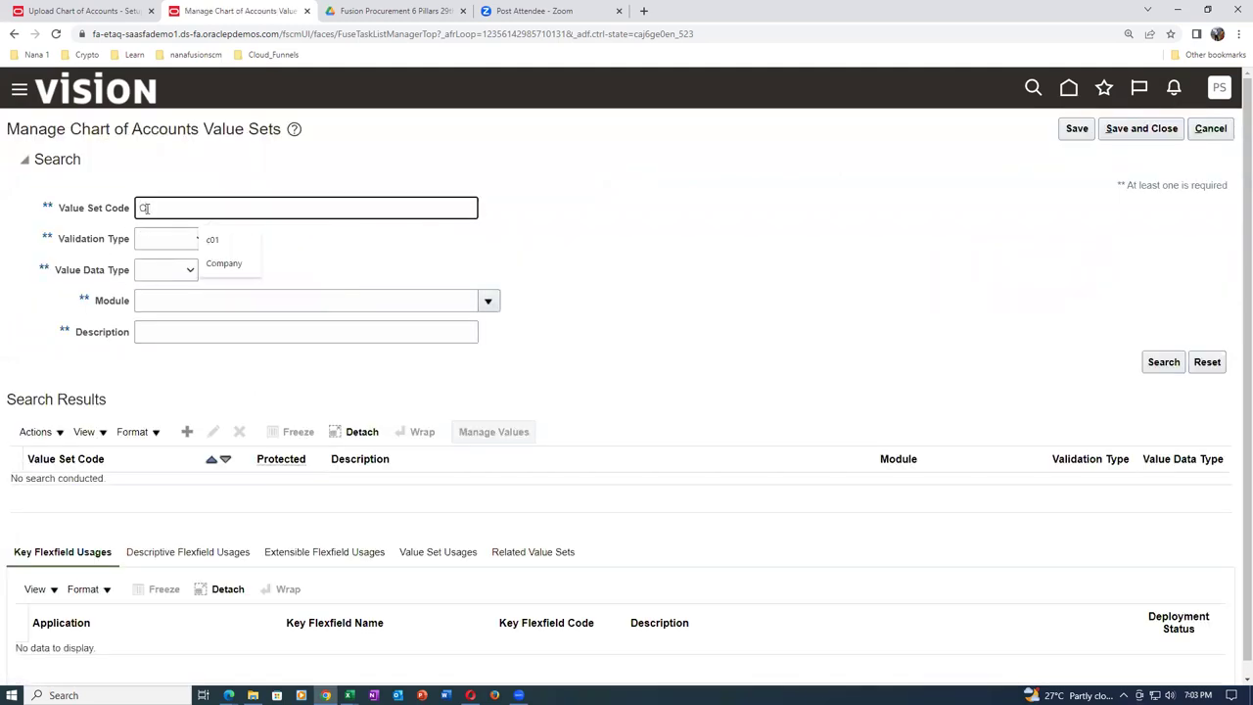
text(ompany t02)
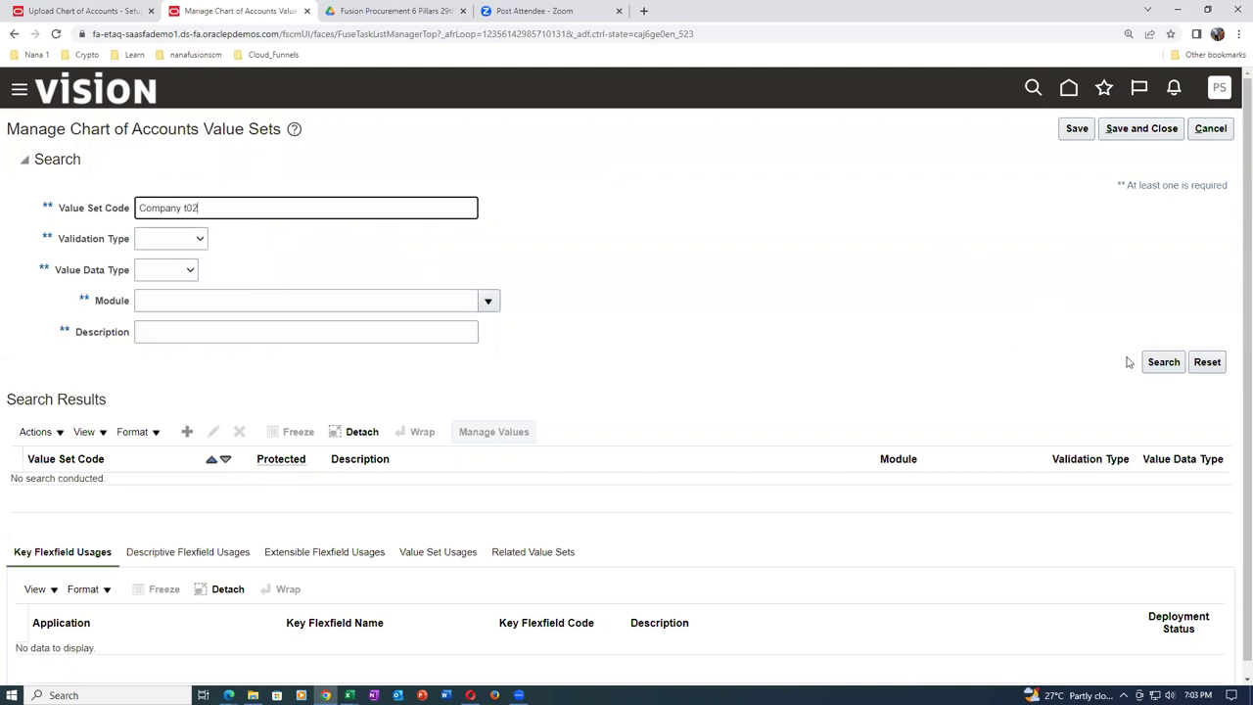
click(1164, 362)
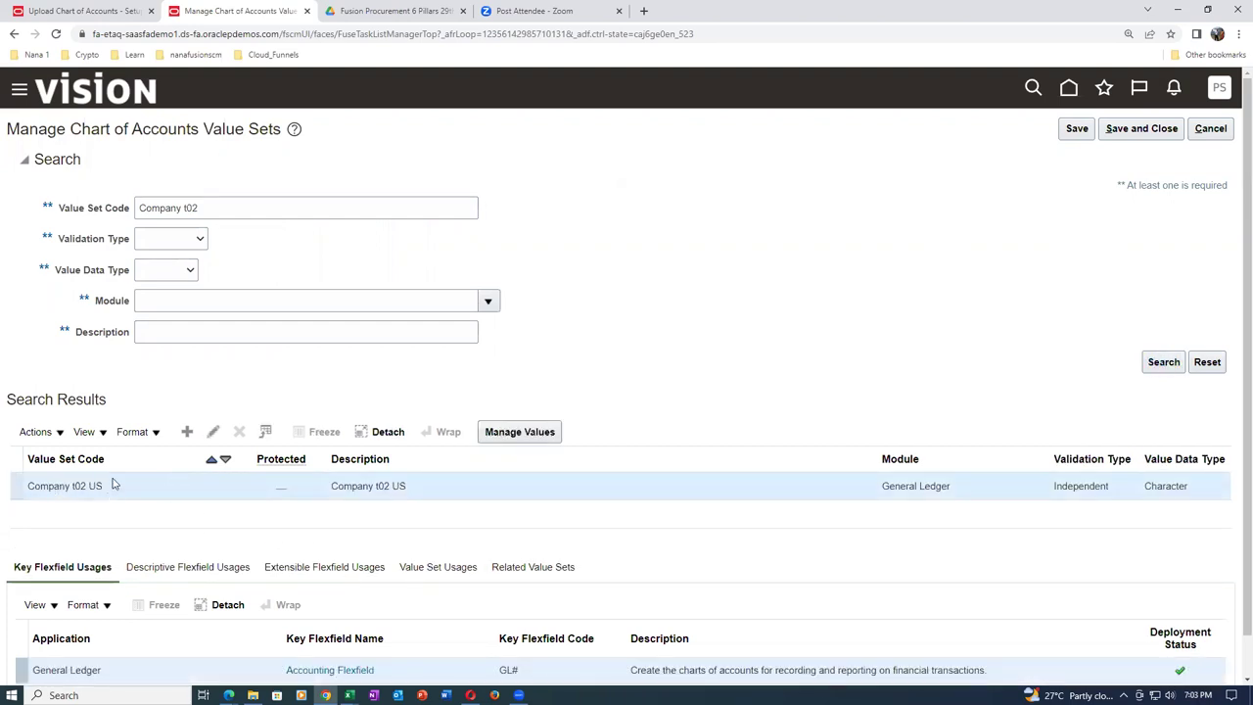
scroll(87, 514, down, 1)
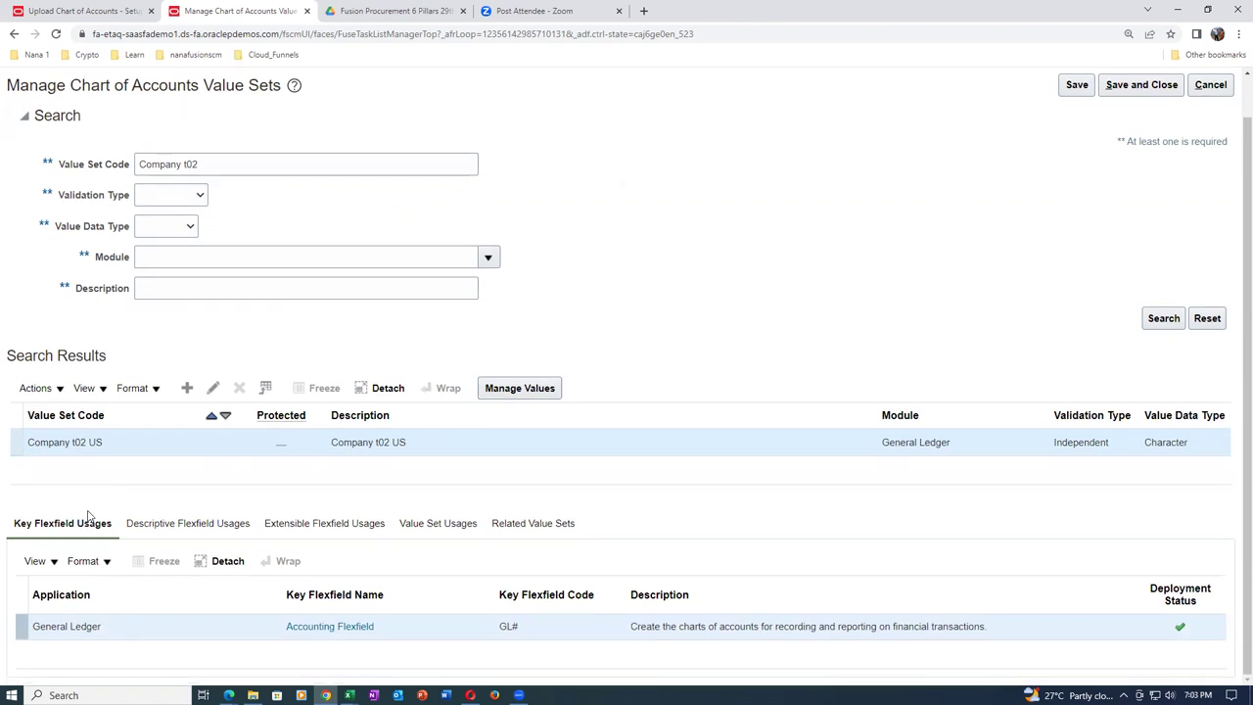
click(523, 392)
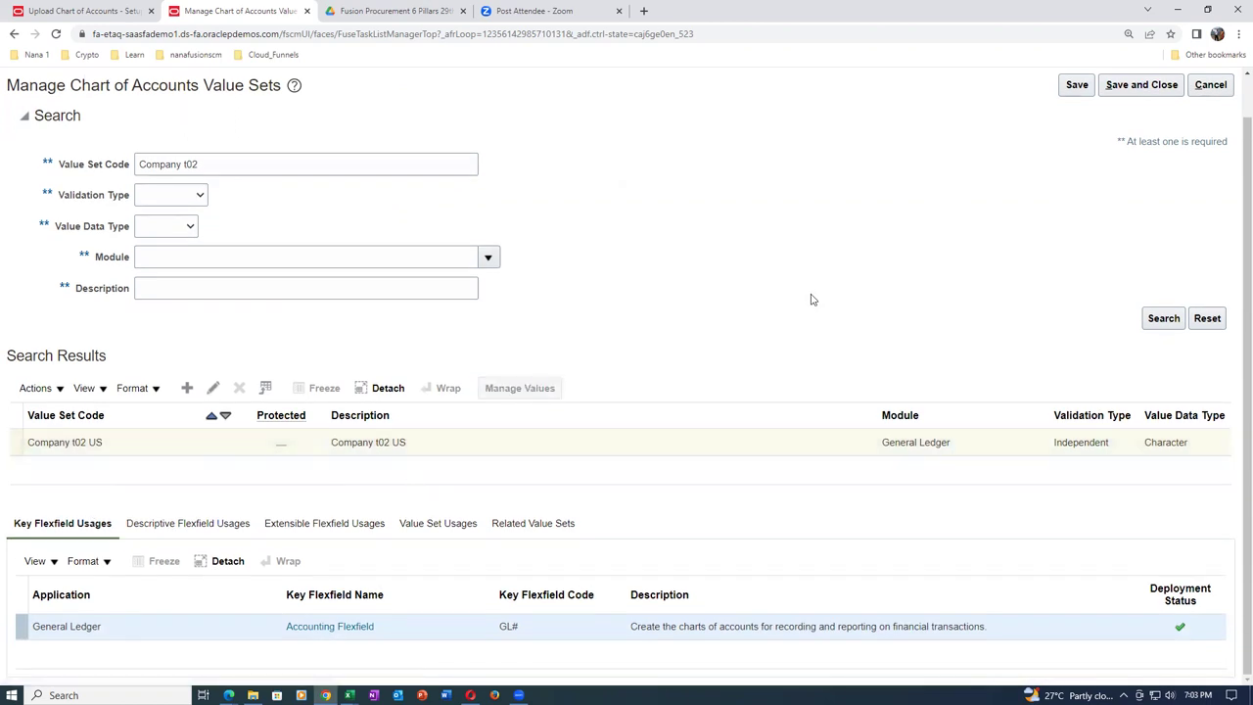
click(1173, 289)
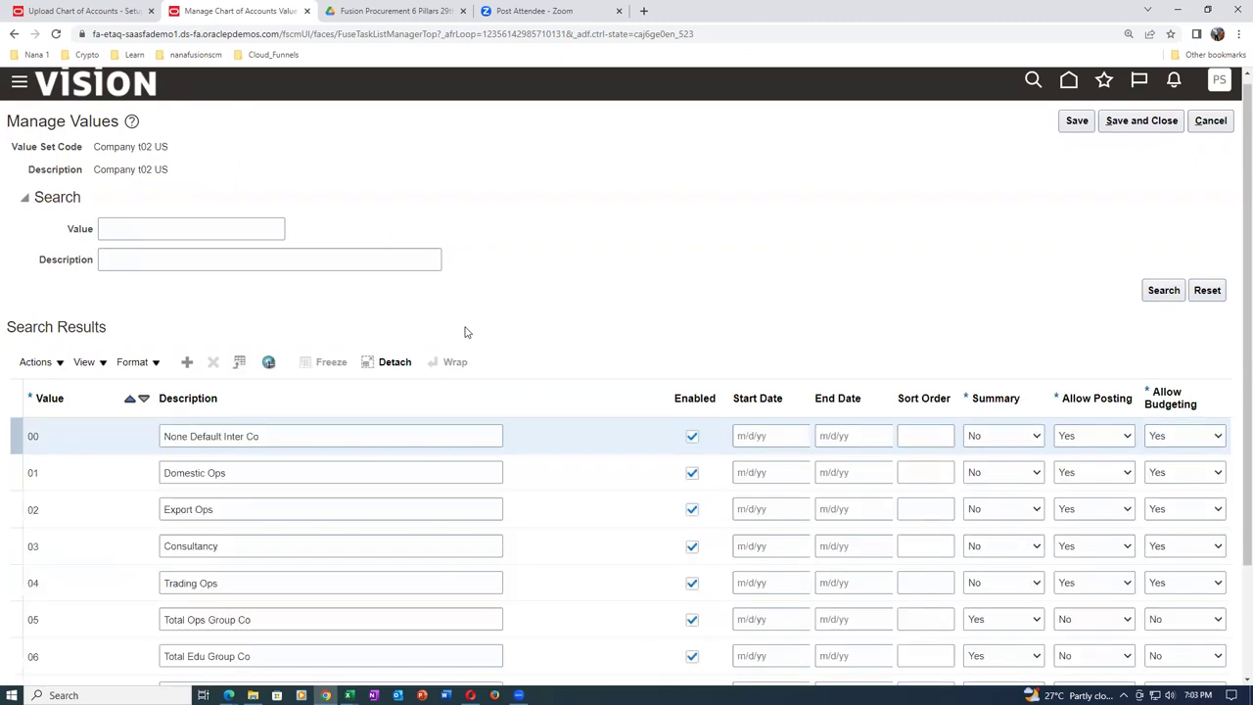
Leave the Company values and search for the Account t02 value set.
scroll(465, 332, down, 3)
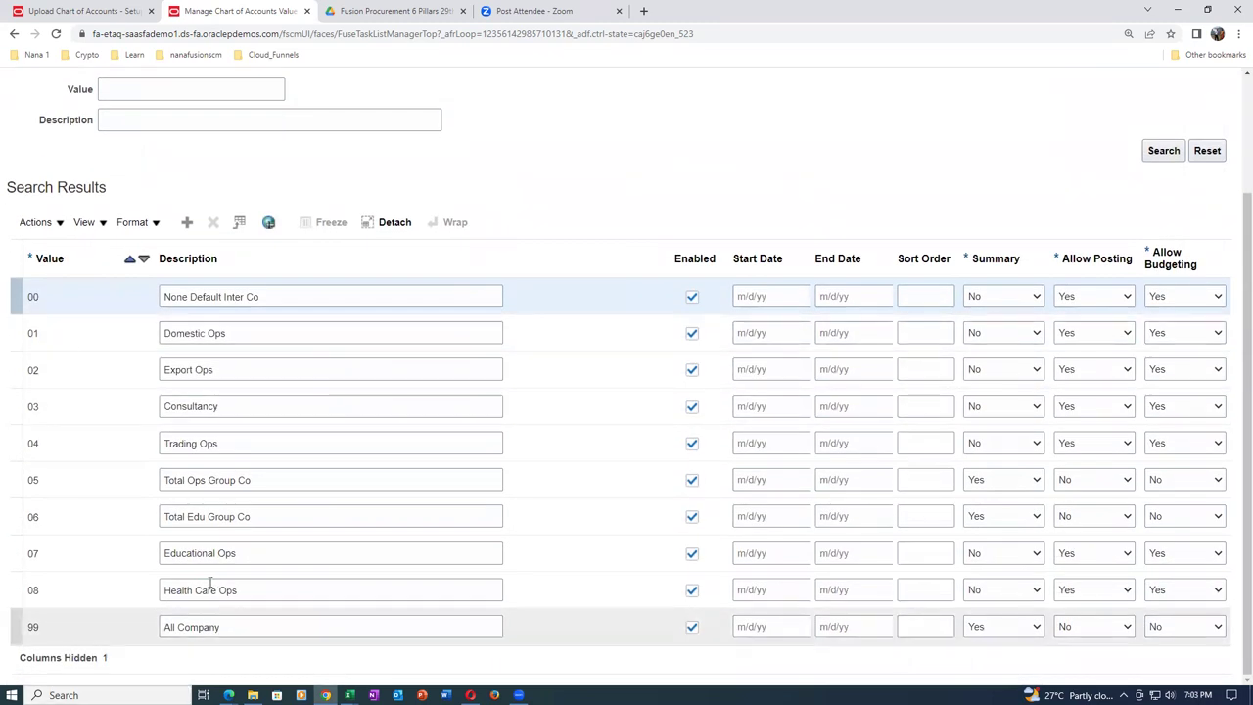
scroll(1132, 193, up, 3)
click(1211, 130)
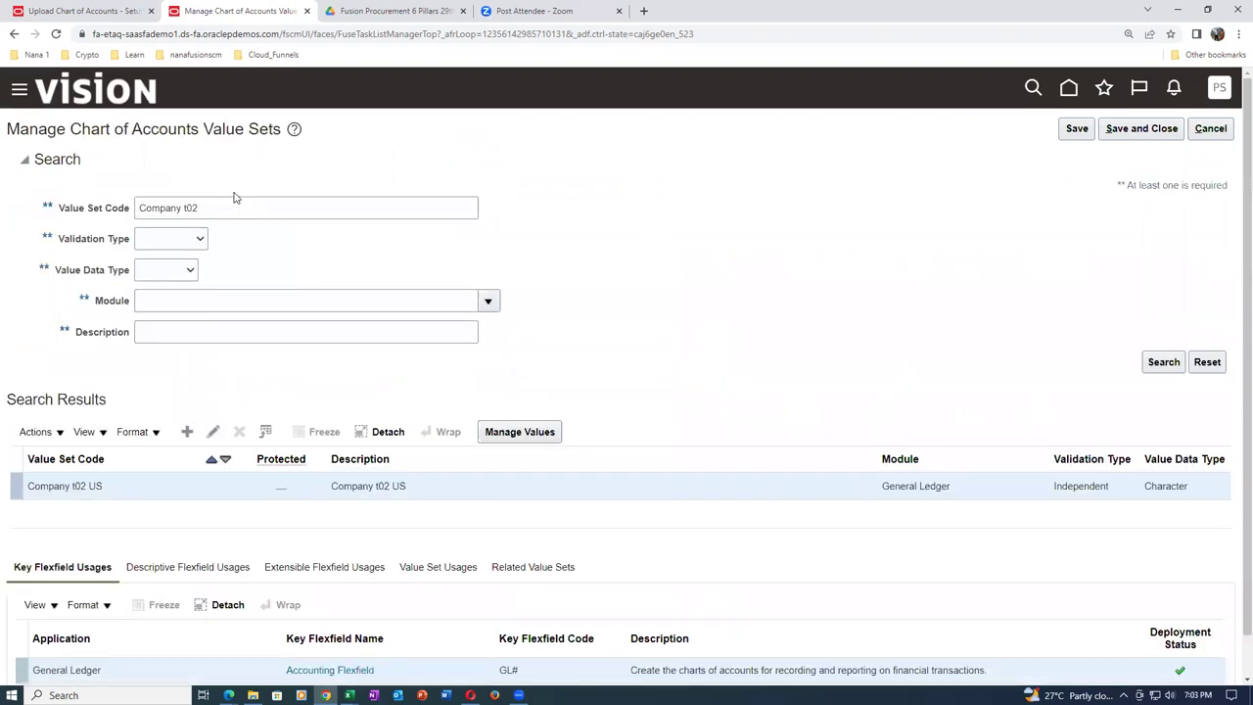
text(Account)
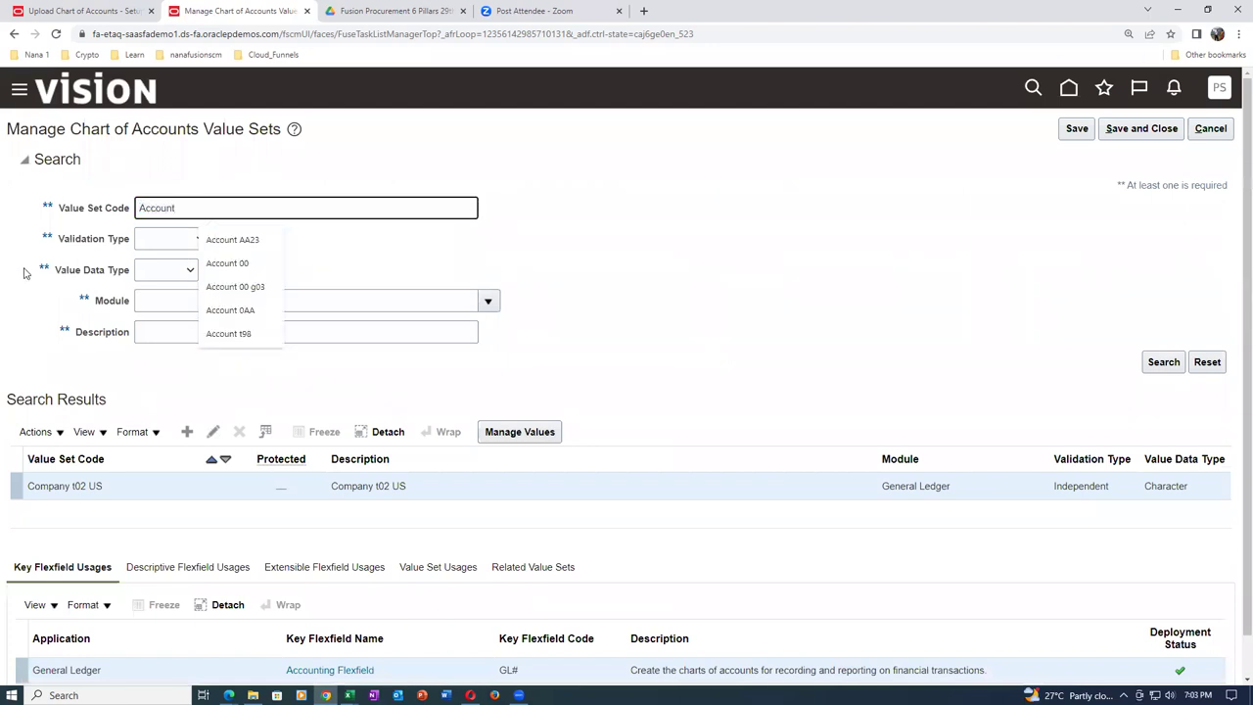
text( t)
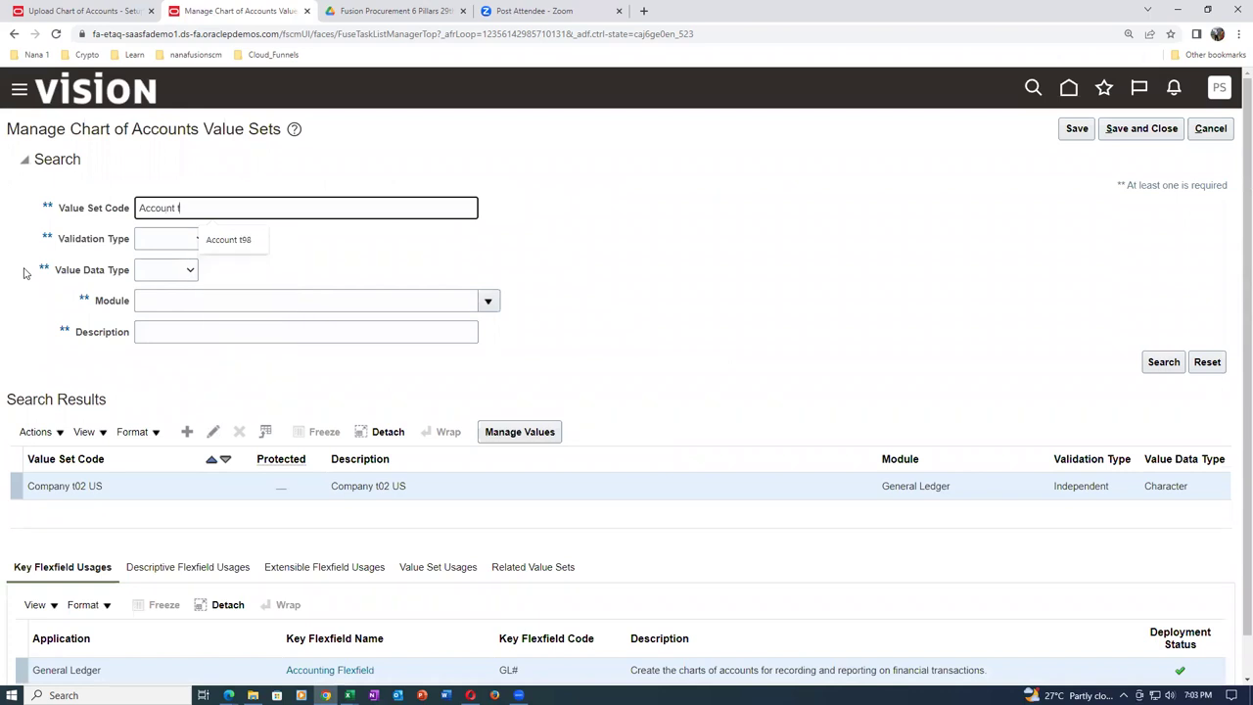
text(02)
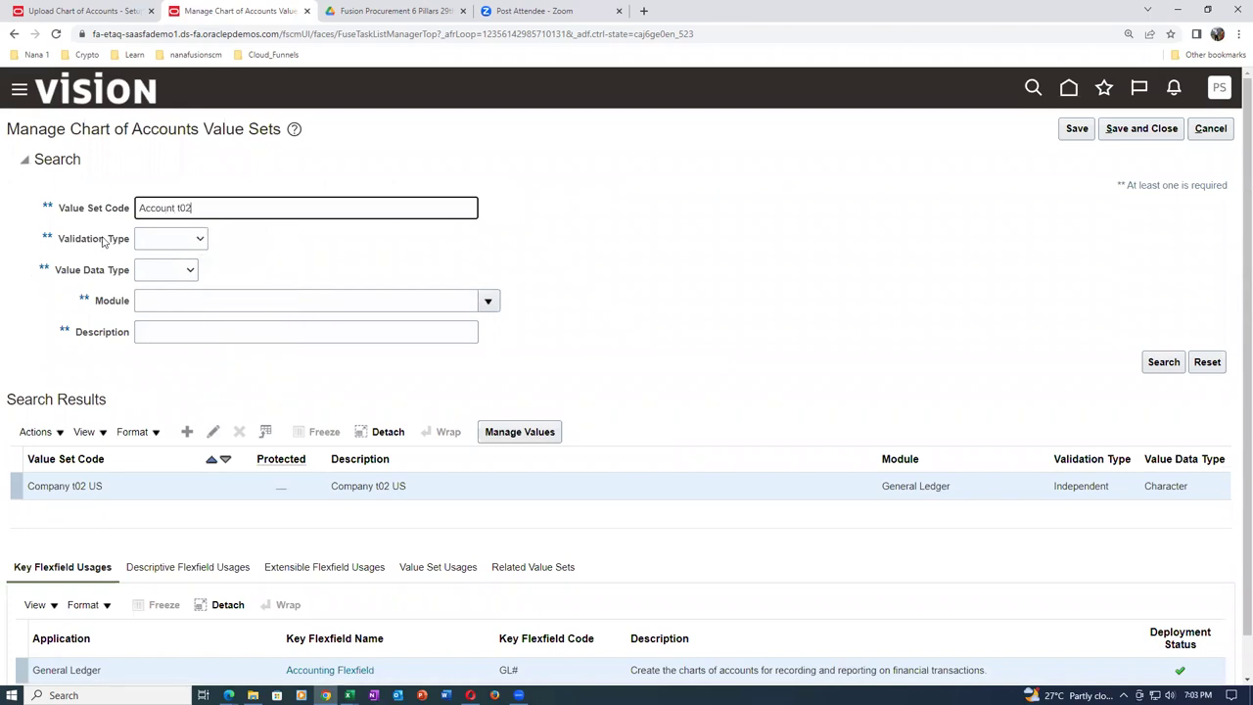
click(1165, 362)
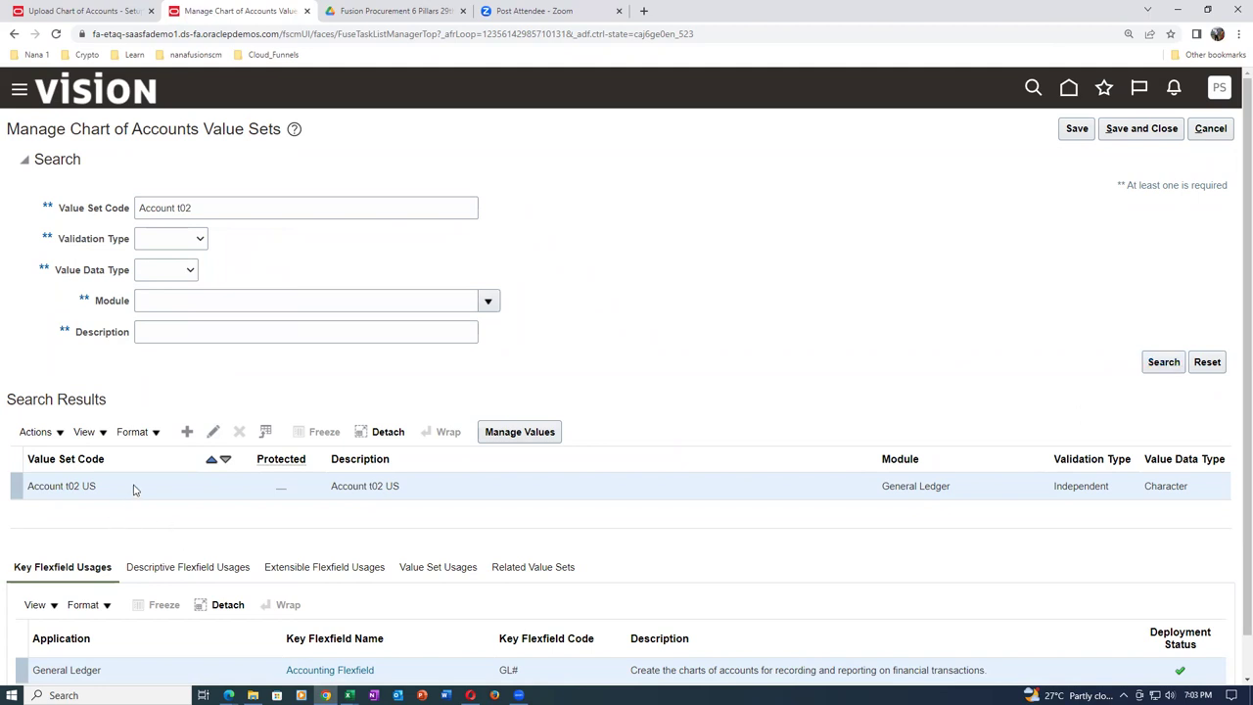
Review the Account t02 US values from 1110 Cash onward, then close without saving.
click(546, 434)
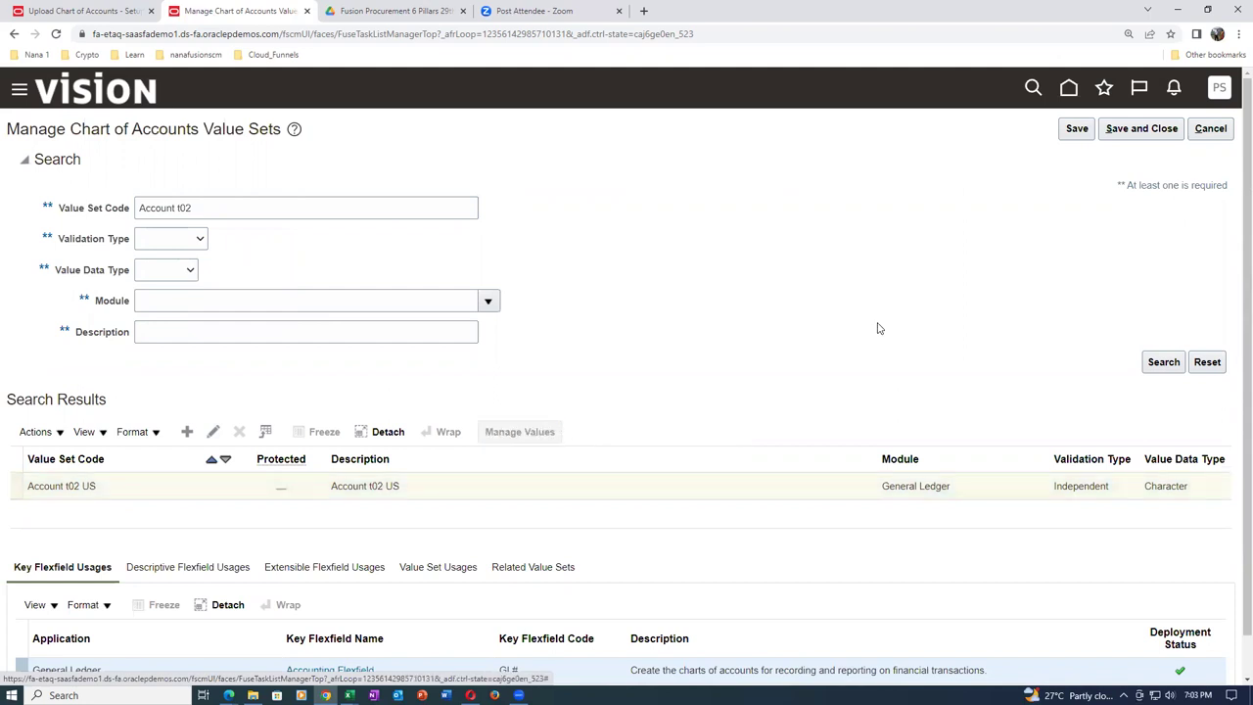
click(1163, 297)
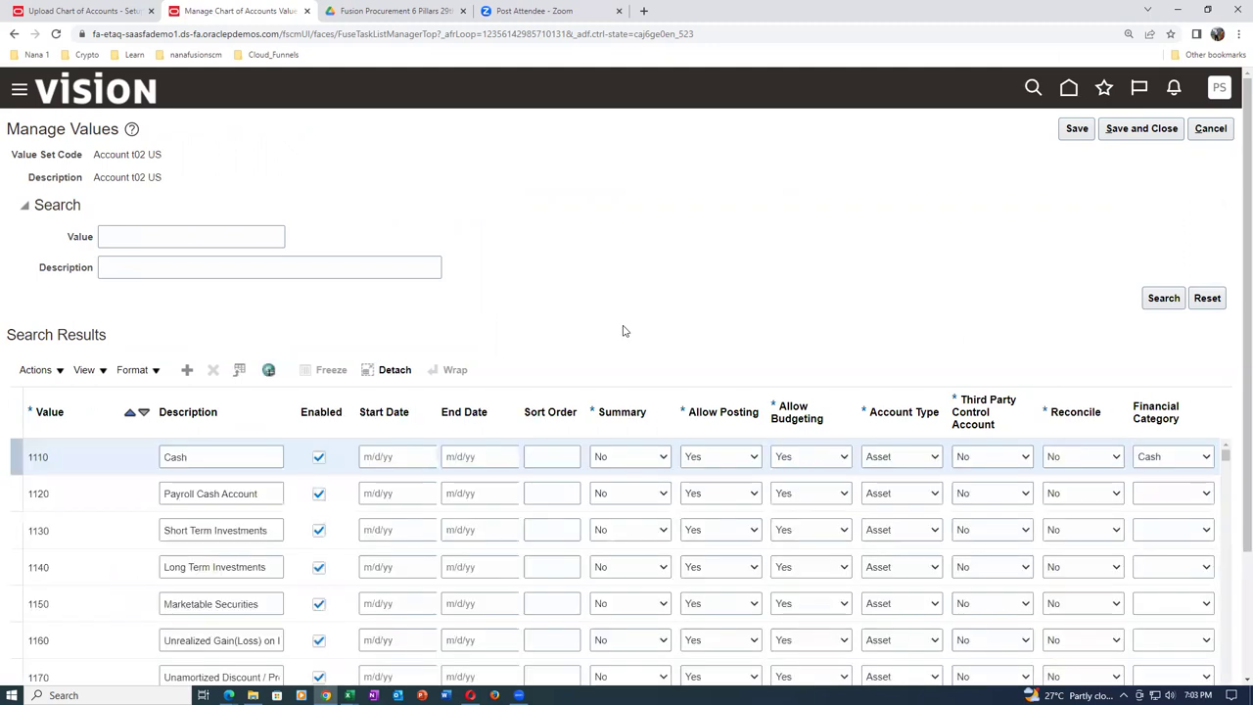
scroll(624, 331, down, 10)
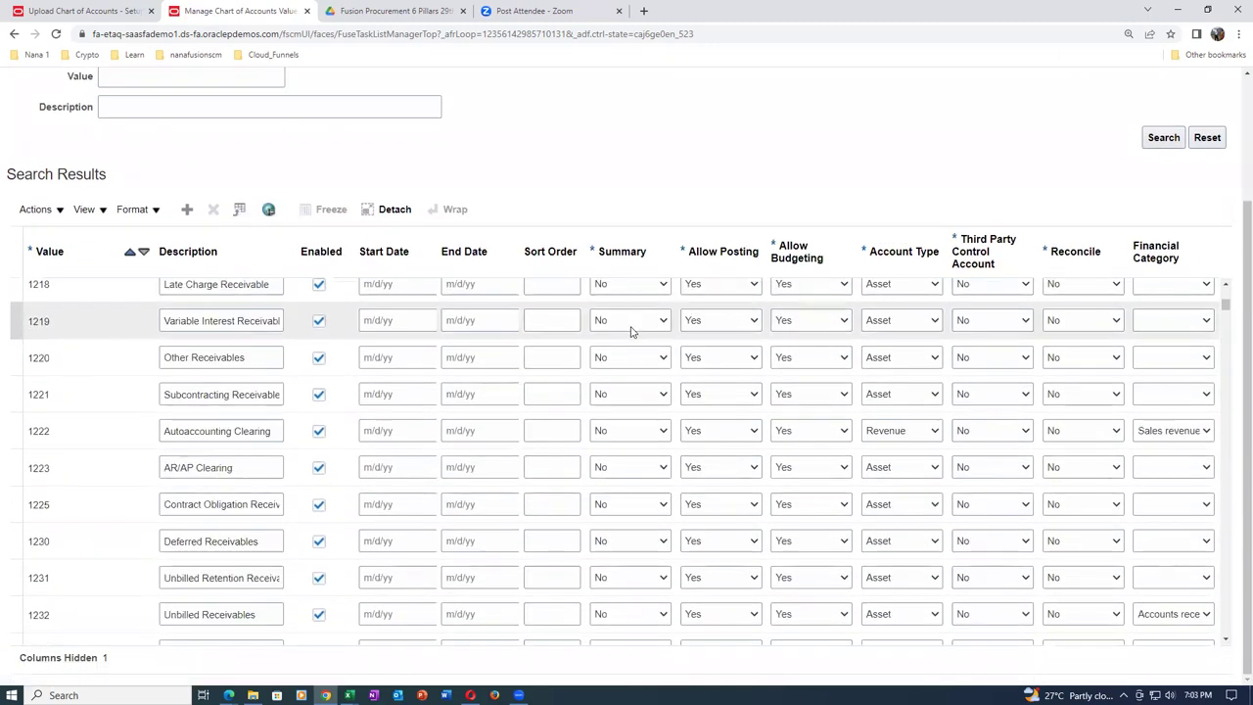
scroll(632, 331, down, 3)
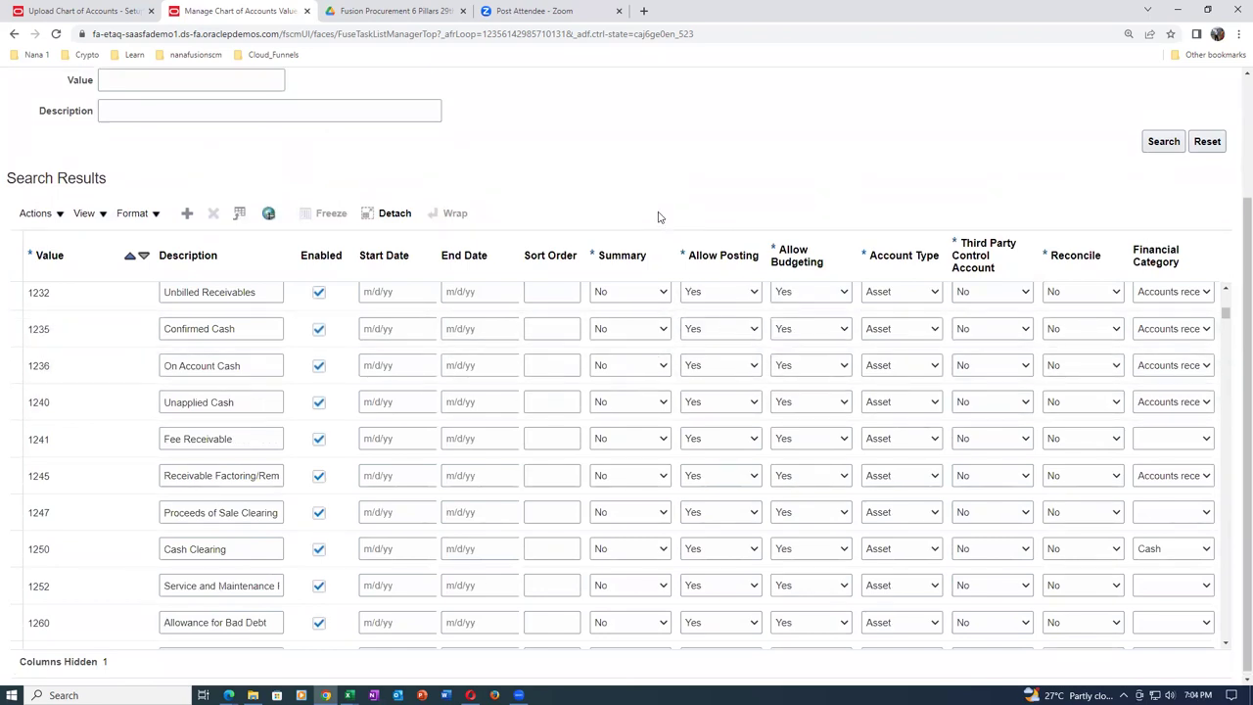
scroll(660, 215, up, 3)
click(1209, 128)
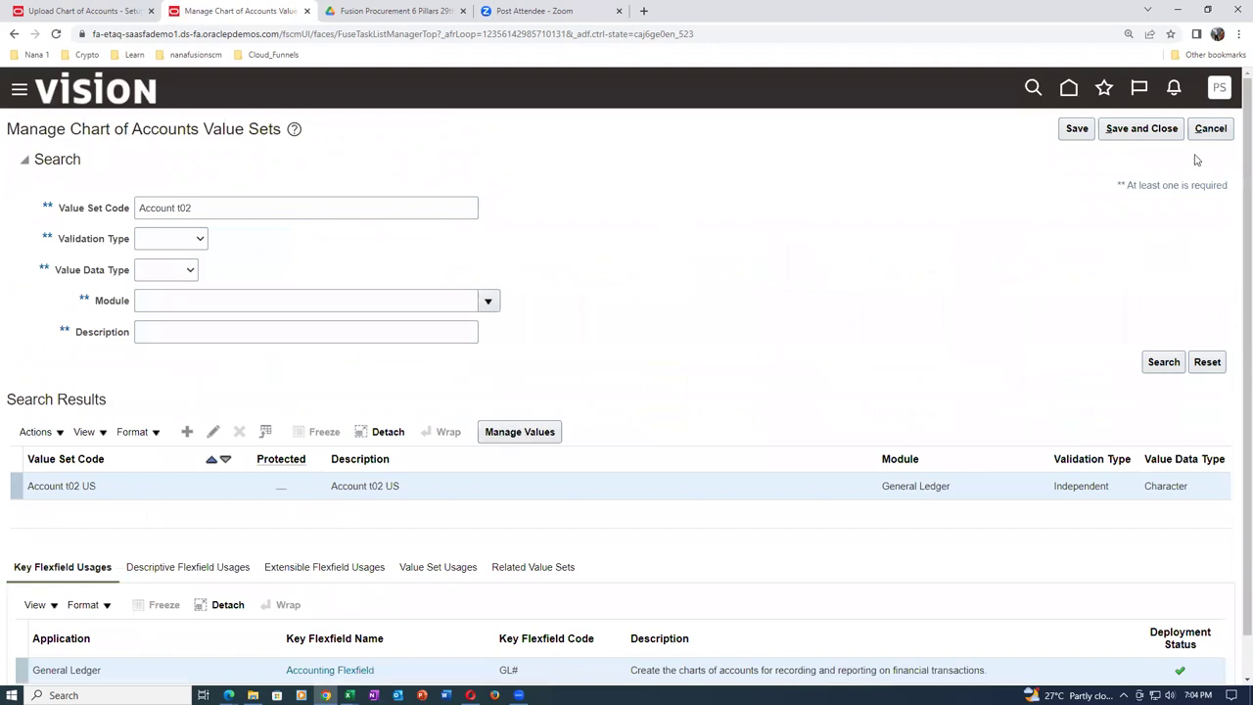
click(1206, 132)
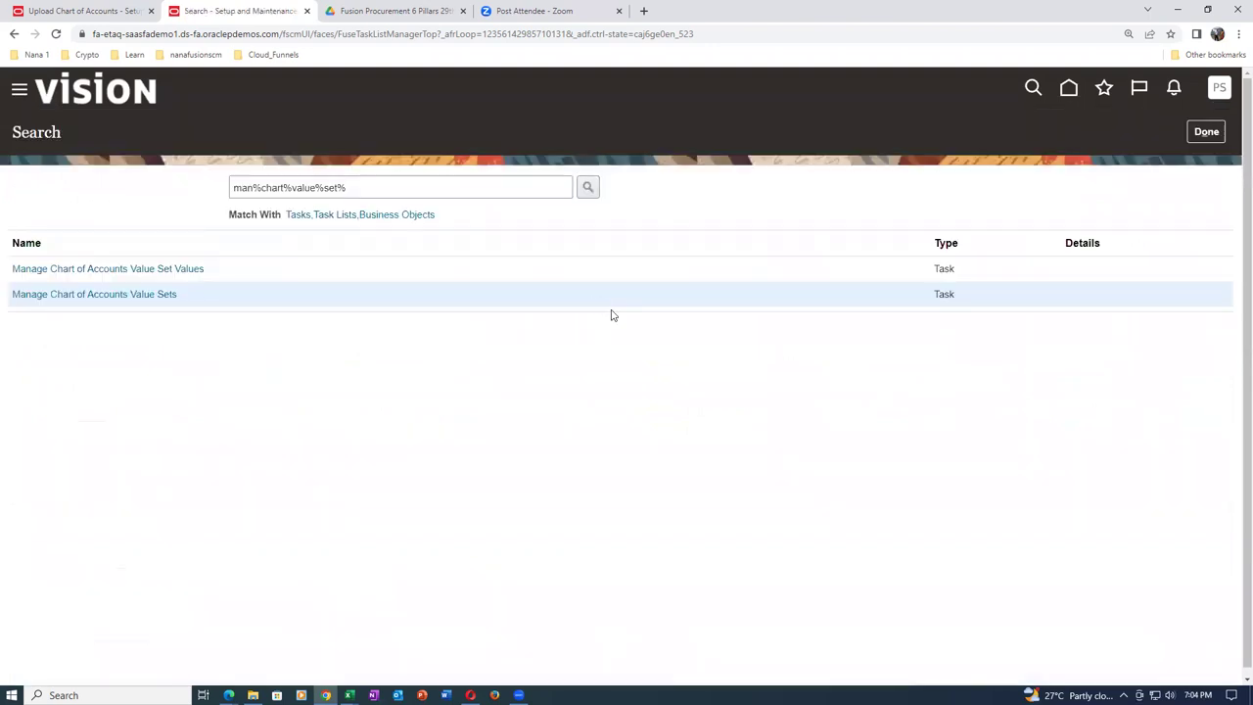
Open a fresh Setup and Maintenance task search, then switch to Excel's Fusion OM Worksheet.
click(1218, 130)
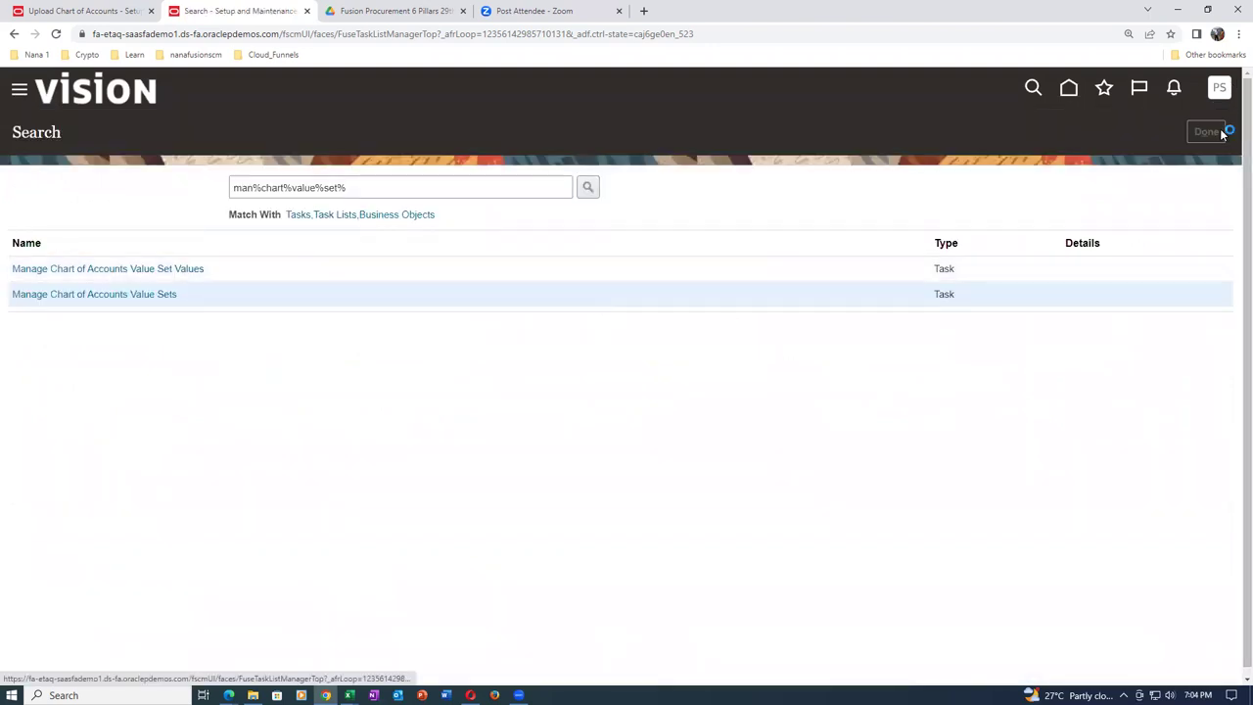
click(1219, 90)
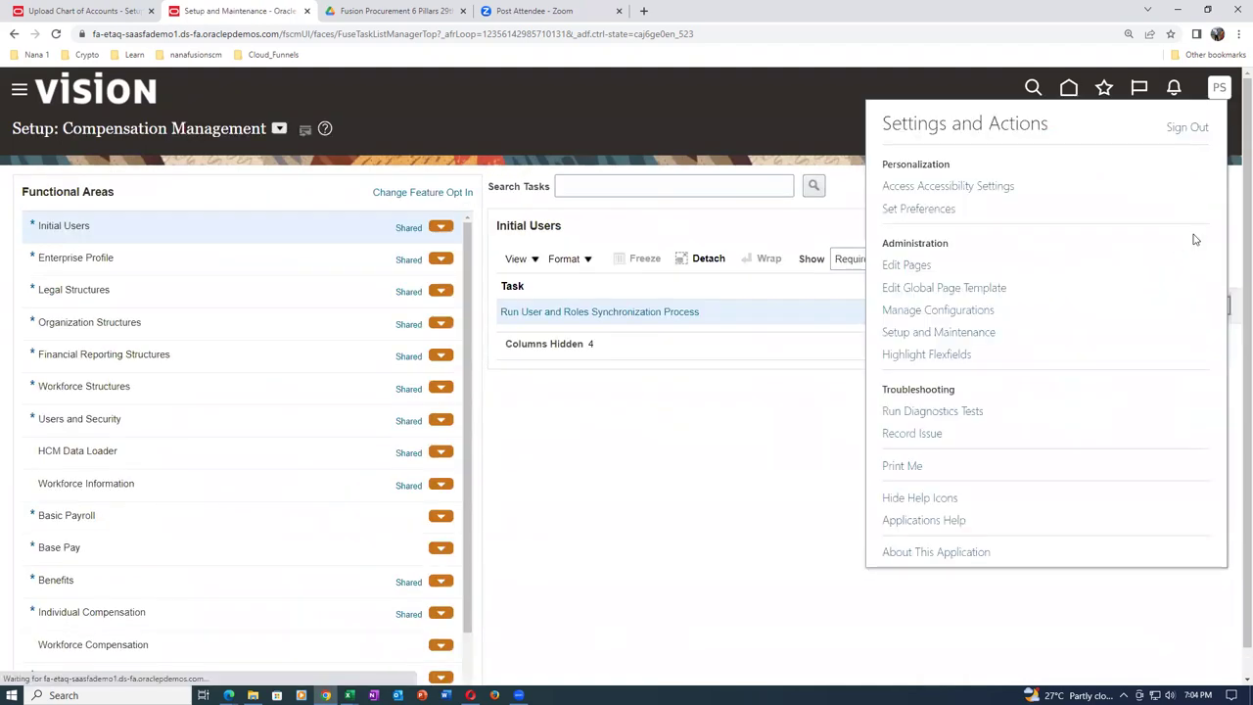
click(969, 334)
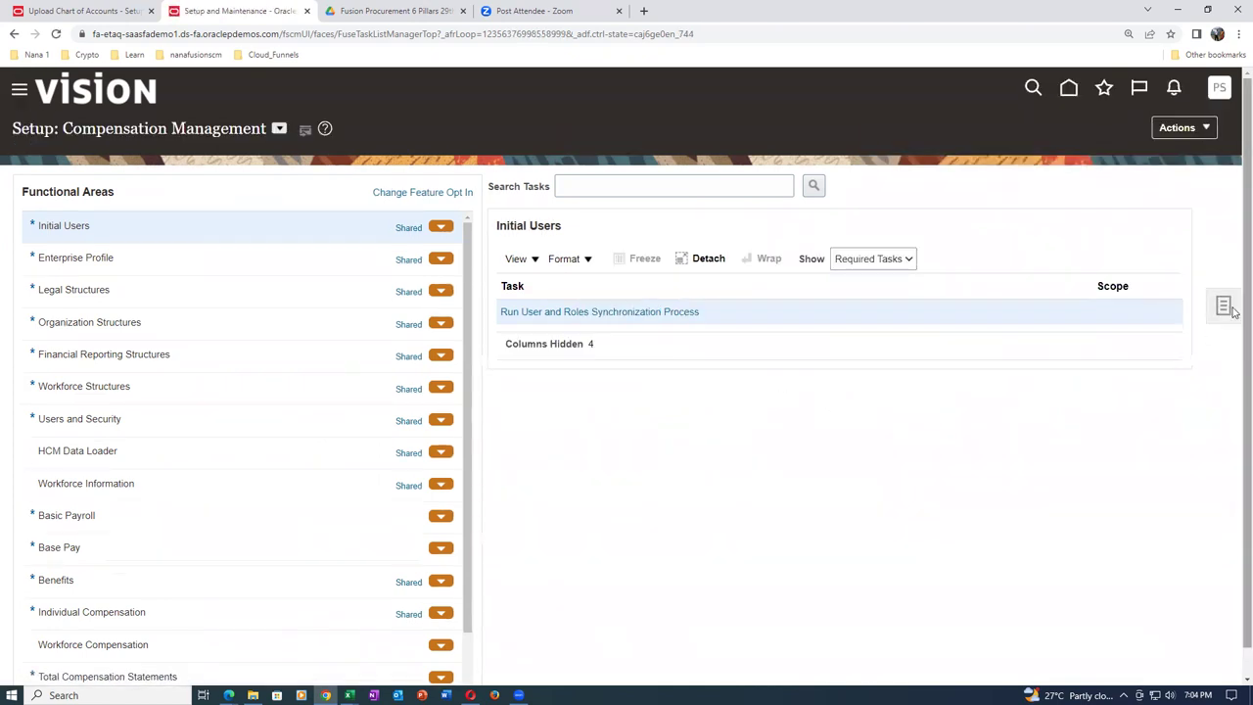
click(1228, 306)
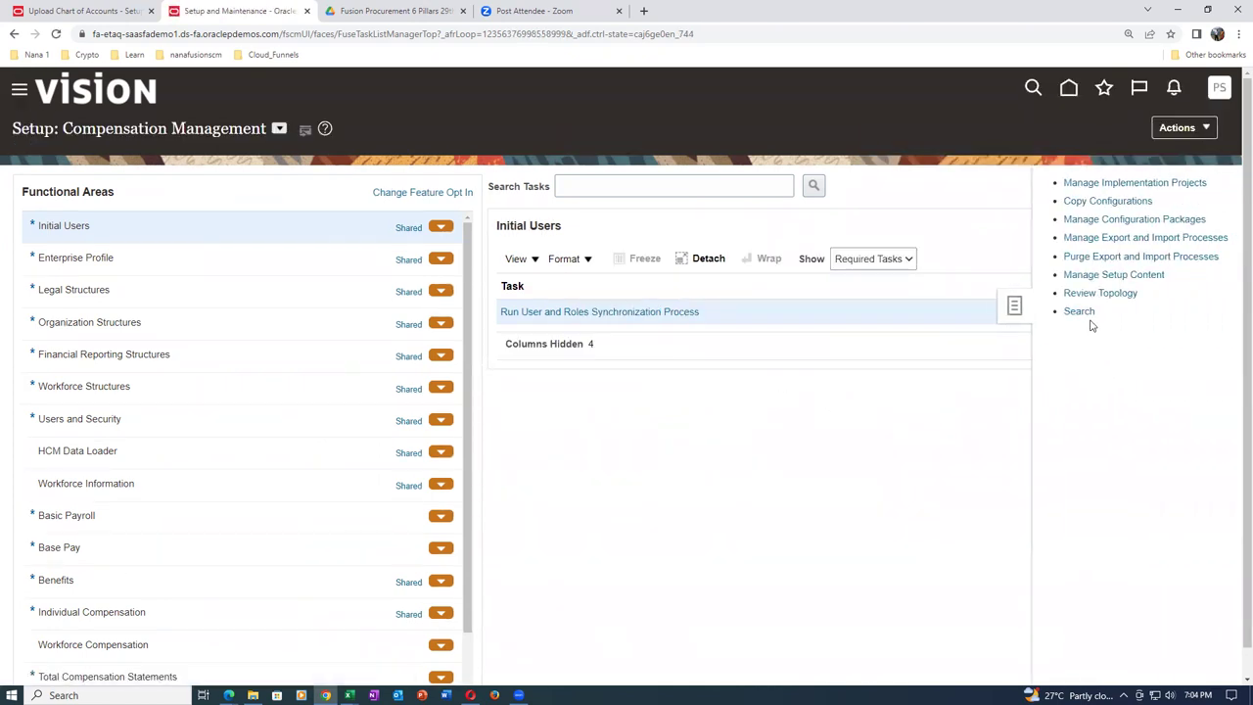
click(1080, 312)
click(437, 190)
click(435, 191)
key(alt+Tab)
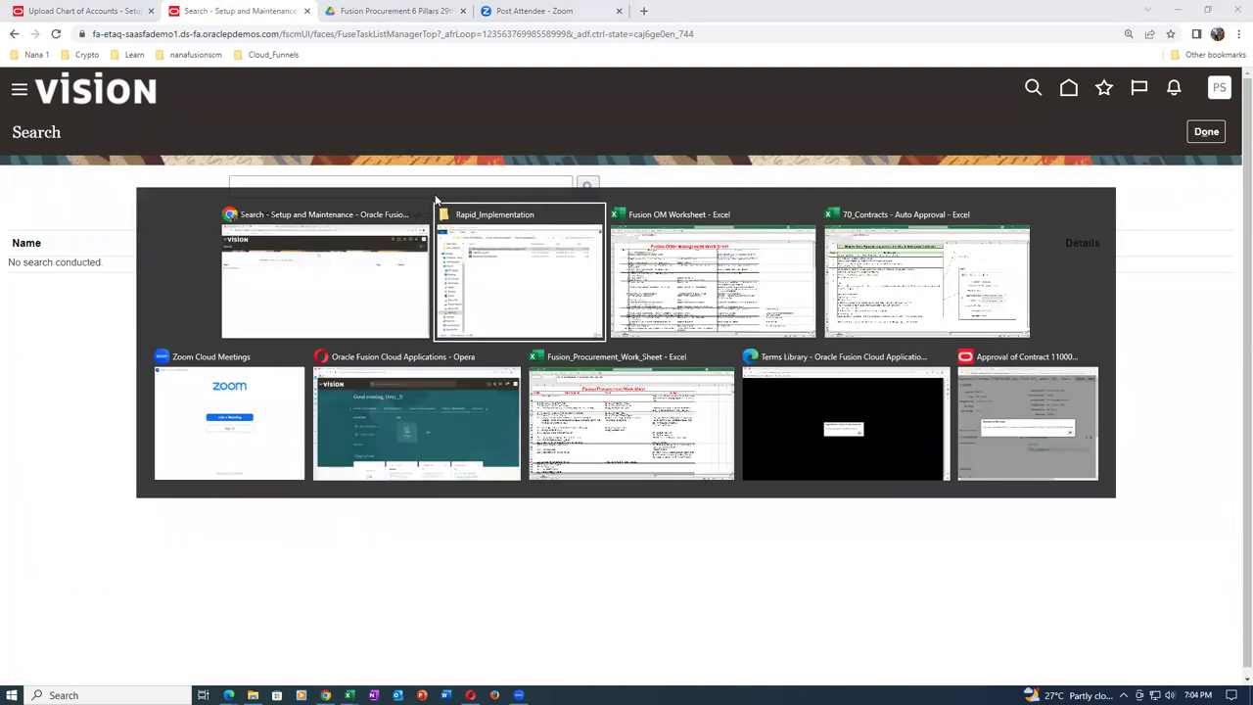
key(alt+Tab)
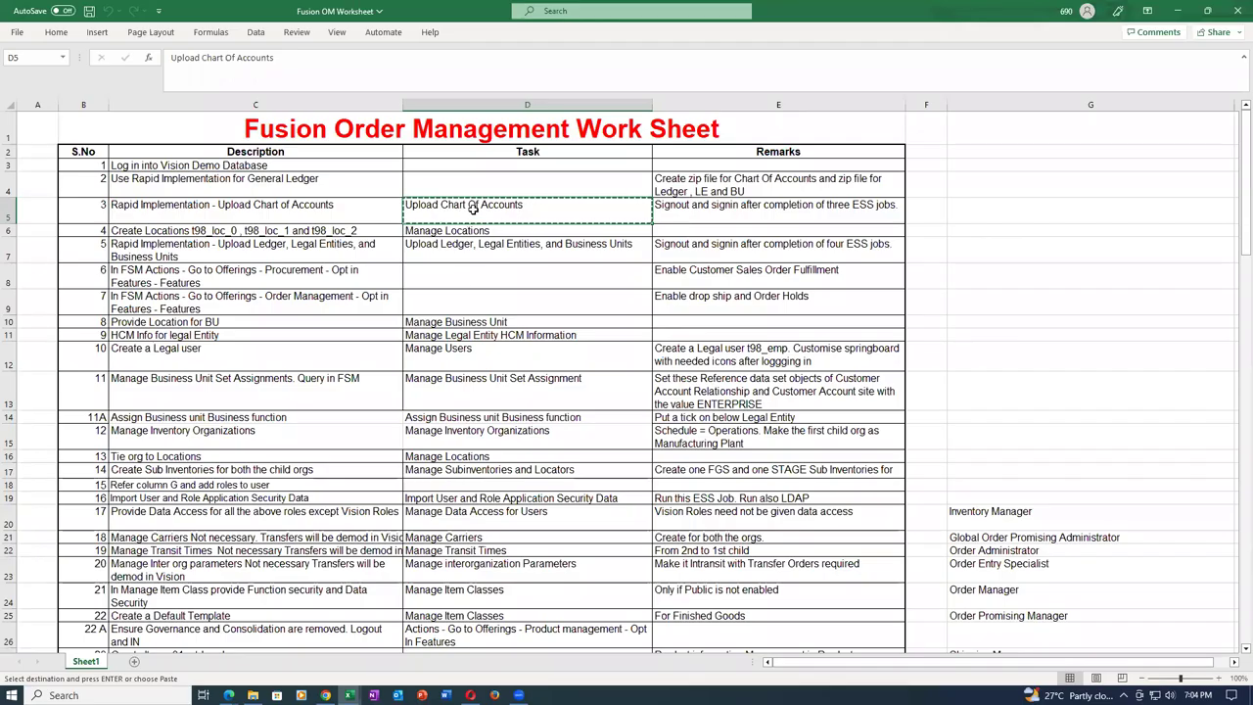
Copy 'Upload Ledger, Legal Entities, and Business Units' from cell D7 into the Fusion task search and run it.
click(477, 252)
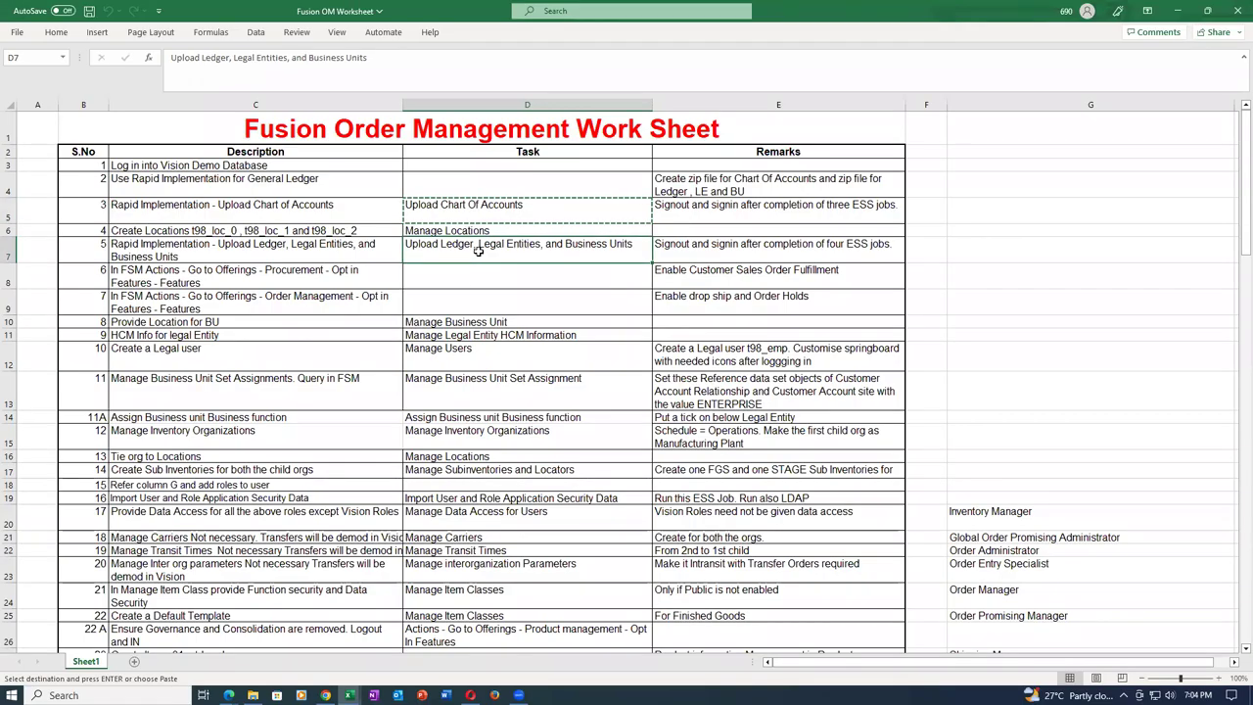
key(ctrl+c)
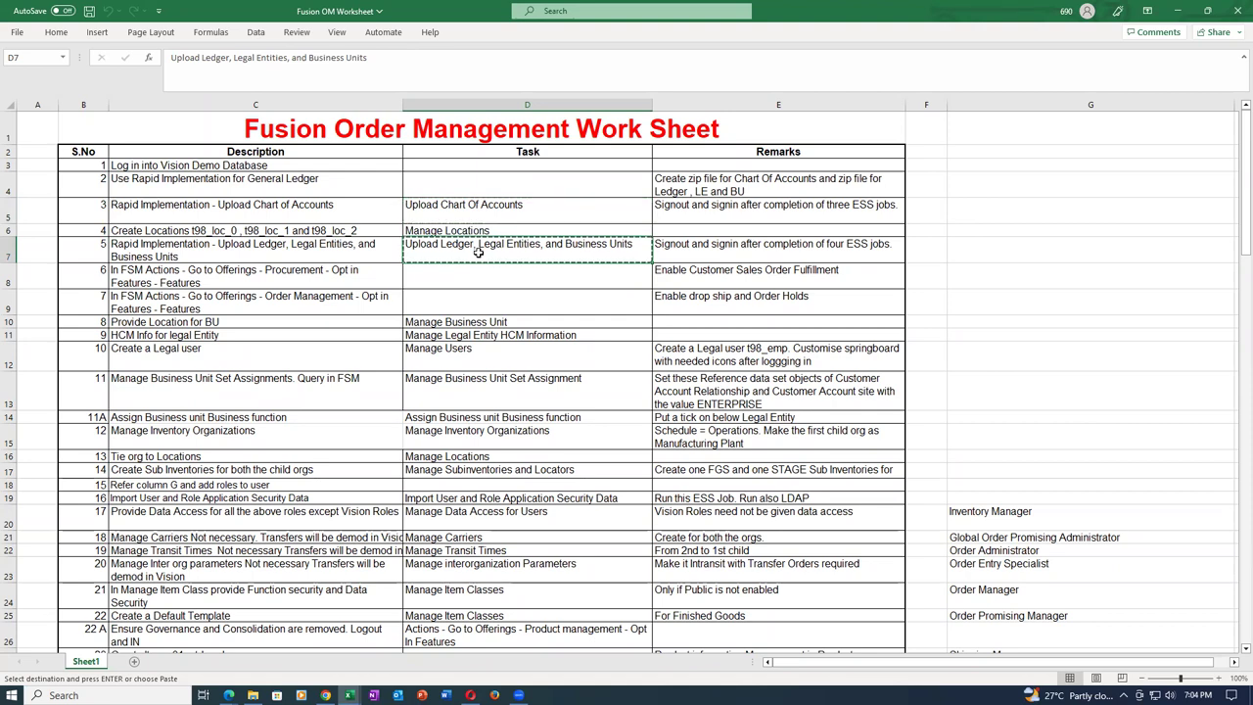
key(alt+Tab)
click(471, 190)
key(ctrl+v)
key(Return)
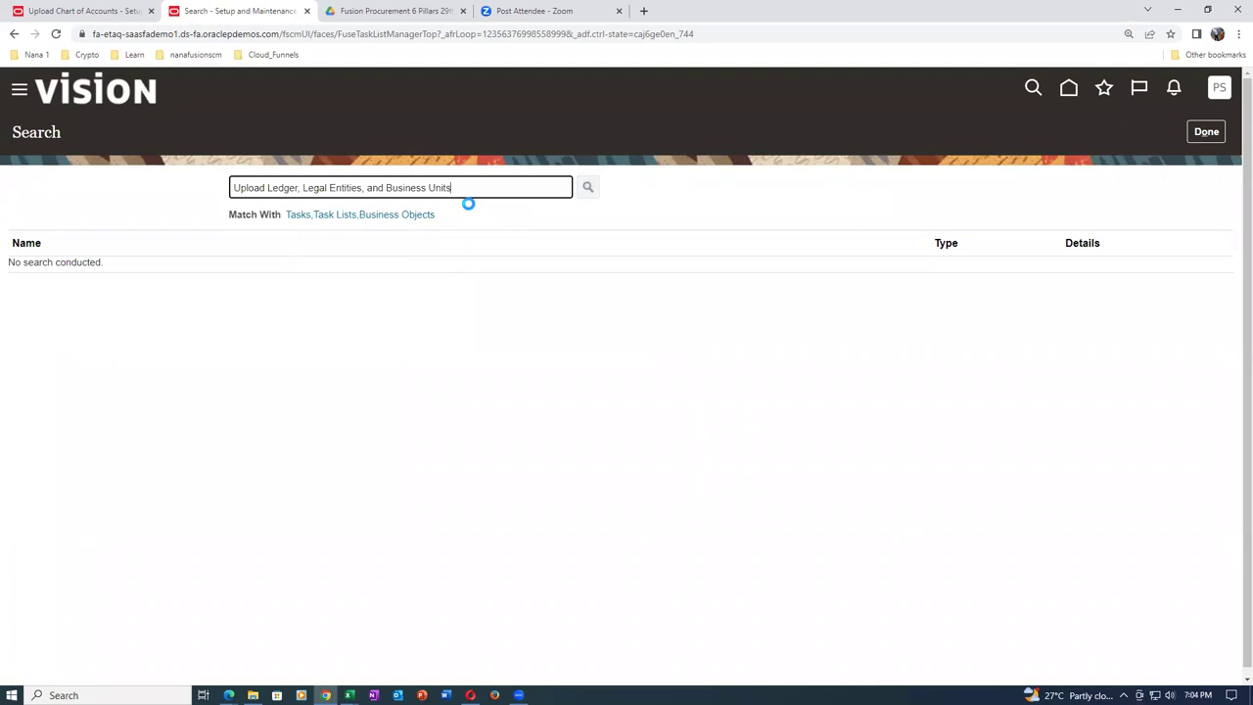
Submit the Upload Ledger, Legal Entities, and Business Units task with FinancialsCommonEntities.zip.
click(162, 270)
click(159, 434)
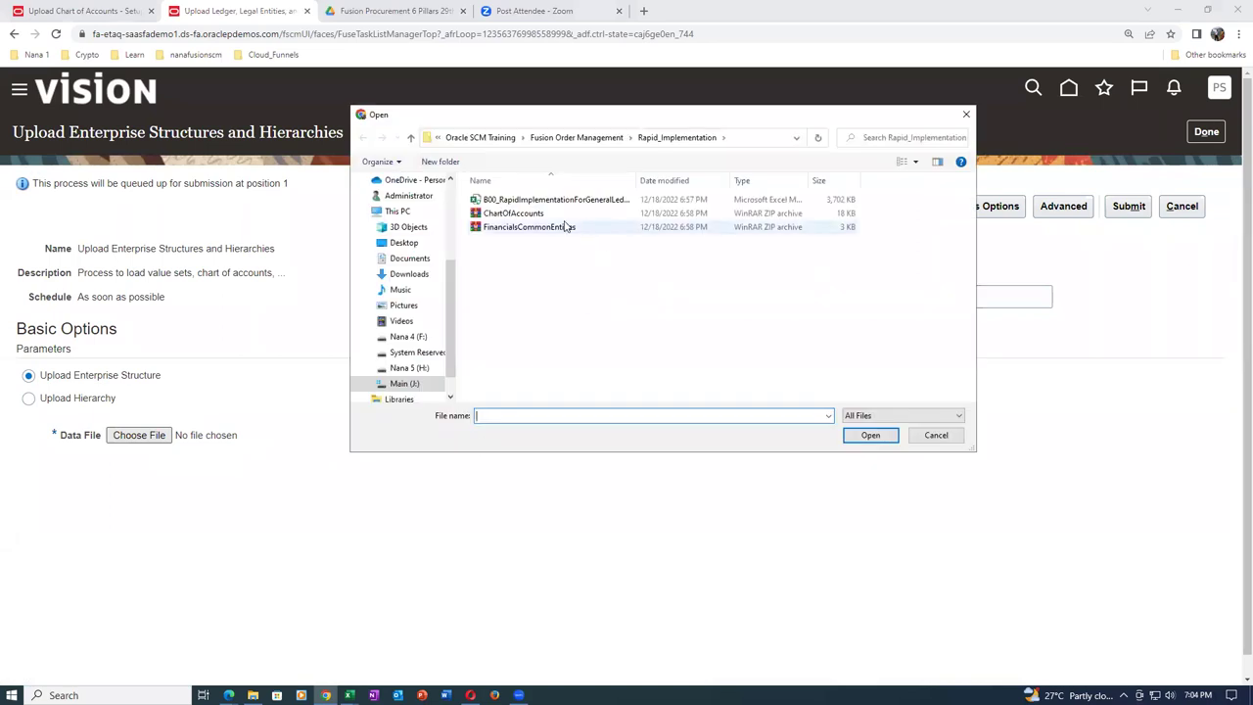
click(566, 226)
click(877, 436)
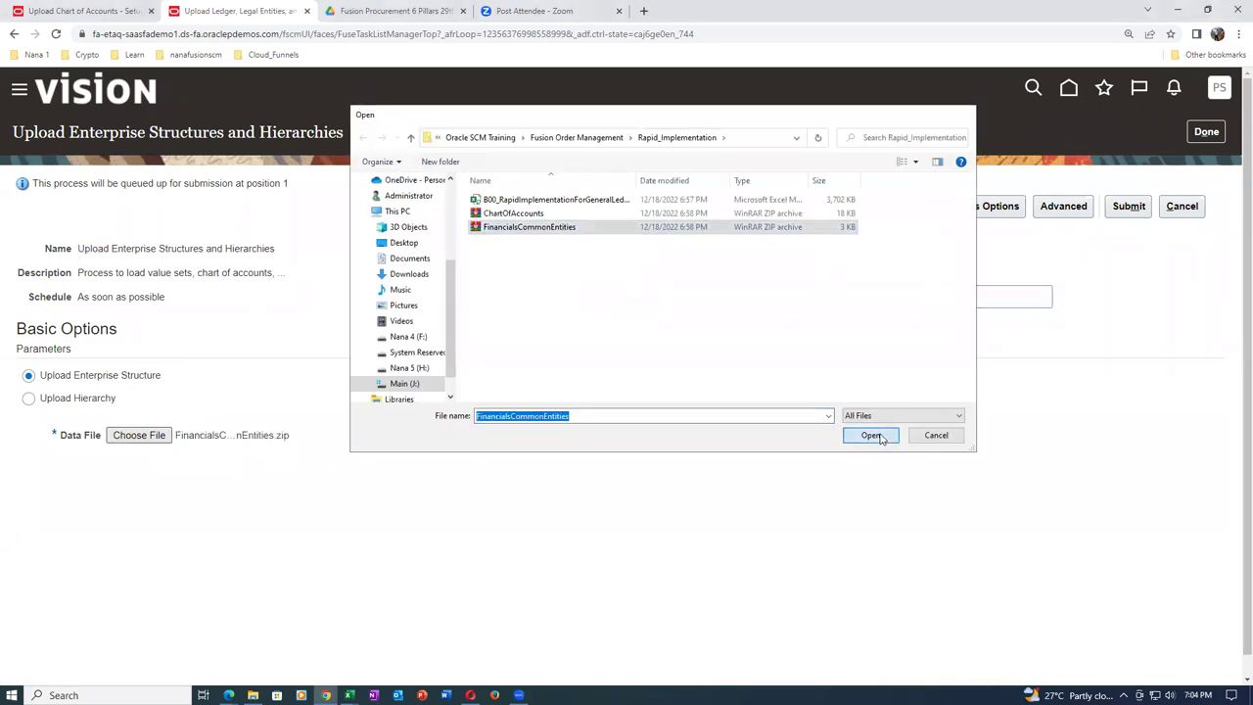
click(1141, 208)
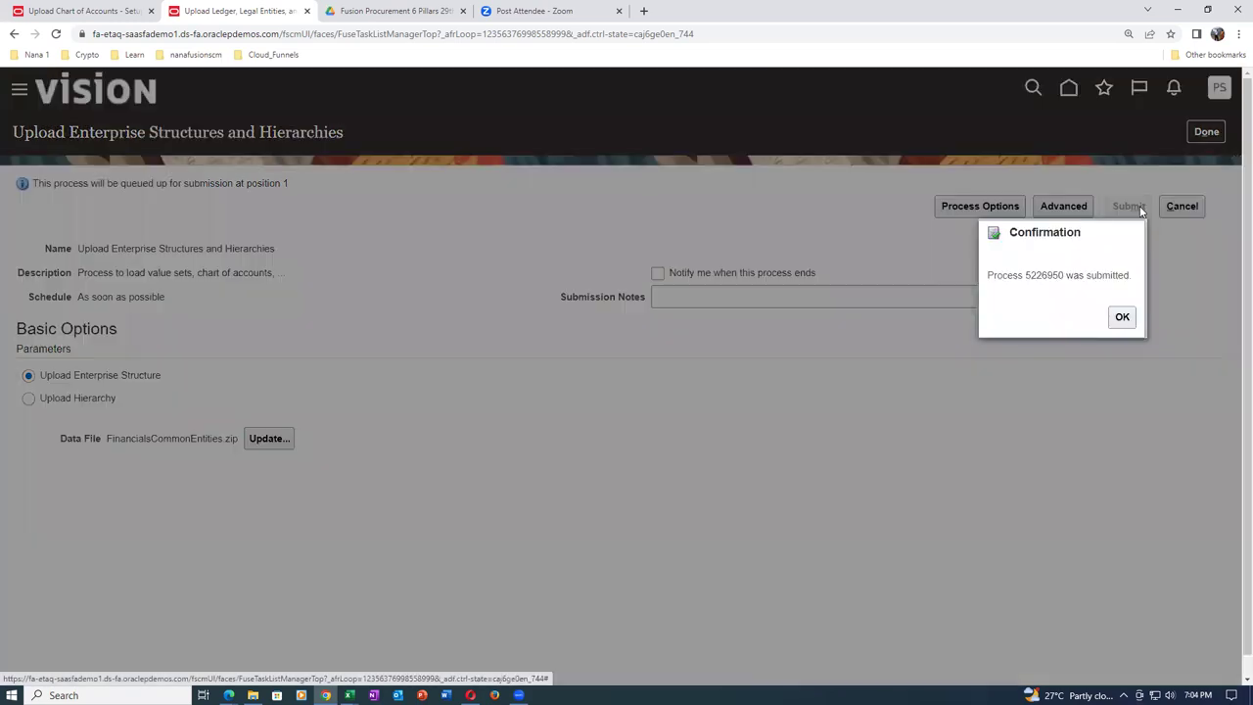
Refresh the scheduled processes until 5226950 shows Running, then return to the Upload Chart of Accounts tab.
click(1121, 317)
click(645, 349)
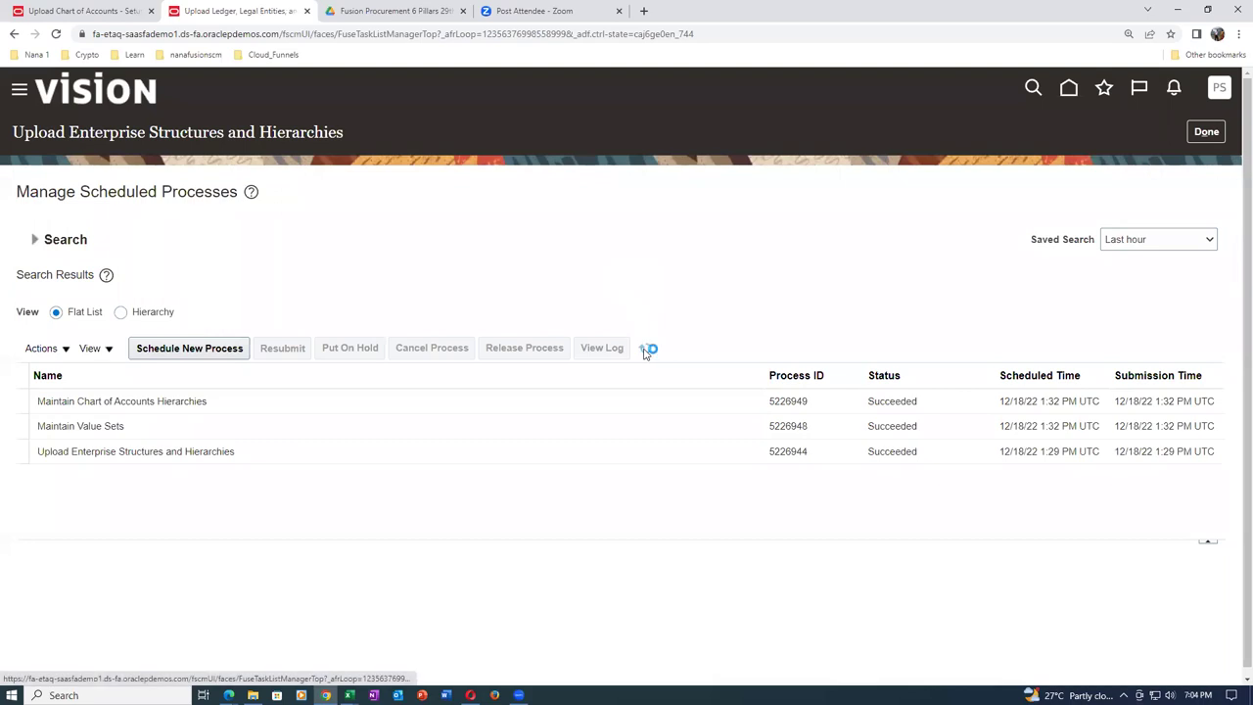
click(645, 348)
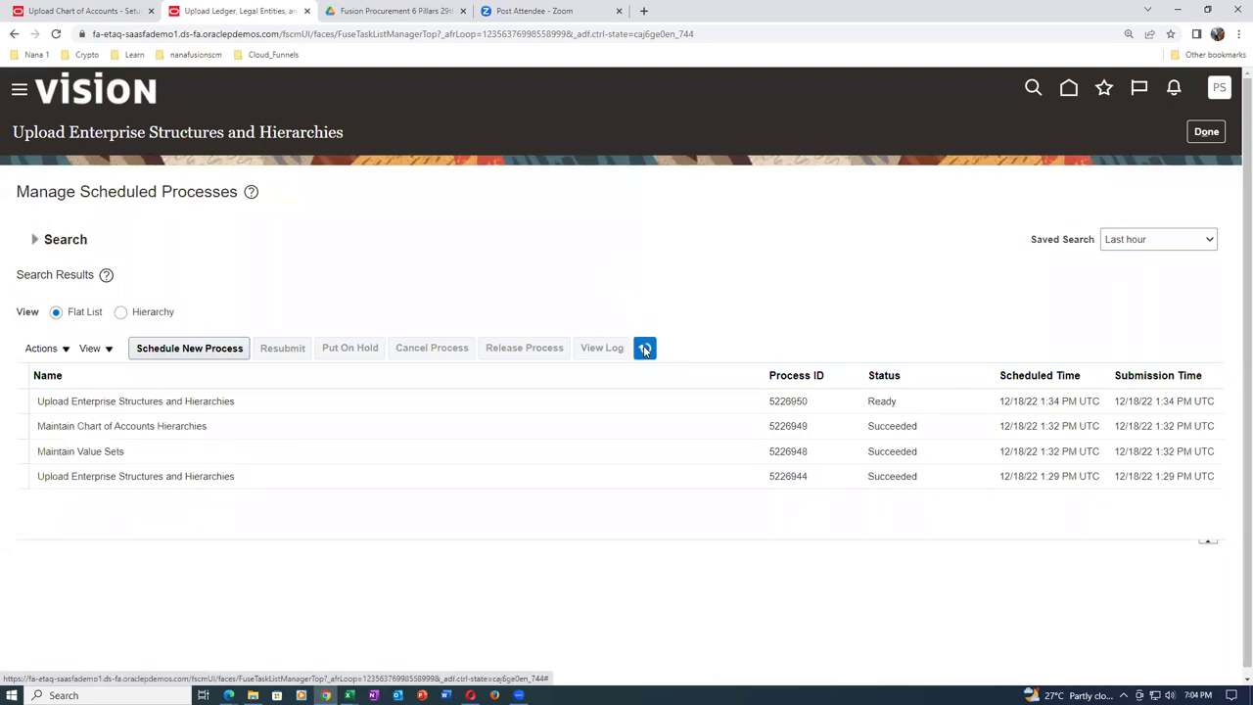
click(645, 349)
click(646, 348)
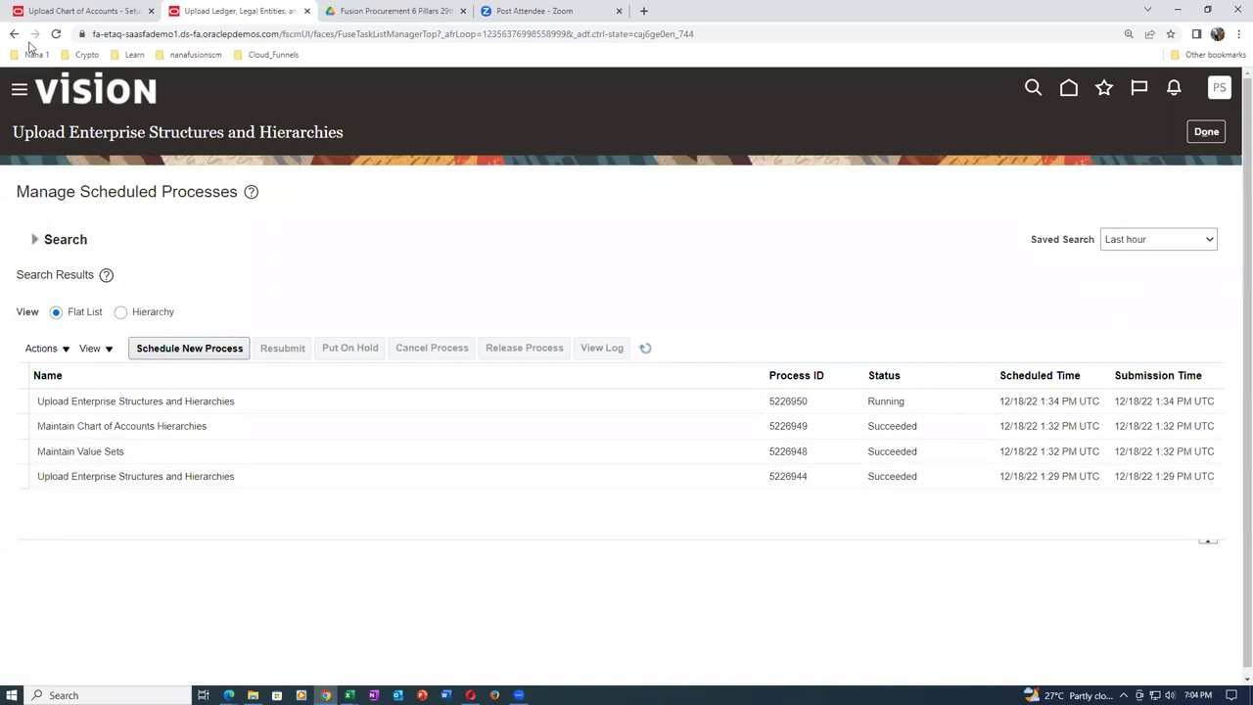
click(78, 12)
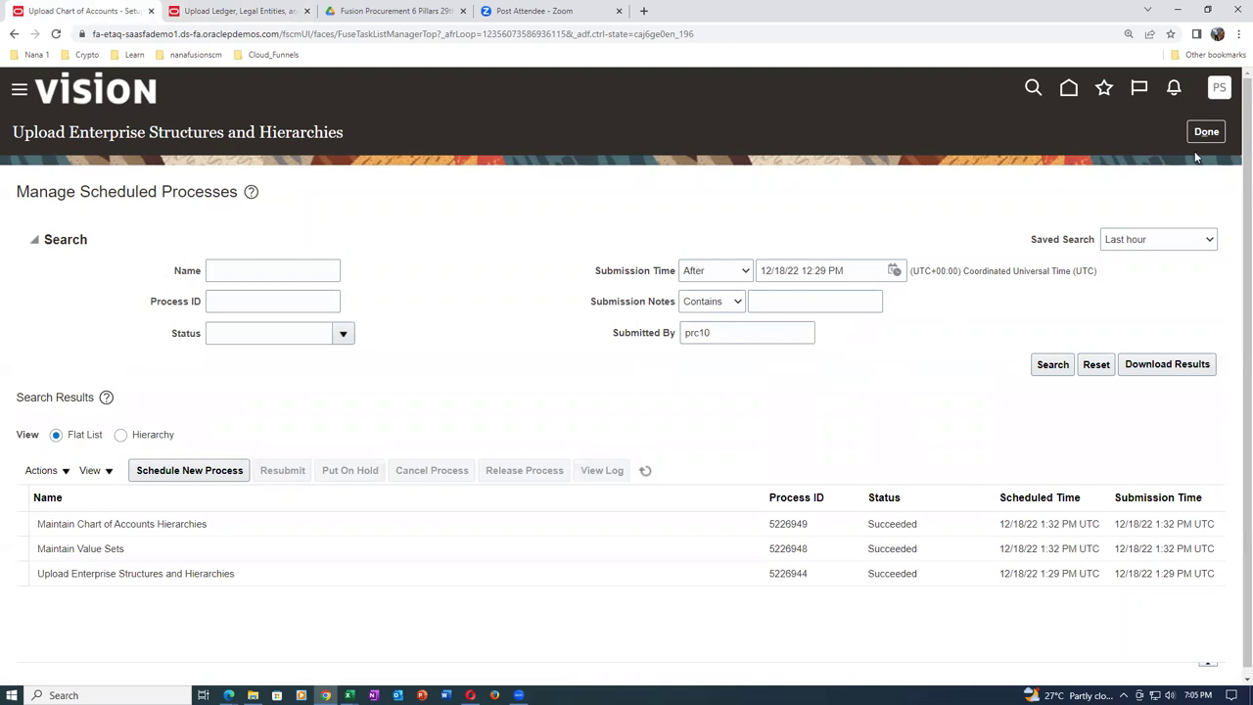
Search tasks for man%chart%acc%, then replace the term with man%acc%cal%.
click(1205, 133)
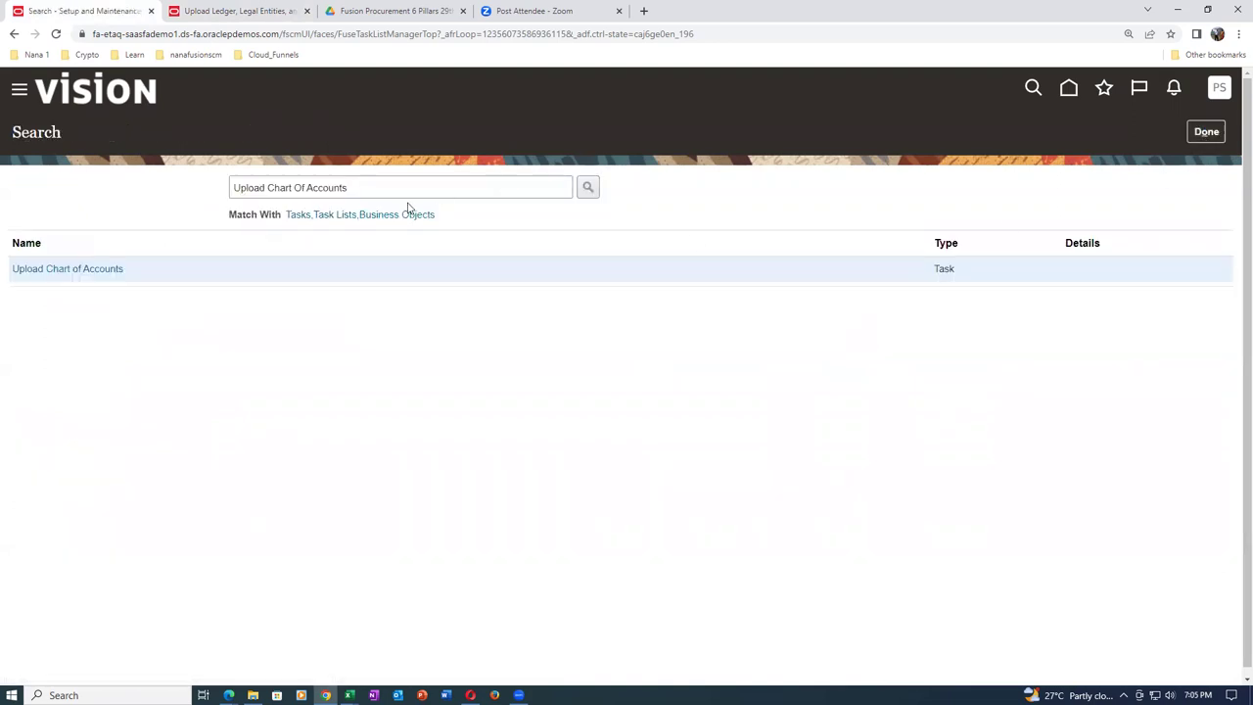
triple_click(350, 187)
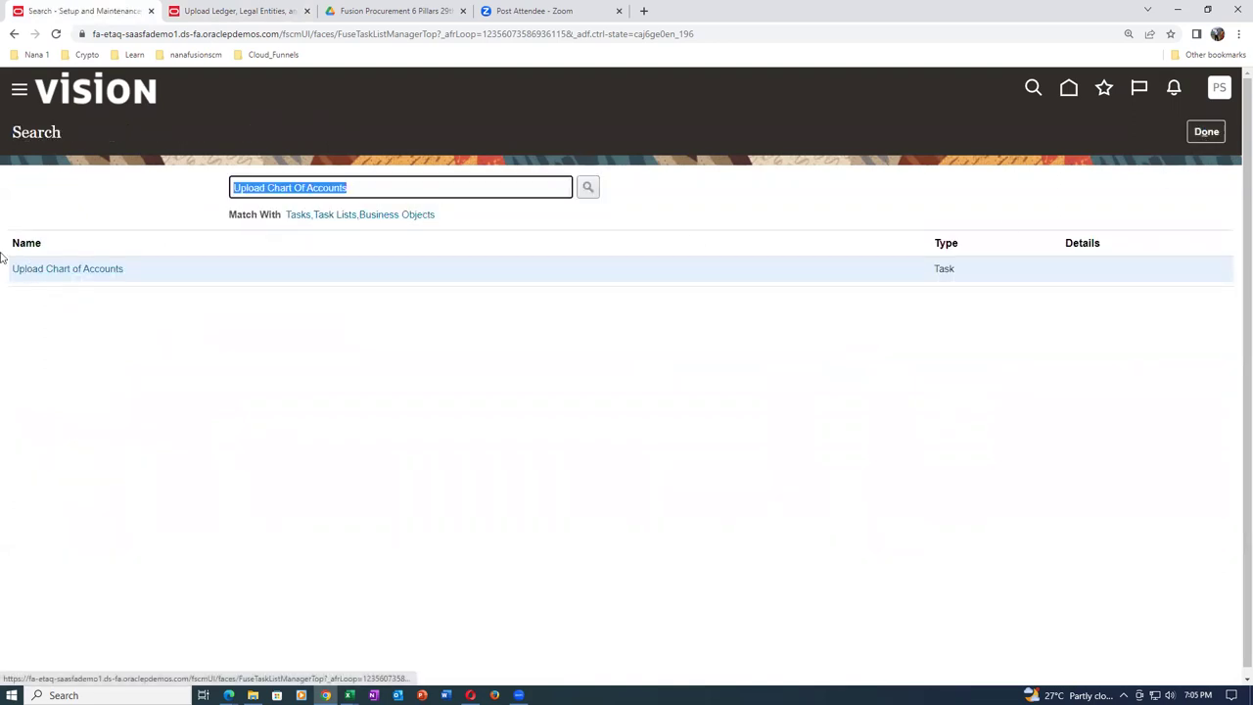
text(man%cha)
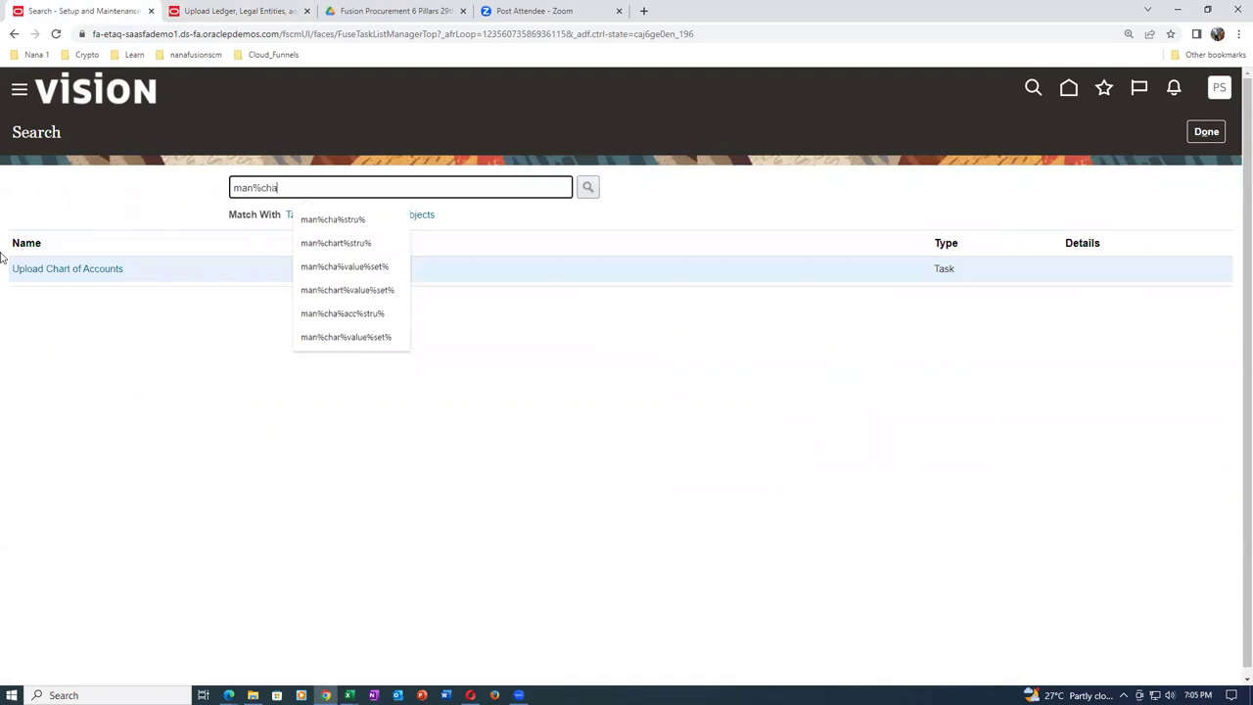
text(rt%acc%)
key(Return)
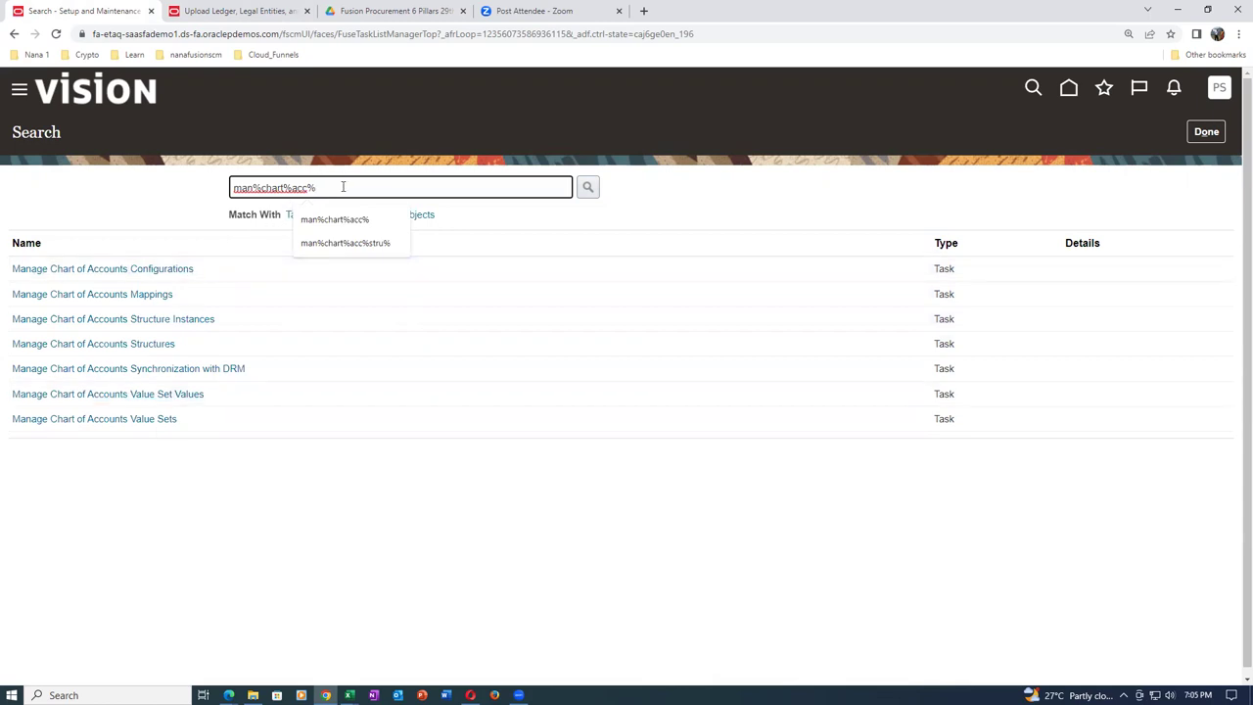
drag(342, 186, 109, 230)
text(man%a)
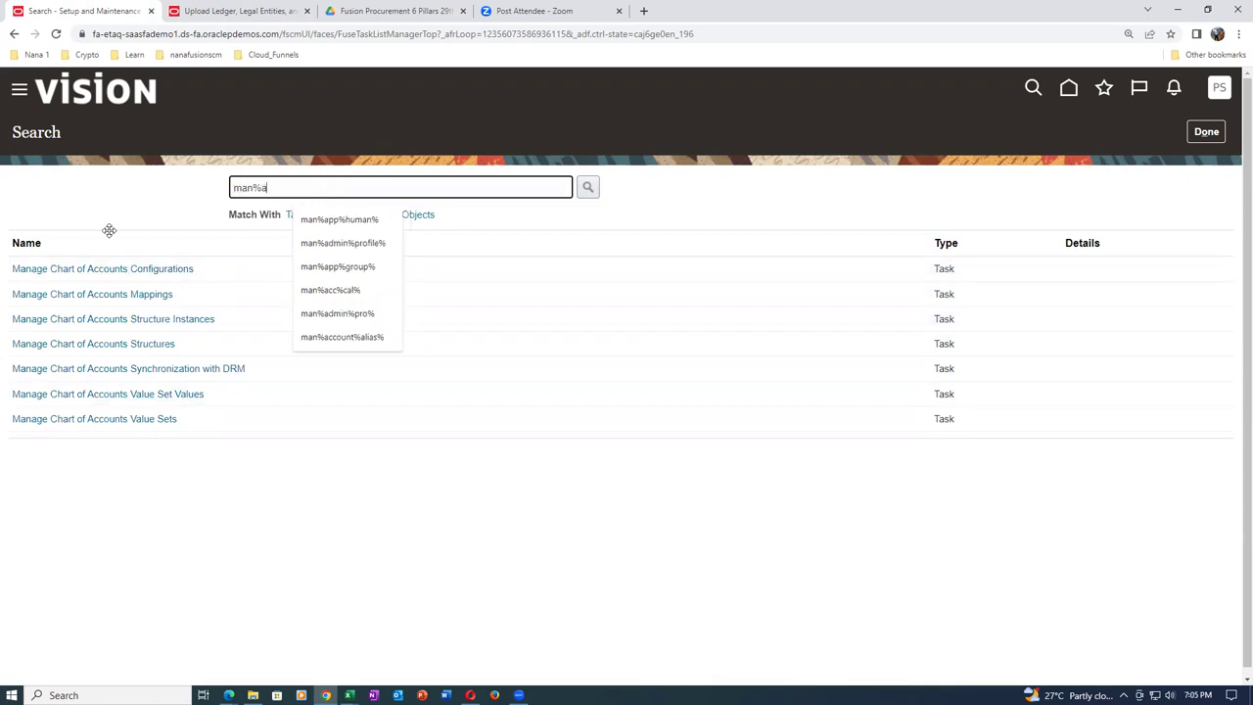
text(cc%cal%)
key(Return)
Open the t02 US accounting calendar and review its 2023 monthly periods.
click(123, 268)
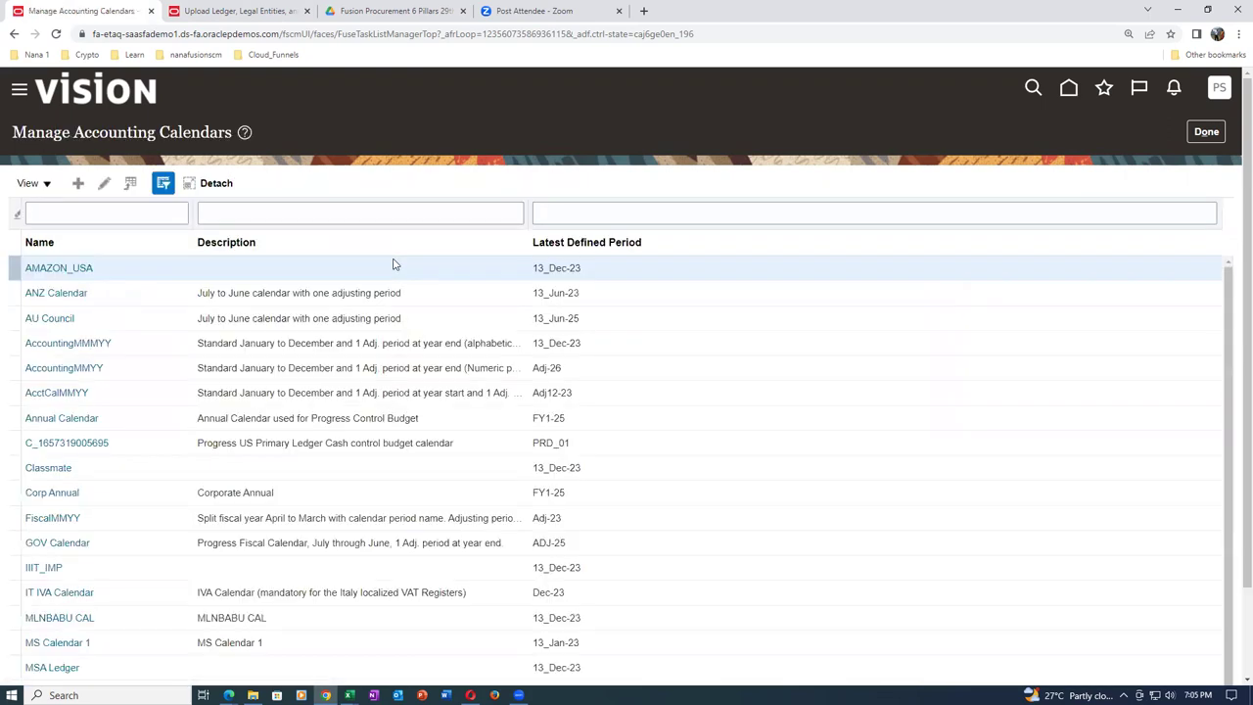
click(58, 217)
text(c)
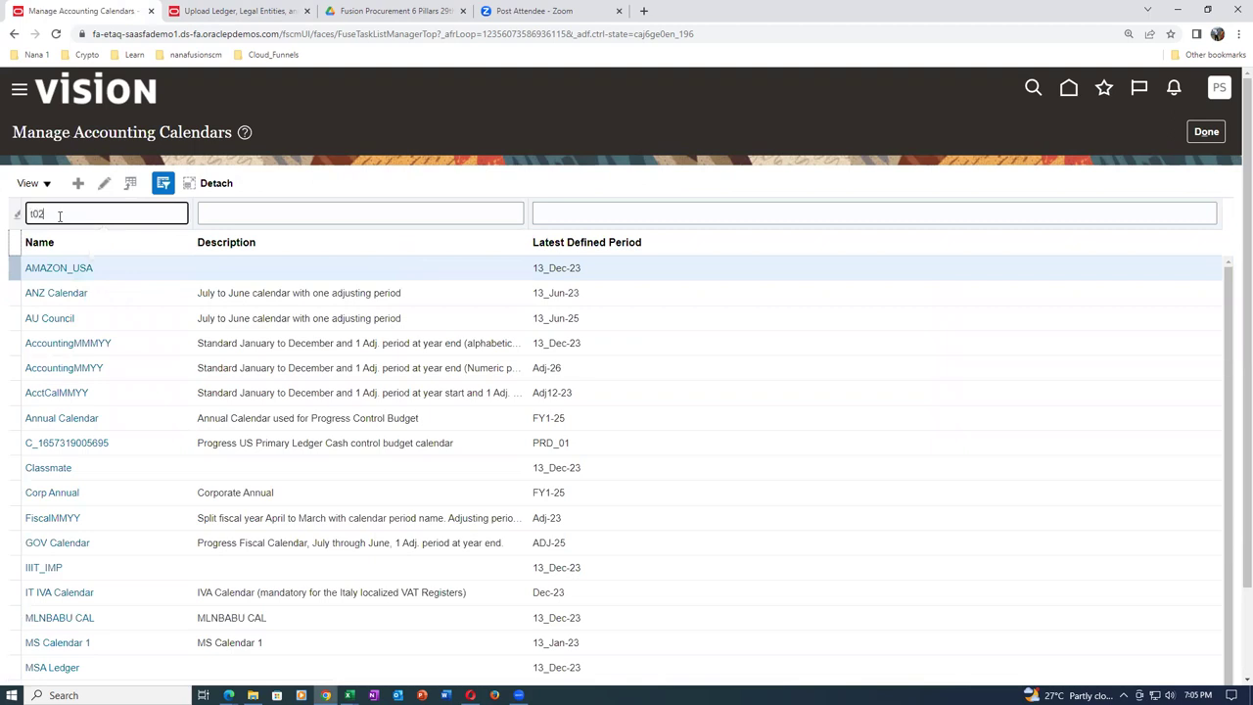
text(02)
key(Return)
click(90, 271)
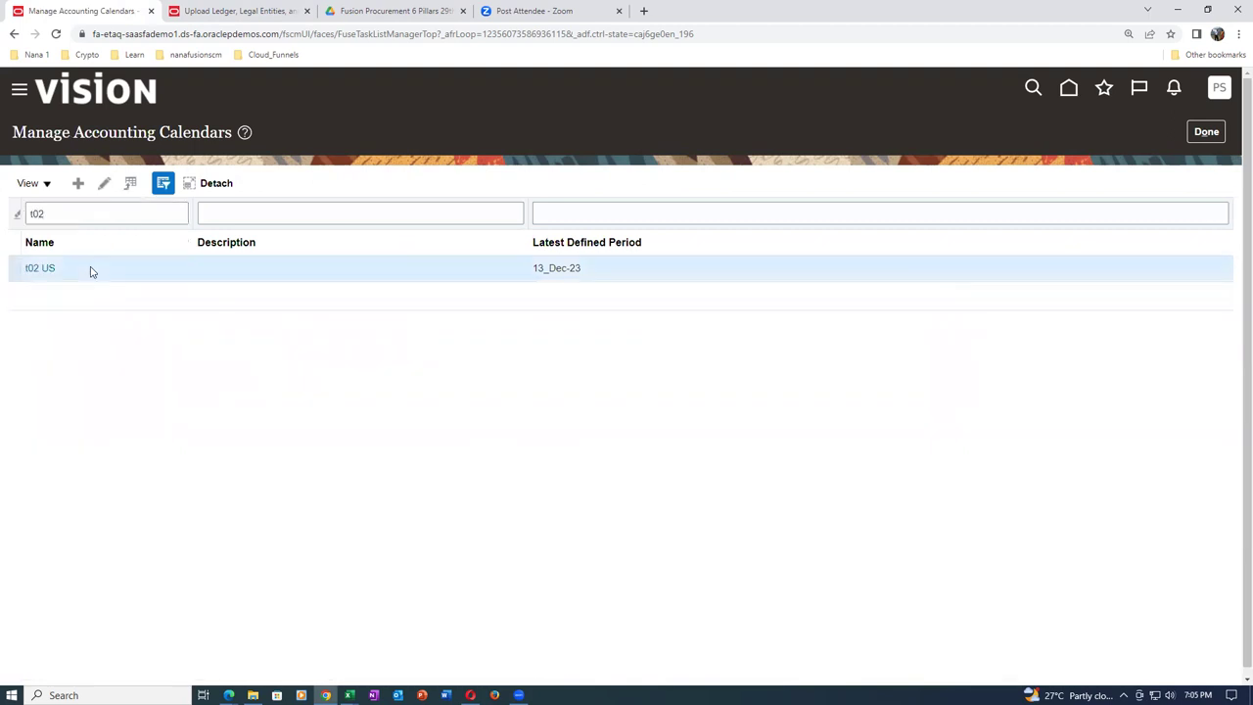
click(40, 269)
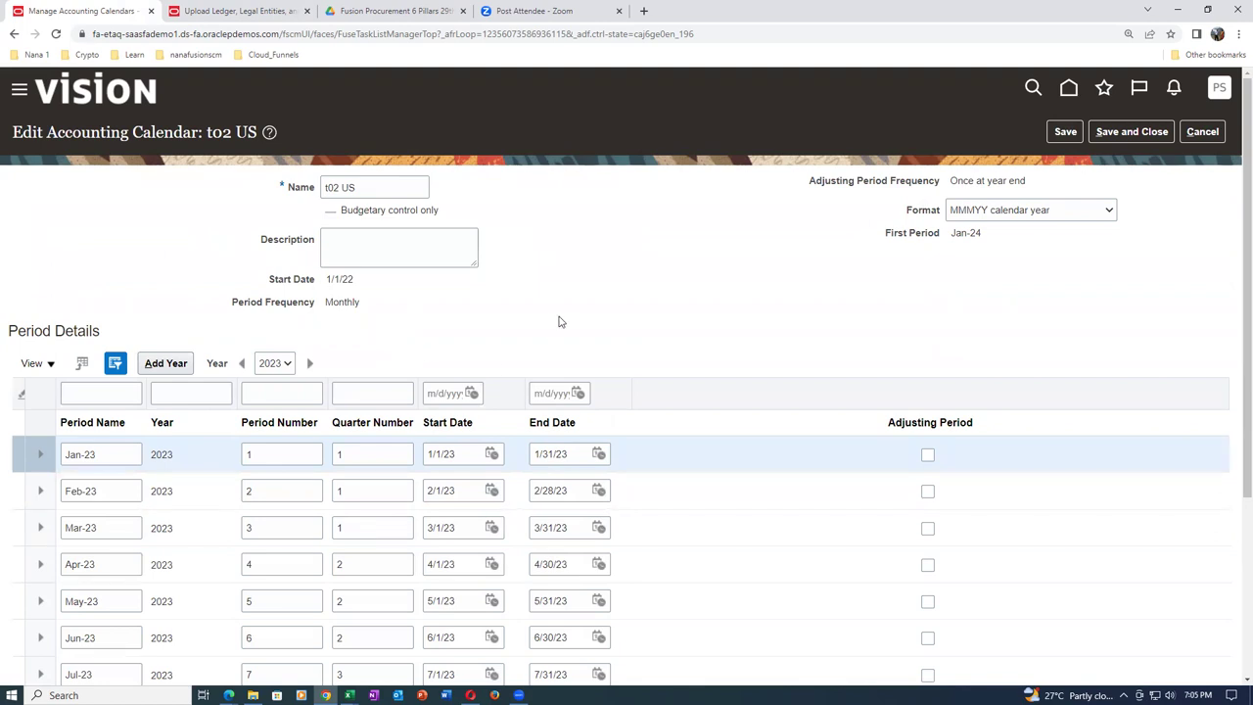
scroll(563, 323, down, 3)
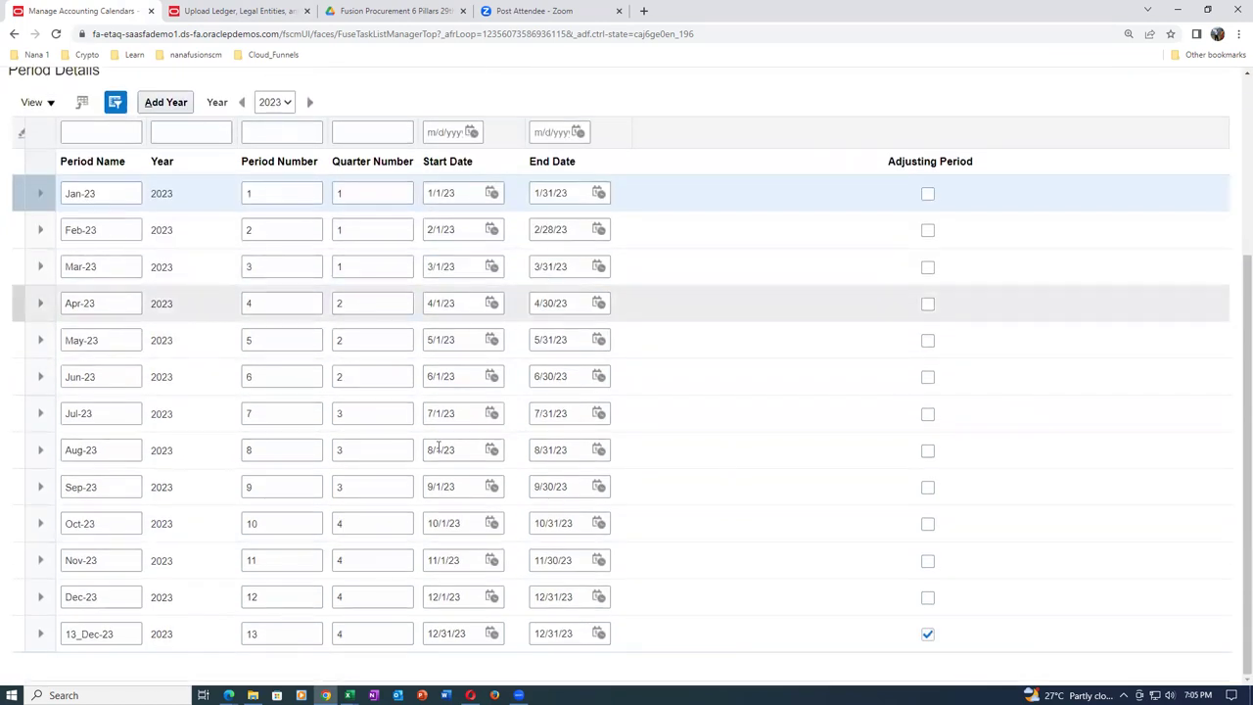
scroll(546, 486, up, 3)
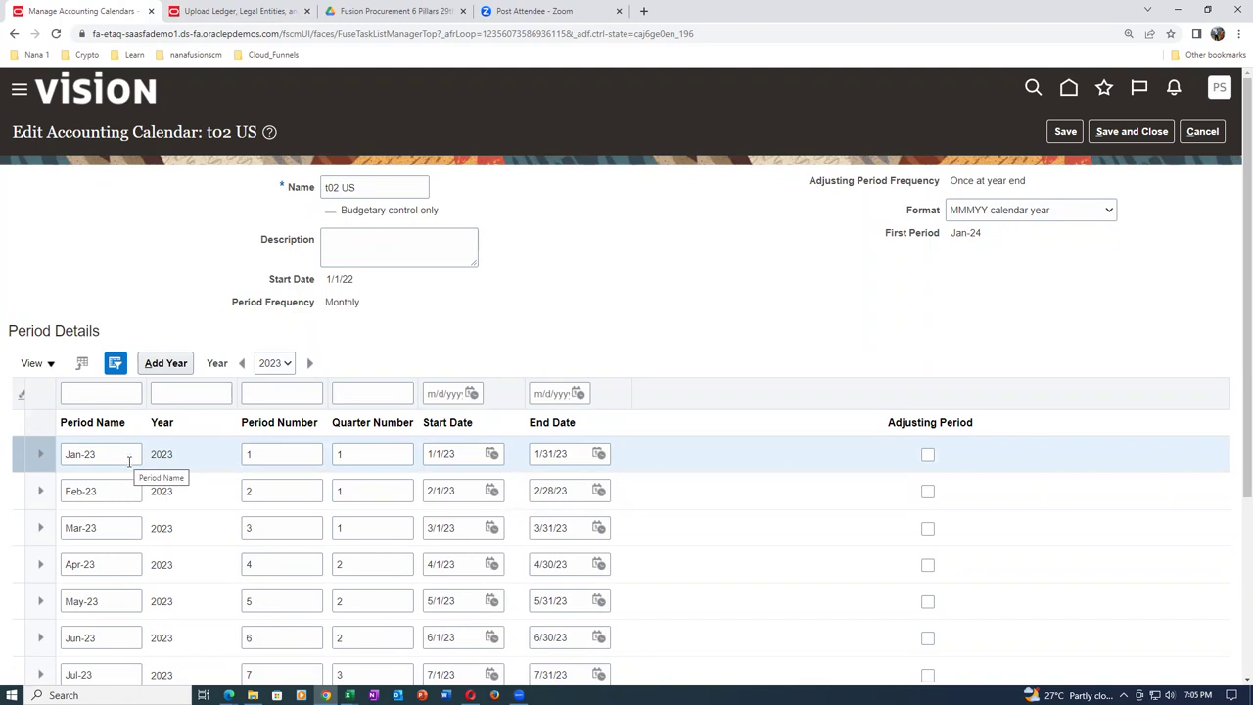
scroll(129, 464, down, 3)
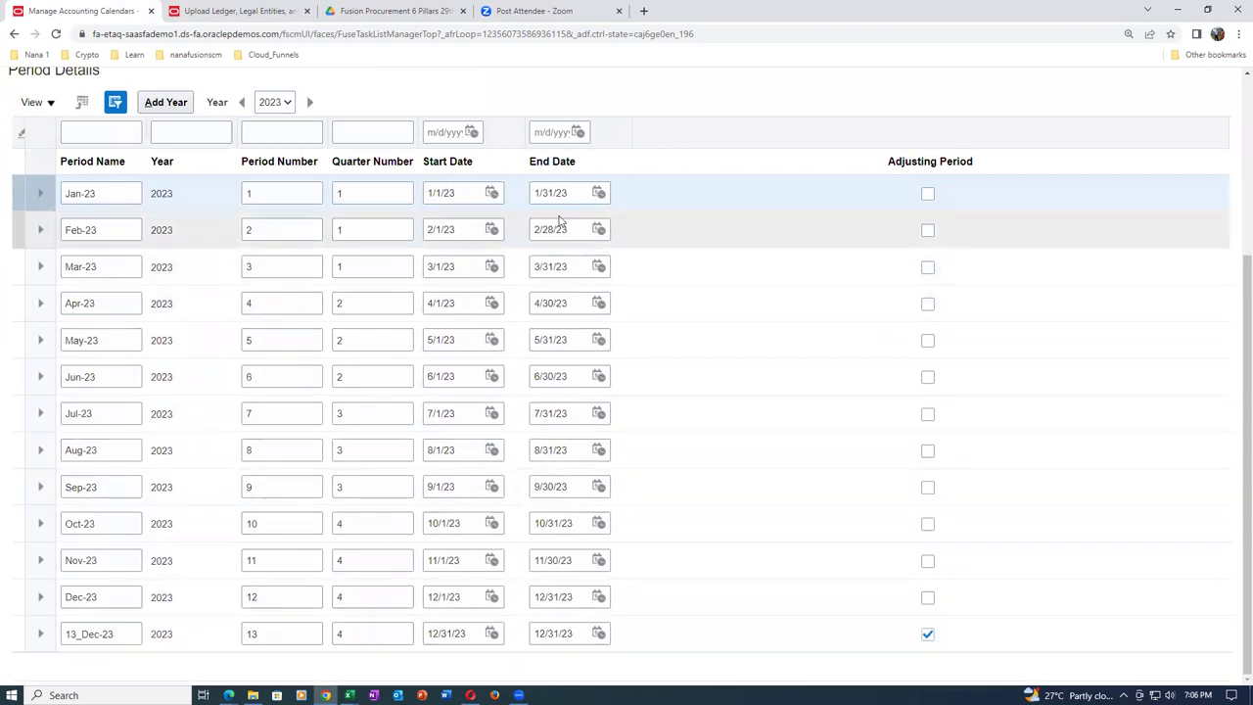
scroll(560, 221, up, 2)
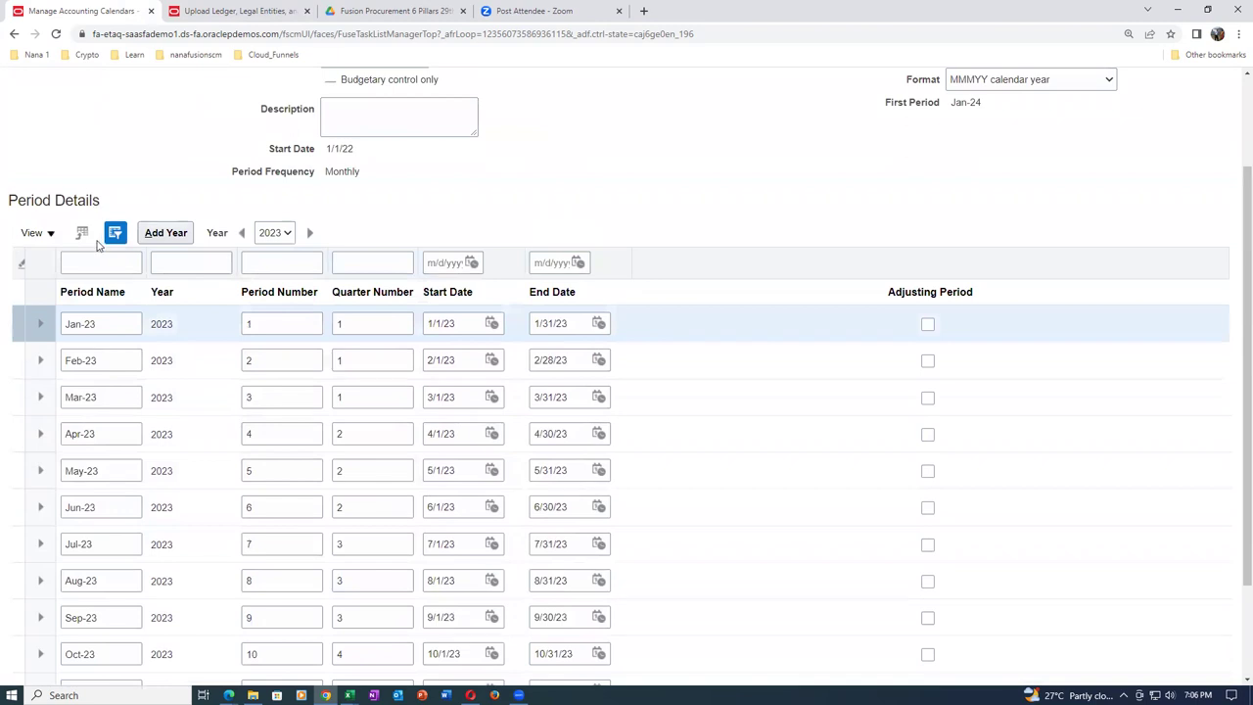
Switch the calendar to year 2022, review its periods, and close without saving.
click(286, 239)
click(271, 268)
scroll(512, 246, up, 1)
scroll(512, 246, up, 1)
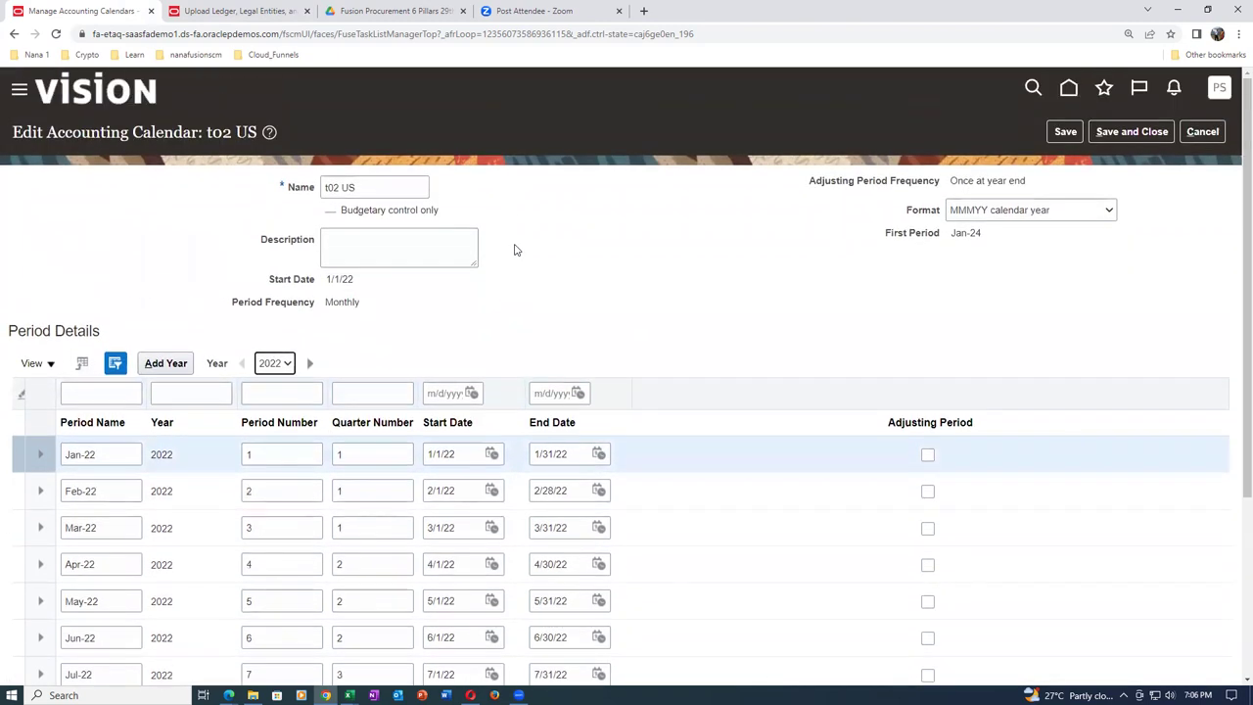
click(1213, 132)
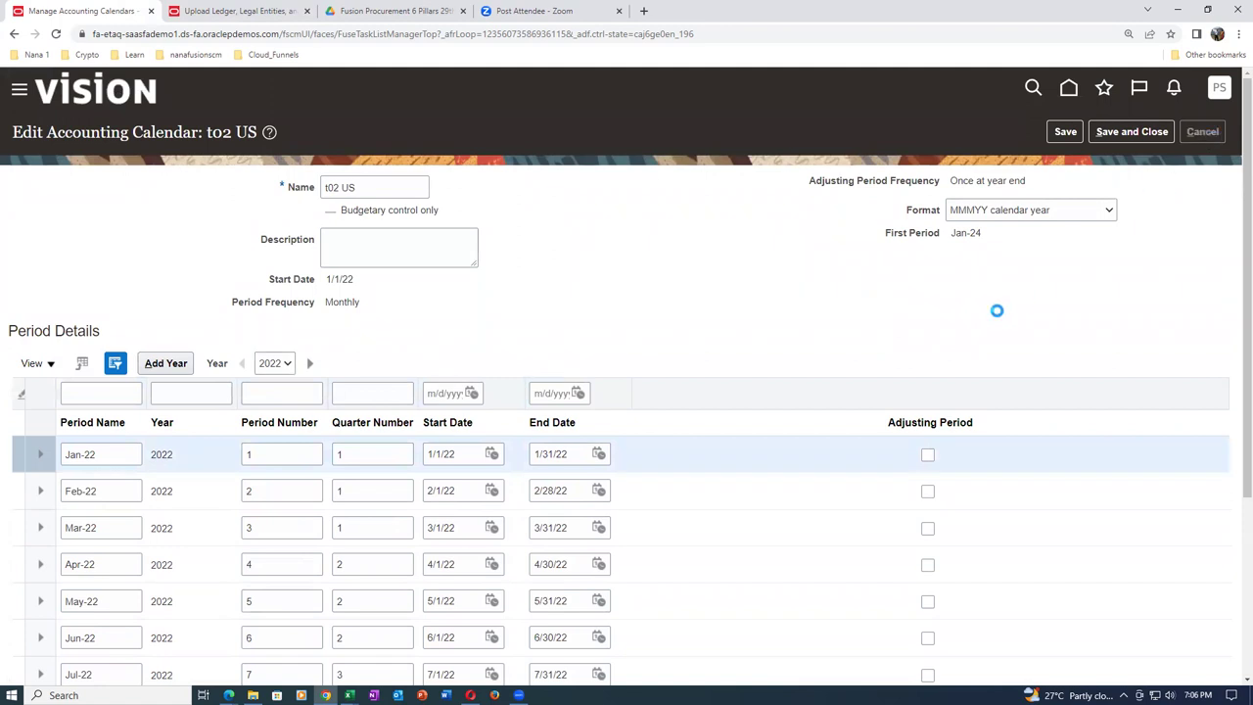
click(1220, 131)
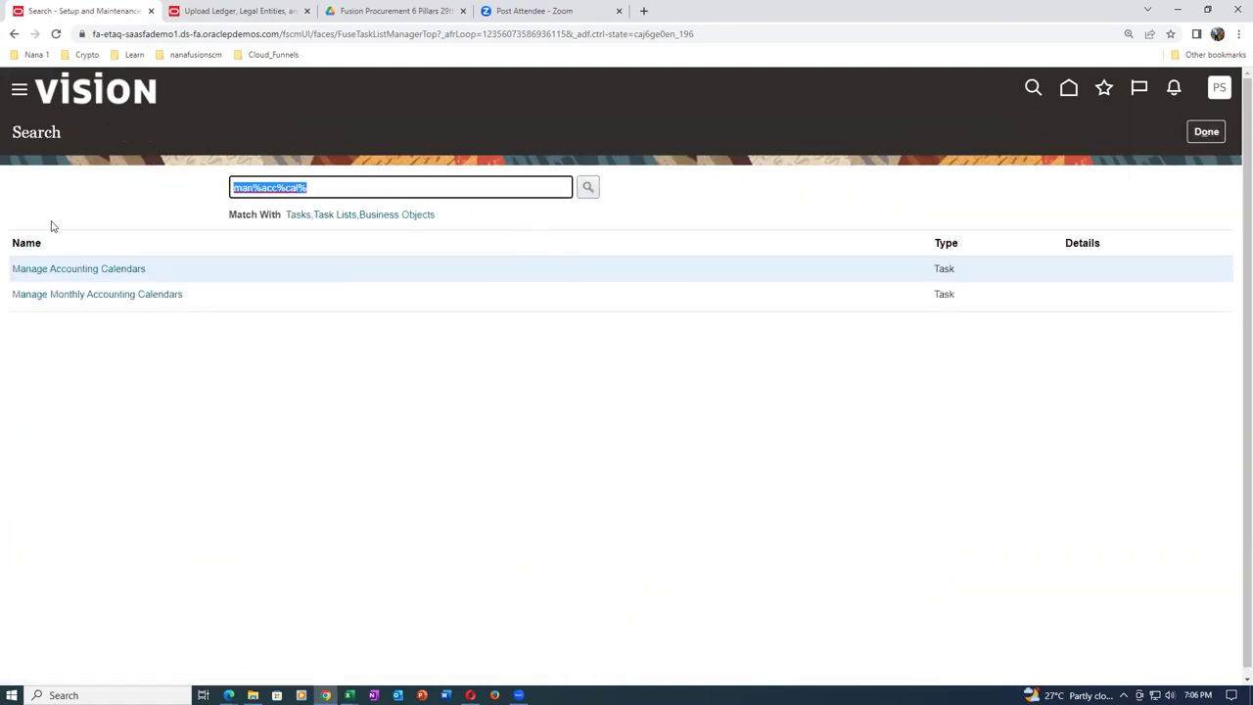
Search tasks for man%prim%led%, open Manage Primary Ledgers, and filter to the t02 US US ledger.
text(man%proim)
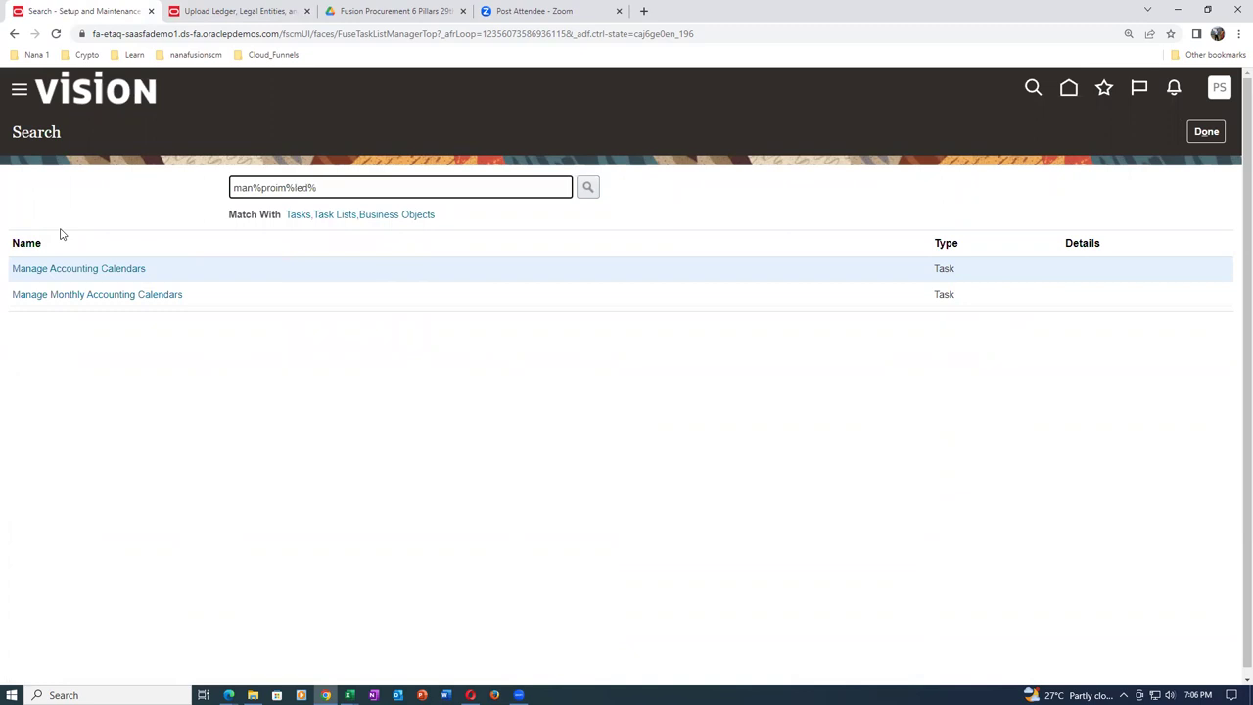
key(BackSpace)
key(BackSpace)
key(BackSpace)
key(BackSpace)
key(BackSpace)
key(BackSpace)
key(BackSpace)
text(im)
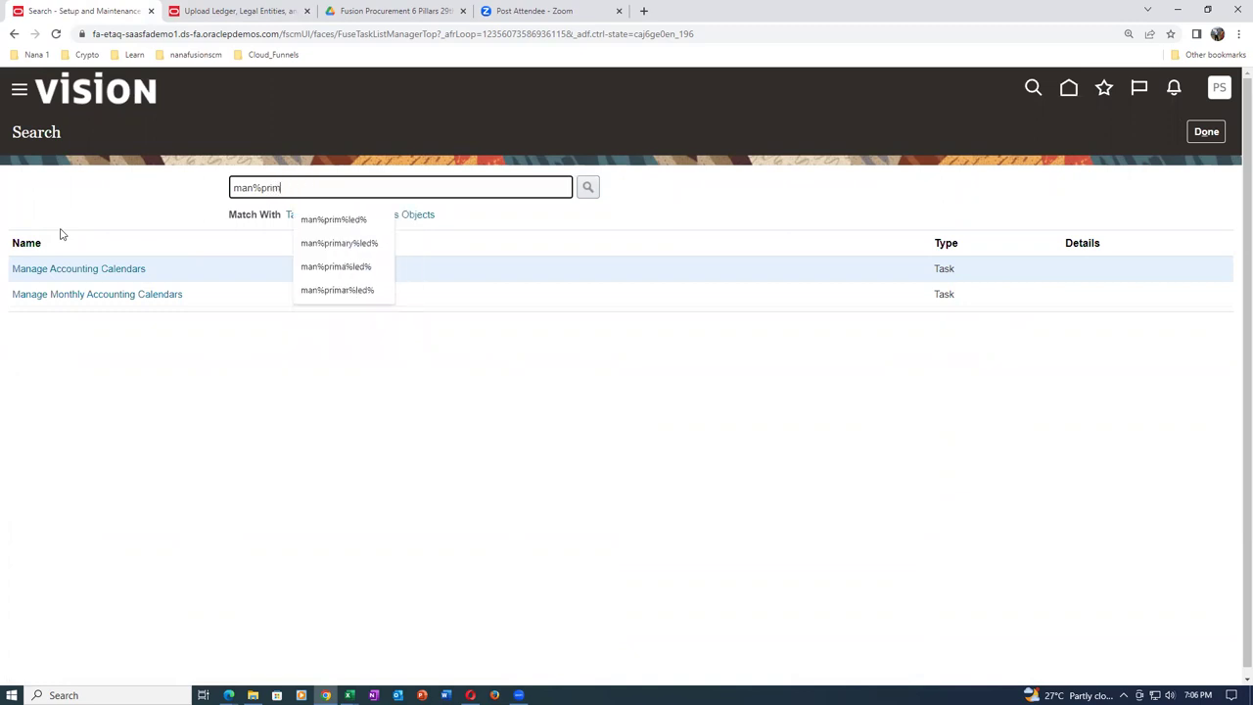
text(%led%)
key(Return)
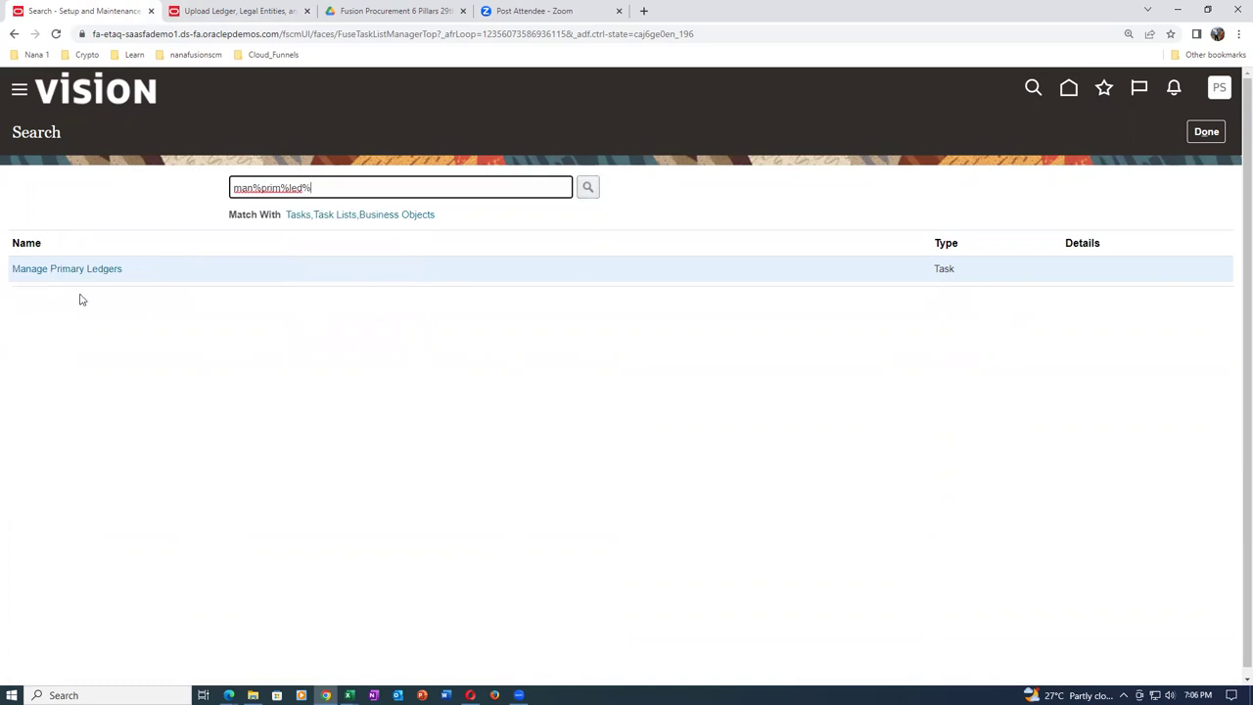
click(50, 270)
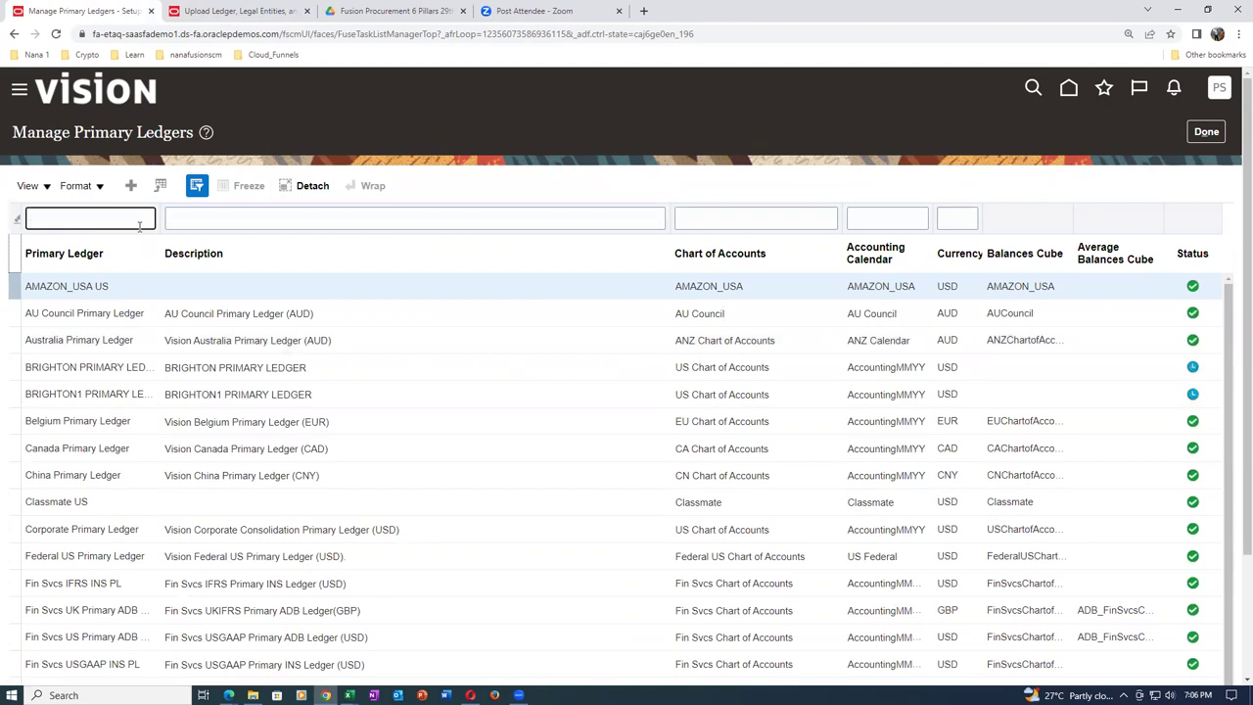
key(Return)
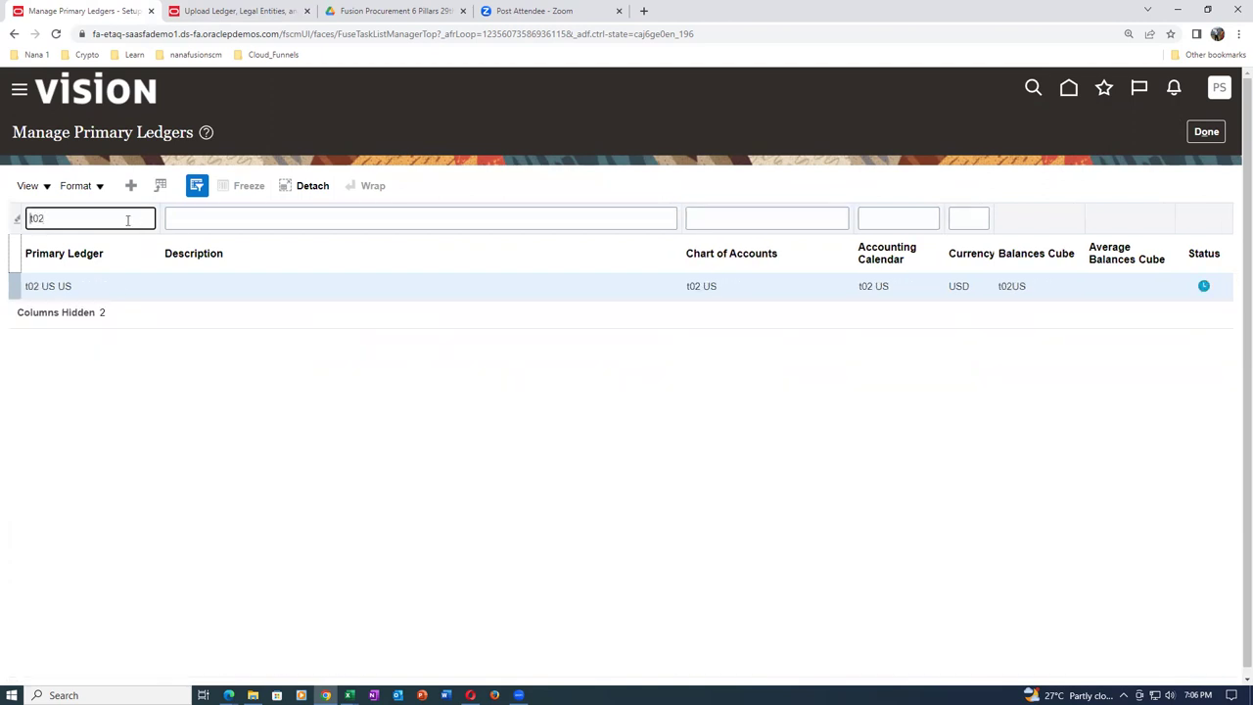
click(117, 288)
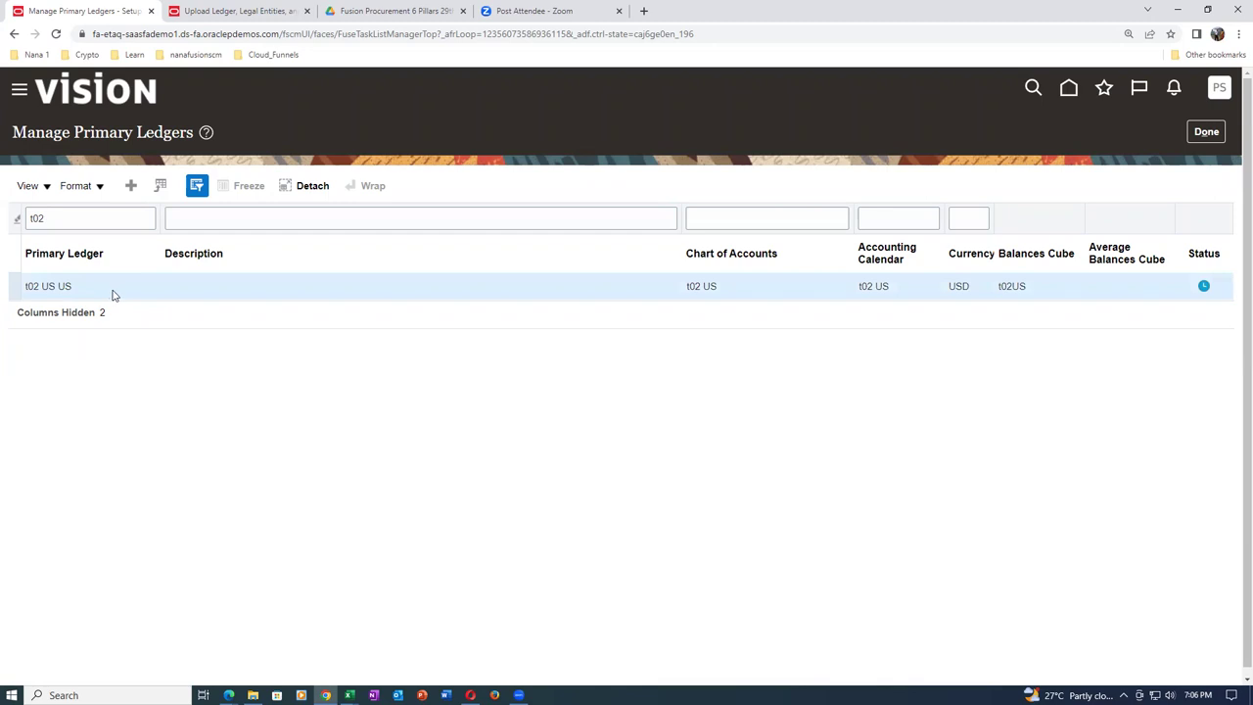
Reload the Upload Ledger scheduled processes list, then bring the procurement worksheet forward.
click(234, 9)
click(645, 350)
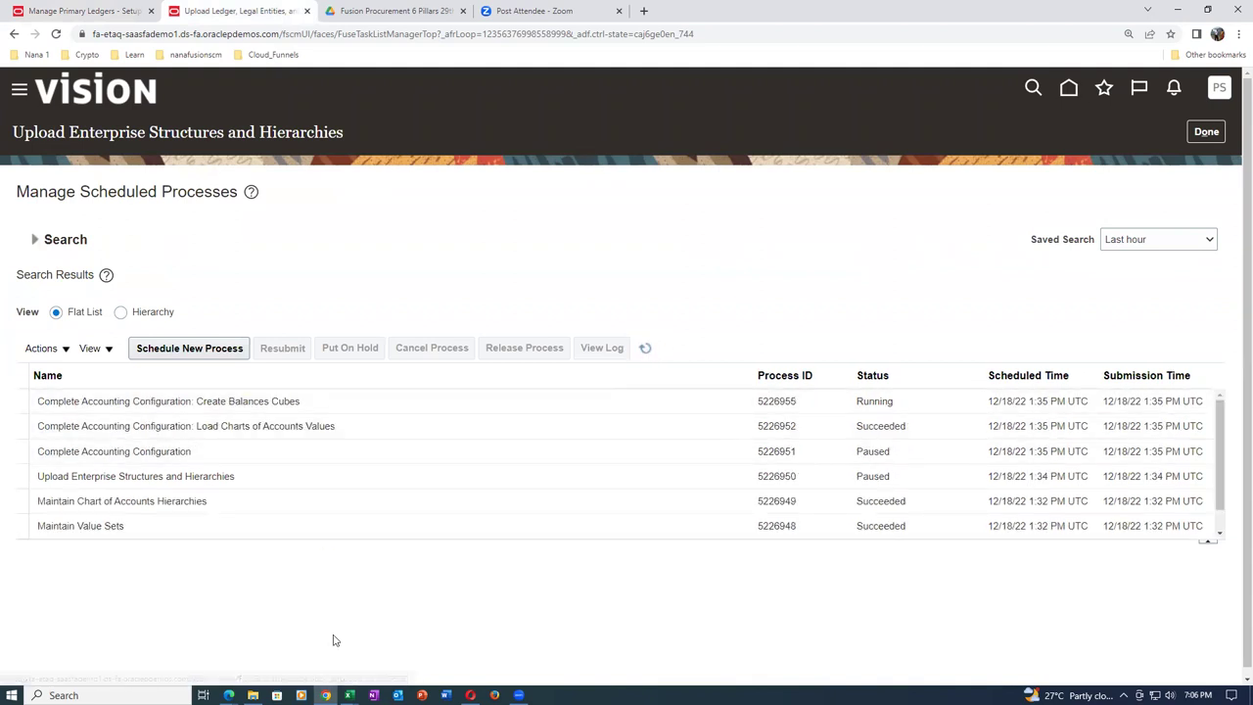
mouse_move(350, 696)
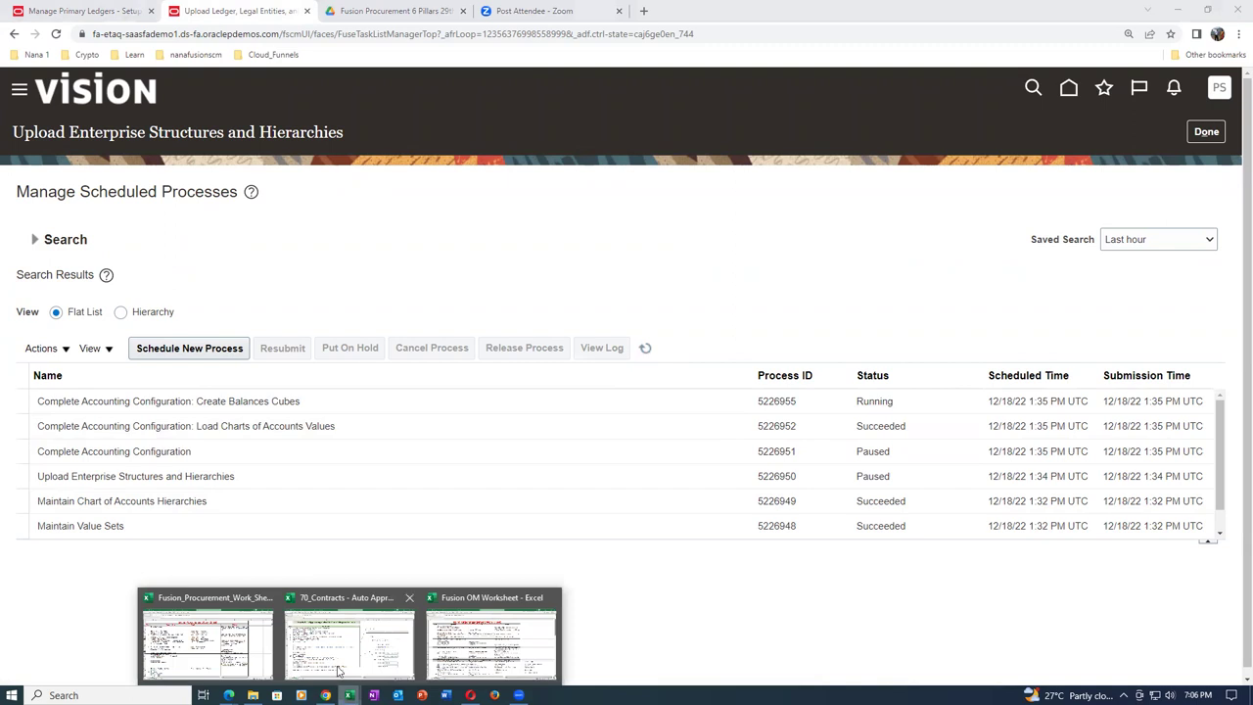
click(238, 651)
Return from the Create Constant step in row 295 to the top of the worksheet.
click(449, 497)
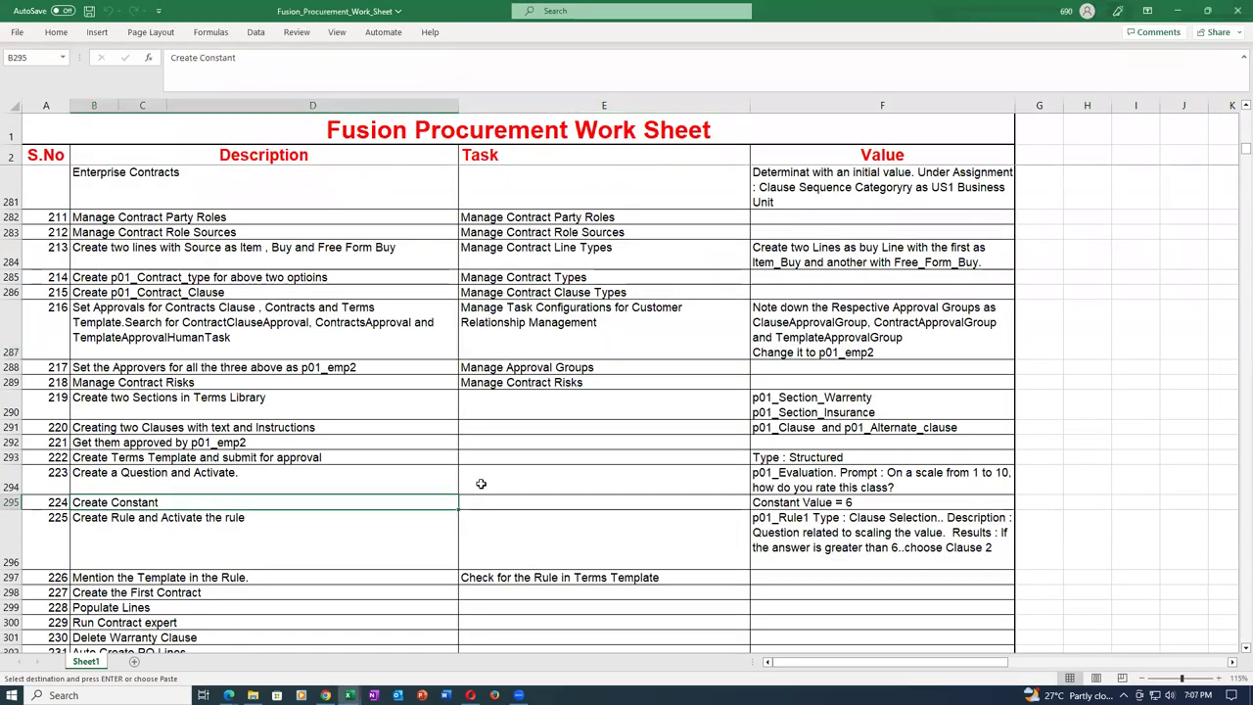
scroll(484, 484, up, 10)
scroll(499, 480, up, 1)
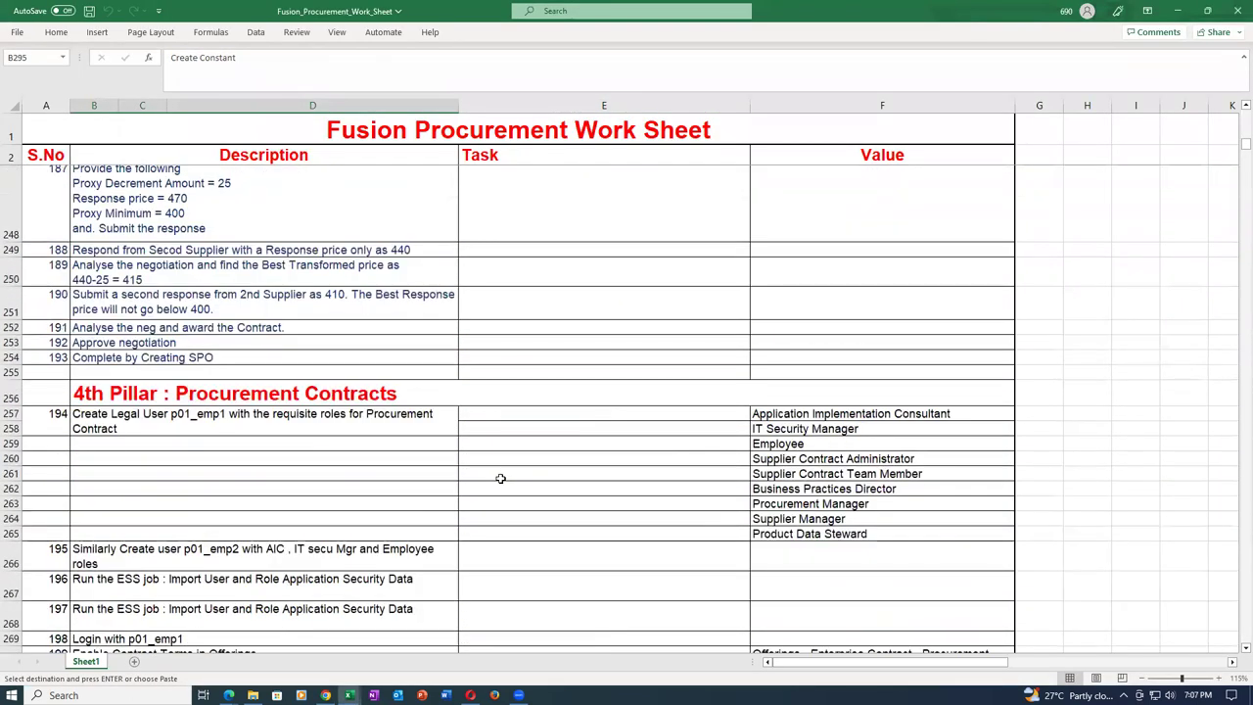
key(ctrl+Home)
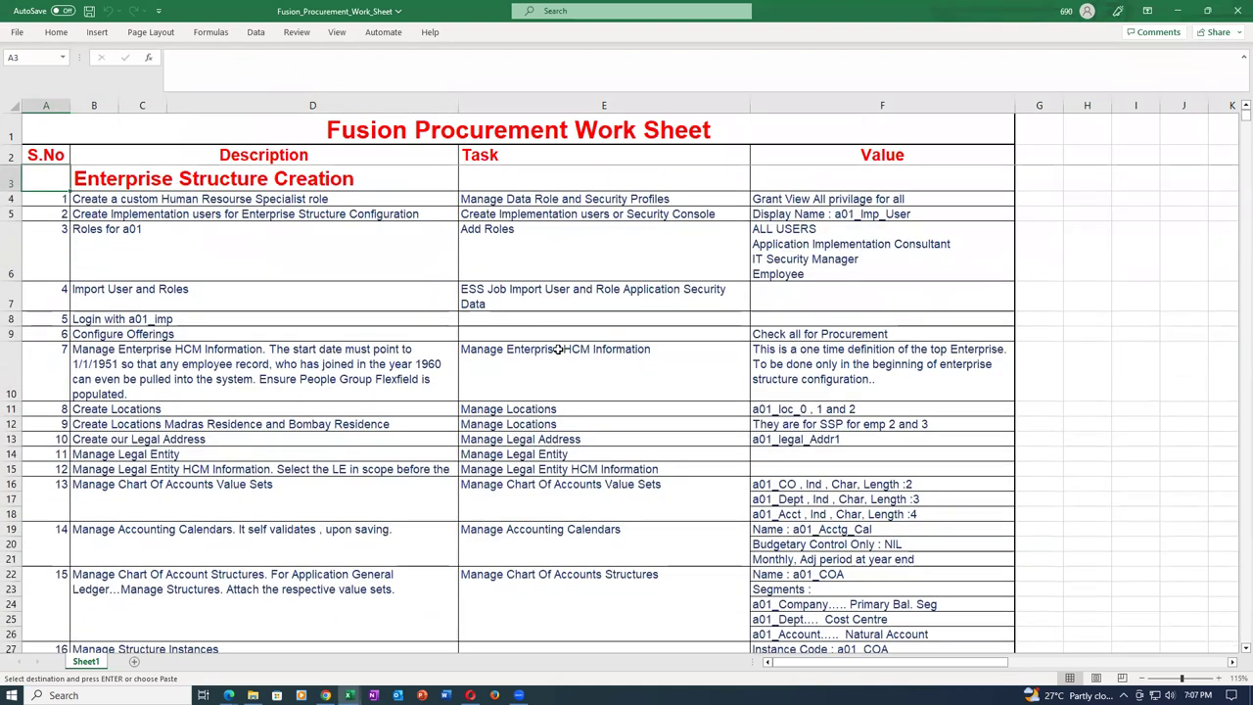
Review the enterprise structure tasks from Manage Locations through Manage Primary Ledgers.
click(571, 409)
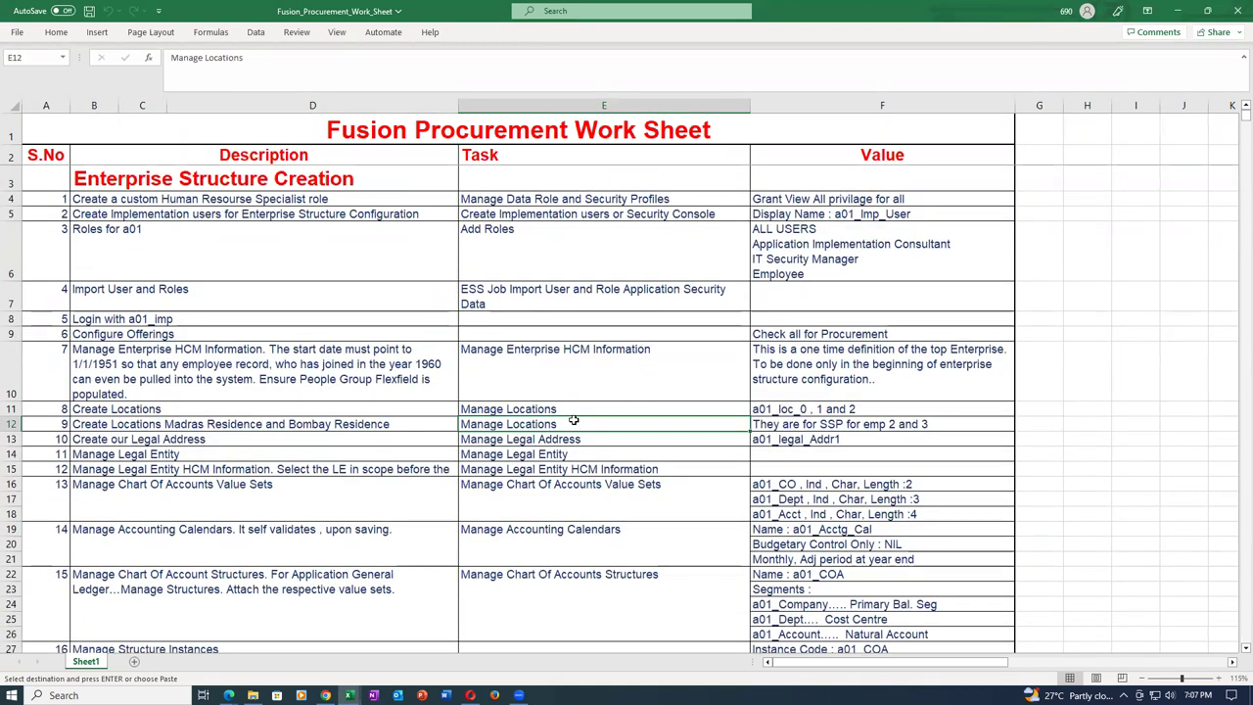
click(576, 425)
click(595, 457)
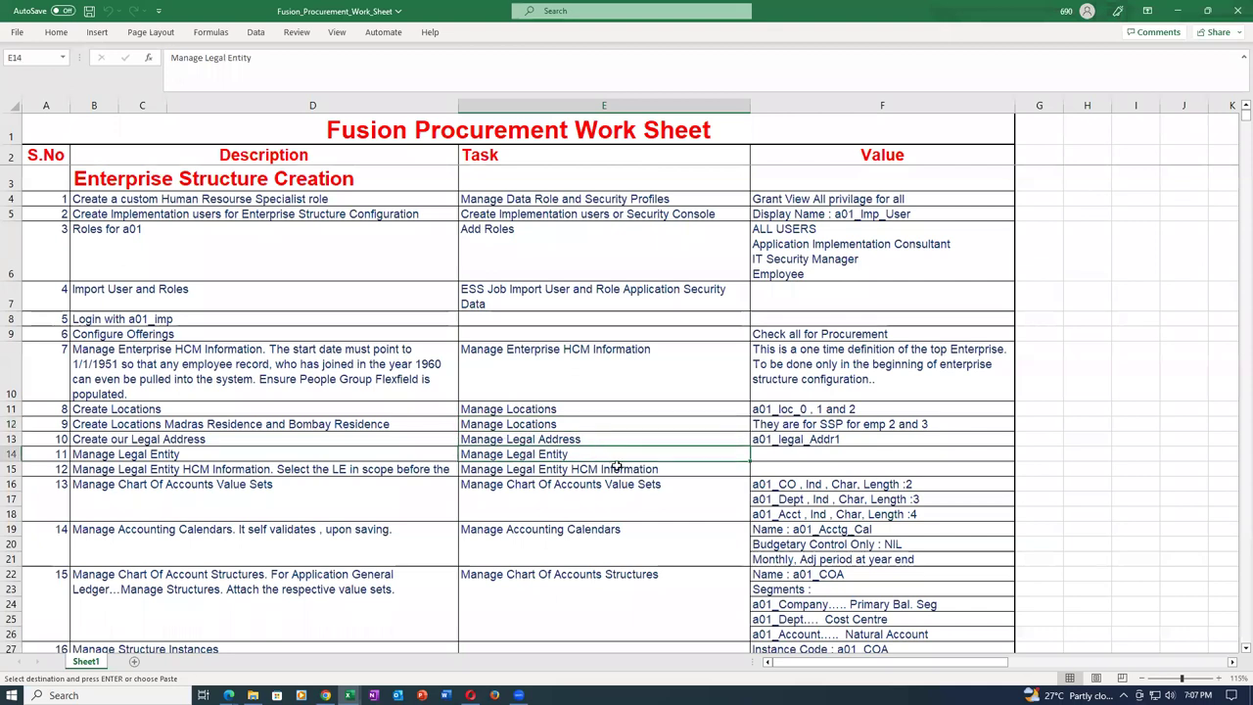
click(625, 471)
click(622, 528)
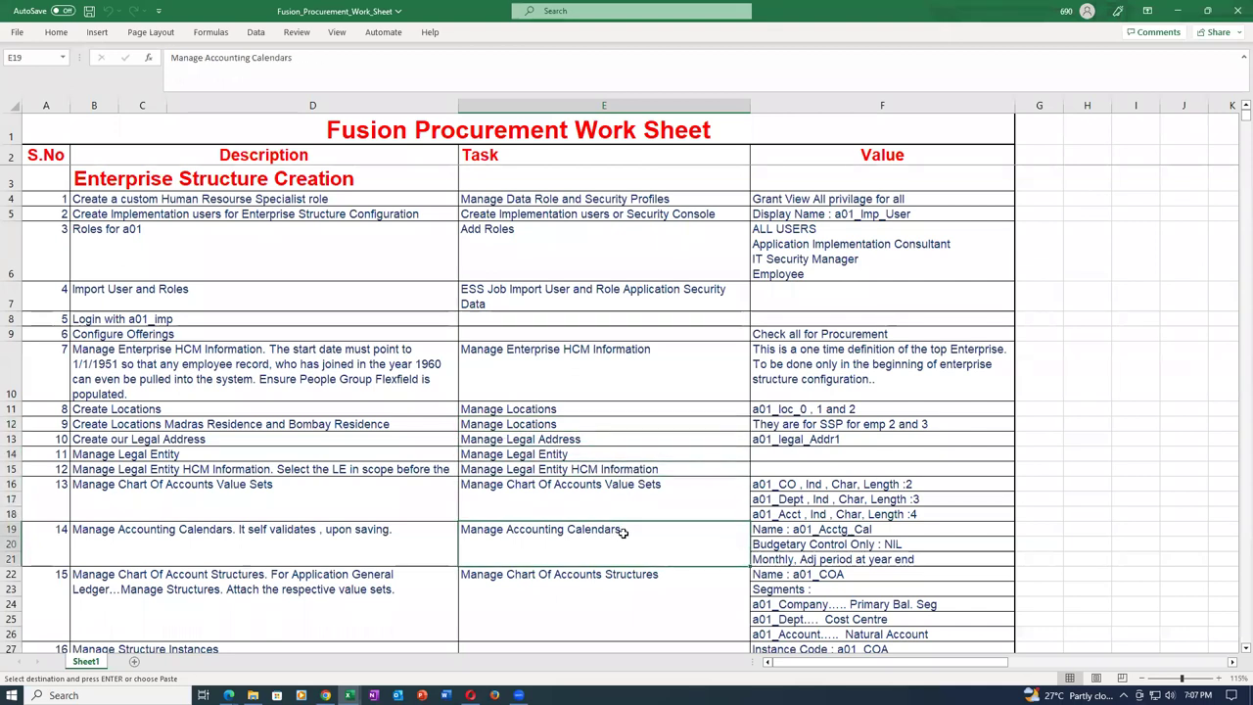
scroll(620, 468, down, 2)
click(621, 468)
click(671, 555)
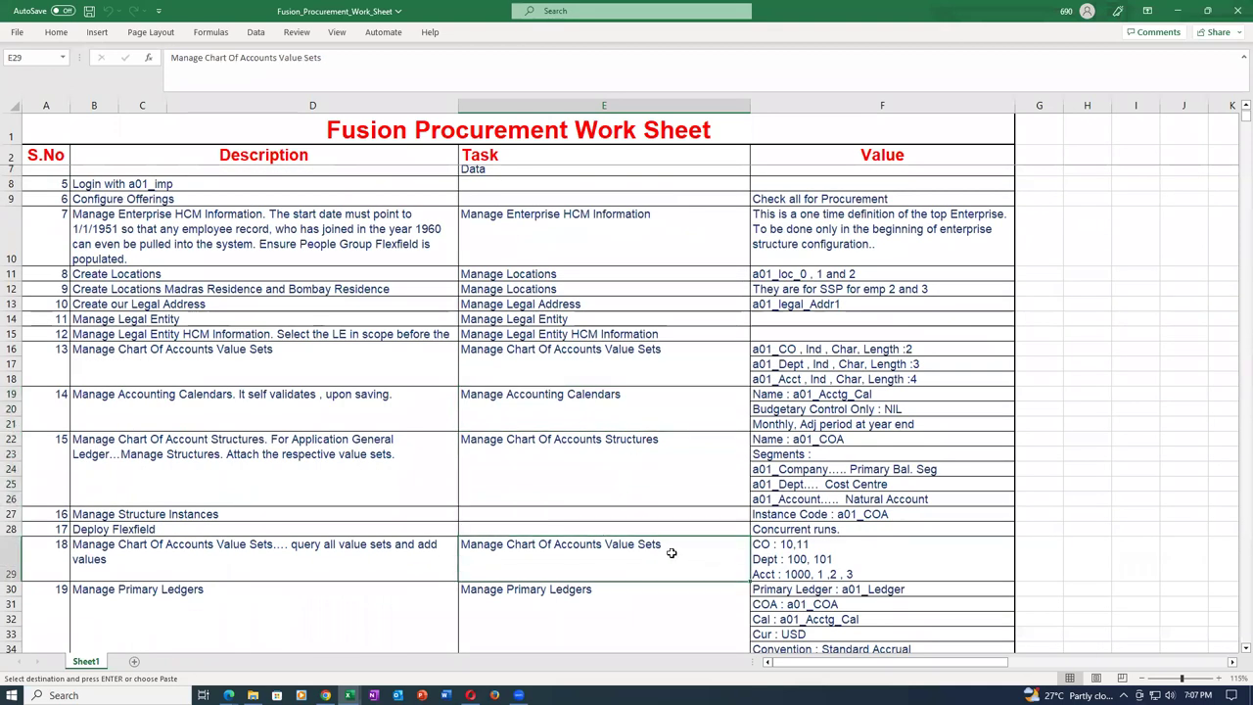
click(632, 613)
scroll(668, 583, down, 2)
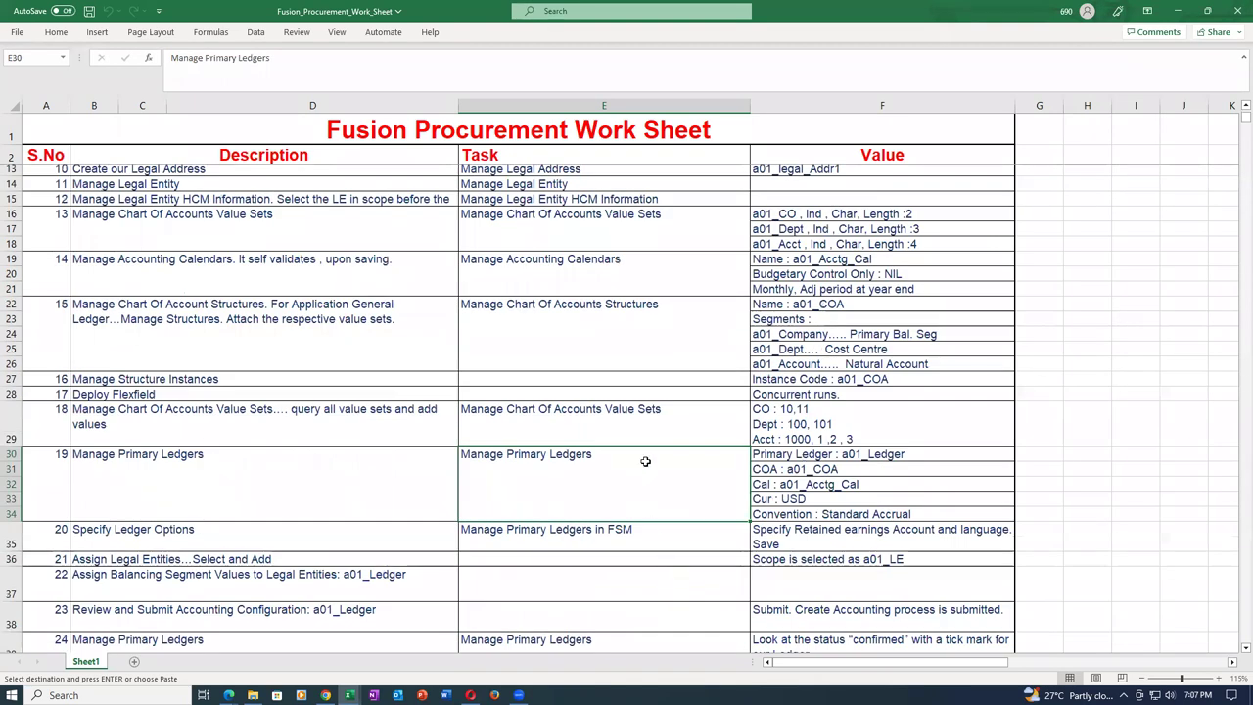
scroll(654, 524, down, 3)
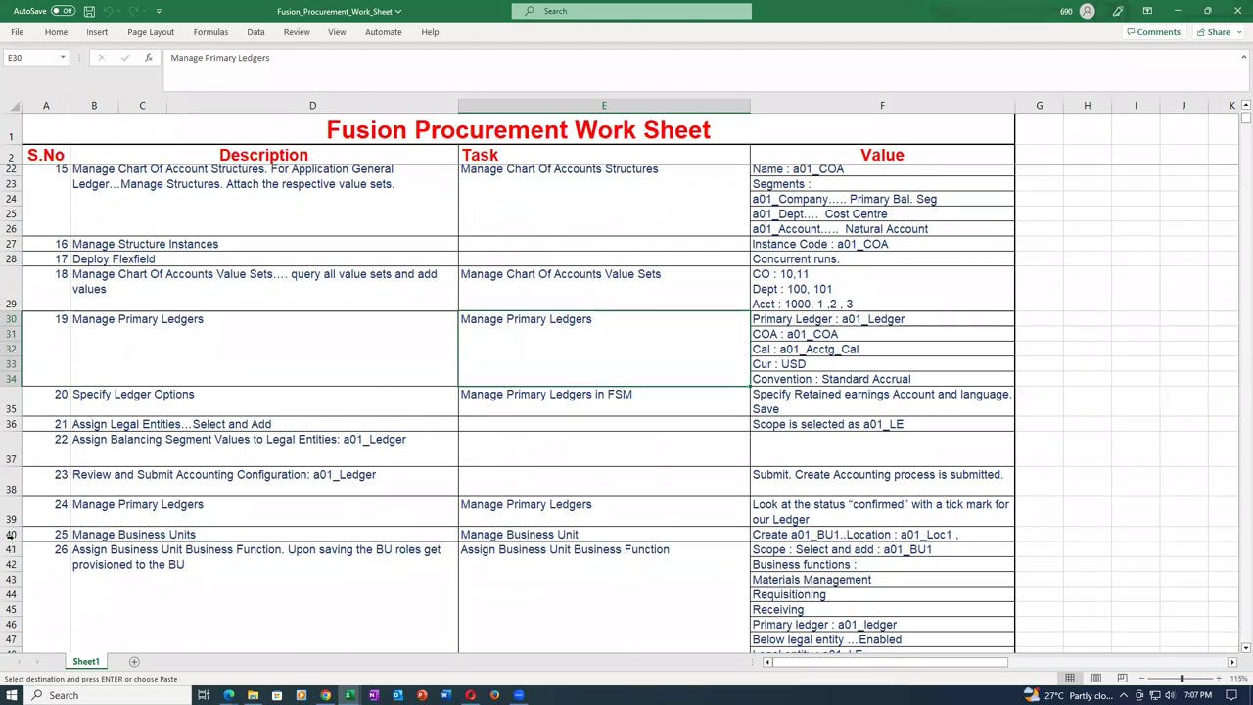
Review the row 40 business unit tasks and row 52 Manage Facility Shifts, then return to Oracle.
click(11, 534)
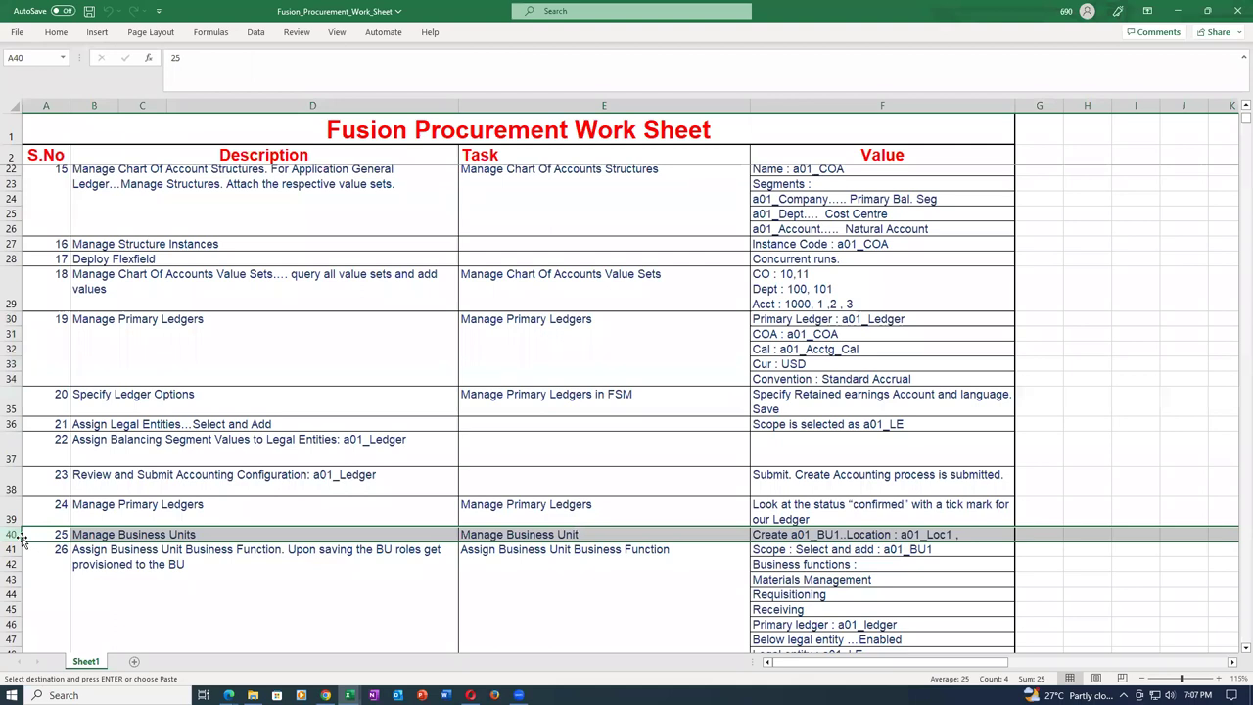
click(149, 565)
click(590, 537)
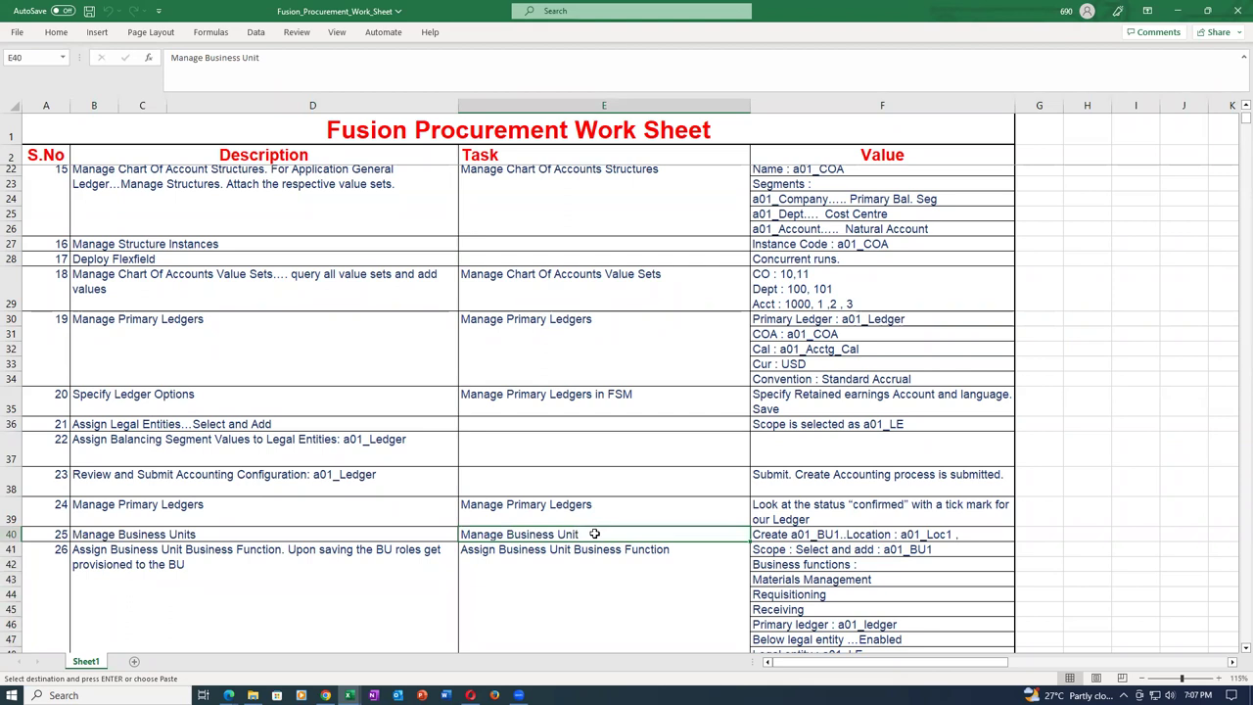
click(603, 568)
scroll(604, 567, down, 2)
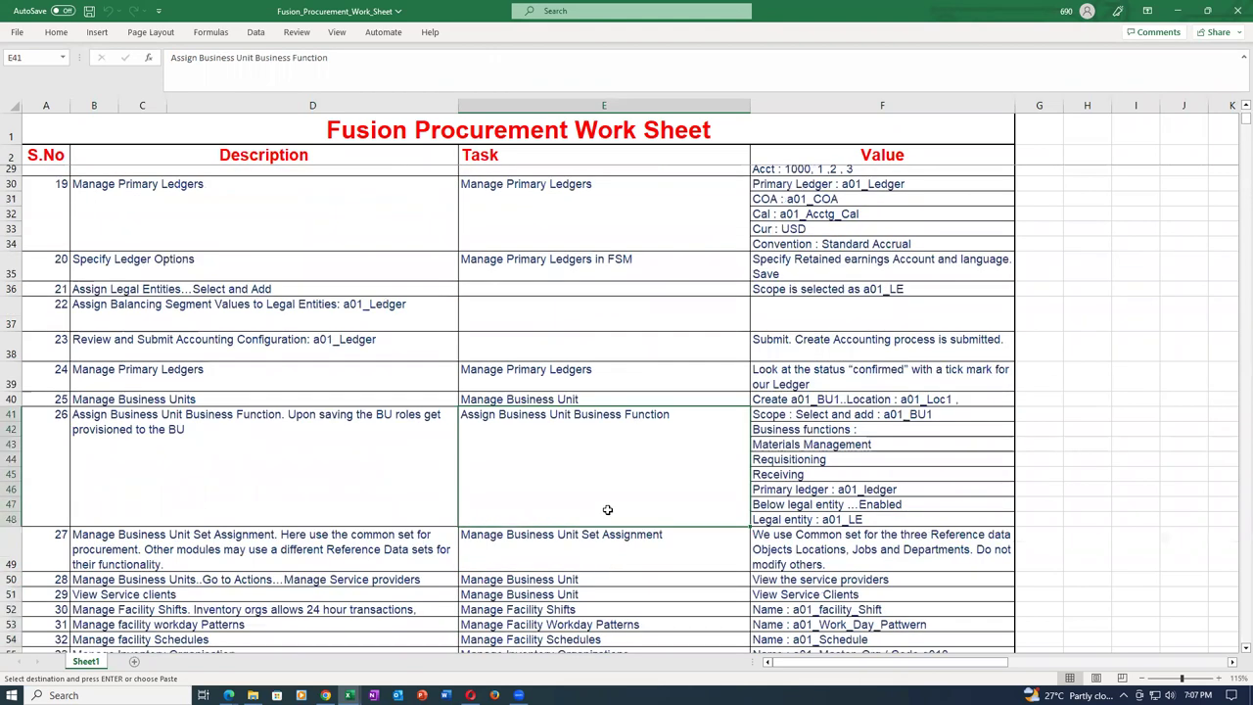
scroll(607, 529, down, 2)
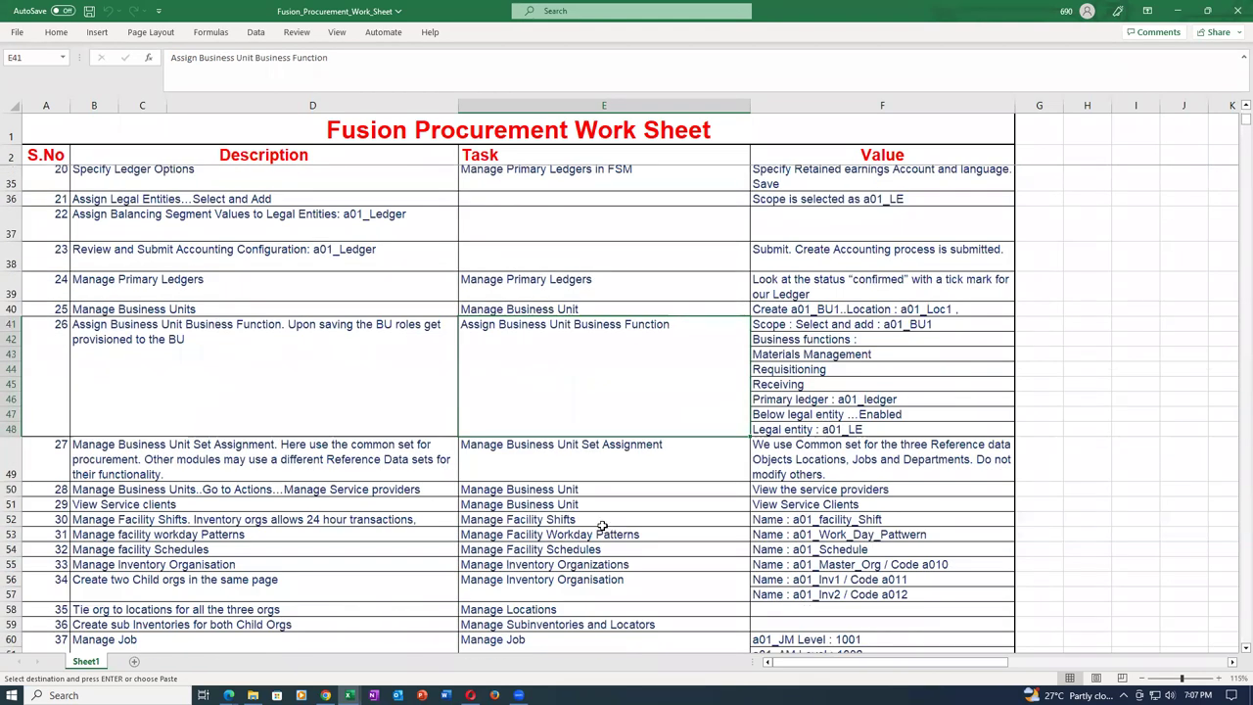
click(10, 520)
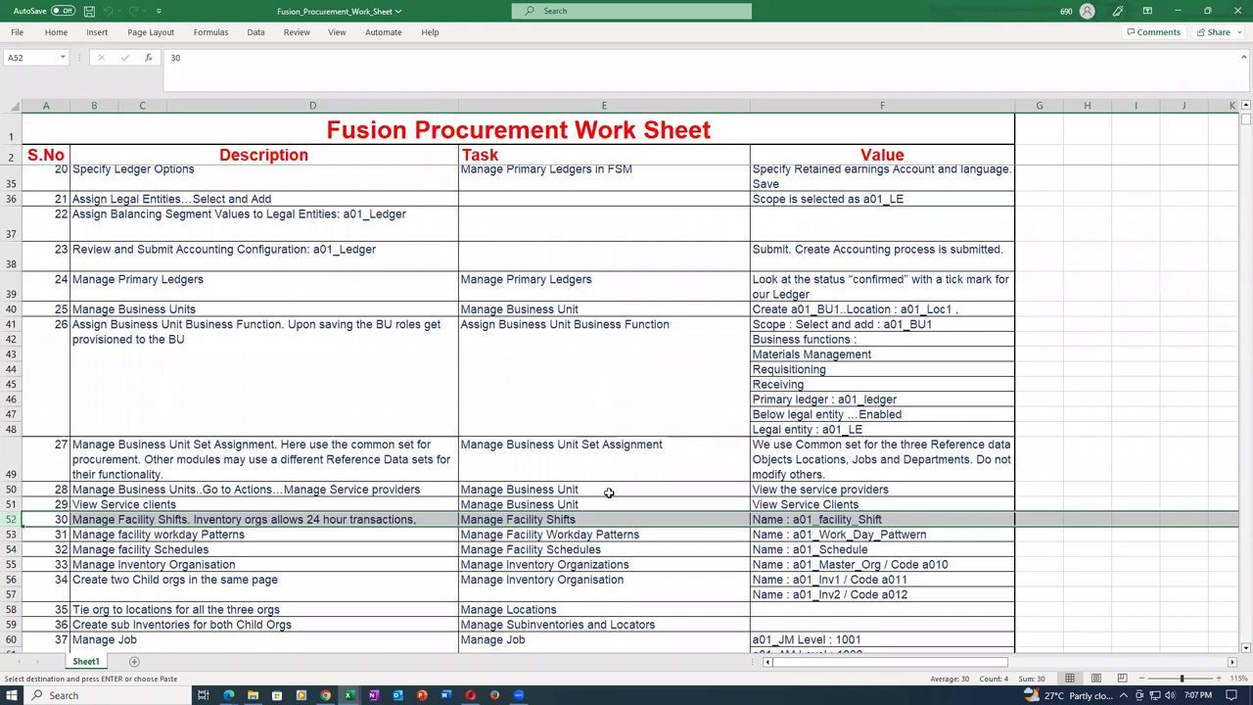
click(326, 693)
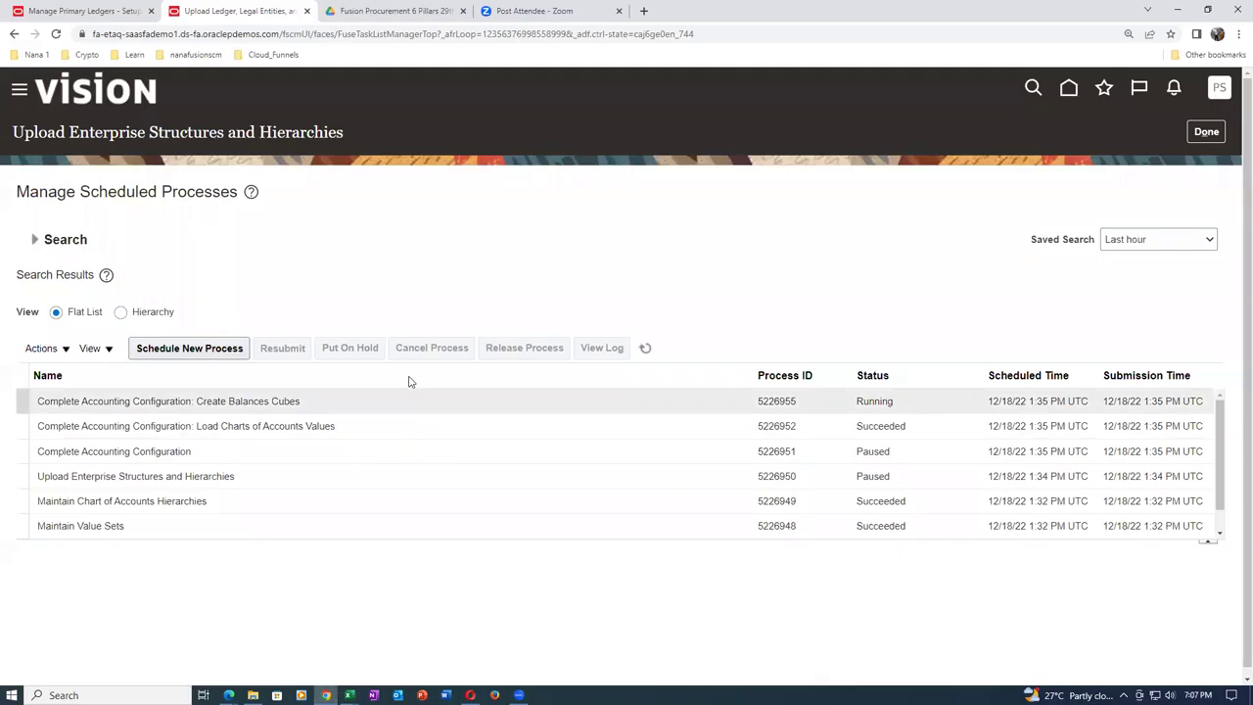
Finish Manage Primary Ledgers and open Manage Business Unit via a man%busi%unit% task search.
click(85, 12)
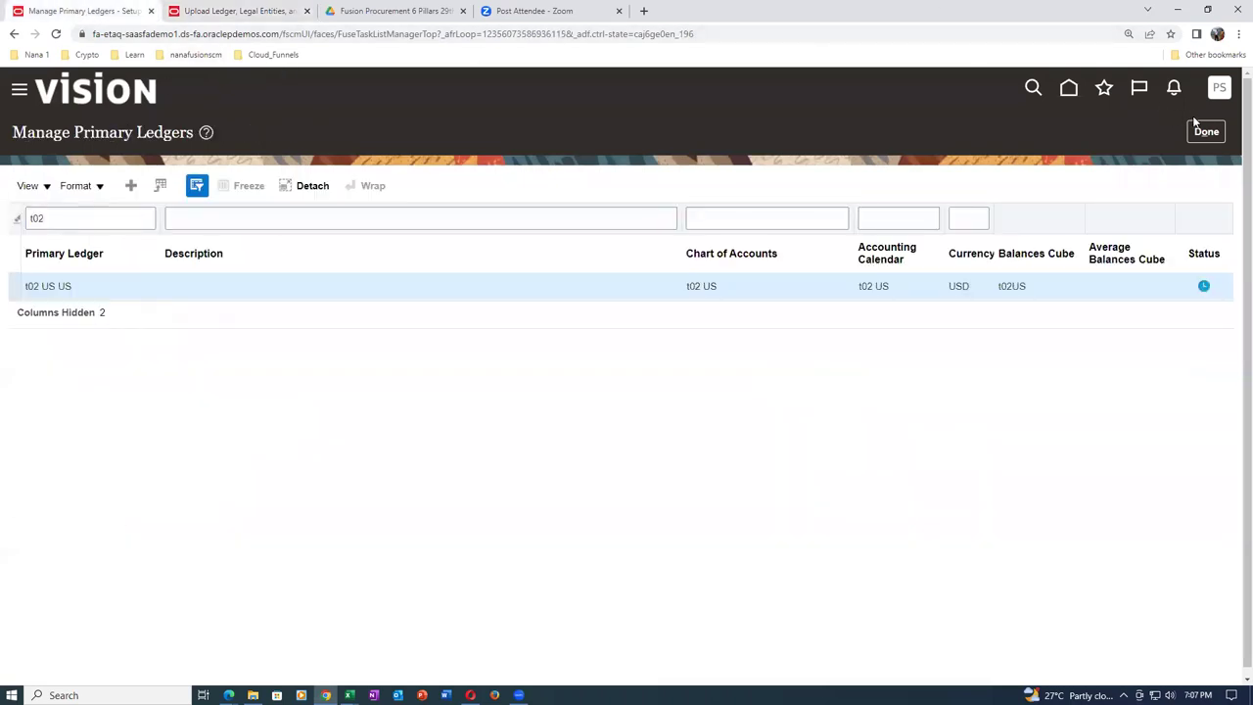
click(1218, 139)
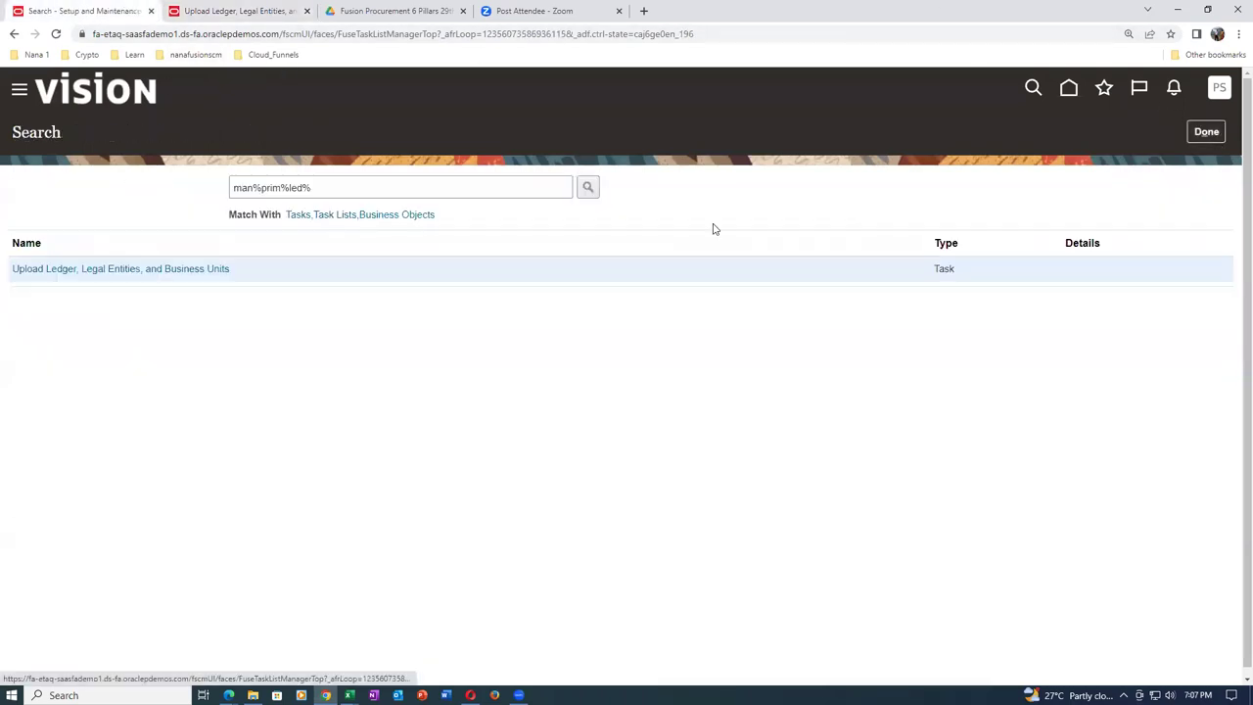
drag(309, 188, 176, 194)
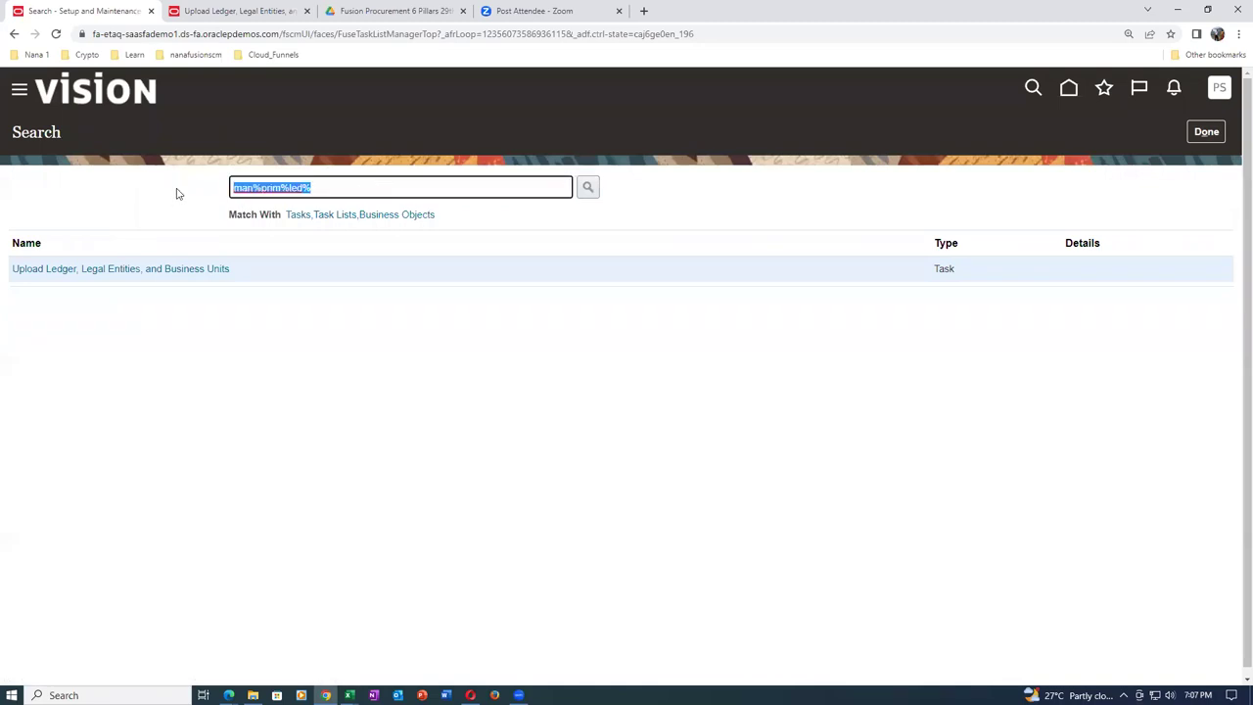
text(man%busi%unit%)
key(Return)
click(82, 320)
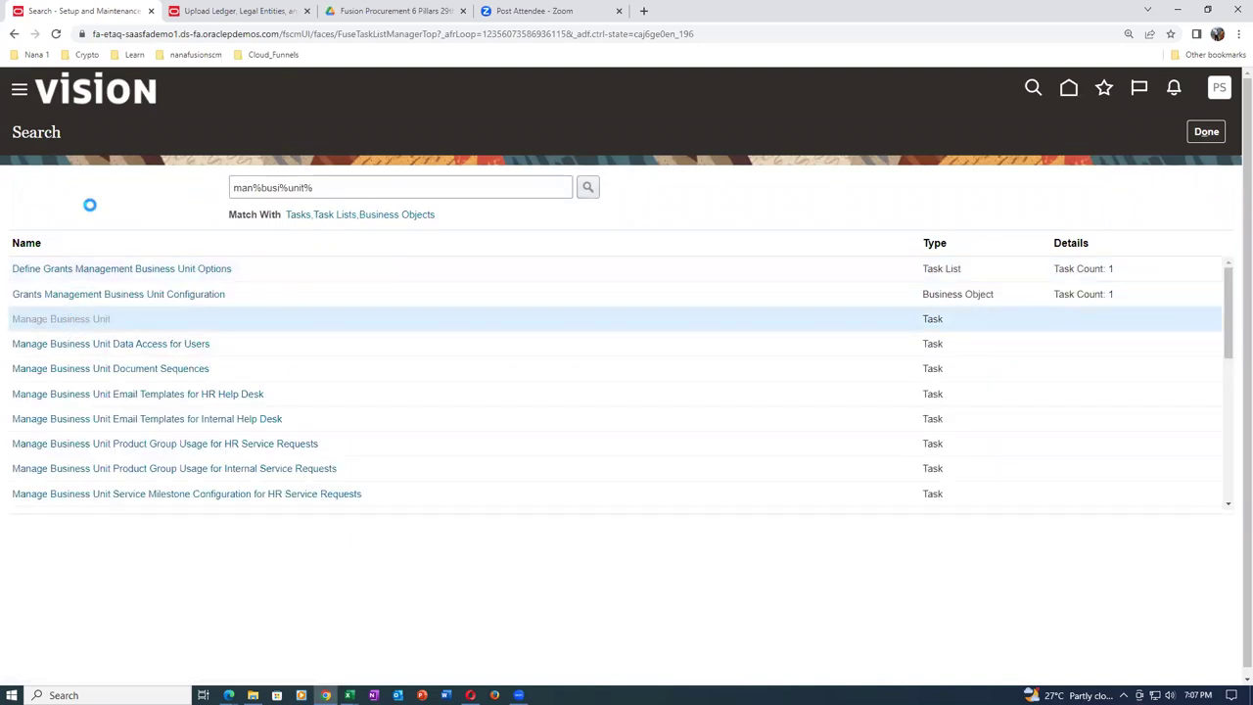
Search business units for the name t02, then go back to the scheduled processes tab.
click(170, 228)
text(t02)
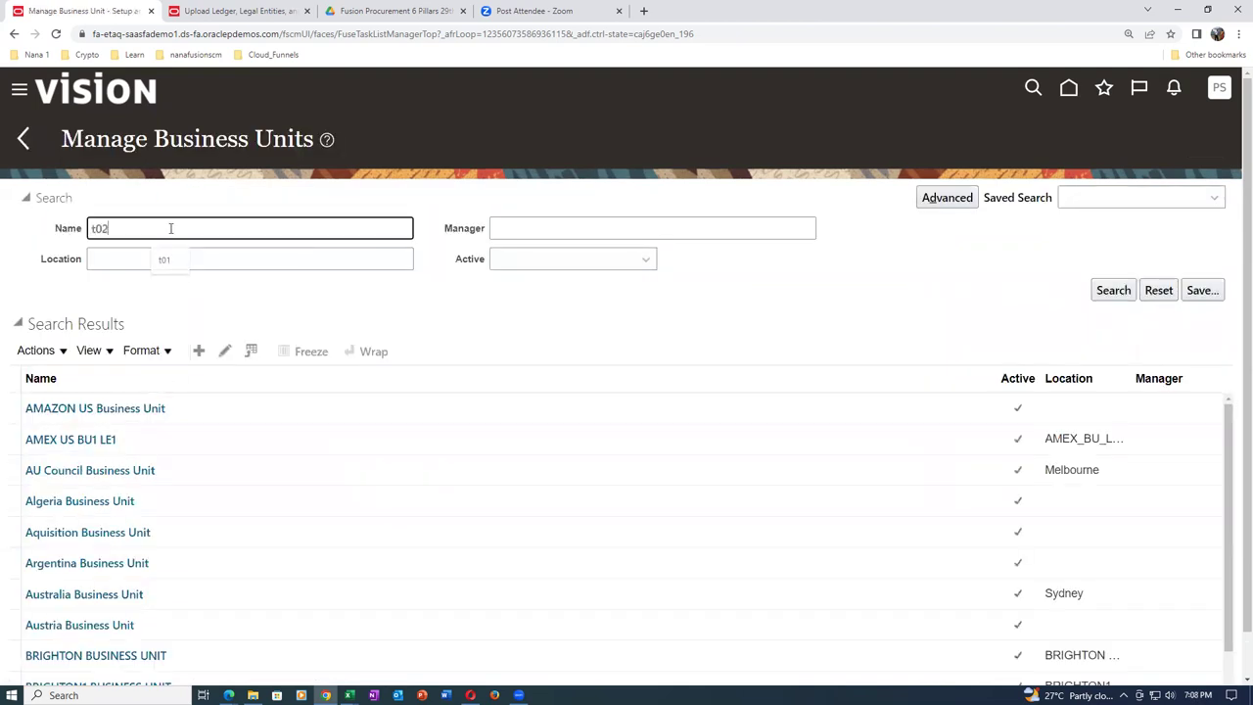
key(Return)
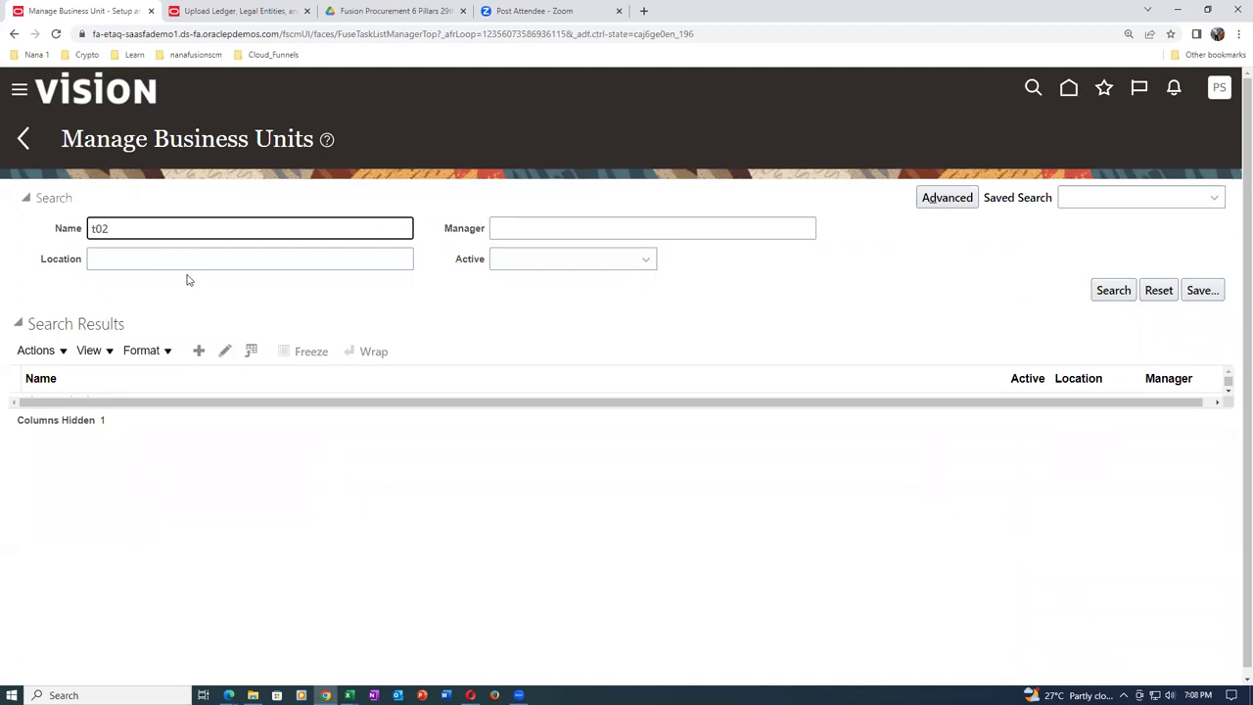
click(235, 11)
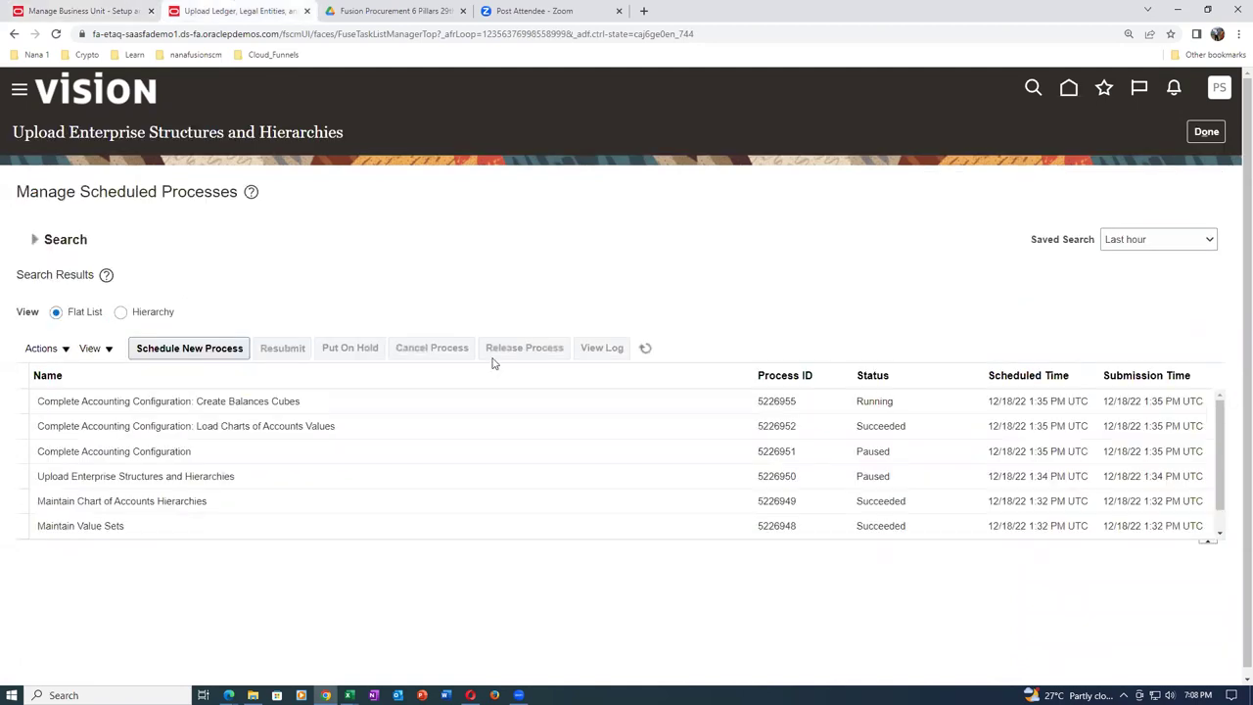
click(645, 349)
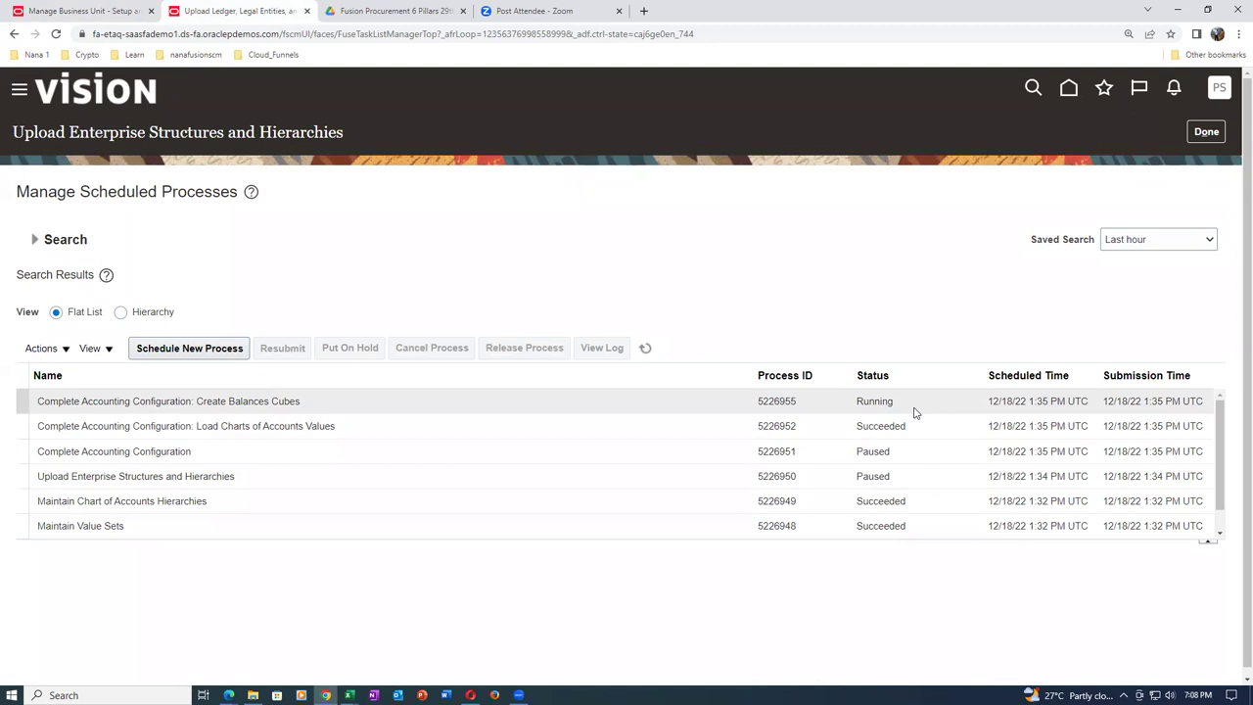
click(645, 349)
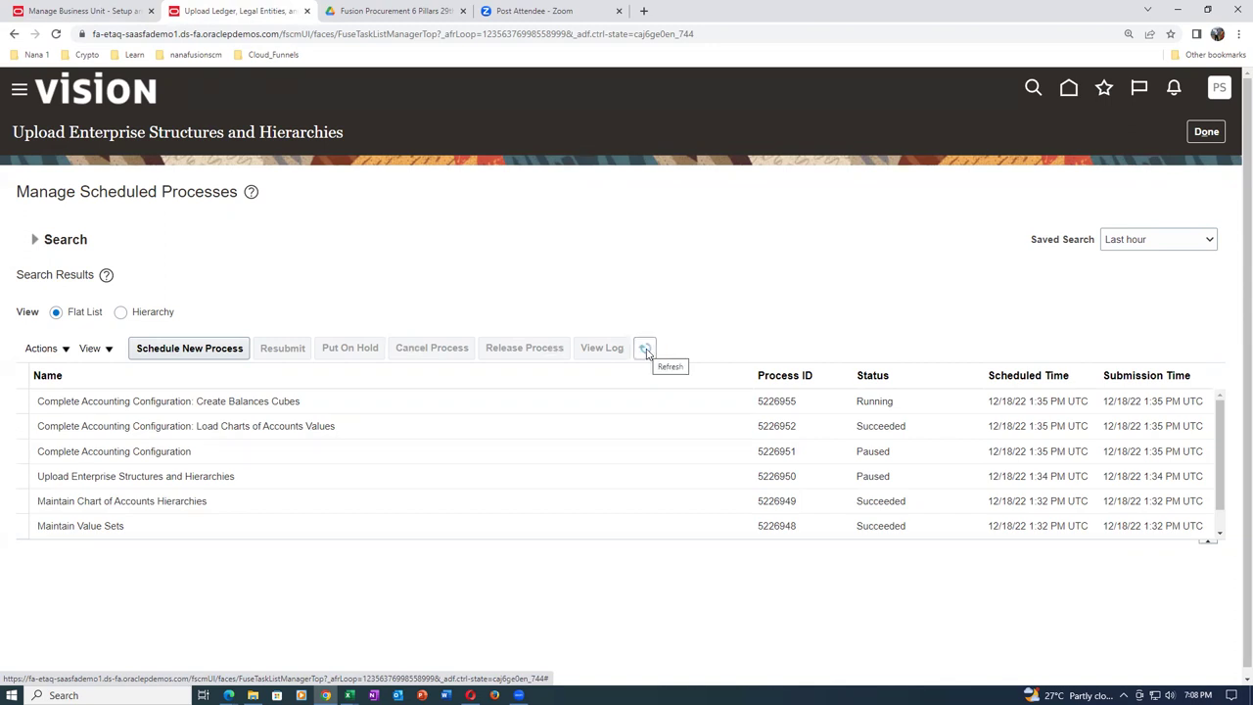
click(647, 351)
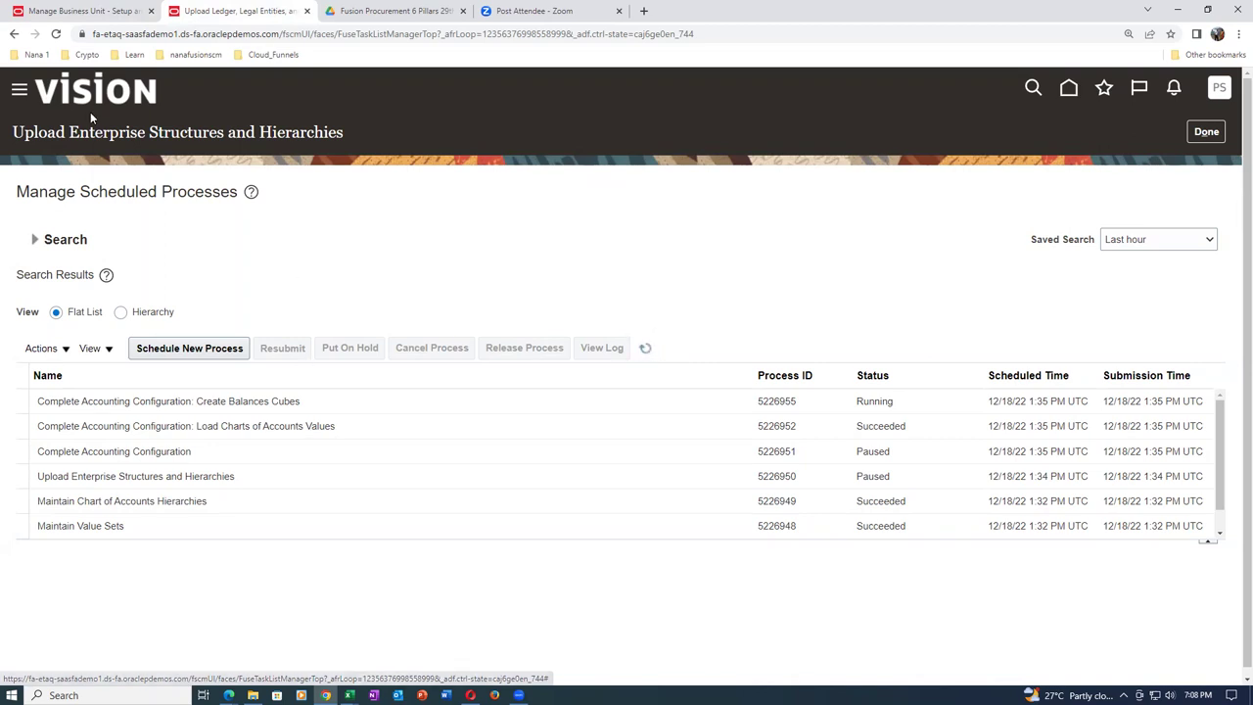
Select facility shifts row 52 and page down to the last task rows of the work sheet.
key(alt+Tab)
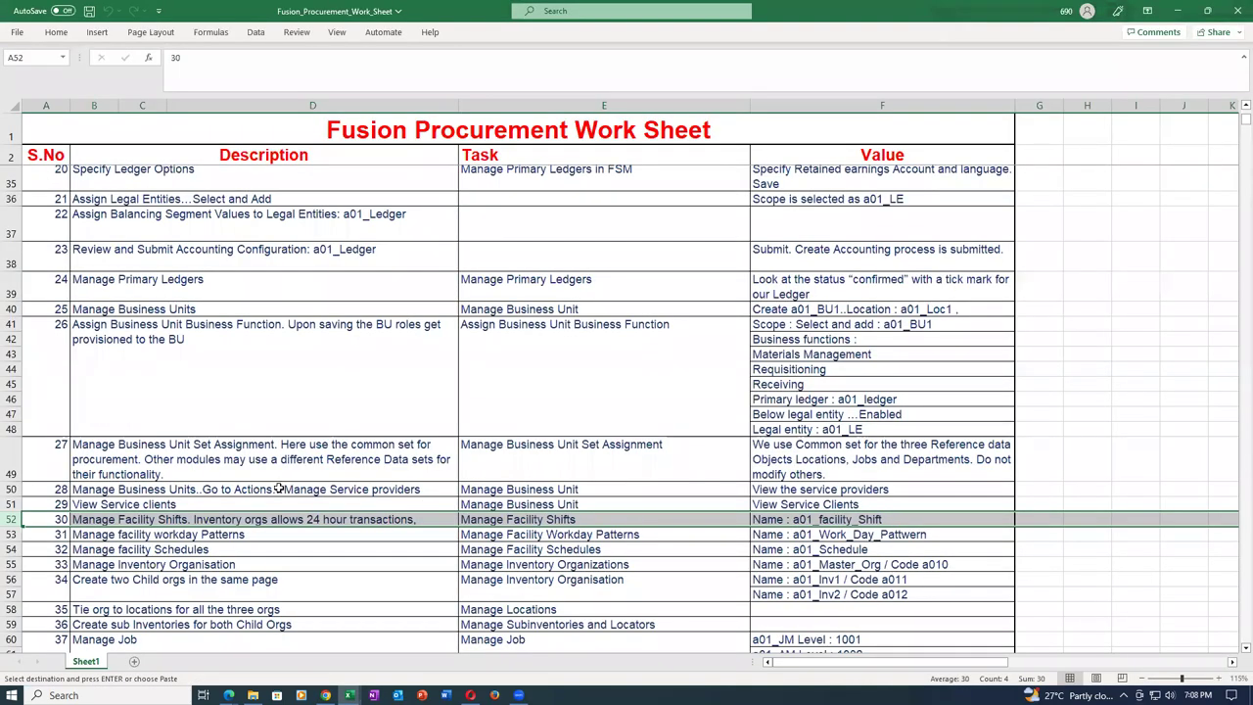
click(183, 503)
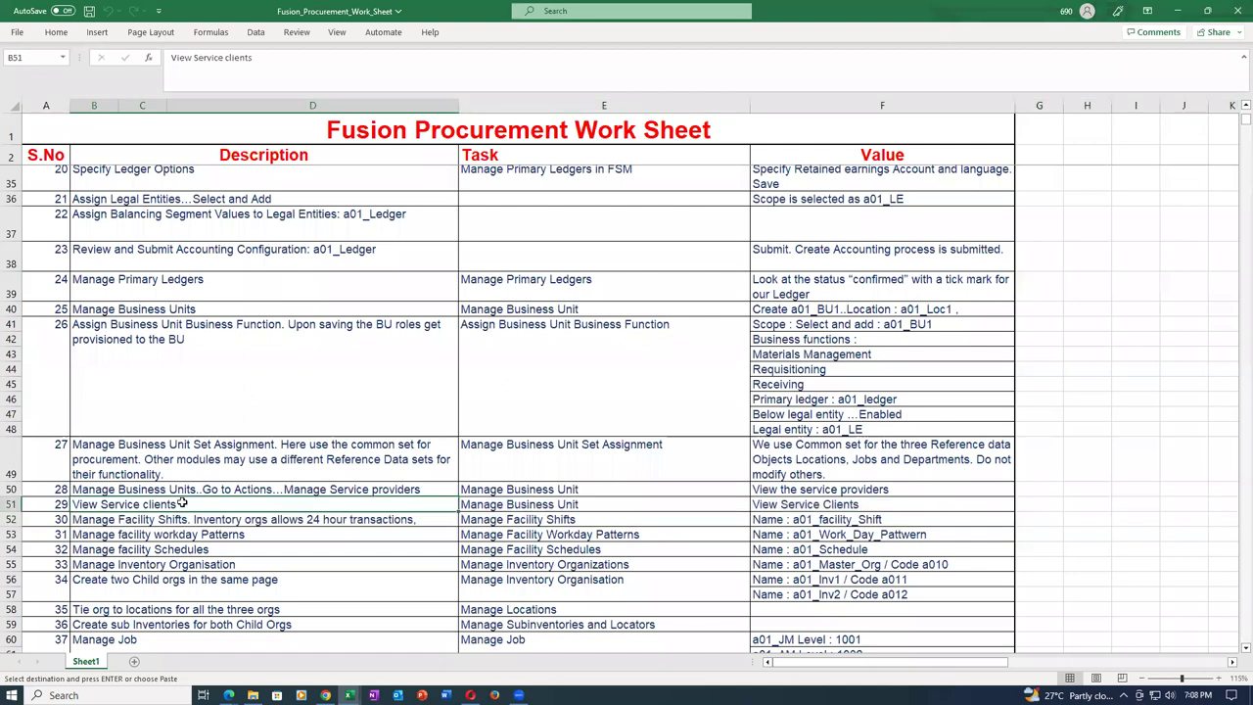
click(11, 519)
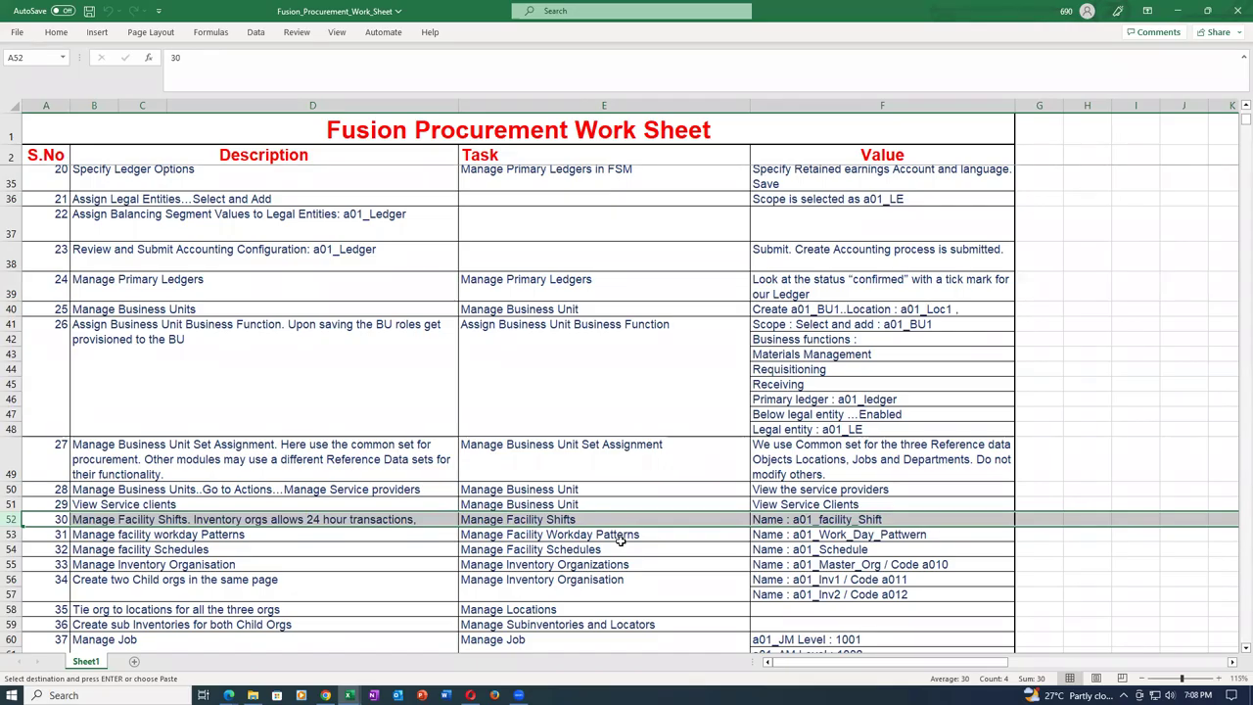
key(alt+Tab)
key(alt+Tab)
key(Page_Down)
key(Page_Down)
key(Page_Down)
key(Page_Down)
key(Page_Down)
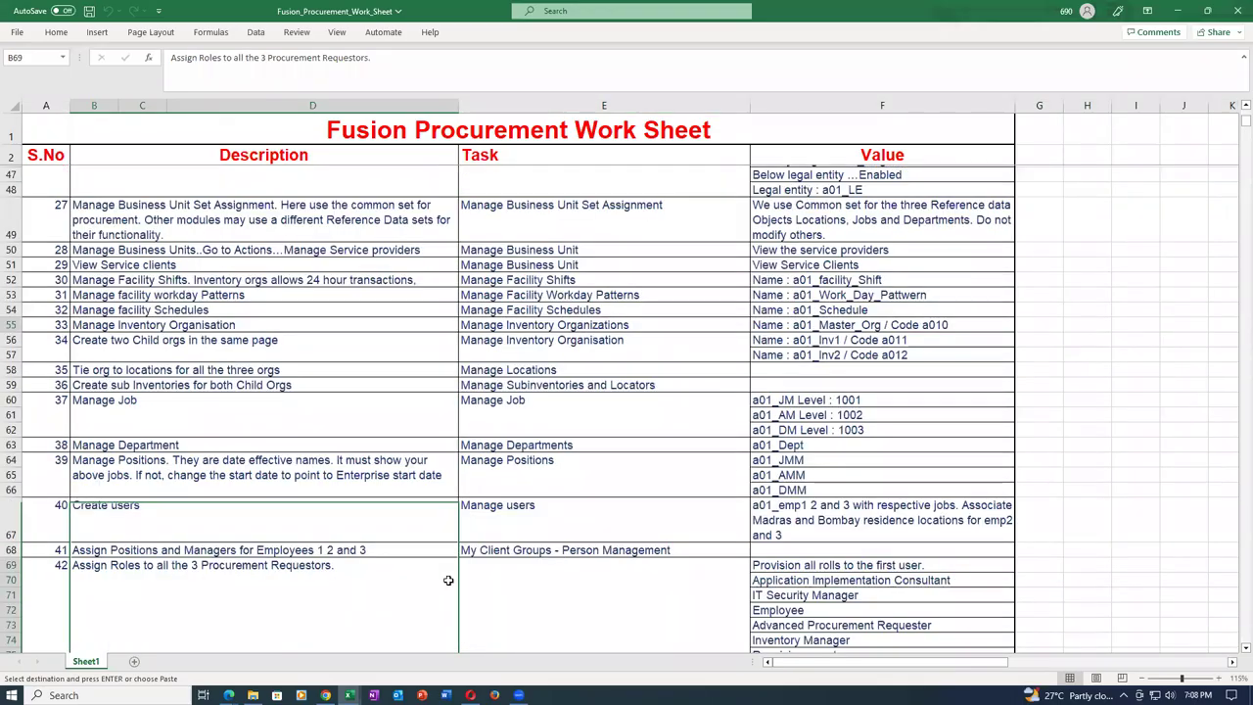
key(Page_Down)
key(Page_Down)
key(Page_Down)
key(Page_Down)
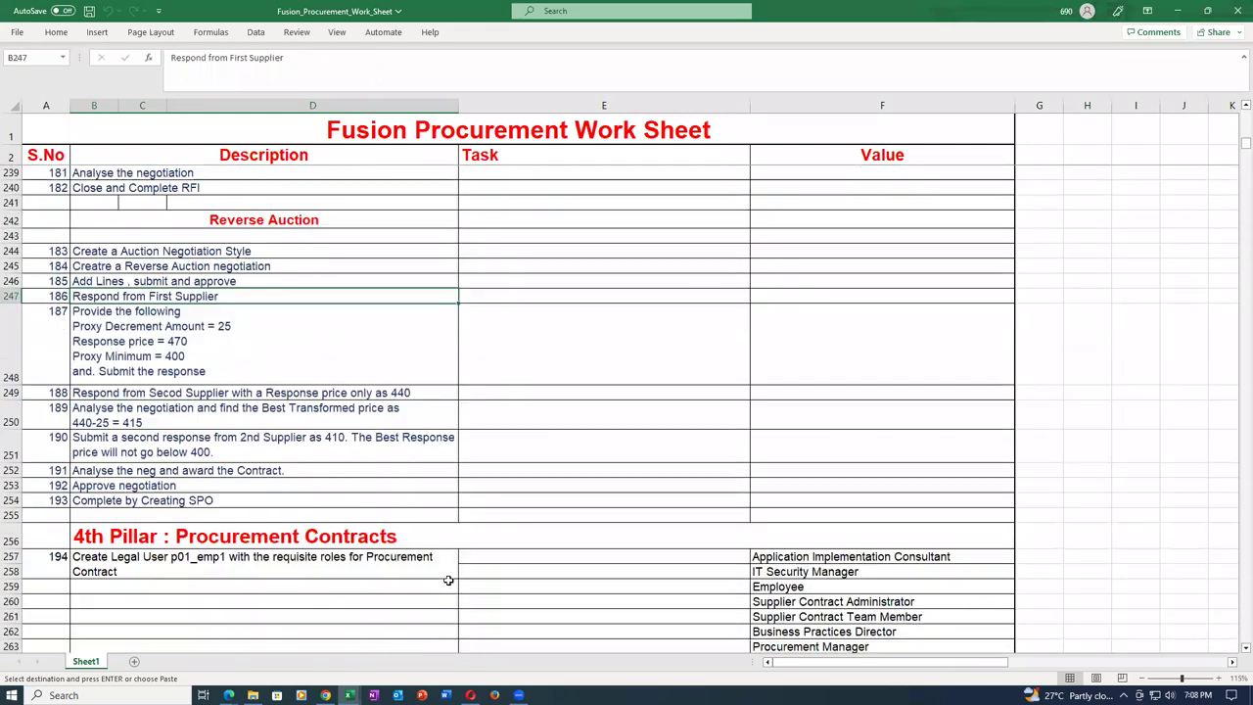
key(Page_Down)
key(Page_Down)
key(Page_Down)
key(Page_Down)
key(Page_Down)
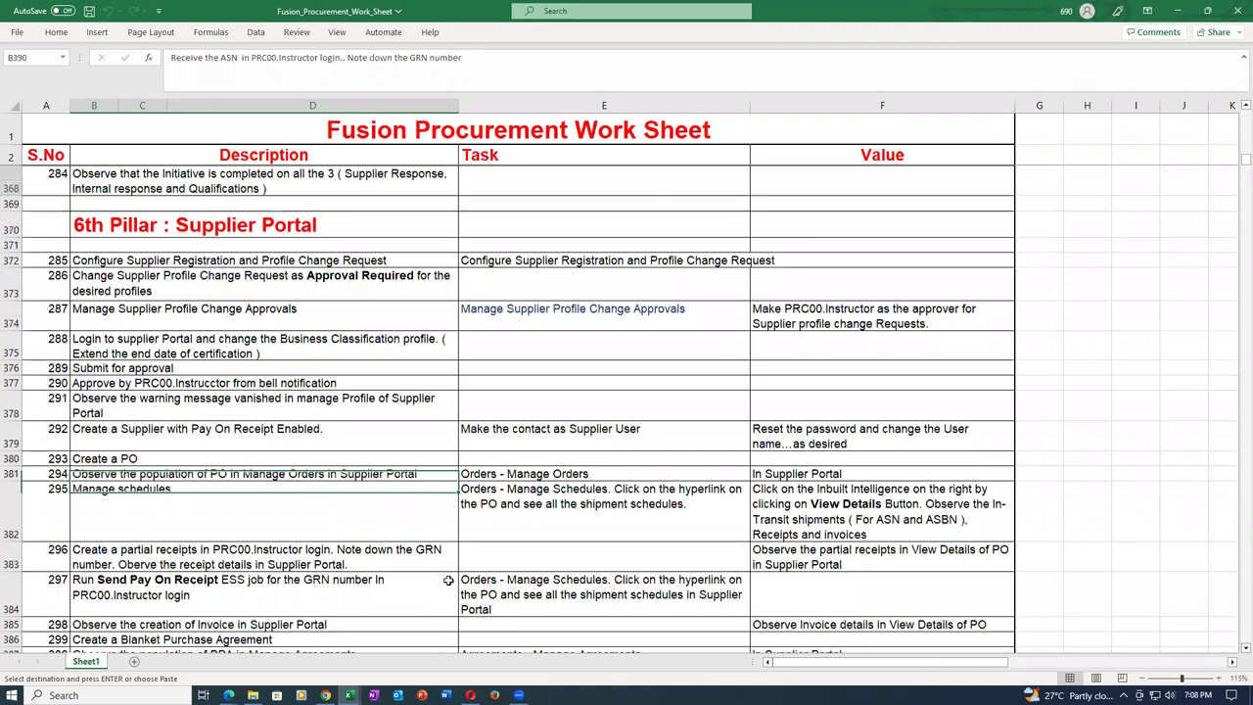
key(Page_Down)
scroll(448, 581, down, 5)
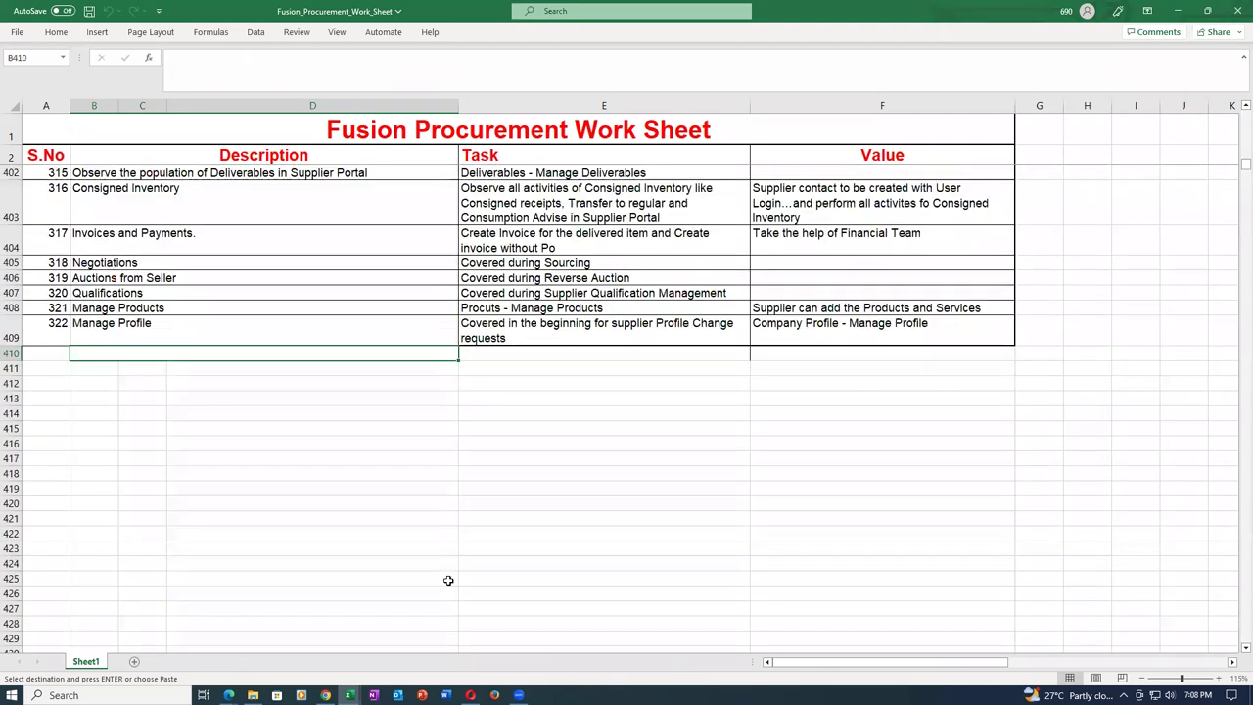
key(alt+Tab)
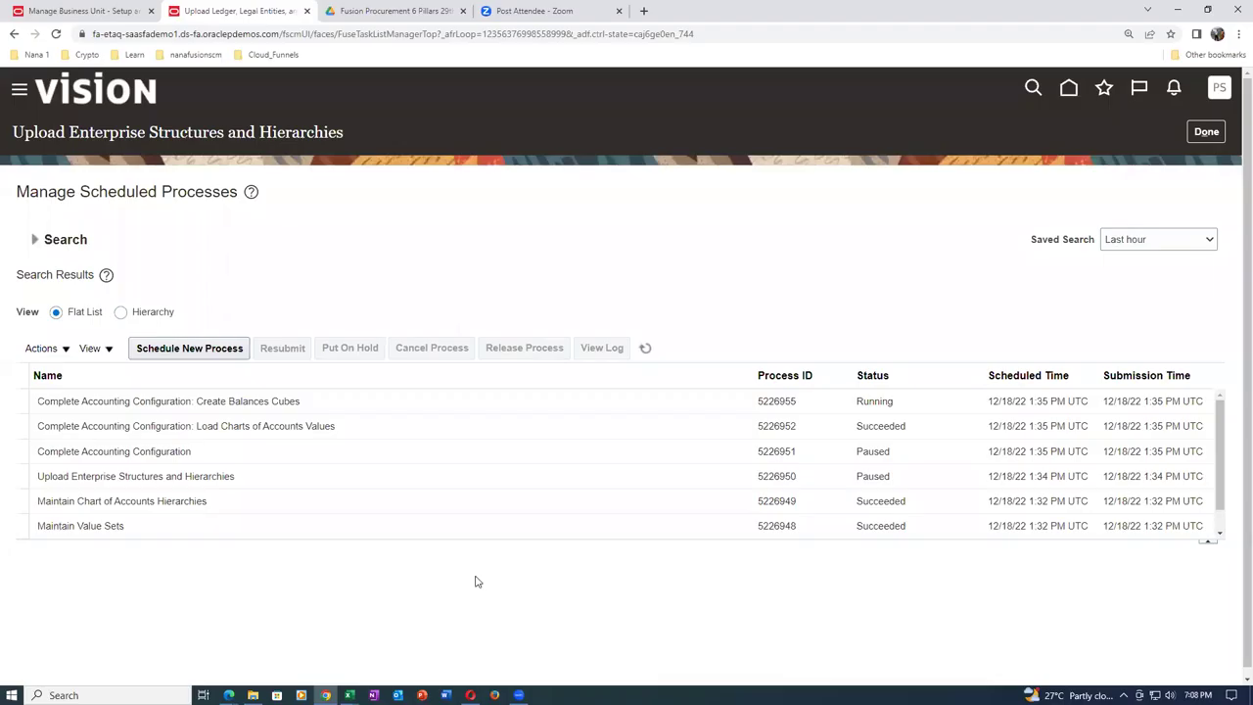
click(645, 349)
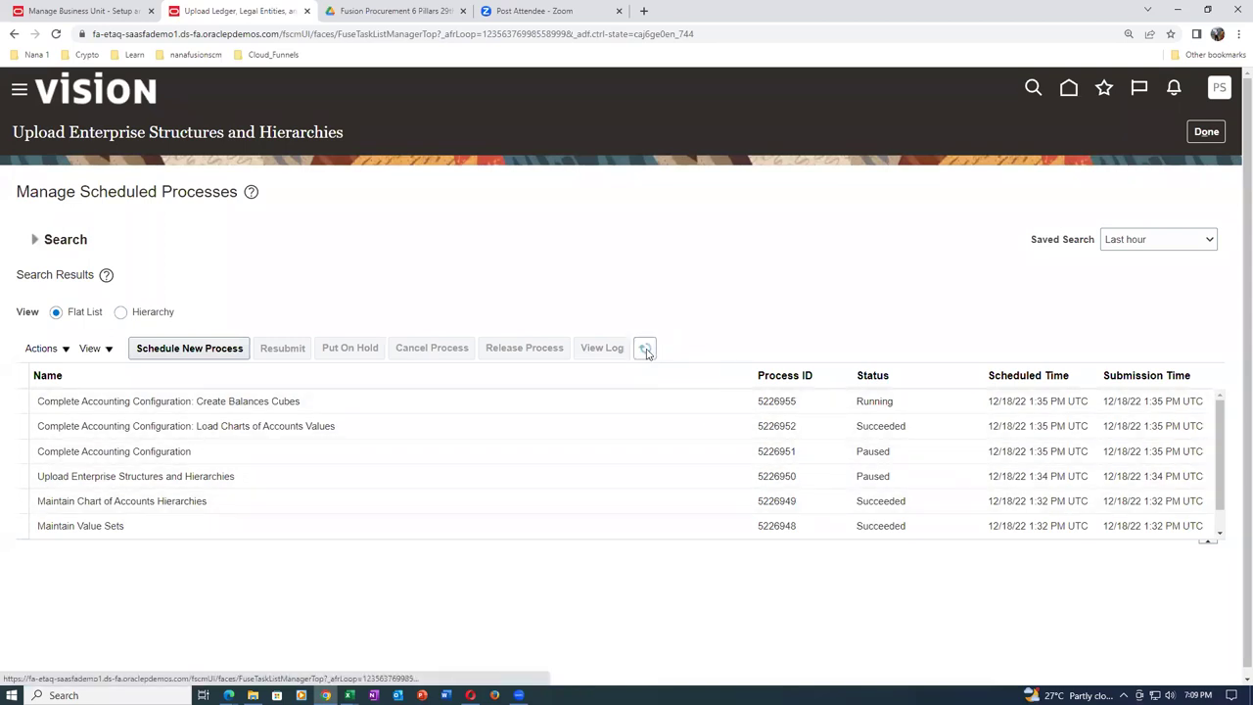
click(645, 350)
From the sheet top, review row 52 and the Manage Job, Departments and Positions tasks.
key(alt+Tab)
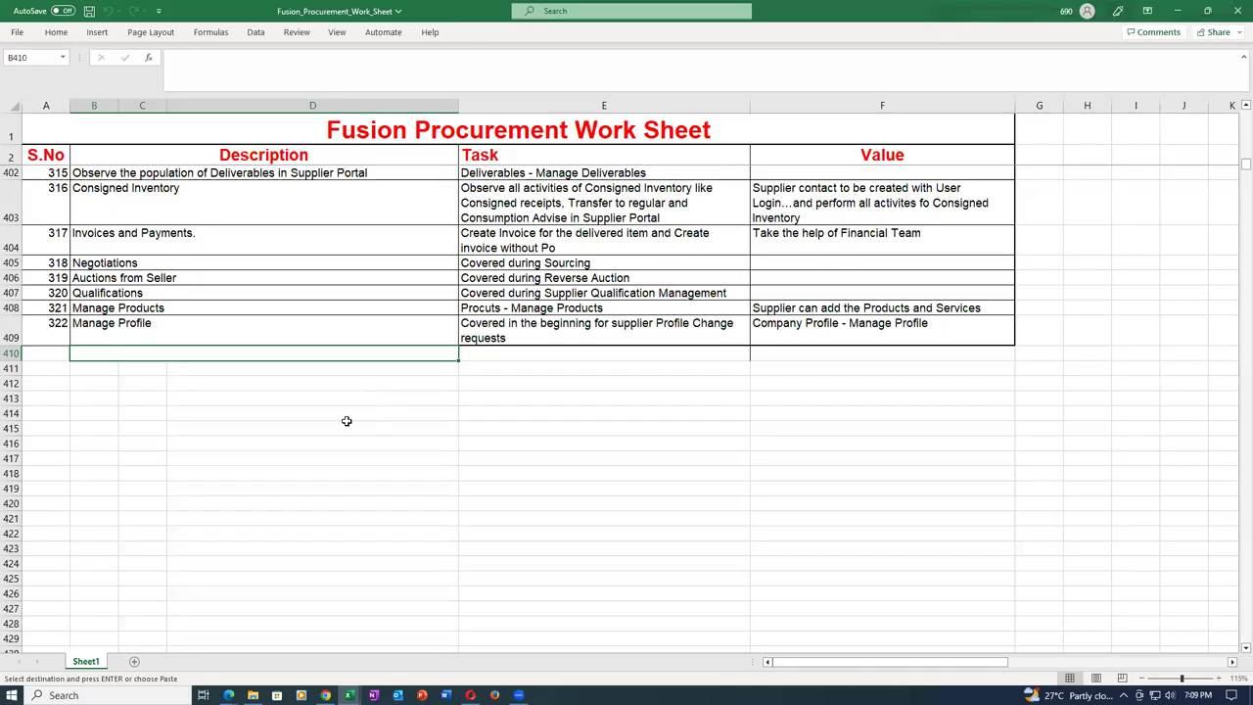
key(ctrl+Home)
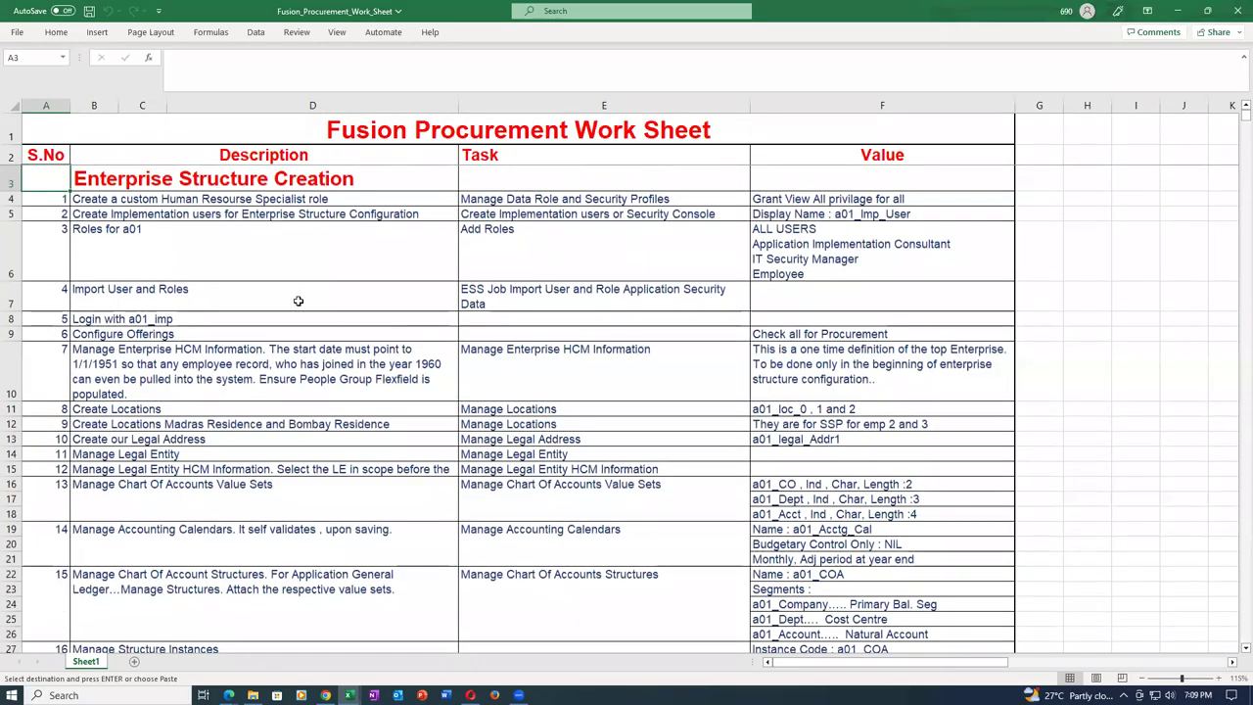
scroll(298, 301, down, 9)
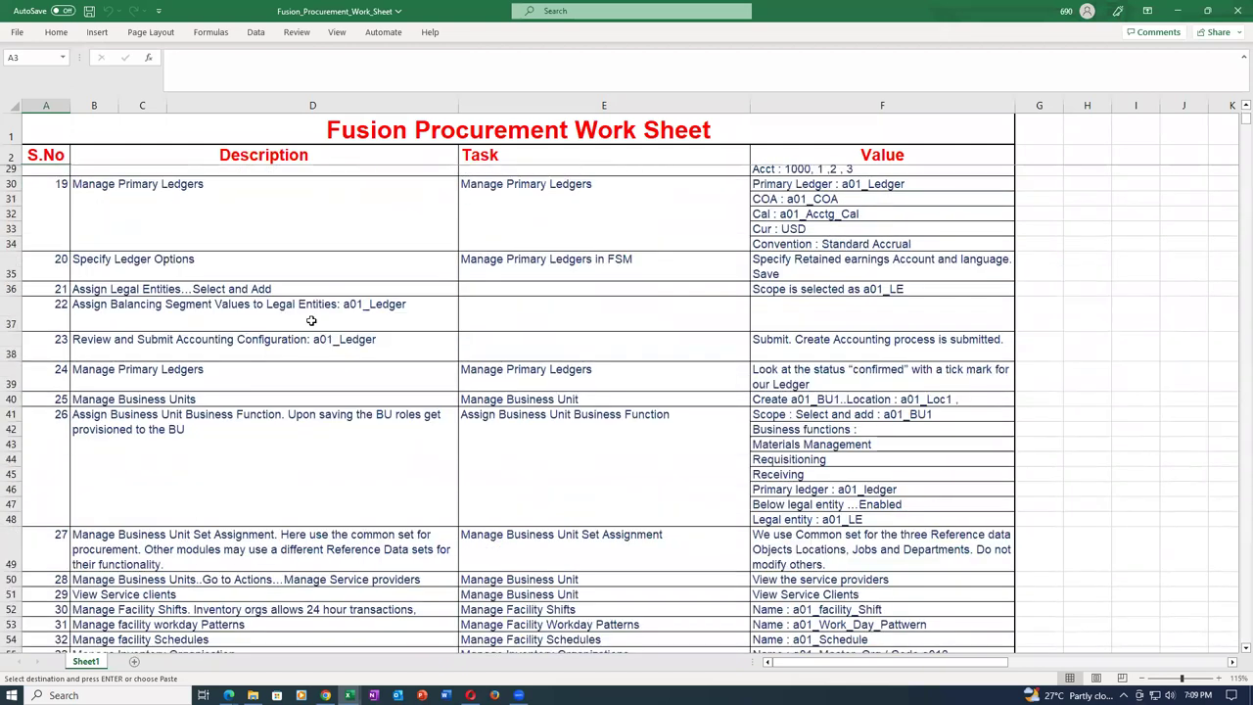
scroll(312, 320, down, 3)
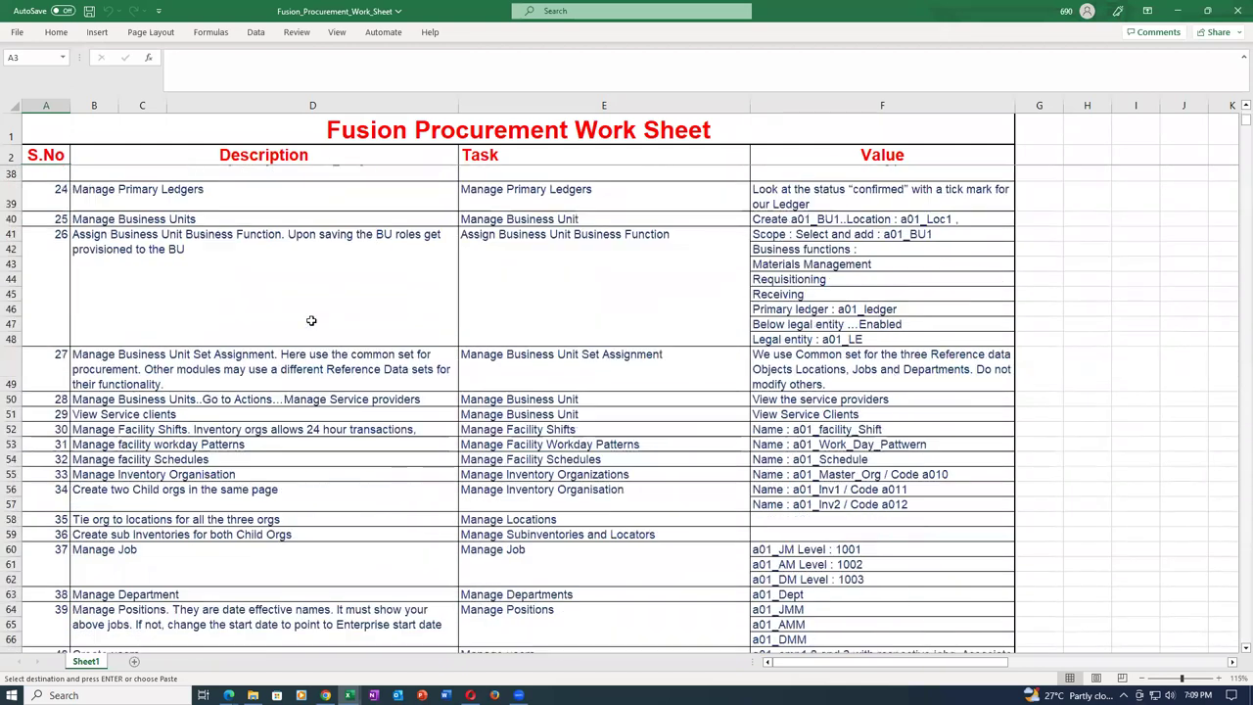
click(12, 429)
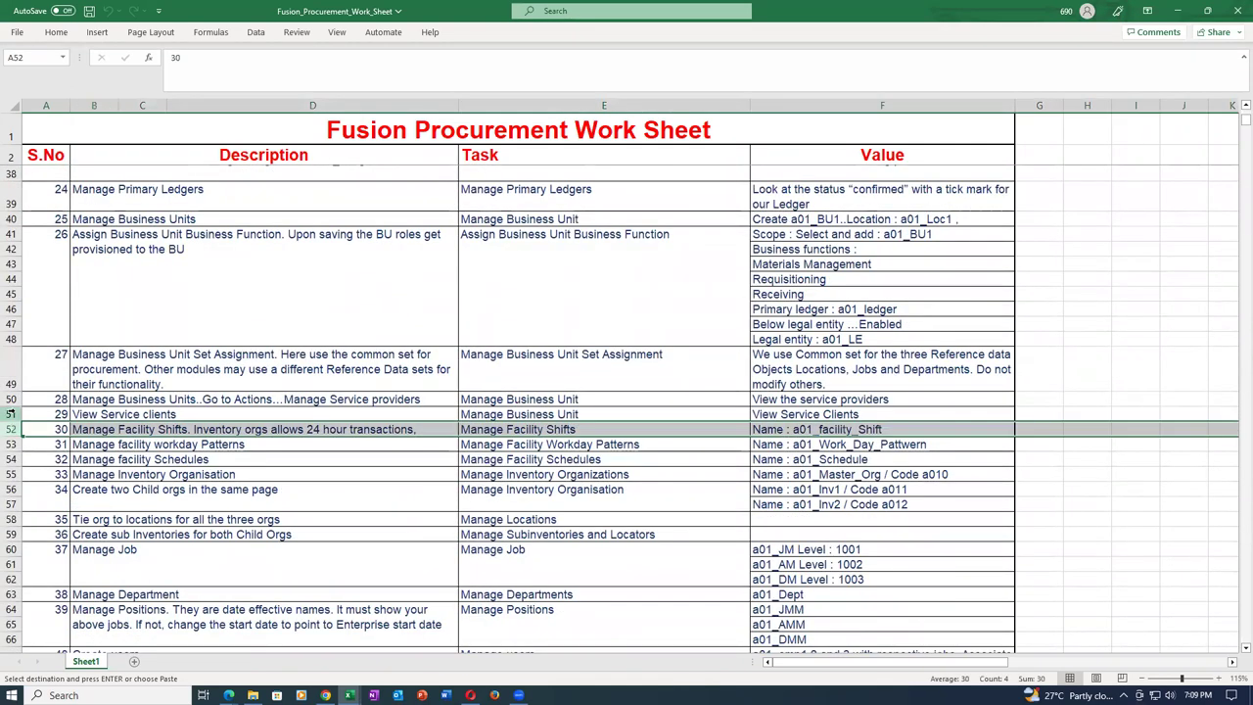
click(554, 564)
click(608, 595)
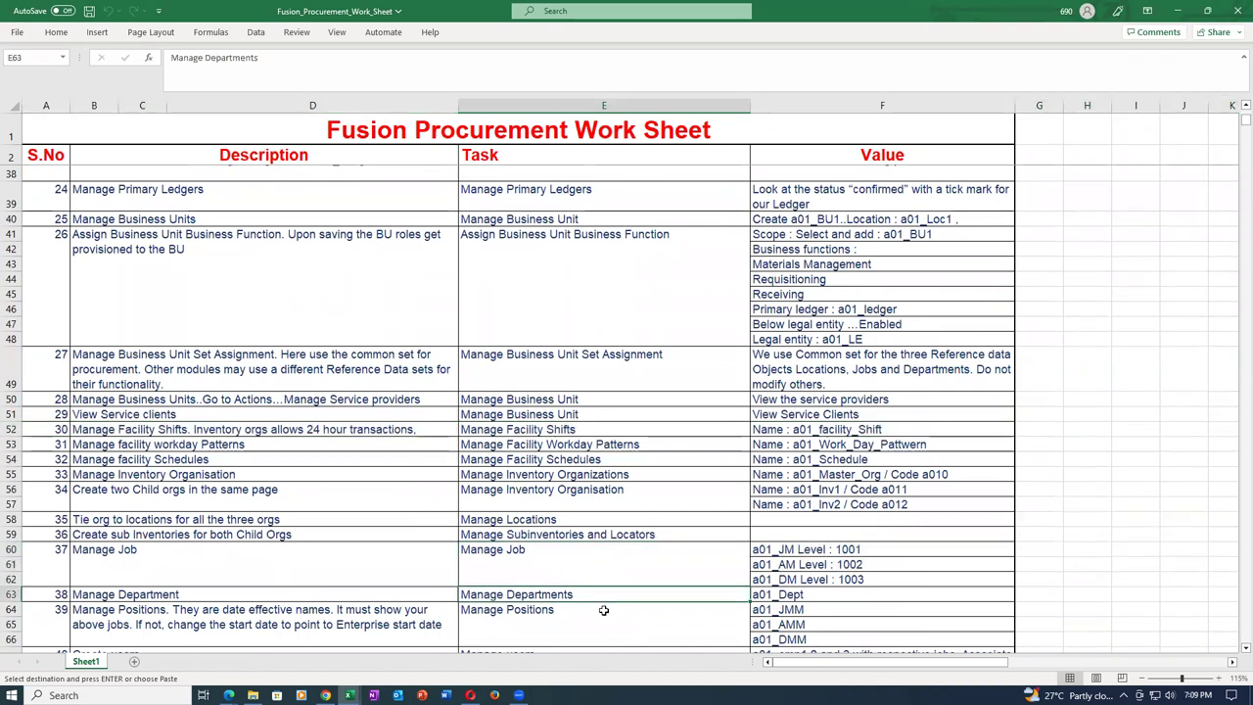
click(604, 610)
click(600, 595)
click(587, 554)
Review the Subinventories and Locators, Inventory Organisation, Positions and Manage users tasks.
scroll(589, 552, down, 3)
click(594, 494)
click(596, 457)
click(564, 423)
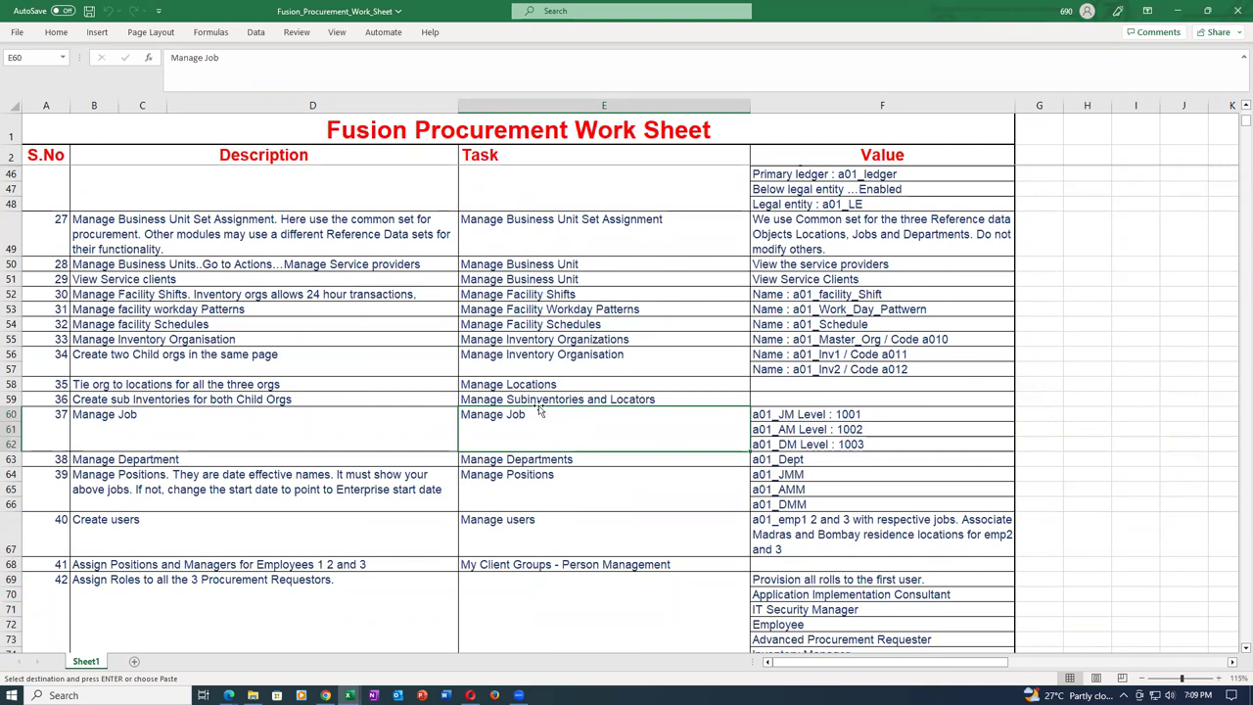
click(631, 402)
click(607, 363)
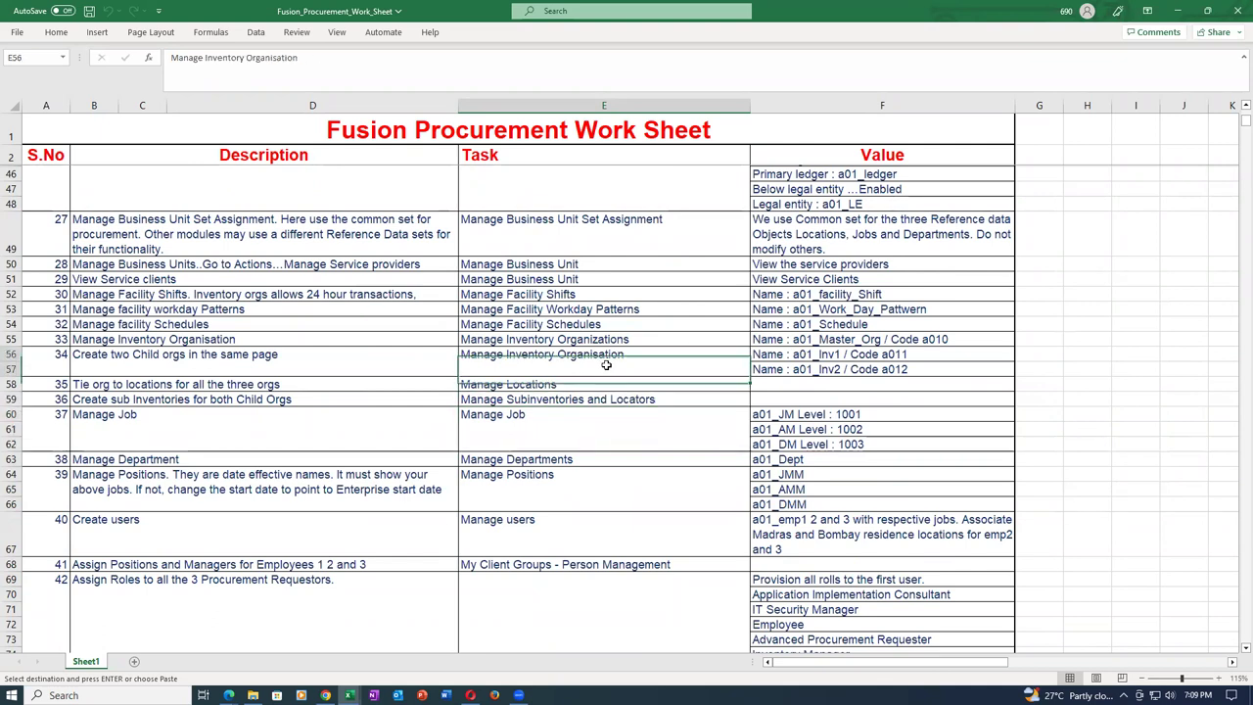
key(Down)
key(Down)
key(Down)
key(Down)
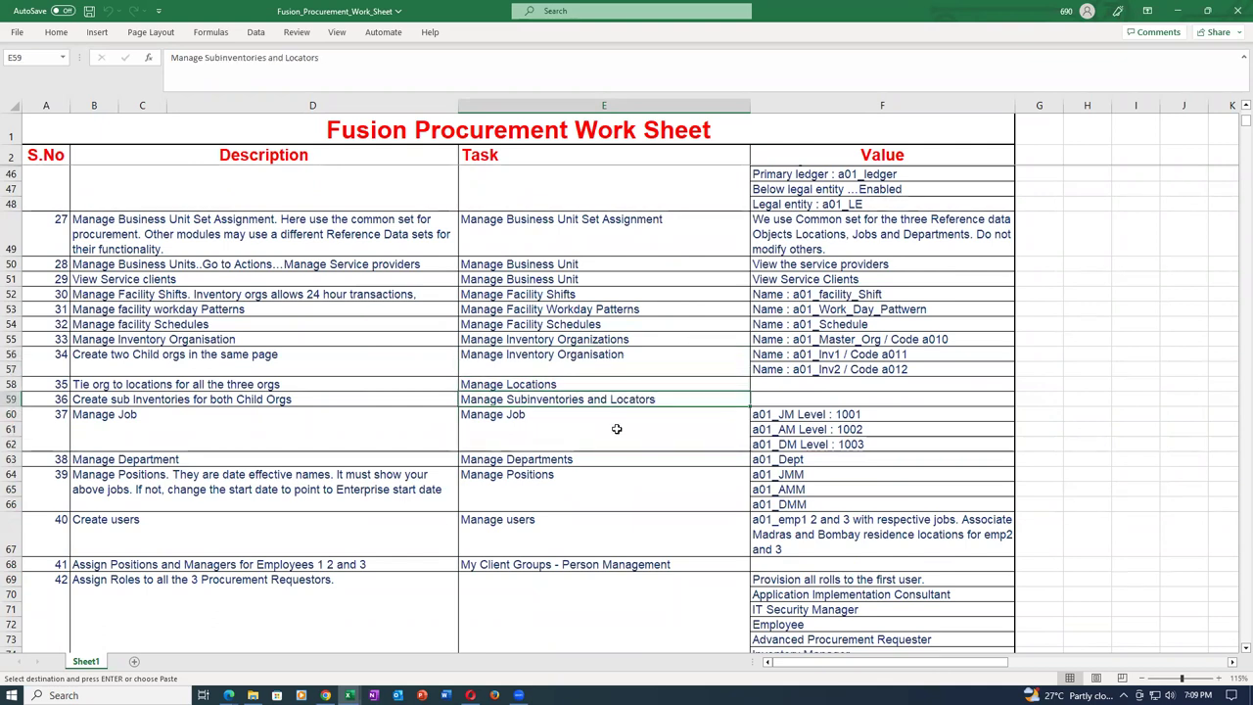
click(602, 490)
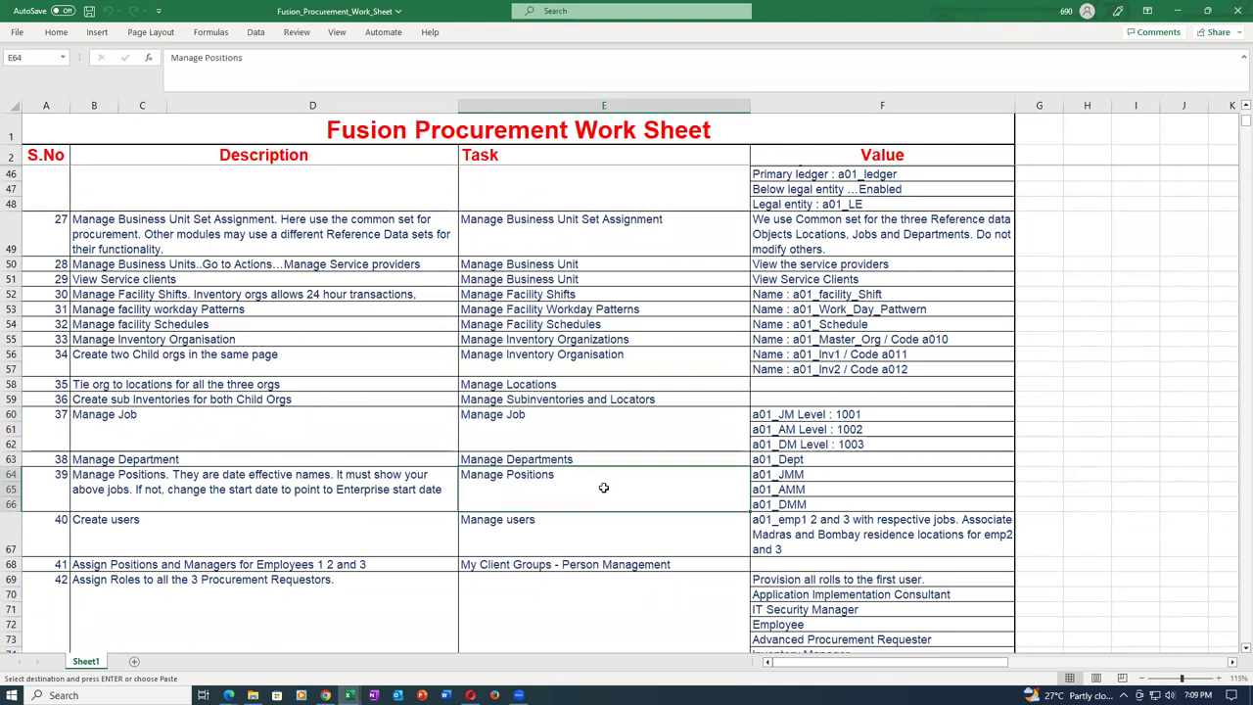
click(540, 533)
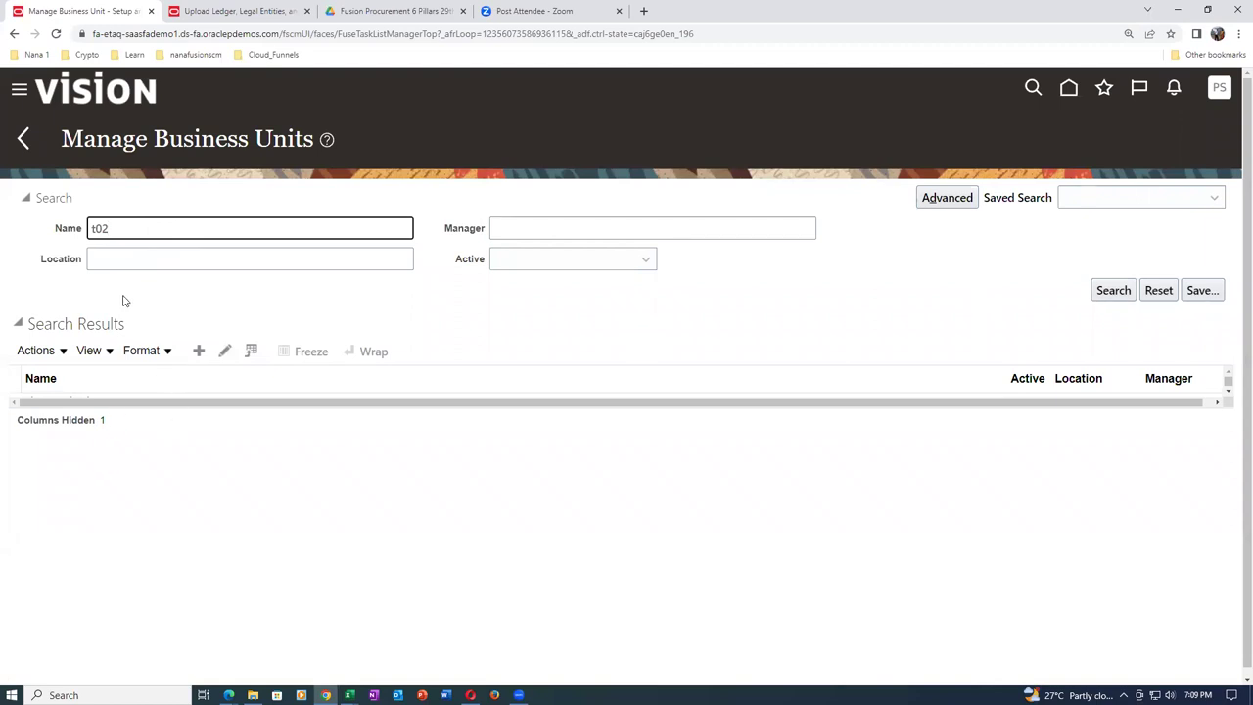
click(235, 10)
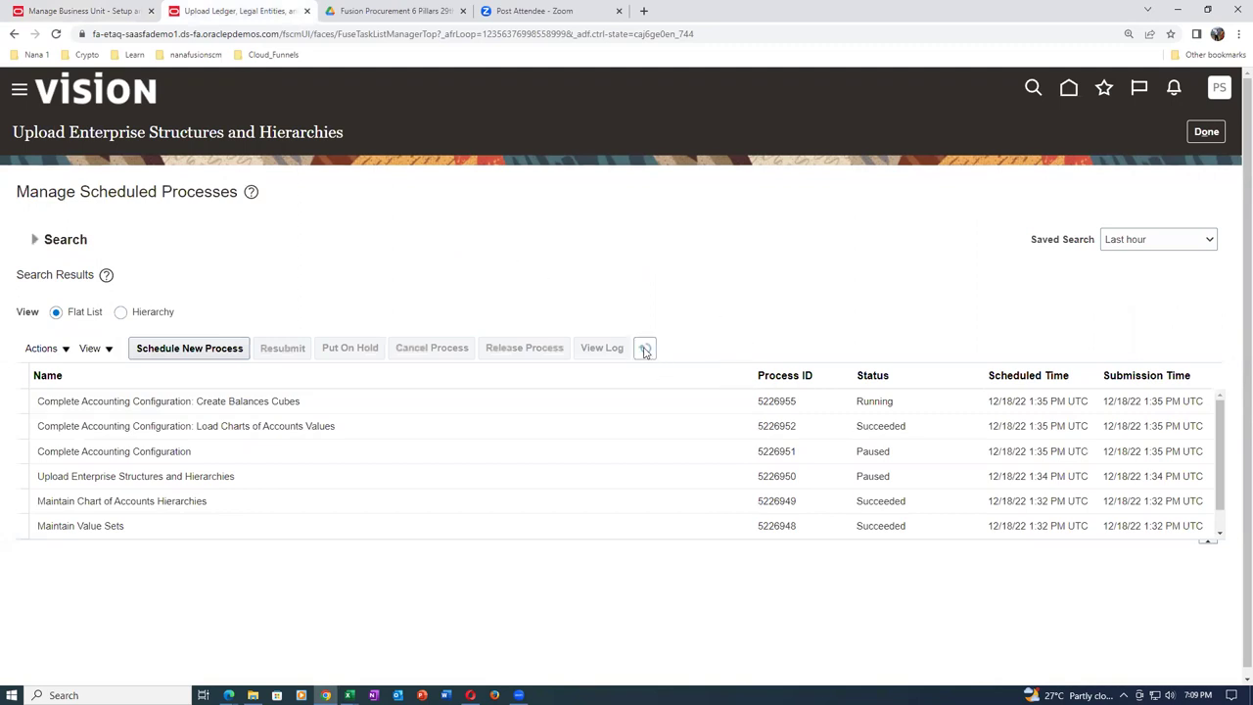
Select the Load Charts of Accounts Values process and refresh the list three times.
click(881, 428)
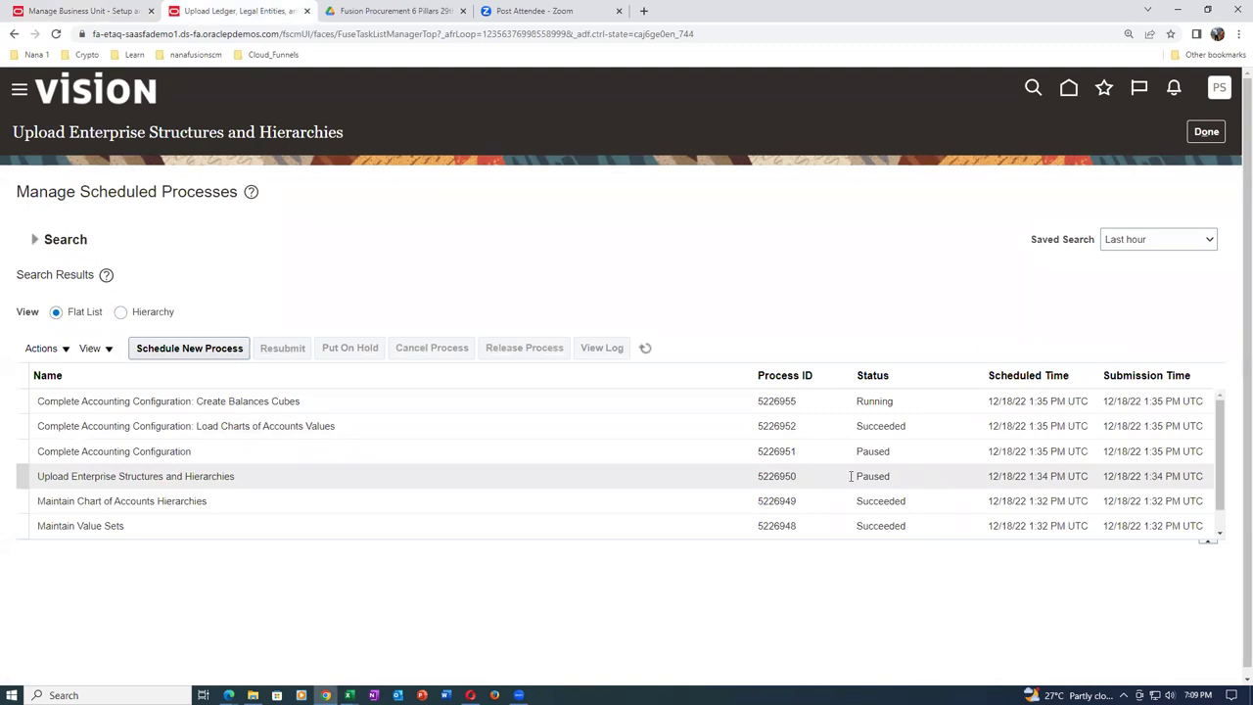
click(646, 350)
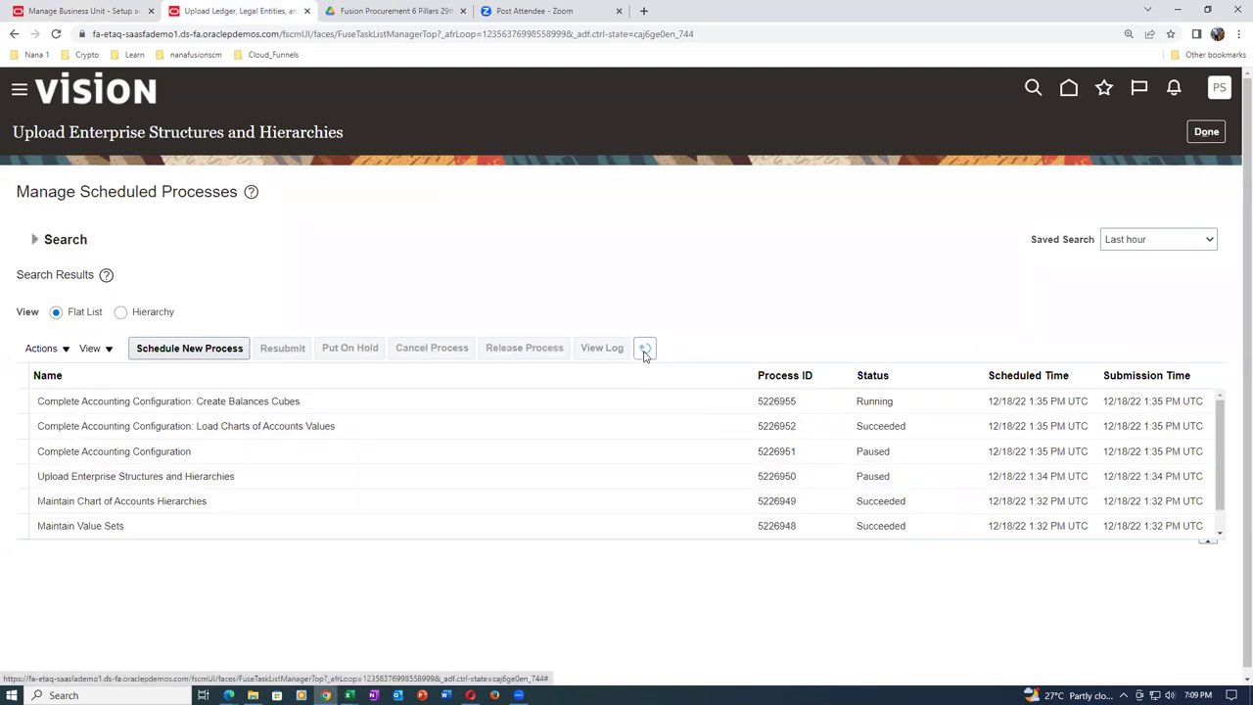
click(645, 354)
click(645, 354)
In the general ledger rapid implementation workbook, check the t02 US Business Units entry and t02_legal_entity.
mouse_move(350, 696)
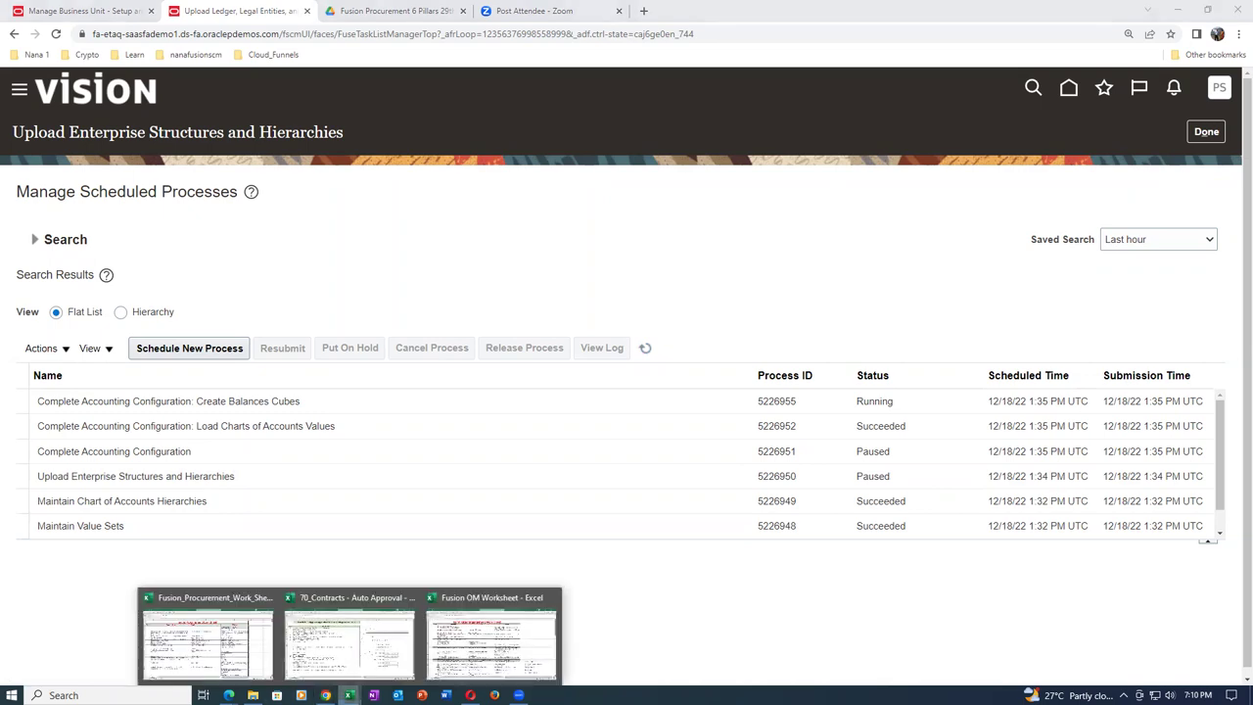
click(210, 627)
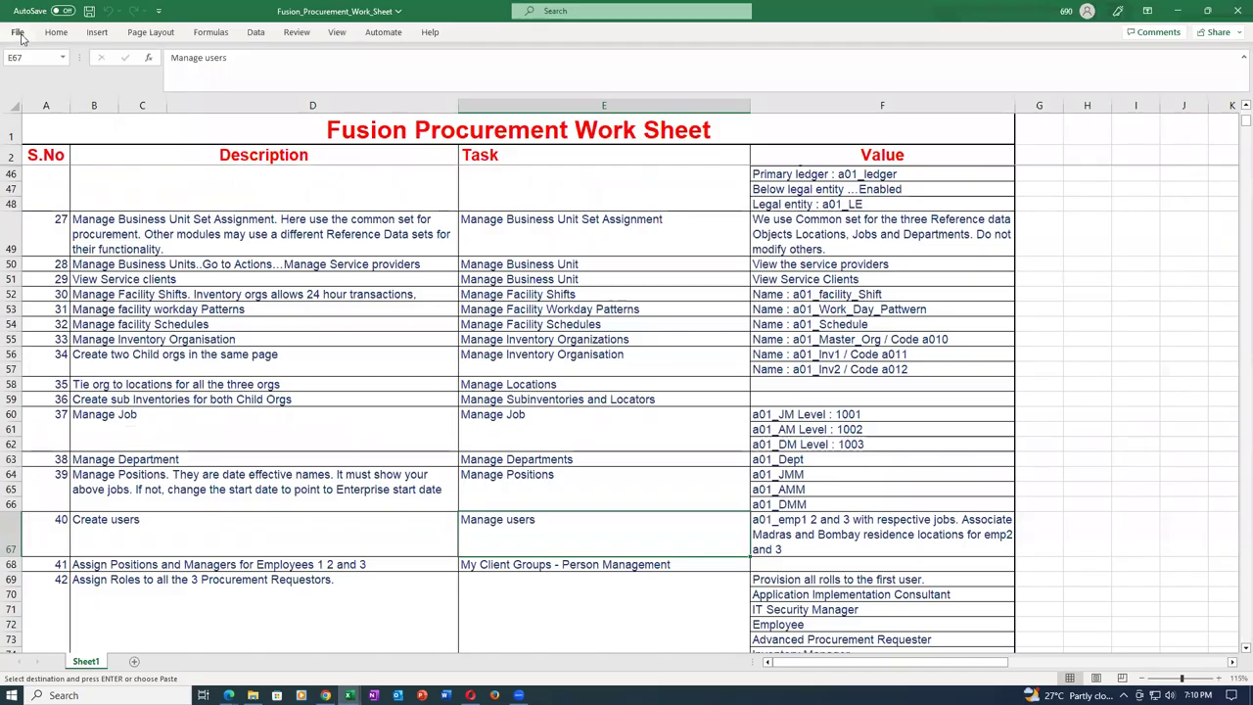
click(18, 32)
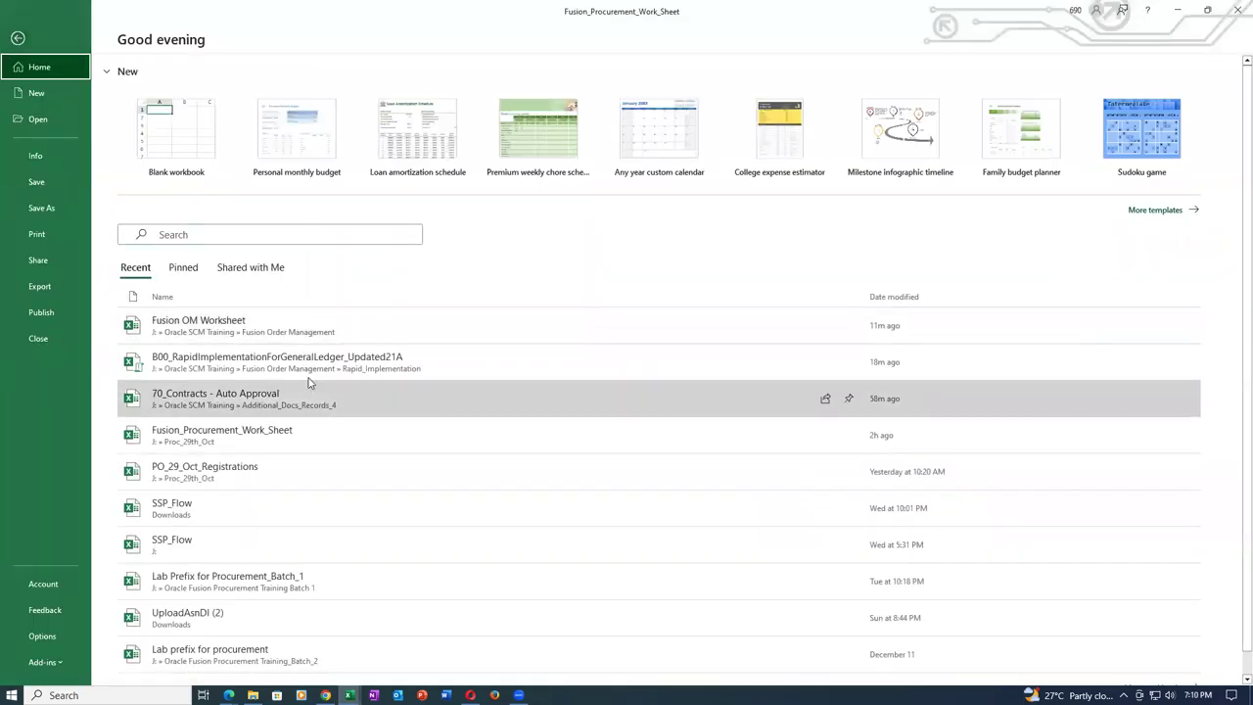
click(309, 371)
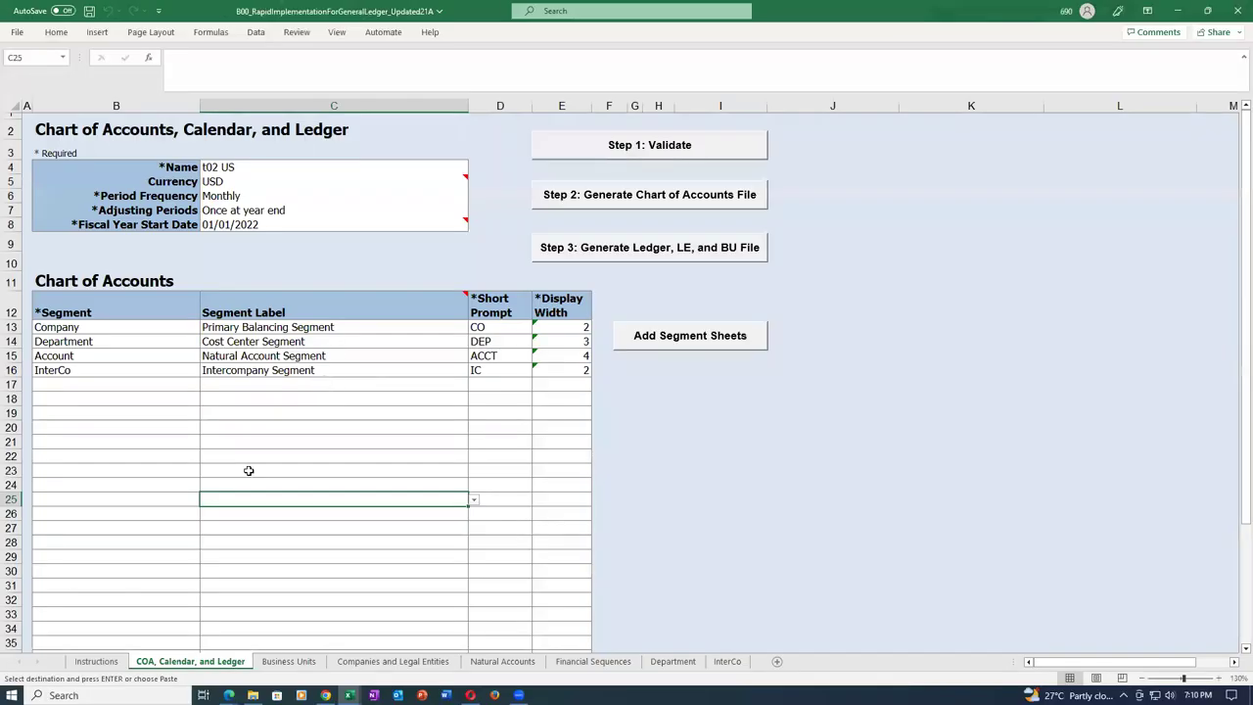
click(289, 662)
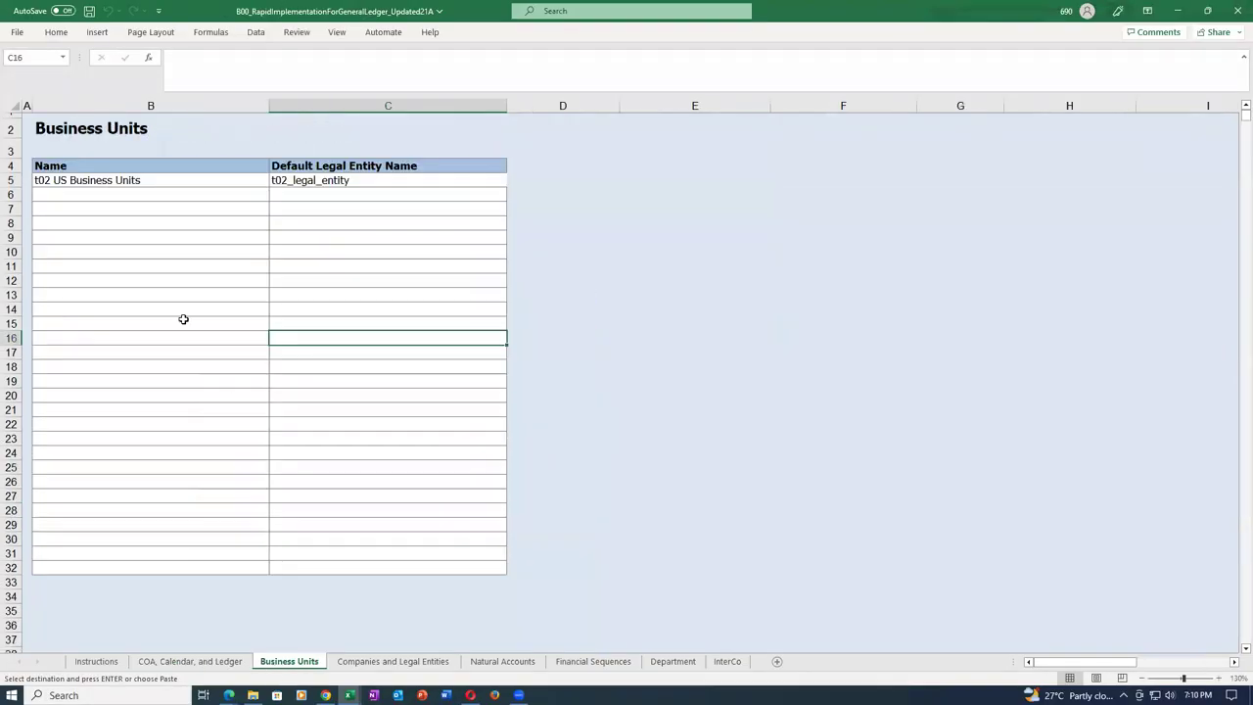
click(111, 183)
click(350, 186)
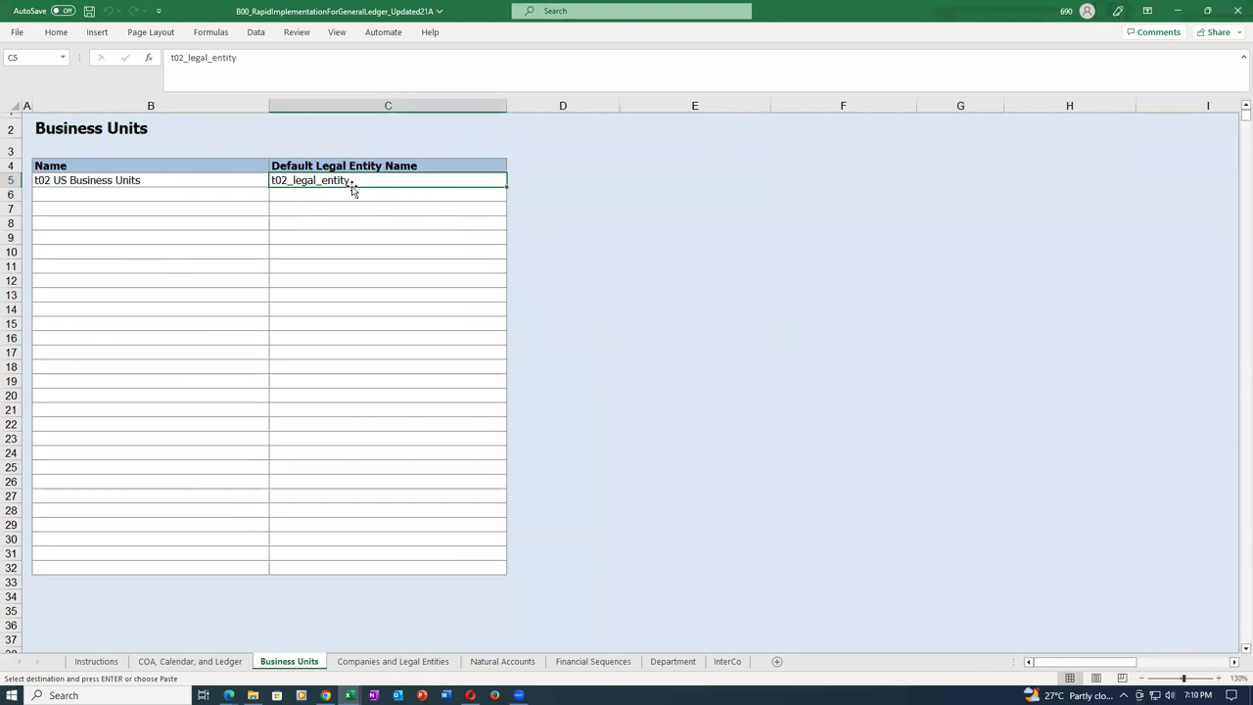
click(180, 184)
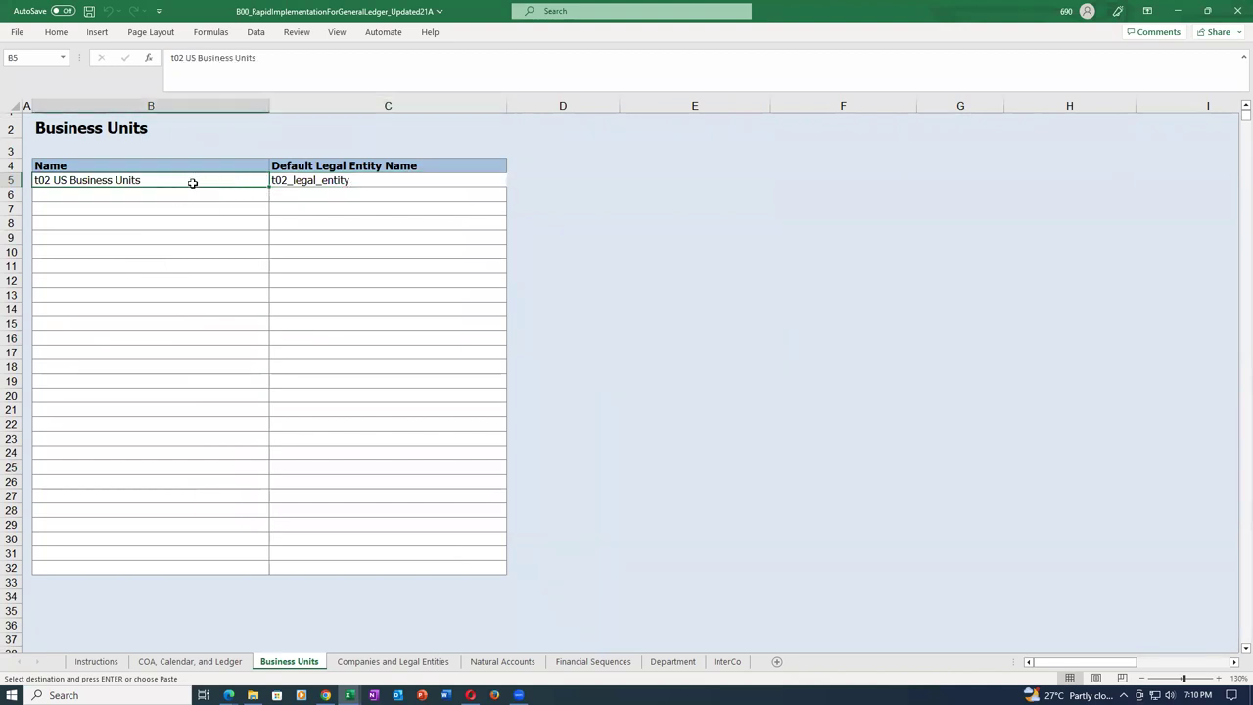
Review the Create two Child orgs row and its paired tasks in the procurement work sheet.
key(alt+Tab)
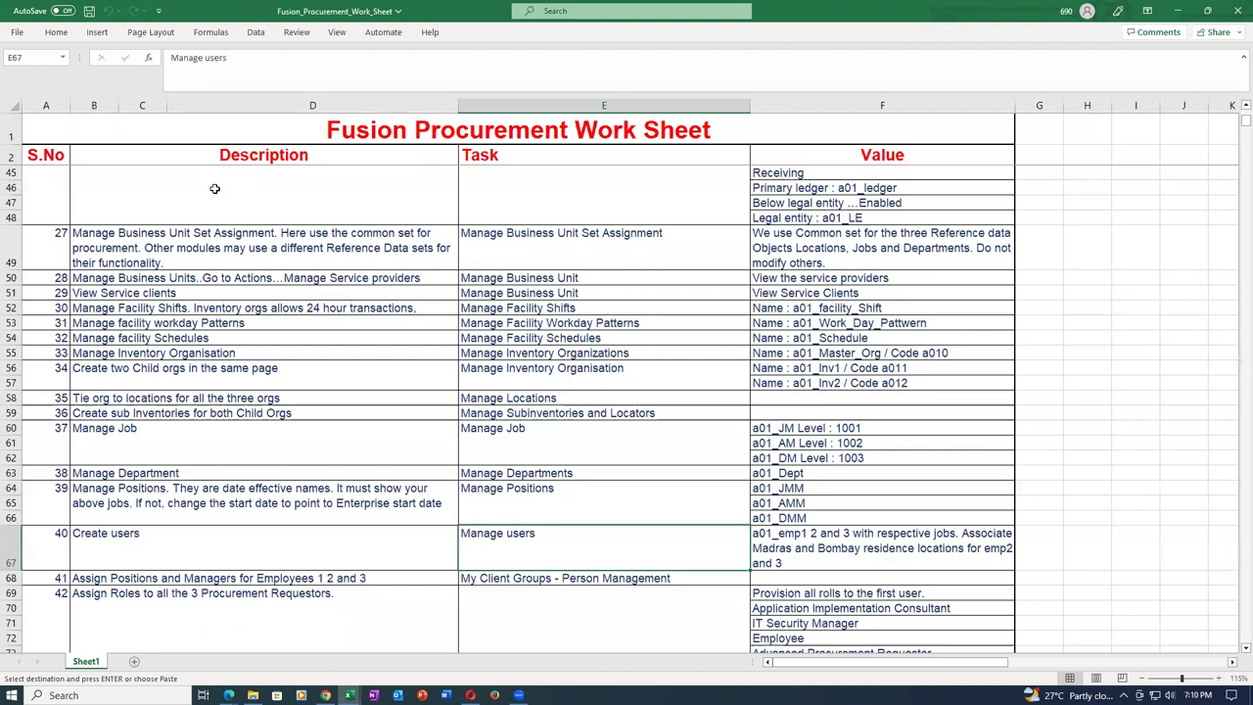
click(283, 378)
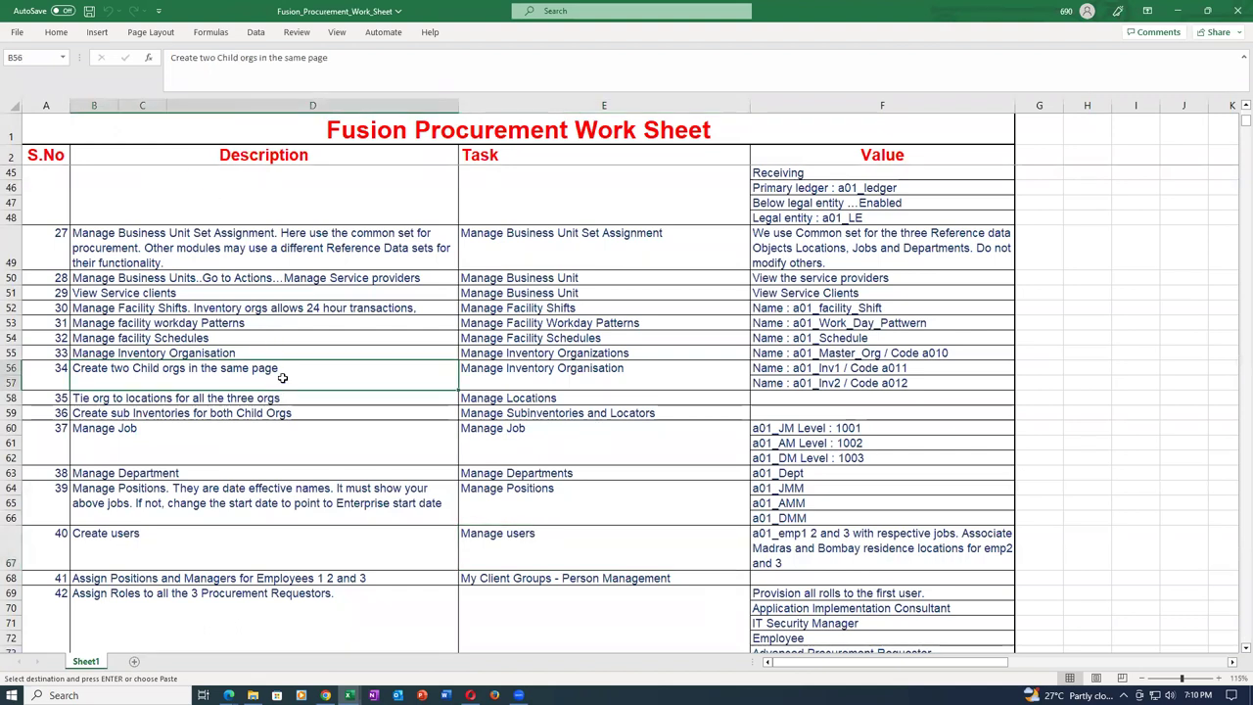
click(522, 370)
click(324, 381)
click(325, 696)
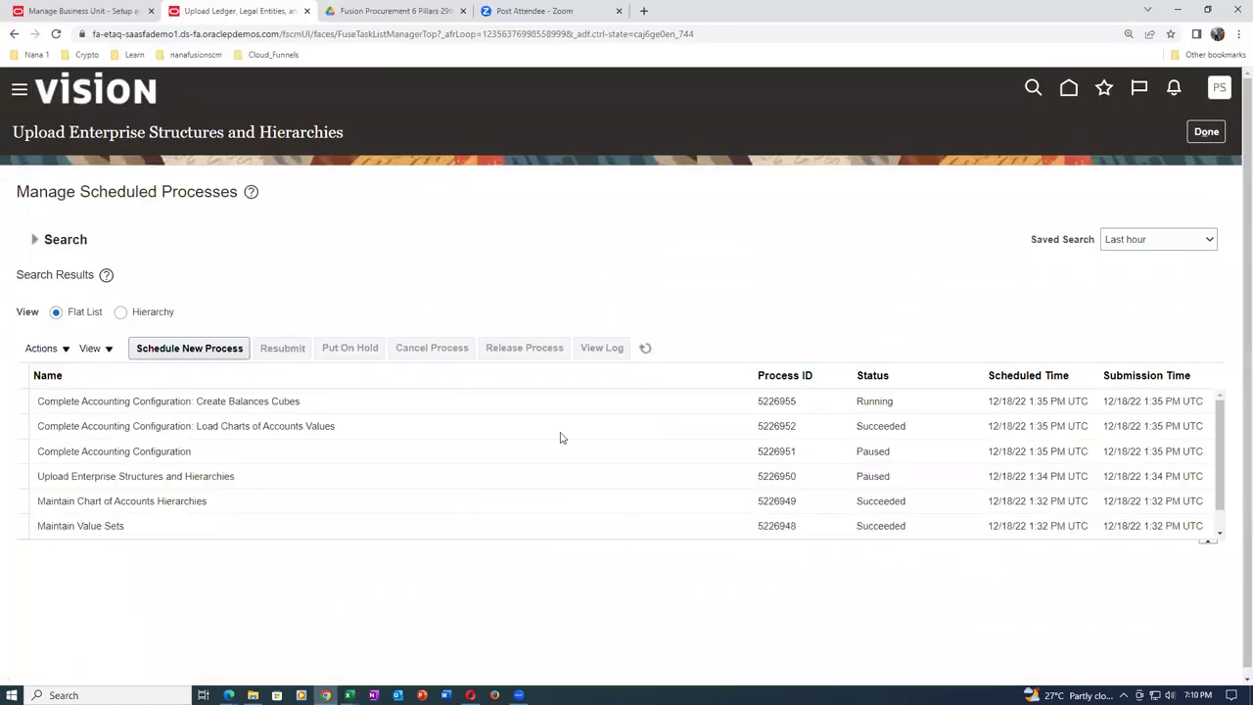
Load docs.oracle.com in a new tab and choose the Supply Chain & Manufacturing documentation.
click(643, 12)
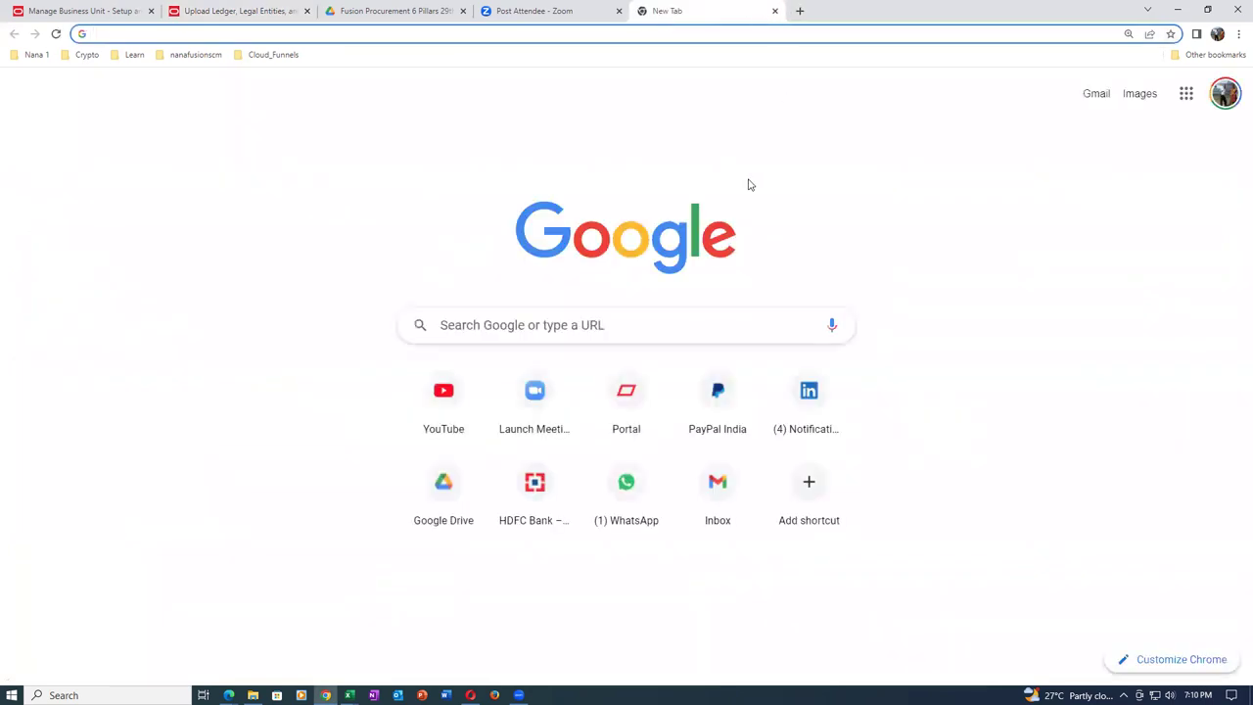
text(docs)
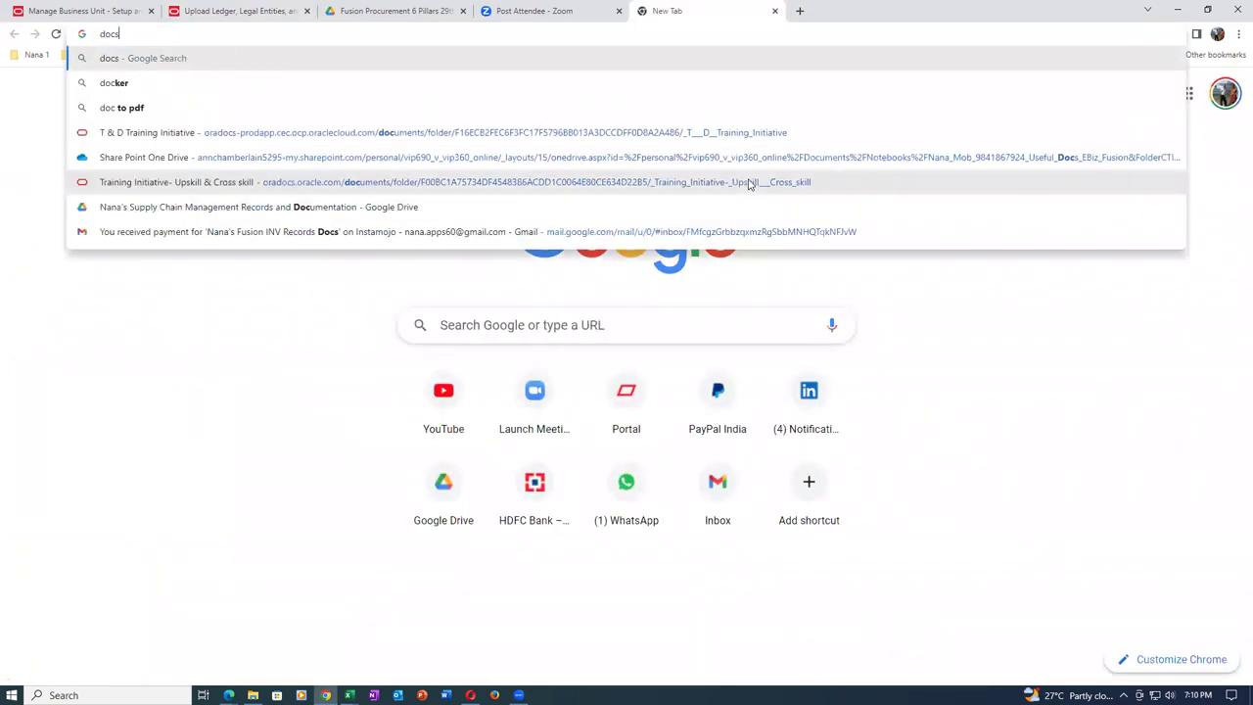
text(.oracle.com)
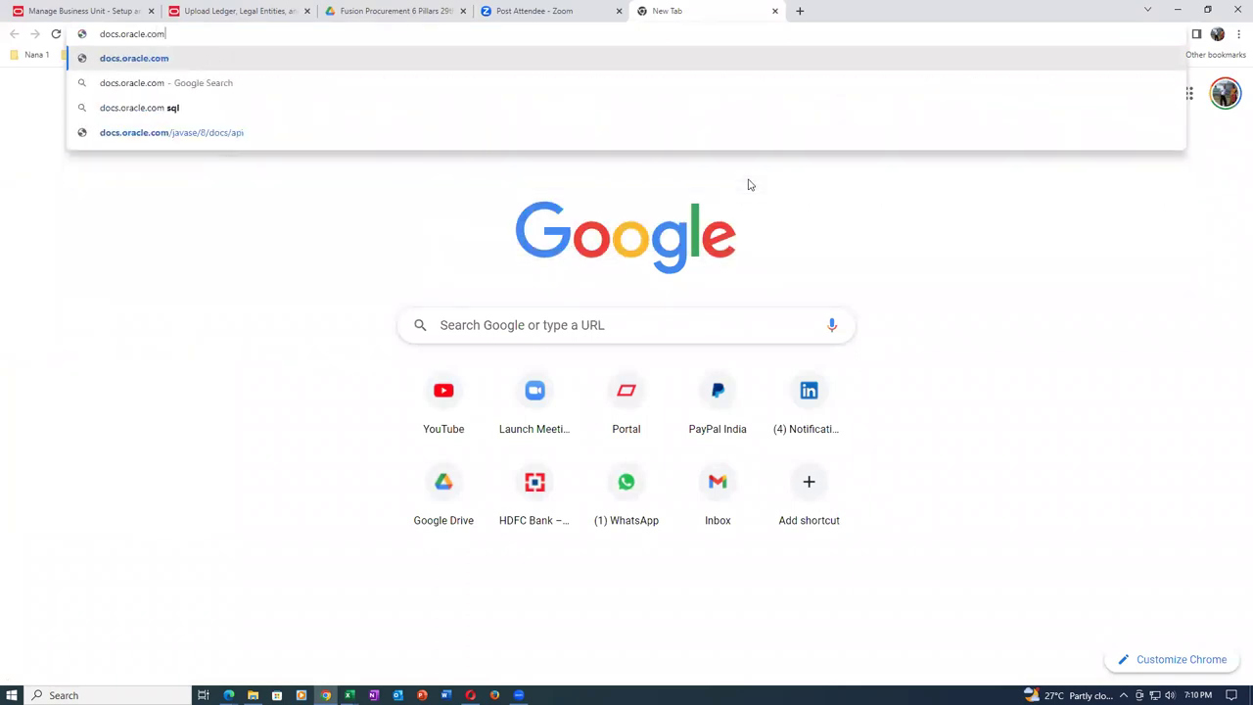
key(Return)
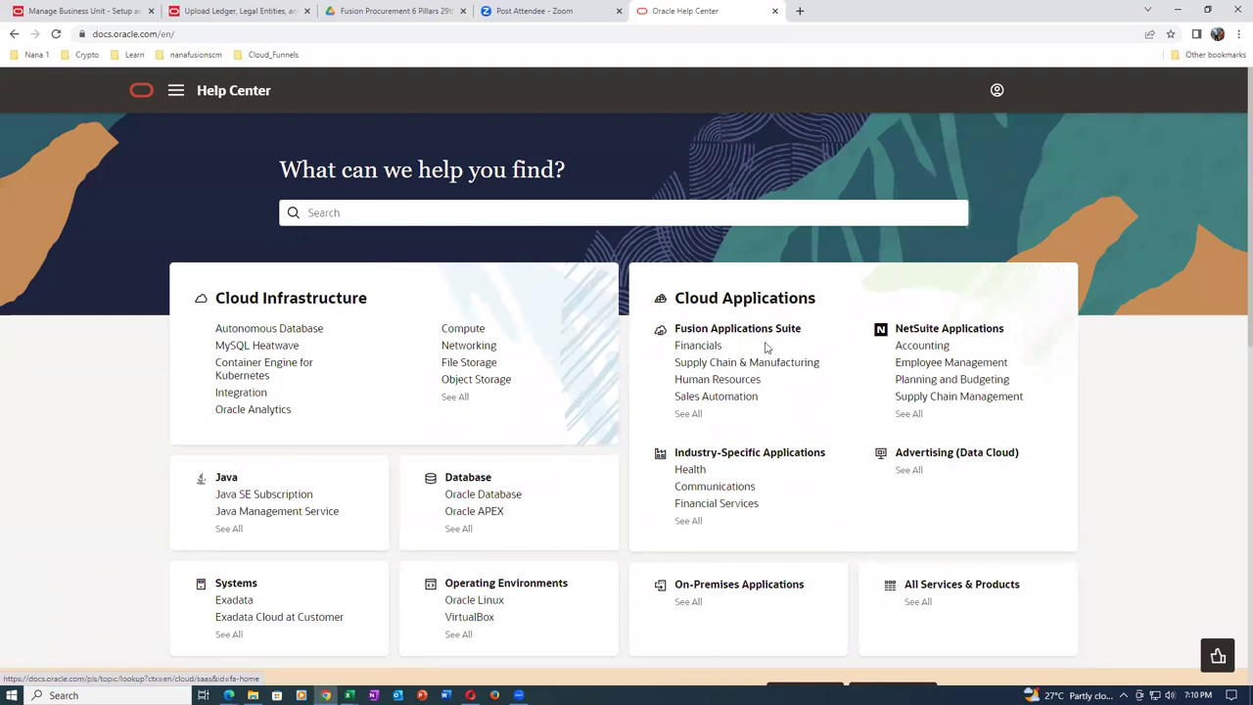
click(770, 371)
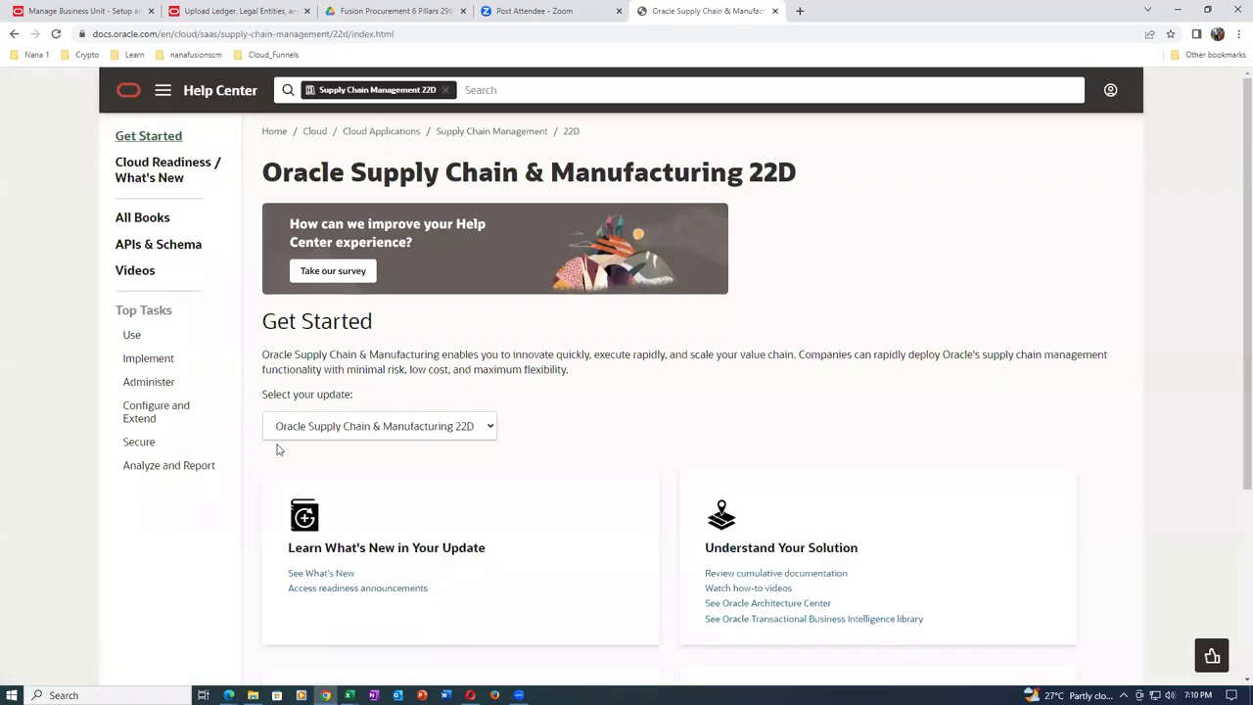
Keep release update 22D and list all books for it.
click(333, 437)
click(336, 433)
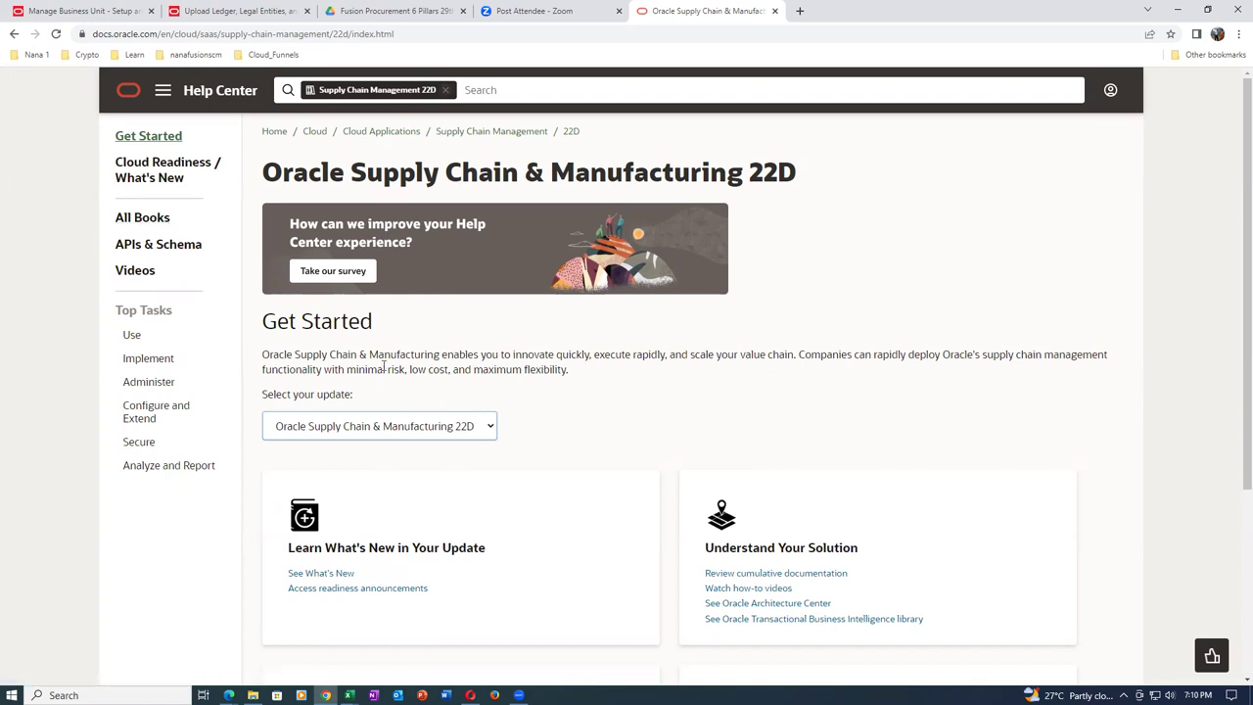
drag(352, 174, 690, 172)
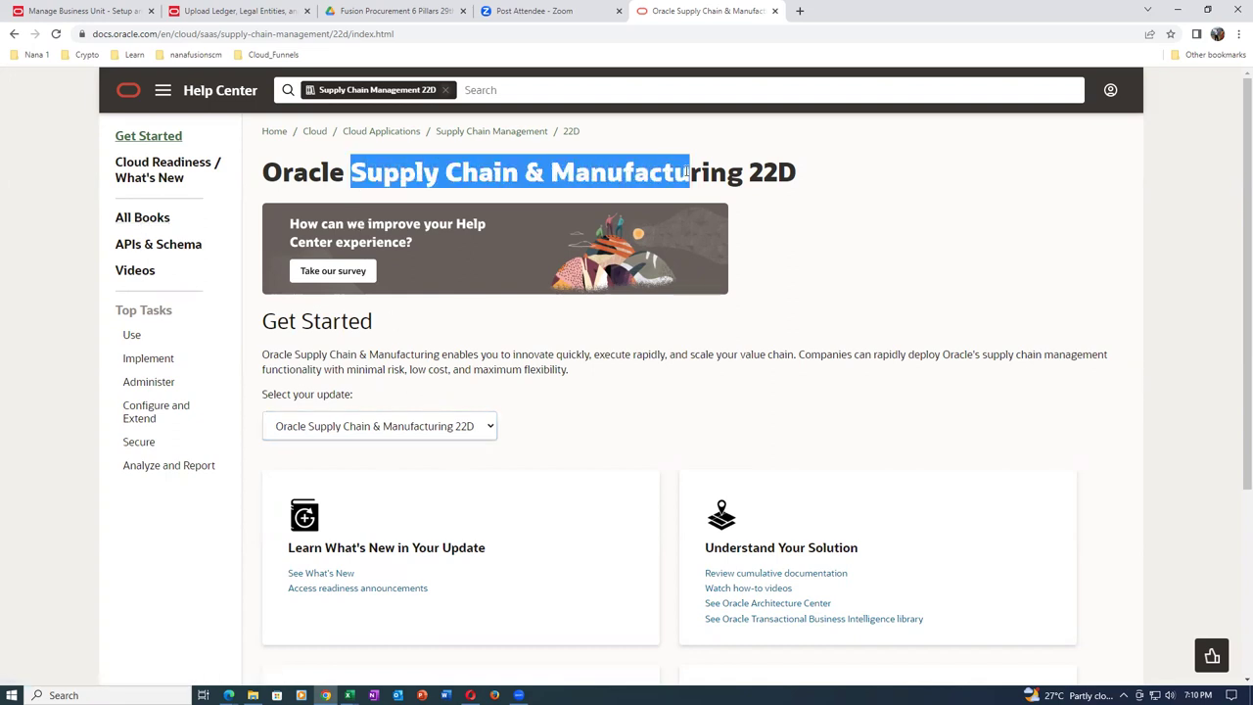
click(134, 226)
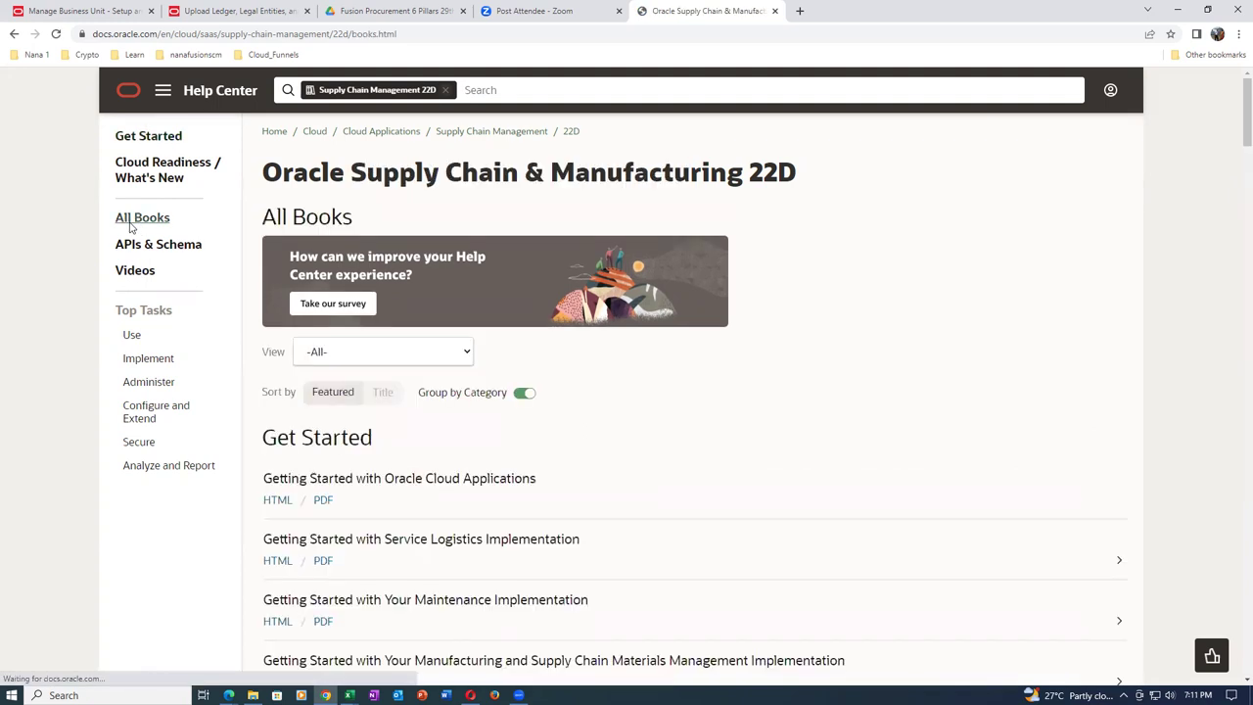
Scroll to the Implementation section and open the FBDI for SCM book in HTML.
scroll(519, 466, down, 3)
scroll(519, 466, down, 3)
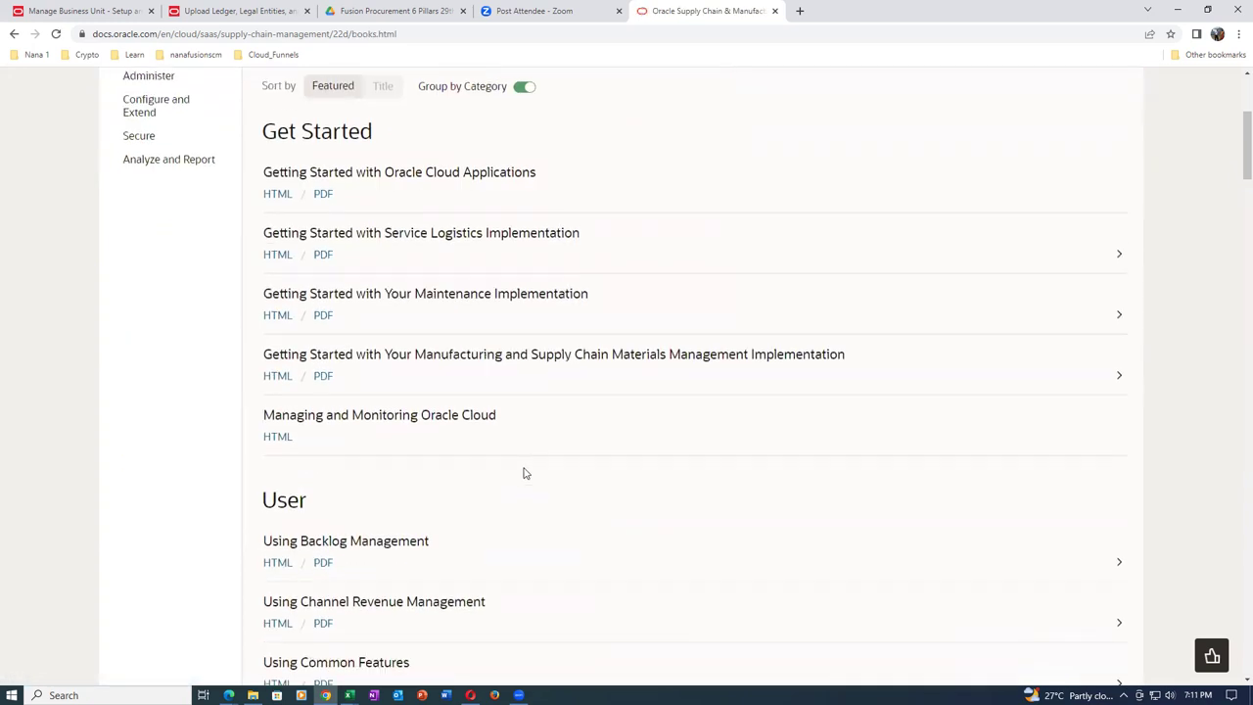
scroll(526, 474, down, 3)
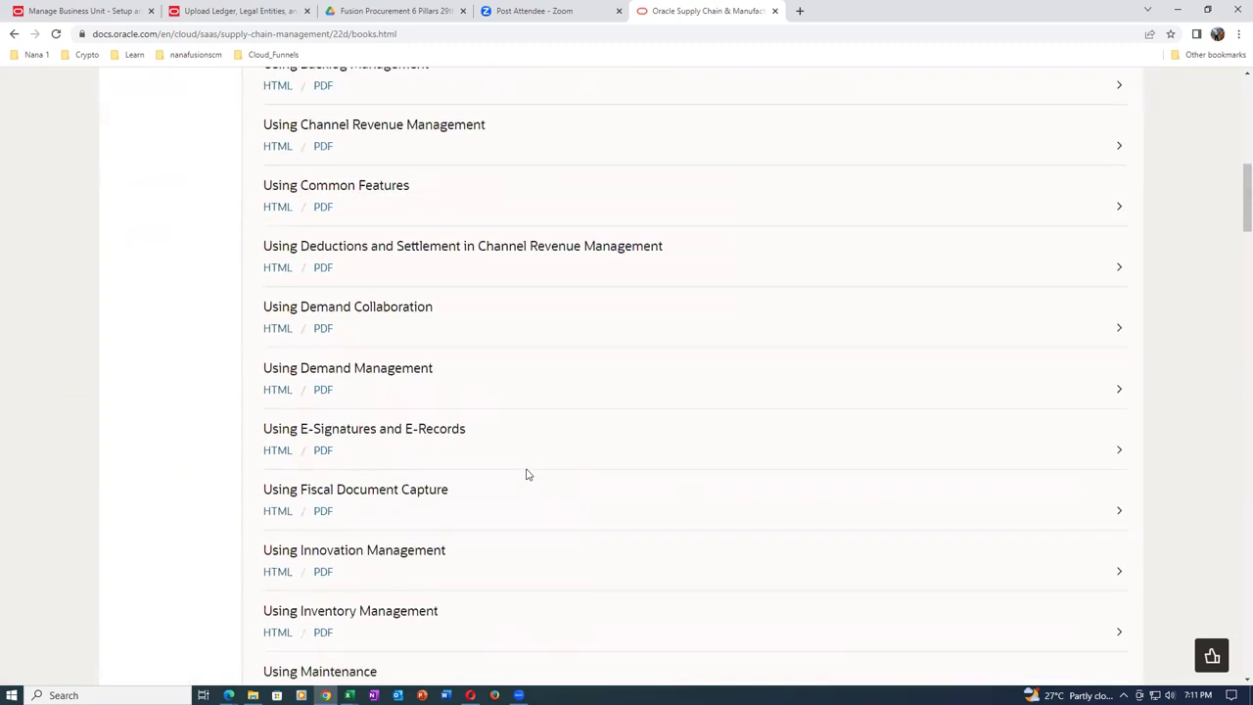
scroll(525, 474, down, 3)
scroll(526, 474, down, 6)
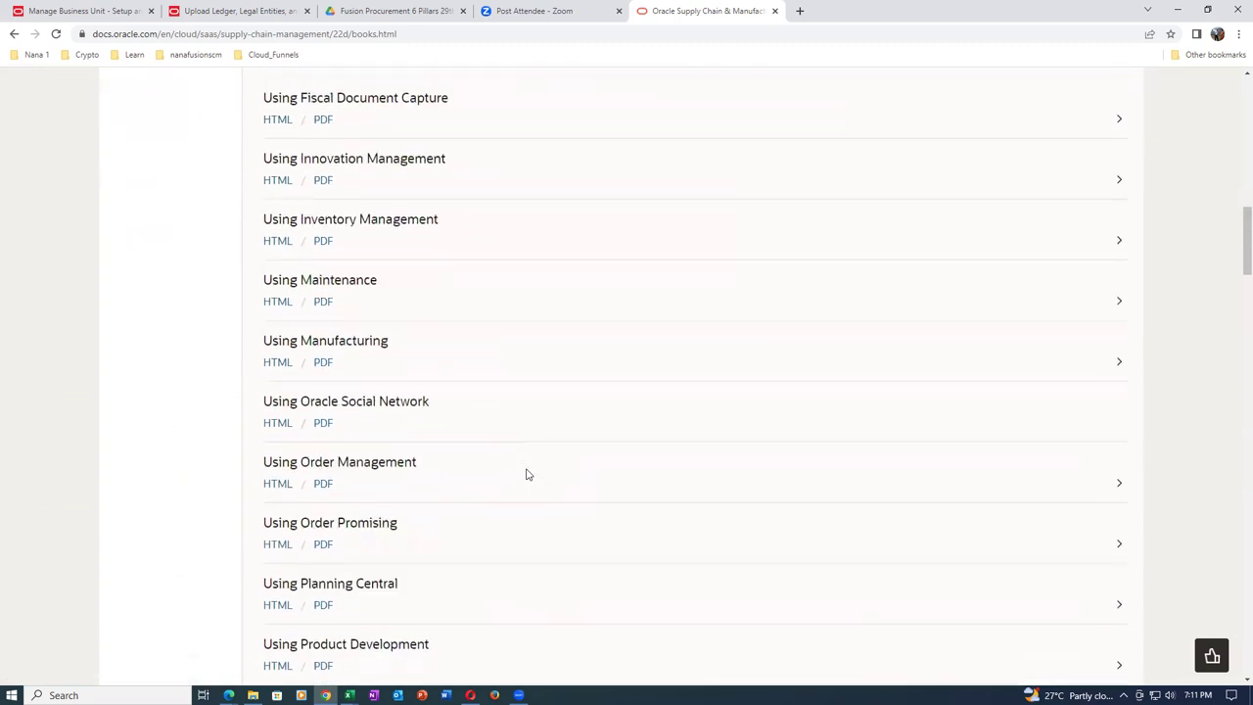
scroll(529, 474, down, 3)
scroll(529, 474, down, 2)
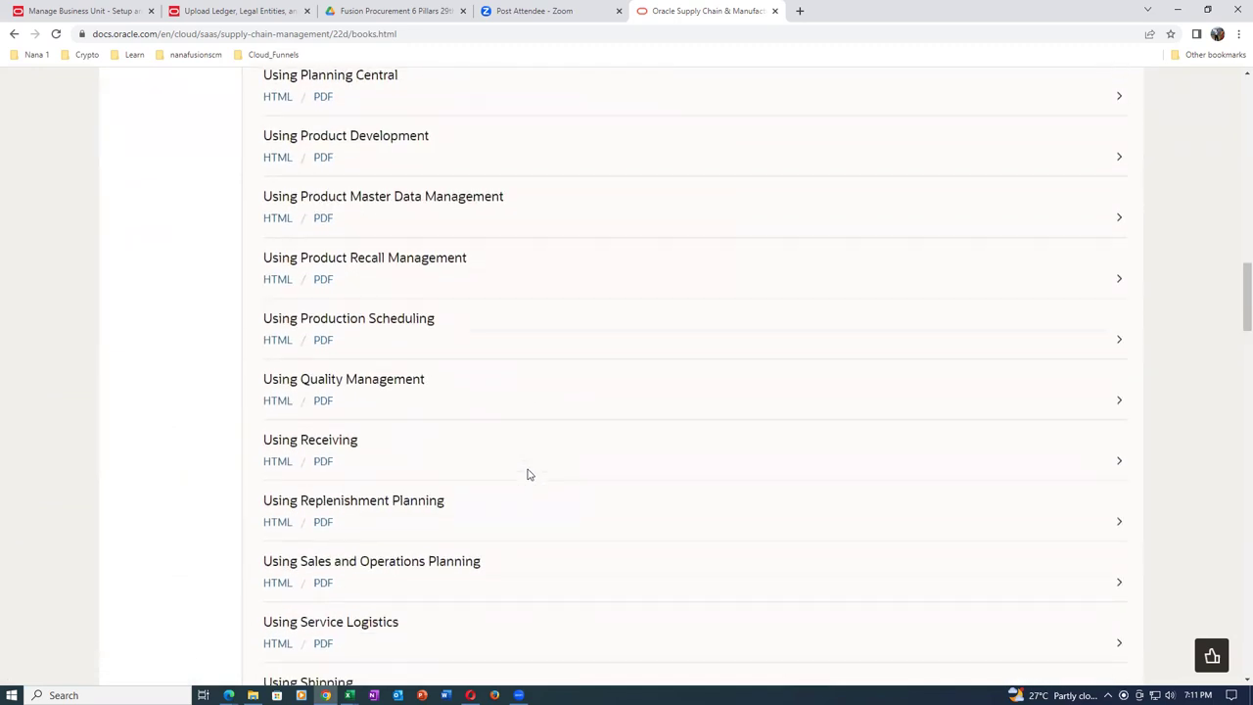
scroll(528, 474, down, 2)
scroll(529, 473, down, 4)
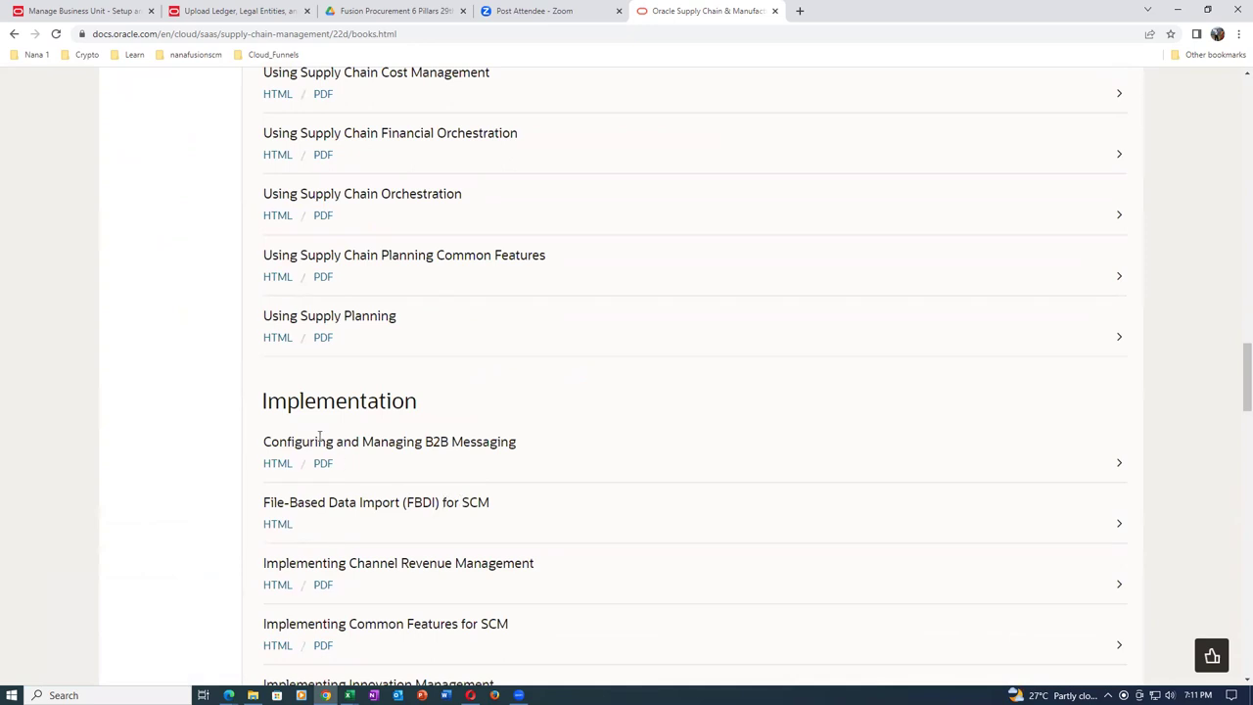
drag(289, 404, 368, 402)
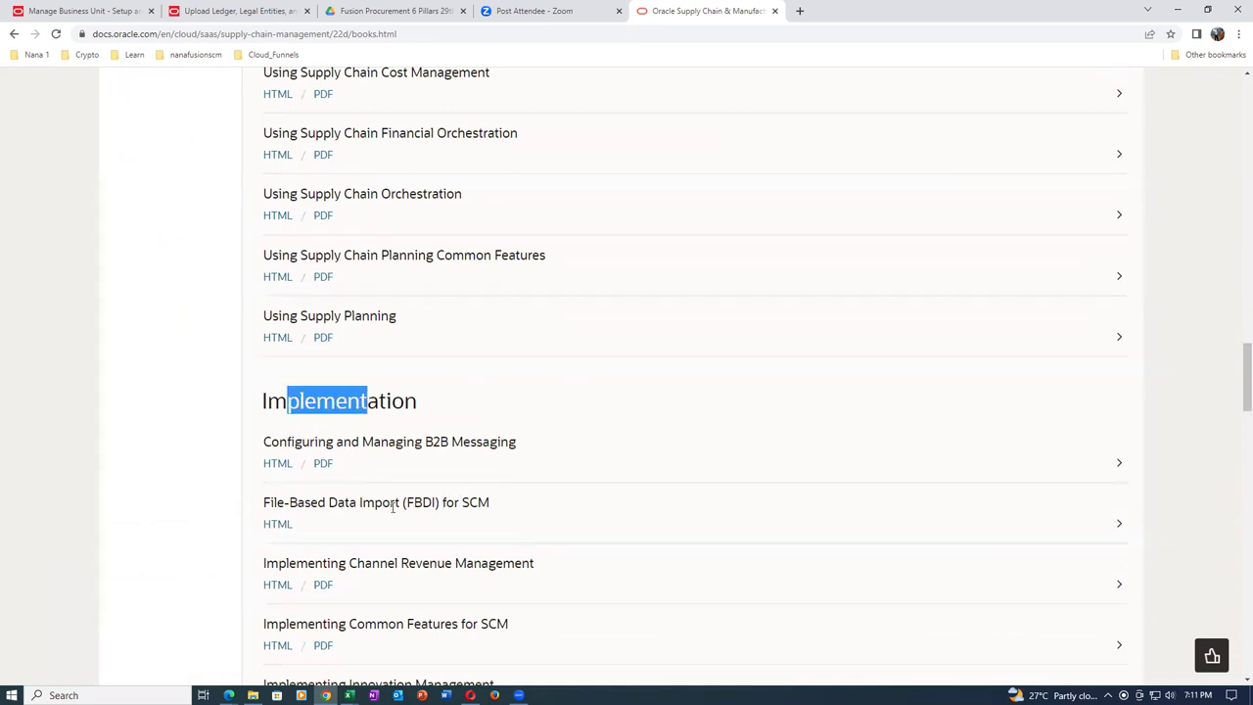
click(268, 532)
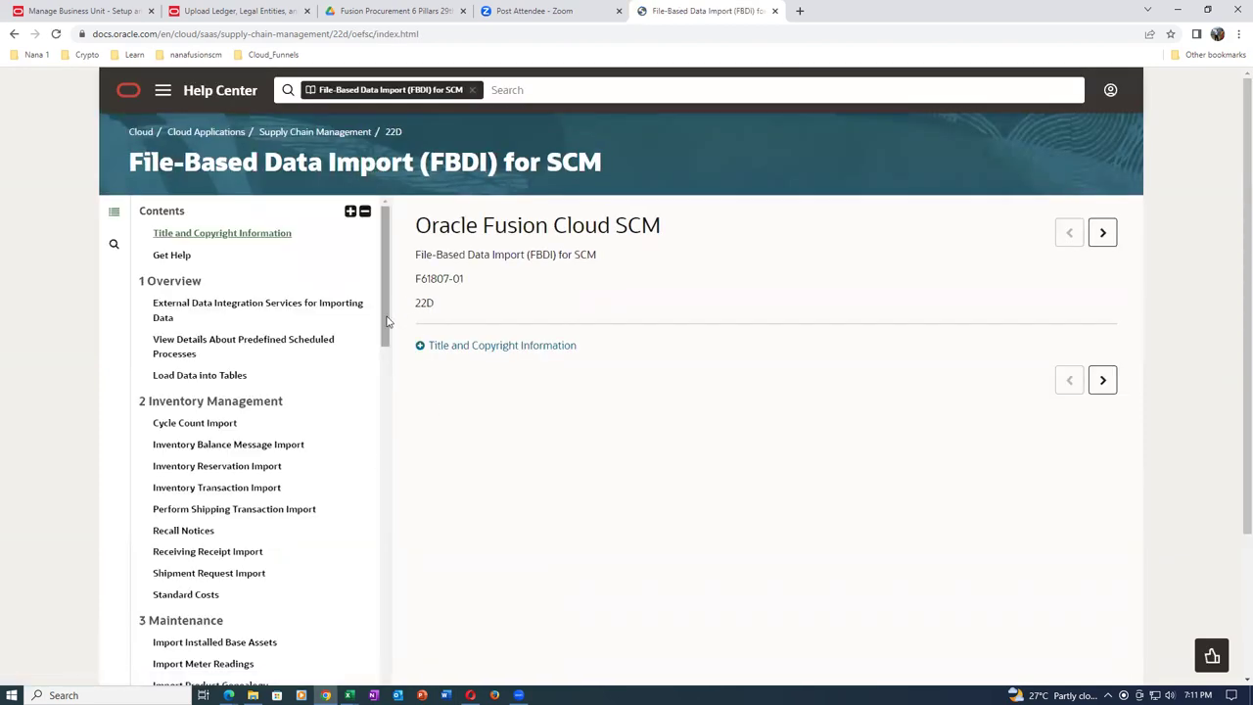
scroll(386, 323, down, 3)
drag(401, 380, 404, 257)
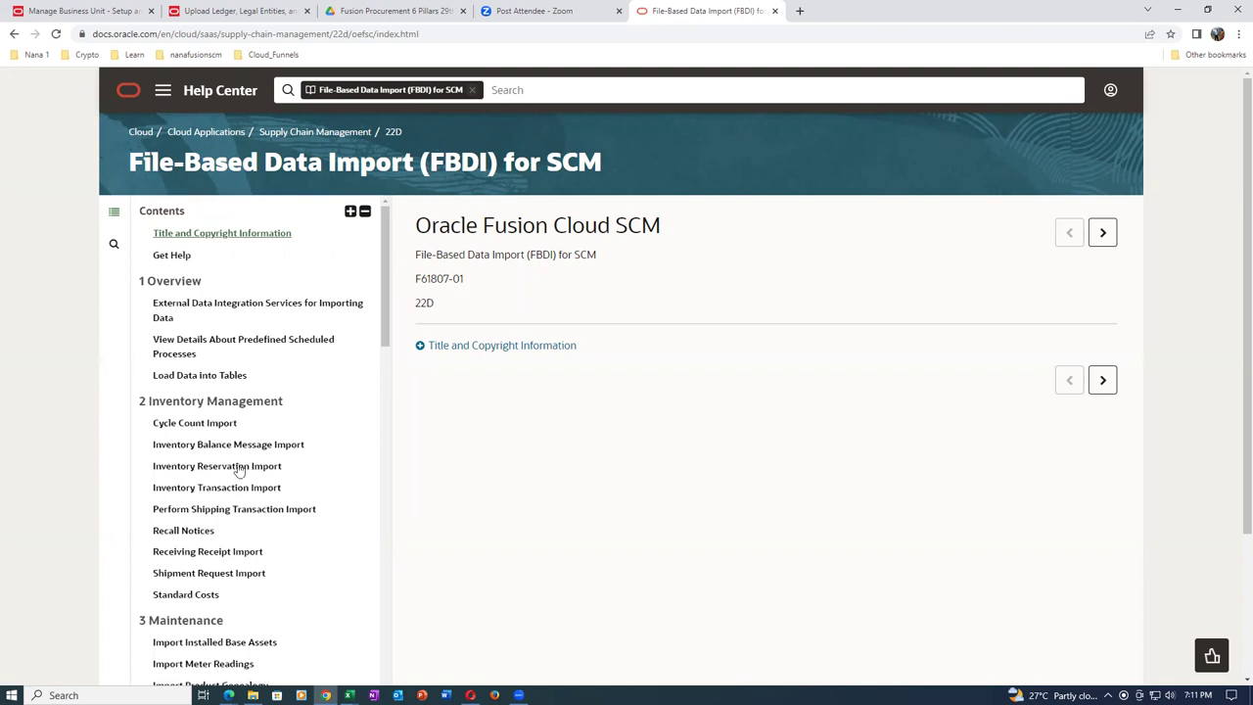
scroll(316, 512, down, 1)
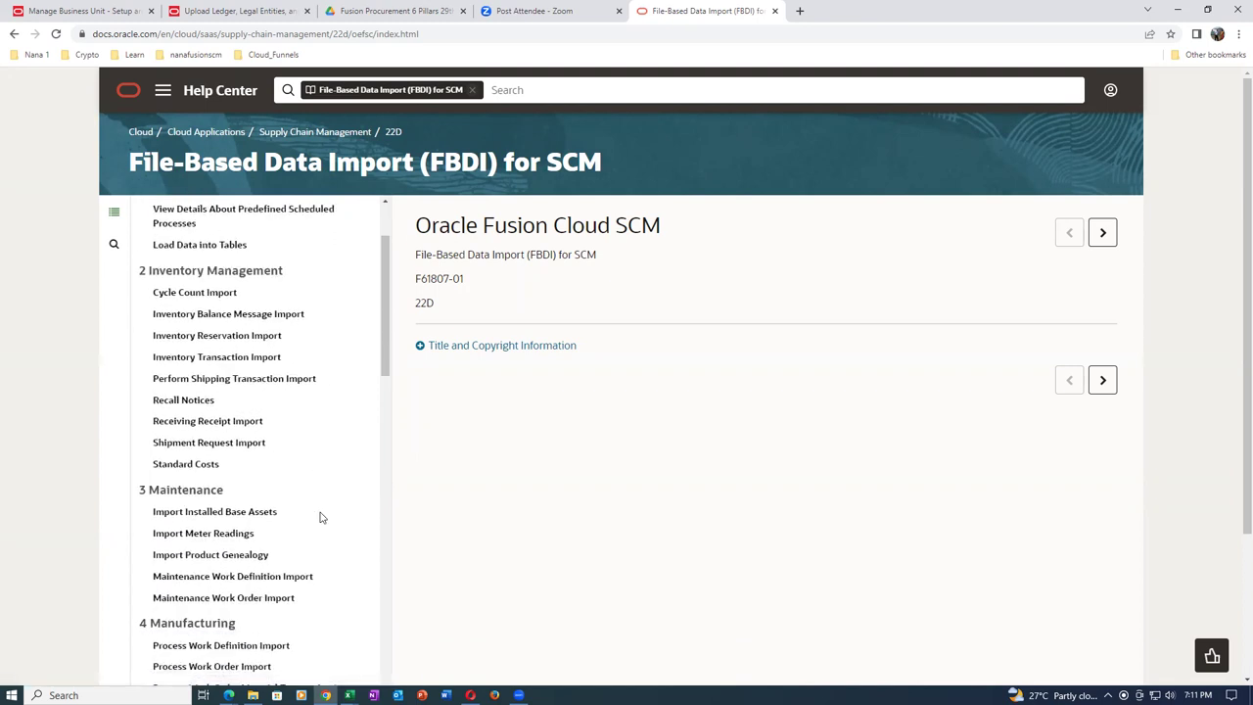
scroll(320, 517, down, 1)
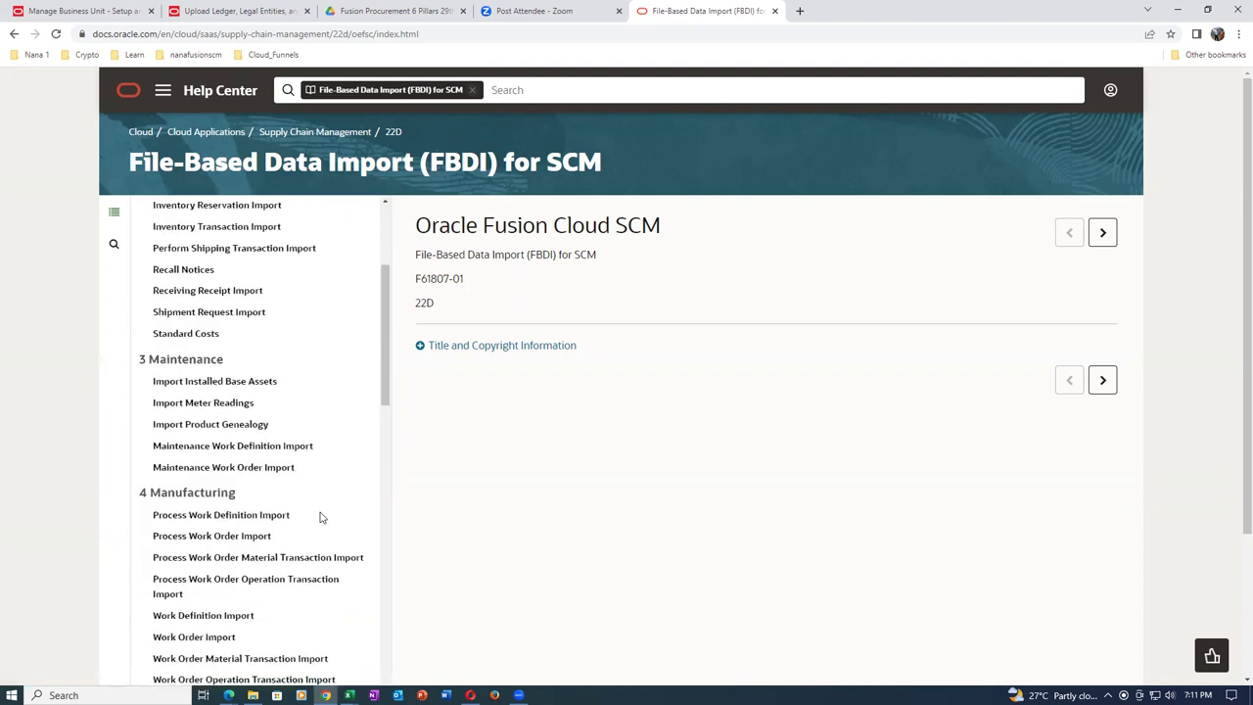
scroll(321, 517, down, 2)
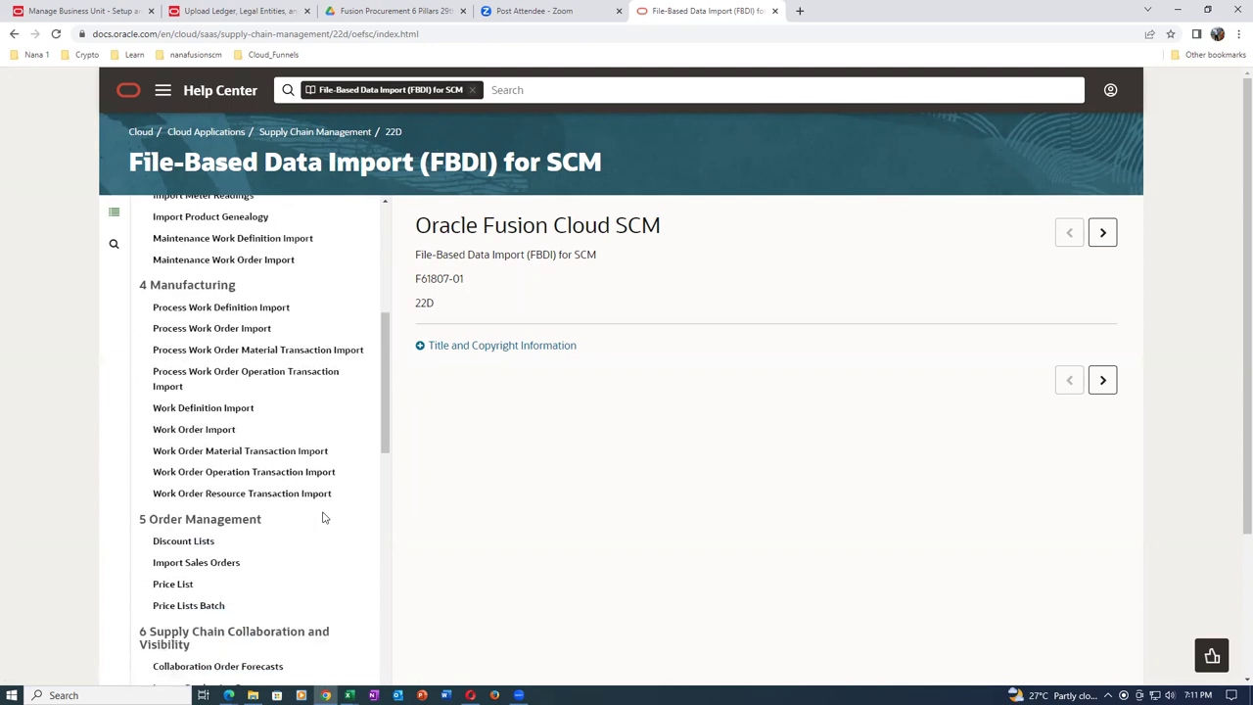
scroll(324, 517, down, 3)
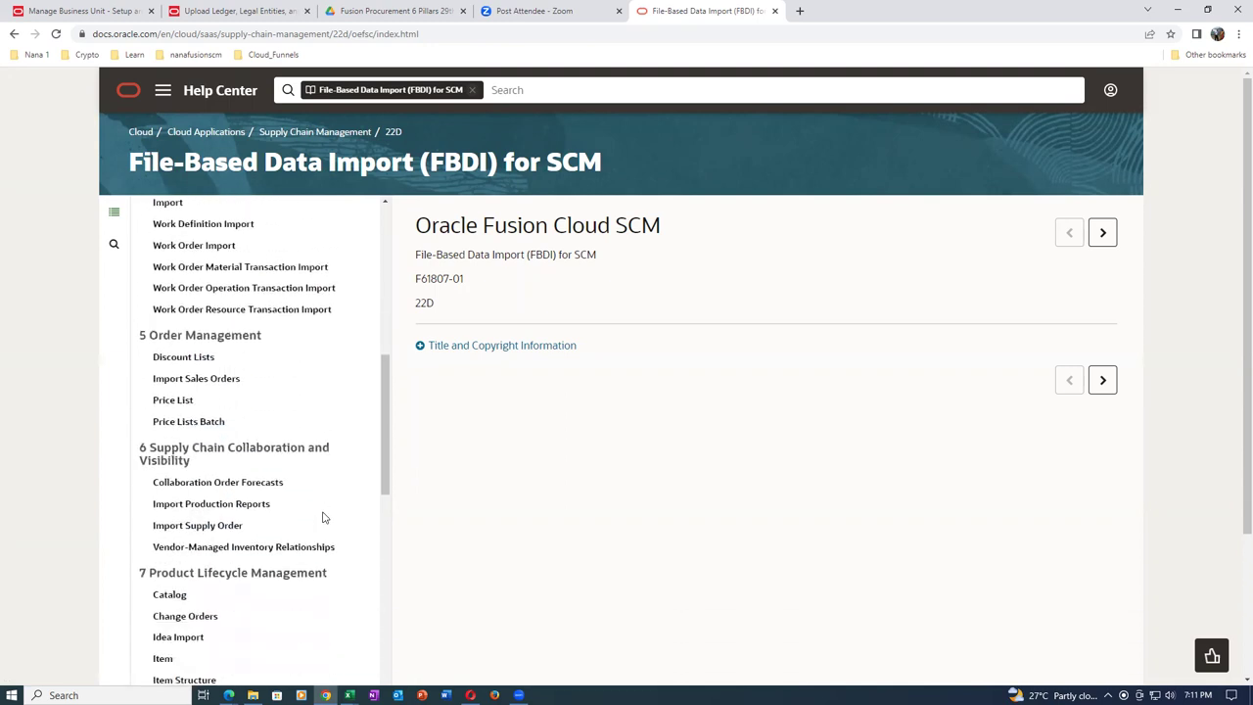
scroll(325, 517, down, 5)
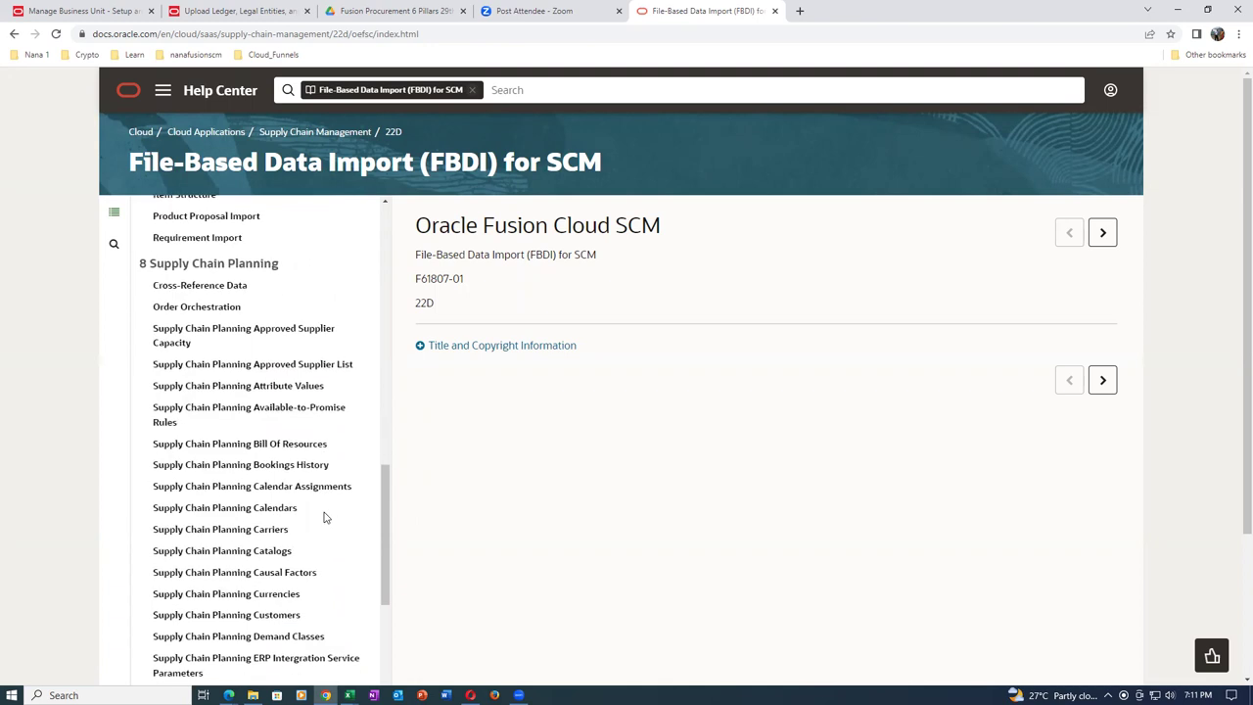
scroll(326, 517, down, 2)
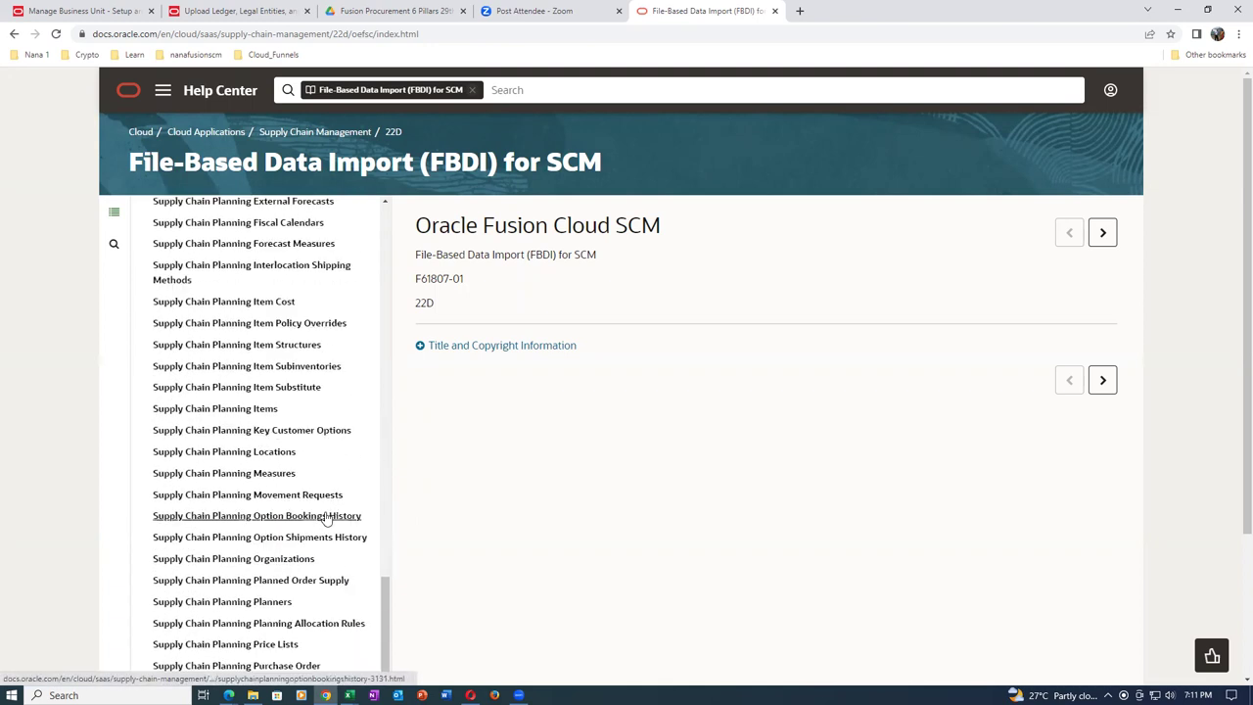
scroll(327, 517, up, 3)
scroll(329, 516, up, 3)
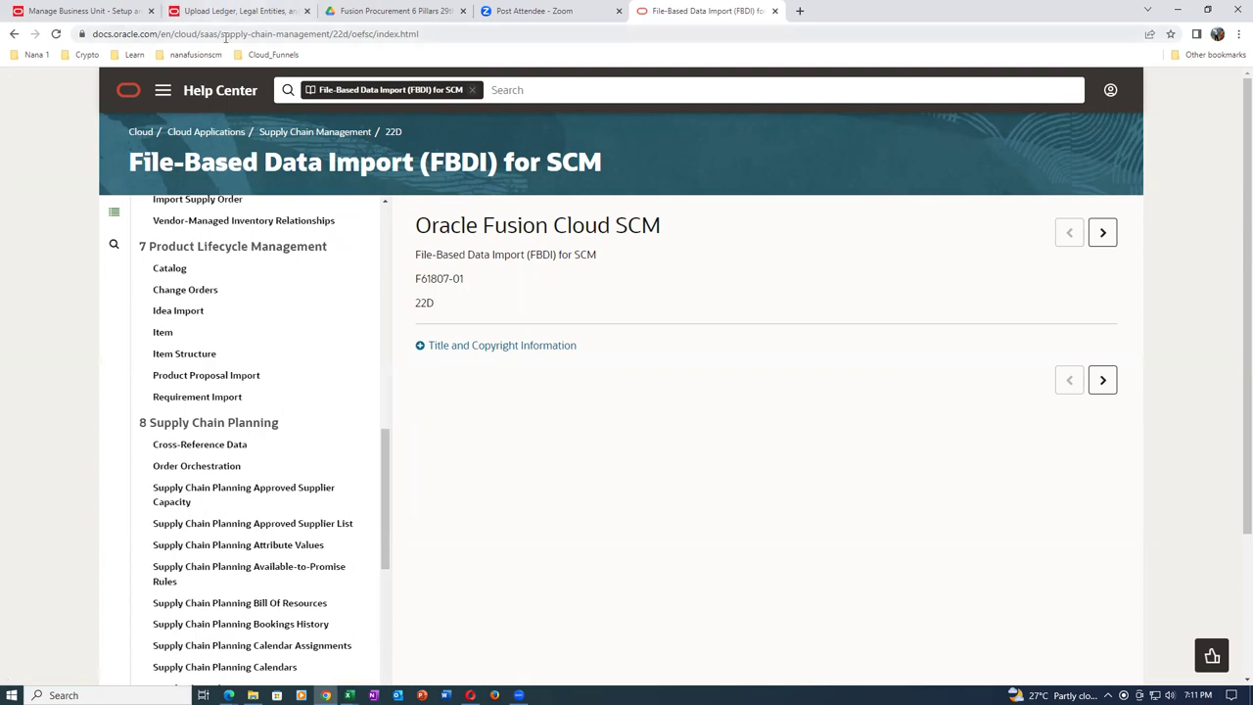
click(228, 36)
click(457, 33)
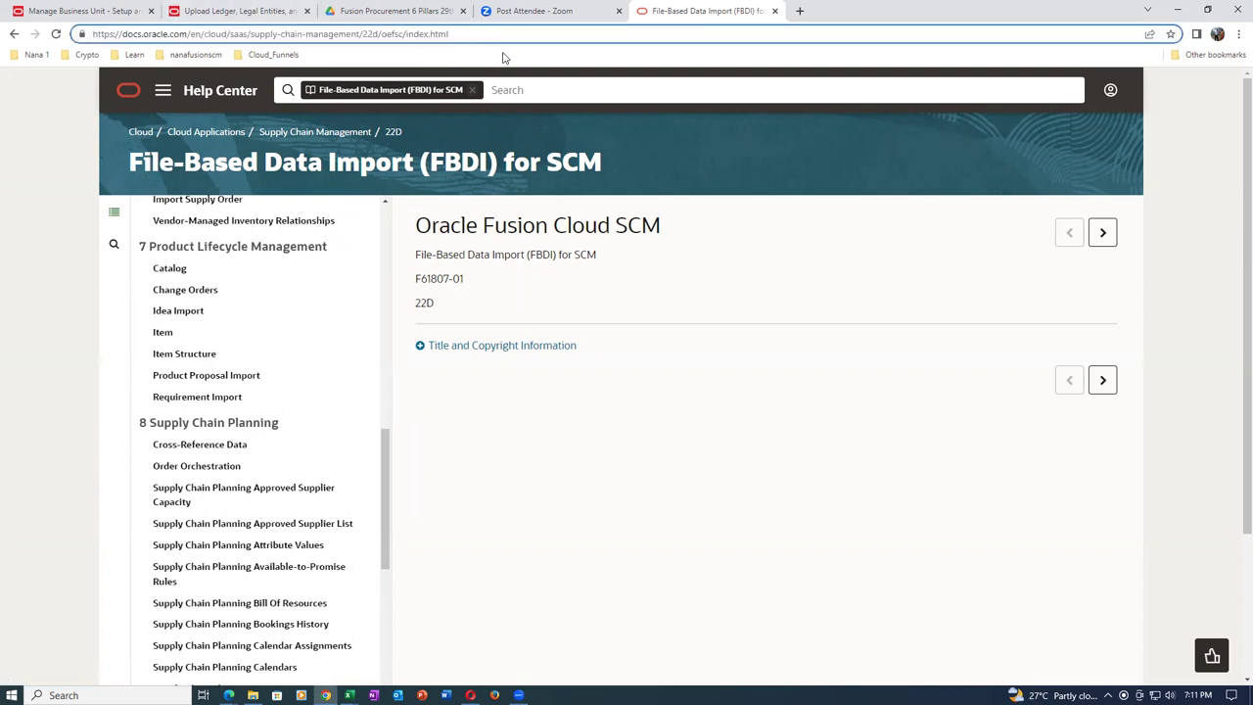
key(BackSpace)
key(BackSpace)
key(BackSpace)
key(BackSpace)
key(BackSpace)
key(BackSpace)
key(BackSpace)
key(BackSpace)
key(BackSpace)
key(BackSpace)
key(BackSpace)
key(BackSpace)
key(BackSpace)
key(BackSpace)
key(BackSpace)
key(BackSpace)
key(BackSpace)
key(BackSpace)
key(BackSpace)
key(BackSpace)
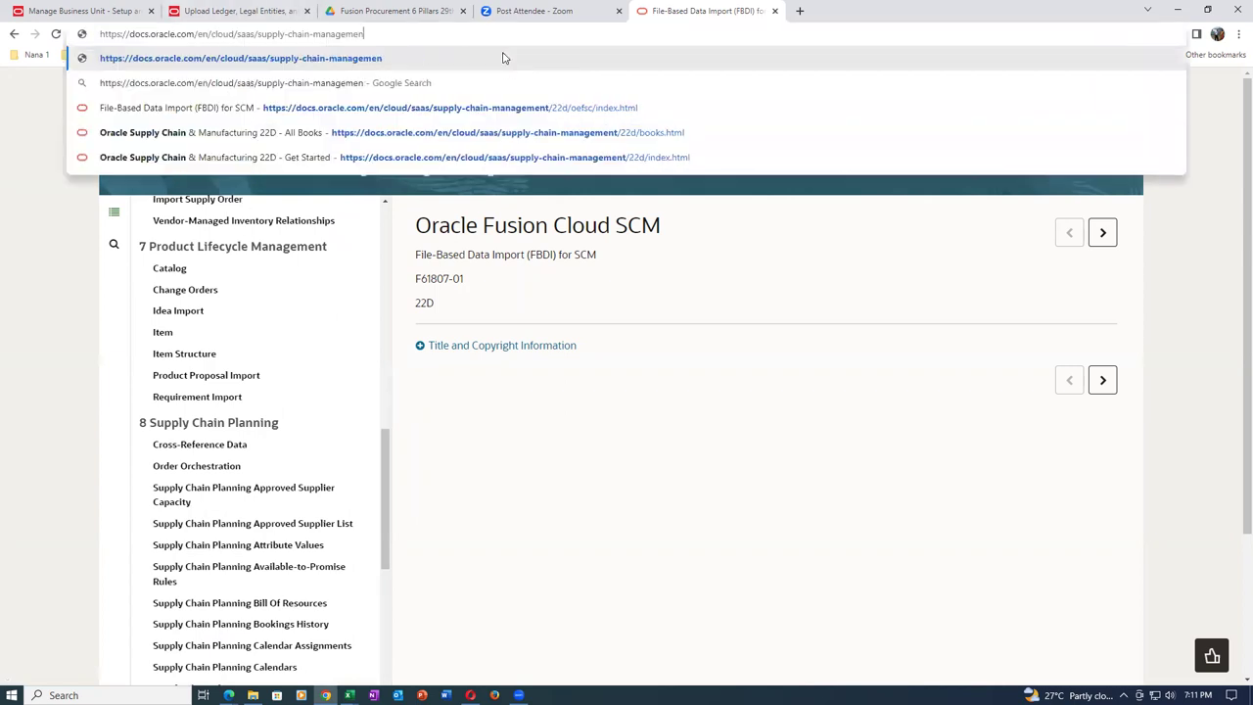
From the Help Center home, browse Fusion Cloud Applications to Procurement and list its 22D books.
key(BackSpace)
key(BackSpace)
key(BackSpace)
key(BackSpace)
key(BackSpace)
key(BackSpace)
key(BackSpace)
key(BackSpace)
key(BackSpace)
key(BackSpace)
key(BackSpace)
key(BackSpace)
key(BackSpace)
key(BackSpace)
key(BackSpace)
key(BackSpace)
key(BackSpace)
key(BackSpace)
key(BackSpace)
key(BackSpace)
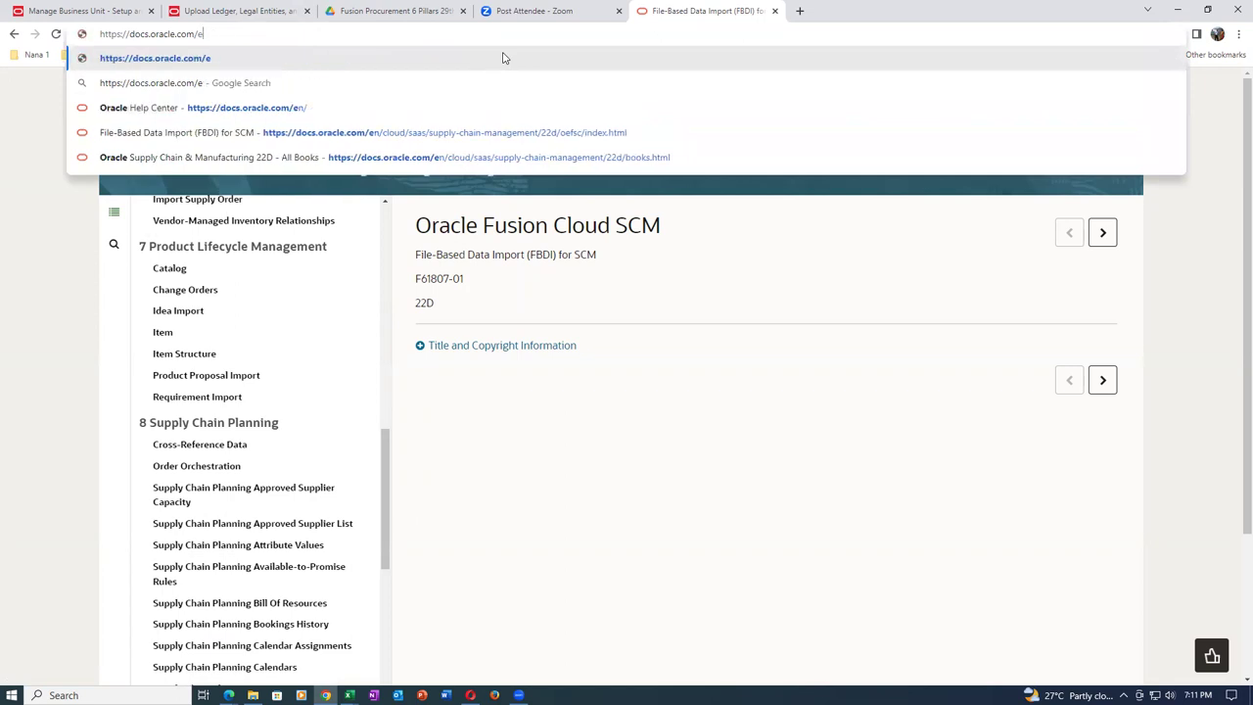
click(502, 58)
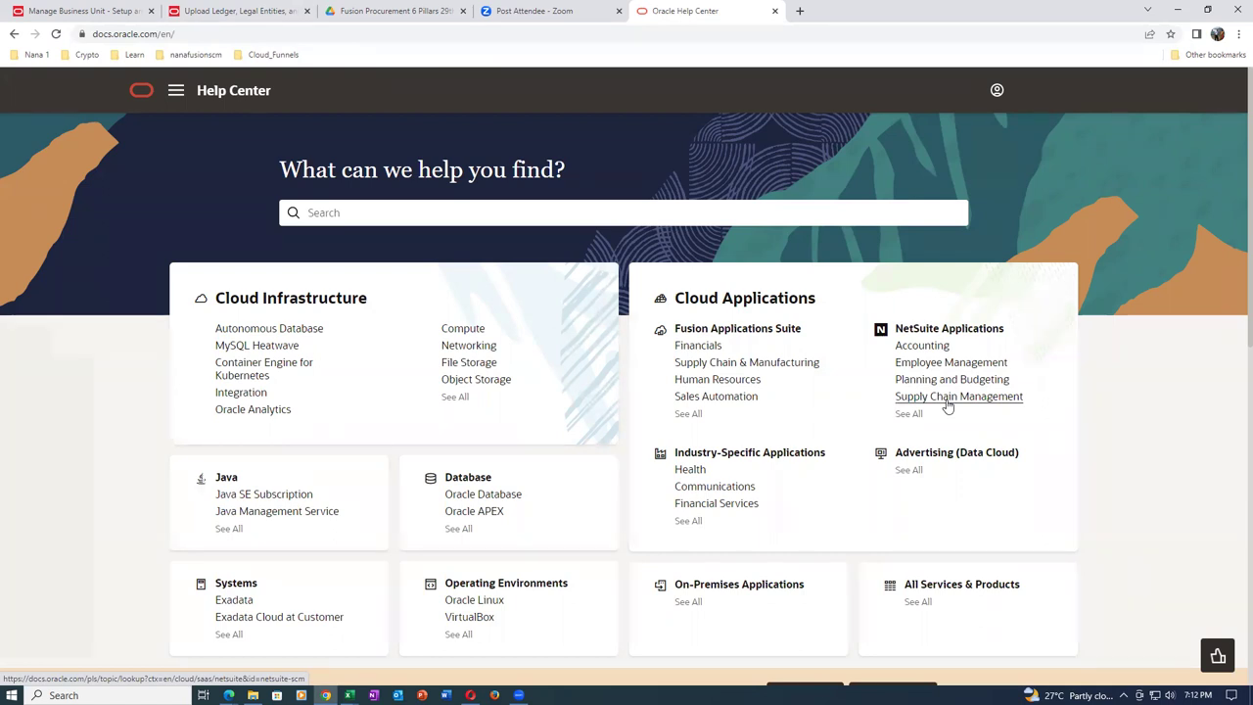
scroll(947, 405, down, 1)
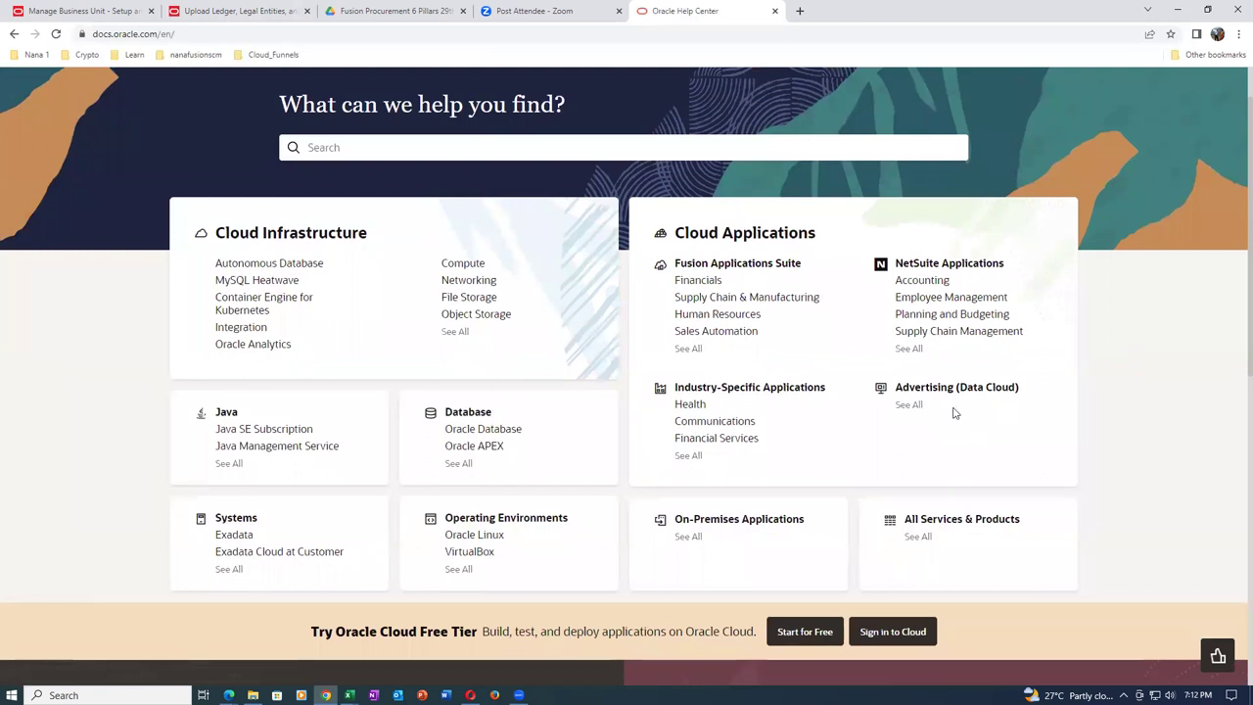
click(690, 350)
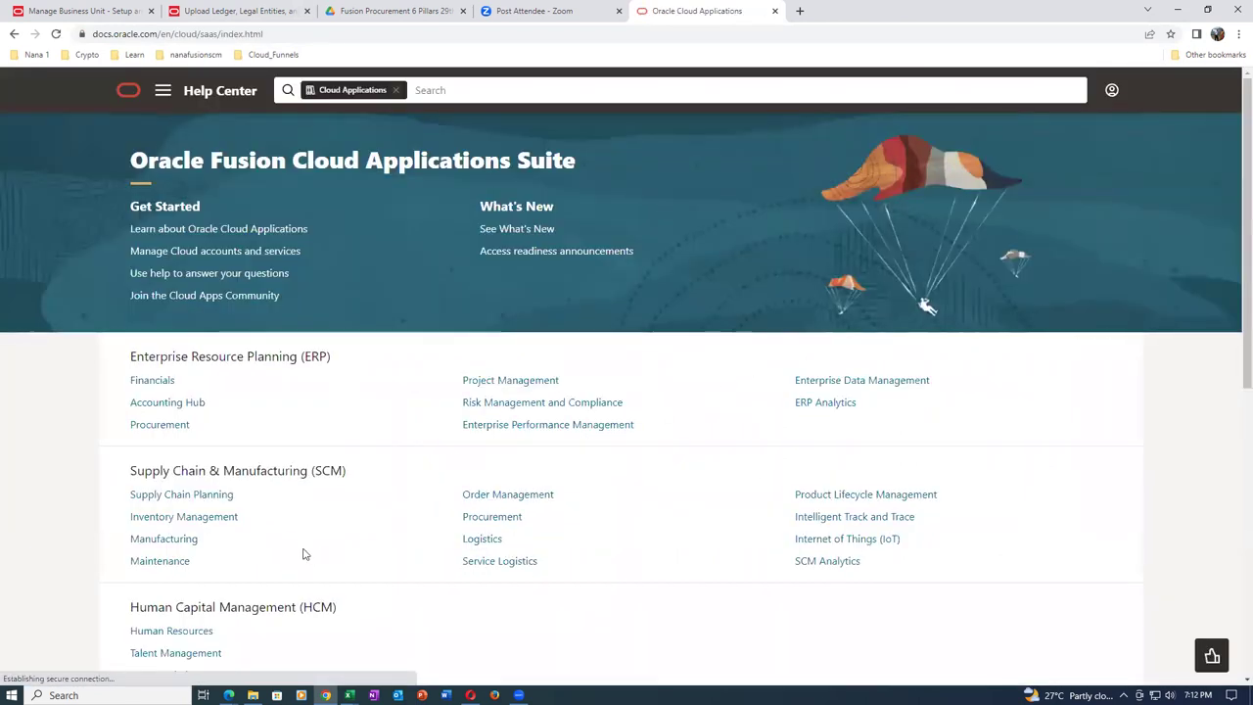
click(504, 519)
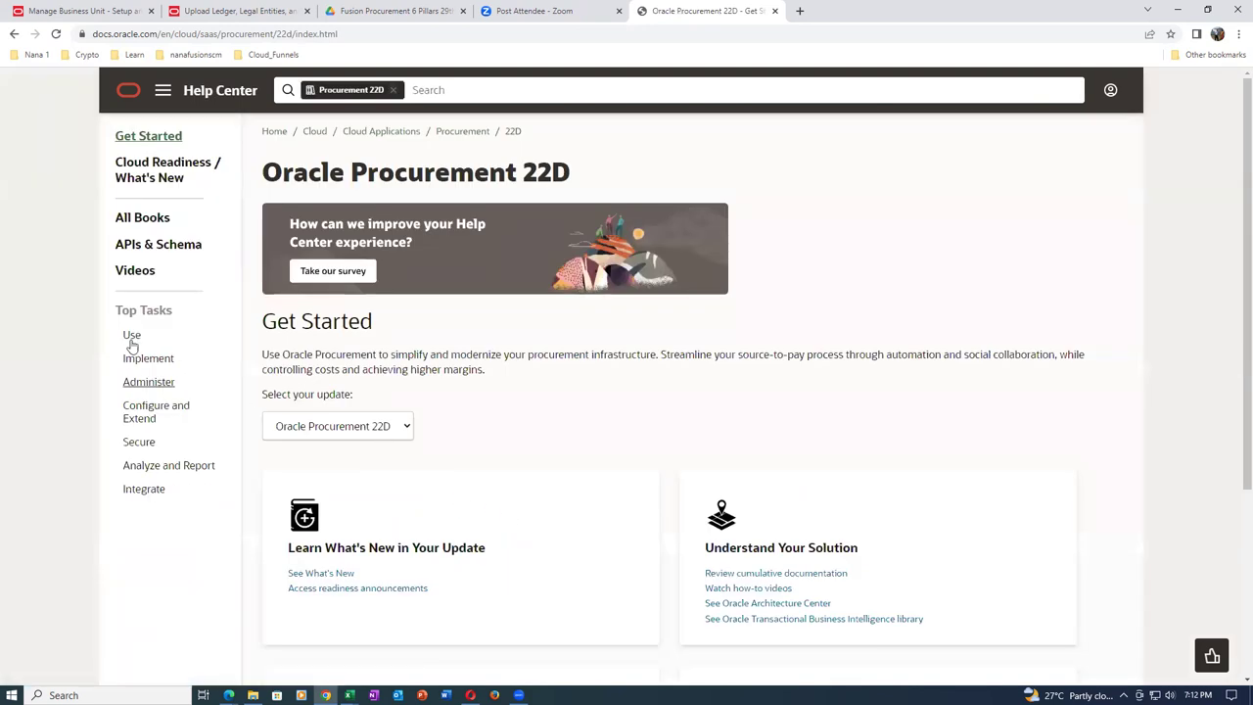
click(132, 220)
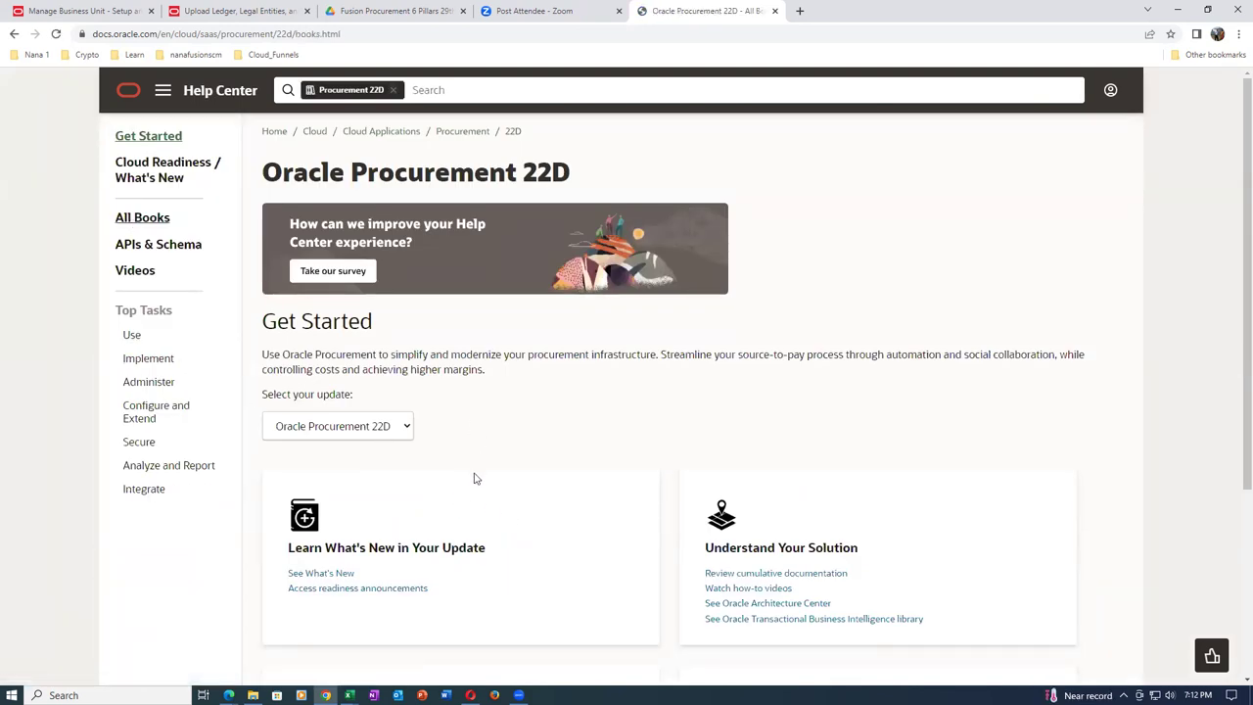
Download POPurchaseOrderImportTemplate.xlsm from the FBDI for Procurement Purchase Orders Import topic and view the downloads list.
scroll(560, 489, down, 5)
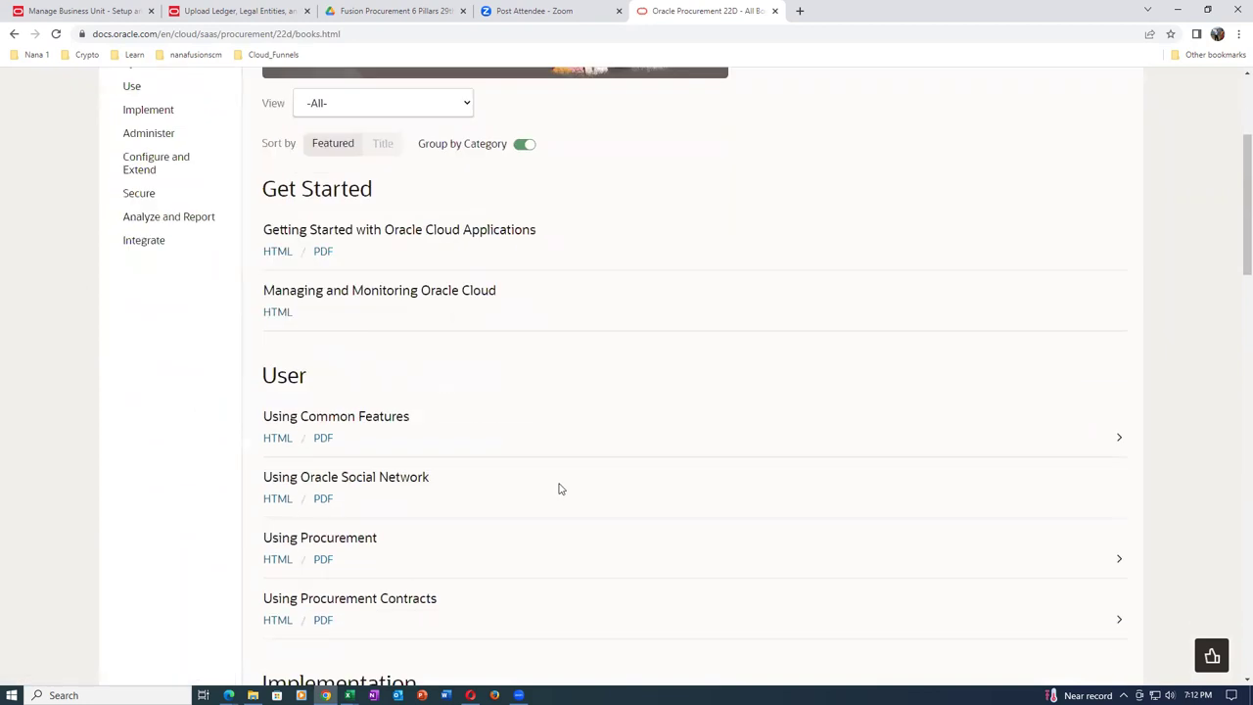
click(271, 407)
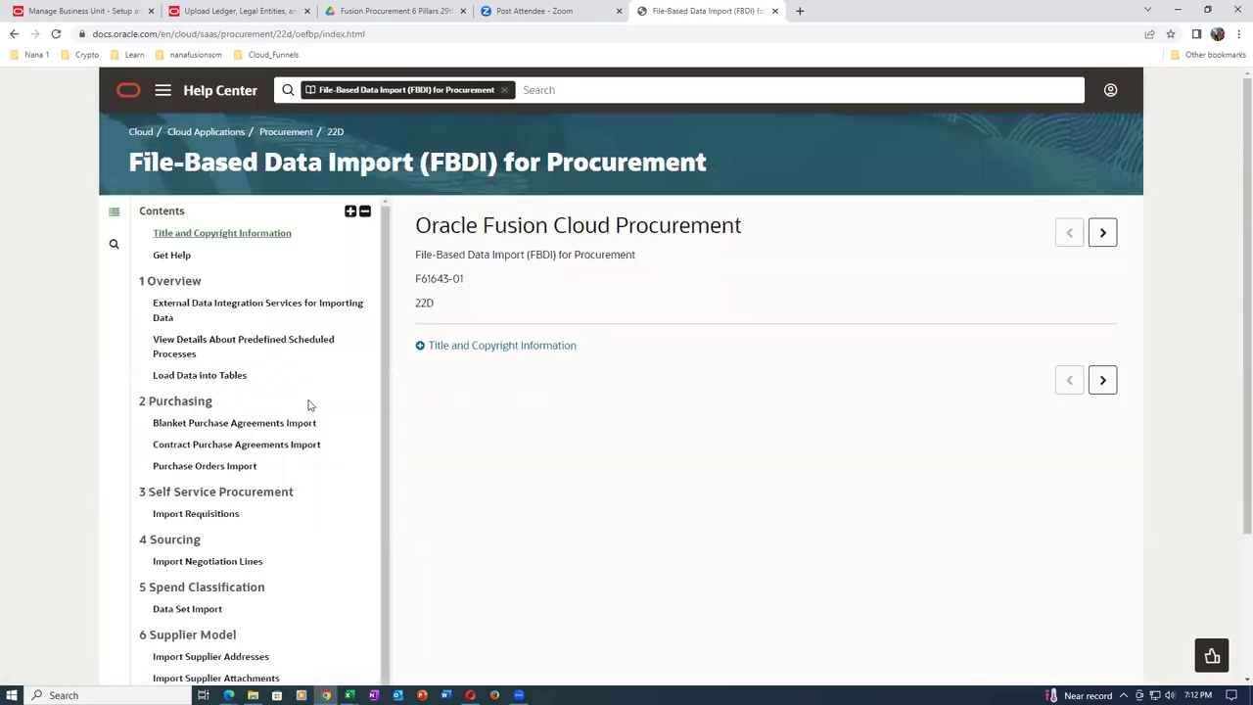
click(213, 470)
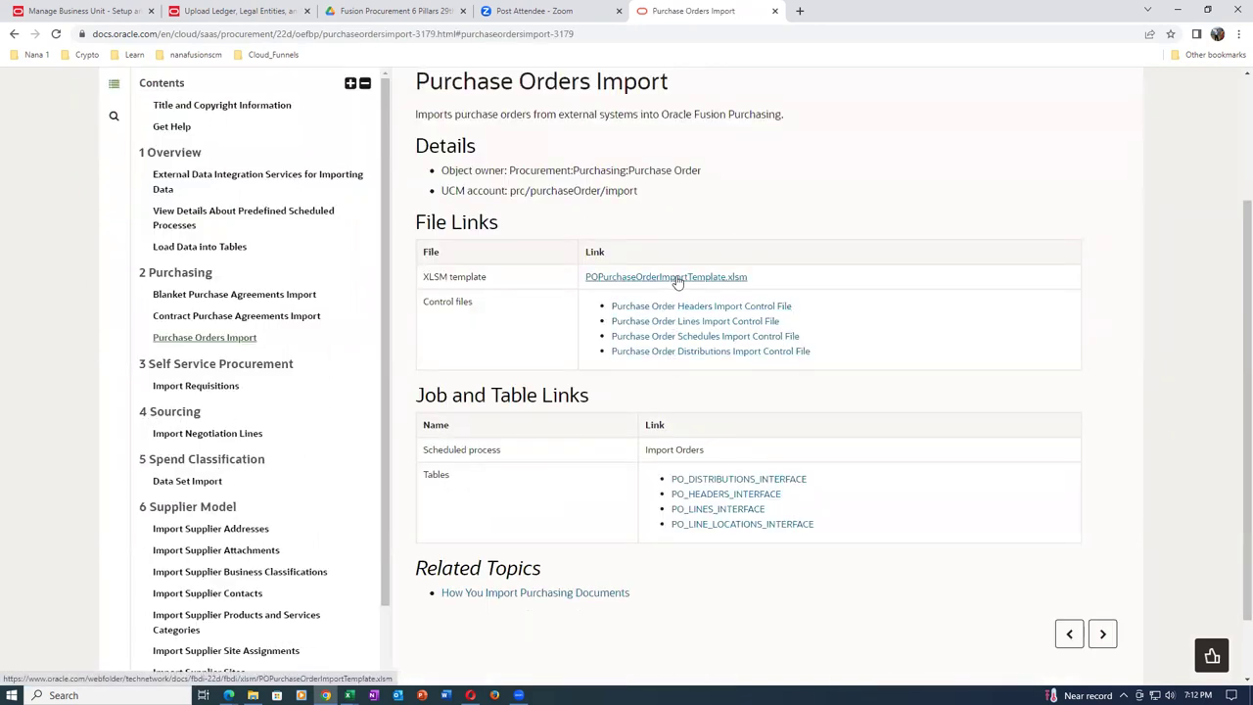
click(677, 280)
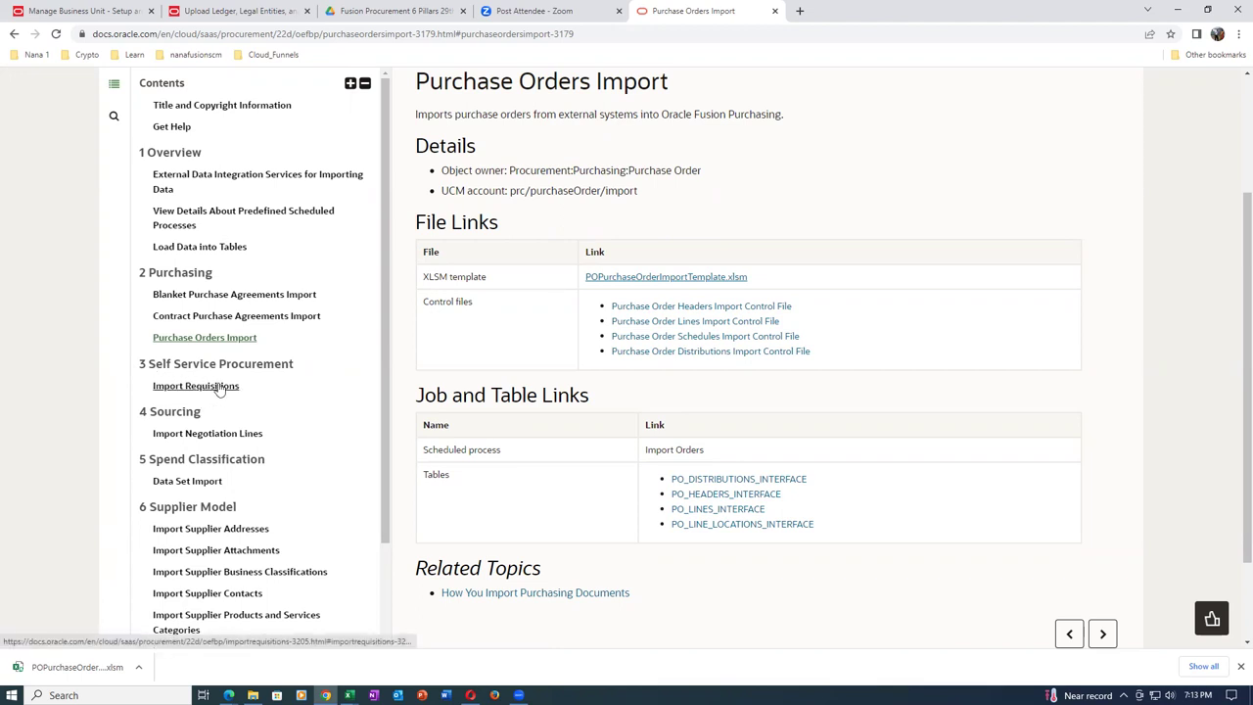
click(1205, 669)
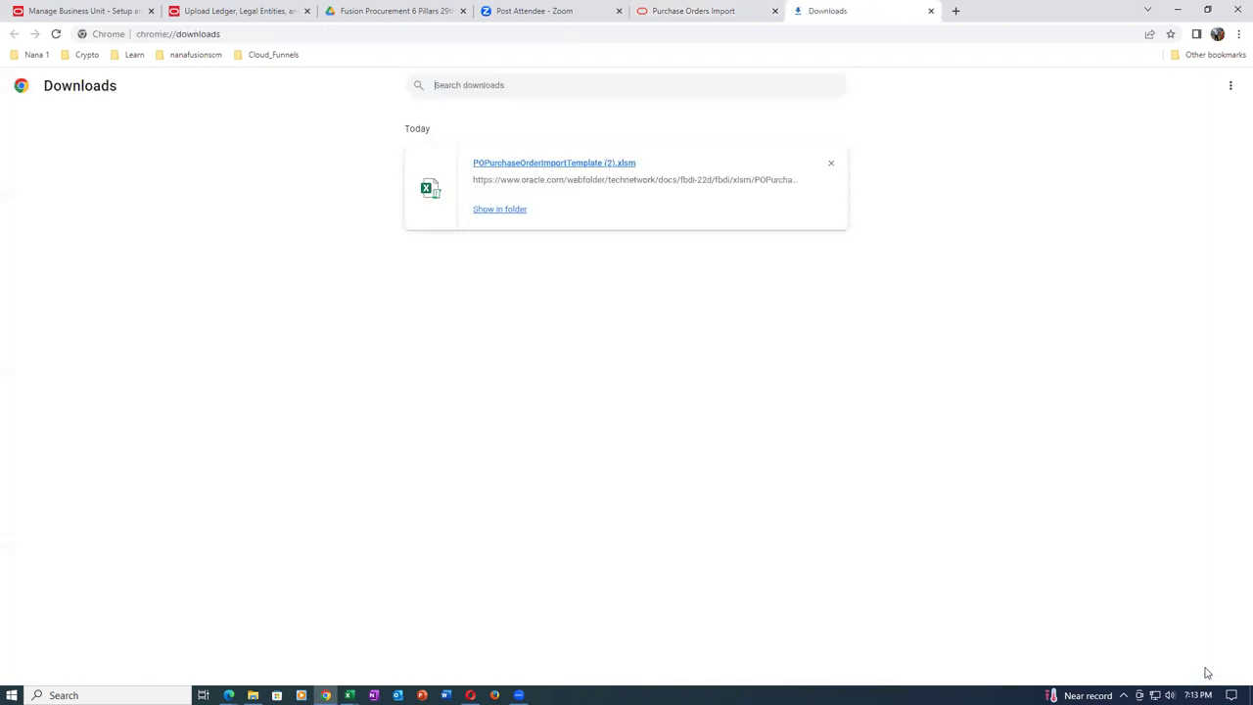
Copy the downloaded purchase order template into J:\Proc_29th_Oct.
click(515, 221)
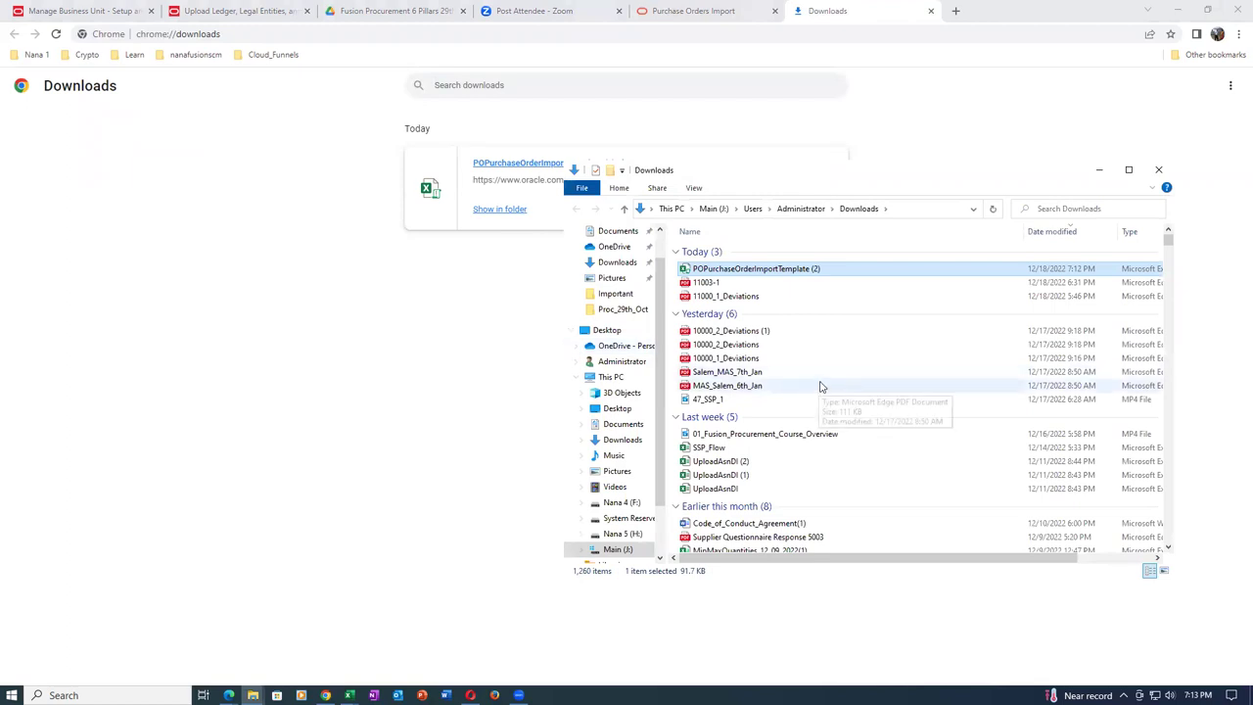
click(808, 274)
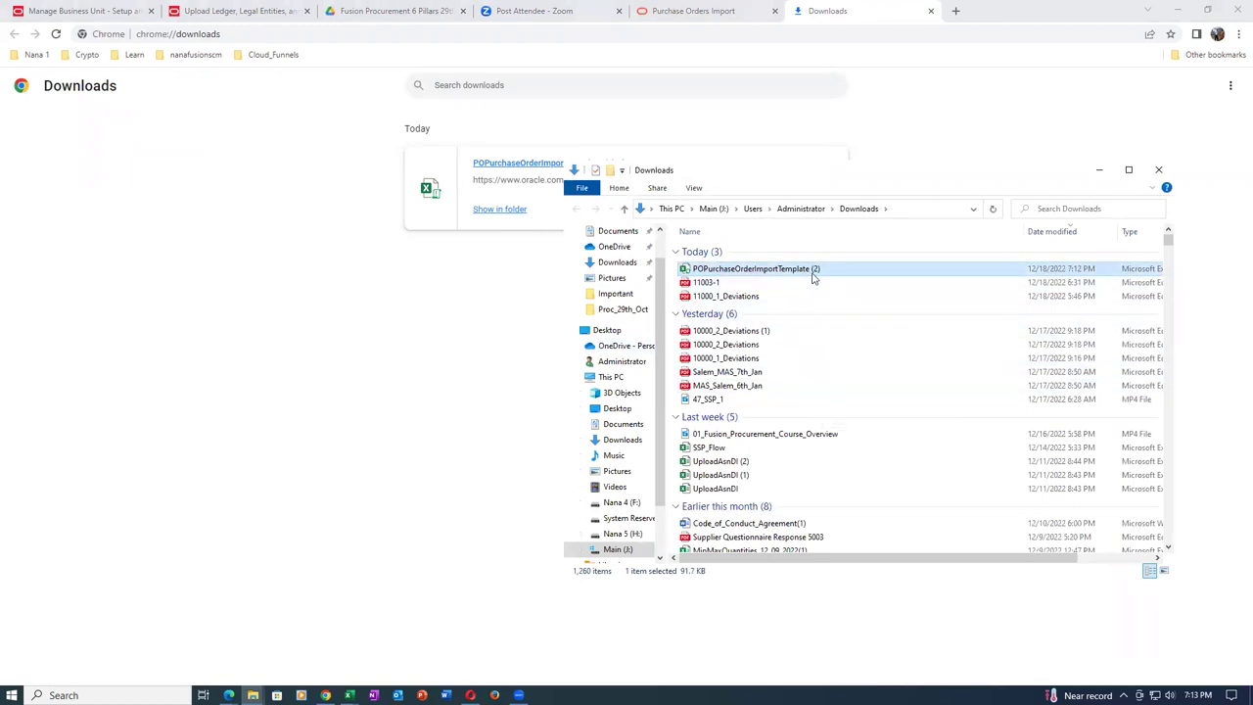
click(617, 549)
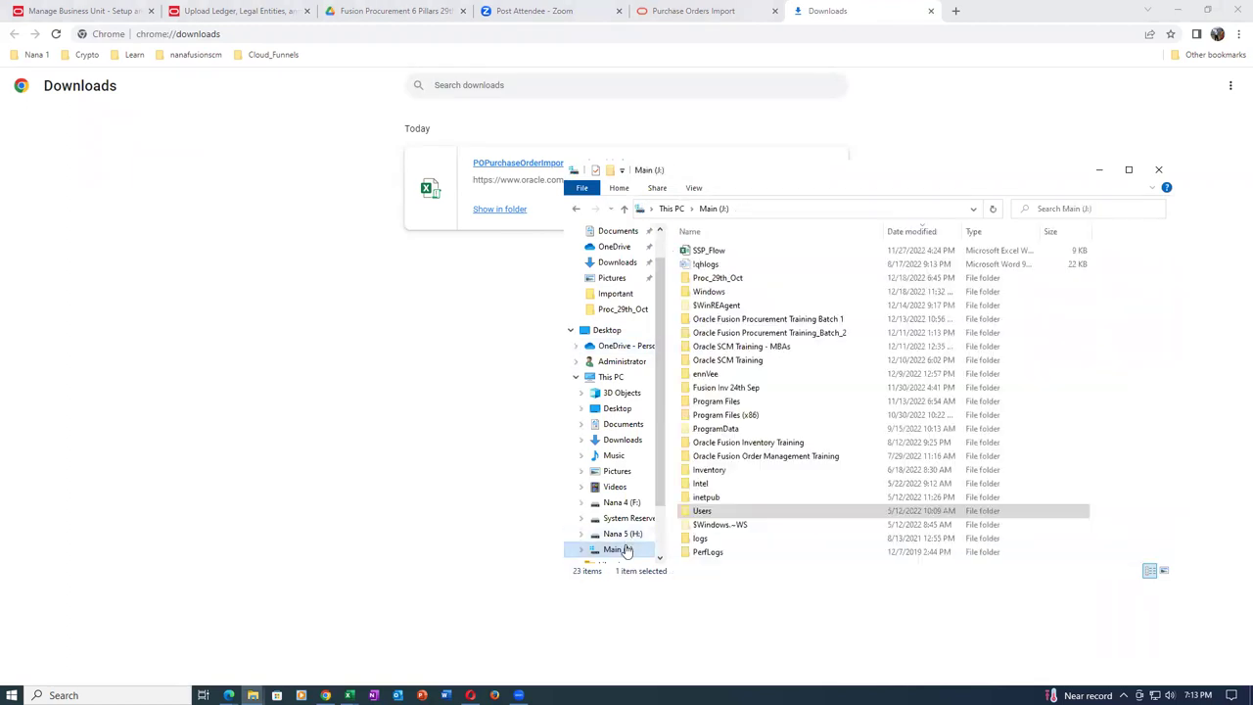
double_click(736, 279)
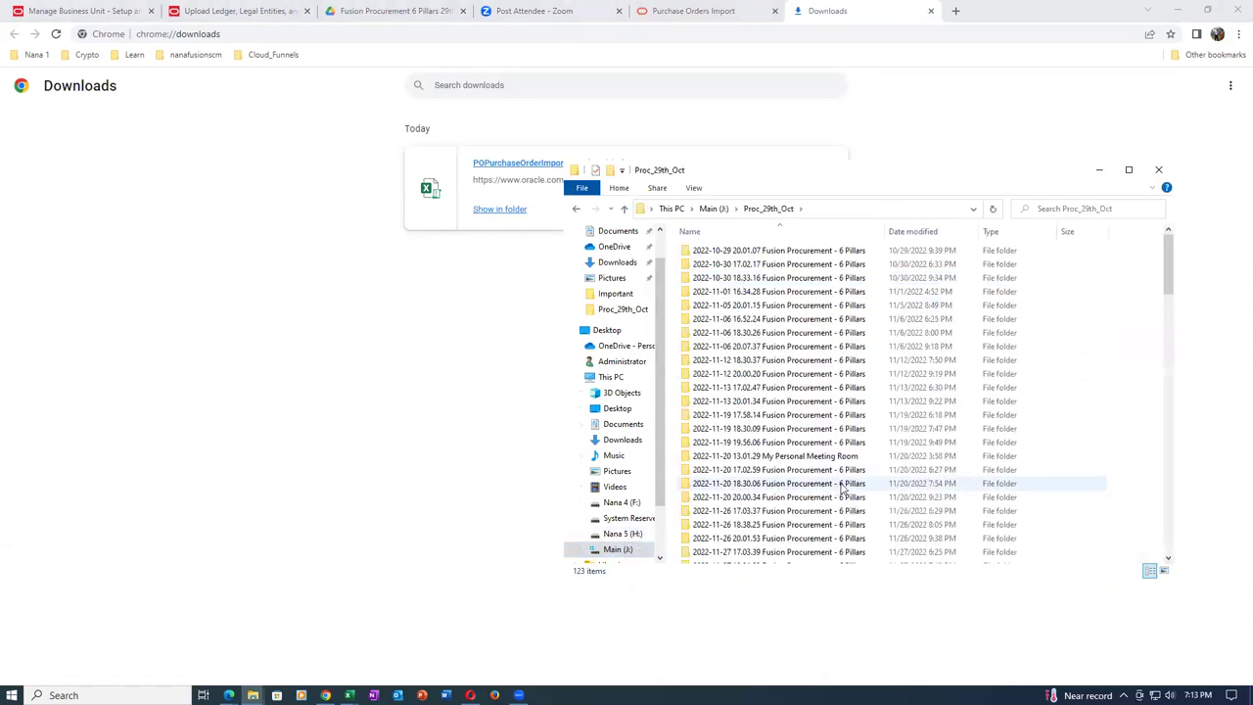
drag(842, 488, 842, 487)
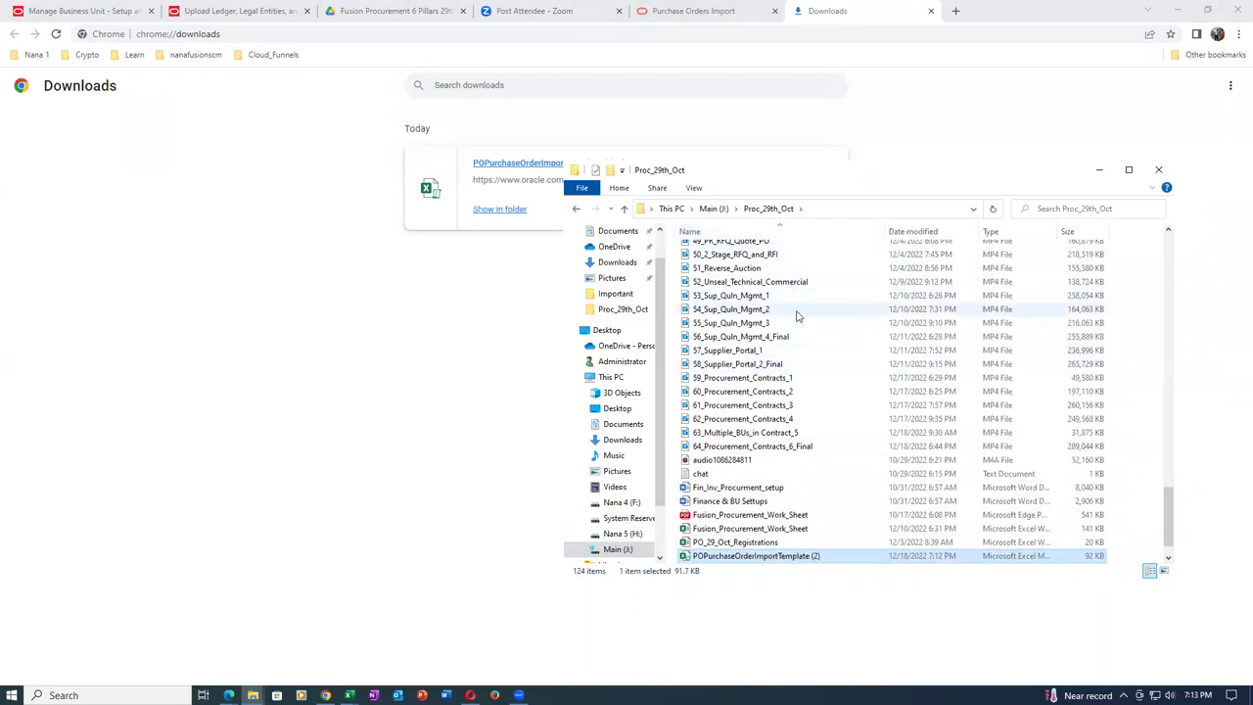
Create a 'PO Import' folder in Proc_29th_Oct and paste the template into it.
right_click(809, 342)
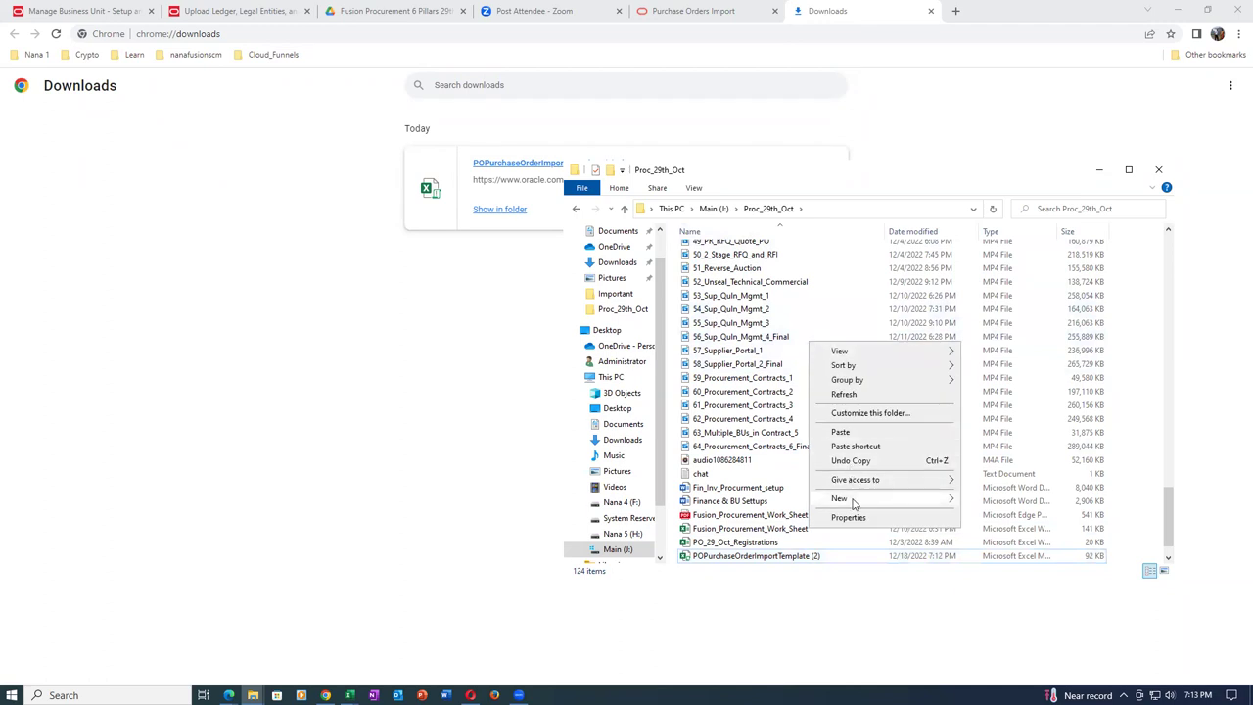
mouse_move(852, 498)
click(984, 501)
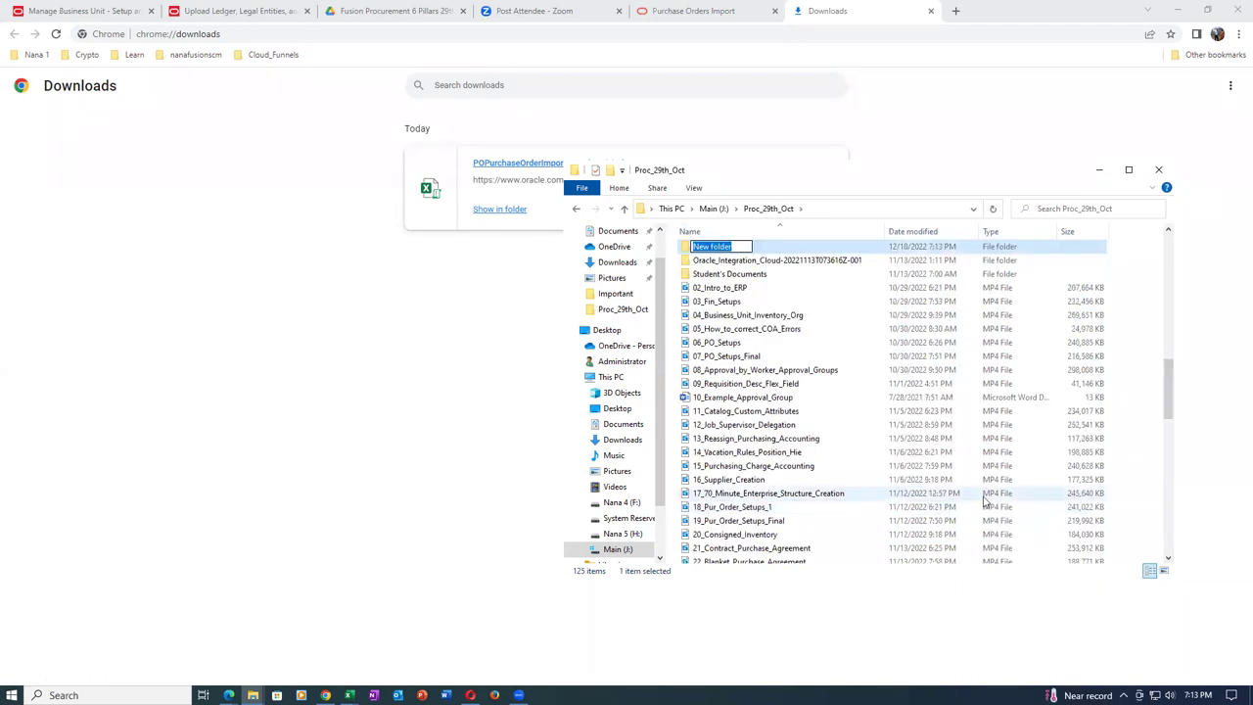
text(PO Import)
key(Return)
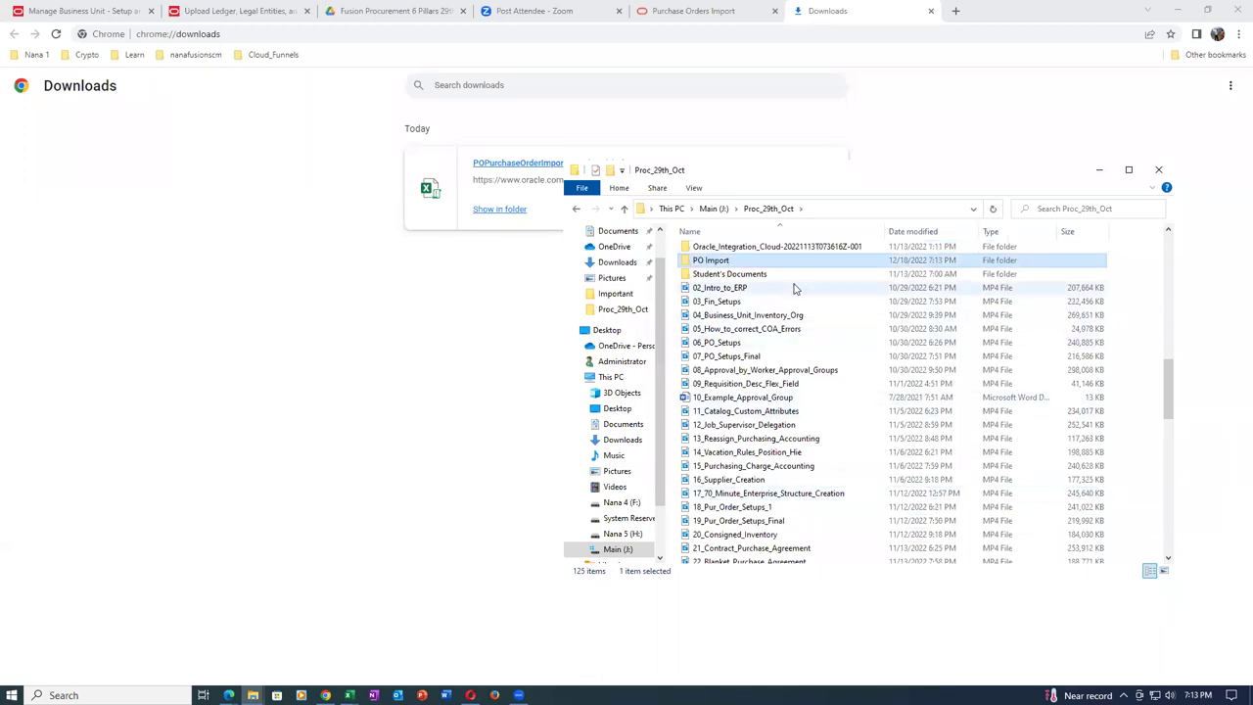
double_click(772, 262)
key(ctrl+v)
Rename the template file to 'PO Import excel file'.
click(766, 393)
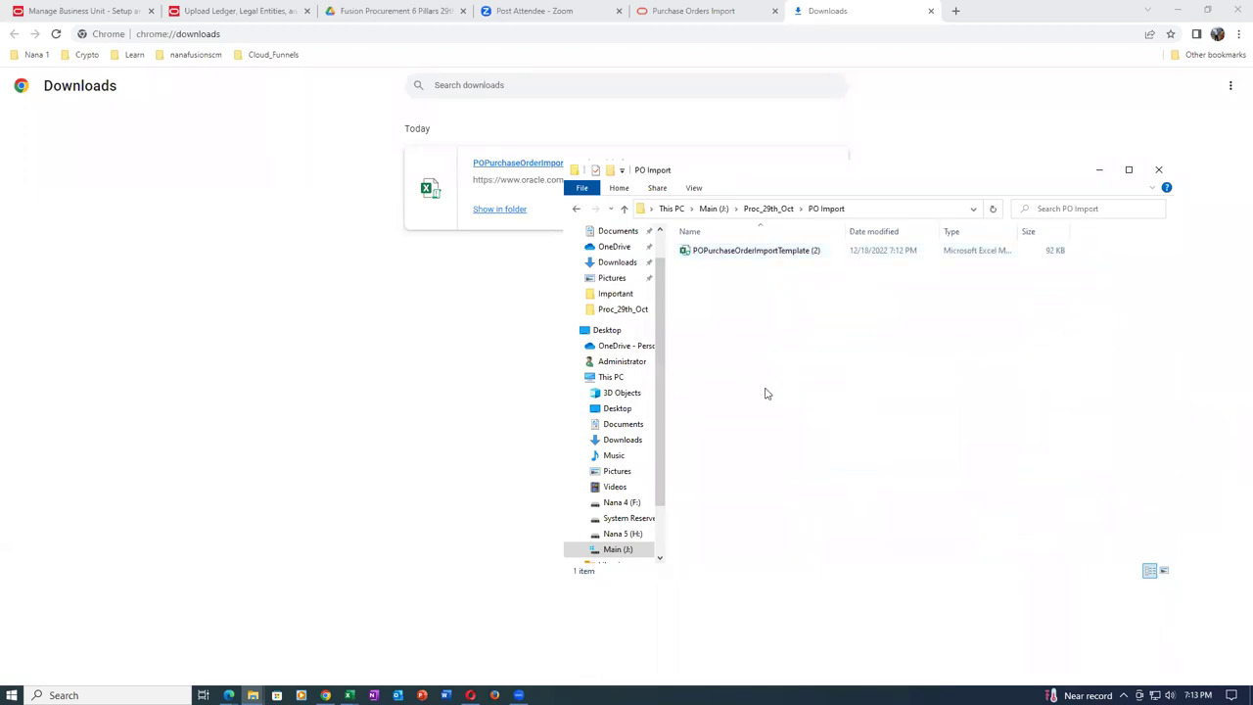
click(772, 252)
right_click(782, 251)
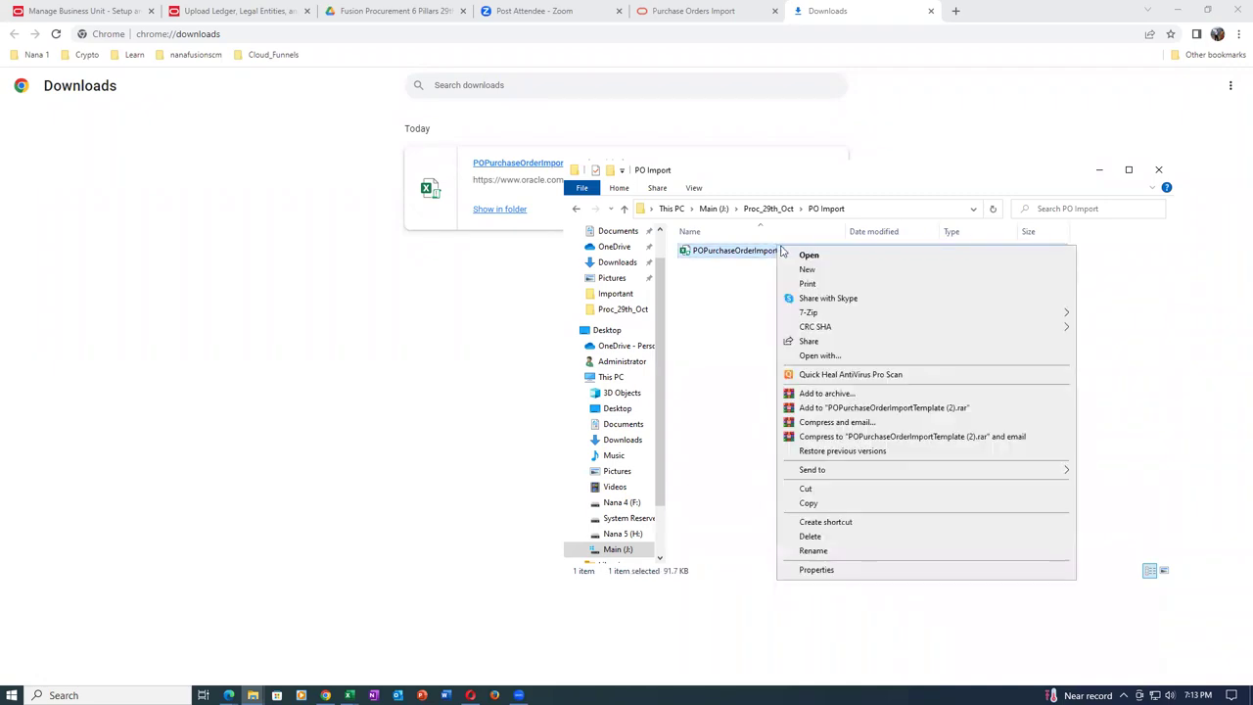
click(842, 551)
text(PO)
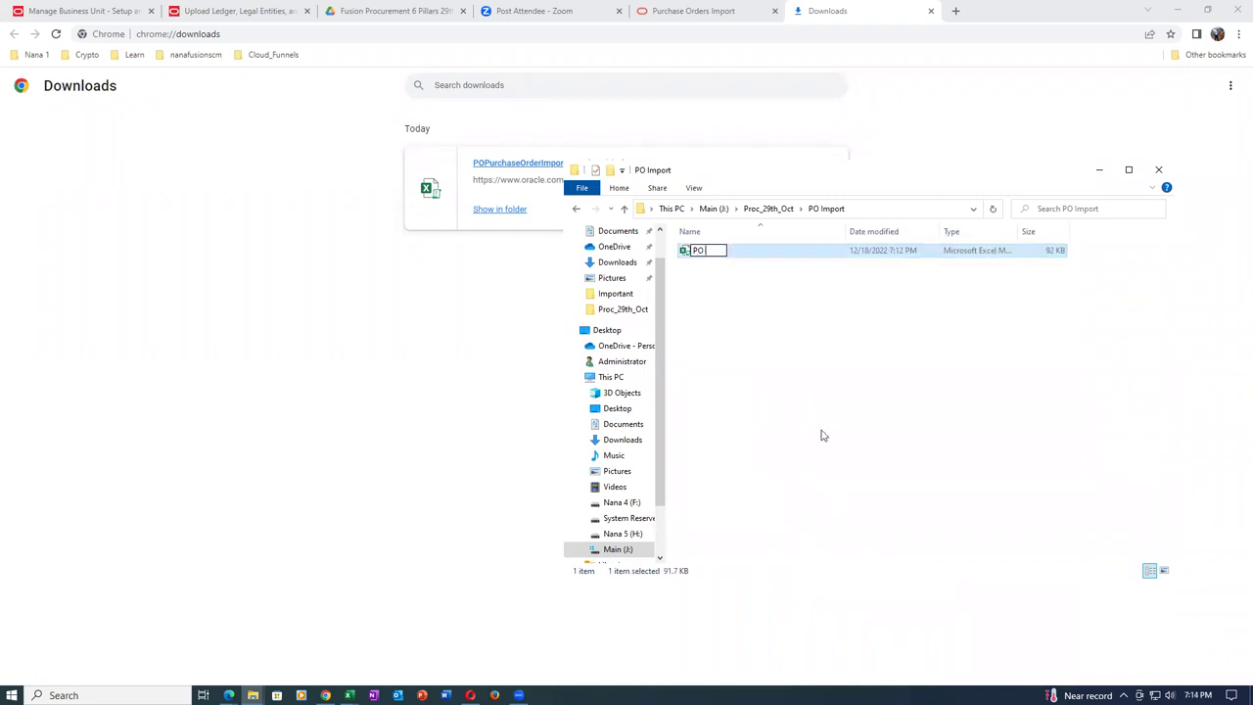
text( Import excel file)
click(778, 409)
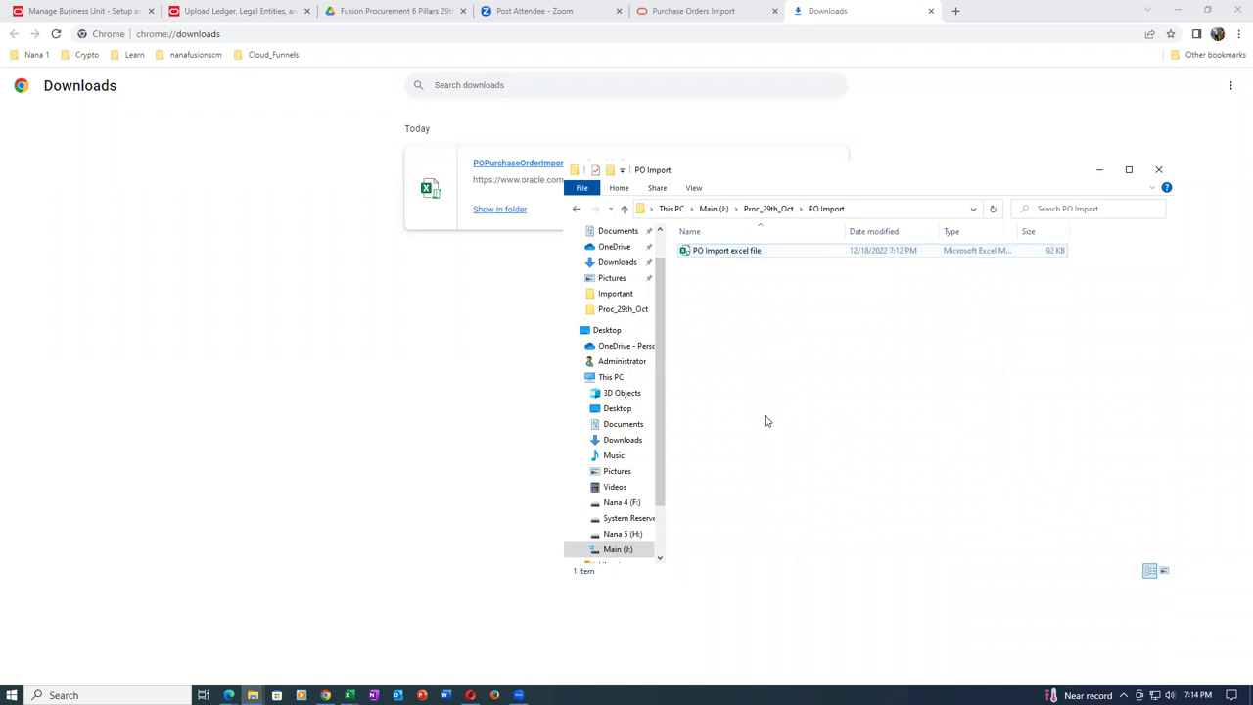
Open PO Import excel file in Excel, enable editing, then close the workbook.
double_click(734, 252)
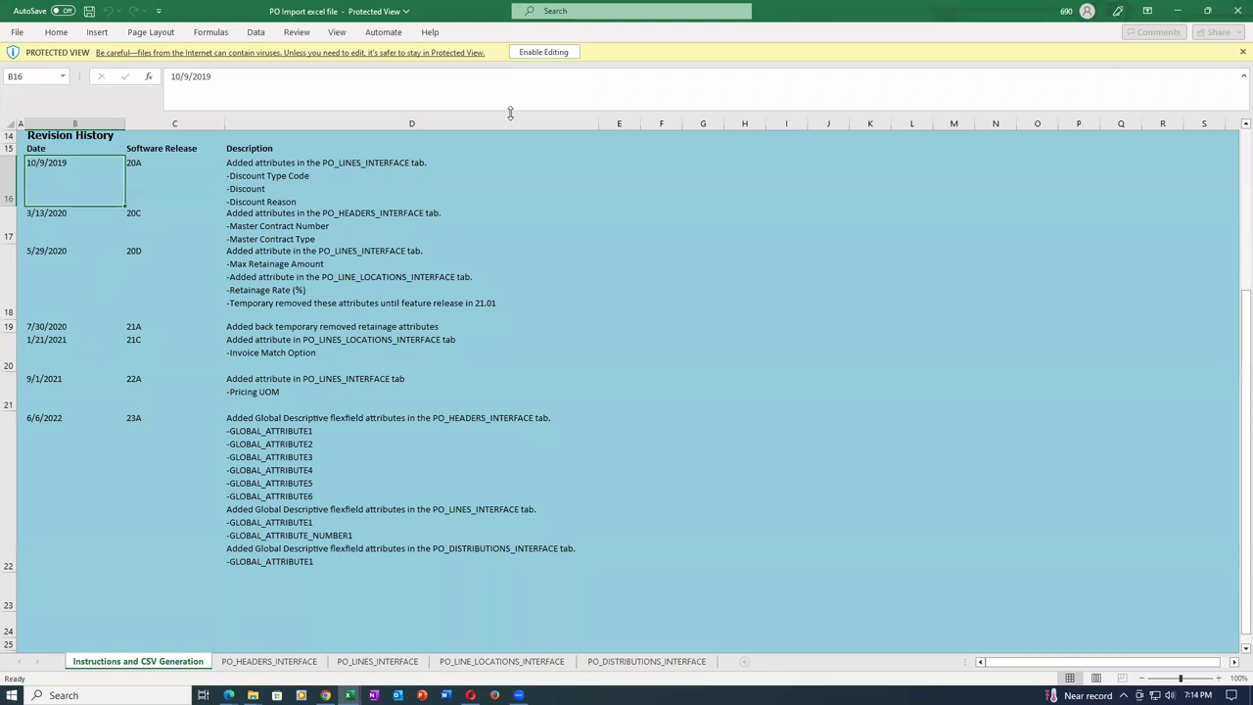
click(544, 55)
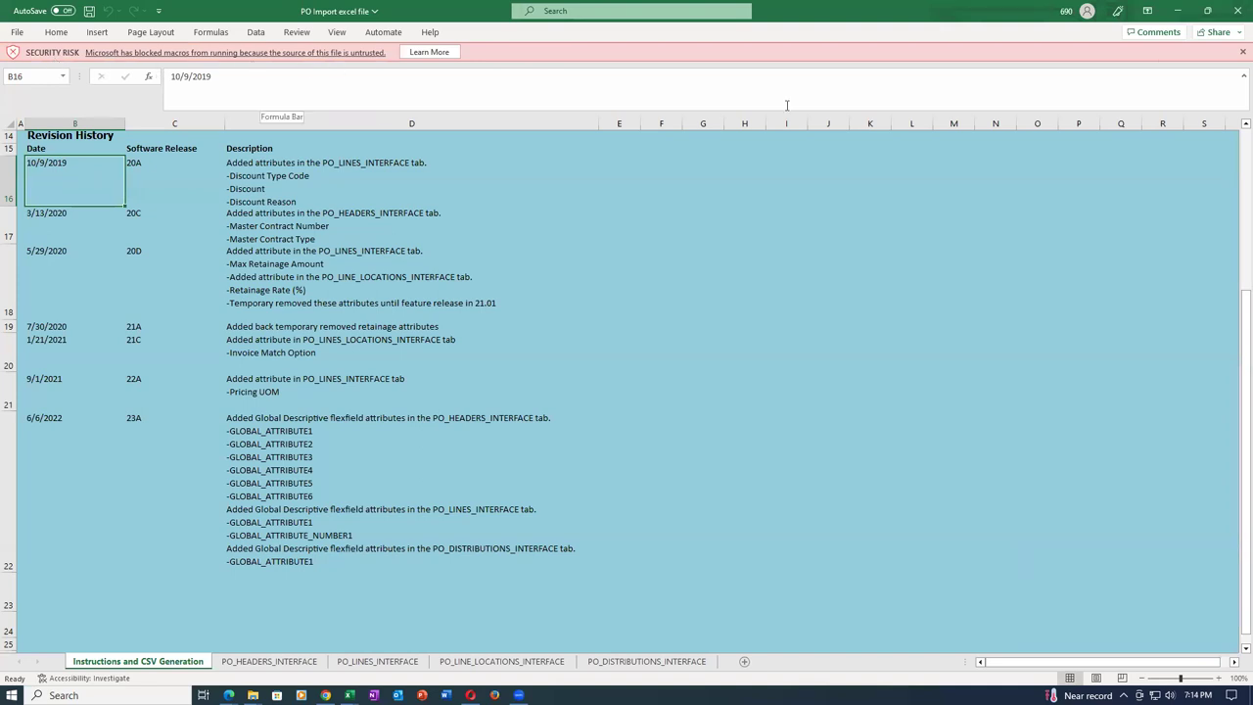
click(1234, 11)
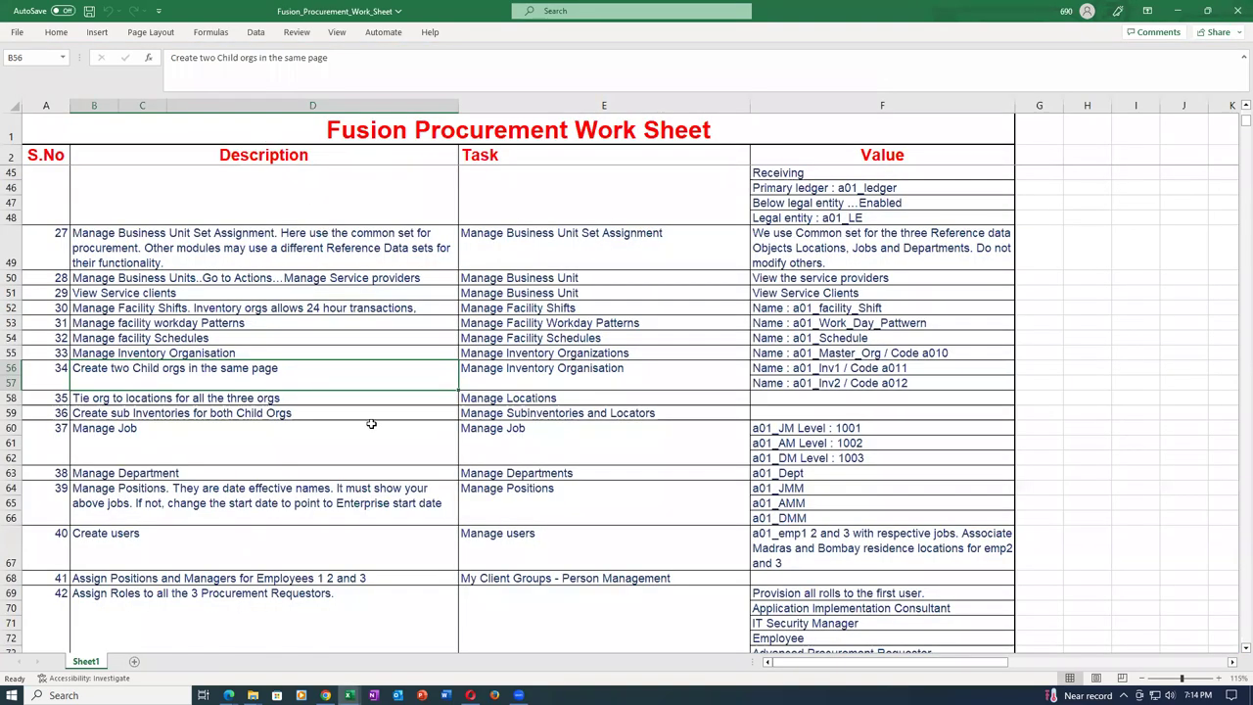
Unblock PO Import excel file in its Properties, apply, and close the dialog.
mouse_move(253, 695)
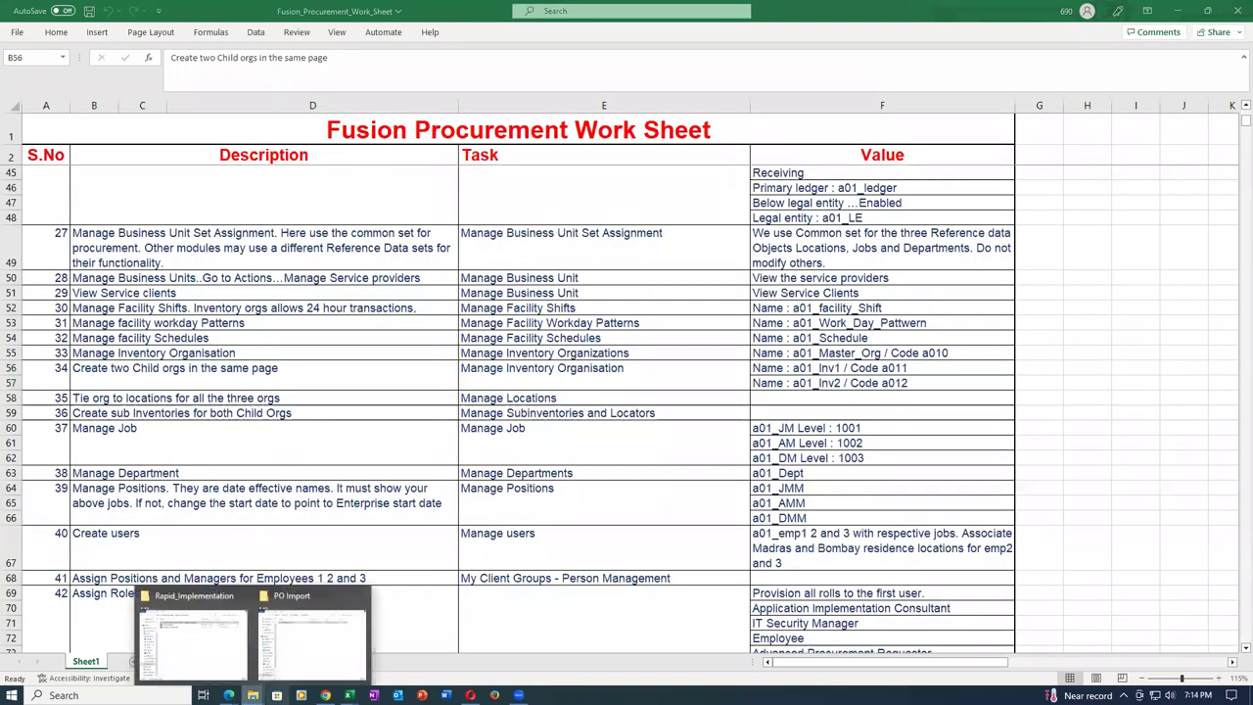
click(316, 627)
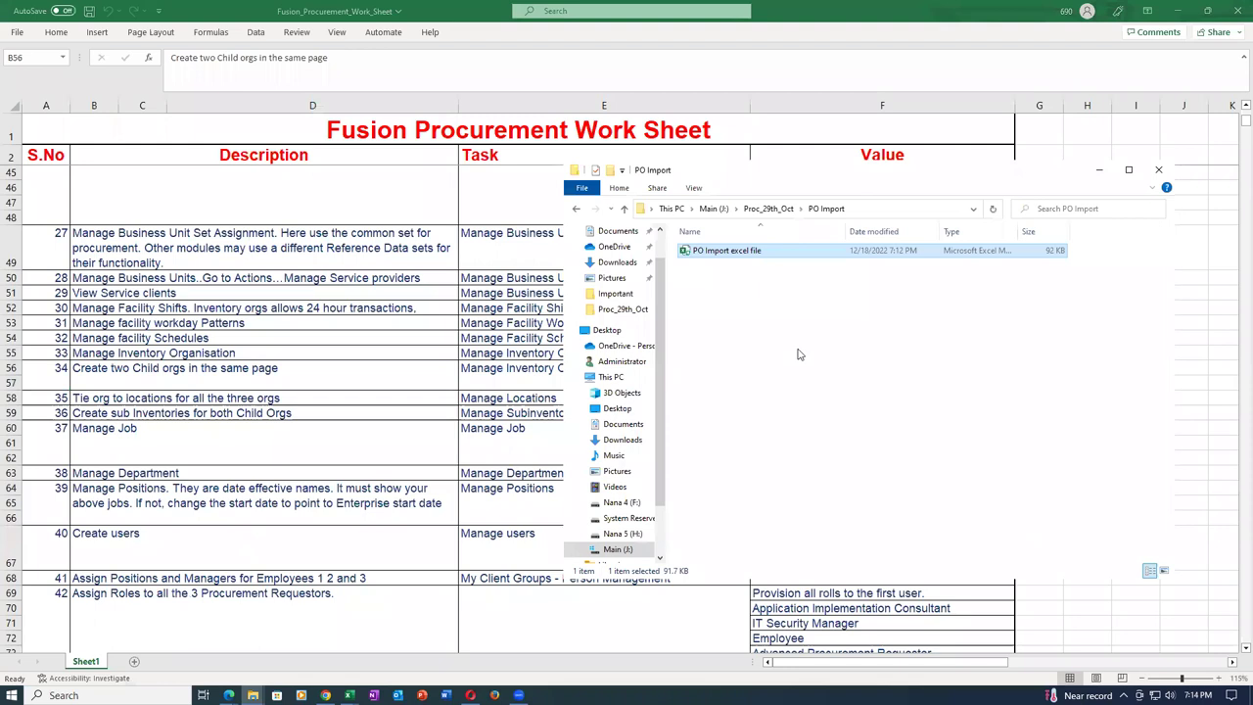
right_click(778, 256)
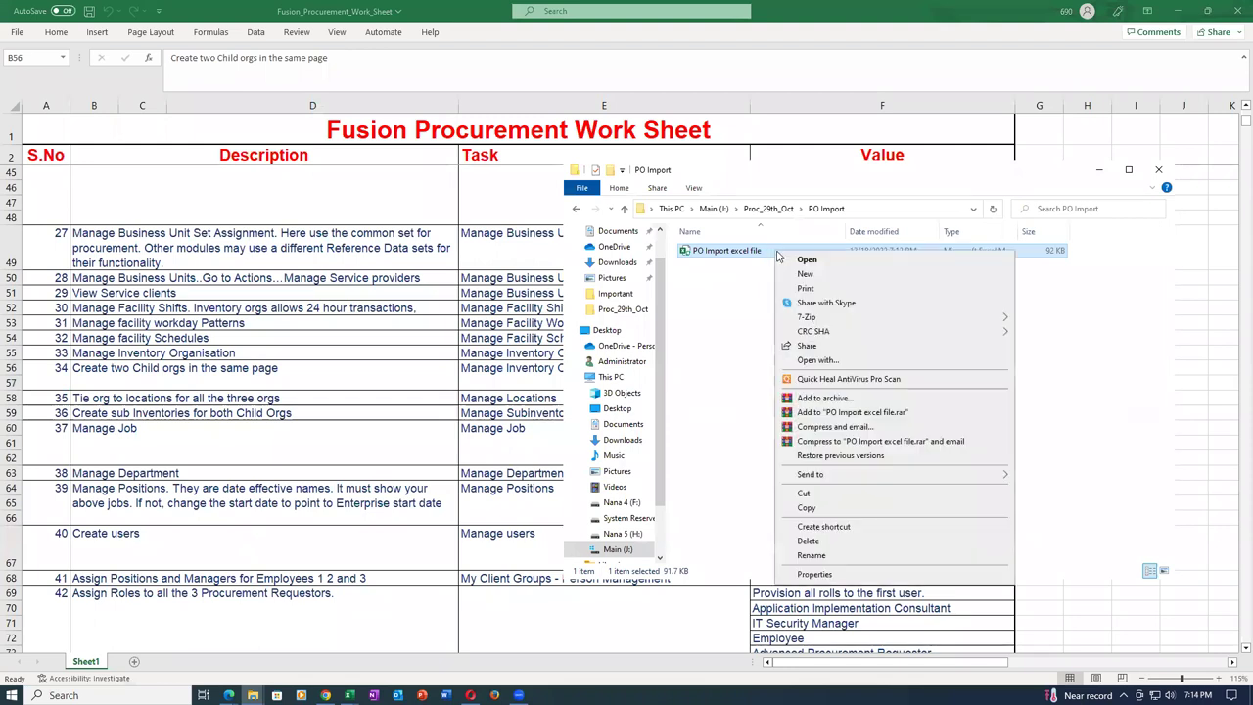
click(835, 576)
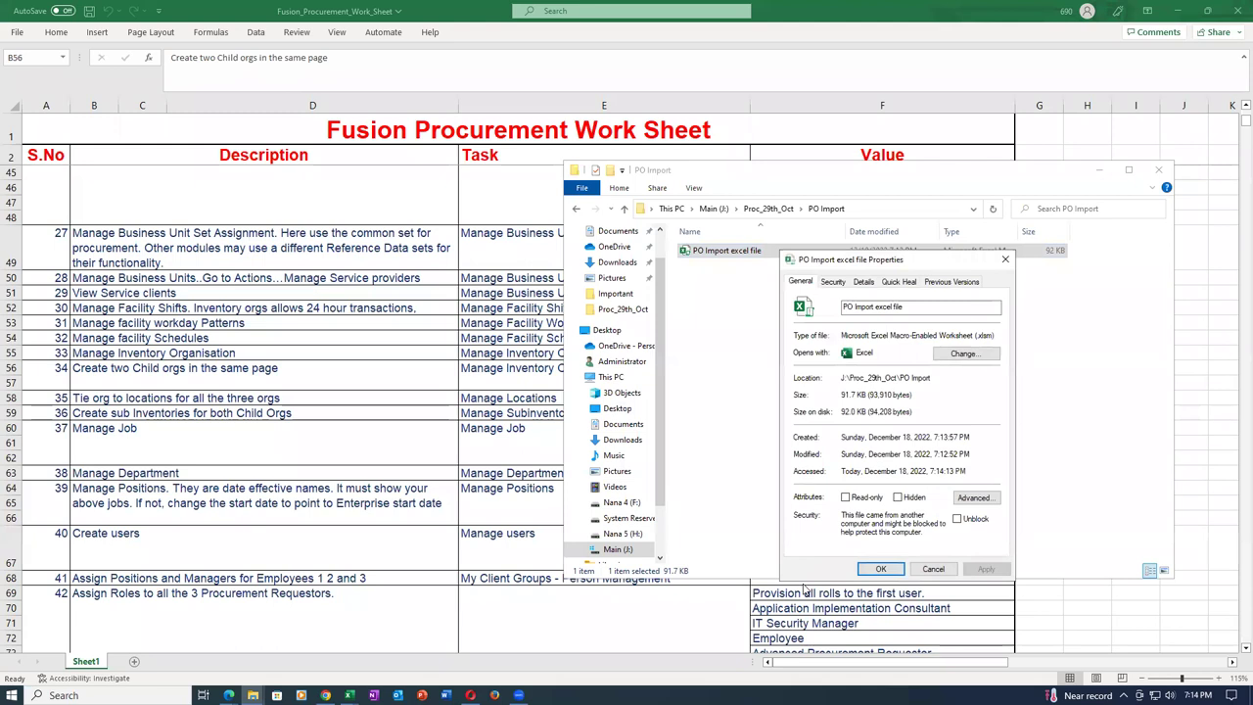
click(958, 522)
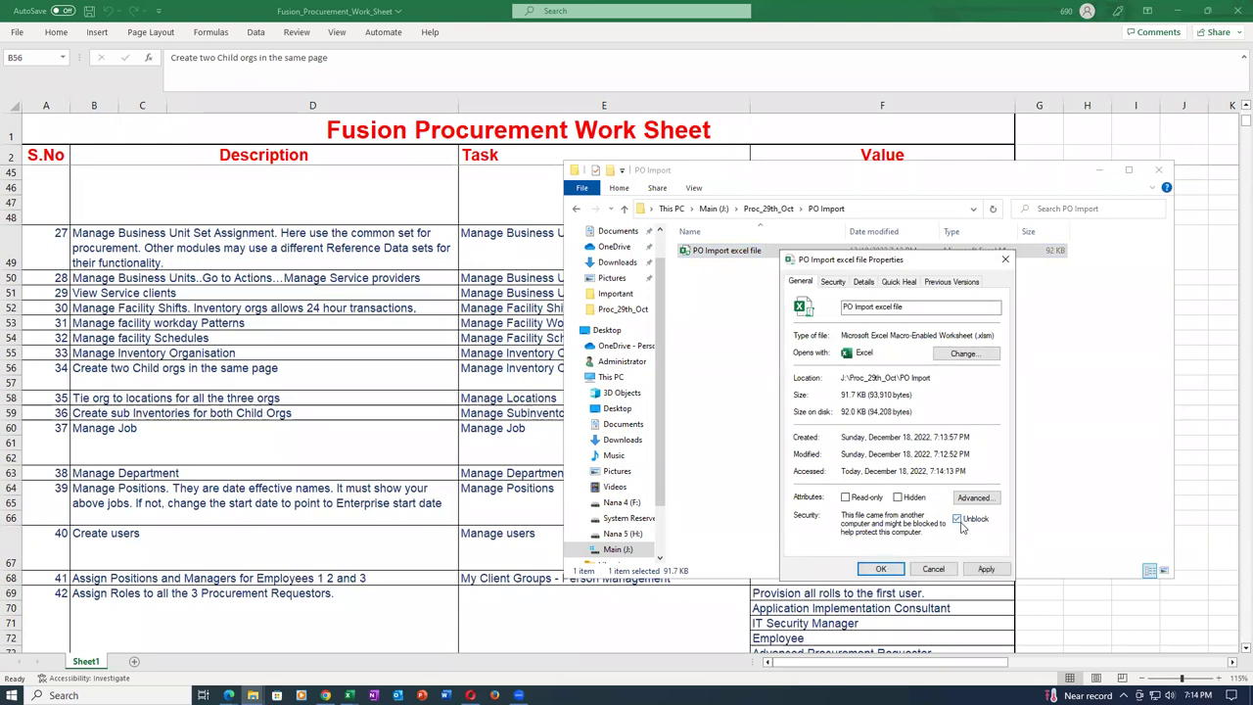
click(987, 571)
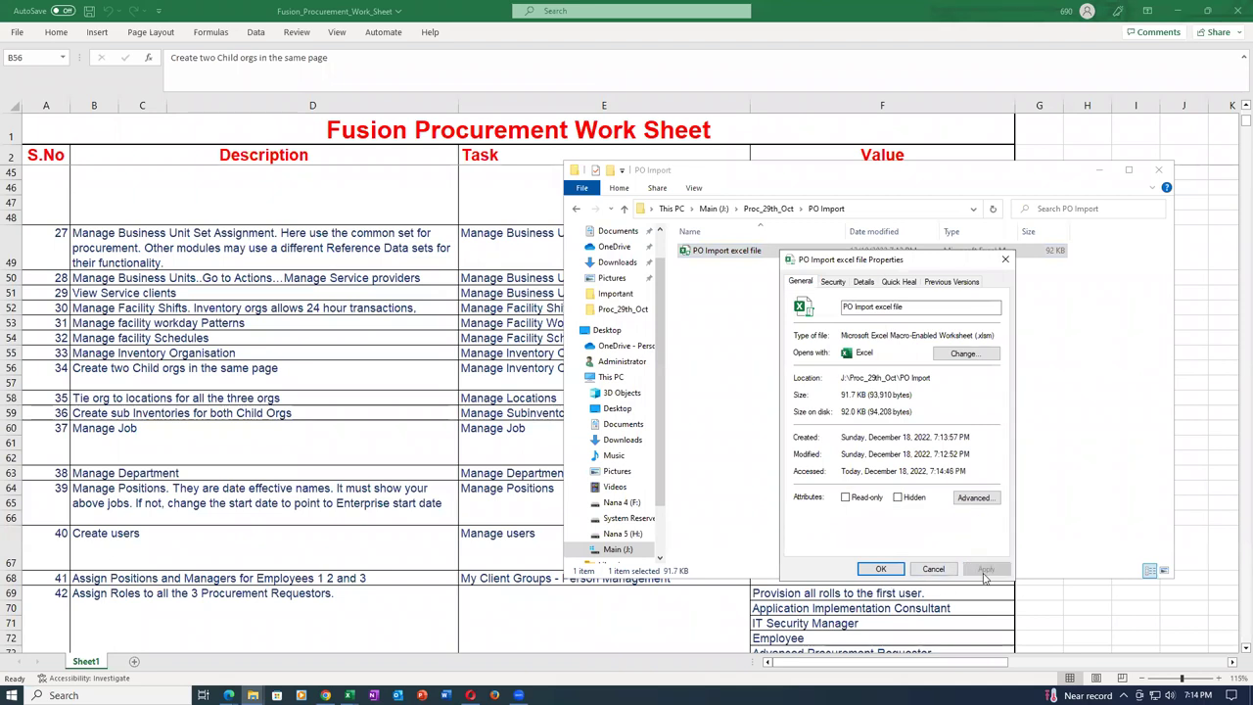
click(880, 569)
click(822, 456)
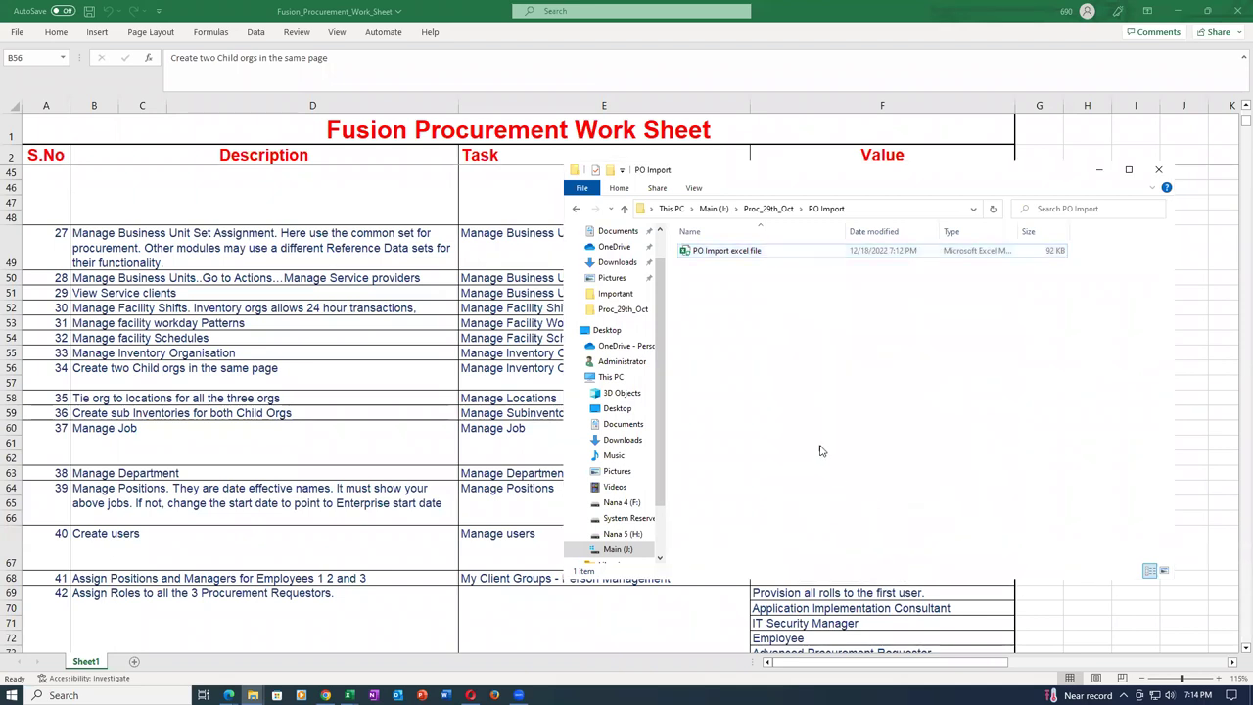
Return to the PO Import folder via Proc_29th_Oct and reopen PO Import excel file.
click(769, 209)
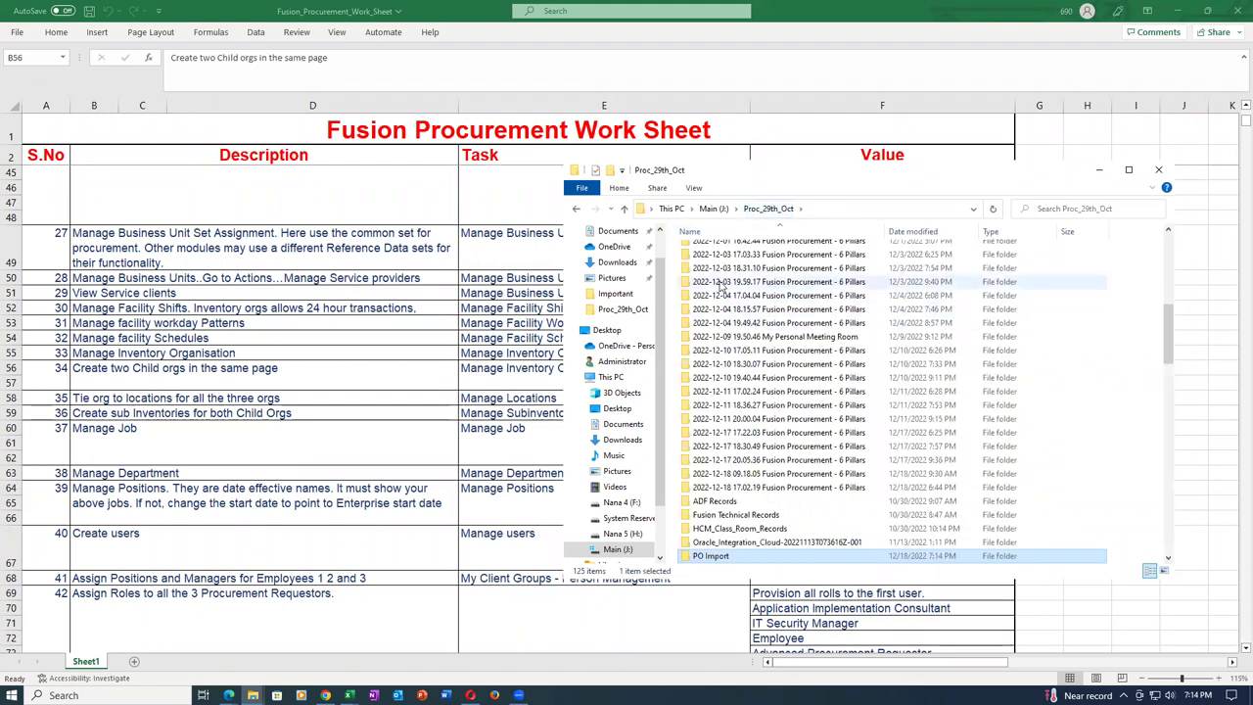
double_click(778, 556)
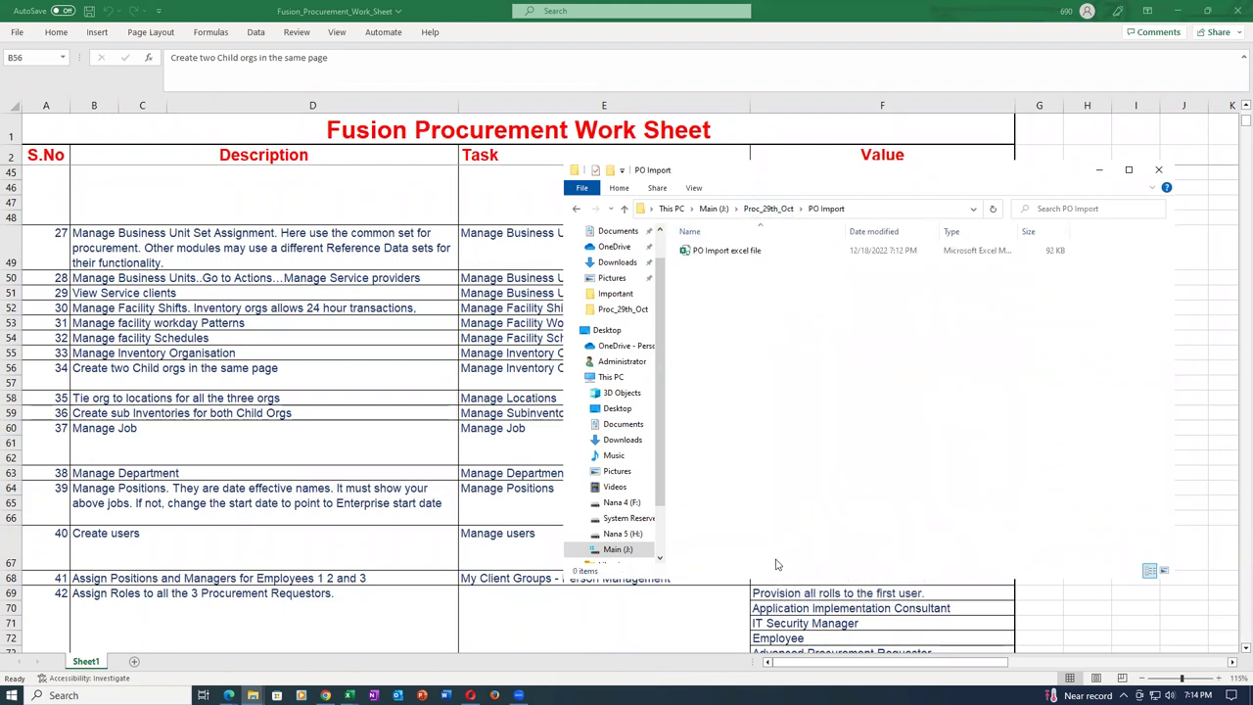
double_click(763, 251)
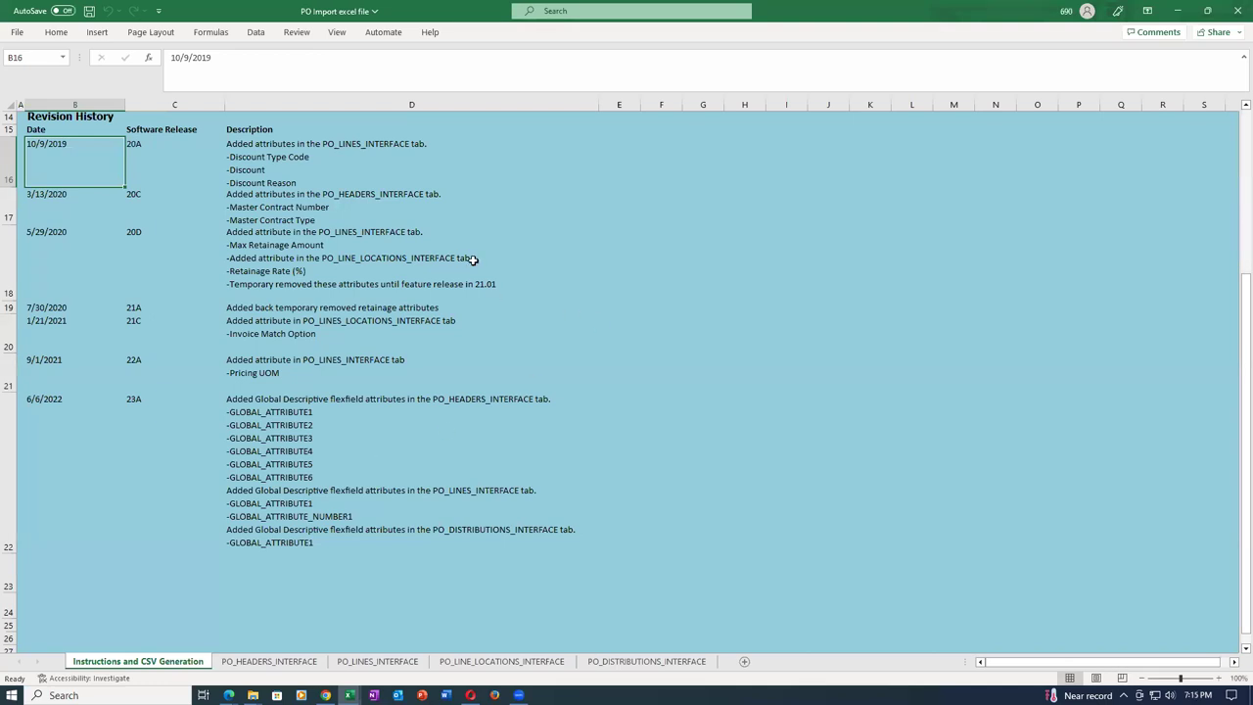
Show the PO_HEADERS_INTERFACE sheet and review header ABC's cells A5, B5, C5 (batch 1385) and I5.
click(652, 215)
scroll(652, 215, up, 4)
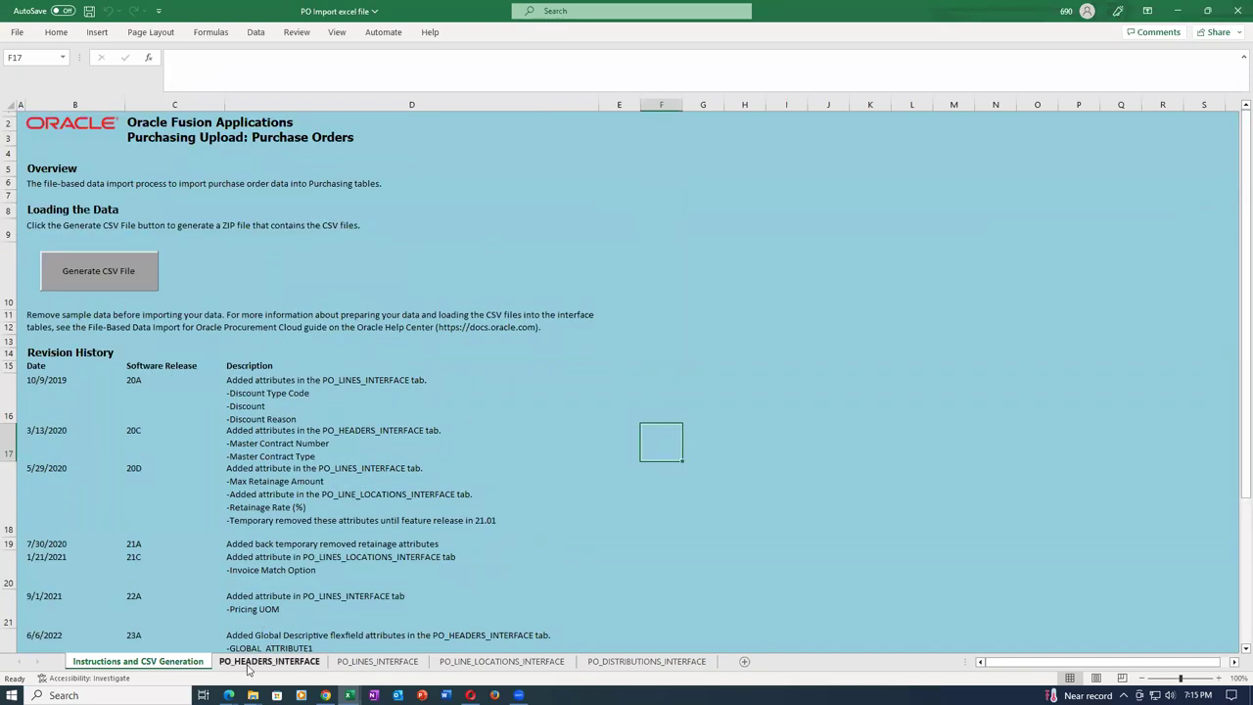
click(249, 665)
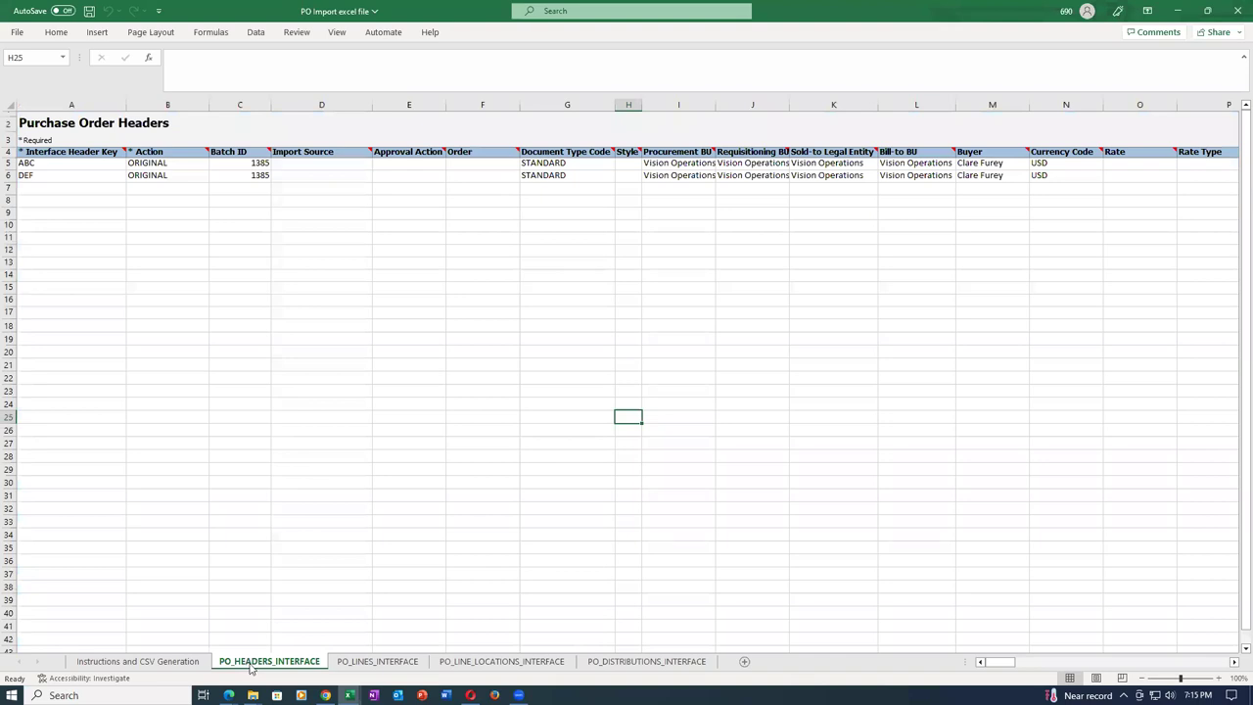
click(53, 163)
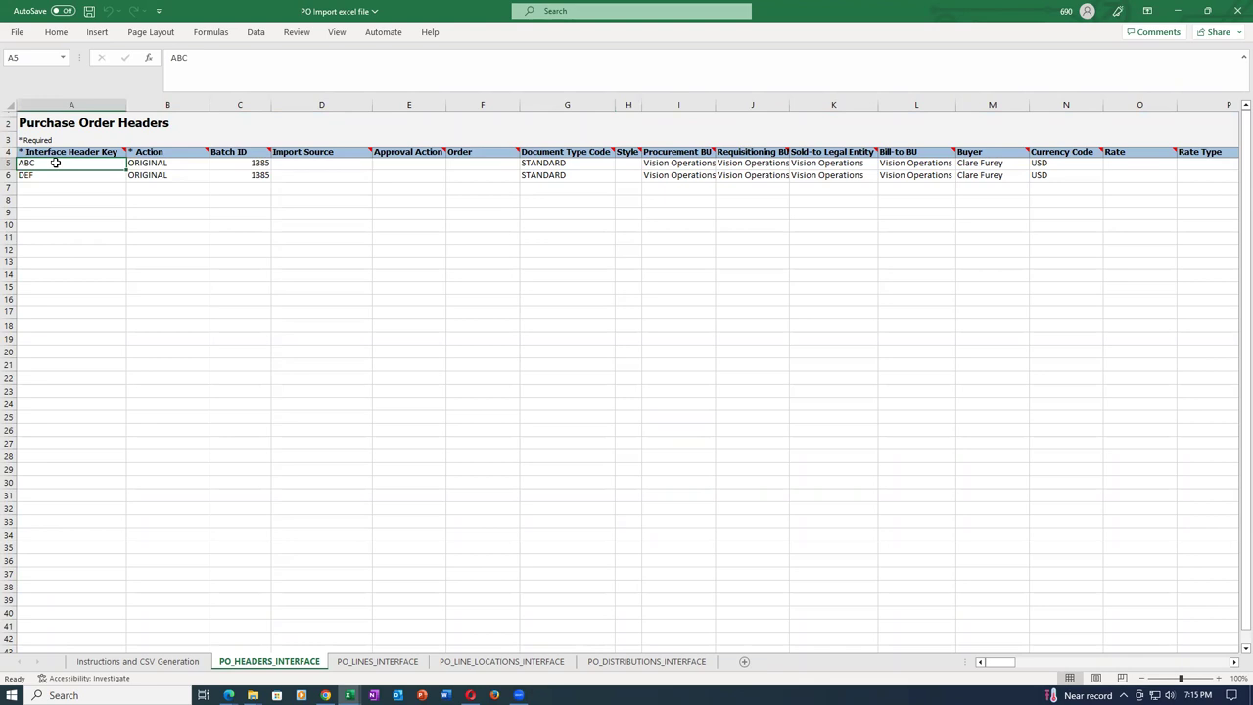
click(160, 164)
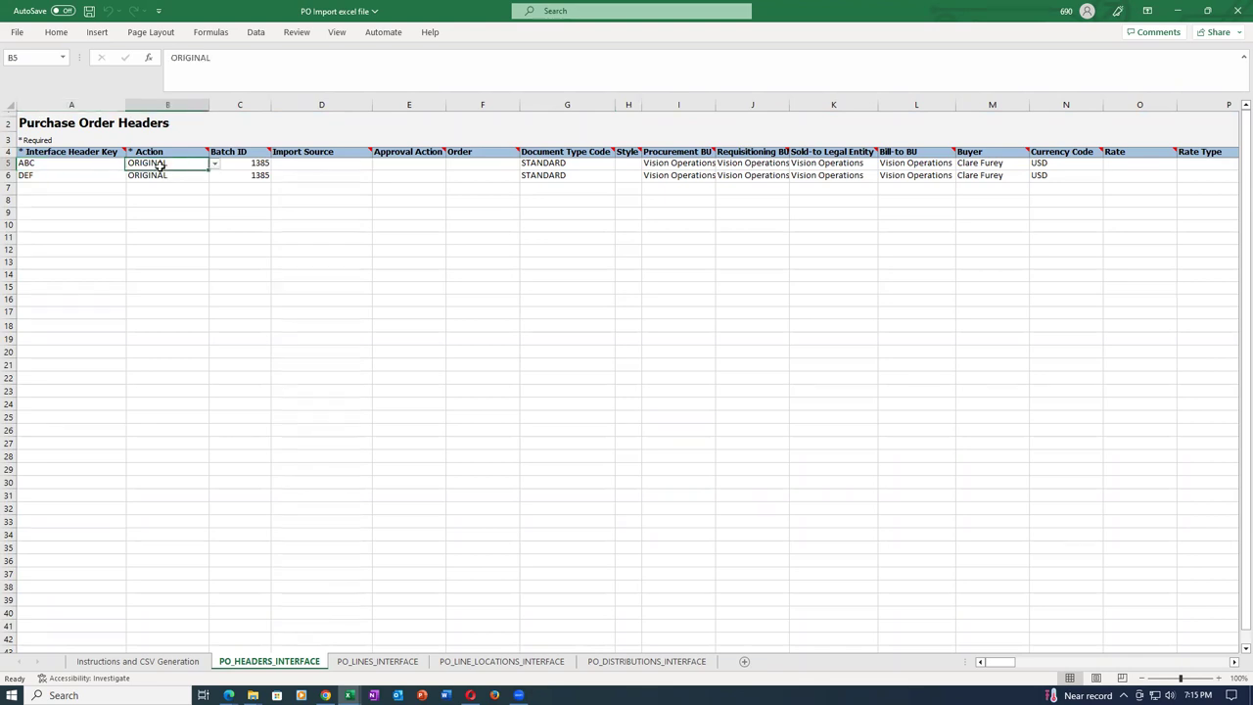
click(247, 166)
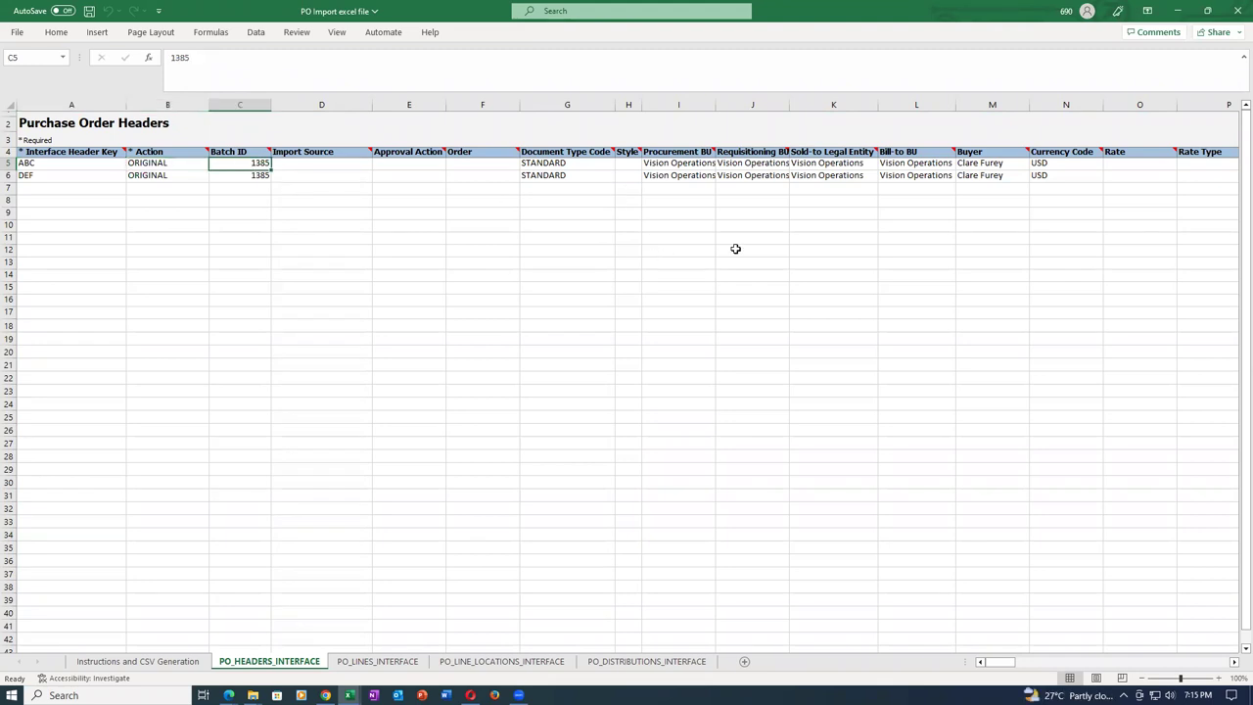
click(673, 164)
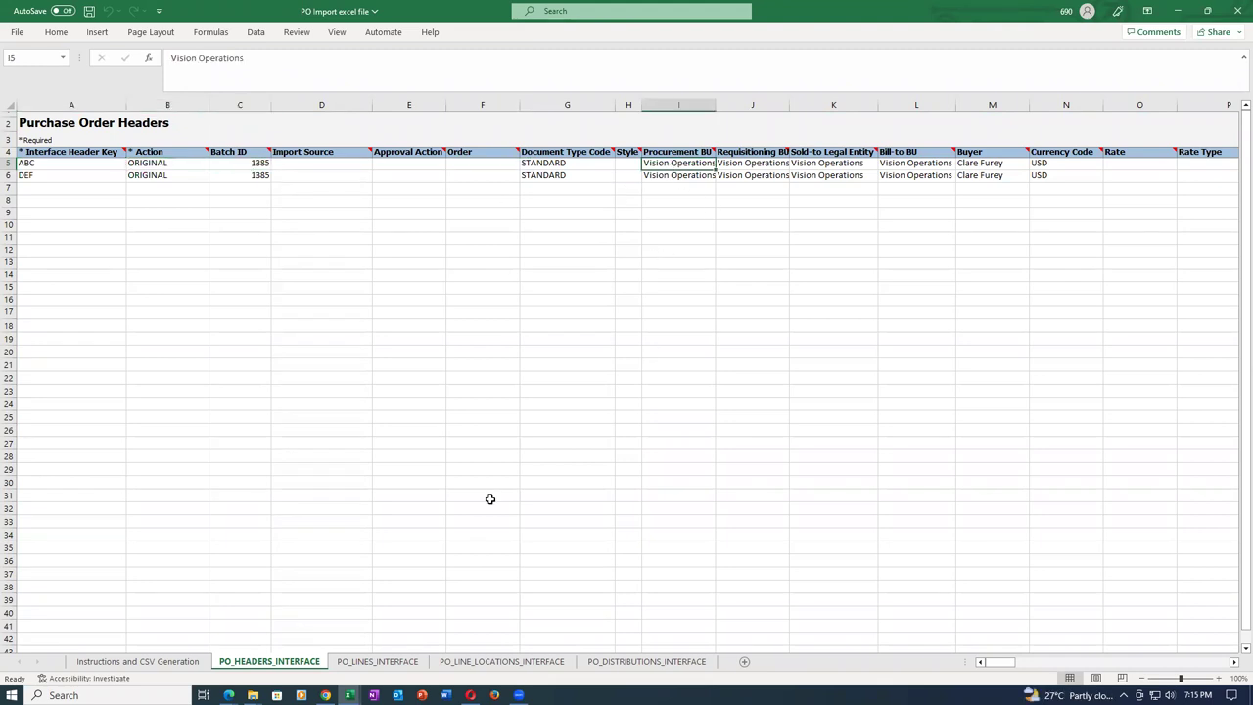
click(253, 696)
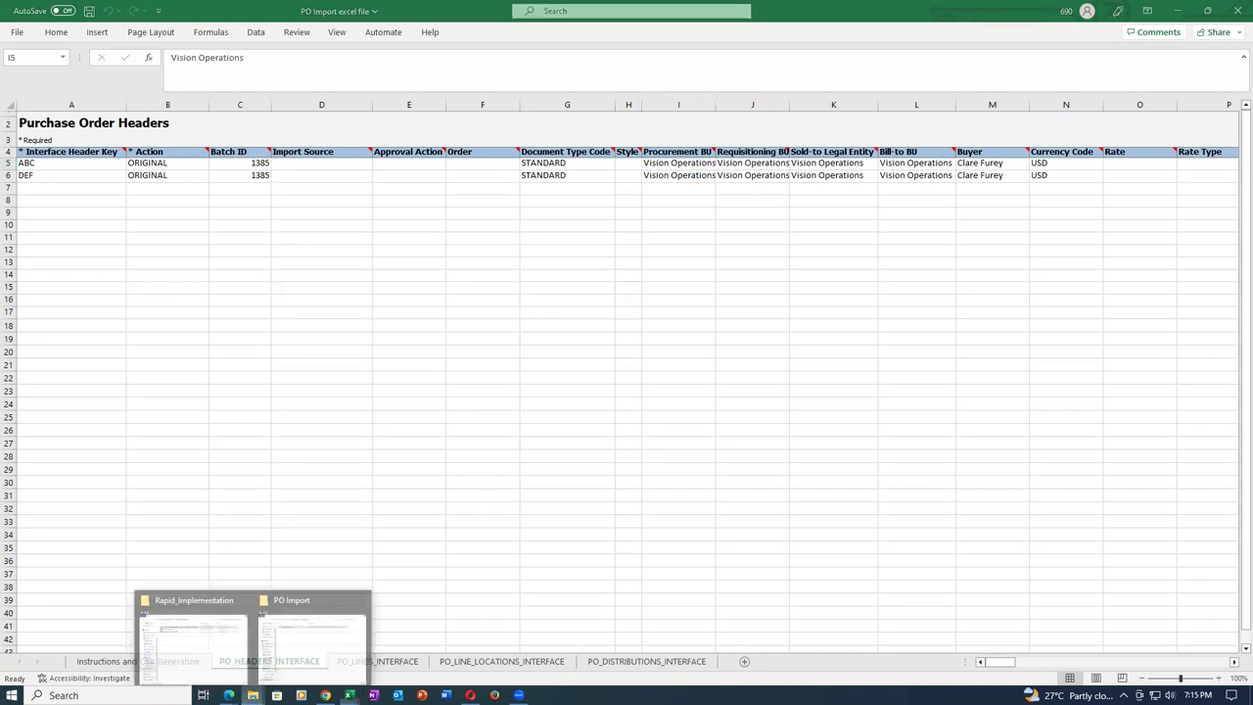
Go back to Oracle SCM Training, enter Additional_Docs_Records_4 and open 03_Vision_Enterprise_Structure.
click(192, 647)
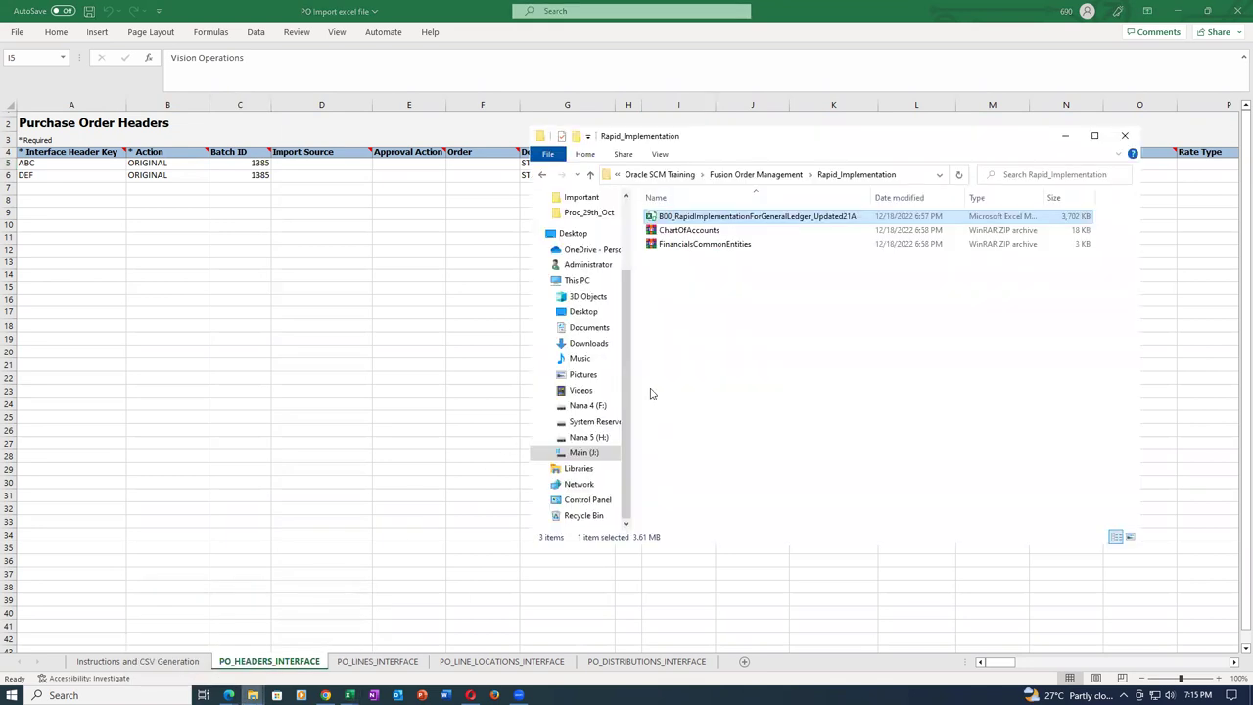
click(542, 175)
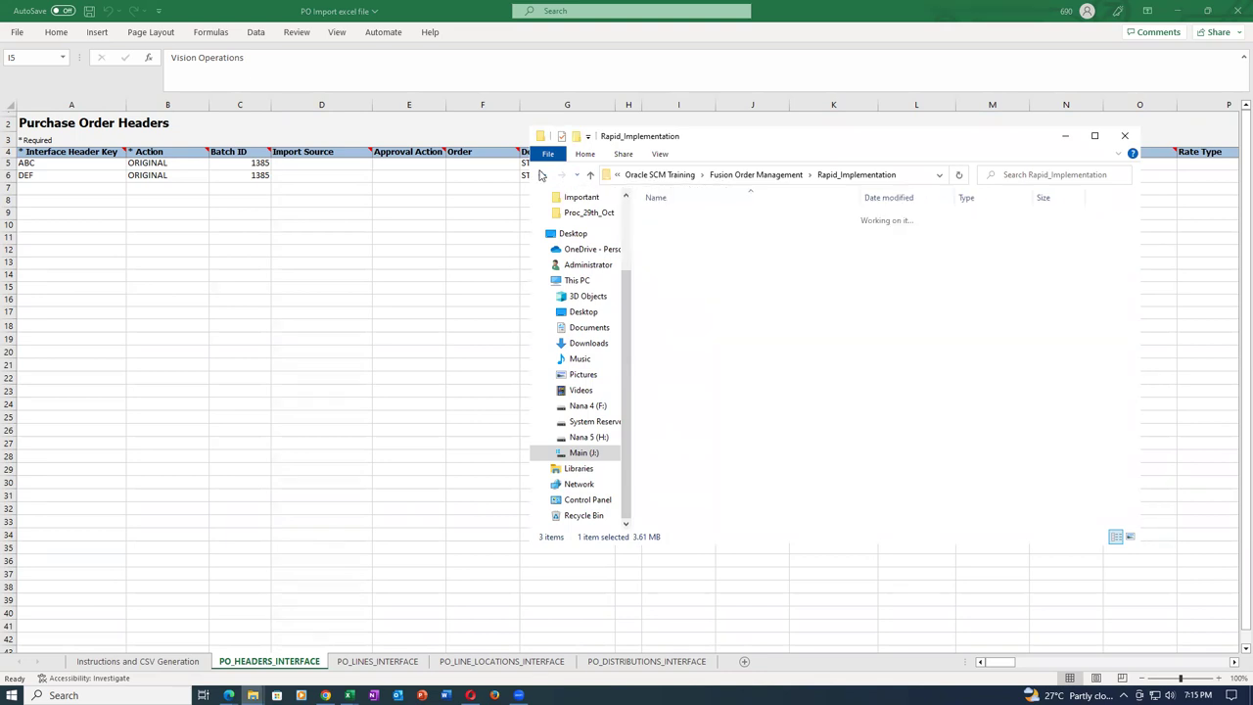
click(541, 174)
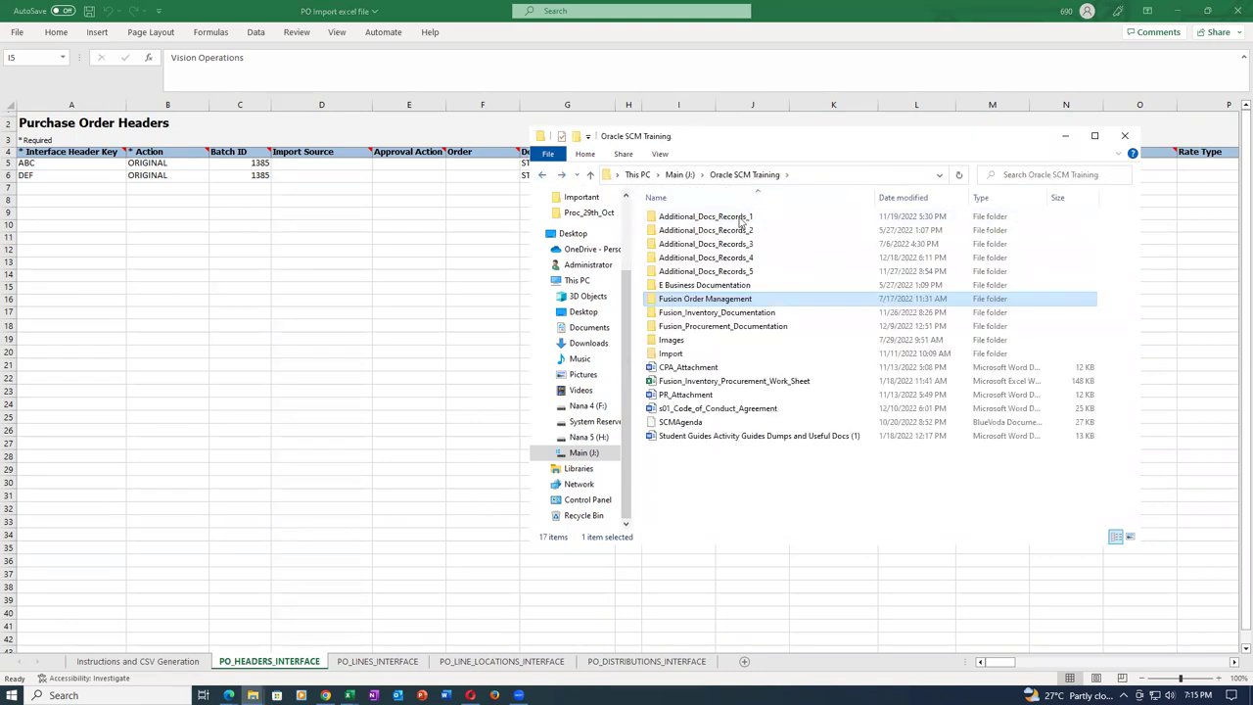
double_click(744, 258)
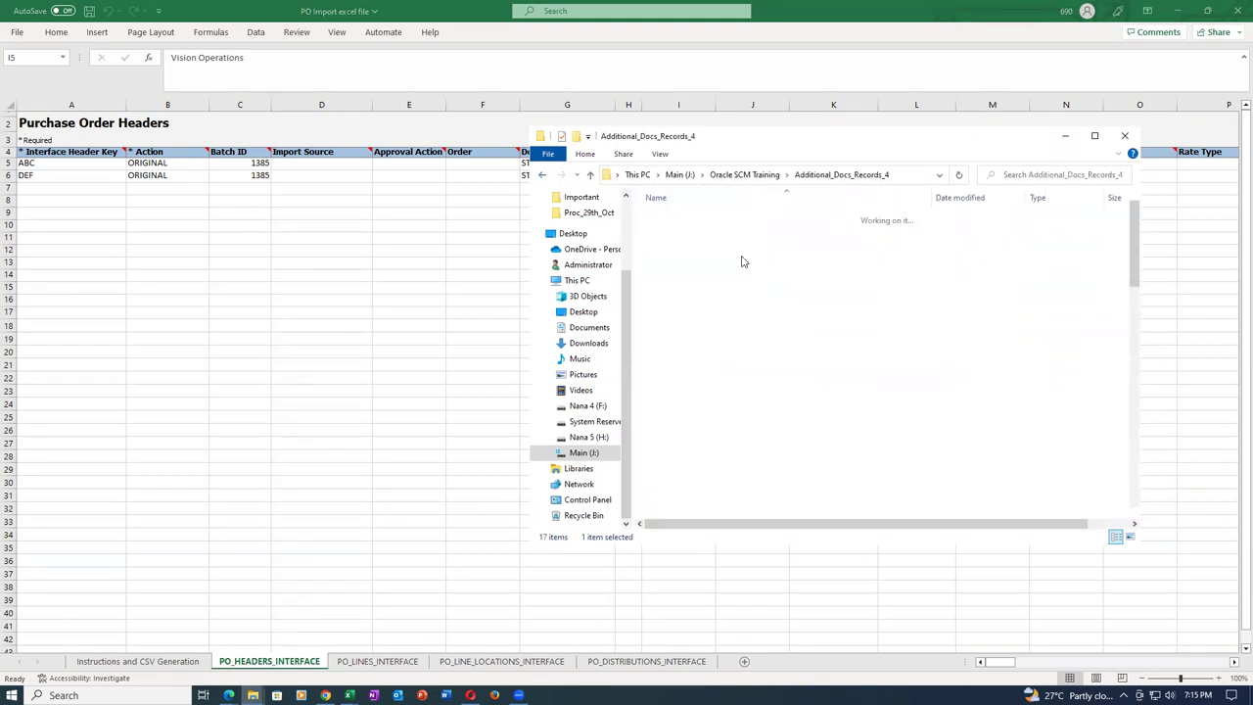
click(718, 285)
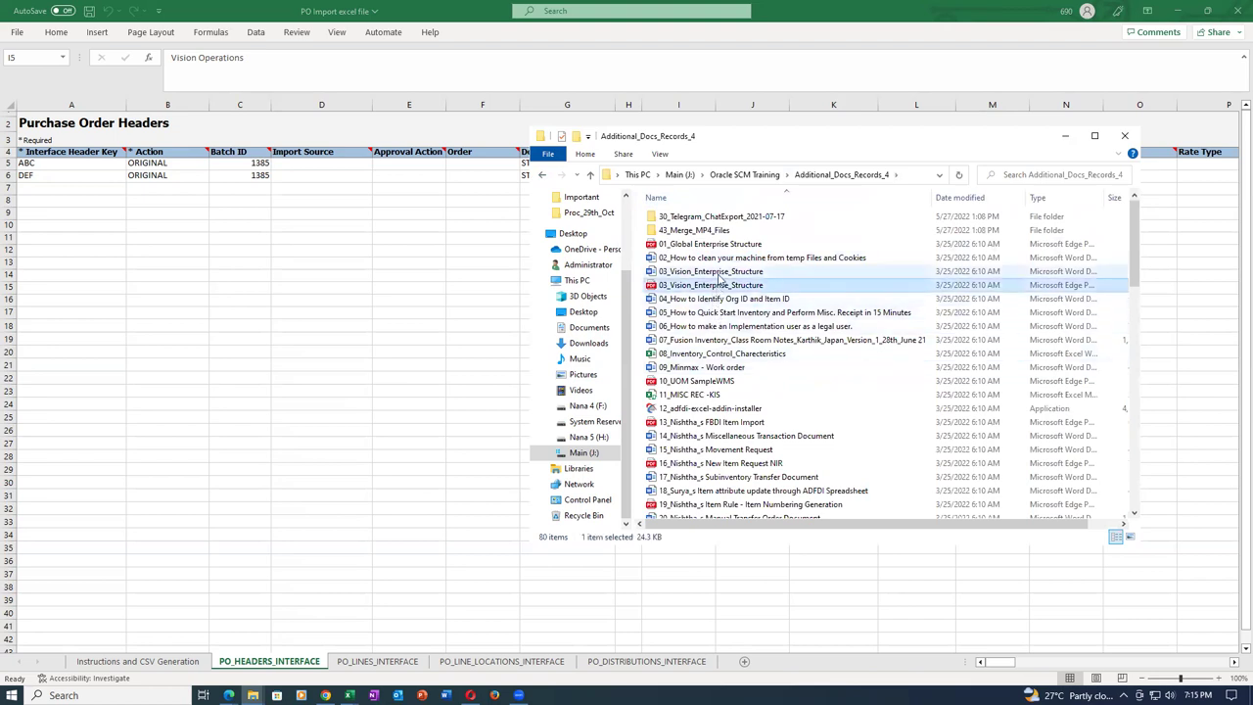
double_click(720, 274)
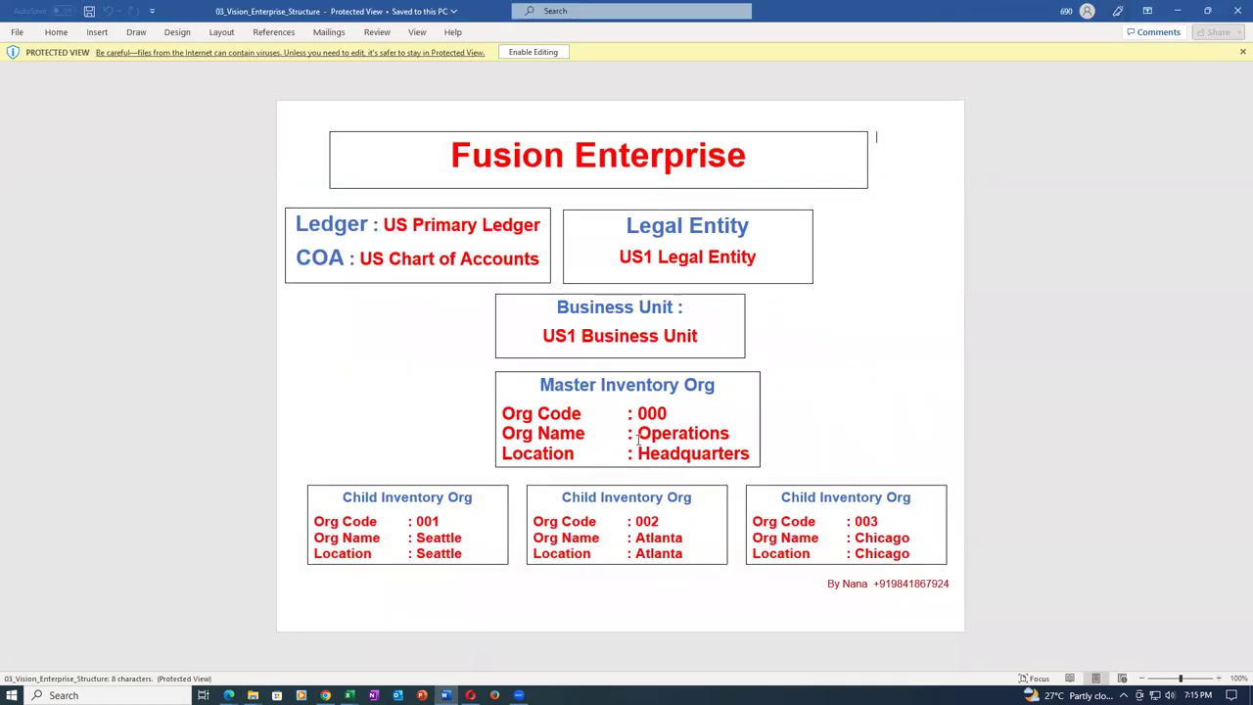
Copy 'US1 Business Unit' from the 03_Vision_Enterprise_Structure chart in Word.
key(alt+Tab)
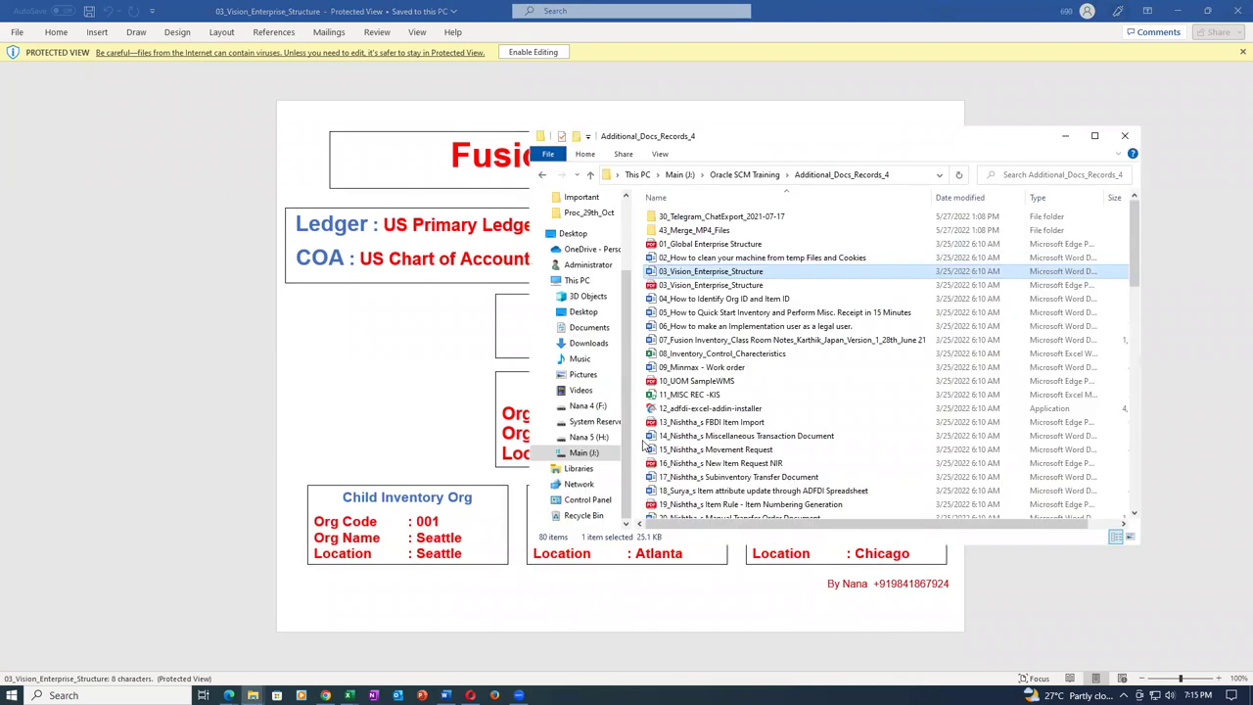
key(alt+Tab)
key(Tab)
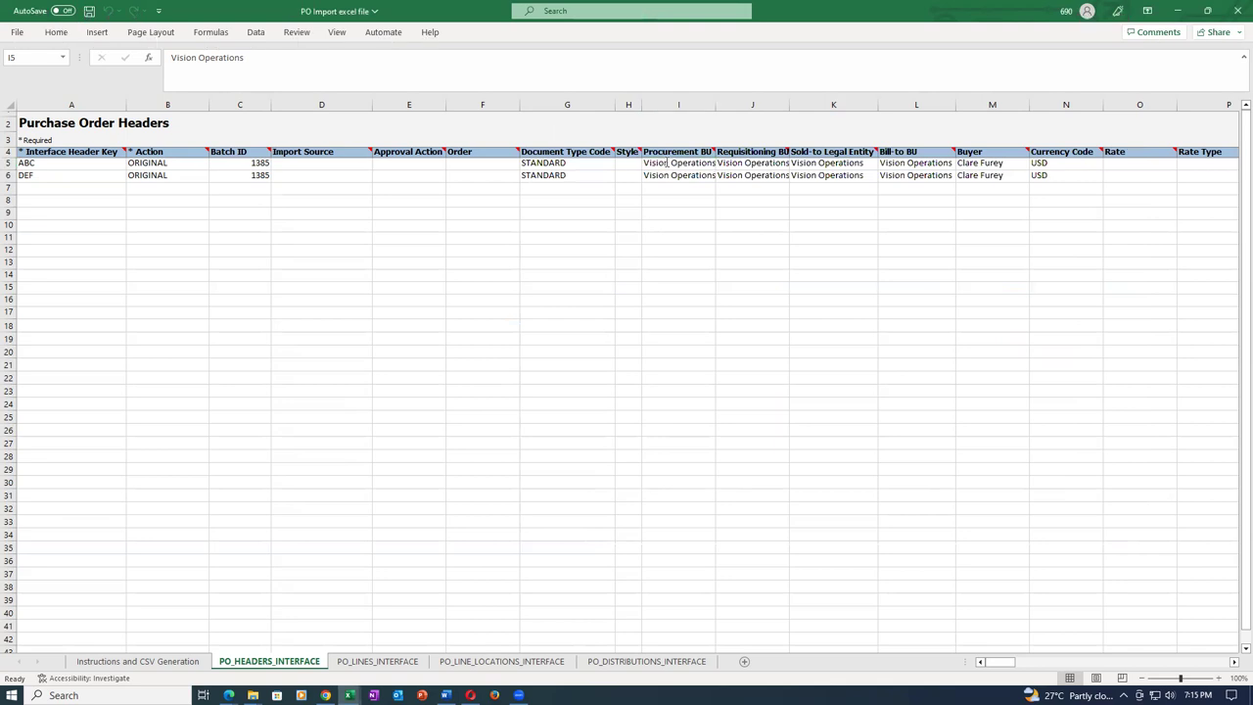
key(alt+Tab)
drag(544, 336, 697, 348)
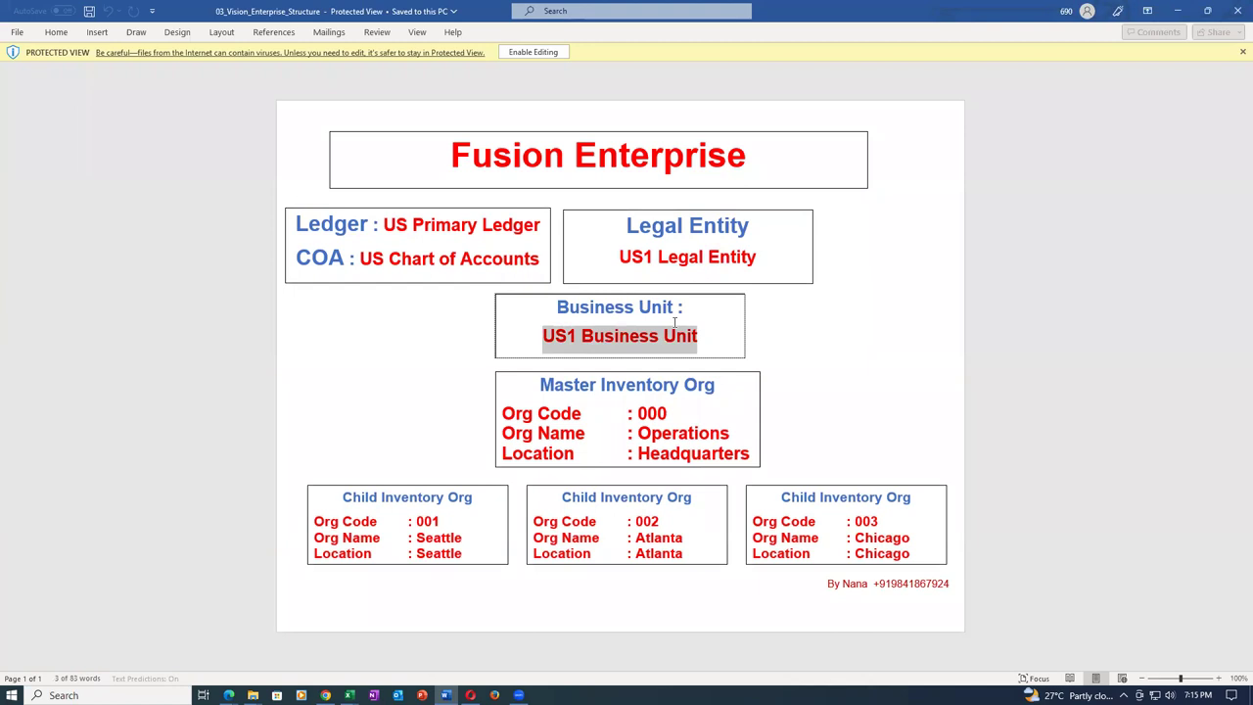
key(ctrl+c)
key(alt+Tab)
Paste US1 Business Unit into Procurement BU I5 and Requisitioning BU J5.
key(ctrl+v)
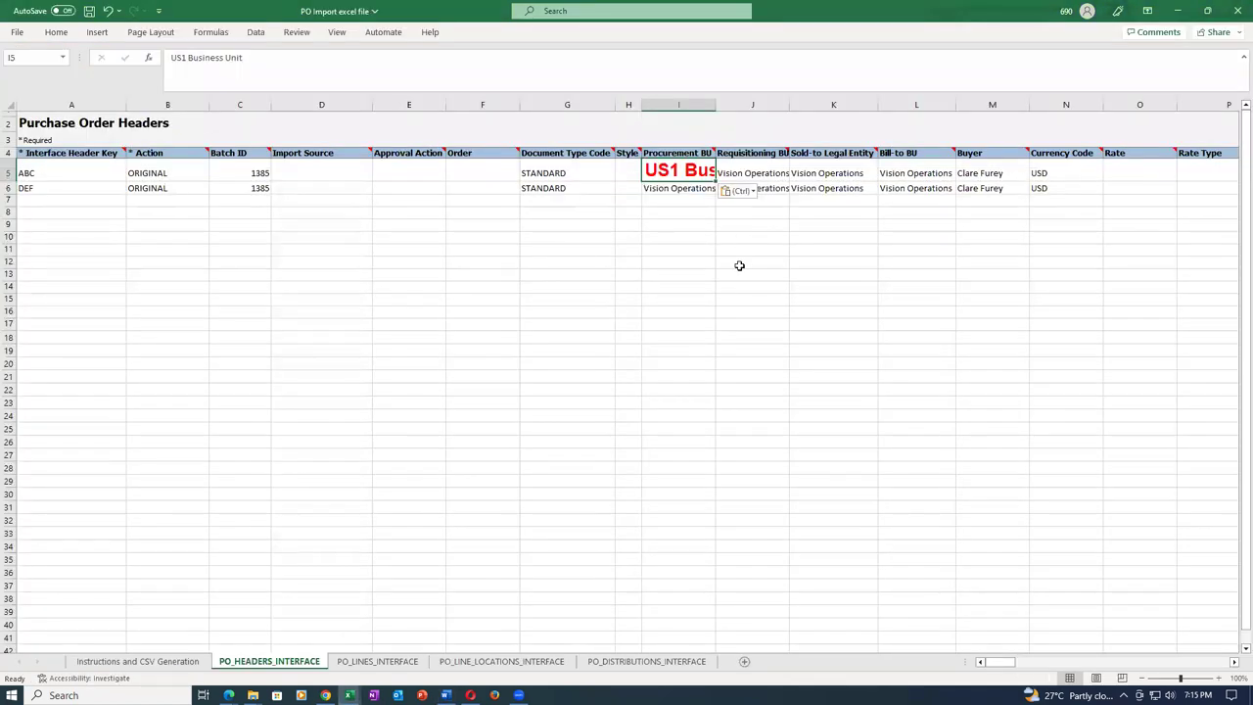
click(739, 266)
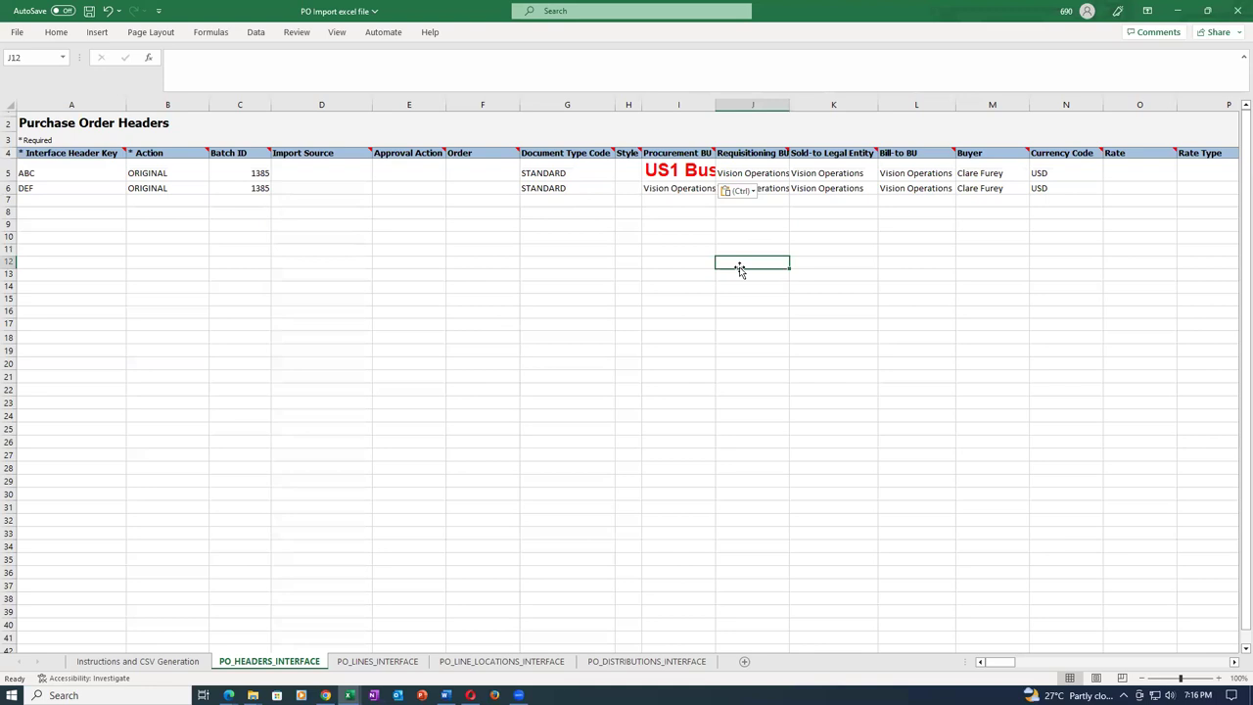
click(687, 179)
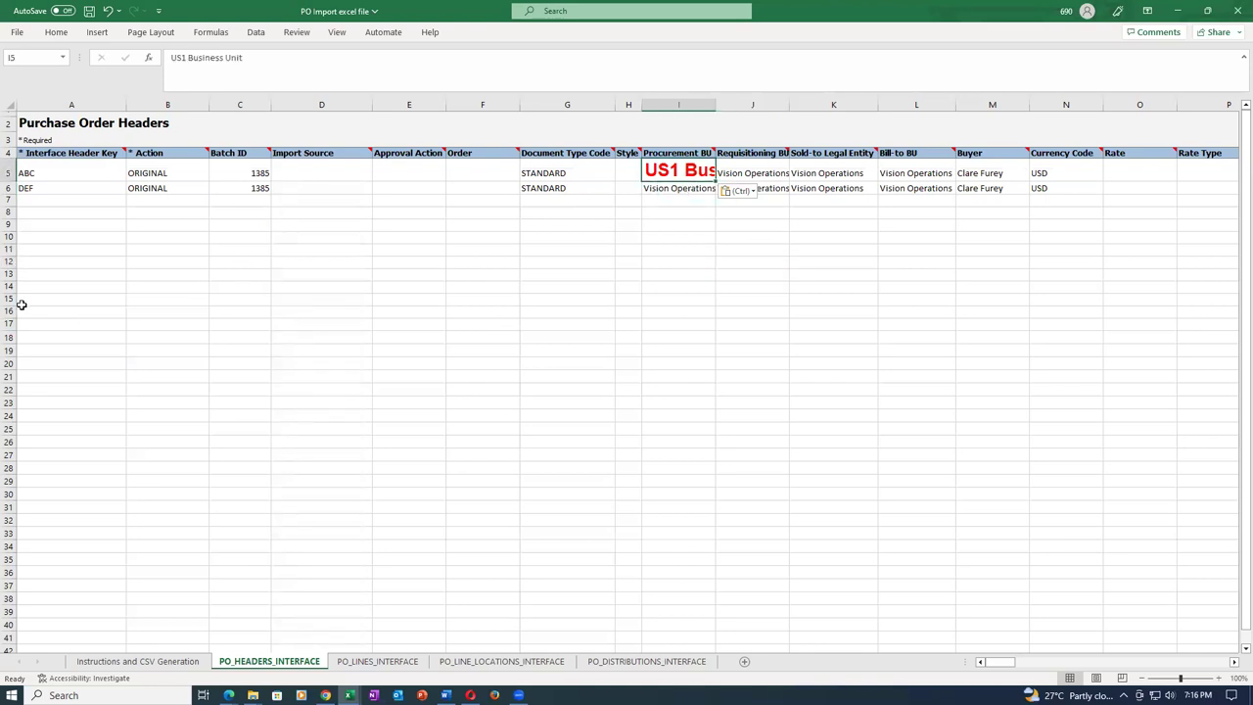
click(261, 172)
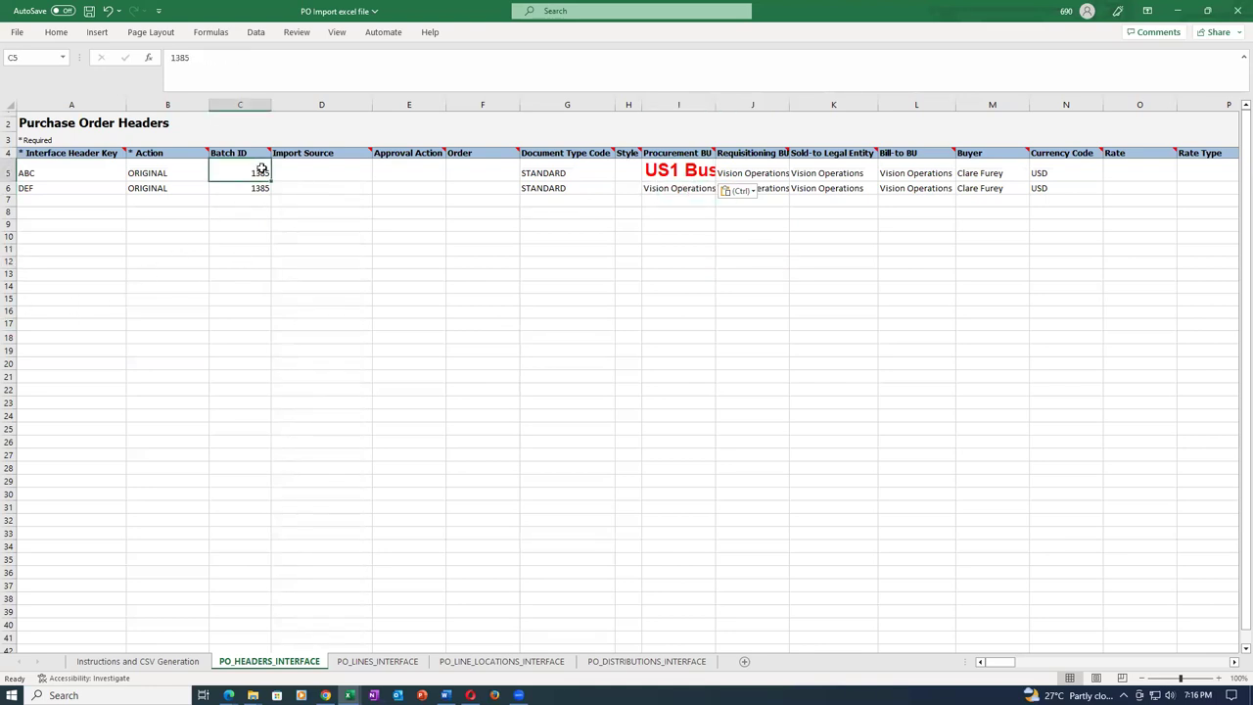
click(36, 176)
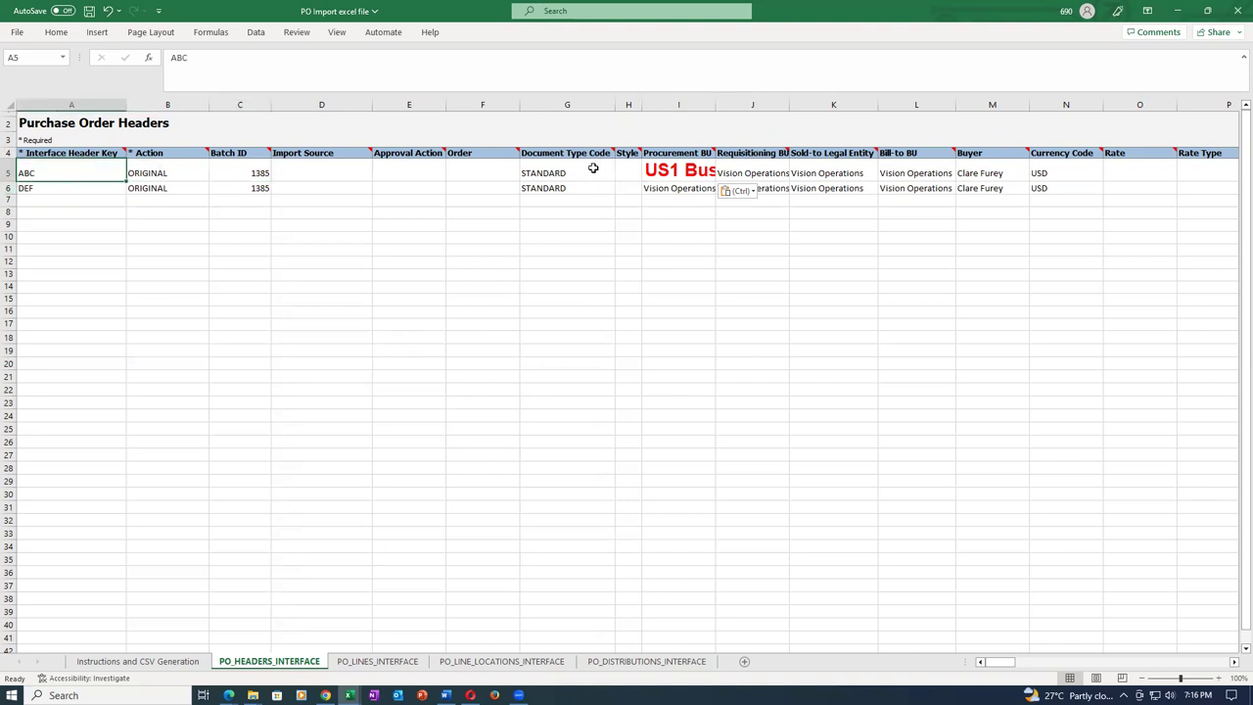
click(690, 170)
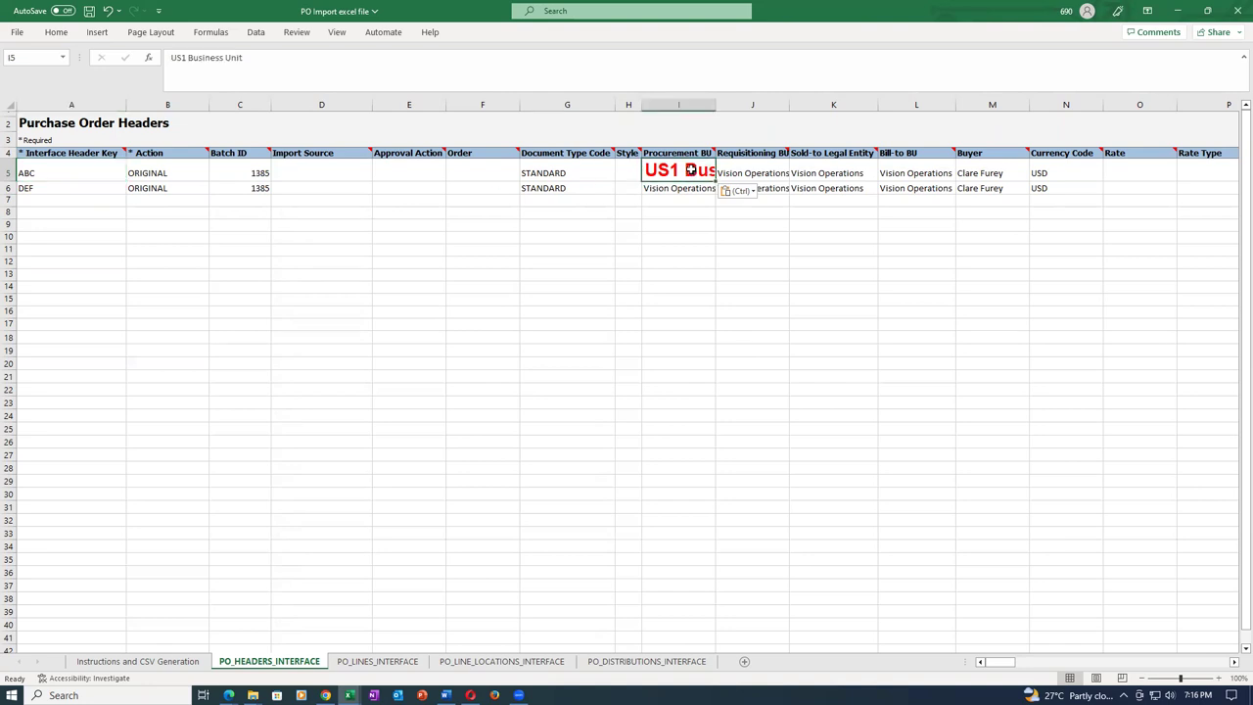
click(758, 173)
key(ctrl+v)
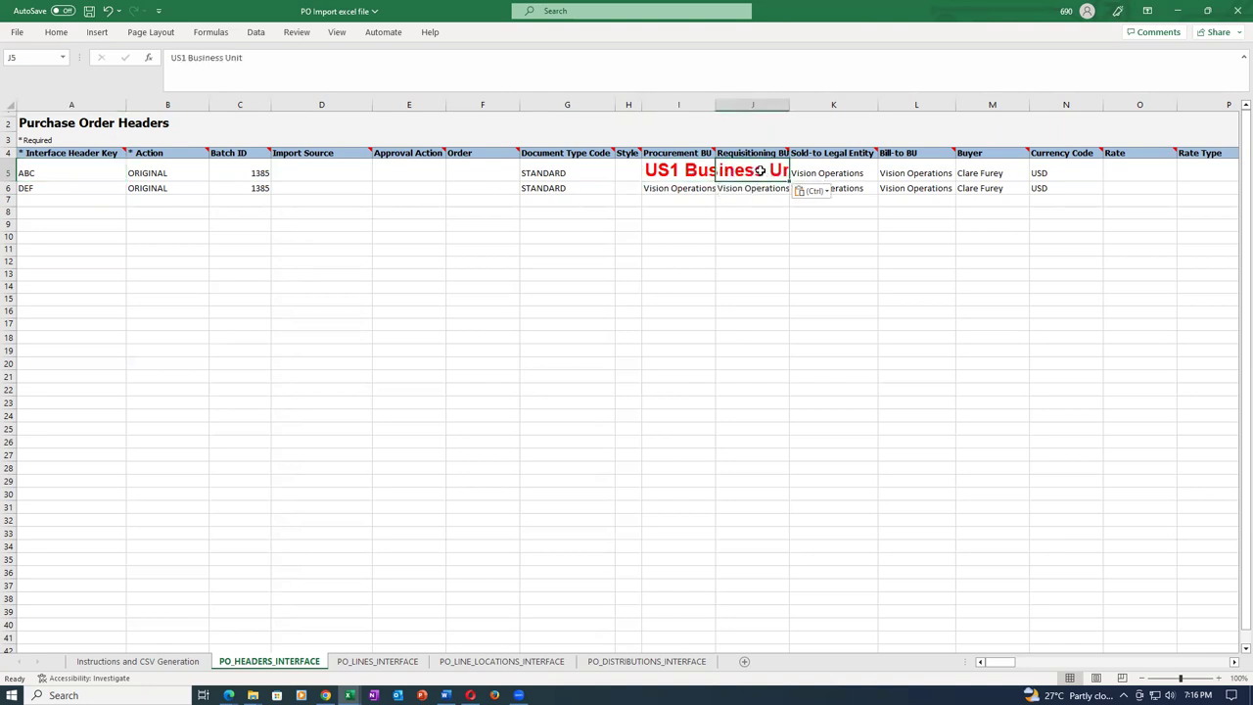
Copy 'US1 Legal Entity' from the Word chart into Sold-to Legal Entity K5.
click(787, 286)
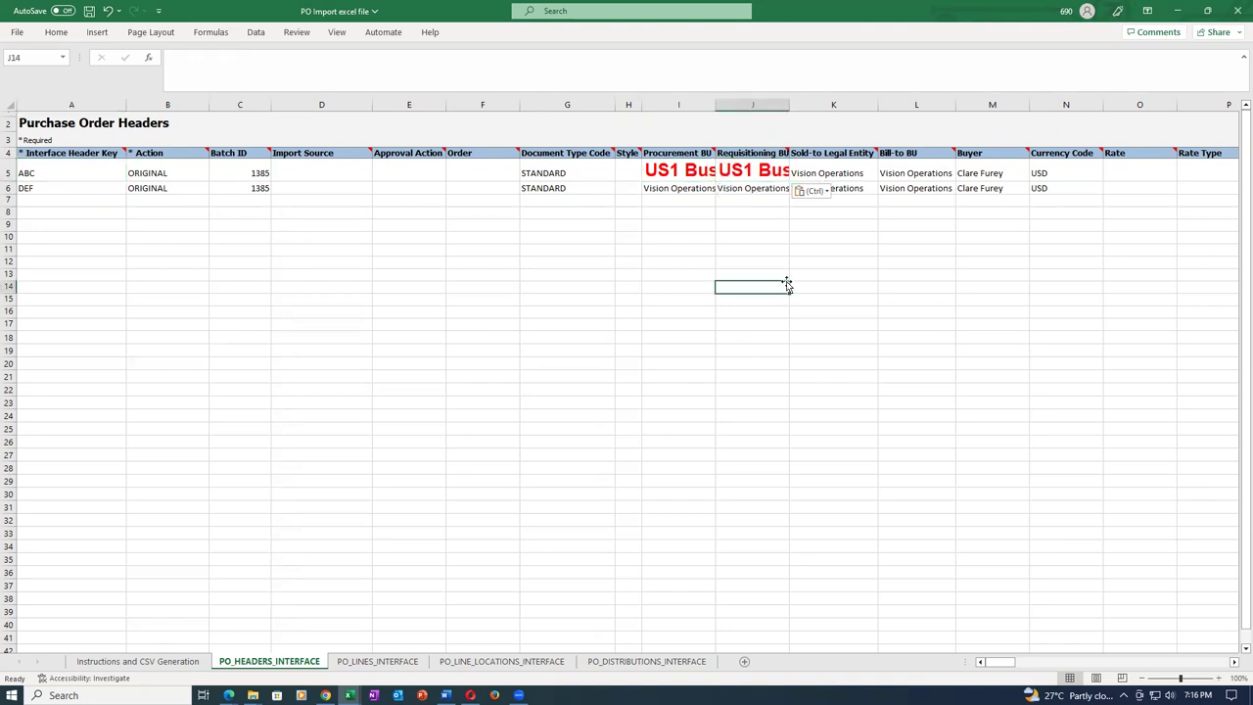
click(829, 174)
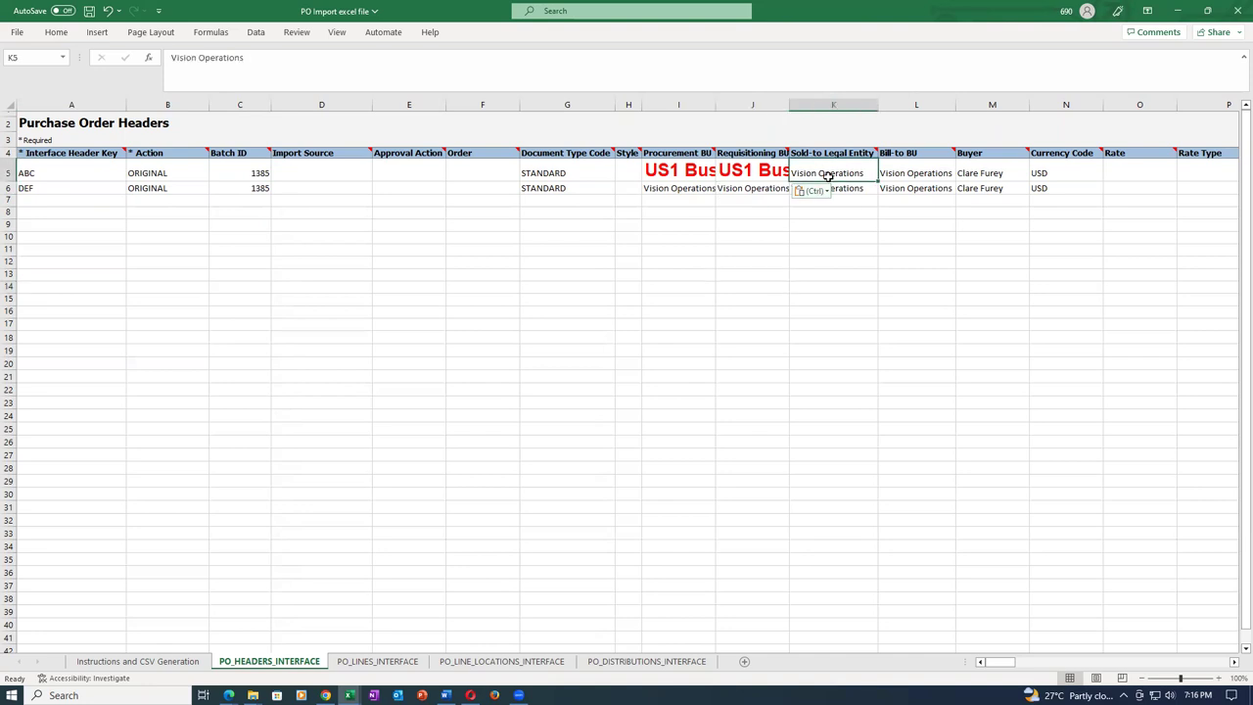
key(alt+Tab)
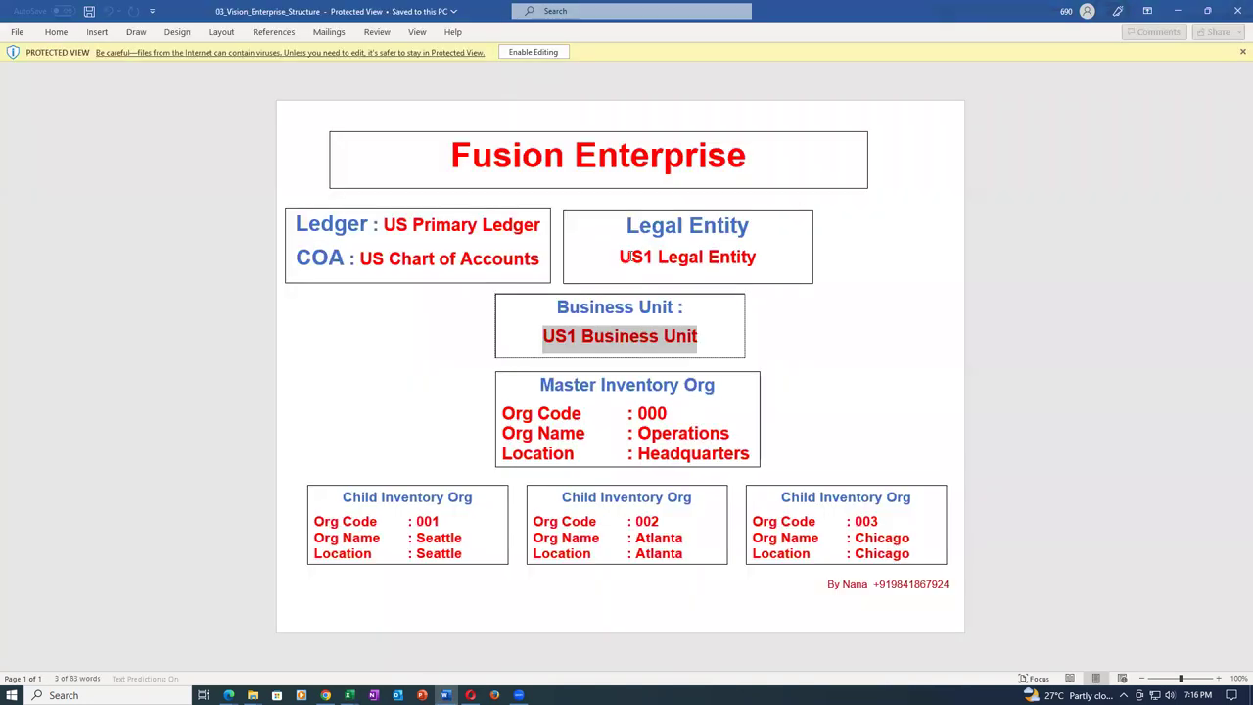
drag(621, 256, 764, 257)
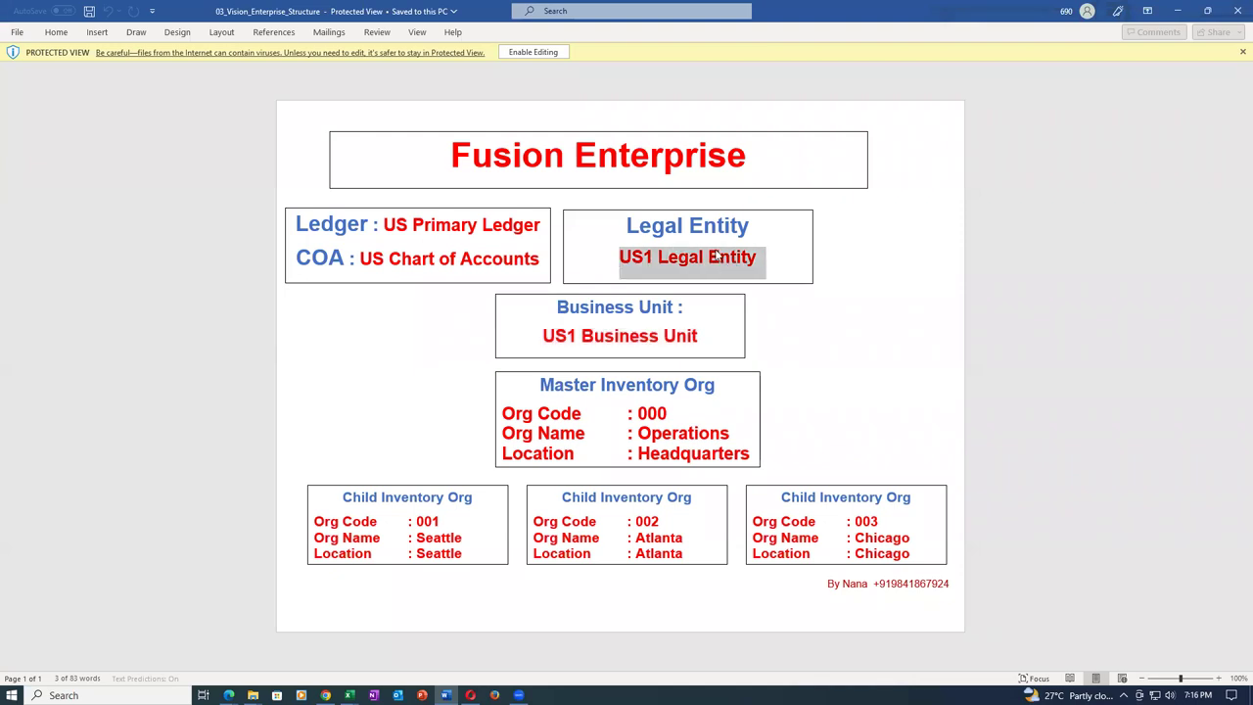
key(shift+Left)
key(ctrl+c)
key(alt+Tab)
key(ctrl+v)
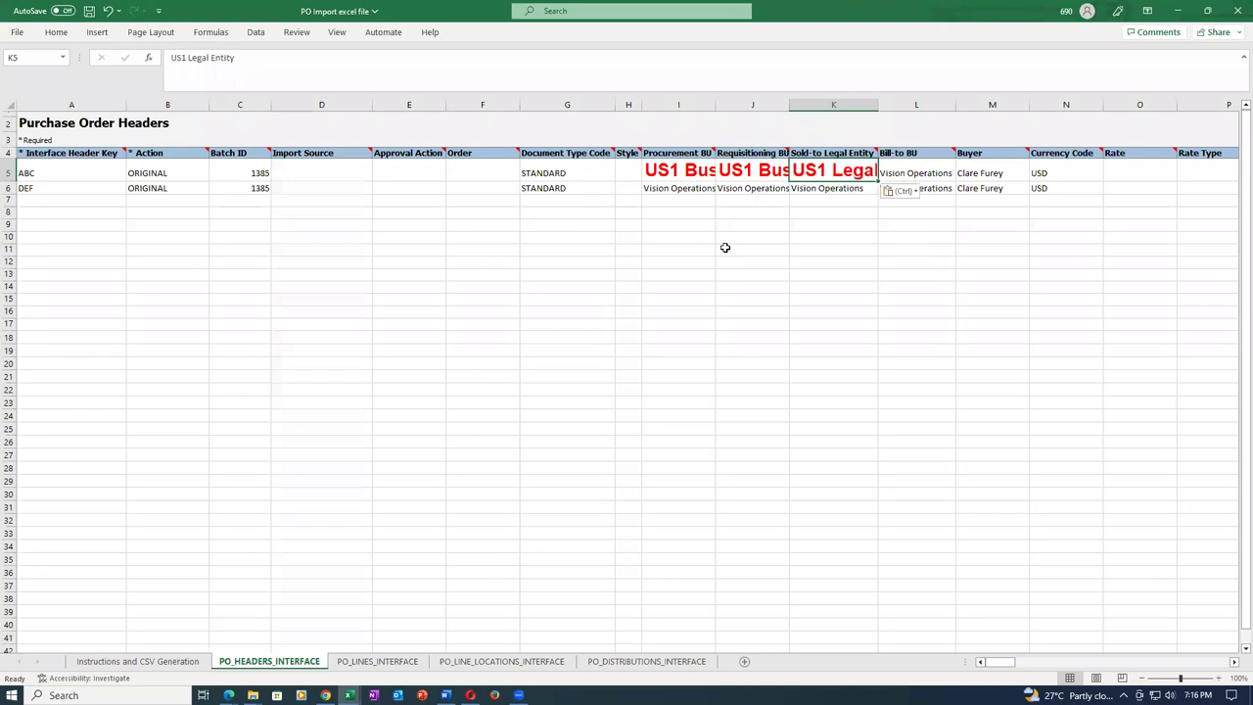
Copy US1 Business Unit from I5 into Bill-to BU L5 and verify J5–L5.
click(792, 269)
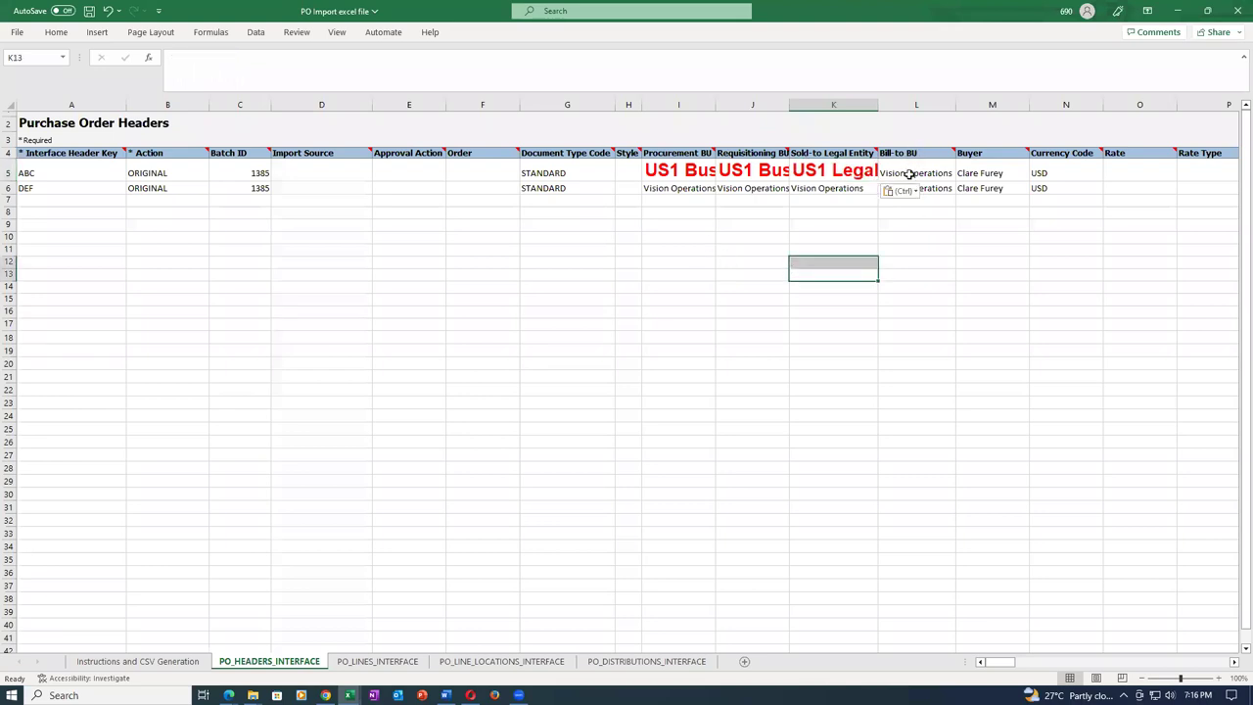
click(658, 173)
key(ctrl+c)
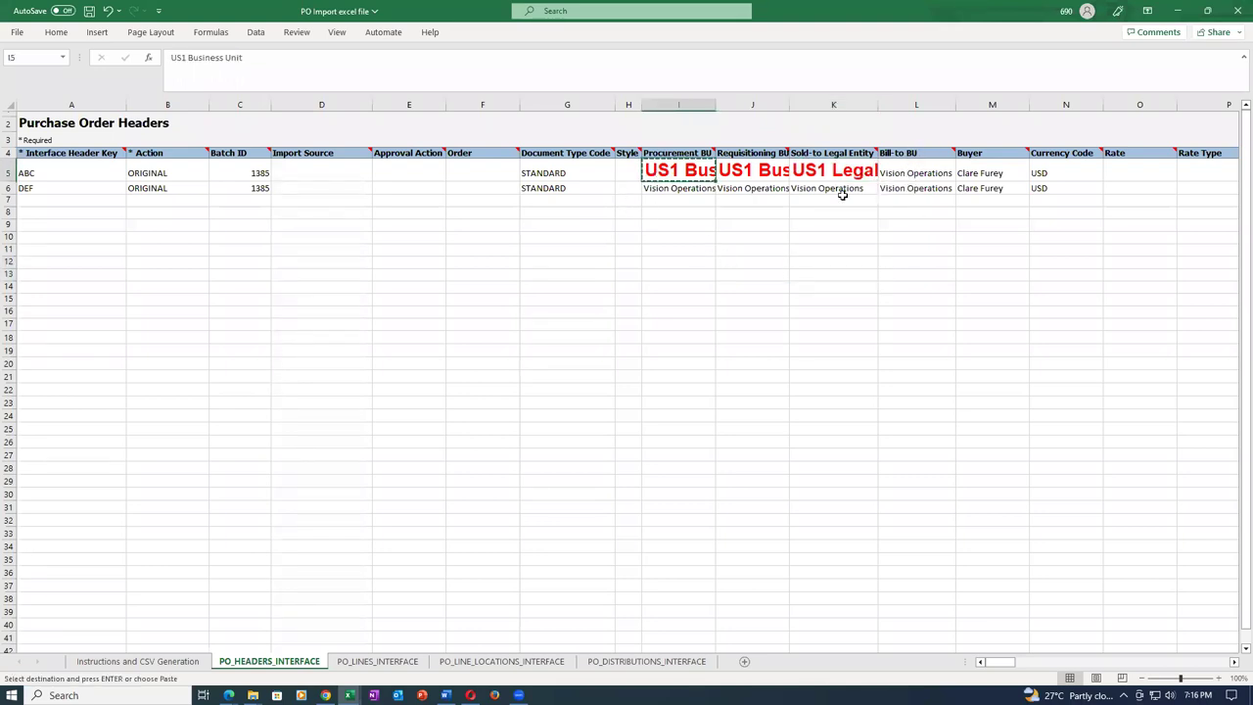
click(892, 175)
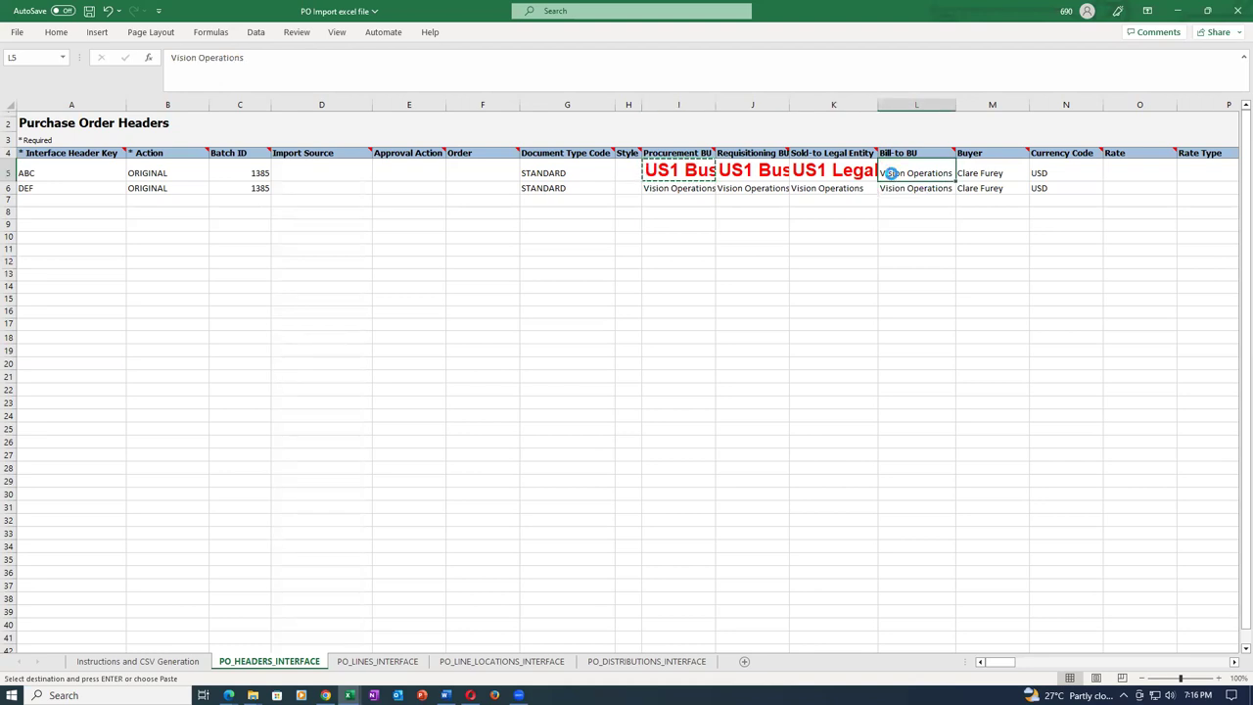
key(ctrl+v)
click(907, 286)
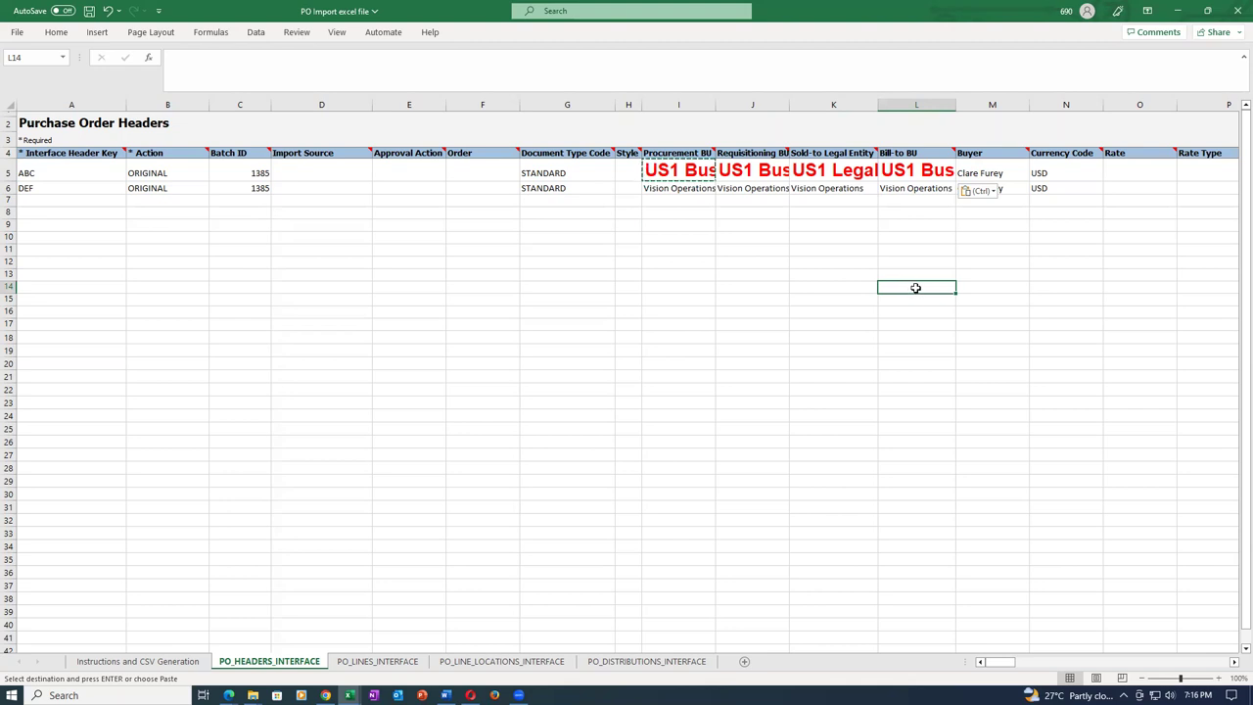
click(752, 174)
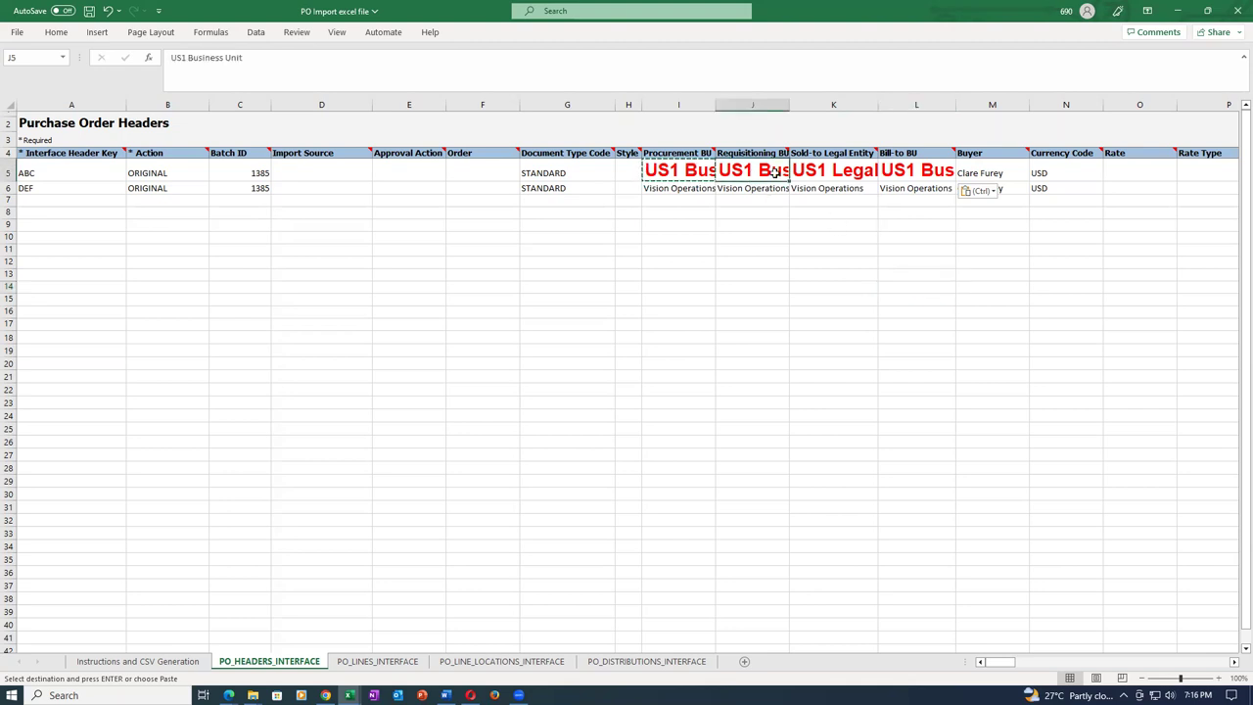
click(815, 171)
click(926, 171)
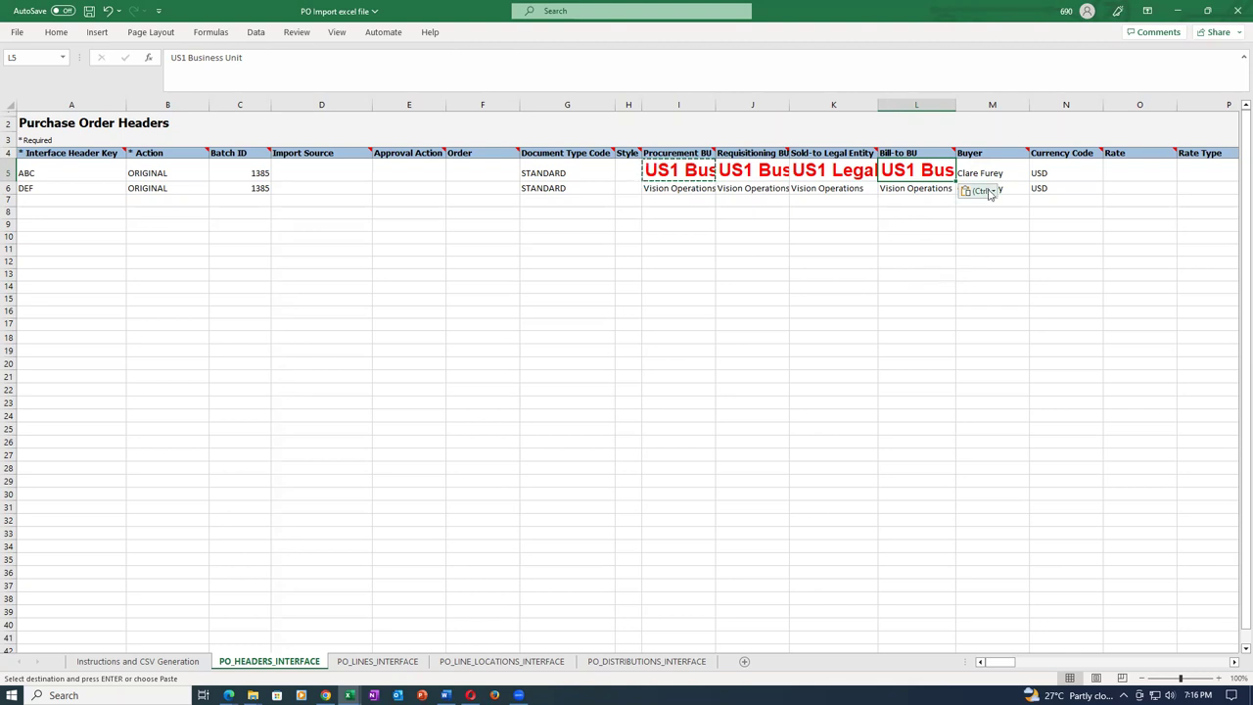
Clear header ABC's Buyer value in M5 and move to Currency Code N5.
click(977, 235)
click(982, 174)
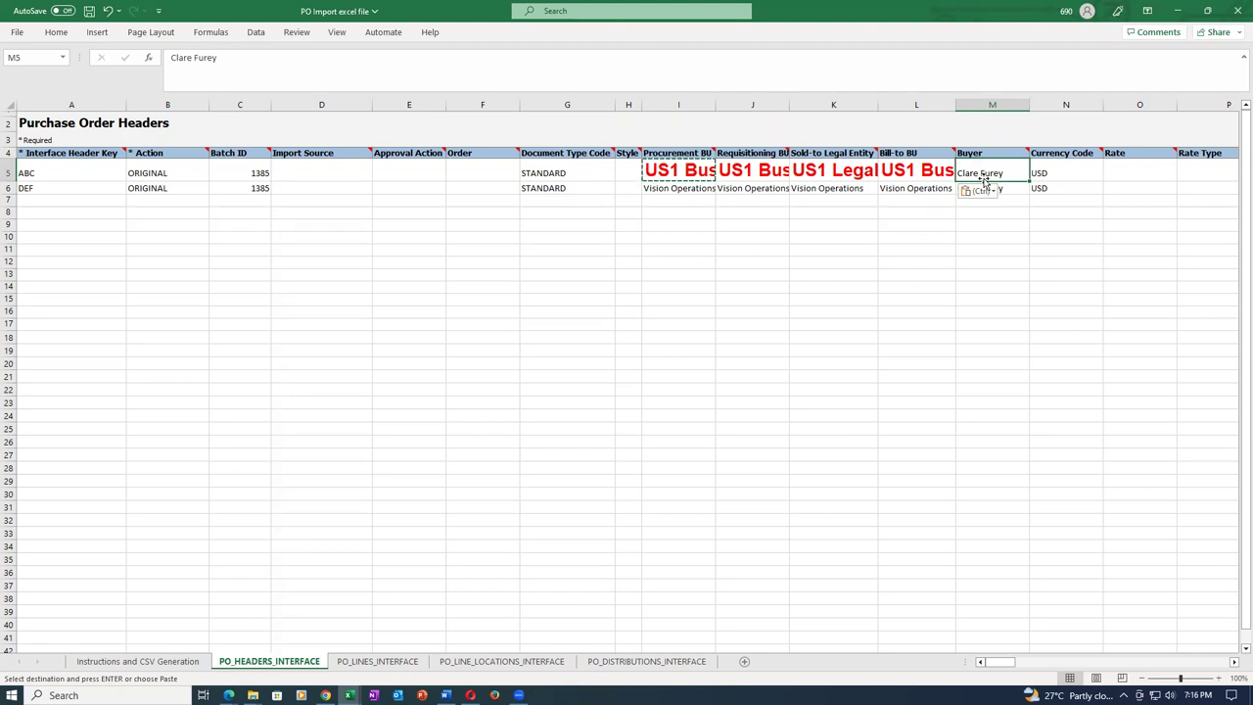
key(Return)
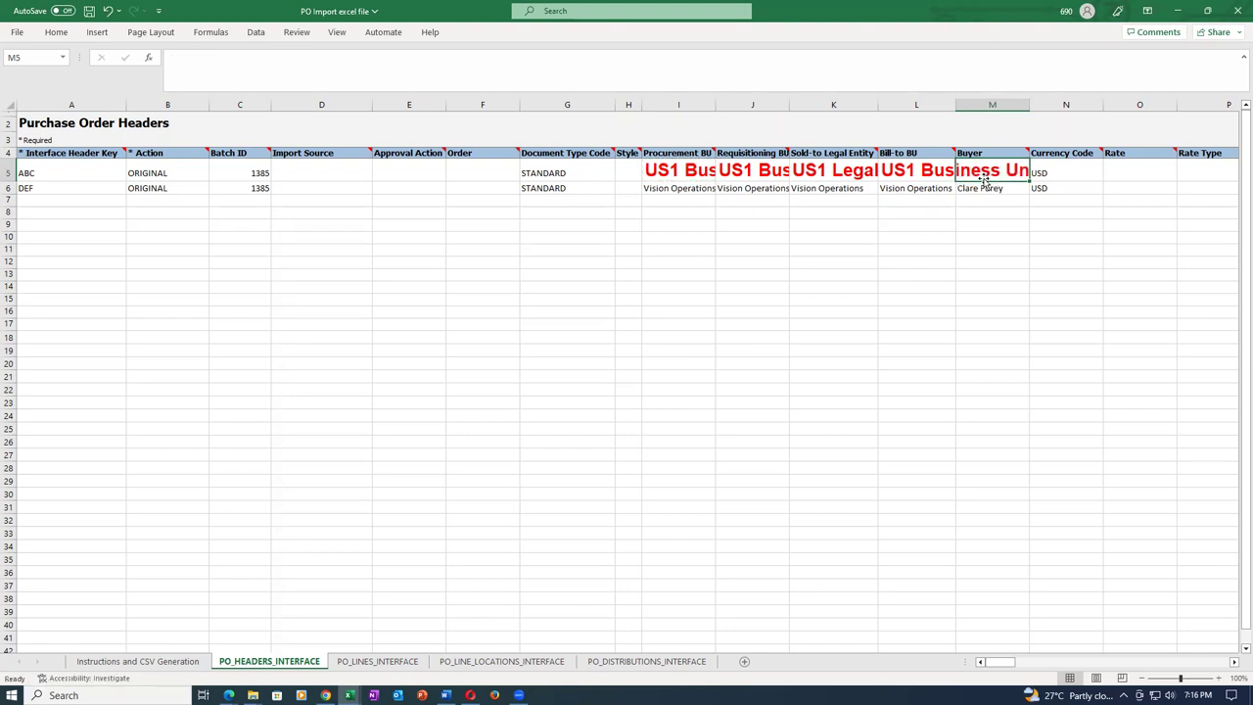
click(1031, 250)
click(1000, 168)
click(1077, 171)
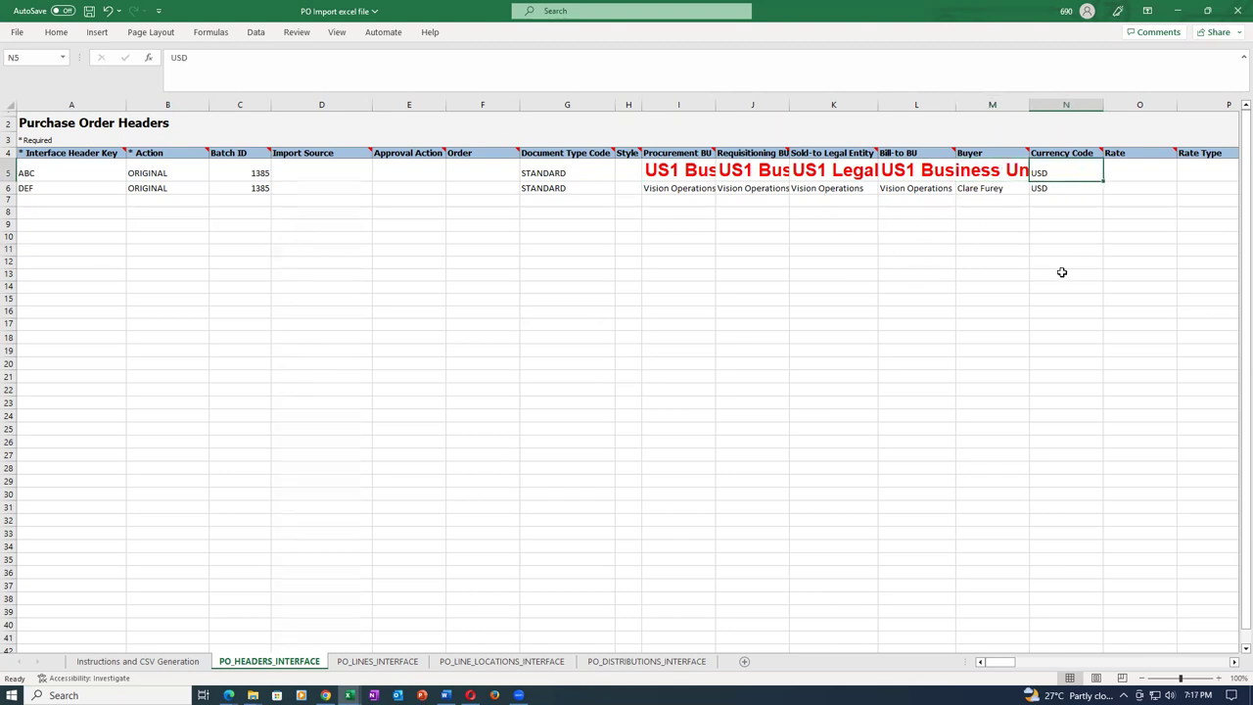
Enter the new open-PO description in R5 and Seattle as bill-to and ship-to locations.
key(Right)
key(Right)
key(Right)
key(Right)
key(Right)
key(Right)
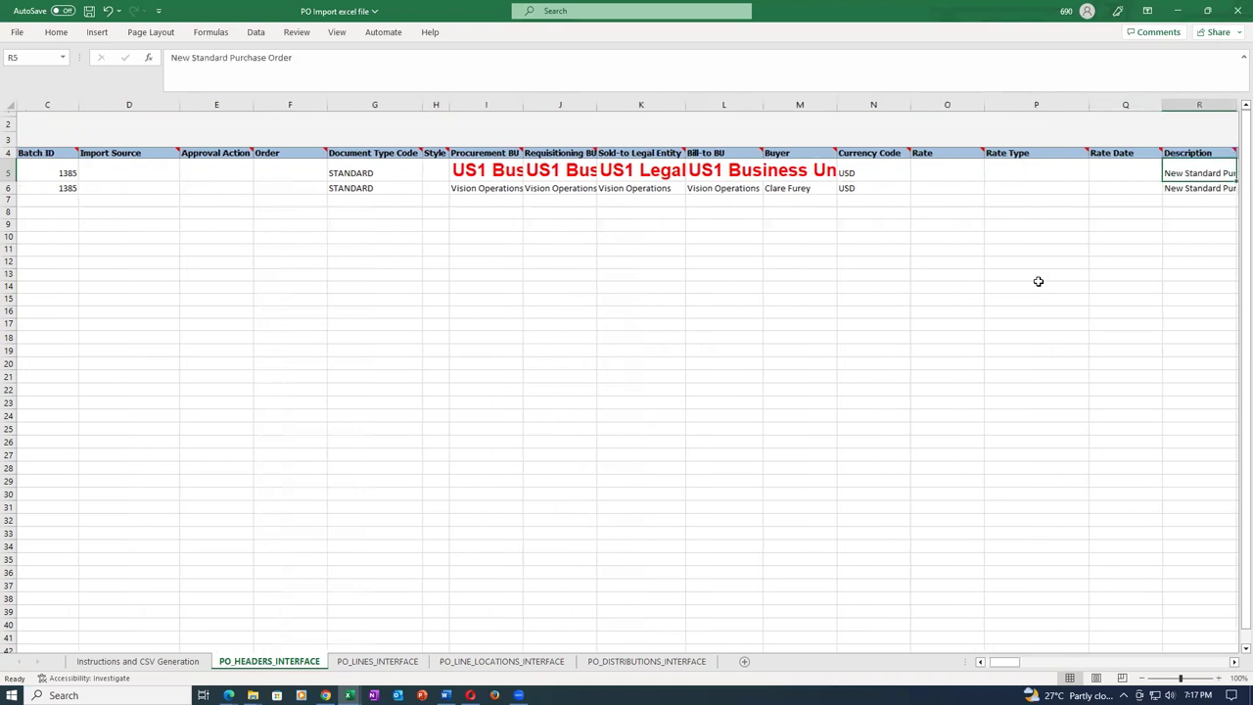
key(Left)
key(Left)
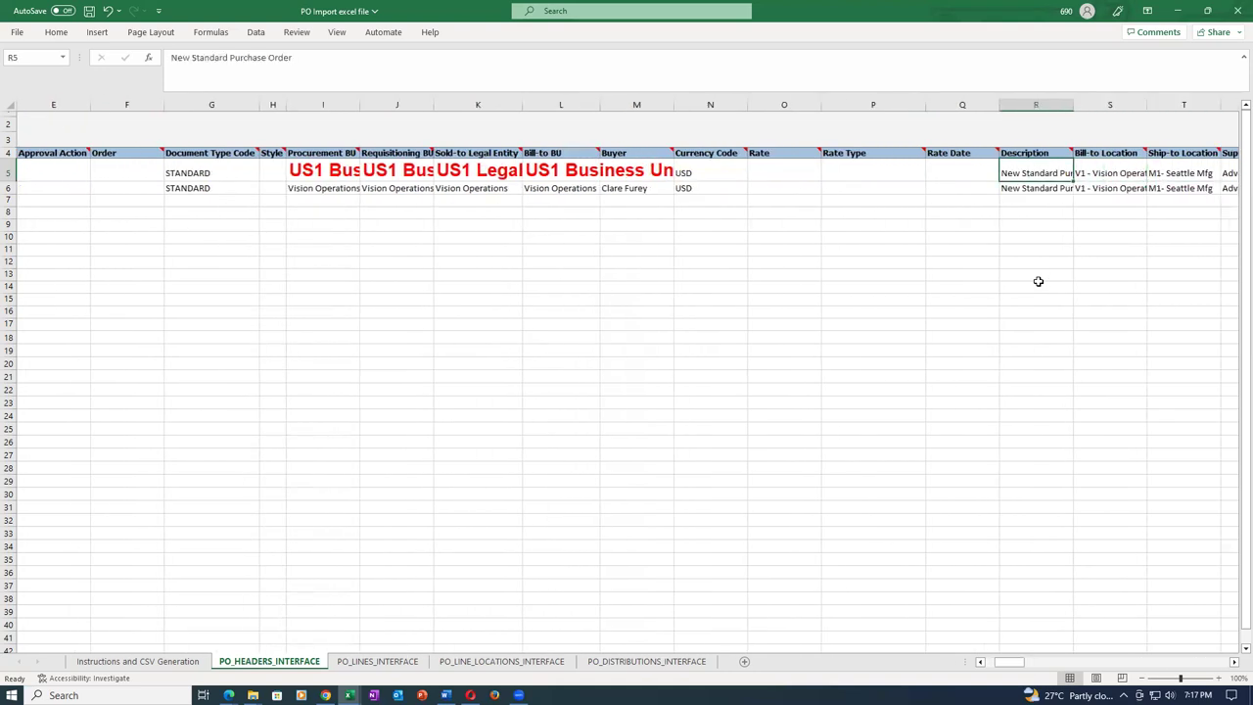
text(Nana)
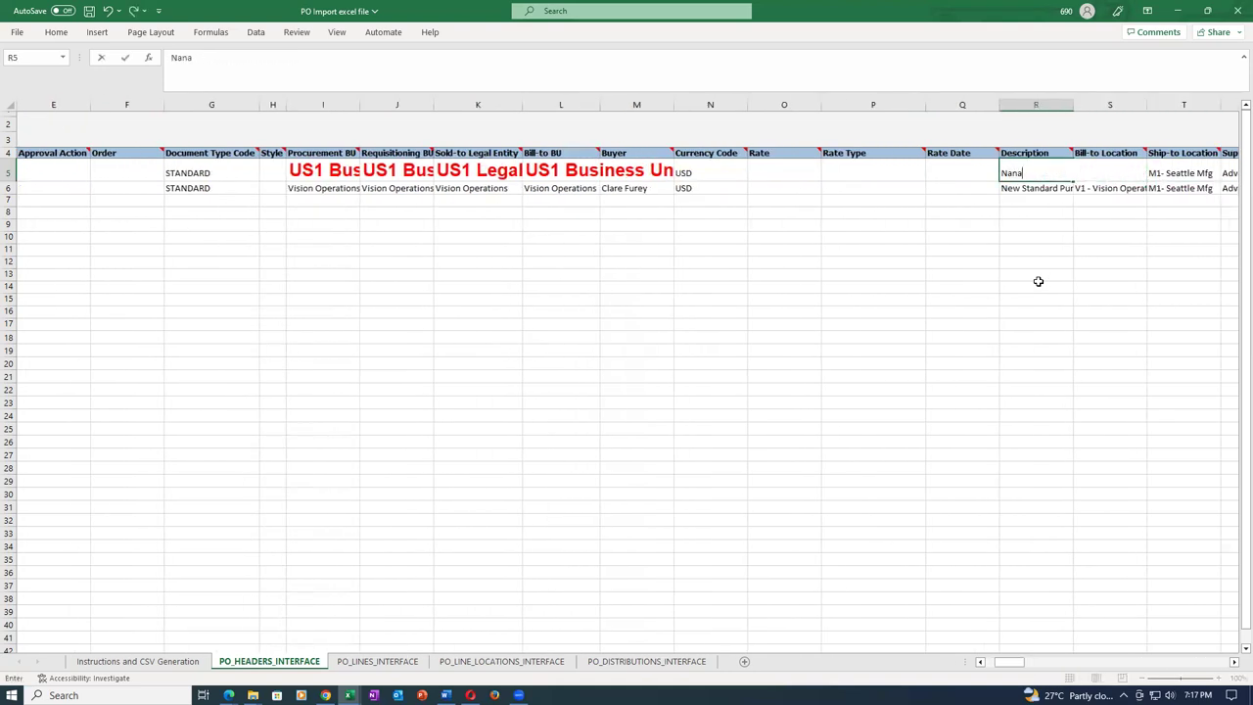
text('s Open PO)
key(Tab)
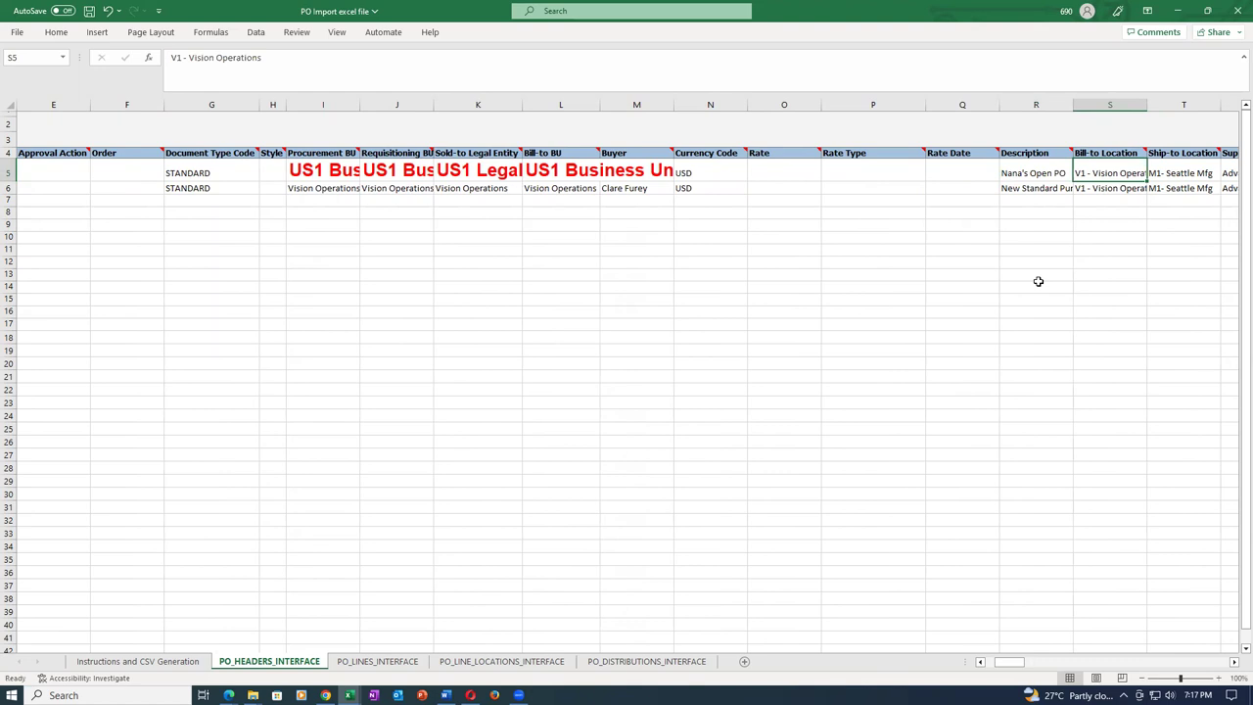
text(Seattle)
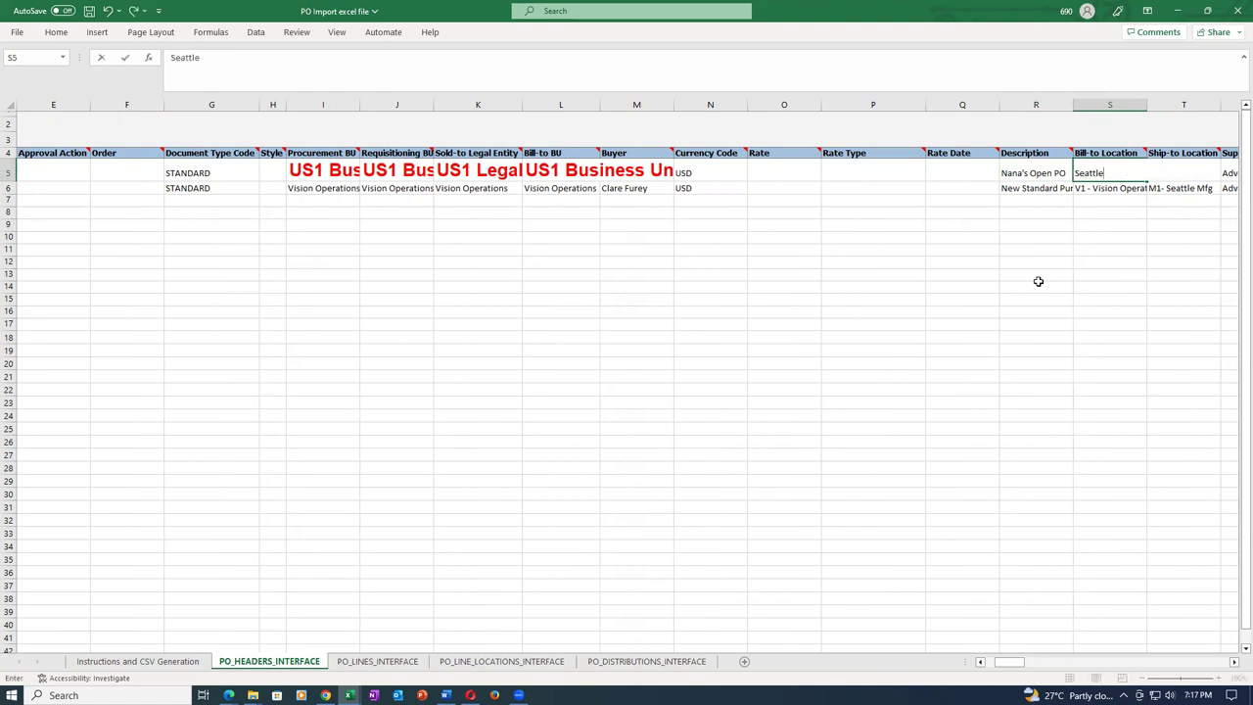
key(Tab)
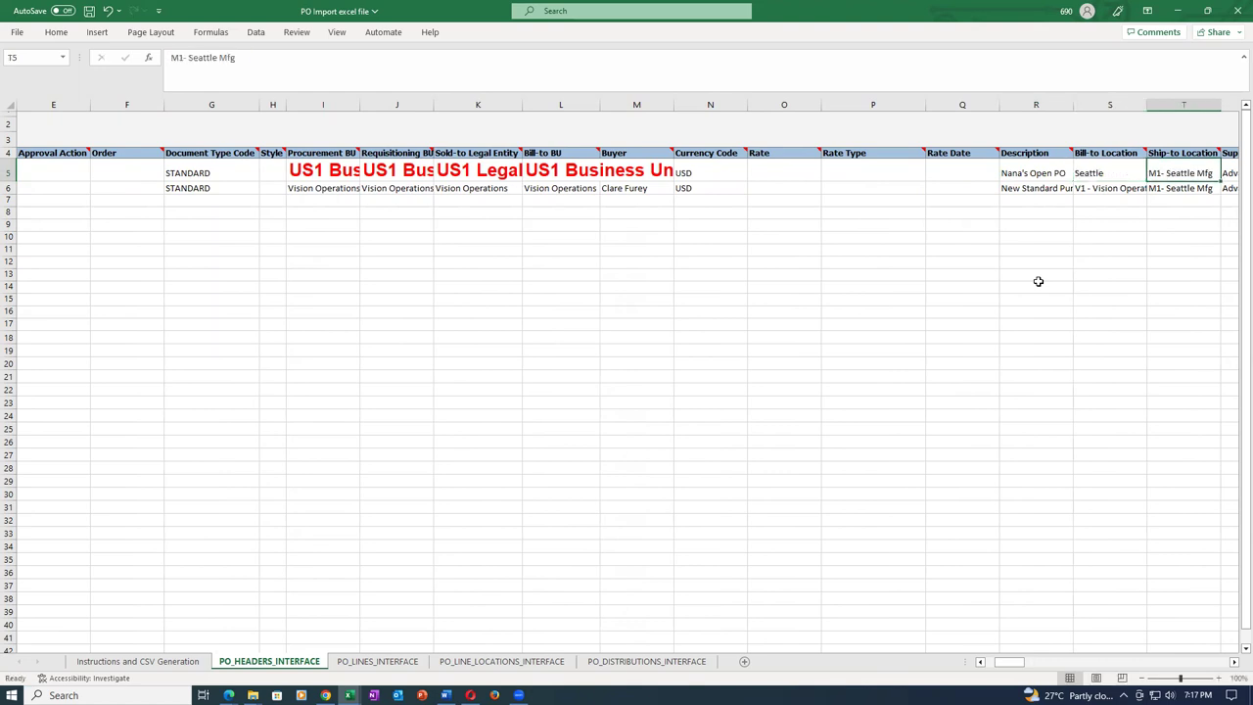
text(Seattle)
key(Tab)
Set the supplier to t01_sup_1 and the supplier site to site 1.
scroll(1039, 281, right, 1)
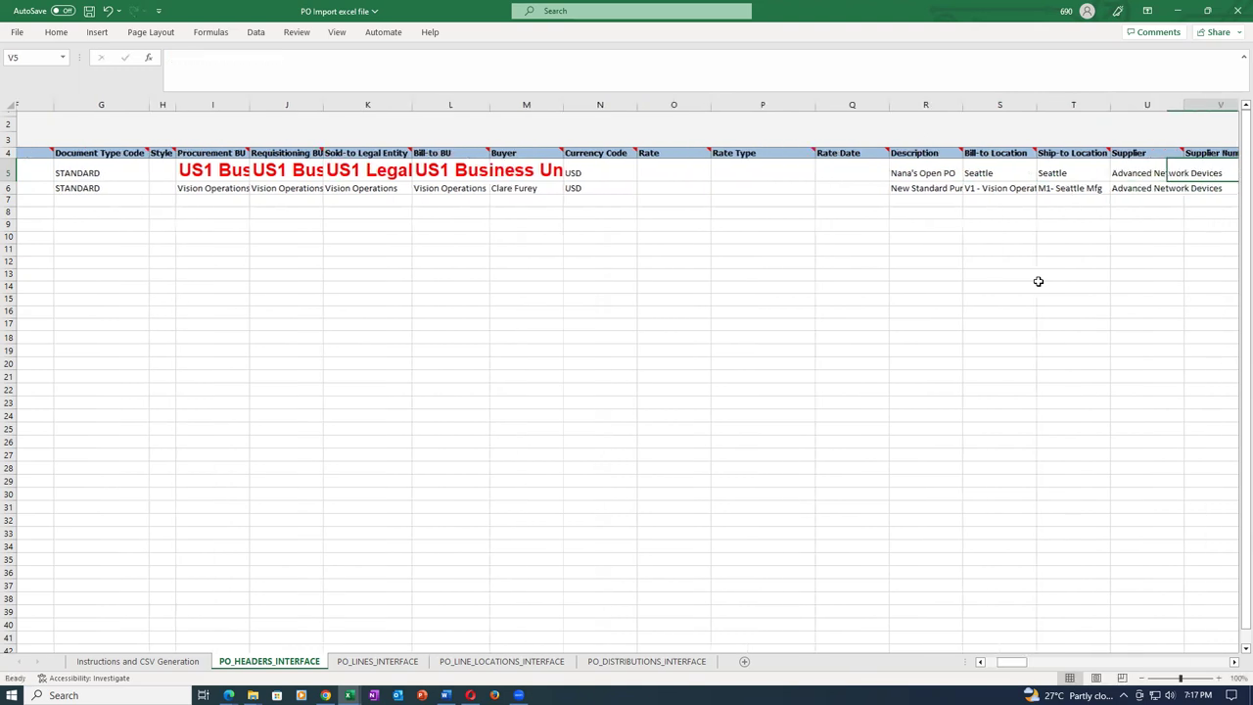
key(F2)
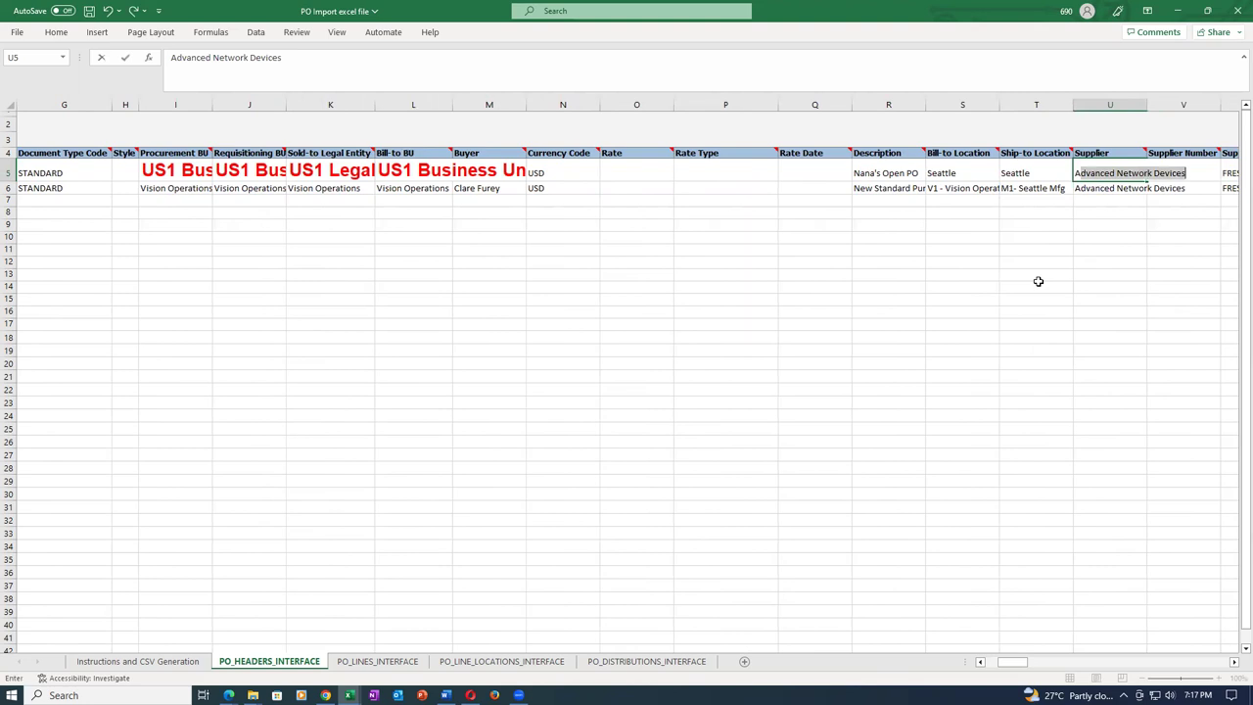
text(ABC Con)
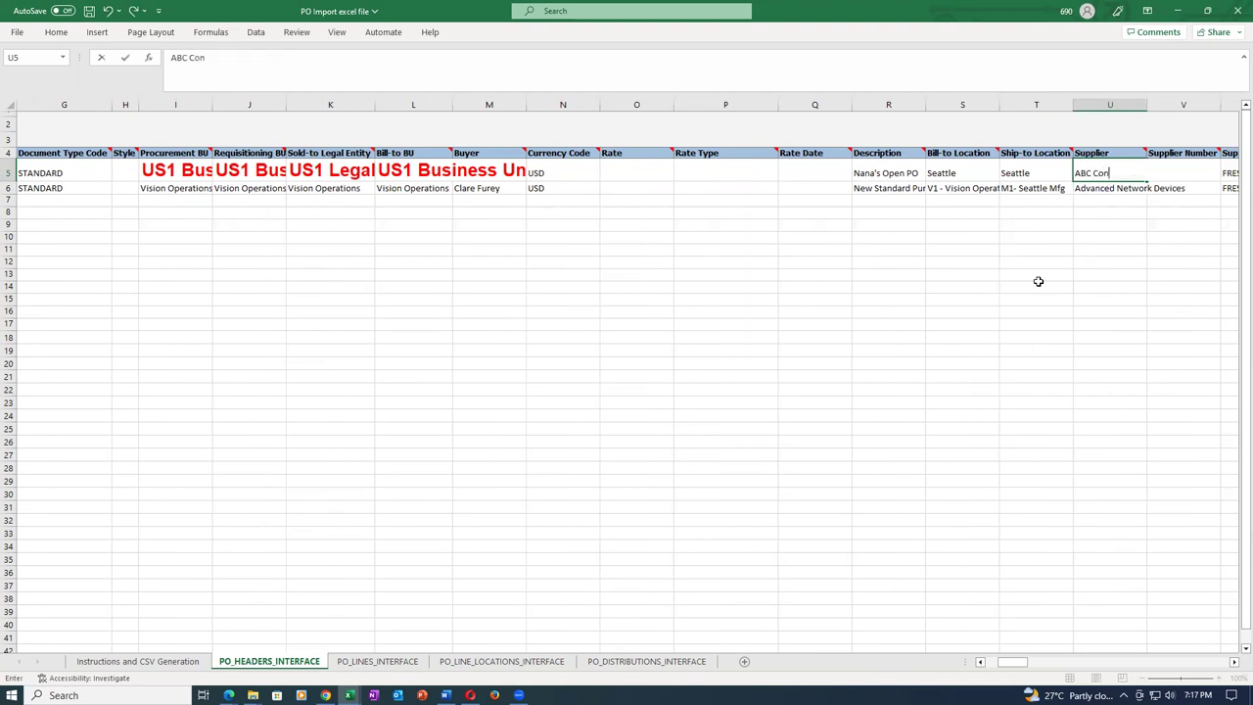
text(sulting)
key(Tab)
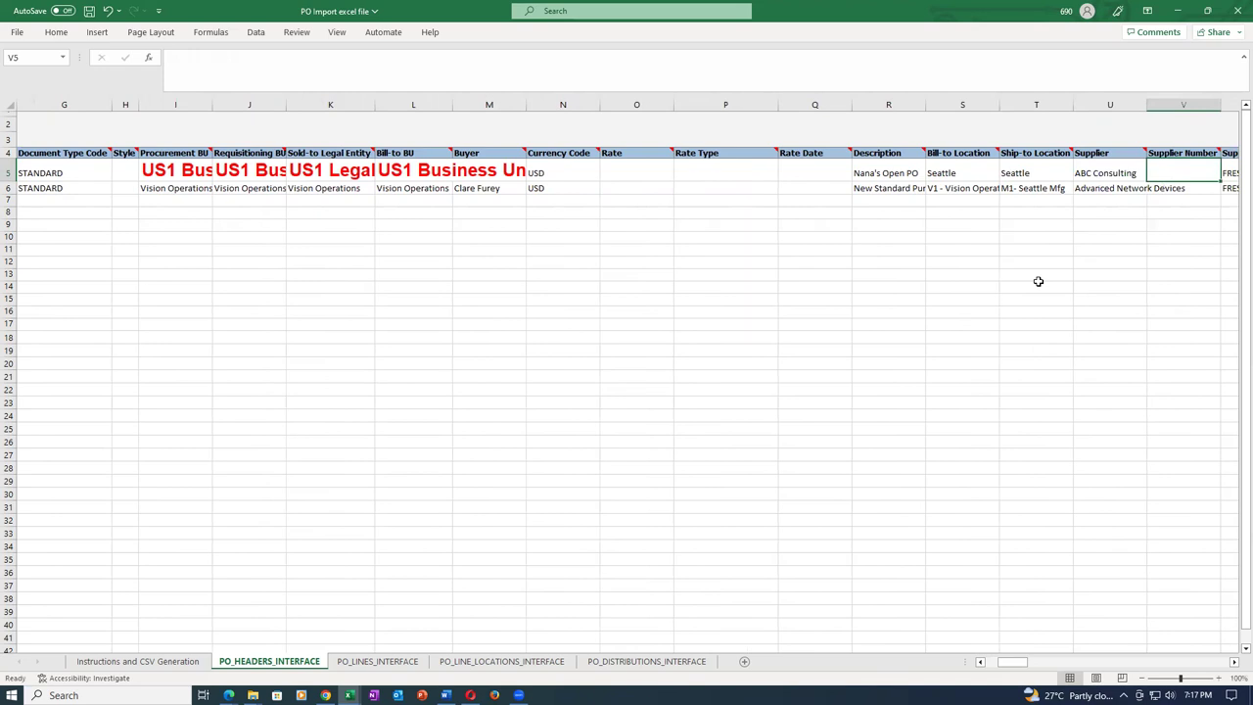
key(Tab)
key(Tab)
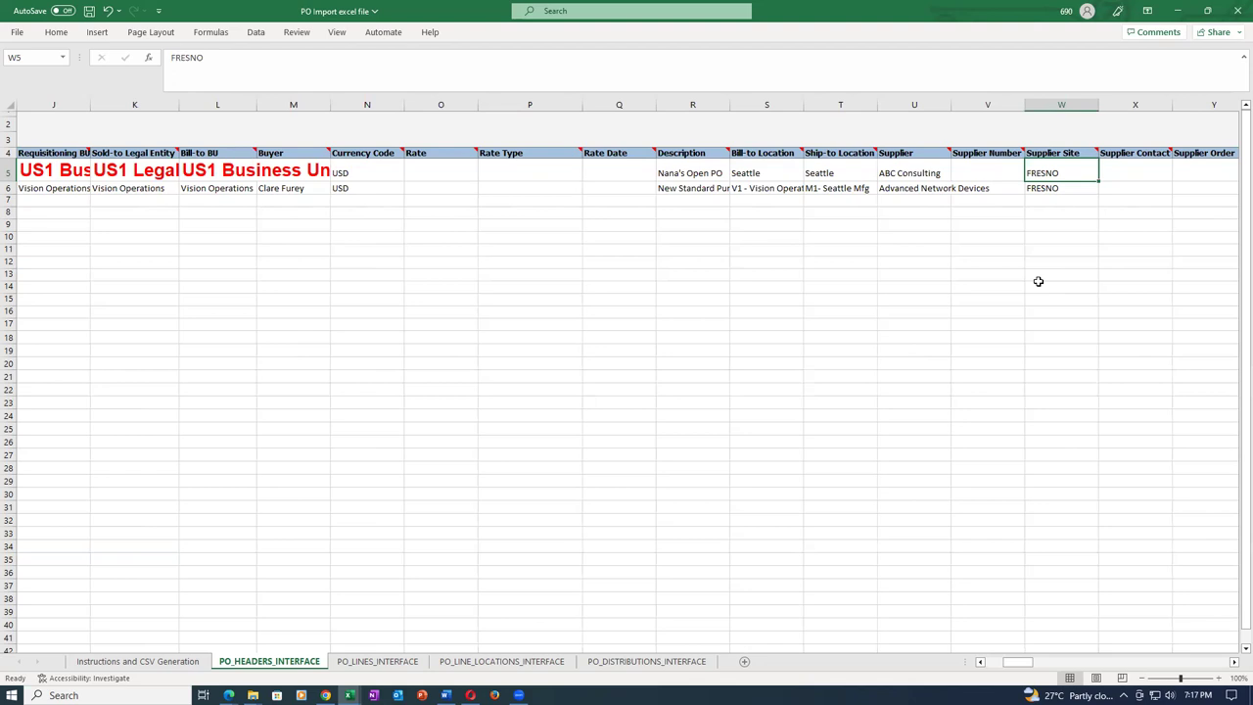
key(Left)
key(Left)
text(t)
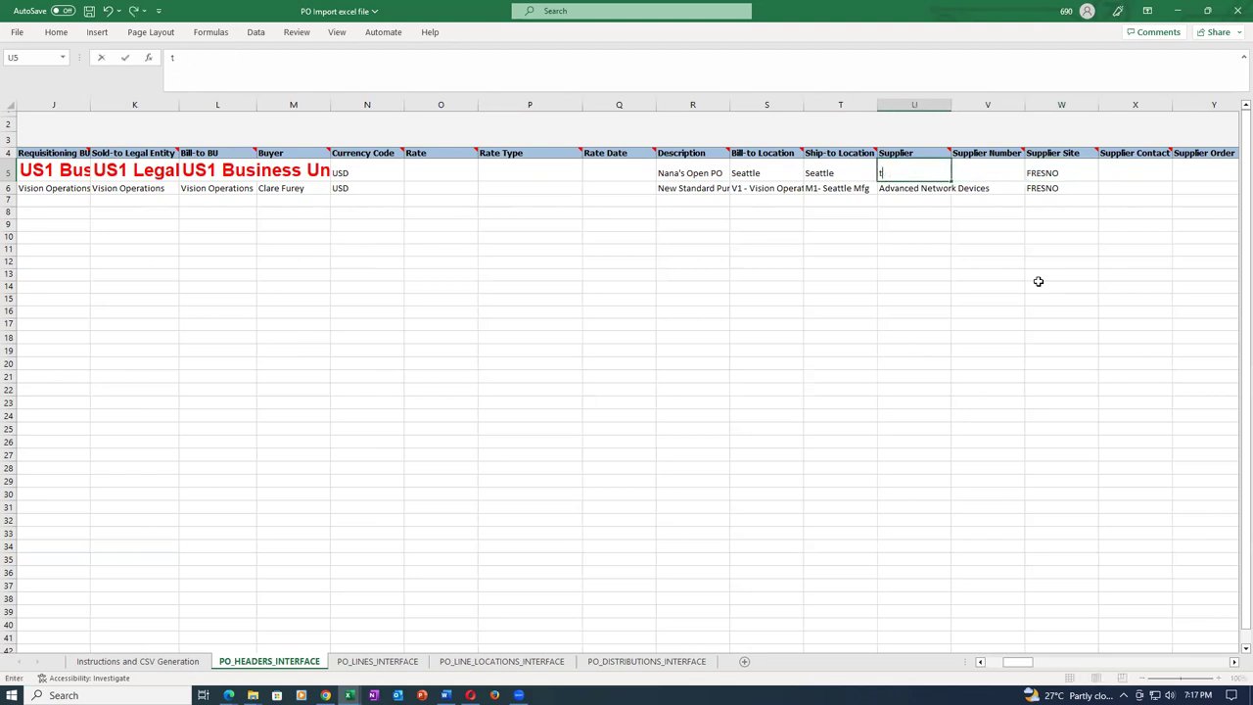
text(01_sup_1)
key(Tab)
key(Tab)
text(site 1)
key(Tab)
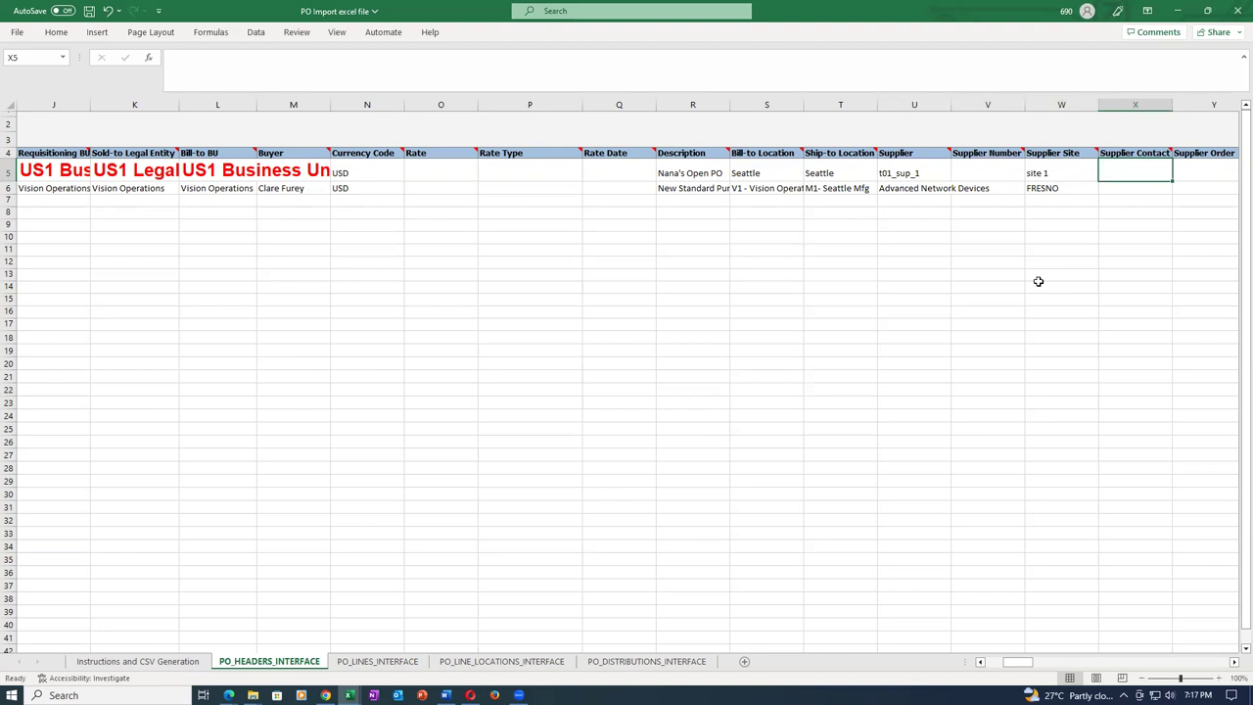
key(Tab)
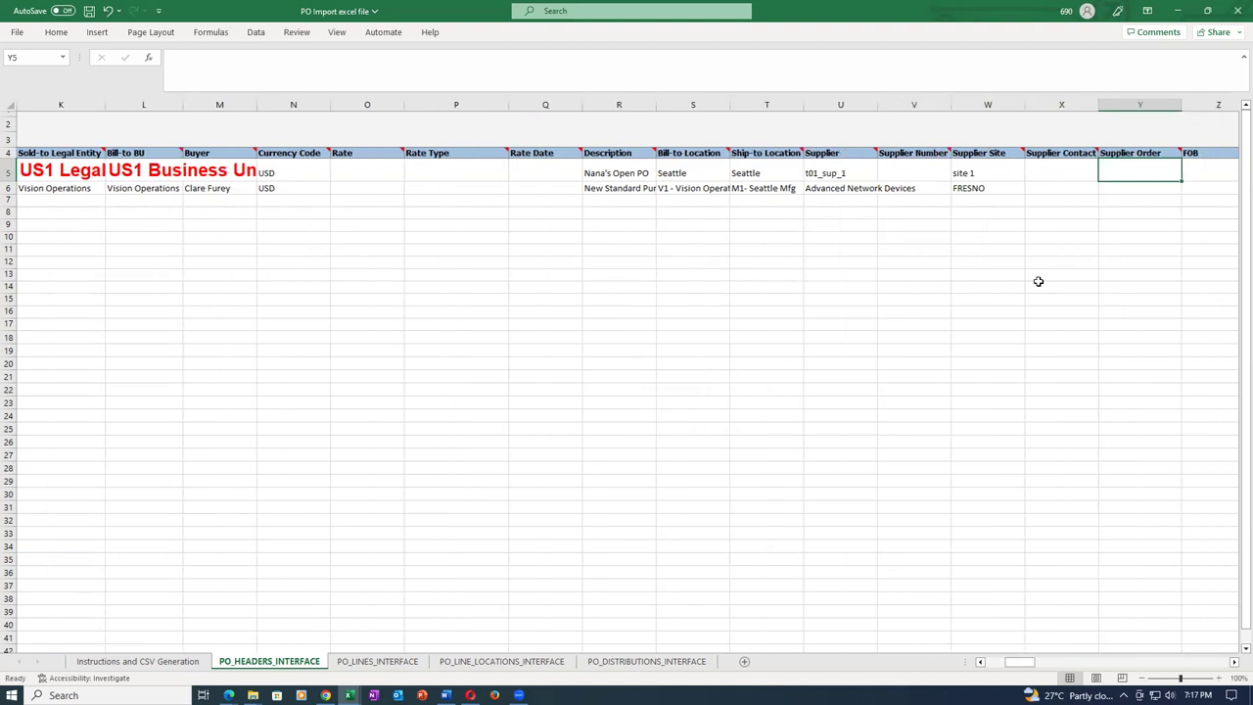
On header row 5, clear BUYER from Initiating Party and N from Required Acknowledgment.
key(Tab)
key(Tab)
key(Tab)
key(Tab)
key(Tab)
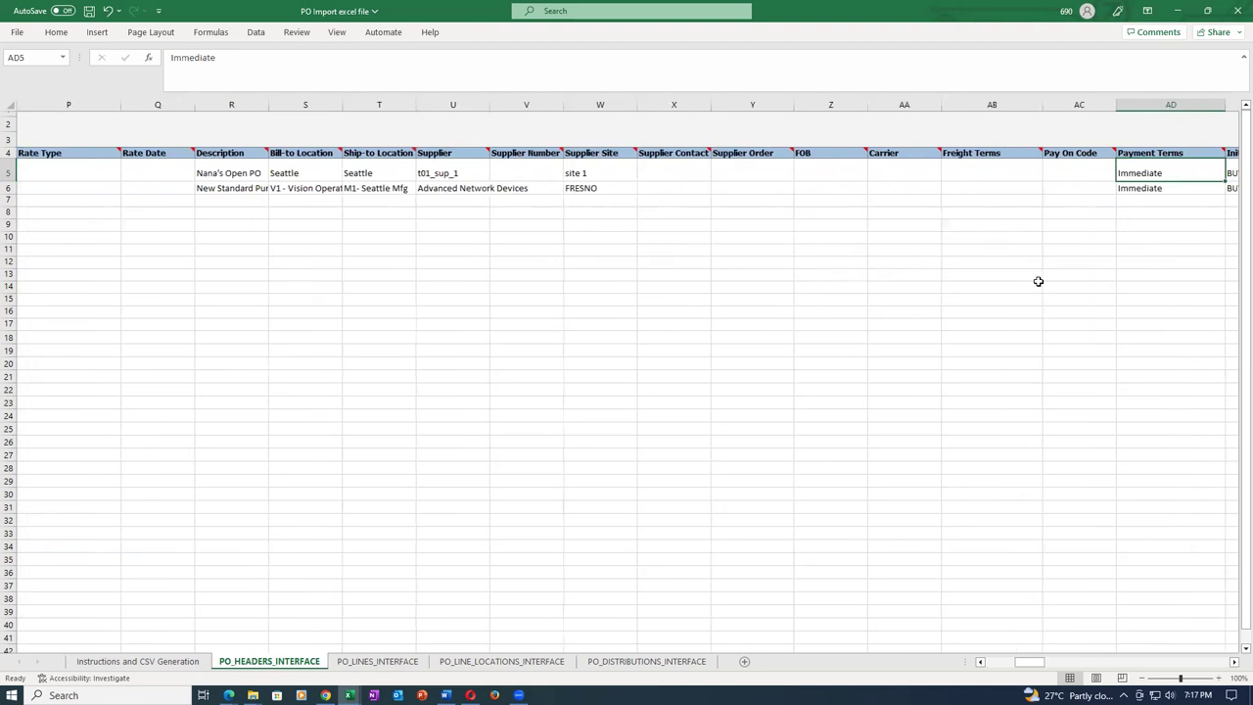
key(Tab)
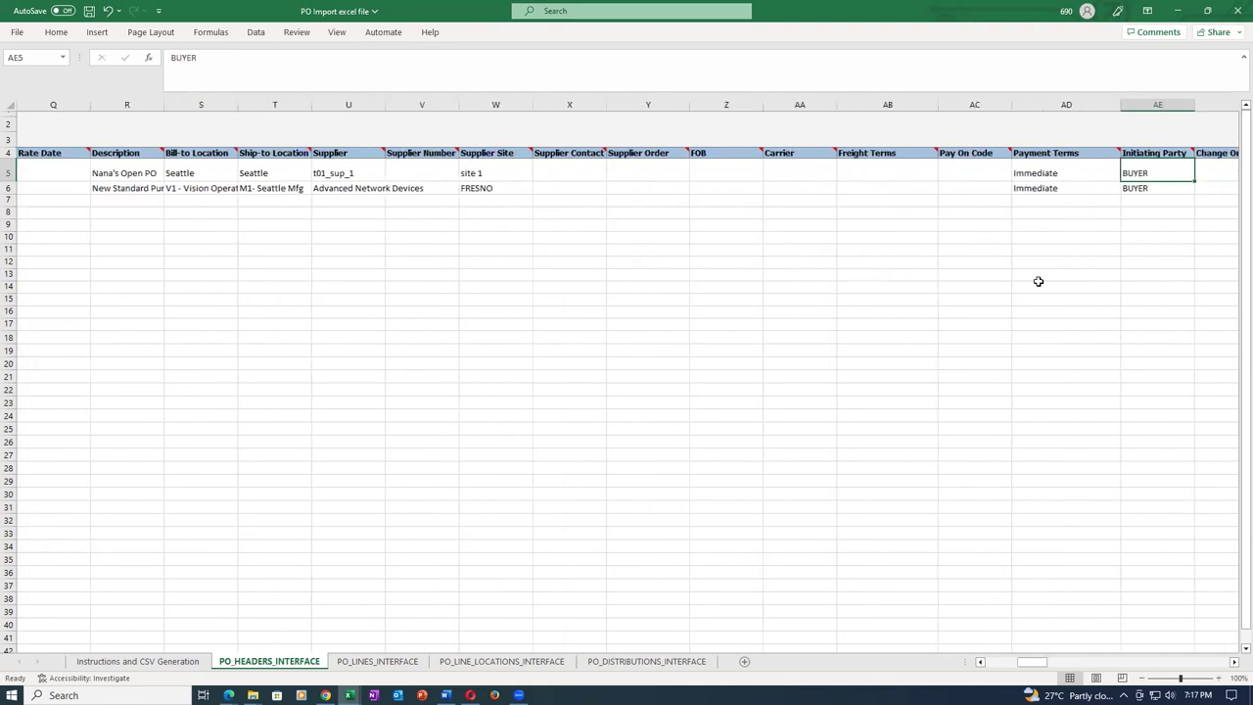
key(shift+Tab)
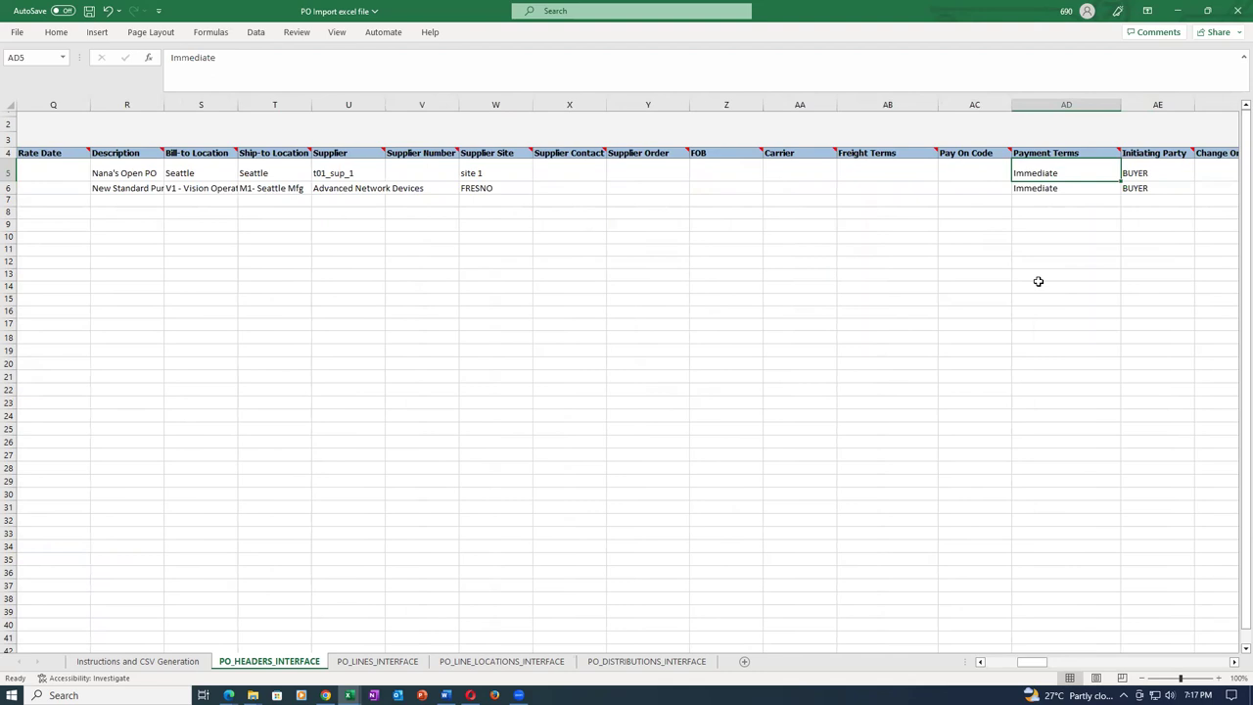
key(Tab)
key(Delete)
key(Tab)
key(Tab)
key(Tab)
key(shift+Tab)
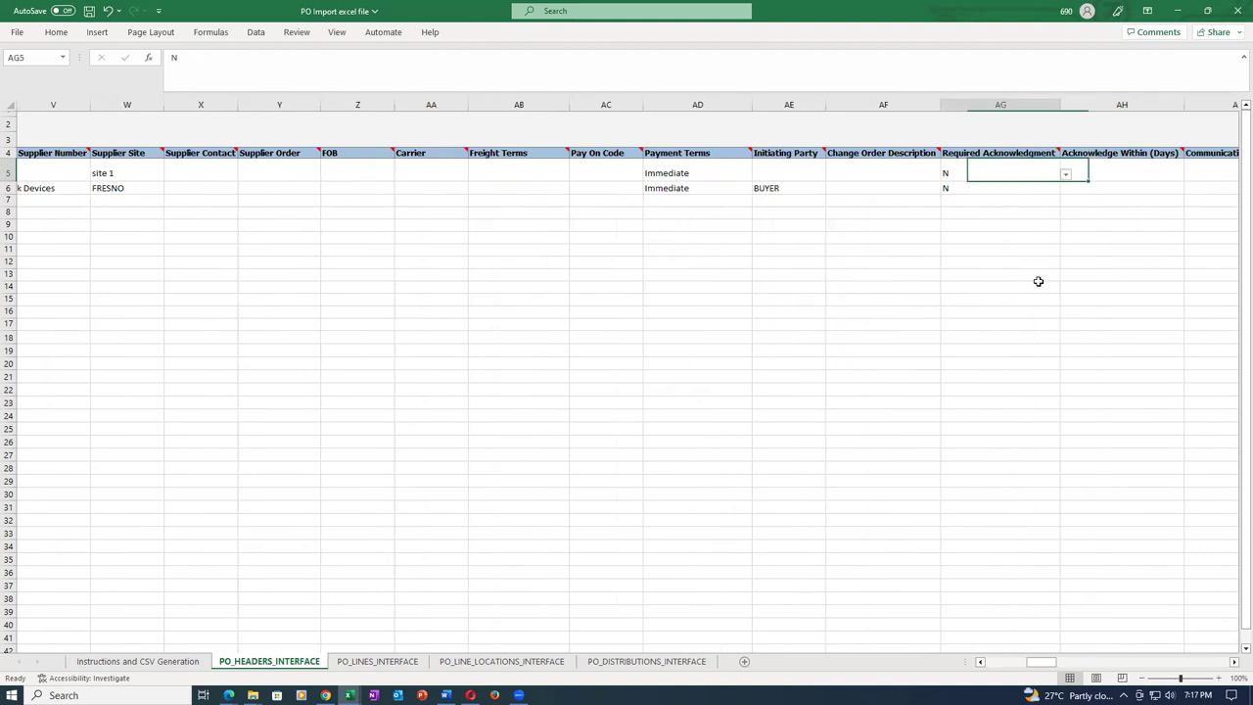
key(Delete)
Set Note to Supplier to 'Nana 1' and Note to Receiver to 'Nana 2'.
key(Tab)
key(Tab)
key(Tab)
key(Tab)
key(Tab)
key(Tab)
key(Tab)
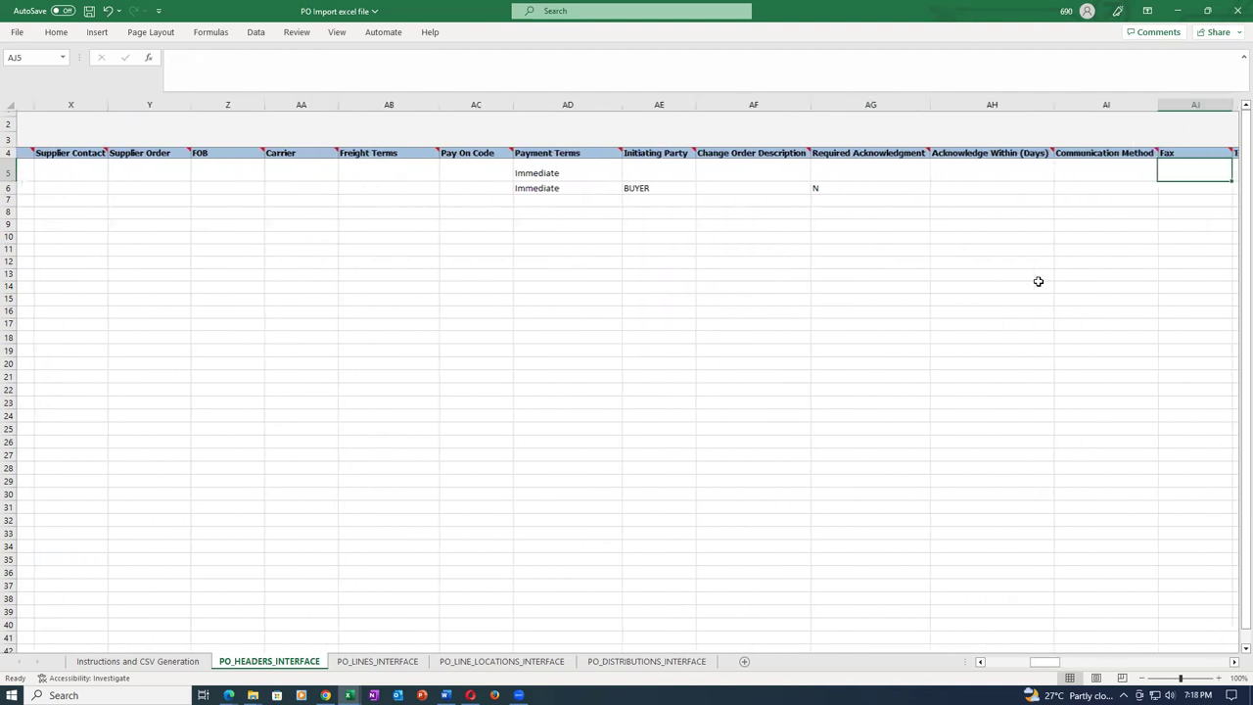
key(Tab)
key(shift+Tab)
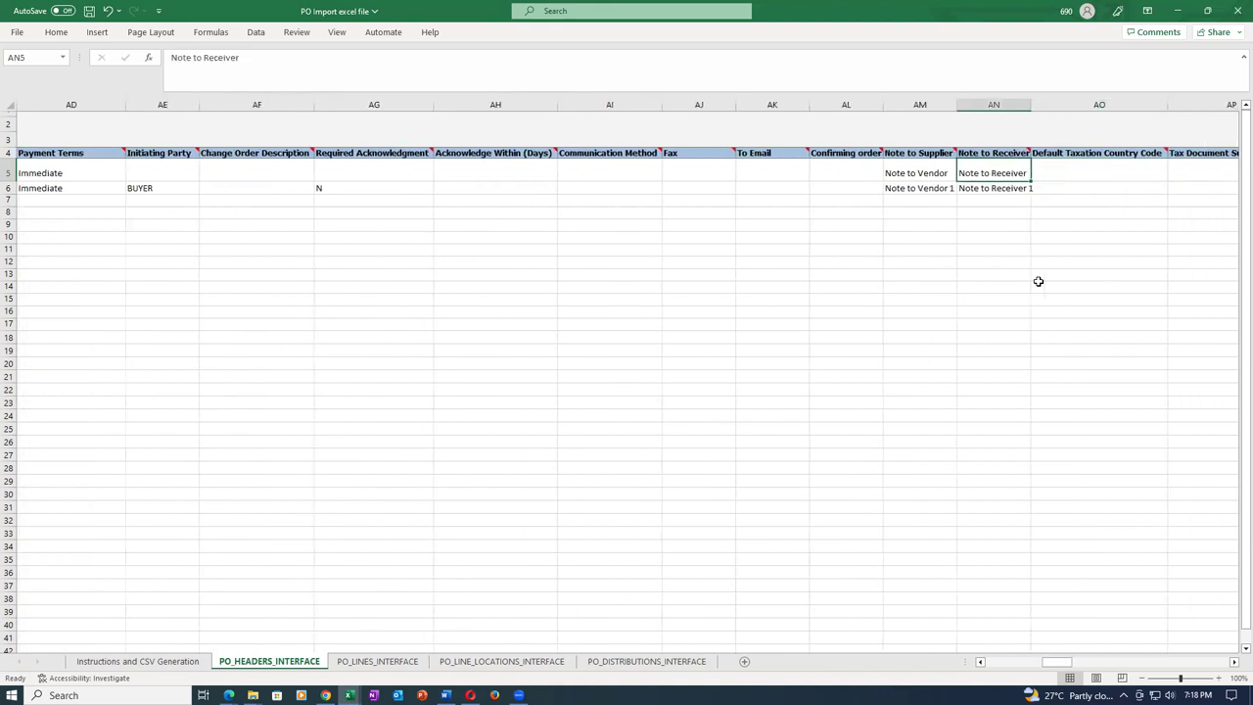
key(shift+Tab)
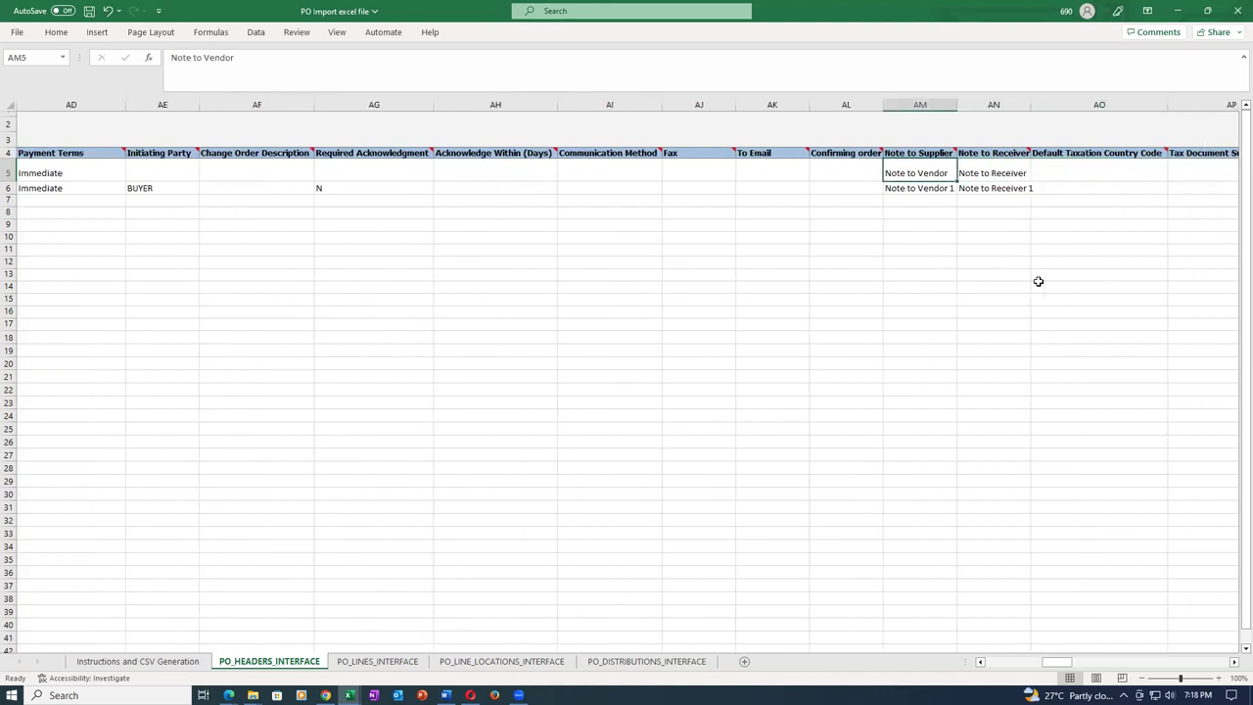
text(Nana)
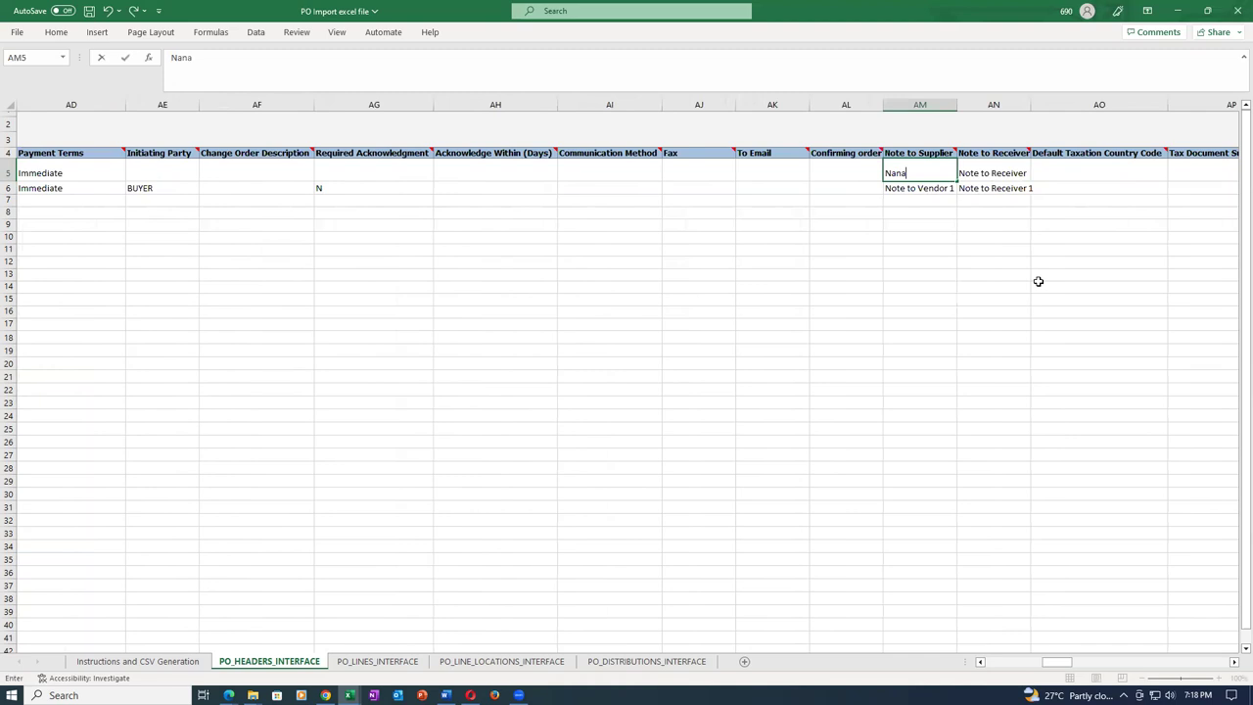
text( 1)
key(Tab)
text(Nan)
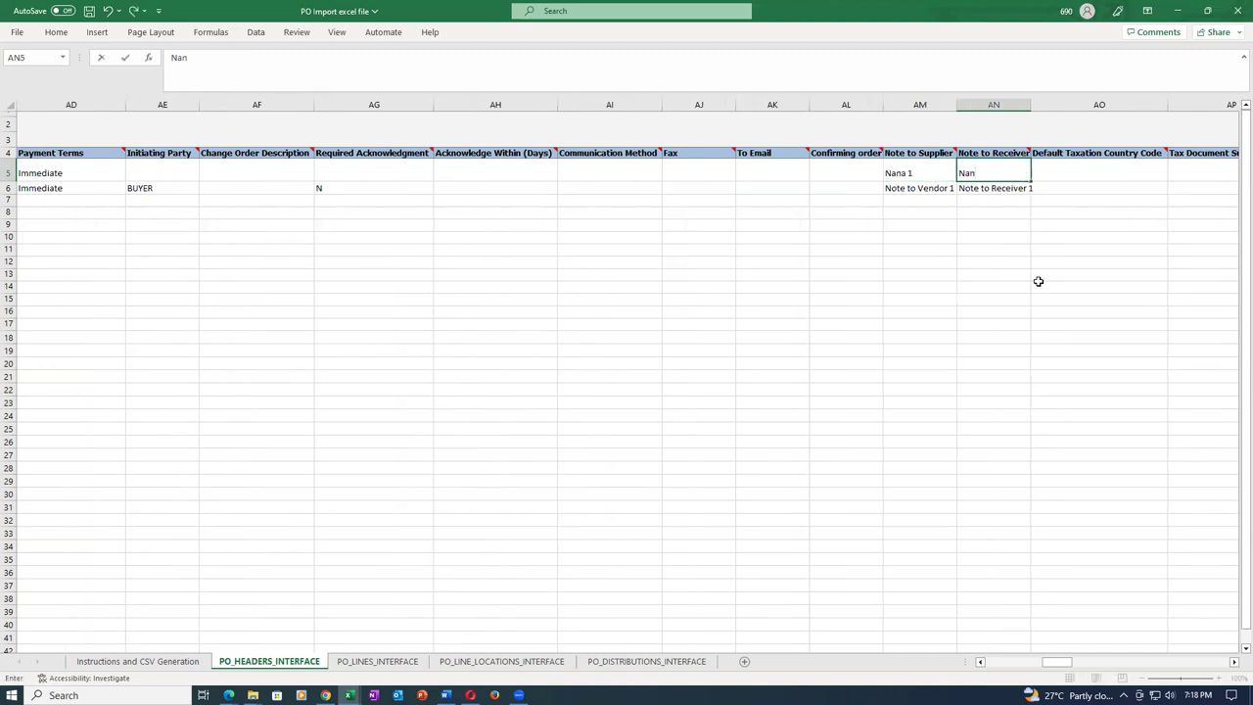
text(a 2)
key(Tab)
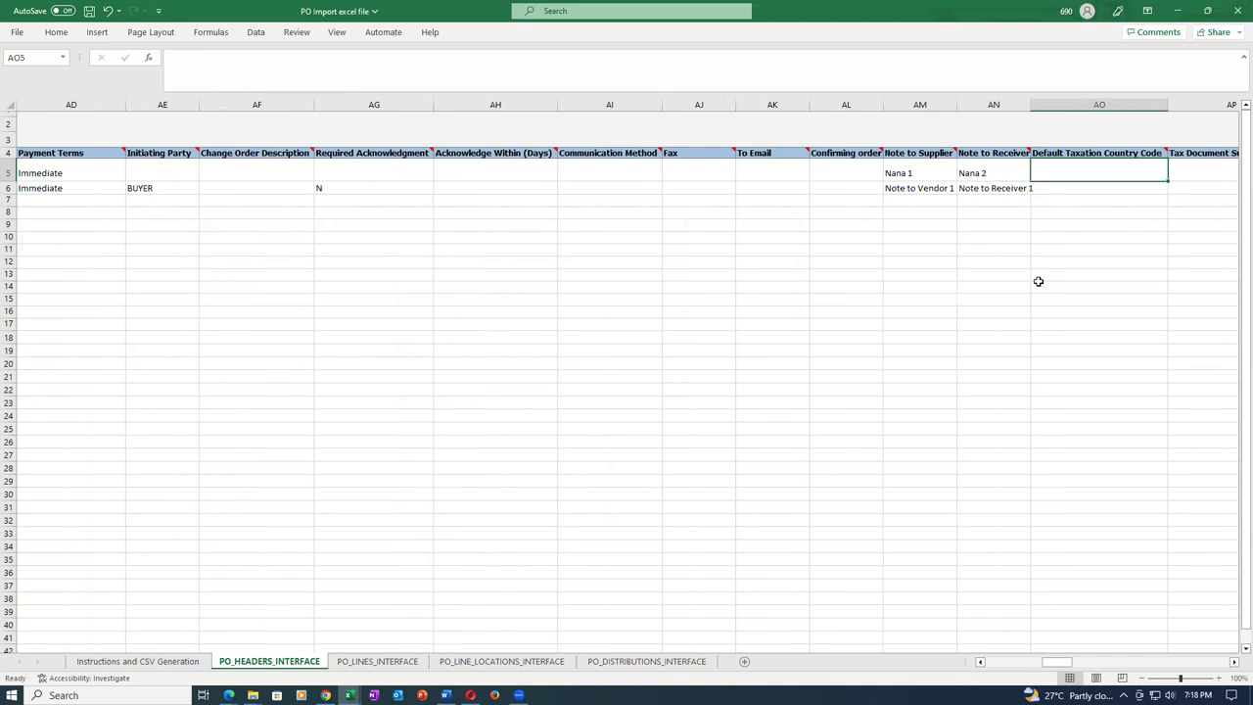
Clear the Attribute1 and Attribute20 sample values on row 5.
key(Left)
key(Left)
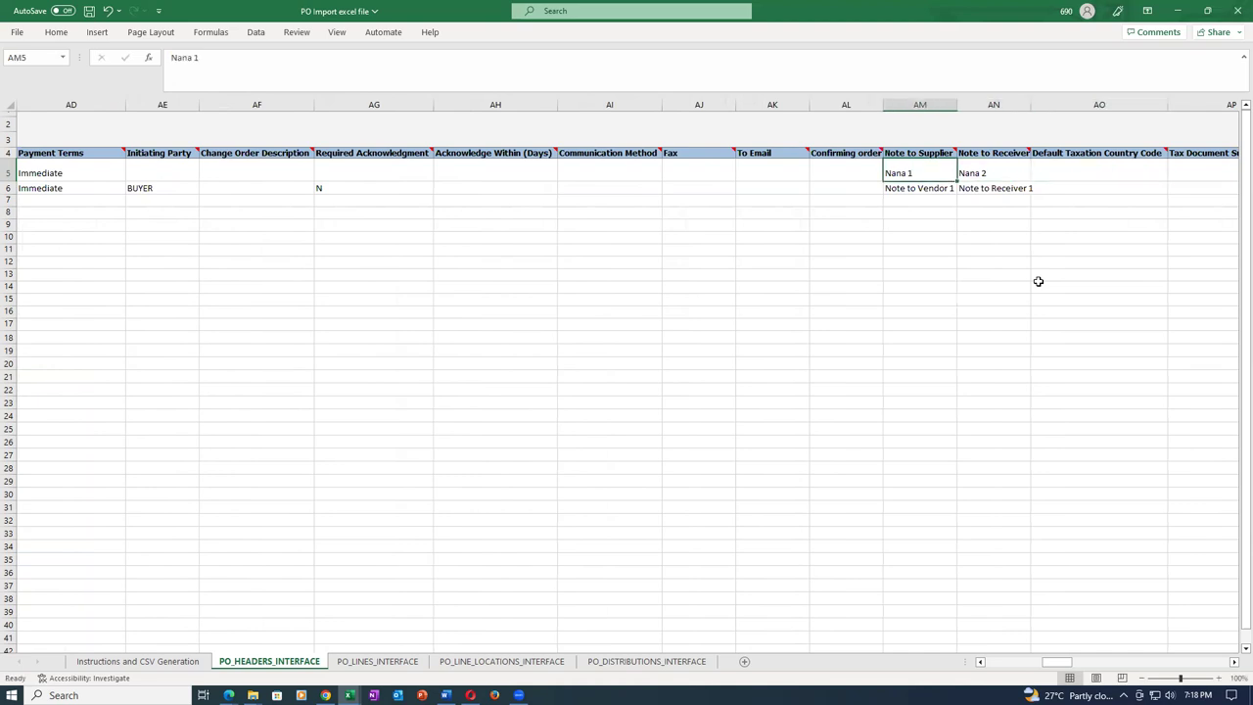
key(Right)
key(Right)
key(Right)
key(Right)
key(Right)
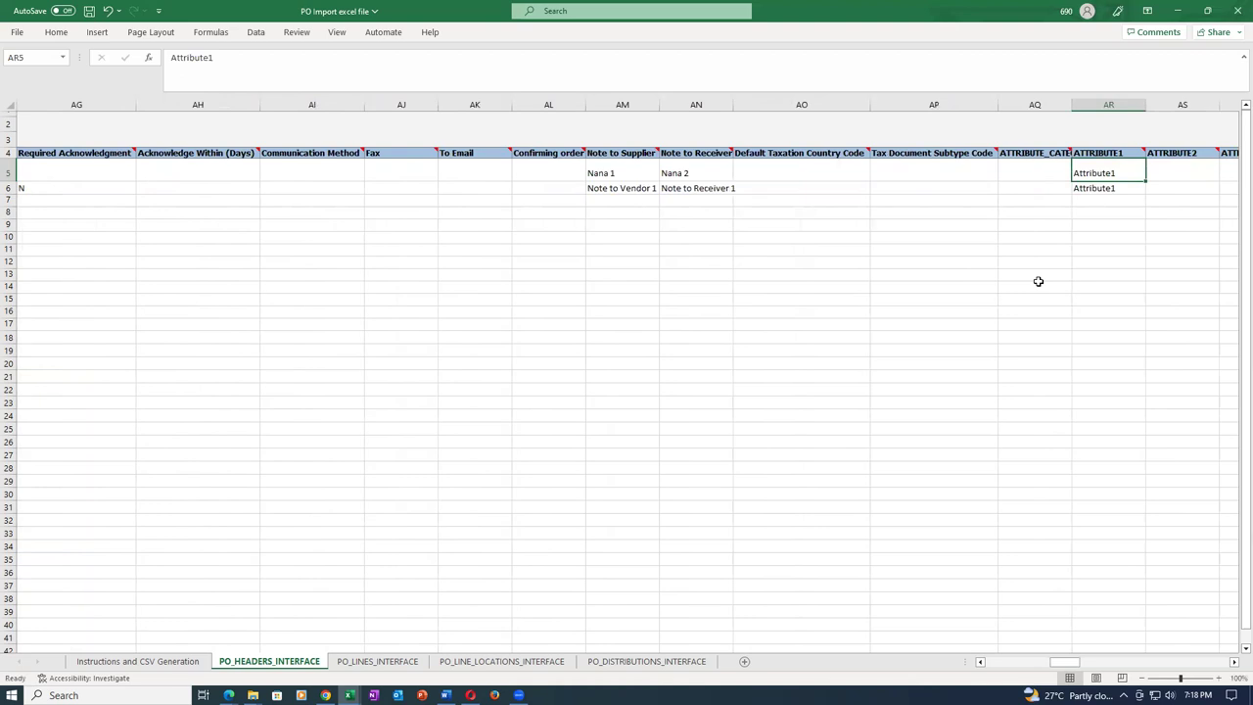
key(Delete)
key(Right)
key(Right)
key(Right)
key(Right)
key(Right)
key(Right)
key(Right)
key(Right)
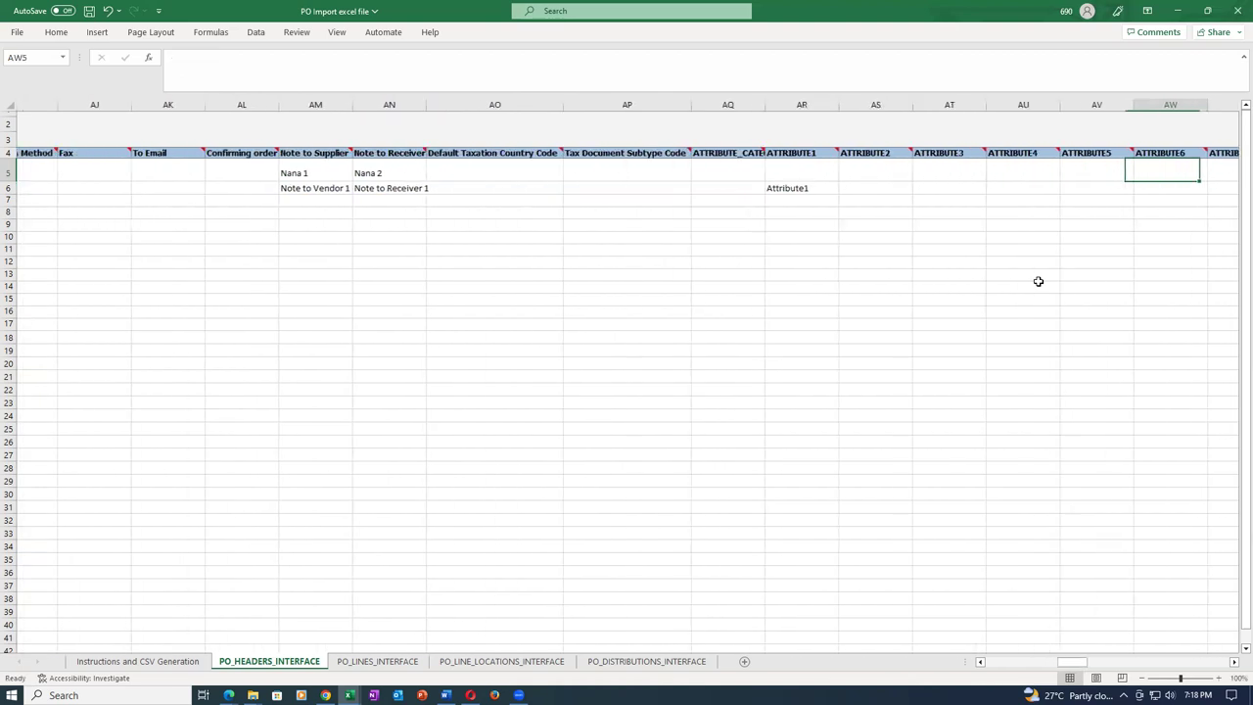
key(Right)
key(Right)
key(Right)
key(Right)
key(Right)
key(Right)
key(Right)
key(Right)
key(Right)
key(Right)
key(Right)
key(Right)
key(Right)
key(Right)
key(Right)
key(Right)
key(Right)
key(Right)
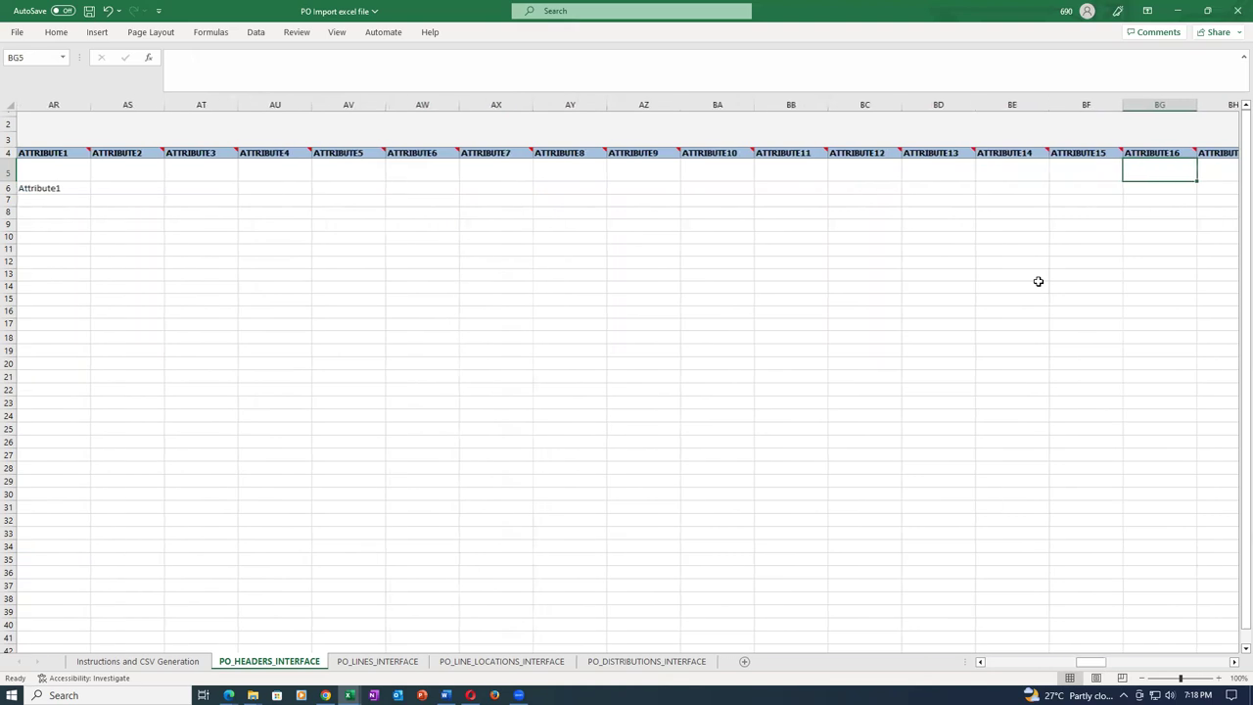
key(Left)
key(Left)
key(Left)
key(Left)
key(Left)
key(Left)
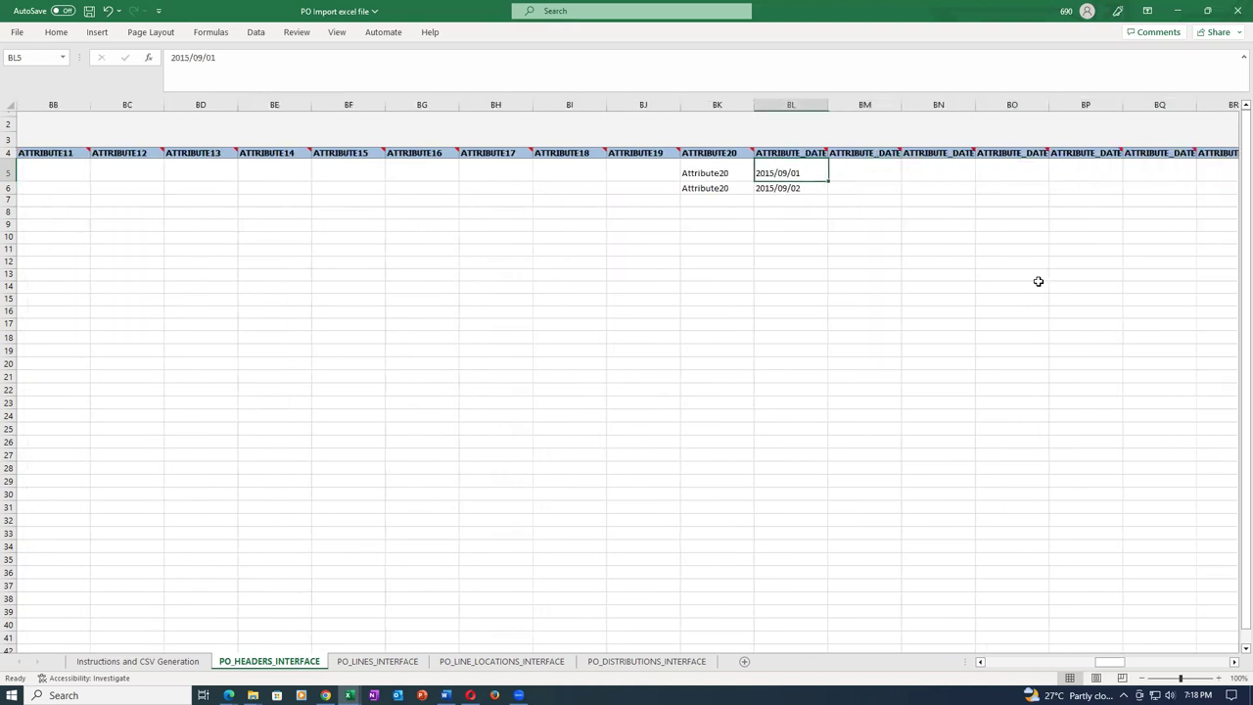
key(Delete)
key(Right)
Clear the 2015/09/01 attribute date, number 10 and sample timestamp, then return to the sheet start.
key(Delete)
key(Right)
key(Right)
key(Right)
key(Right)
key(Right)
key(Right)
key(Right)
key(Right)
key(Right)
key(Right)
key(Right)
key(Right)
key(Right)
key(Right)
key(Right)
key(Right)
key(Right)
key(Right)
key(Right)
key(Right)
key(Right)
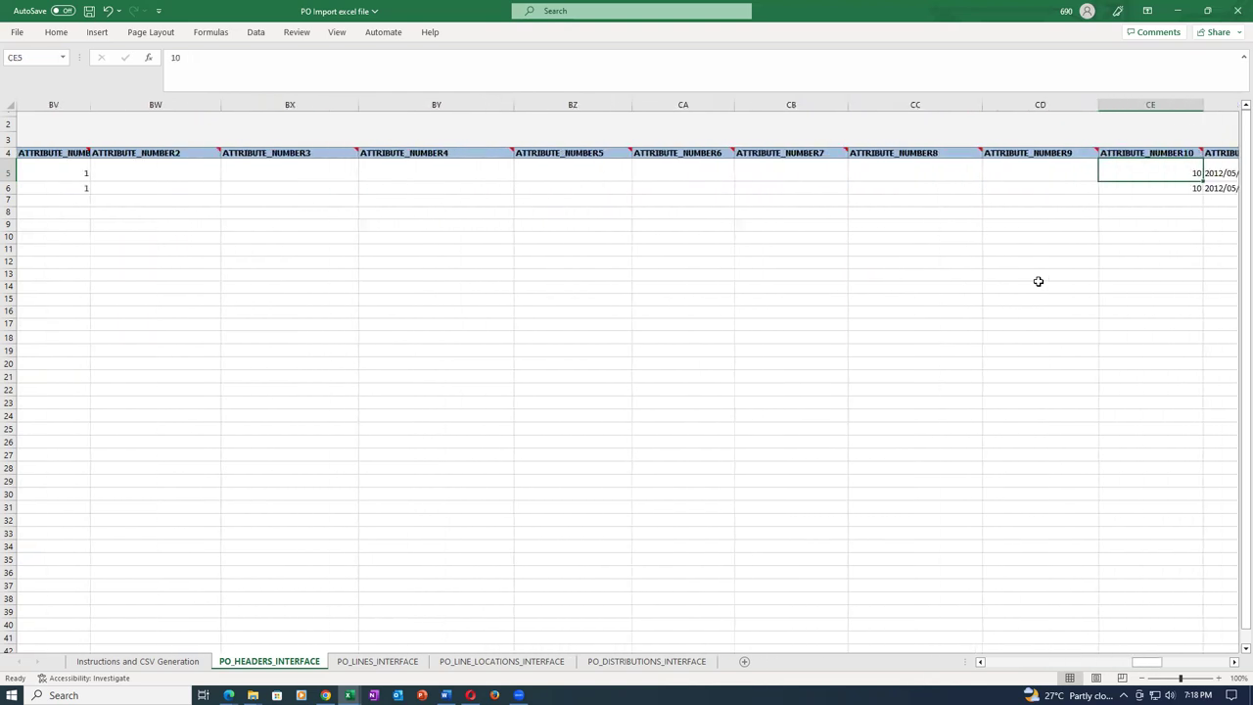
key(Left)
key(Left)
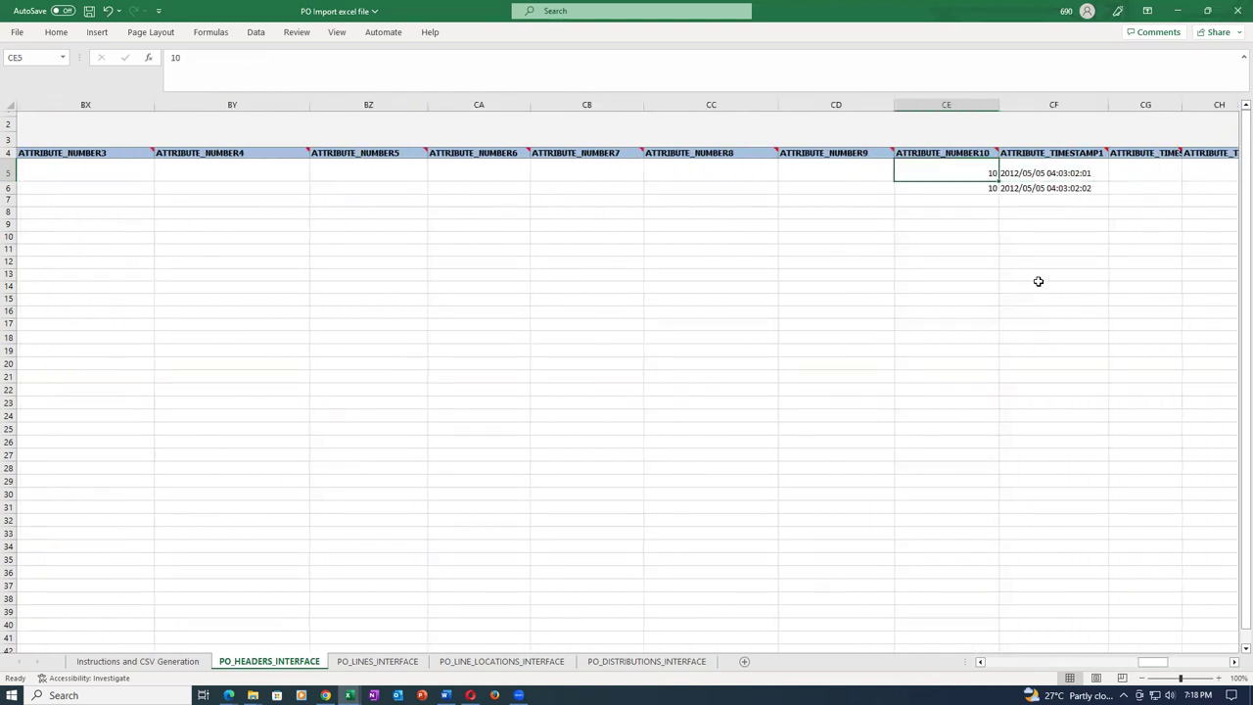
key(Delete)
key(Right)
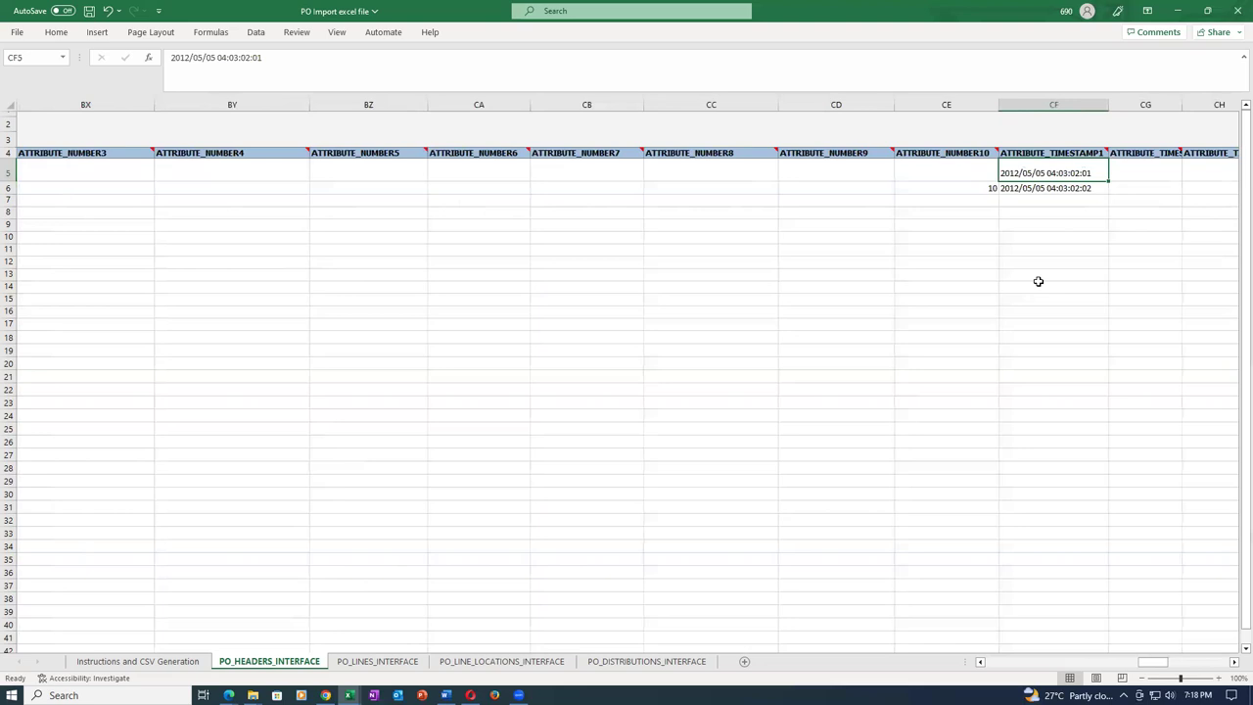
key(Delete)
key(Right)
key(Right)
key(Right)
key(Right)
key(Right)
key(Right)
key(Right)
key(Right)
key(Right)
key(Right)
key(Right)
key(Right)
key(Right)
key(Right)
key(Right)
key(Right)
key(Right)
key(Right)
key(Right)
key(Right)
key(Right)
key(Right)
key(Right)
key(Right)
key(Right)
key(Right)
key(Right)
key(Right)
key(Right)
key(Right)
key(Right)
key(Right)
key(Right)
key(Right)
key(Right)
key(Right)
key(Home)
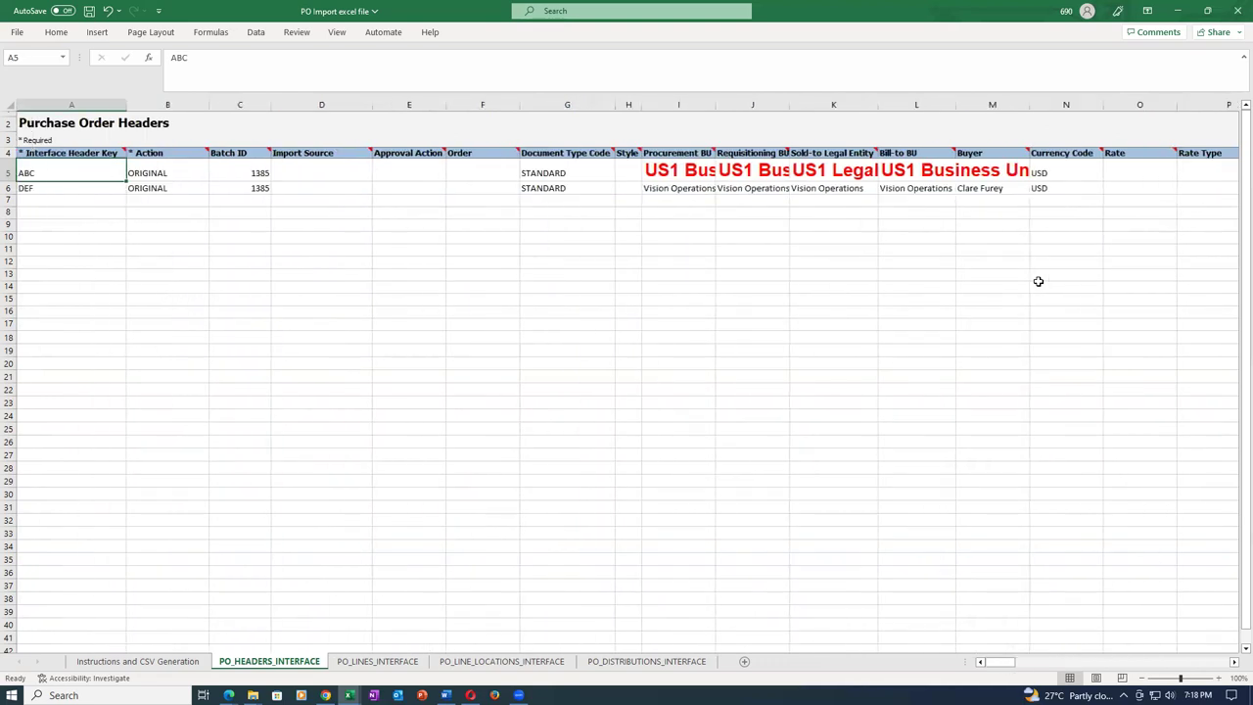
Save the workbook, accepting the personal information warning.
key(ctrl+s)
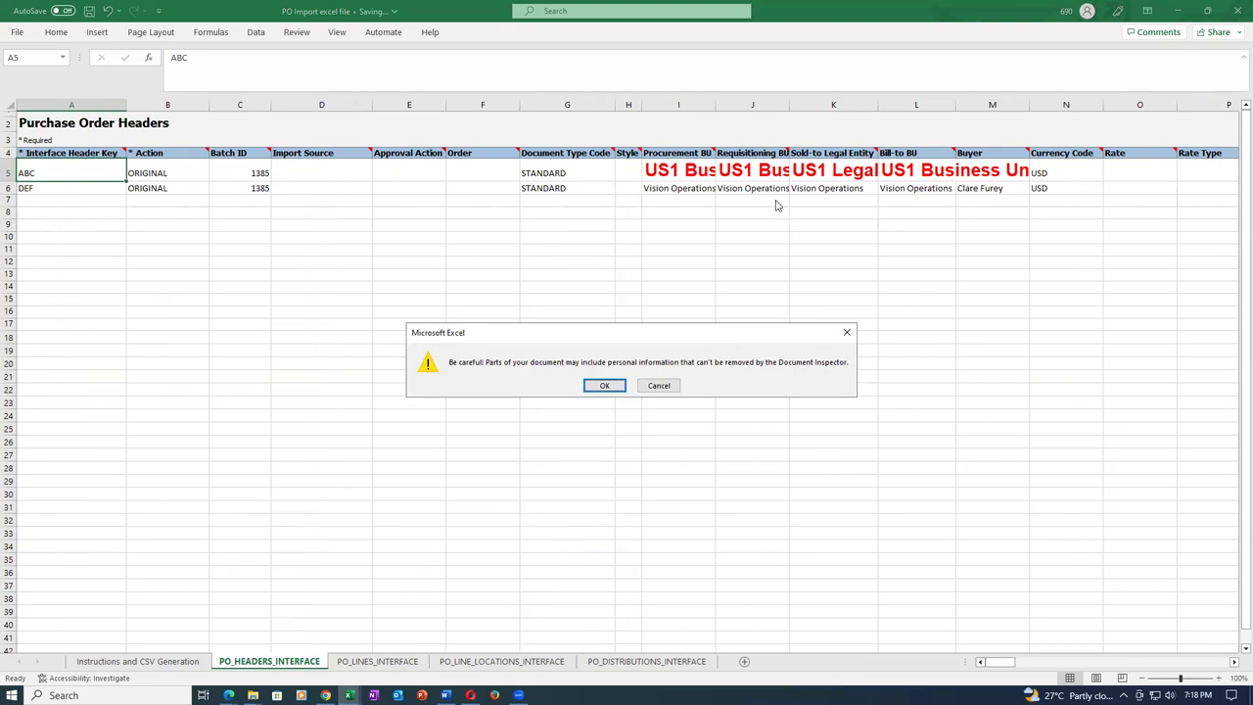
click(607, 385)
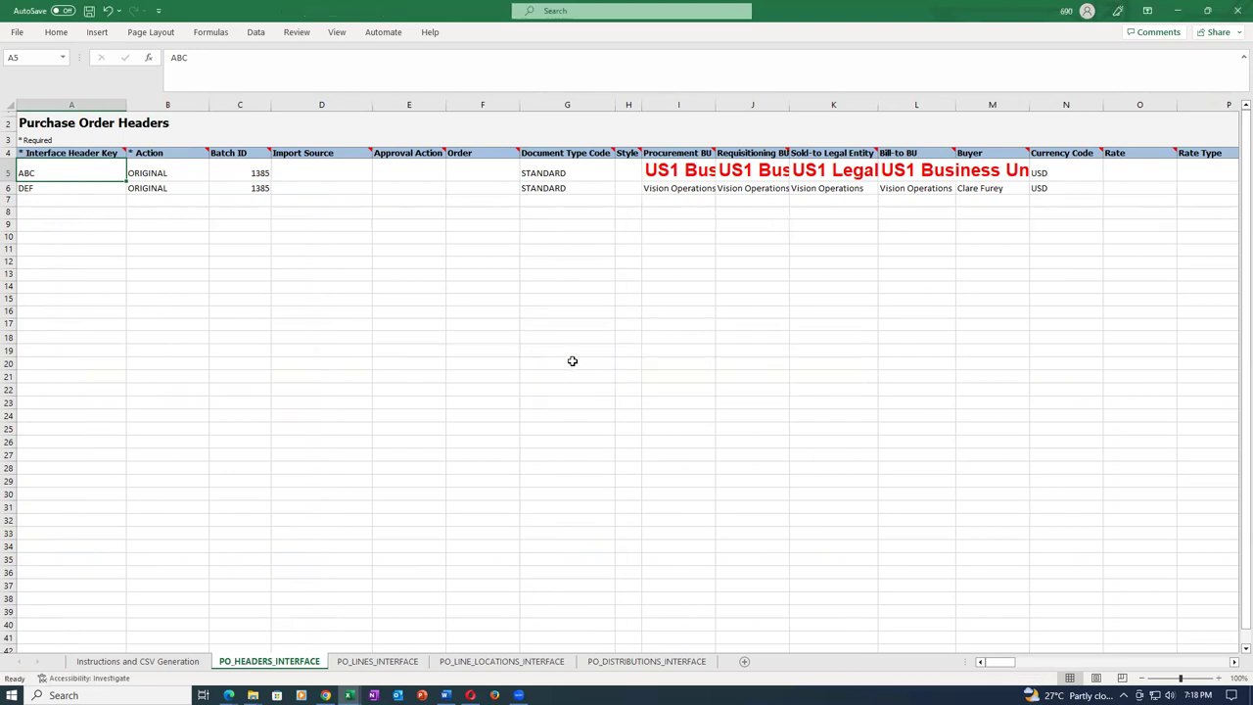
click(255, 285)
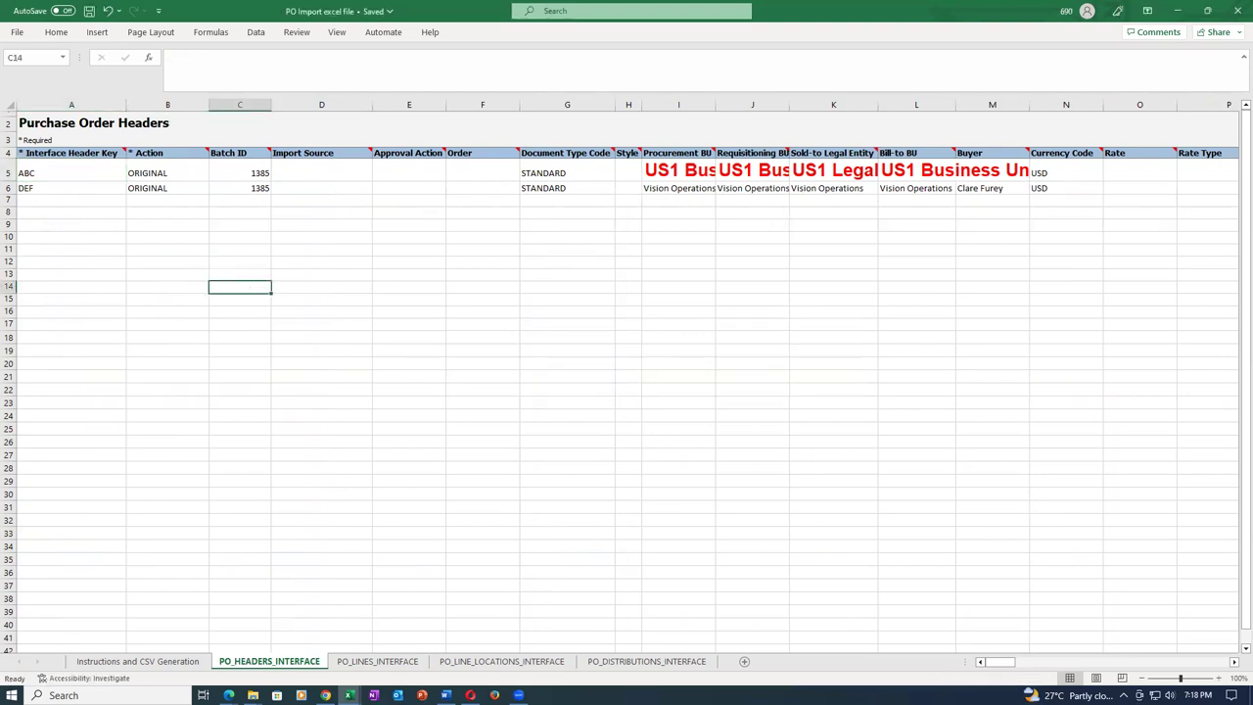
Clear the entire DEF header row 6, save again, and check the ABC row's batch ID 1385.
click(55, 191)
click(8, 188)
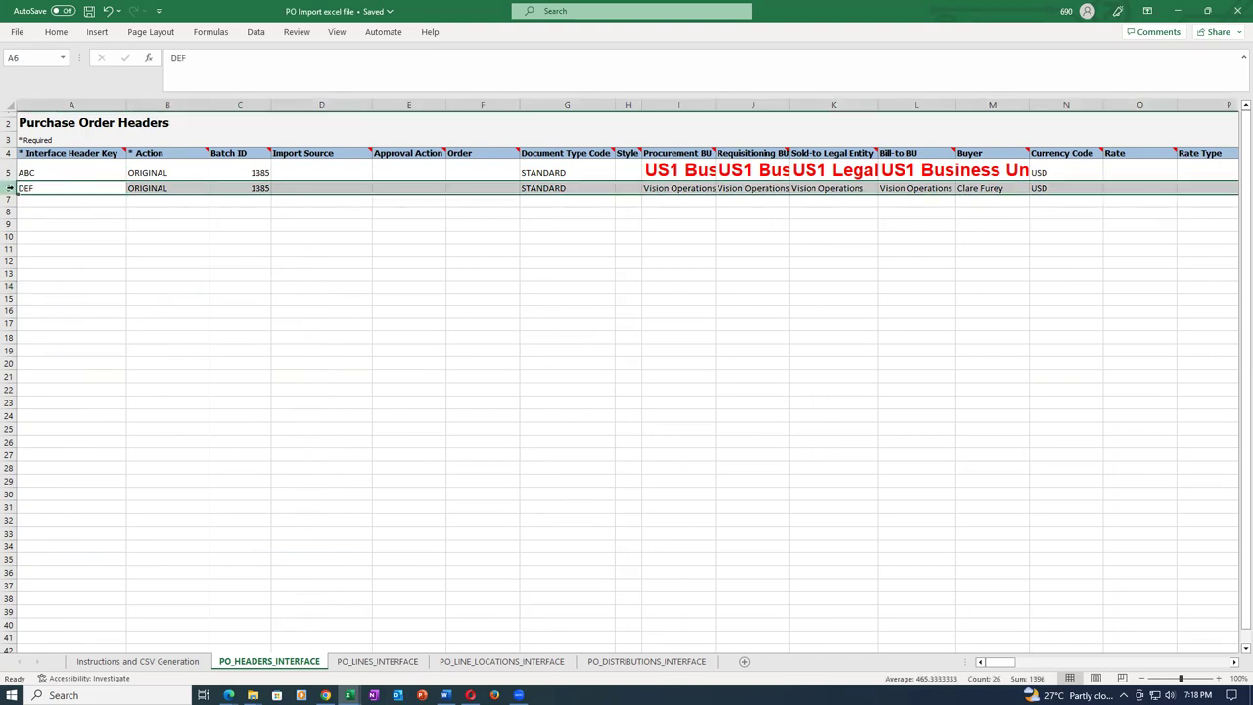
key(Delete)
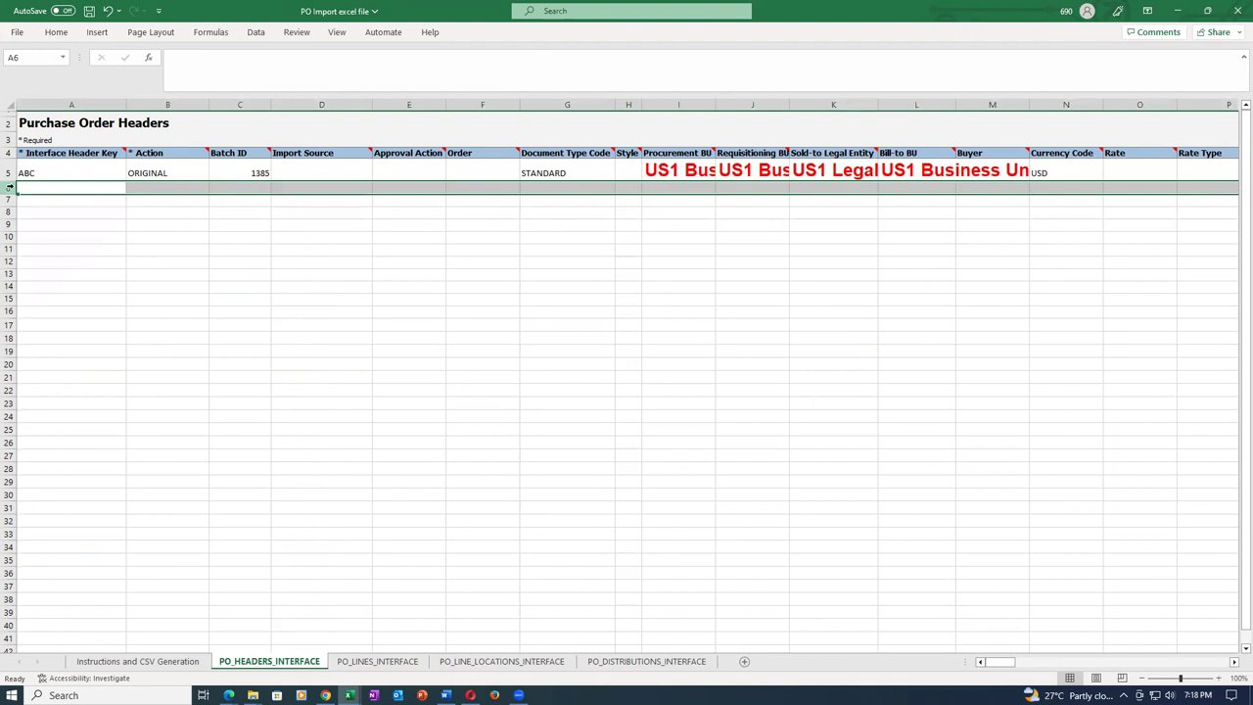
key(ctrl+s)
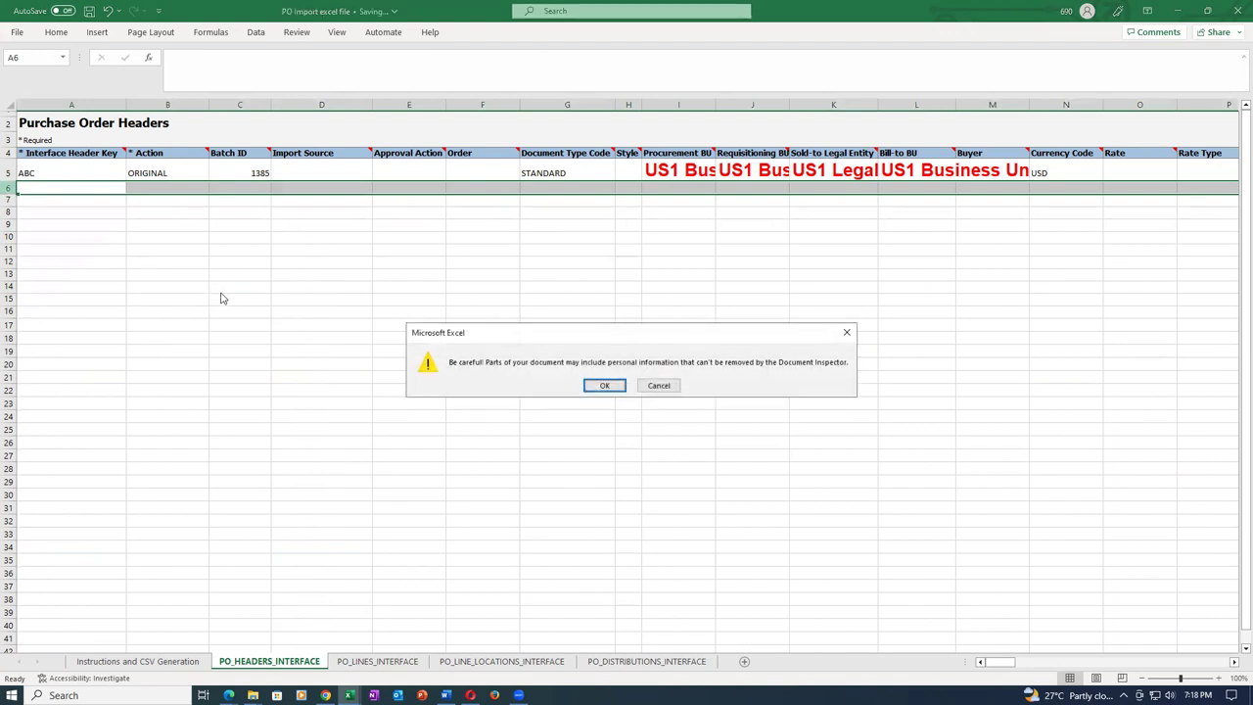
click(604, 385)
click(587, 311)
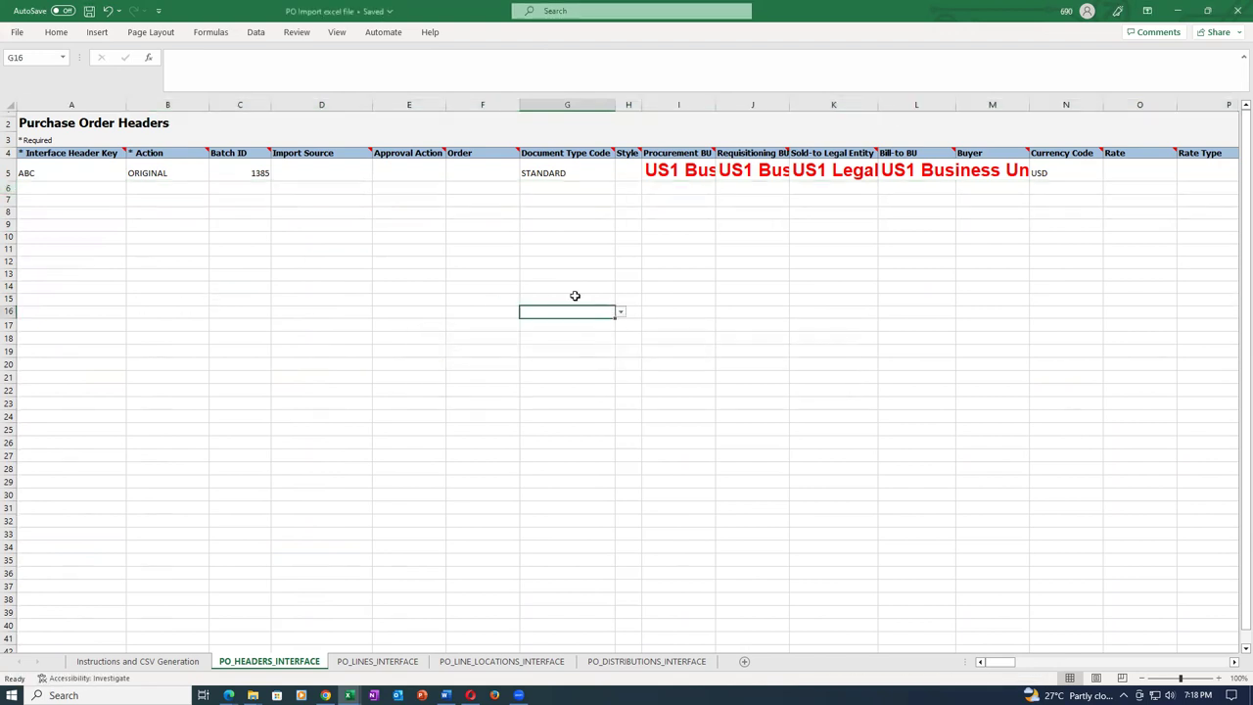
click(245, 172)
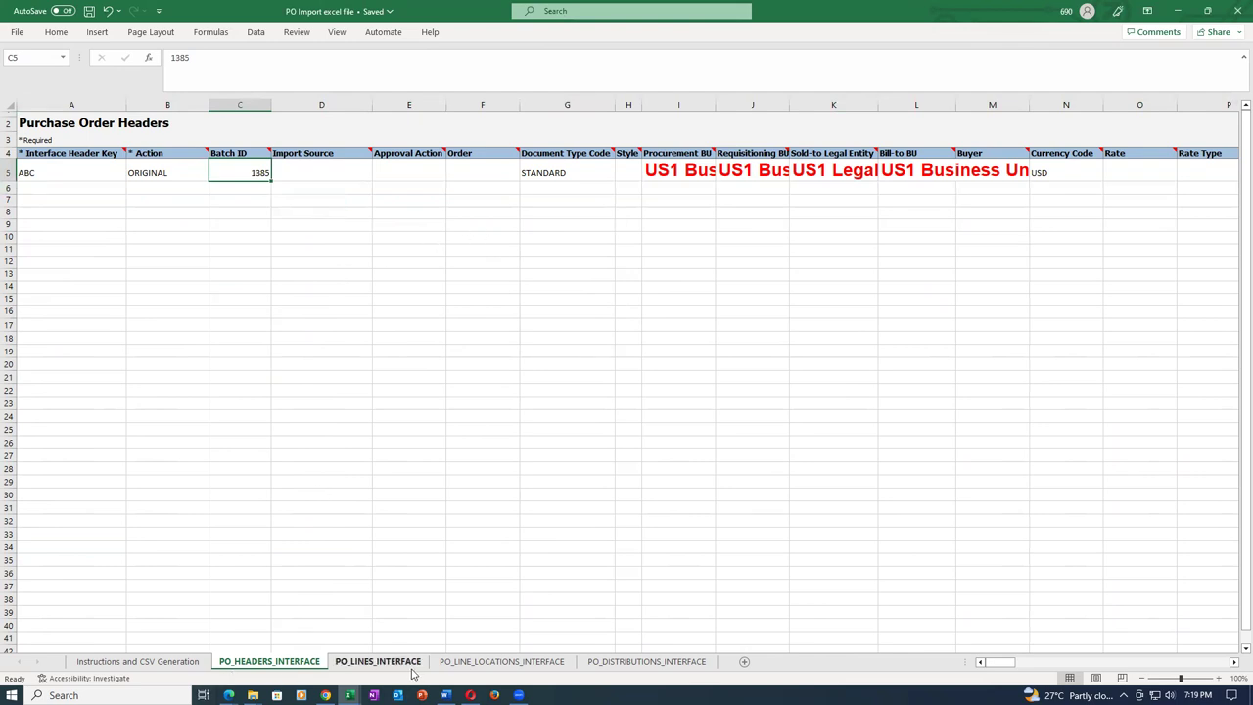
click(74, 176)
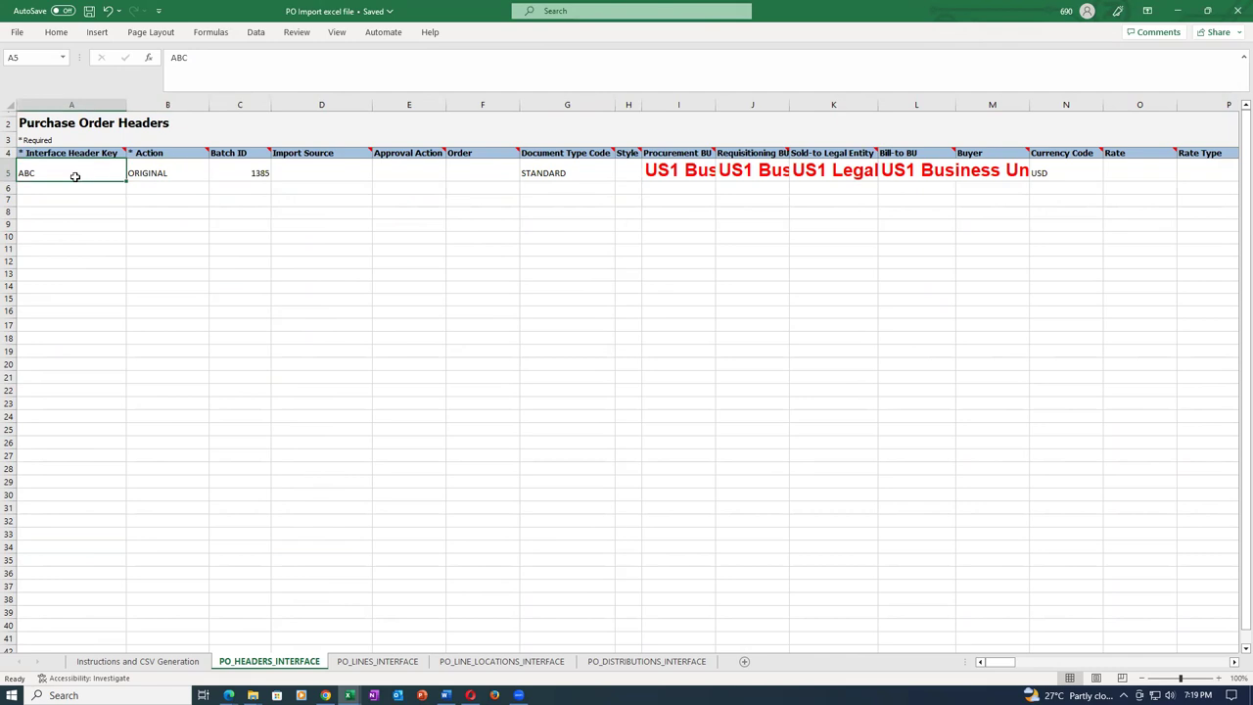
key(Right)
key(Right)
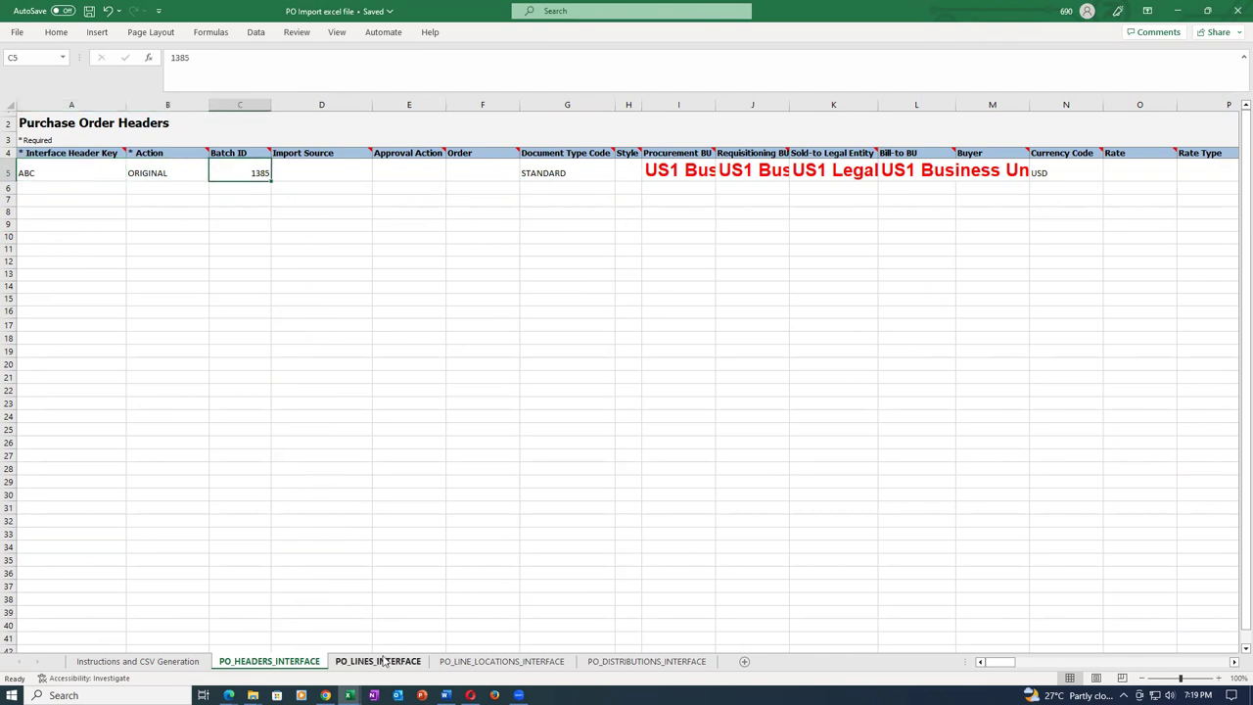
On PO_LINES_INTERFACE, replace the item on line ABC1 with AS65000.
click(382, 660)
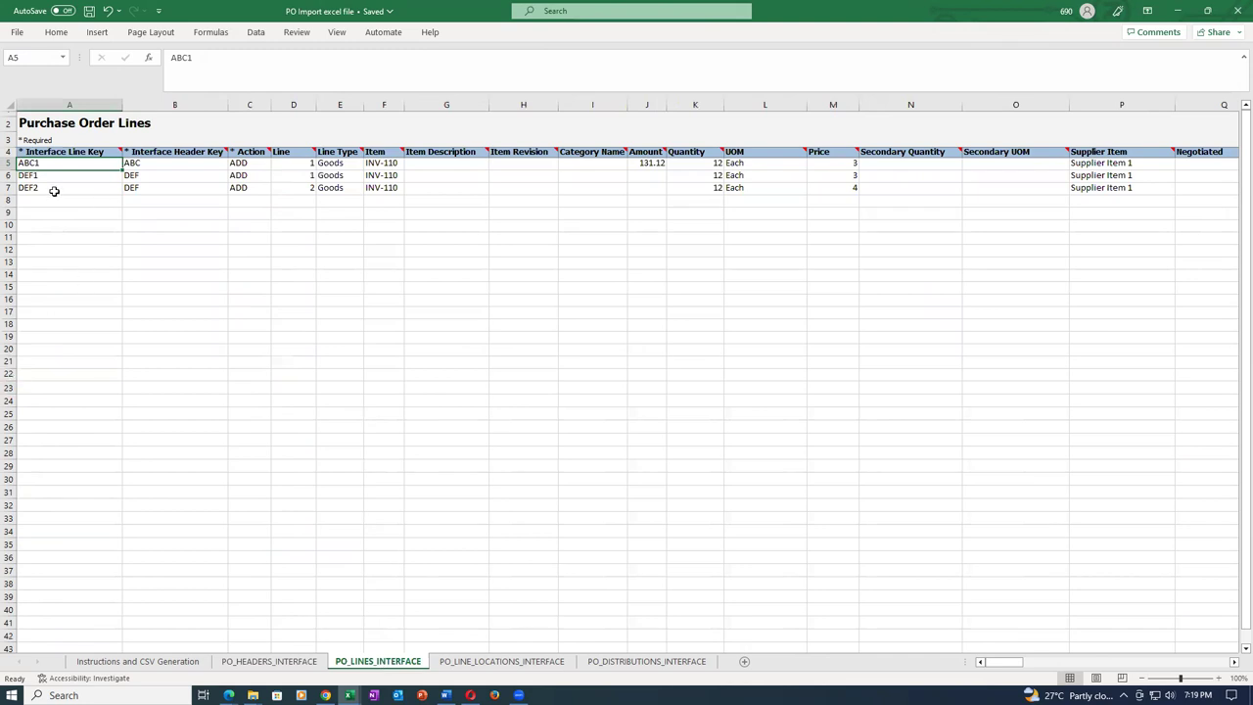
click(171, 165)
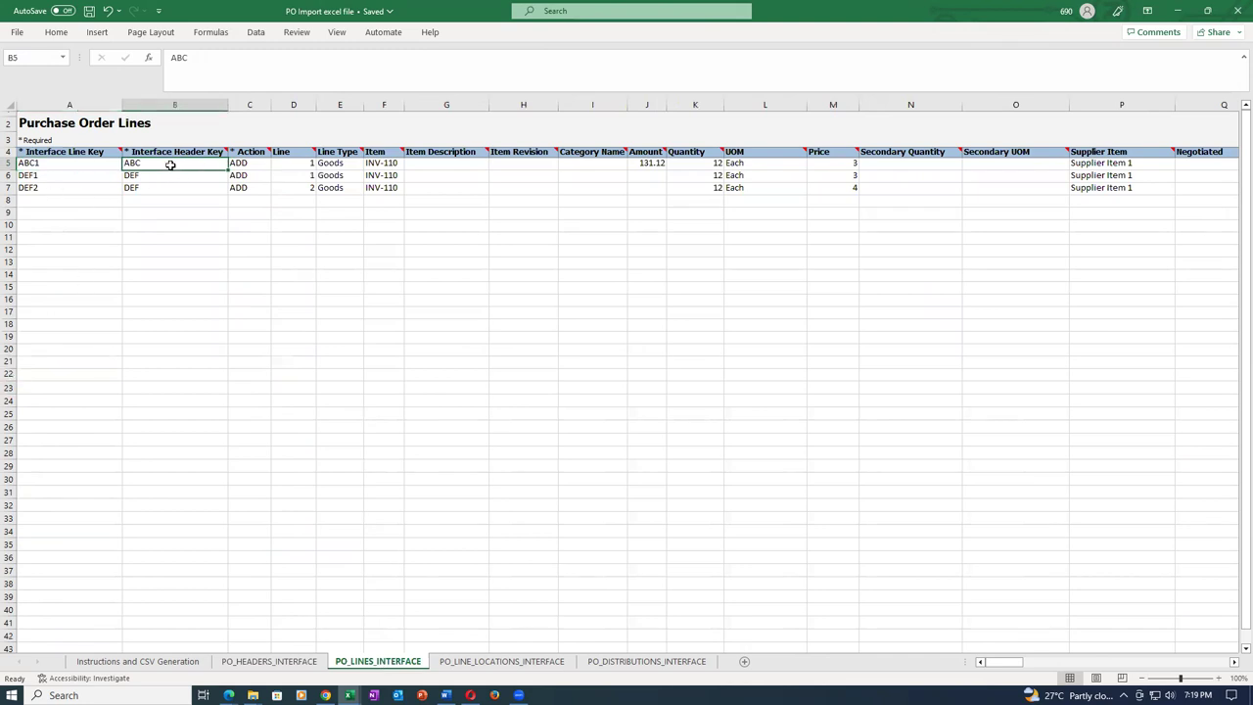
click(53, 166)
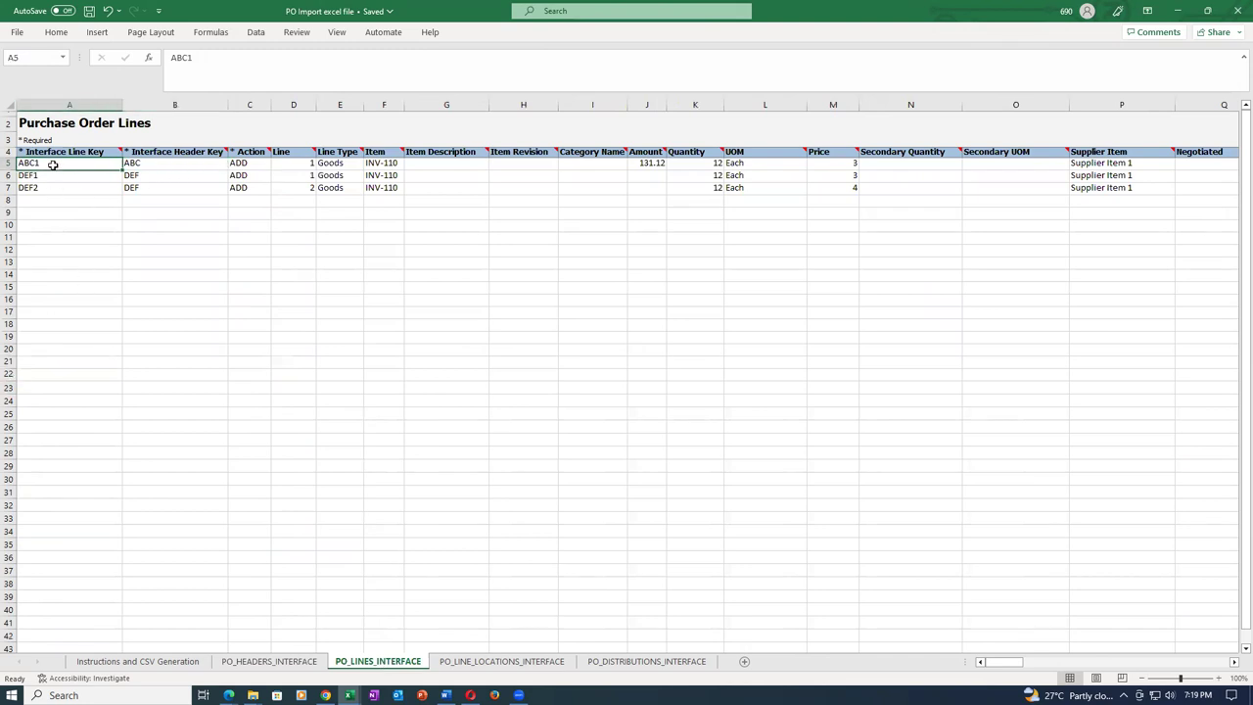
click(350, 166)
click(392, 163)
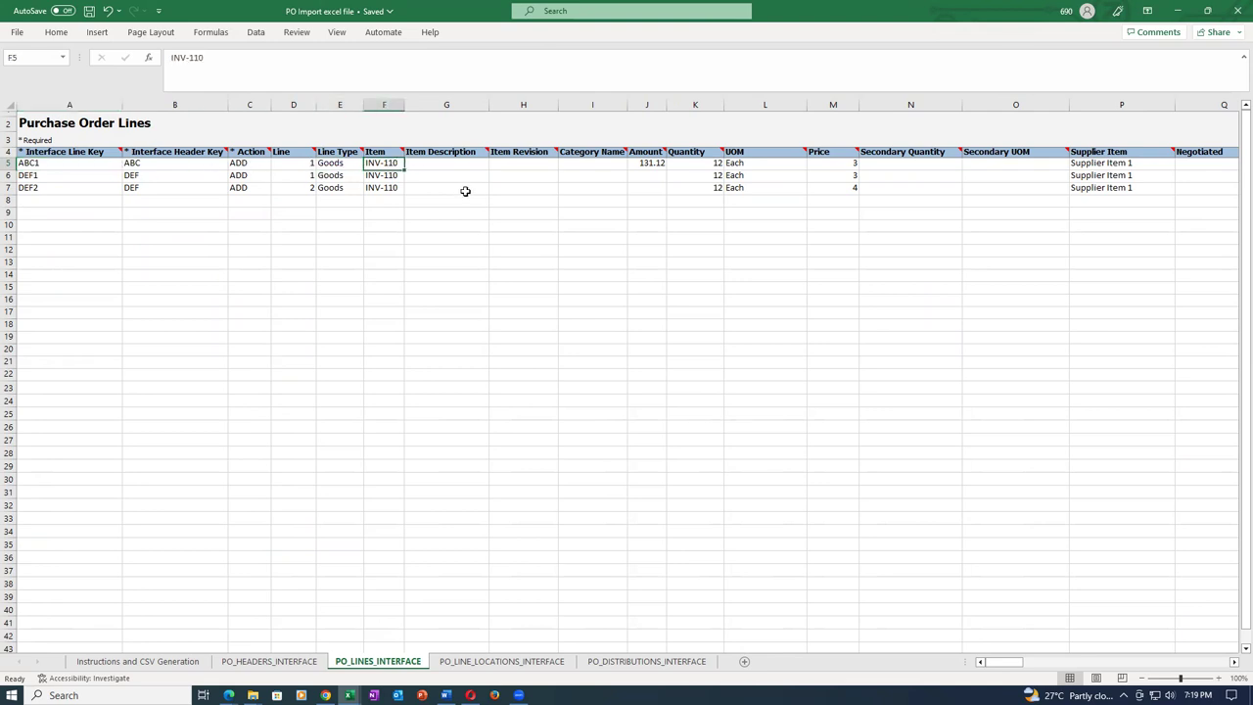
text(AS65000)
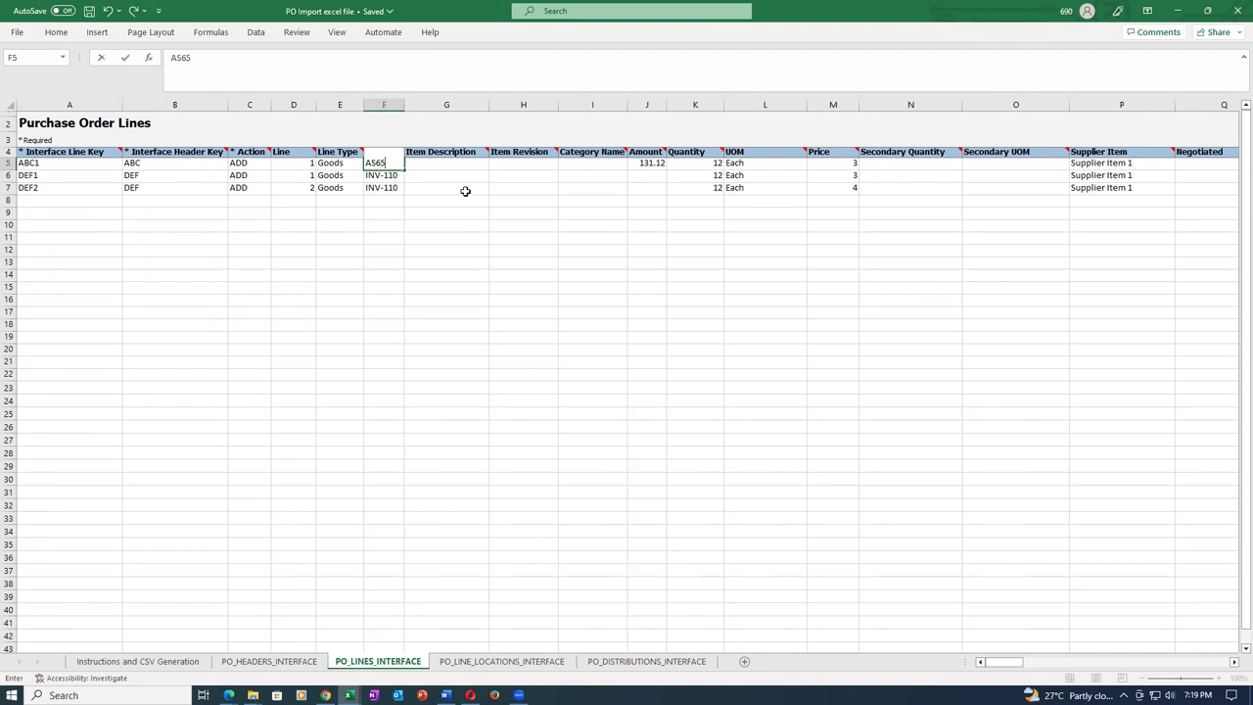
key(Tab)
Clear the 131.12 amount on line ABC1.
key(Tab)
key(Tab)
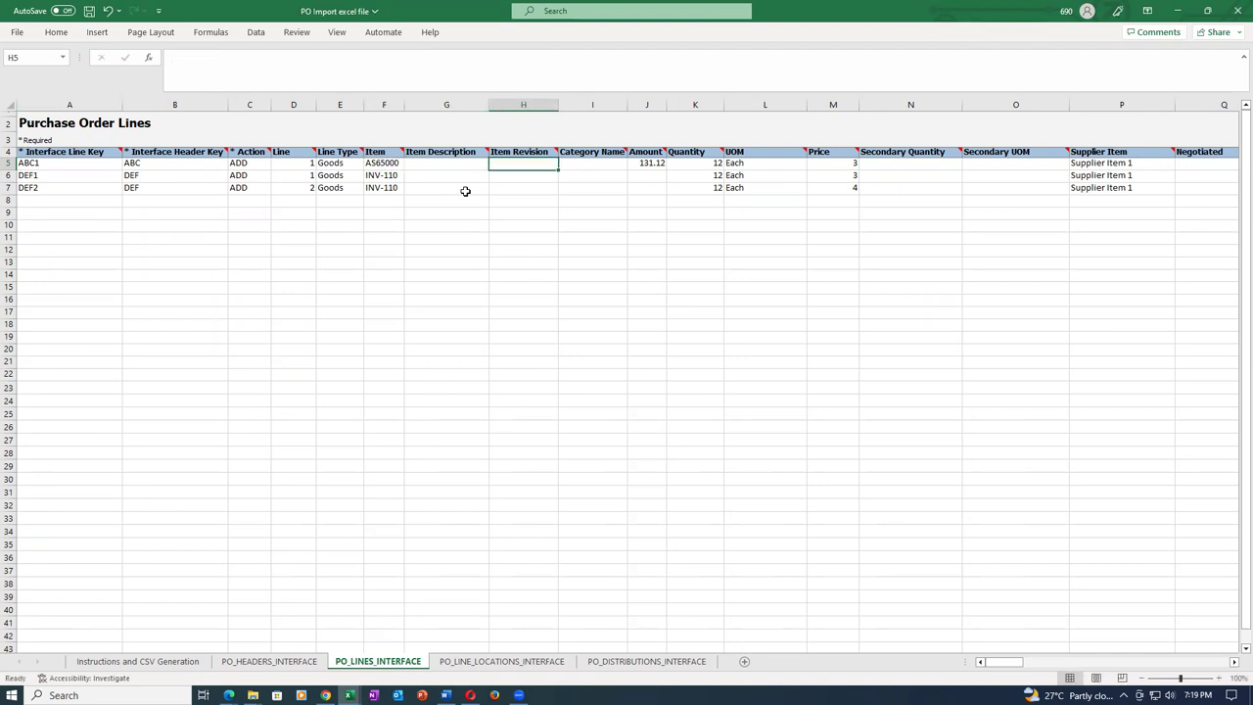
key(Tab)
key(Delete)
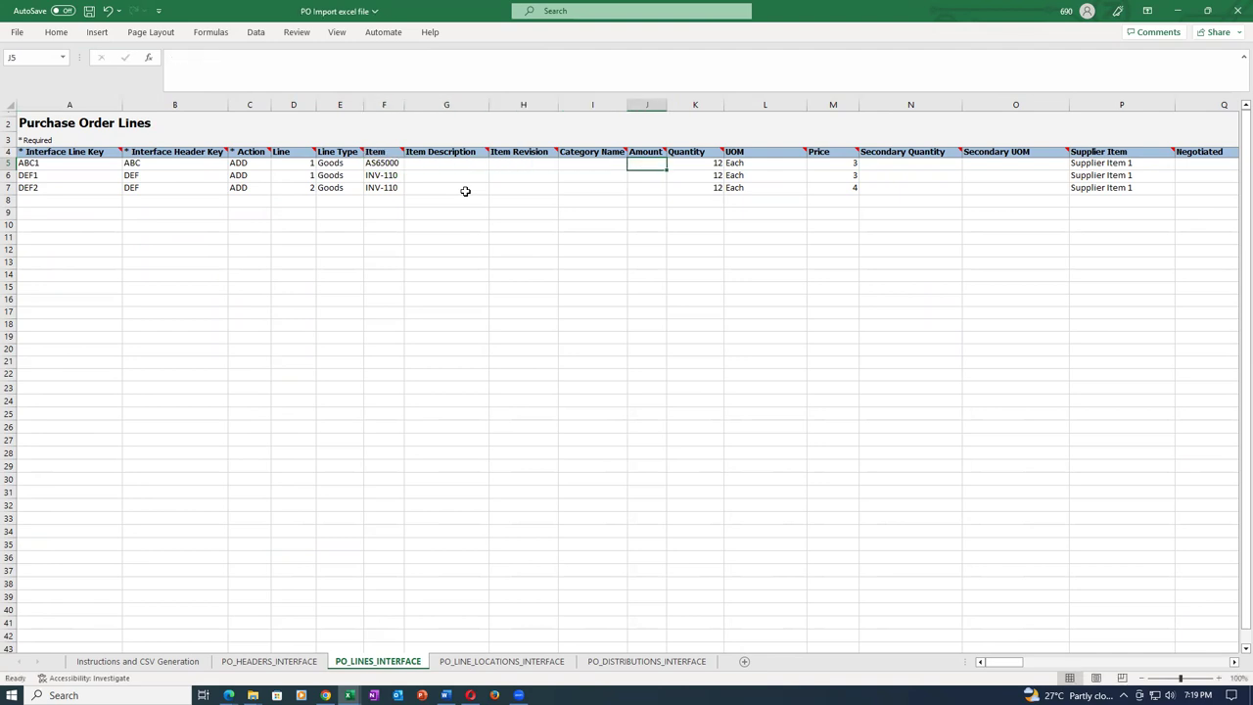
key(Tab)
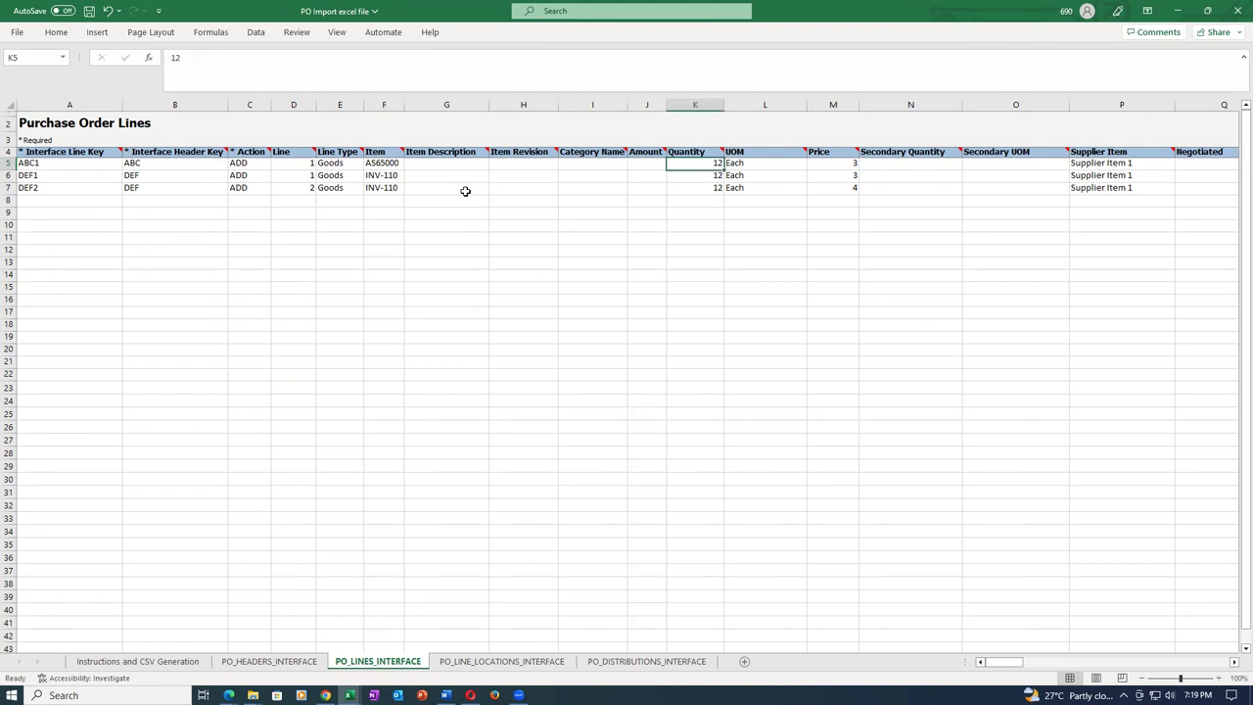
key(Tab)
key(Tab)
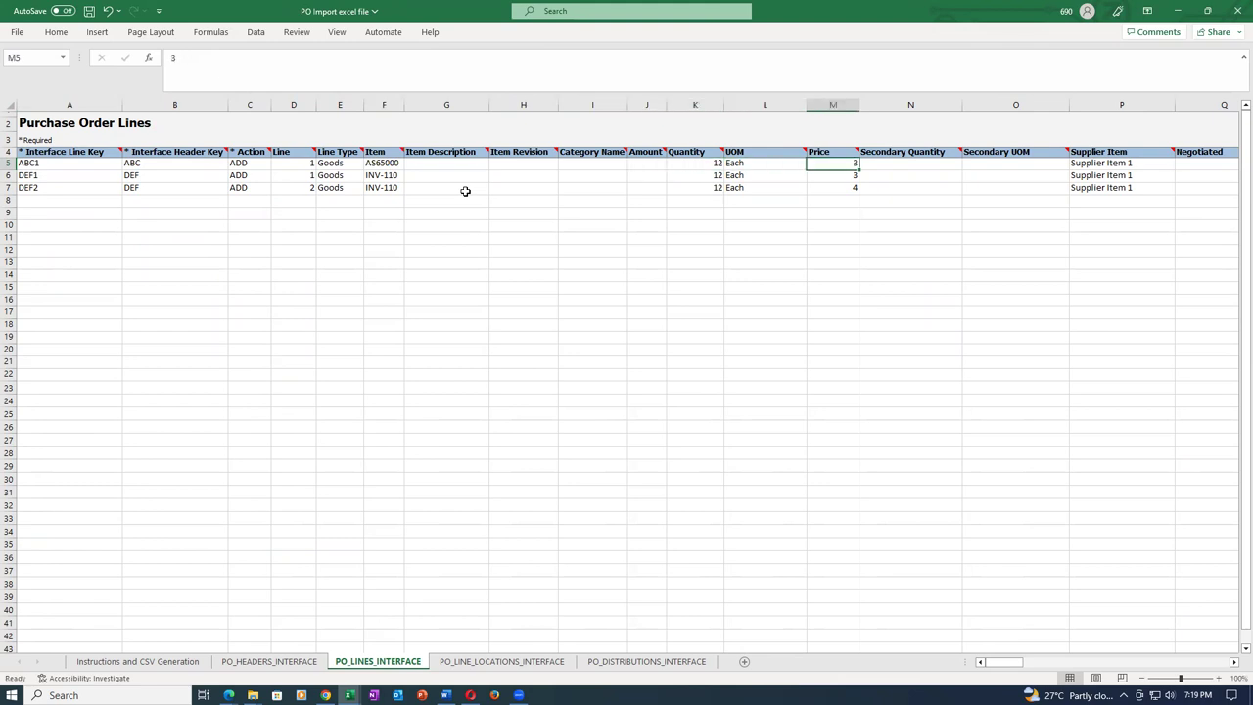
key(Left)
key(Left)
key(Left)
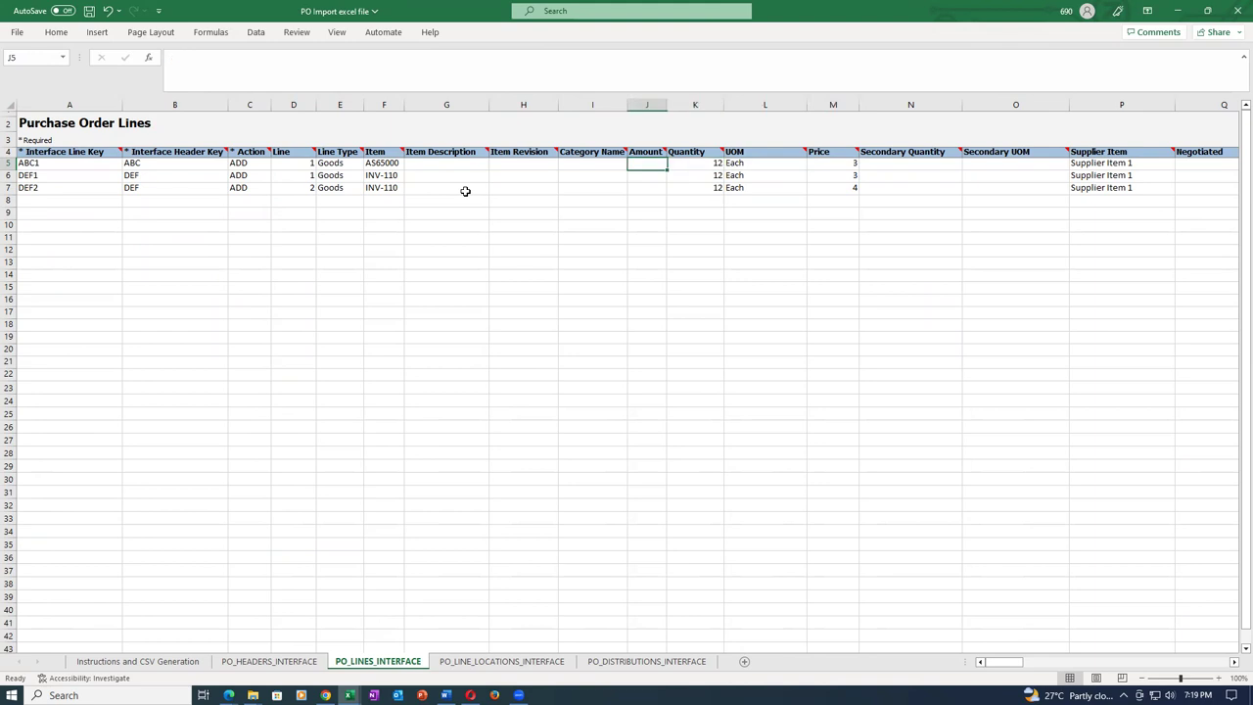
key(Right)
key(Right)
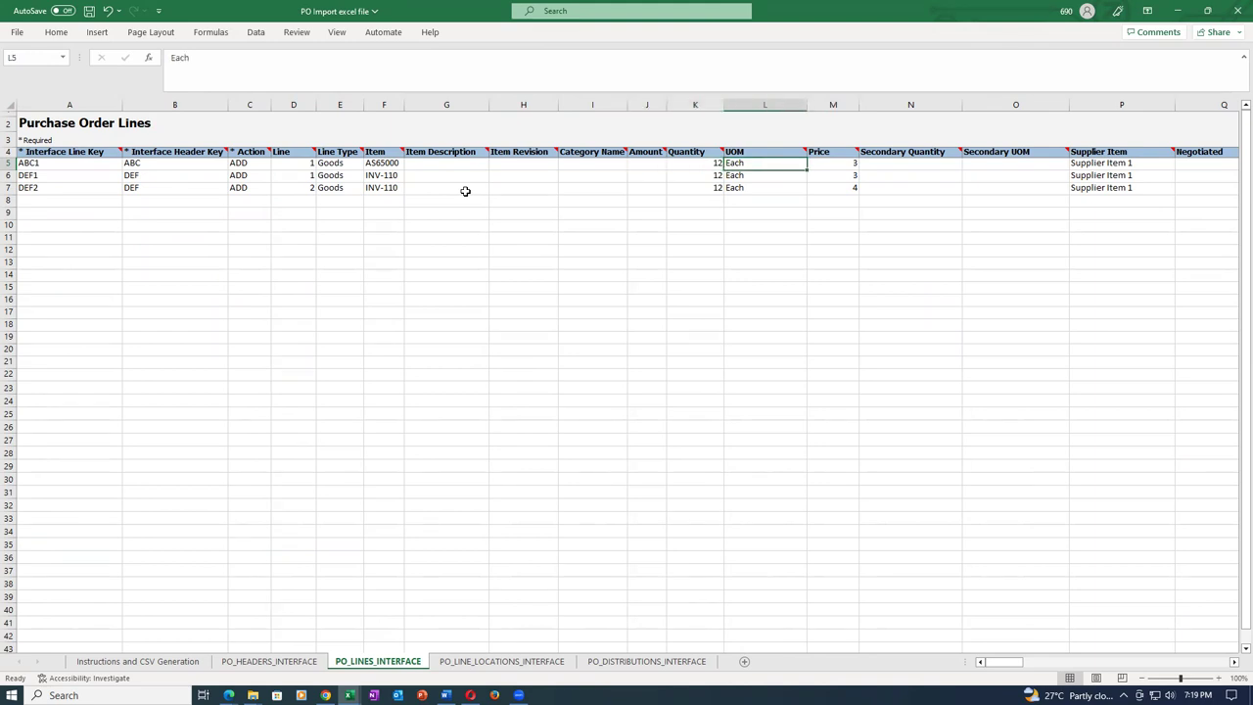
key(Left)
key(Left)
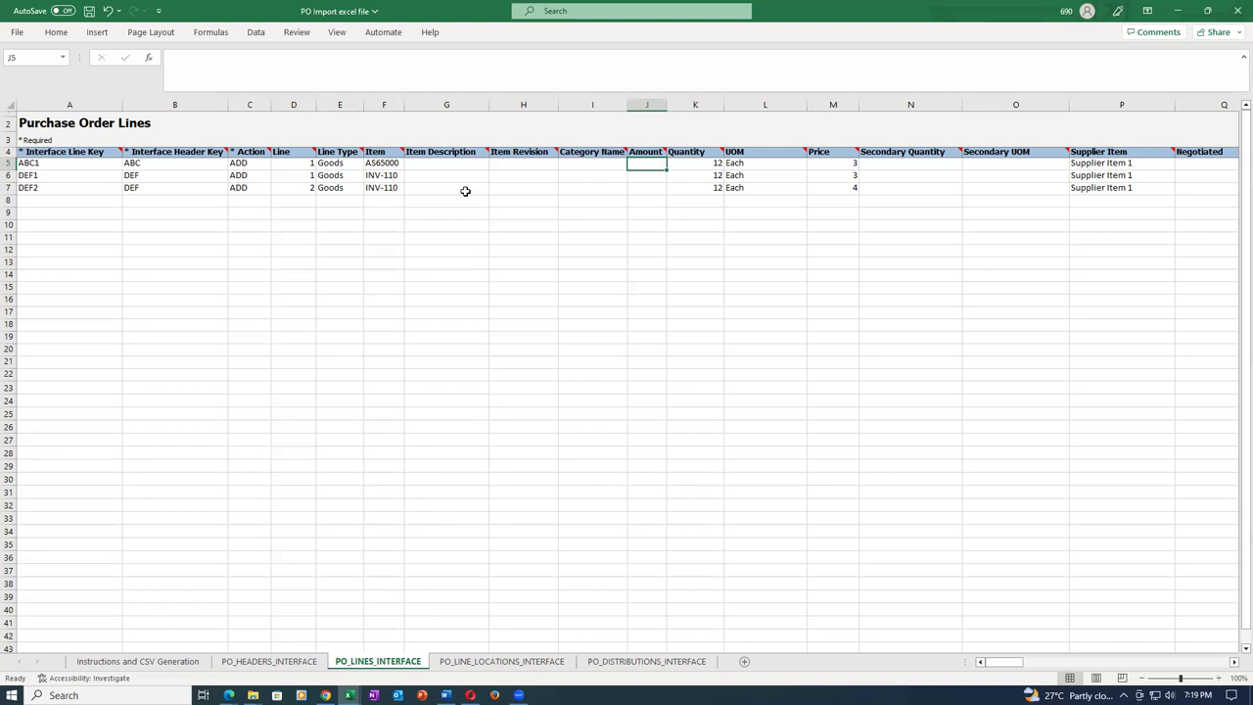
key(Right)
key(Right)
key(Right)
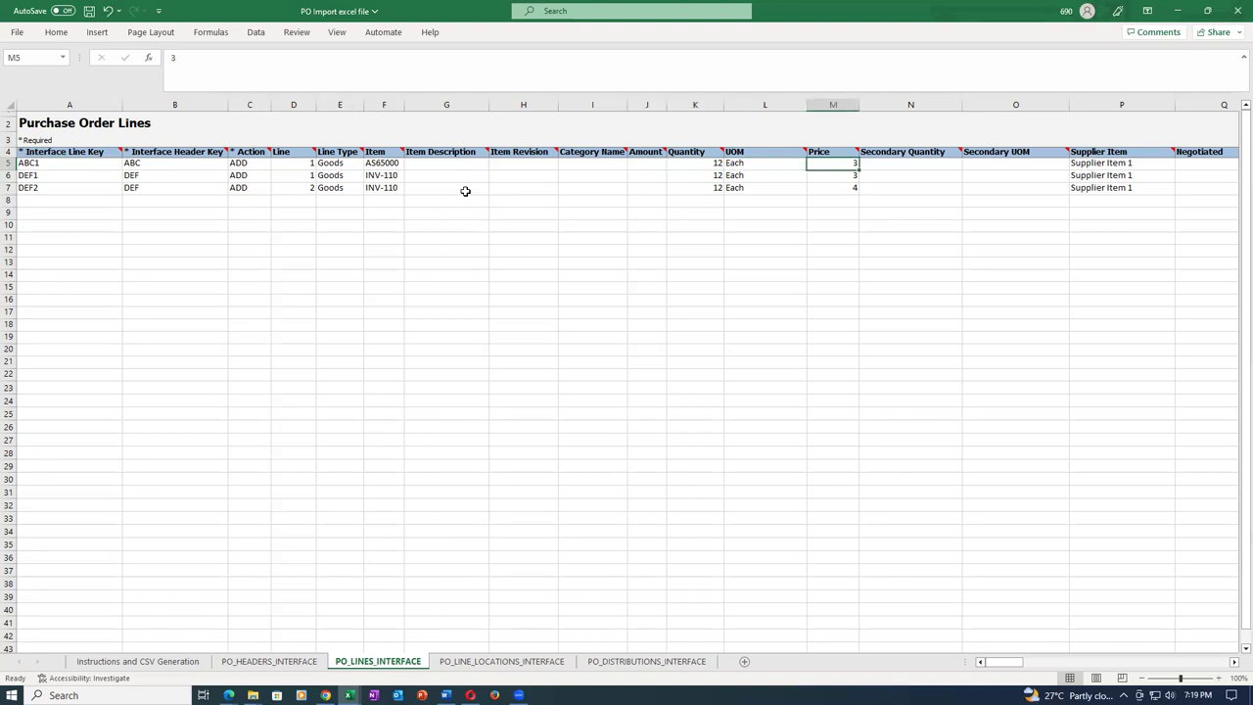
Change line ABC1's UOM from Each to Ea.
key(Left)
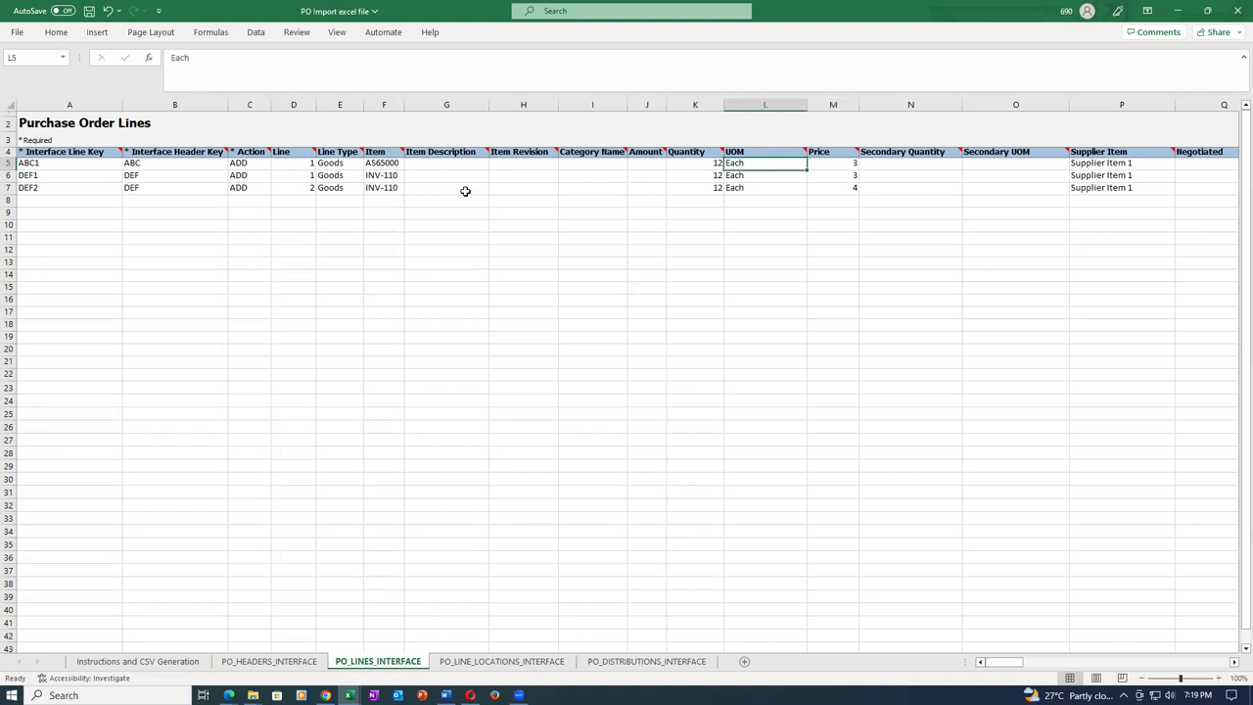
key(Right)
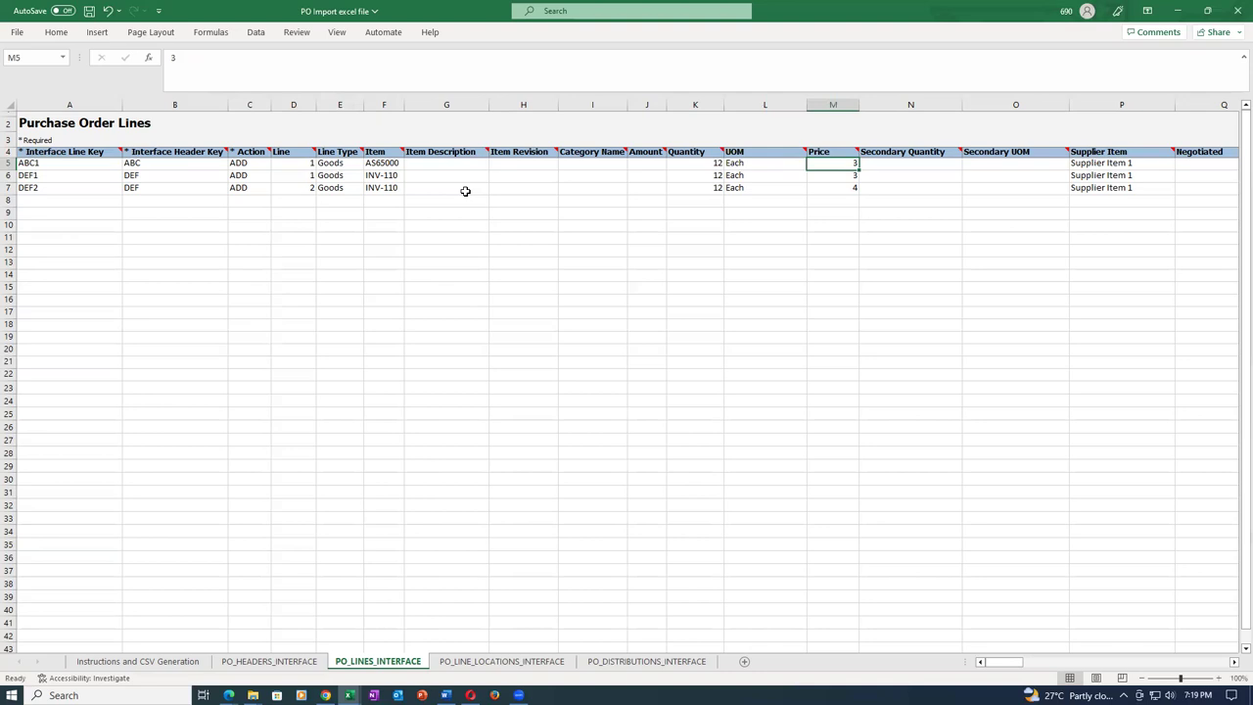
key(Left)
text(Ea)
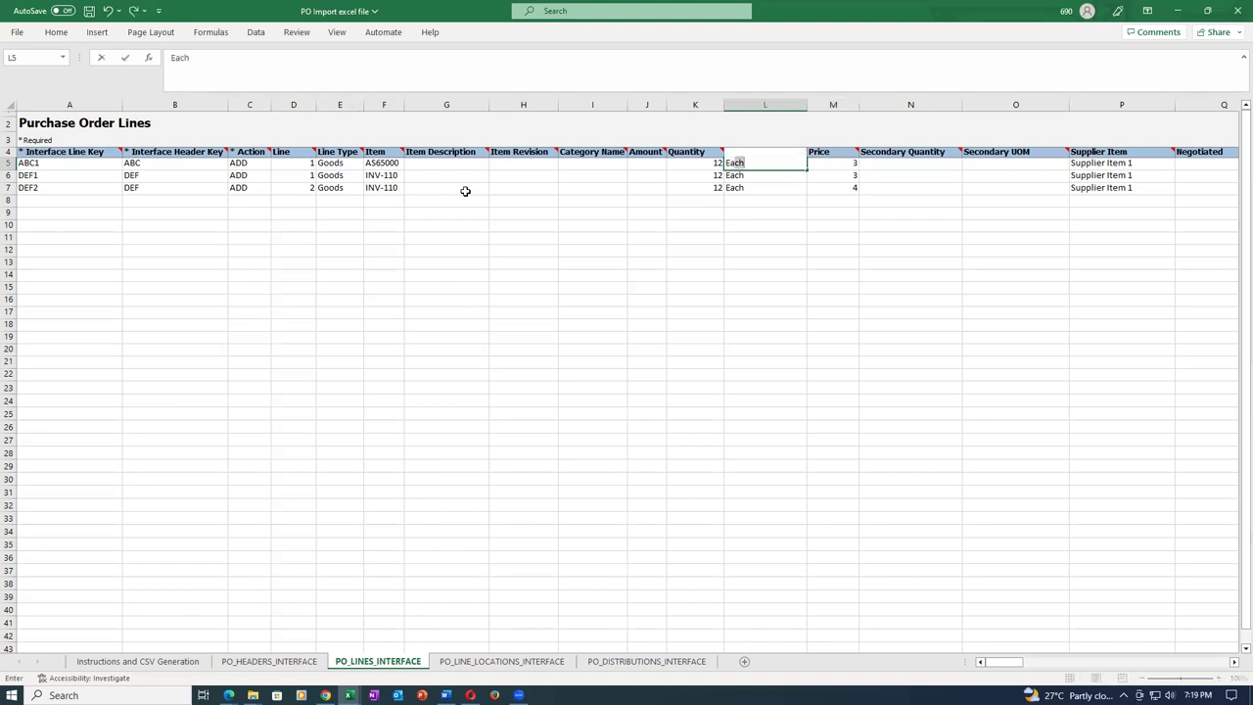
key(Right)
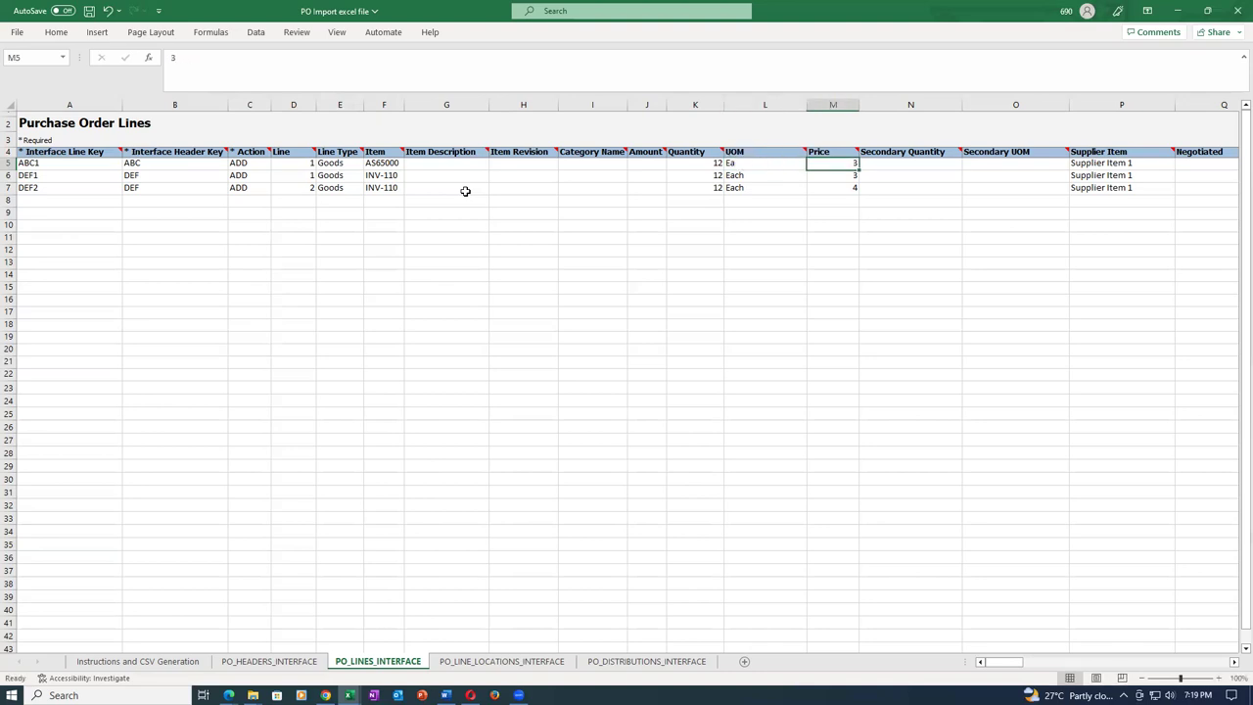
key(Right)
key(Right)
key(Right)
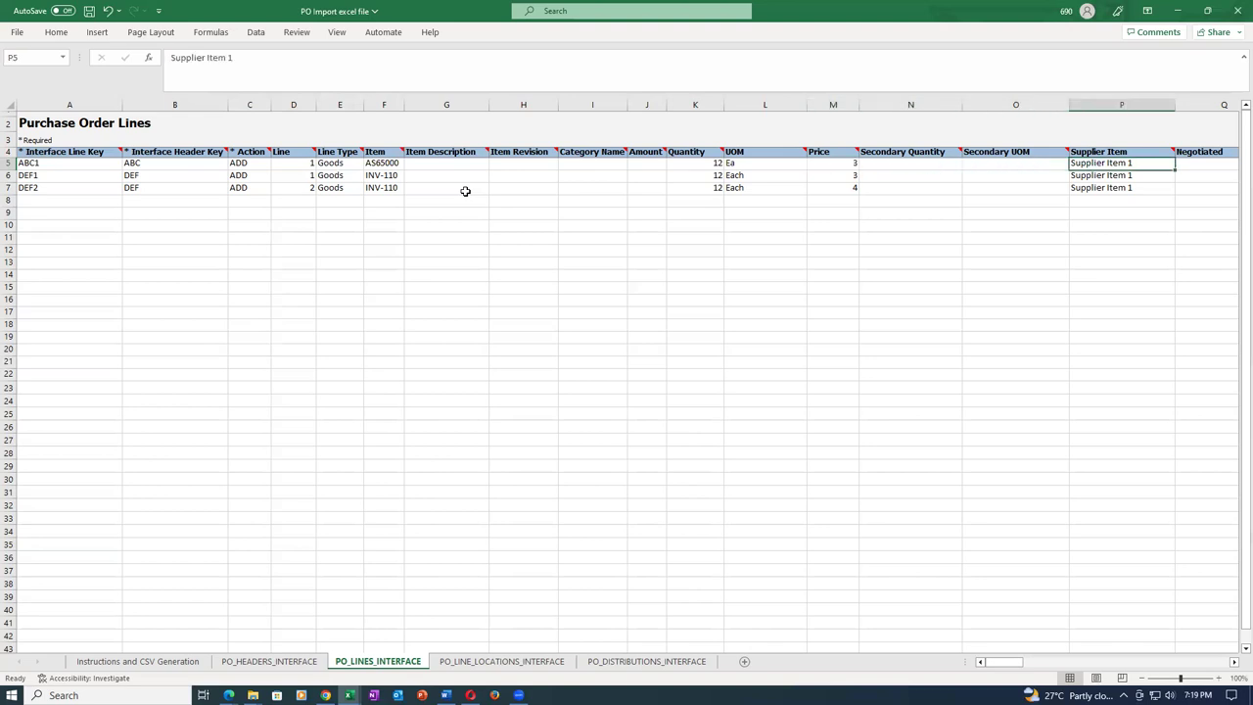
Append 11 to line ABC1's supplier item, then review its note and attribute columns.
key(F2)
text(11)
key(Tab)
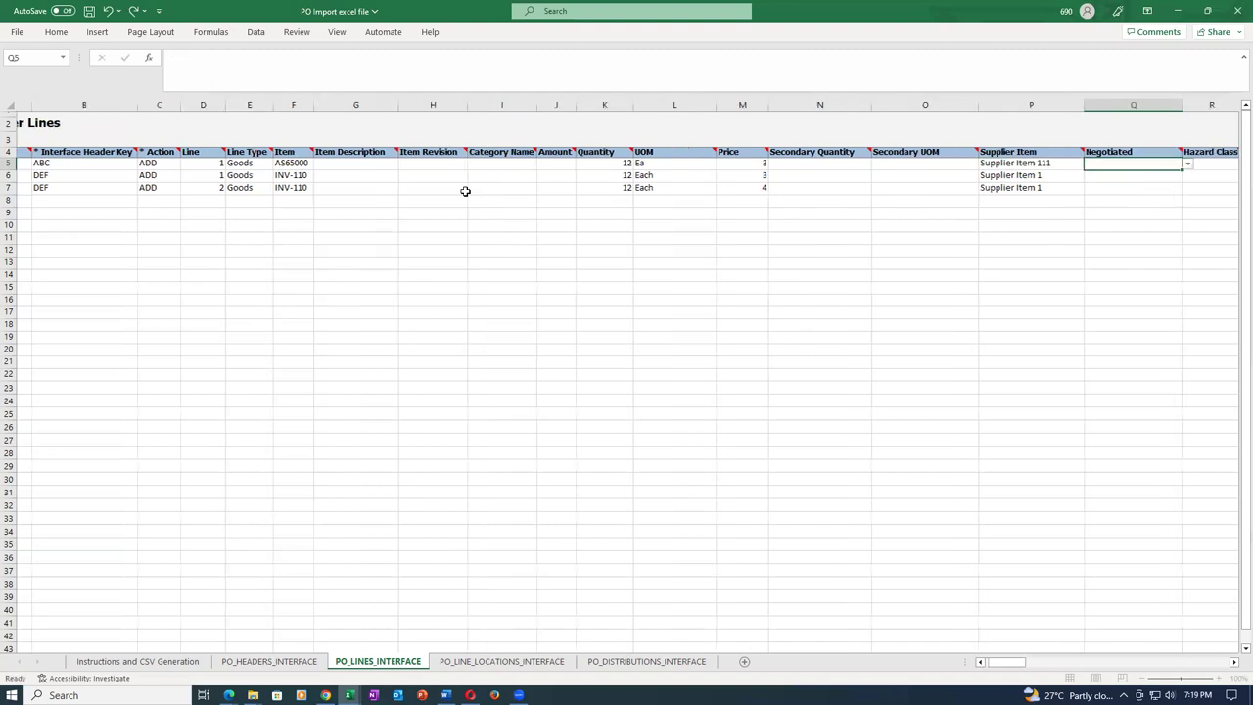
key(Tab)
key(Tab)
key(Tab)
key(Tab)
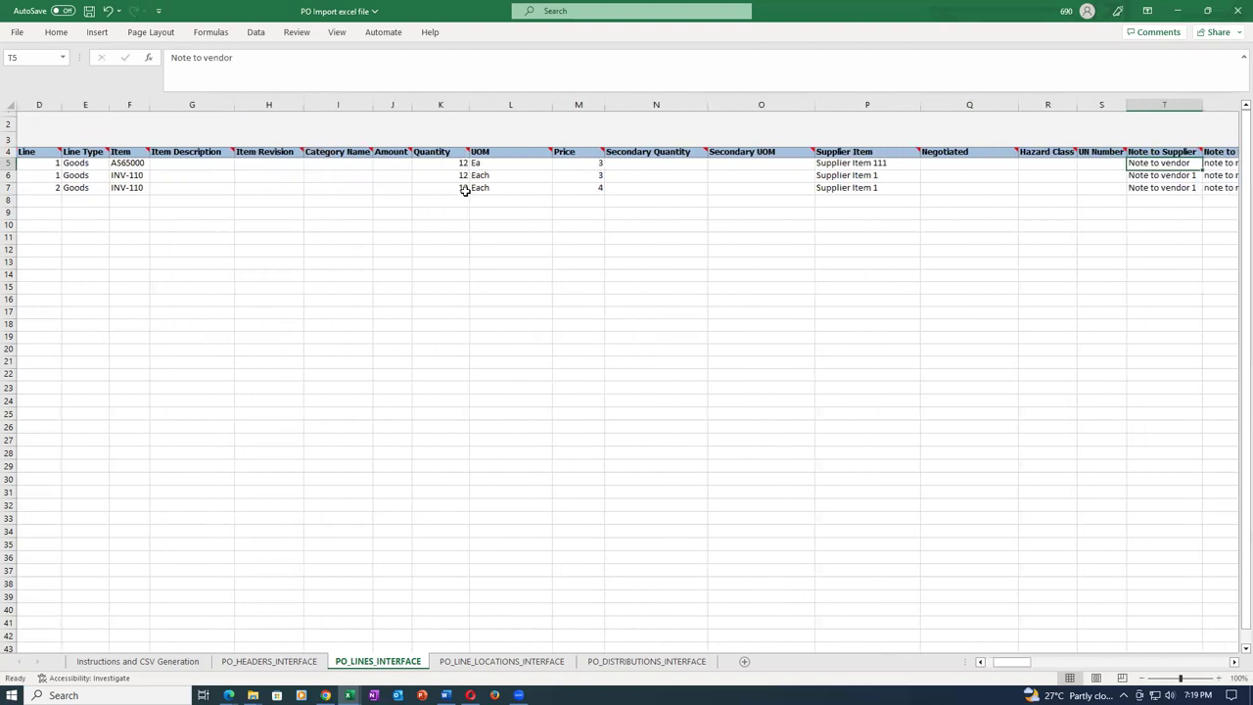
key(shift+Tab)
key(Tab)
key(Tab)
key(Tab)
key(Tab)
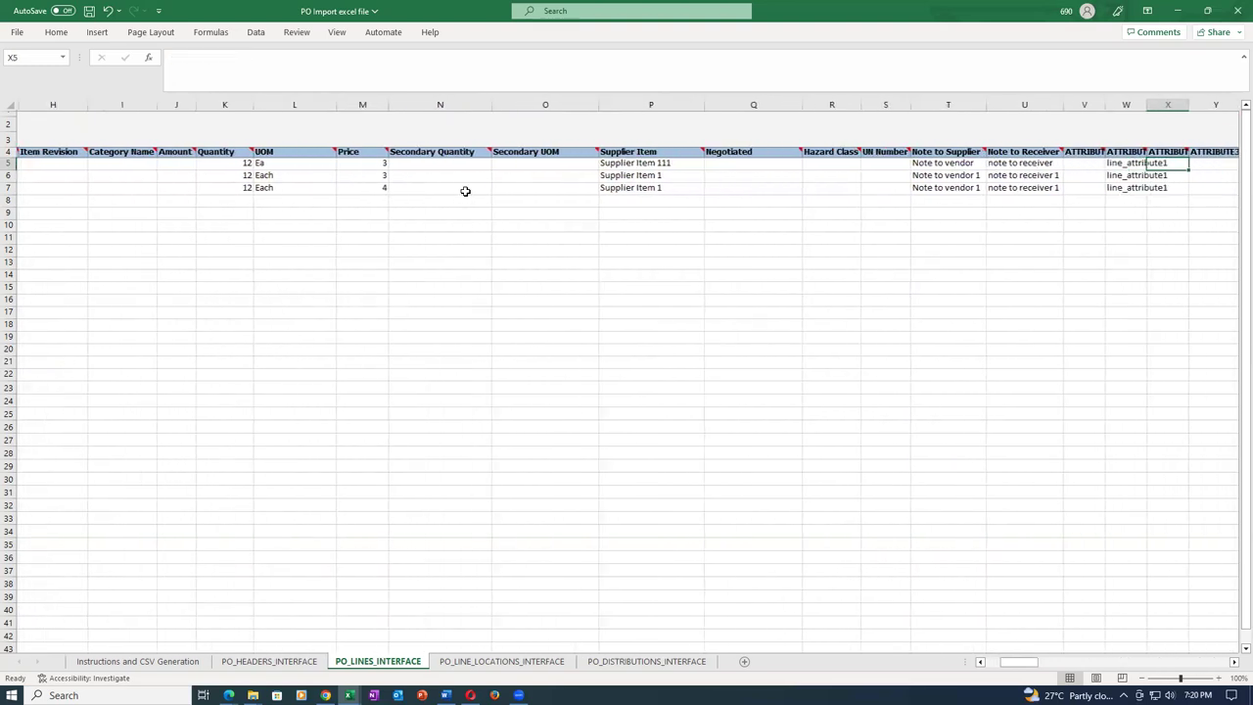
key(Tab)
key(shift+Tab)
key(shift+Tab)
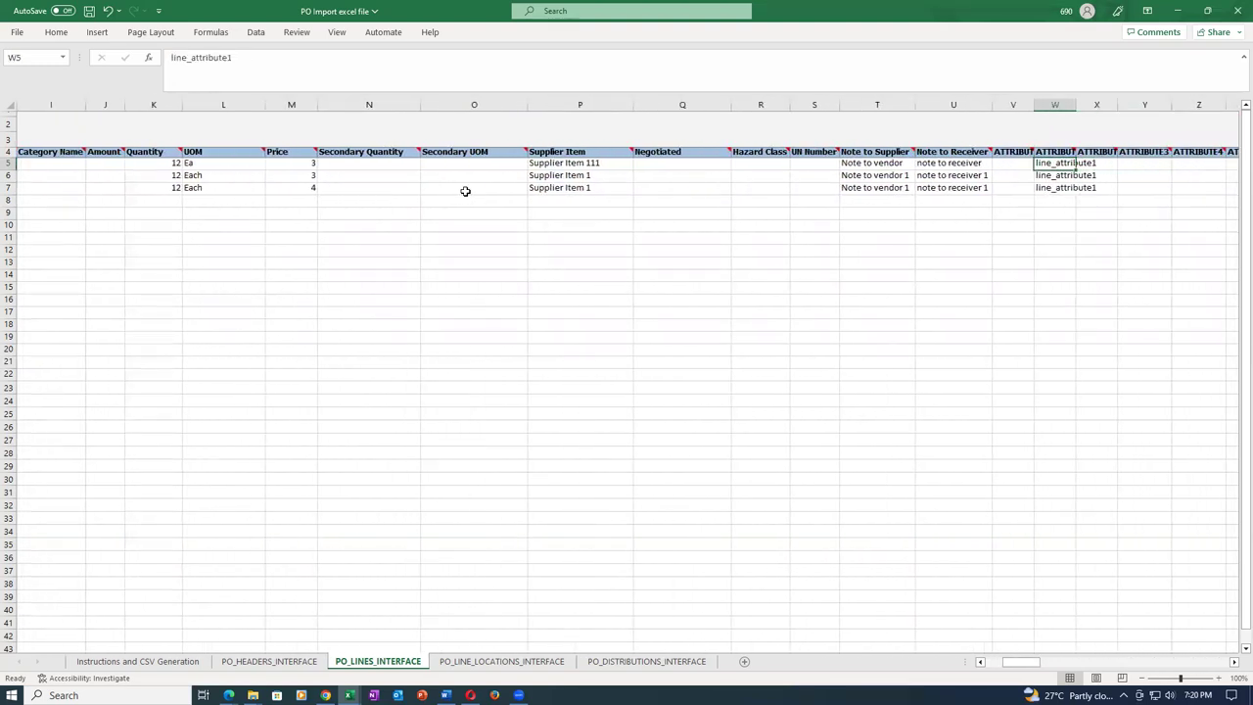
key(Tab)
key(Tab)
key(Tab)
key(Tab)
key(Tab)
key(Tab)
key(Tab)
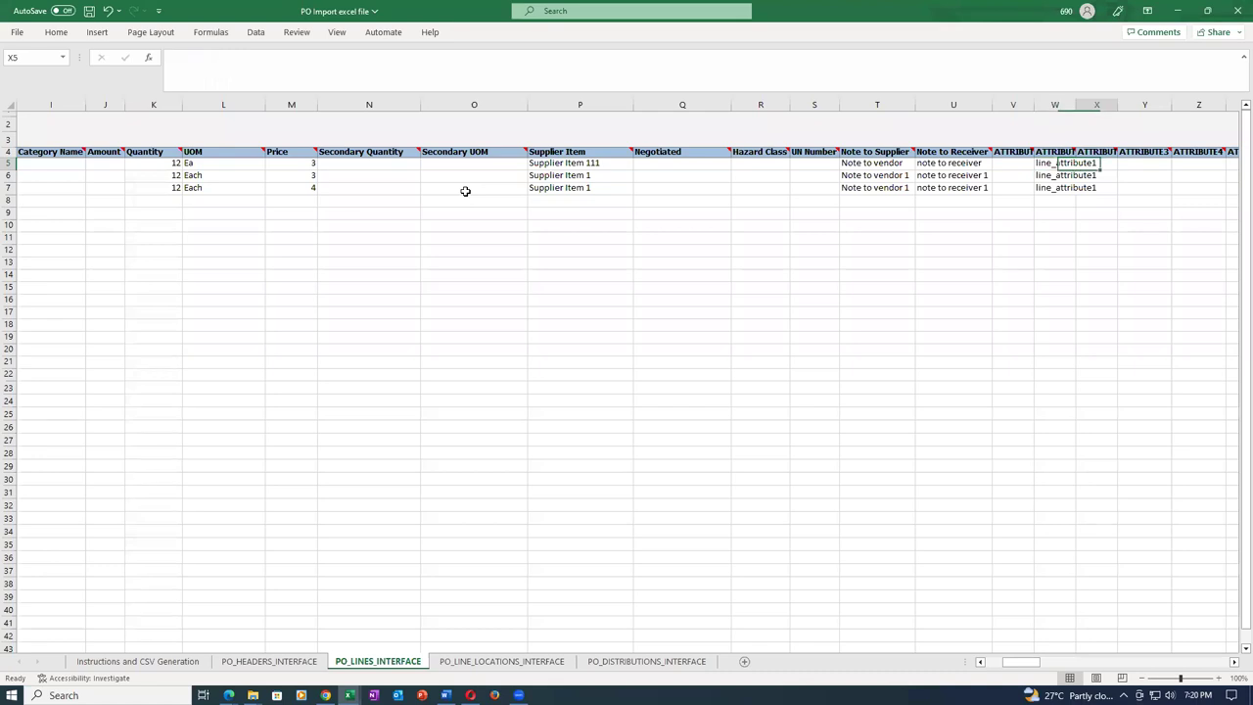
key(Tab)
key(Tab)
key(Tab)
key(shift+Tab)
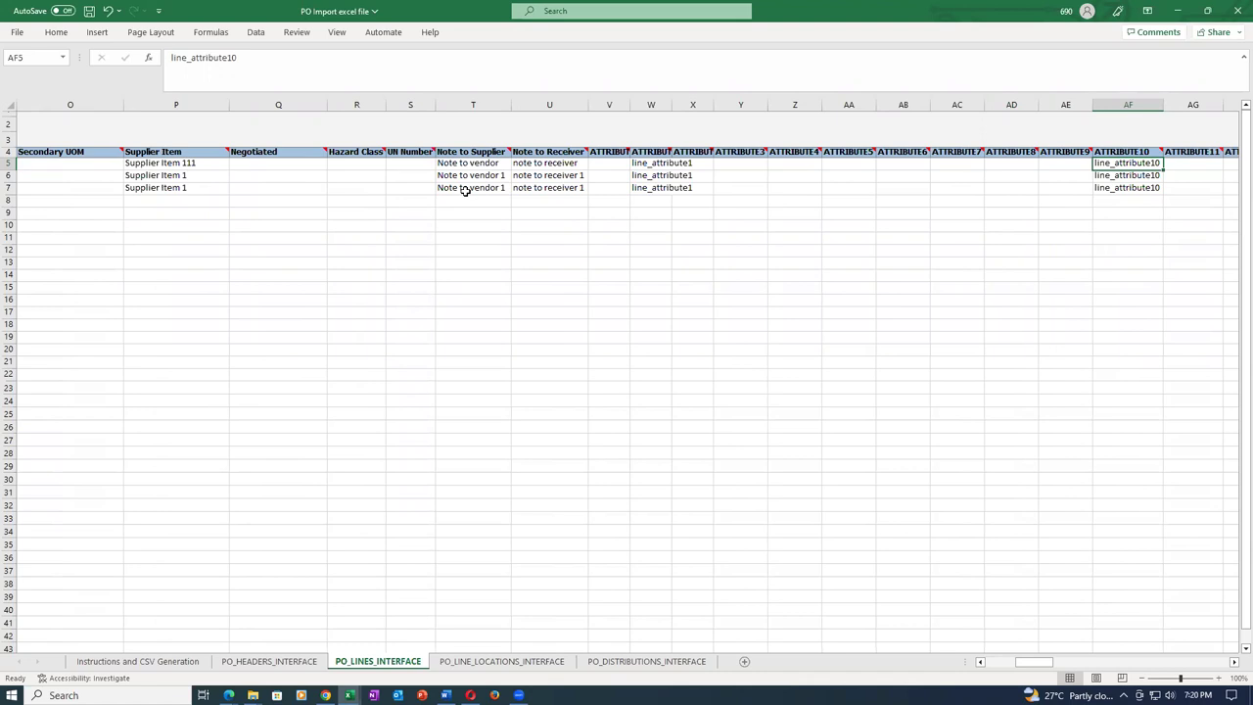
Review every column of the first purchase order line on PO_LINES_INTERFACE.
key(Right)
key(Right)
key(Right)
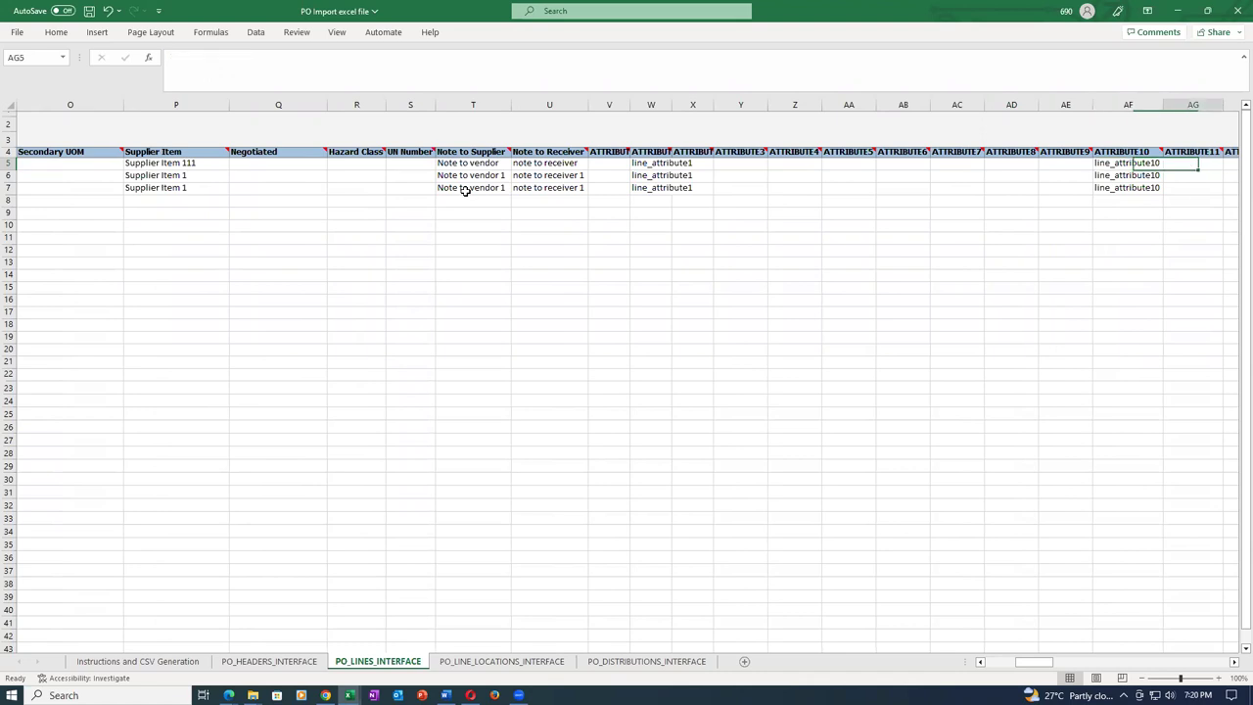
key(Right)
key(Right)
key(Right)
key(Right)
key(Right)
key(Right)
key(Right)
key(Right)
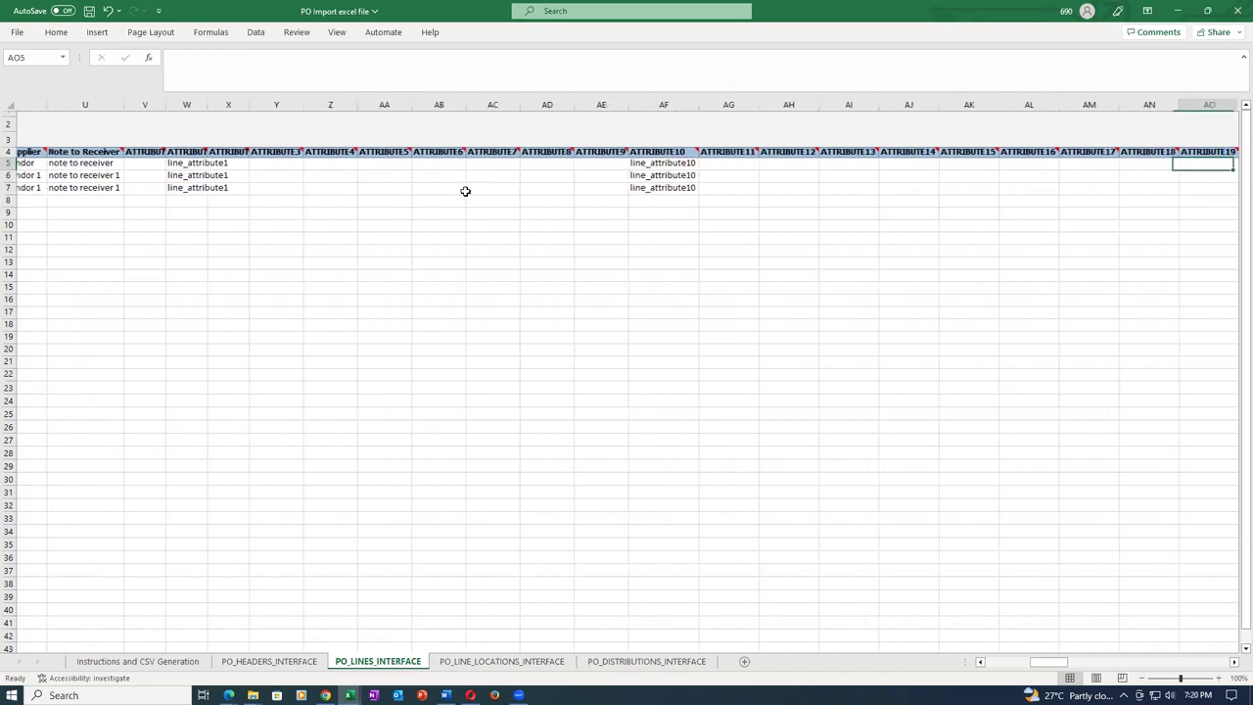
key(Right)
key(Right)
key(Right)
key(Right)
key(Right)
key(Right)
key(Right)
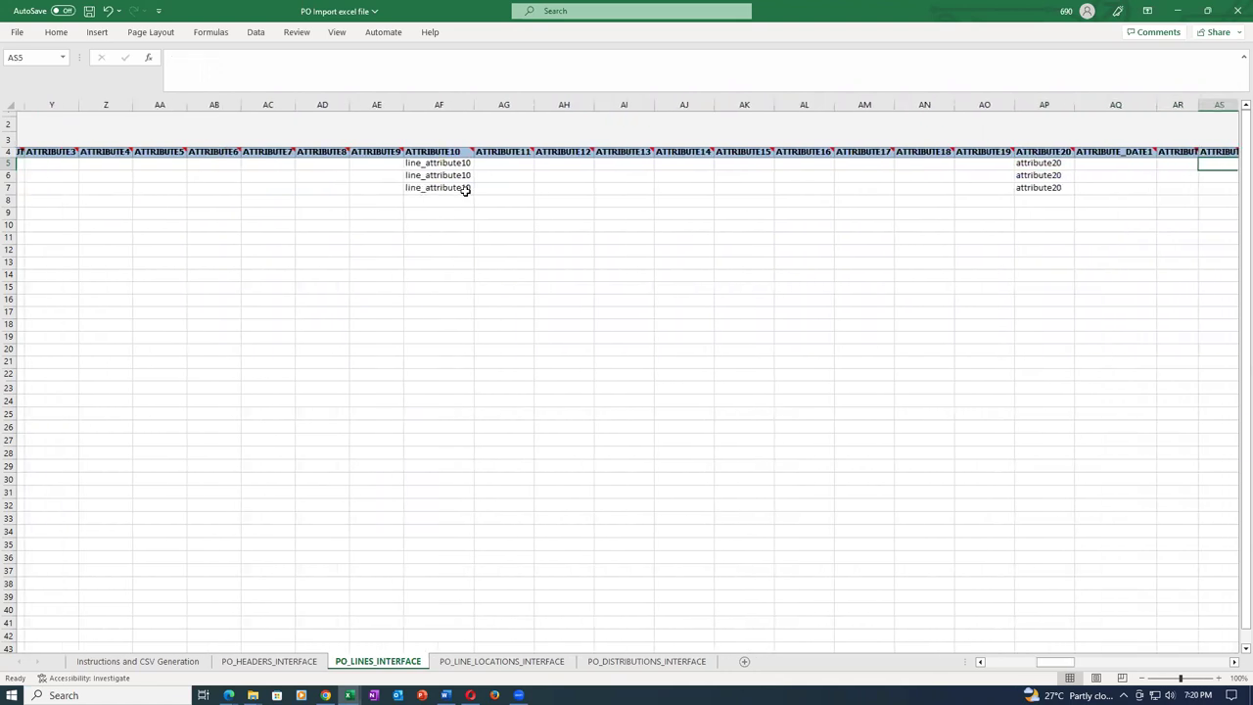
key(Right)
key(Right)
key(Right)
key(Right)
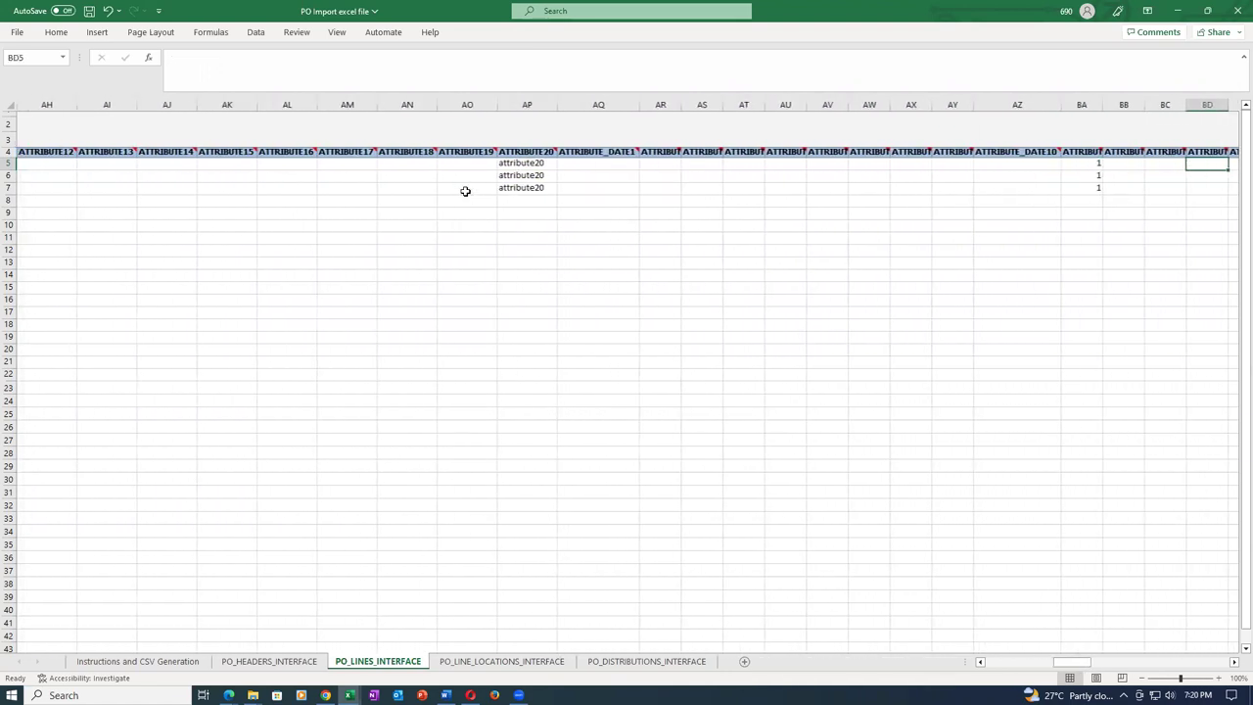
key(Right)
key(Right)
key(Right)
key(Right)
key(Right)
key(Right)
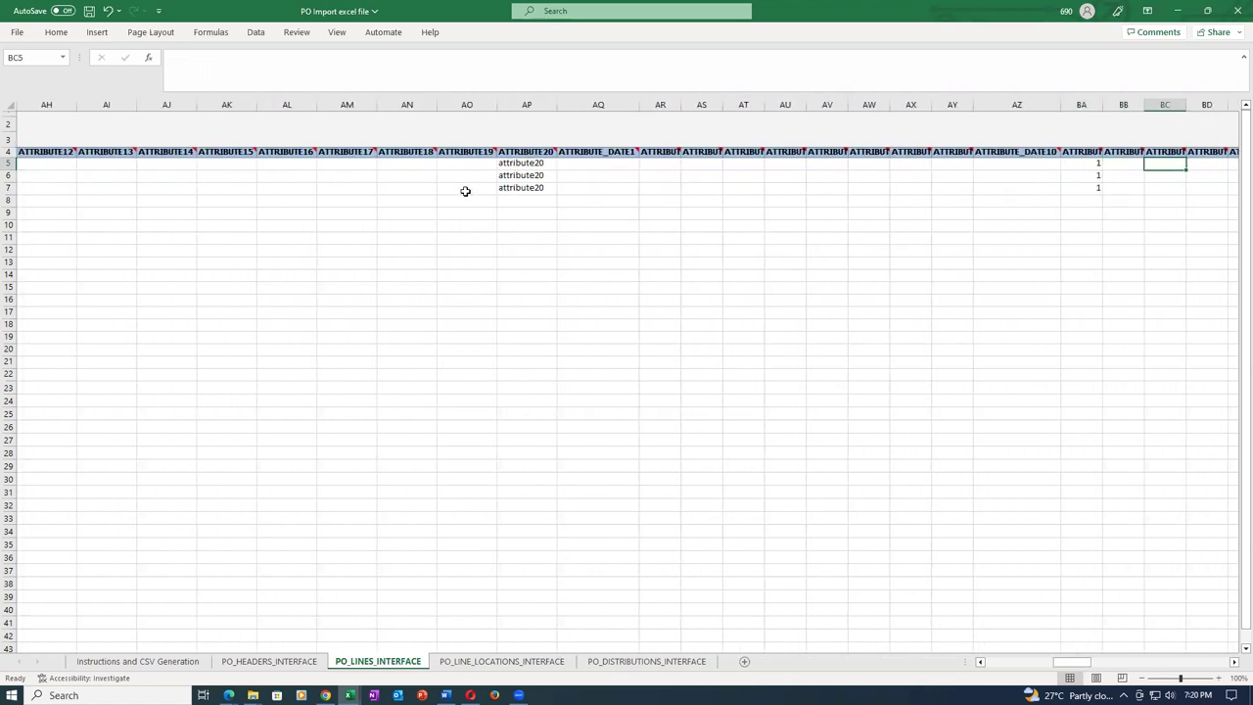
key(Right)
key(Right)
key(Right)
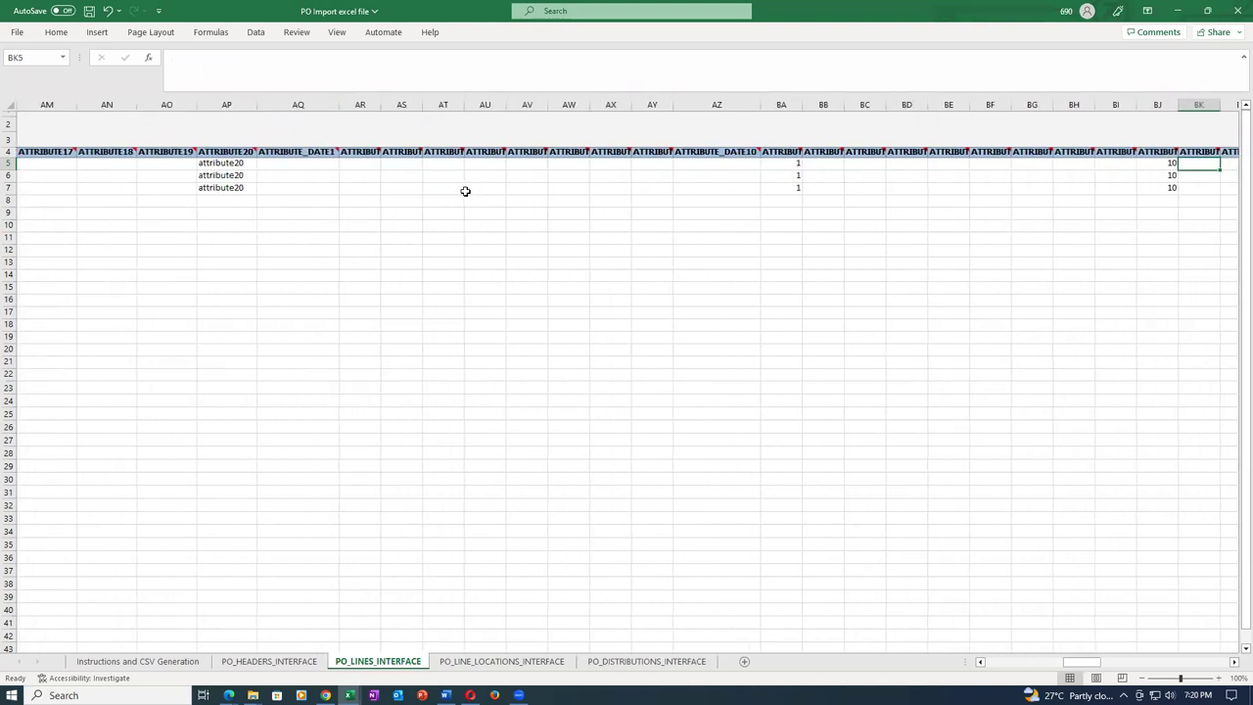
key(Right)
key(Right)
key(Right)
key(Right)
key(Right)
key(Right)
key(Right)
key(Right)
key(Right)
key(Right)
key(Right)
key(Right)
key(Right)
key(Right)
key(Right)
key(Right)
key(Right)
key(Right)
key(Right)
key(Right)
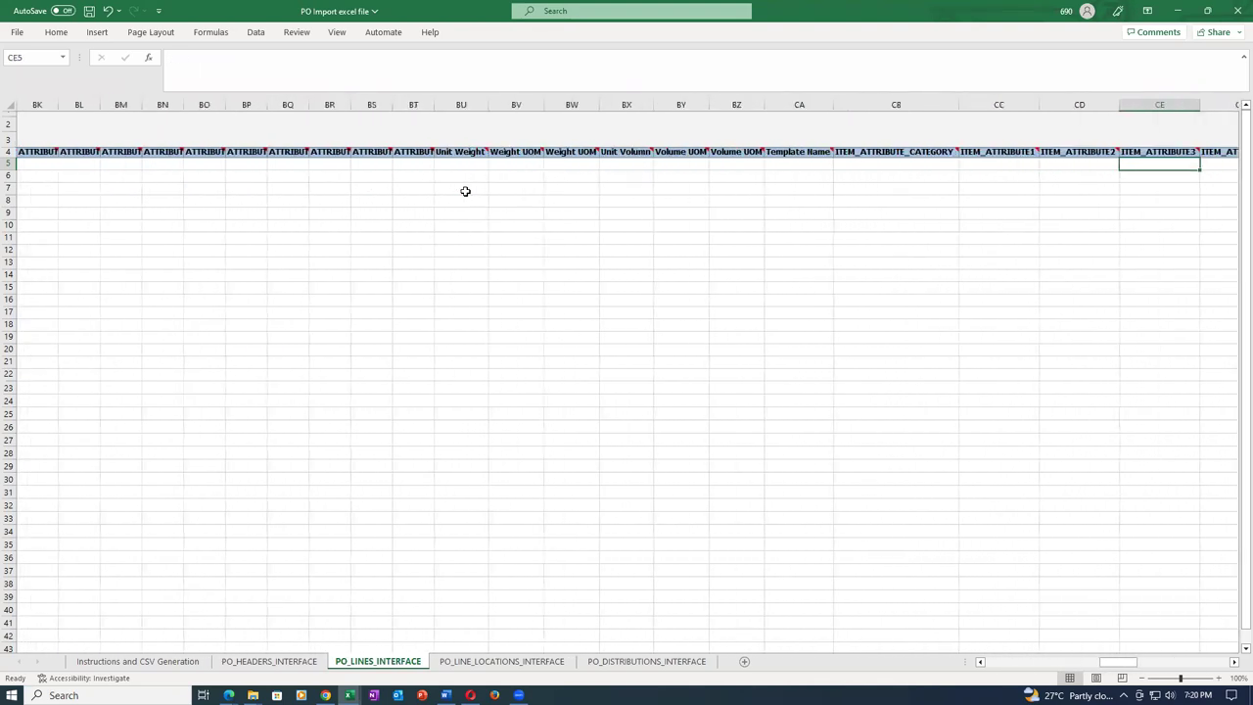
key(Right)
key(Right)
key(Right)
key(Right)
key(Right)
key(Right)
key(Right)
key(Right)
key(Right)
key(Right)
key(Right)
key(Right)
key(Right)
key(Right)
key(Right)
key(Right)
key(Right)
key(Right)
key(Right)
key(Right)
key(Home)
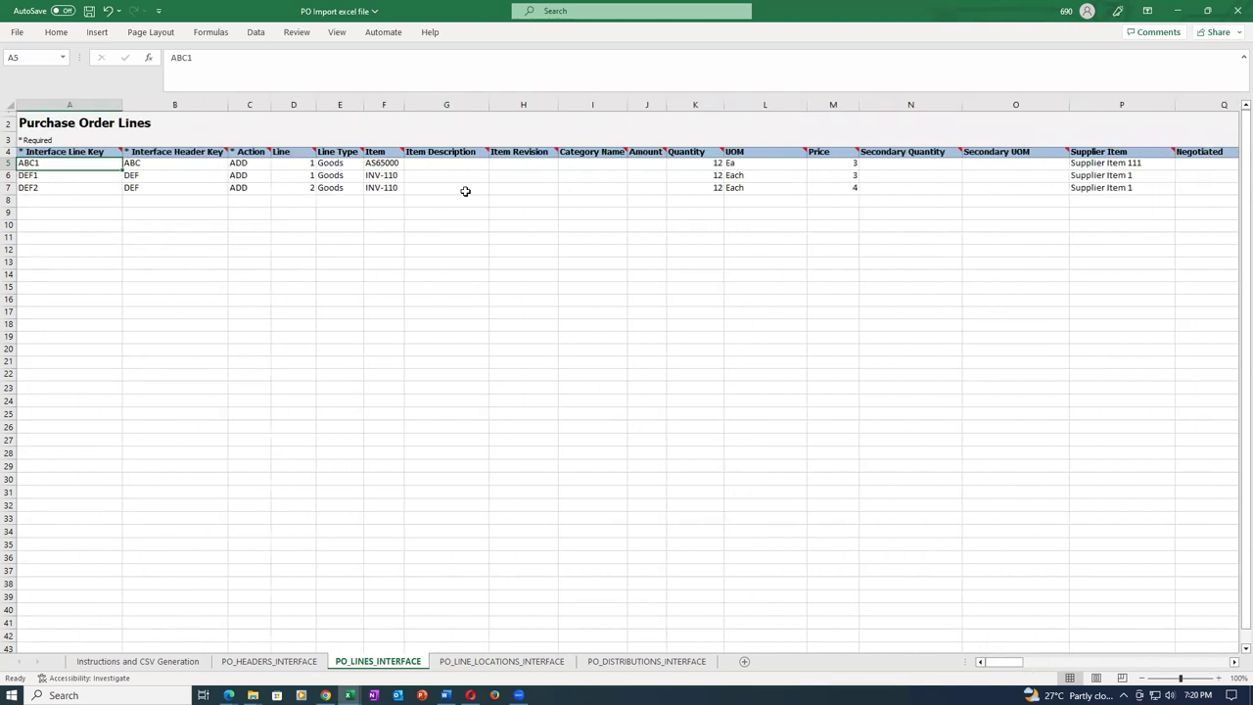
Save the workbook, then check line ABC1 and its header key ABC.
key(ctrl+s)
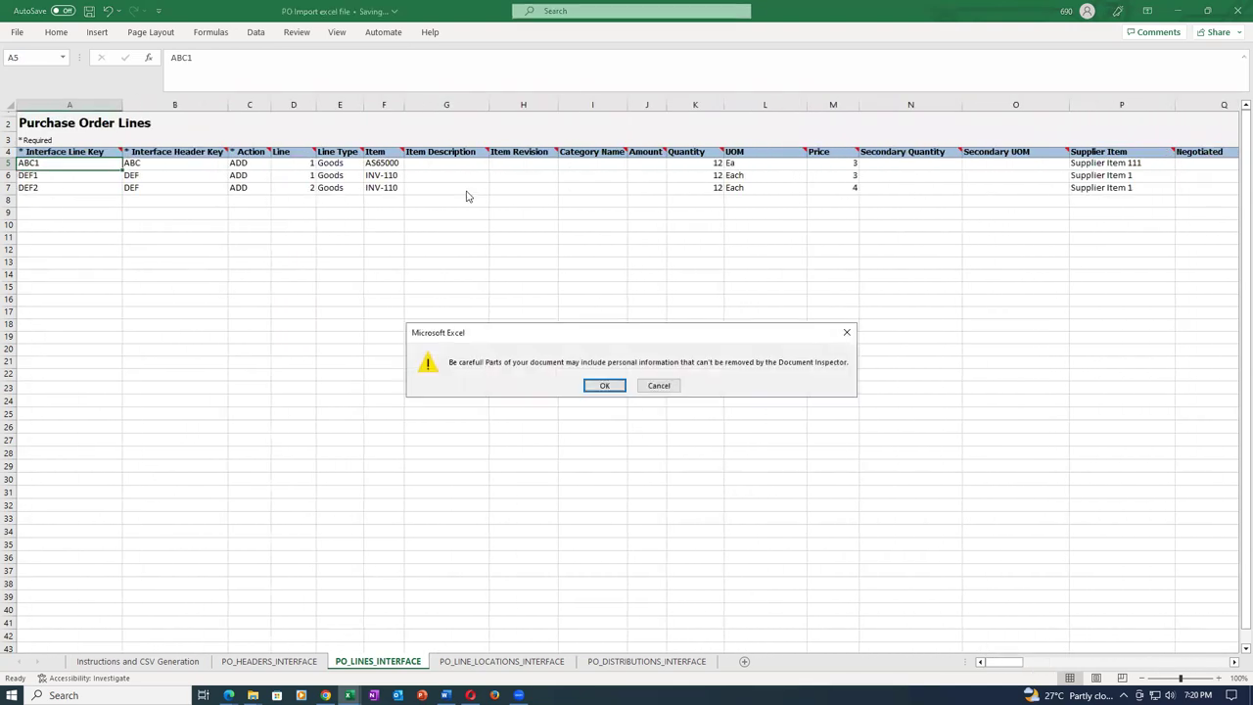
click(596, 385)
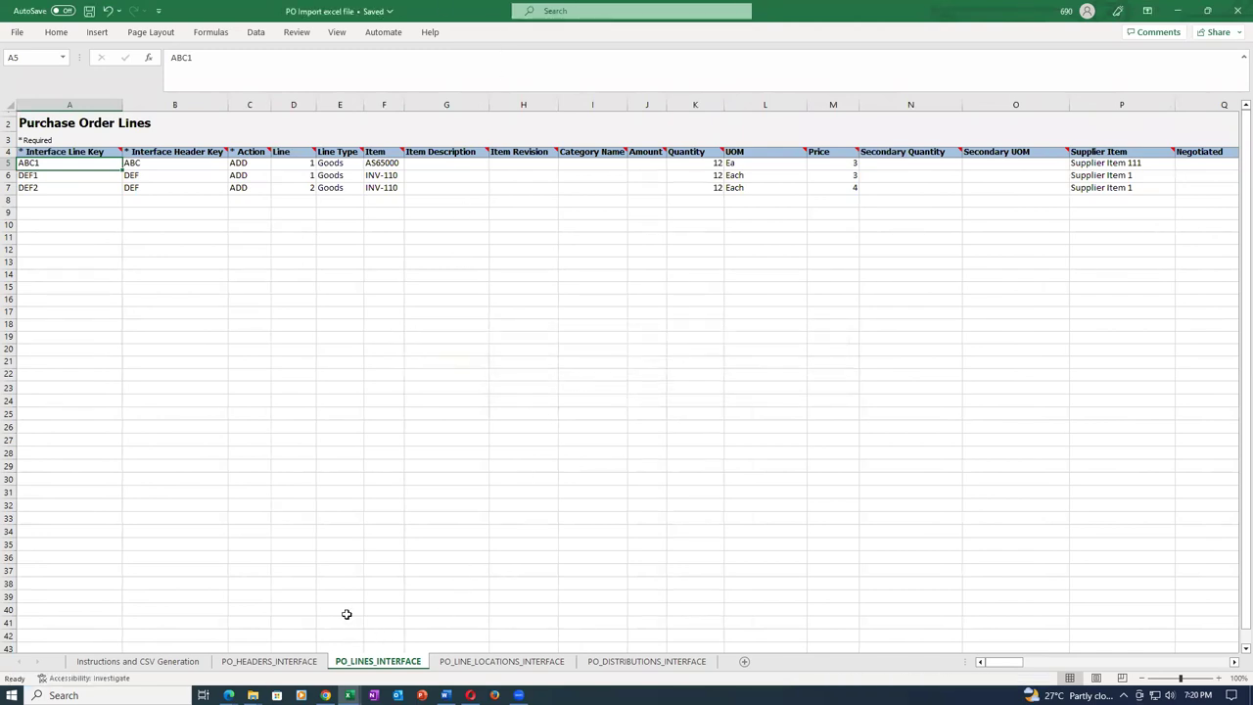
click(161, 164)
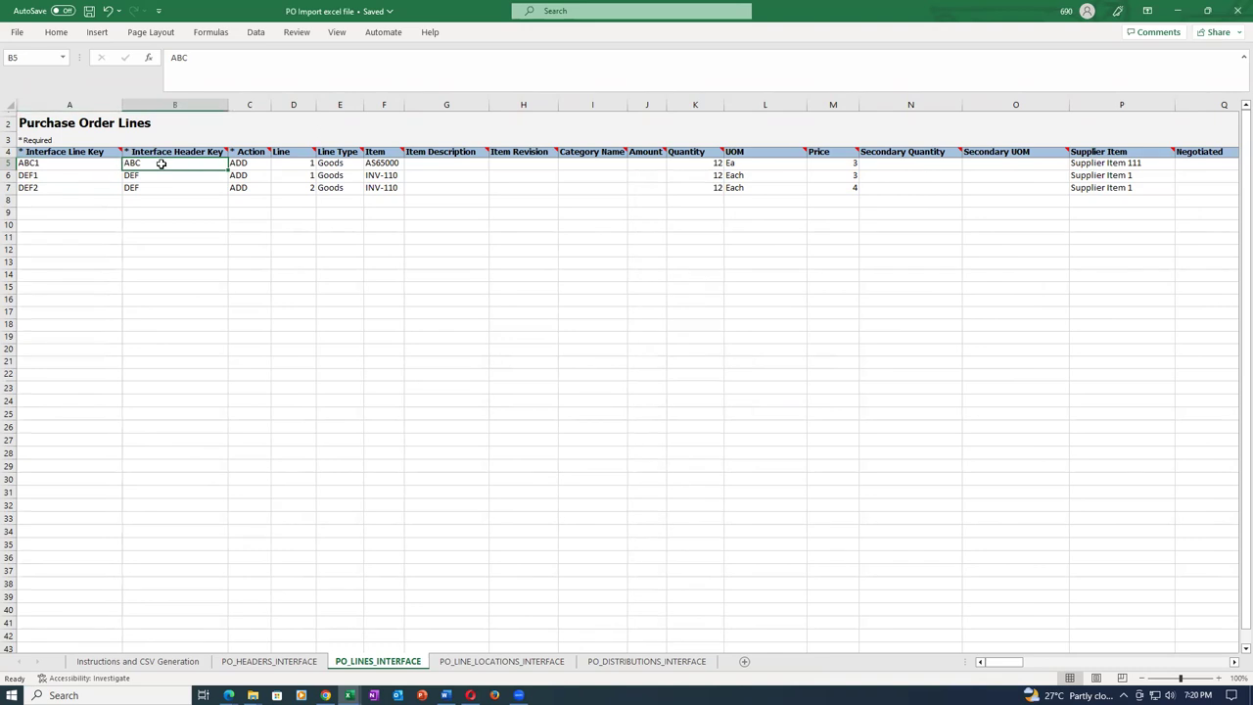
click(57, 164)
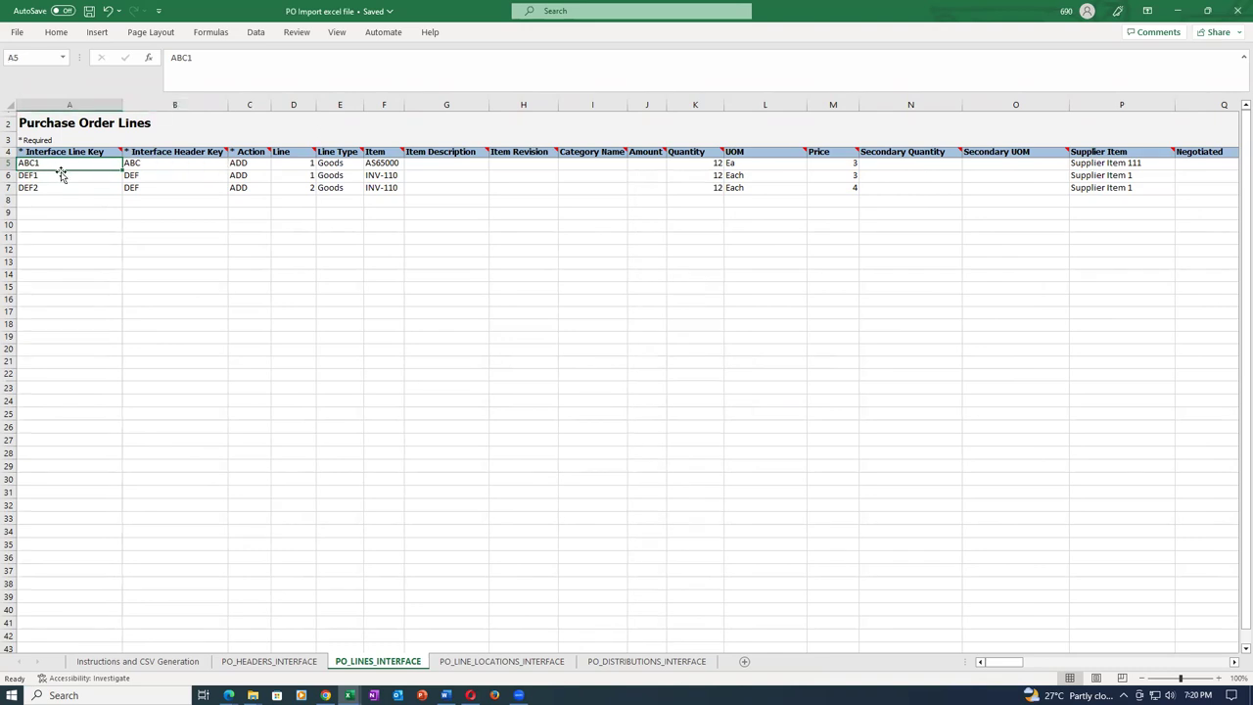
On PO_LINE_LOCATIONS_INTERFACE, change schedule ABC11's Ship-to Location to Seattle.
click(491, 663)
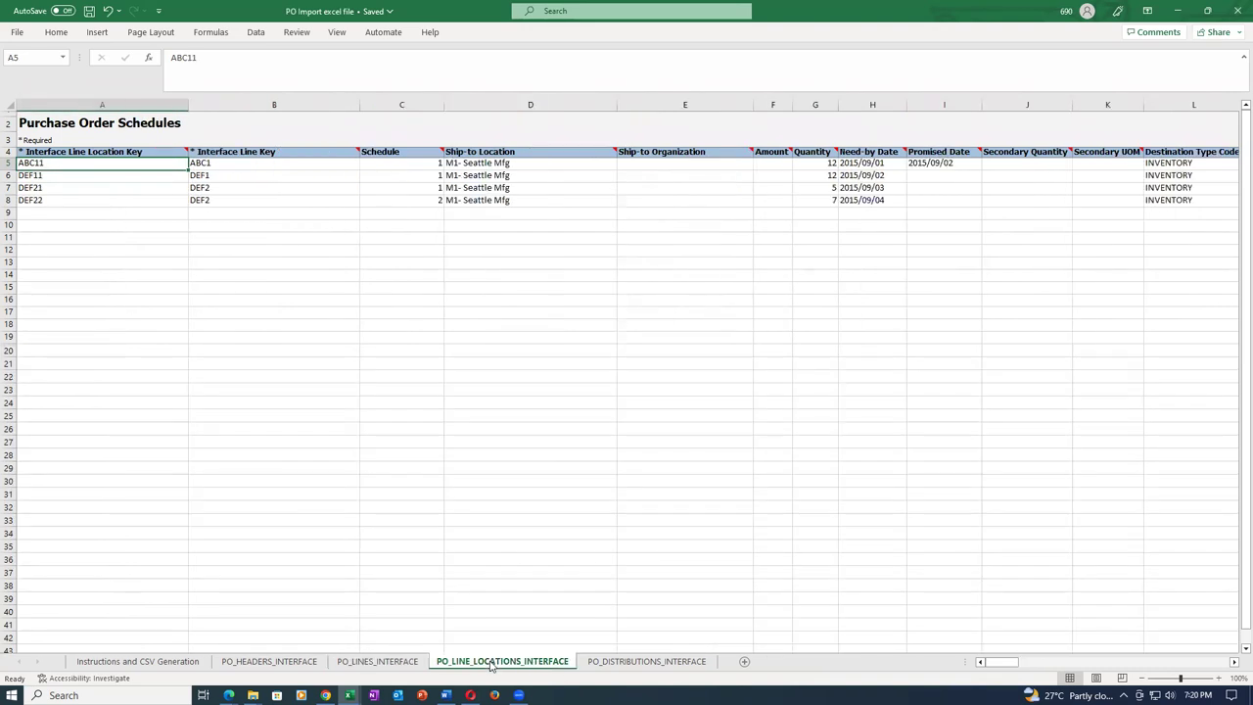
click(241, 164)
click(61, 164)
key(Right)
key(Right)
key(Right)
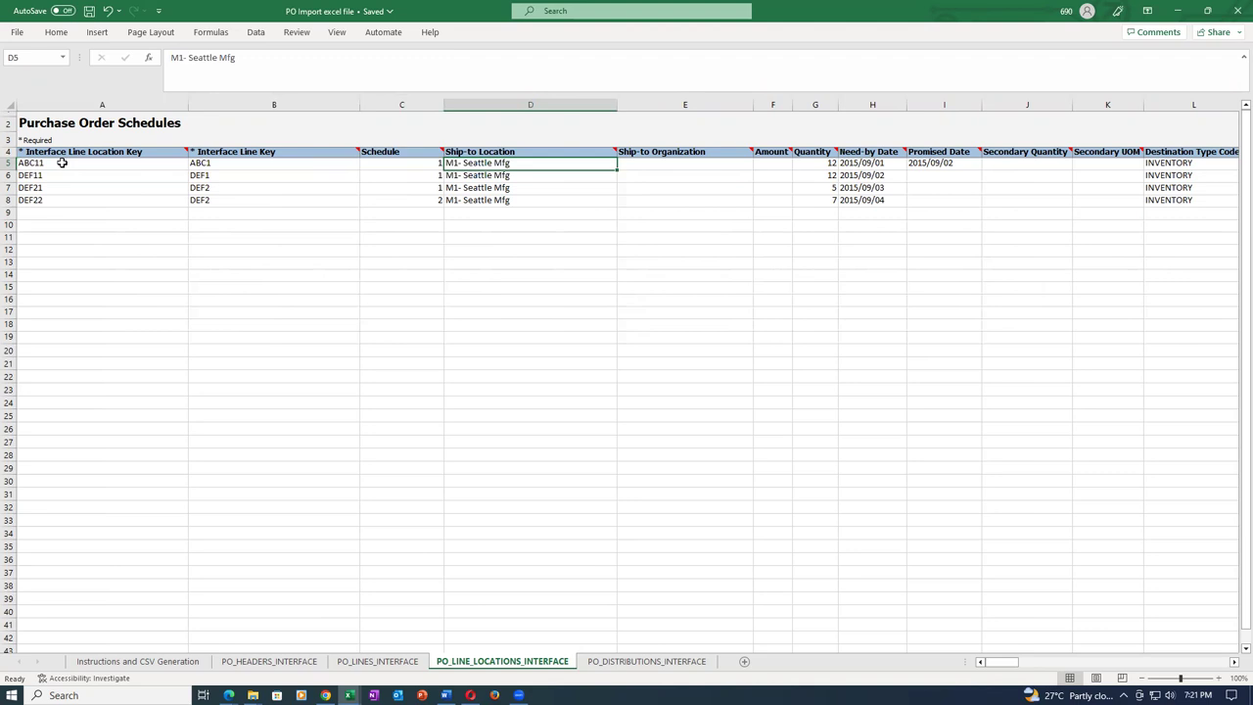
text(Seat)
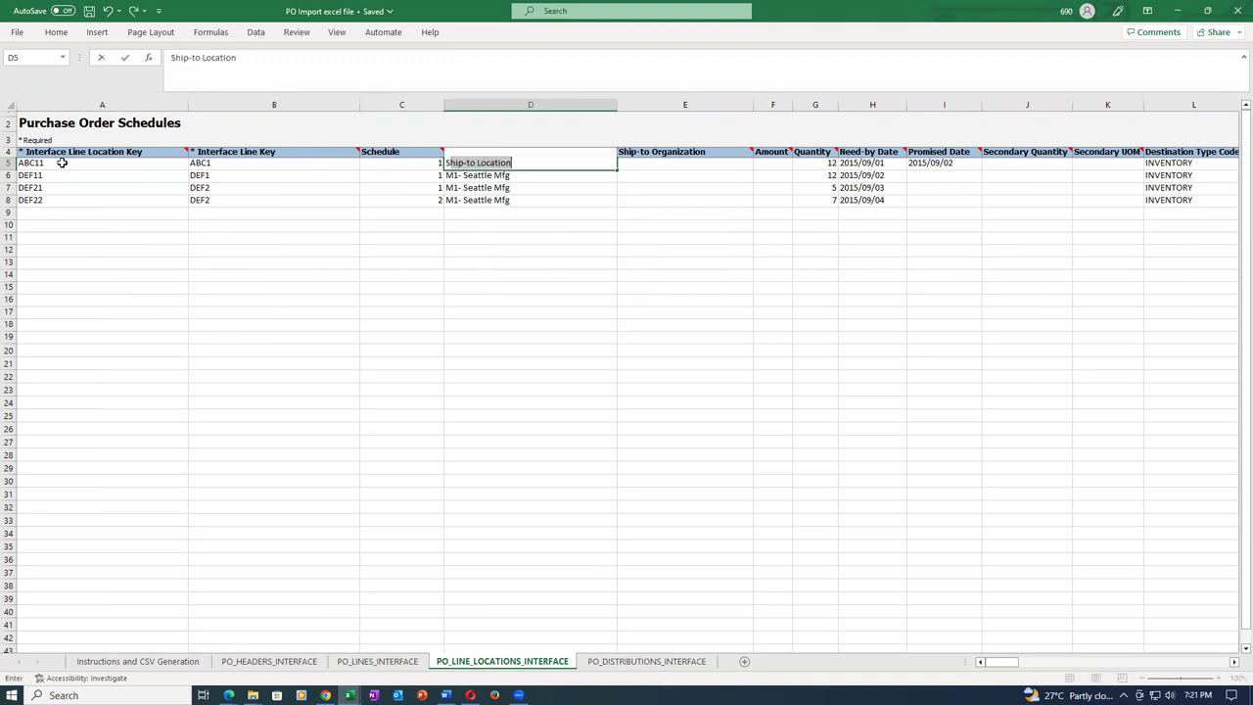
key(Tab)
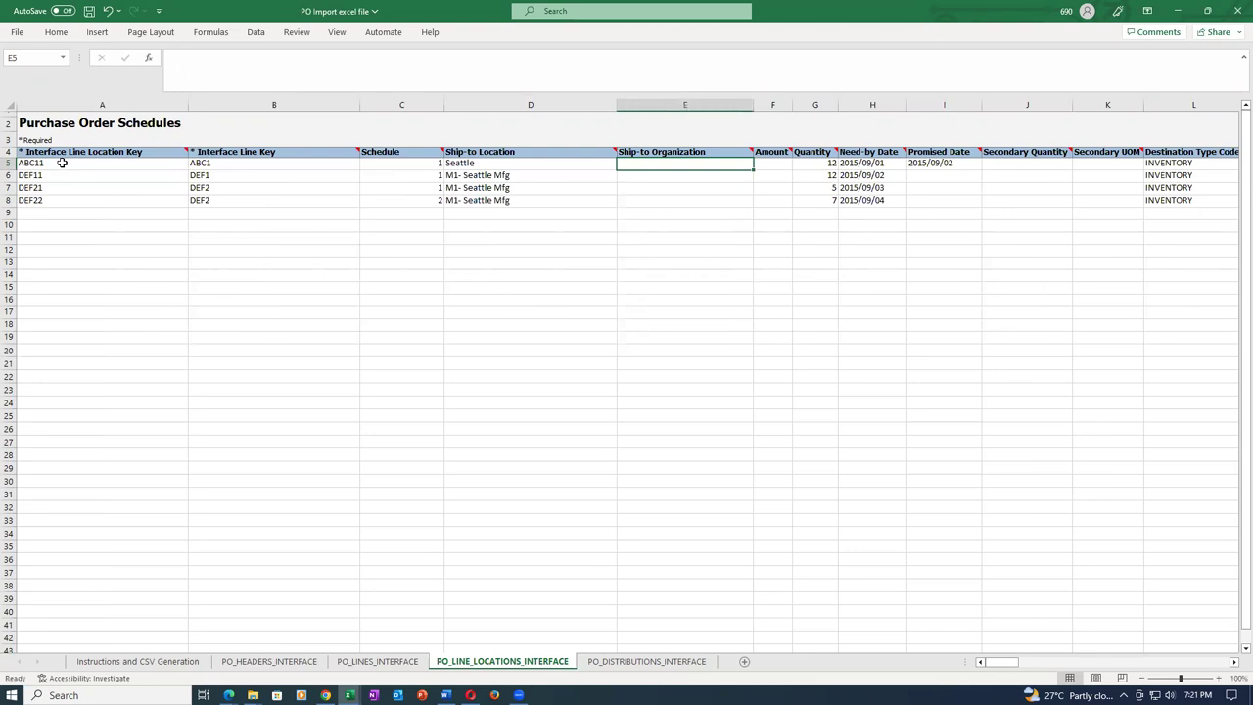
key(shift+Tab)
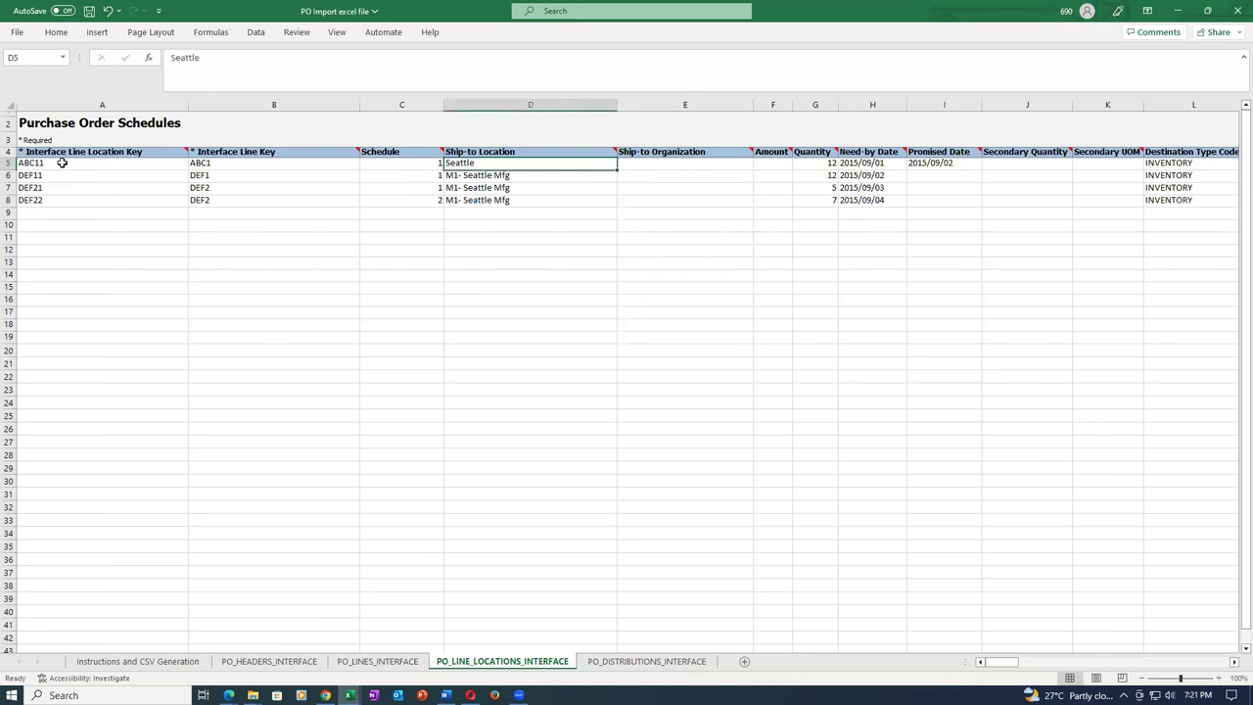
Start correcting the year of schedule ABC11's Need-by Date 2015/09/01.
key(Tab)
key(Tab)
key(Tab)
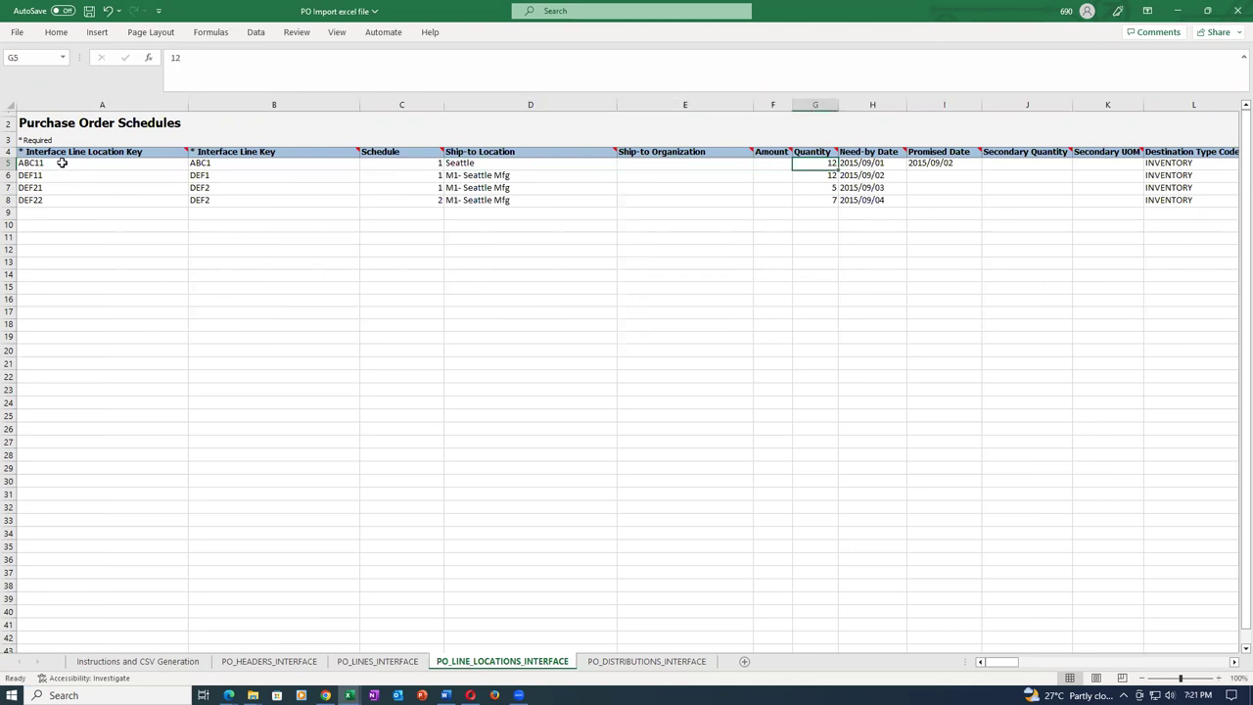
key(Tab)
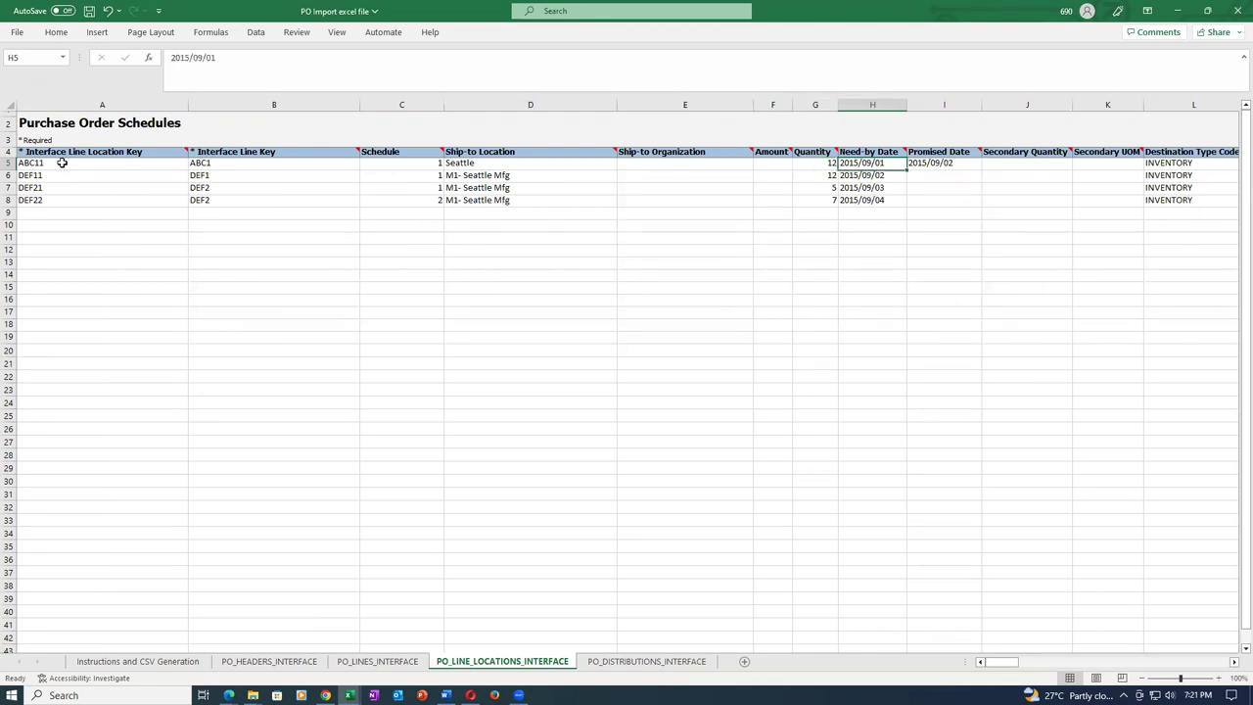
key(F2)
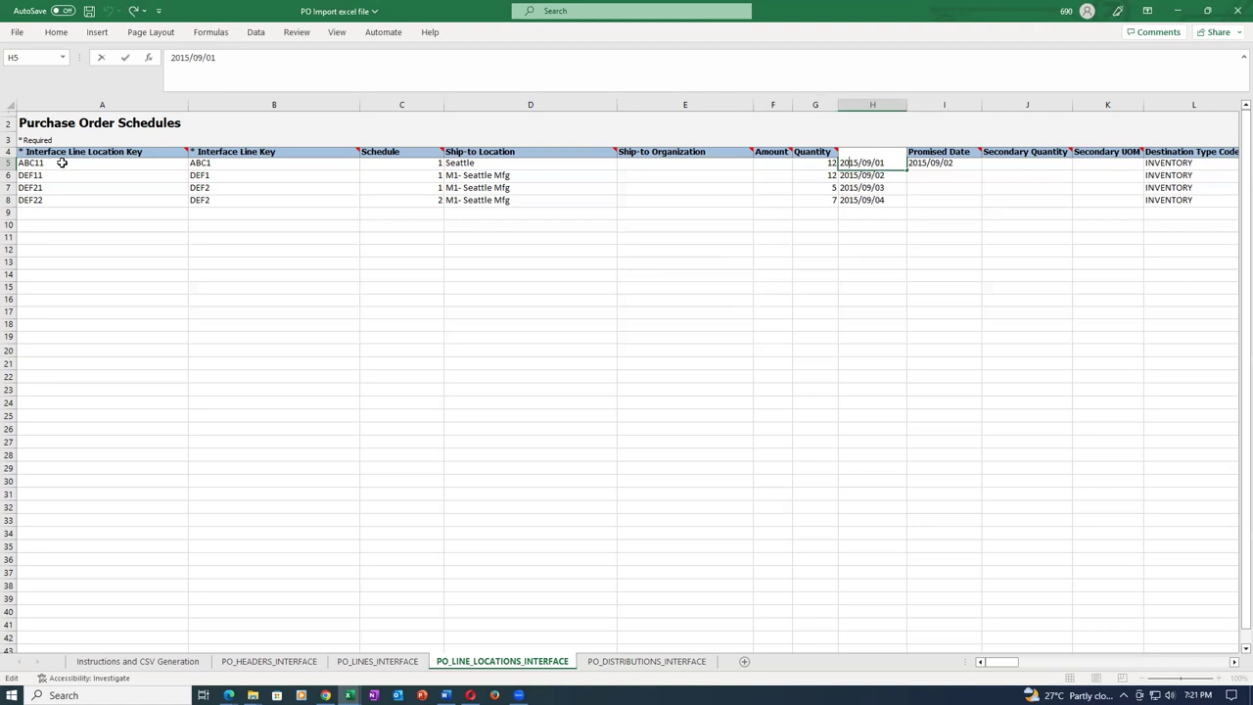
key(BackSpace)
key(BackSpace)
Set schedule ABC11's Need-by Date to 2023/09/01 and clear its Promised Date.
text(22)
key(BackSpace)
text(3)
key(Tab)
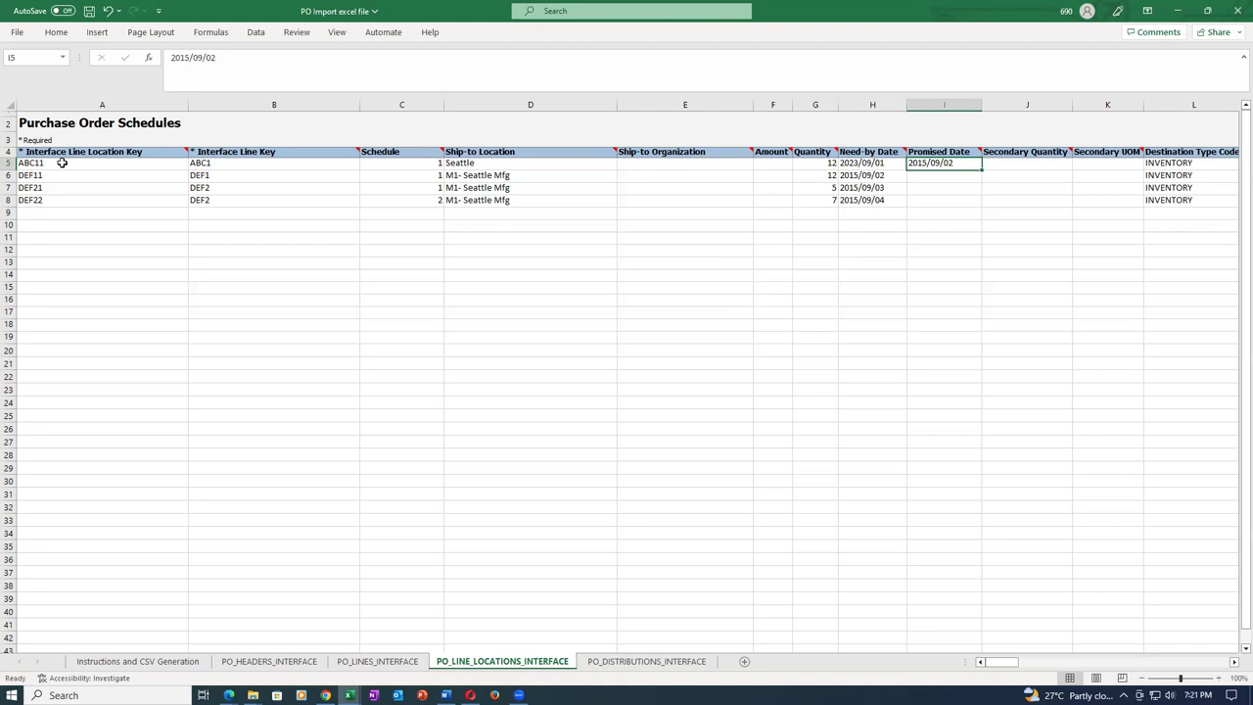
key(Delete)
Recheck the 2023/09/01 need-by date and the now-empty Promised Date.
key(Left)
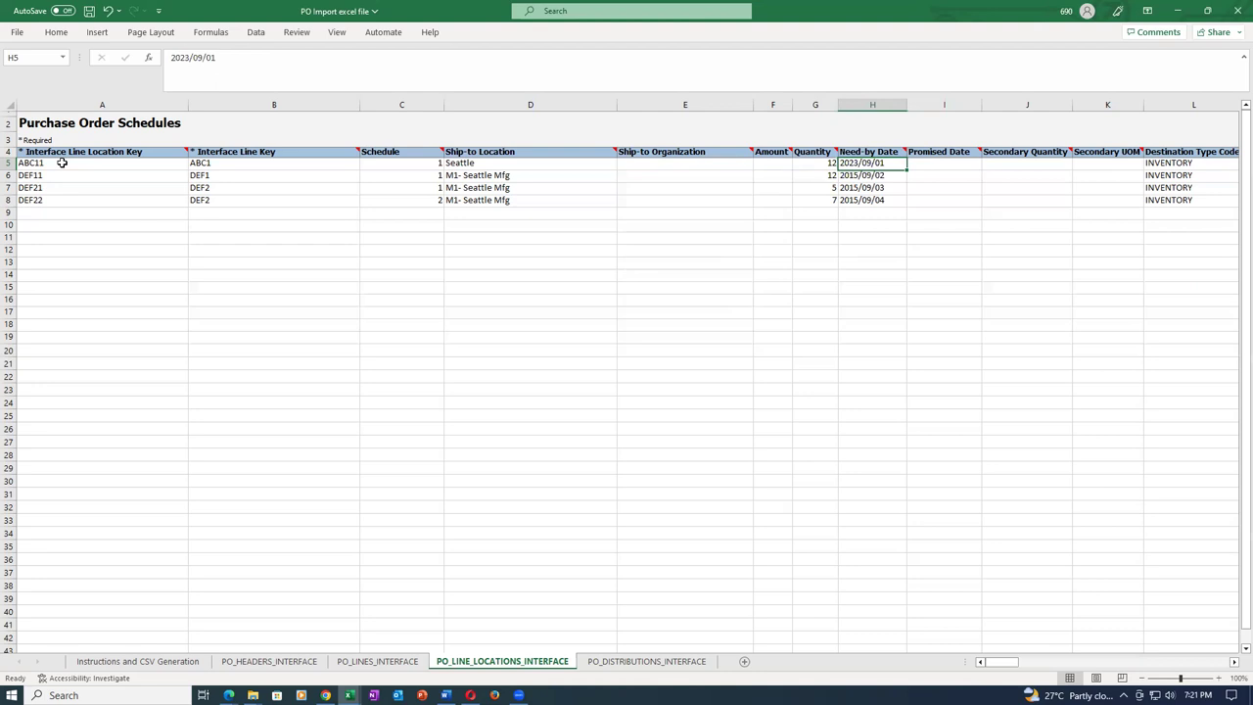
key(Right)
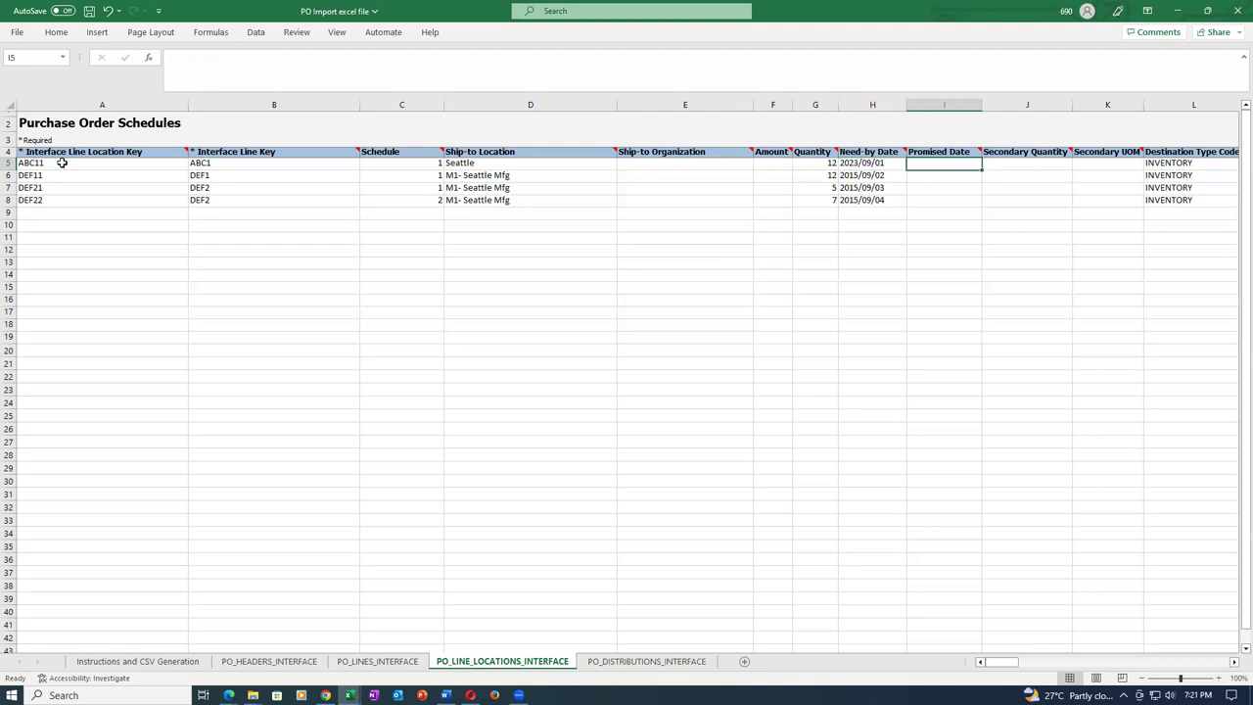
key(Left)
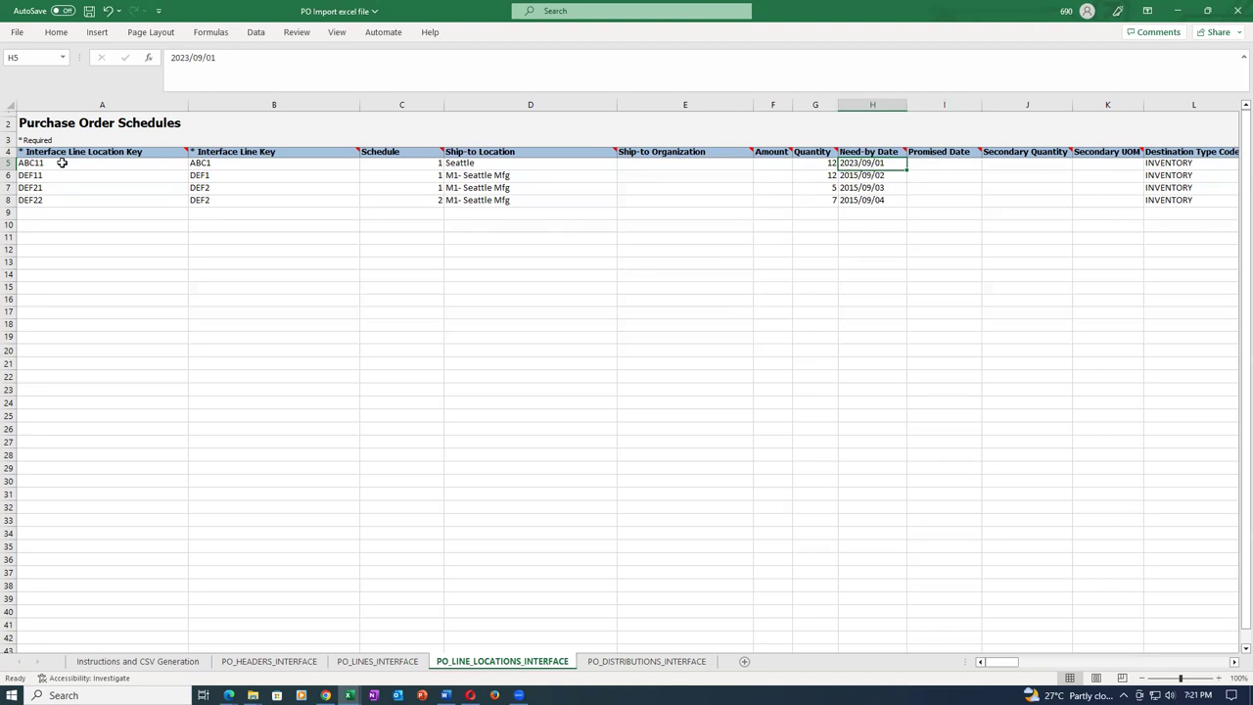
key(Right)
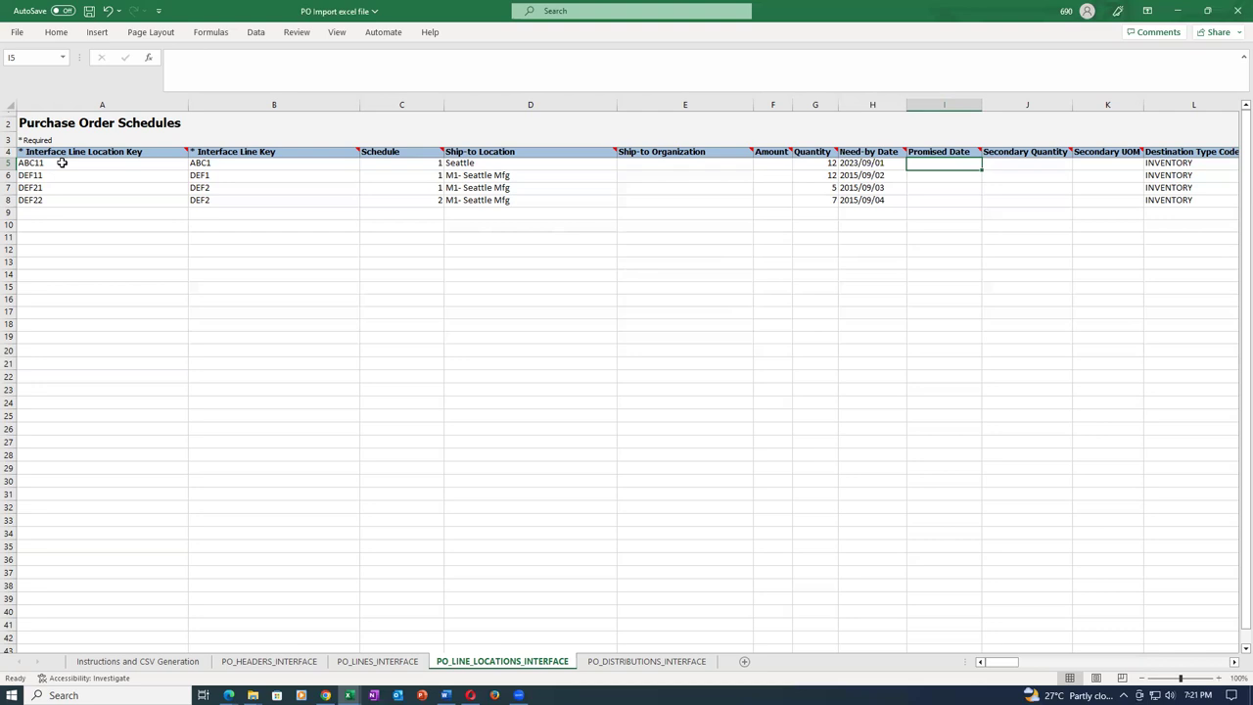
key(Left)
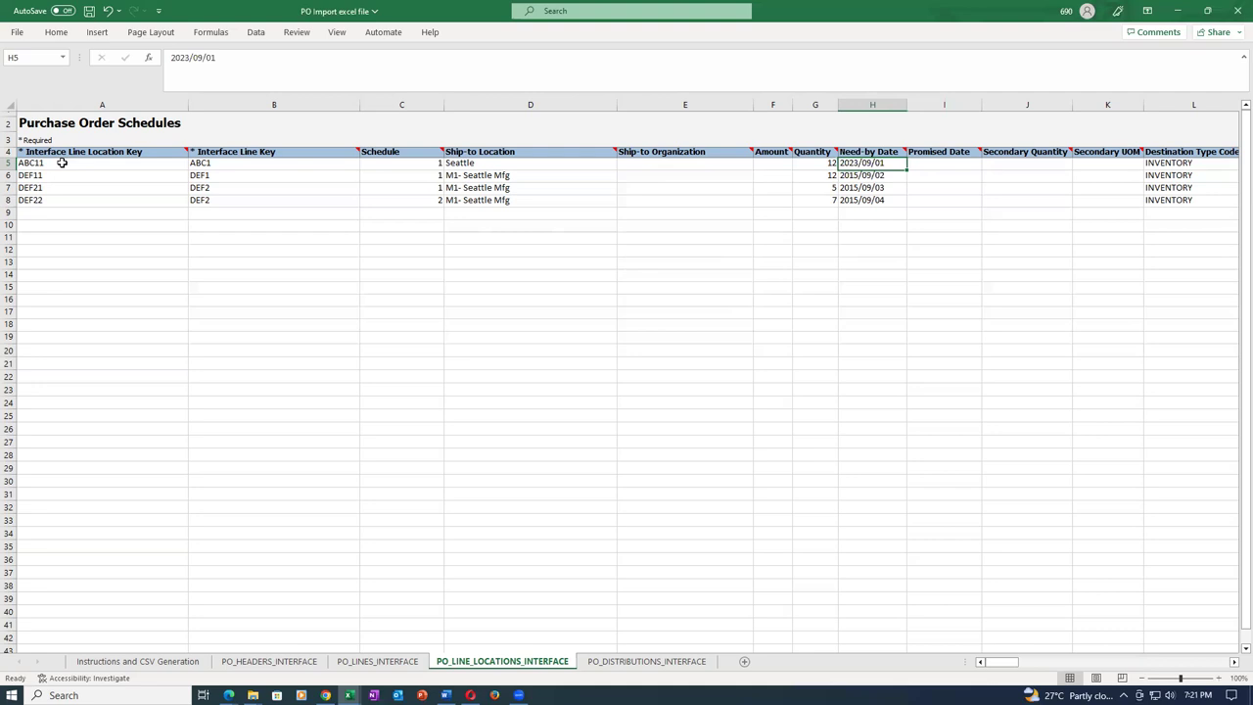
key(Right)
key(Left)
key(Right)
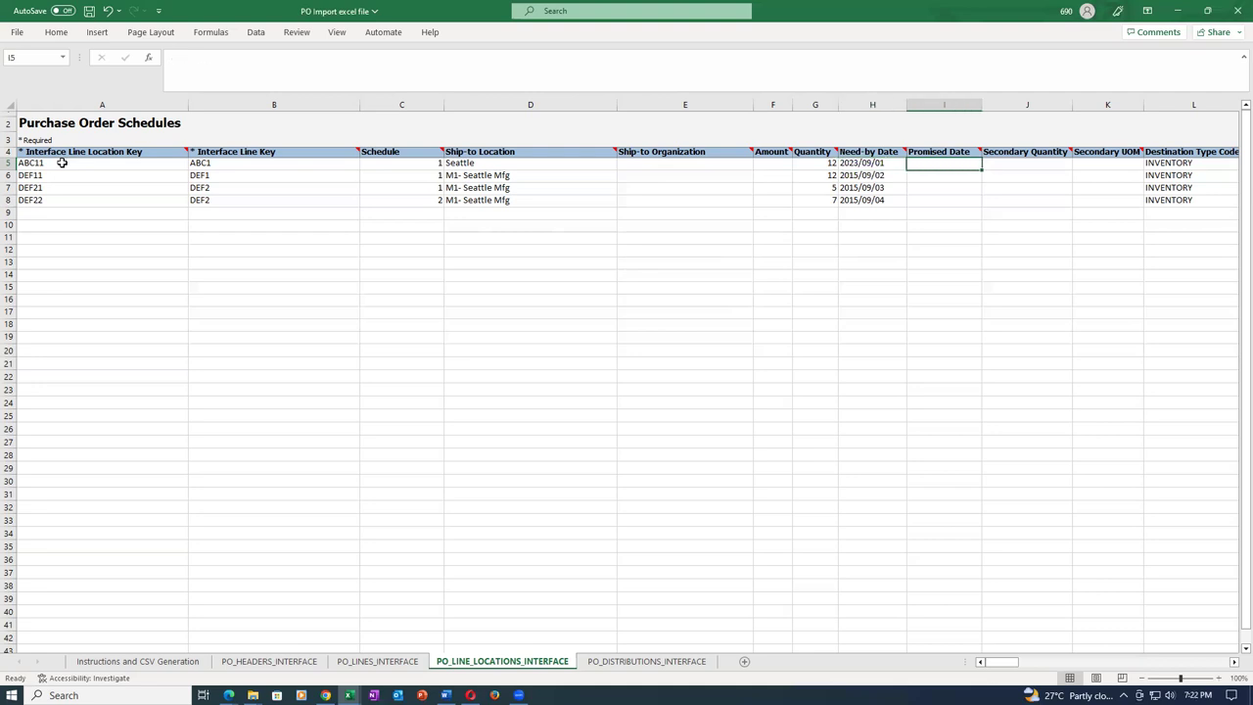
key(Right)
key(Right)
key(Right)
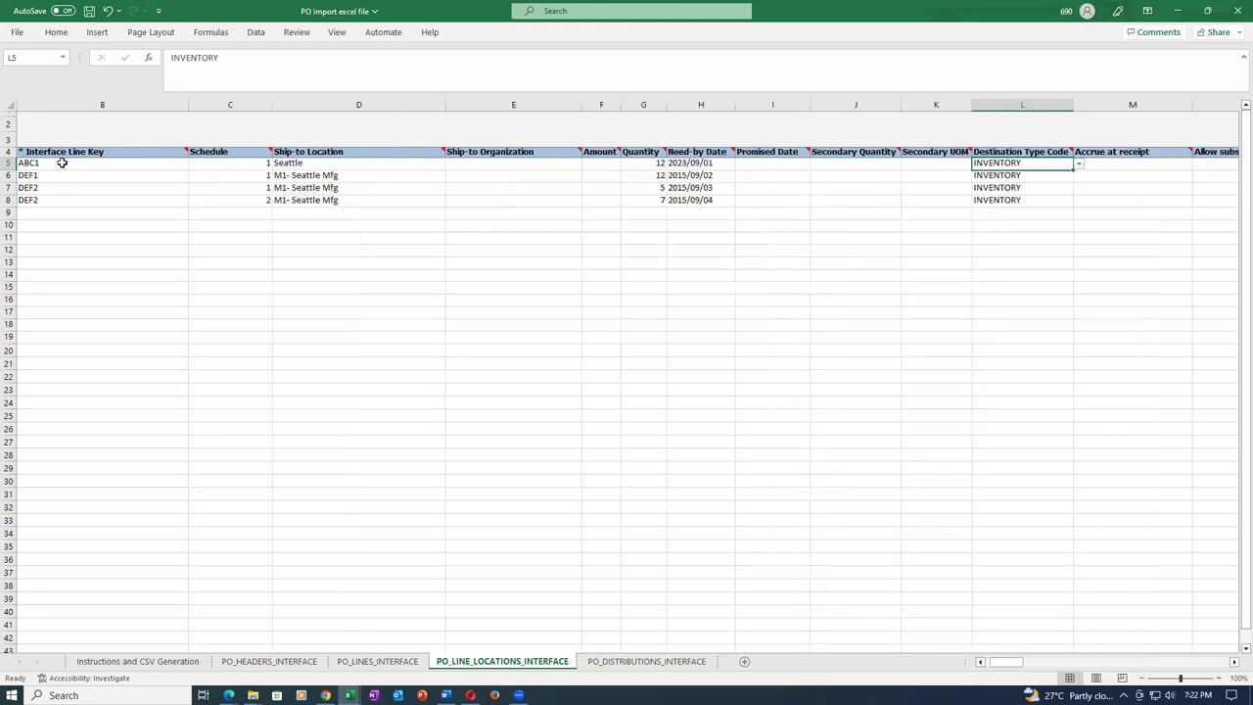
key(Delete)
key(Right)
key(Right)
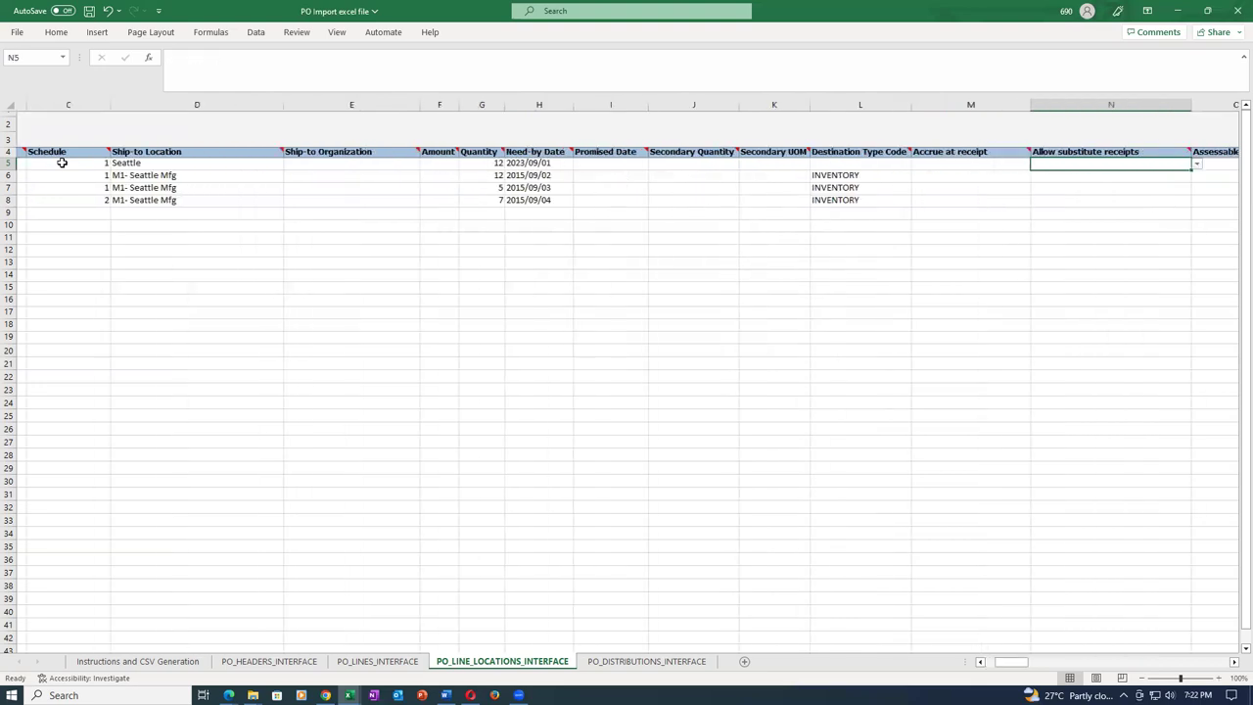
key(Right)
key(Right)
key(Right)
key(Right)
key(Right)
key(Right)
key(Right)
key(Right)
key(Right)
key(Right)
key(Right)
key(Right)
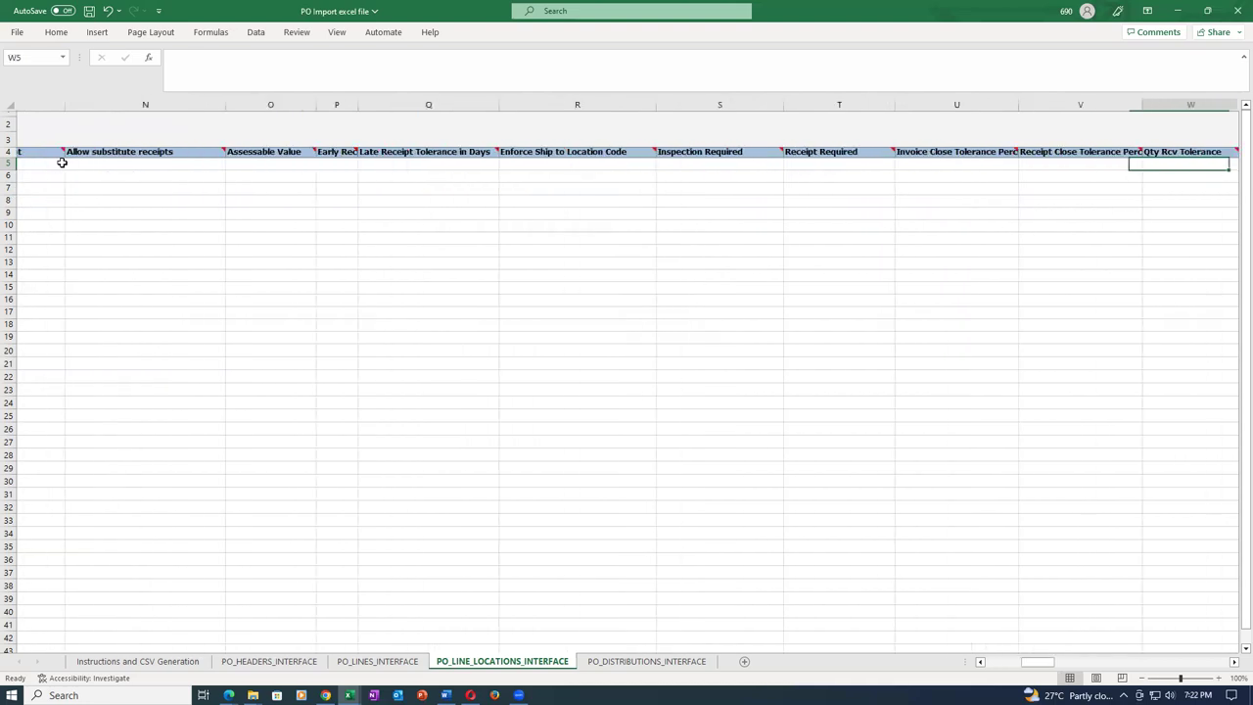
key(Right)
key(Right)
key(Right)
key(Right)
key(Right)
key(Right)
key(Right)
key(Right)
key(Right)
key(Right)
key(Right)
key(Right)
key(Right)
key(Right)
key(Right)
key(Right)
key(Right)
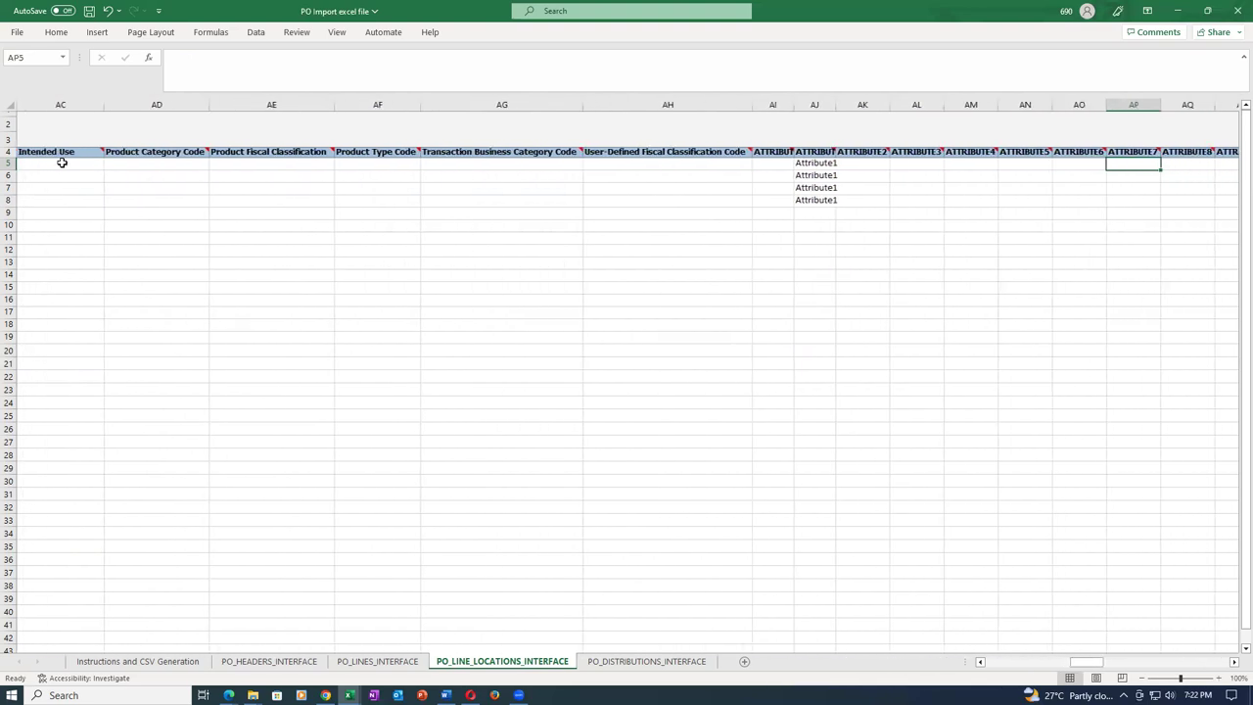
key(Left)
key(Left)
key(Left)
key(Left)
key(Left)
key(Left)
key(Left)
key(Left)
key(Left)
key(Left)
key(Left)
key(Left)
key(Left)
key(Left)
key(Left)
key(Left)
key(Left)
key(Left)
key(Left)
key(Left)
key(Left)
key(Left)
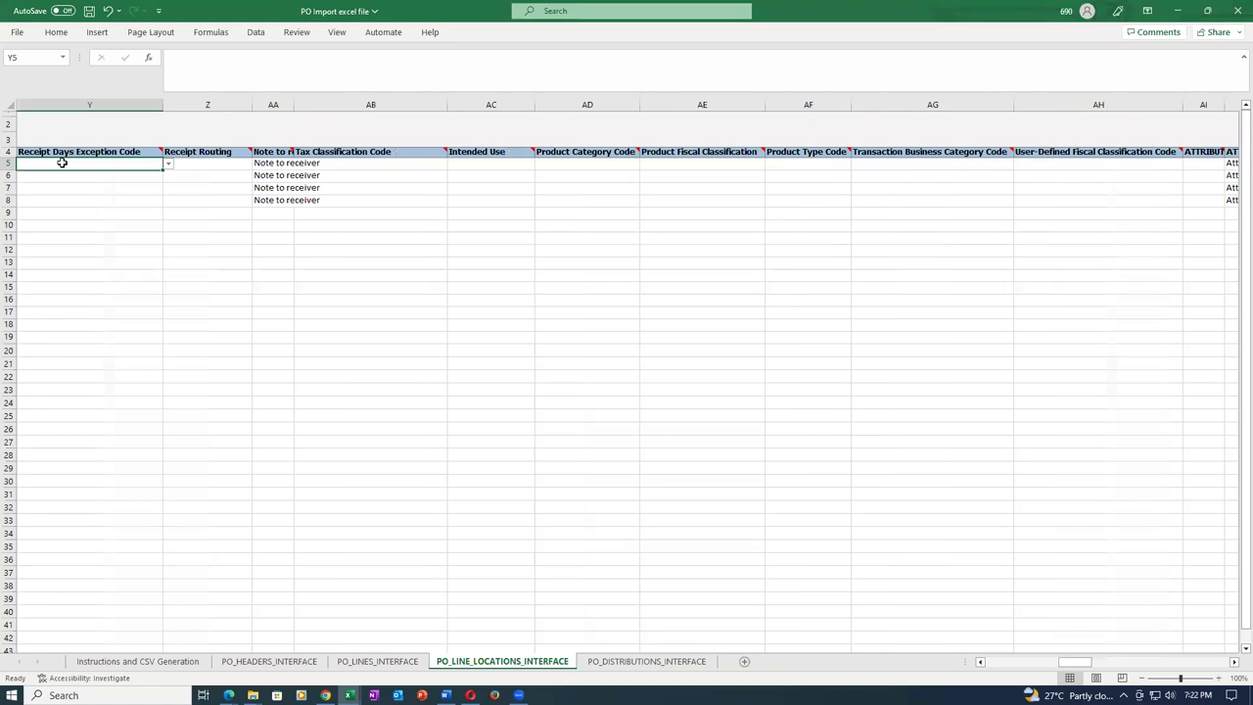
key(Left)
key(Left)
key(Left)
key(Left)
key(Left)
key(Left)
key(Left)
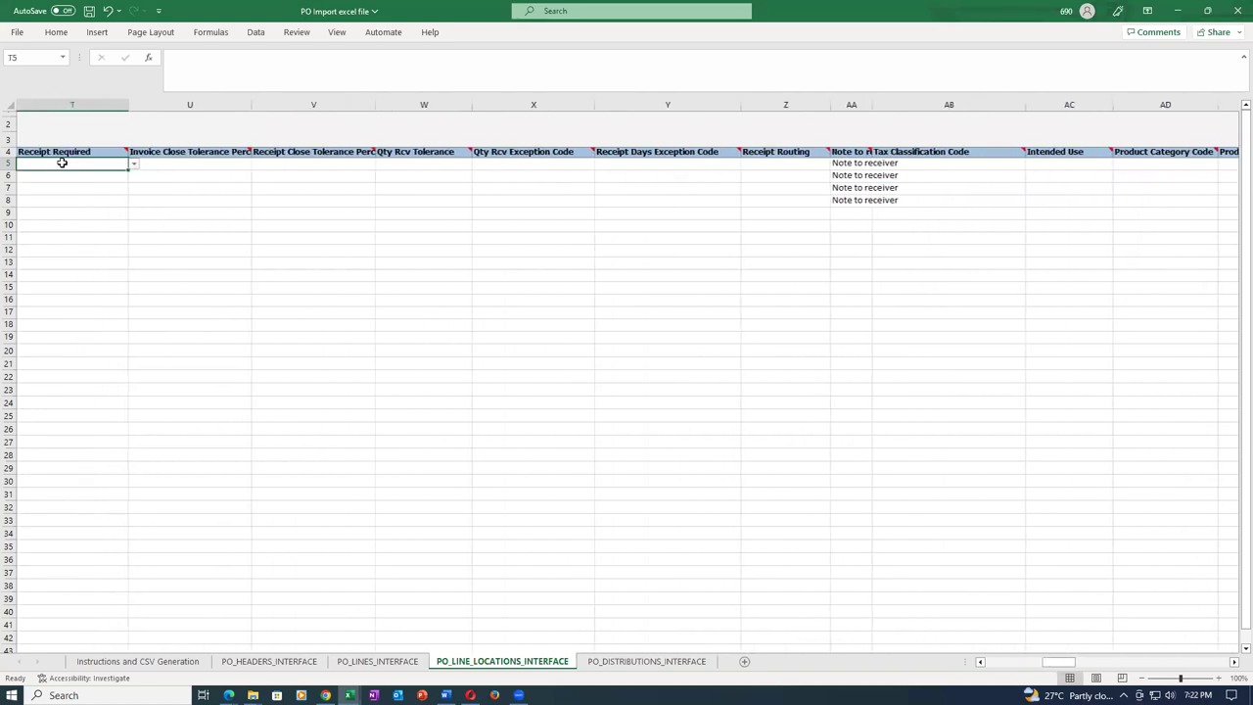
key(Left)
key(Left)
key(Left)
key(Left)
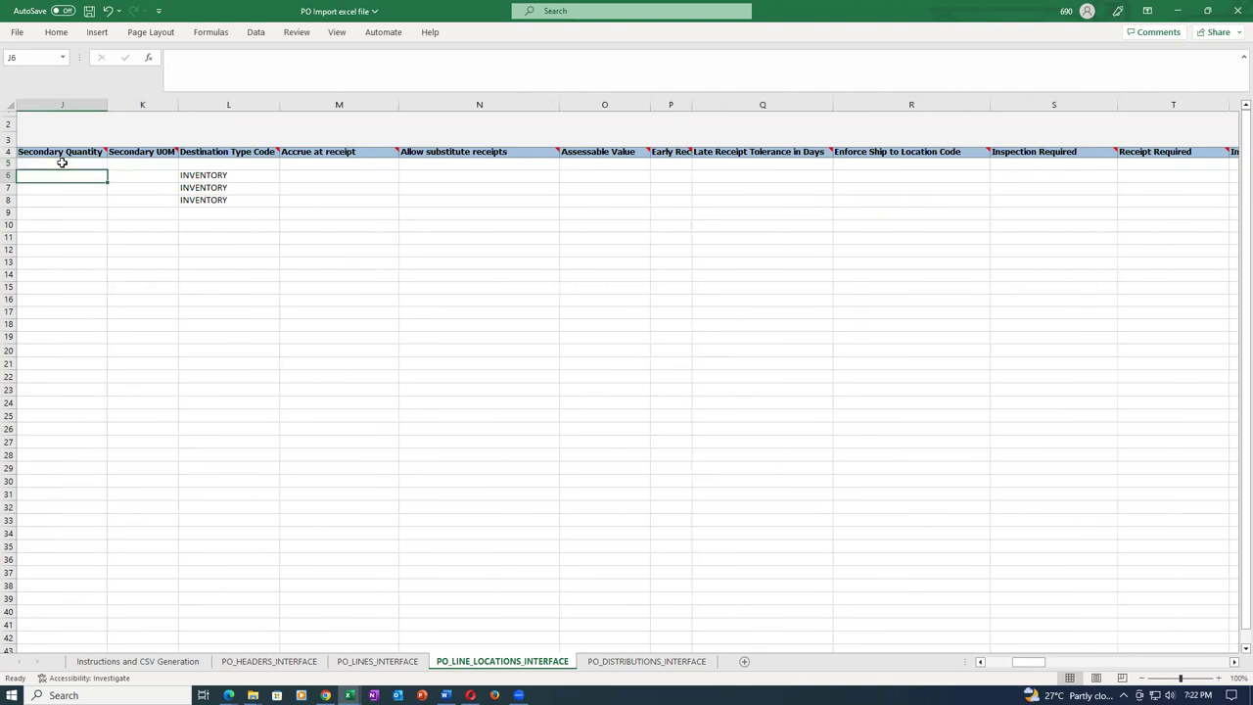
key(Right)
key(Right)
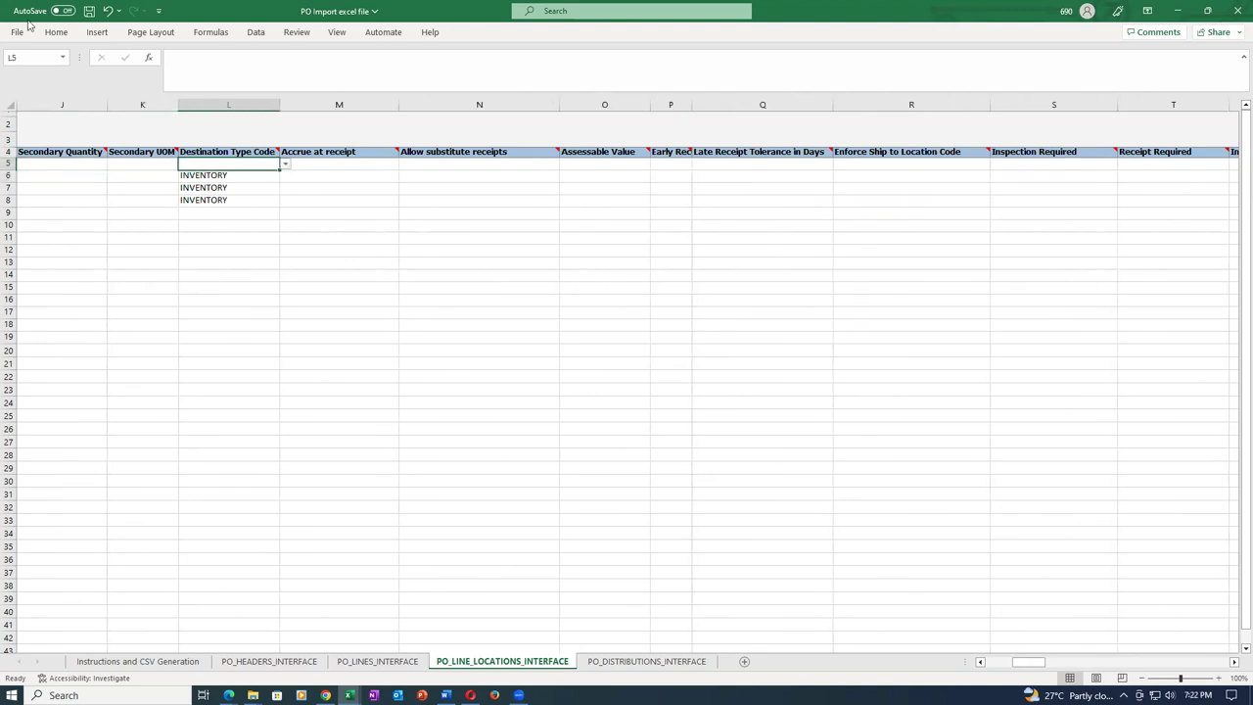
click(285, 165)
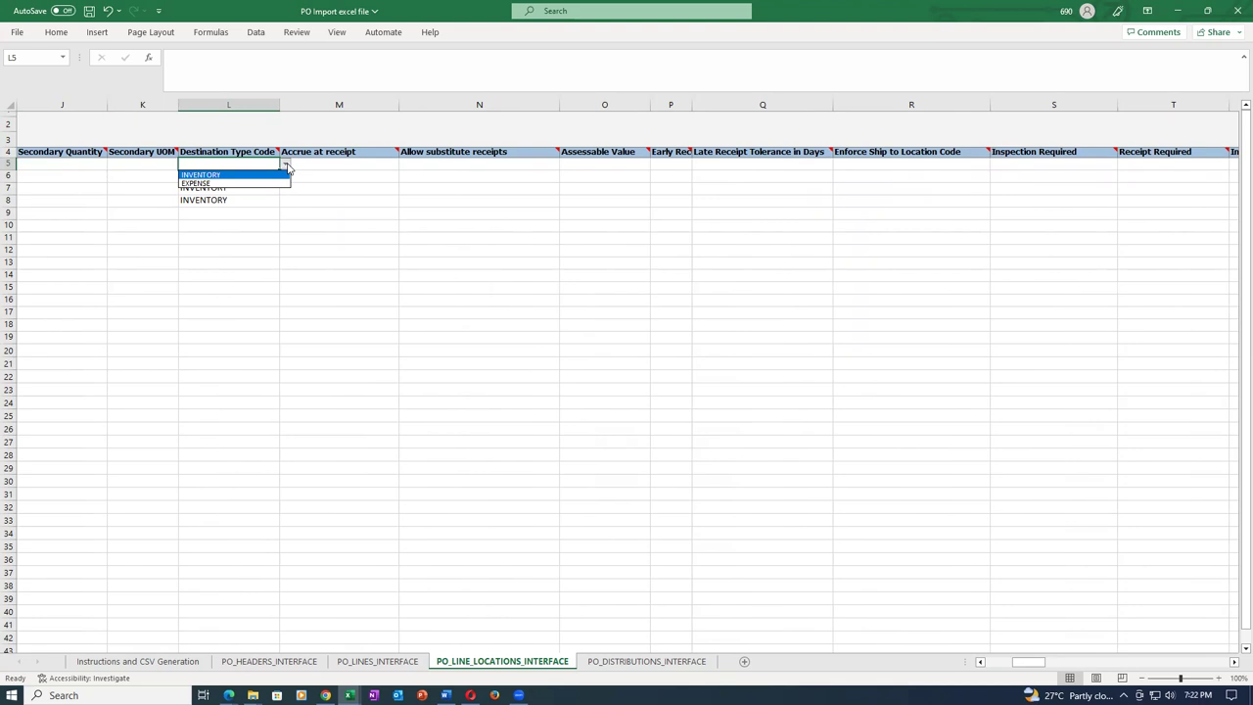
key(Escape)
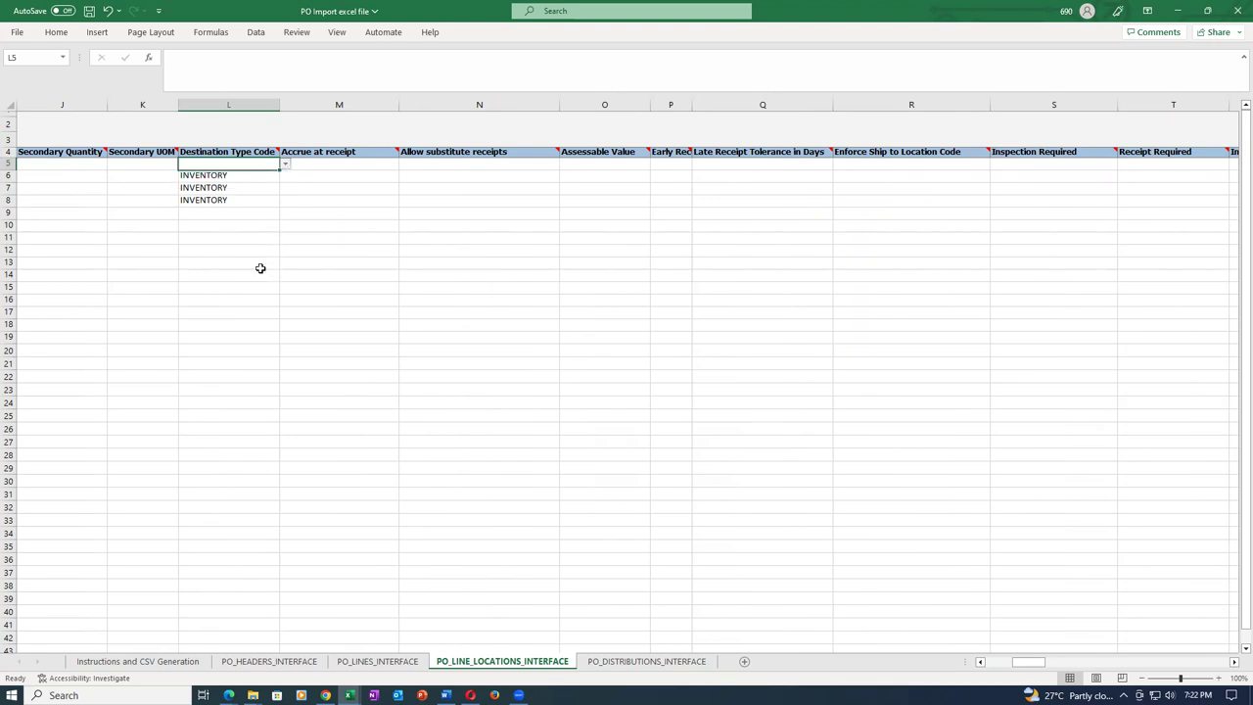
click(419, 167)
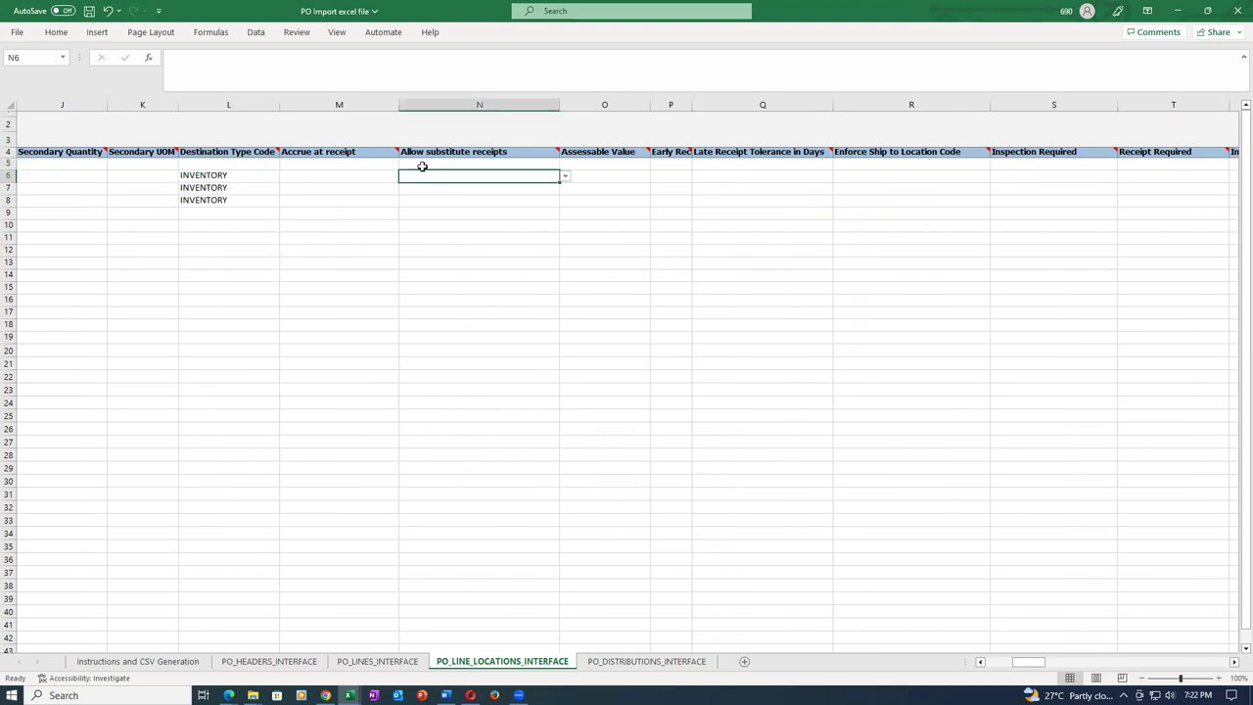
key(Right)
key(Right)
key(Right)
key(Right)
key(Right)
key(Right)
key(Right)
key(Right)
key(Right)
key(Right)
key(Right)
key(Right)
key(Right)
key(Right)
key(Right)
key(Right)
key(Right)
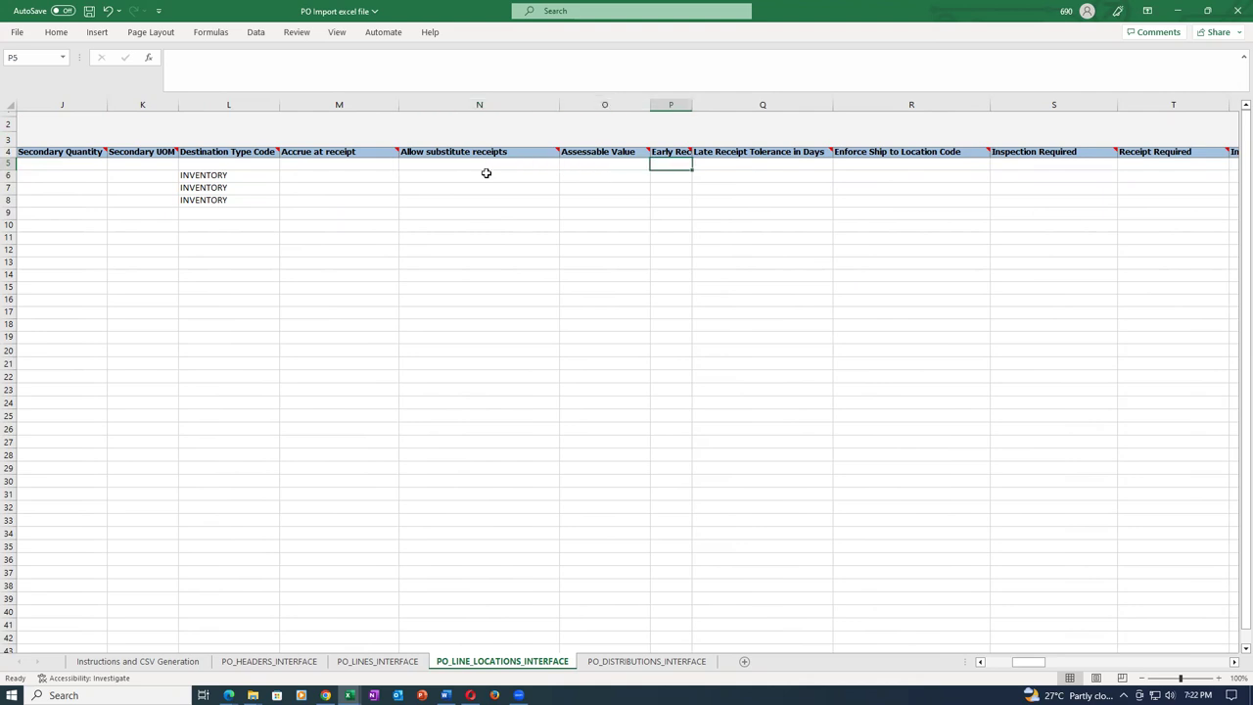
key(Right)
key(Right)
key(Right)
key(Right)
key(Right)
key(Right)
key(Right)
key(Right)
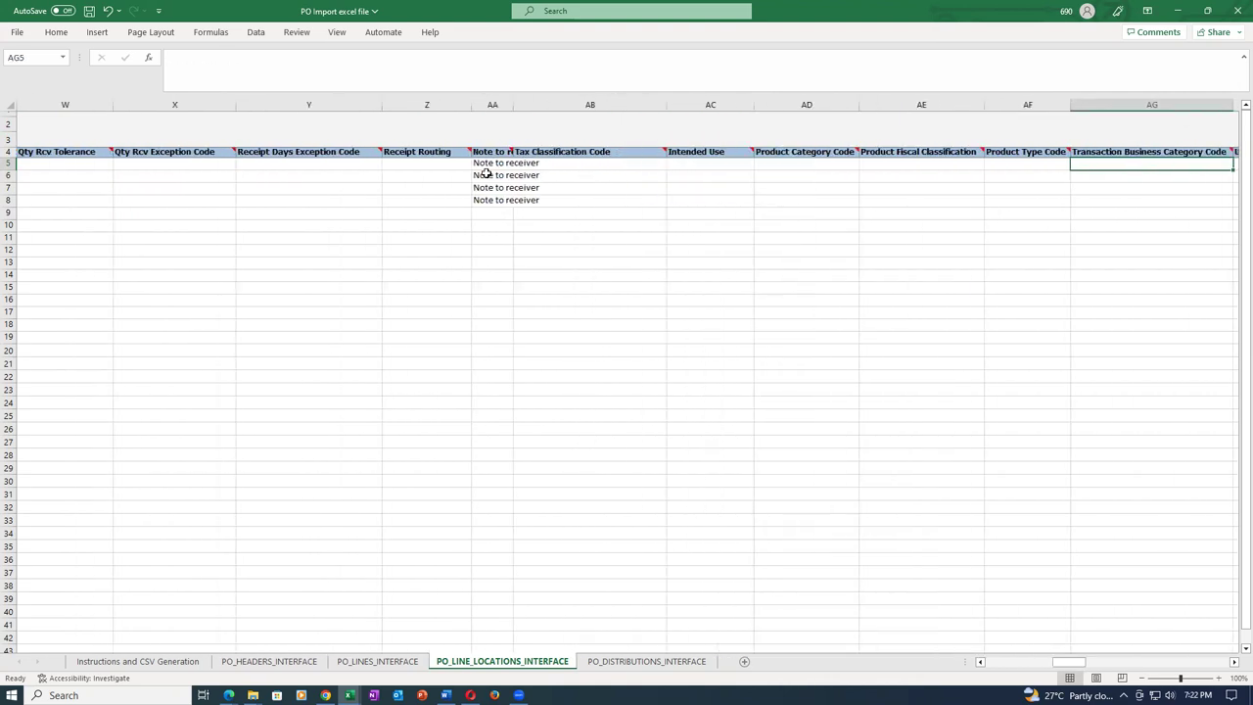
key(Right)
key(Right)
key(Right)
key(Right)
key(Right)
key(Right)
key(Right)
key(Right)
key(Right)
key(Right)
key(Right)
key(Right)
key(Right)
key(Right)
key(Right)
key(Right)
key(Right)
key(Right)
key(Right)
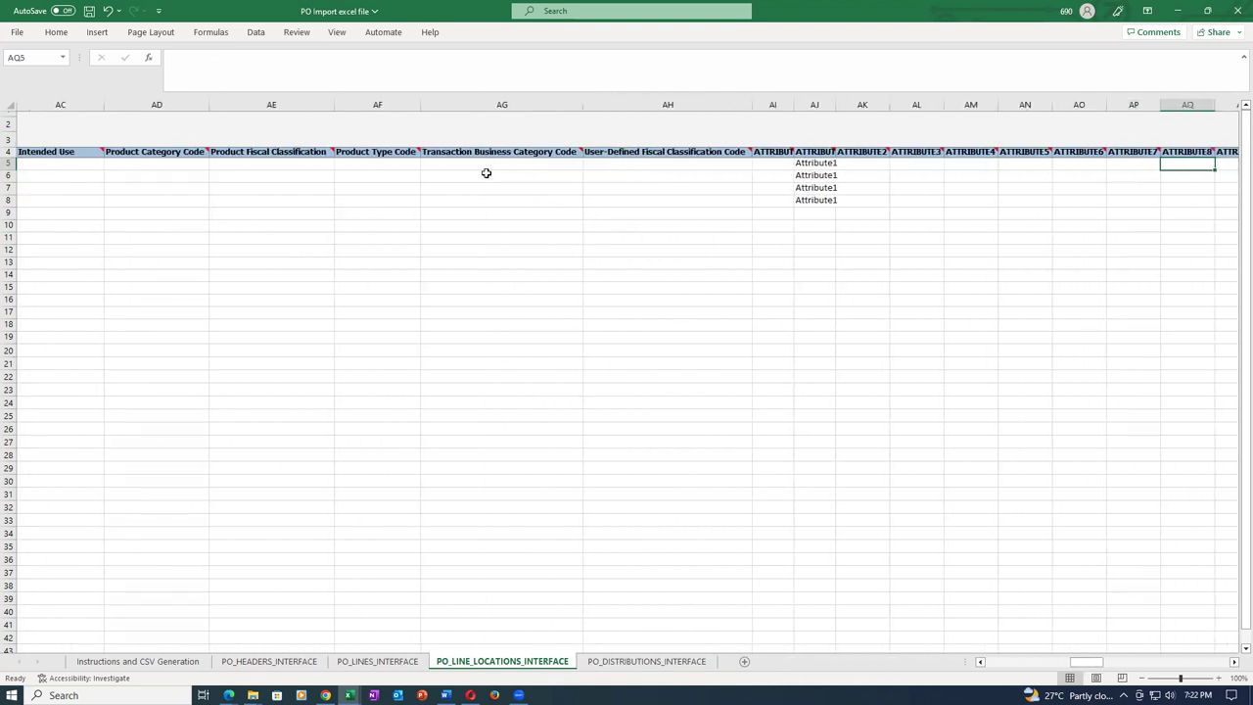
key(Right)
key(Right)
key(Right)
key(Right)
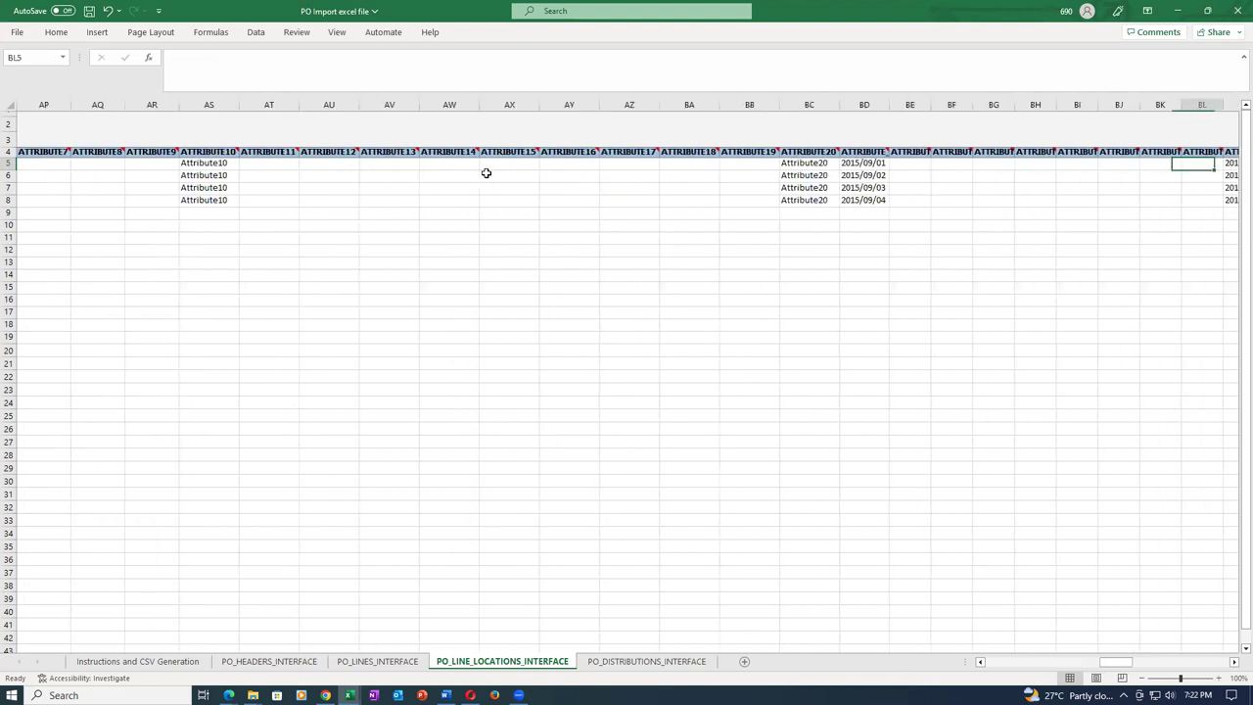
key(Left)
key(Left)
key(Right)
key(Right)
key(Right)
key(Right)
key(Right)
key(Right)
key(Right)
key(Right)
key(Right)
key(Right)
key(Right)
key(Right)
key(Right)
key(Right)
key(Right)
key(Right)
key(Right)
key(Right)
key(Right)
key(Right)
key(Right)
key(Right)
key(Right)
key(Right)
key(Right)
key(Right)
key(Right)
key(Right)
key(Right)
key(Right)
key(Right)
key(Right)
key(Right)
key(Right)
key(Right)
key(Right)
key(Right)
key(Right)
key(Right)
key(Right)
key(Right)
key(Right)
key(Right)
key(Right)
key(Home)
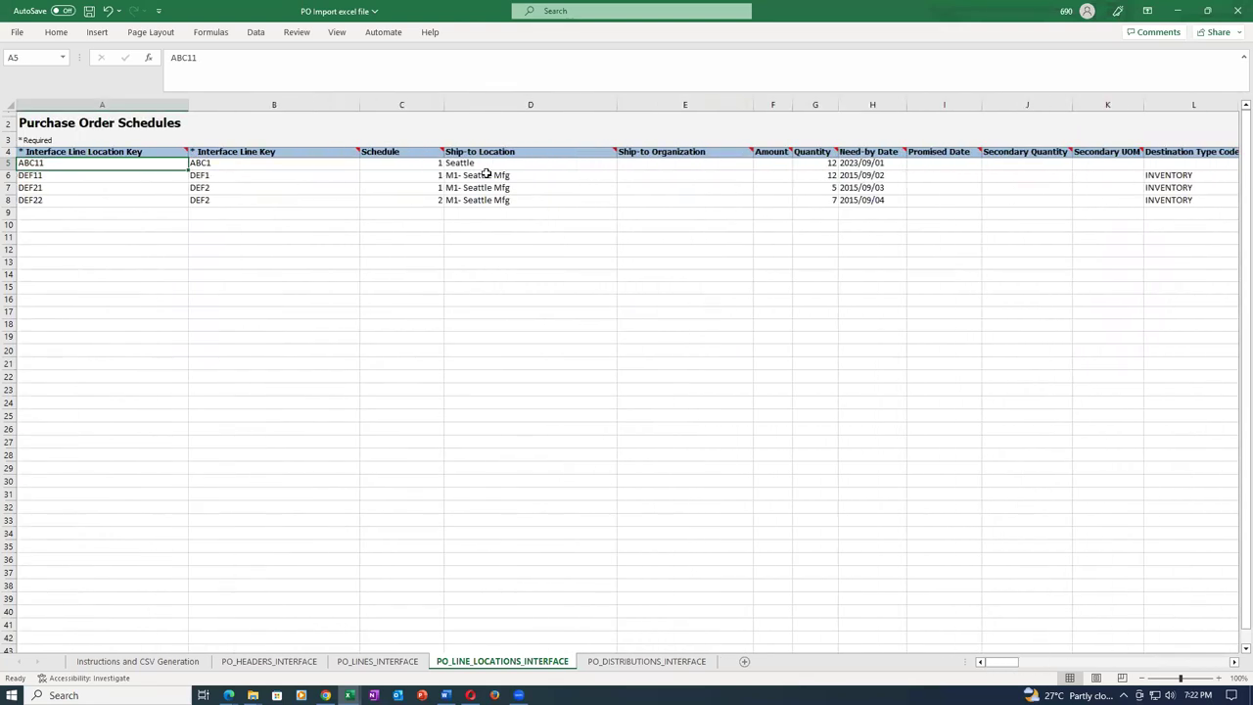
key(ctrl+s)
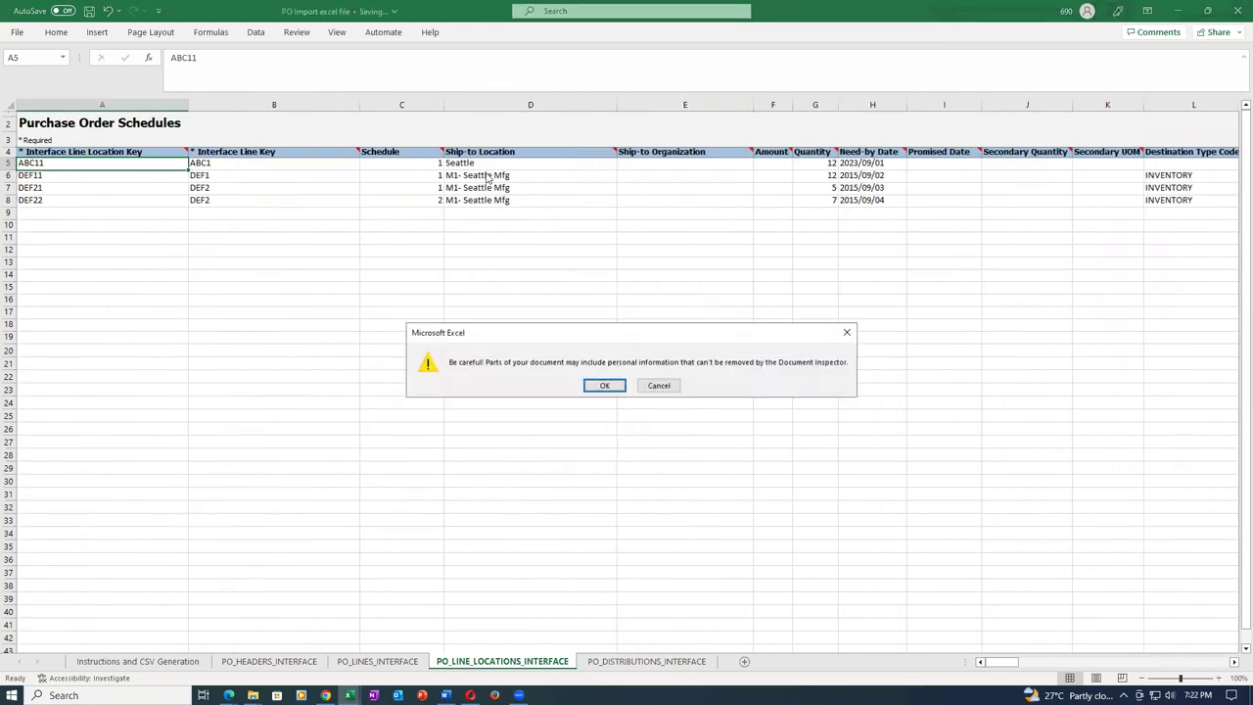
Clear the DEF schedule rows 6–8 on PO_LINE_LOCATIONS_INTERFACE and save the workbook.
click(604, 385)
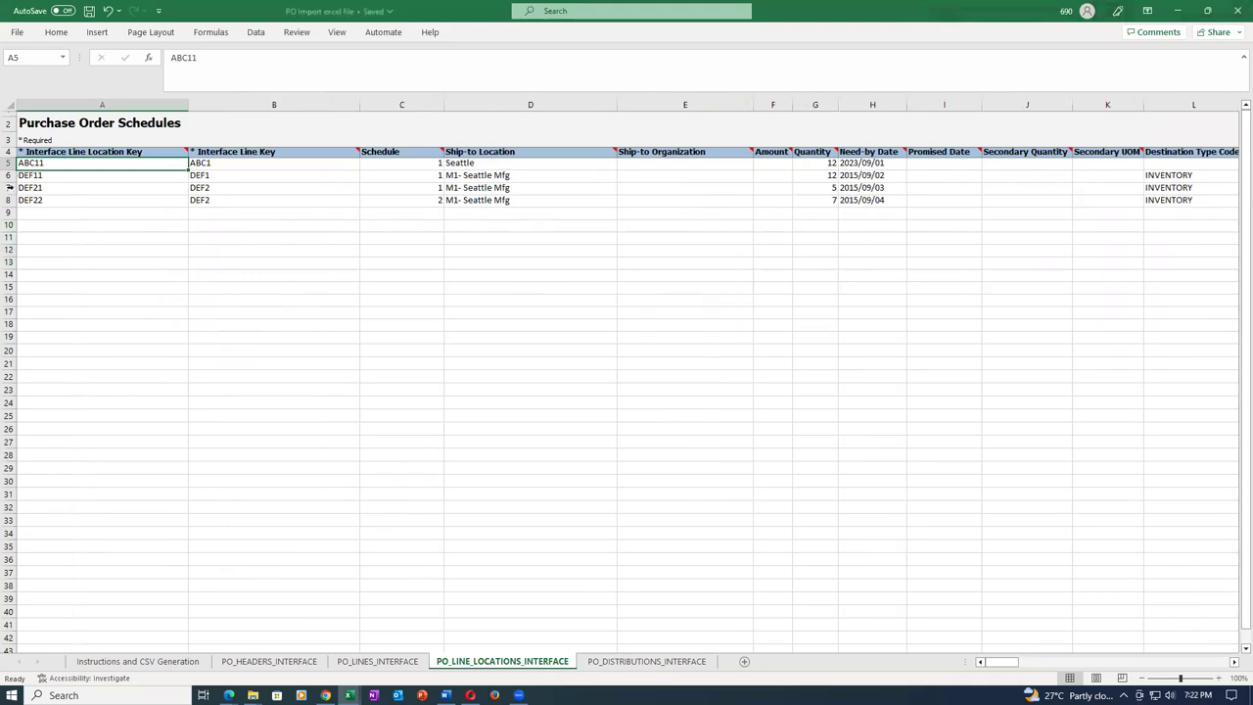
drag(7, 176, 7, 195)
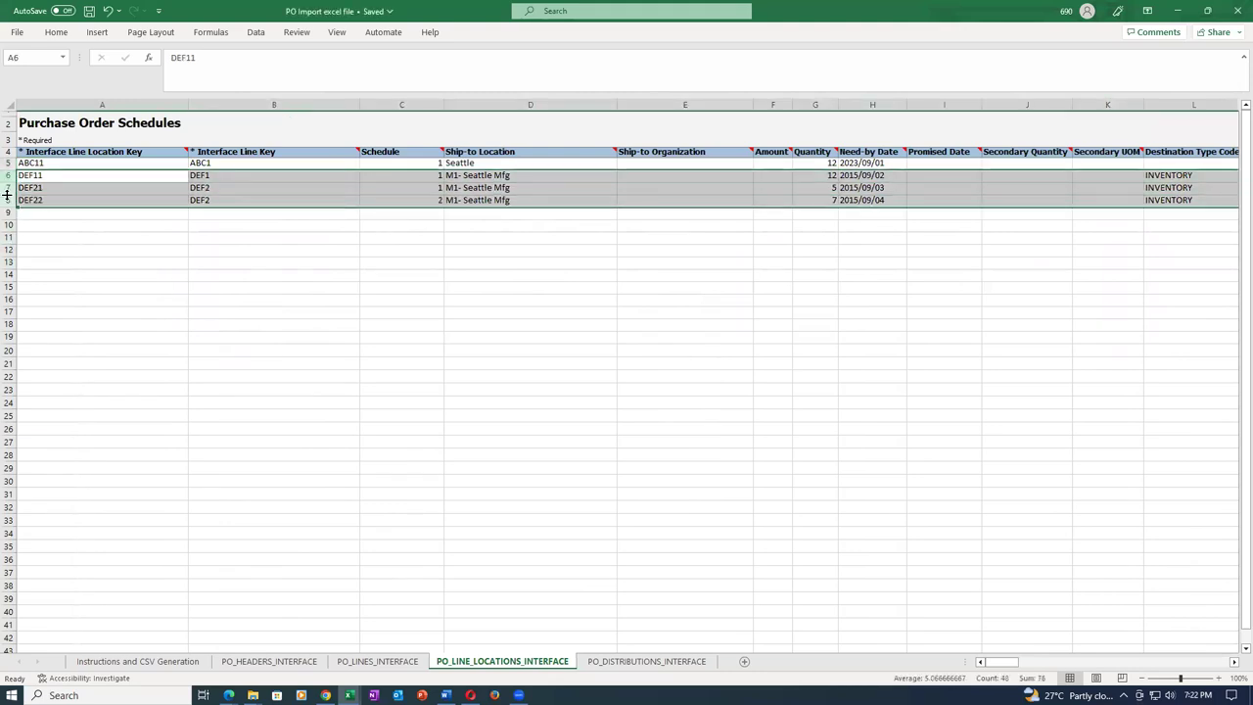
key(Delete)
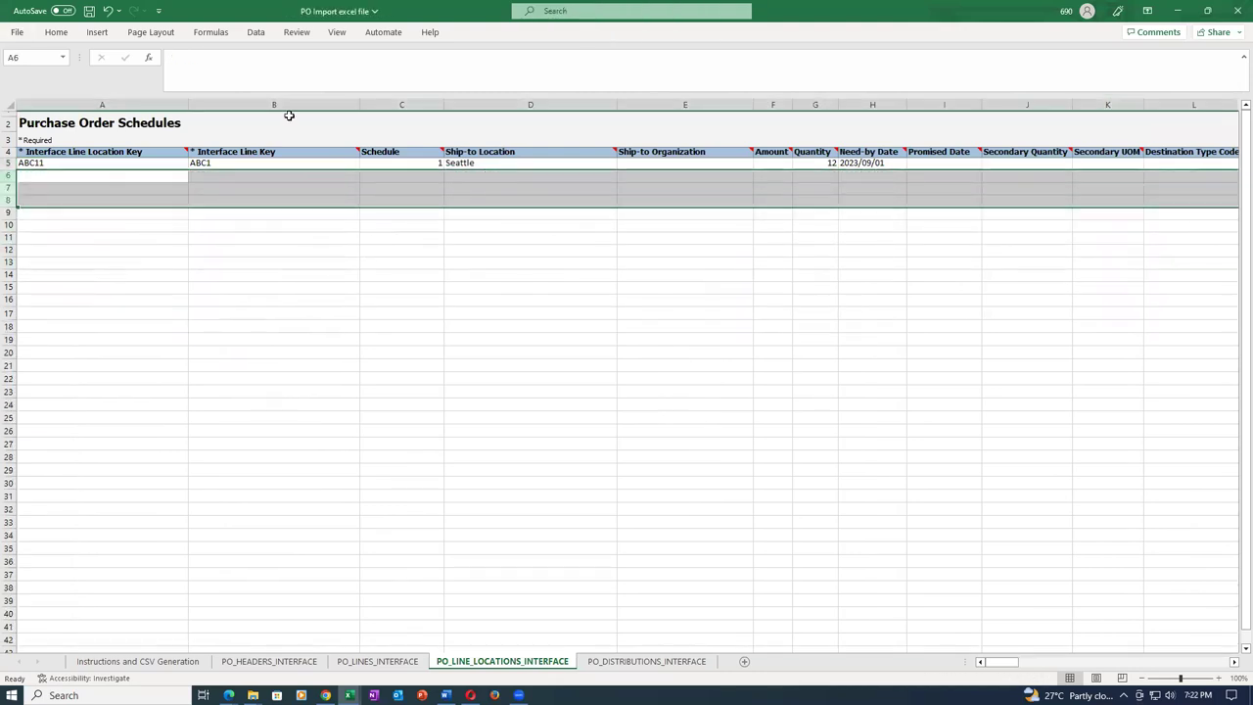
key(ctrl+s)
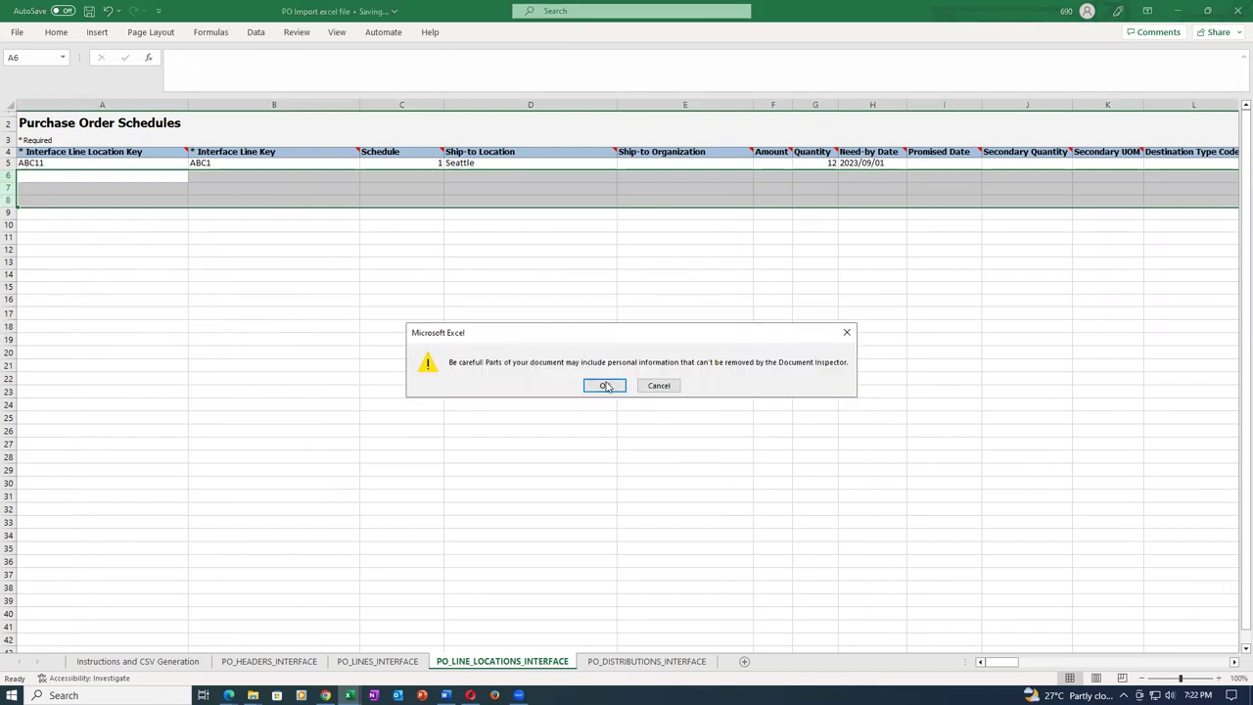
click(603, 385)
Clear the DEF line rows 6–7 on PO_LINES_INTERFACE and save the workbook.
click(378, 660)
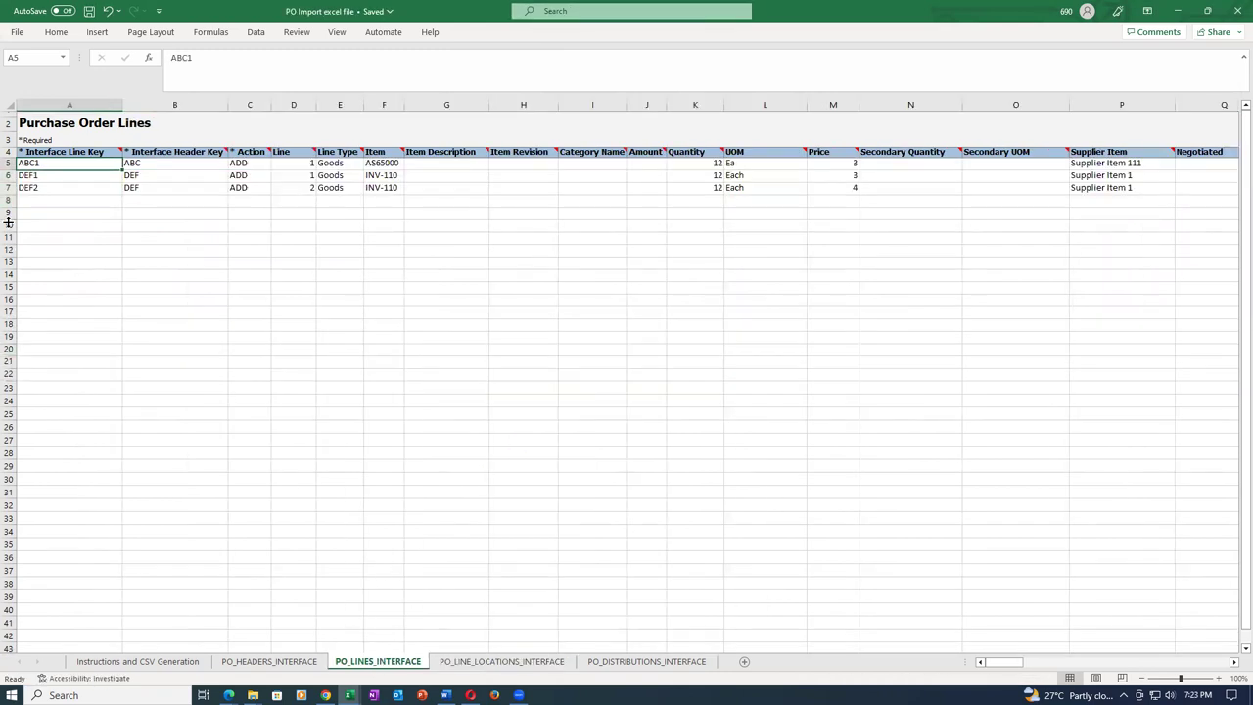
mouse_move(8, 176)
mouse_down()
mouse_move(6, 199)
mouse_move(6, 181)
mouse_up()
key(Delete)
key(ctrl+s)
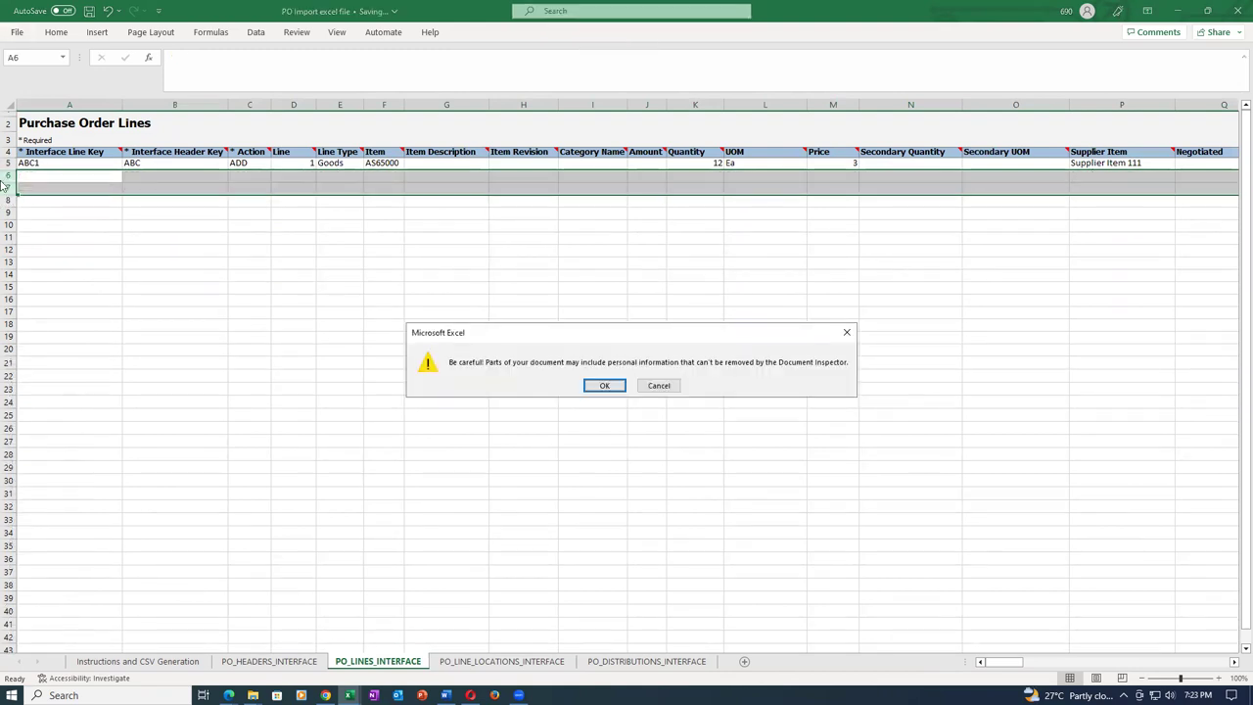
click(605, 385)
Check the headers, lines and schedules sheets, then bring up PO_DISTRIBUTIONS_INTERFACE.
click(269, 660)
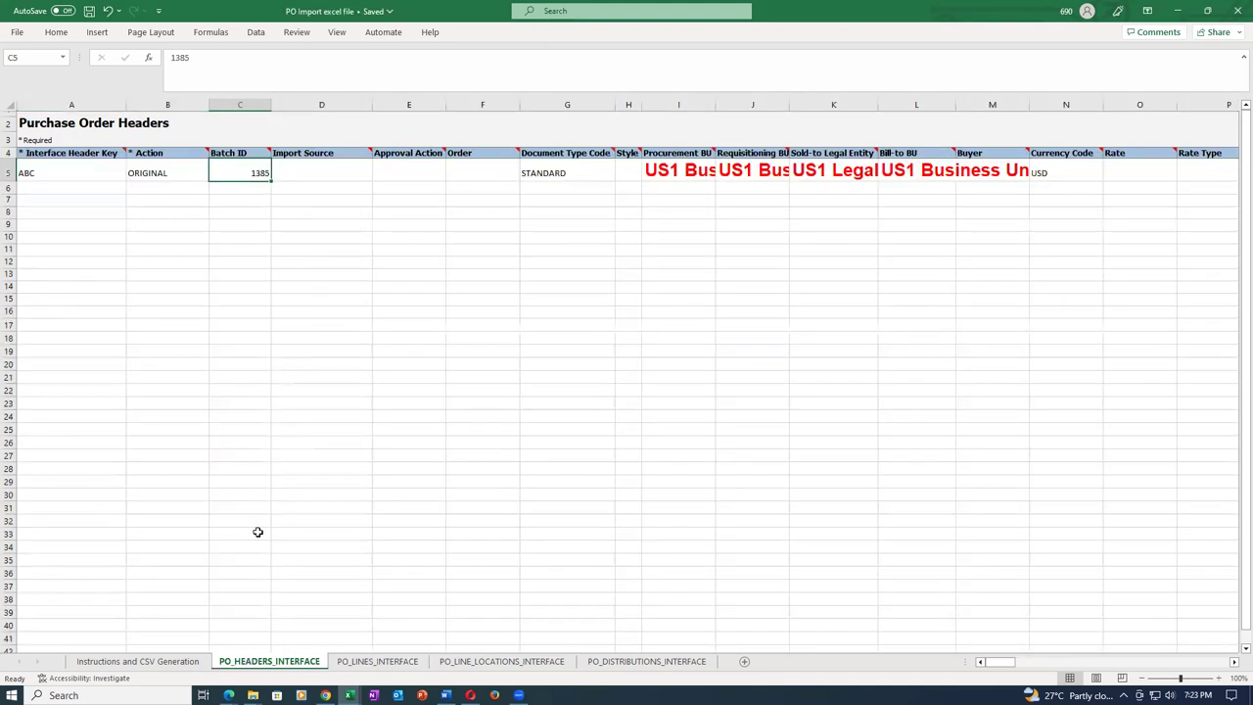
click(369, 665)
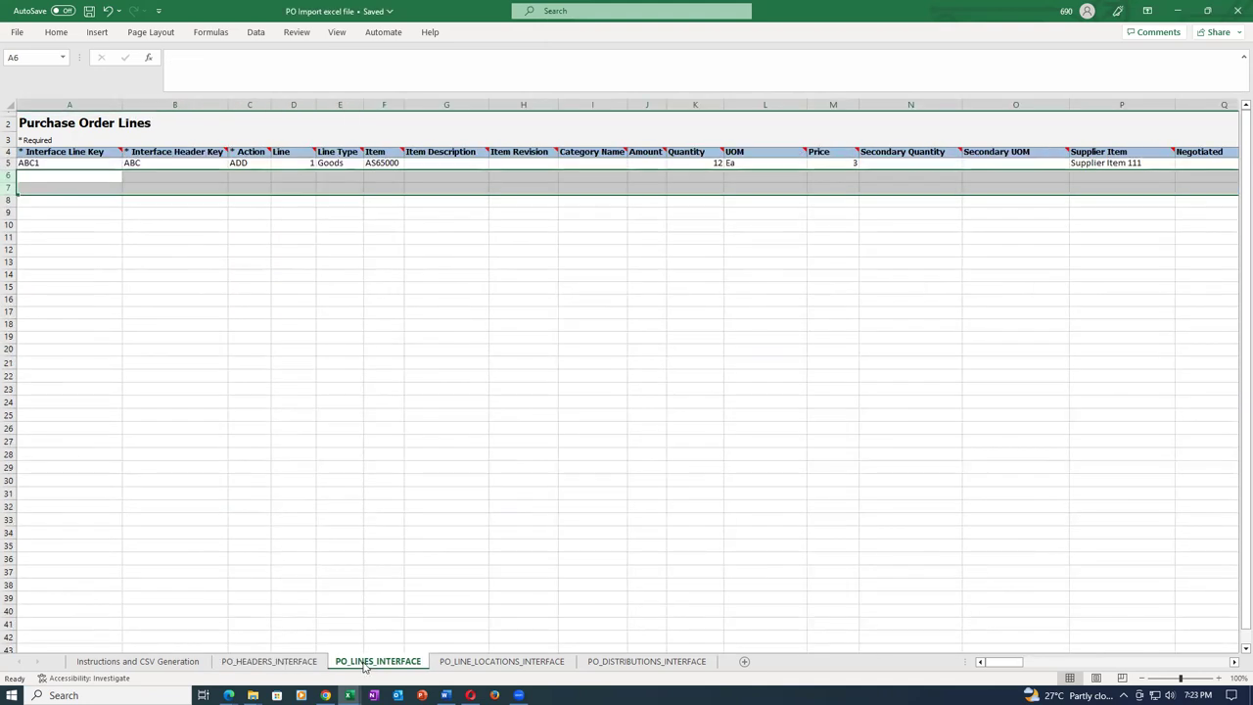
click(472, 665)
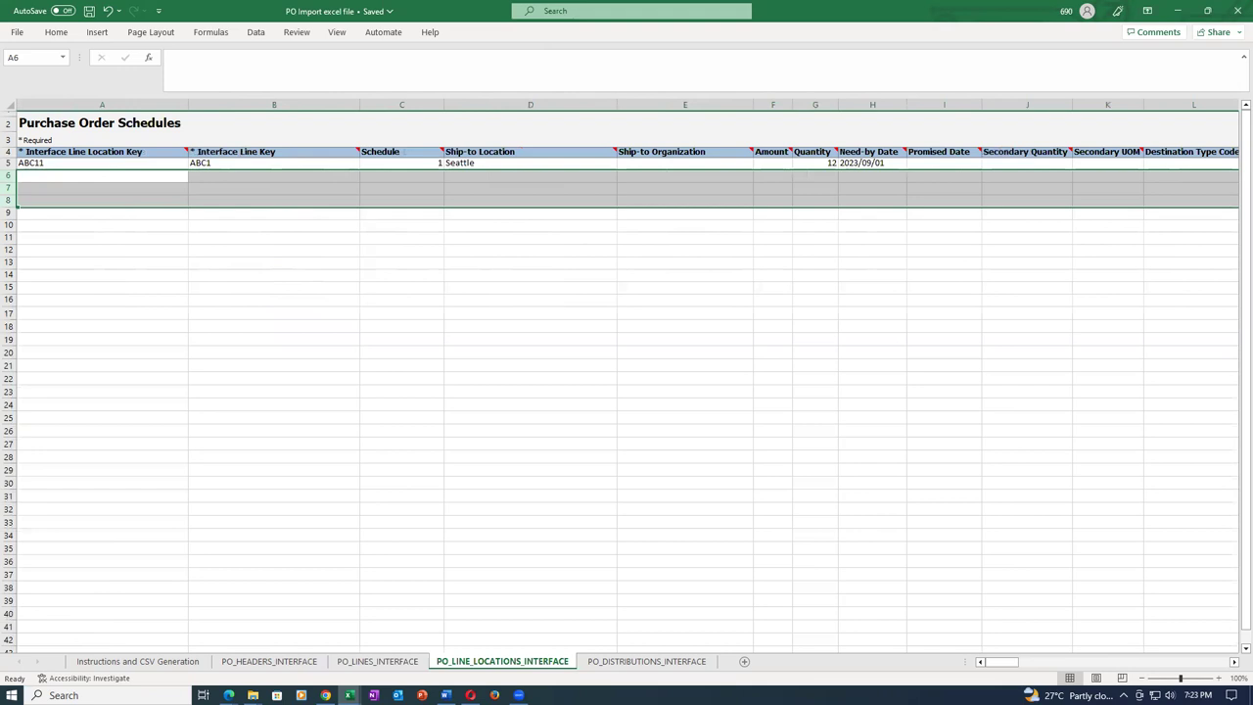
click(630, 664)
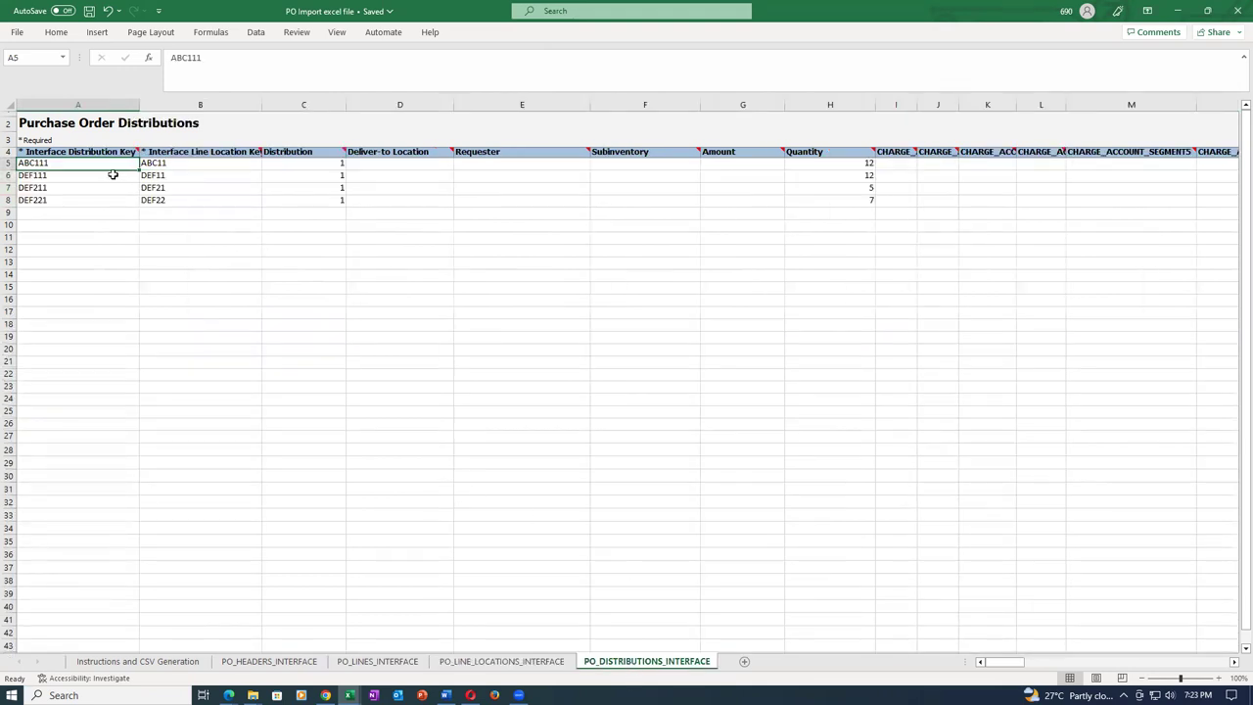
Review distribution ABC111's fields across row 5, from line location key to attributes.
click(182, 165)
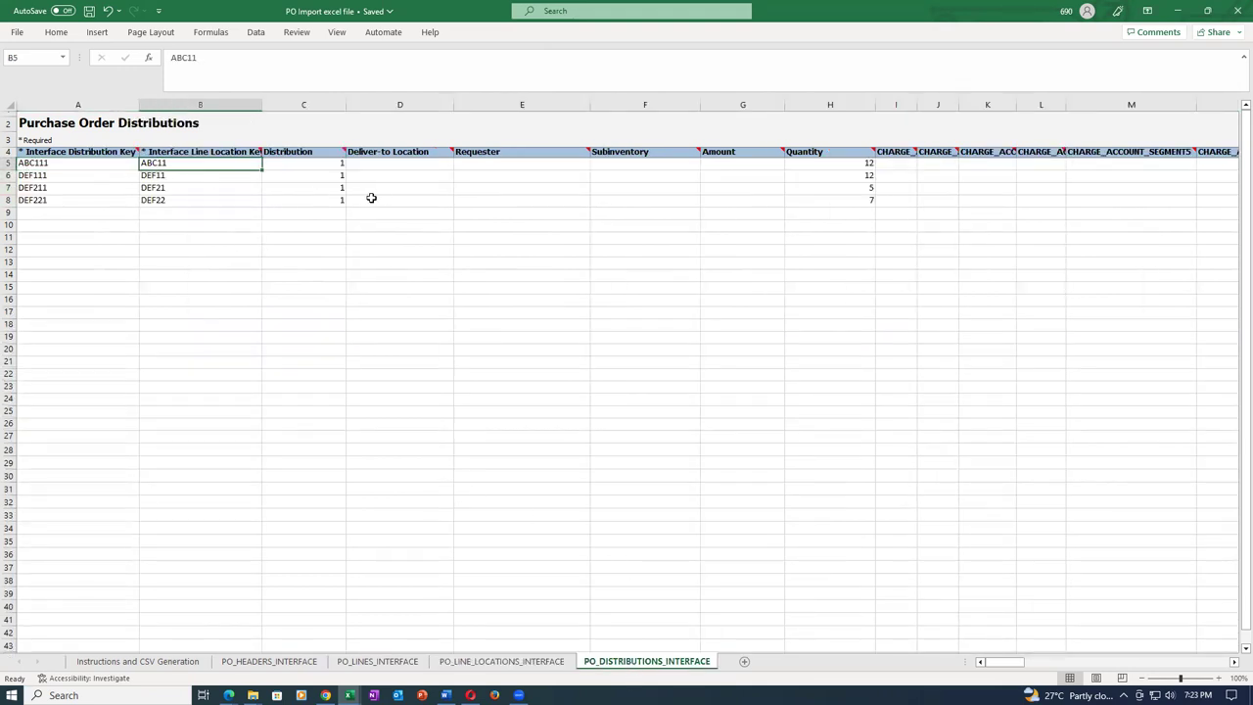
key(Right)
key(Right)
key(Right)
key(Right)
key(Right)
key(Right)
key(Right)
key(Right)
key(Right)
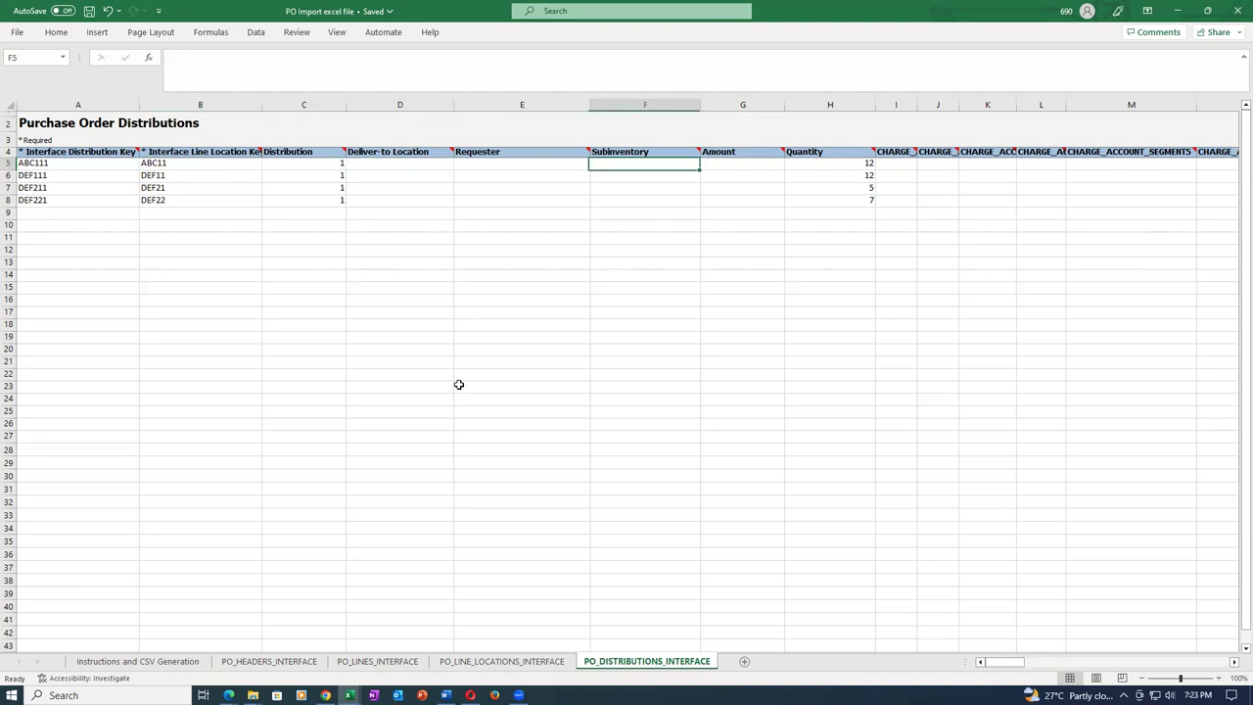
key(Right)
key(Right)
key(Right)
key(Right)
key(Right)
key(Right)
key(Right)
key(Right)
key(Right)
key(Right)
key(Right)
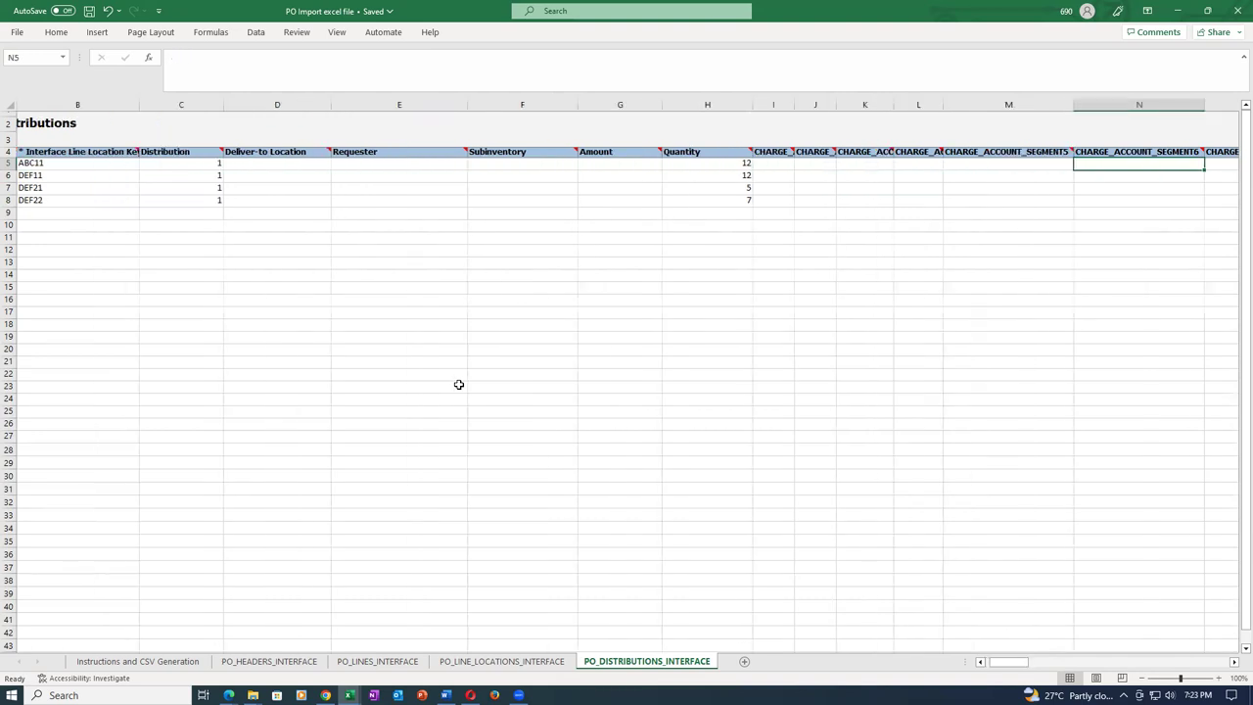
key(Right)
key(Right)
key(Right)
key(Right)
key(Right)
key(Right)
key(Right)
key(Right)
key(Right)
key(Right)
key(Right)
key(Right)
key(Right)
key(Right)
key(Right)
key(Right)
key(Right)
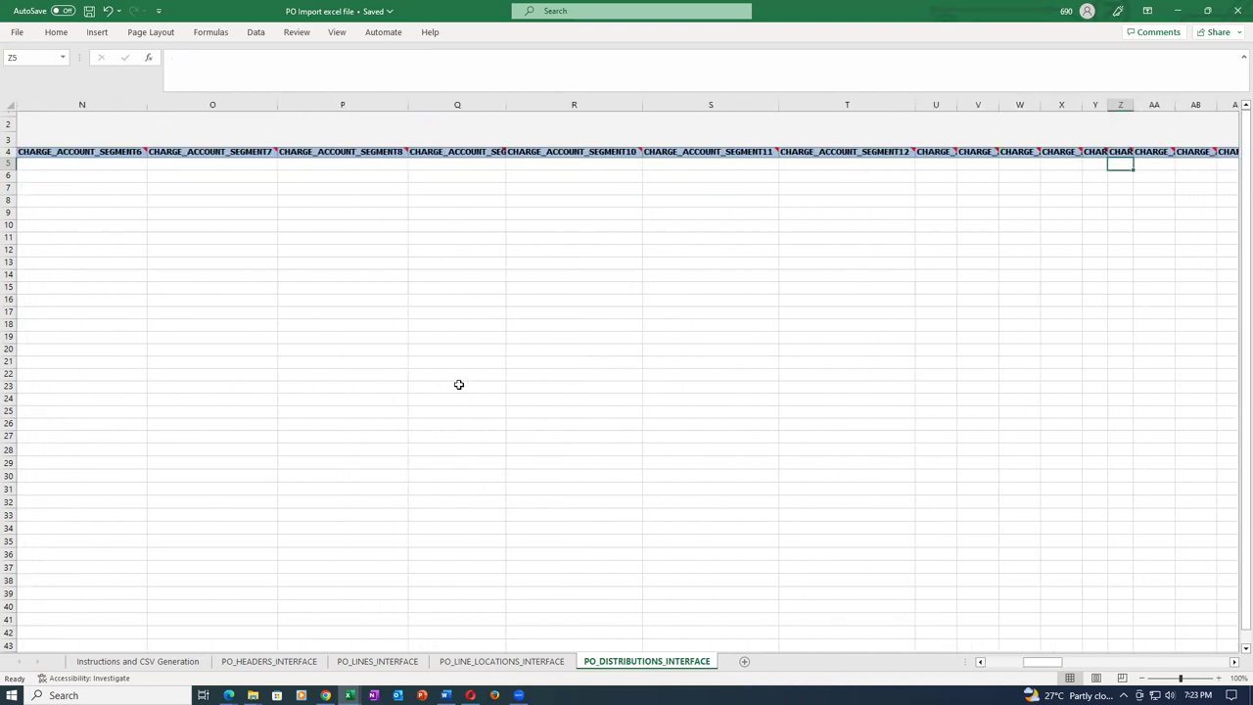
key(Right)
key(Right)
key(Right)
key(Right)
key(Right)
key(Right)
key(Right)
key(Right)
key(Right)
key(Right)
key(Right)
key(Right)
key(Right)
key(Right)
key(Right)
key(Right)
key(Right)
key(Right)
key(Right)
key(Right)
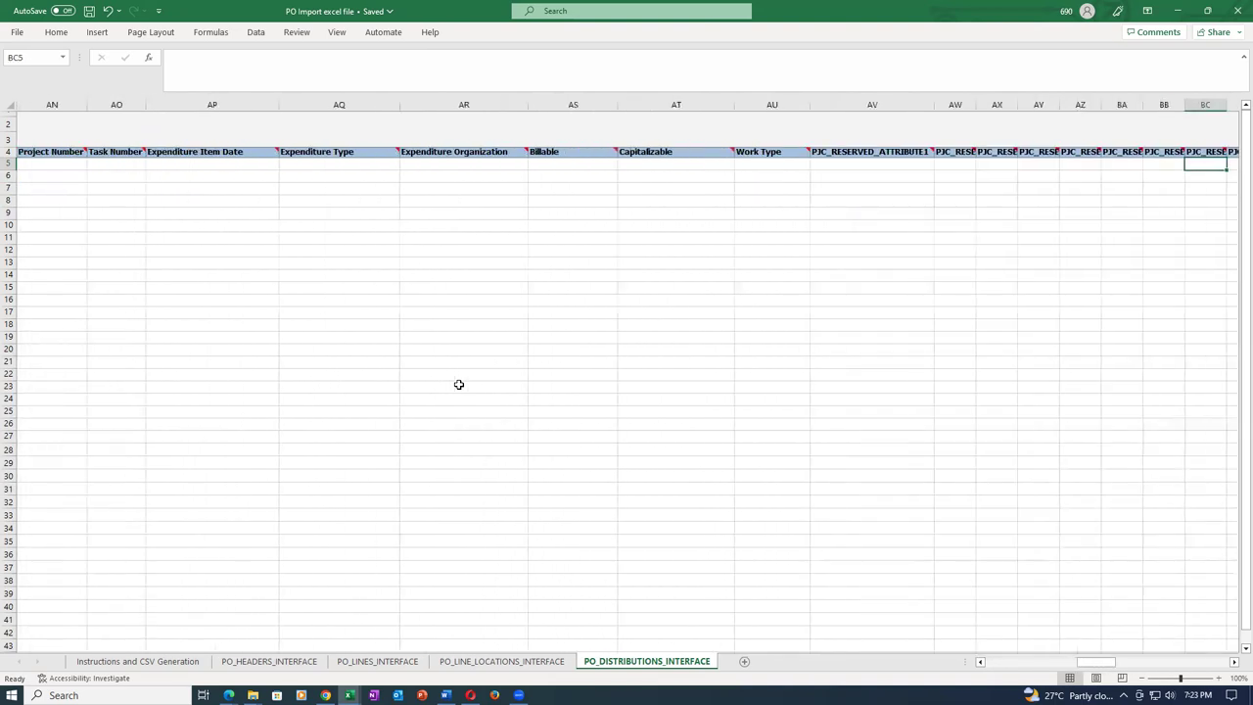
key(Right)
key(Right)
key(Right)
key(Right)
key(Right)
key(Right)
key(Right)
key(Right)
key(Right)
key(Right)
key(Right)
key(Right)
key(Right)
key(Right)
key(Right)
key(Right)
key(Right)
key(Right)
key(Right)
key(Right)
key(Right)
key(Right)
key(Right)
key(Right)
key(Right)
key(Right)
key(Right)
key(Right)
key(Right)
key(Right)
key(Right)
key(Right)
key(Right)
key(Right)
key(Right)
key(Right)
key(Right)
key(Right)
key(Right)
key(Right)
key(Right)
key(Right)
key(Right)
key(Right)
key(Right)
key(Right)
key(Right)
key(Right)
key(Right)
key(Right)
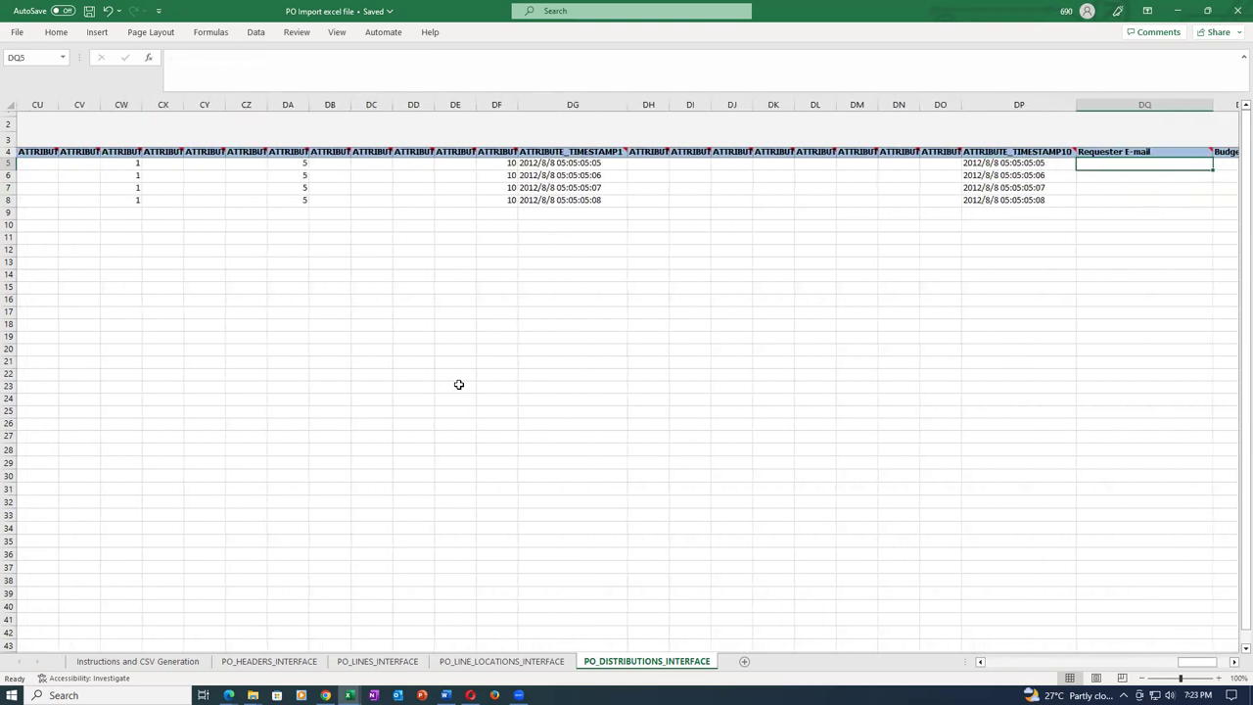
key(Right)
key(Right)
key(Right)
key(Right)
key(Right)
key(Right)
key(Right)
key(Right)
key(Right)
key(Right)
key(Right)
key(Right)
key(Right)
key(Right)
key(Right)
key(Right)
key(Right)
key(Right)
key(Right)
key(ctrl+Home)
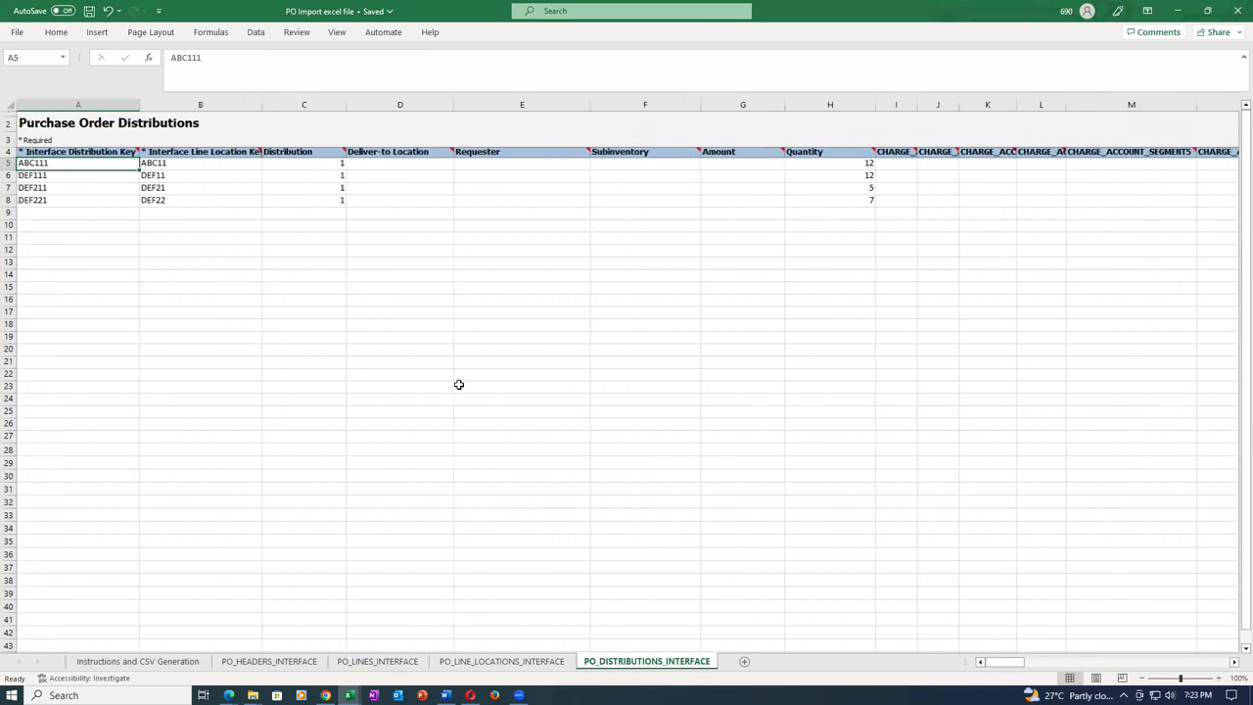
Clear the DEF distribution rows 6–8 and save the workbook.
key(ctrl+s)
click(605, 386)
drag(9, 174, 8, 199)
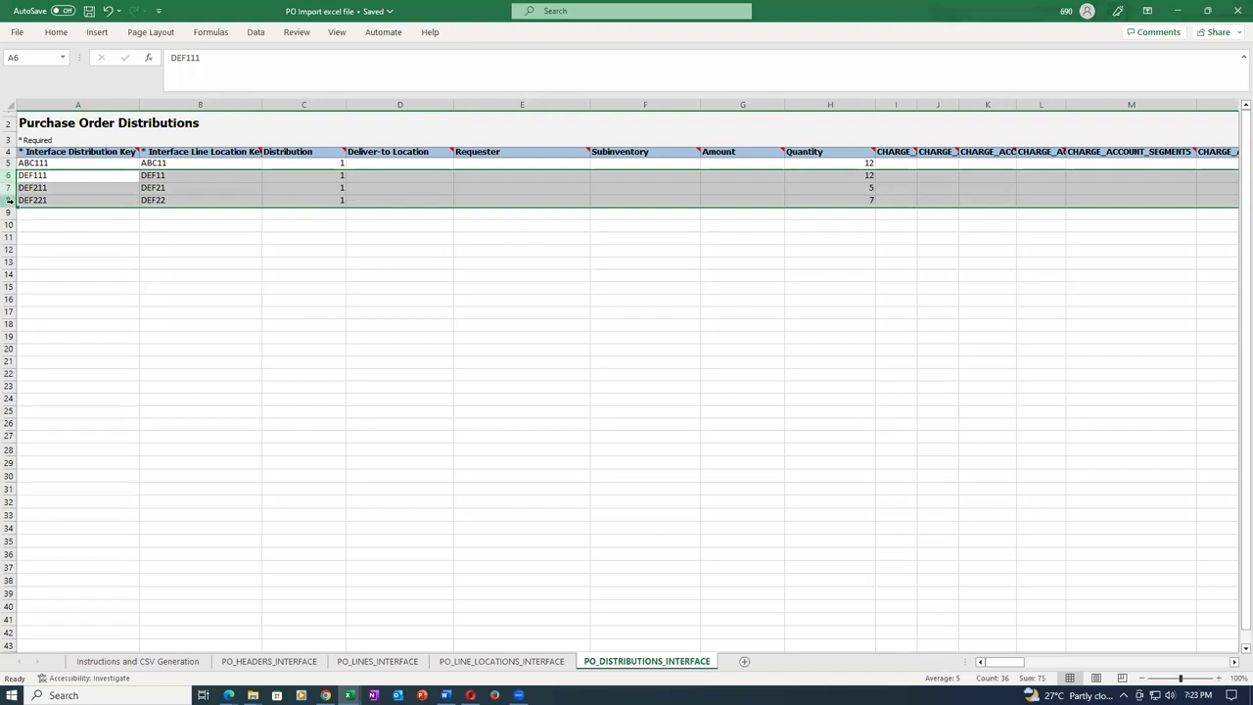
key(Delete)
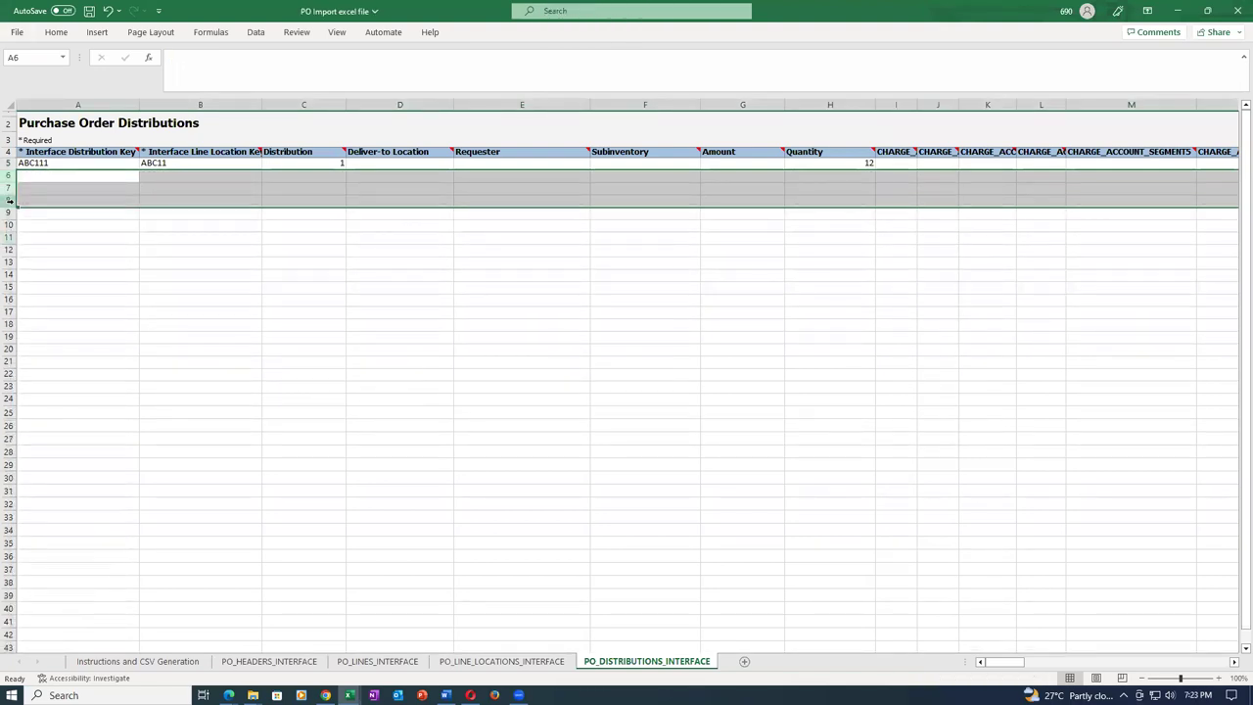
key(ctrl+s)
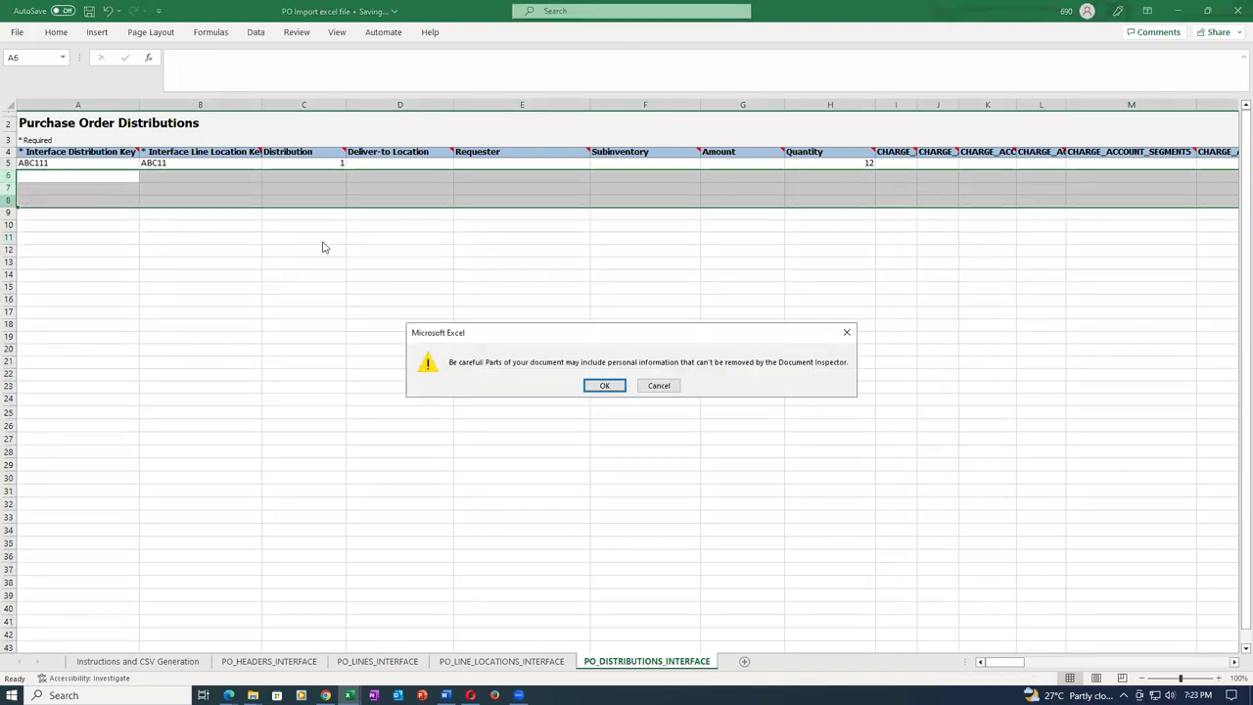
click(599, 385)
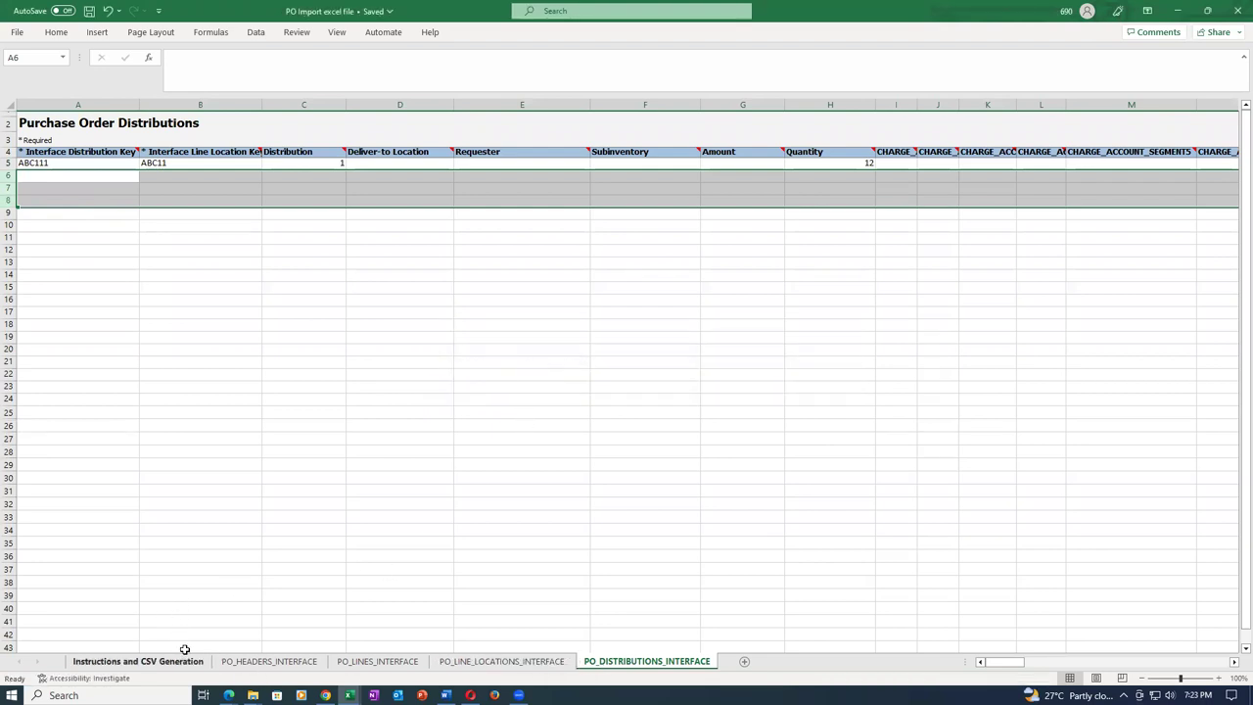
Save the workbook from the Instructions and CSV Generation sheet.
click(117, 662)
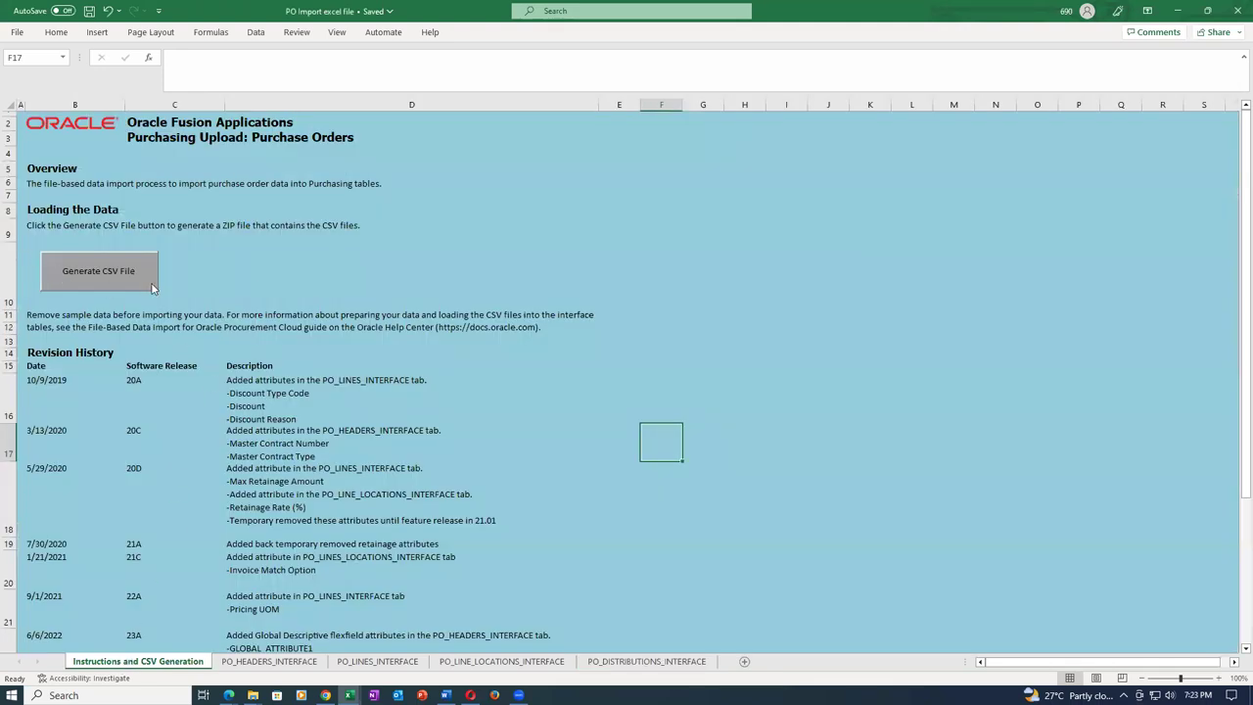
click(284, 272)
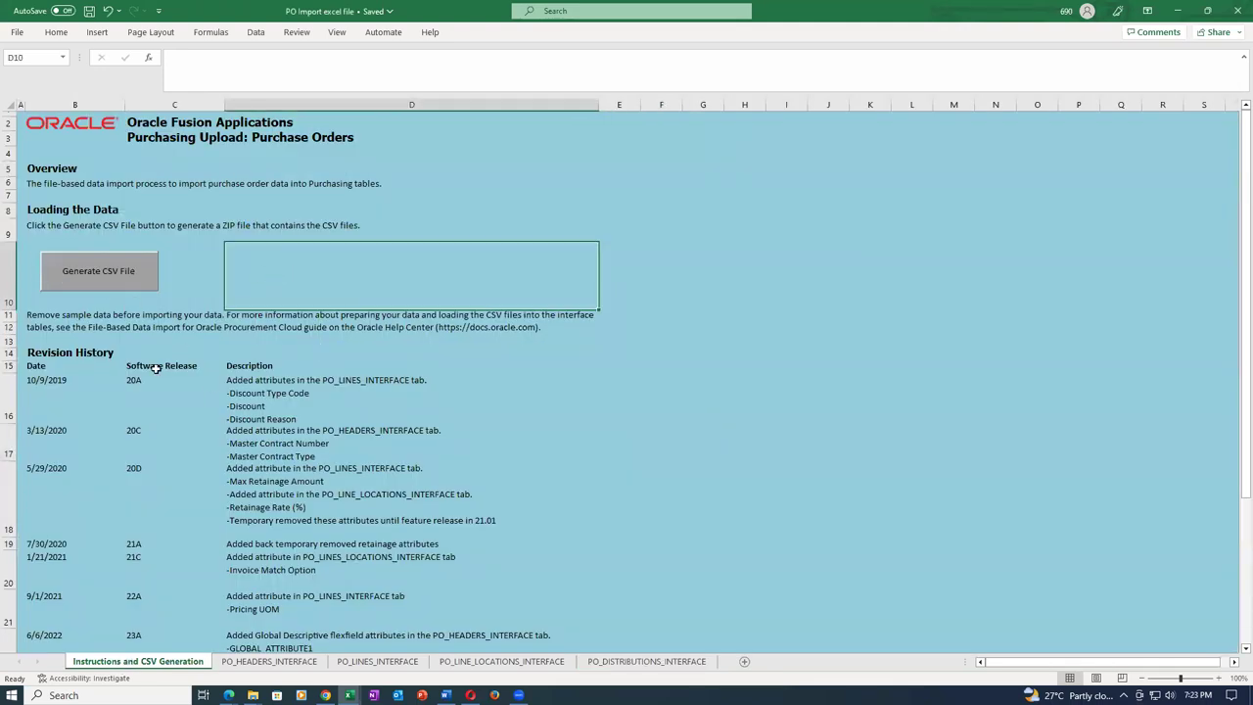
key(ctrl+s)
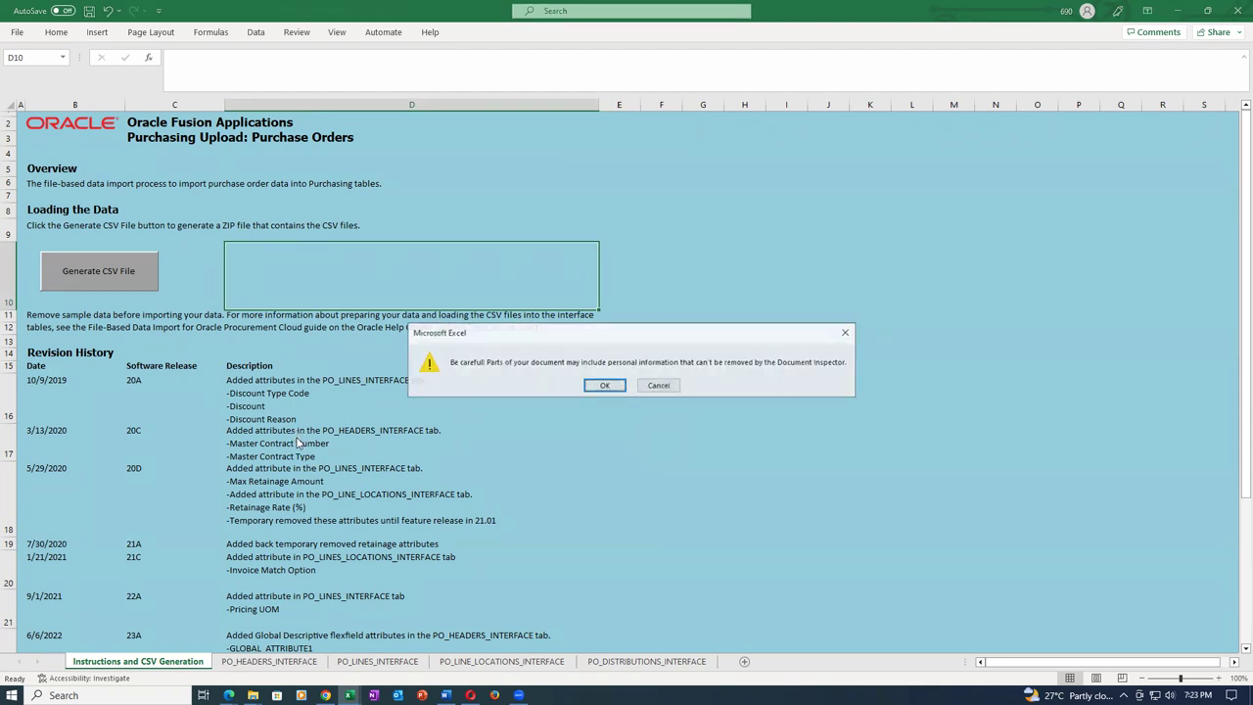
click(603, 386)
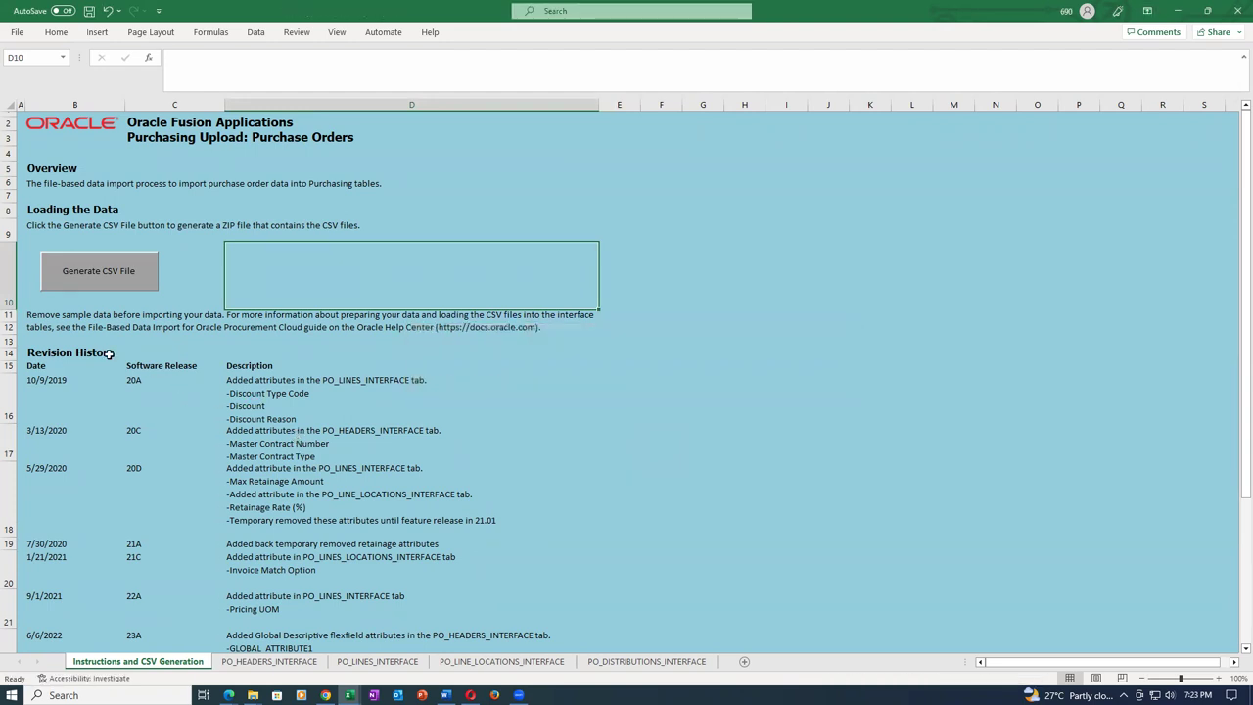
Generate the CSV files, saving the PoImportOrders ZIP in Main (J:) > Proc_29th_Oct > PO Import.
click(94, 273)
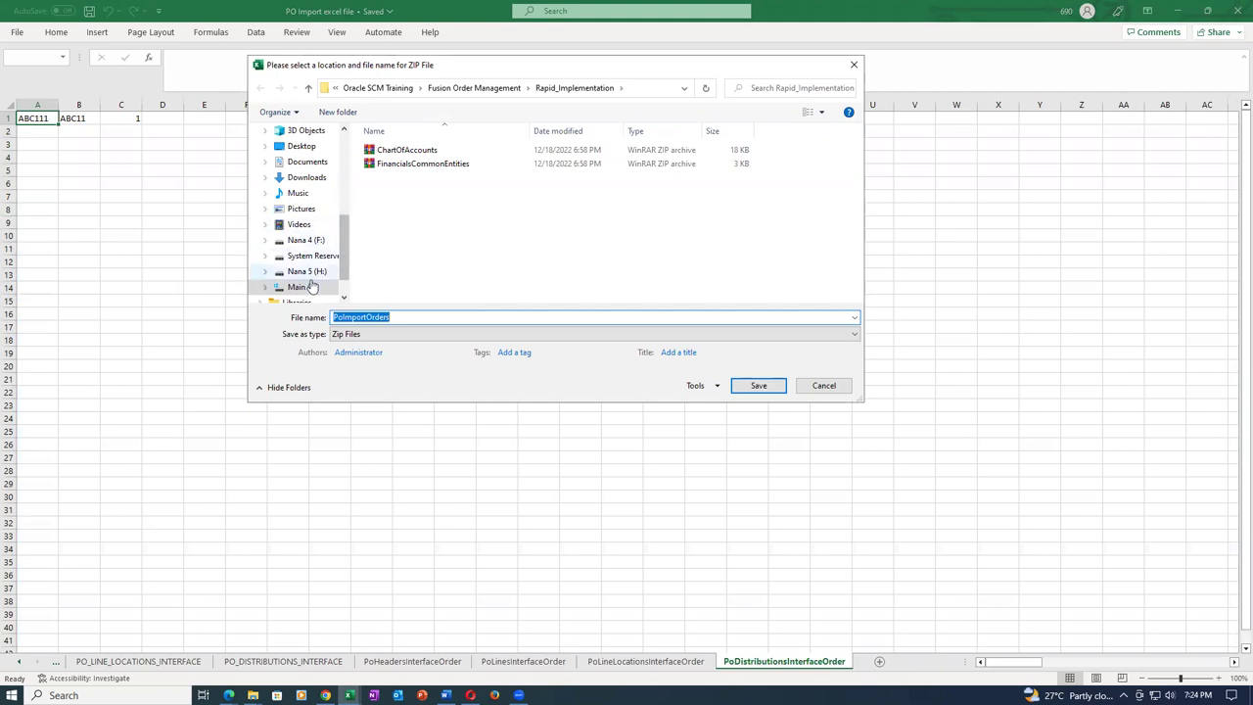
click(302, 287)
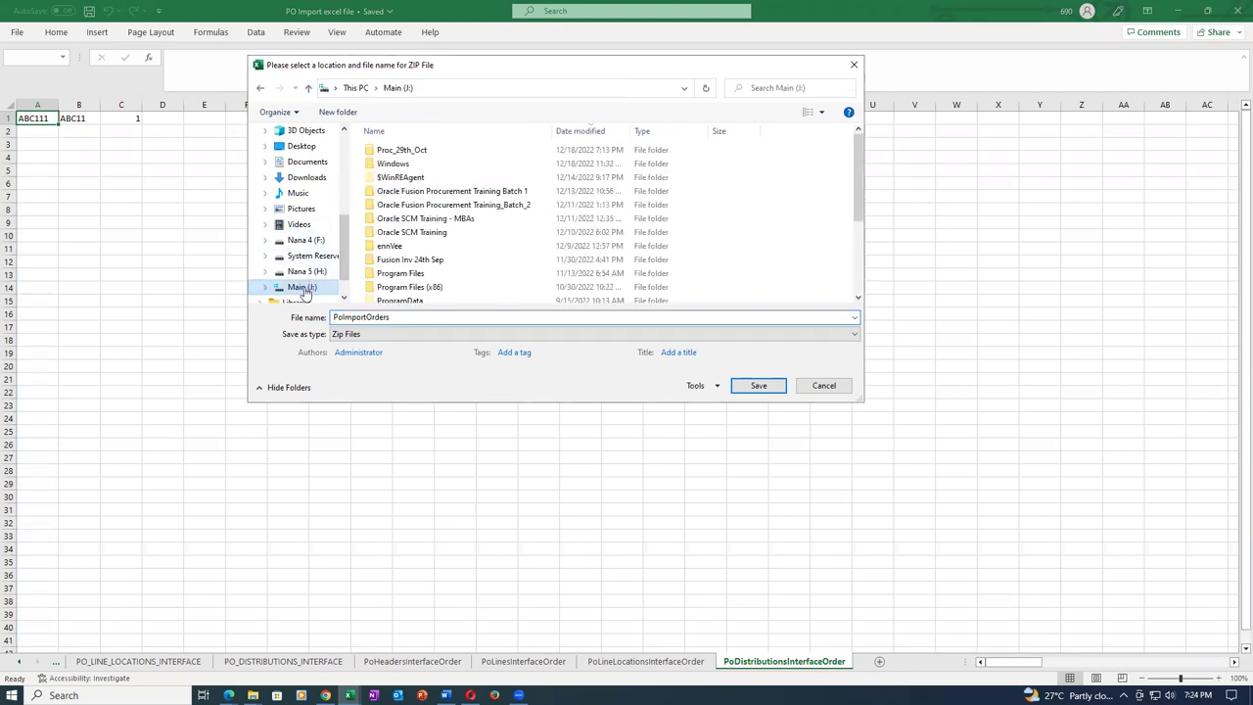
double_click(427, 152)
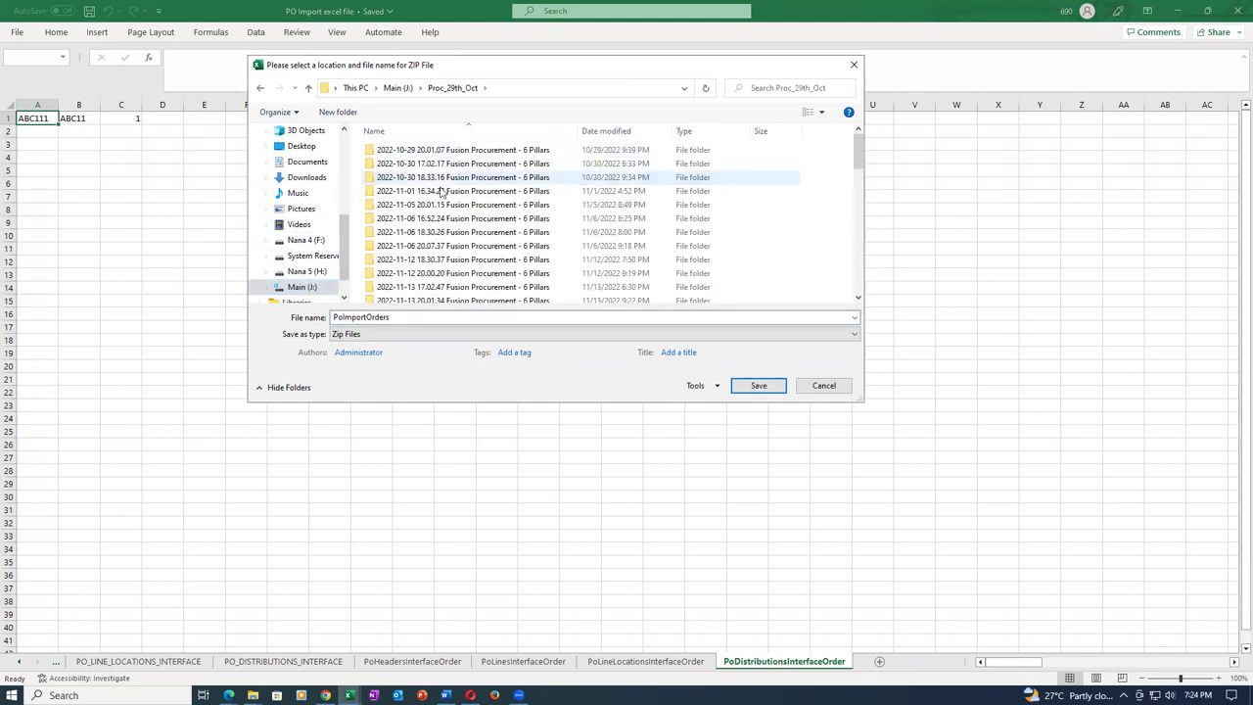
scroll(445, 264, down, 3)
scroll(445, 264, down, 8)
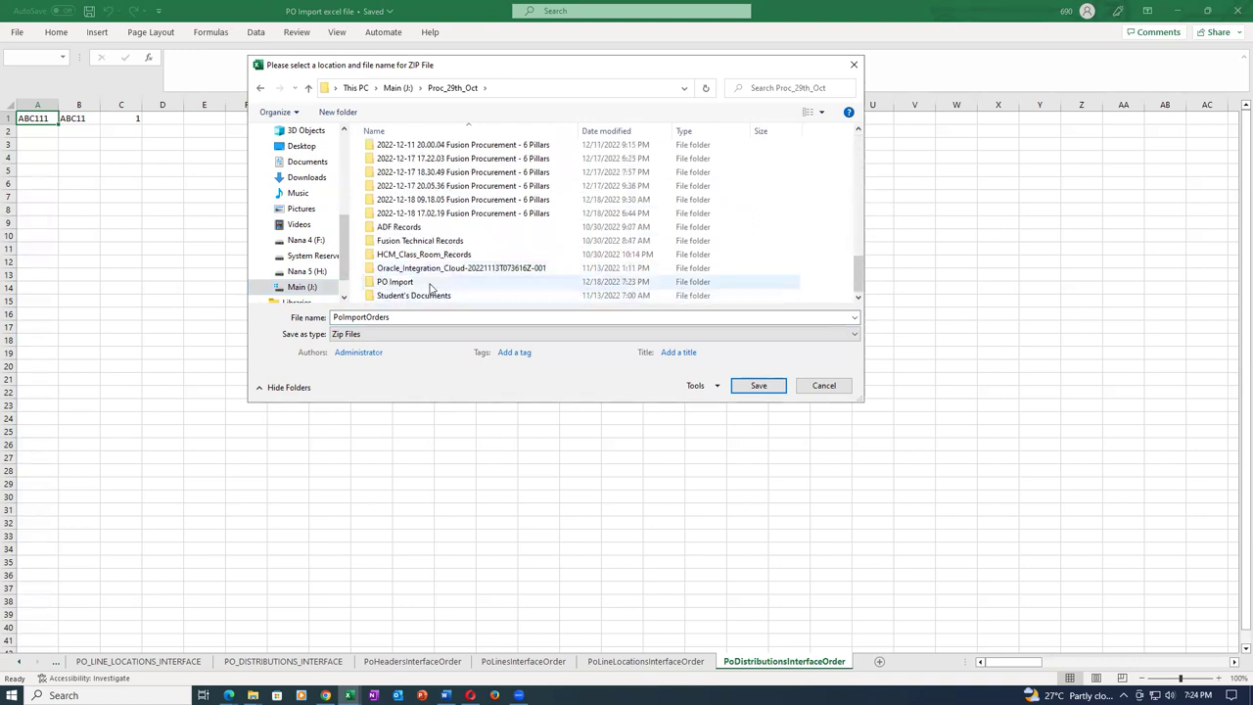
double_click(401, 282)
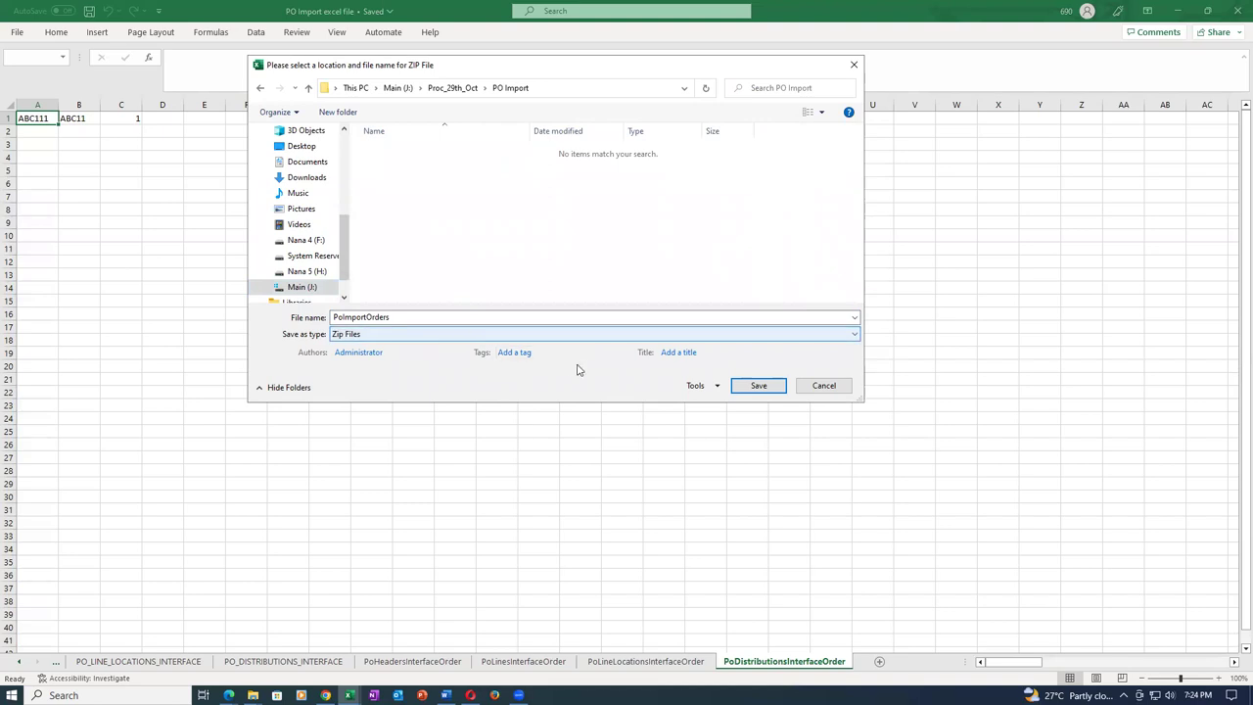
click(764, 385)
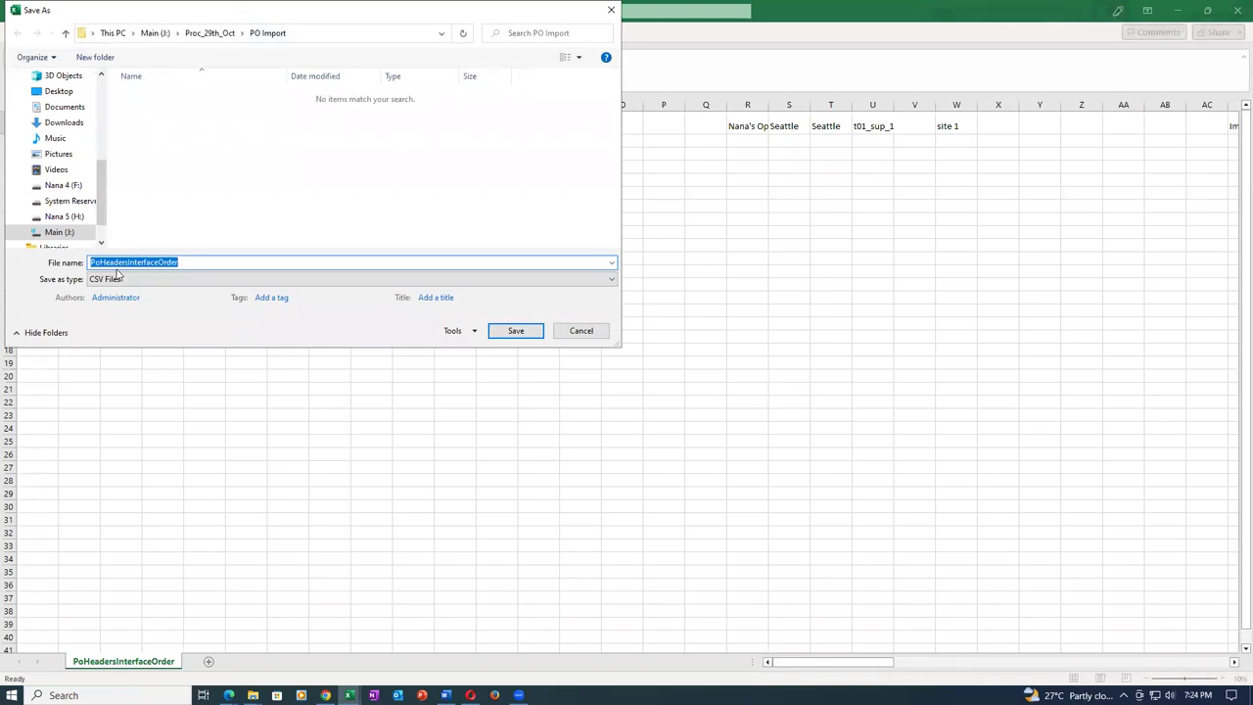
Save the PoHeaders, PoLines, PoLineLocations and PoDistributions interface CSVs and confirm the created-files message.
click(517, 330)
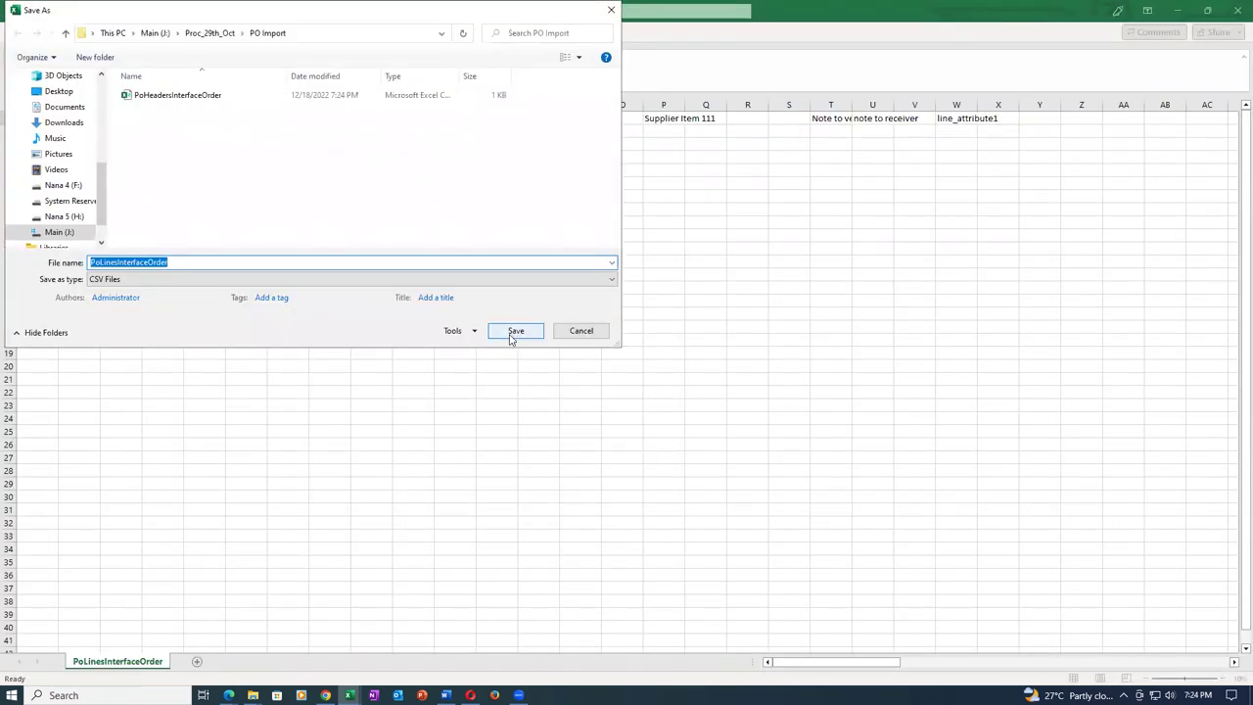
click(513, 333)
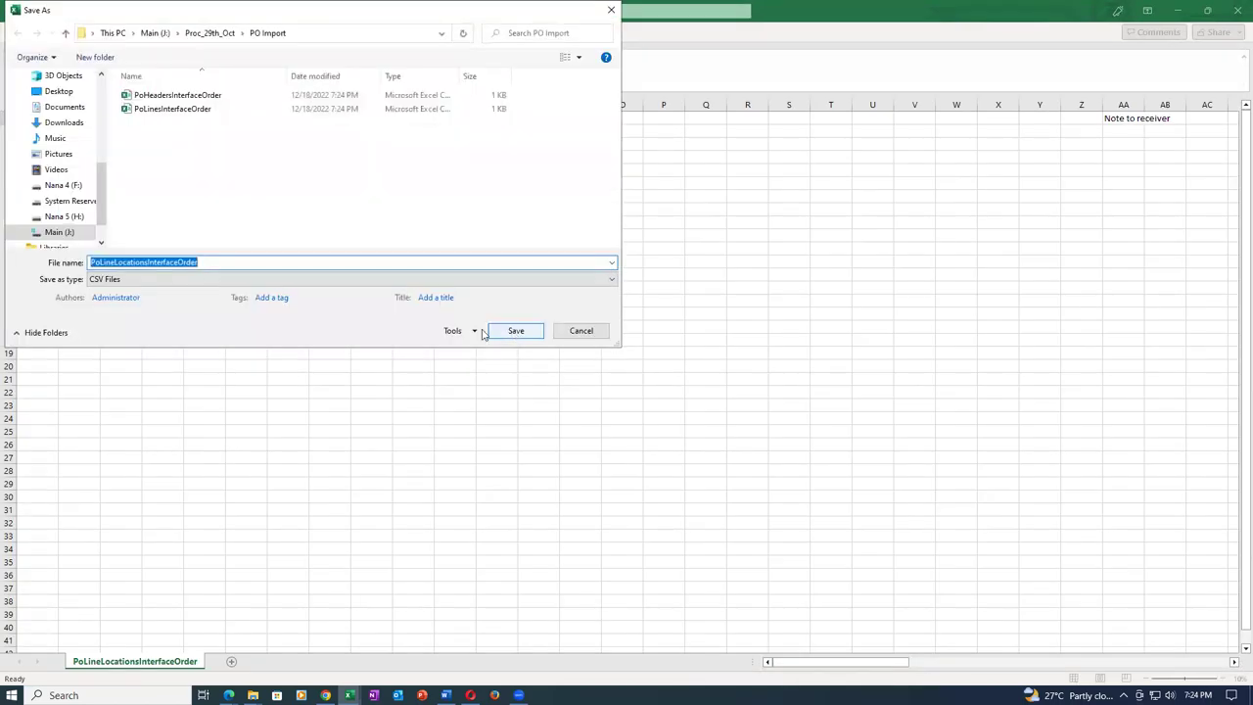
click(516, 331)
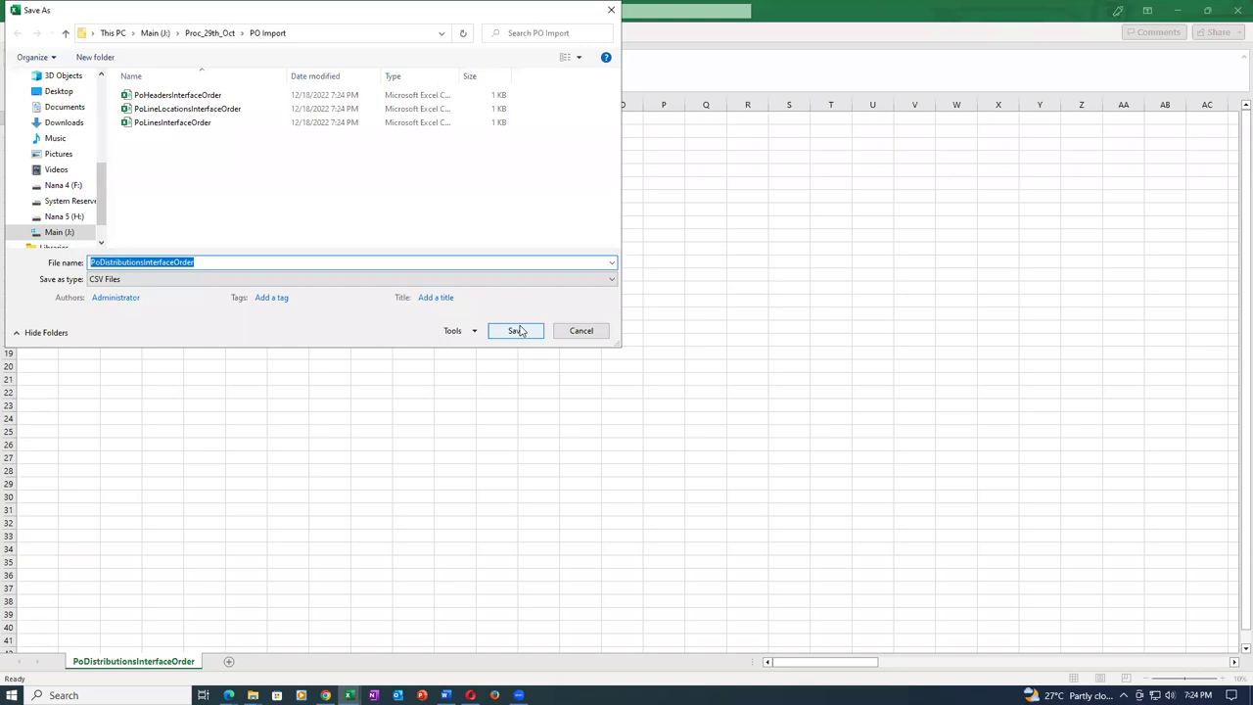
click(517, 331)
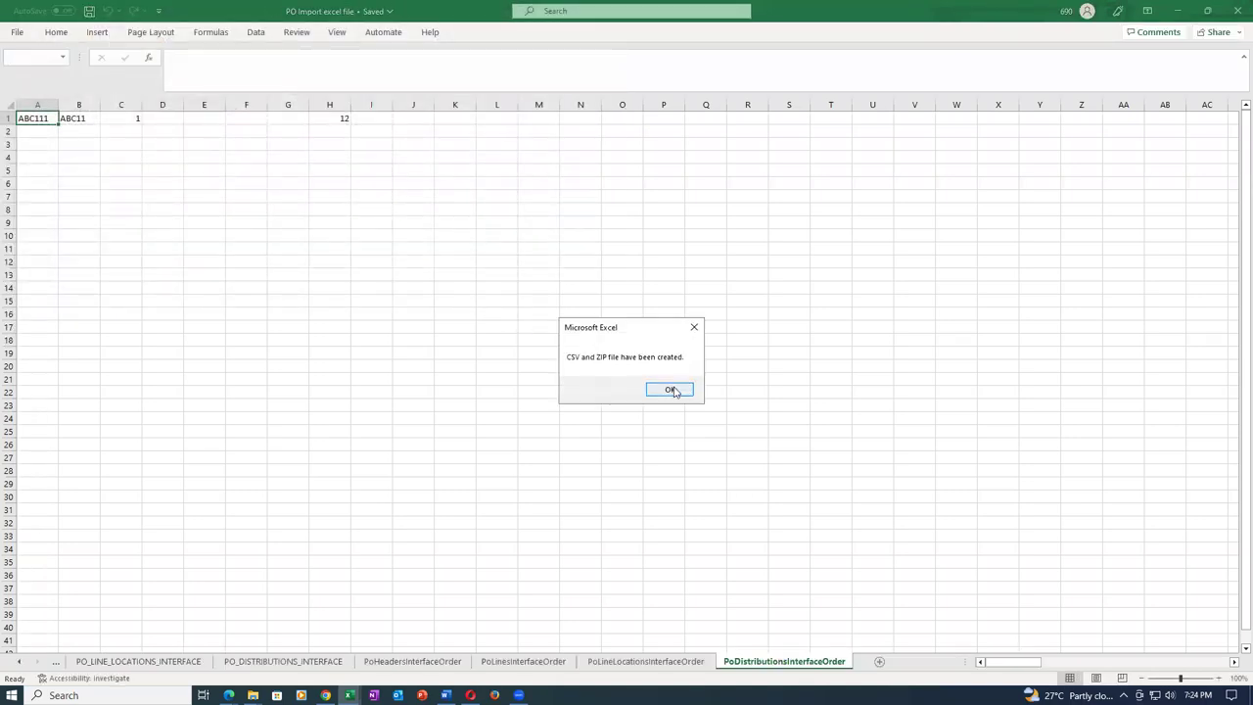
click(671, 388)
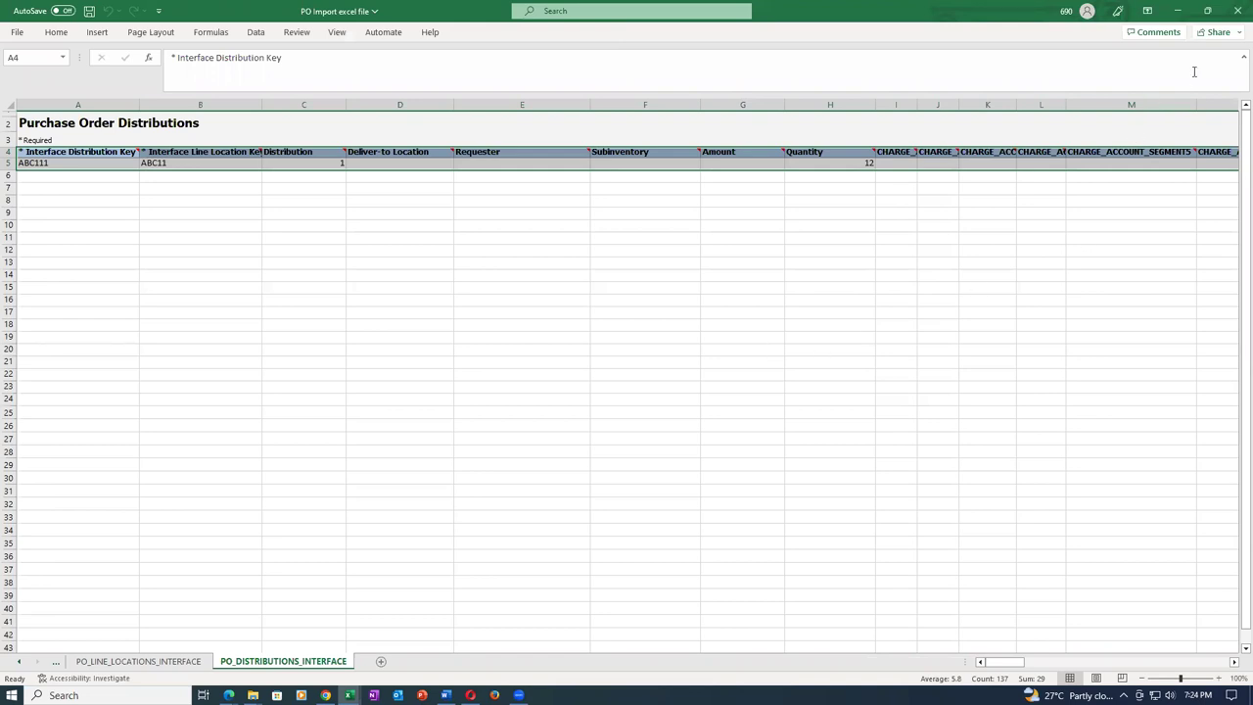
Close the PO Import workbook without saving changes.
click(1236, 12)
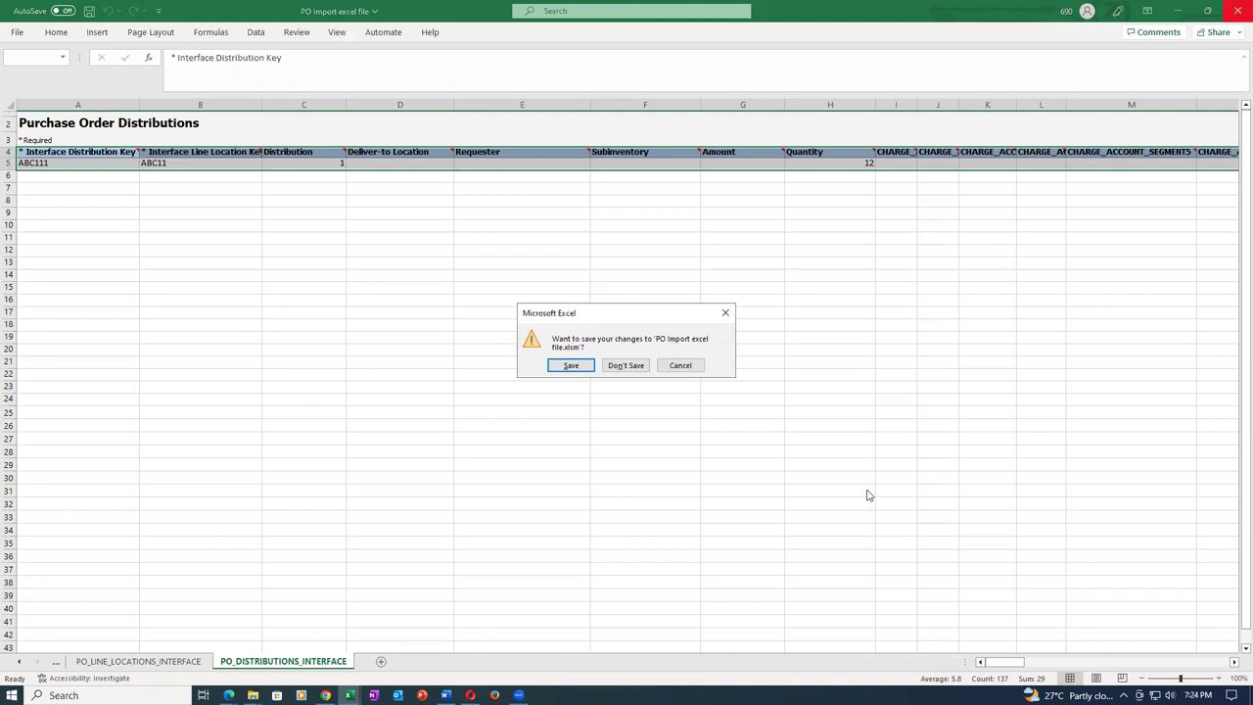
click(627, 365)
click(590, 474)
click(593, 453)
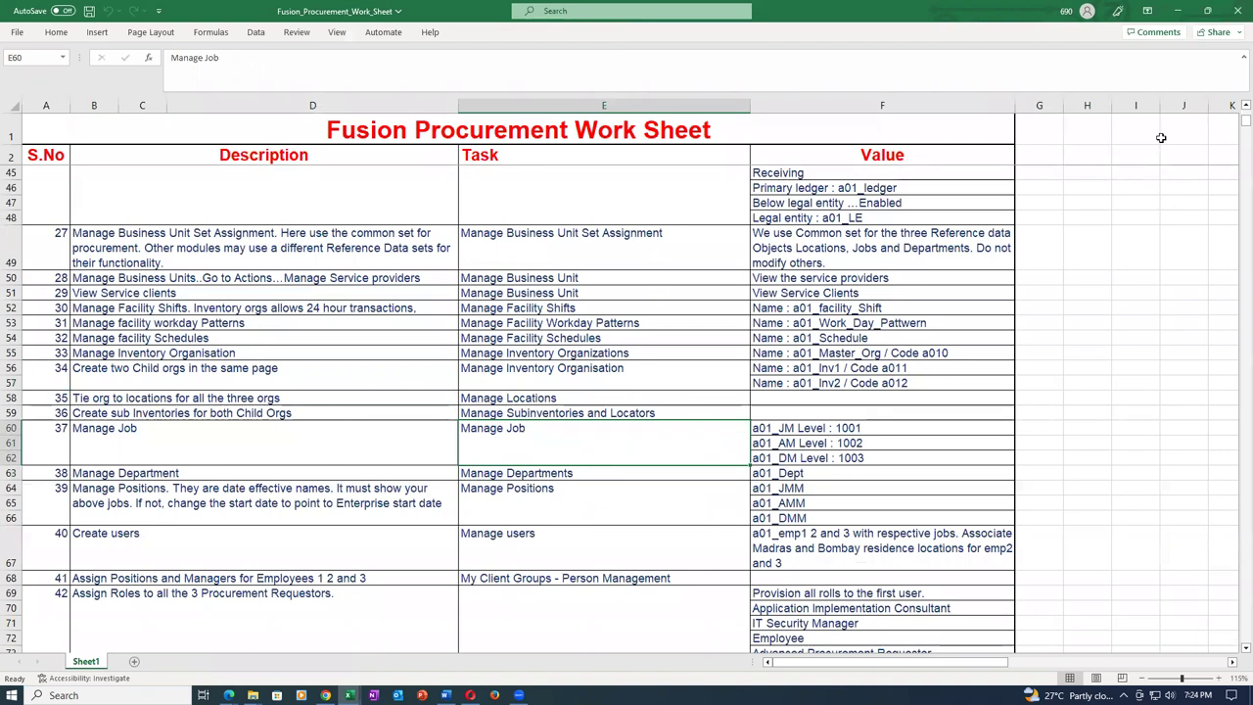
Close the Procurement, general ledger, OM and contracts workbooks and Chrome's Downloads page.
click(1237, 11)
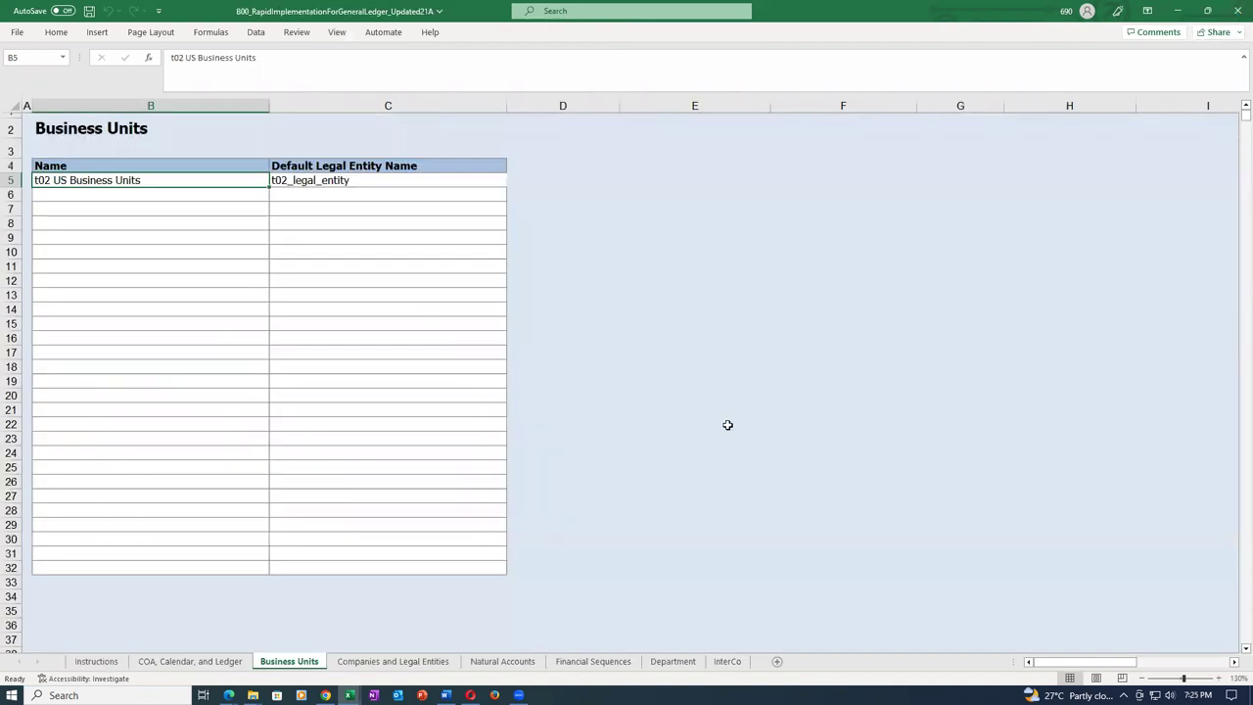
click(1237, 13)
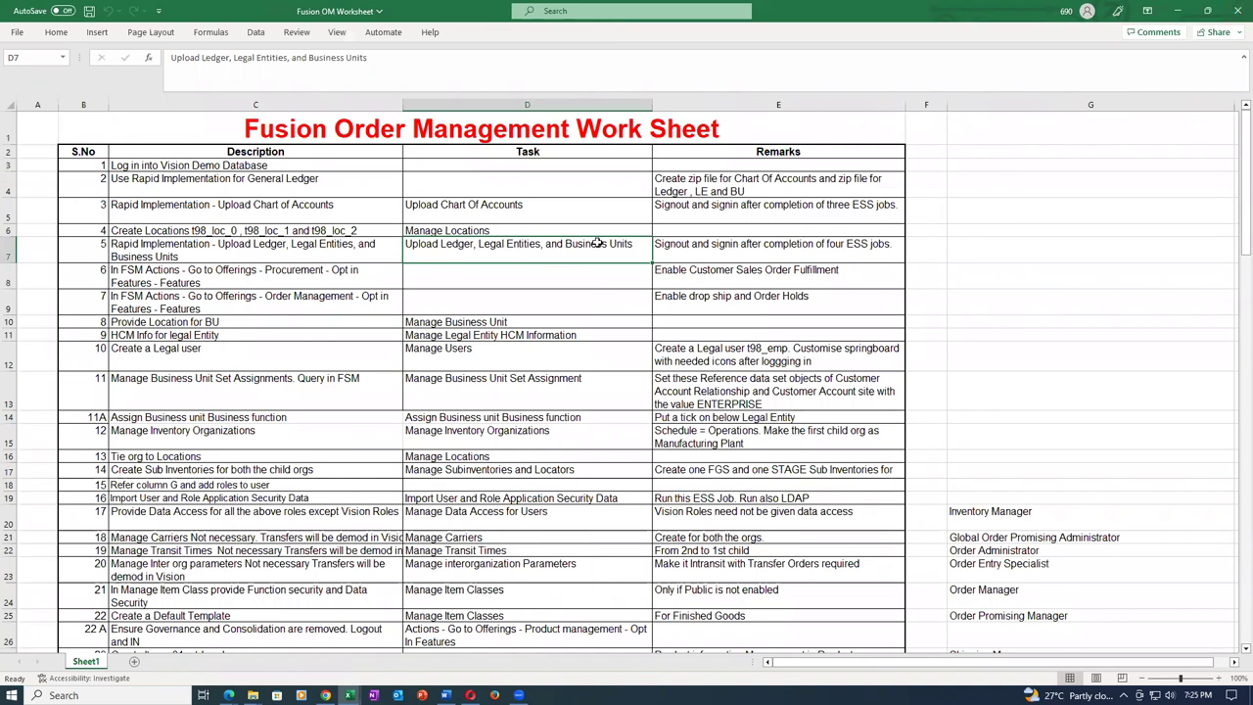
click(1232, 11)
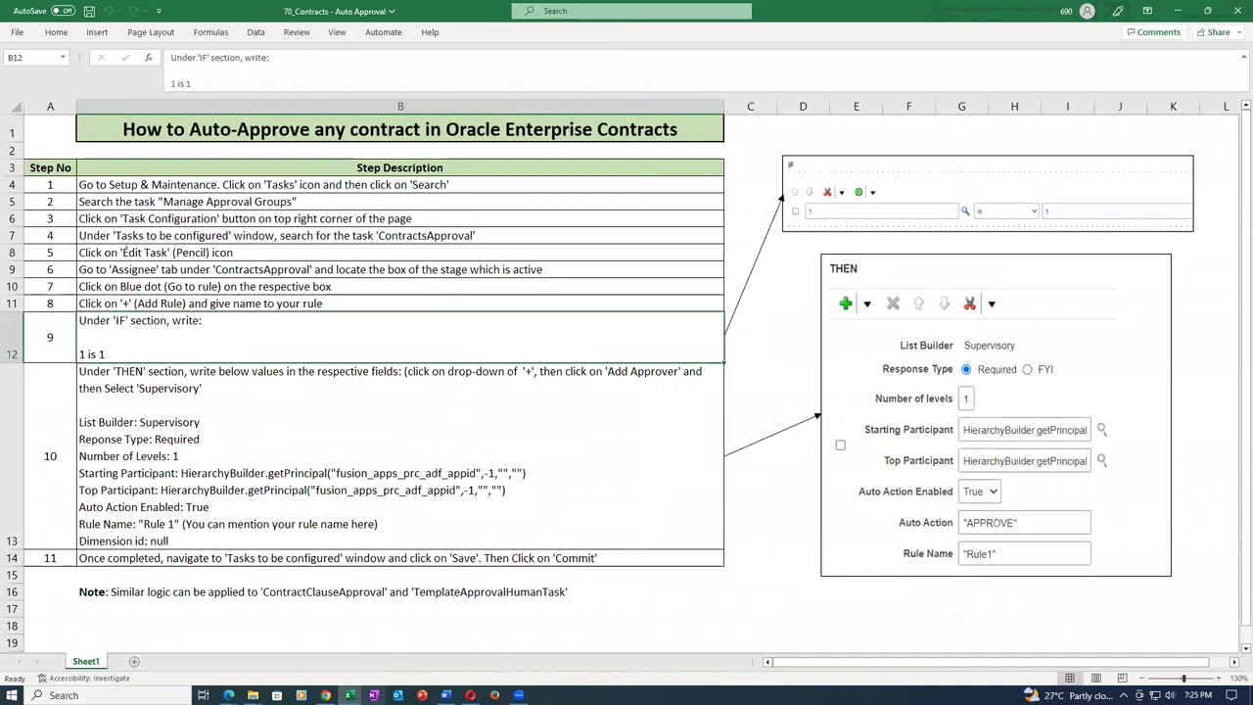
click(326, 695)
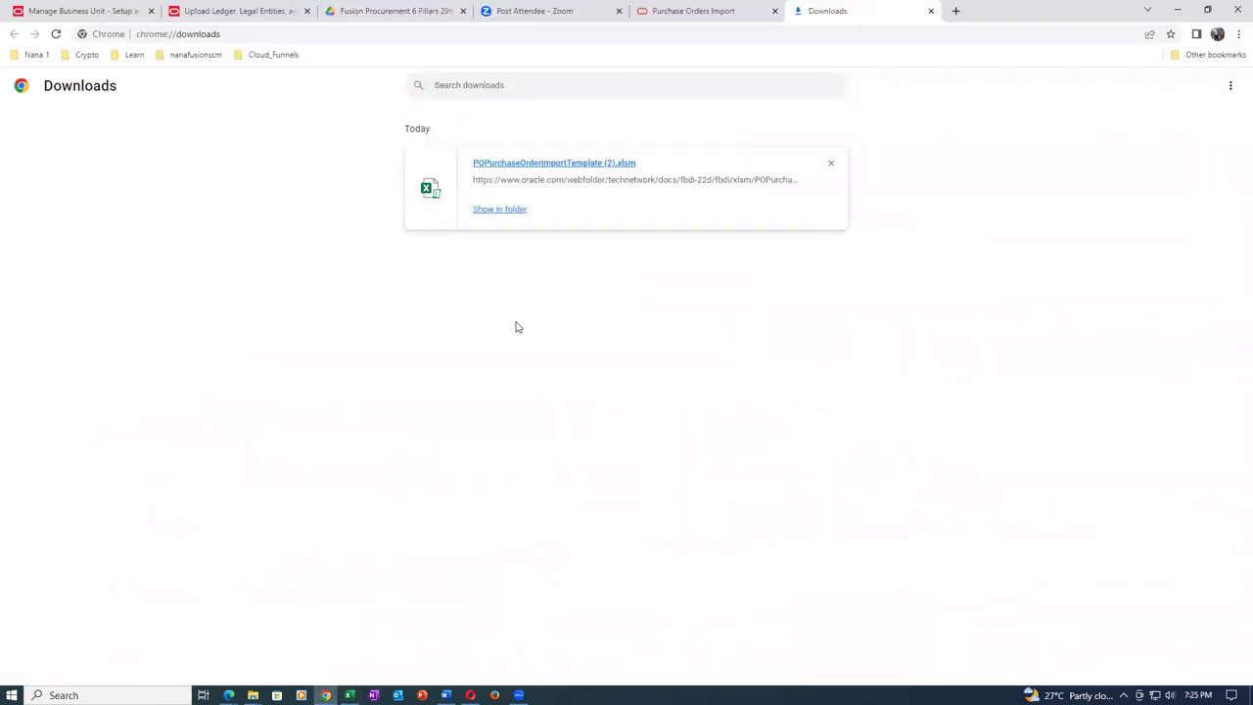
click(931, 11)
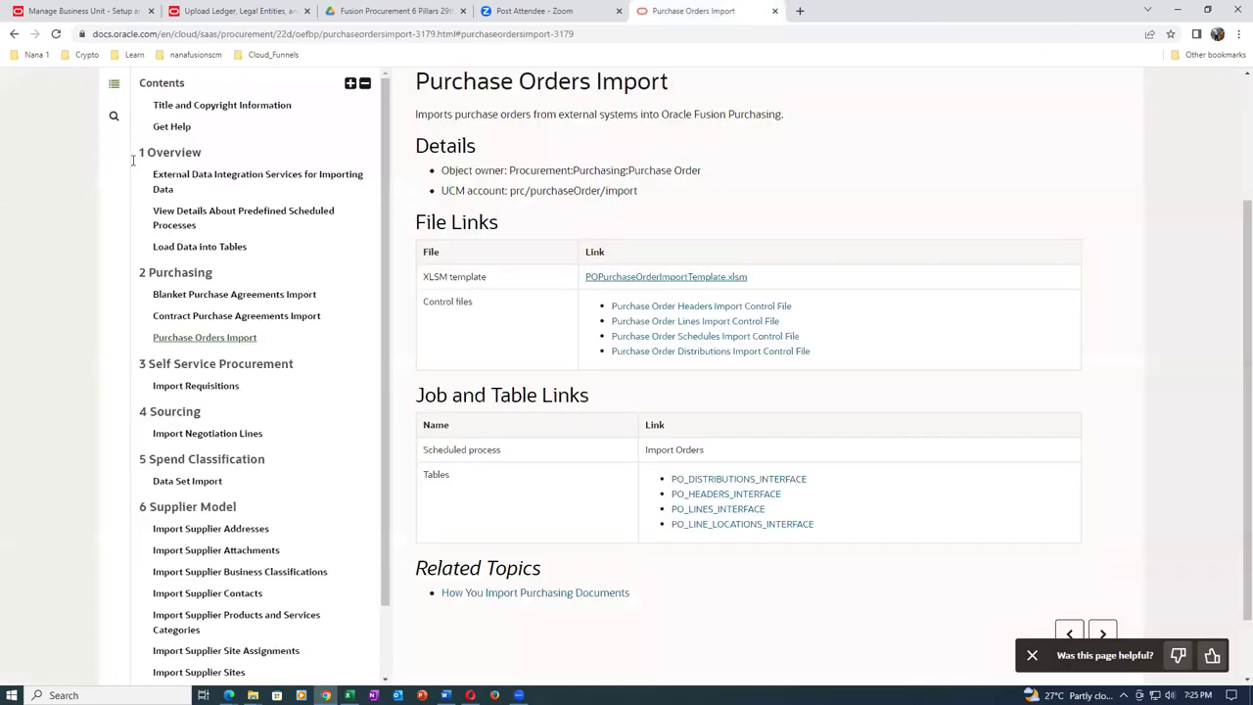
click(235, 11)
Finish the enterprise structures upload task and page the home app groups toward Tools.
click(1206, 134)
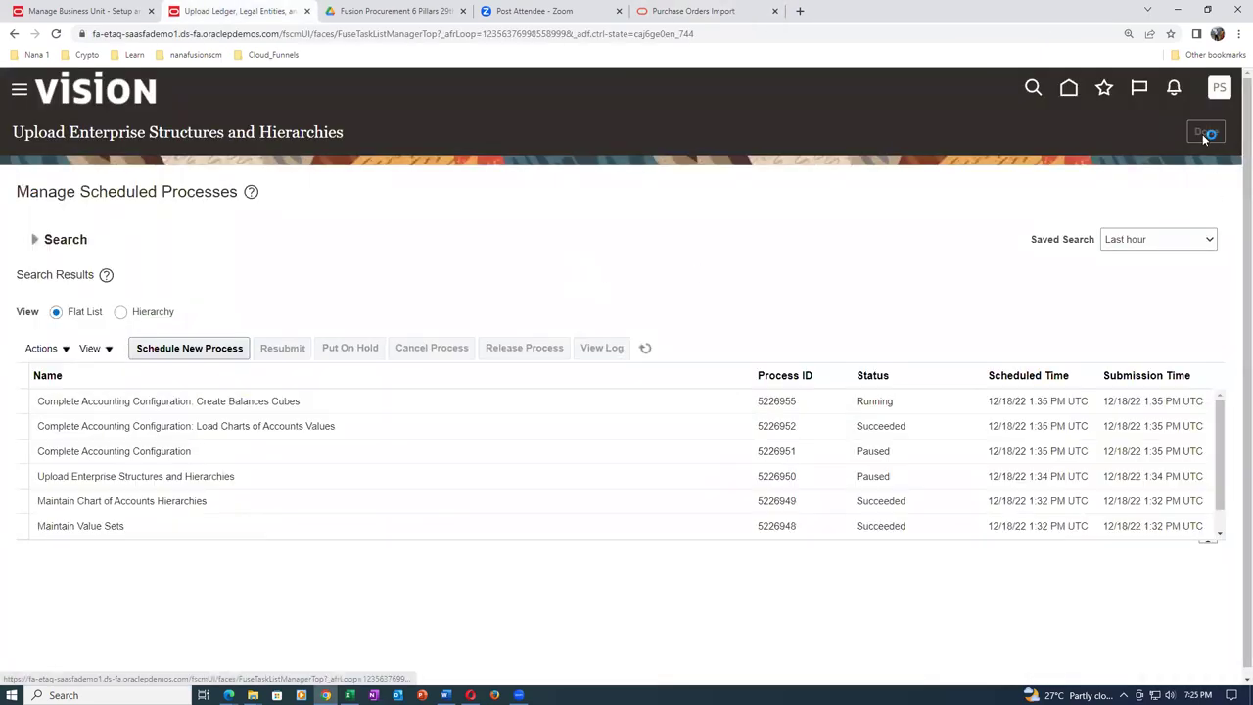
click(1069, 88)
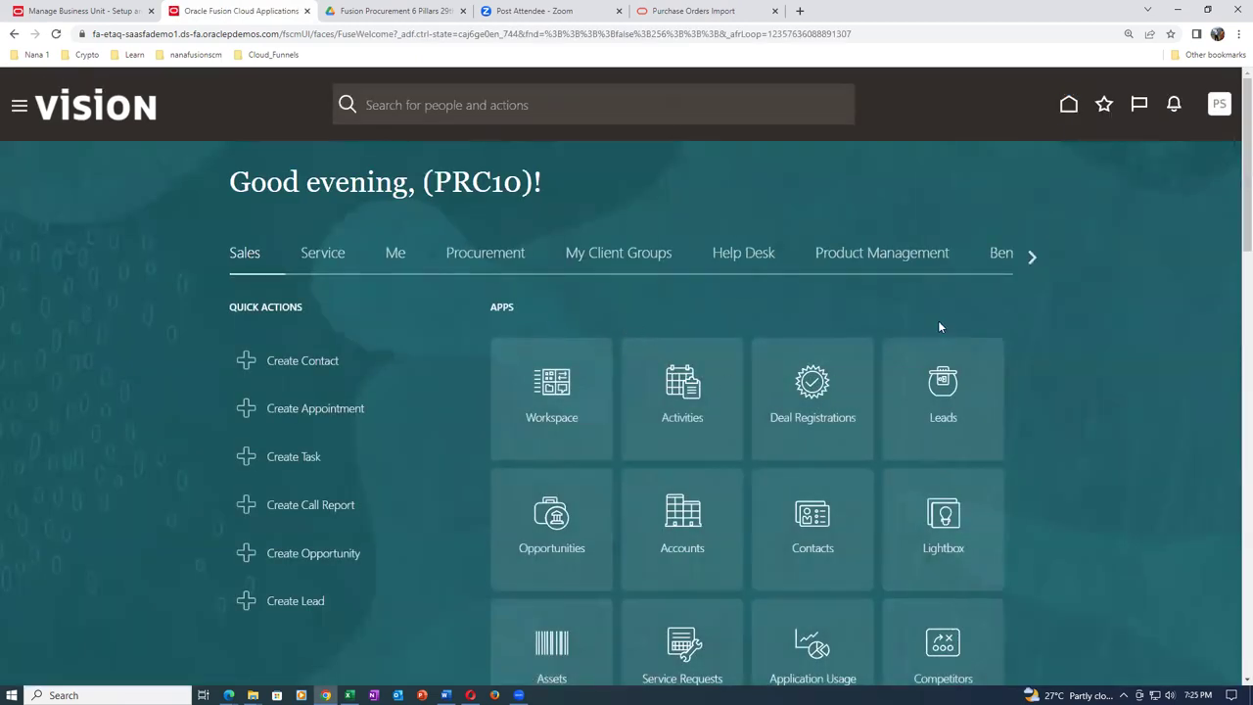
click(1031, 259)
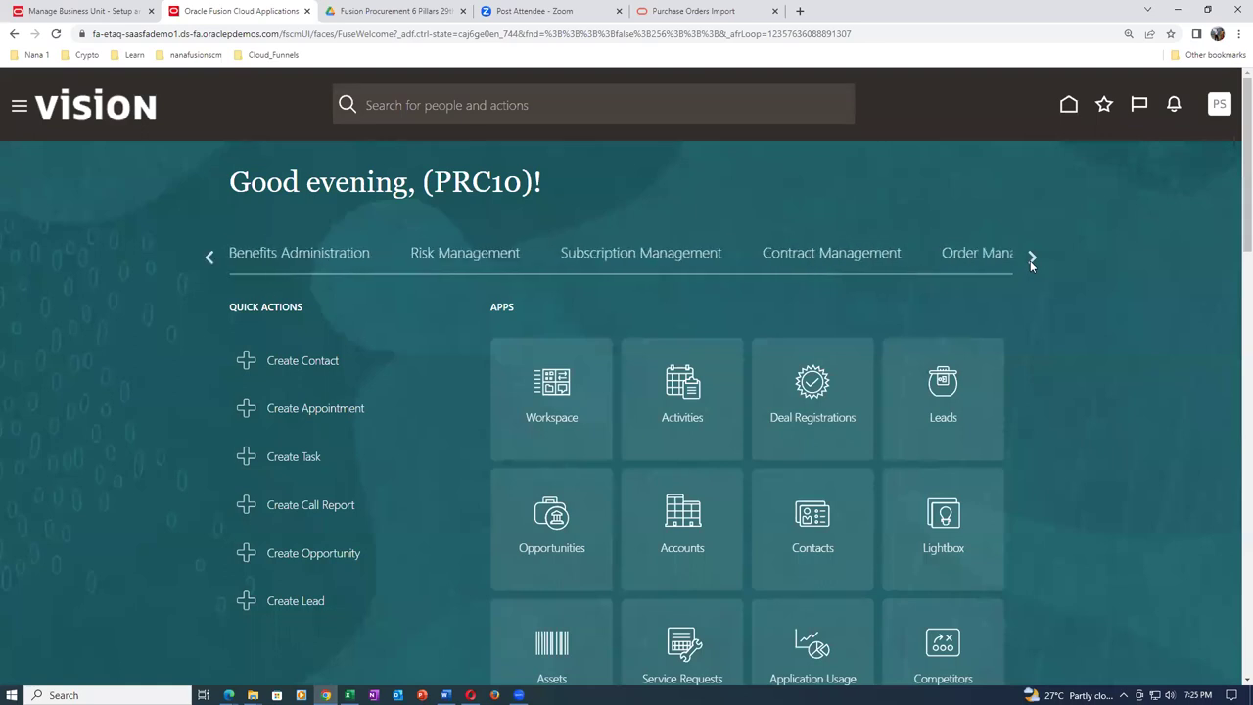
click(1032, 260)
click(1033, 259)
click(1034, 261)
click(1035, 261)
click(1035, 260)
click(1035, 260)
click(1036, 260)
click(1036, 260)
Show the Tools group's apps, including Scheduled Processes and Reports and Analytics.
click(710, 255)
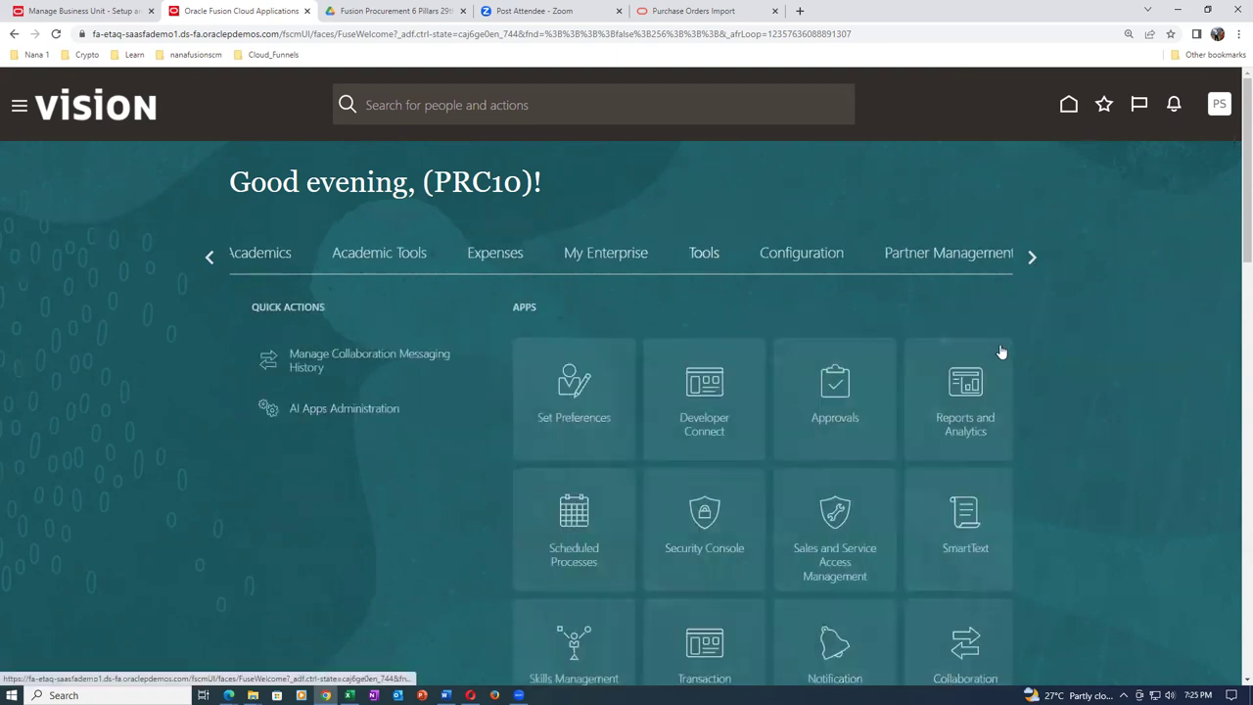
scroll(1007, 346, down, 2)
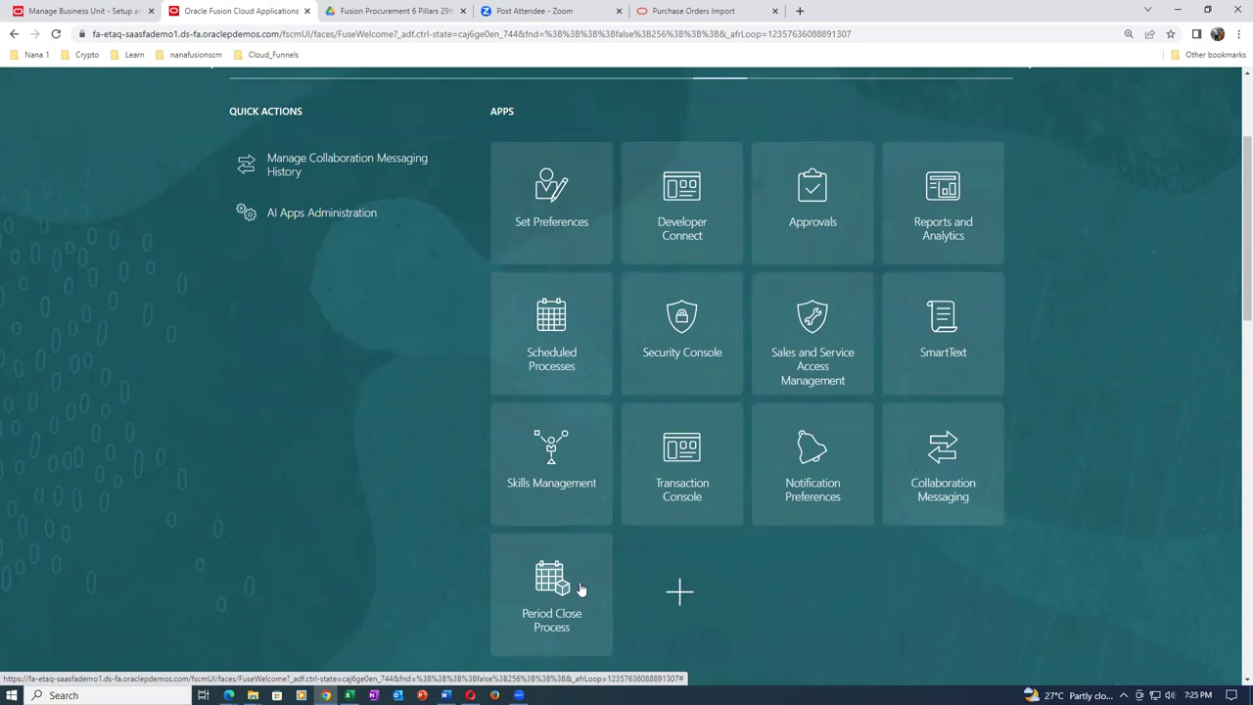
click(686, 597)
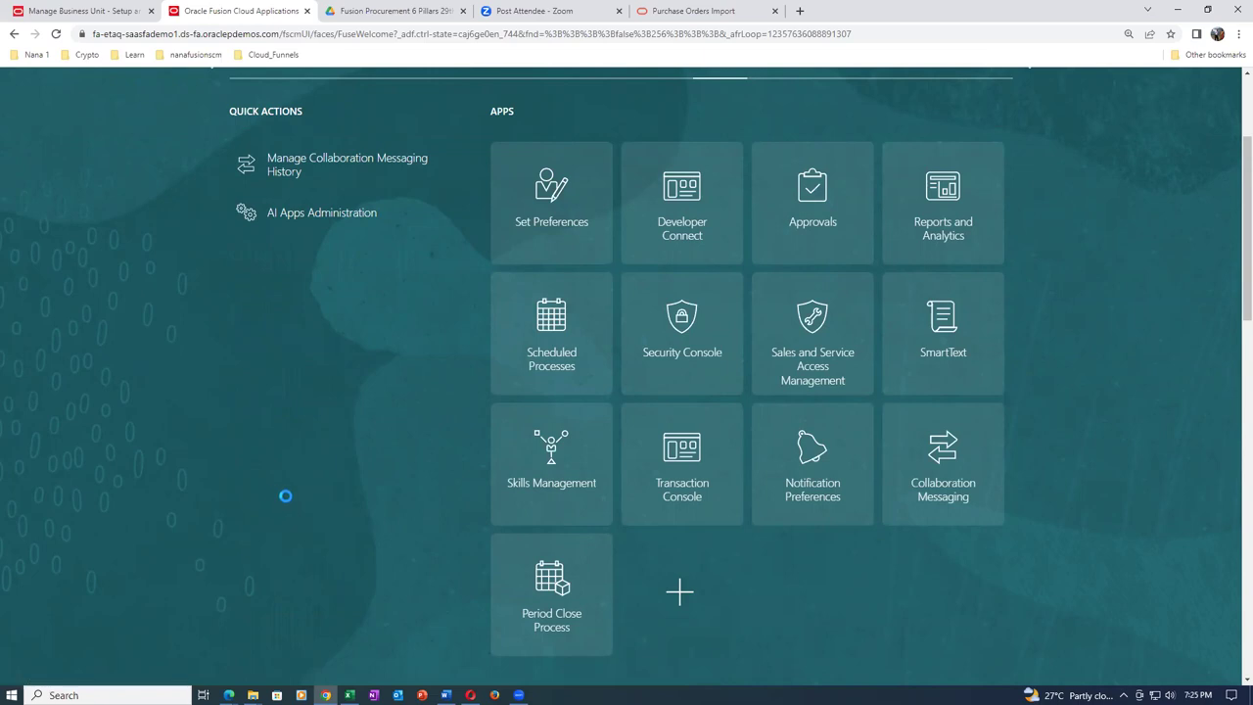
Enable File Import and Export under Tools in the home page structure settings.
scroll(295, 497, down, 7)
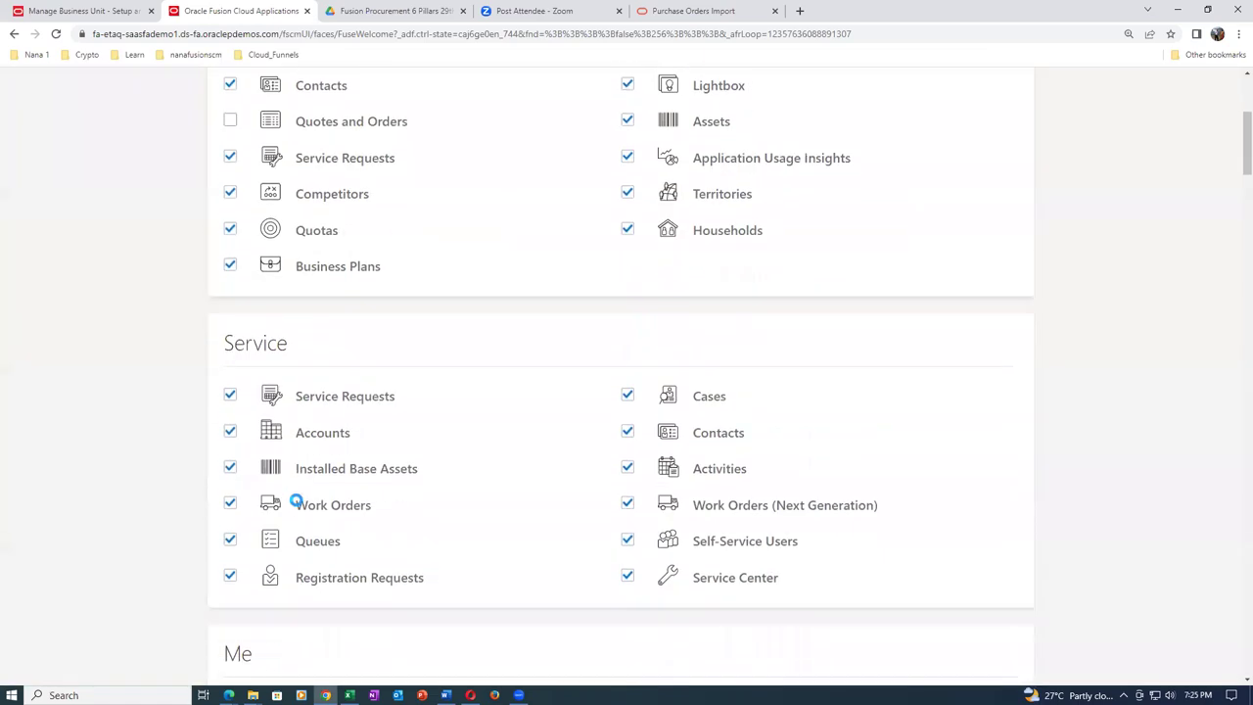
scroll(300, 503, down, 9)
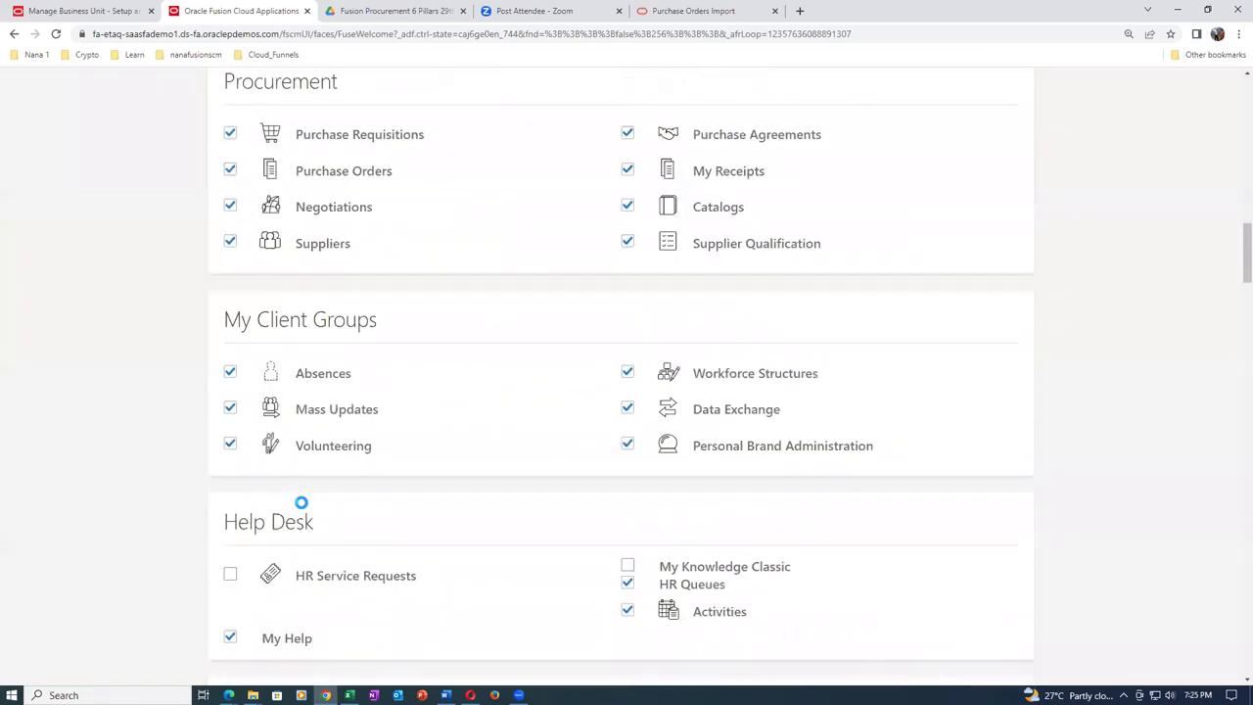
scroll(301, 502, down, 3)
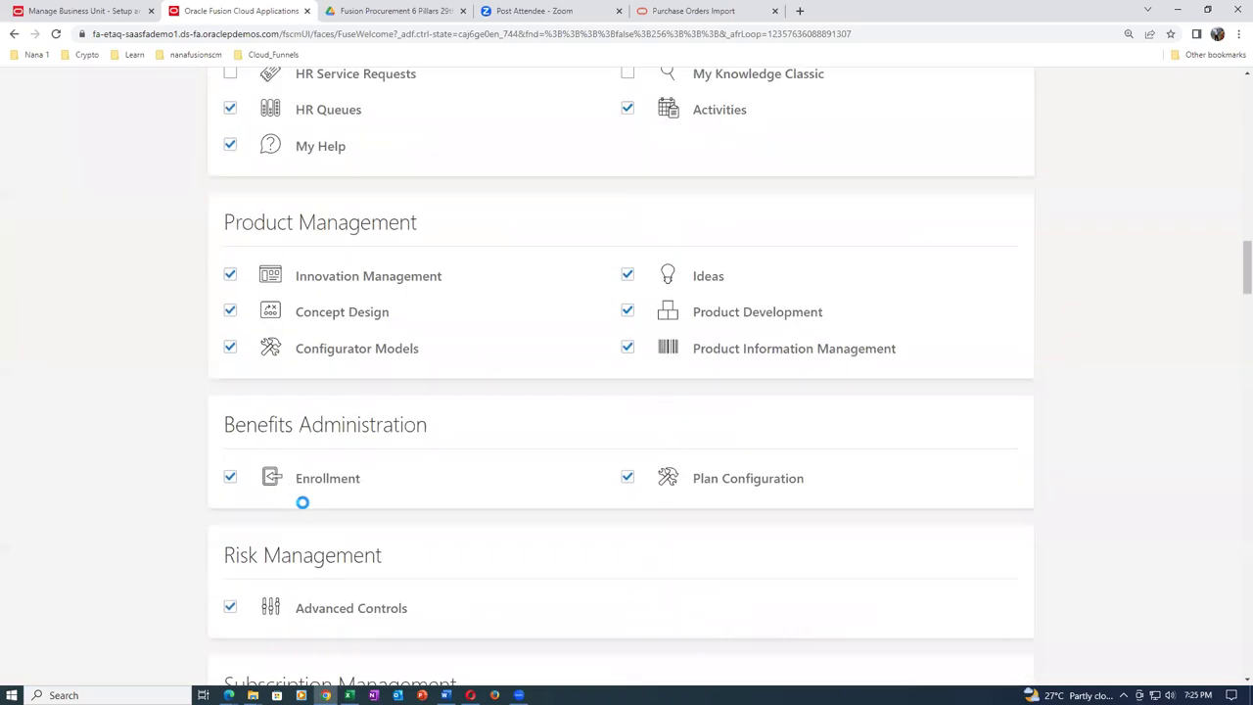
scroll(303, 502, down, 3)
scroll(304, 504, down, 3)
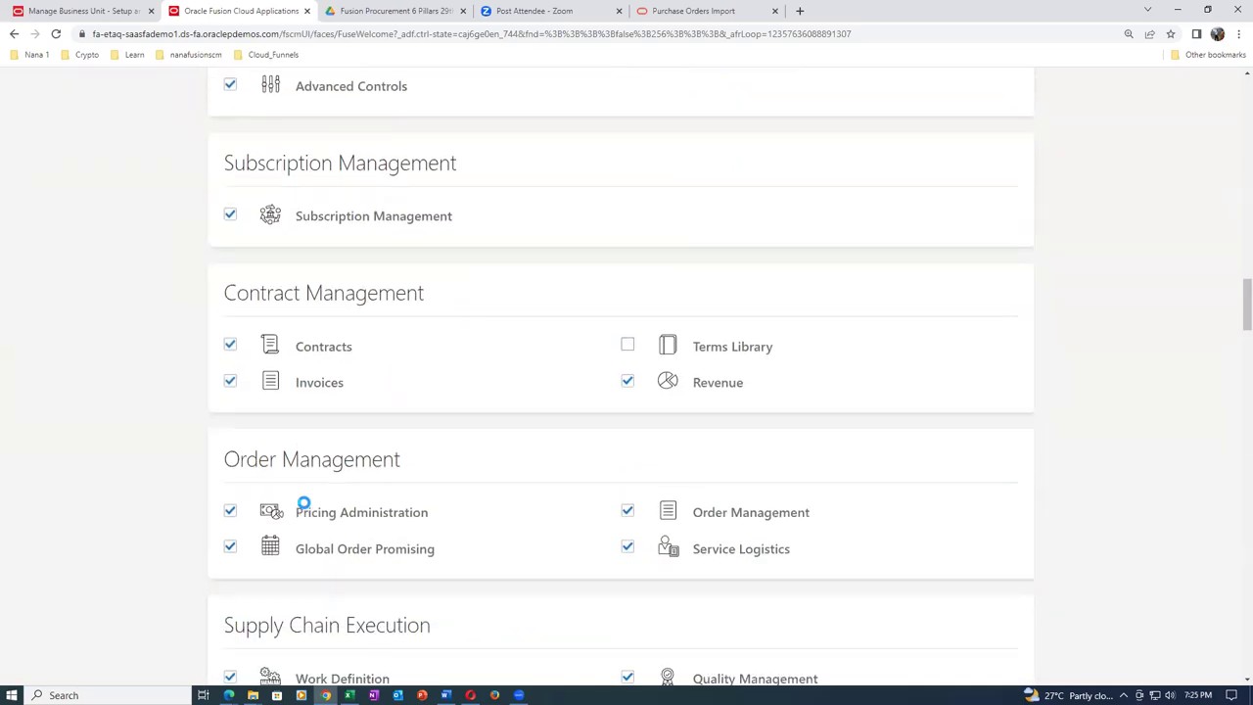
scroll(304, 504, down, 3)
scroll(306, 509, down, 3)
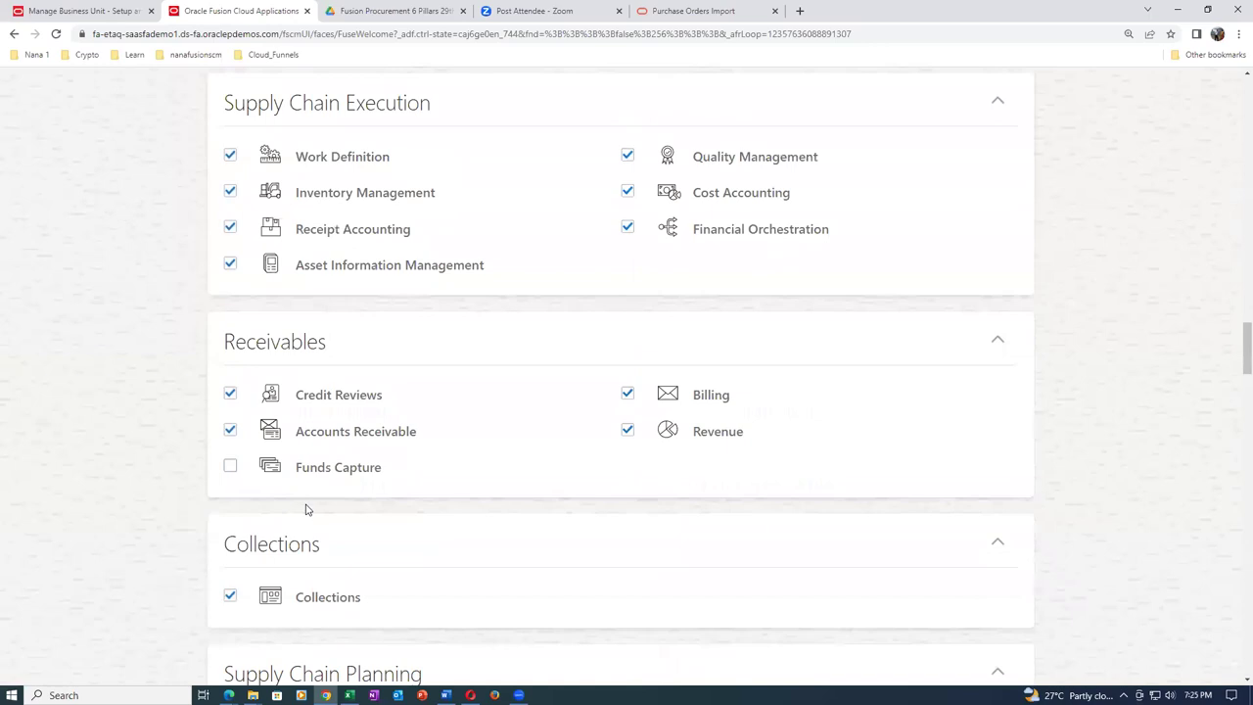
scroll(307, 509, down, 5)
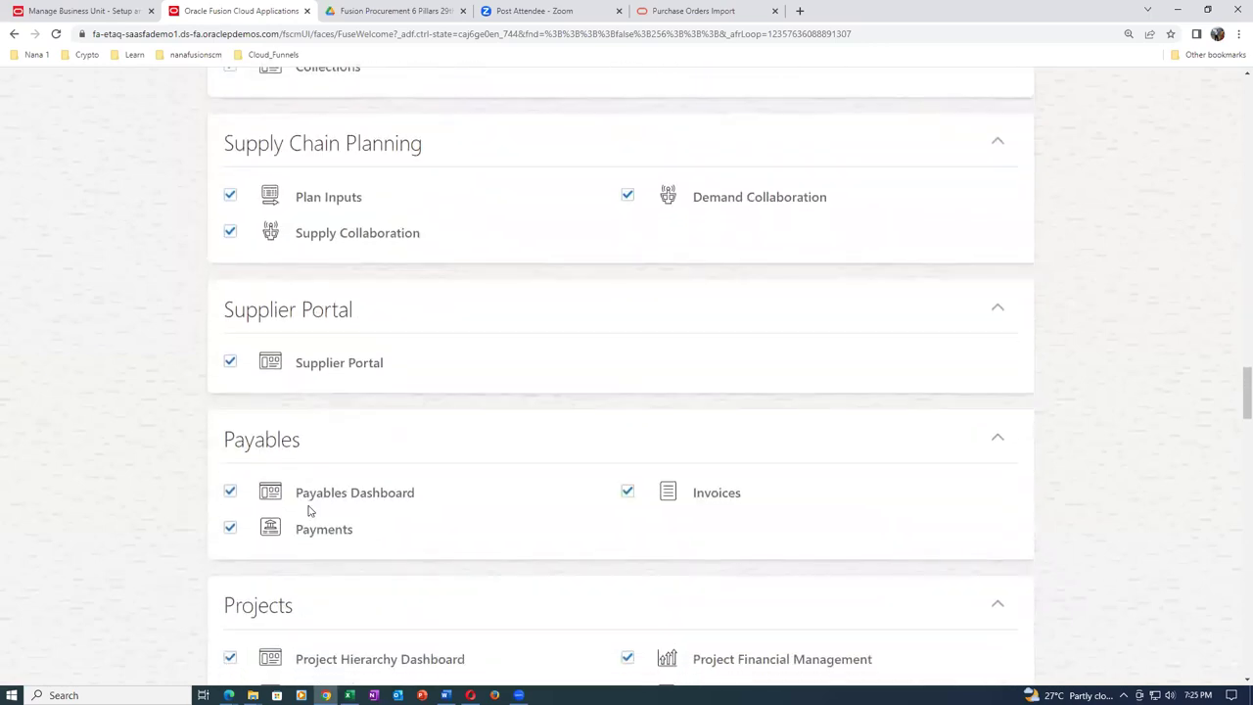
scroll(310, 509, down, 3)
scroll(310, 509, down, 5)
scroll(316, 504, down, 4)
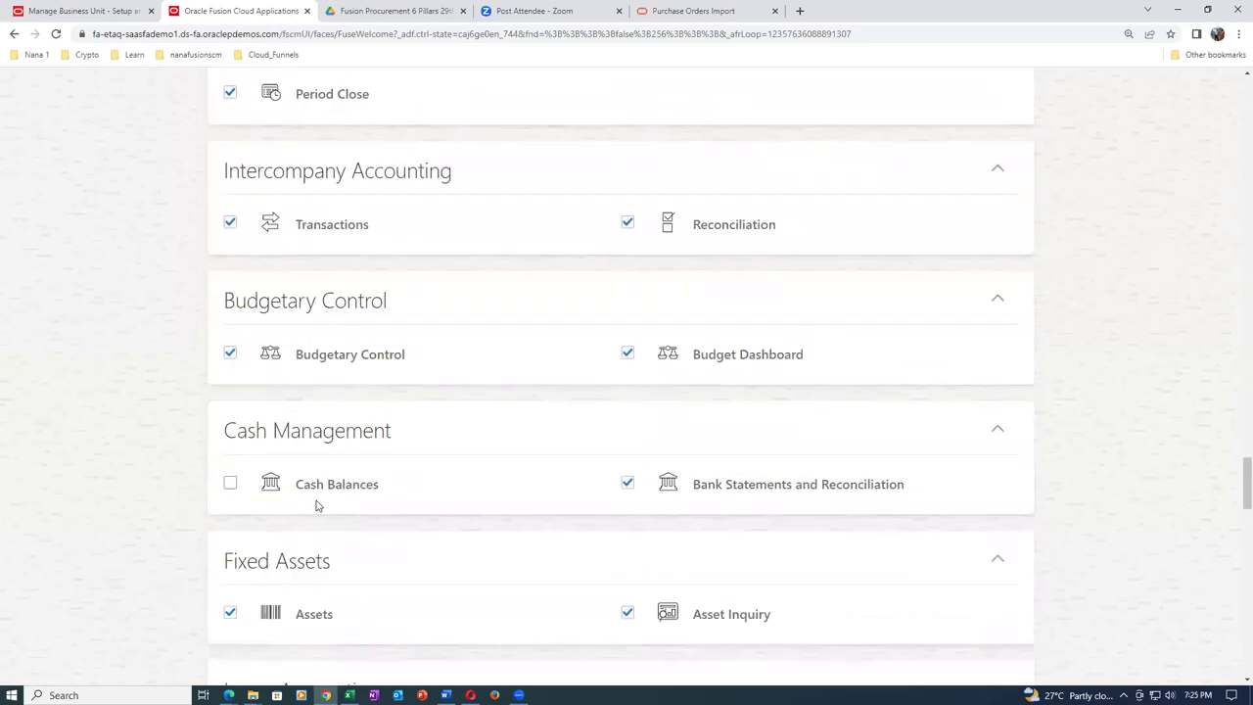
scroll(316, 505, down, 9)
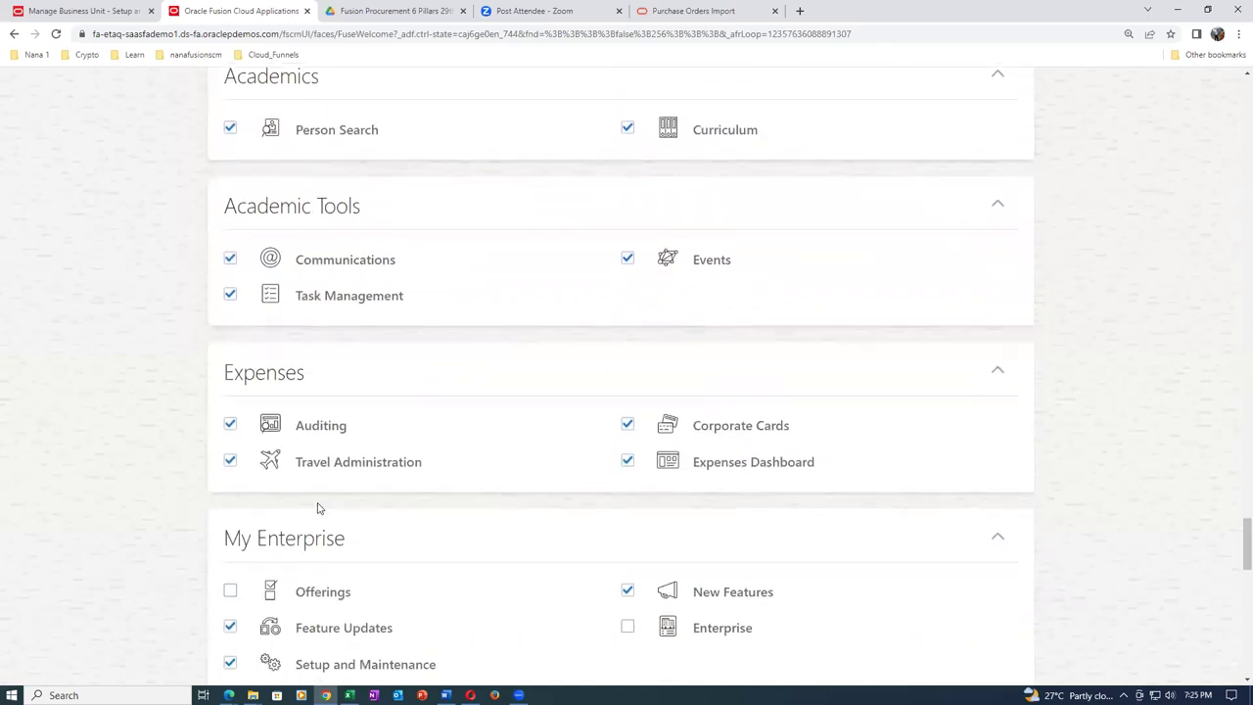
scroll(316, 507, down, 2)
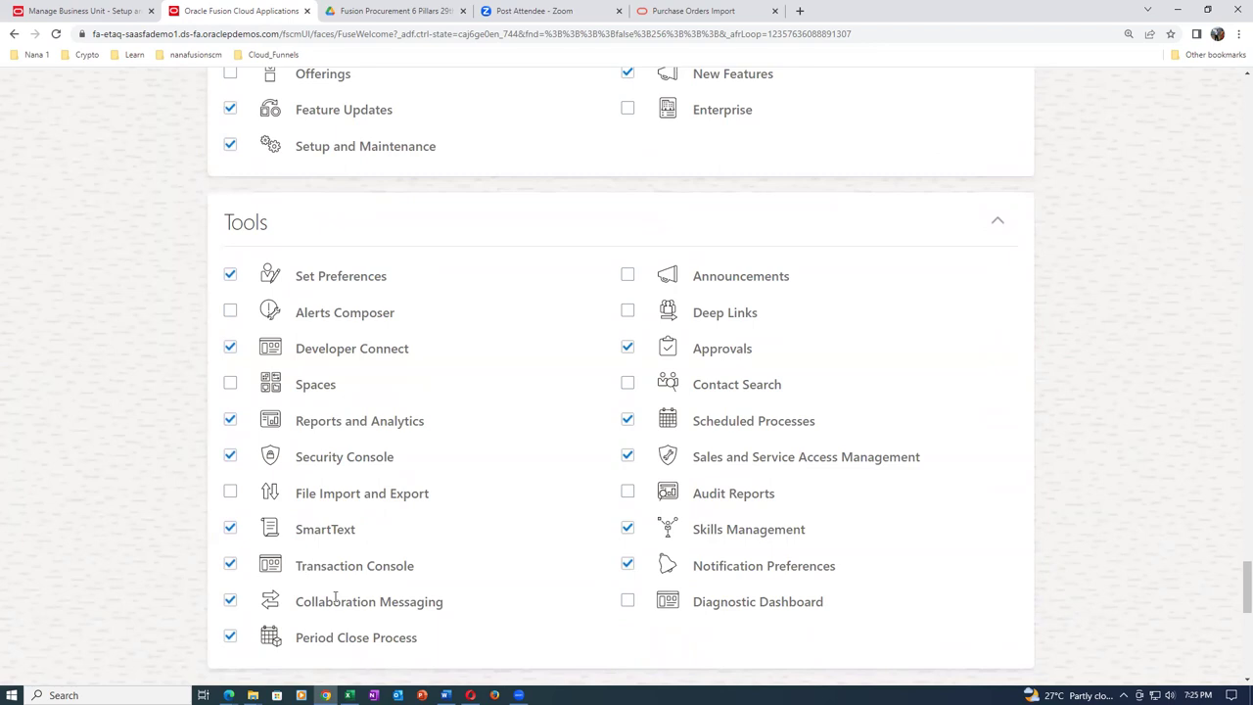
click(231, 493)
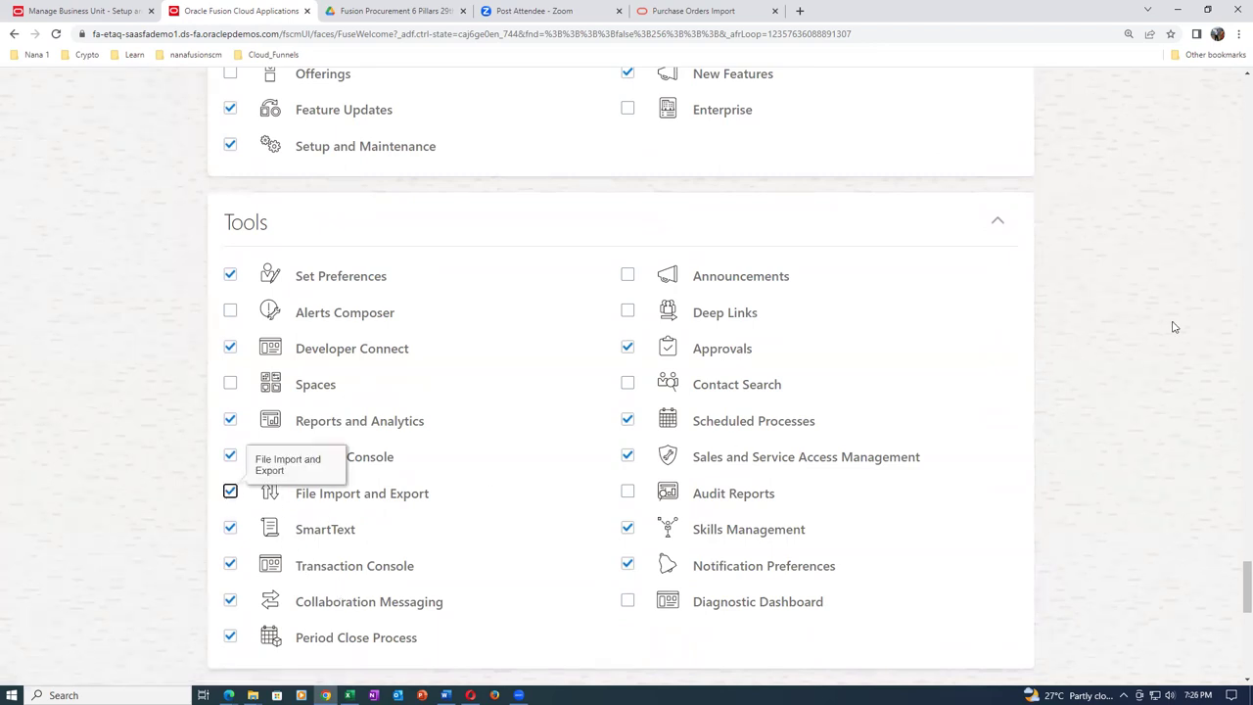
Save and close the home page layout changes.
scroll(1174, 326, up, 15)
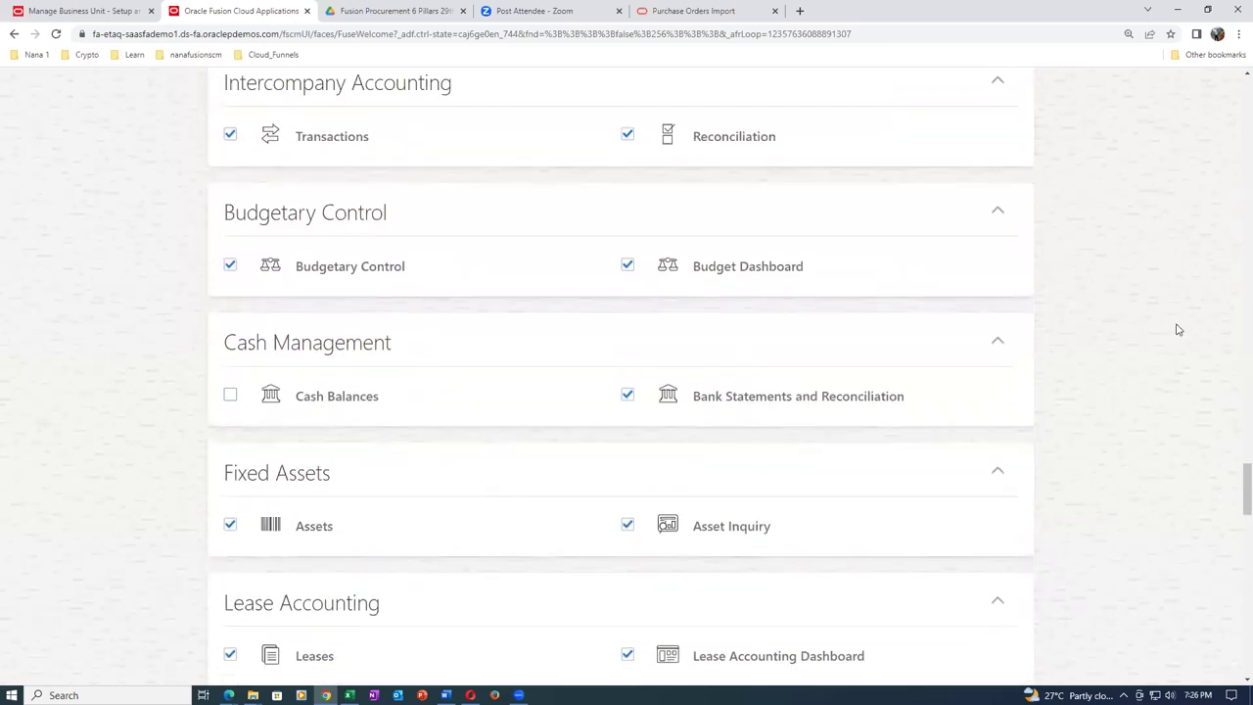
drag(1241, 447, 1235, 76)
click(1072, 177)
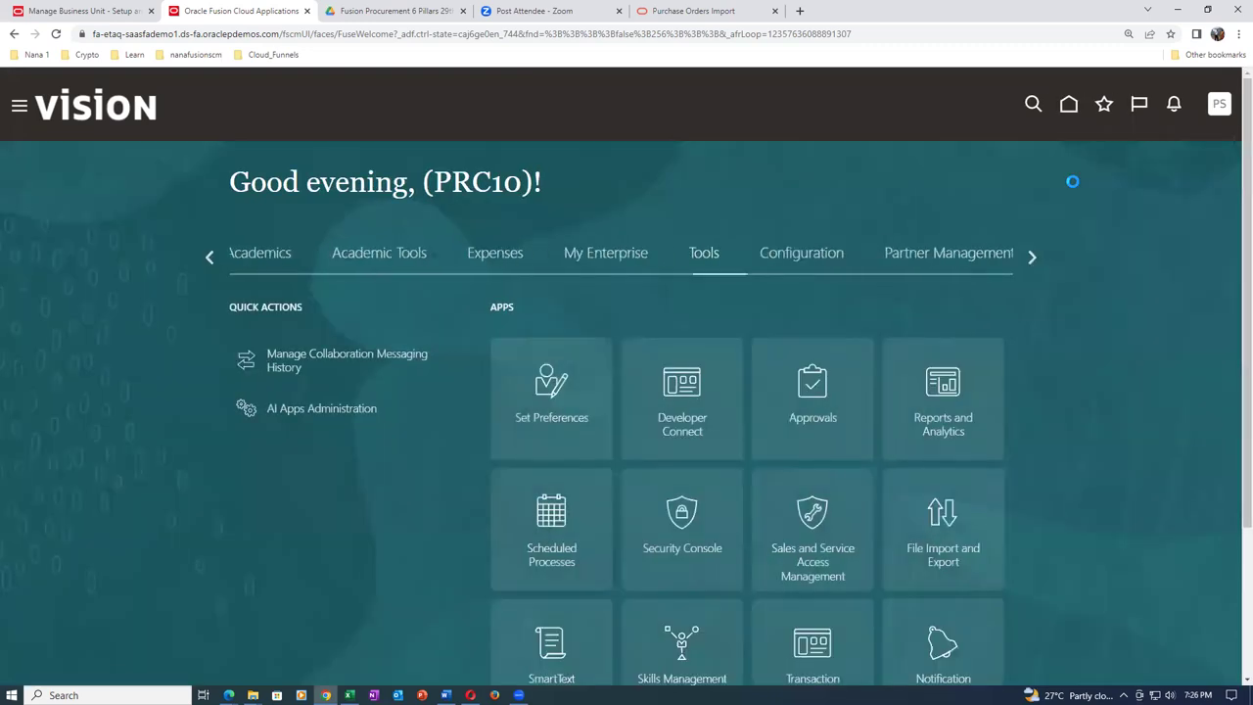
Open File Import and Export and start a new file upload.
scroll(1124, 414, down, 1)
scroll(1125, 419, down, 2)
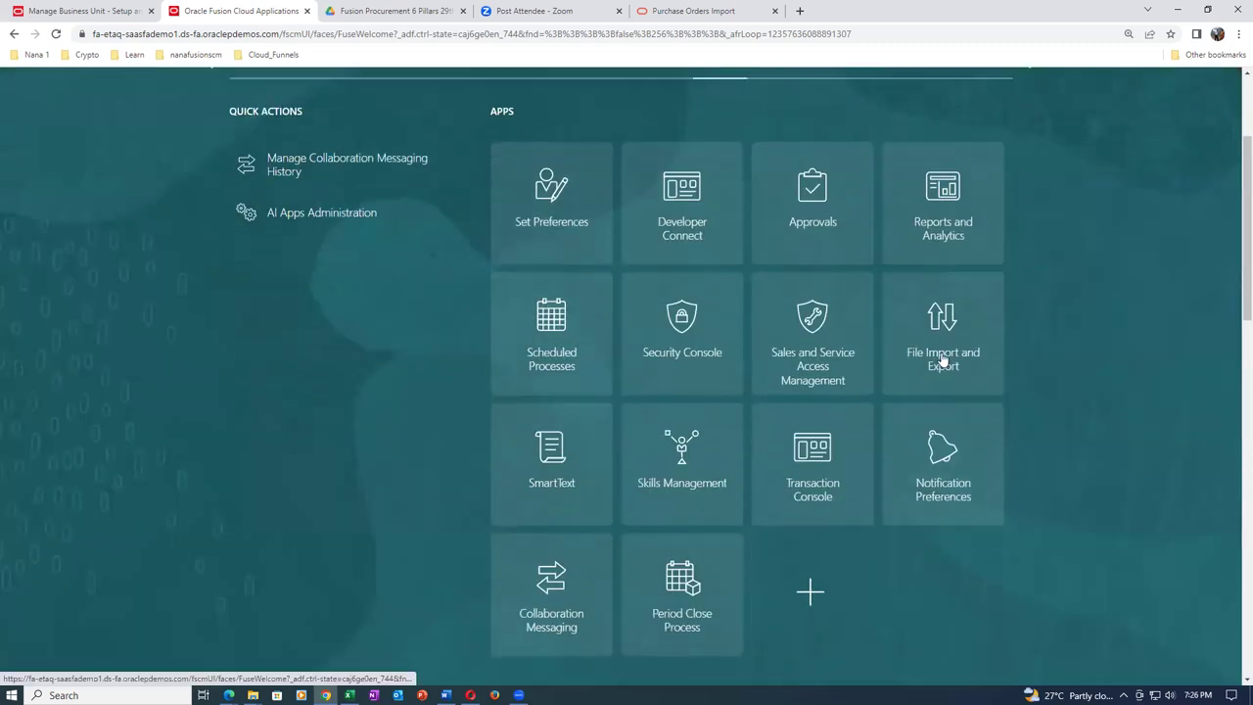
click(942, 361)
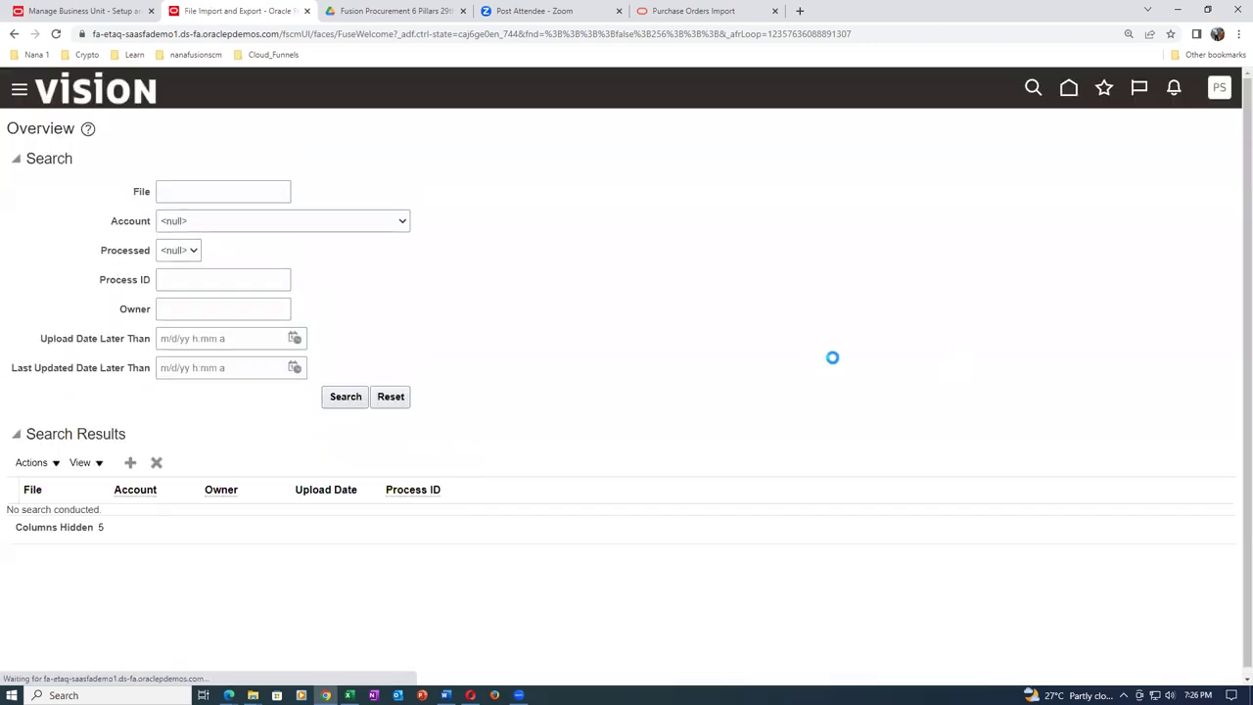
click(131, 463)
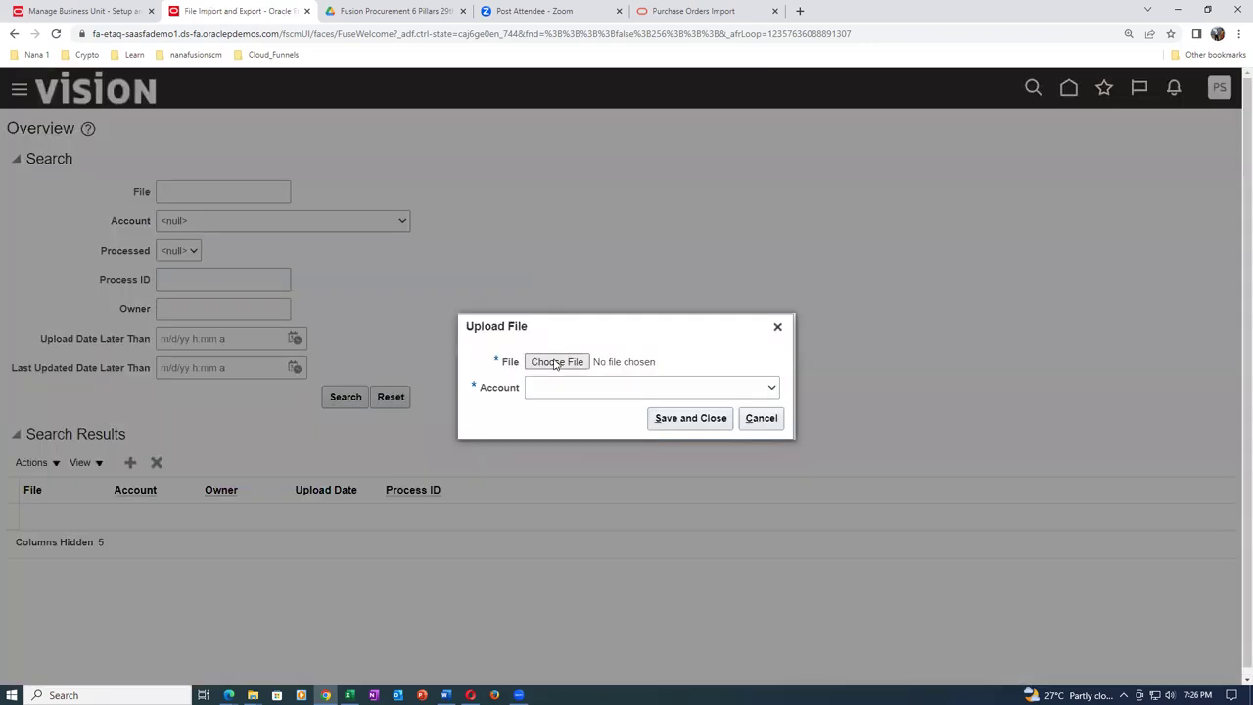
Choose PoImportOrders.zip from J:\Proc_29th_Oct\PO Import as the upload file.
click(557, 361)
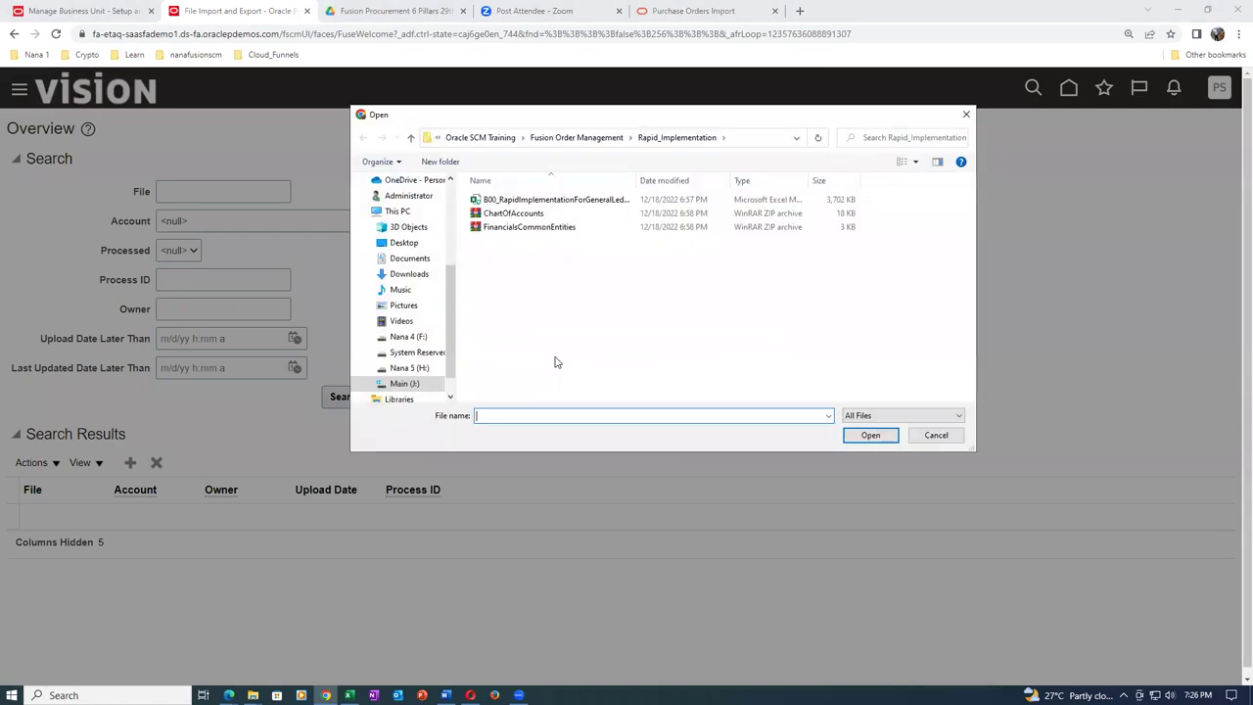
click(401, 384)
double_click(525, 229)
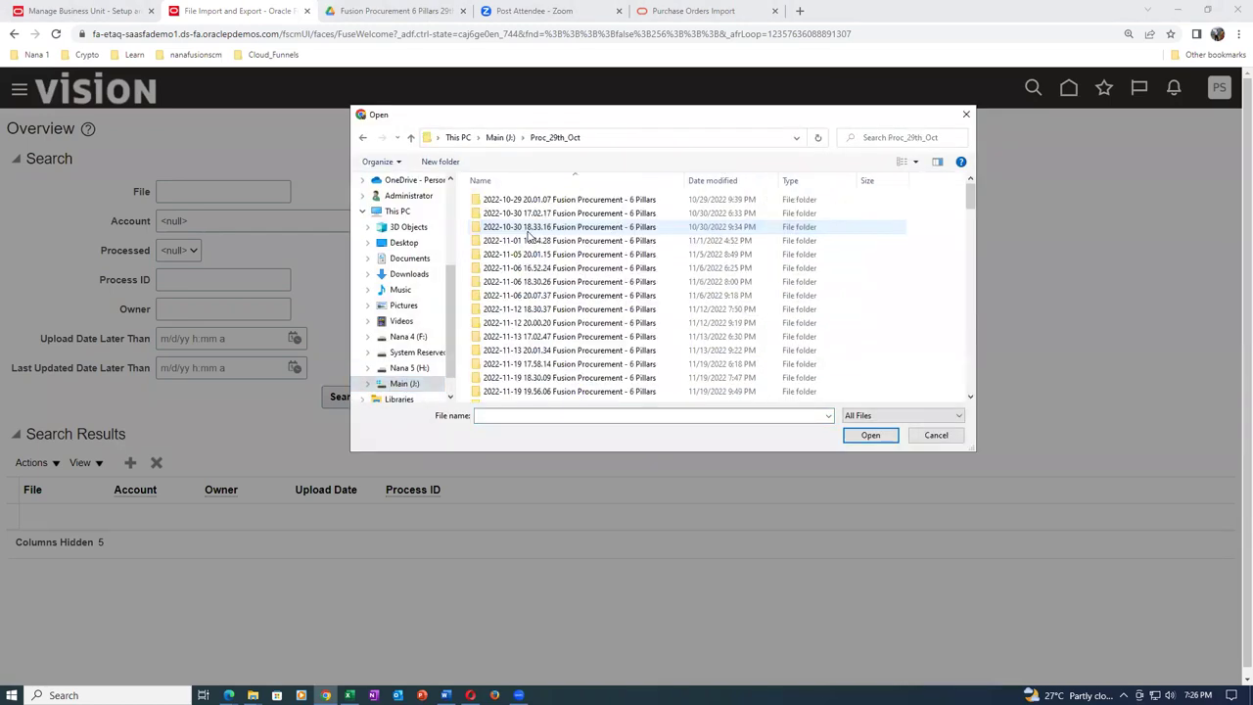
scroll(529, 231, down, 10)
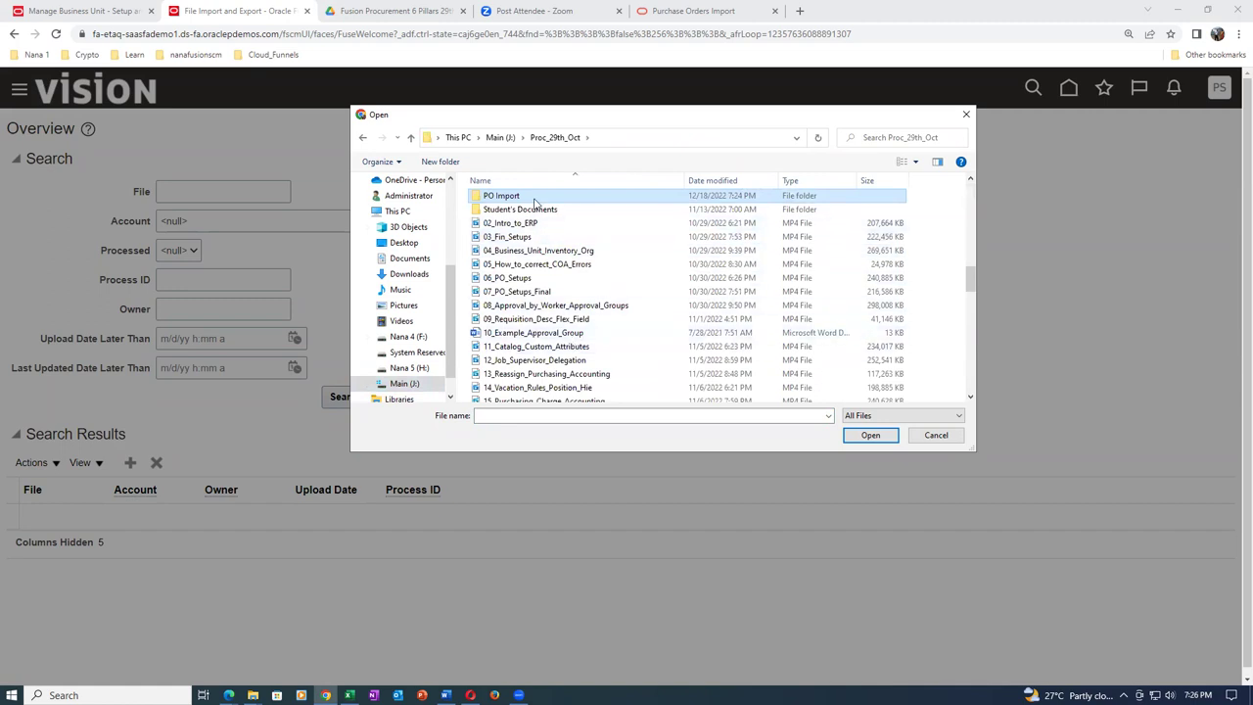
double_click(538, 202)
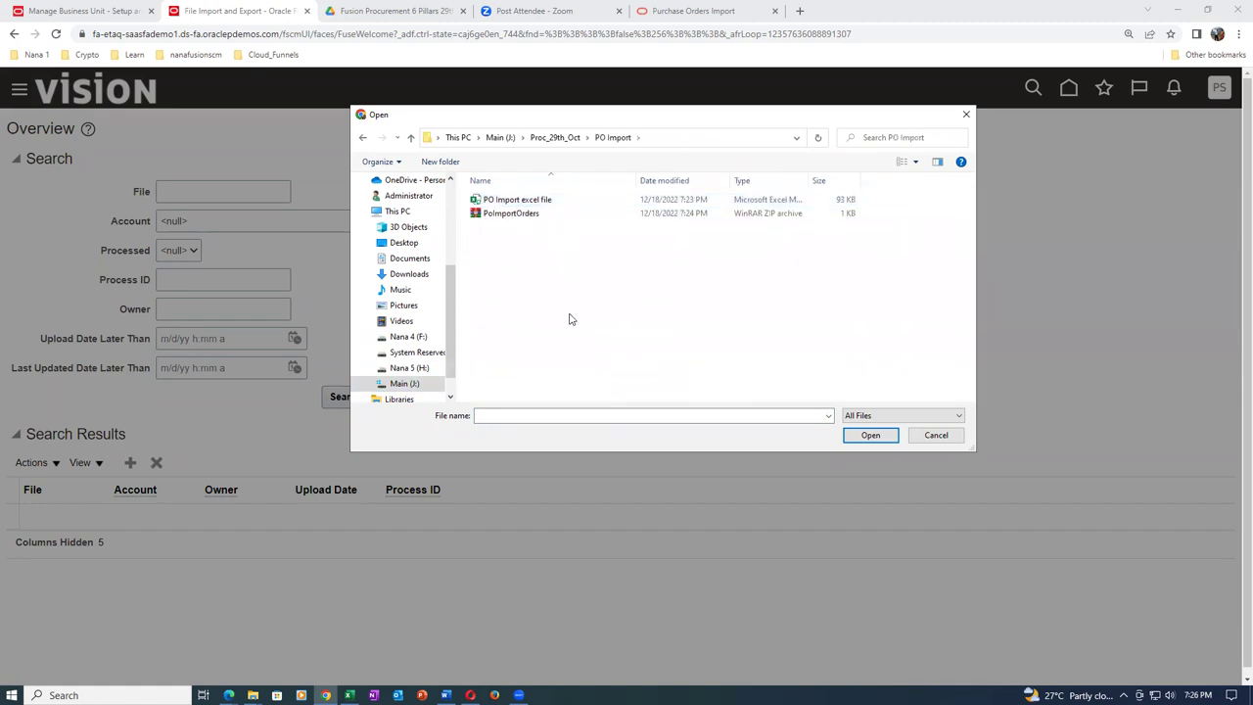
click(505, 217)
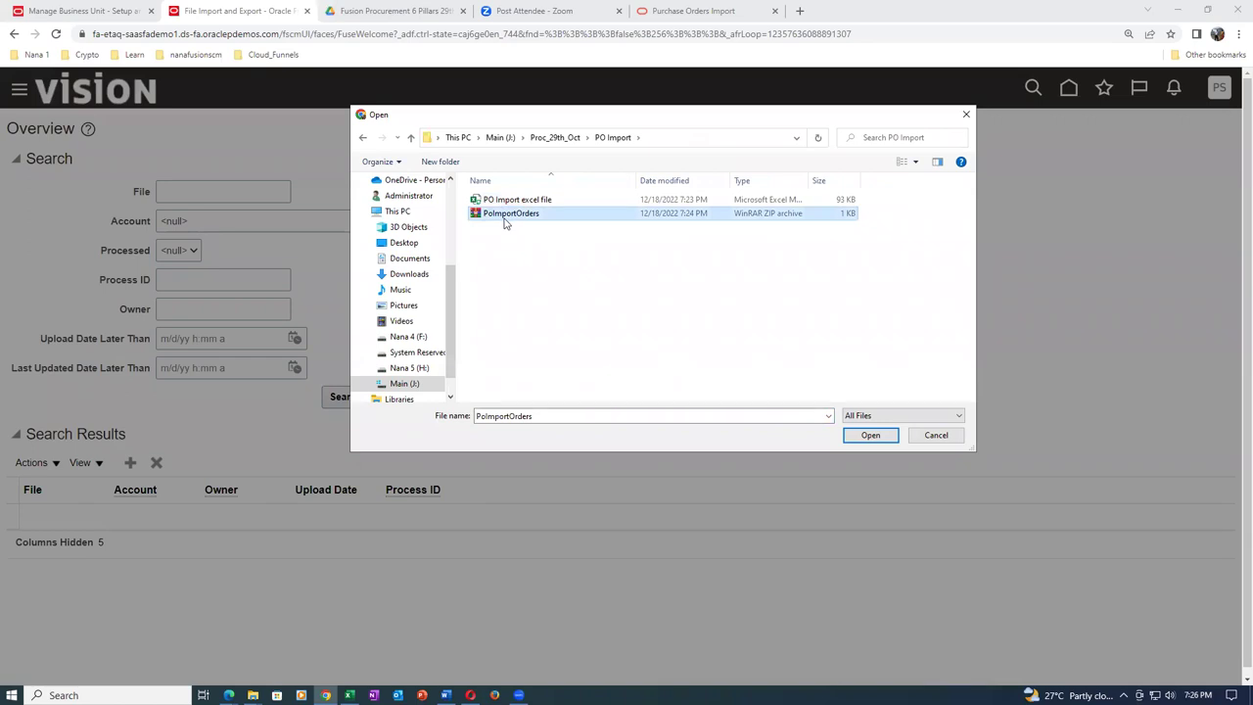
click(870, 435)
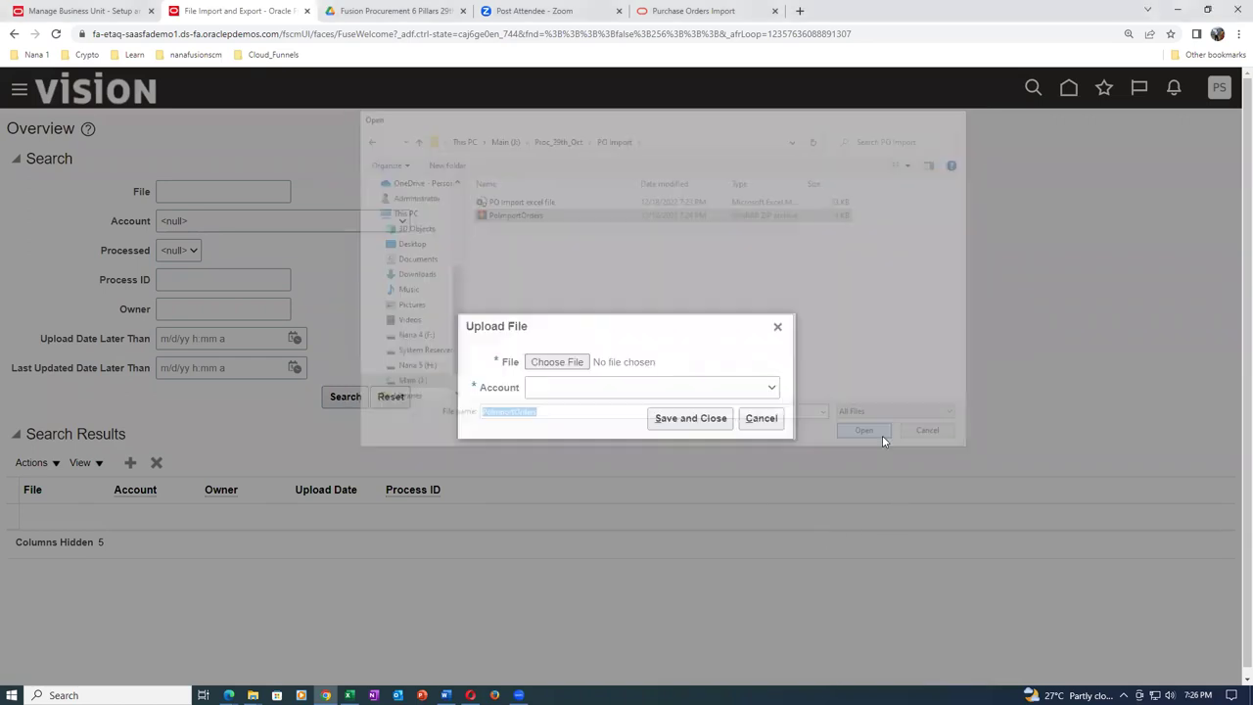
Set the upload account to prc/purchaseOrder/import, save the upload and return home.
click(653, 393)
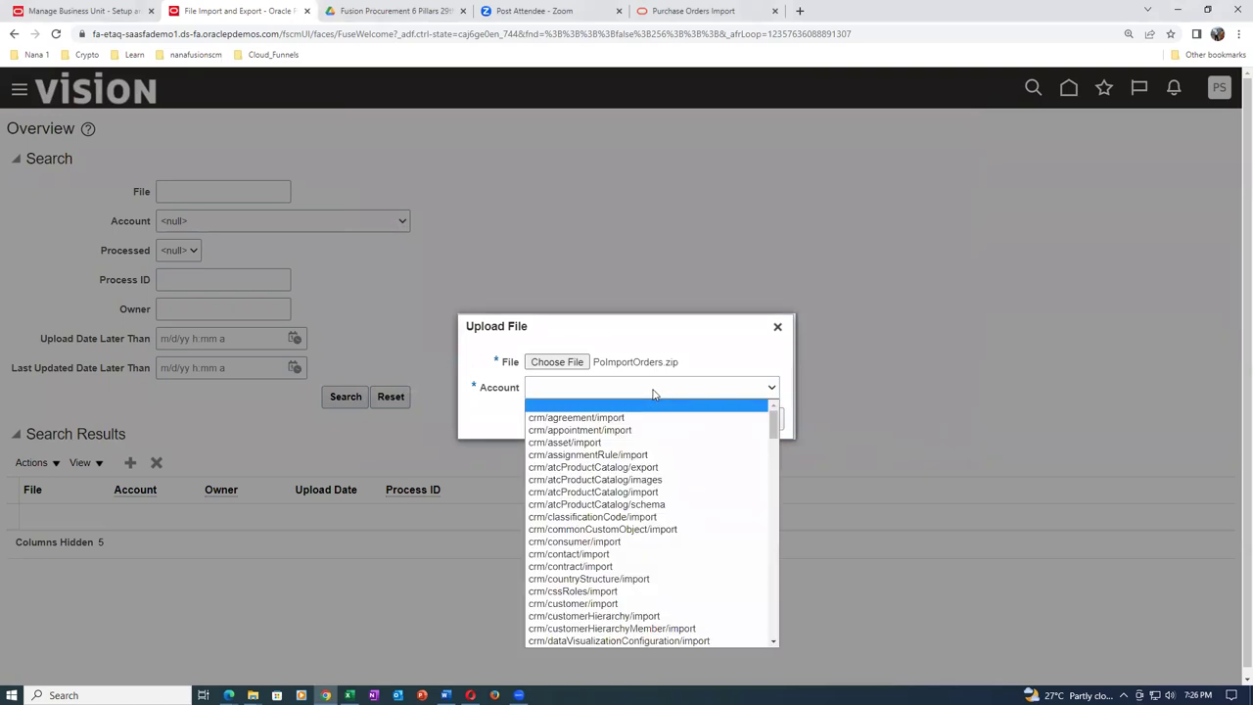
key(p)
key(Down)
key(Down)
key(Down)
key(Down)
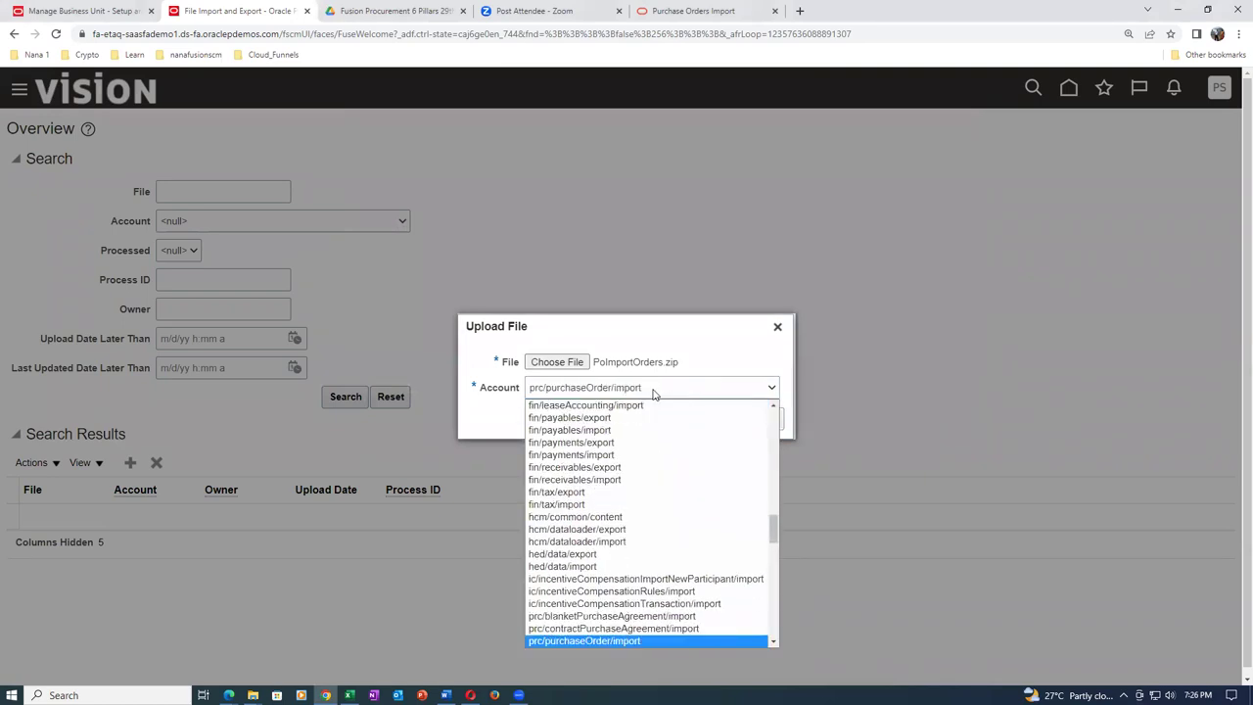
key(Down)
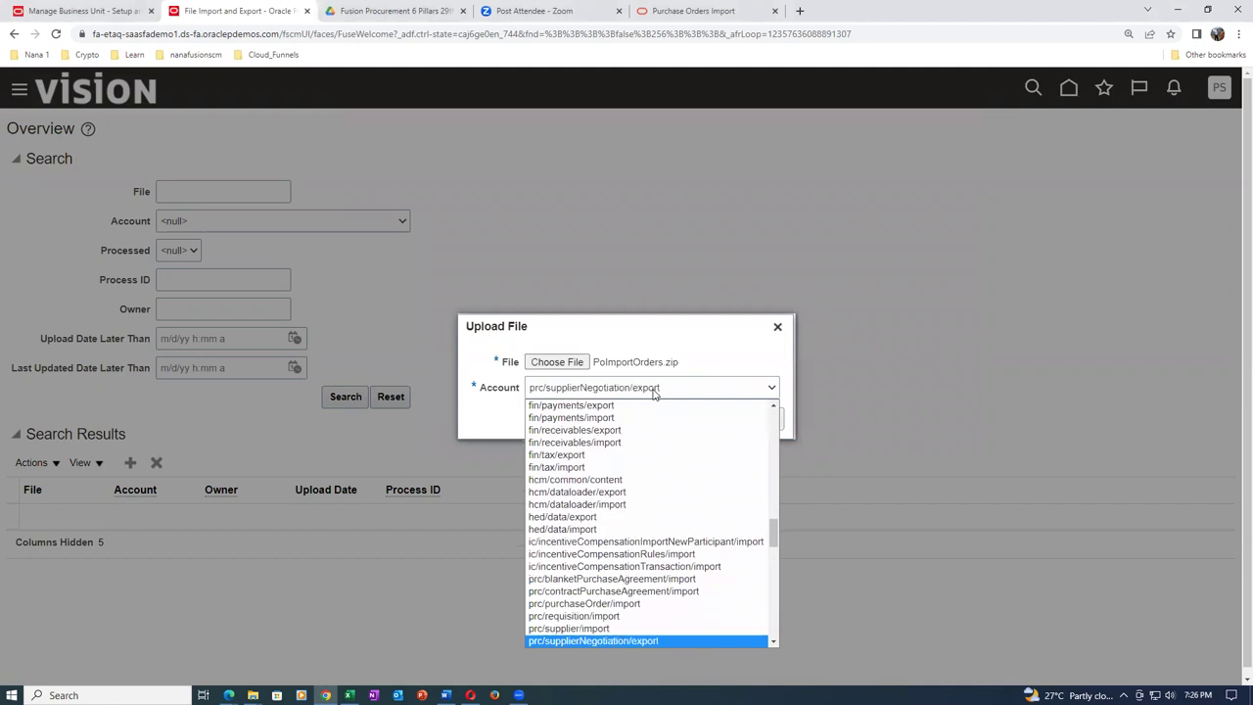
key(Down)
key(Down)
key(Down)
key(Down)
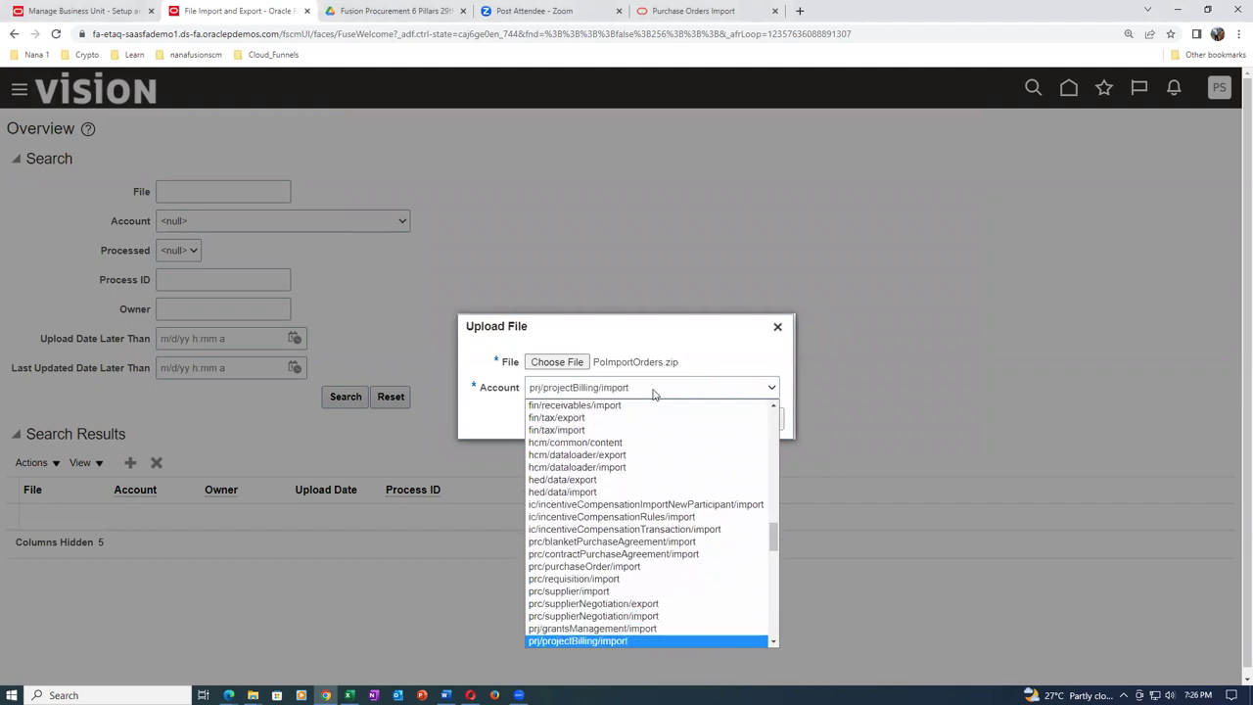
key(Down)
key(Down)
key(Down)
key(Down)
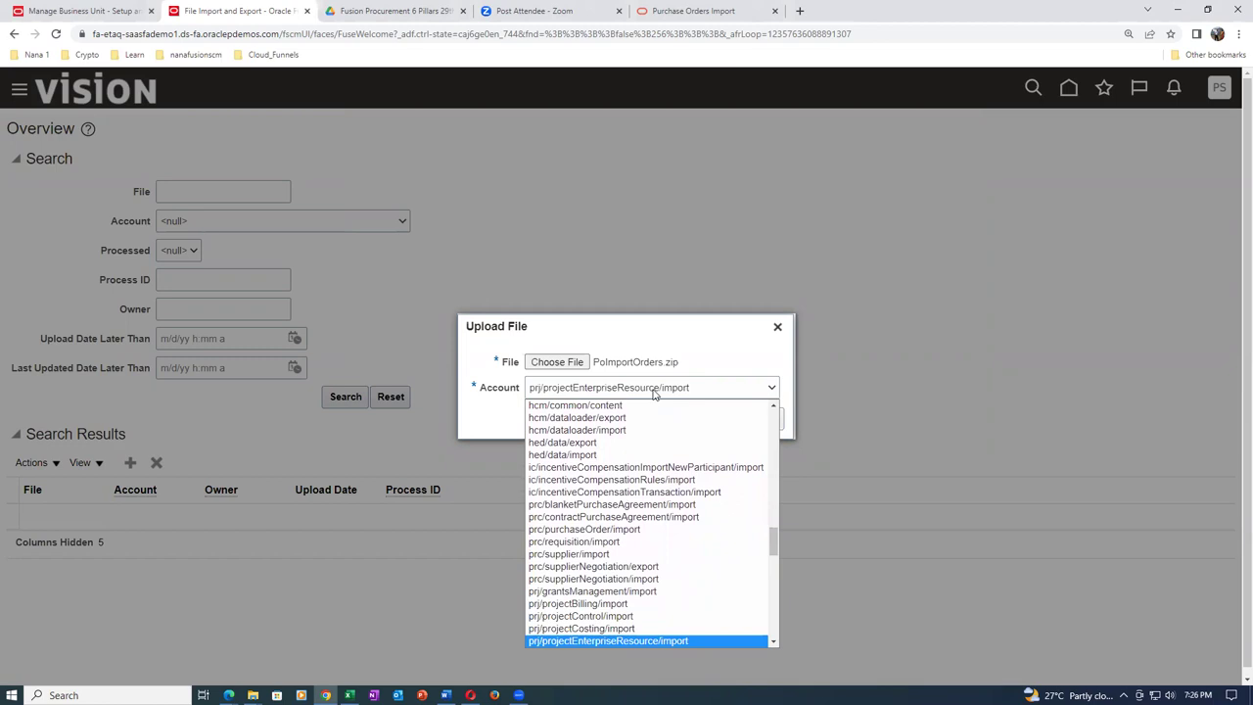
key(Down)
key(Down)
key(Down)
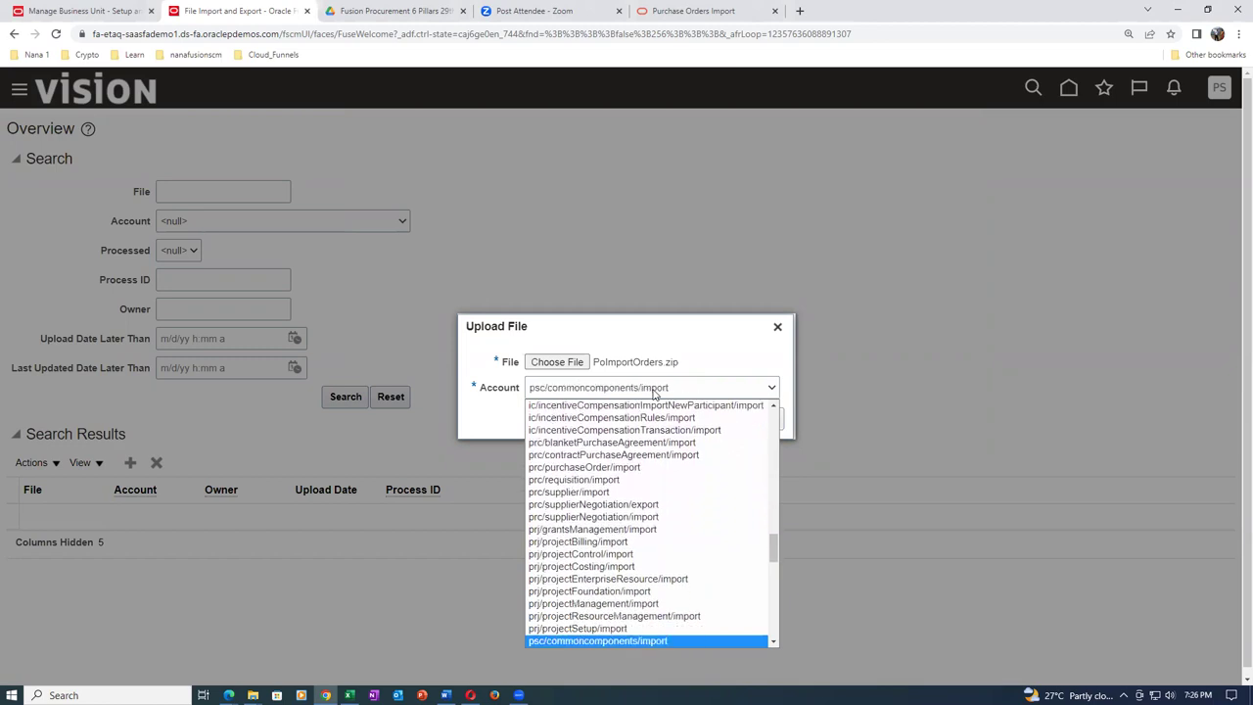
key(p)
key(r)
key(c)
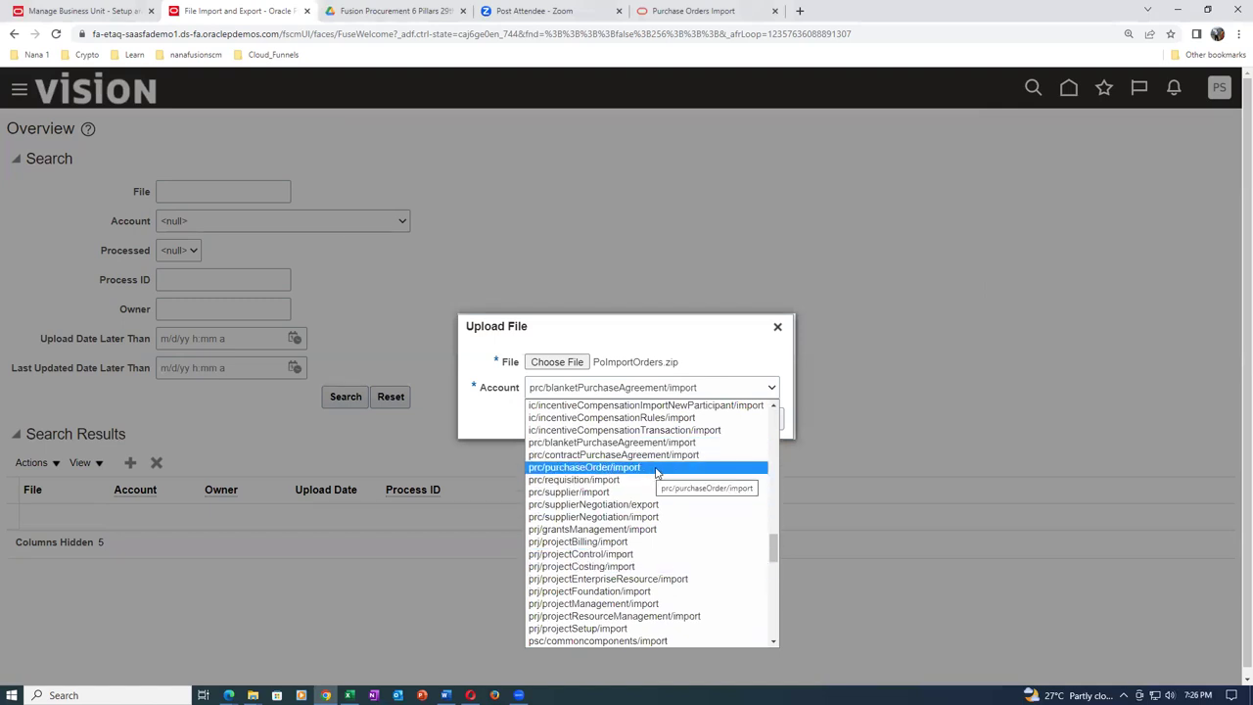
click(584, 467)
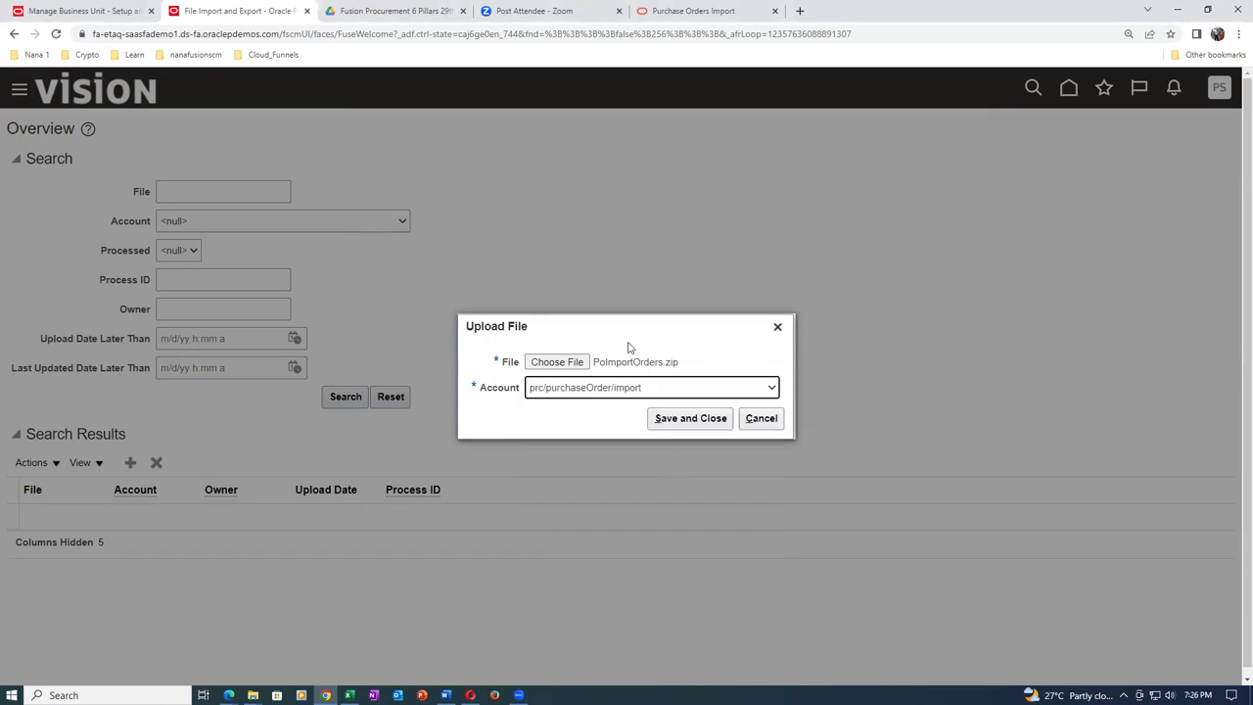
click(676, 420)
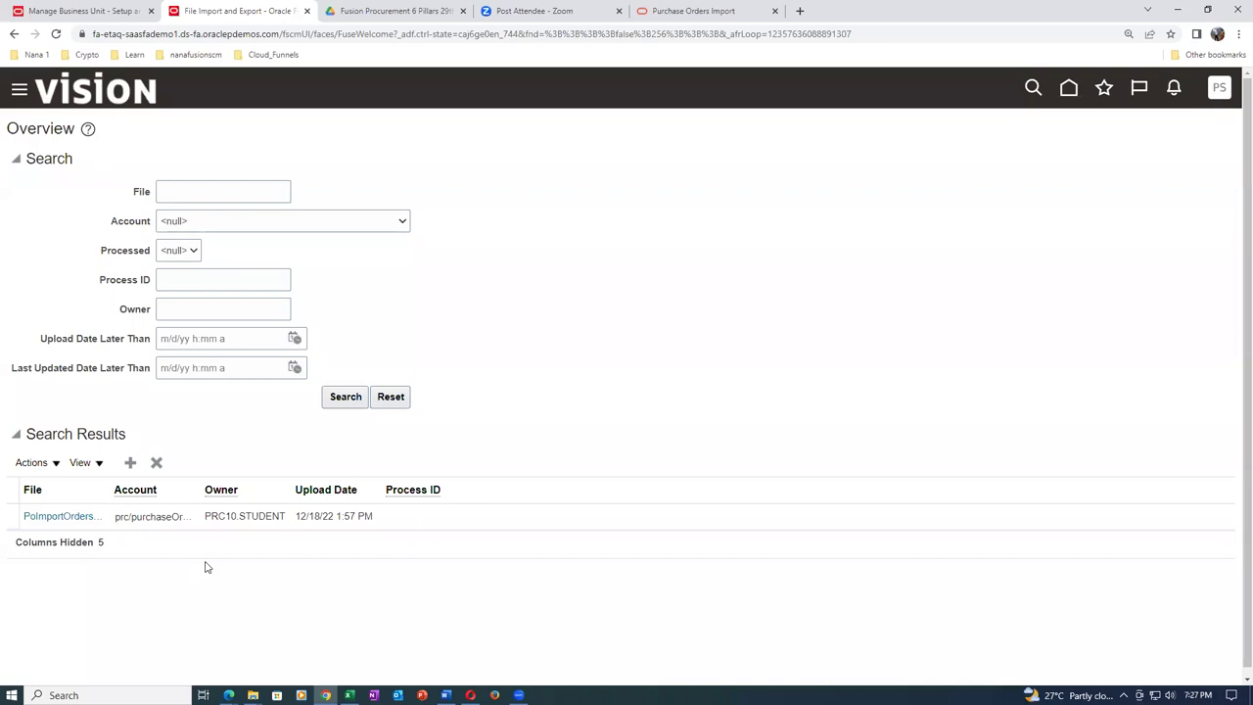
click(1069, 89)
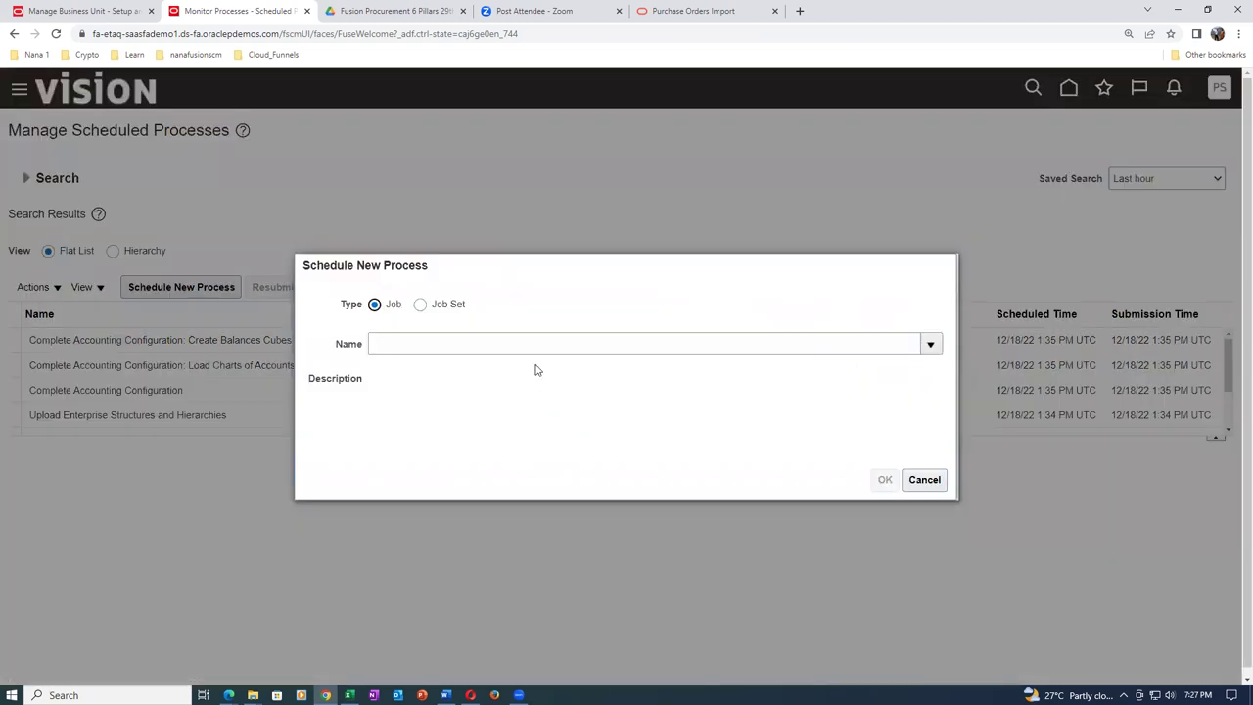
Search 'Load int' and select the Load Interface File for Import job.
click(530, 345)
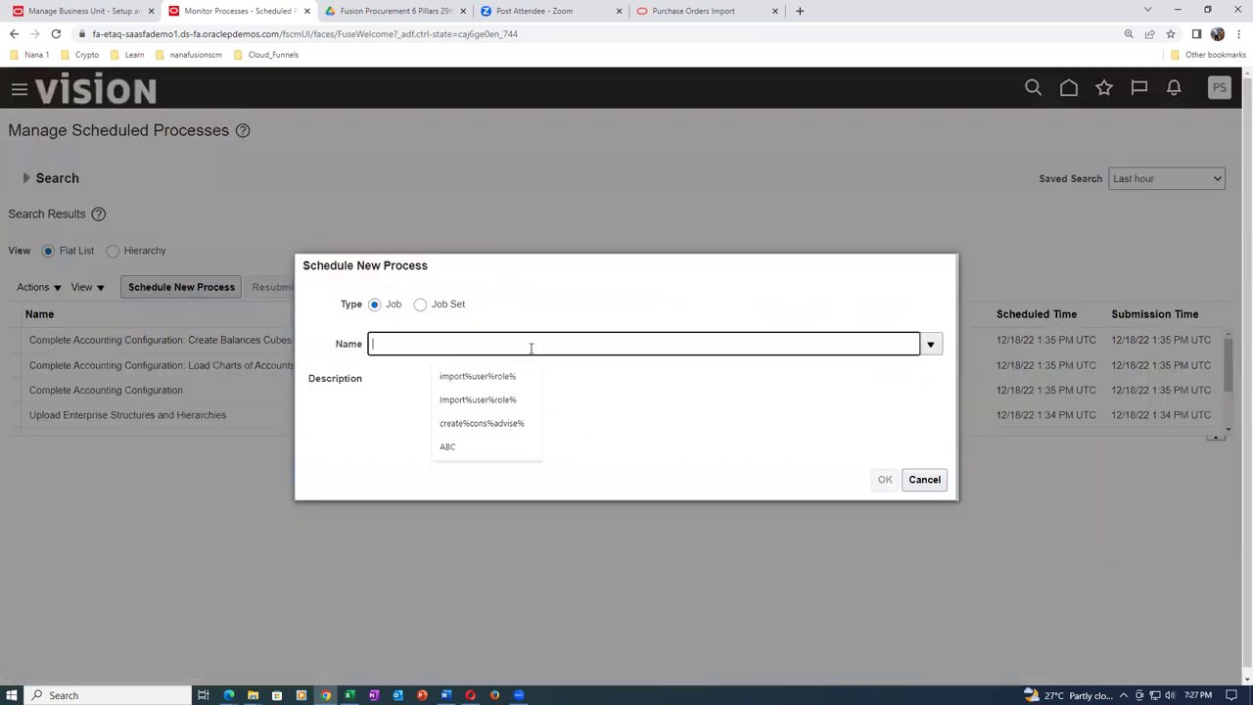
text(Load interface File for Import)
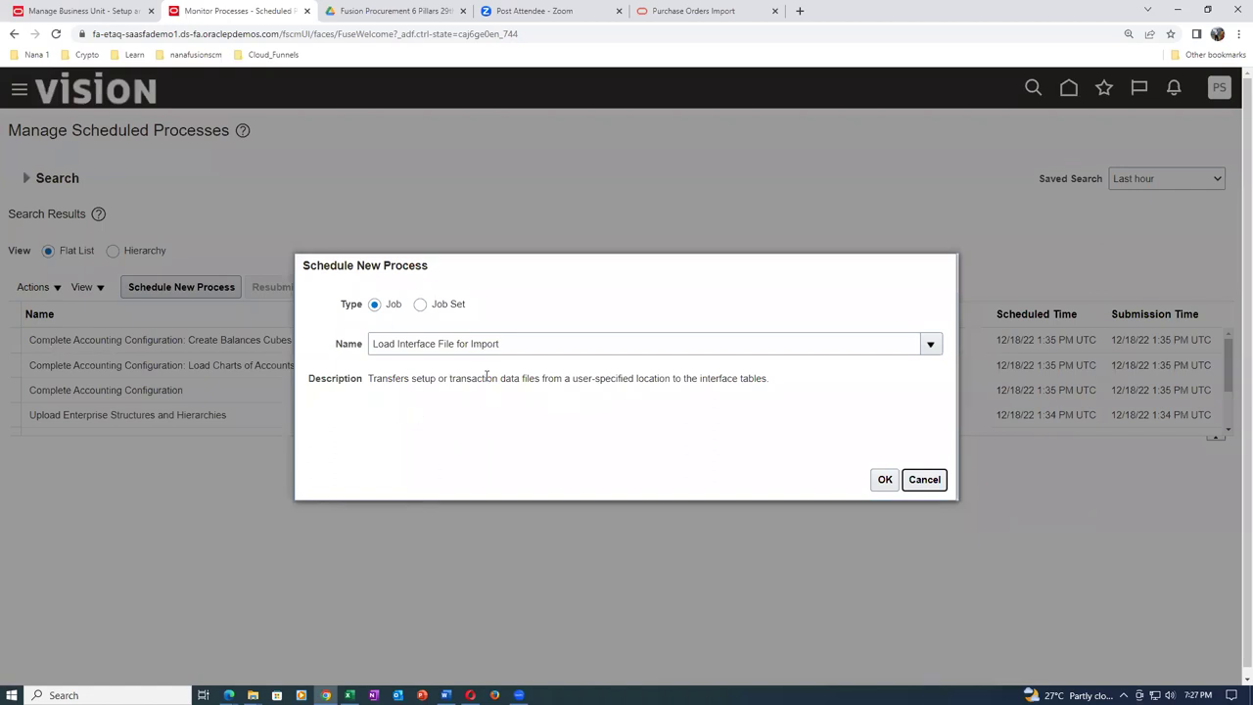
click(884, 478)
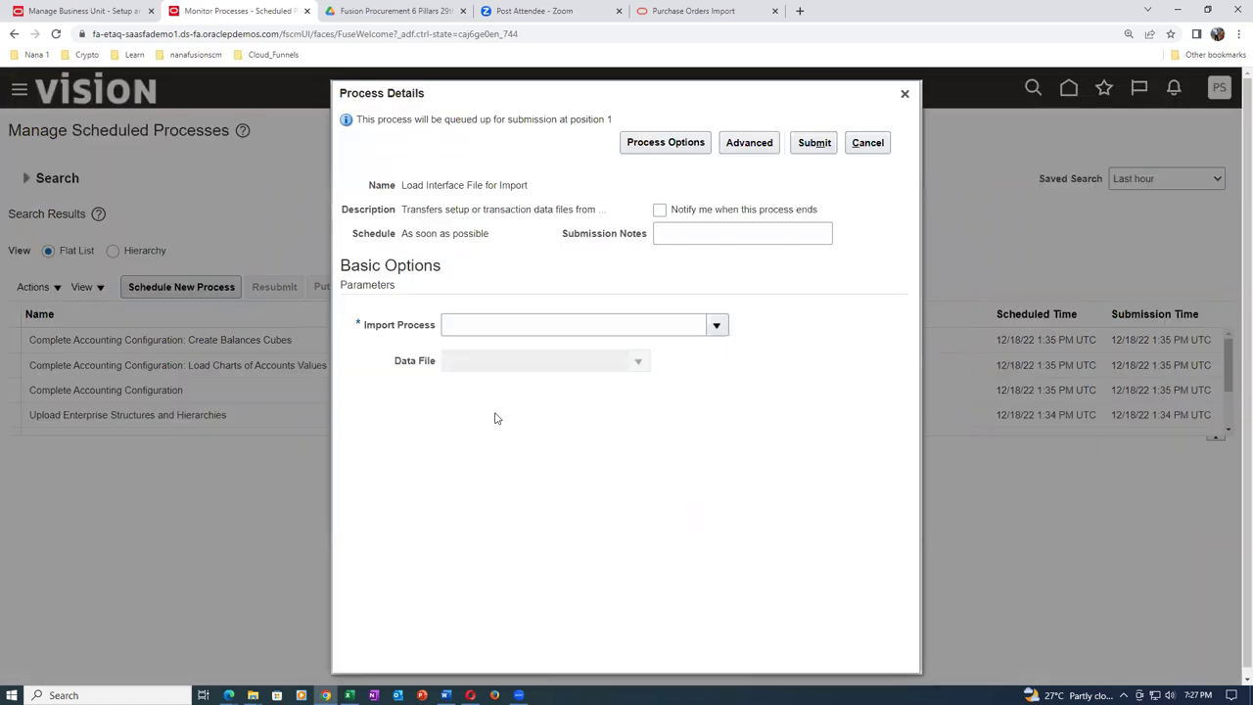
Open the full import process search and search for 'Import'.
click(717, 326)
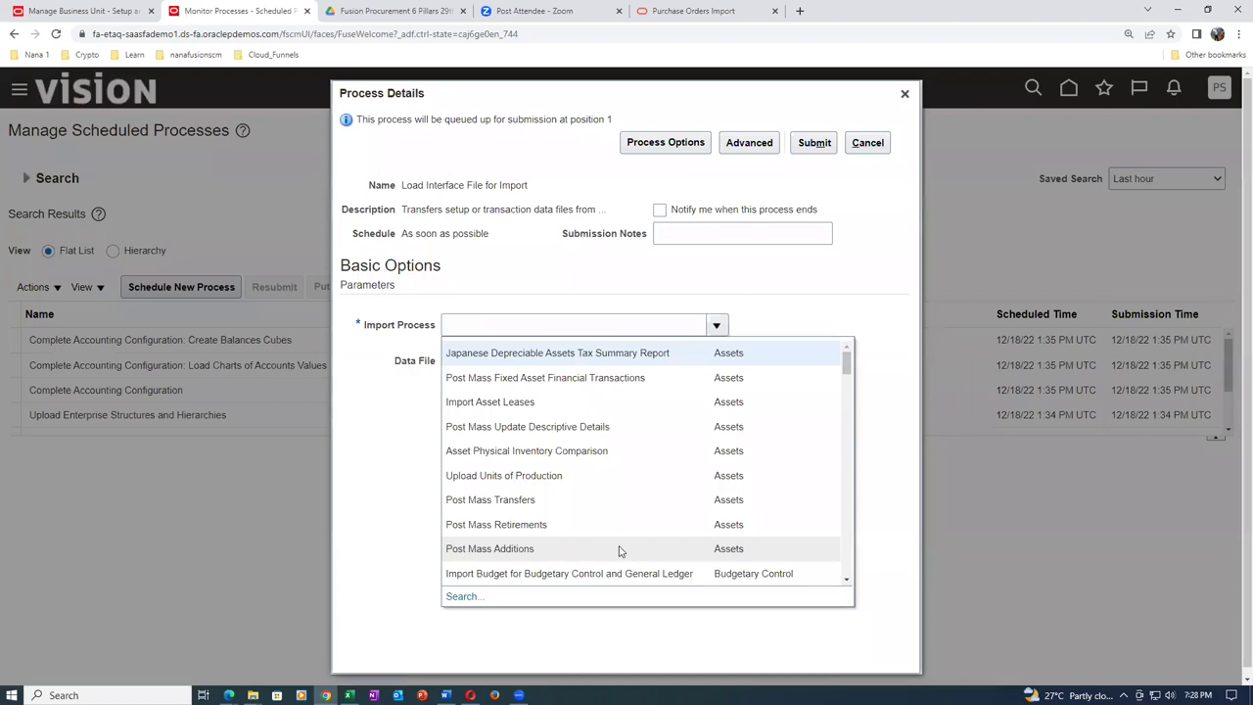
click(458, 596)
click(588, 358)
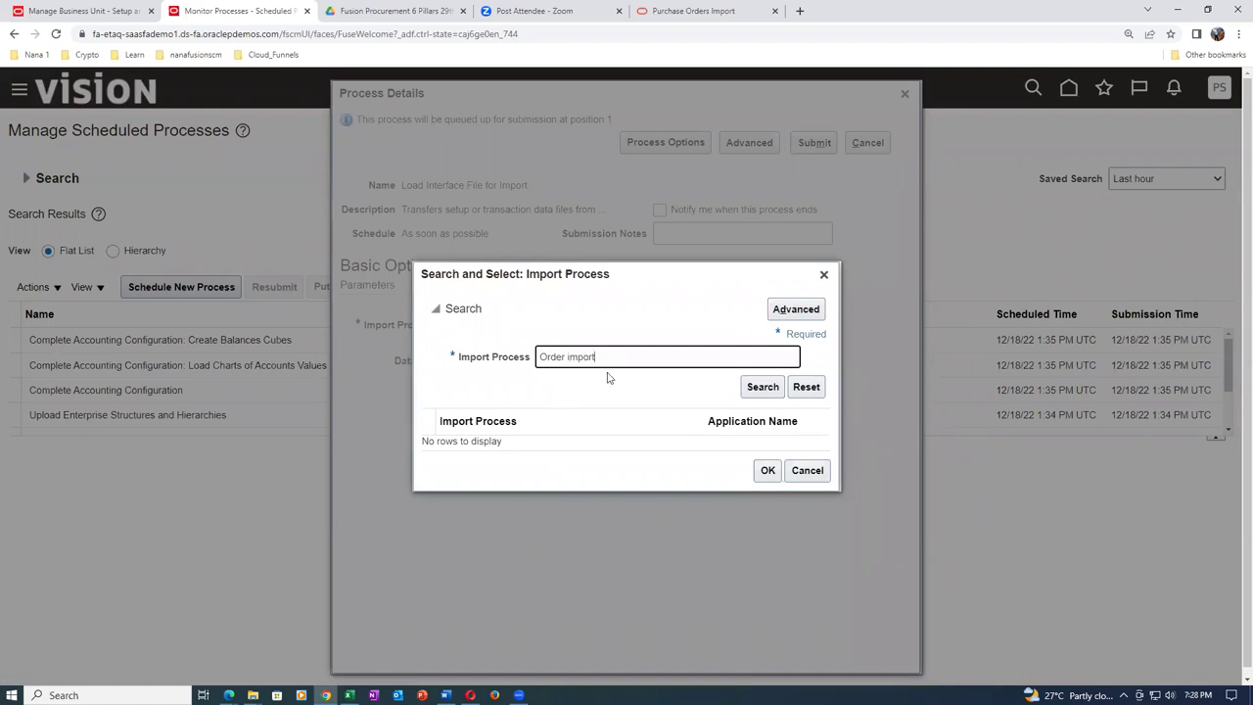
click(767, 387)
key(ctrl+shift+Left)
text(Import)
click(763, 388)
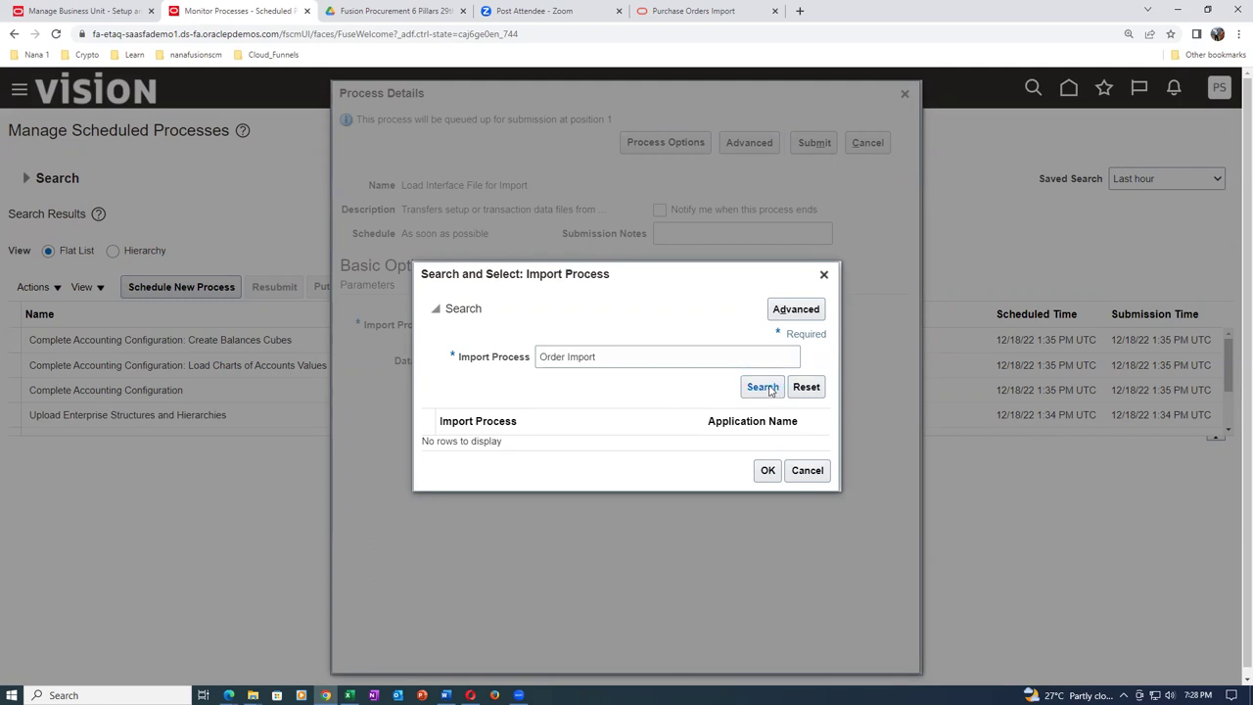
Replace the search term with 'Import Order' and search again.
click(620, 355)
key(ctrl+a)
key(BackSpace)
text(Impor)
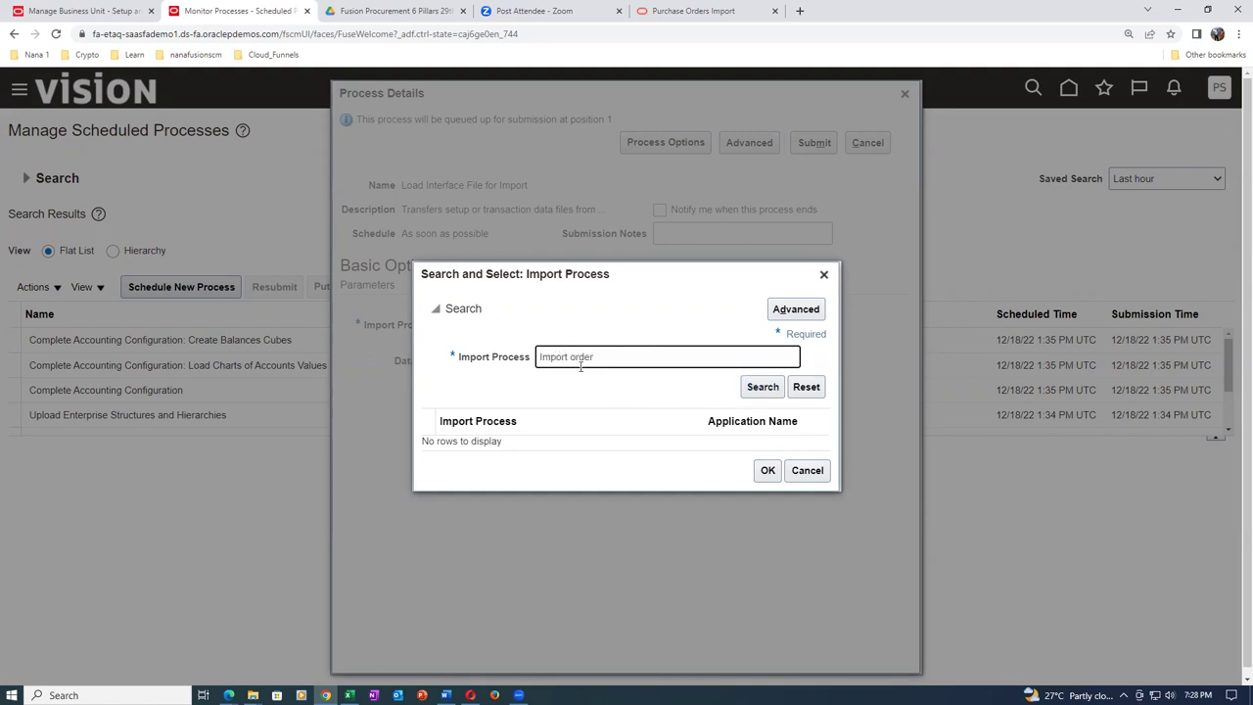
key(BackSpace)
text(O)
click(760, 388)
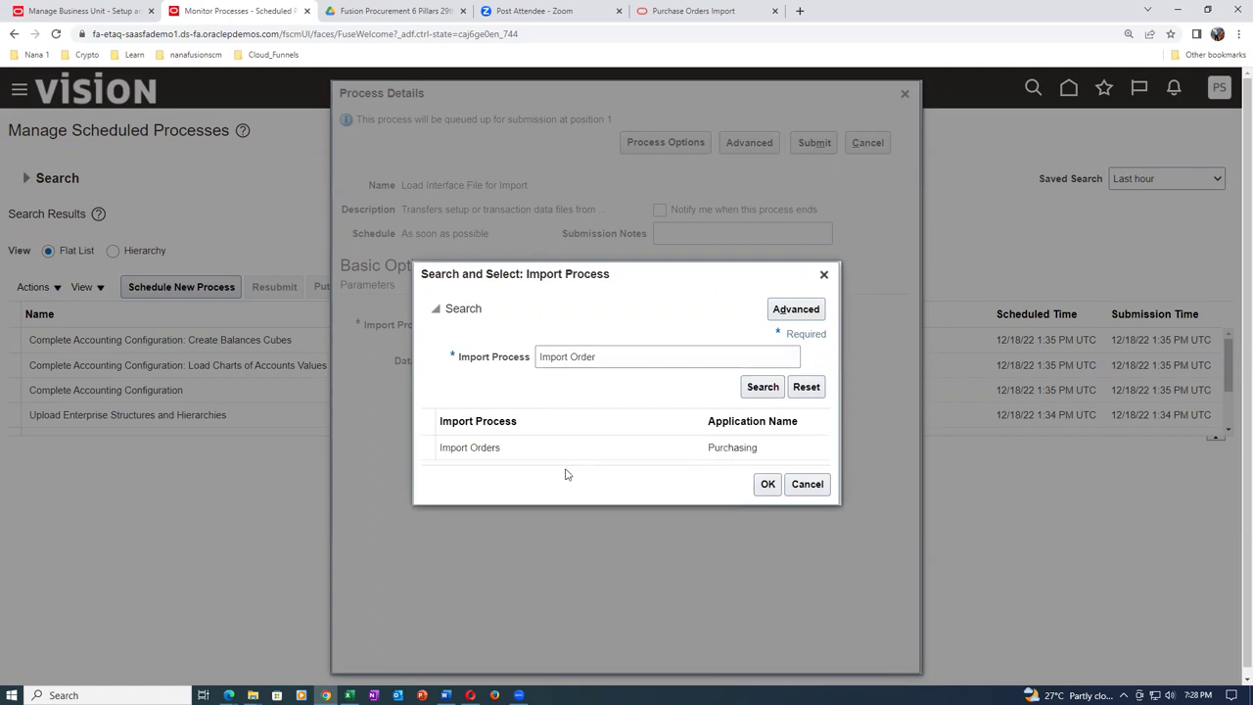
Retry the search with different capitalisation and pick the Import Orders result.
click(573, 357)
key(BackSpace)
text(o)
click(754, 390)
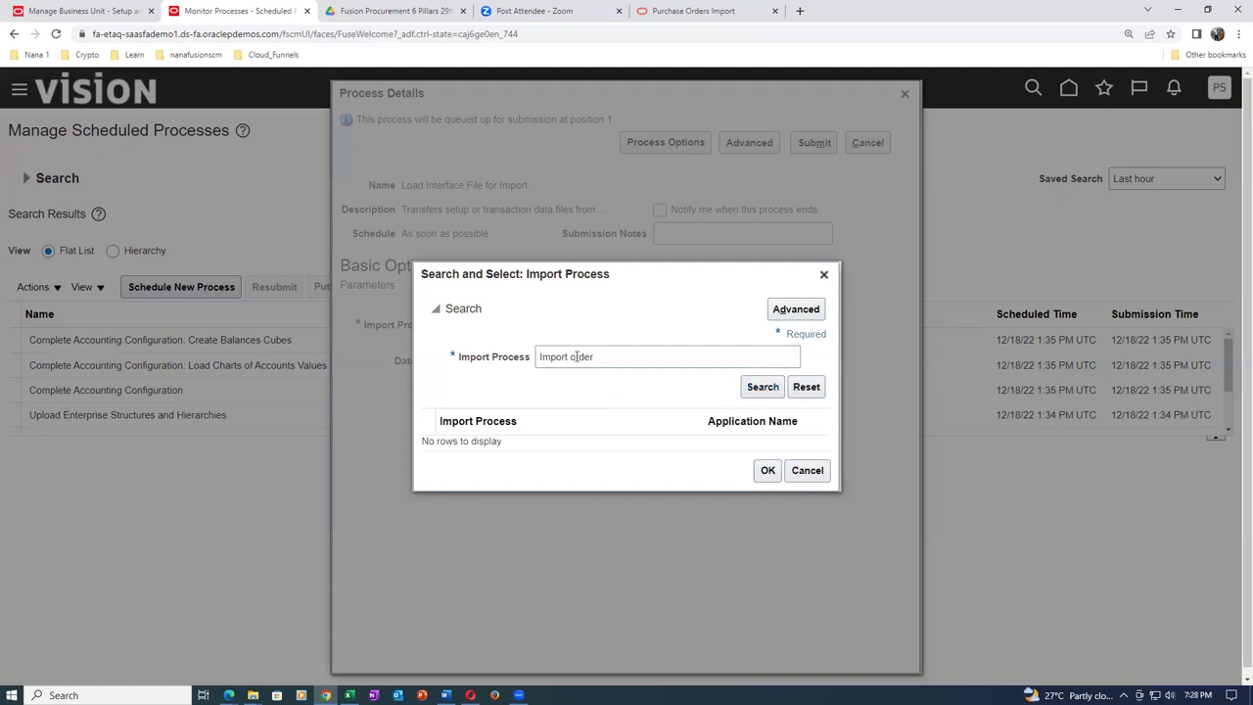
key(BackSpace)
text(O)
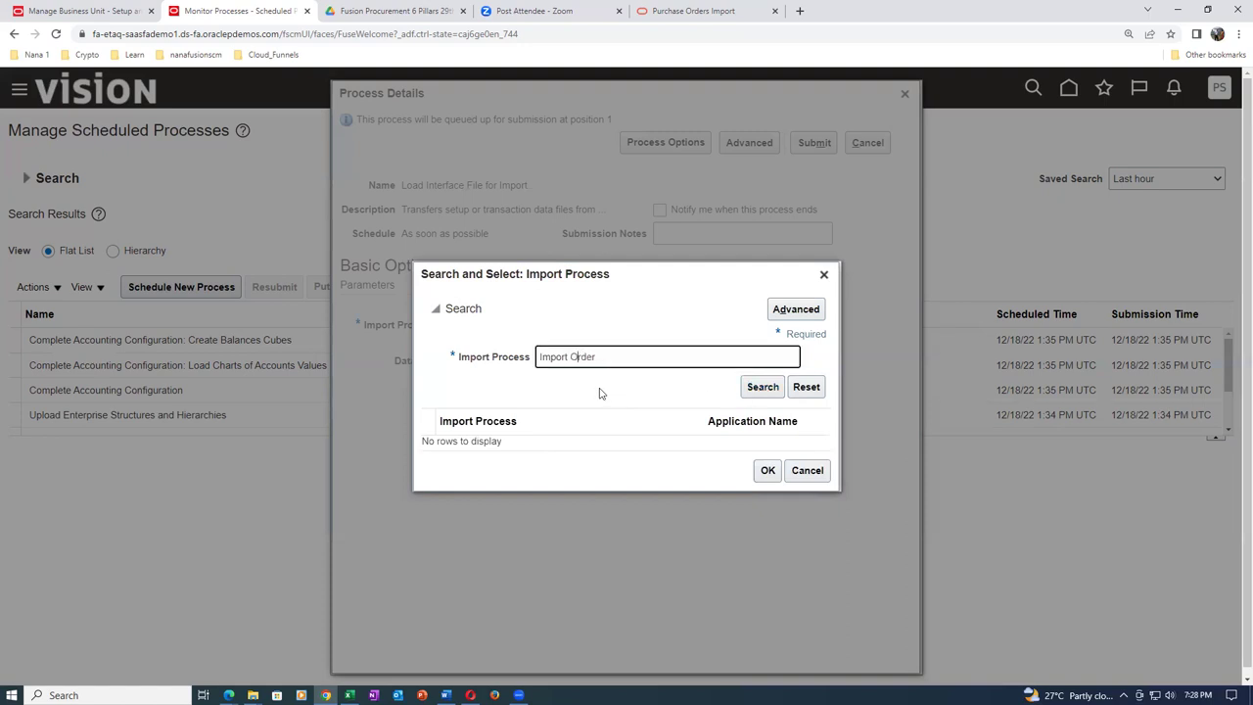
click(760, 389)
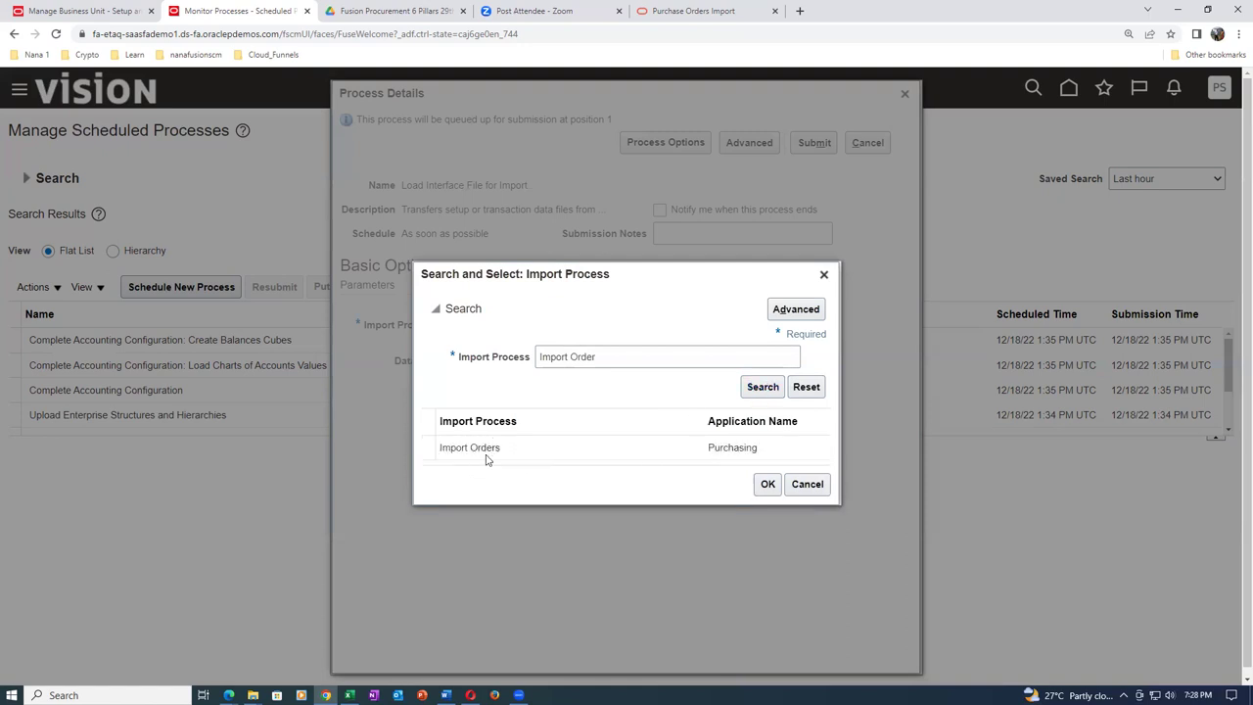
click(523, 456)
Confirm Import Orders as the import process and choose PoImportOrders.zip as the Data File.
click(763, 486)
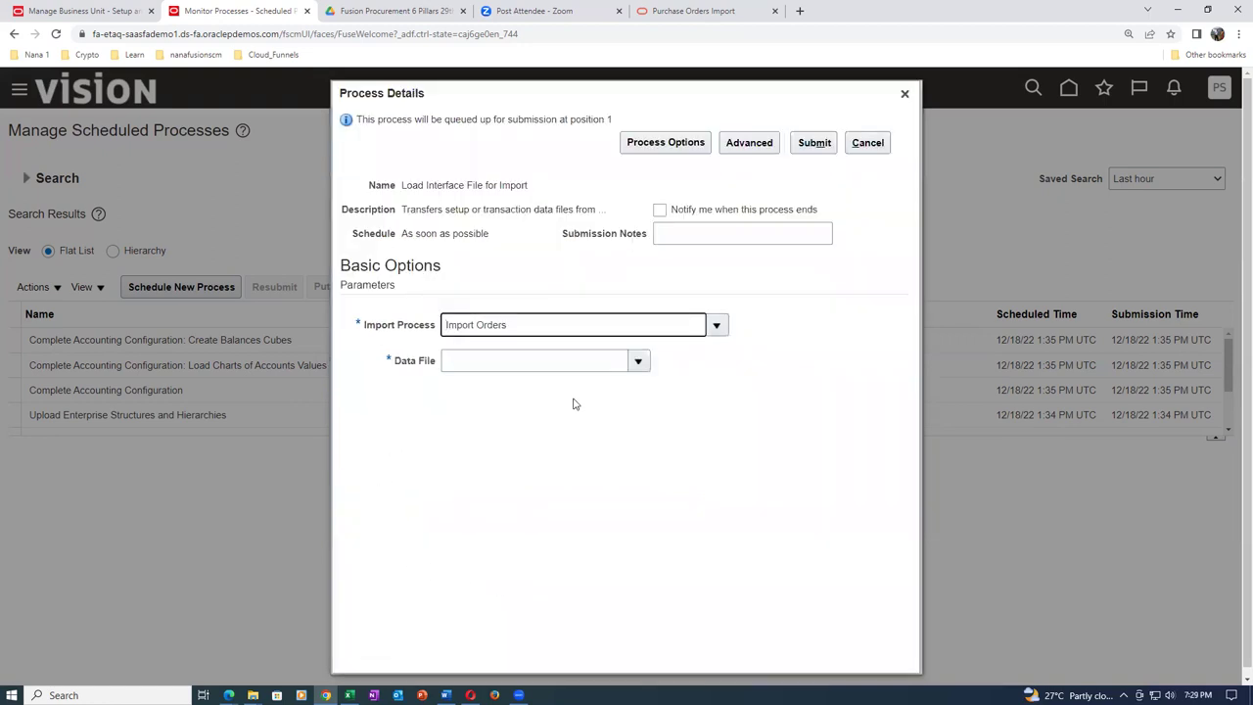
click(640, 362)
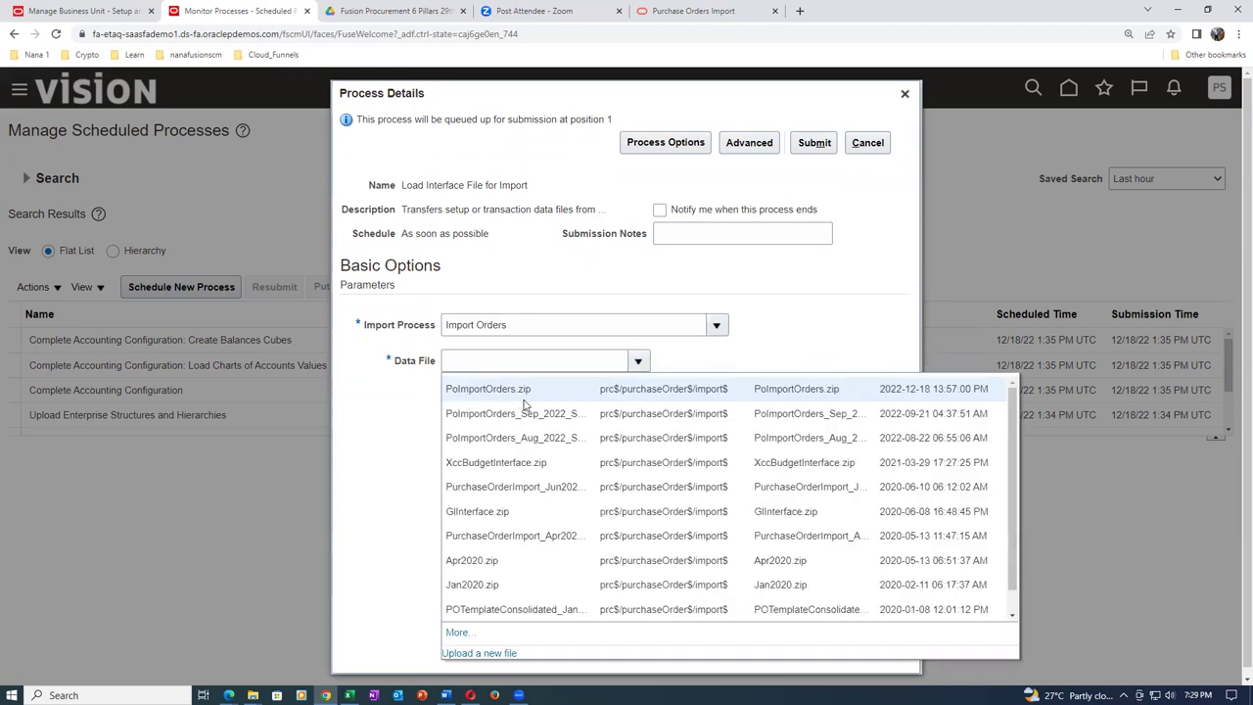
click(252, 695)
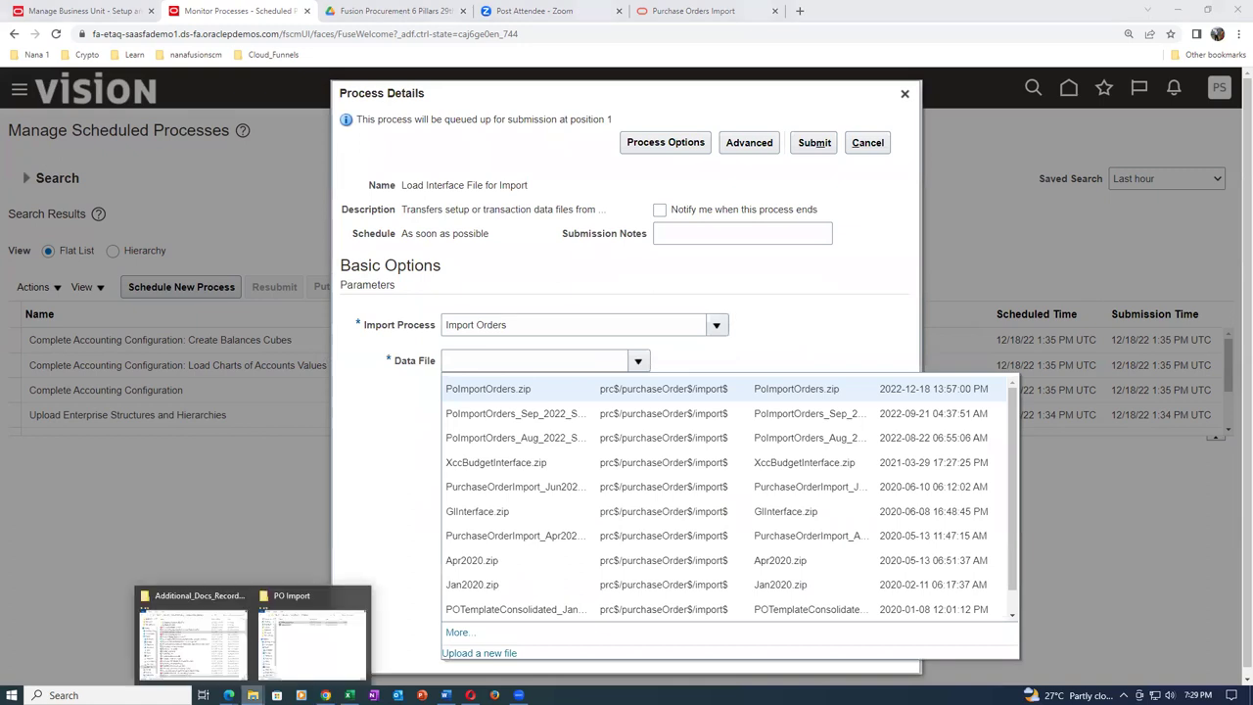
click(278, 664)
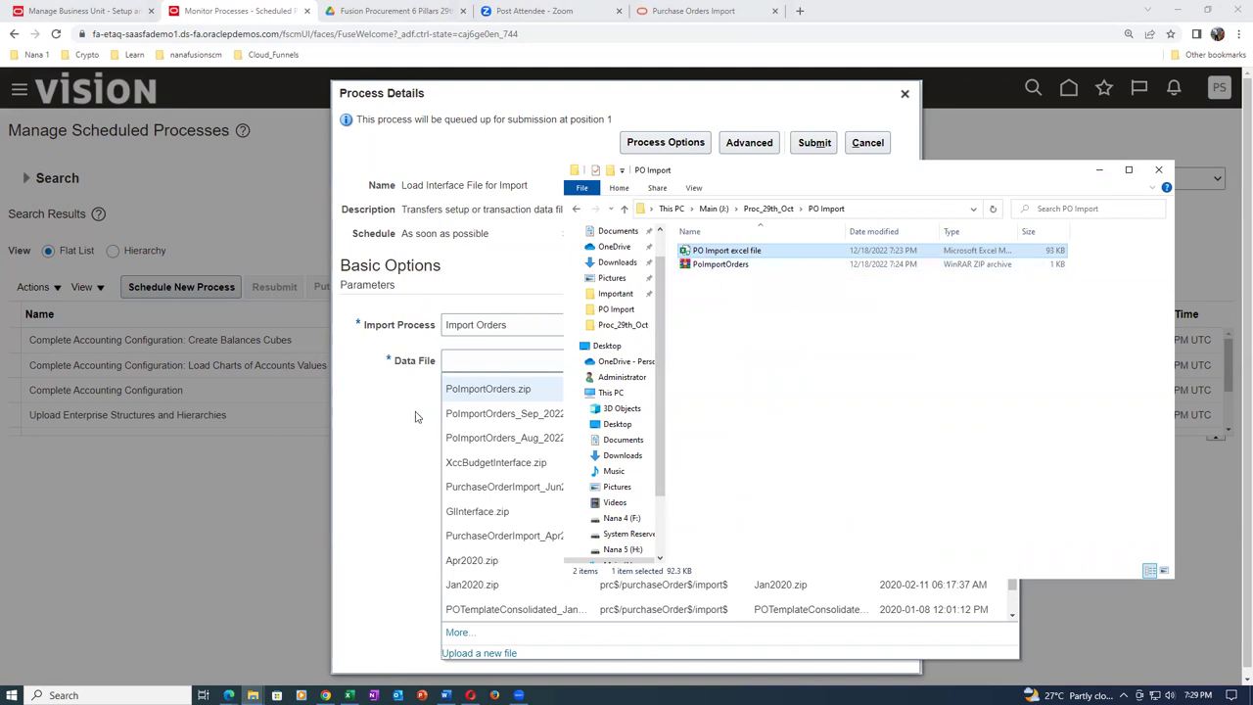
click(359, 431)
click(641, 363)
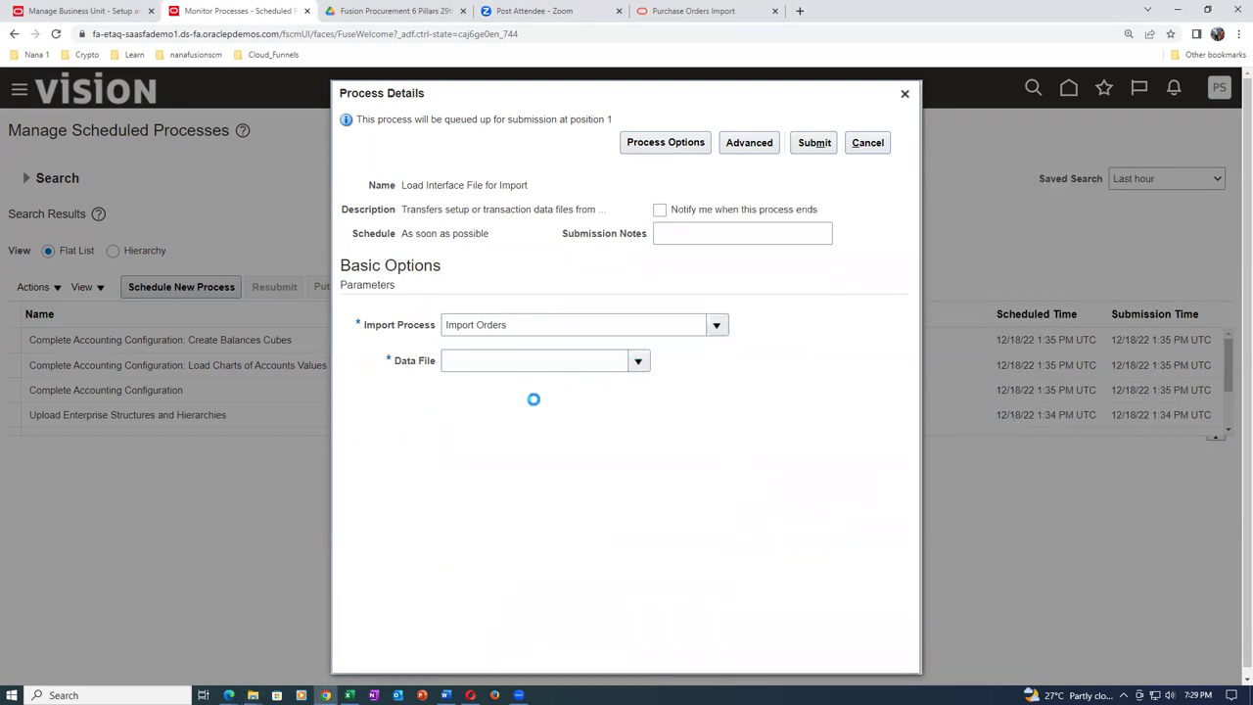
click(535, 391)
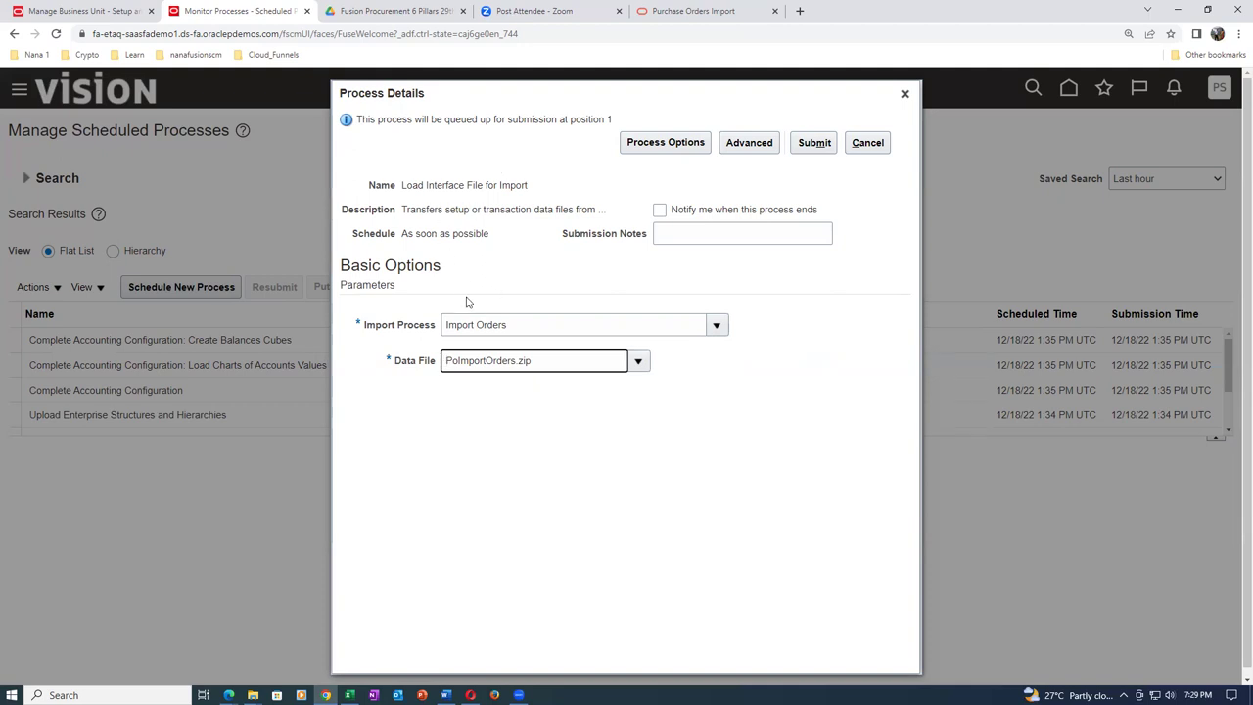
Submit the Load Interface File for Import job and close Process Details.
click(815, 143)
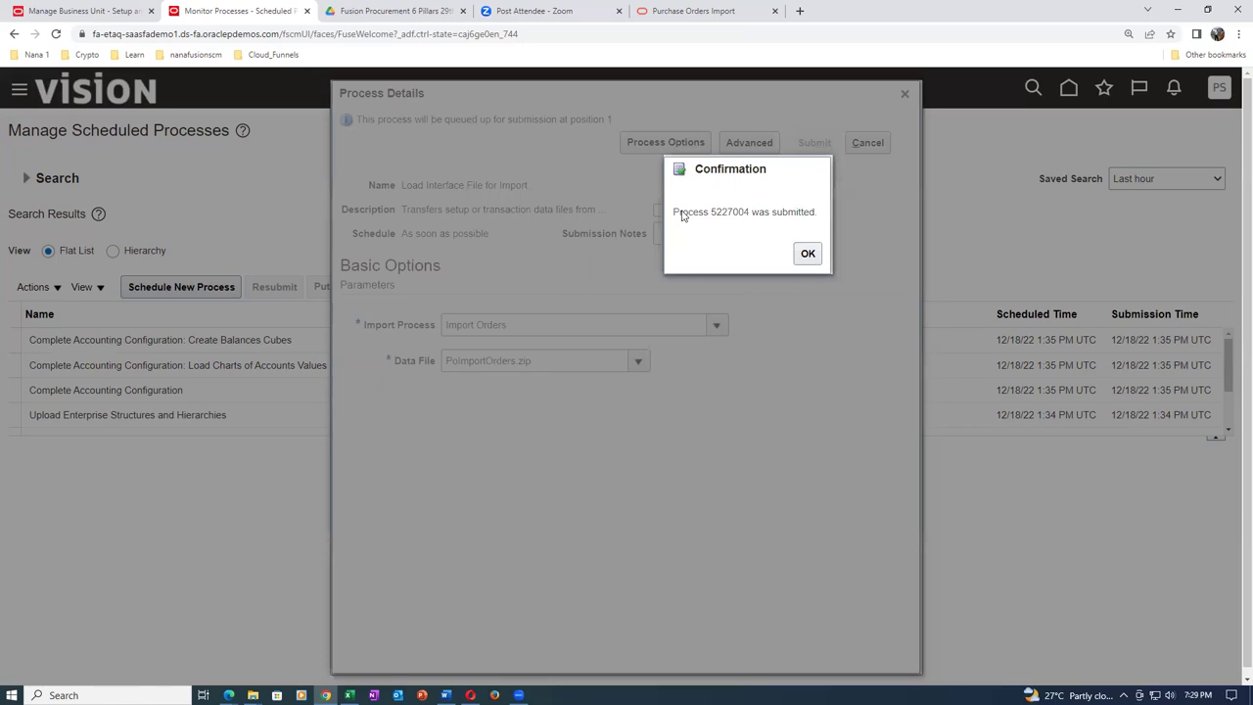
click(808, 253)
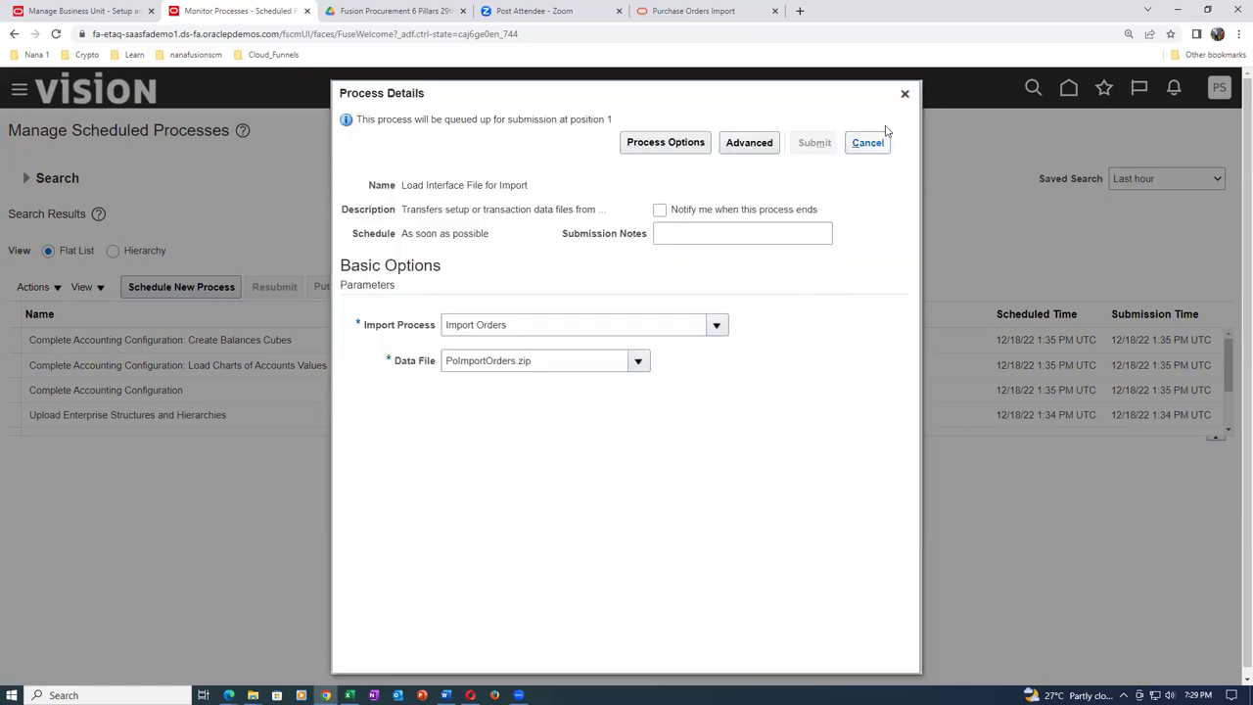
click(905, 93)
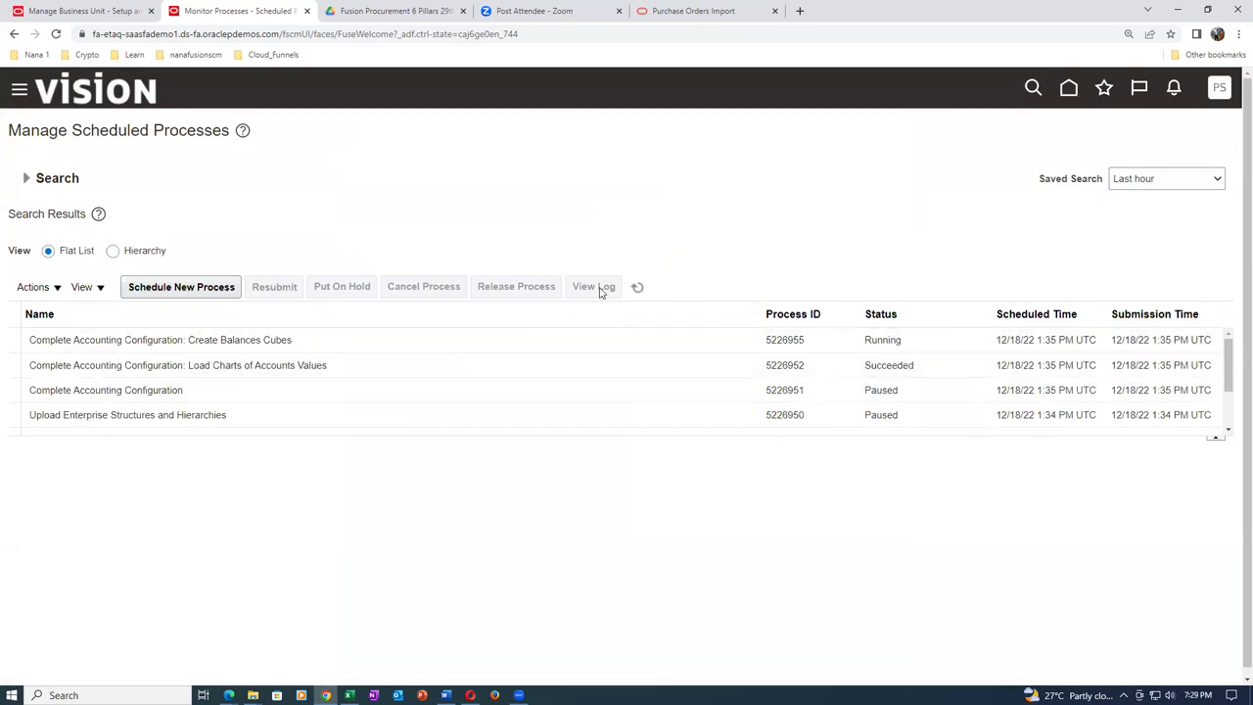
Refresh the scheduled processes until process 5227004's Load File to Interface jobs succeed.
click(637, 287)
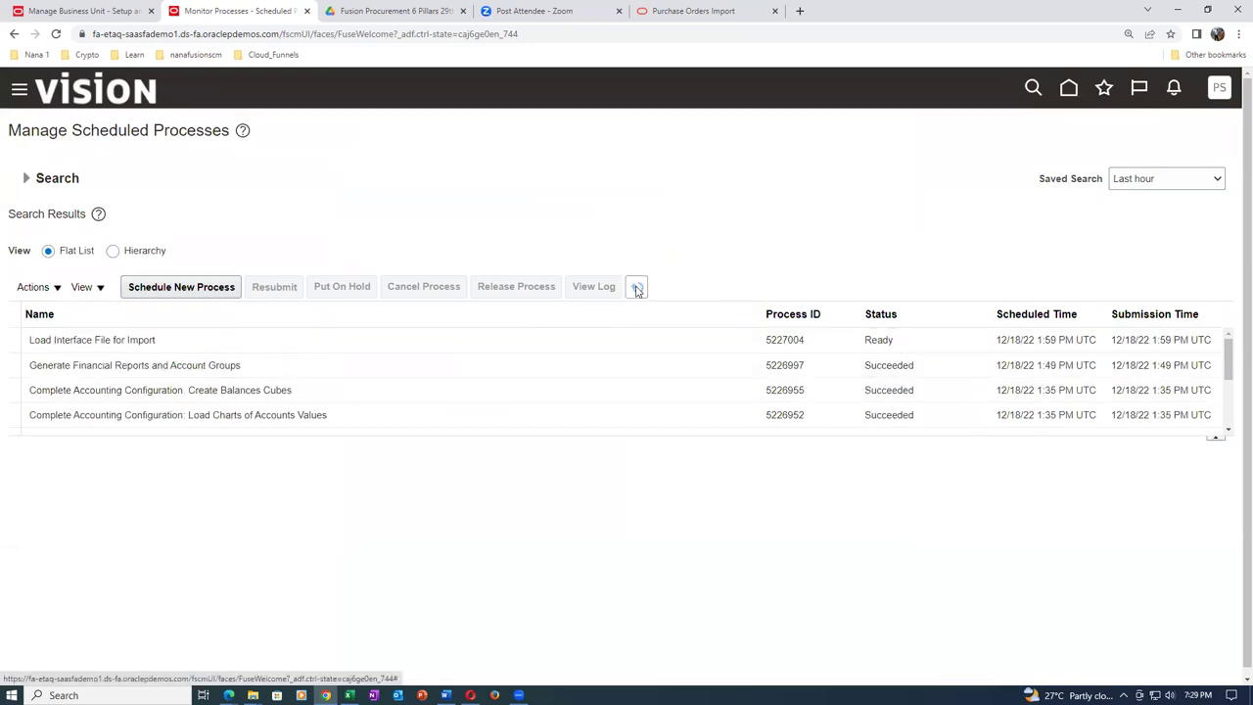
click(636, 288)
click(636, 290)
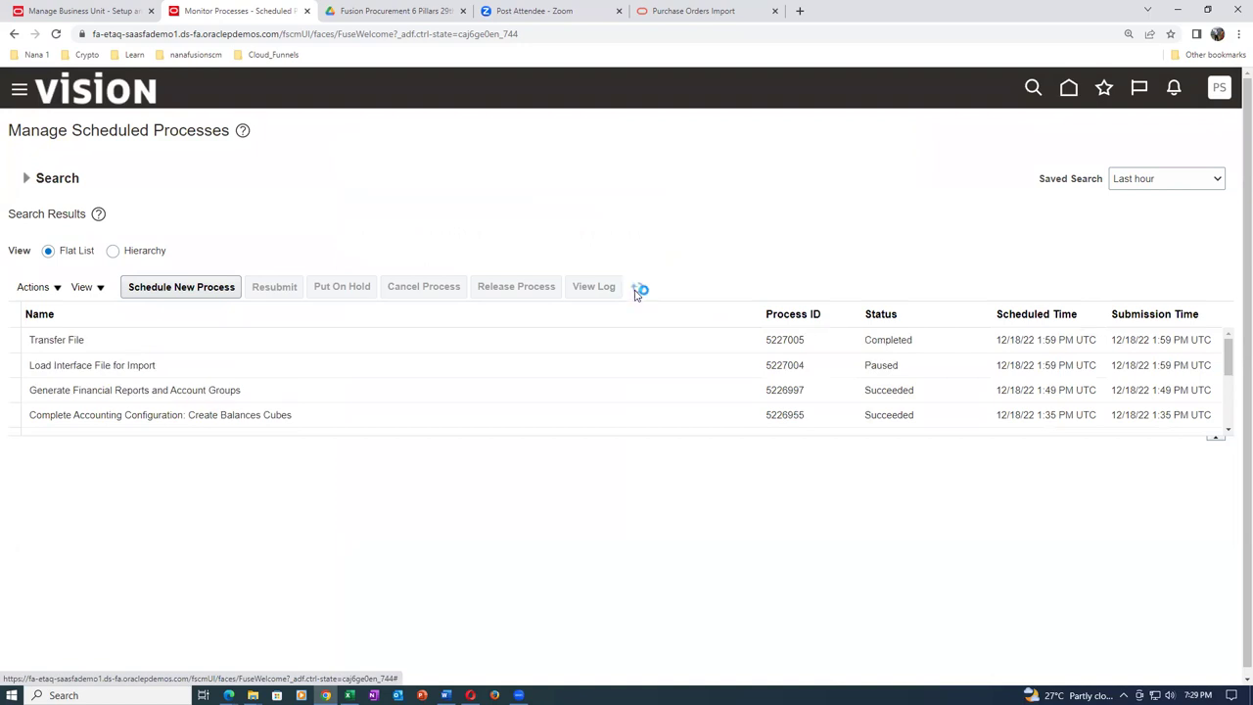
click(637, 292)
click(637, 292)
click(637, 291)
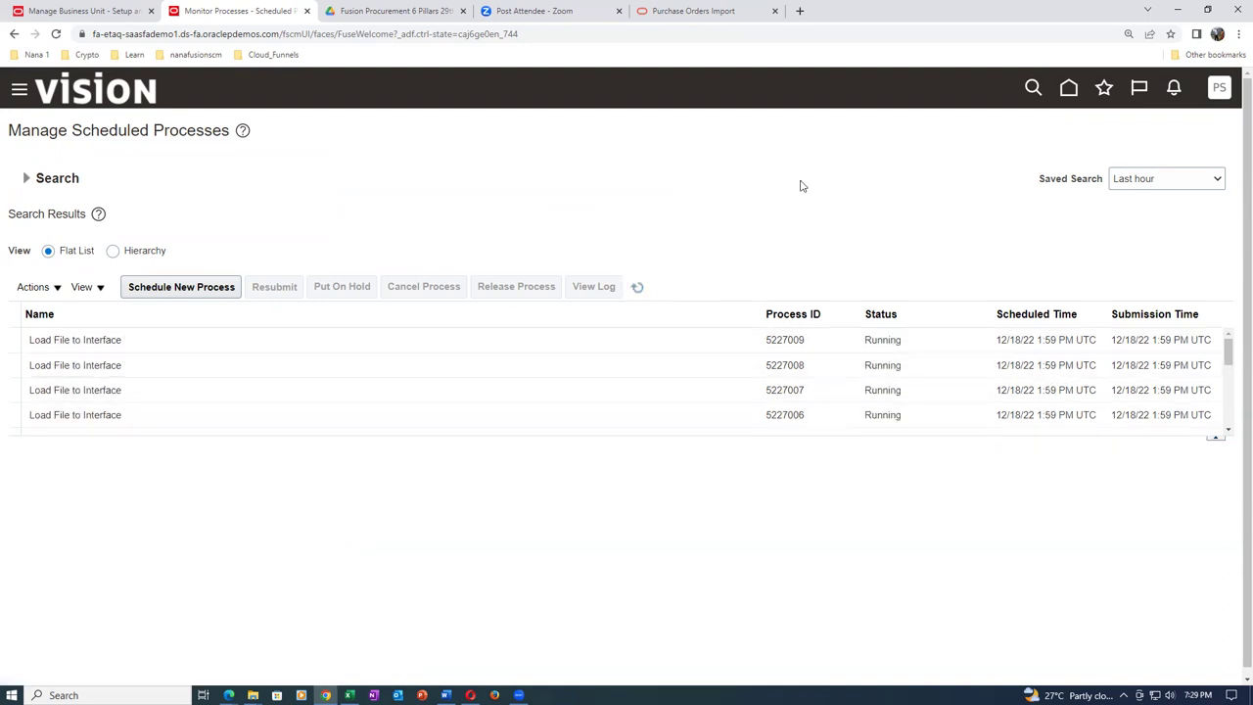
click(643, 290)
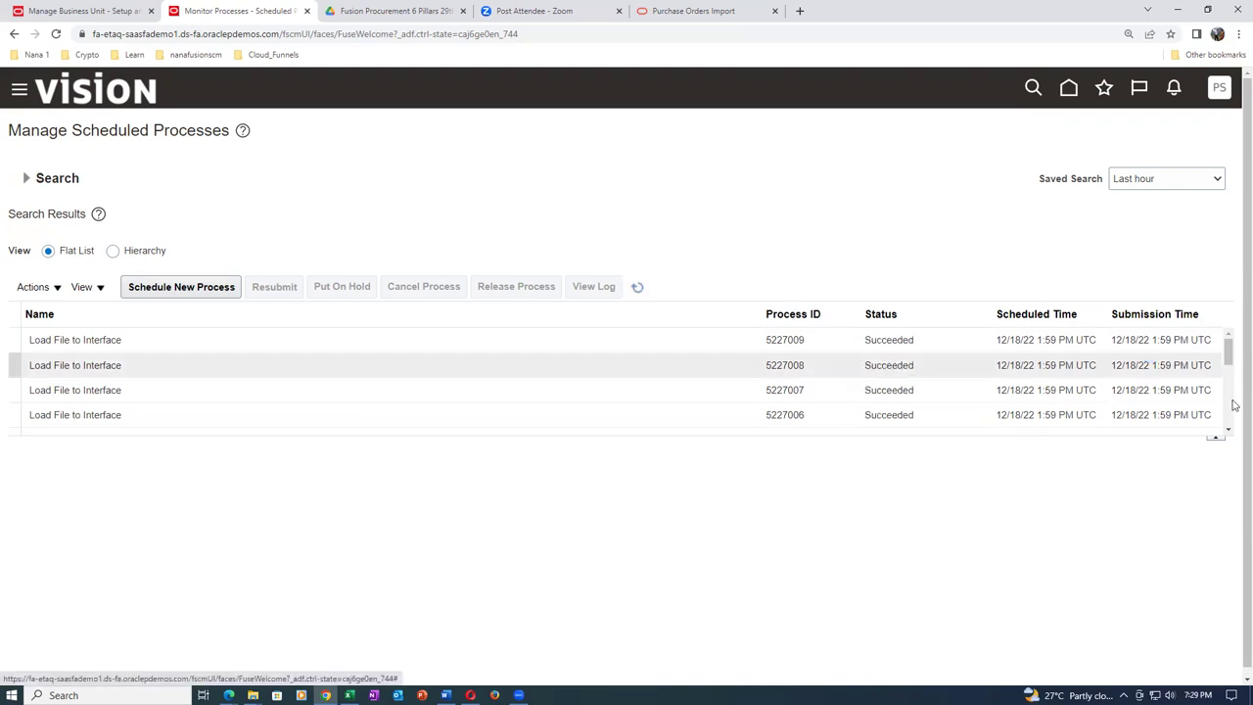
click(1229, 433)
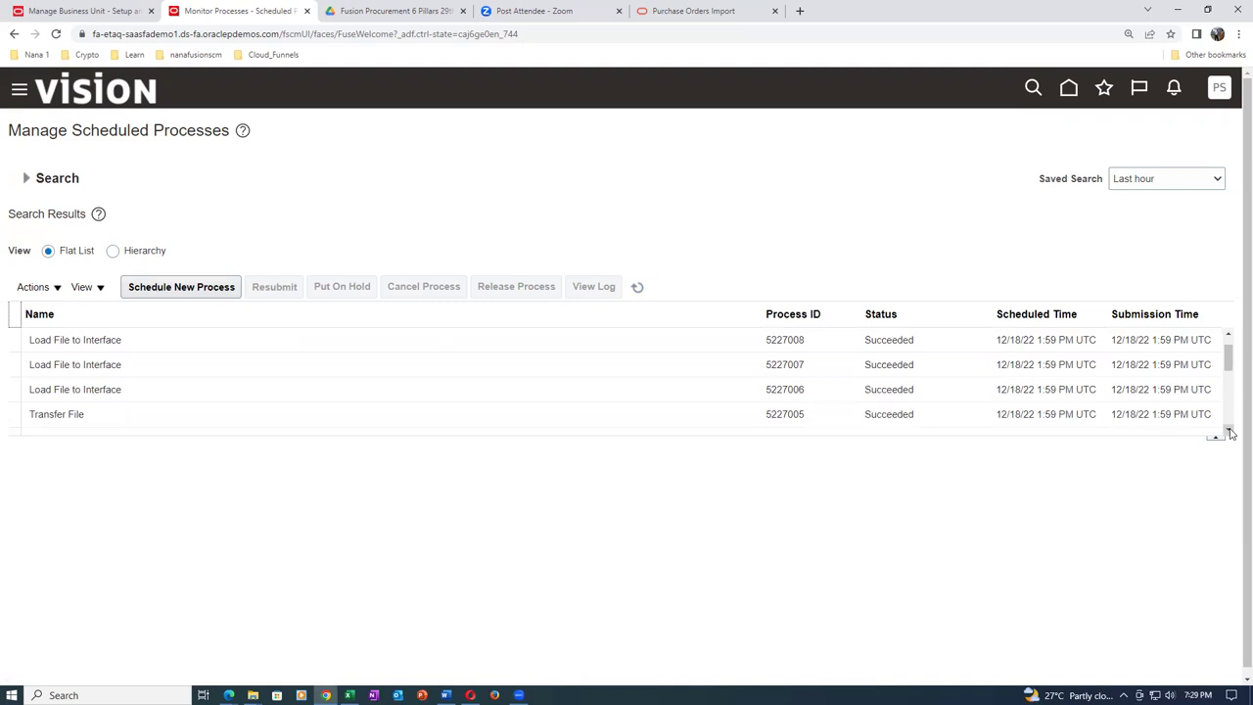
click(1230, 433)
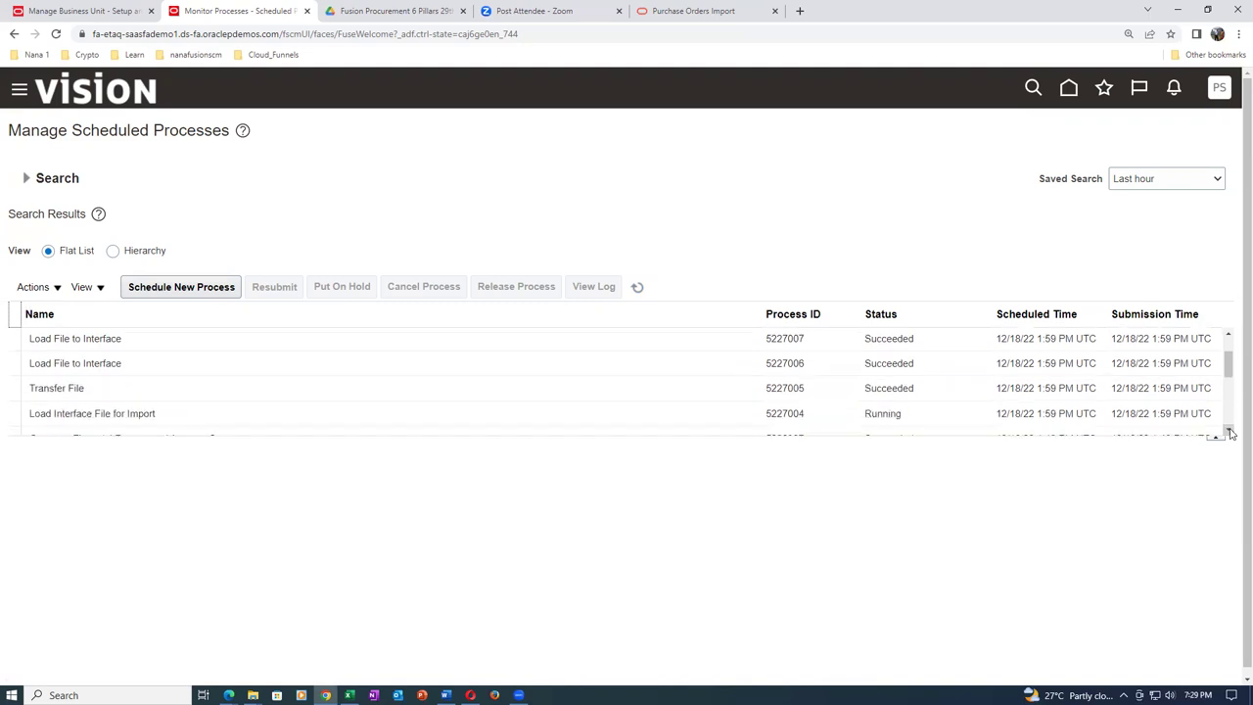
click(637, 287)
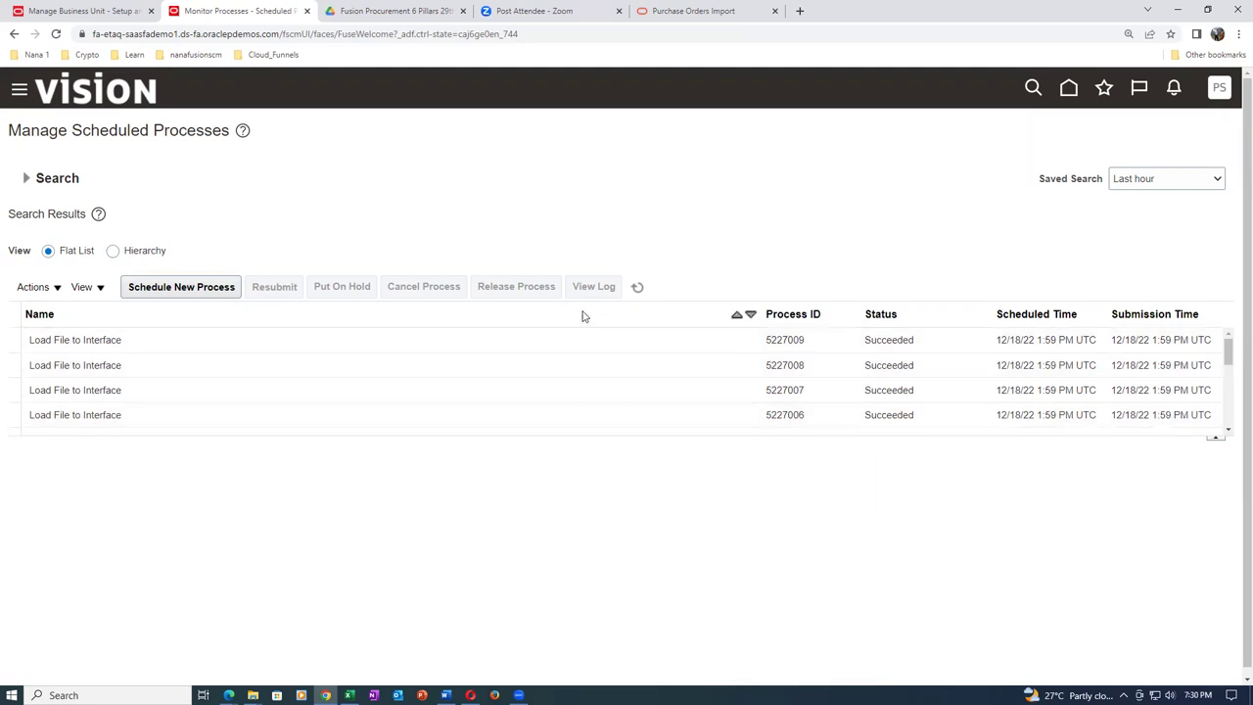
click(637, 287)
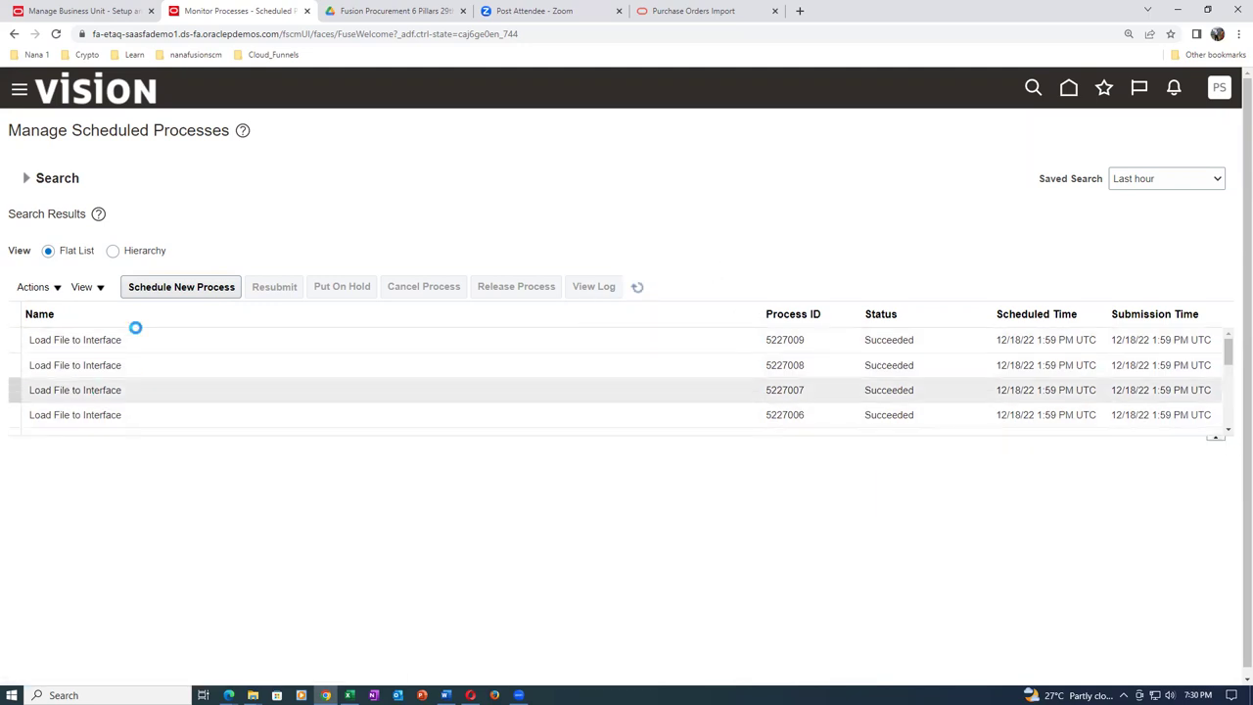
click(184, 287)
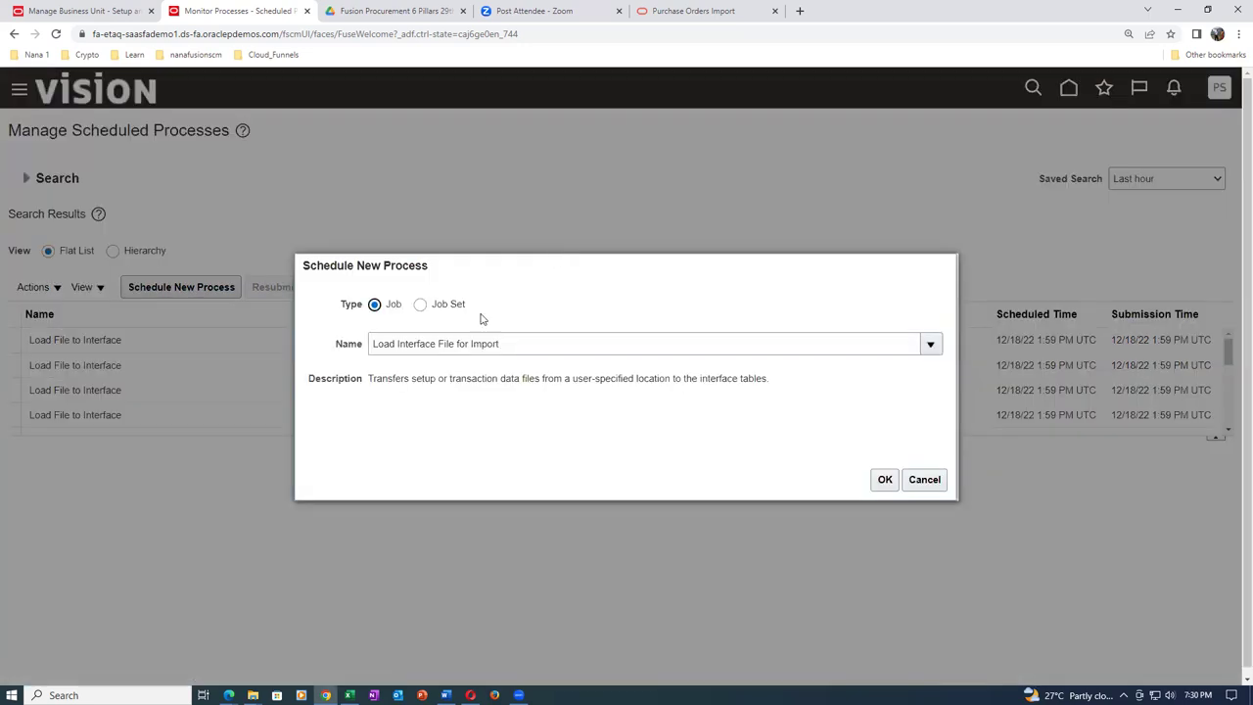
Select the Load Interface File for Import job and type 'Import O' as the import process.
click(884, 478)
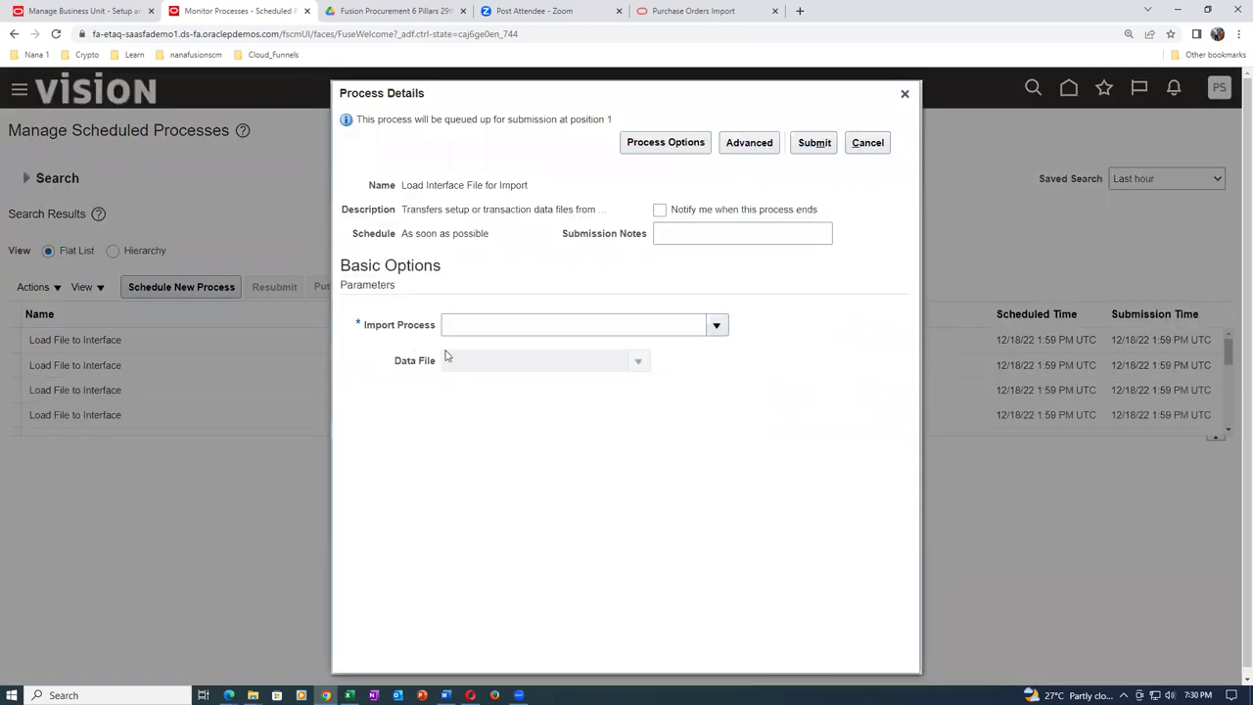
click(718, 326)
click(505, 326)
text(I)
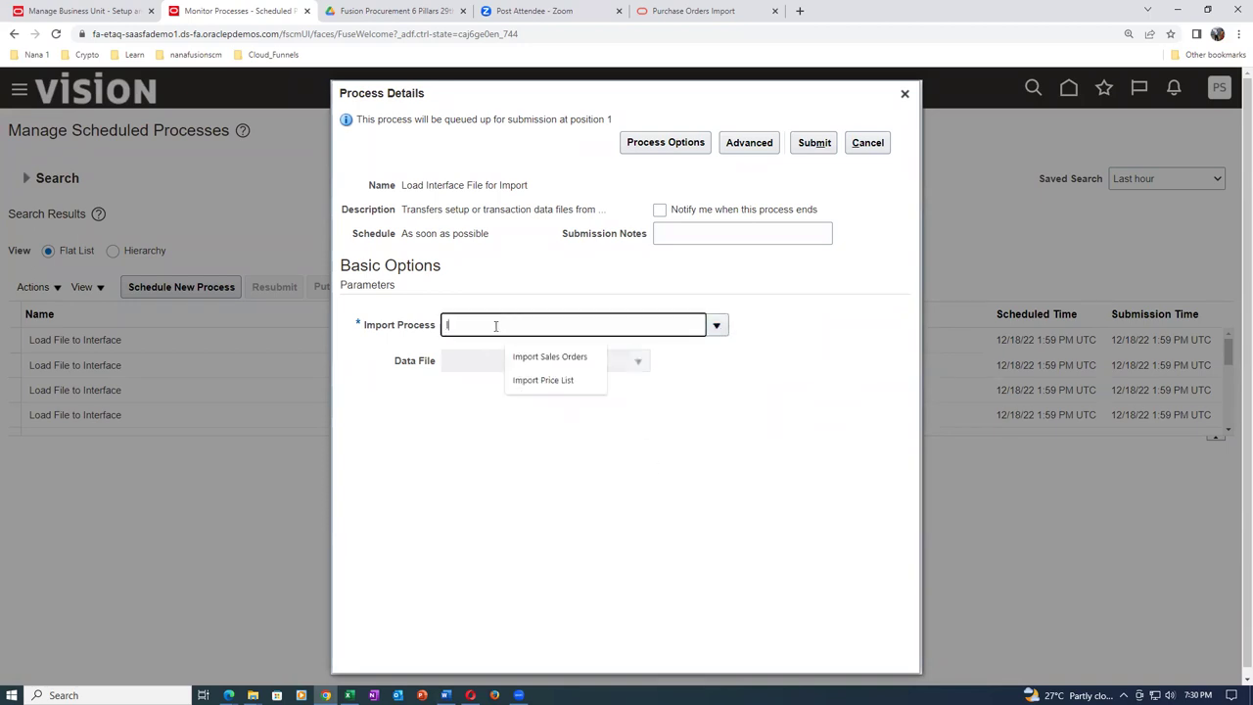
text(mport Order)
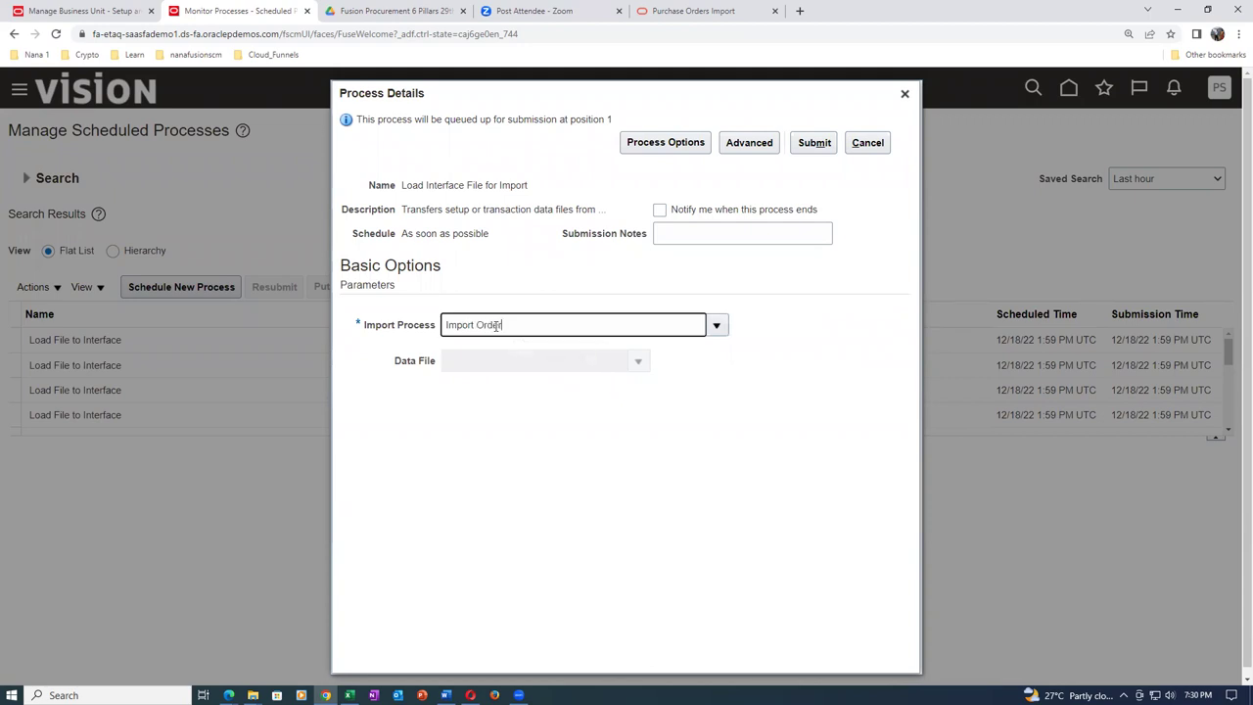
key(Tab)
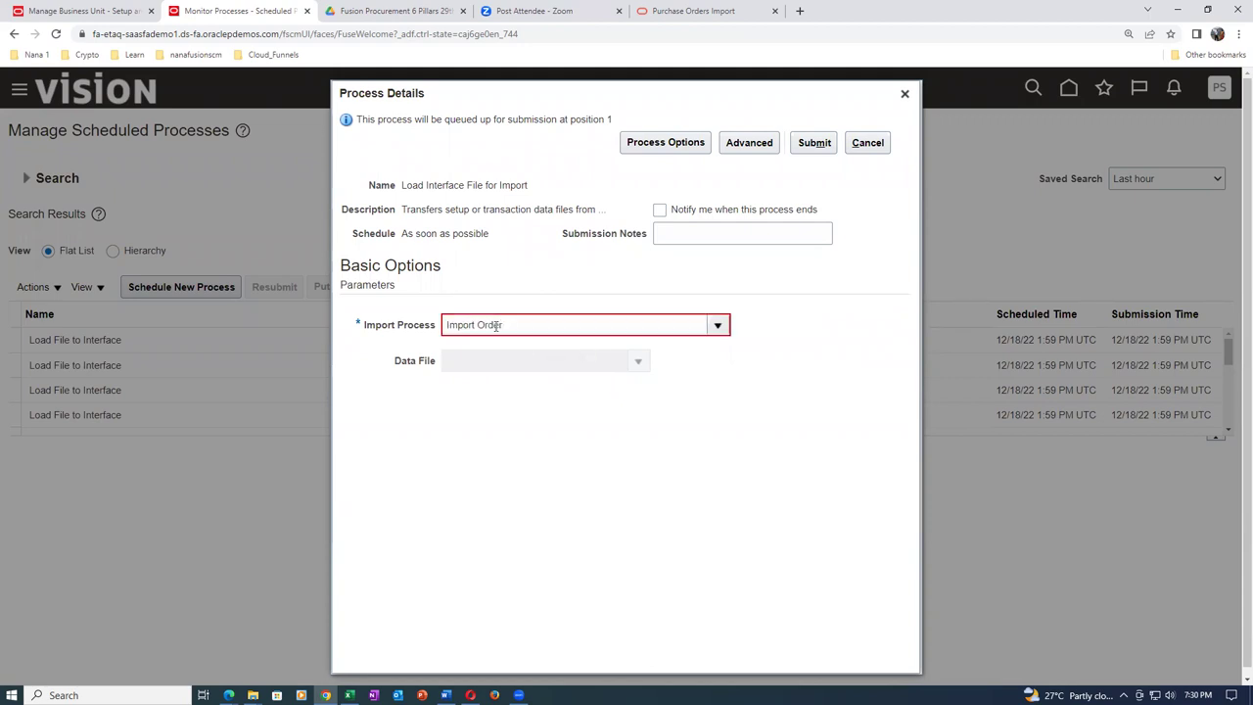
Search for Import Order and confirm Import Orders as the import process.
click(716, 325)
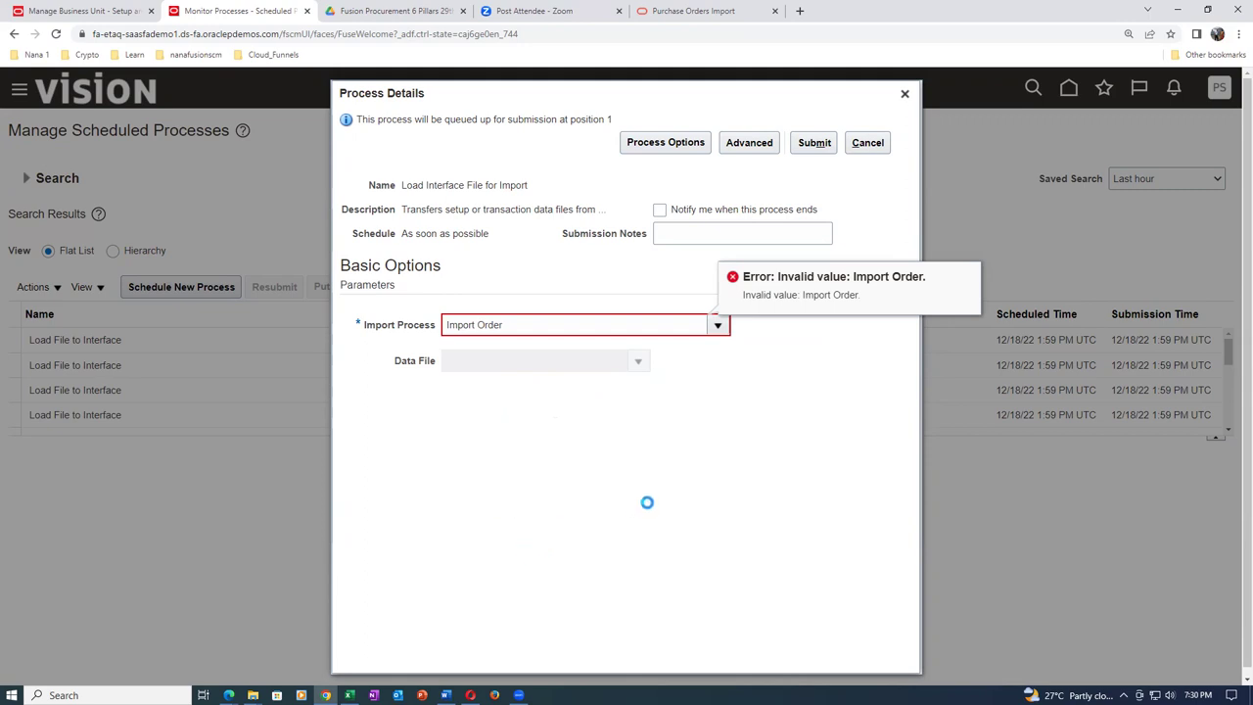
click(720, 325)
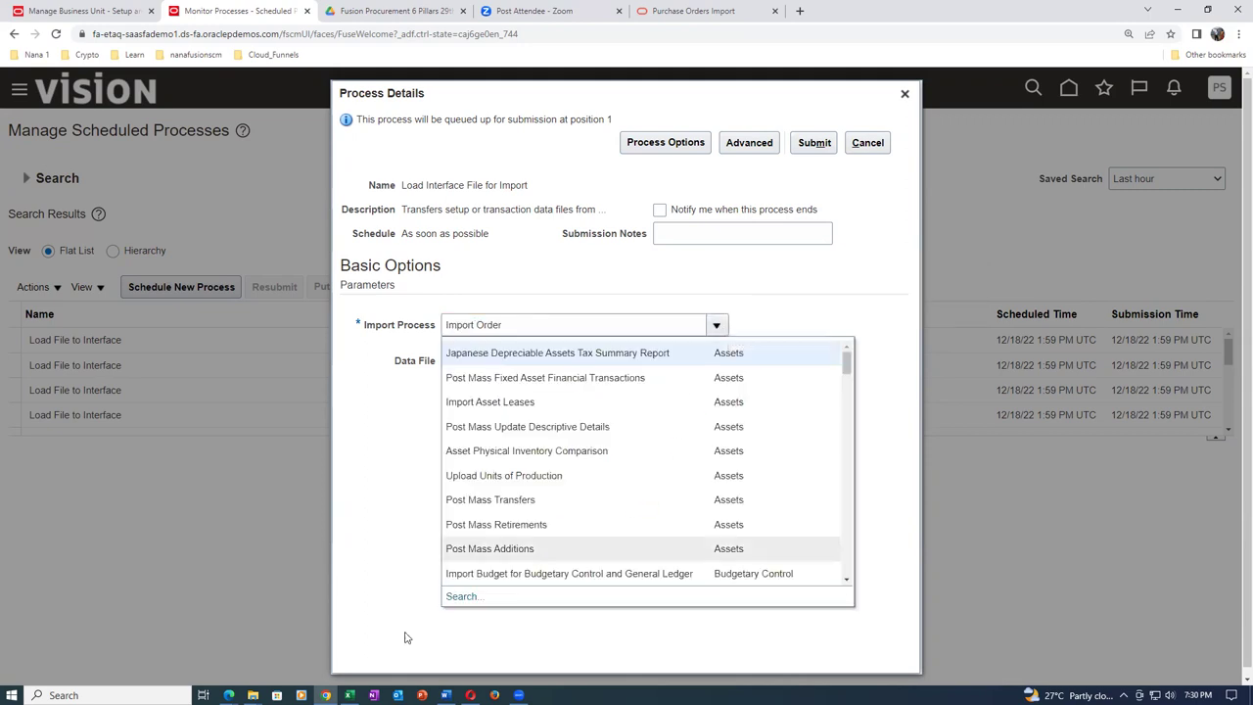
click(450, 595)
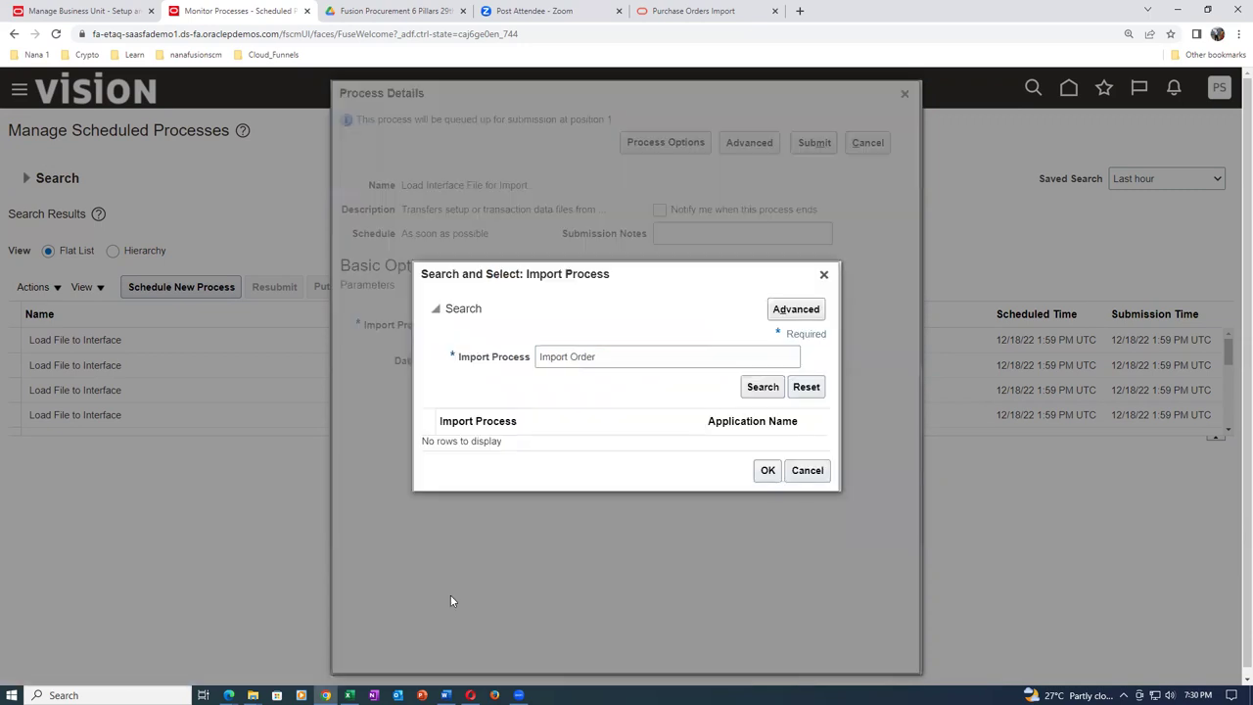
click(766, 388)
click(683, 441)
click(767, 478)
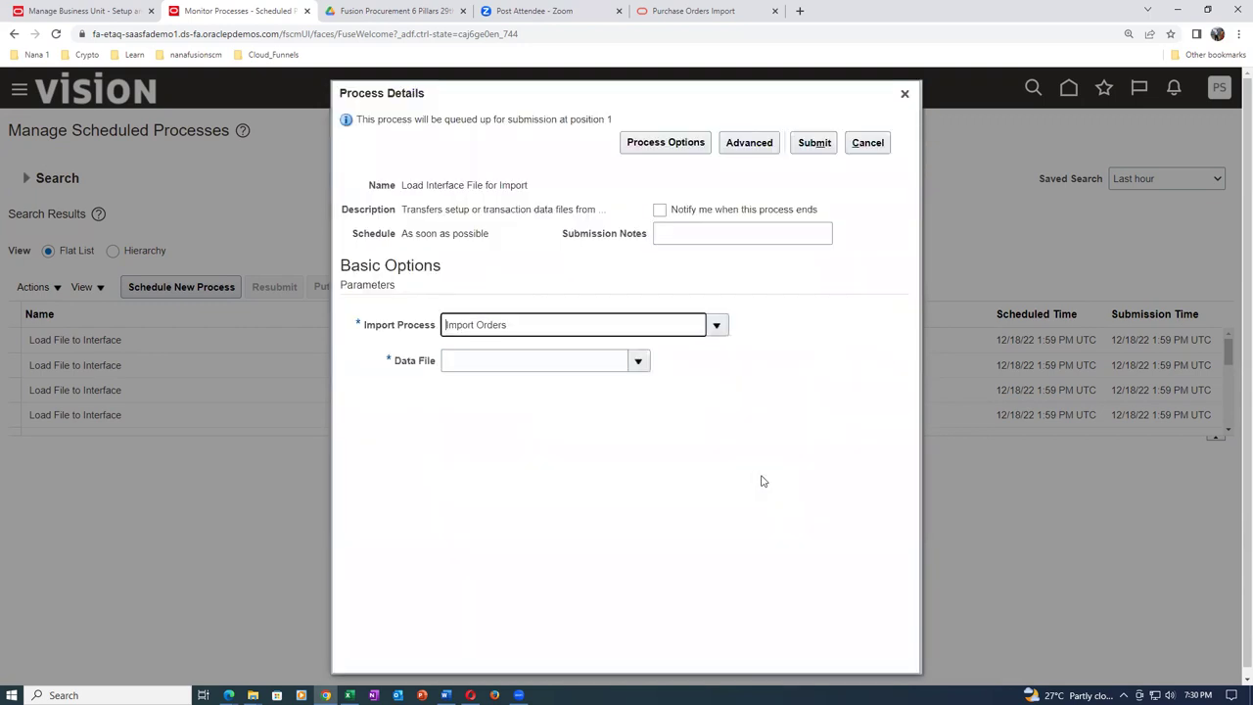
click(639, 361)
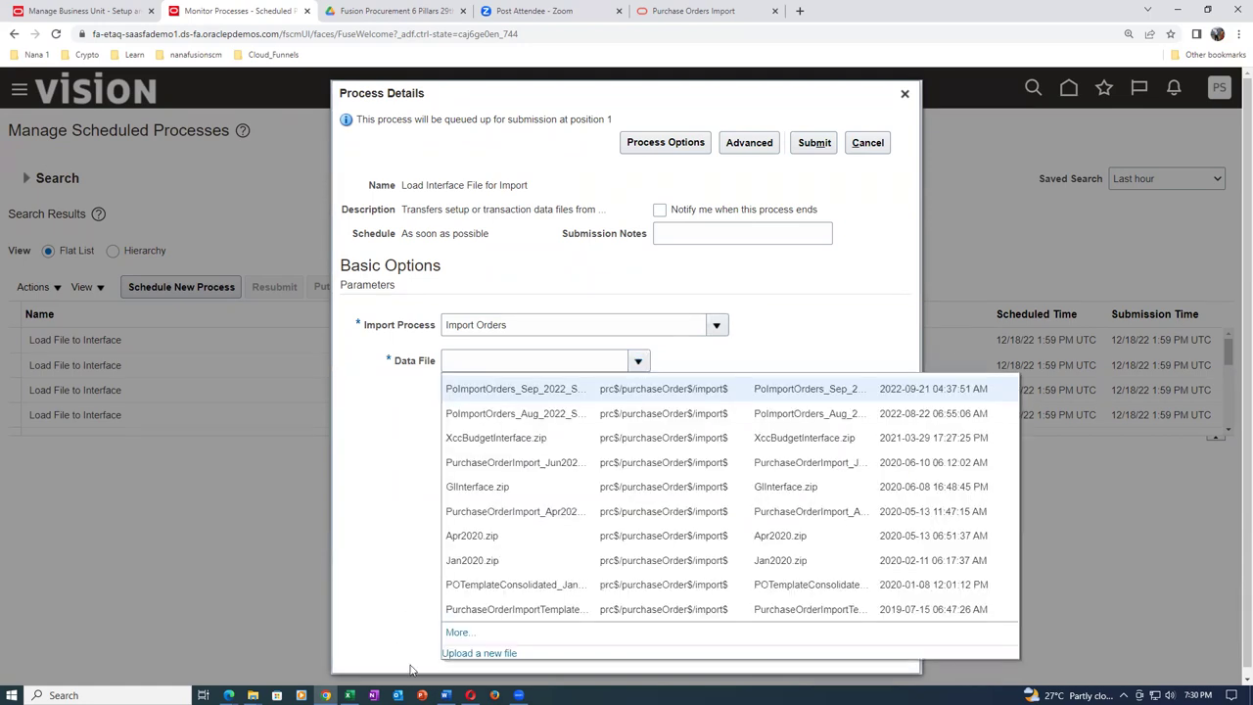
Upload PoImportOrders.zip as a new data file for the job.
click(485, 654)
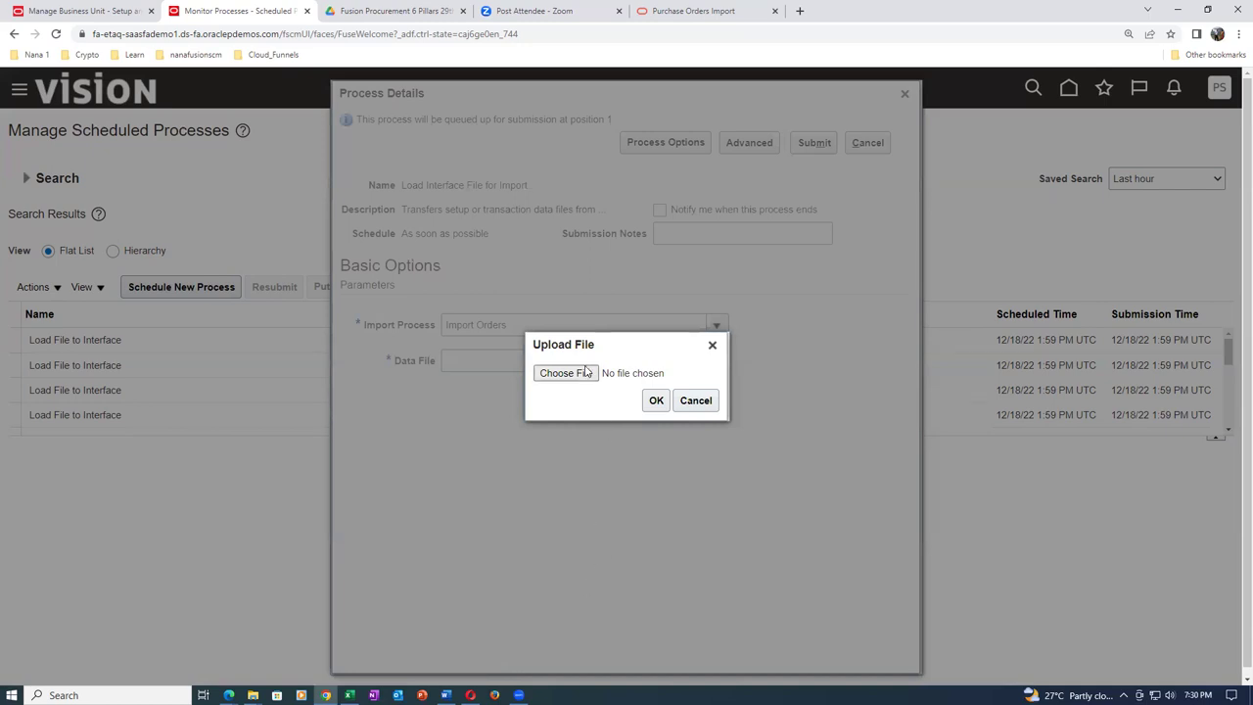
click(586, 378)
click(527, 213)
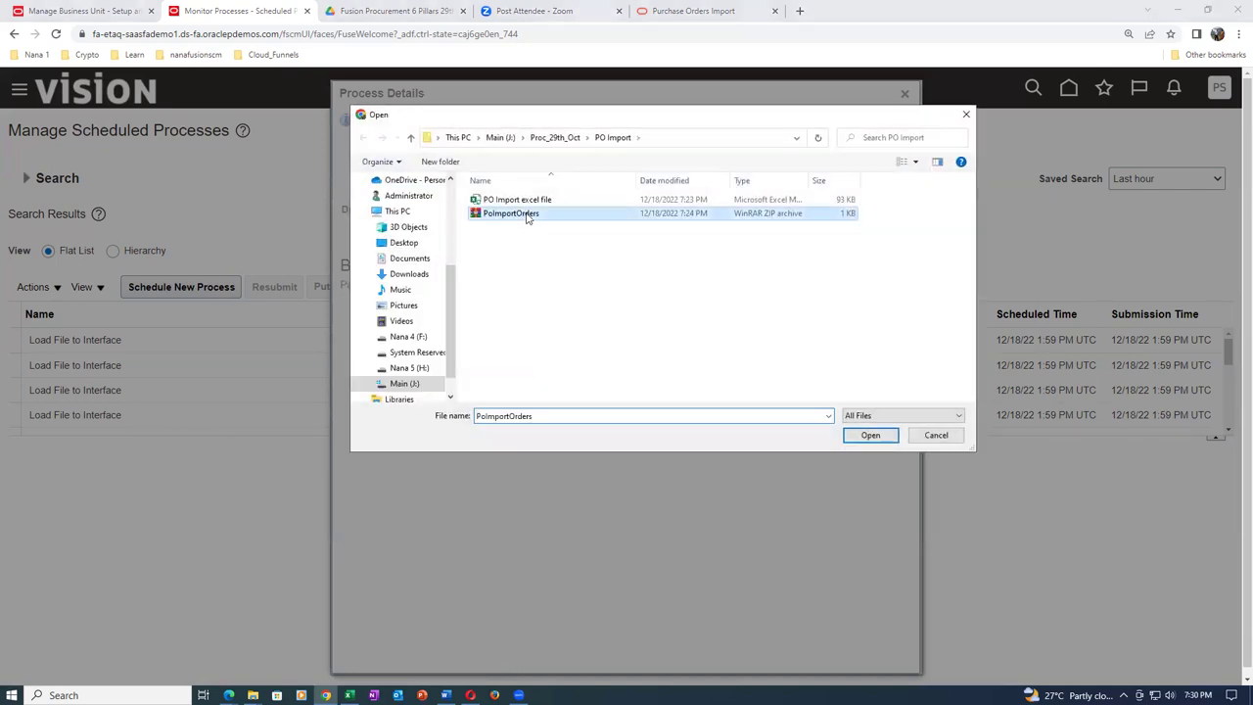
click(867, 437)
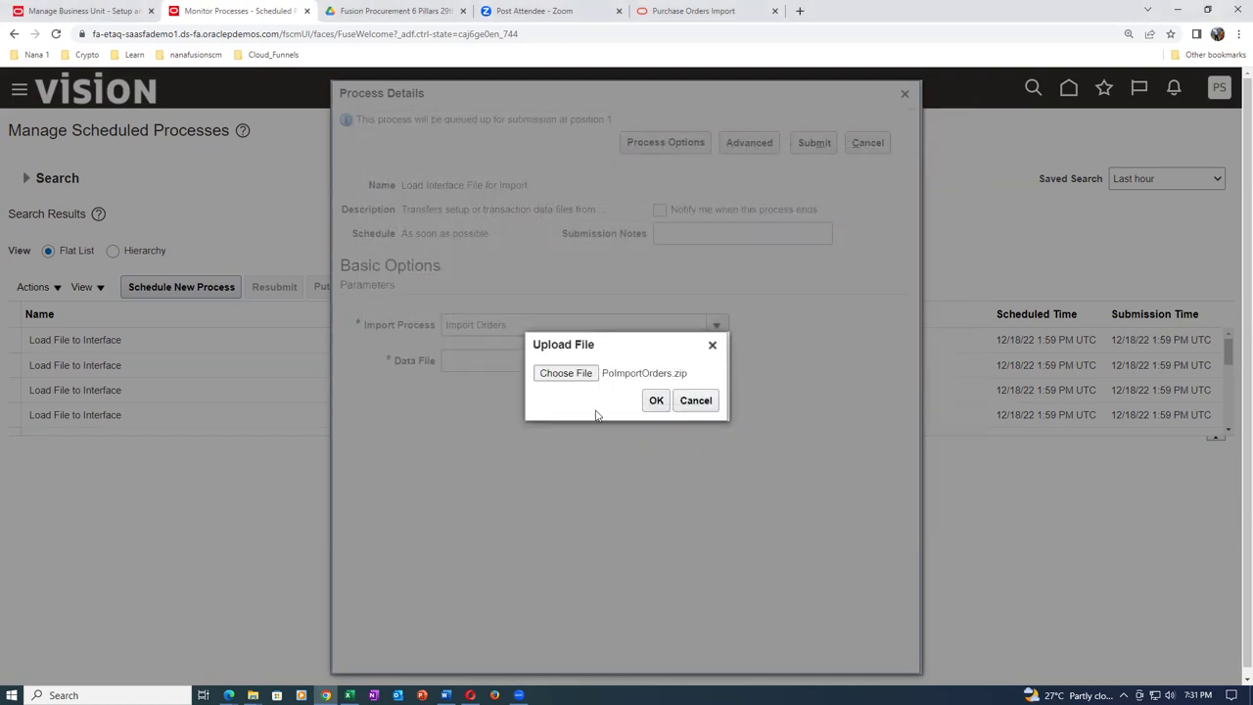
click(656, 400)
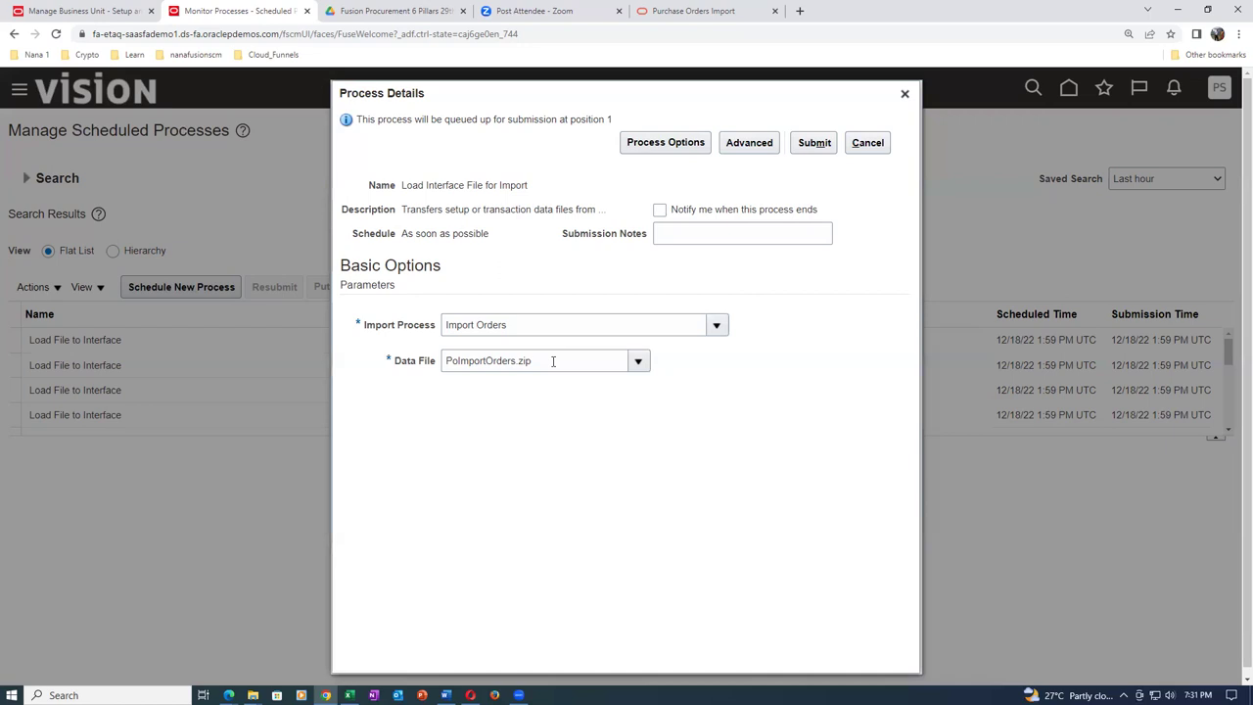
Check that the Data File list shows PoImportOrders.zip selected.
drag(553, 361, 392, 386)
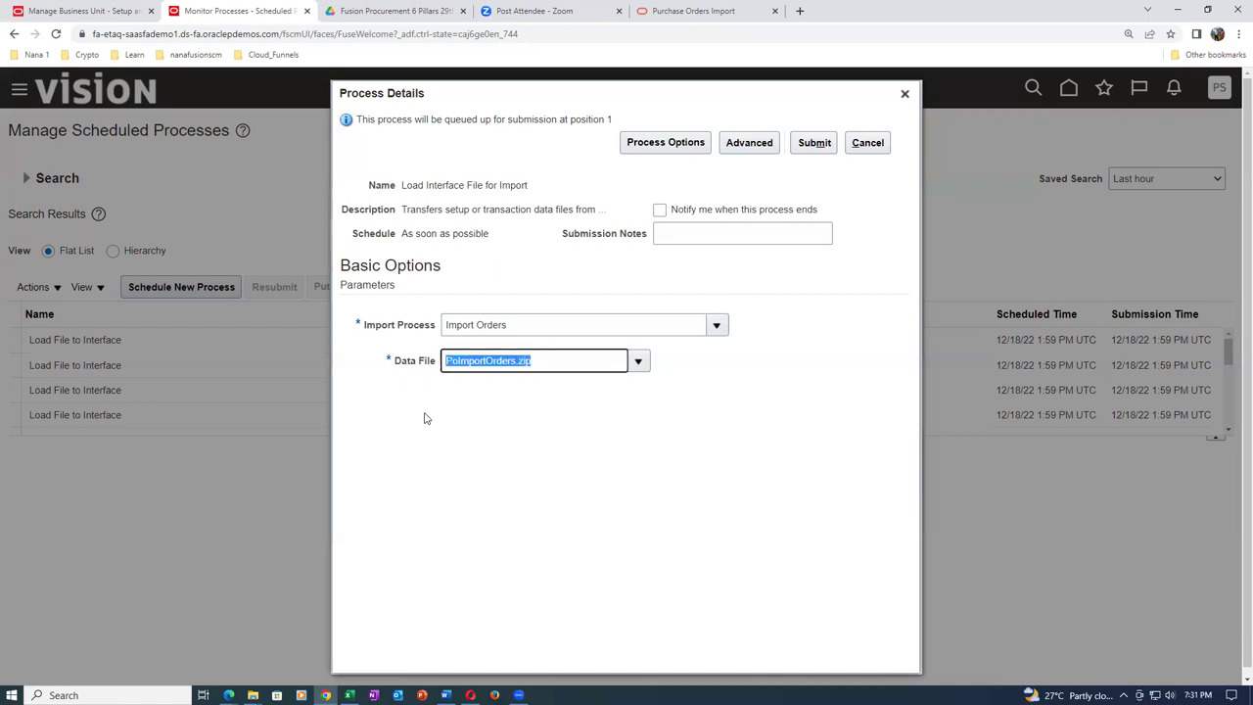
click(486, 485)
drag(406, 185, 519, 185)
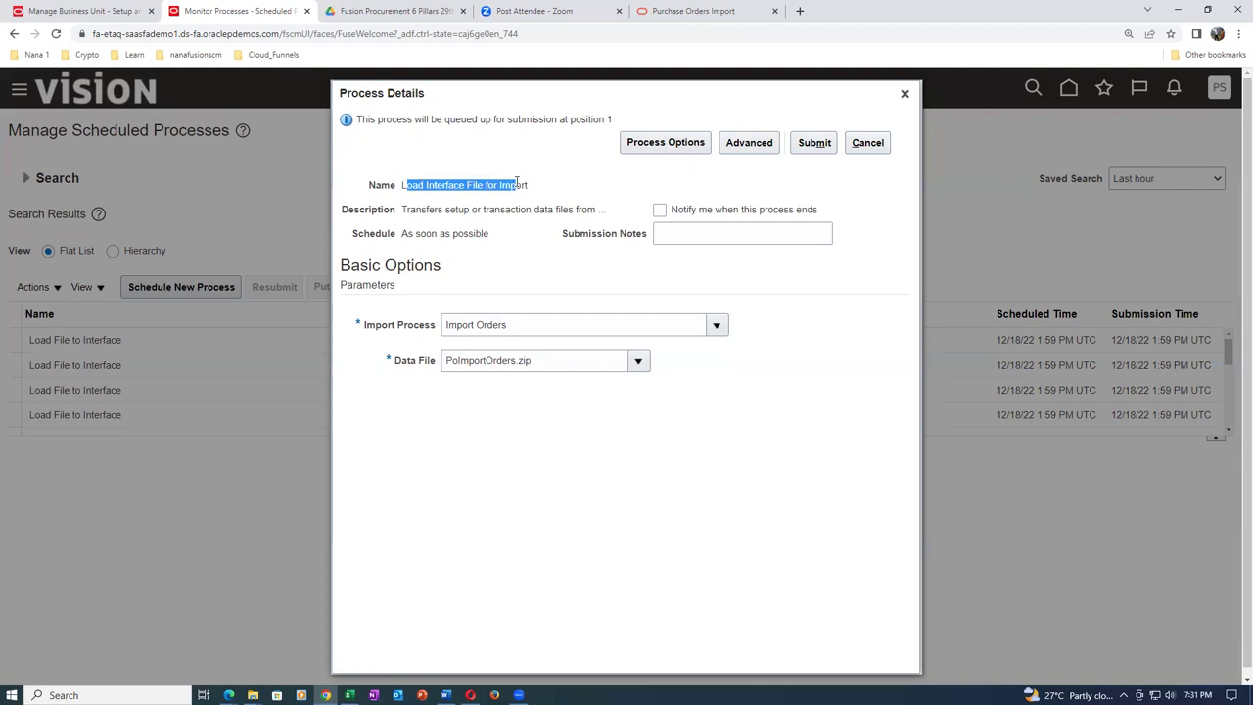
click(638, 362)
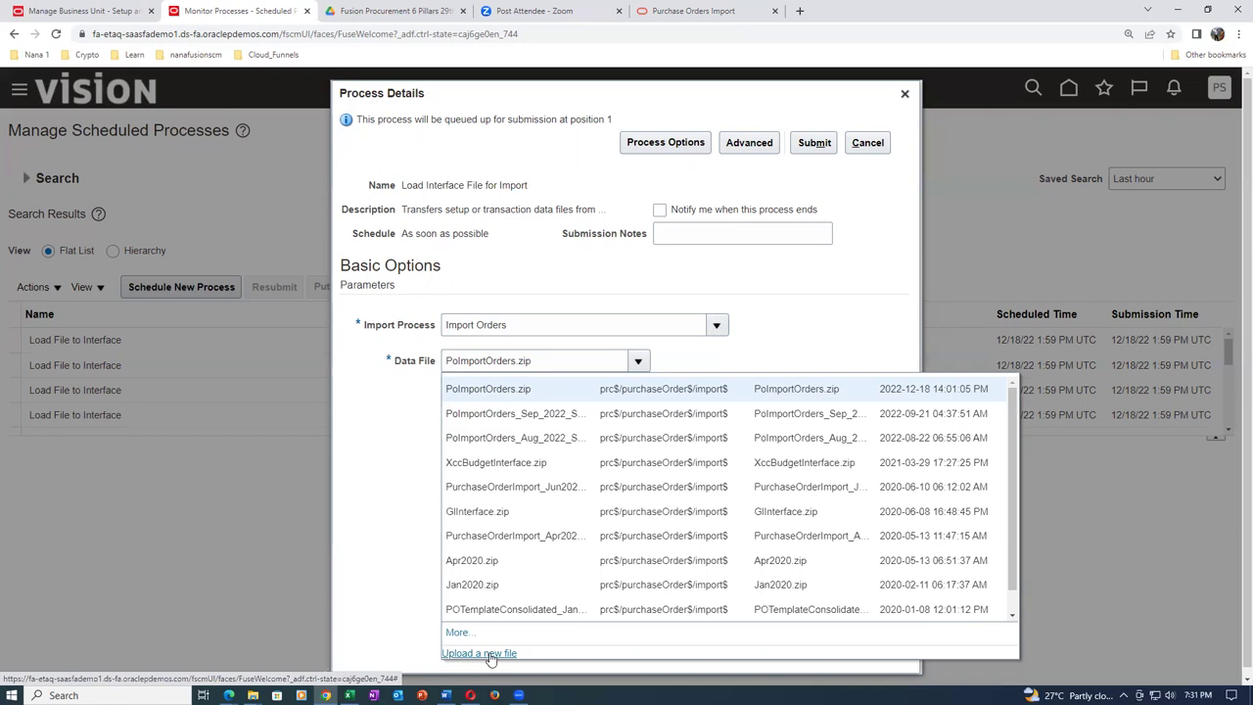
click(355, 476)
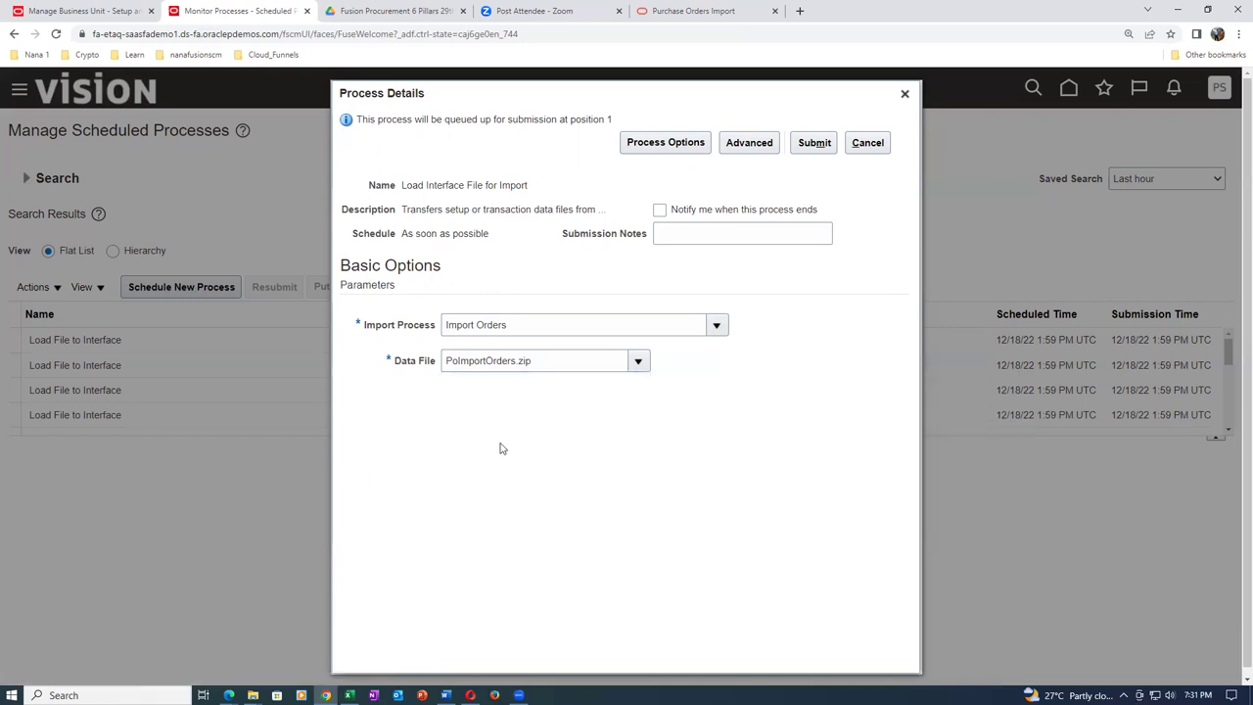
click(638, 361)
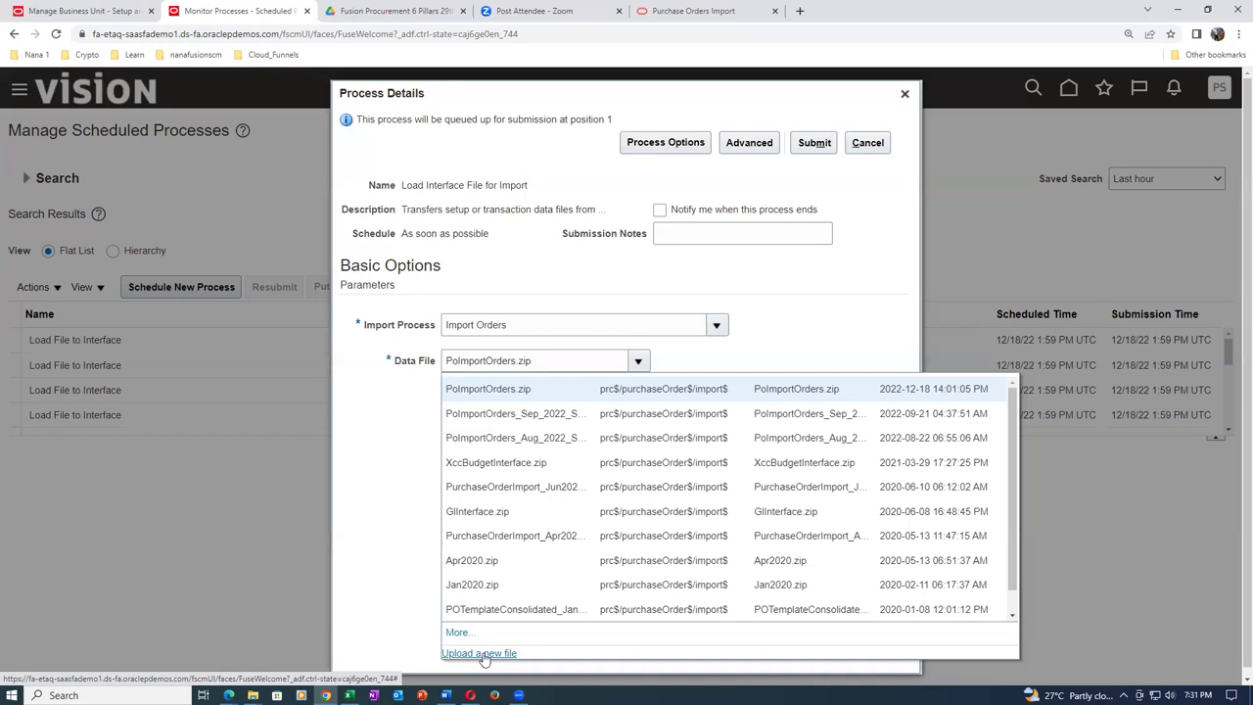
click(378, 445)
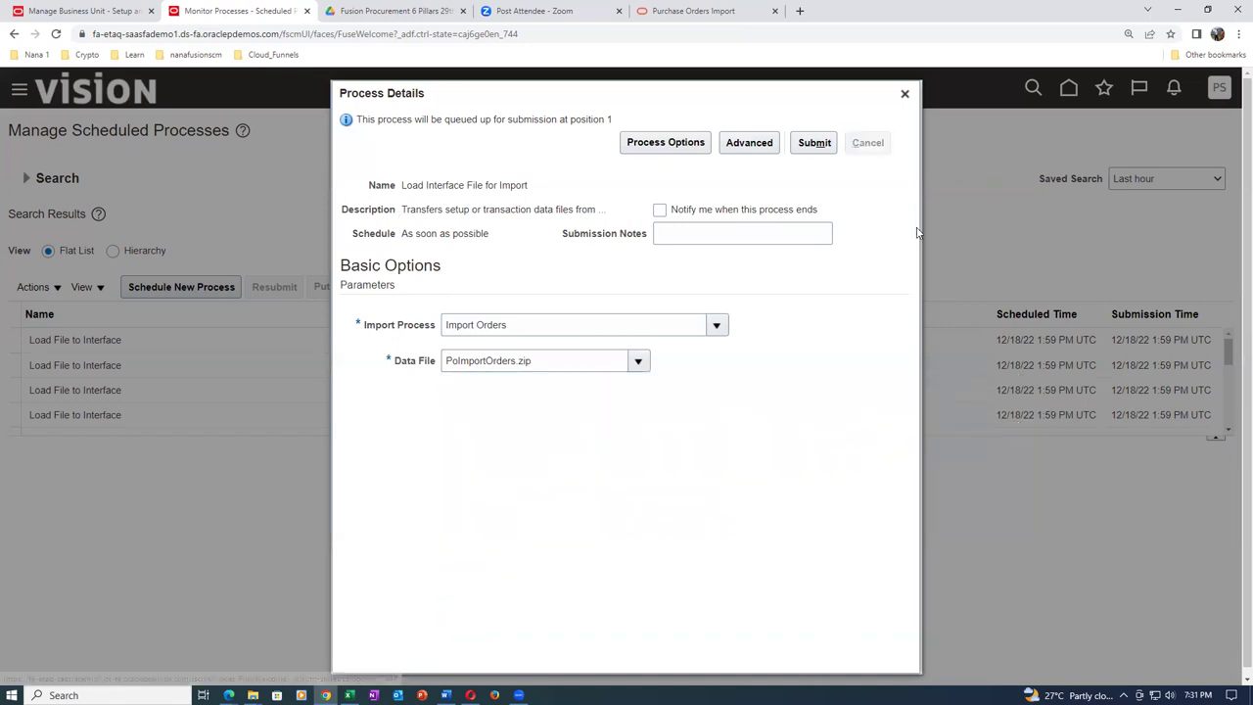
Close Process Details, return home and scroll the app groups back toward the start.
click(905, 94)
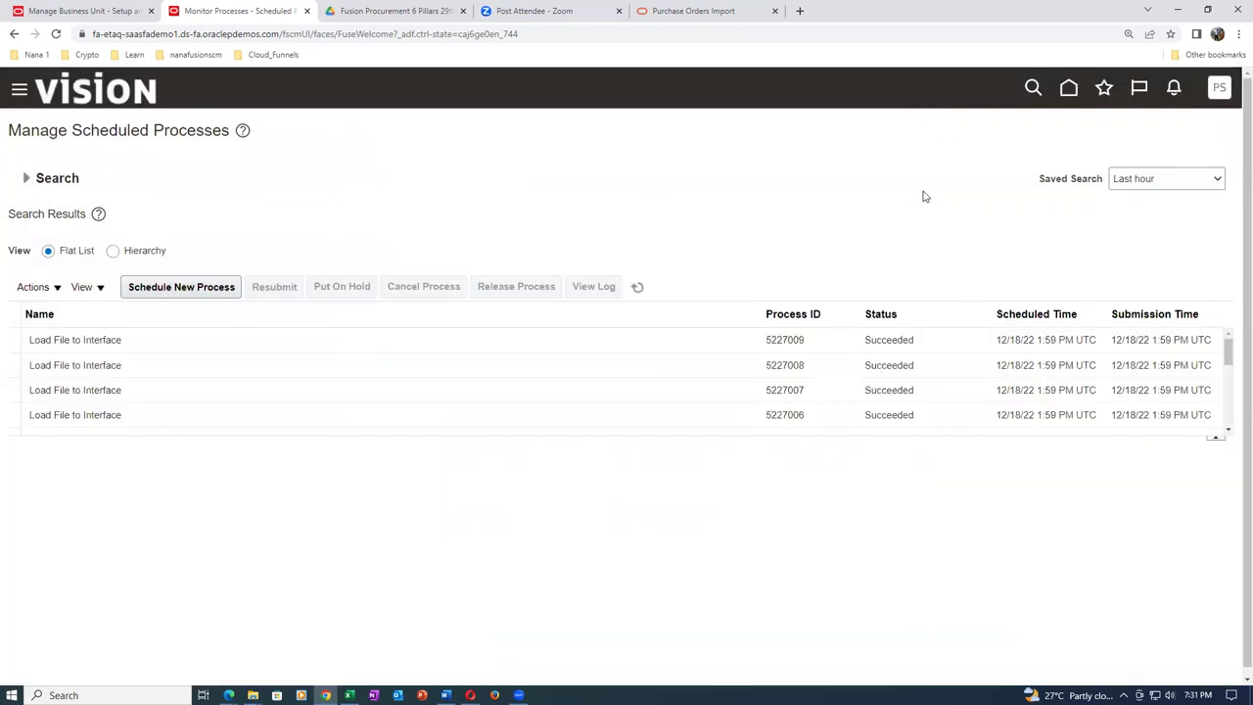
click(1067, 90)
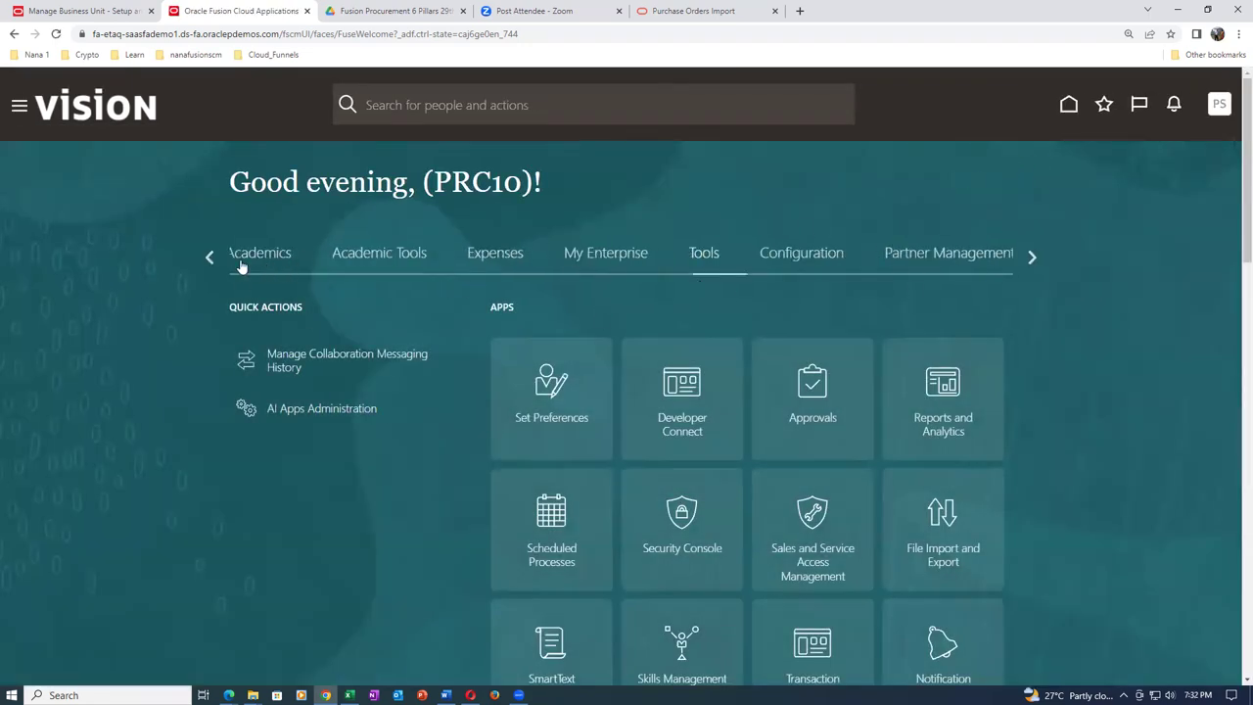
click(208, 258)
click(208, 258)
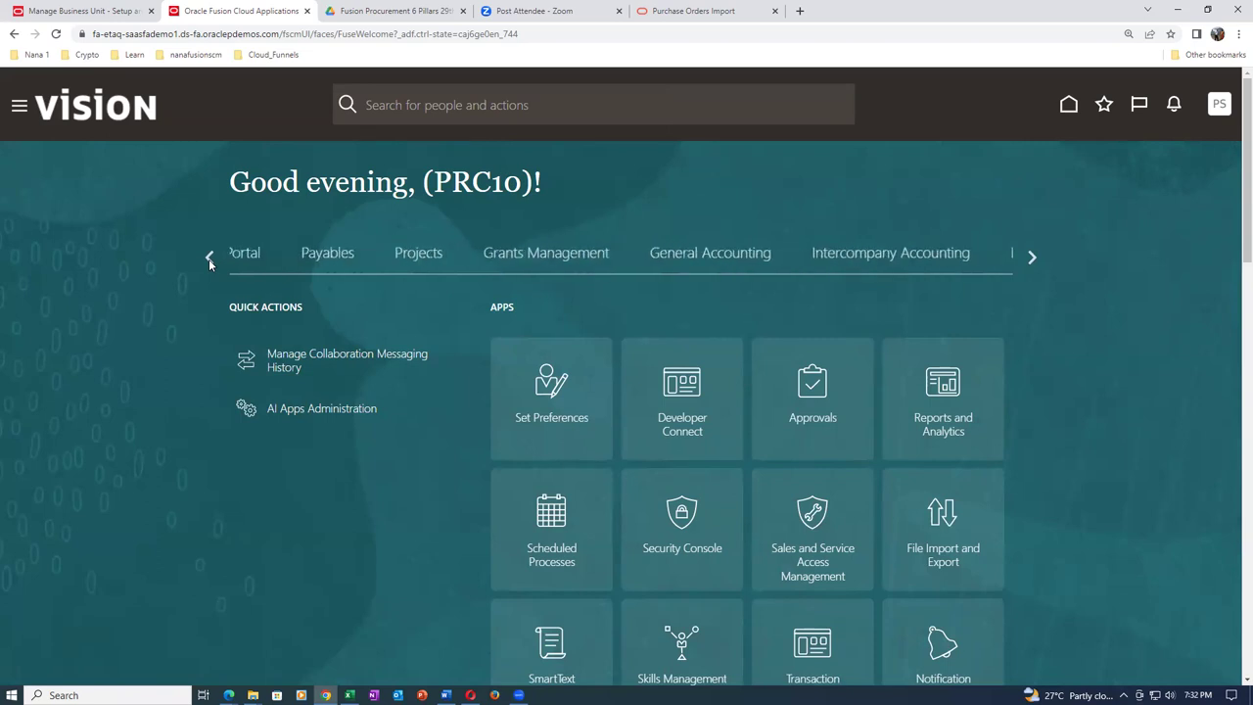
click(208, 257)
Go to Procurement > Purchase Orders and launch the Import Orders task.
click(209, 257)
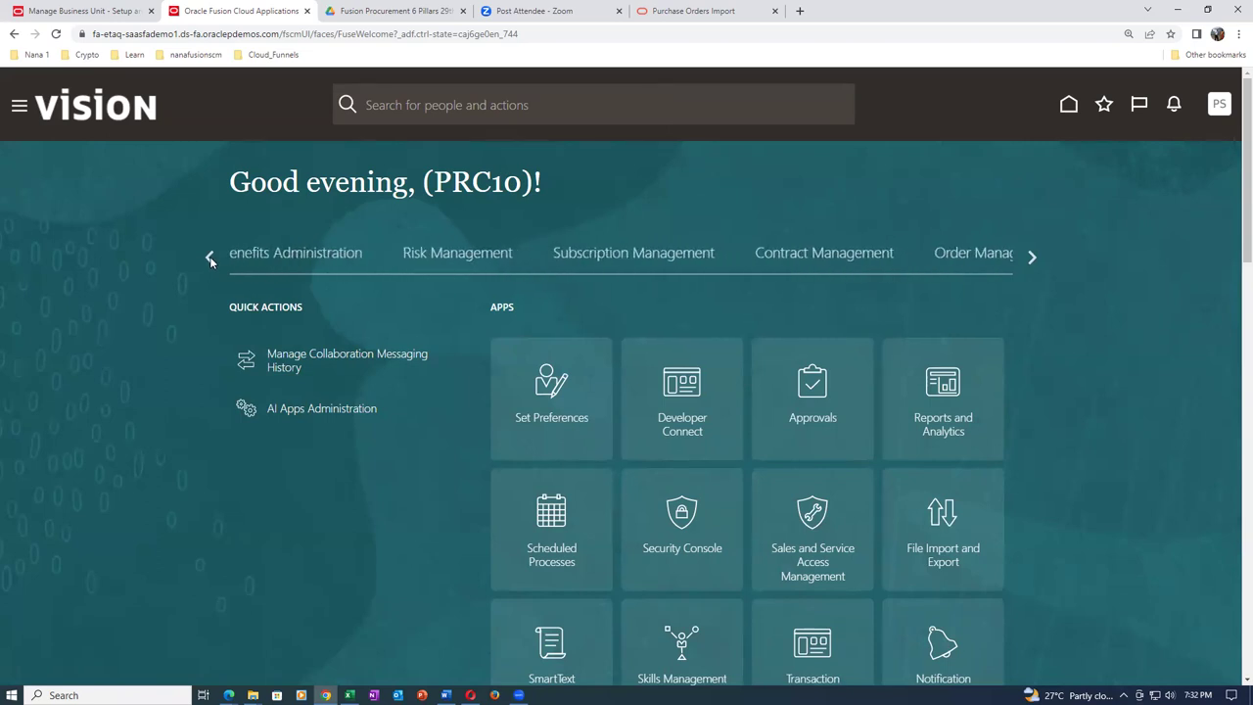
click(209, 258)
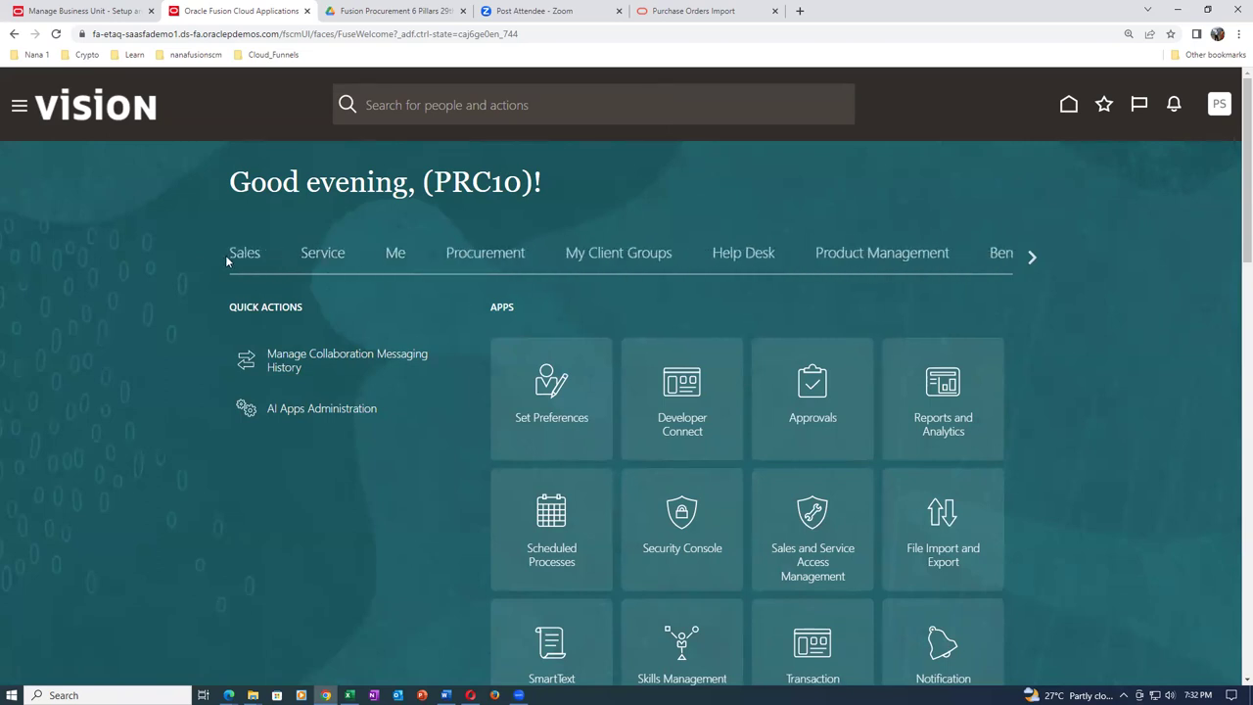
click(501, 252)
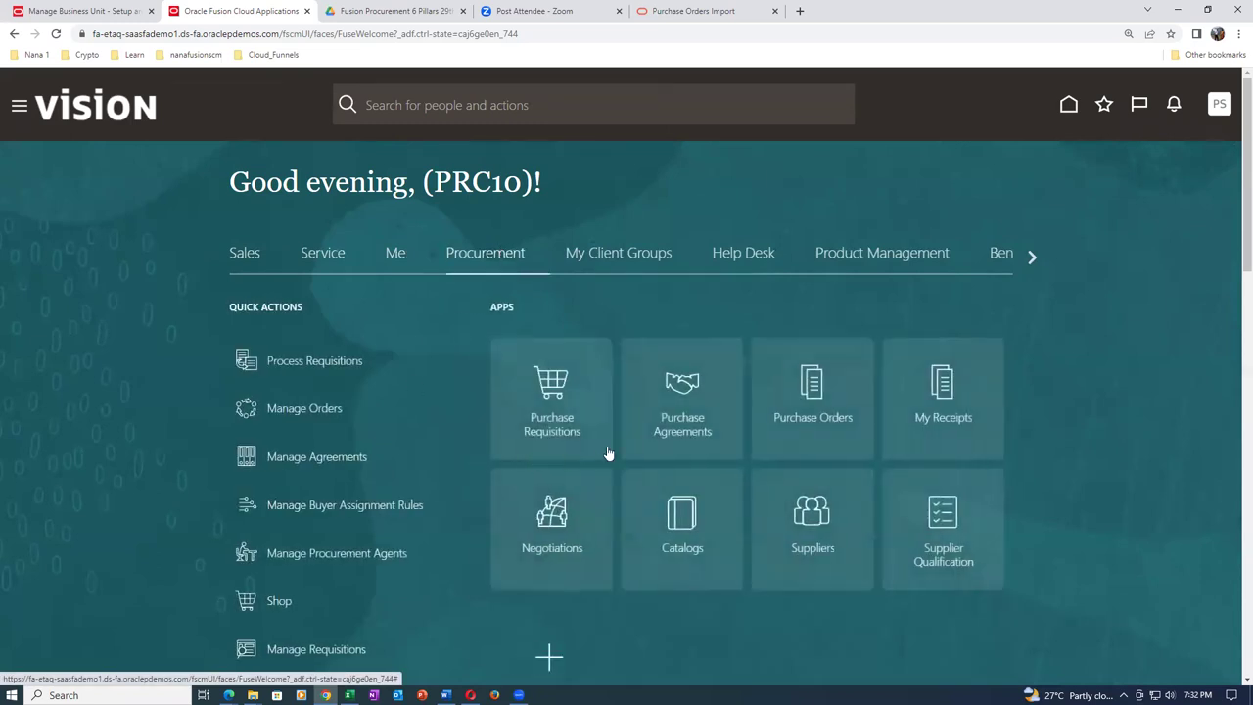
click(814, 406)
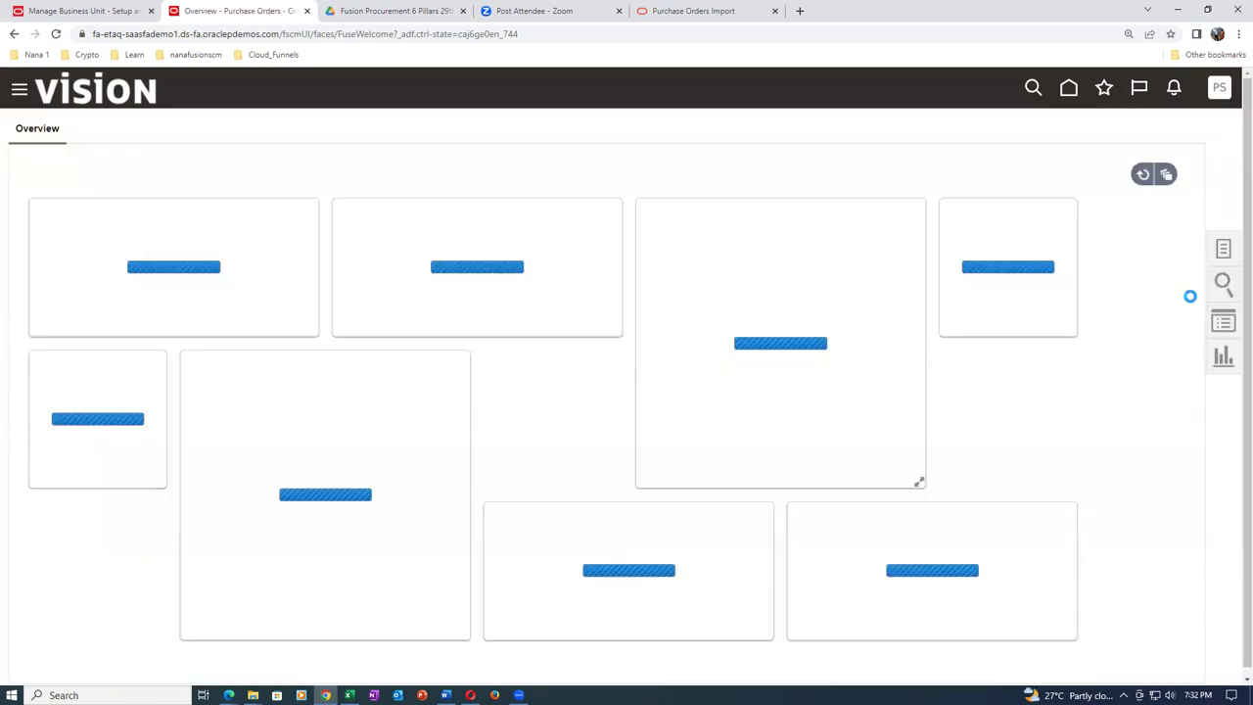
click(1223, 252)
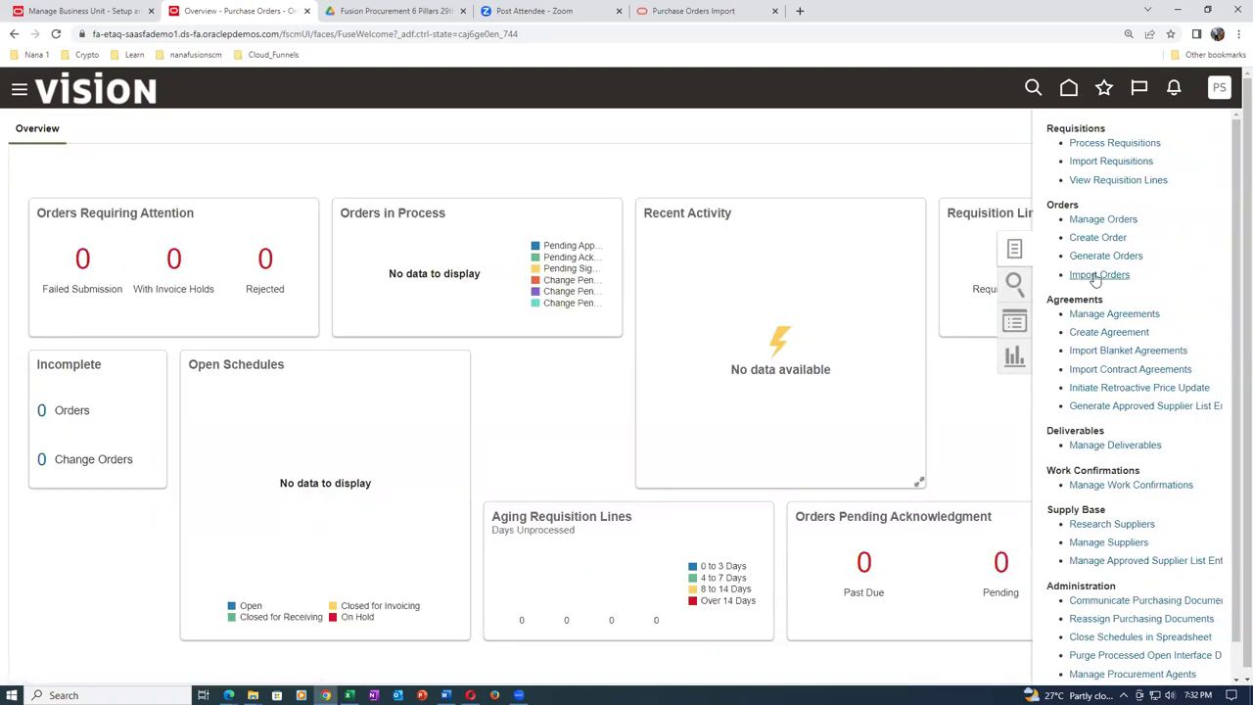
click(1092, 275)
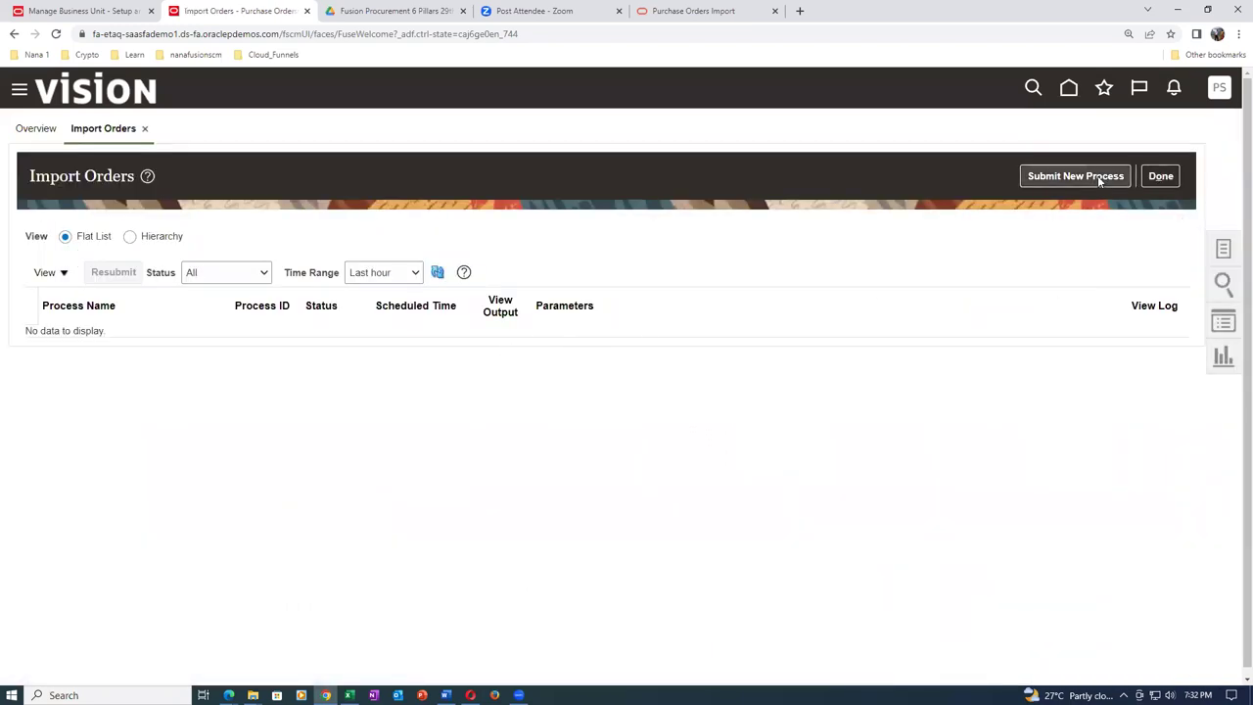
Submit a new Import Orders process with approval action Submit for Approval, leaving Communicate Orders unchanged.
click(1092, 177)
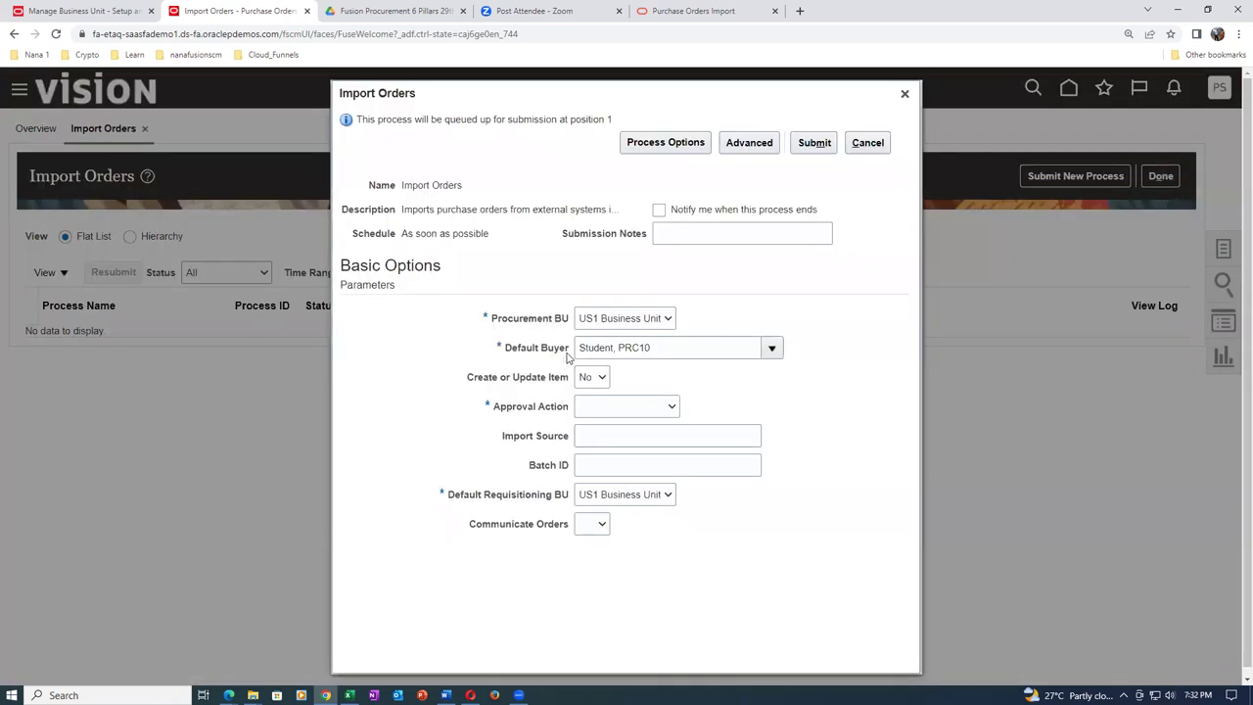
click(621, 409)
click(620, 448)
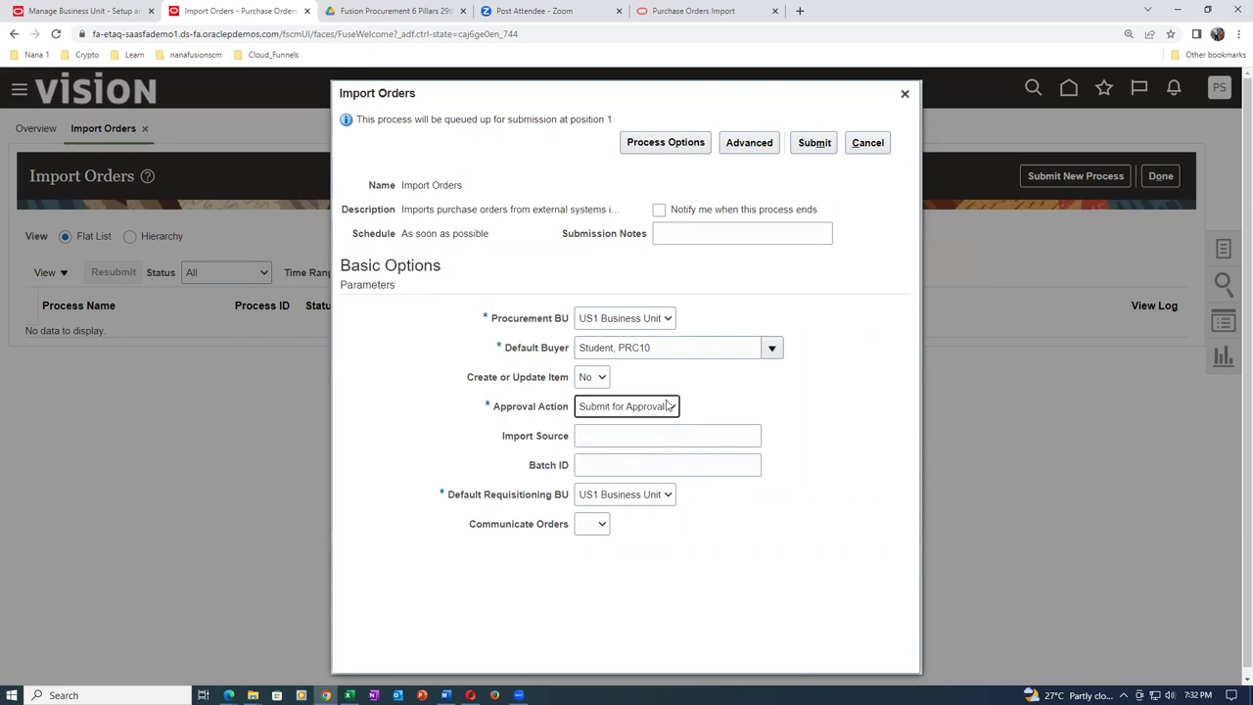
click(588, 527)
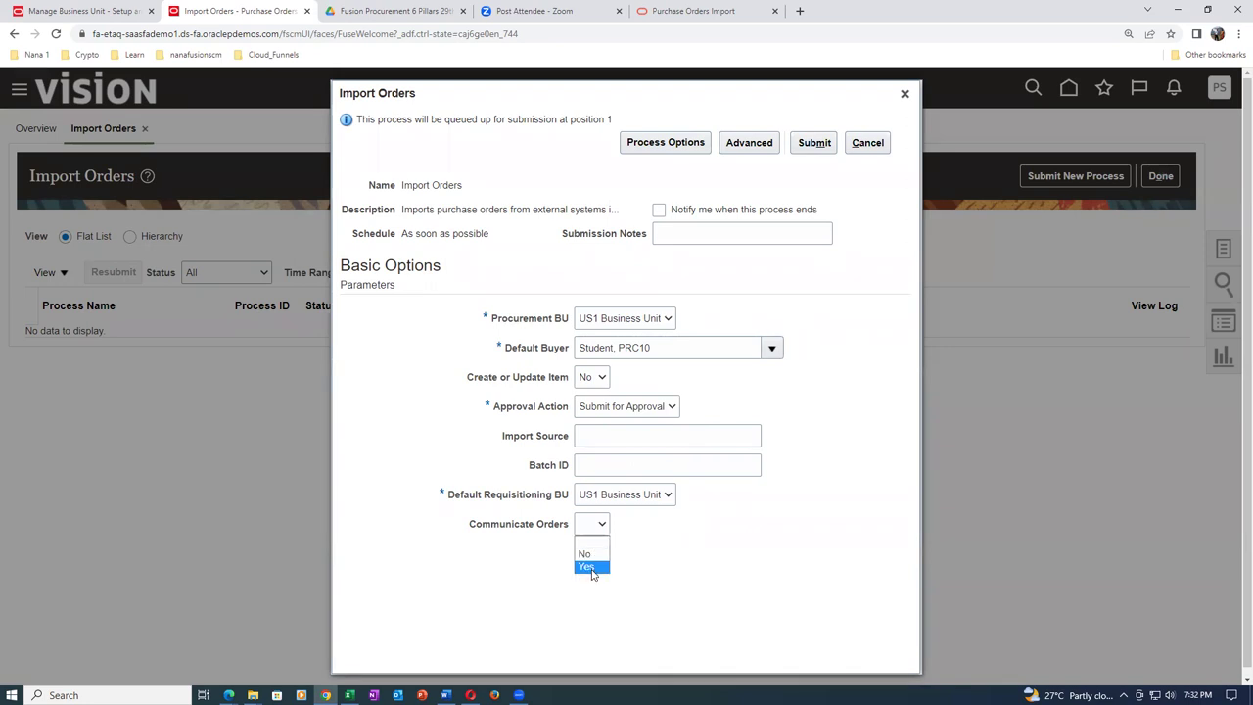
click(655, 565)
click(810, 145)
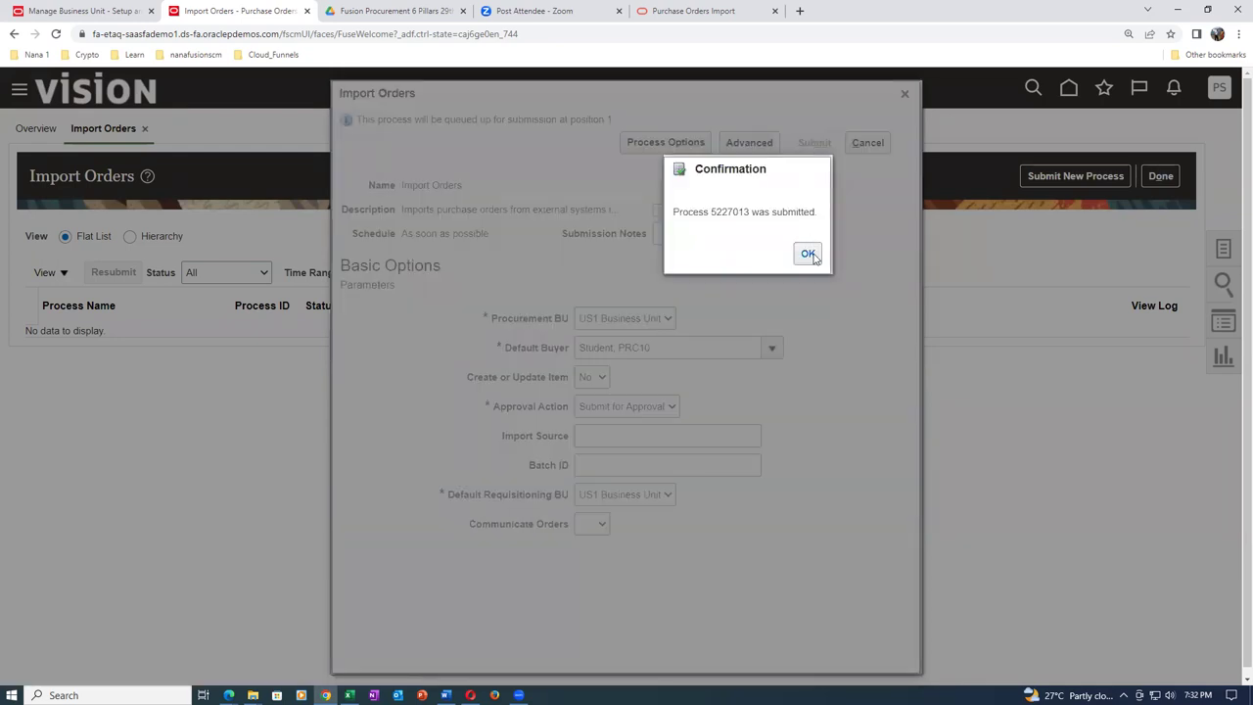
click(807, 254)
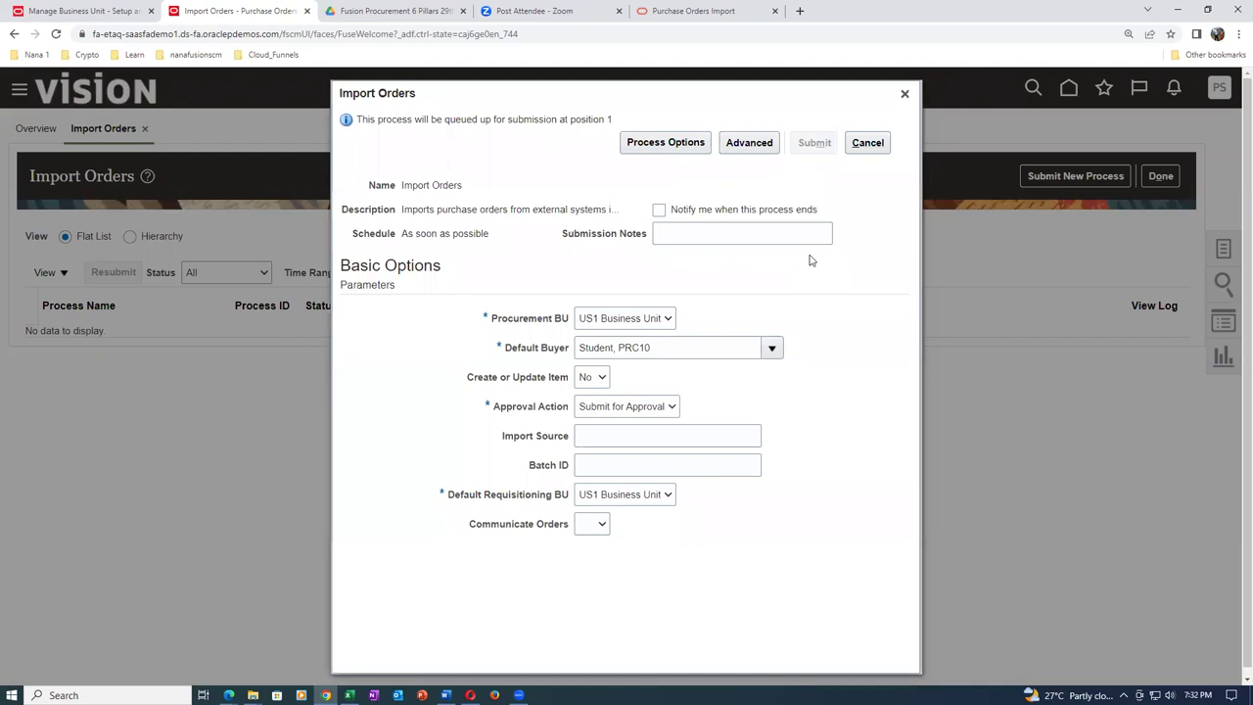
click(905, 93)
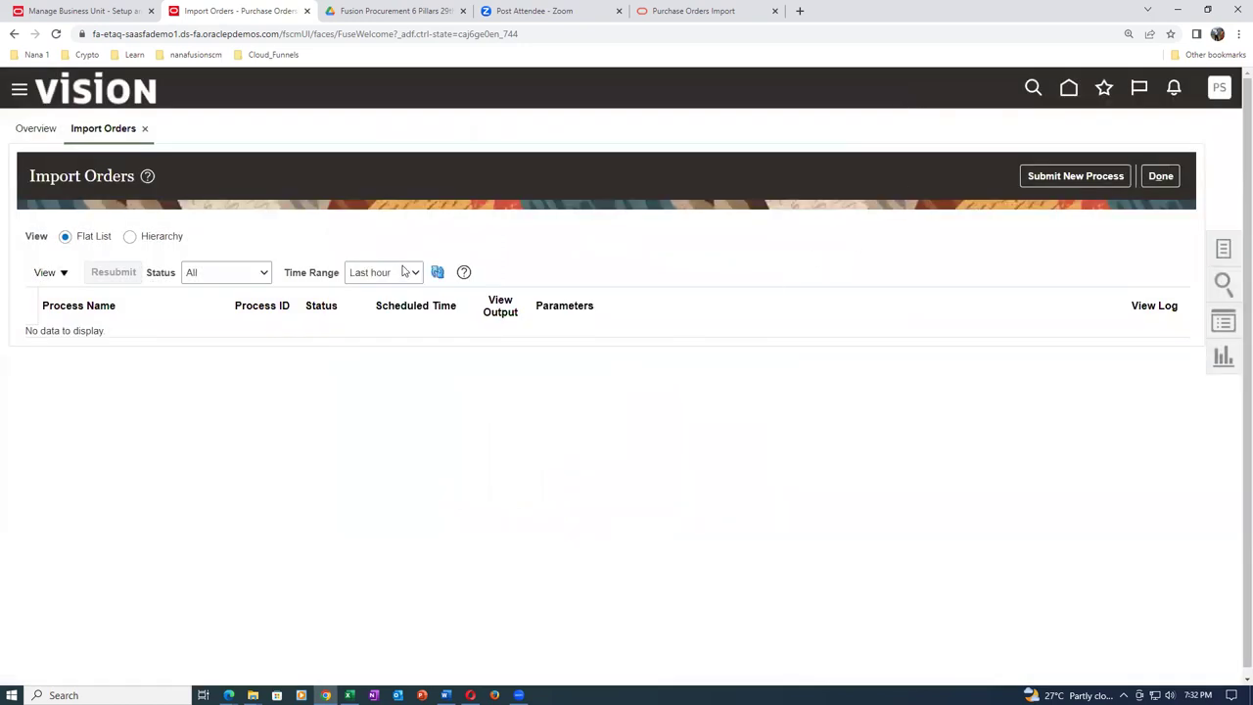
Refresh the process list repeatedly until Import Orders process 5227013 shows as succeeded.
click(438, 272)
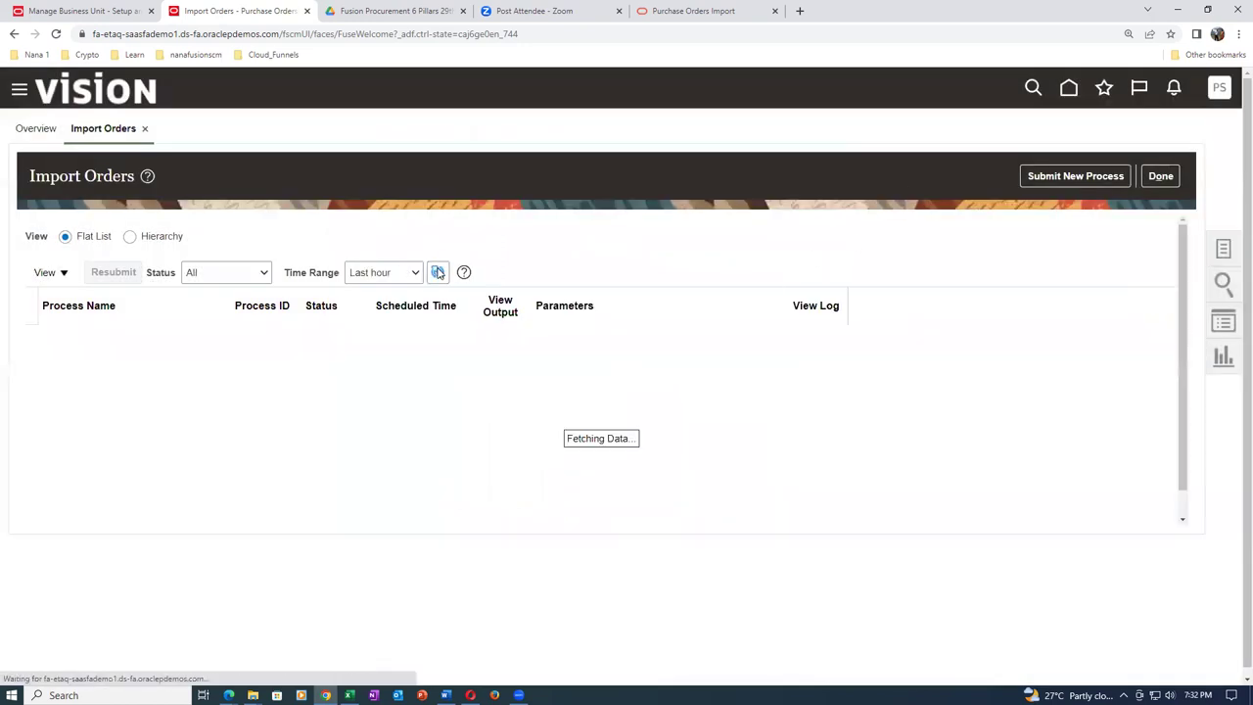
click(439, 272)
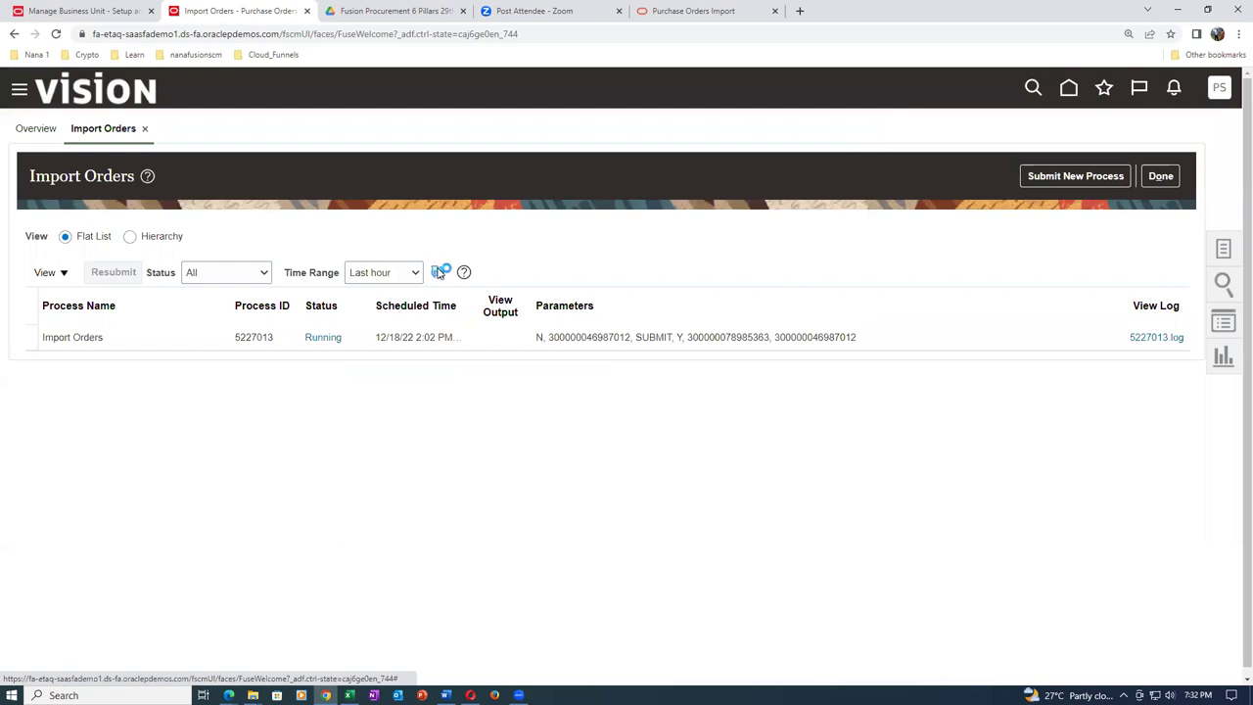
click(439, 272)
click(439, 272)
click(437, 272)
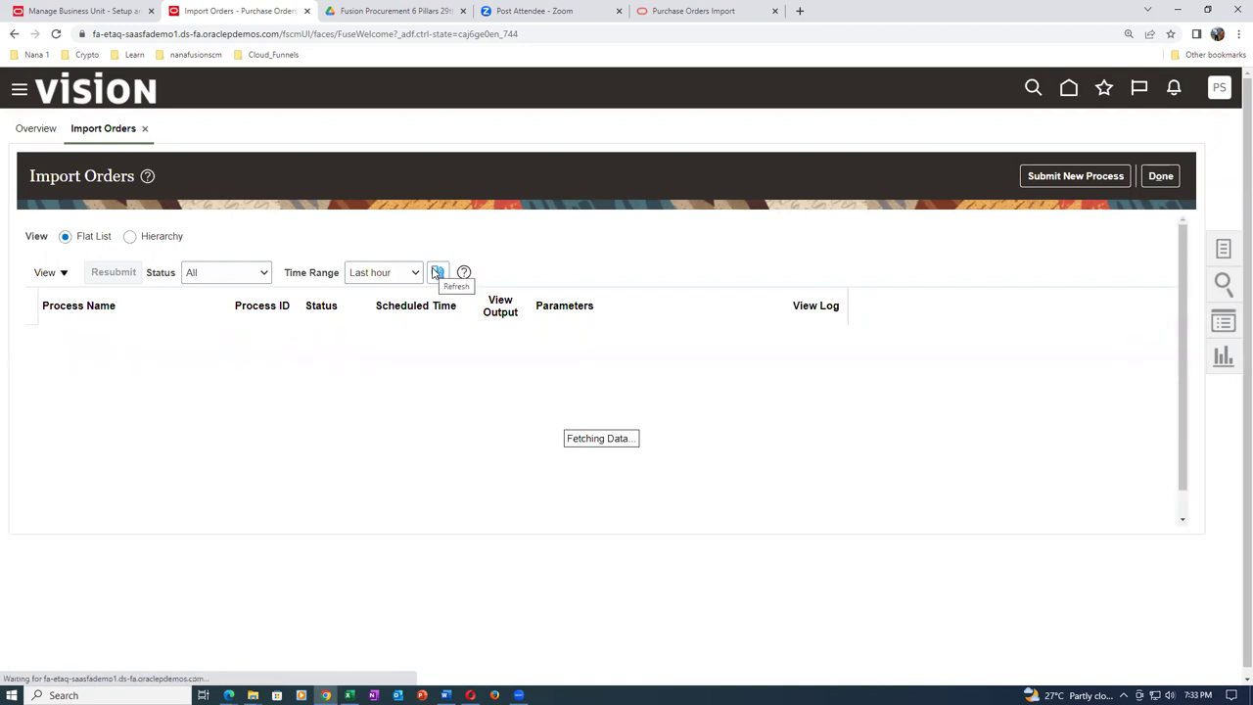
click(437, 272)
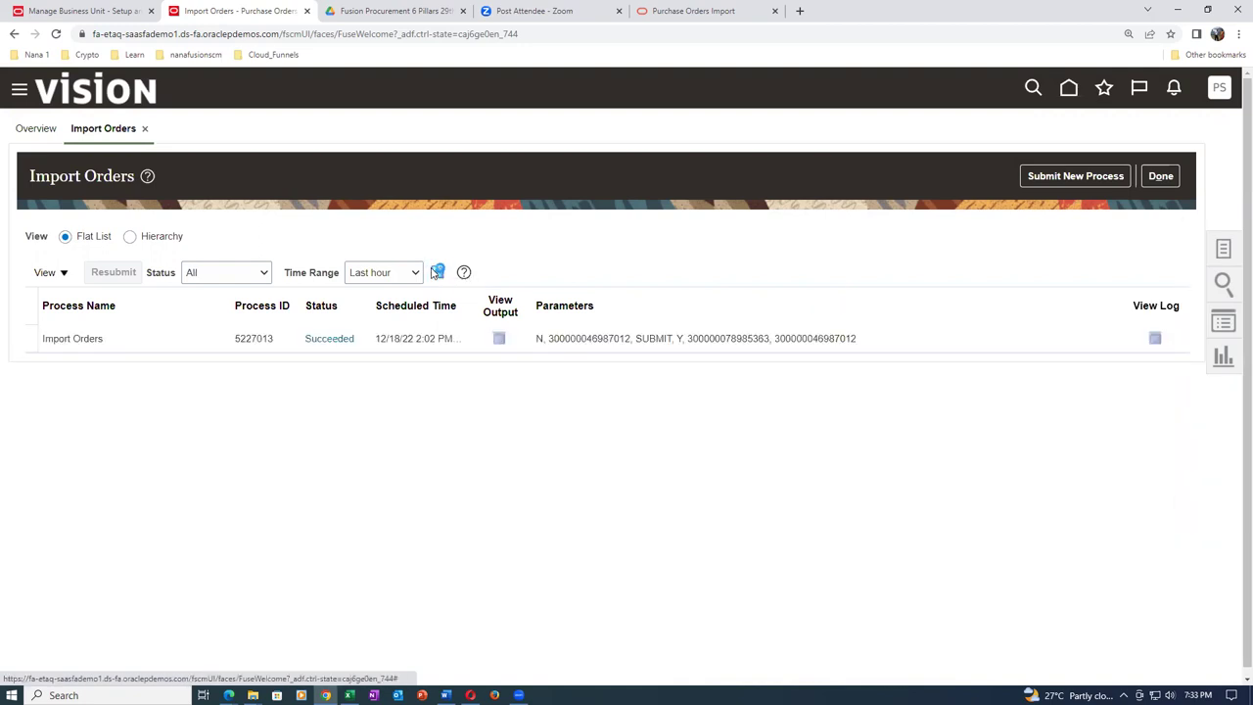
click(497, 337)
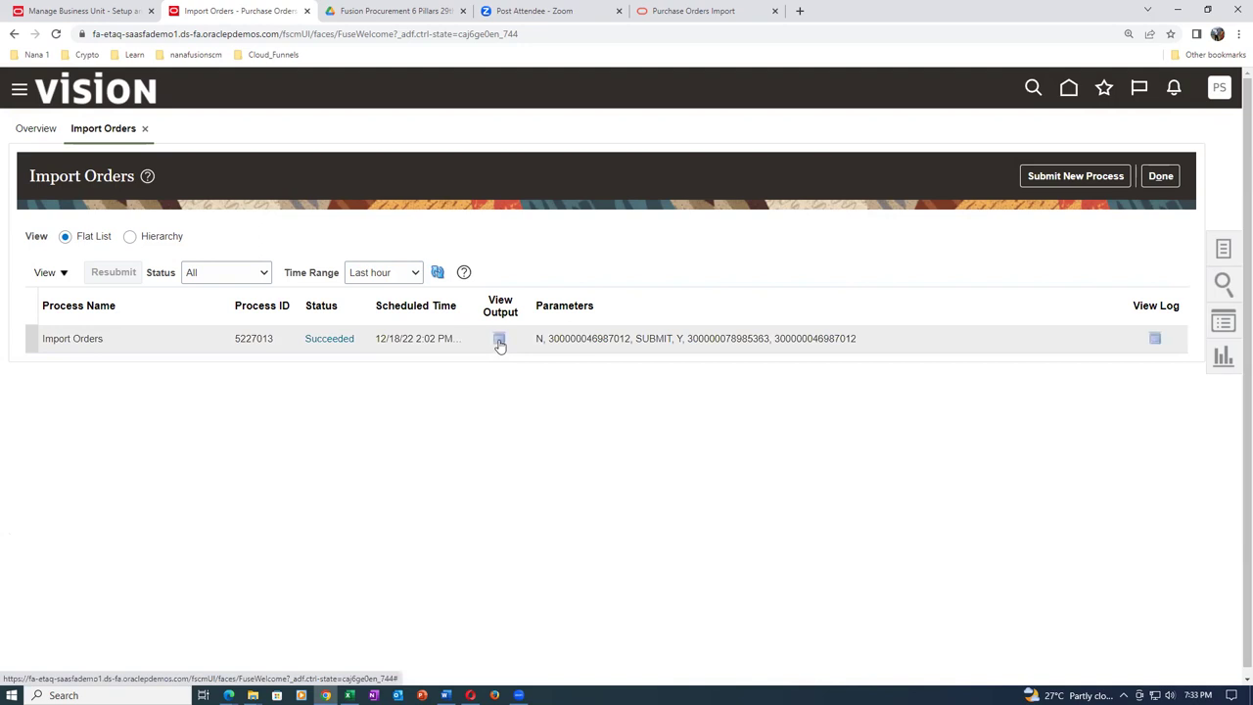
Download the process output 5227013.pdf and show the full downloads list.
click(498, 340)
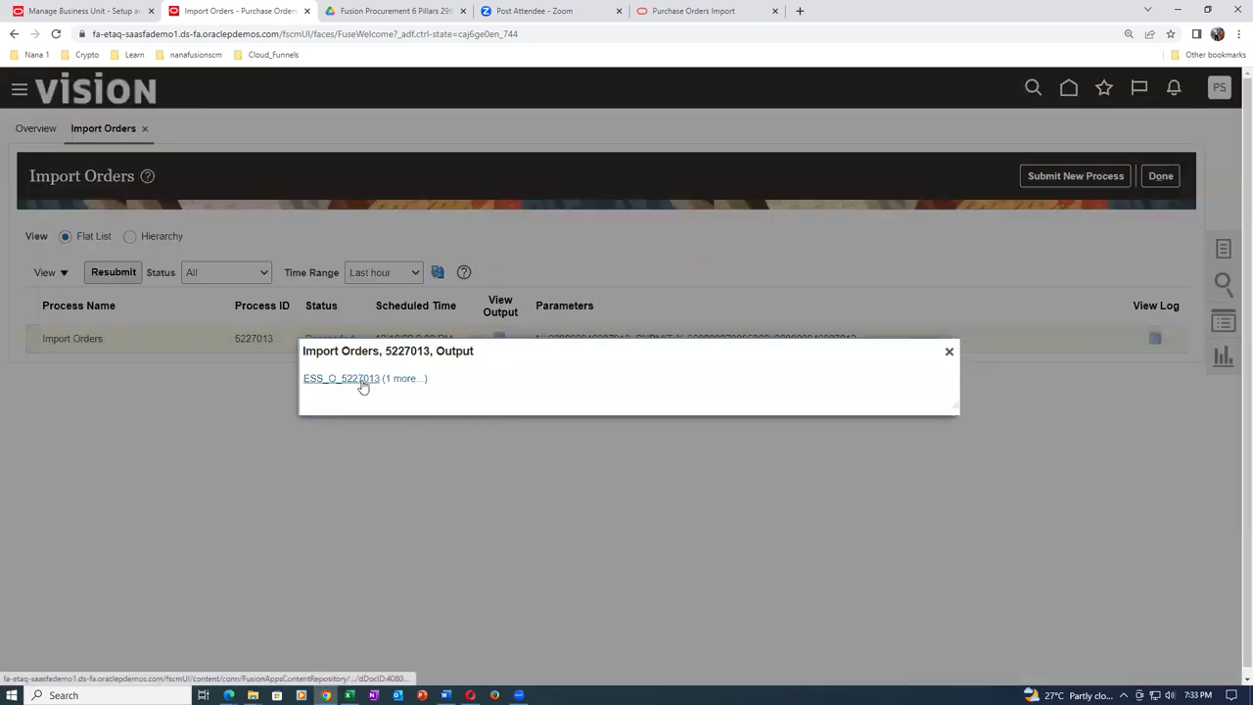
click(360, 380)
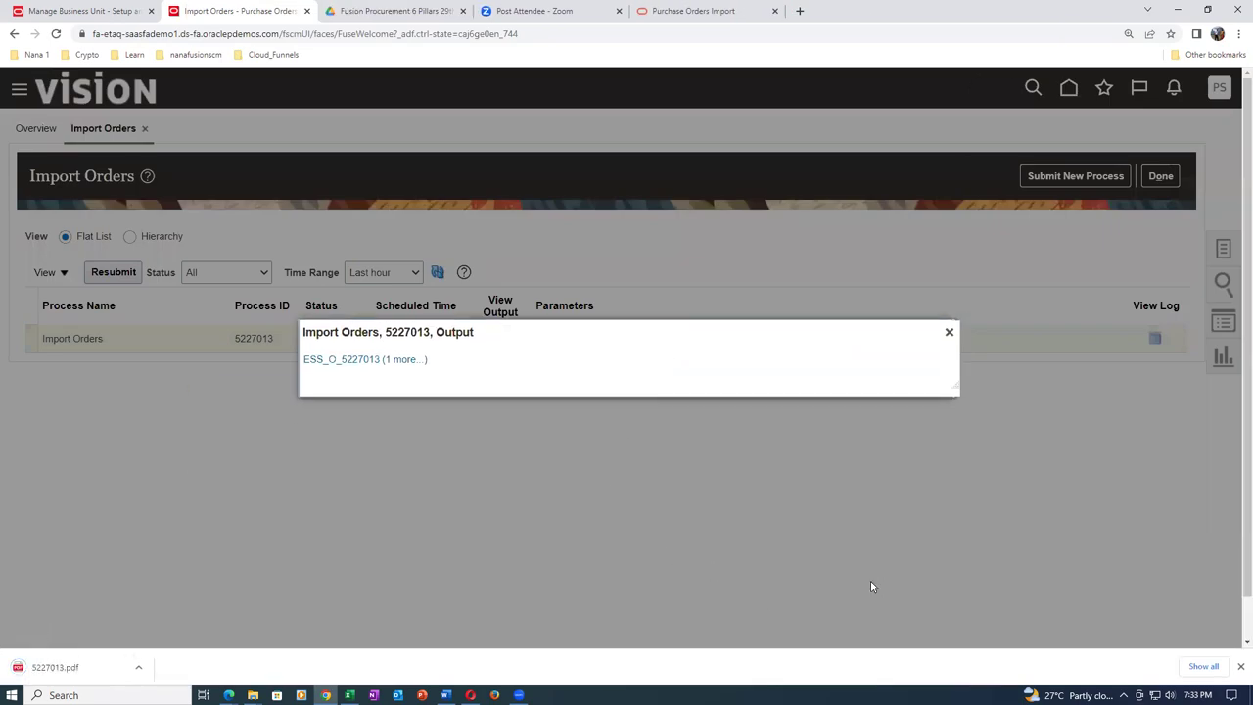
click(1205, 667)
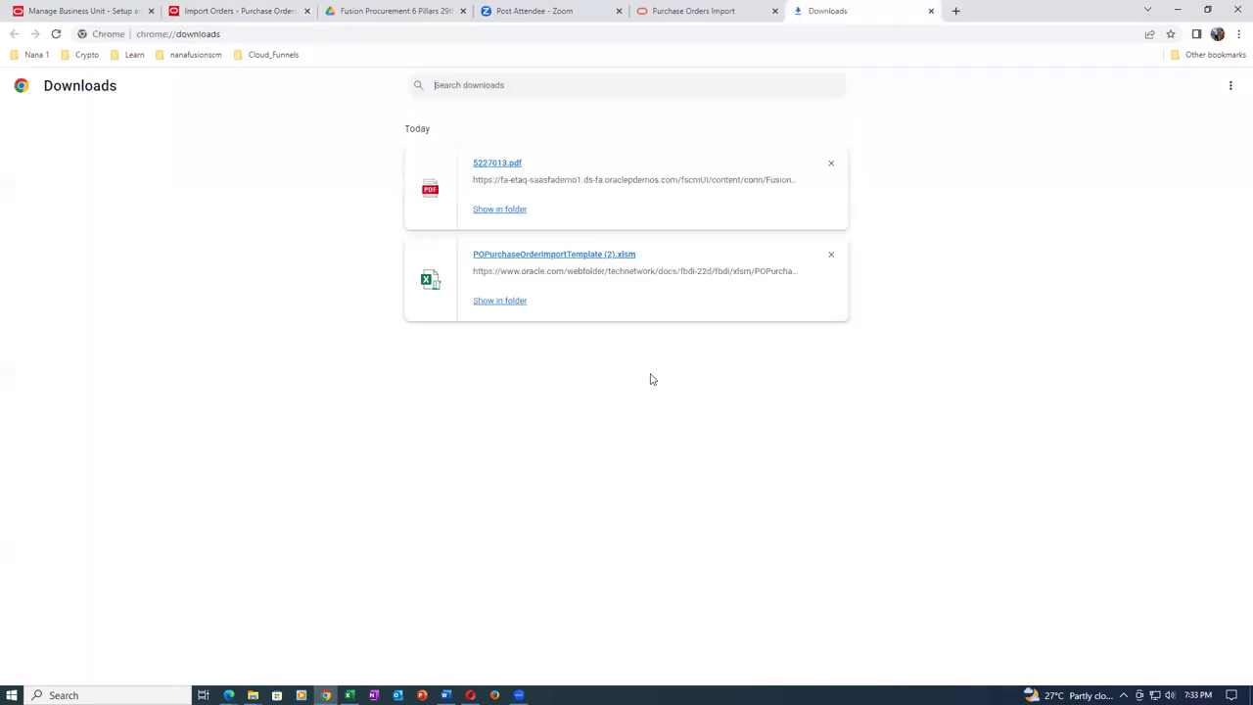
Open 5227013.pdf, find the invalid supplier site value 'site 1', then return to Excel.
click(505, 165)
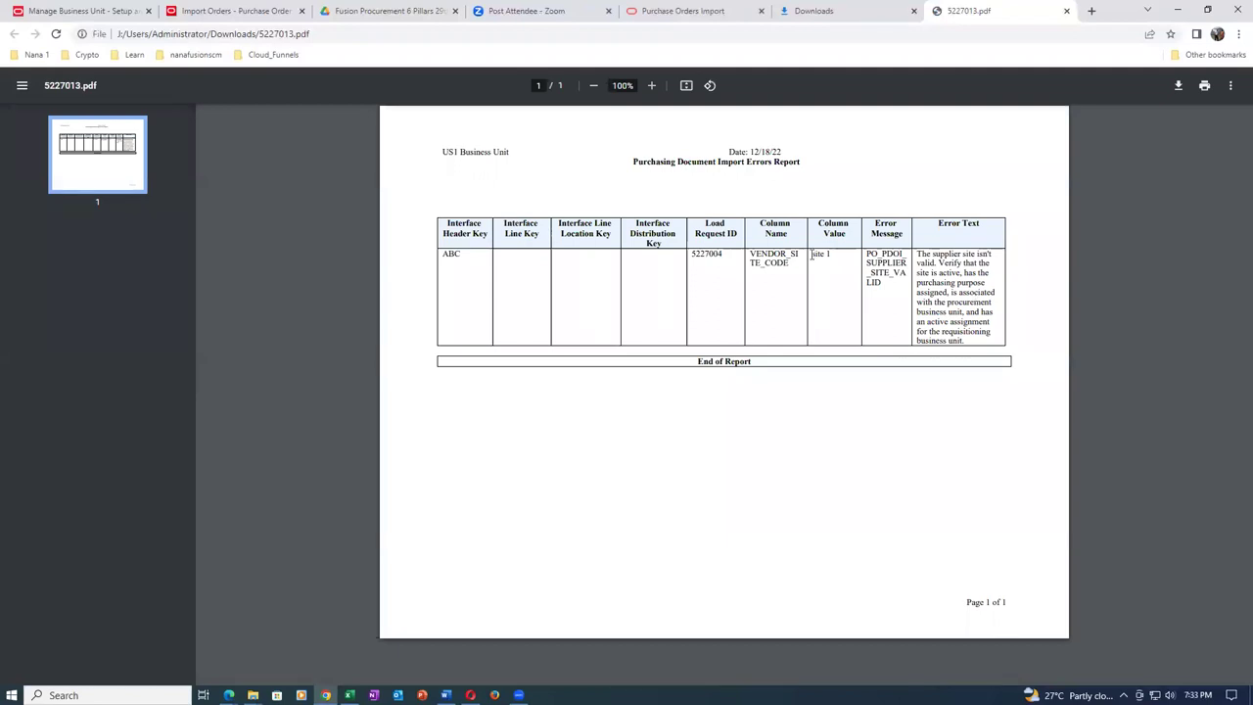
drag(812, 254, 832, 253)
click(842, 298)
click(350, 695)
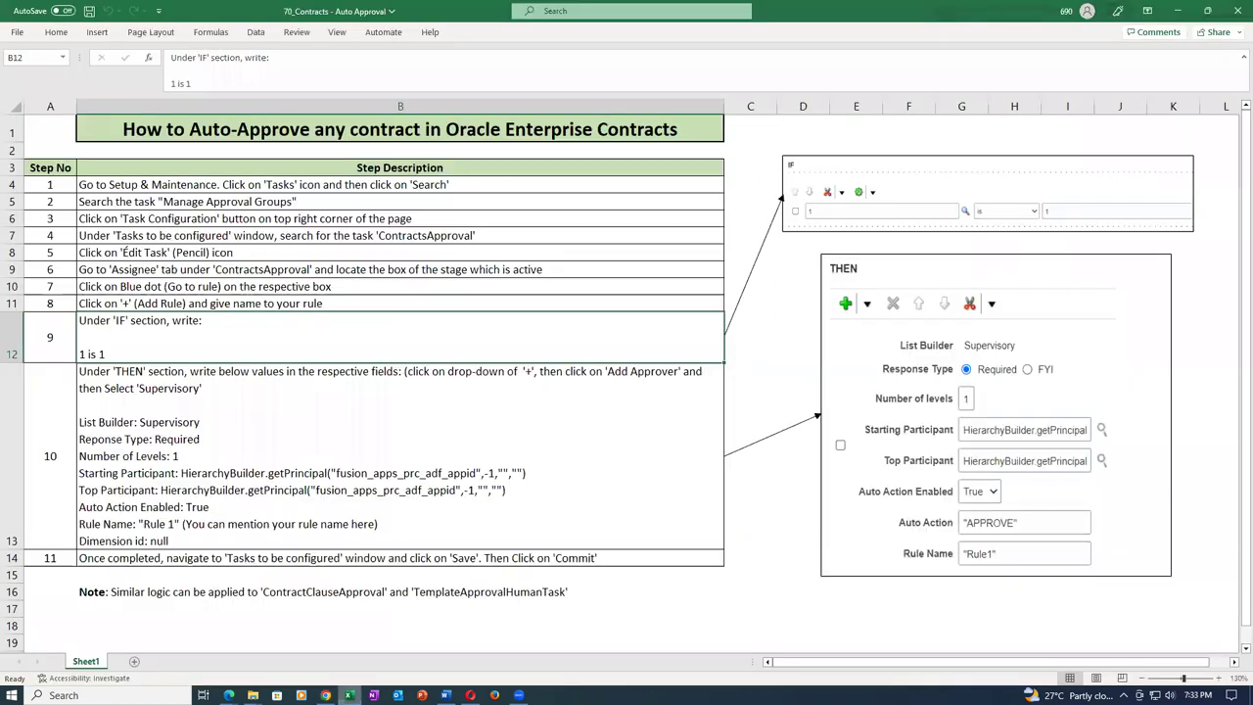
Open the PO Import excel file and edit Supplier Site cell W5 on PO_HEADERS_INTERFACE, then close the PDF report.
click(22, 33)
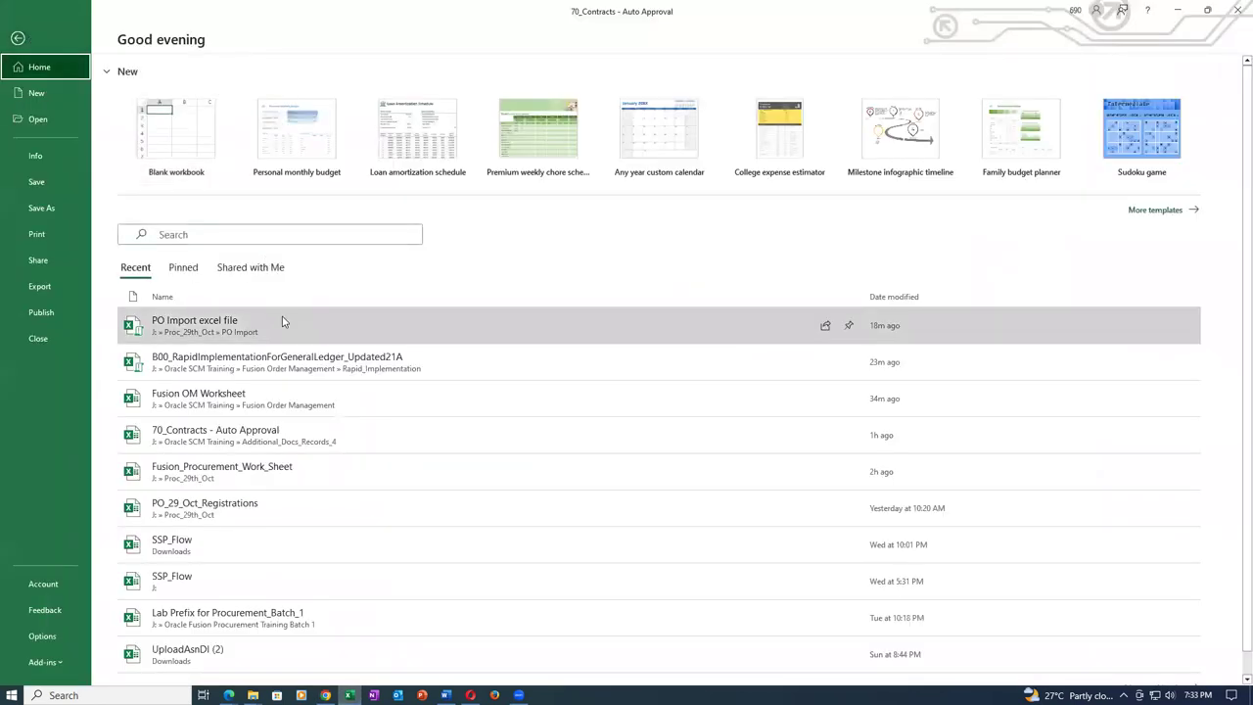
click(278, 330)
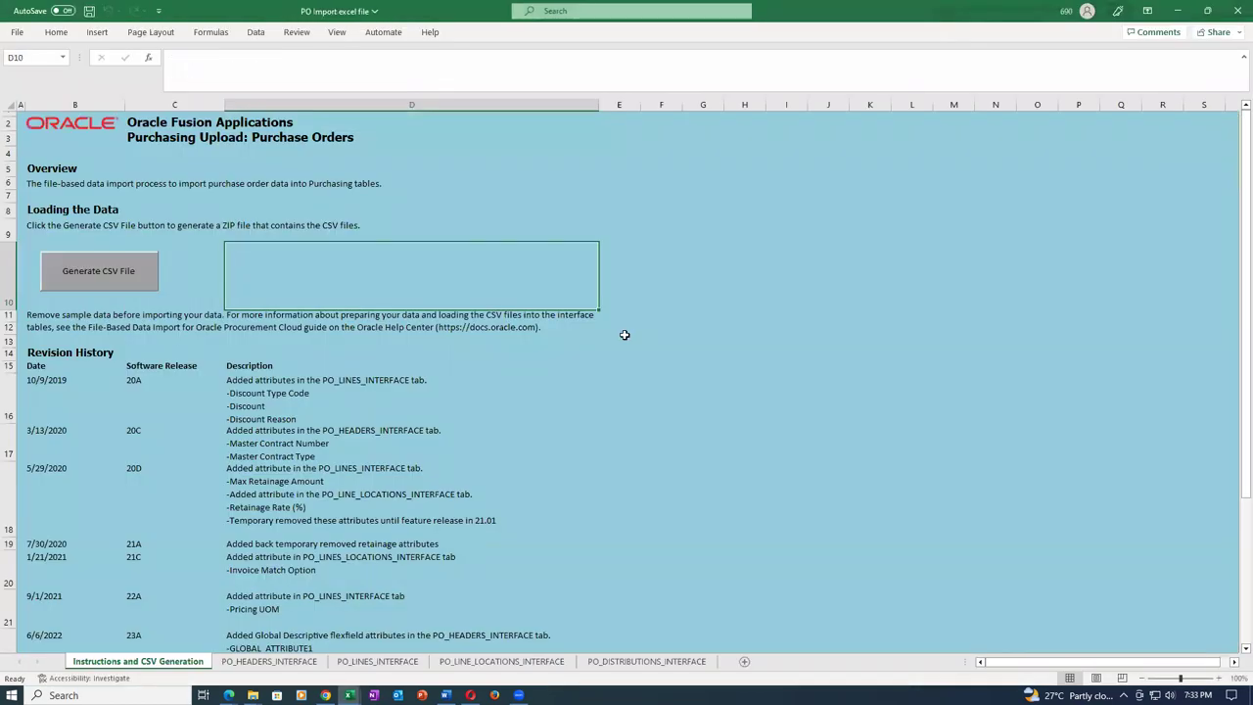
click(244, 666)
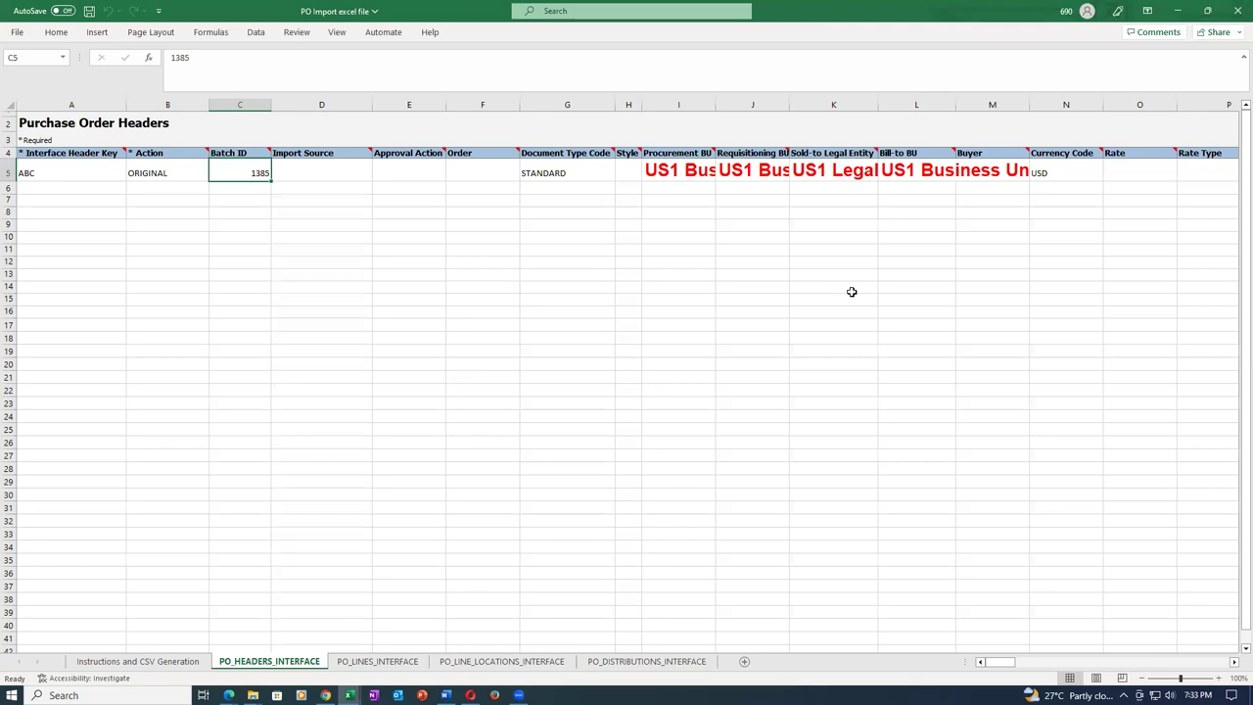
key(Right)
key(Right)
key(Right)
key(Right)
key(Right)
key(Right)
key(Right)
key(Right)
key(Right)
key(Right)
key(Right)
key(Right)
key(Right)
key(Right)
key(Right)
key(Right)
key(Right)
key(Right)
key(Right)
key(Right)
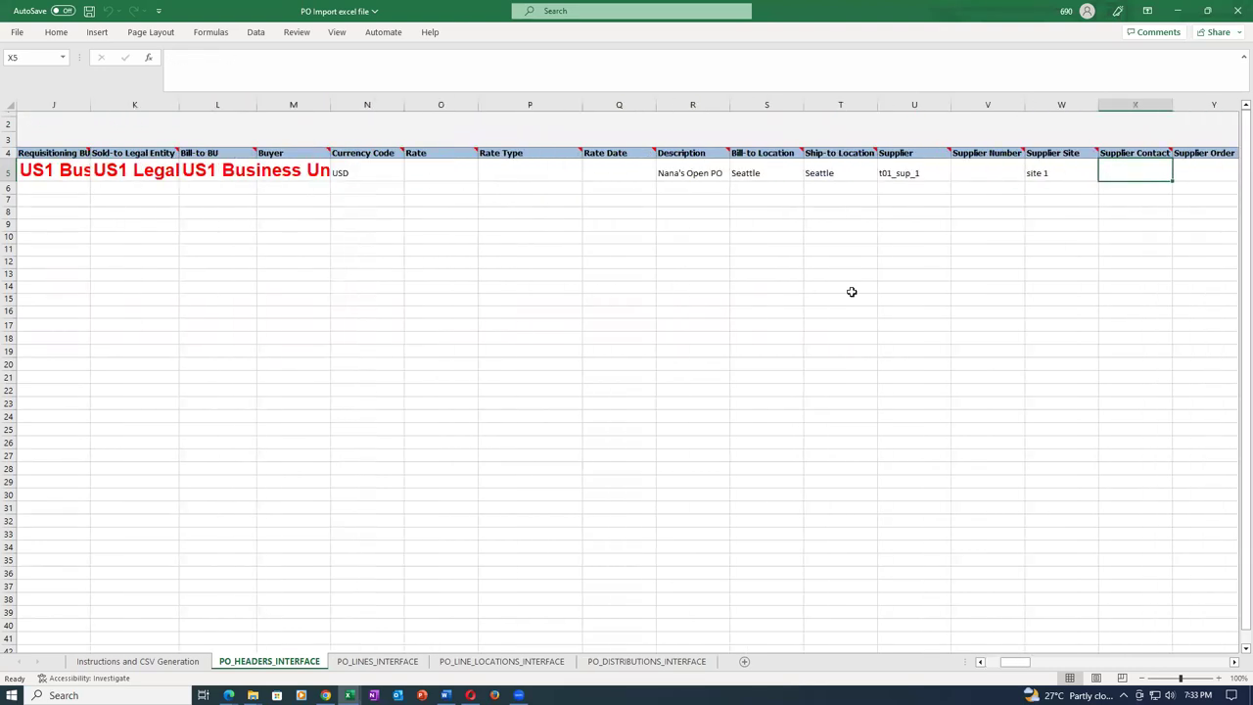
key(Left)
key(Left)
key(Left)
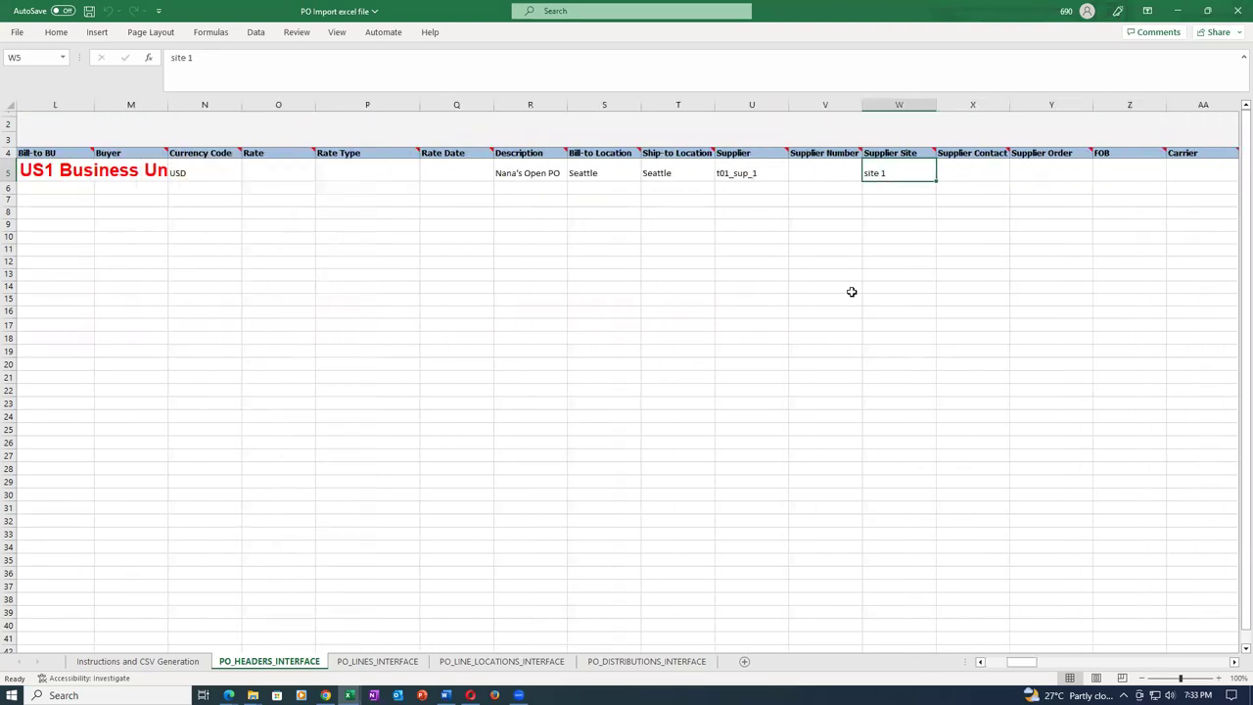
key(F2)
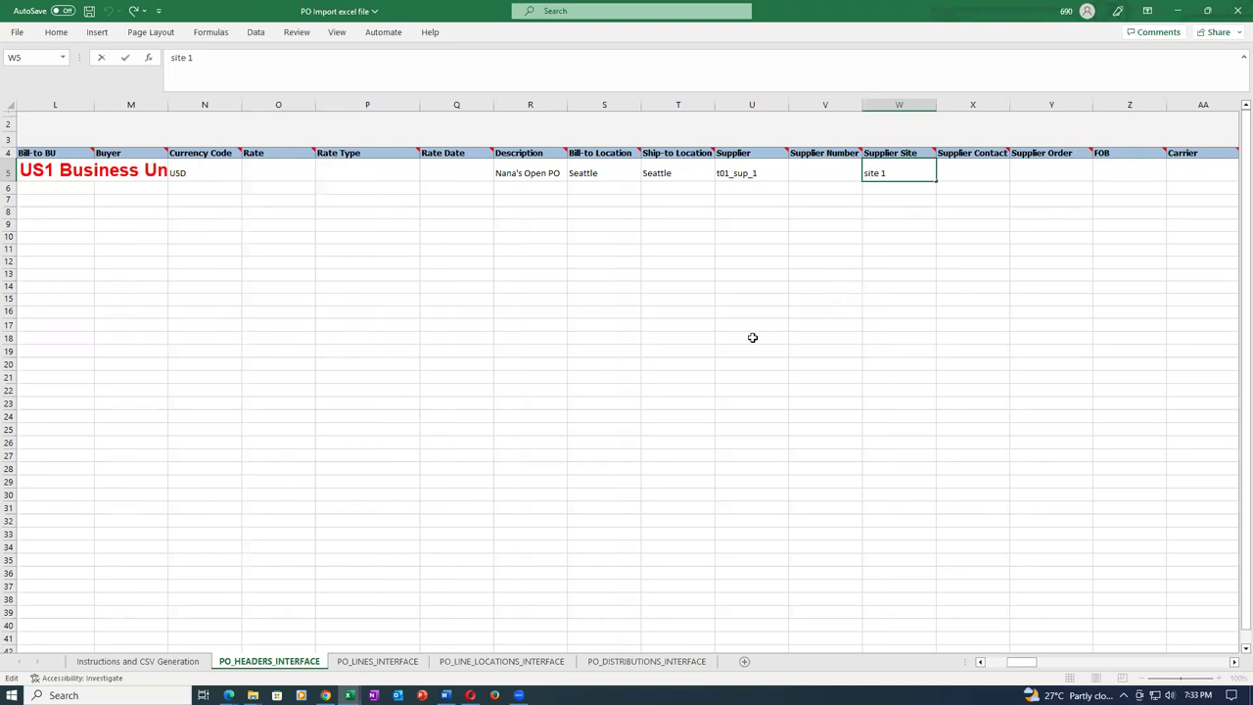
click(326, 695)
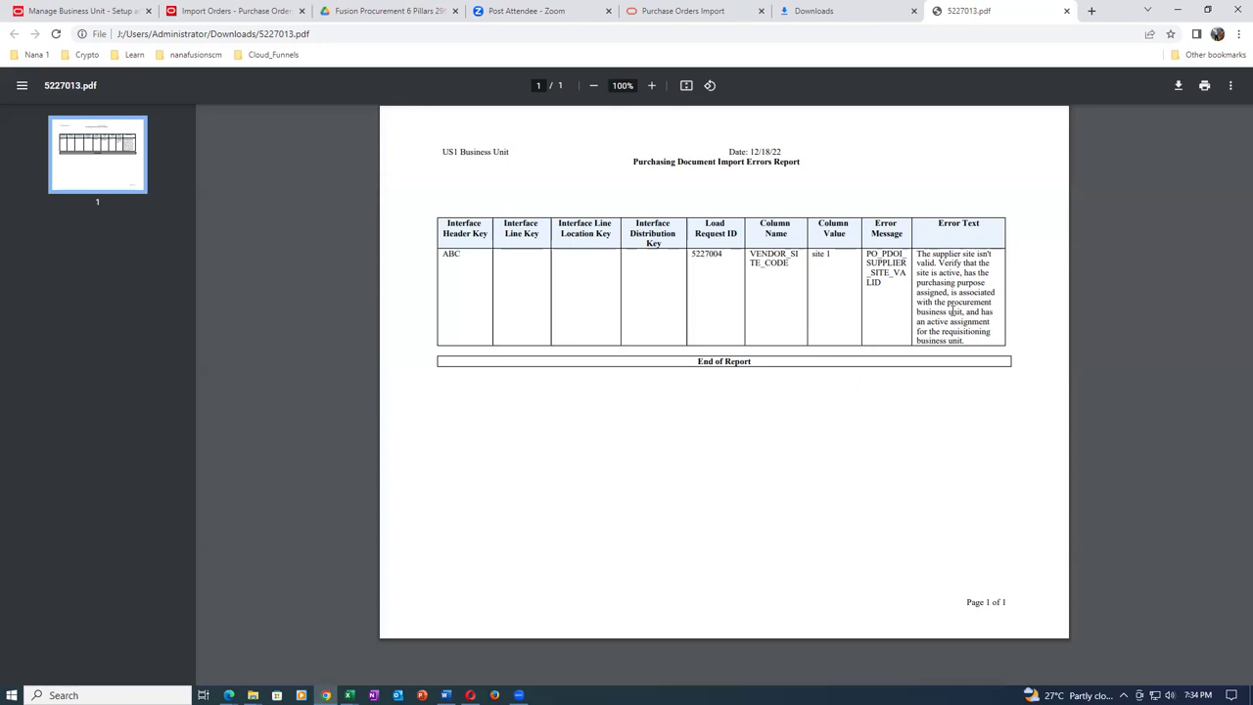
click(1069, 13)
Close the downloads list and change the Supplier Site in W5 from 'site 1' to 'Site 1'.
click(930, 11)
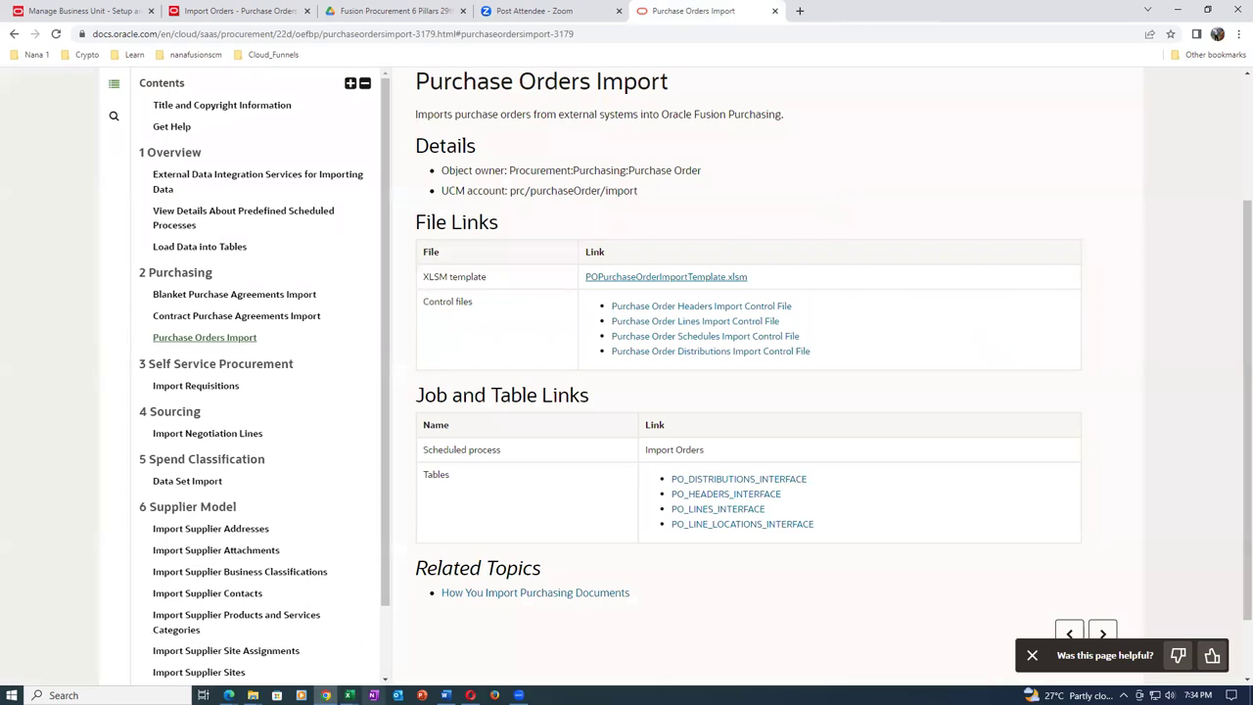
mouse_move(349, 695)
click(408, 632)
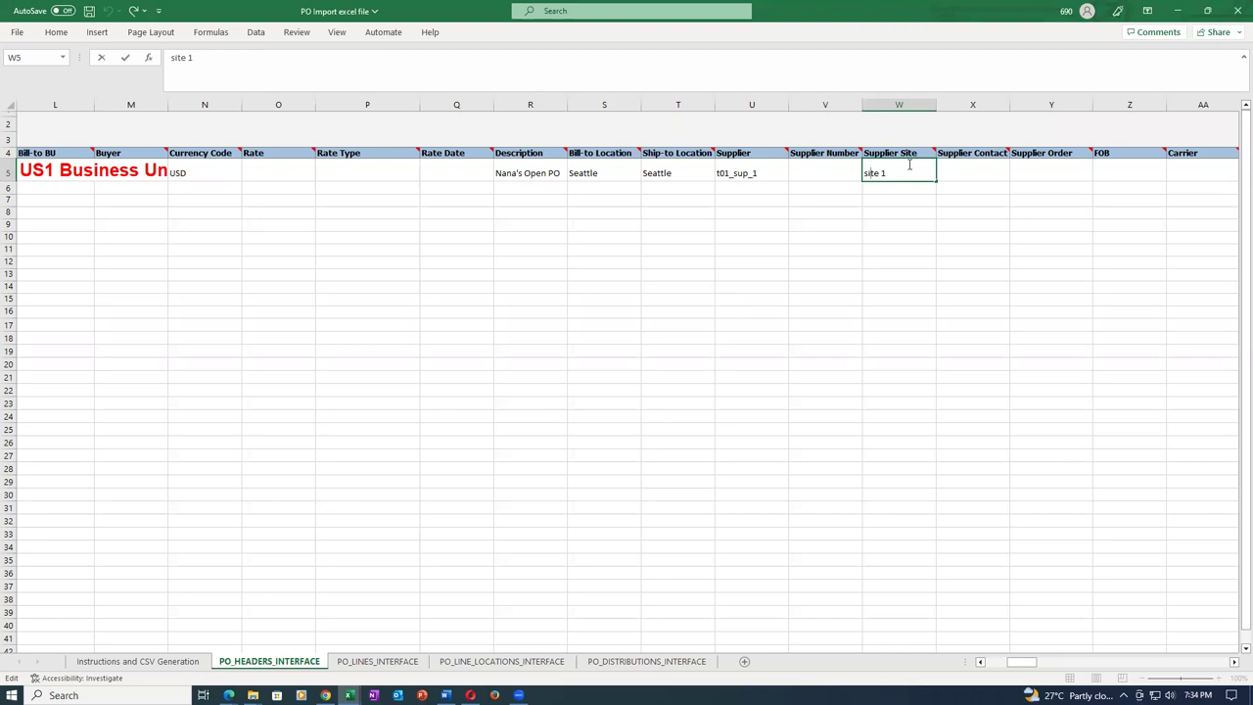
key(BackSpace)
text(S)
key(Tab)
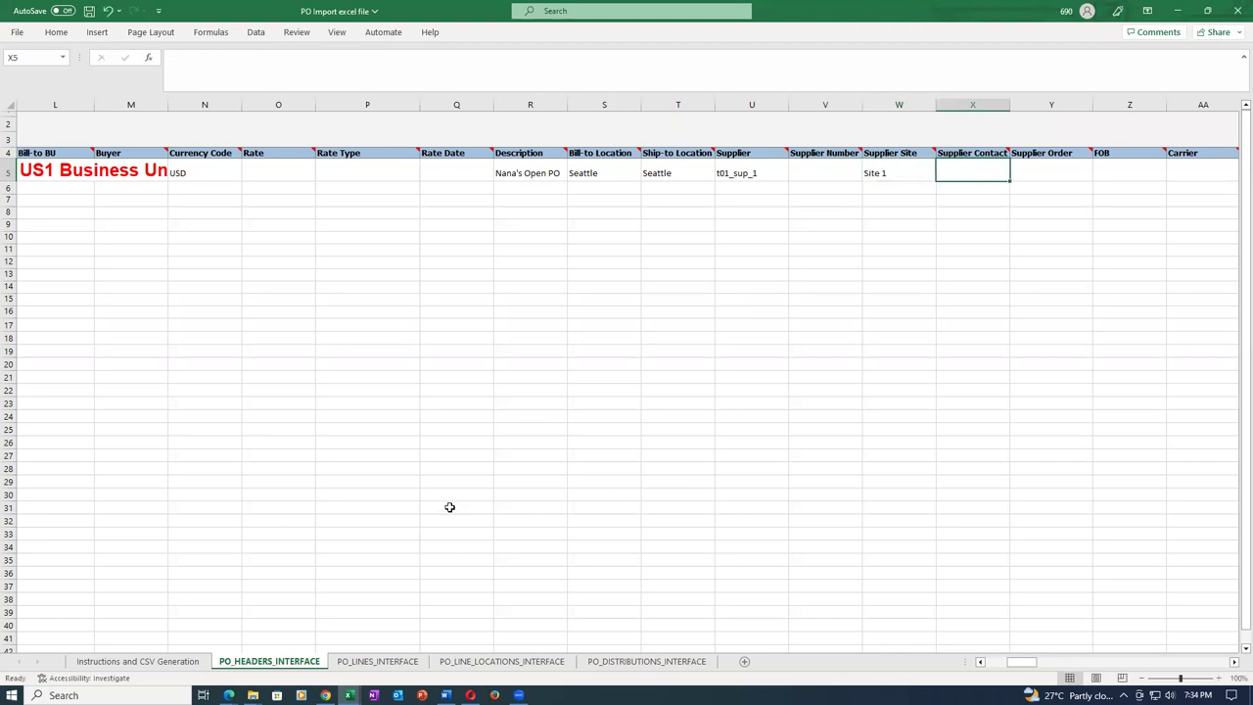
Save the PO Import workbook, confirm W5, and return to the Import Orders page.
key(ctrl+s)
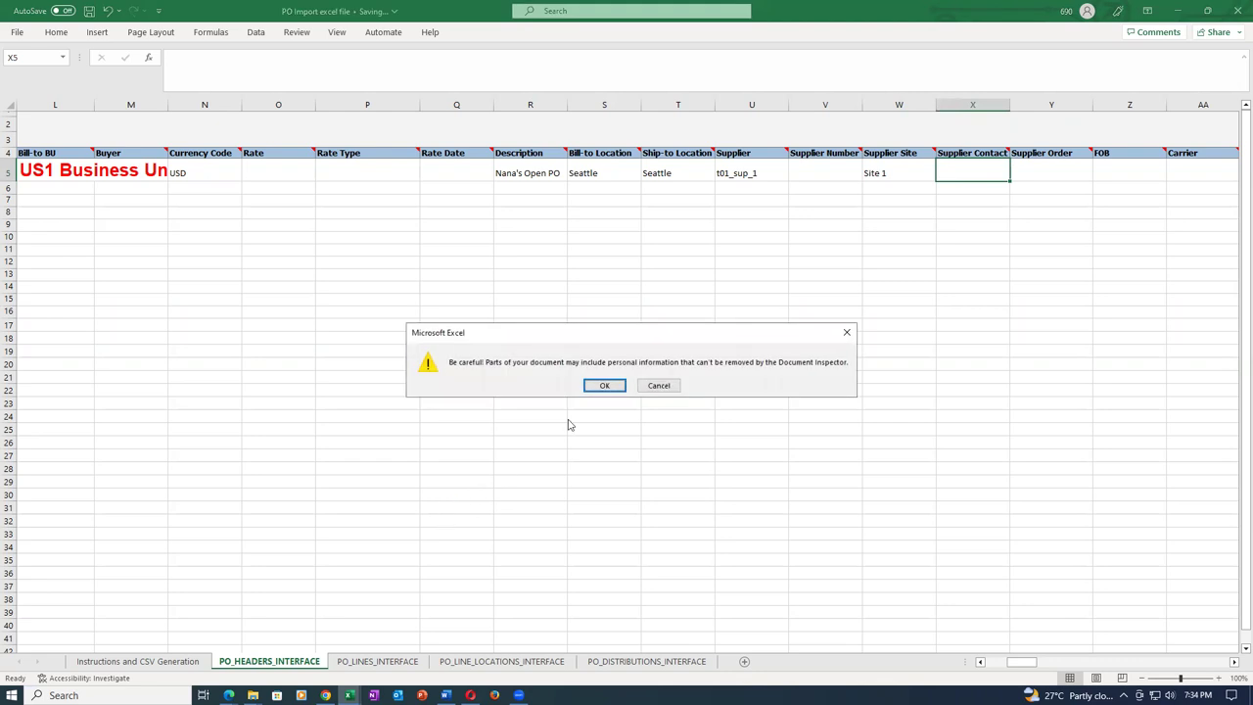
click(600, 385)
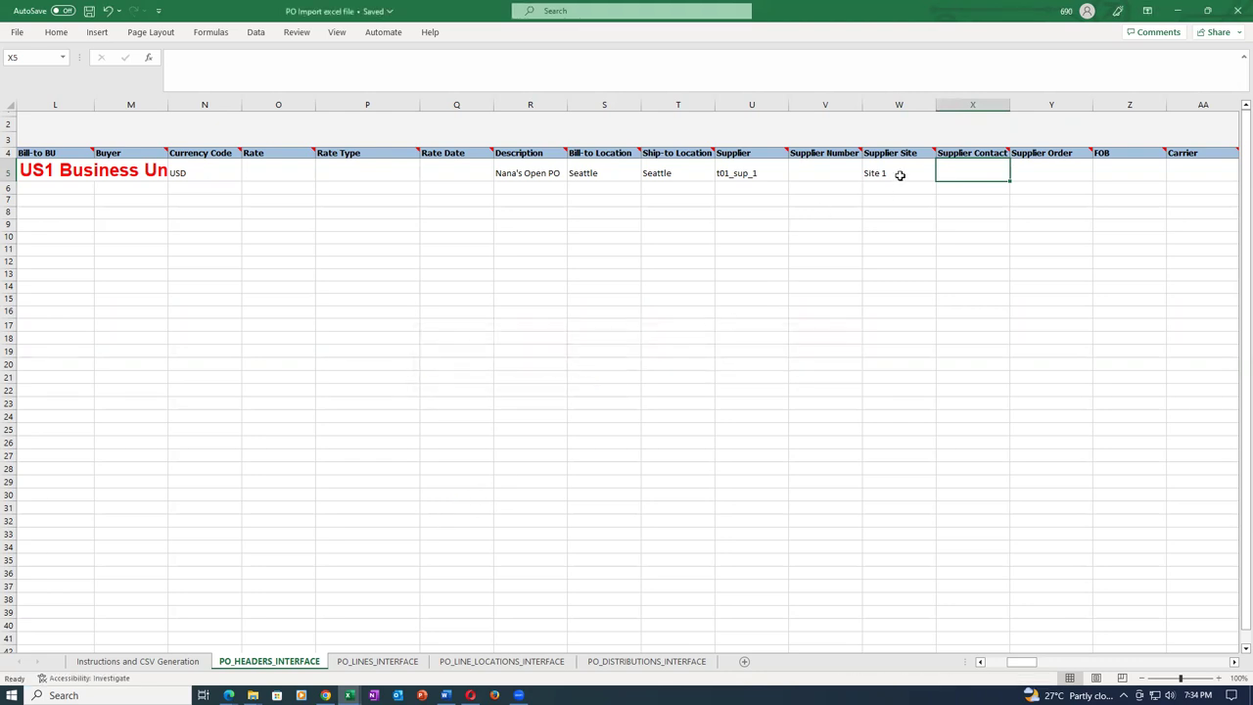
click(901, 173)
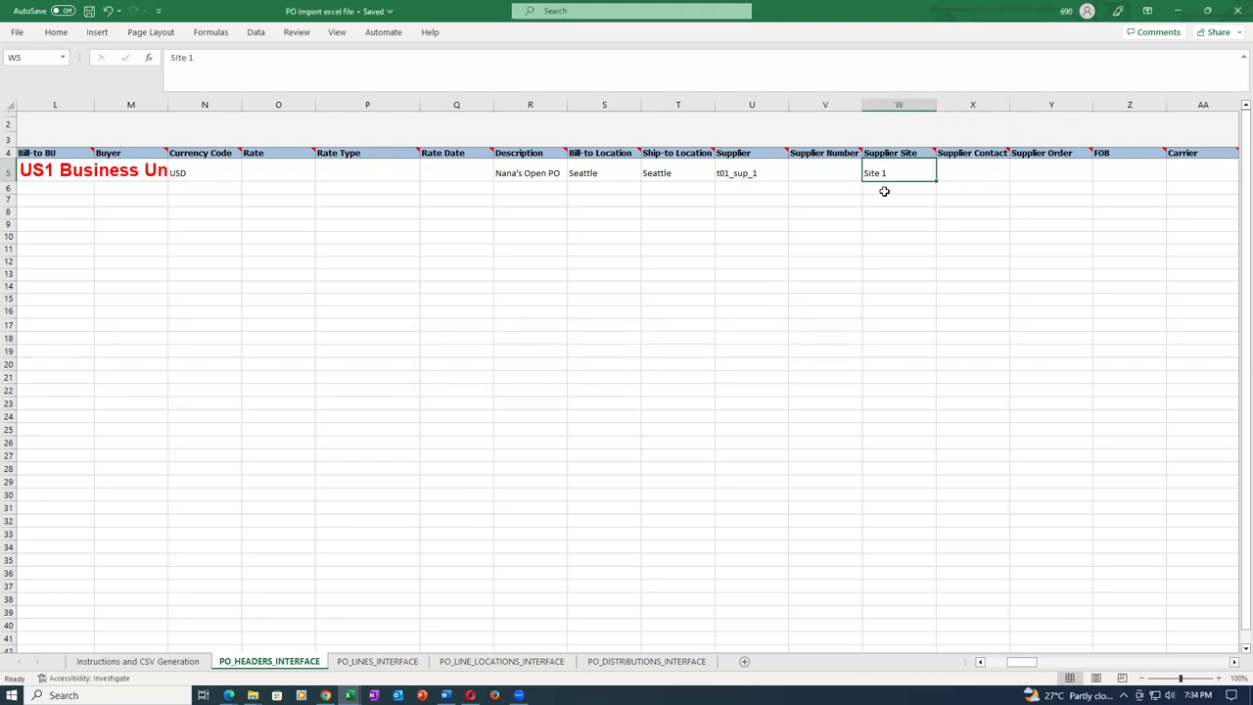
click(326, 695)
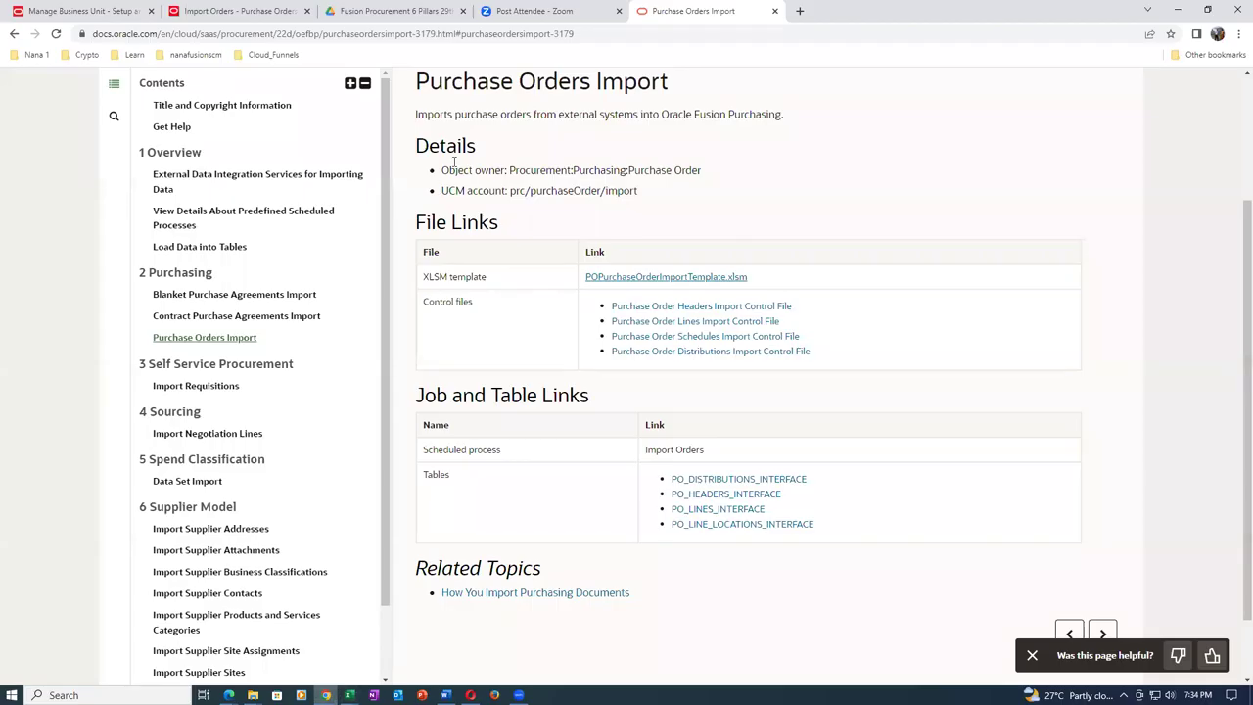
click(238, 10)
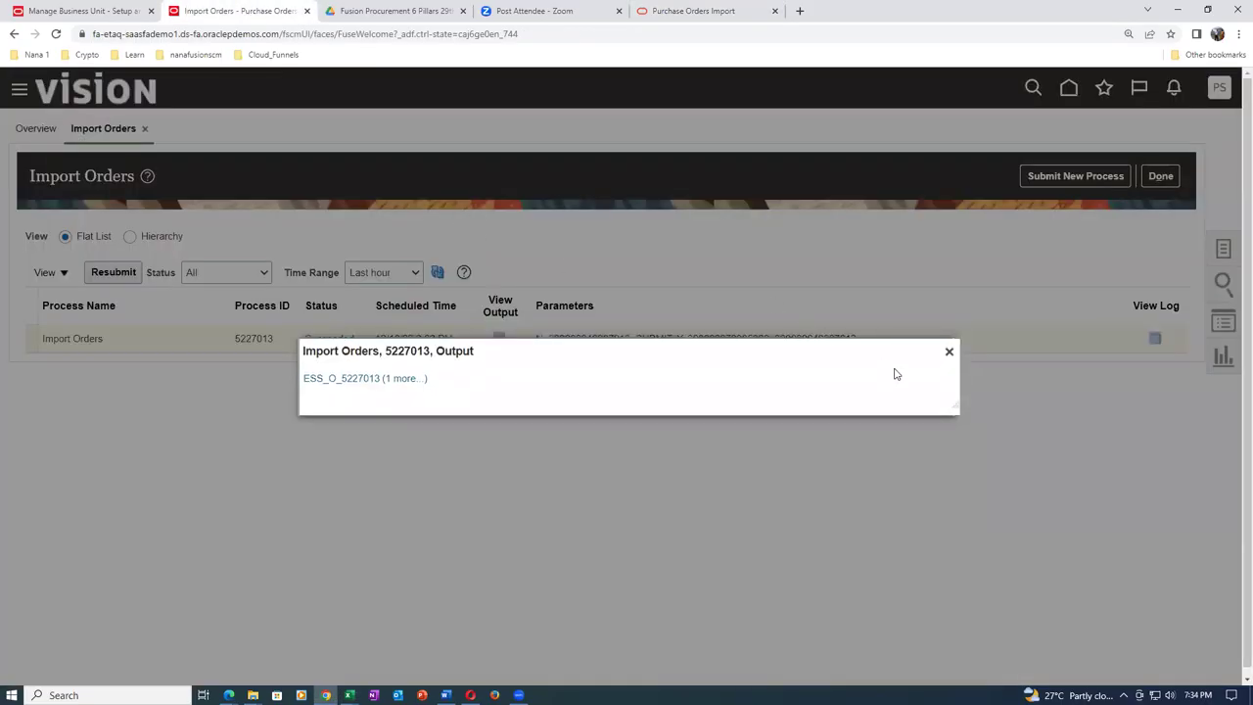
Close the process output dialog and go from the home page to Manage Suppliers.
click(949, 351)
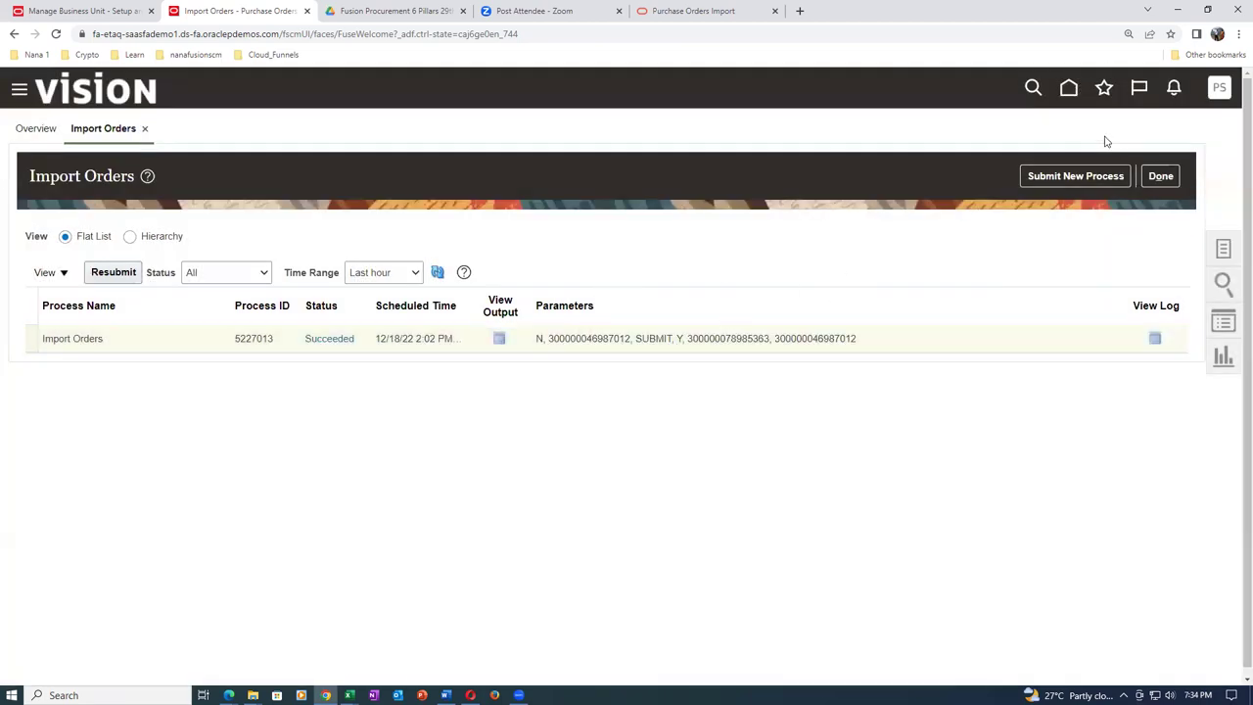
click(1070, 88)
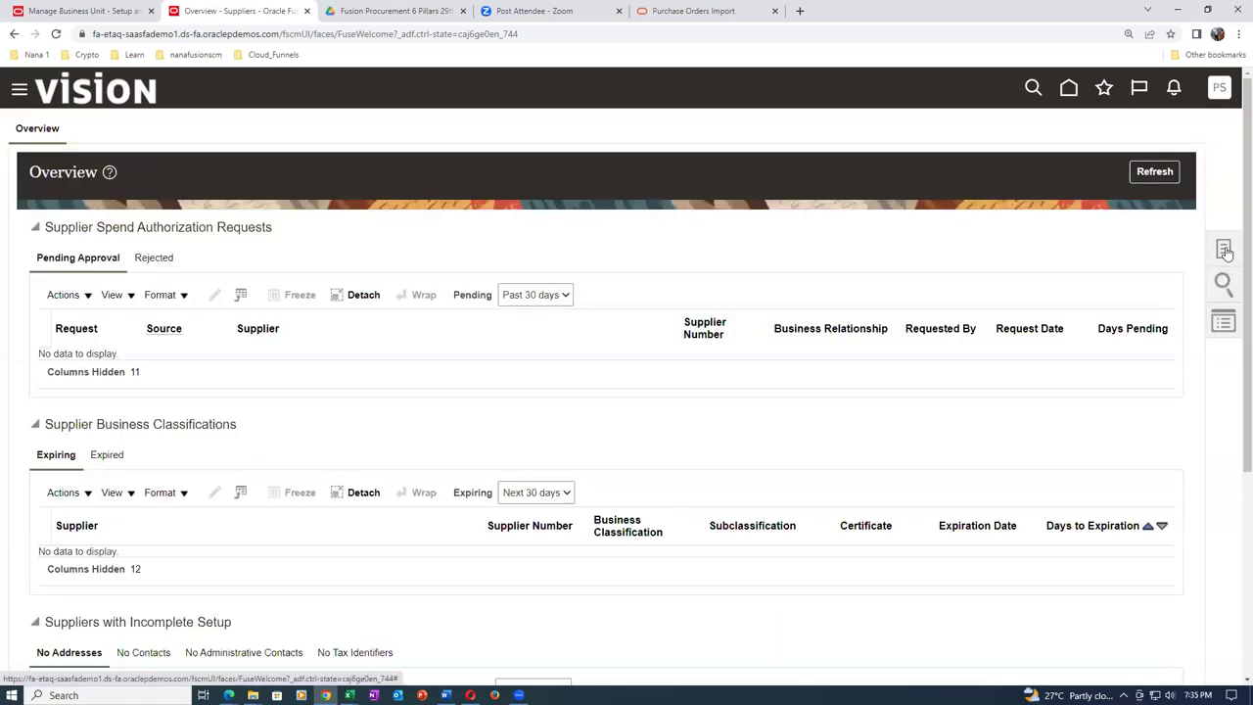
click(1226, 251)
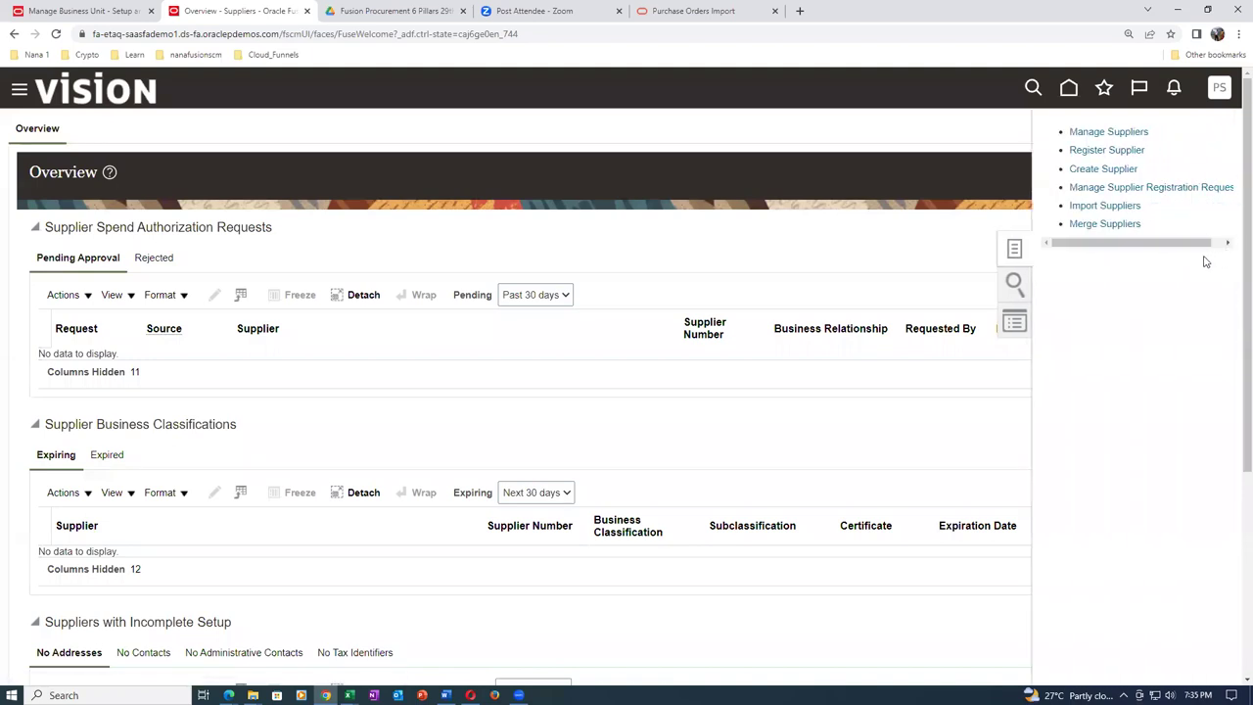
click(1108, 131)
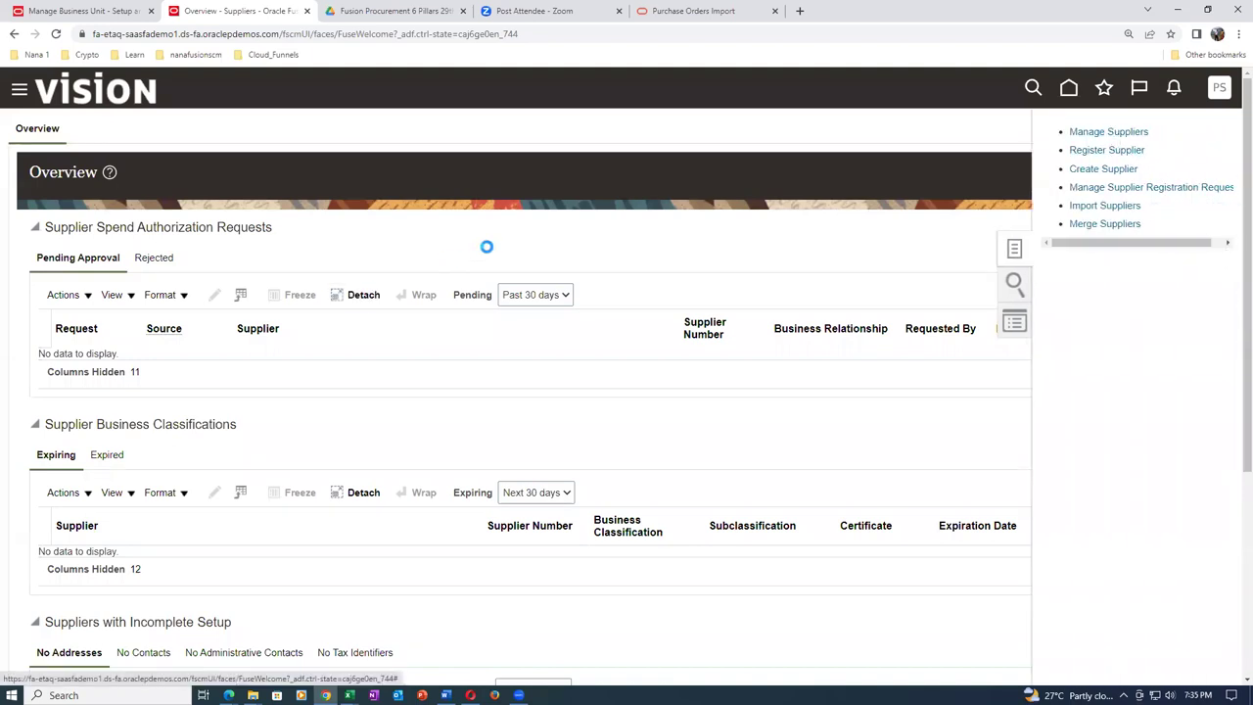
Search suppliers for keyword 't01' and open the t01_sup_1 record.
click(480, 275)
text(t01)
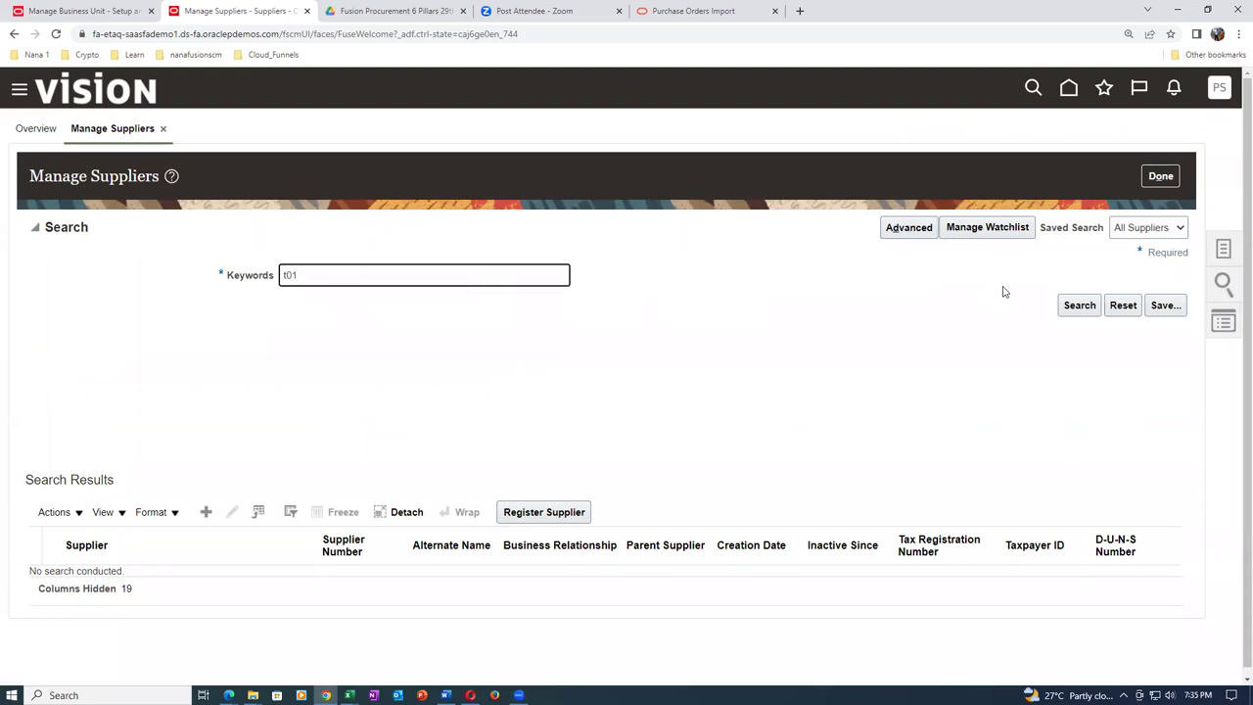
click(1082, 307)
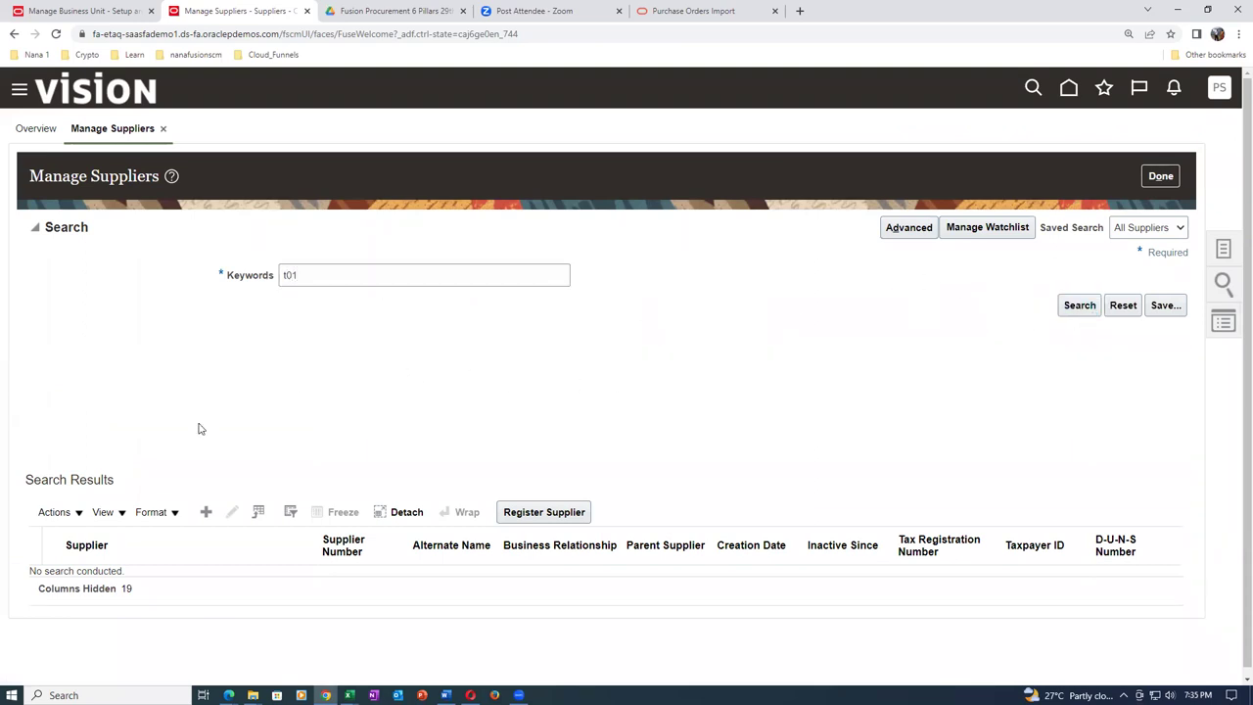
click(90, 578)
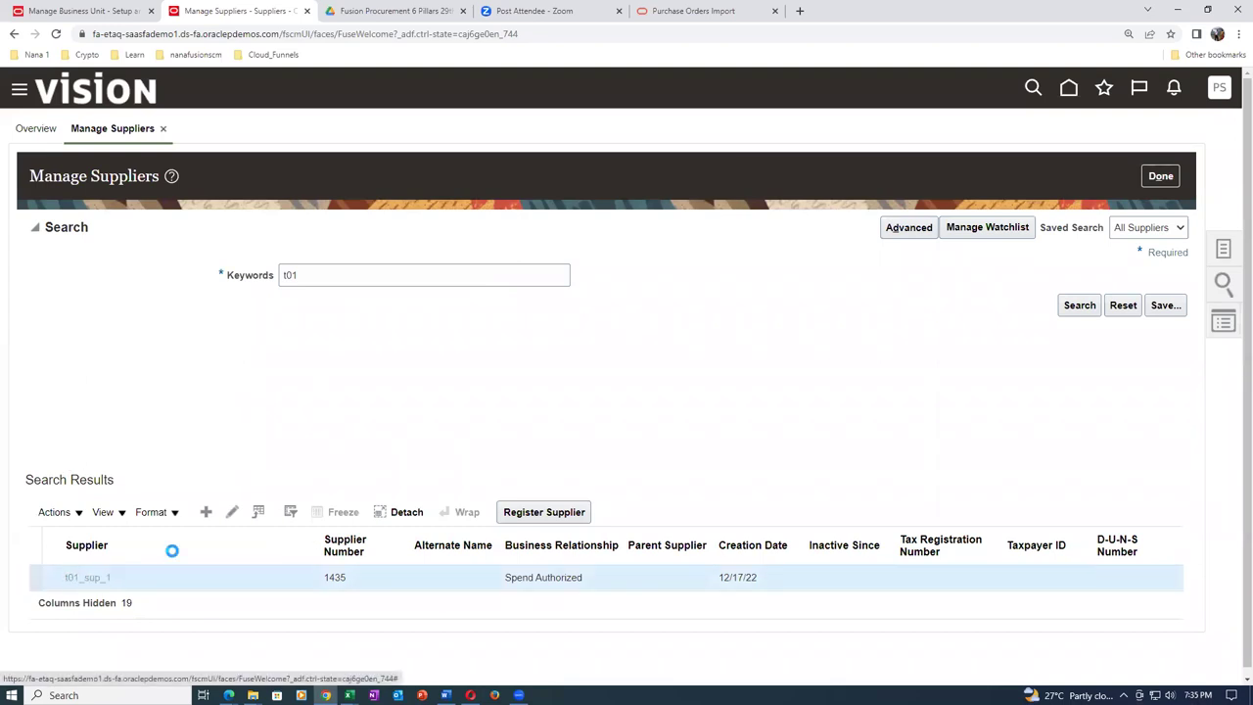
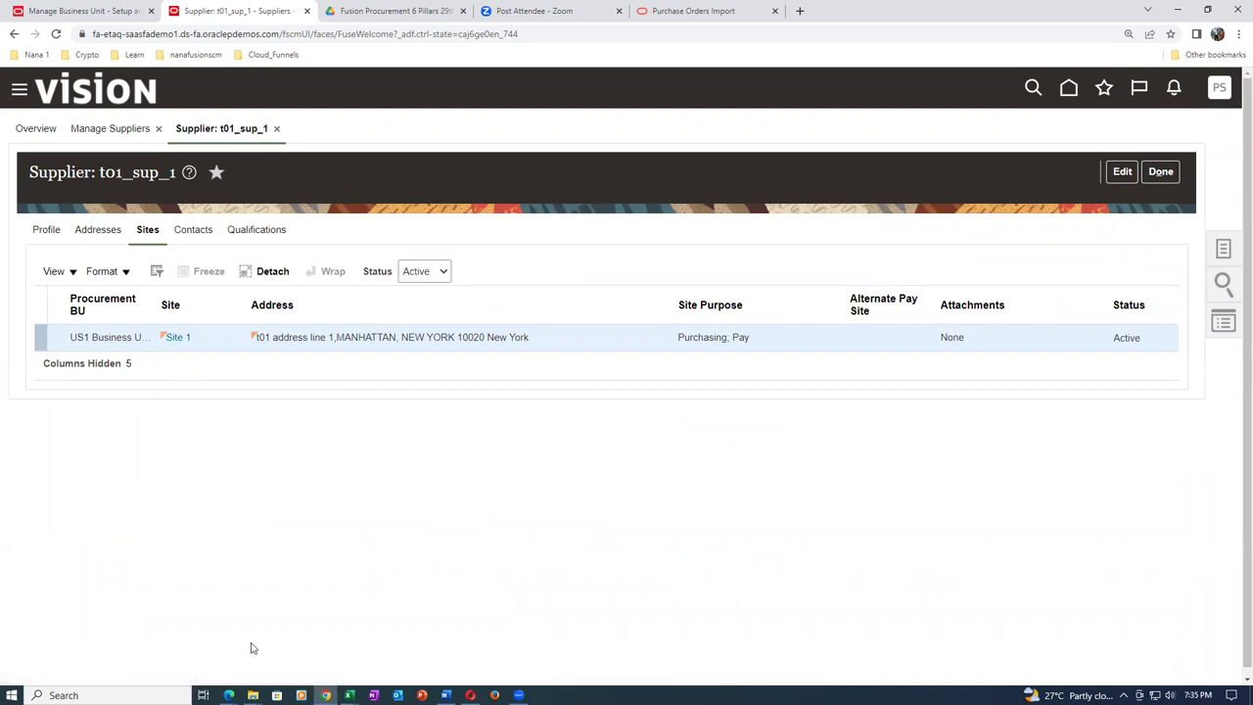
Commit Site 1 as the supplier site in the PO Import workbook and save it.
key(alt+Tab)
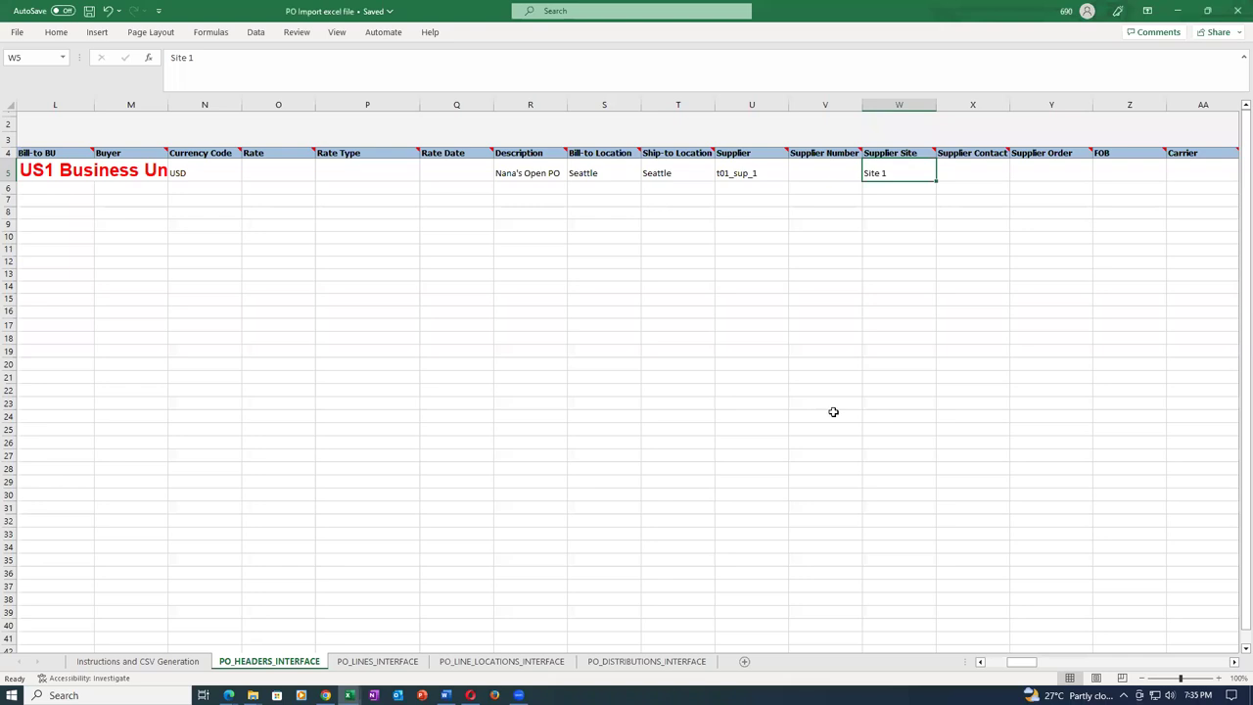
key(Tab)
key(ctrl+s)
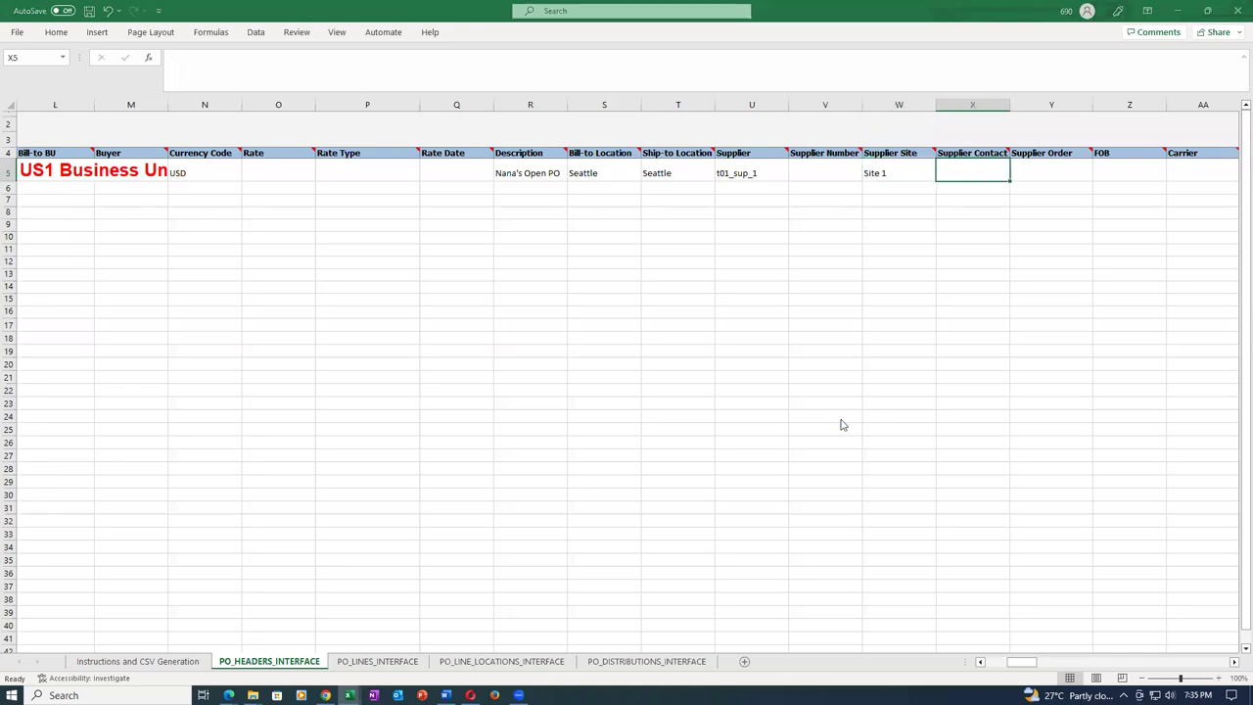
click(604, 385)
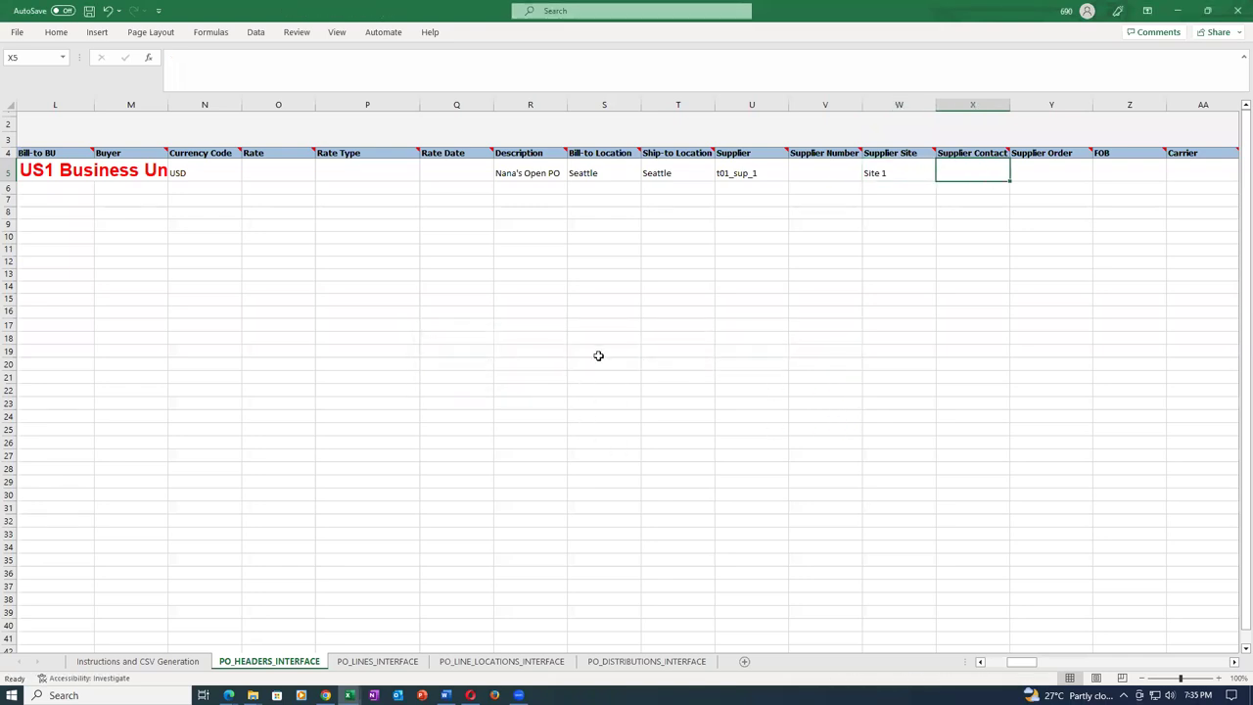
Generate the FBDI ZIP from the Instructions and CSV Generation sheet, naming it PO_Import_2.
click(137, 662)
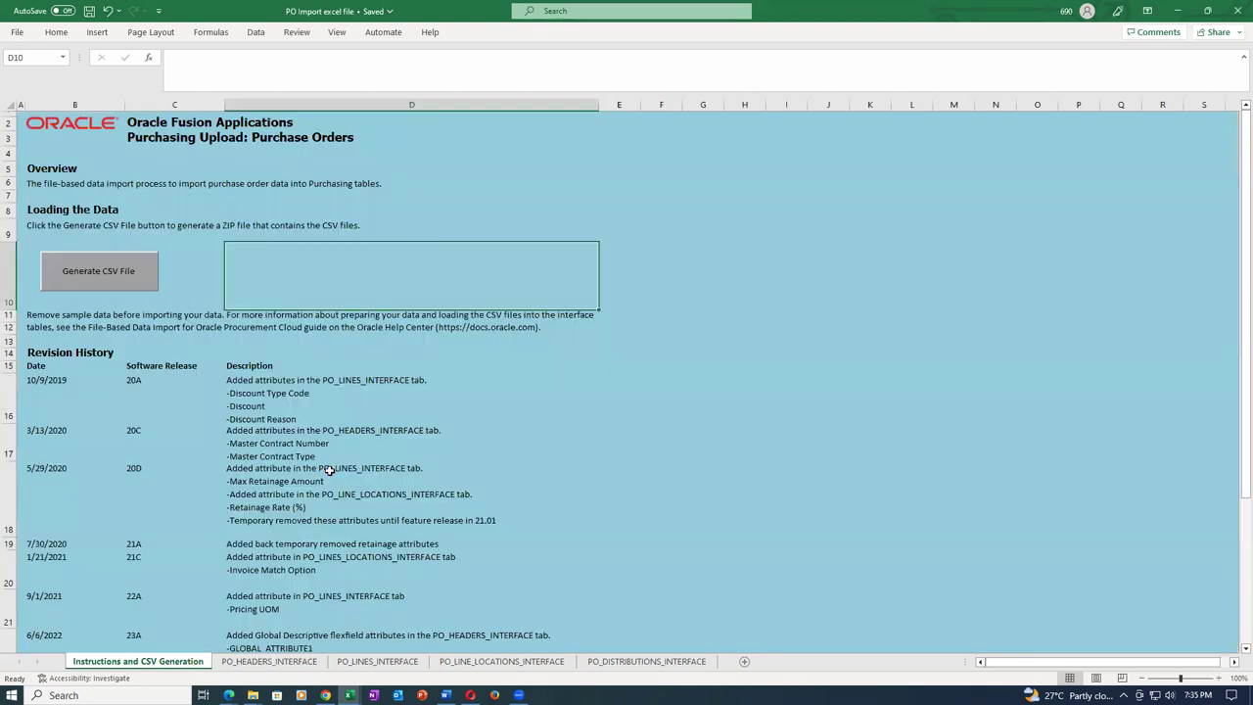
click(98, 270)
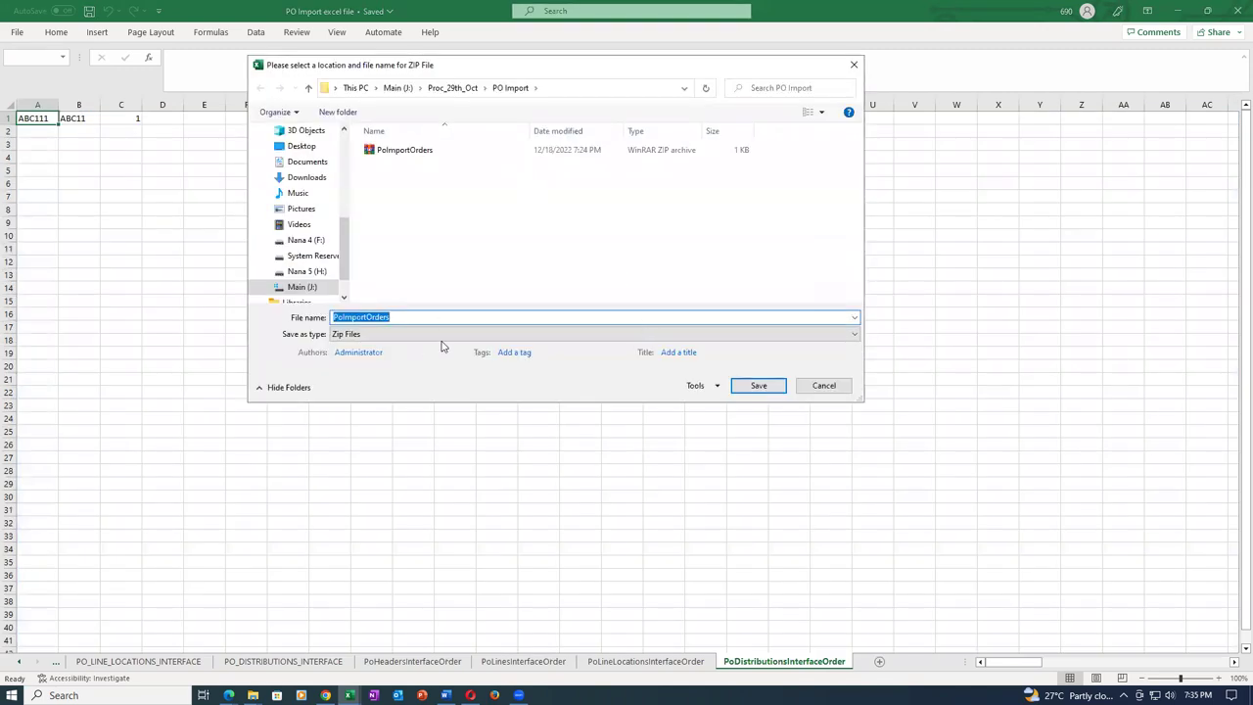
text(po_IMPORT_2)
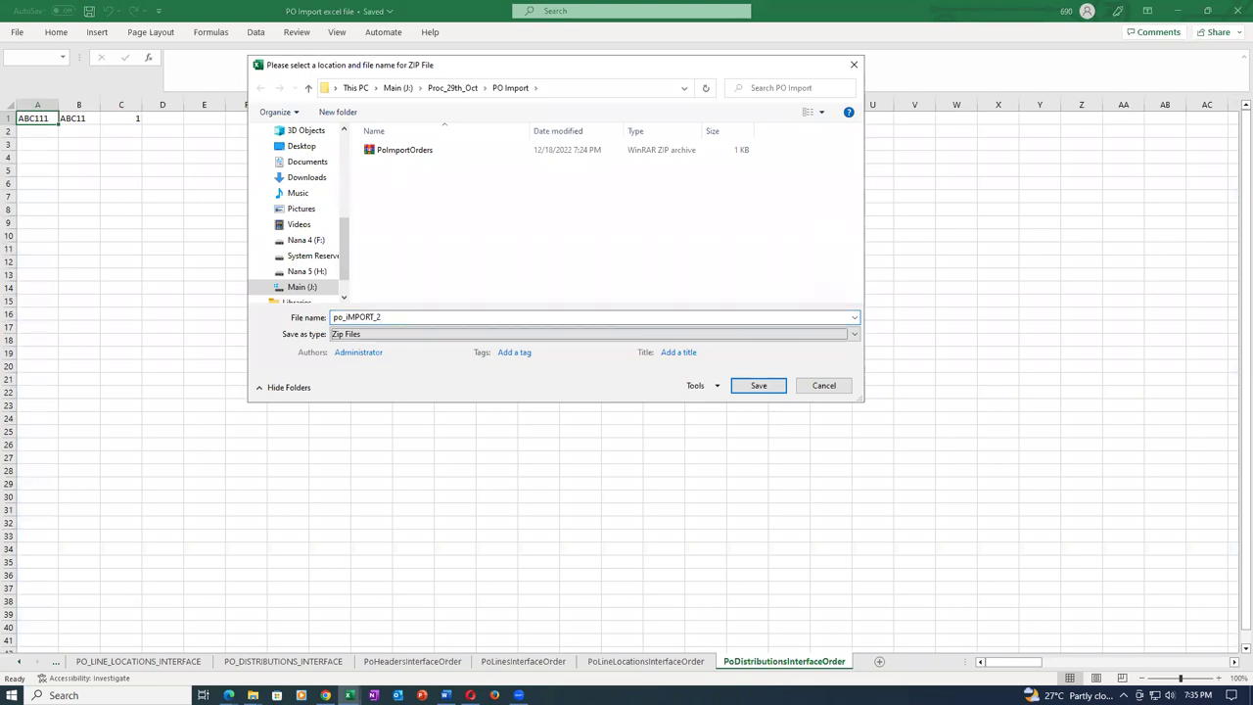
double_click(446, 318)
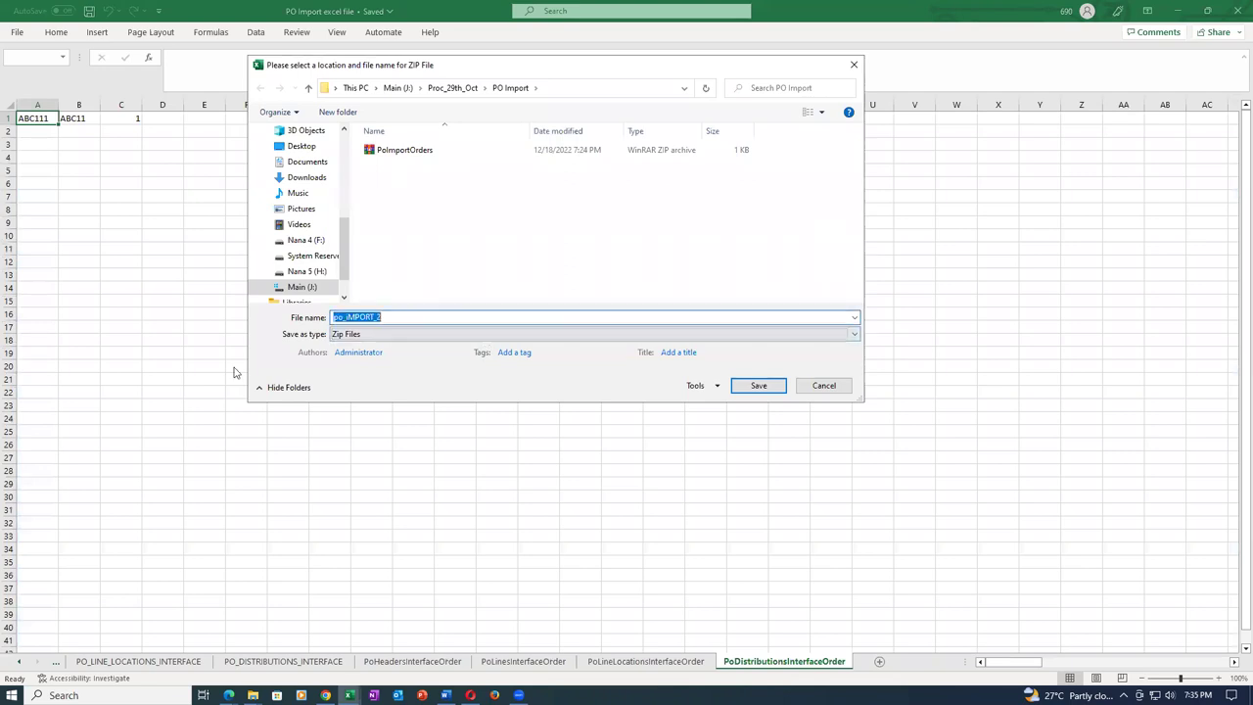
text(PO)
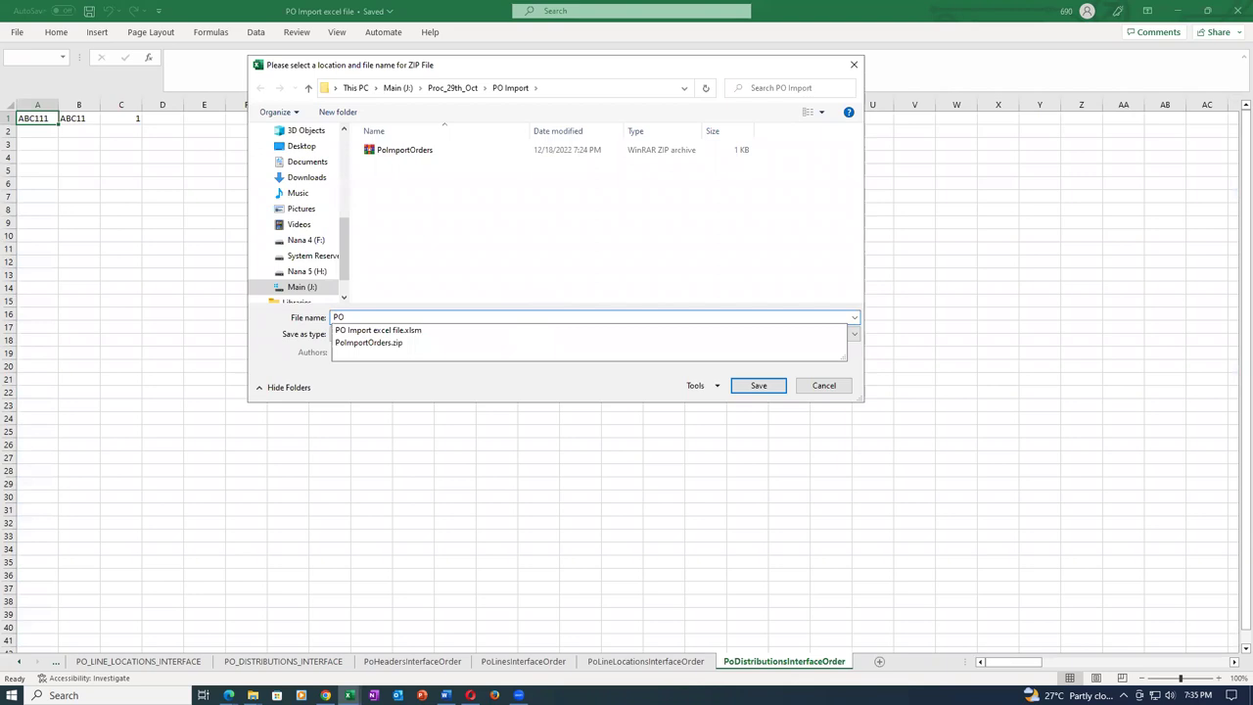
text(_Import_2)
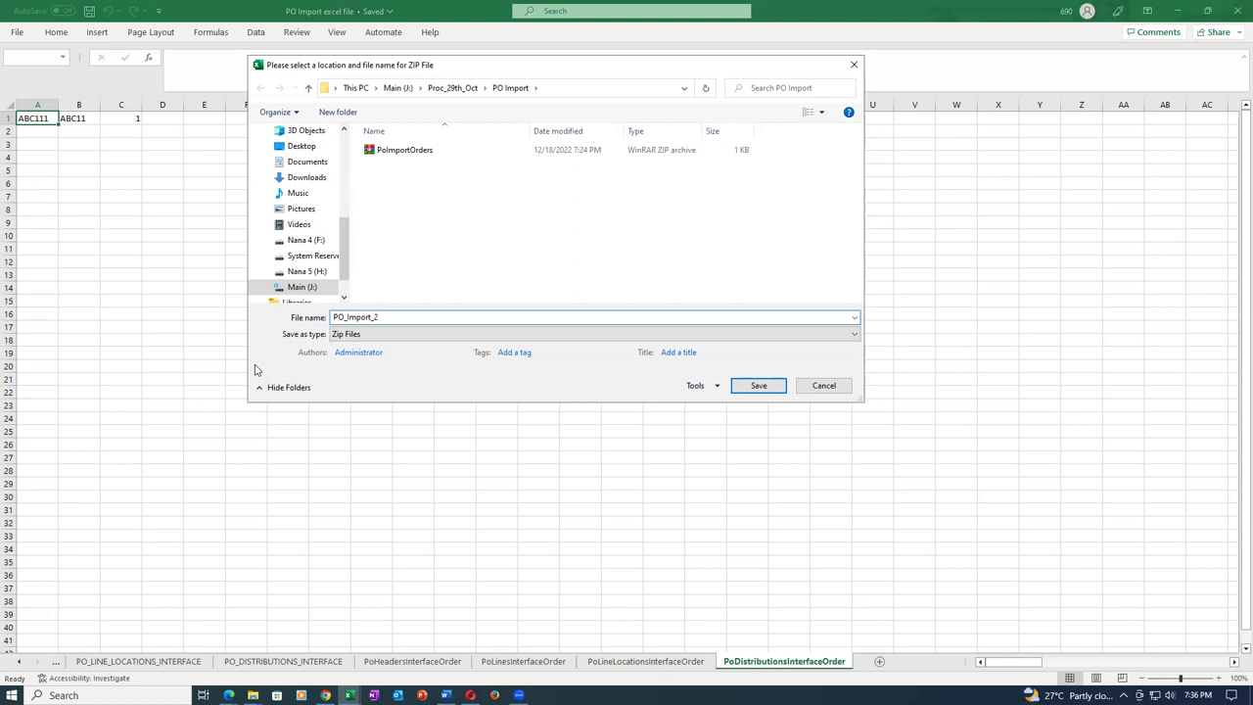
click(759, 386)
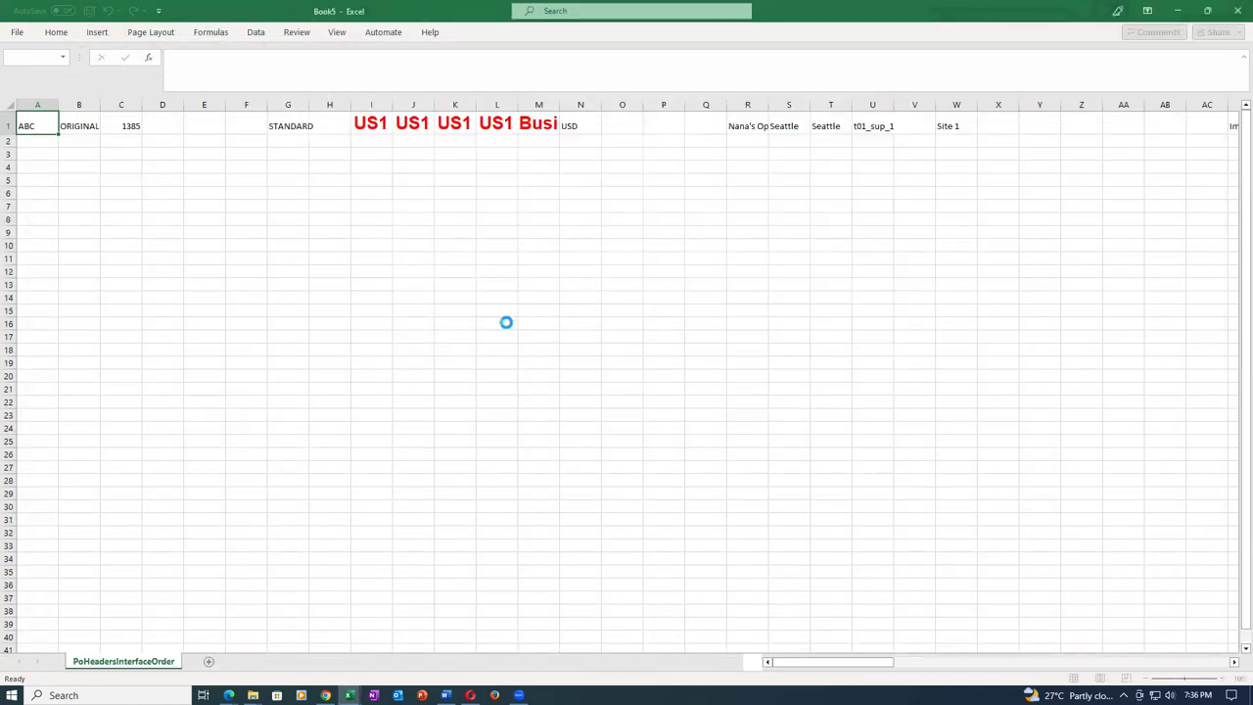
Save the four interface CSV files, then close the workbook without saving.
click(519, 331)
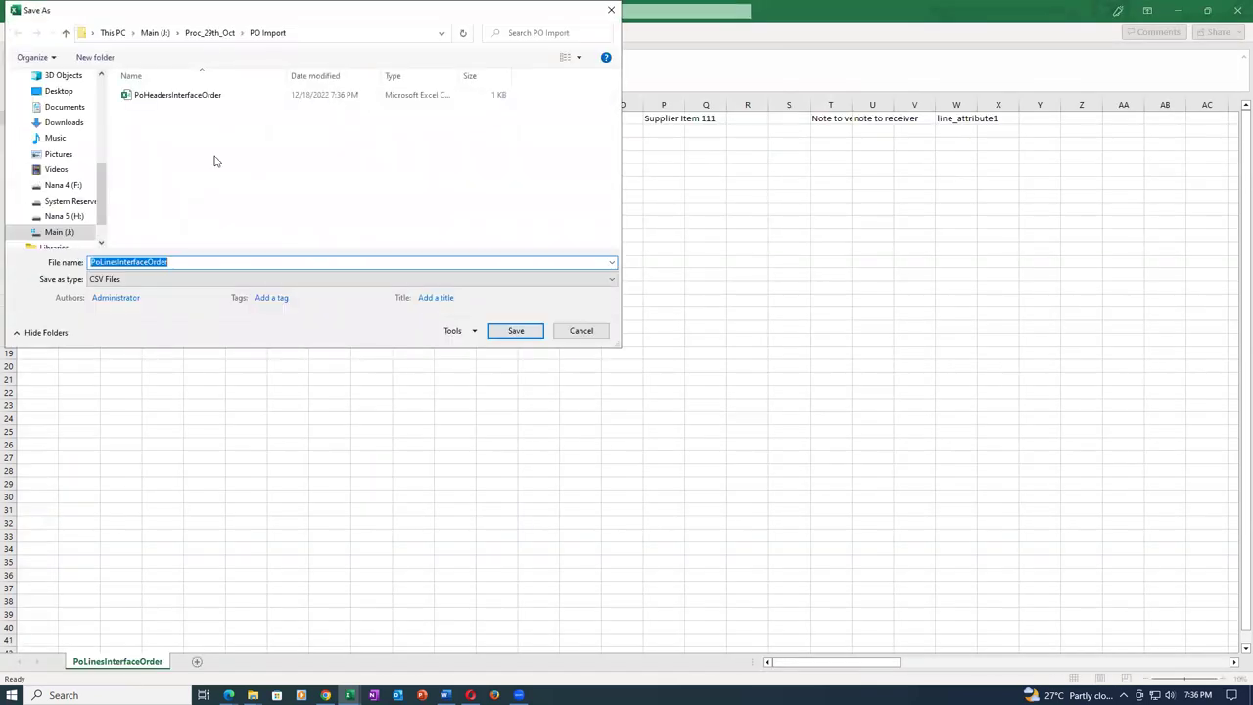
click(534, 332)
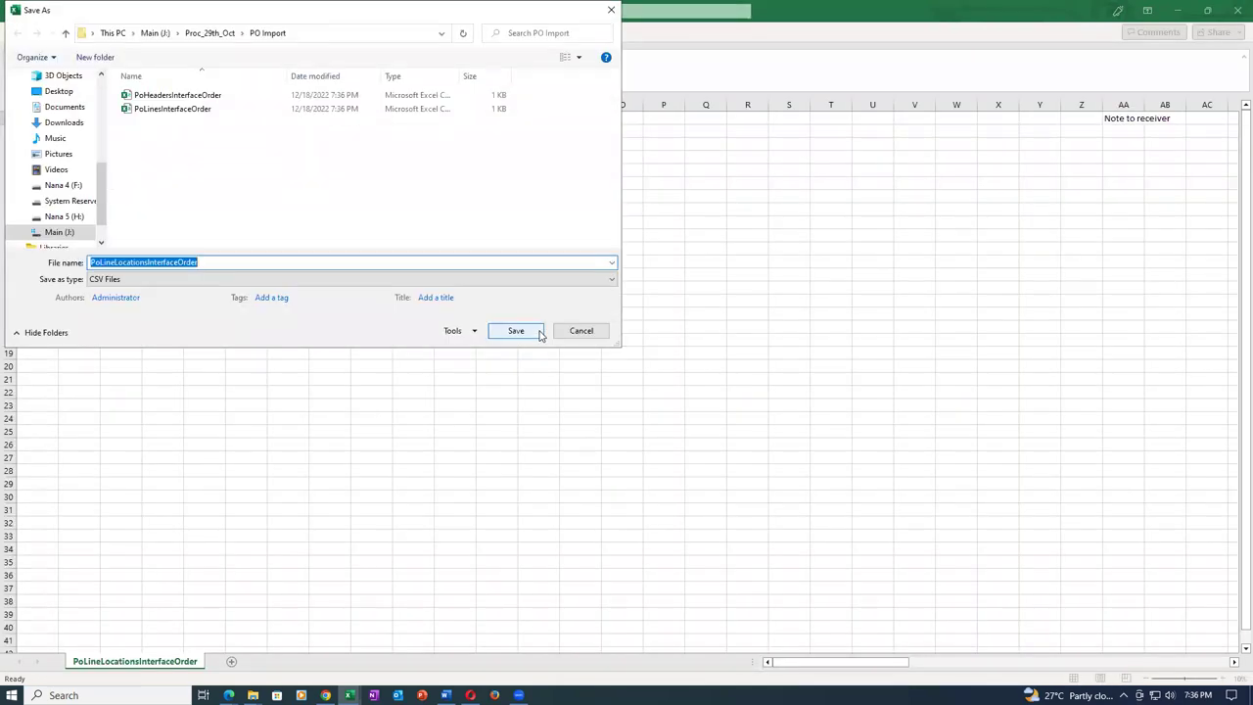
click(539, 332)
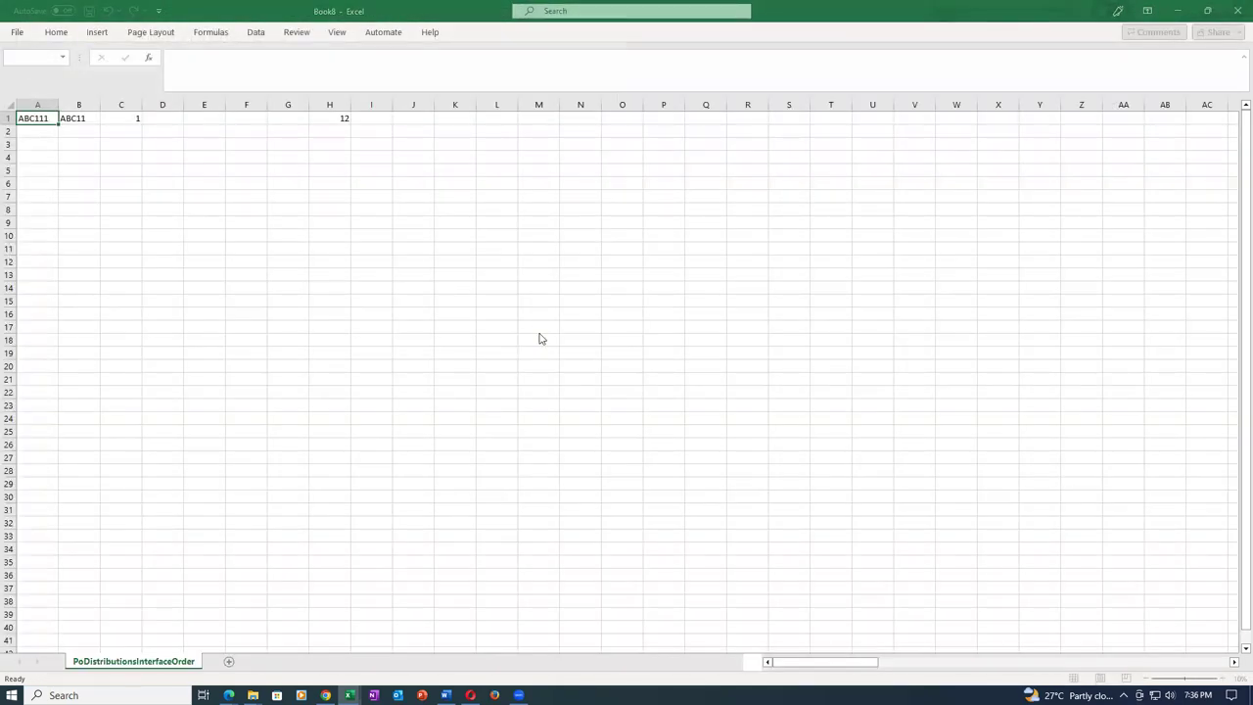
click(516, 331)
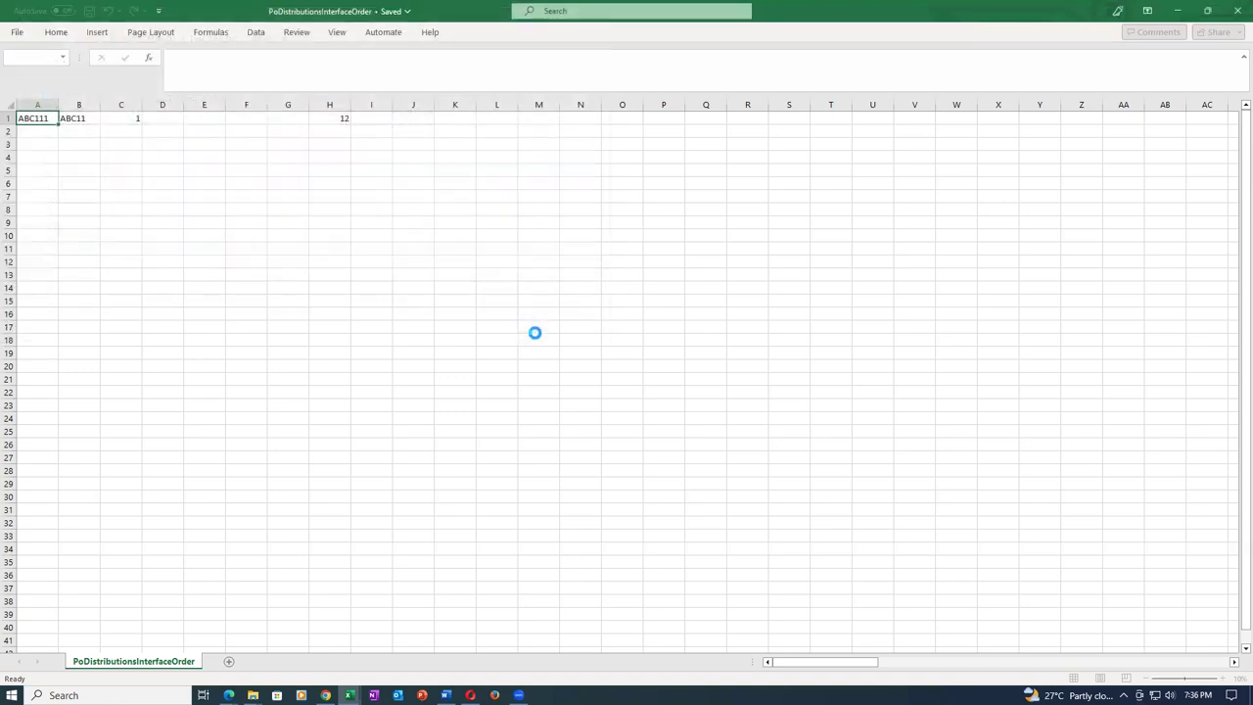
click(670, 389)
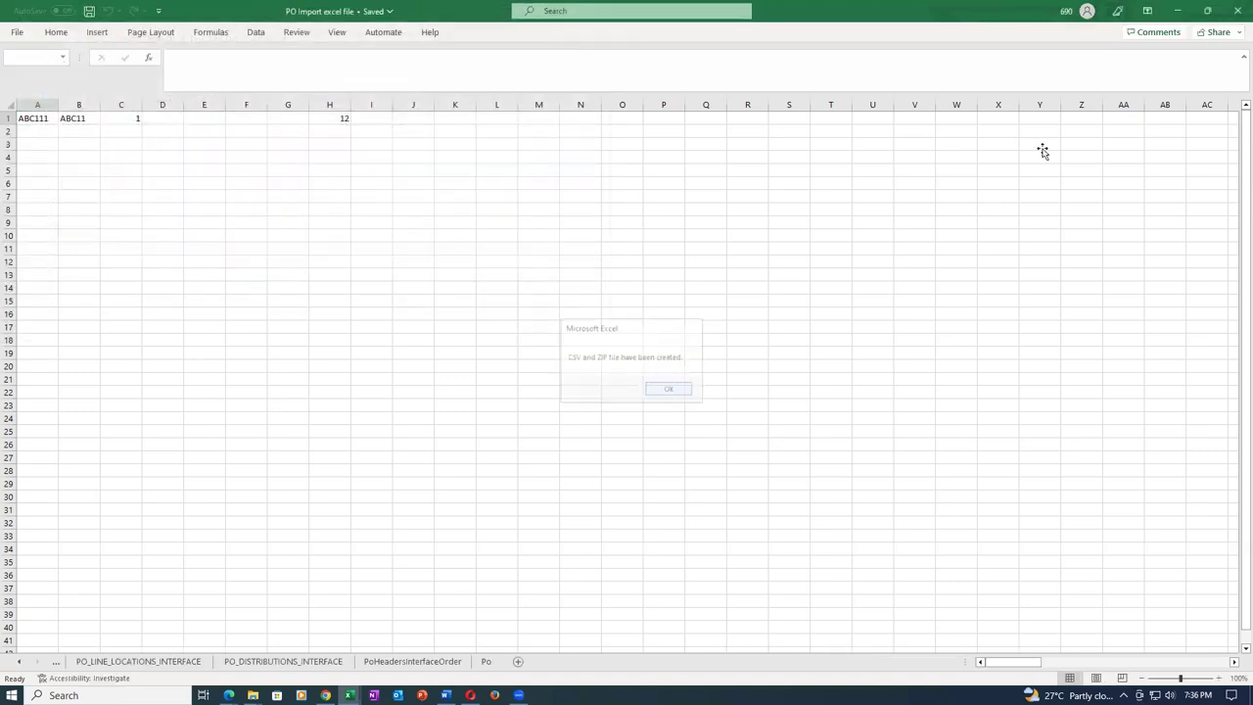
click(1235, 10)
click(624, 370)
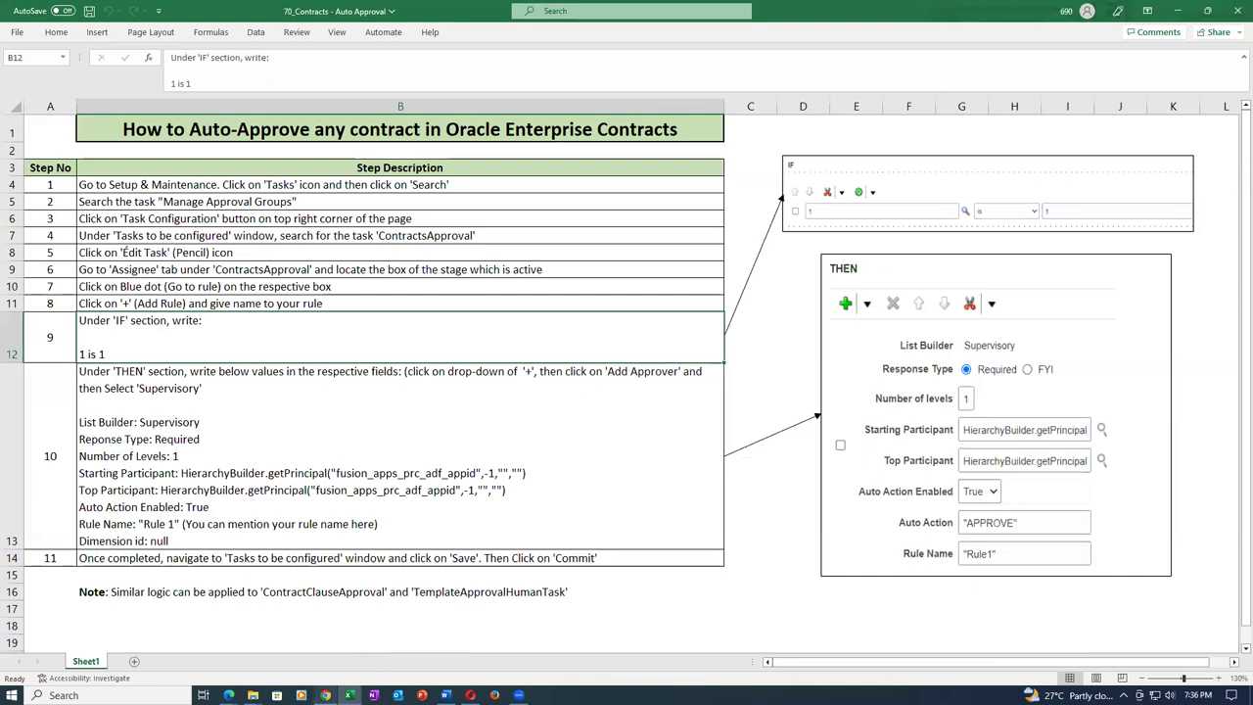
Duplicate the supplier tab in Chrome and load the Oracle home page from the bare domain.
click(326, 695)
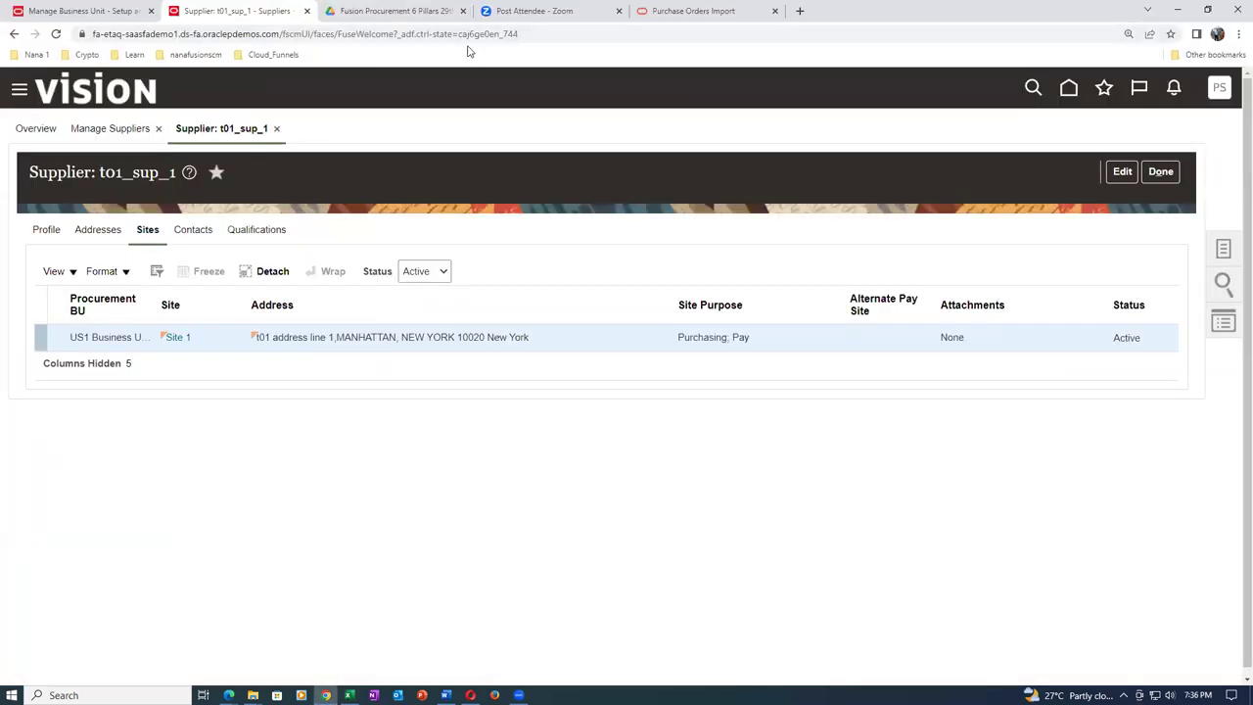
right_click(259, 20)
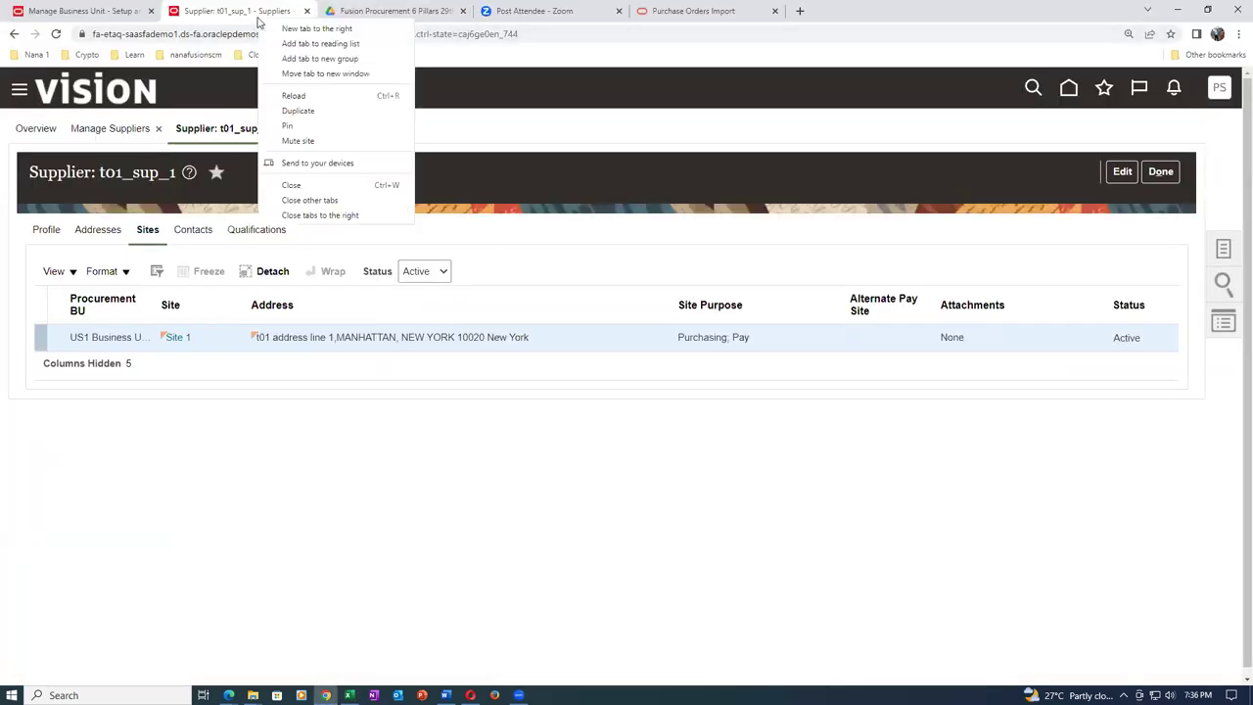
click(327, 106)
click(418, 34)
click(566, 35)
key(BackSpace)
key(BackSpace)
key(BackSpace)
key(BackSpace)
key(BackSpace)
key(BackSpace)
key(BackSpace)
key(BackSpace)
key(BackSpace)
key(BackSpace)
key(BackSpace)
key(BackSpace)
key(BackSpace)
key(BackSpace)
key(BackSpace)
key(BackSpace)
key(BackSpace)
key(BackSpace)
key(BackSpace)
key(BackSpace)
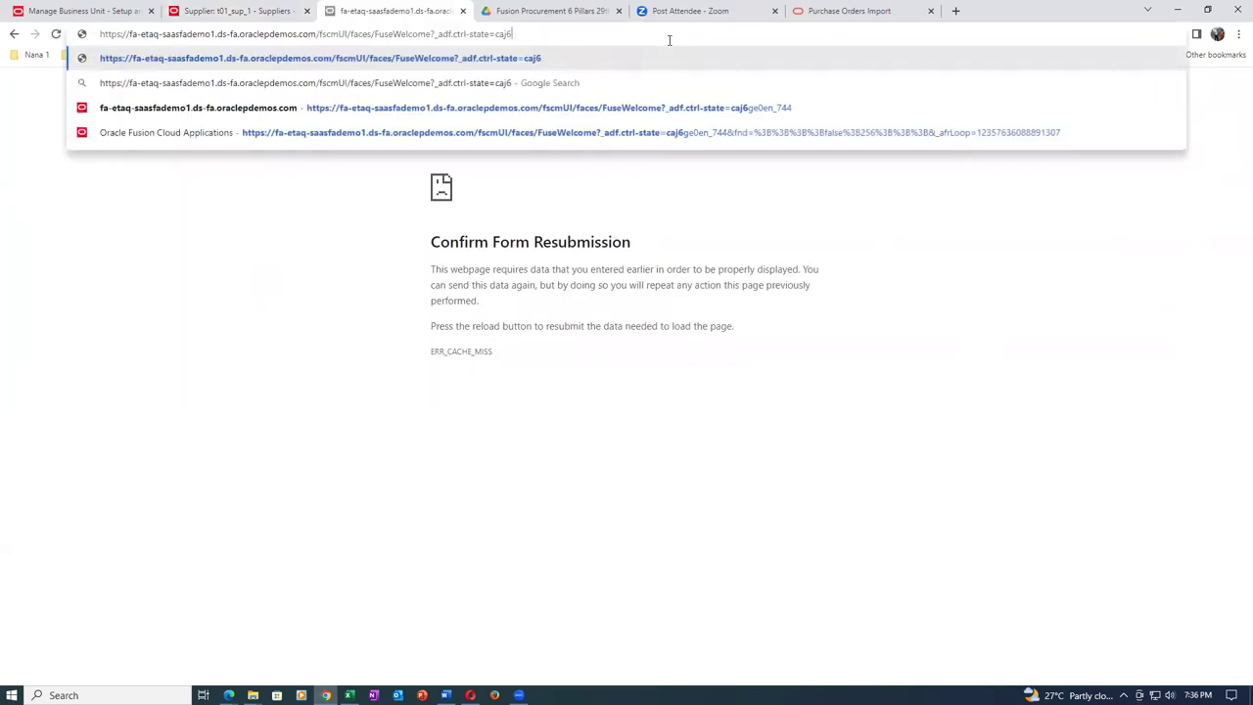
key(BackSpace)
key(BackSpace)
key(BackSpace)
key(BackSpace)
key(BackSpace)
key(BackSpace)
key(BackSpace)
key(BackSpace)
key(BackSpace)
key(BackSpace)
key(BackSpace)
key(BackSpace)
key(BackSpace)
key(BackSpace)
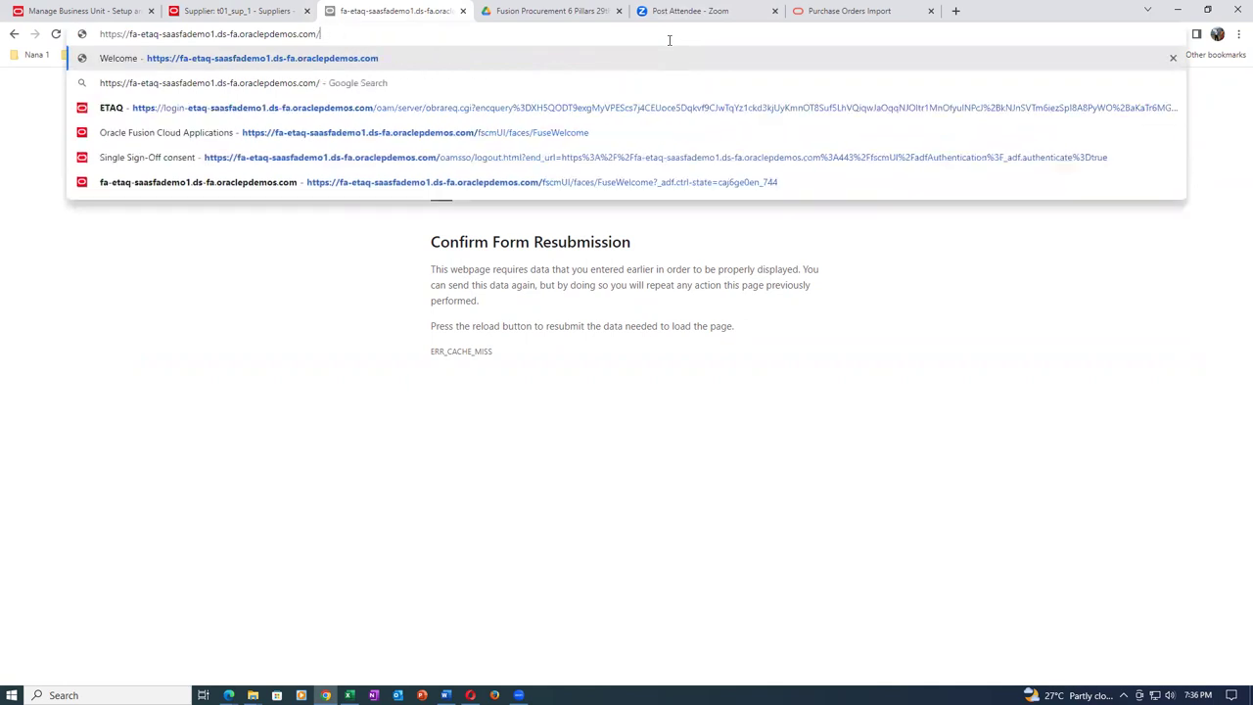
key(Return)
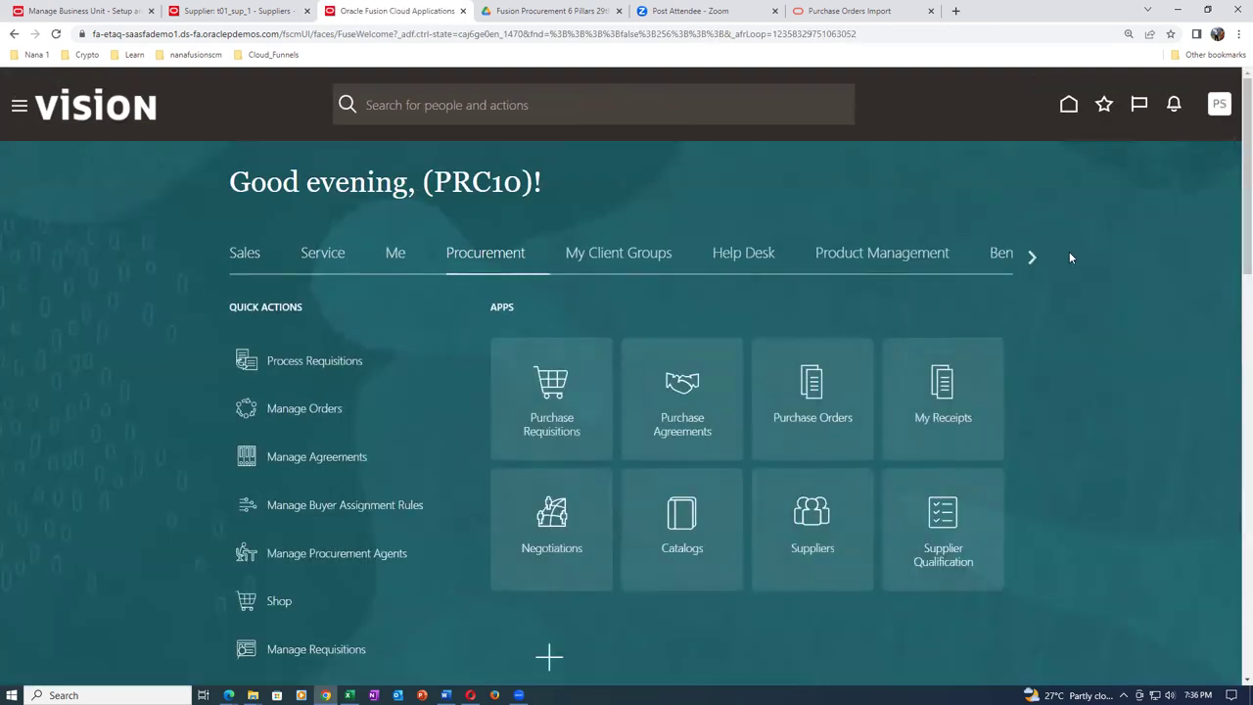
Scroll the home page groups and show the Tools group's apps.
click(1033, 256)
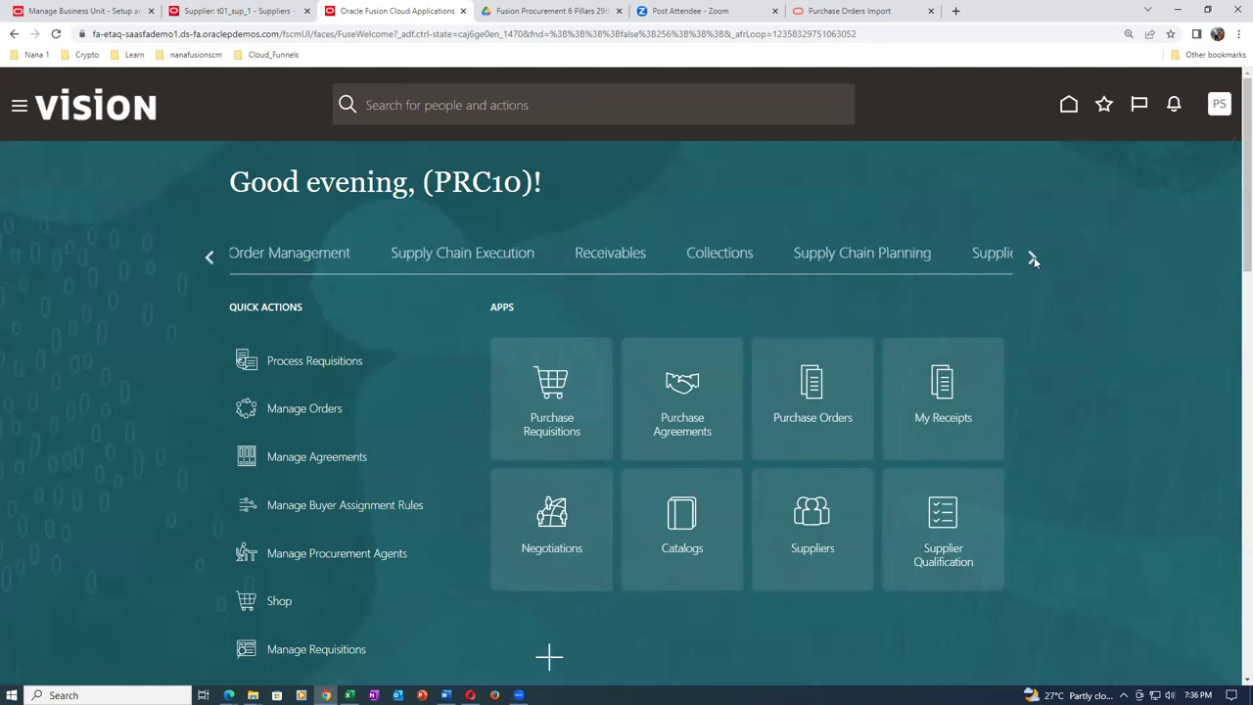
click(1034, 256)
click(1034, 257)
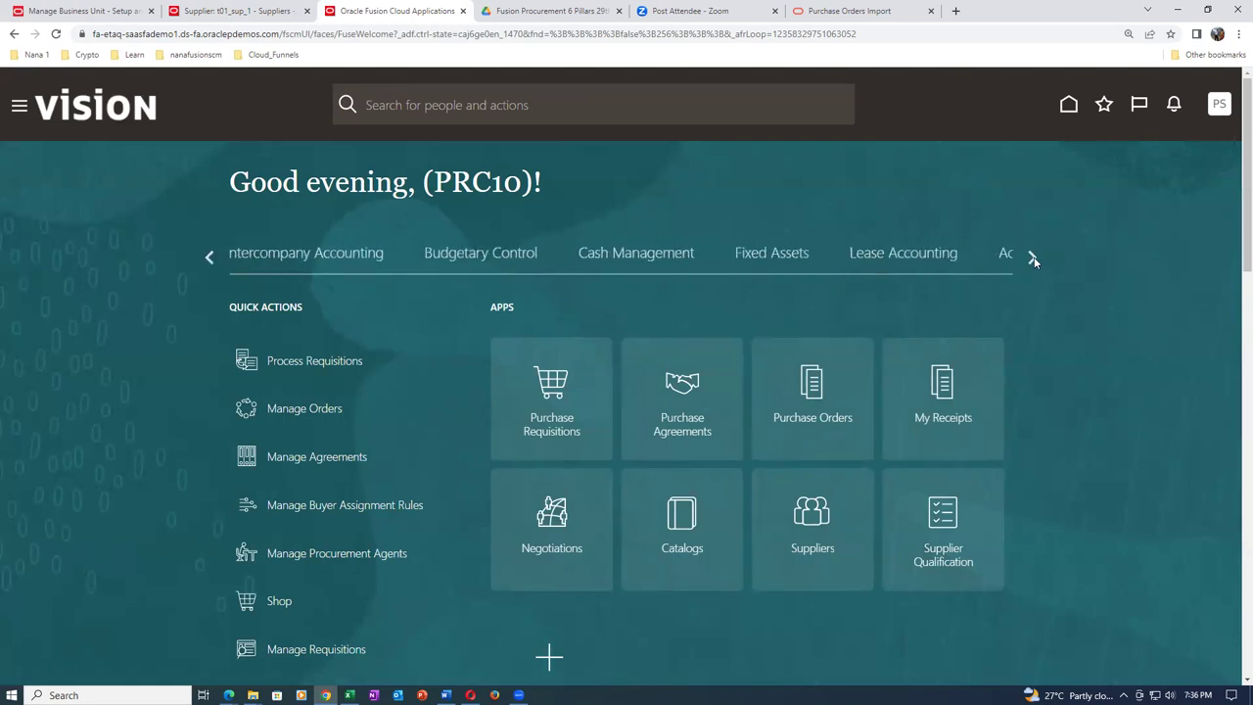
click(1034, 256)
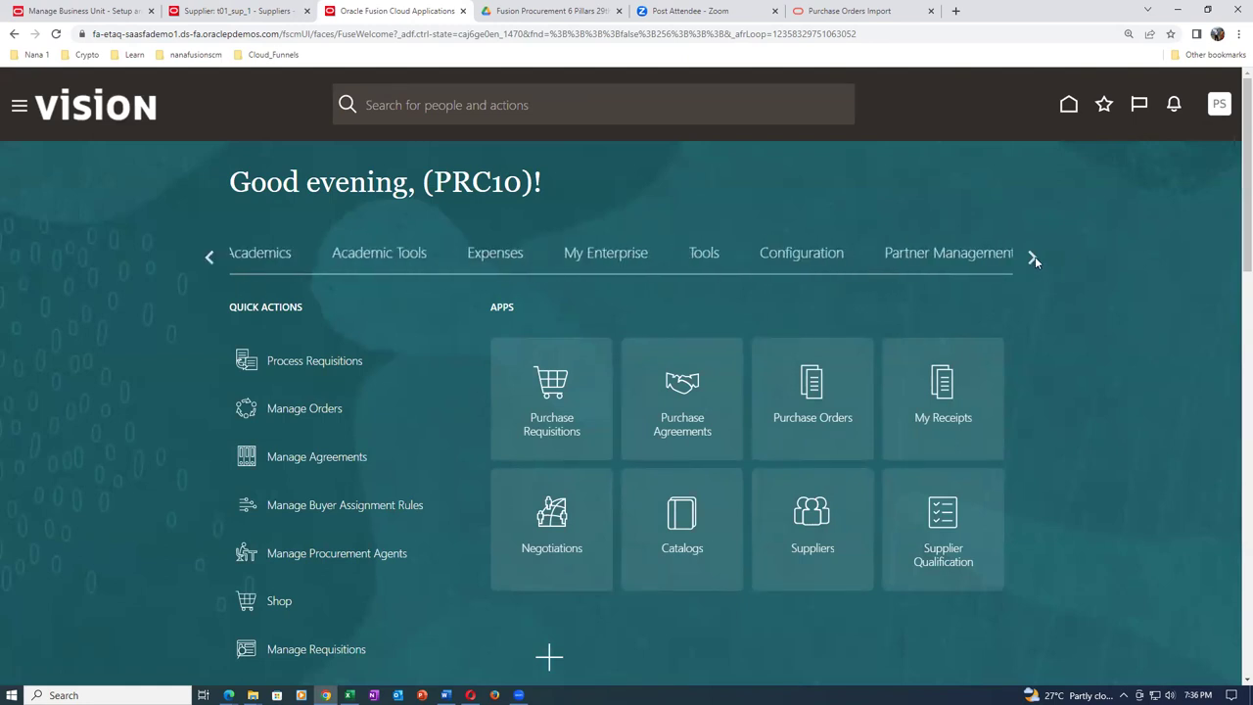
click(712, 256)
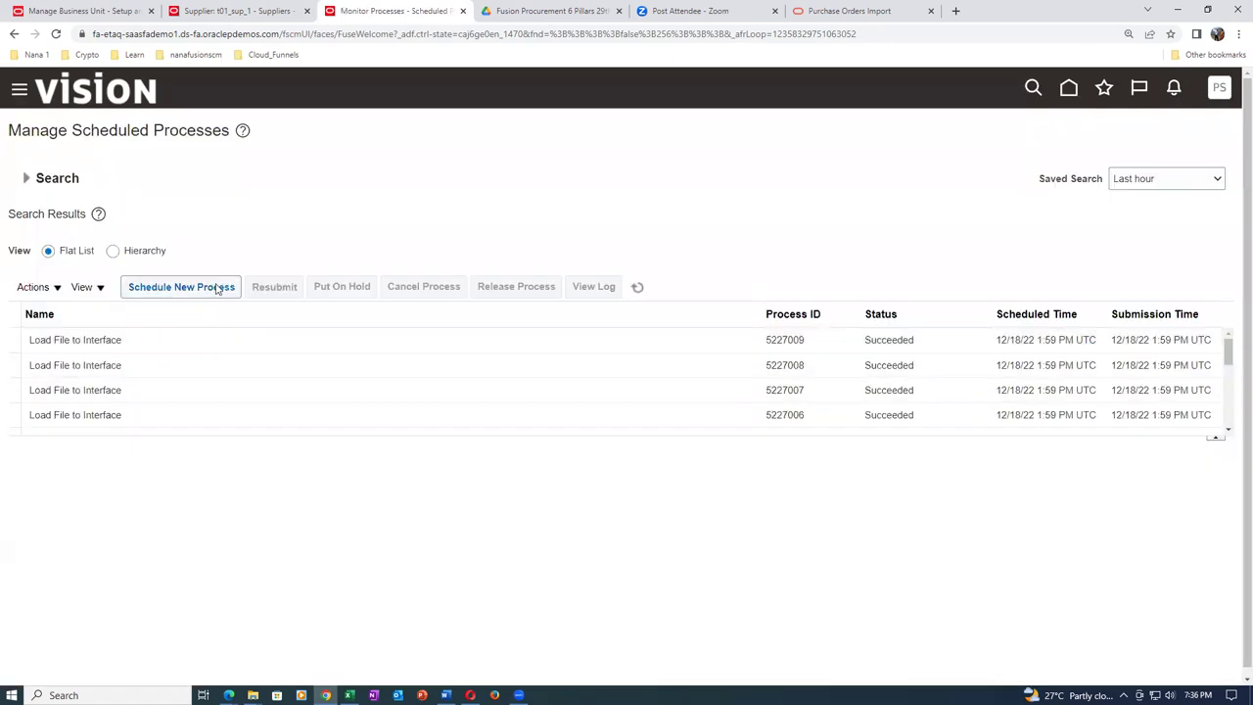
Schedule a new Load Interface File for Import process.
click(216, 286)
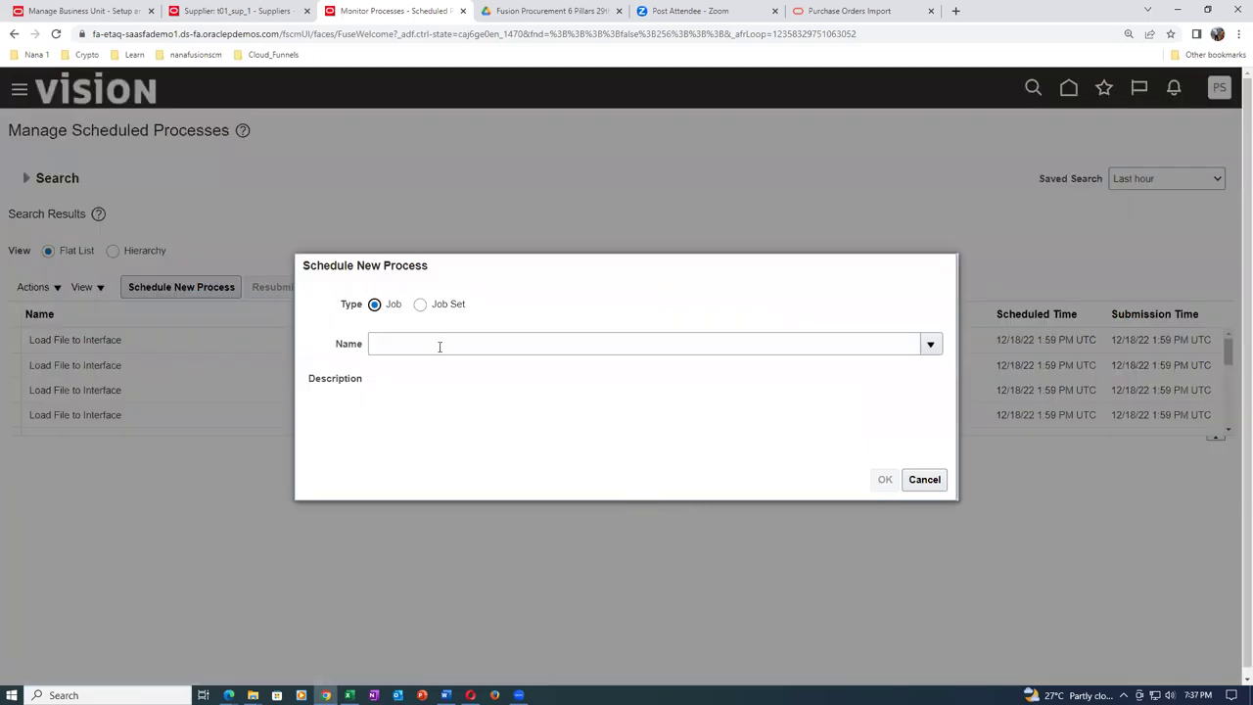
click(440, 344)
text(Load int)
key(Tab)
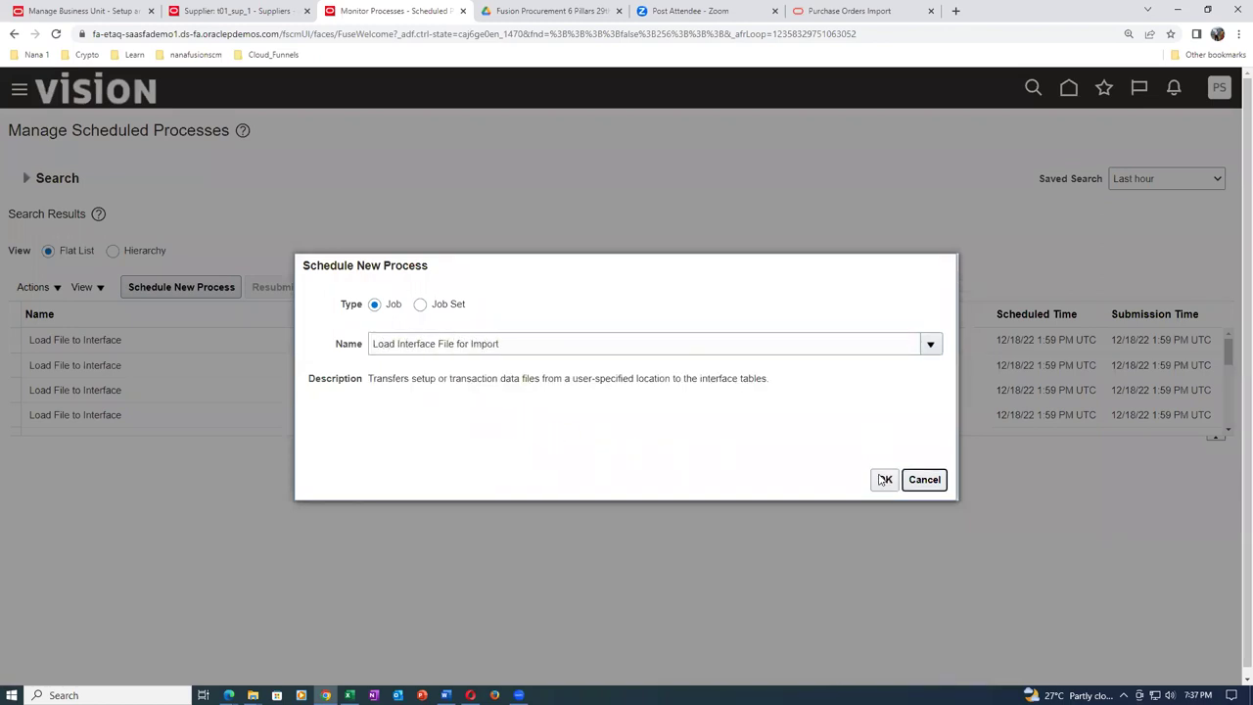
key(Return)
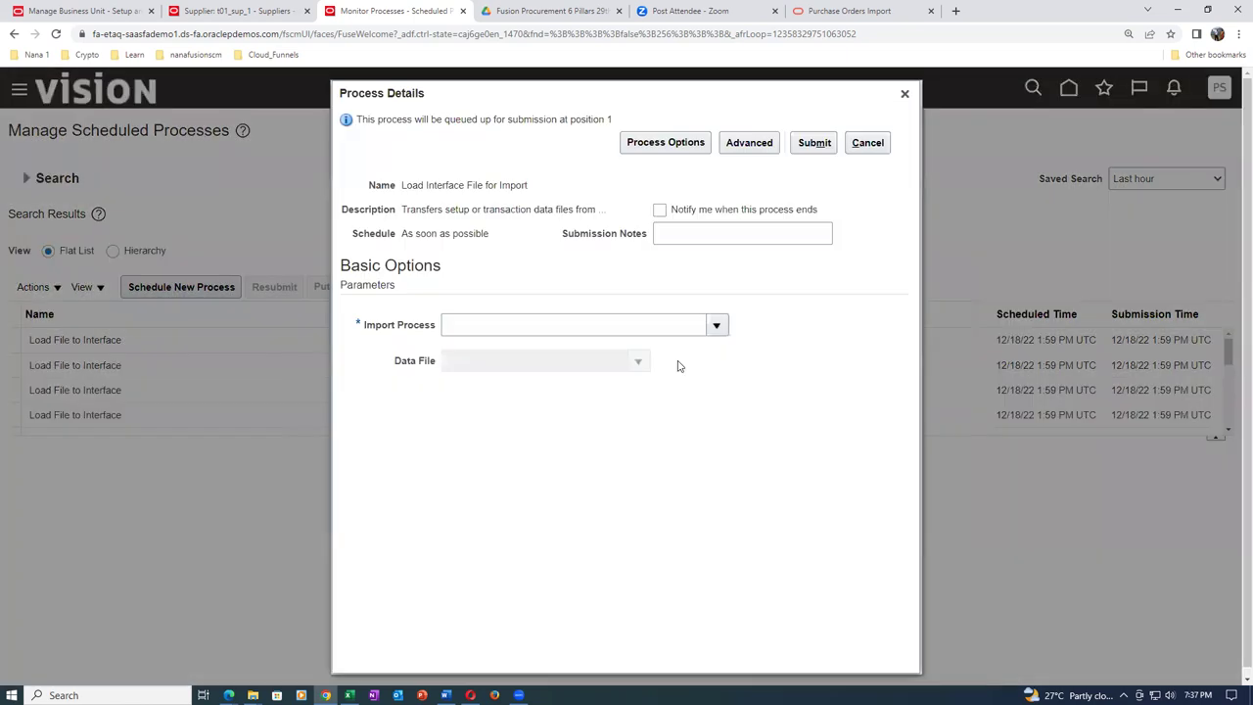
Set Import Orders as the import process.
click(716, 326)
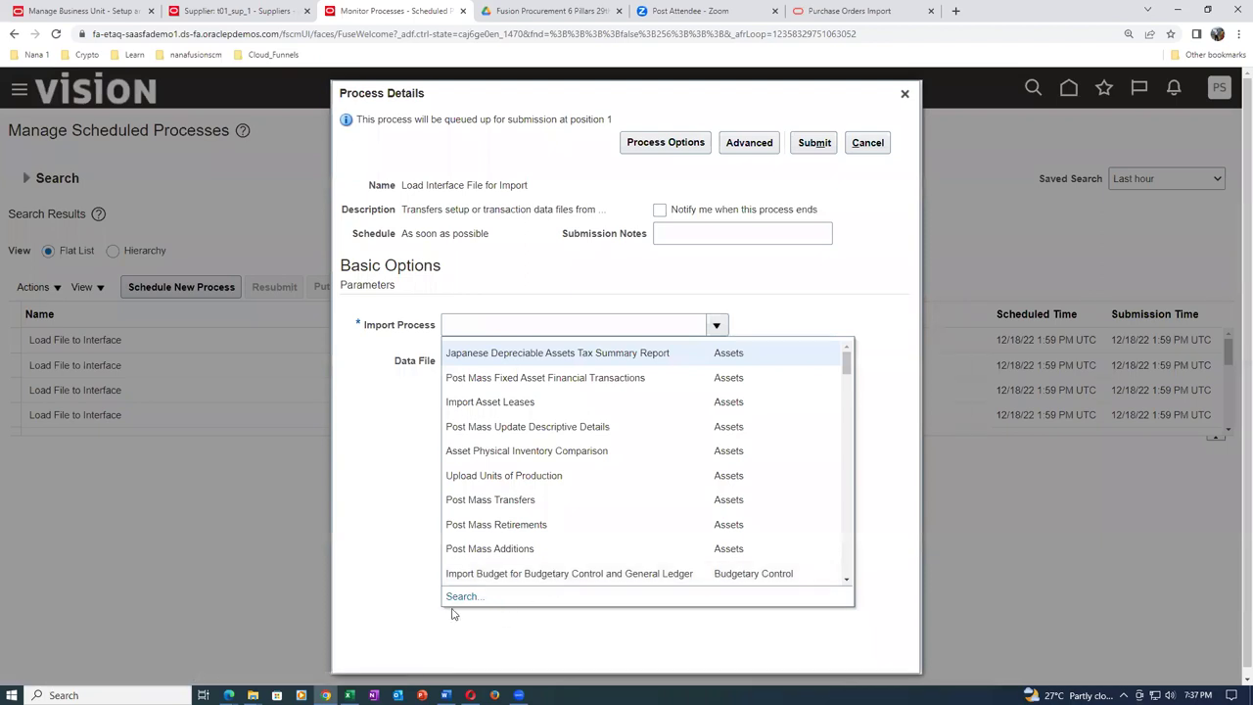
click(458, 598)
click(543, 358)
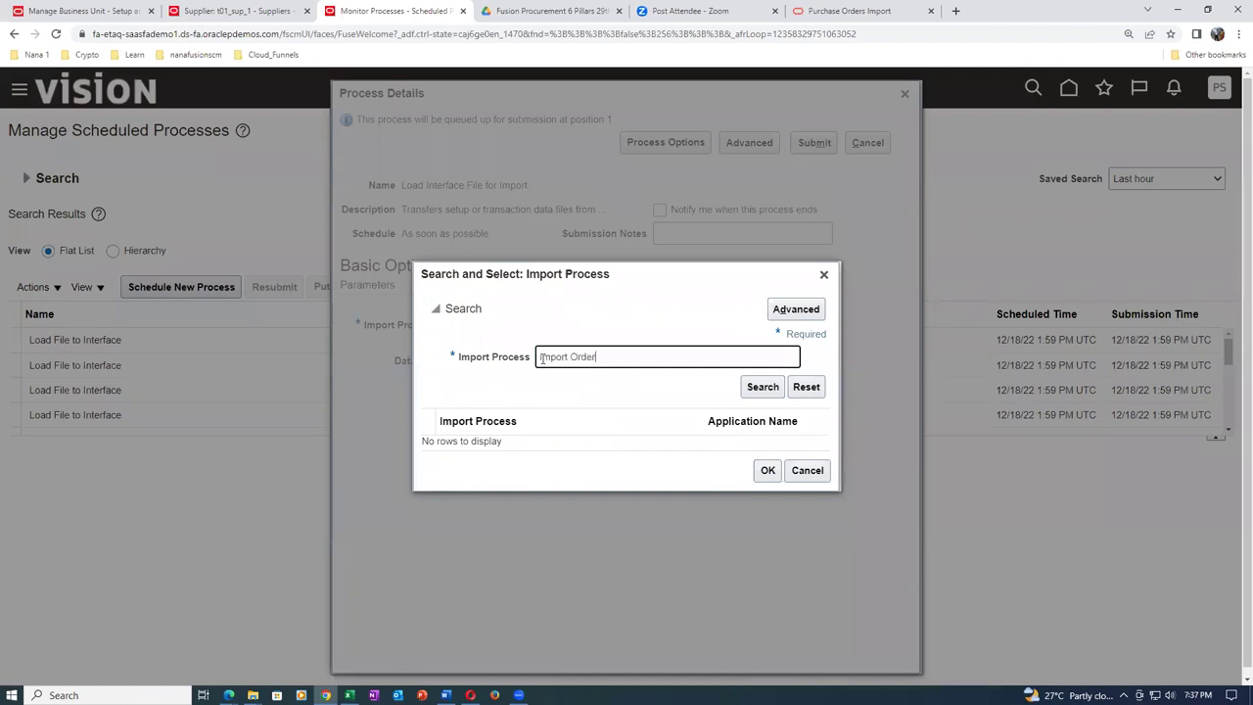
click(773, 390)
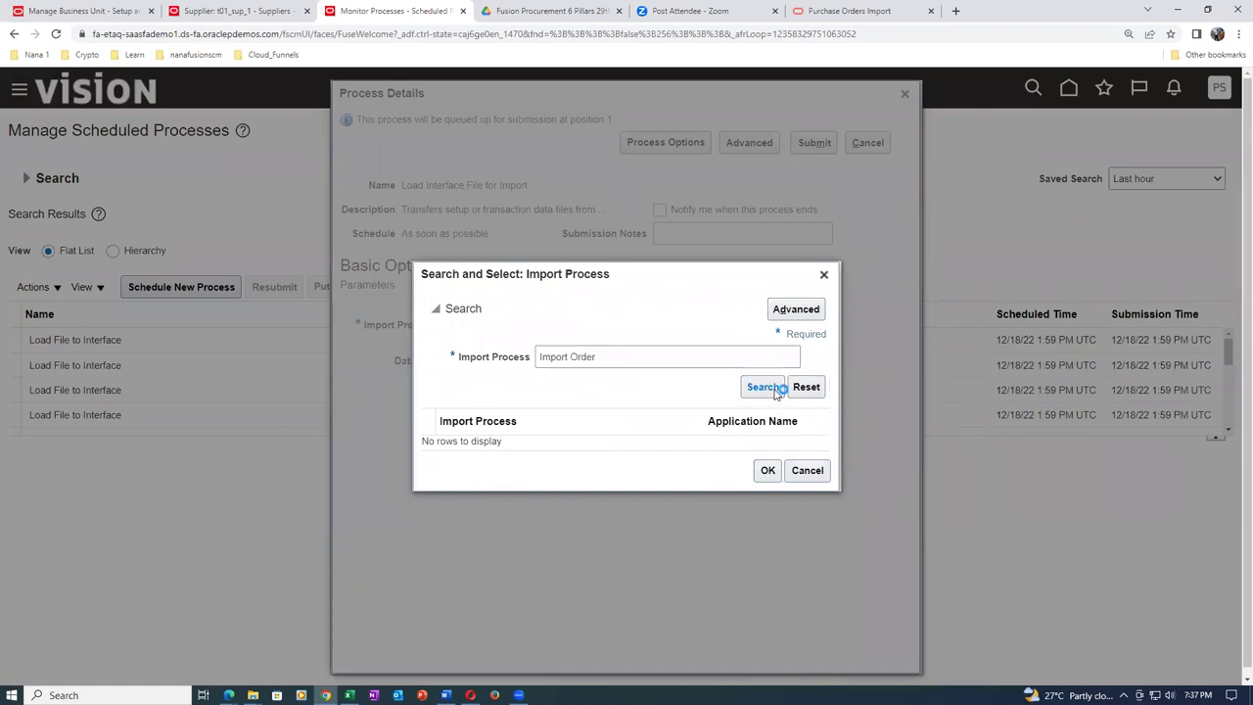
click(754, 442)
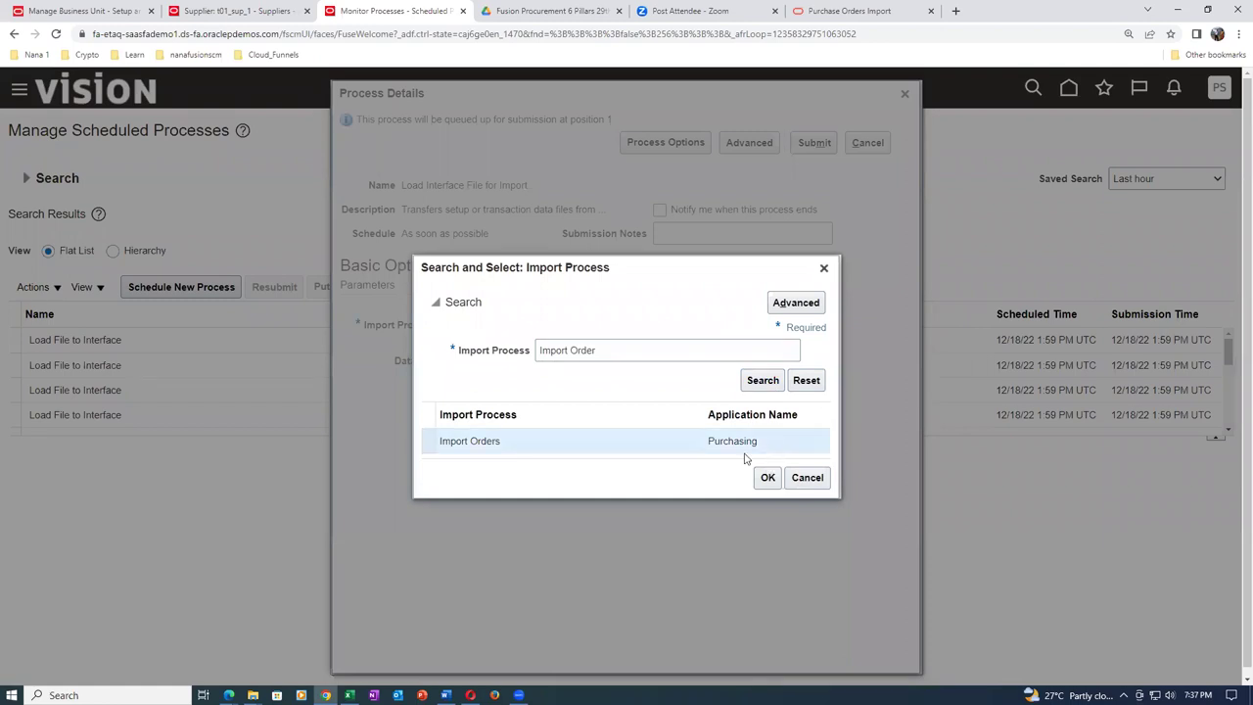
click(769, 478)
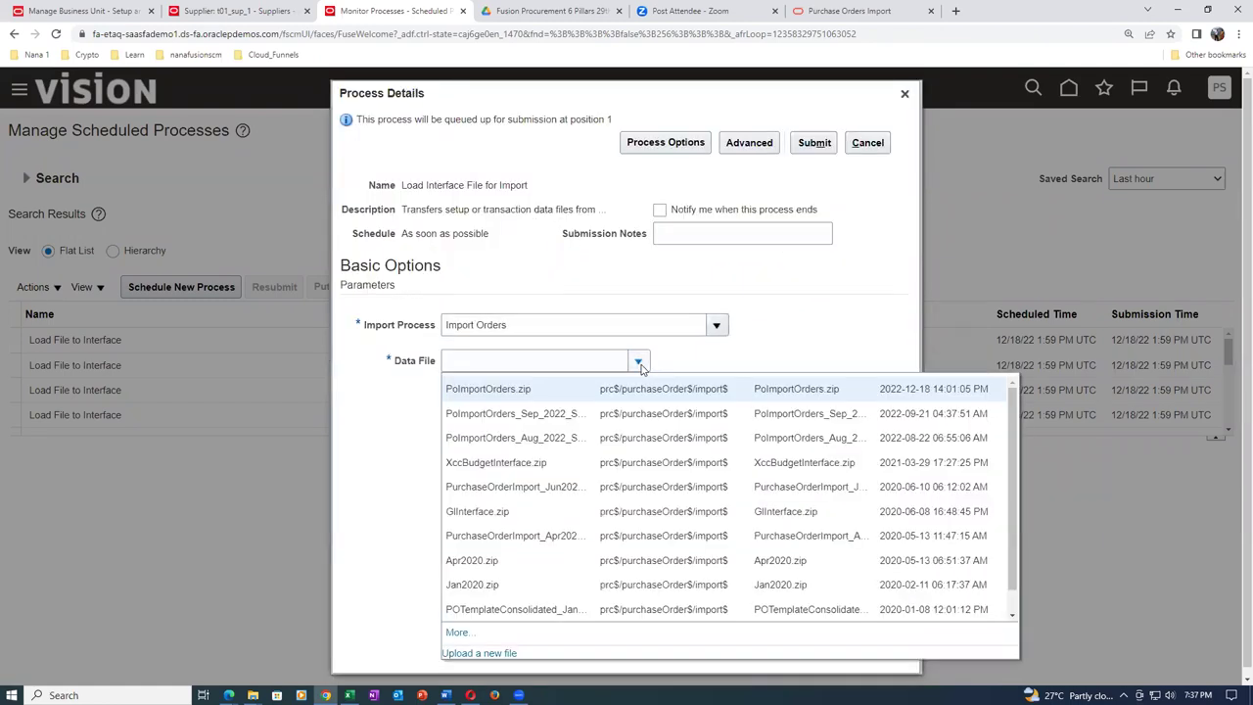
Upload PO_Import_2.zip as the data file.
click(481, 651)
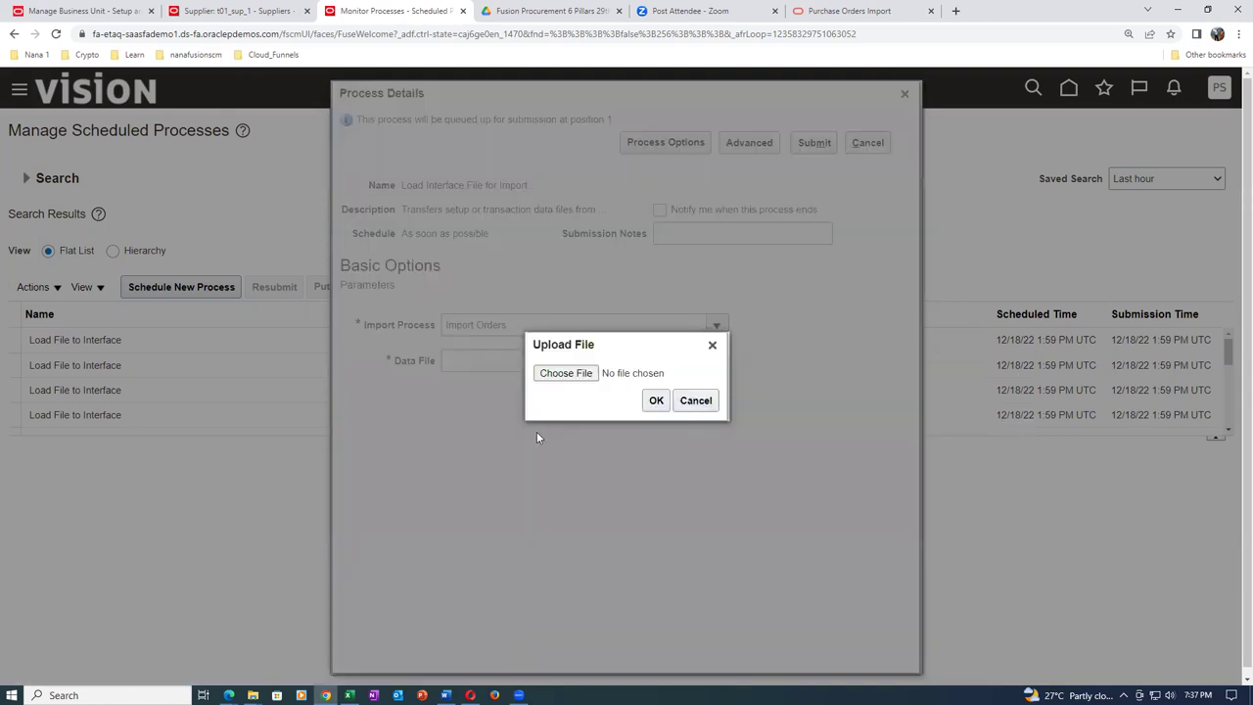
click(563, 373)
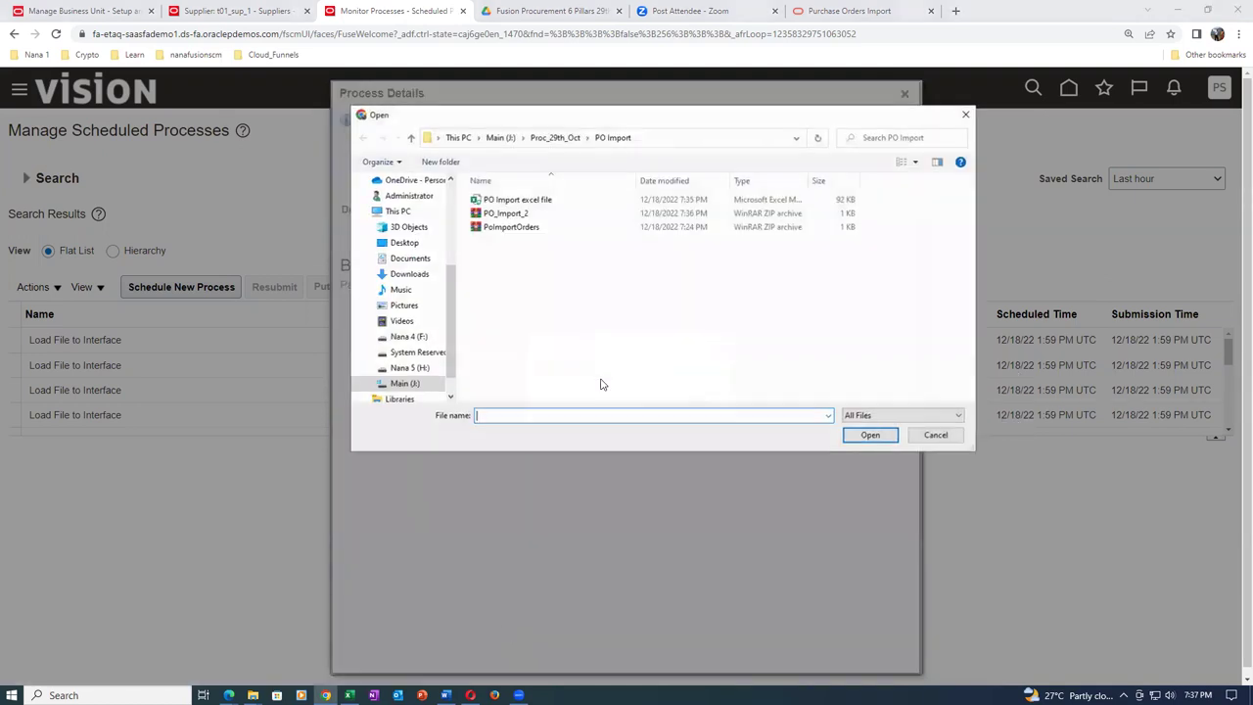
click(522, 227)
click(520, 215)
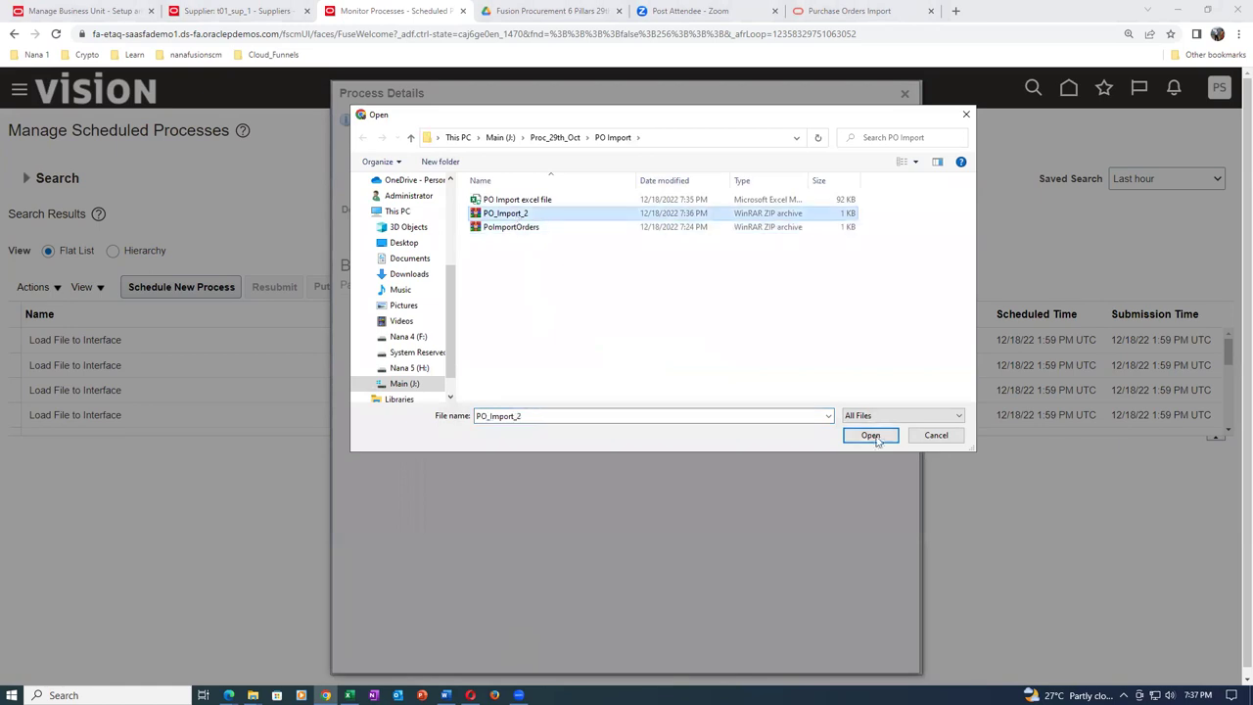
click(869, 436)
click(656, 400)
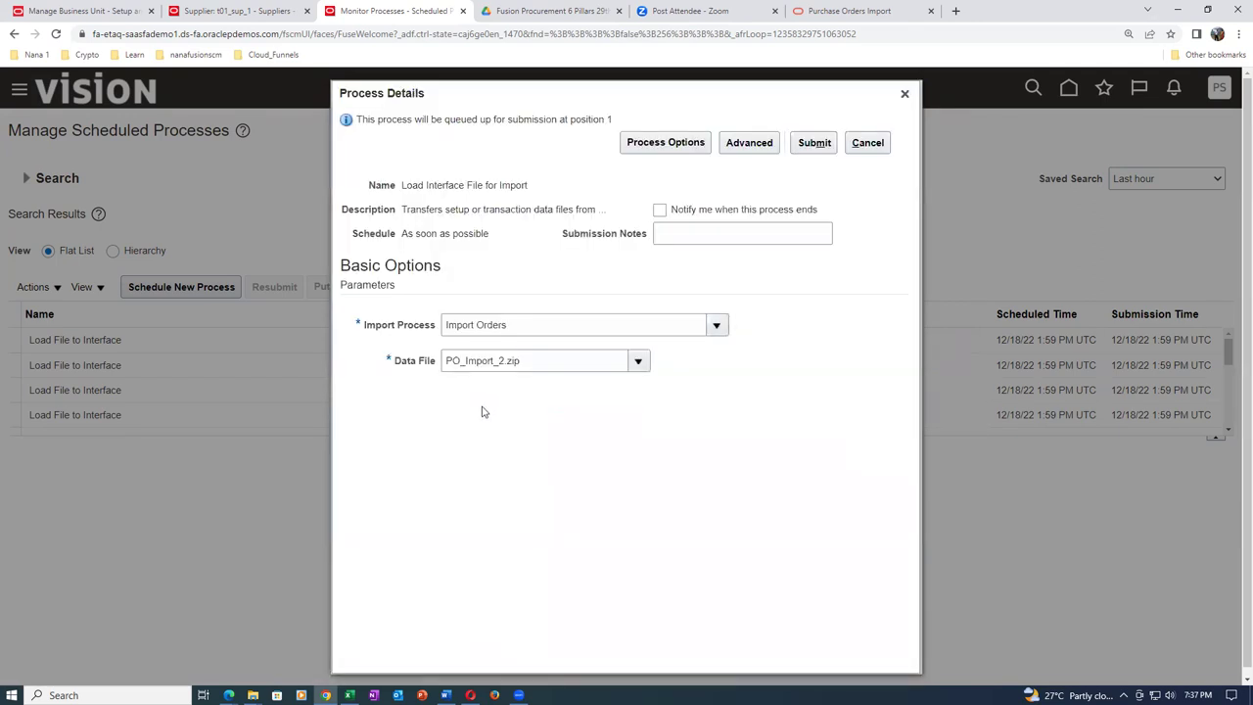
Submit the load process and refresh the scheduled processes list to track it.
click(814, 145)
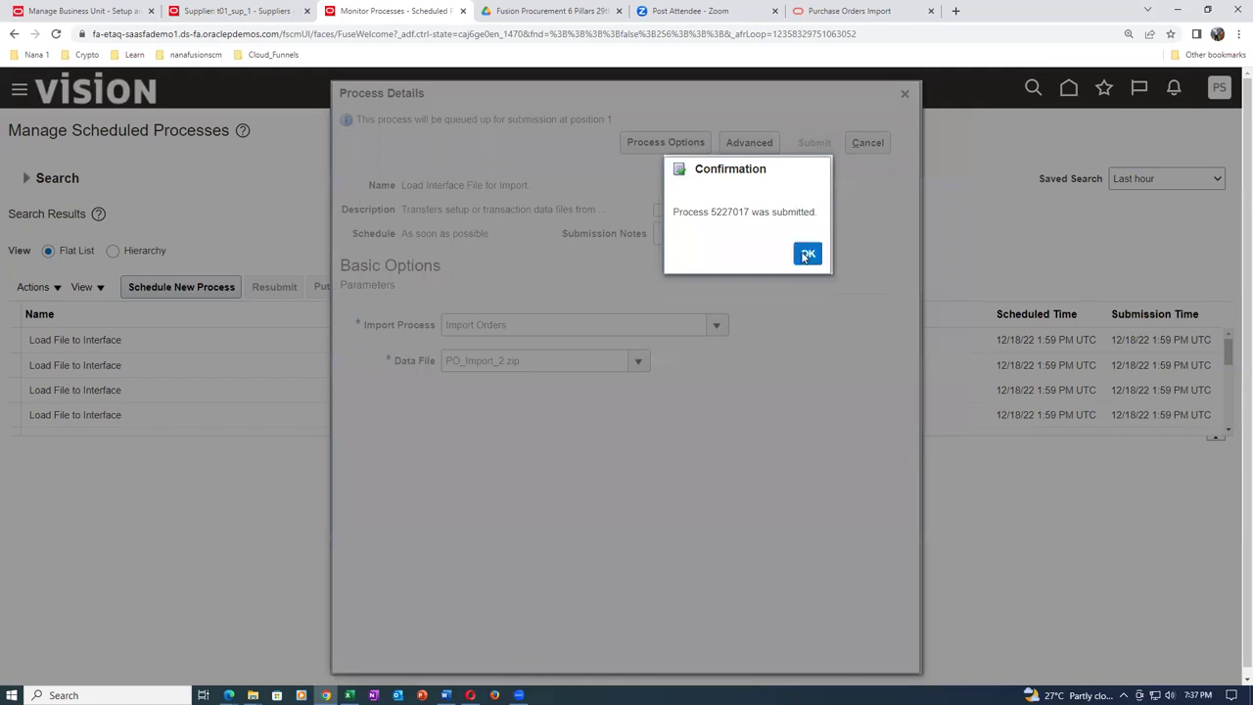
click(808, 253)
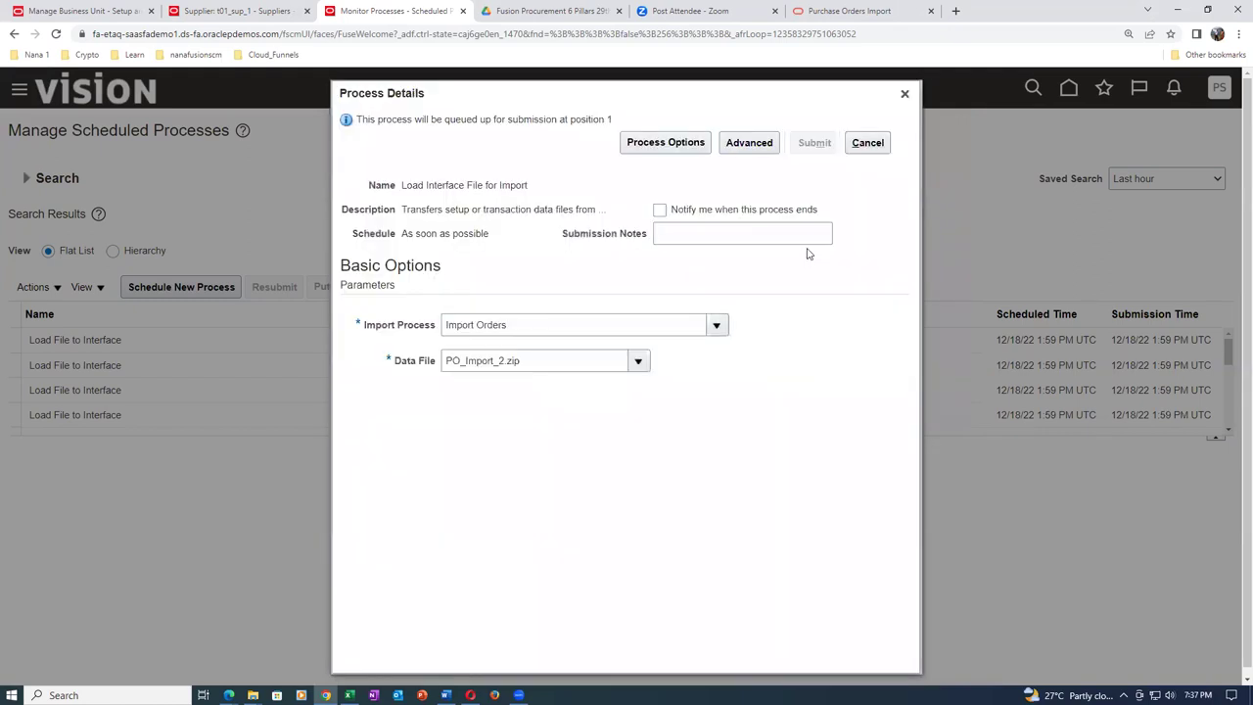
click(903, 94)
click(635, 290)
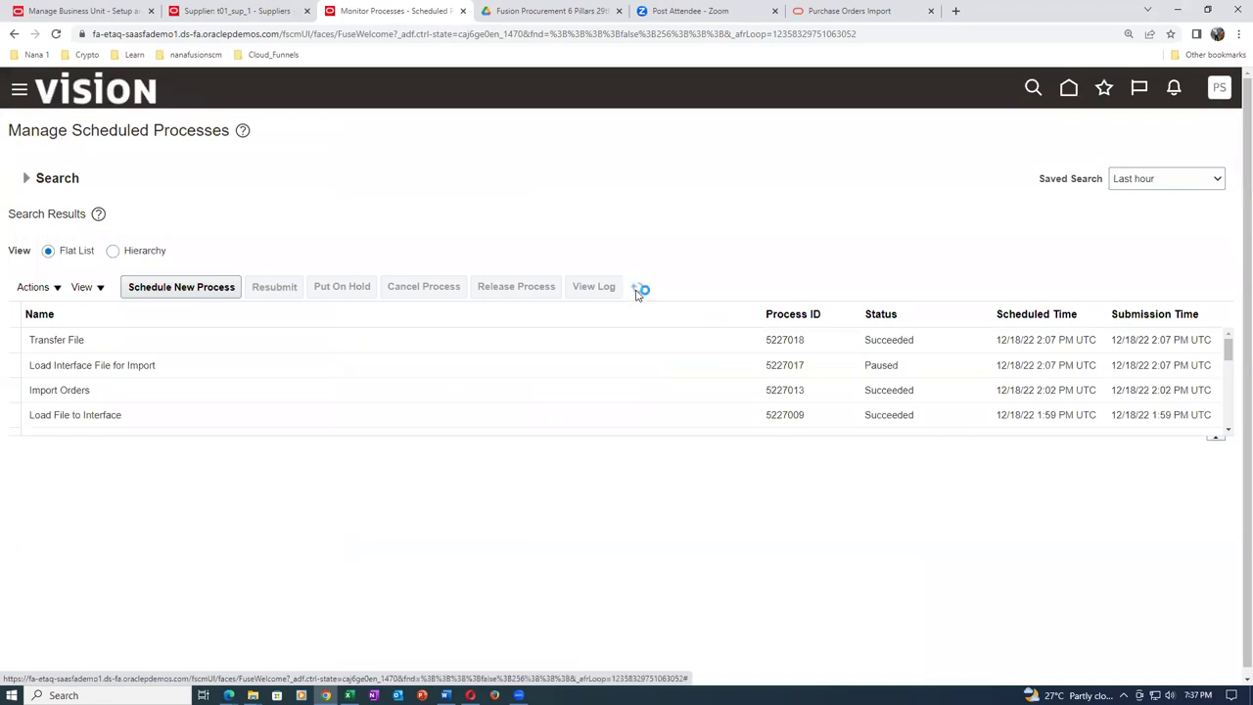
click(636, 290)
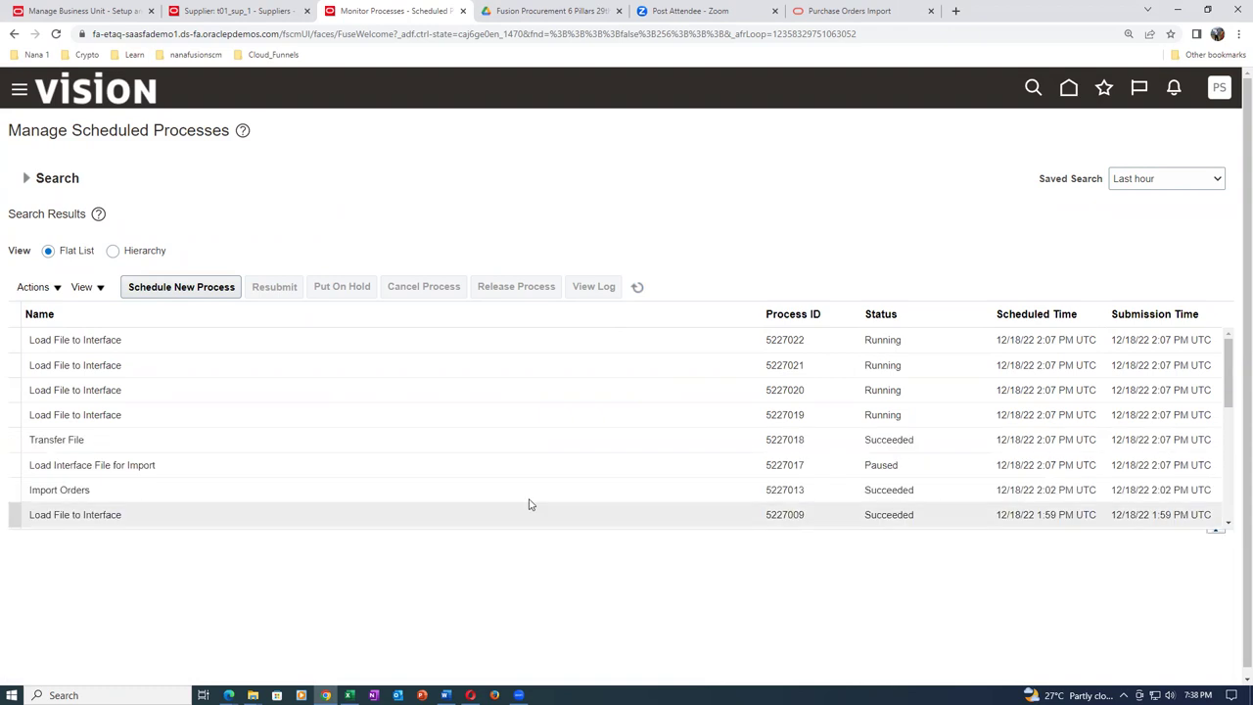
click(636, 291)
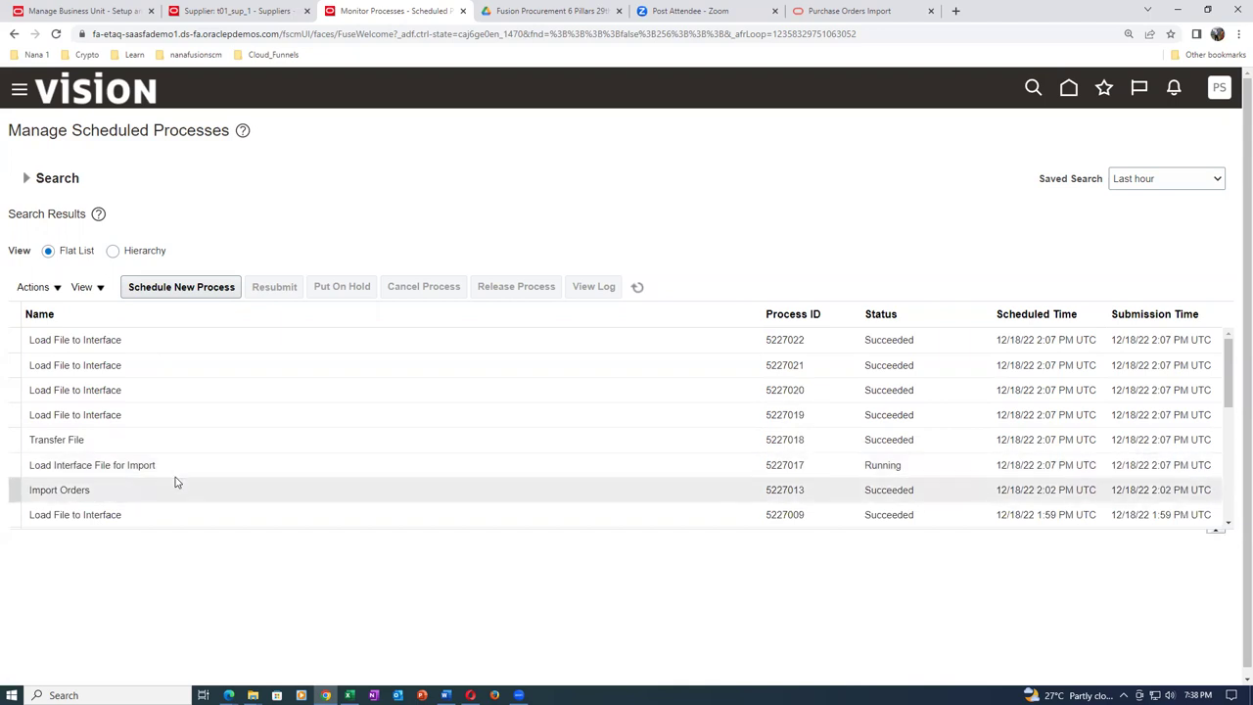
Confirm the loads succeeded, finish the t01_sup_1 supplier record, and return home from Manage Business Units.
click(637, 289)
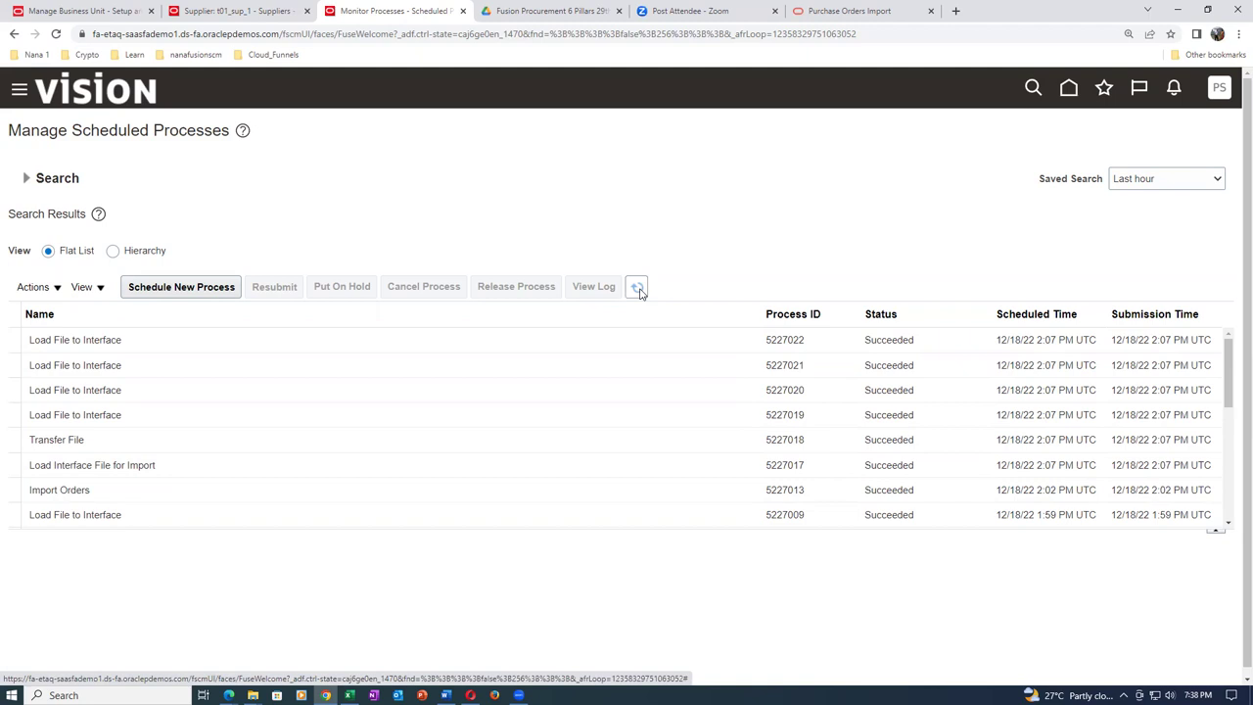
click(240, 14)
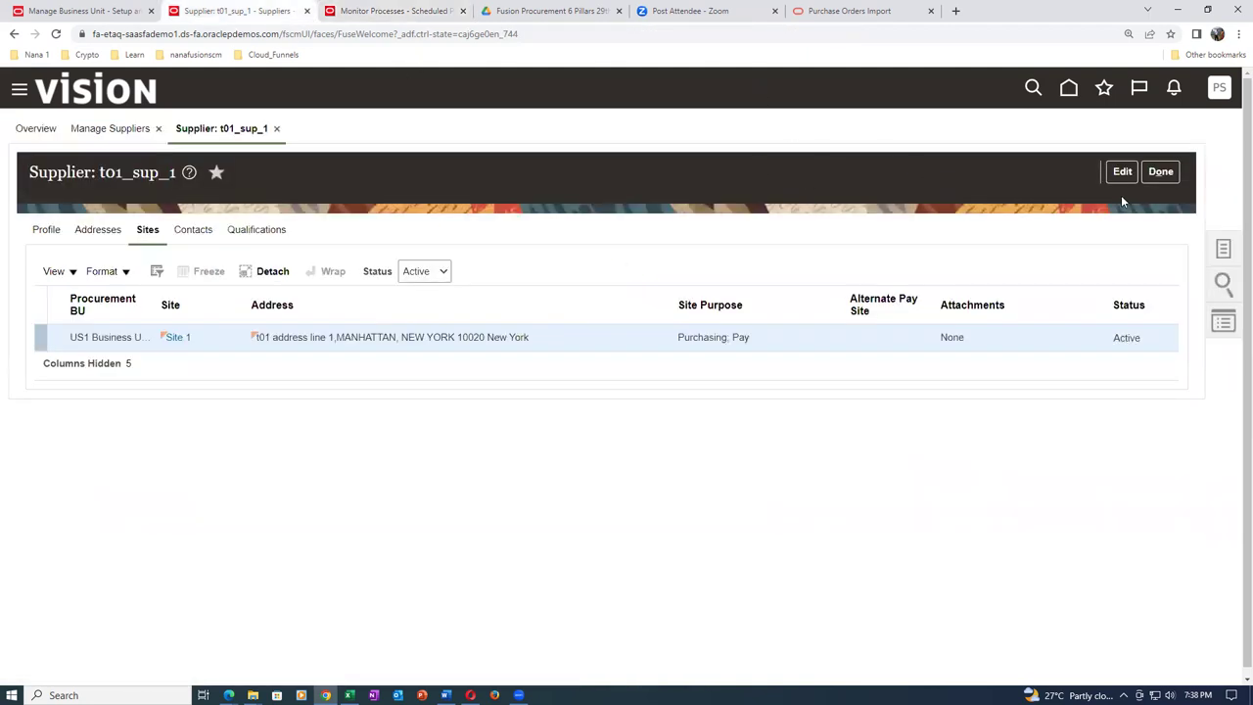
click(1175, 170)
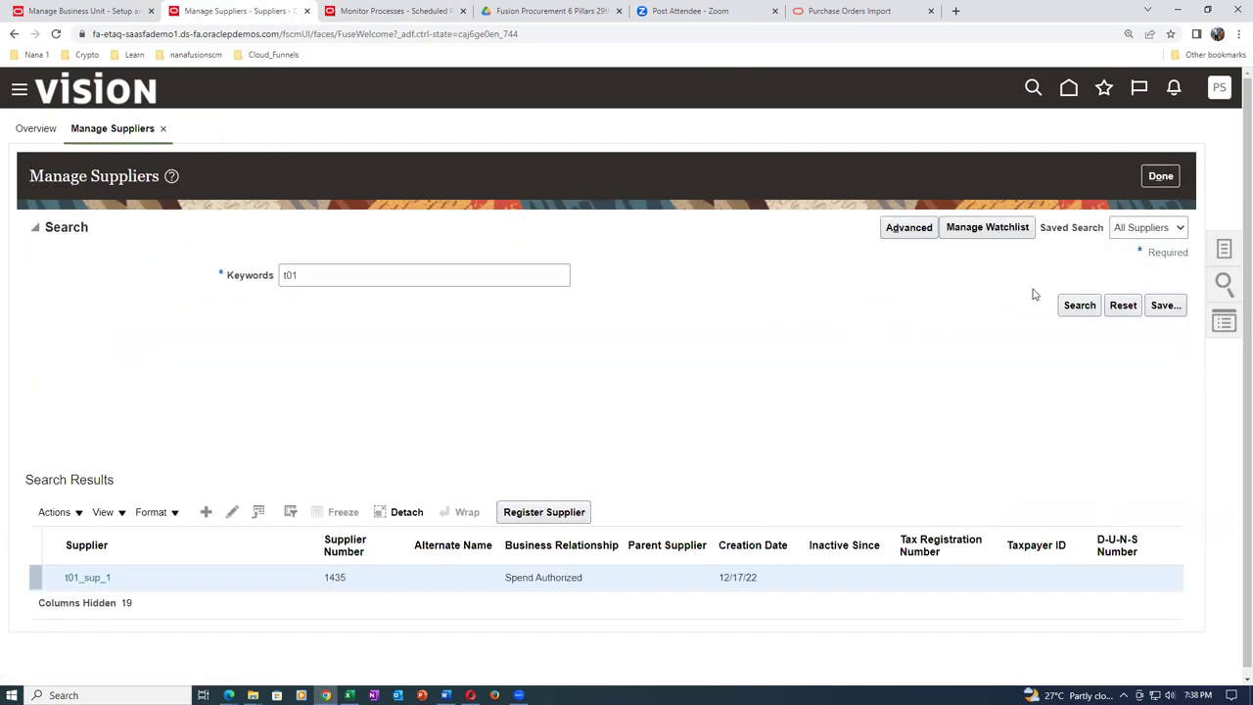
click(1219, 253)
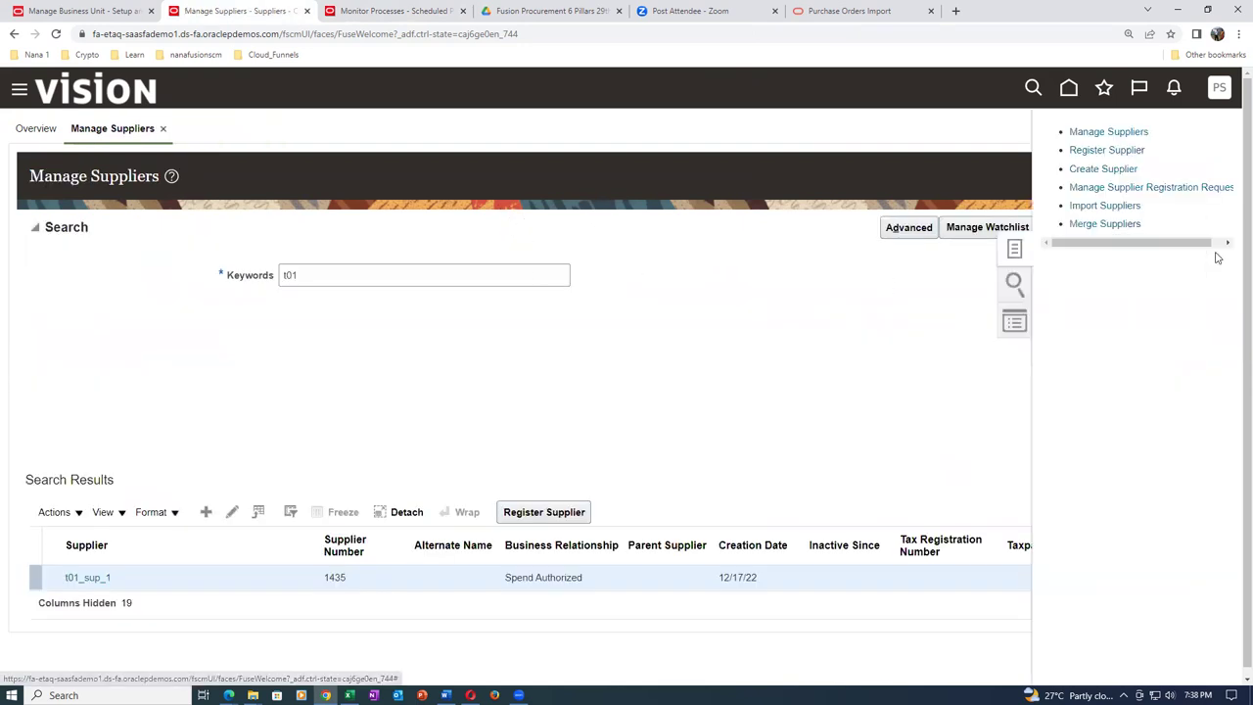
click(794, 356)
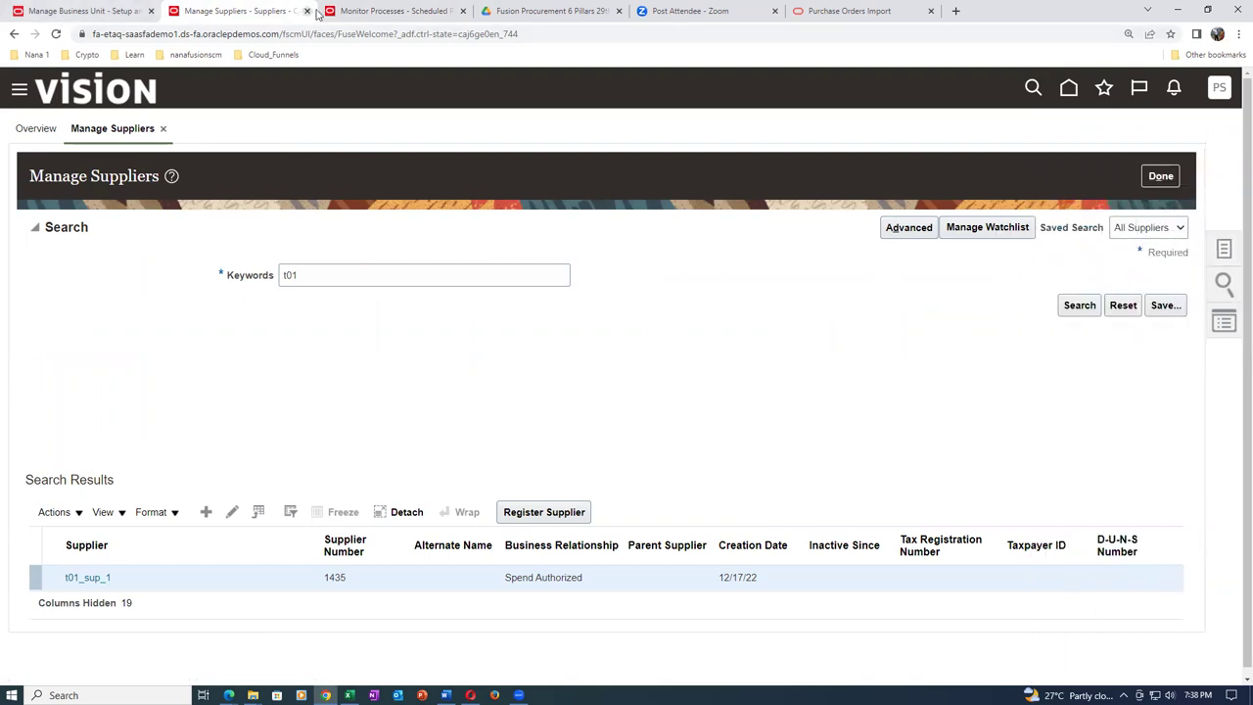
click(117, 12)
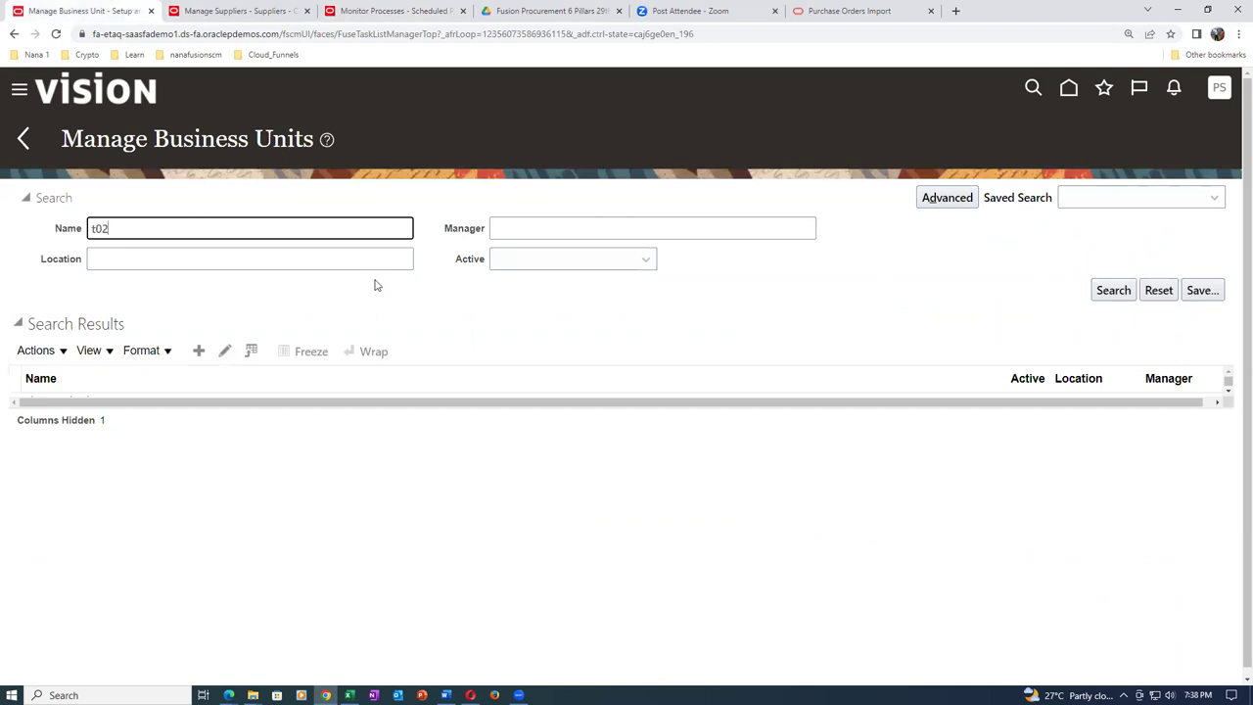
click(620, 204)
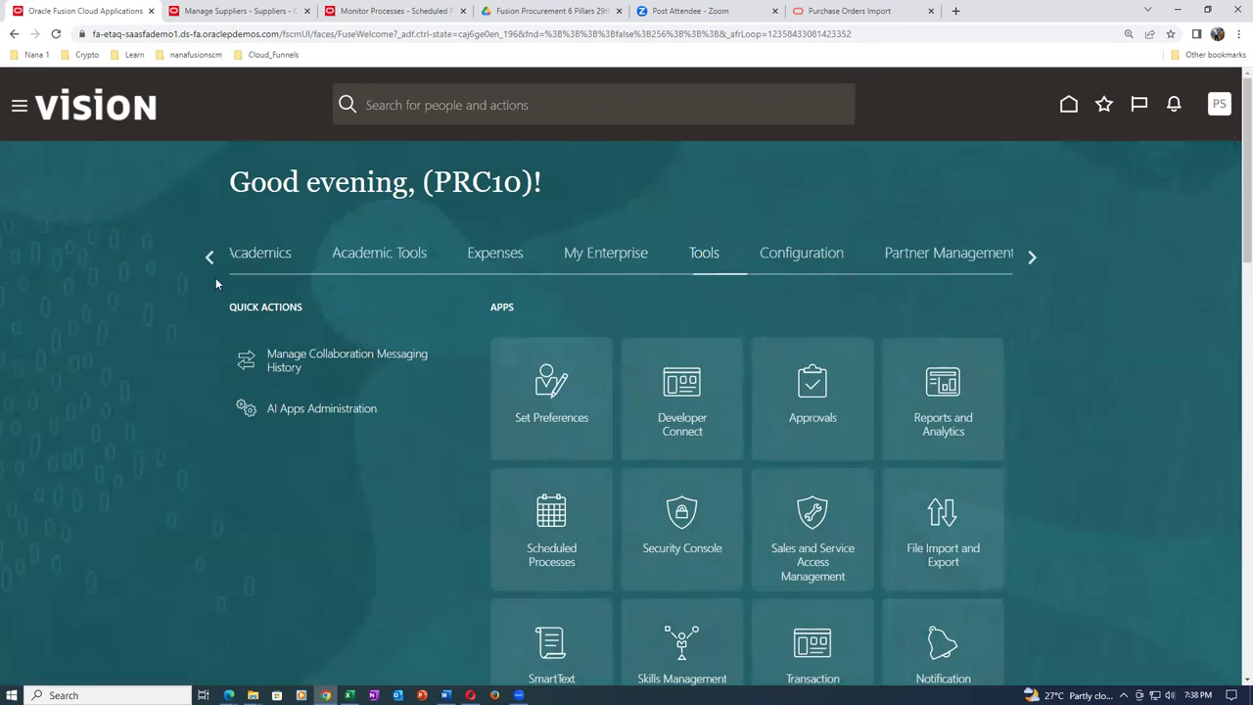
Open Purchase Orders from the Procurement area and go to its Import Orders task.
click(210, 258)
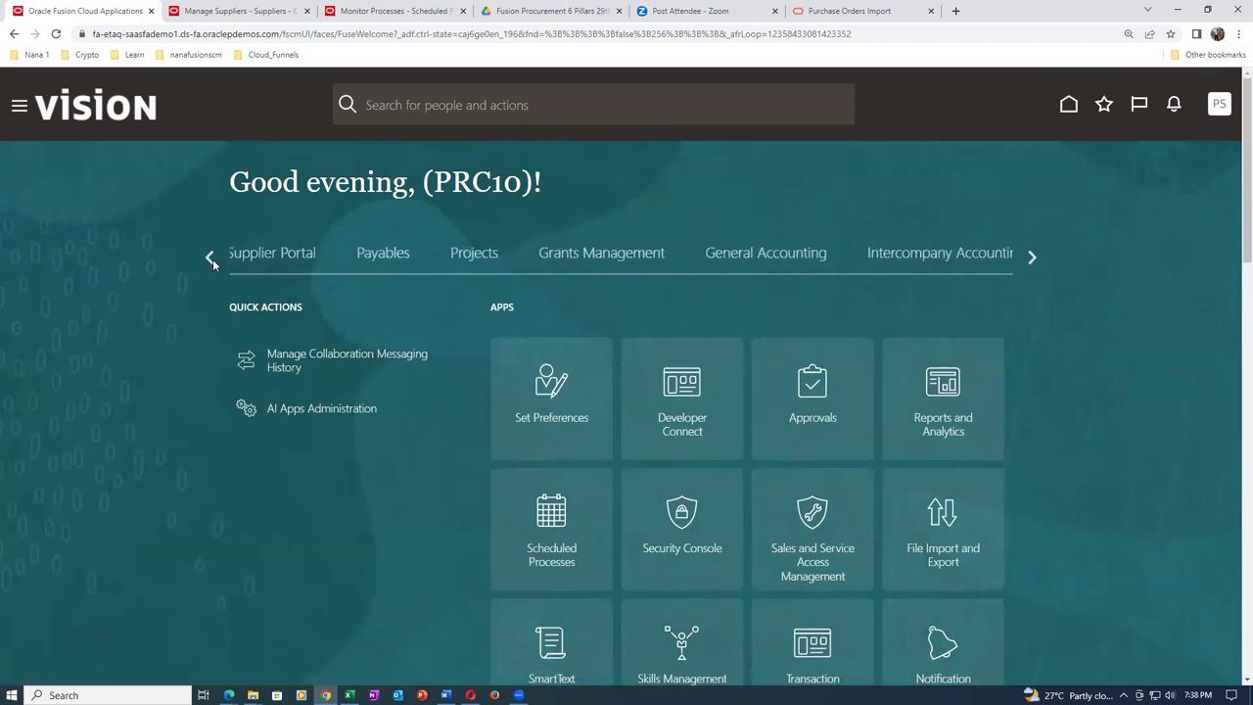
click(209, 257)
click(209, 258)
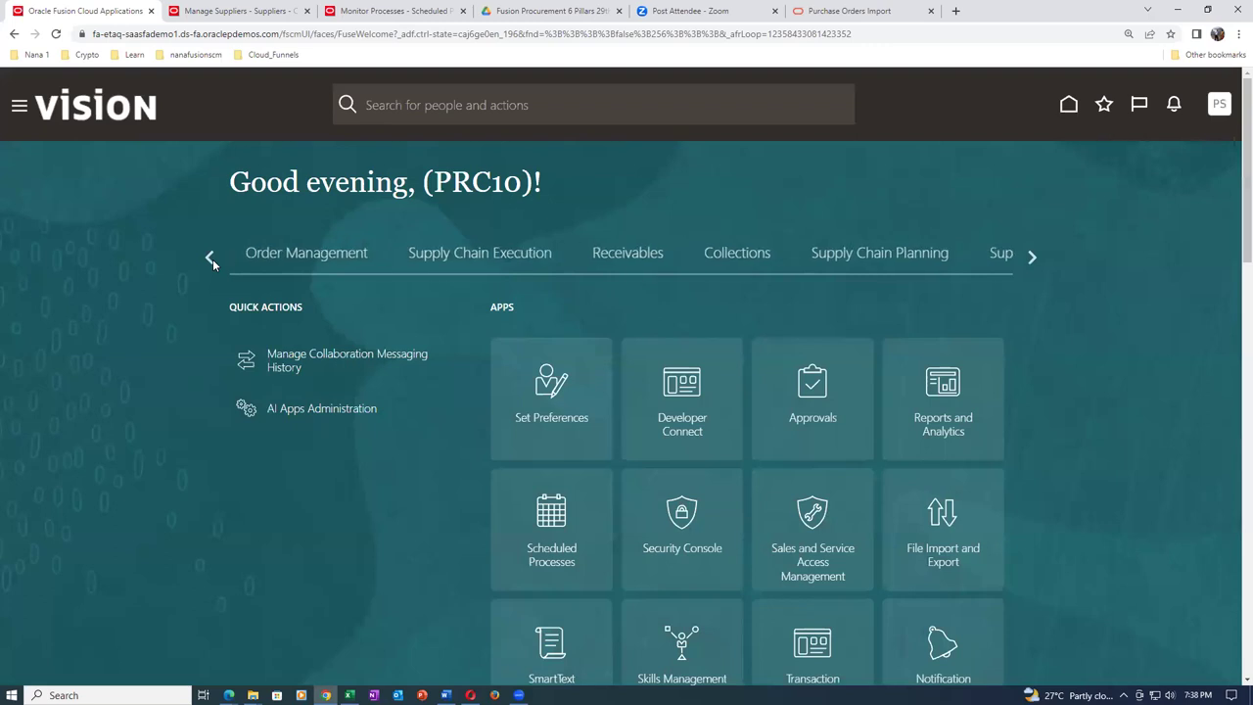
click(213, 259)
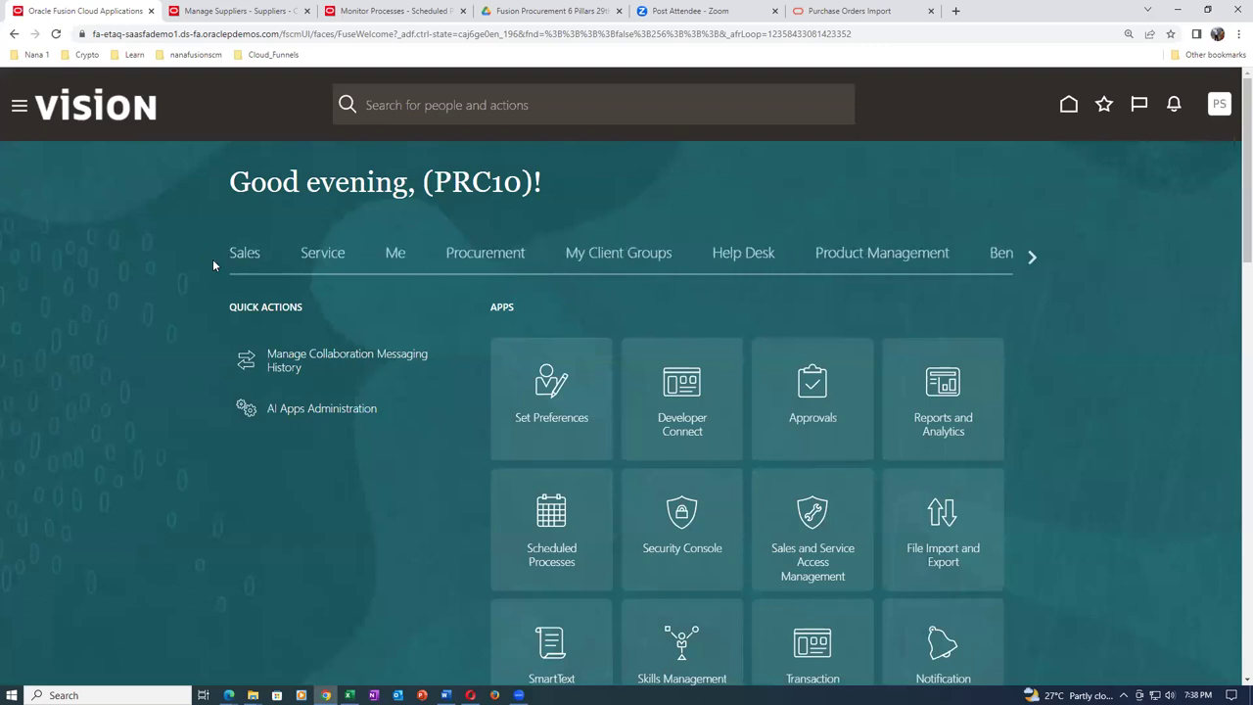
click(498, 254)
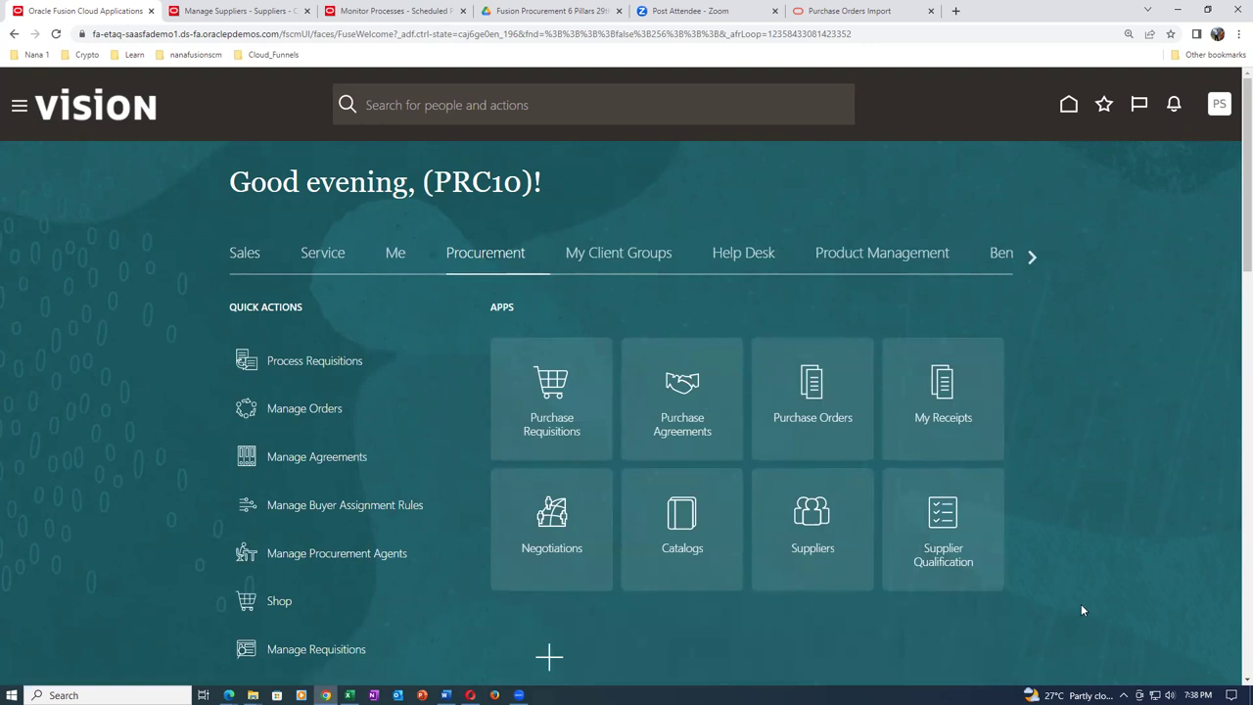
click(789, 442)
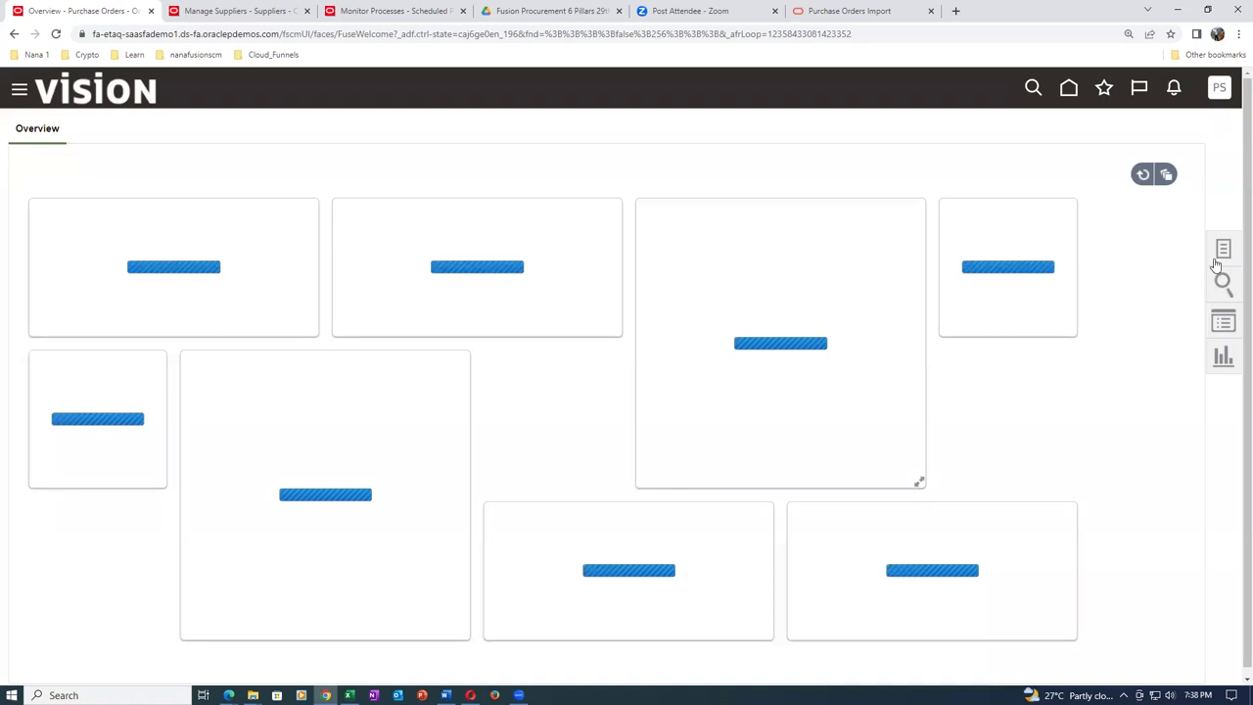
click(1224, 251)
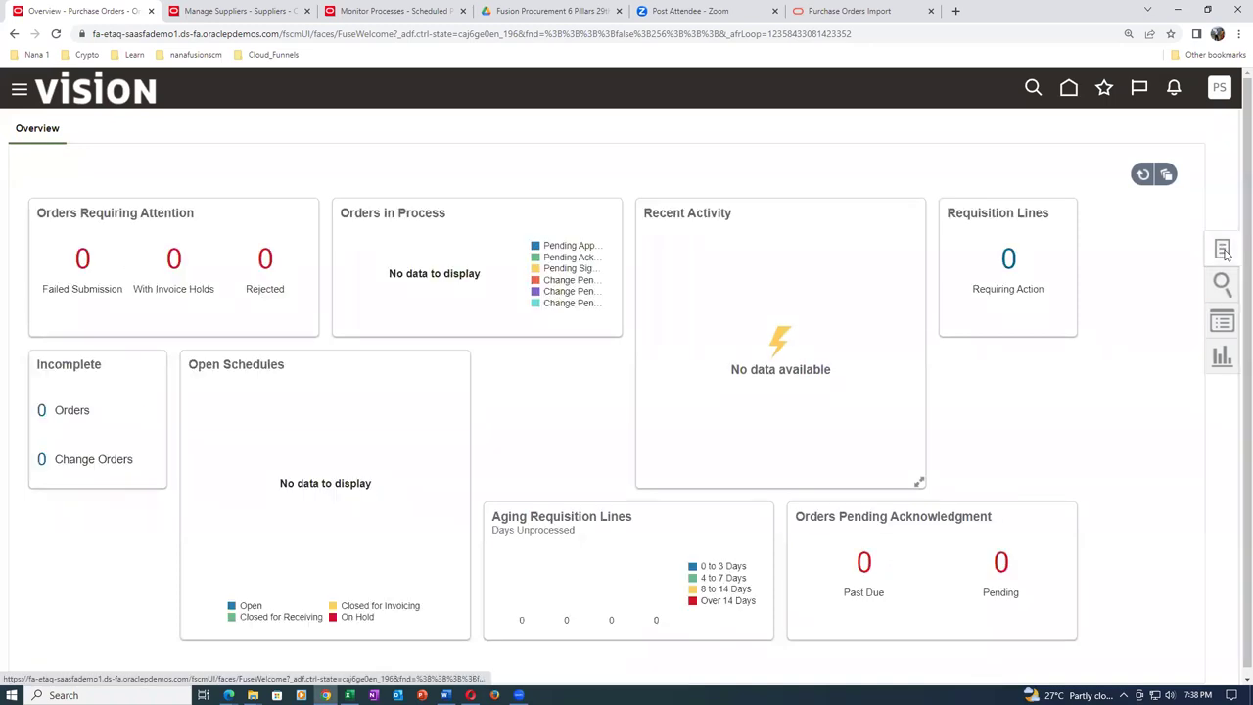
click(1114, 278)
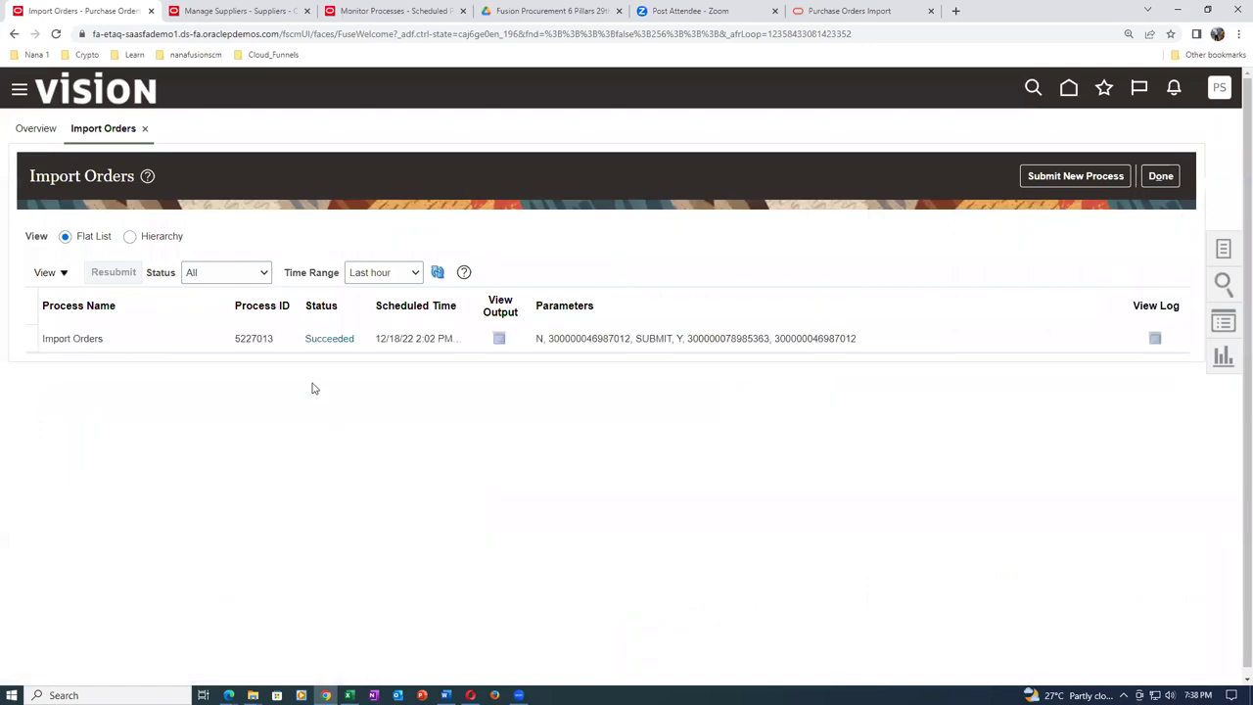
Submit a new Import Orders run with Submit for Approval as the approval action.
click(1076, 176)
click(600, 407)
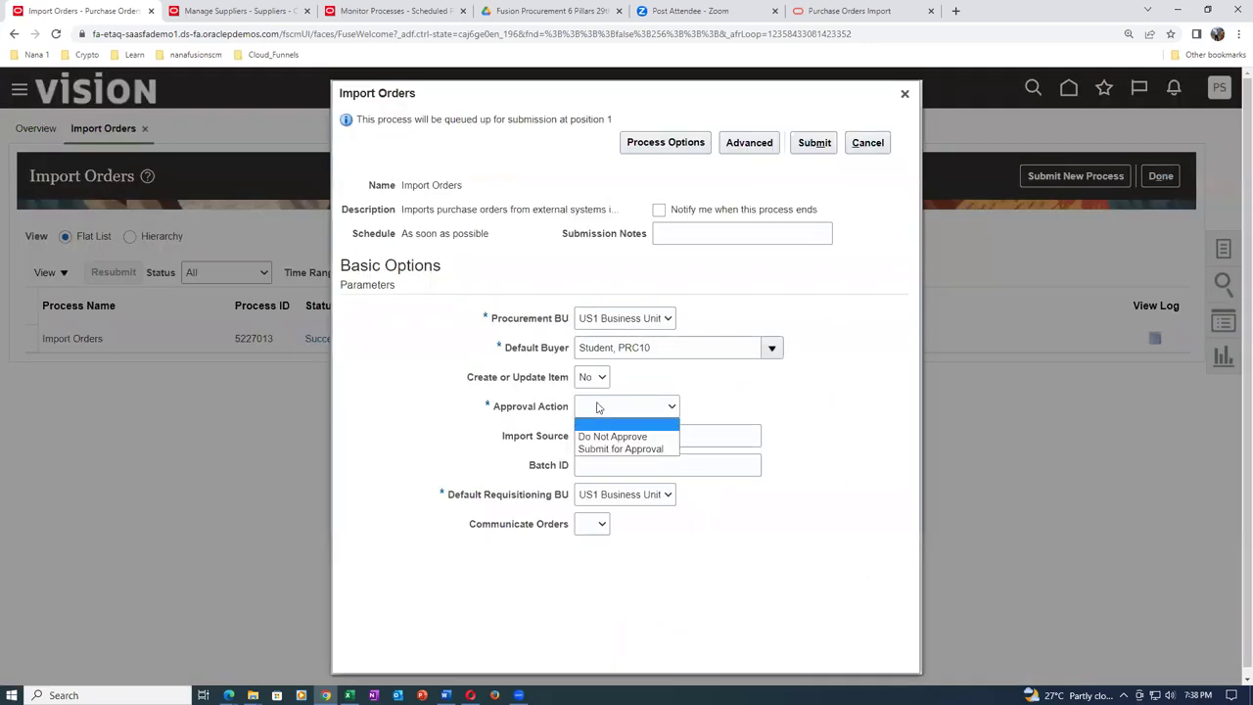
click(600, 447)
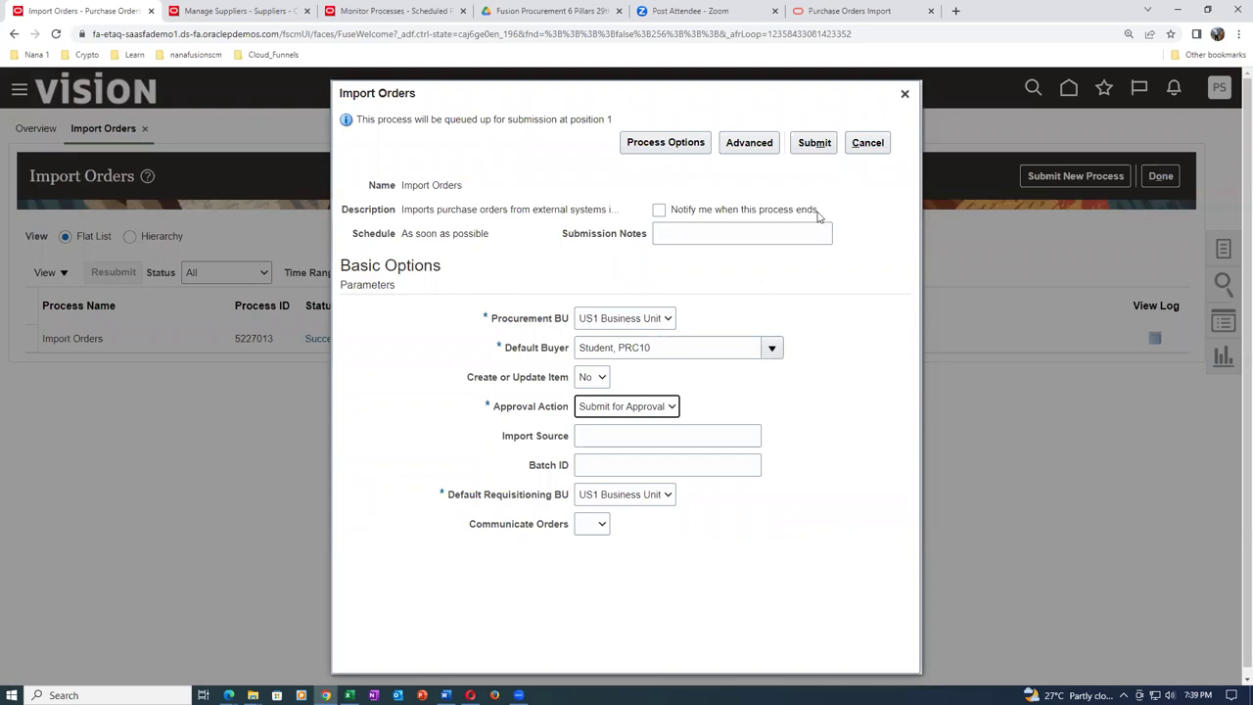
click(812, 143)
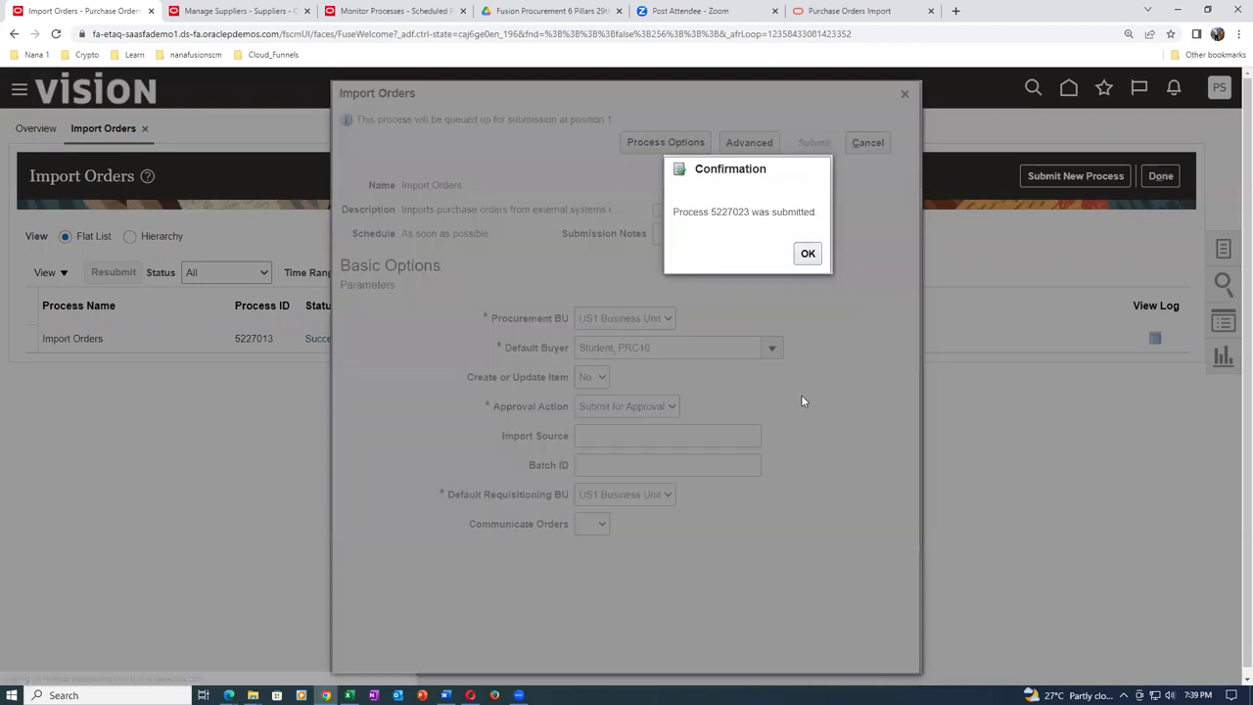
click(807, 252)
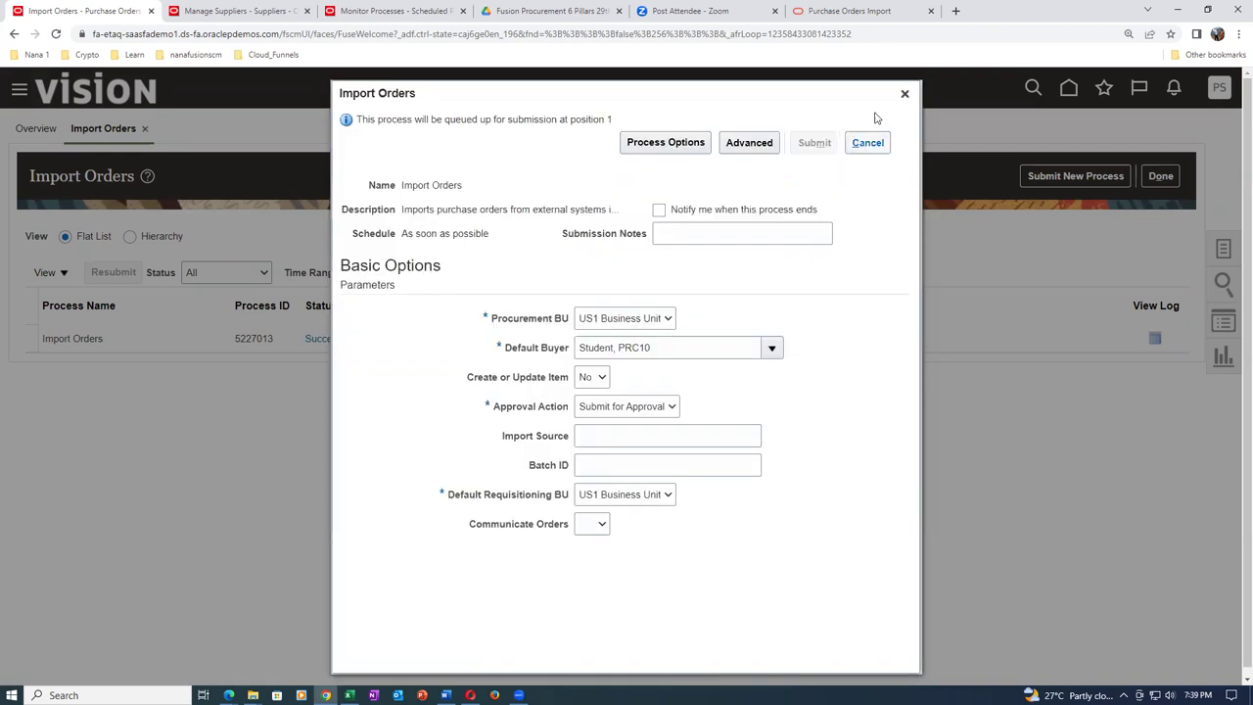
click(905, 94)
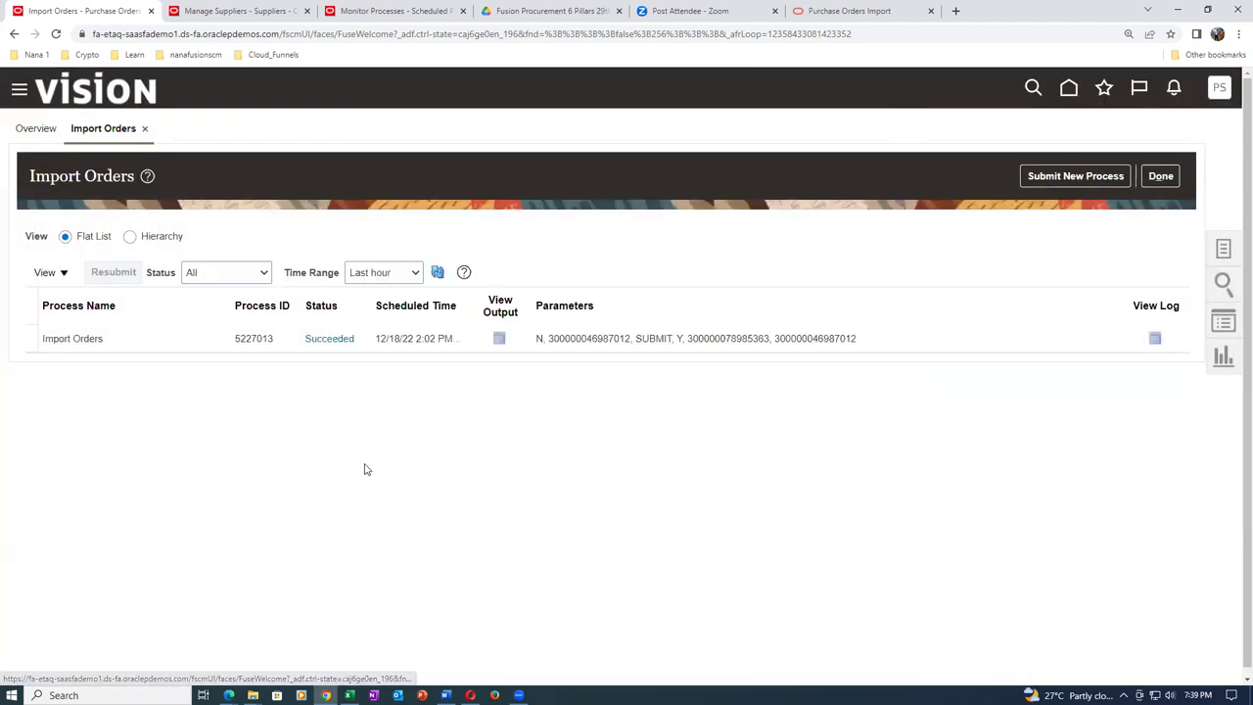
click(439, 274)
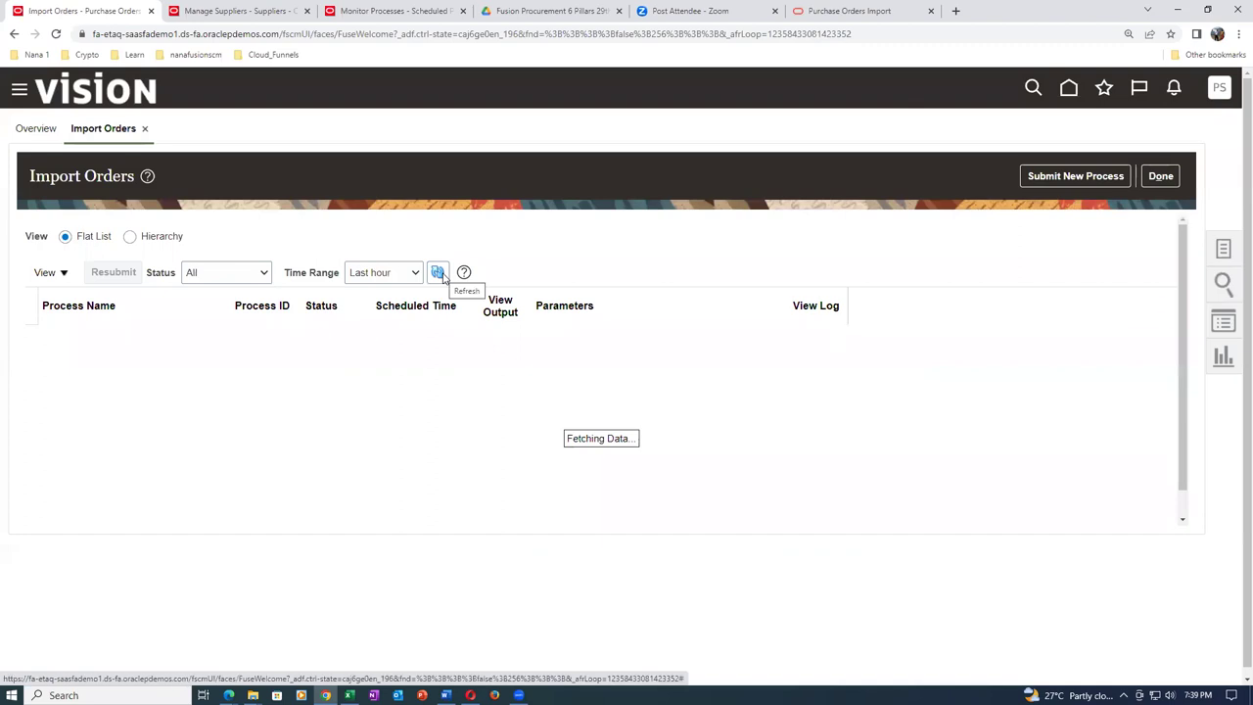
Refresh the process list until Import Orders job 5227023 finishes, then view its output.
click(440, 274)
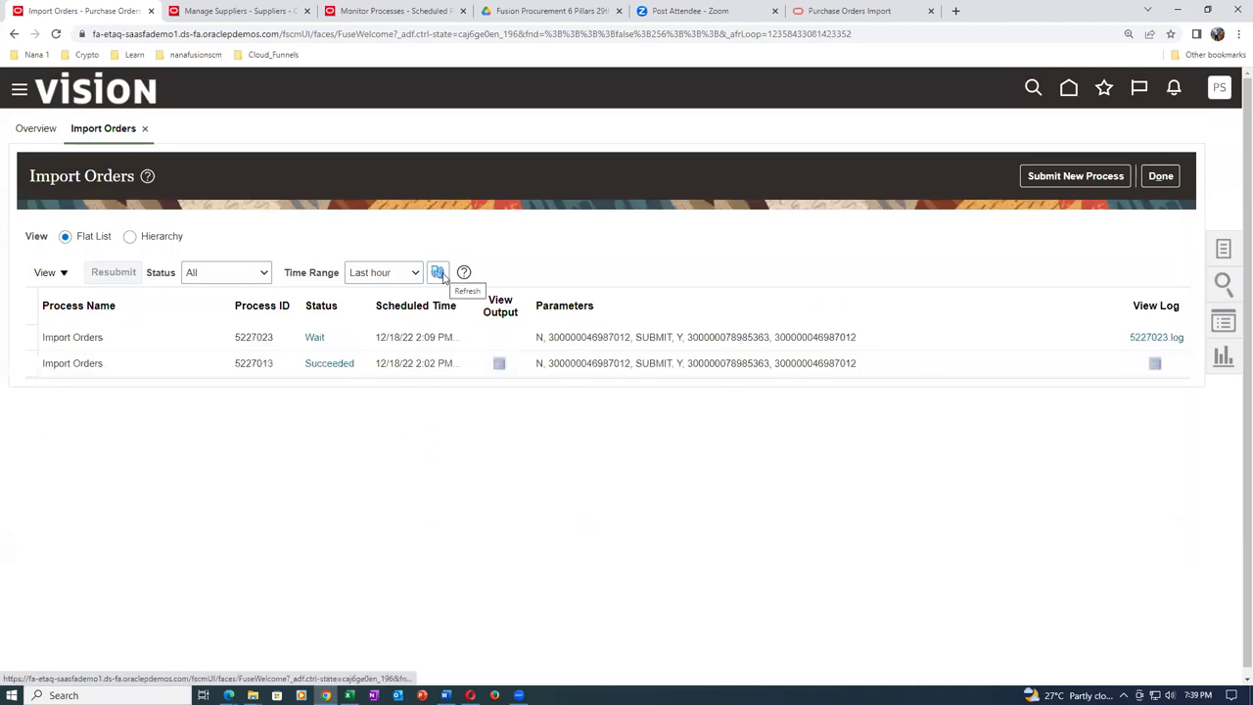
click(439, 274)
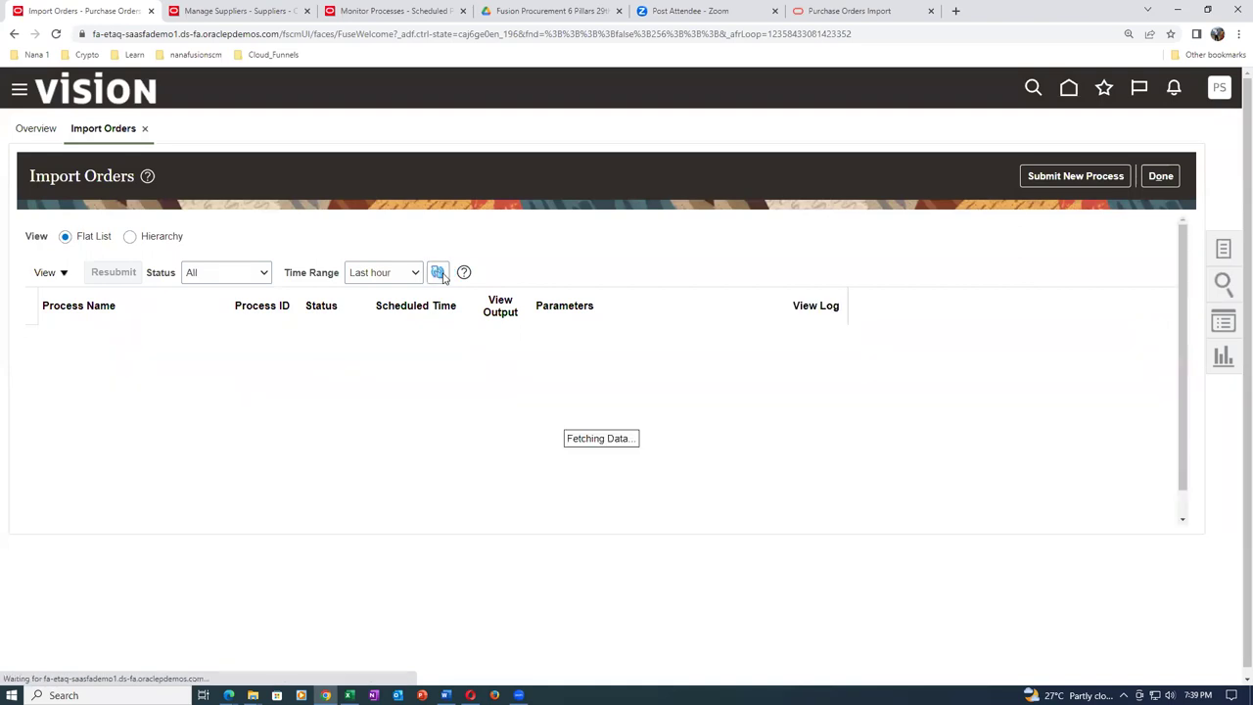
click(439, 273)
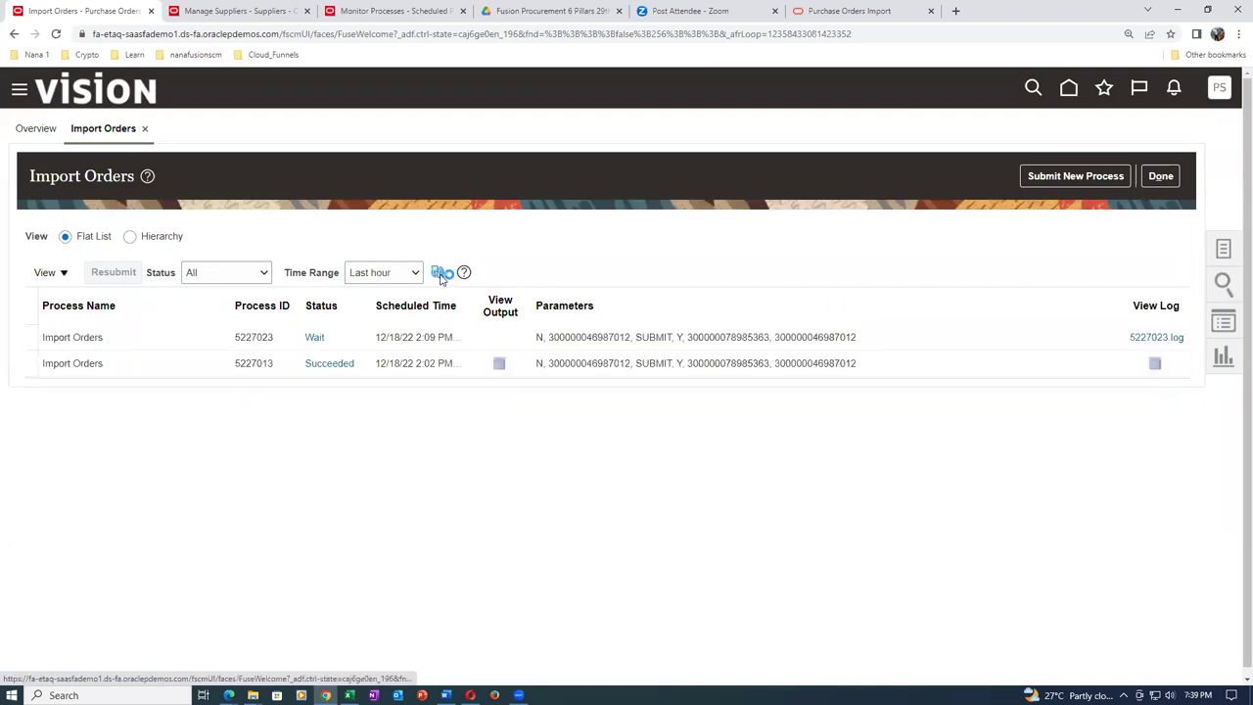
click(439, 273)
click(438, 275)
click(440, 276)
click(439, 275)
click(440, 275)
click(439, 275)
click(440, 275)
click(440, 275)
click(439, 275)
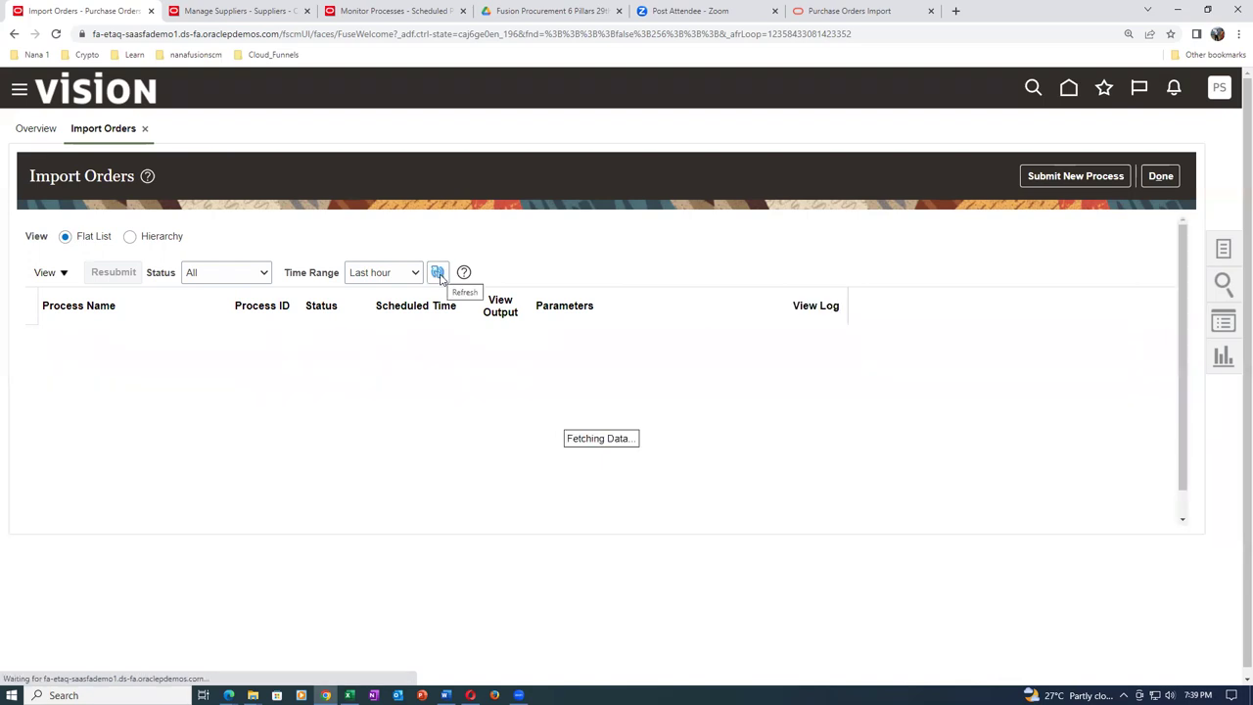
click(439, 275)
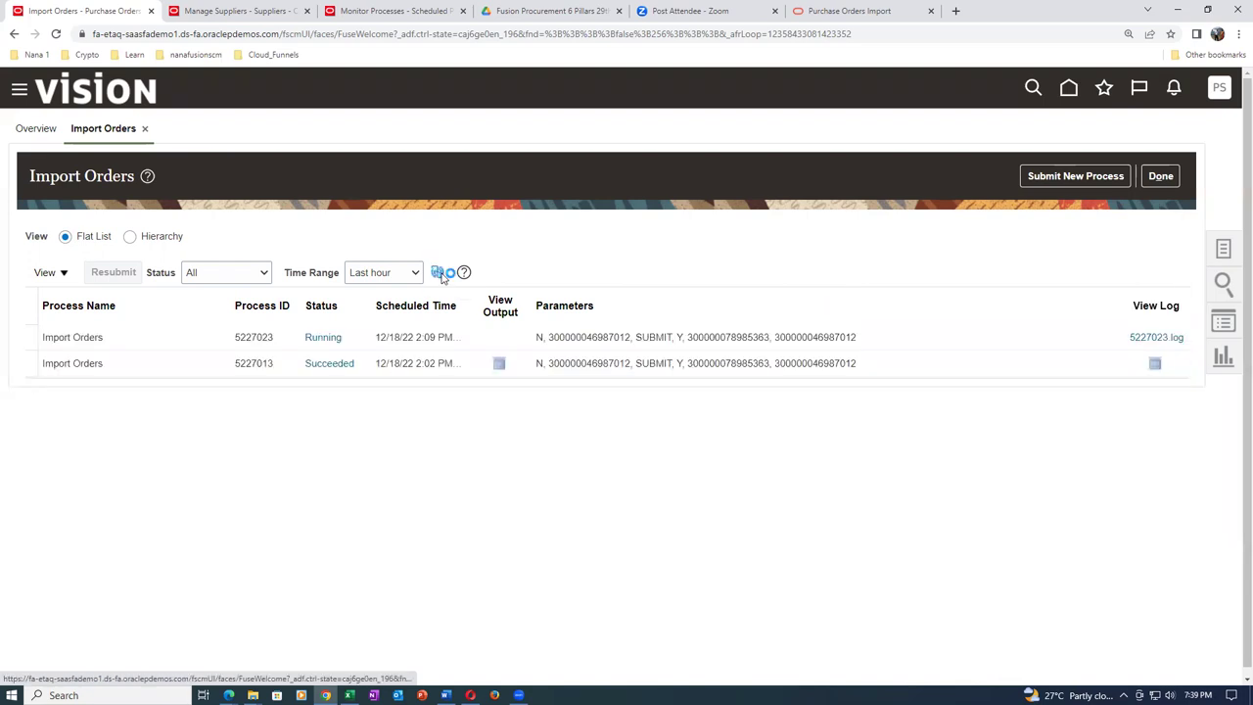
click(440, 274)
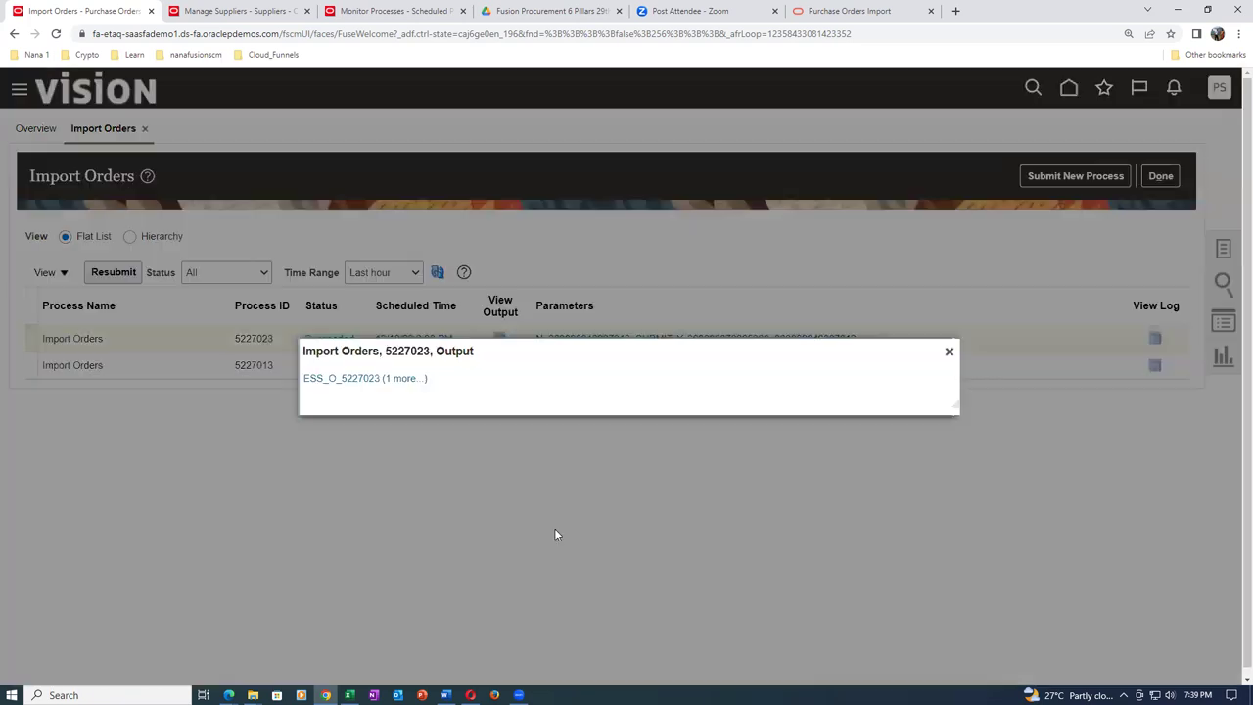
Download and open job log 5227023.txt, highlighting the ITEM_DESCRIPTION-null error.
click(332, 379)
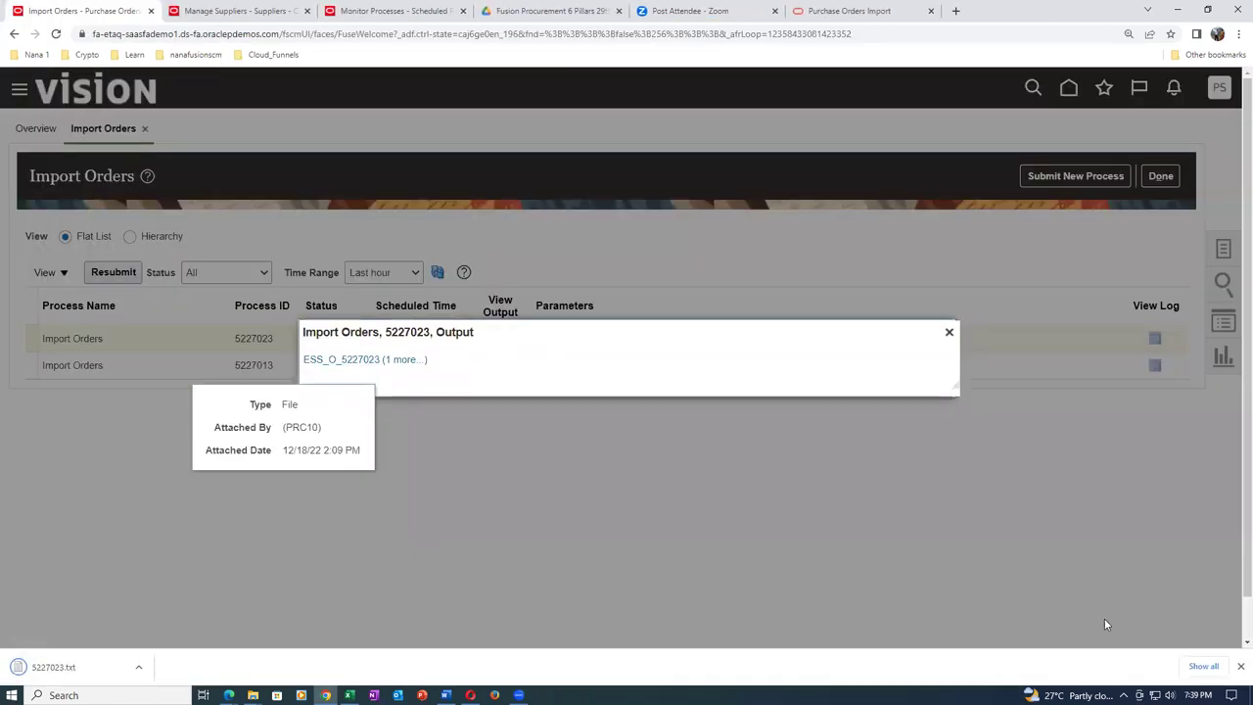
click(1204, 666)
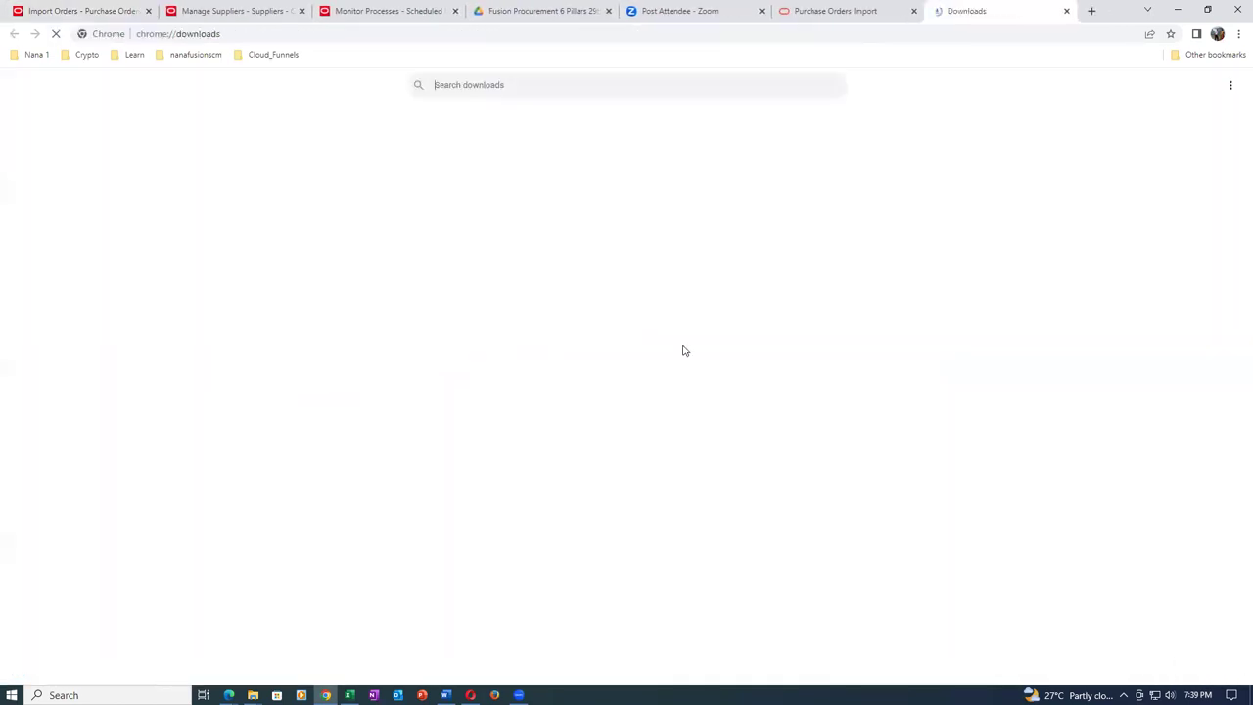
click(487, 164)
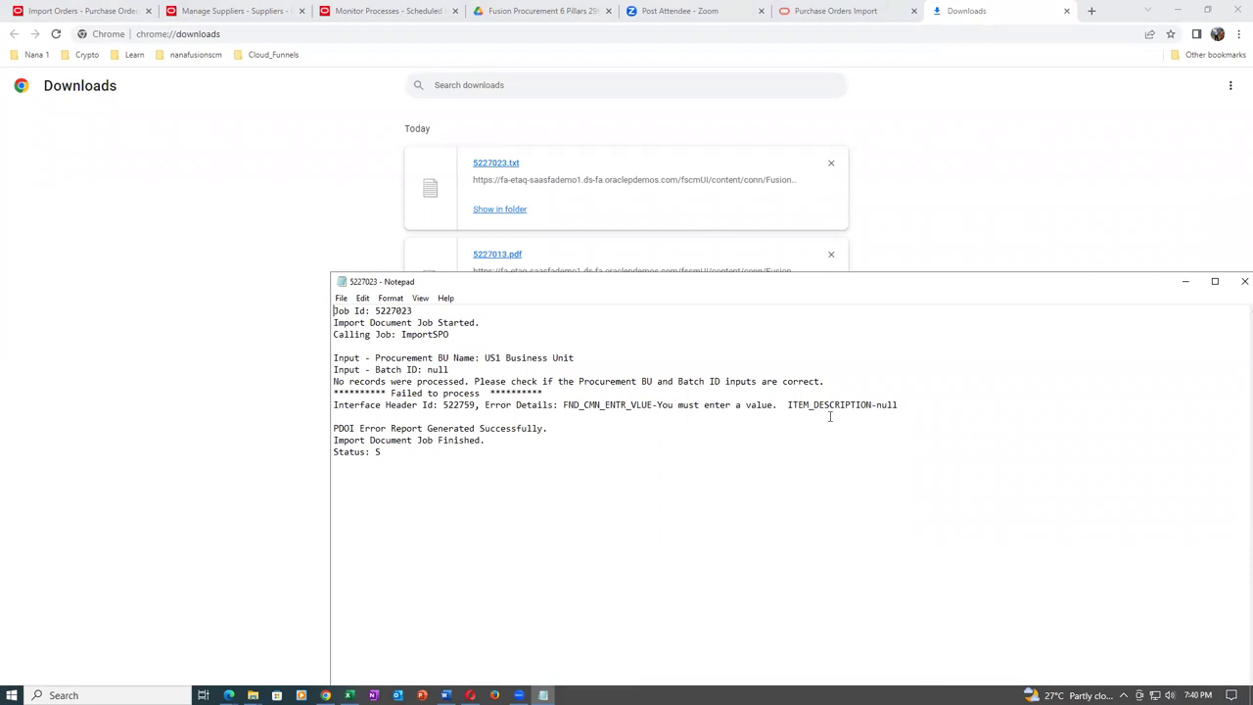
drag(788, 404, 825, 414)
drag(828, 414, 831, 405)
click(350, 695)
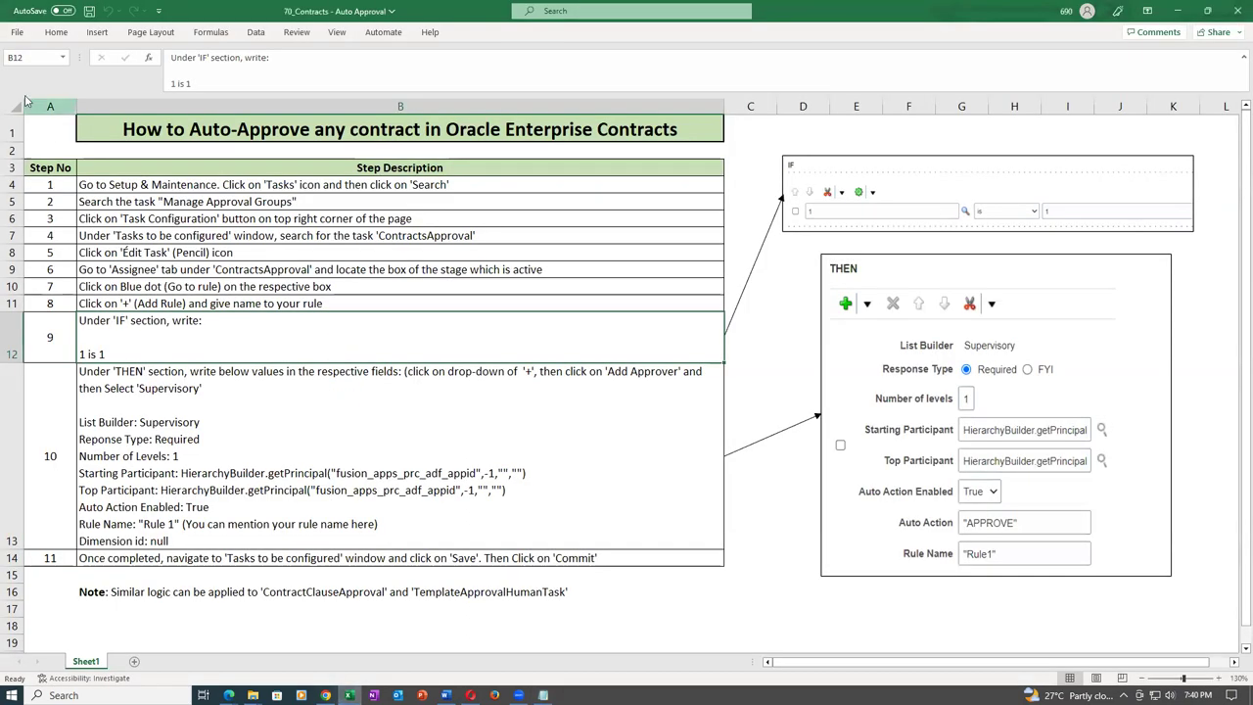
Reopen the PO Import excel file and select line ABC1's Item Description cell on PO_LINES_INTERFACE.
click(17, 35)
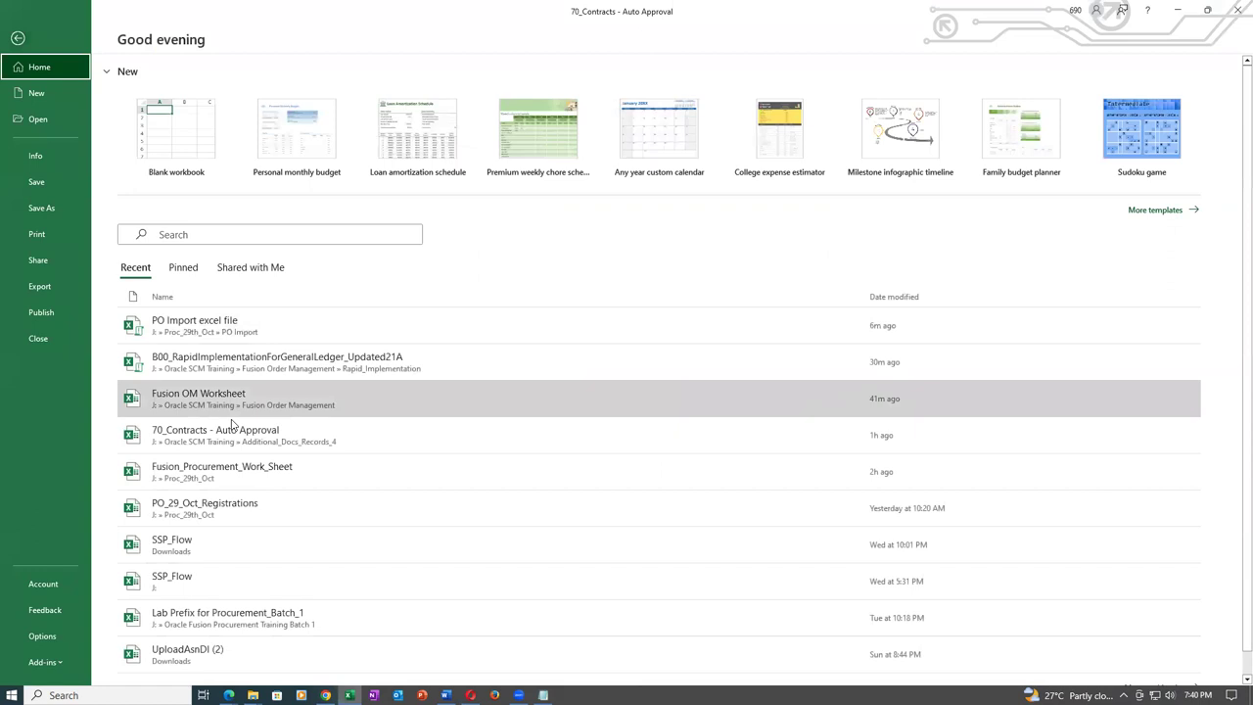
click(258, 333)
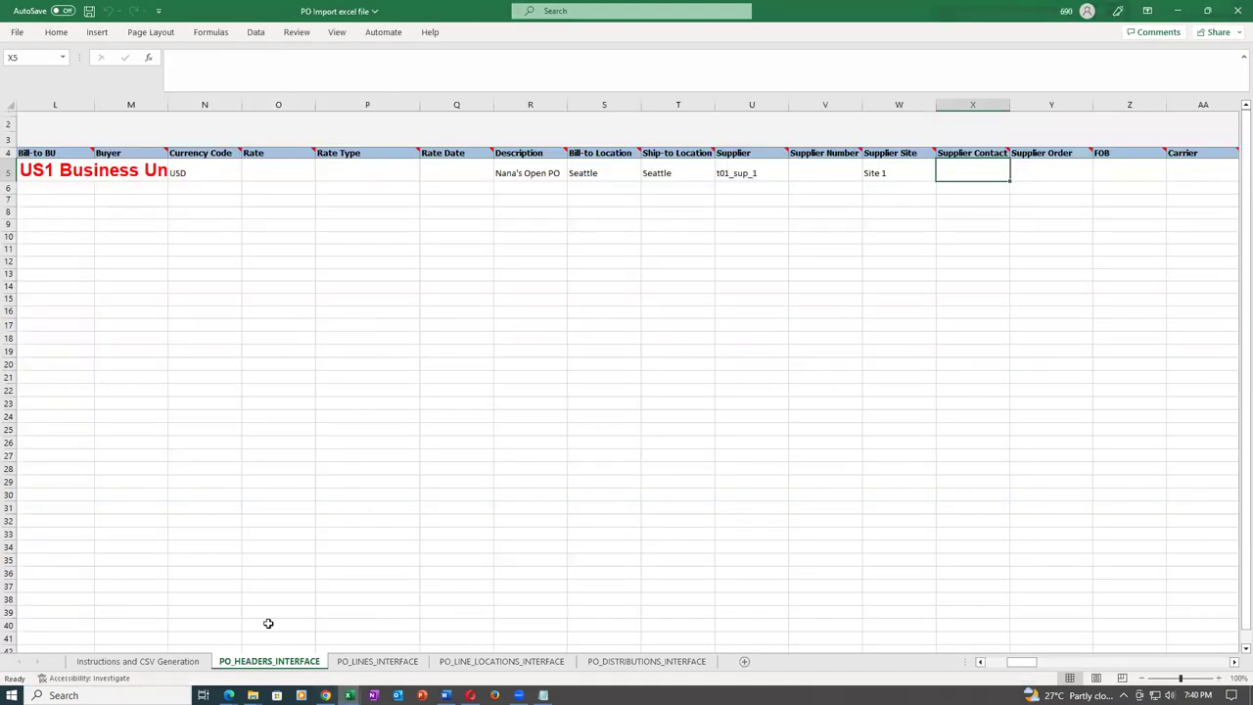
click(362, 666)
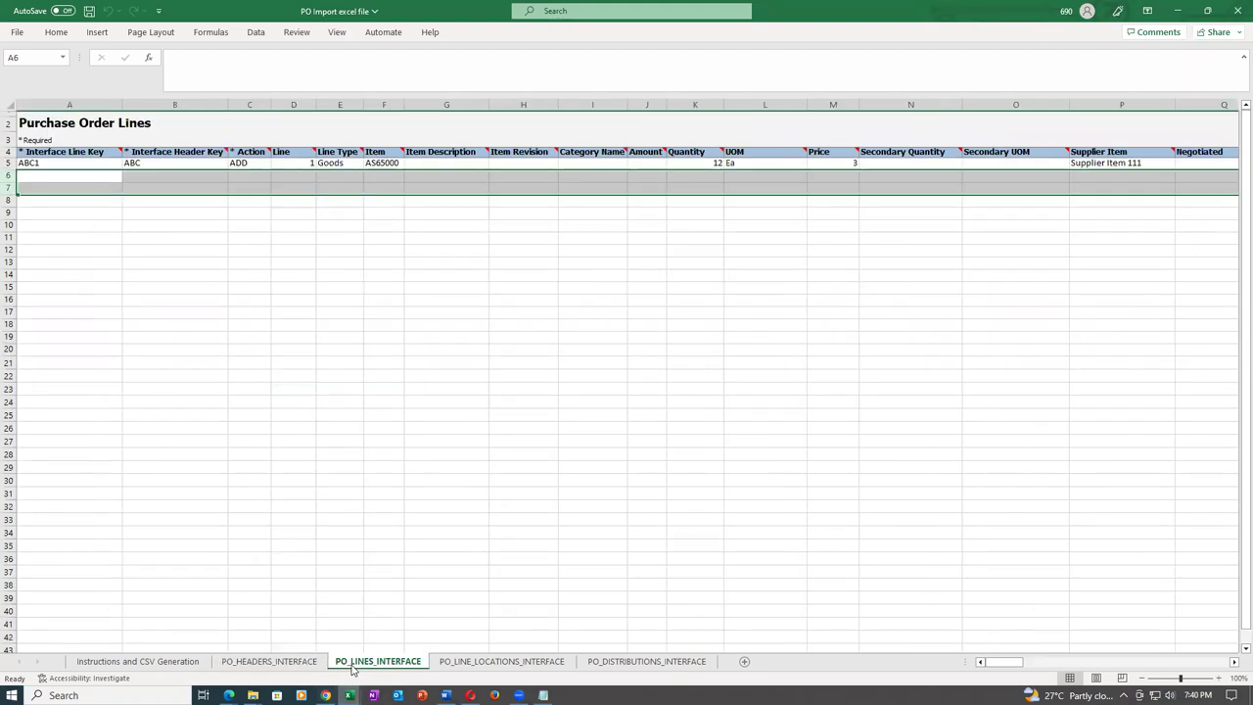
click(478, 464)
click(436, 164)
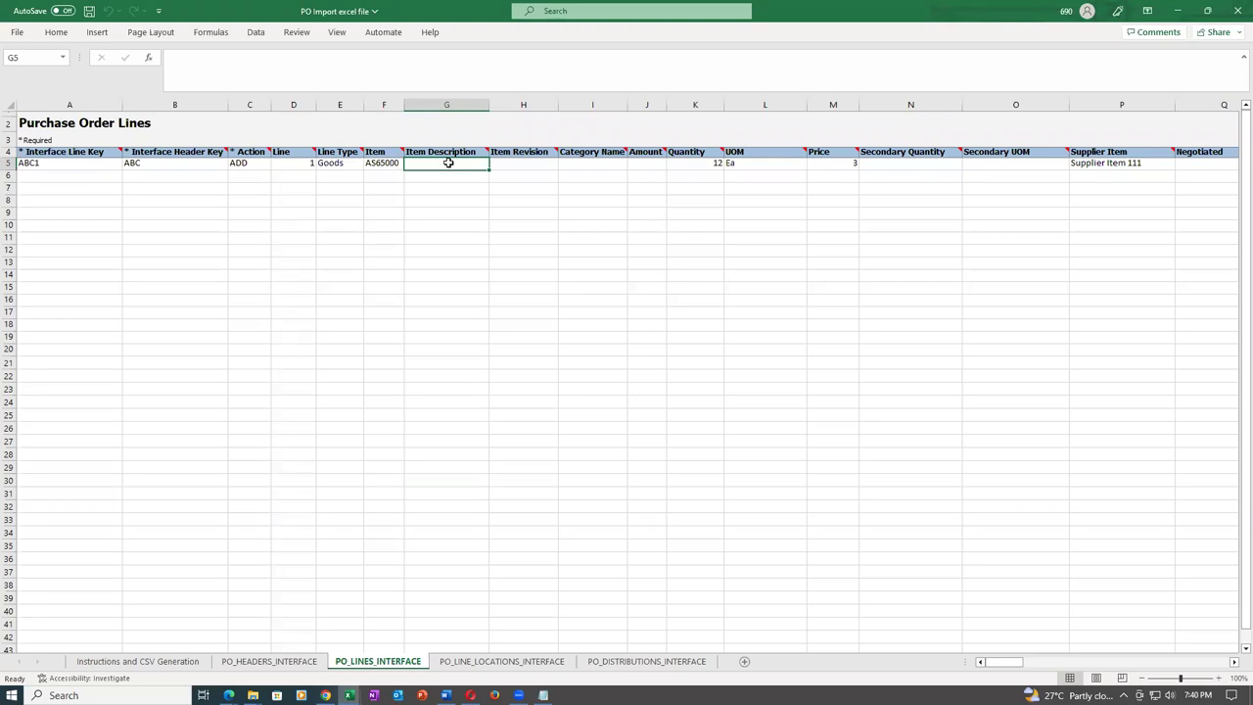
Enter an item description for line ABC1, save the workbook, and check item AS65000.
text(Nana)
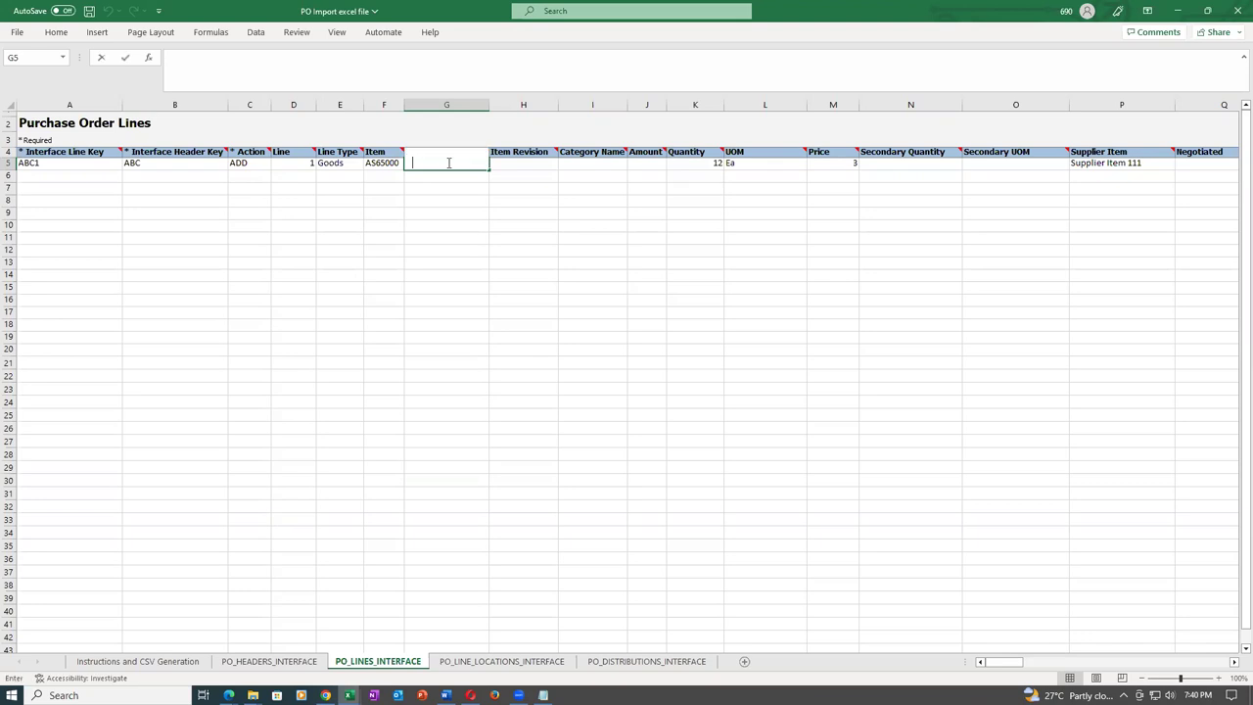
text('s Item)
key(Tab)
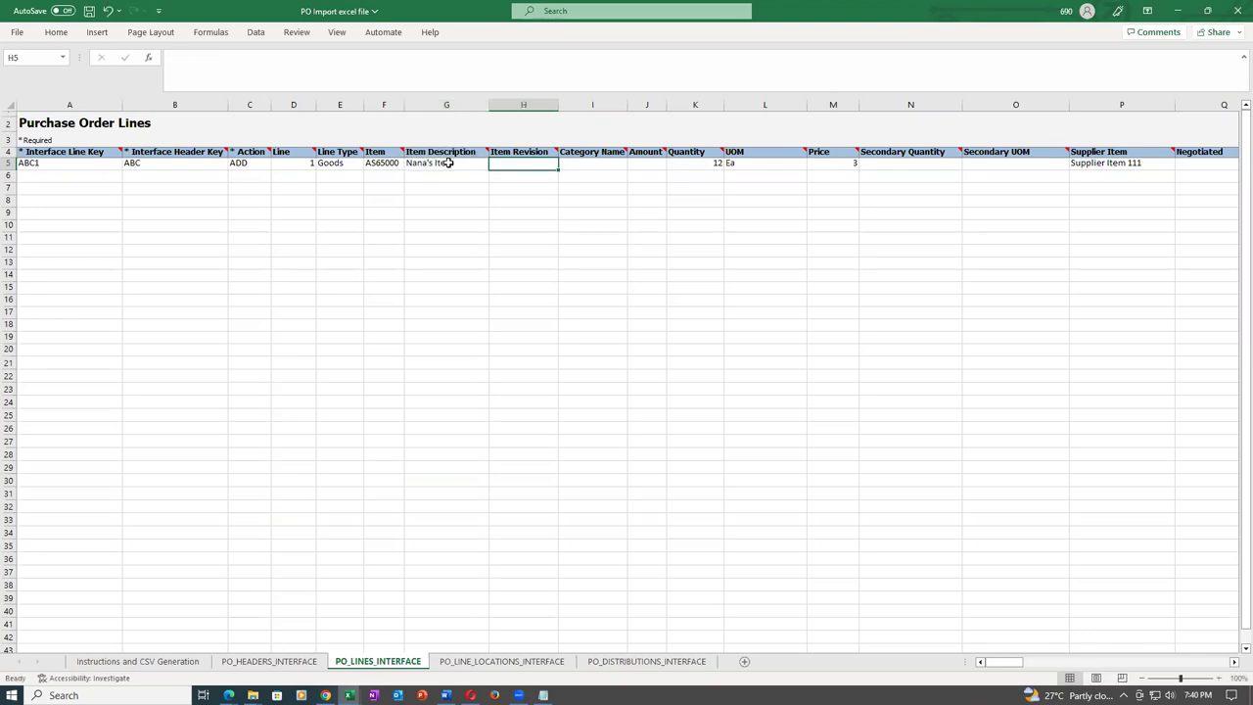
key(ctrl+s)
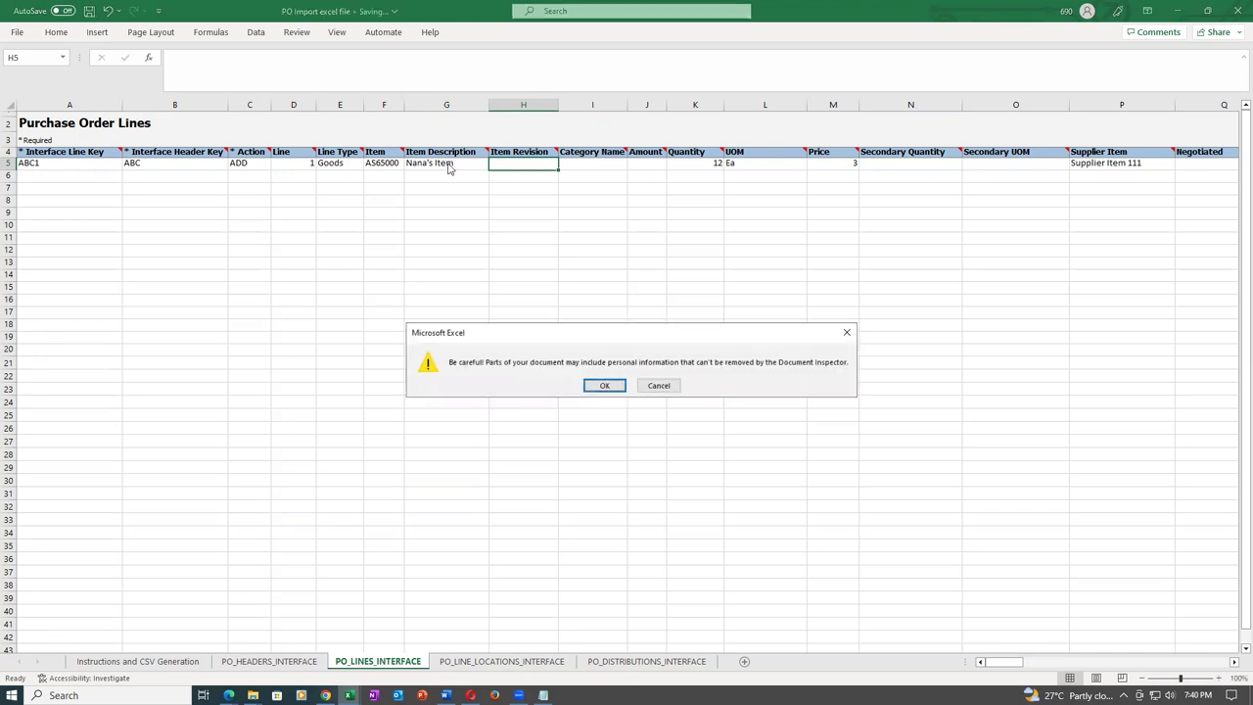
click(603, 385)
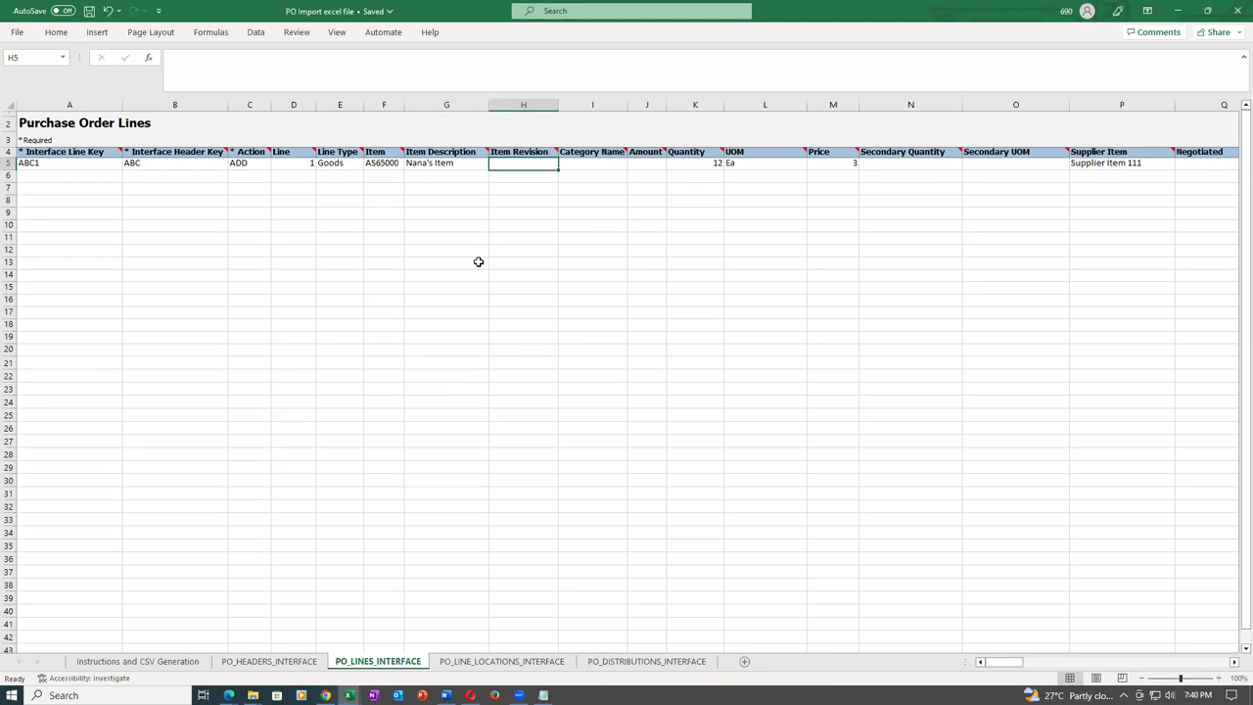
click(478, 261)
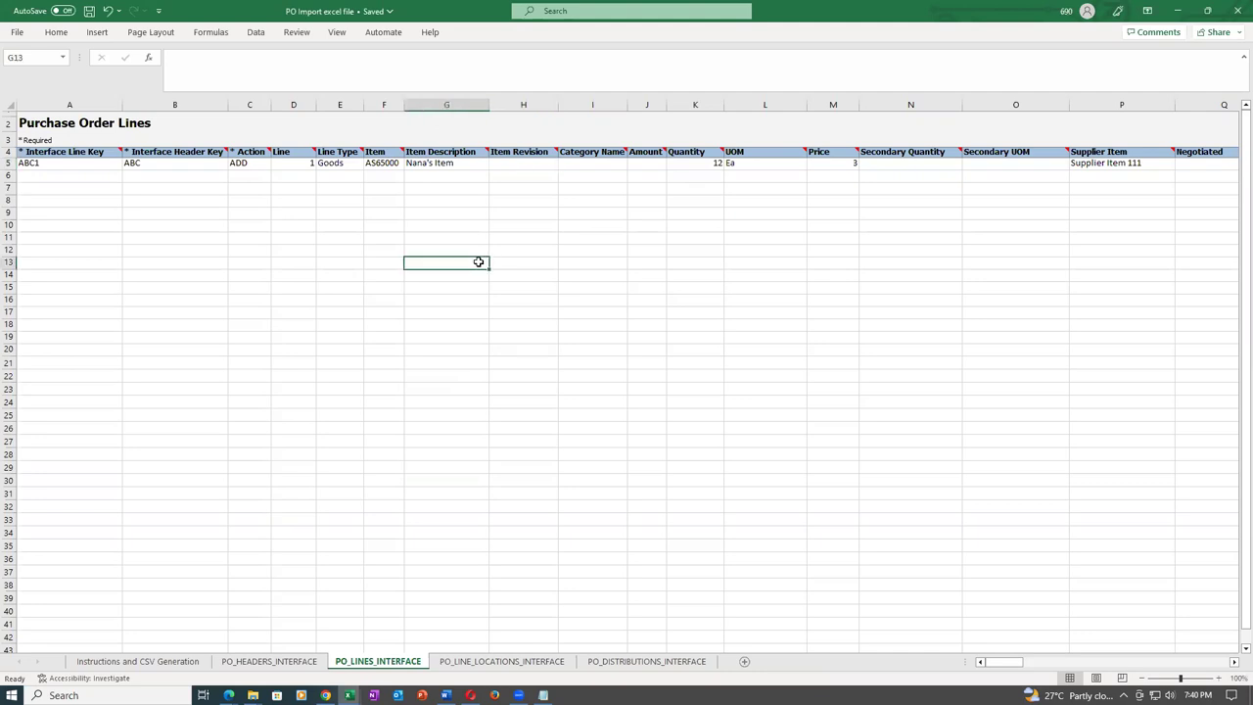
click(381, 165)
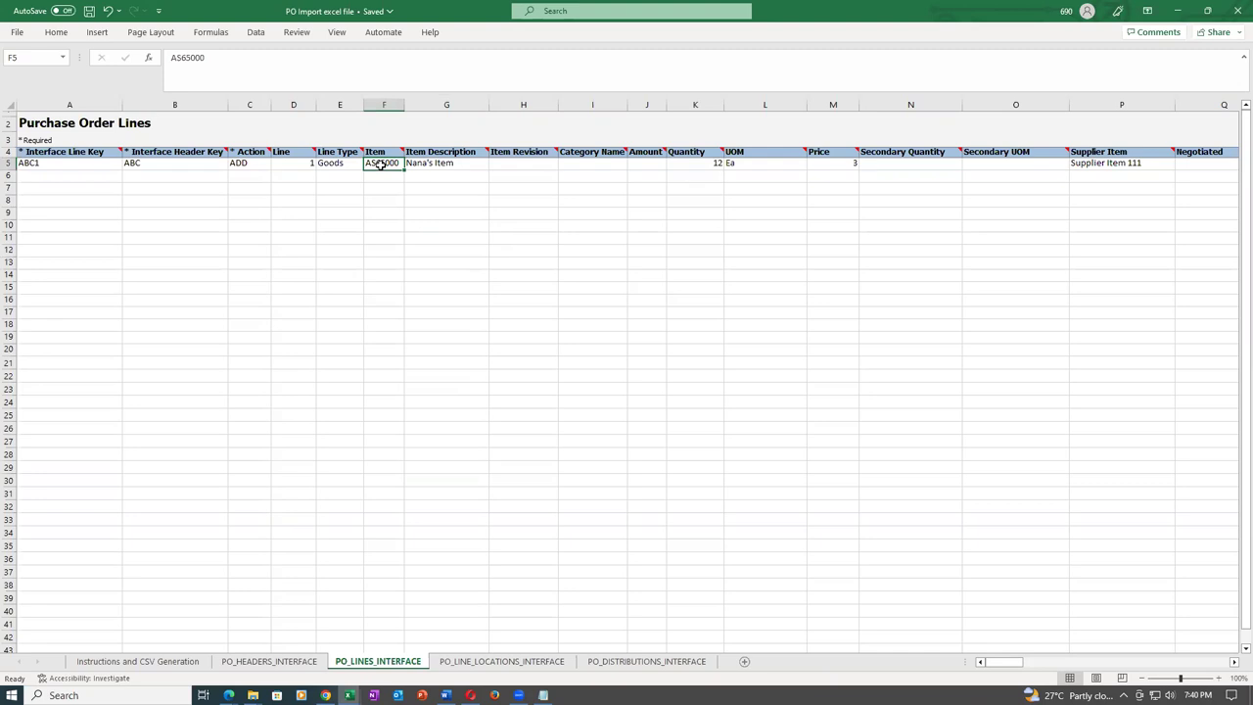
key(alt+Tab)
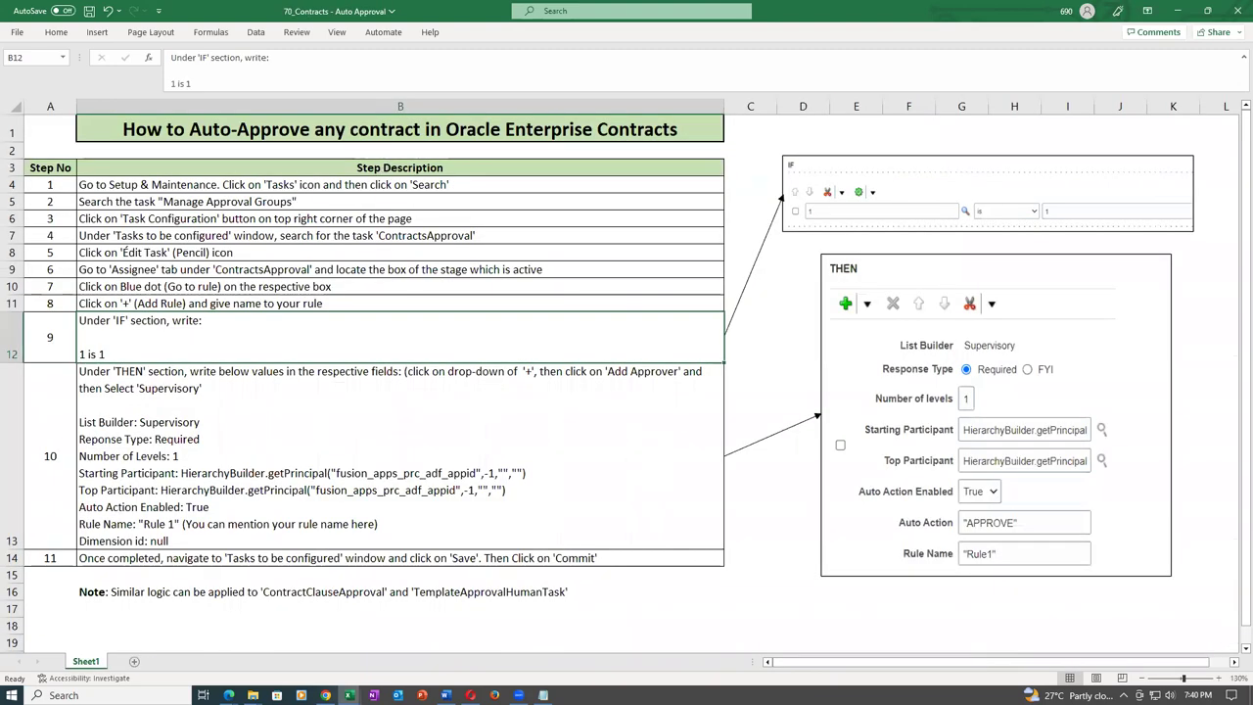
key(alt+Tab)
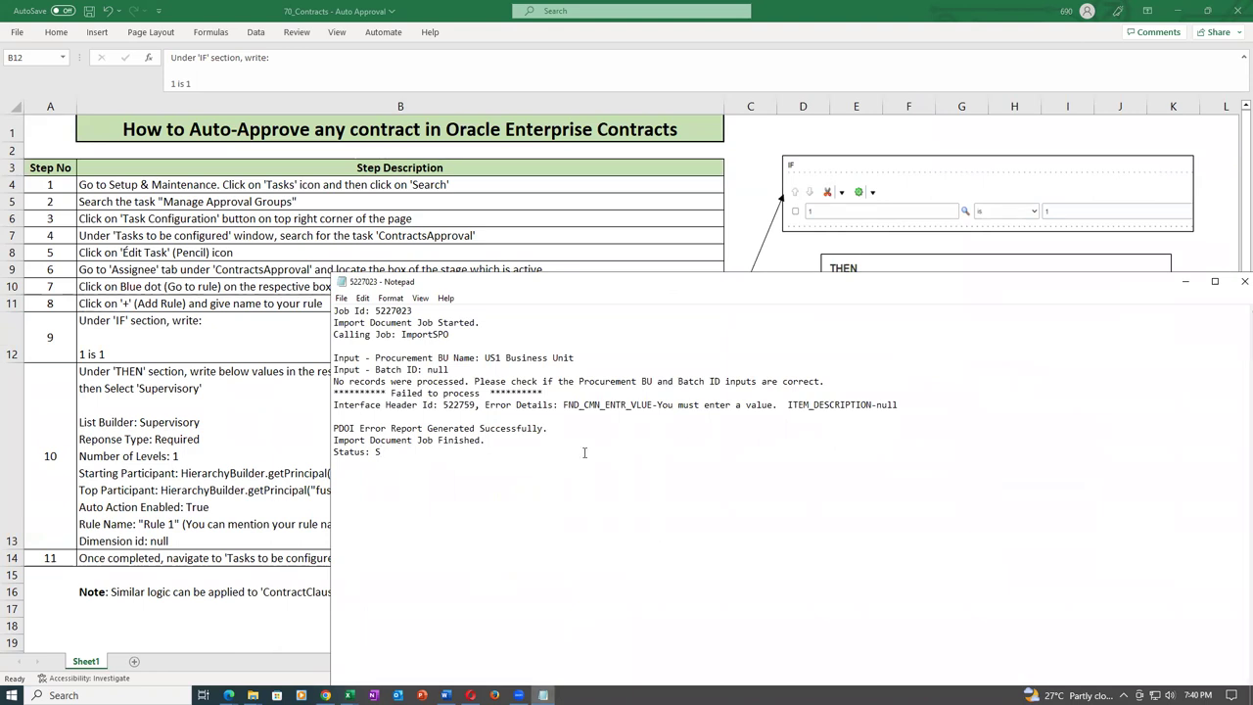
drag(789, 404, 872, 409)
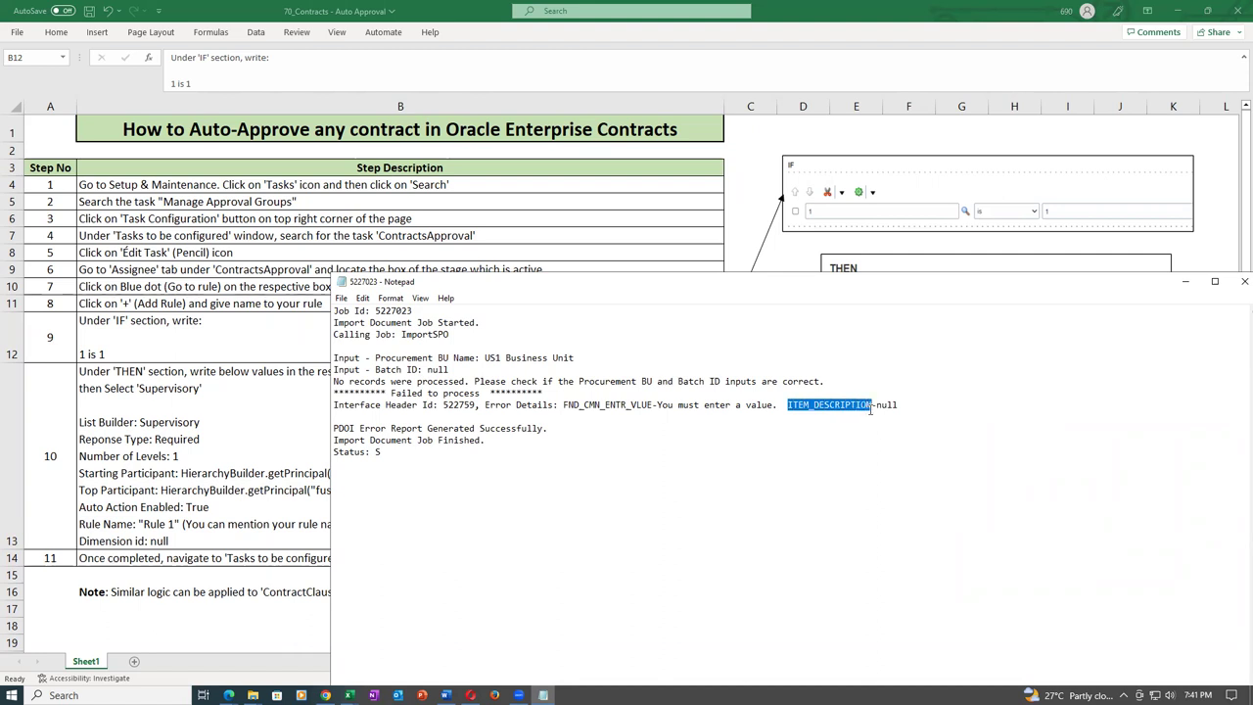
click(838, 439)
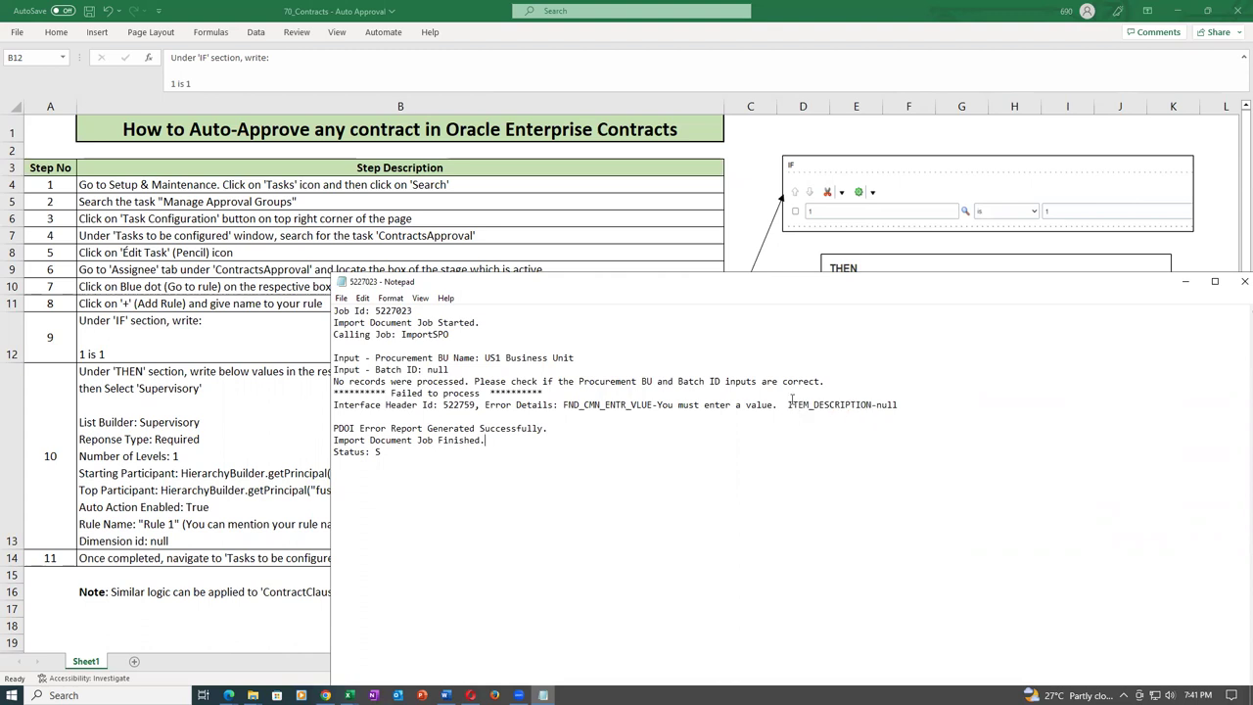
drag(789, 402, 898, 416)
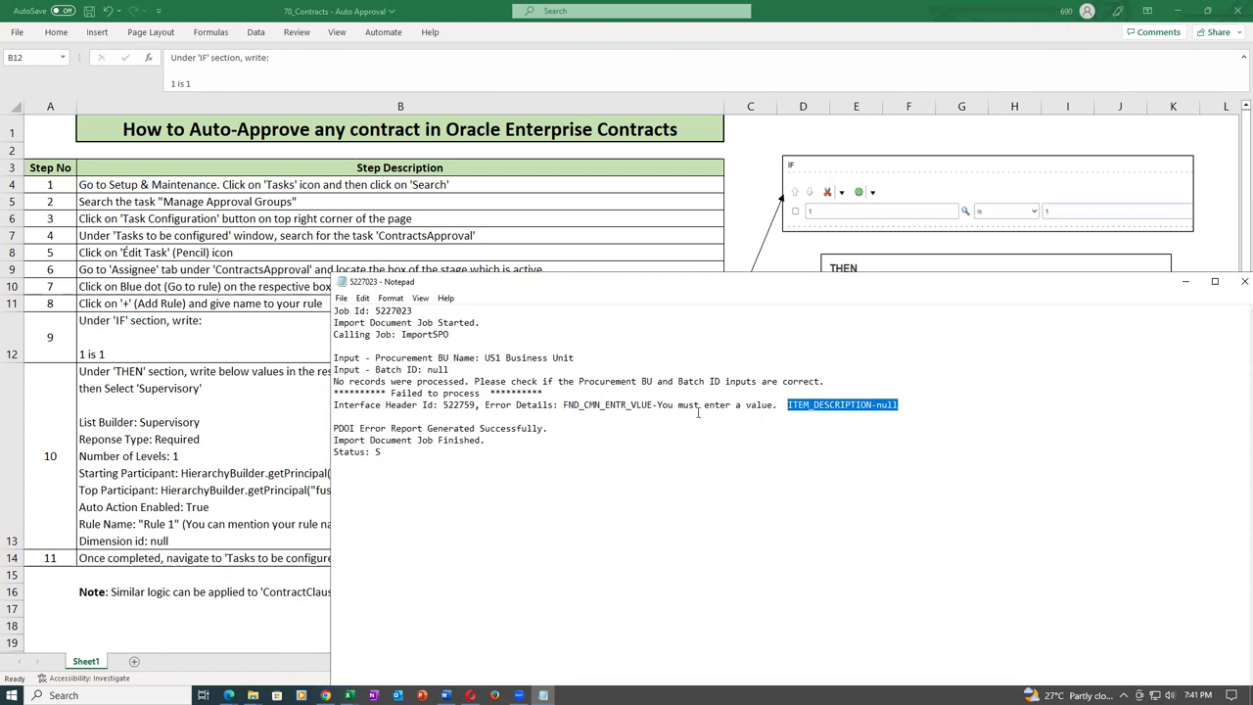
click(856, 403)
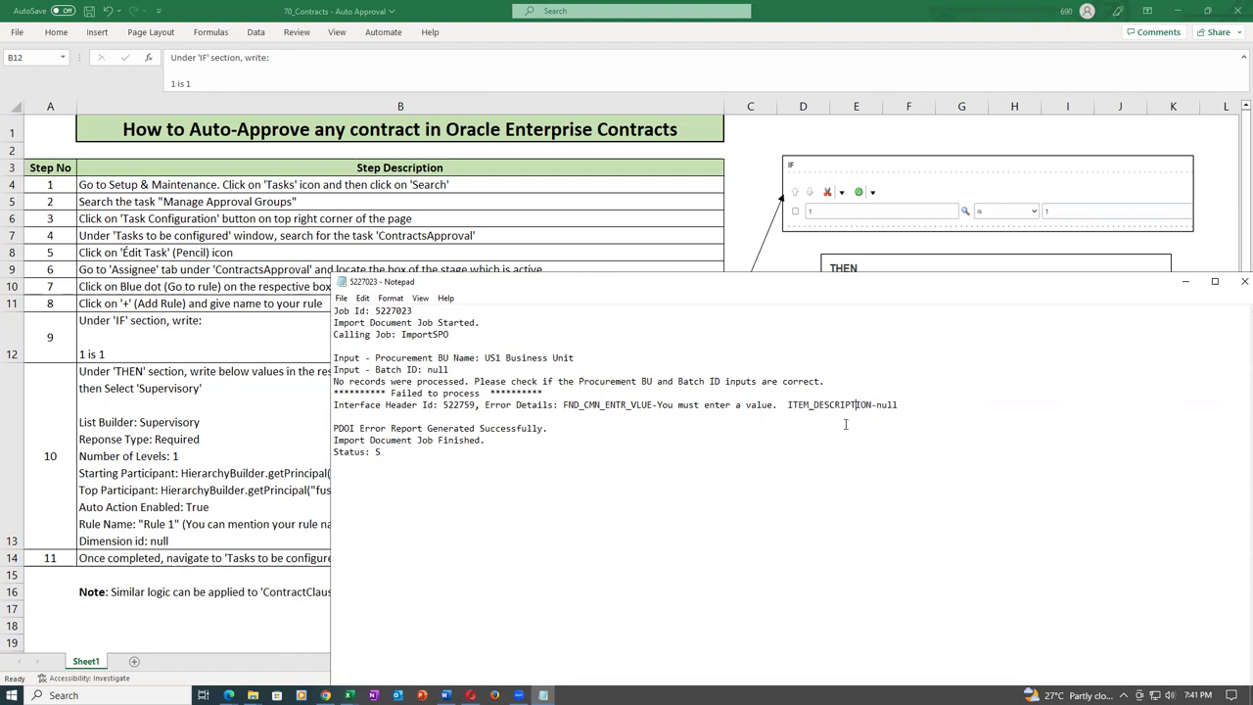
click(791, 457)
drag(428, 369, 449, 370)
click(451, 476)
key(alt+Tab)
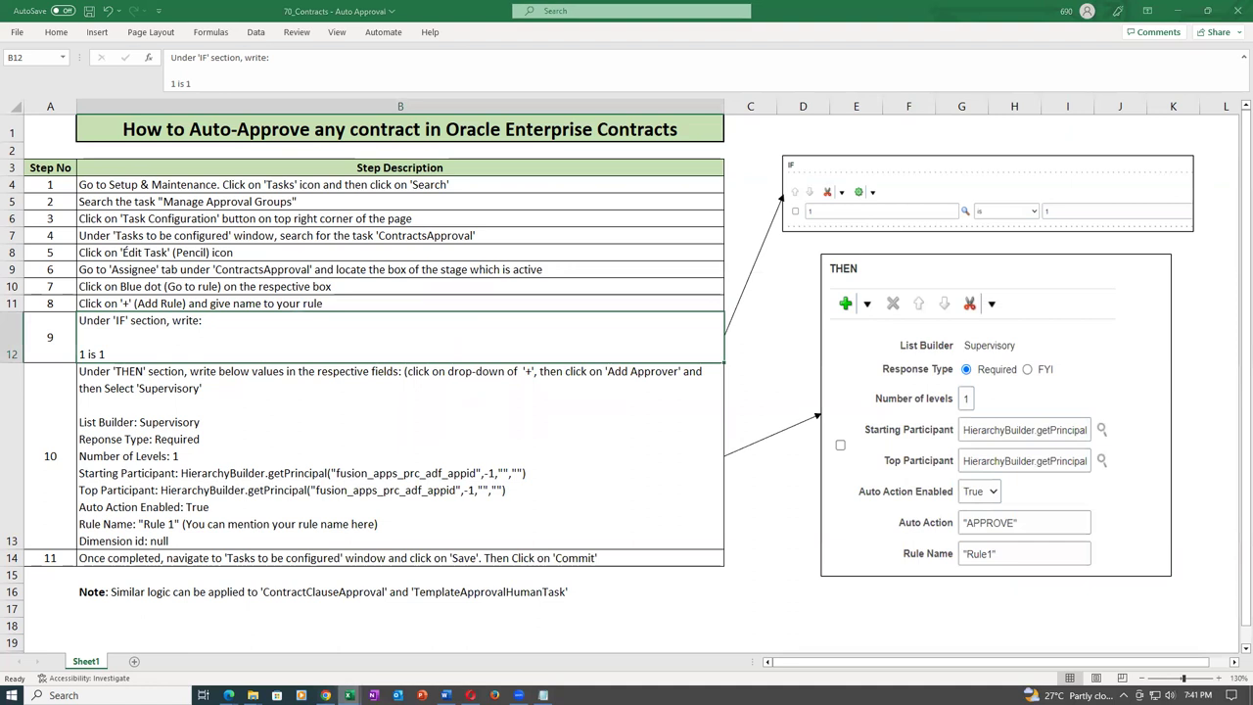
Change the PO header's Batch ID in C5 of the PO Import workbook from 1385 to 1386.
mouse_move(349, 695)
click(390, 621)
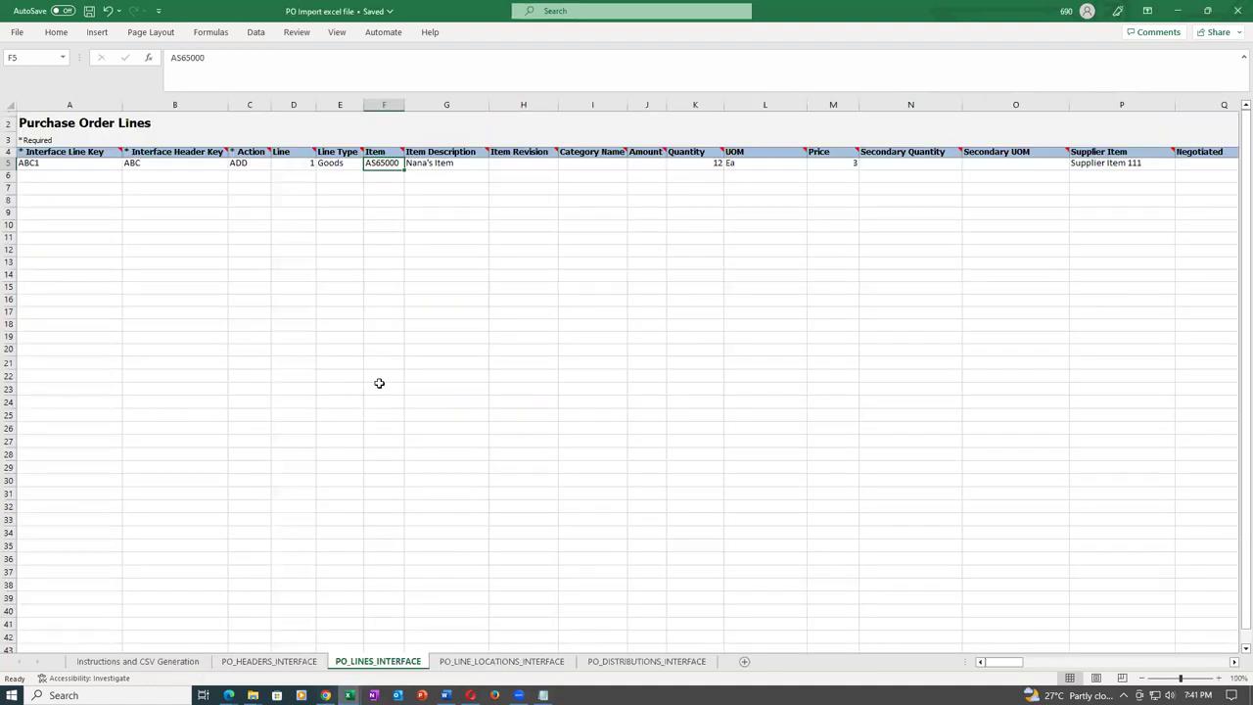
click(279, 662)
click(163, 295)
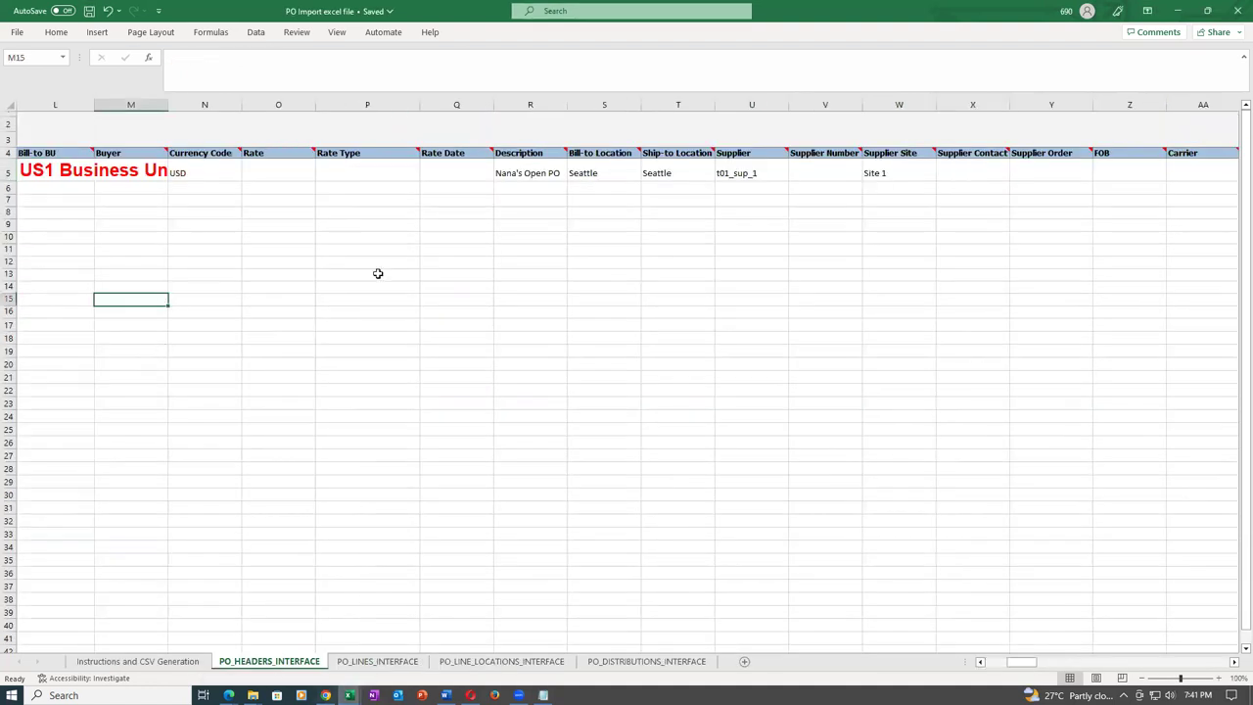
key(Home)
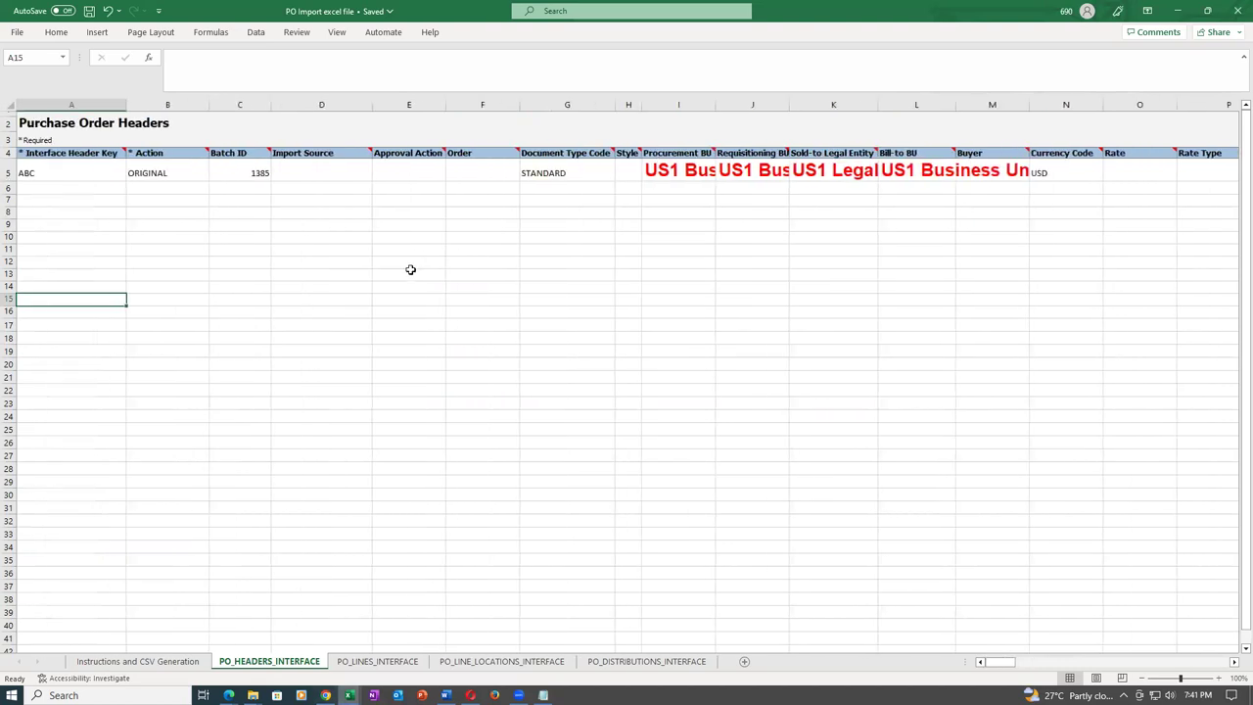
click(221, 174)
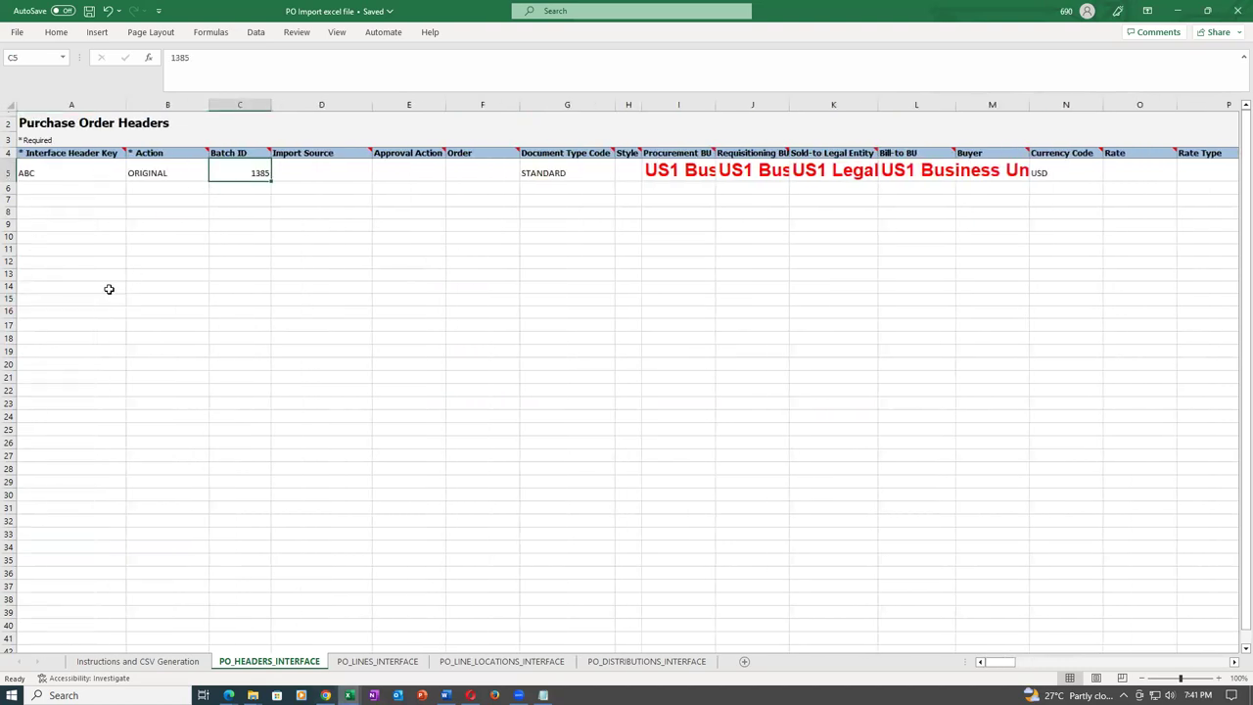
text(1386)
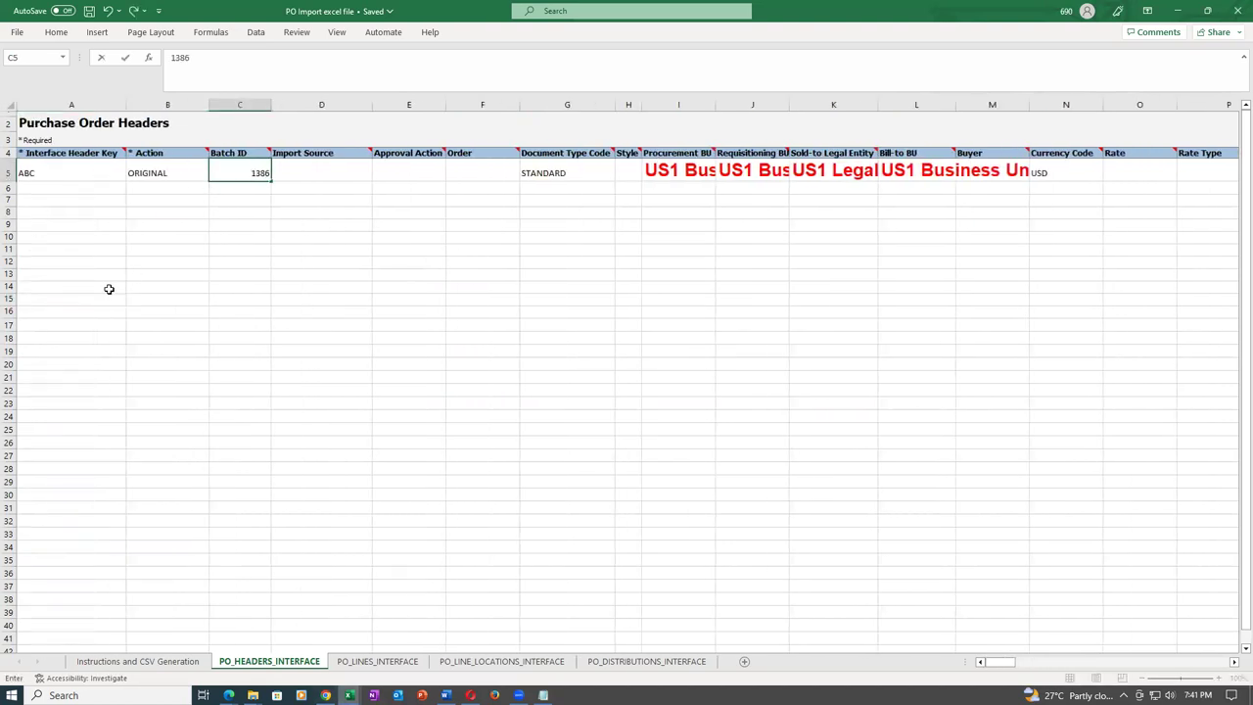
key(Tab)
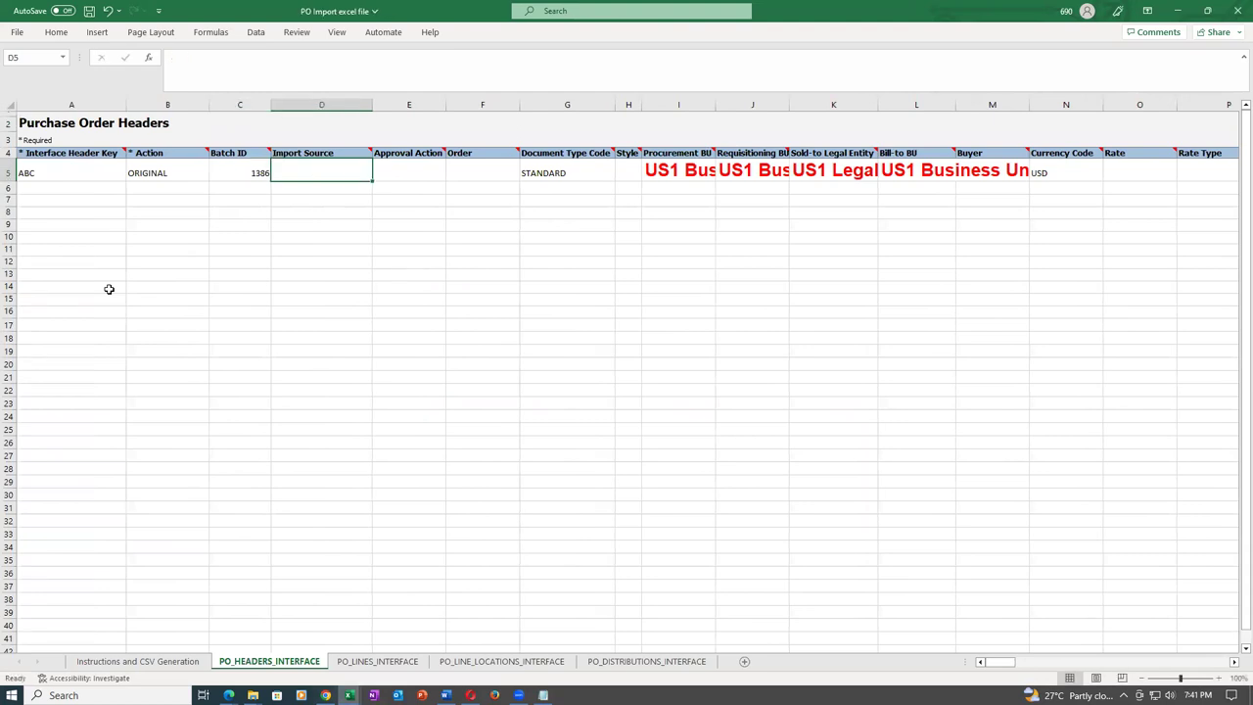
Compare against the log's 'Batch ID: null' line and save the PO Import workbook.
key(alt+Tab)
key(alt+Tab)
key(alt+Tab)
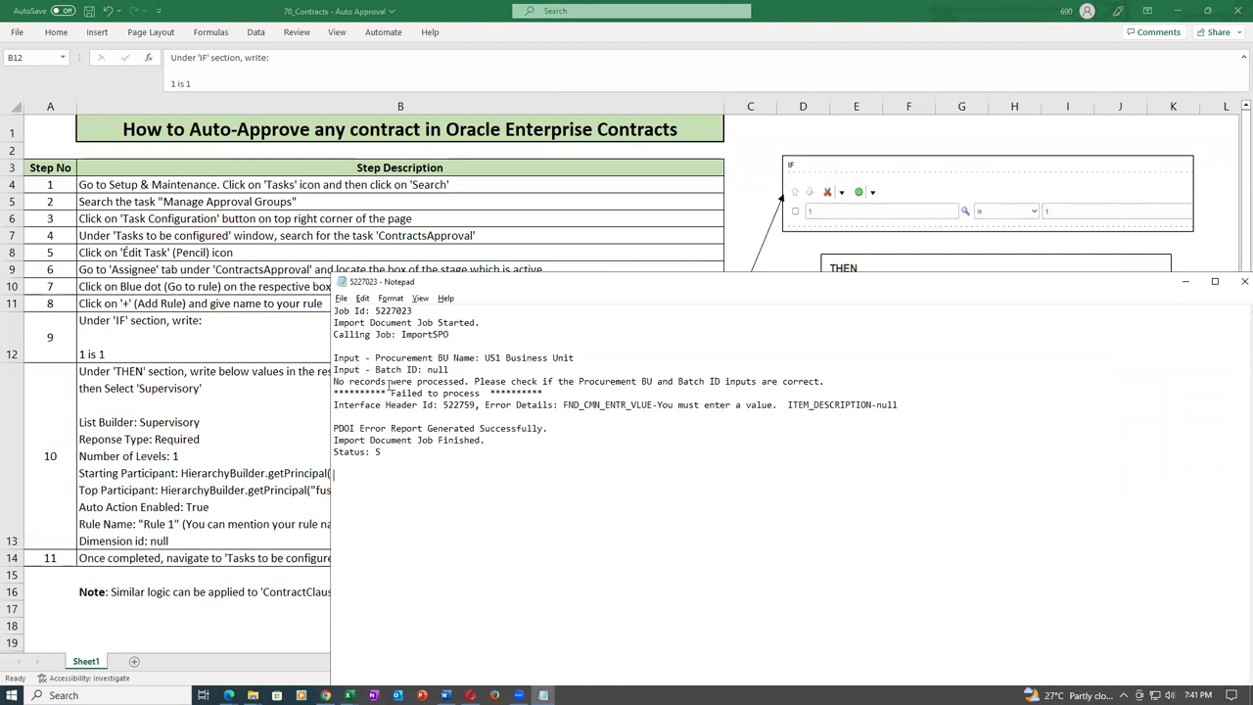
drag(376, 369, 449, 370)
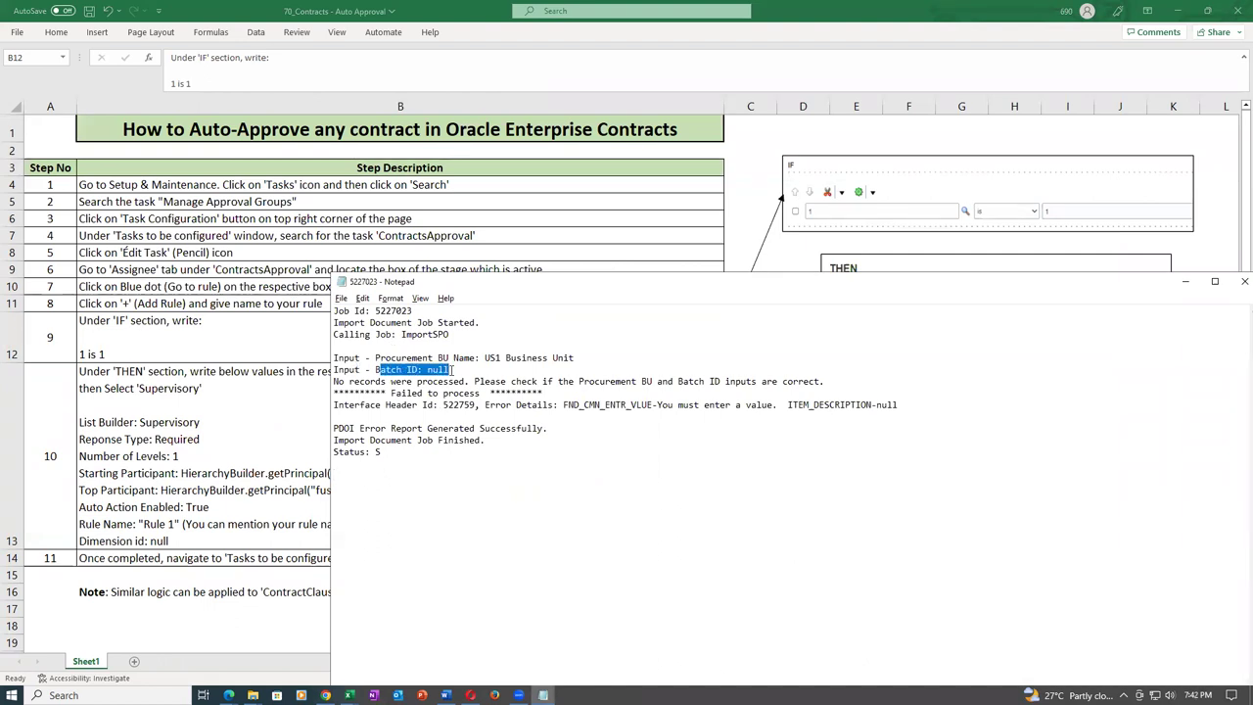
key(alt+Tab)
key(alt+Tab)
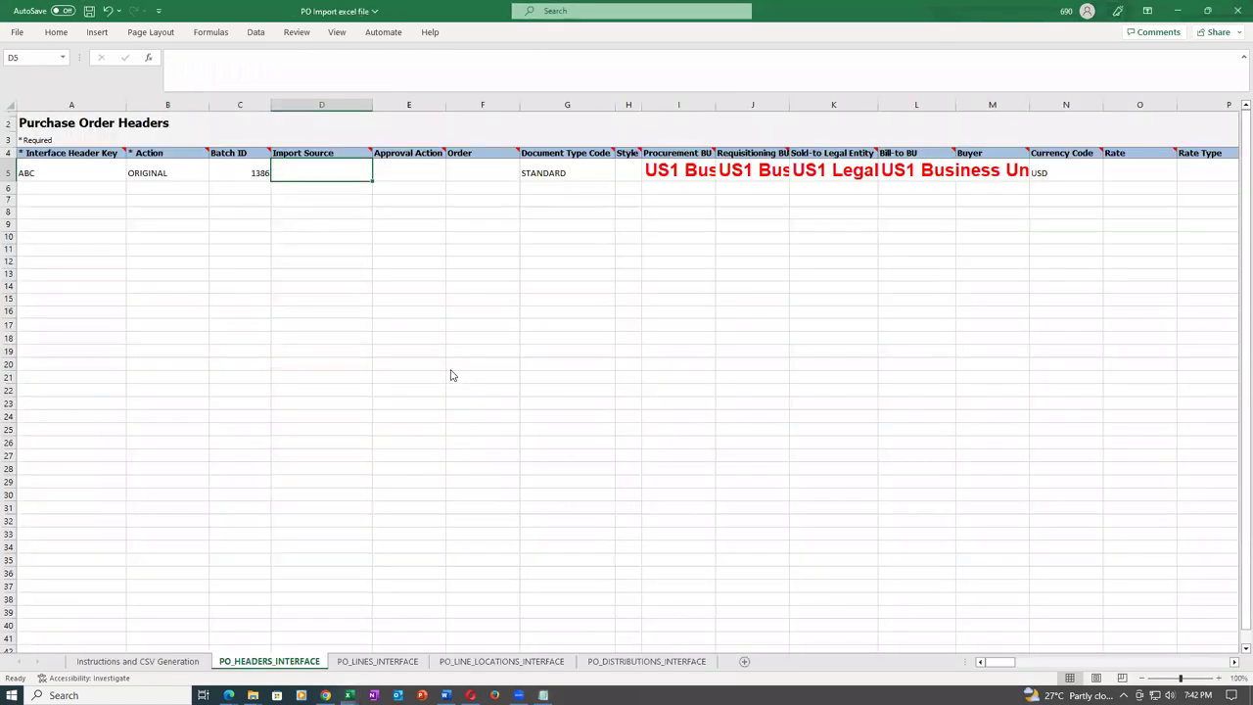
click(347, 261)
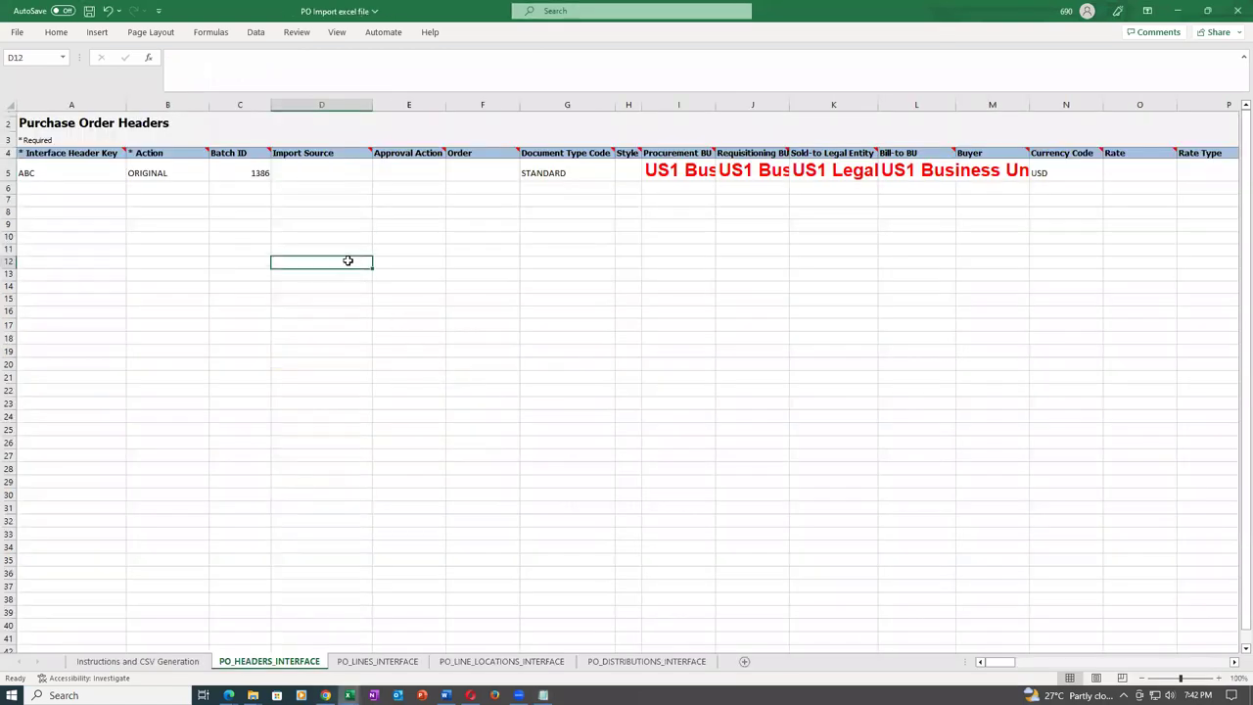
key(ctrl+s)
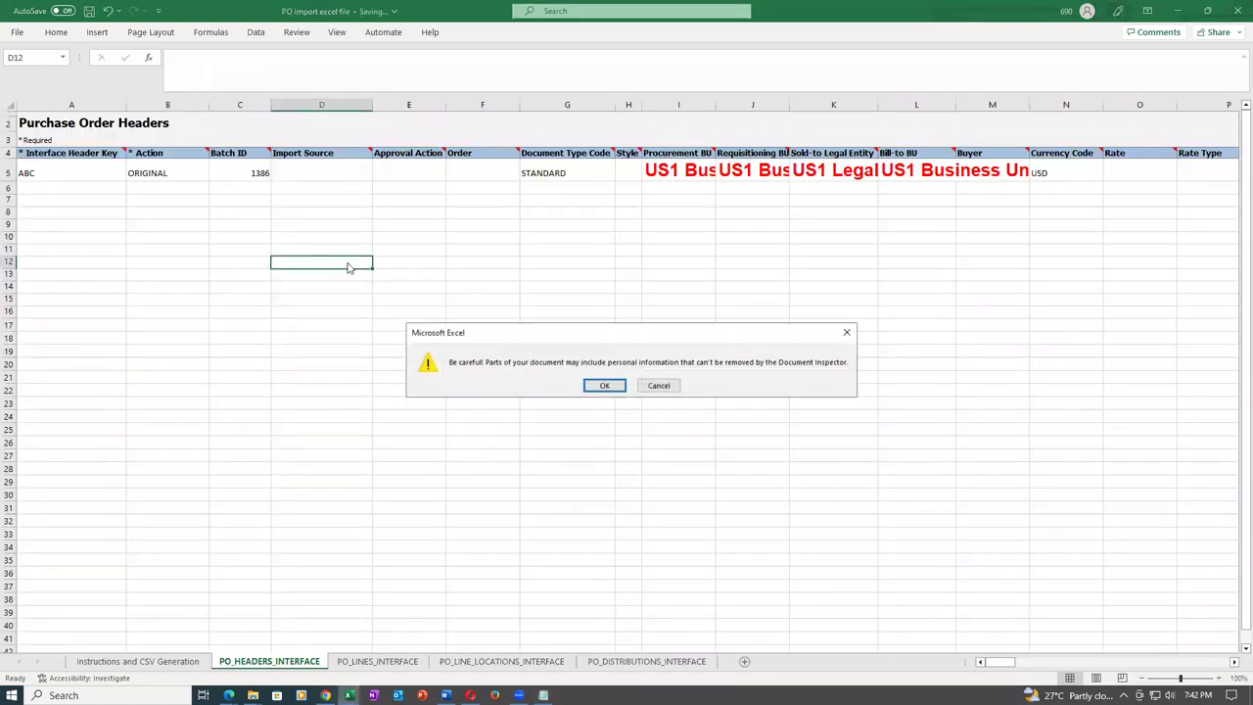
click(604, 387)
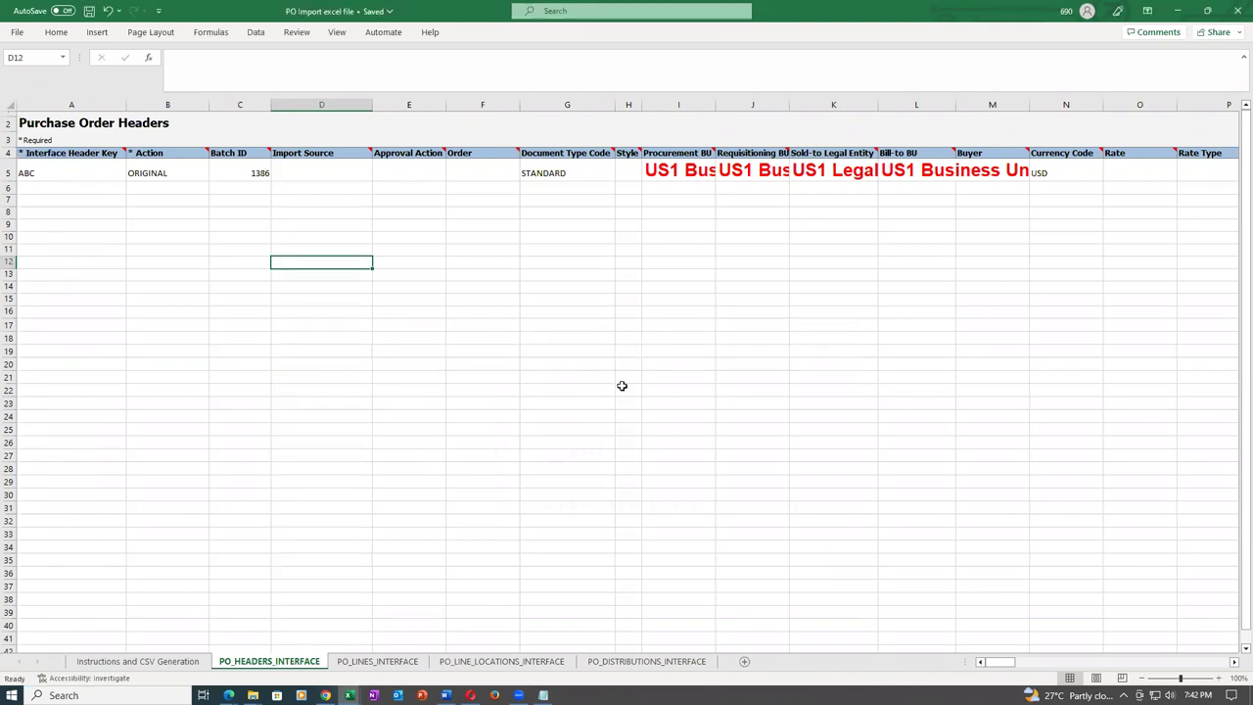
click(382, 661)
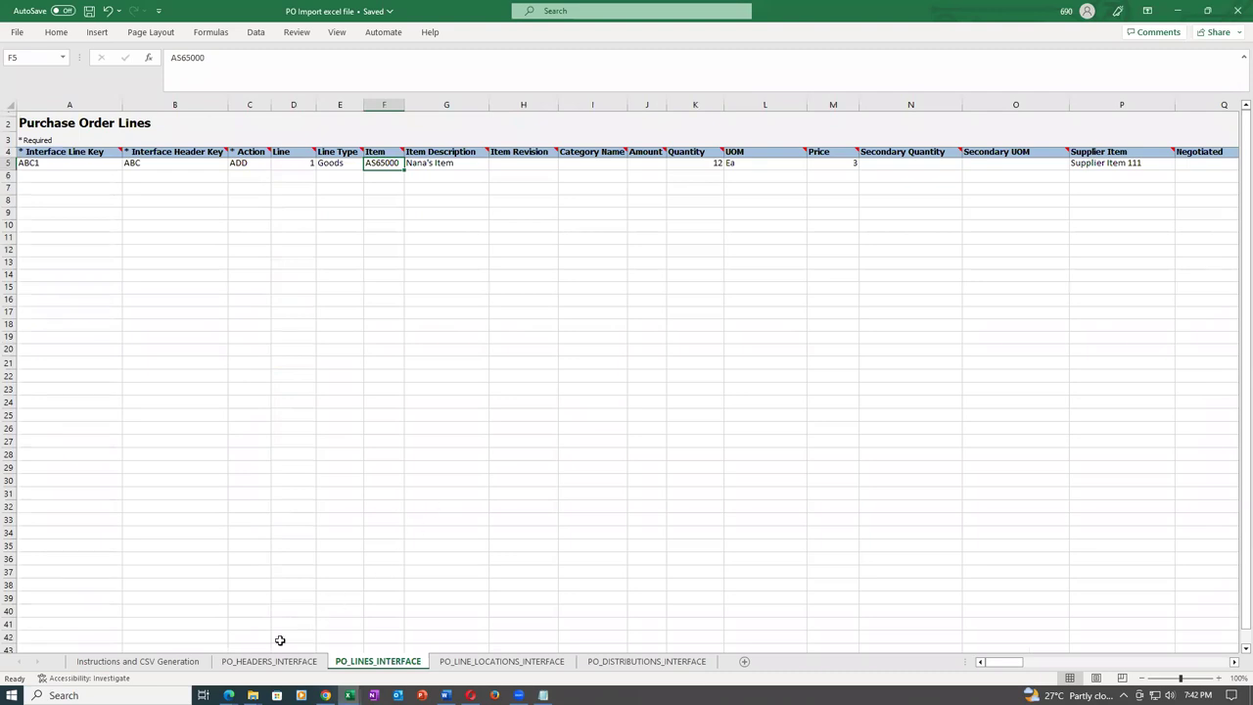
key(alt+Tab)
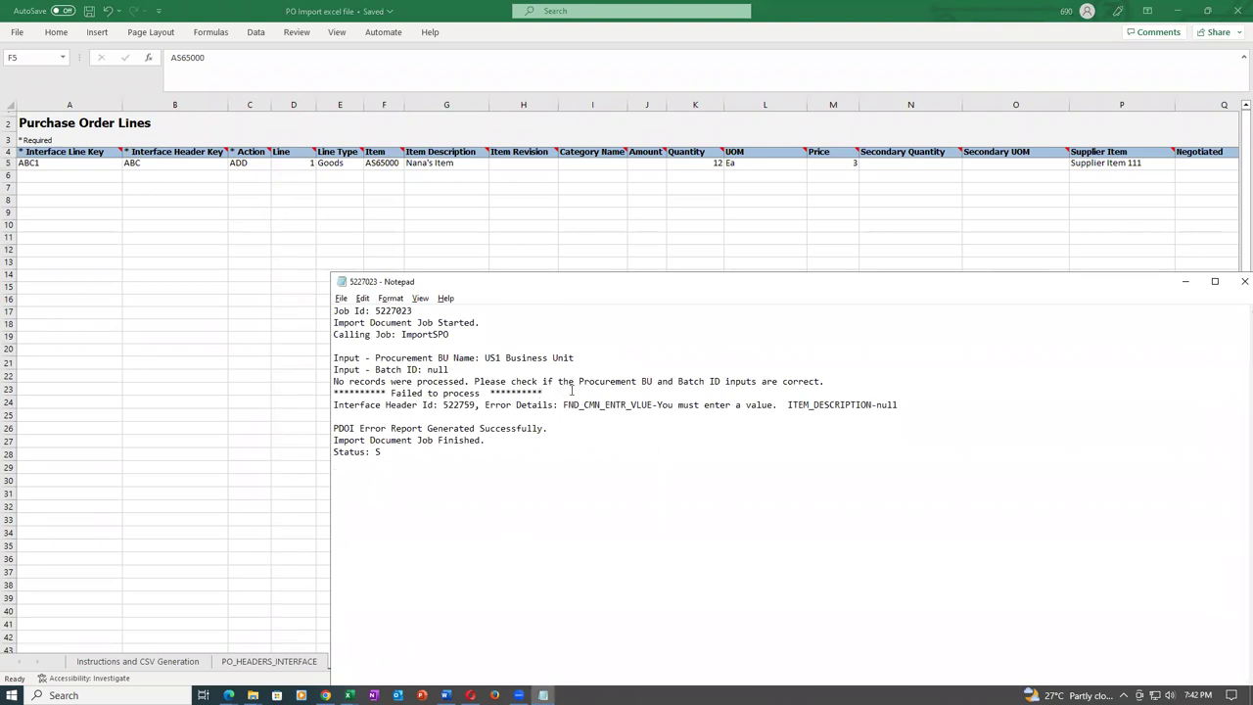
Check the header's Procurement BU through Buyer cells (I5–M5) against the log, then save.
drag(579, 384, 655, 384)
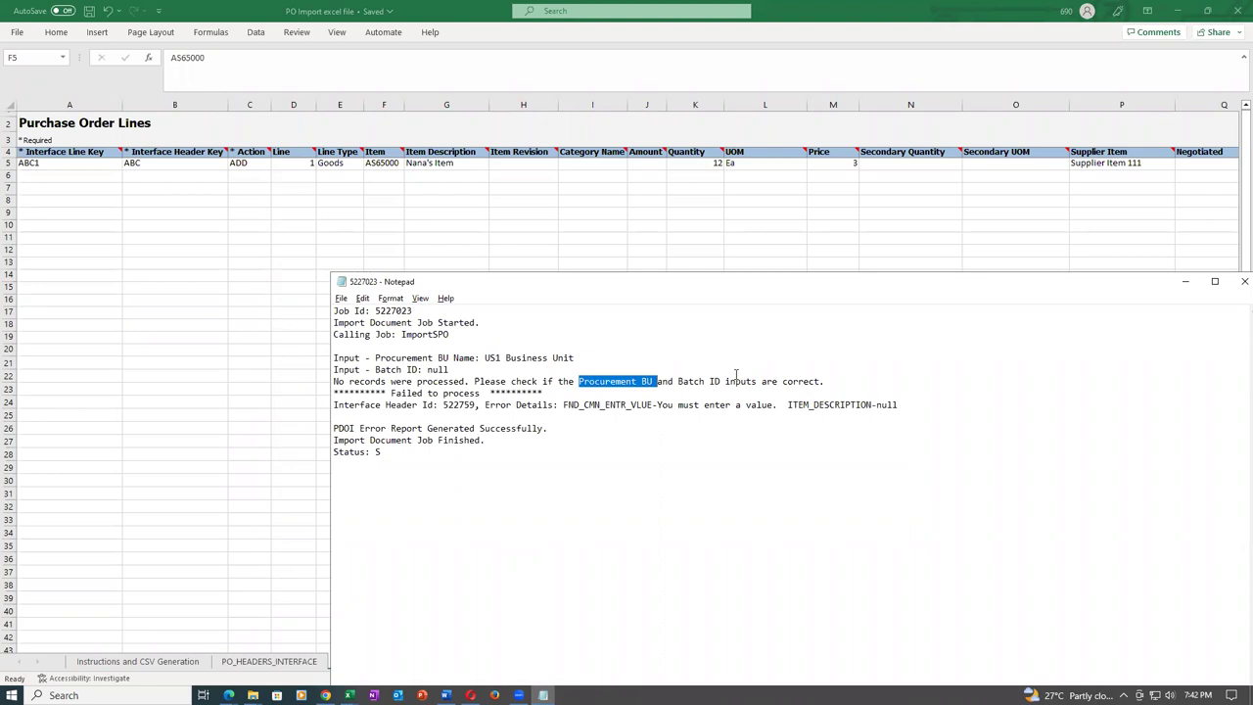
key(alt+Tab)
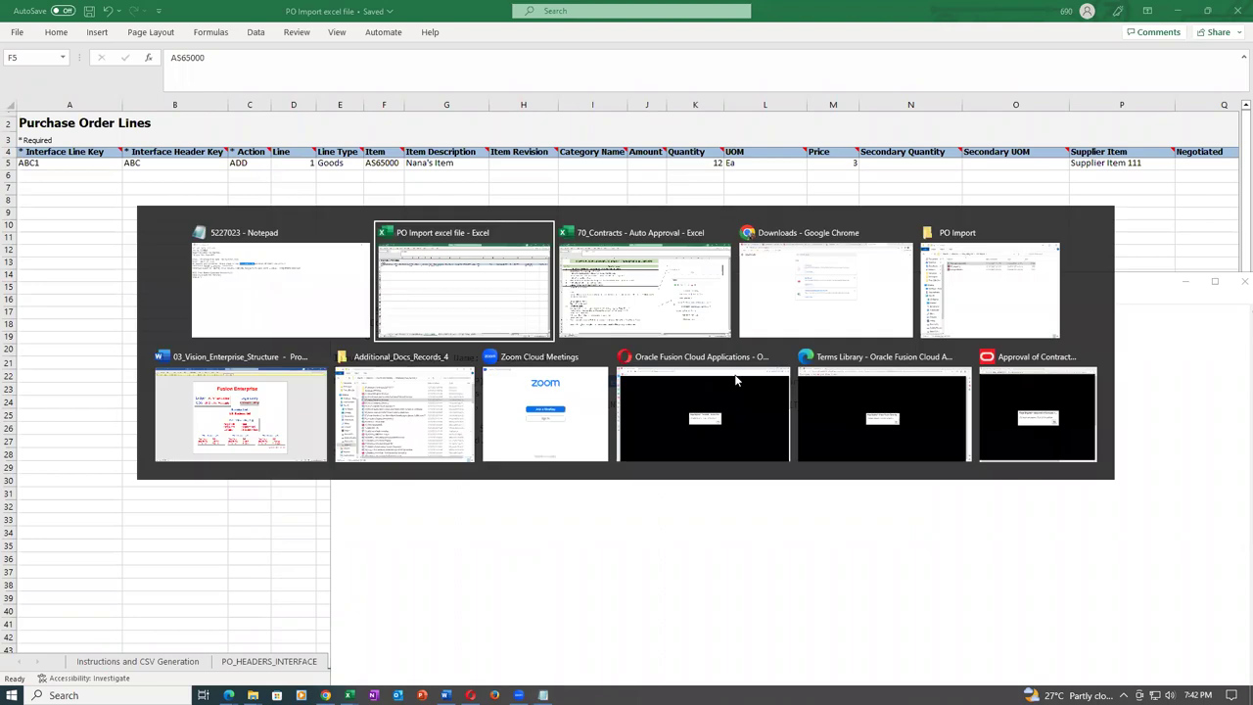
click(270, 661)
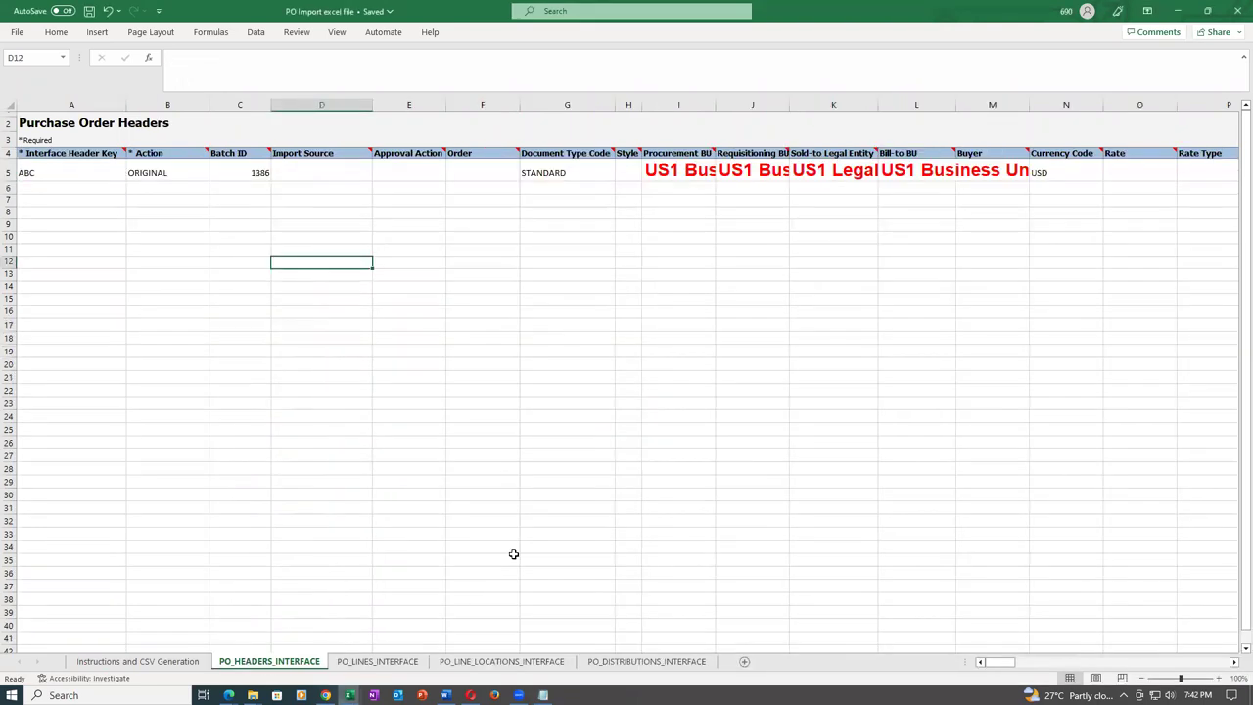
click(700, 421)
click(685, 167)
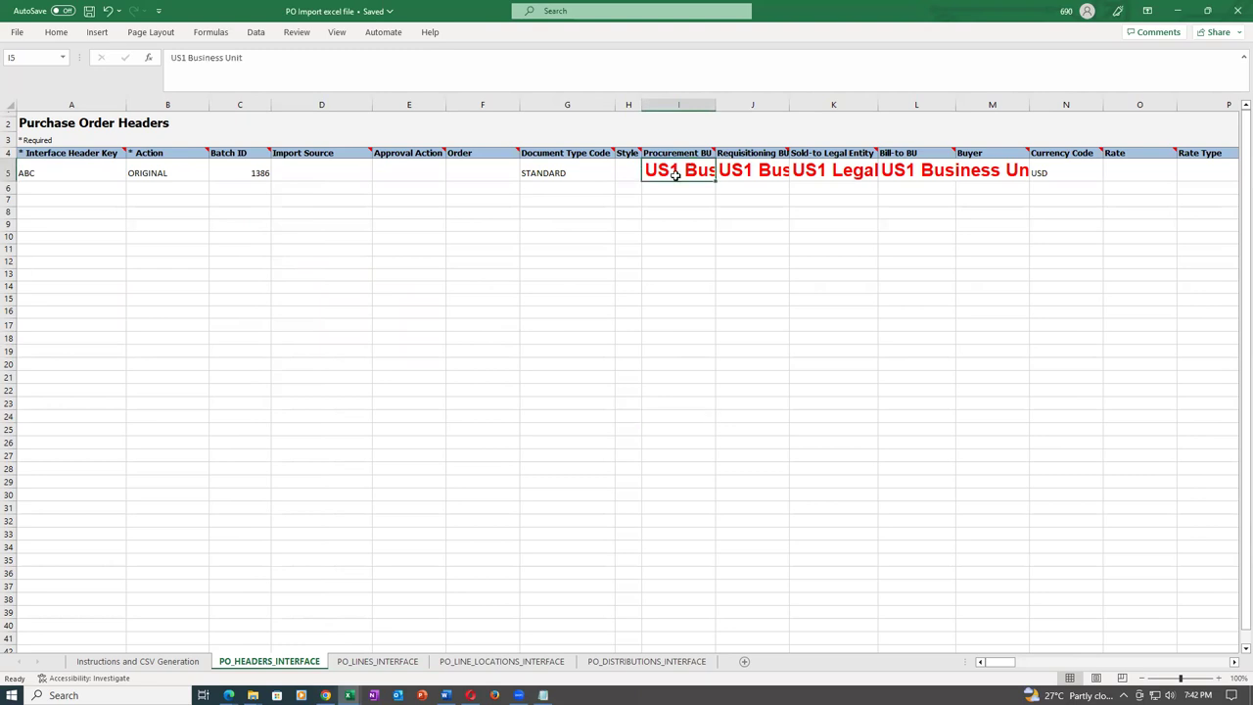
click(760, 173)
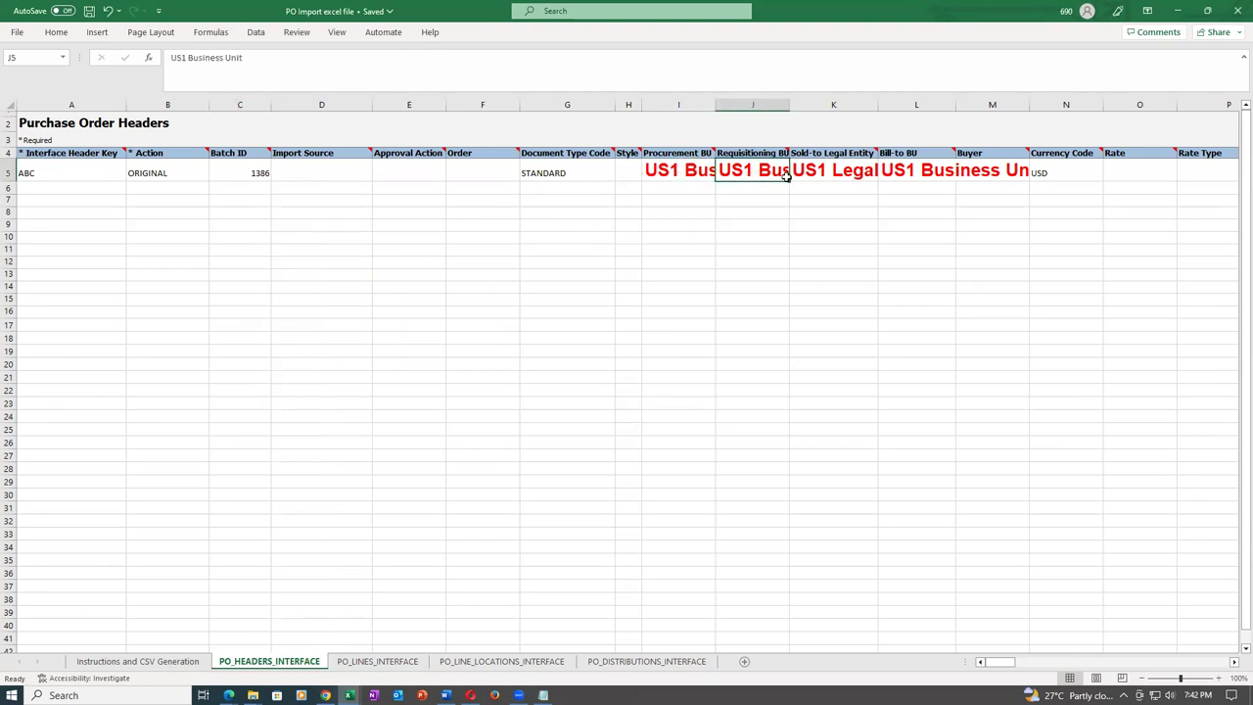
click(818, 175)
click(897, 167)
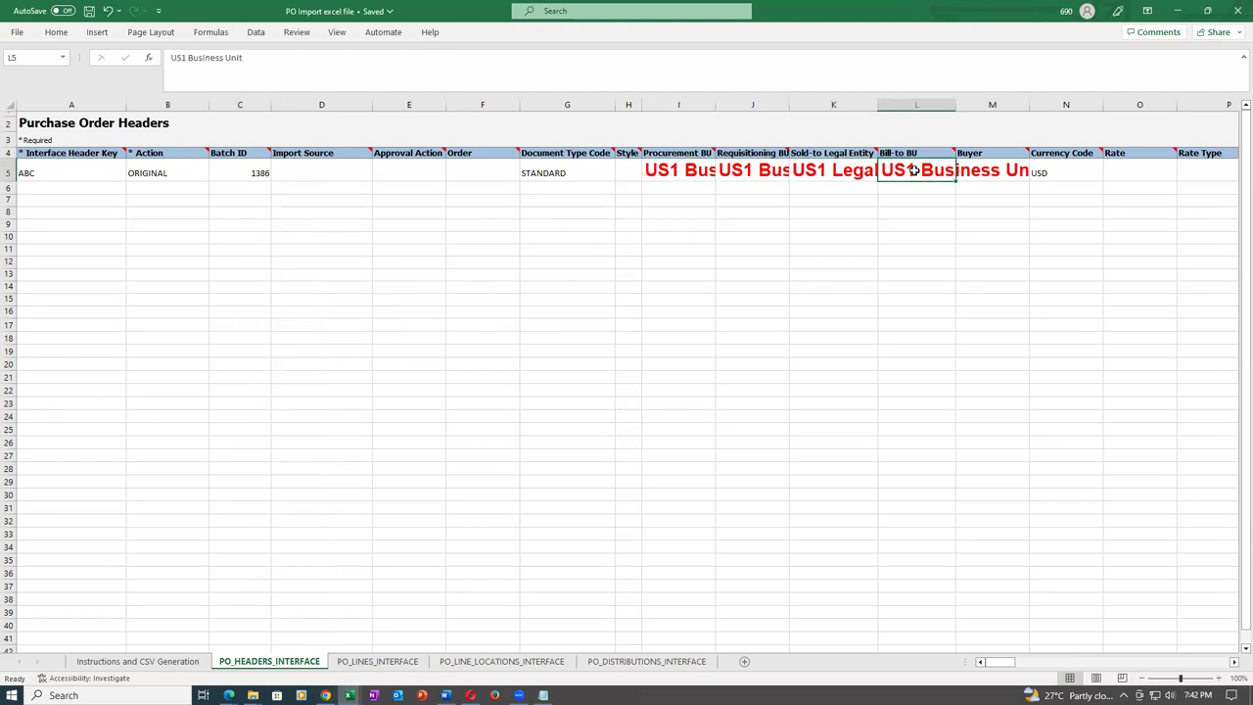
click(992, 172)
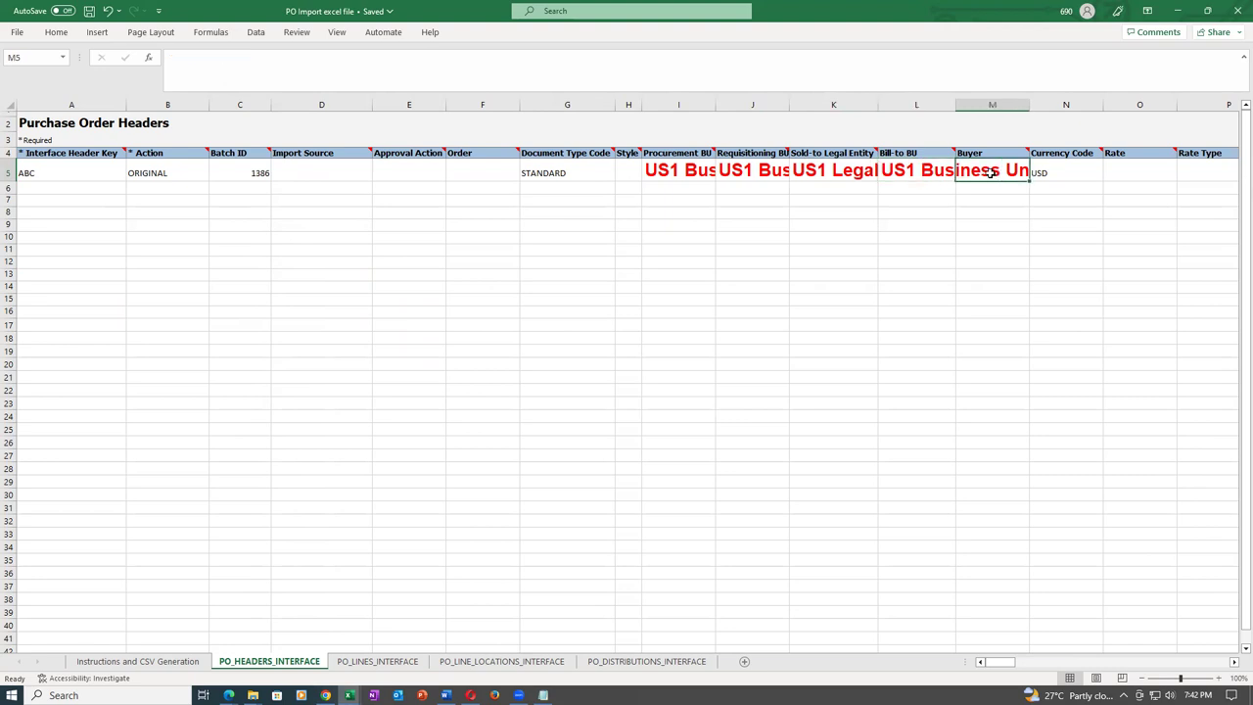
click(977, 214)
key(ctrl+s)
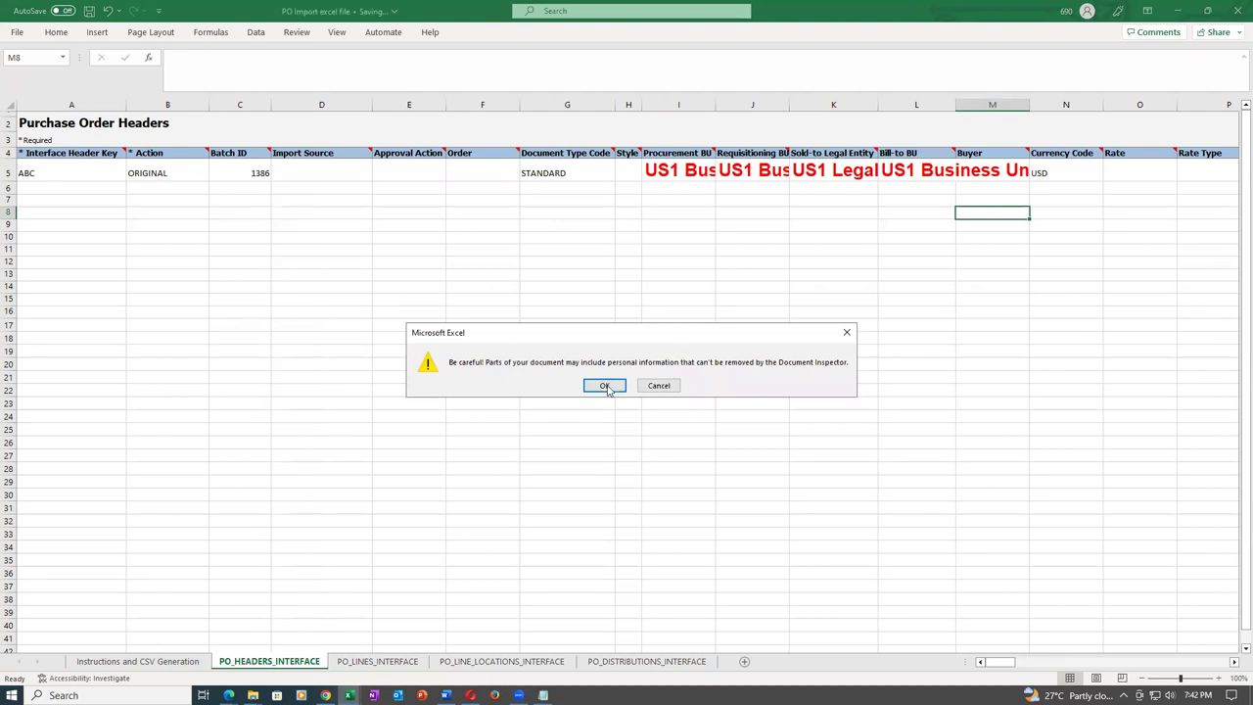
click(606, 386)
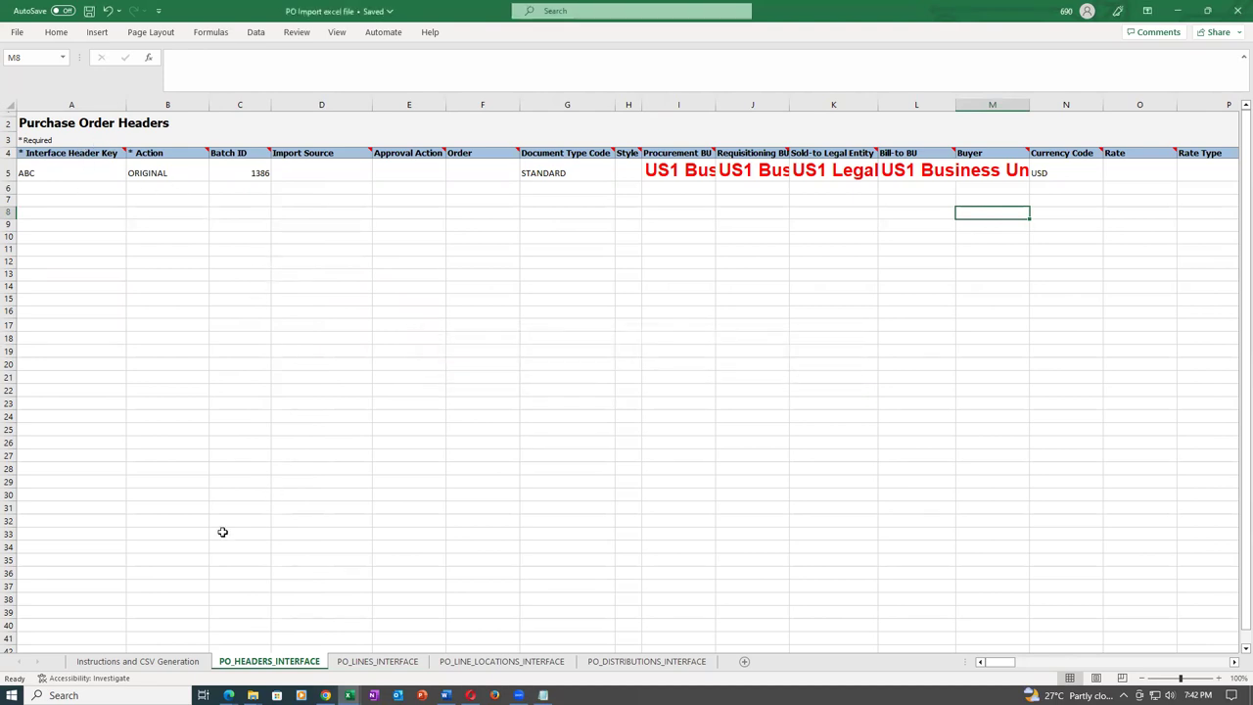
Review the lines, schedules and distributions sheets, confirm Batch ID 1386, and save again.
click(377, 662)
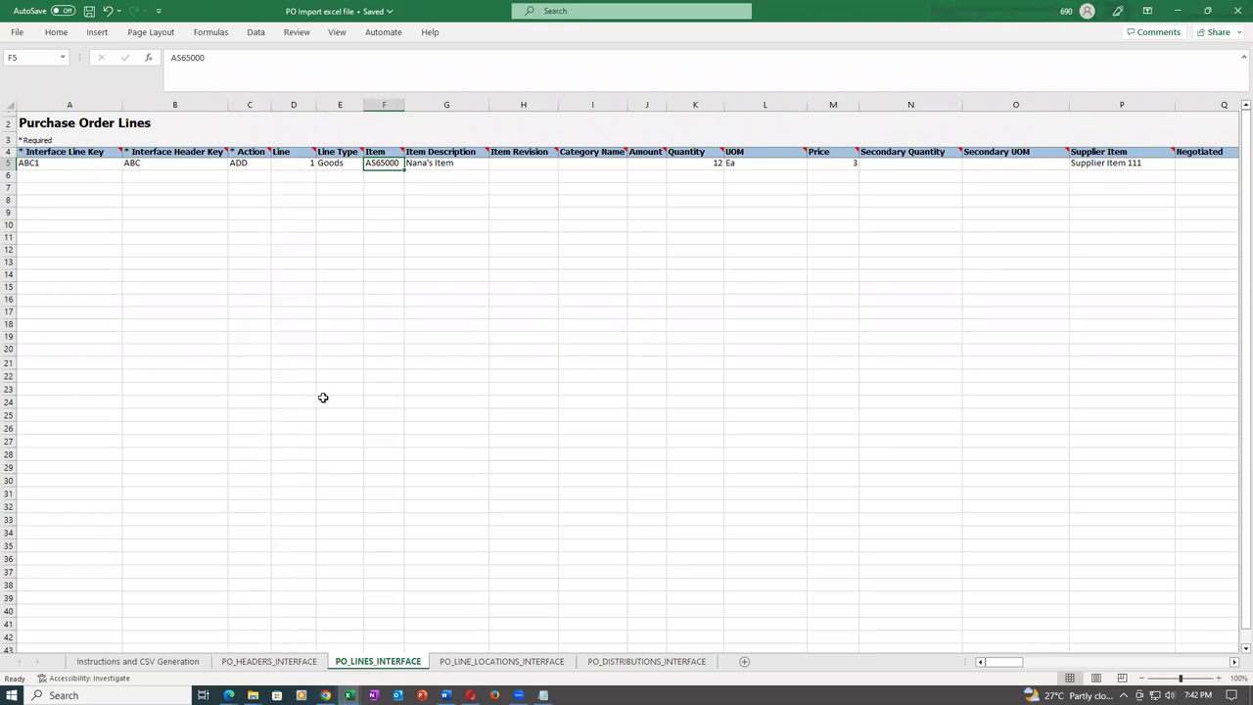
click(502, 662)
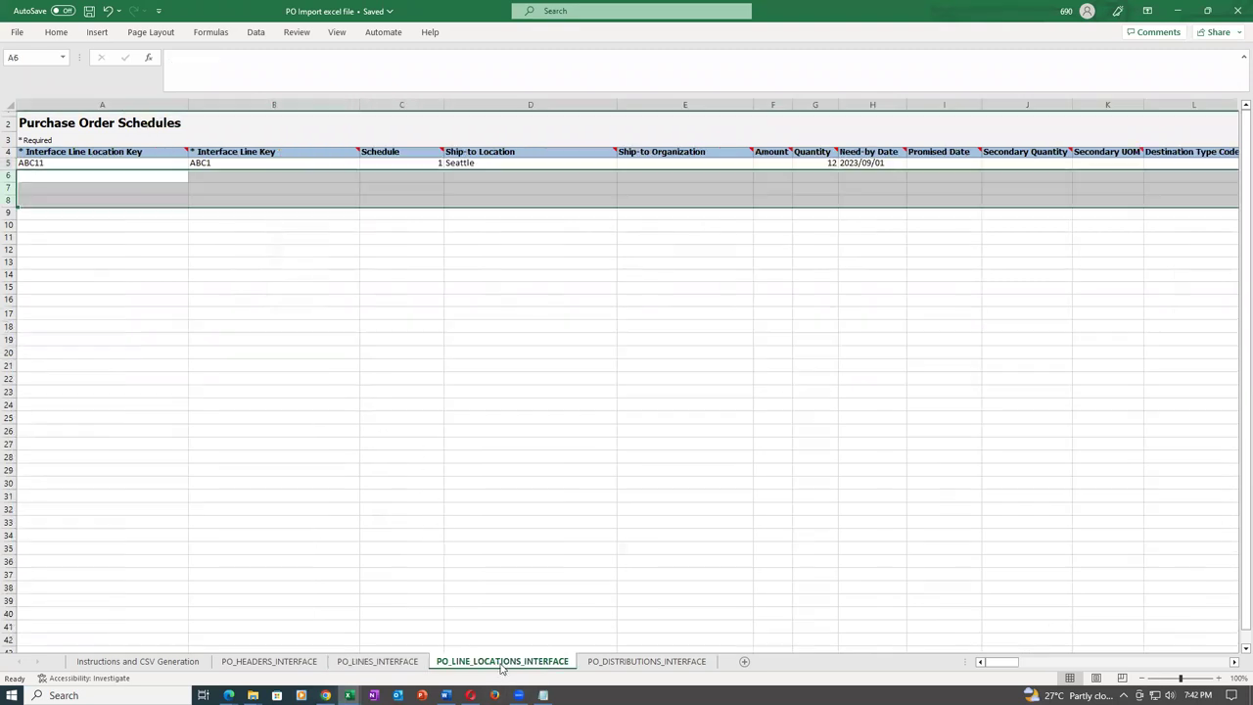
click(642, 662)
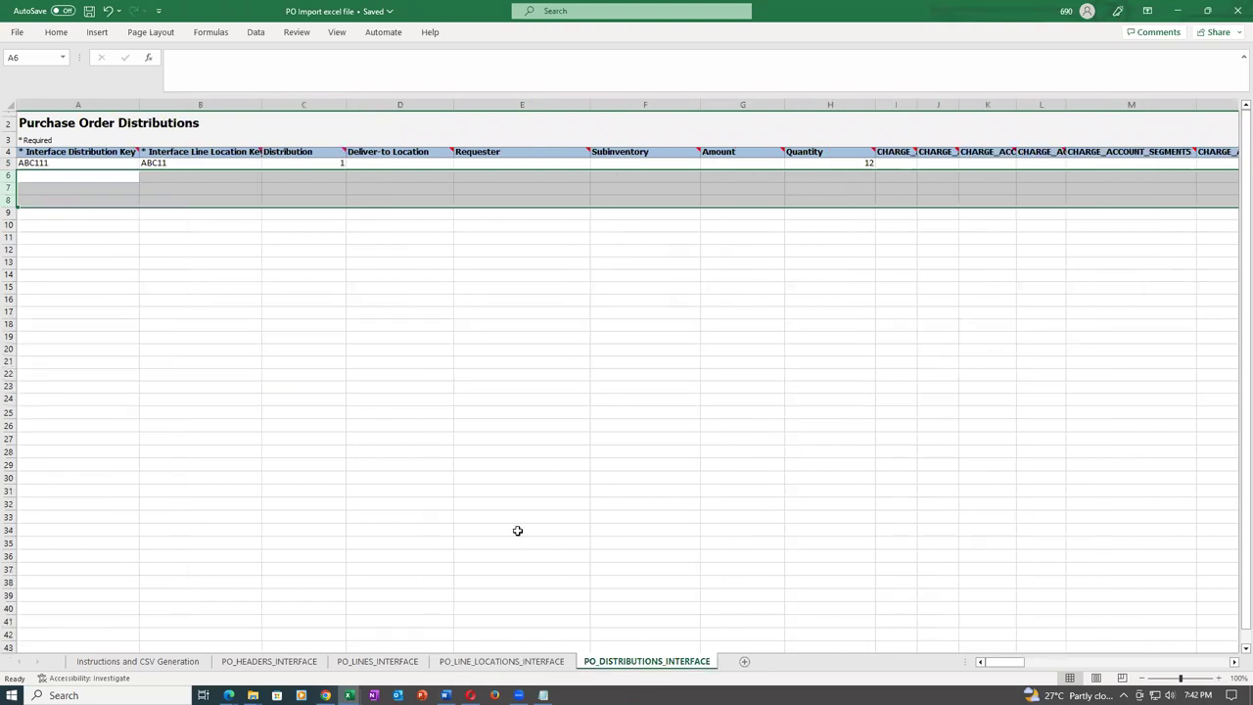
click(269, 661)
click(238, 375)
click(230, 169)
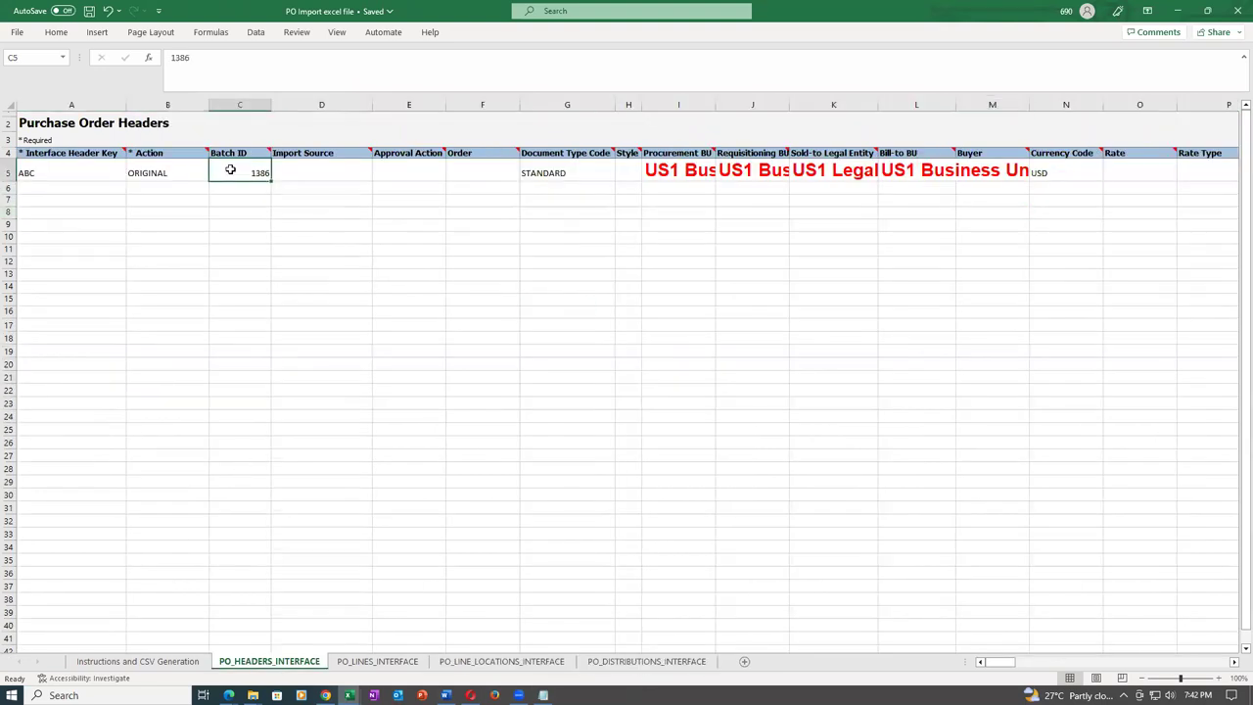
key(ctrl+s)
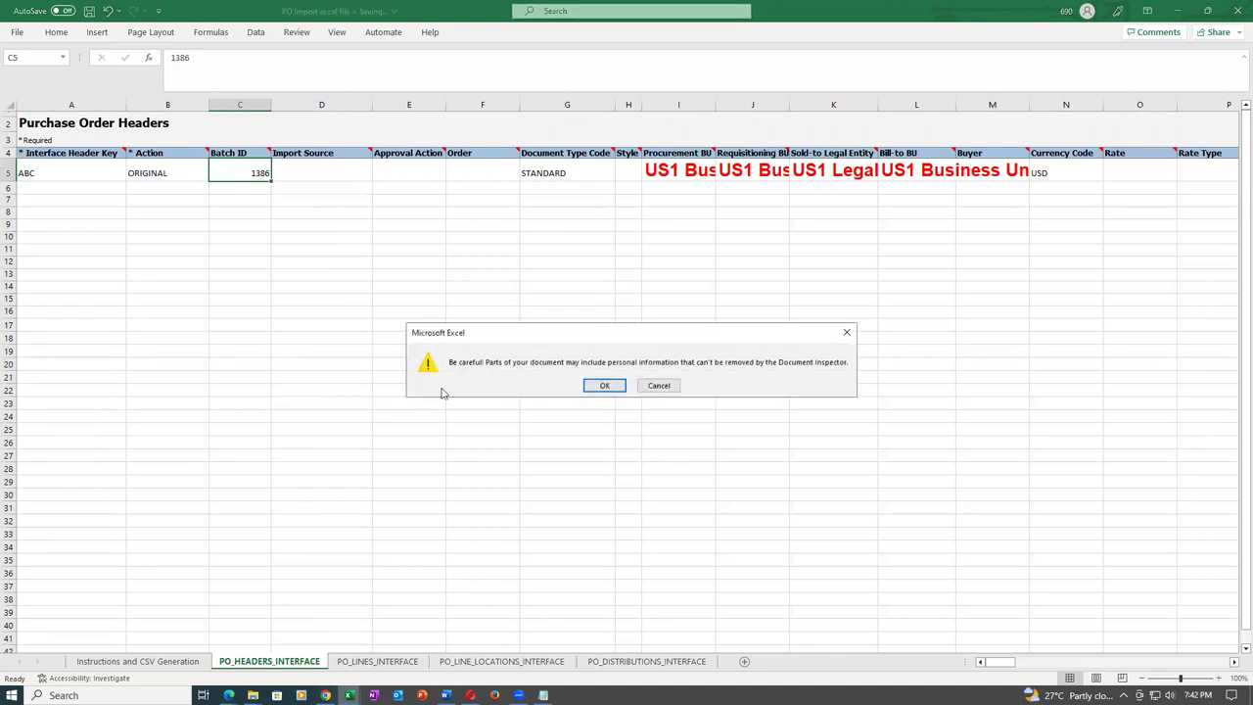
click(605, 385)
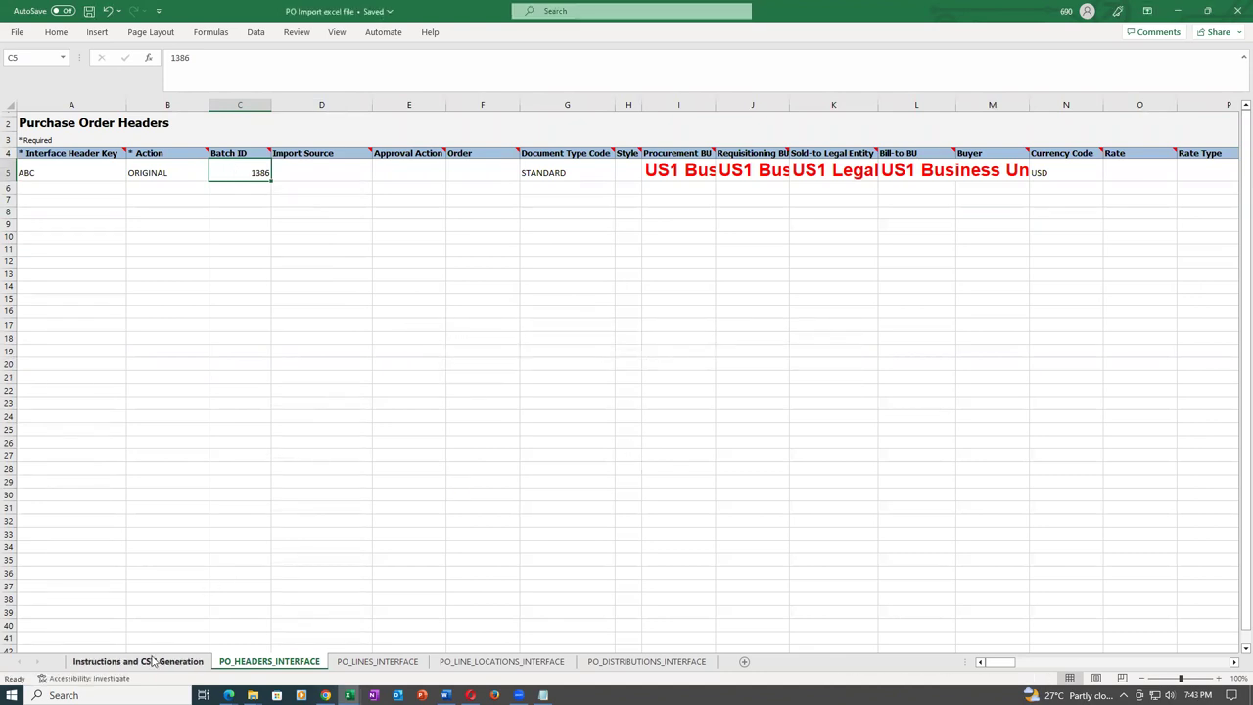
Generate the four order CSV files and zip them as PO_Import_3.
click(137, 662)
click(117, 274)
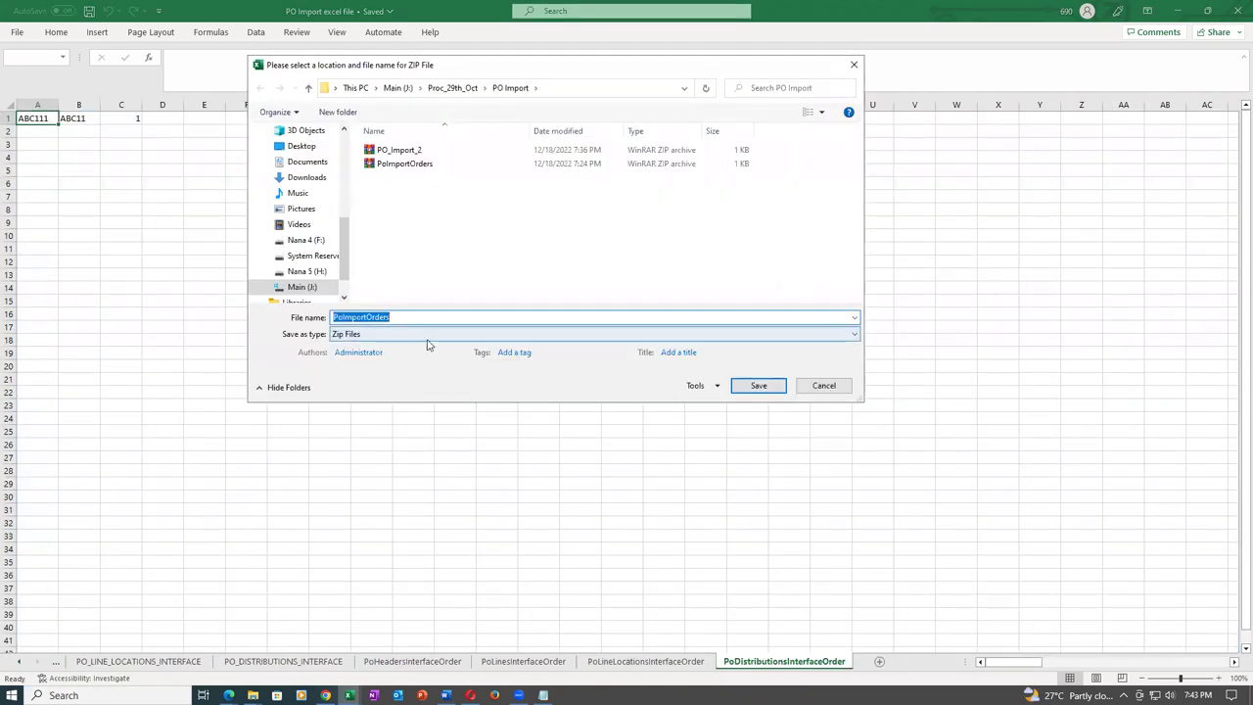
text(PO_Im)
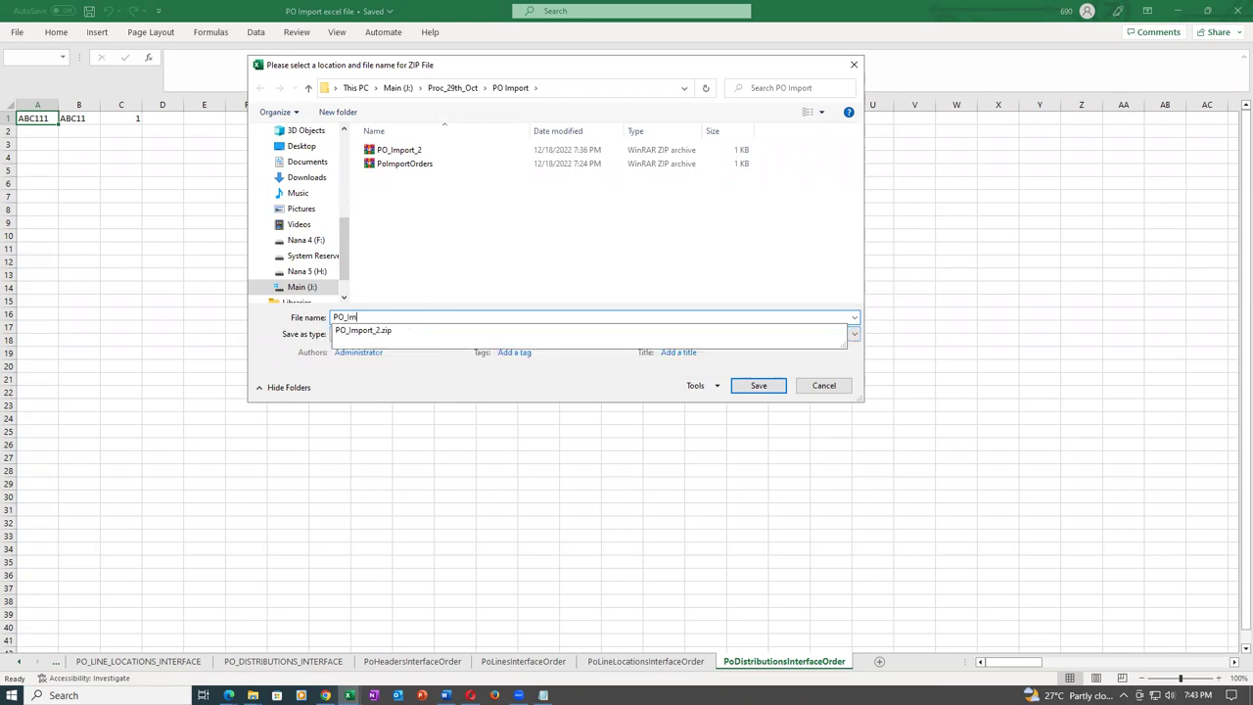
text(port_3)
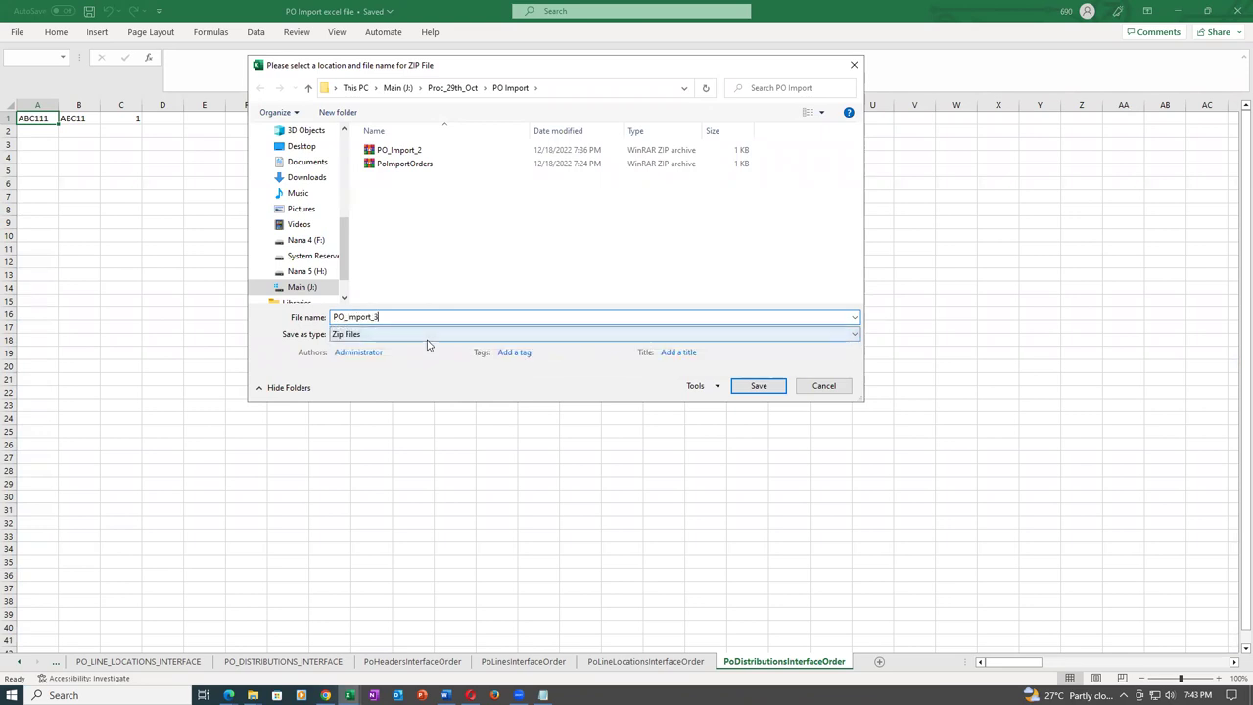
click(750, 386)
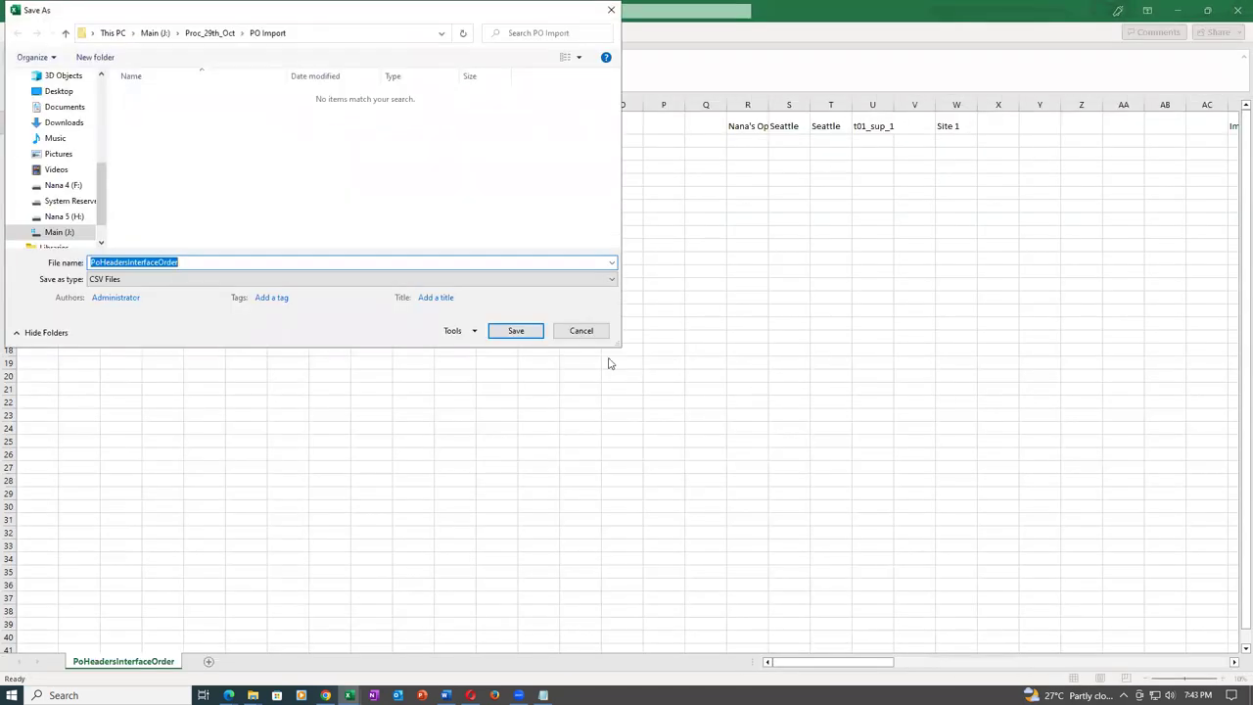
click(506, 336)
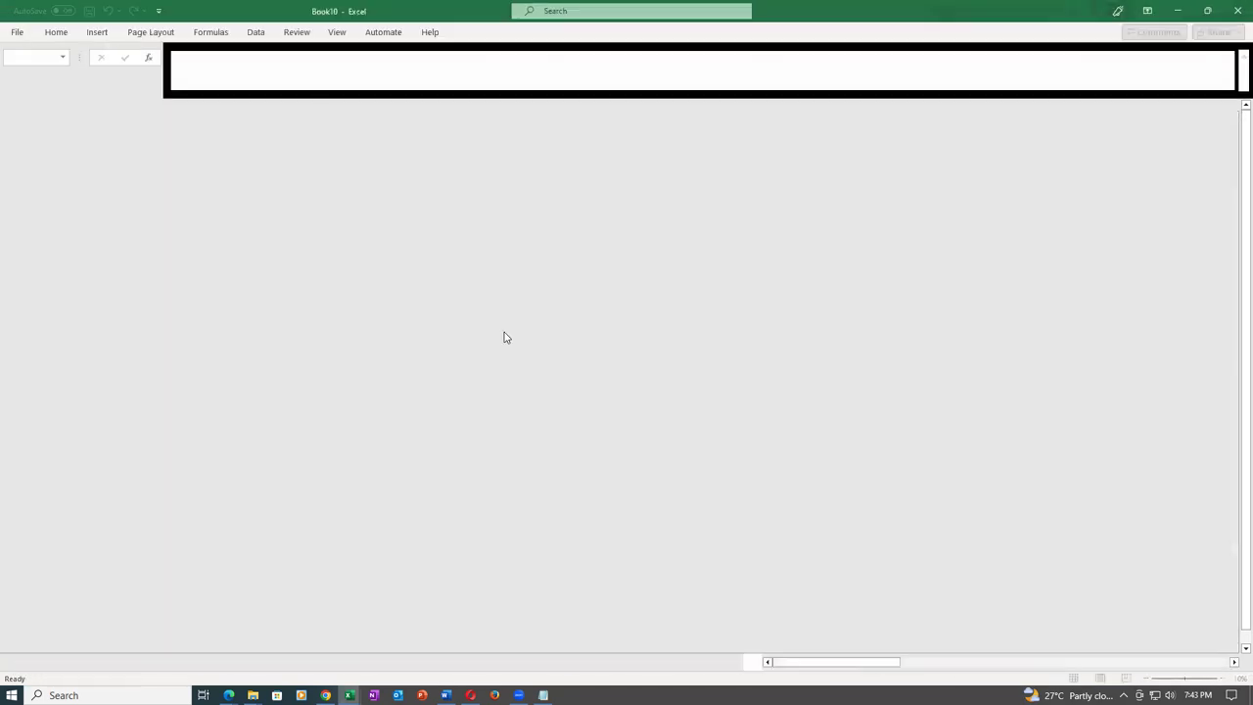
click(515, 331)
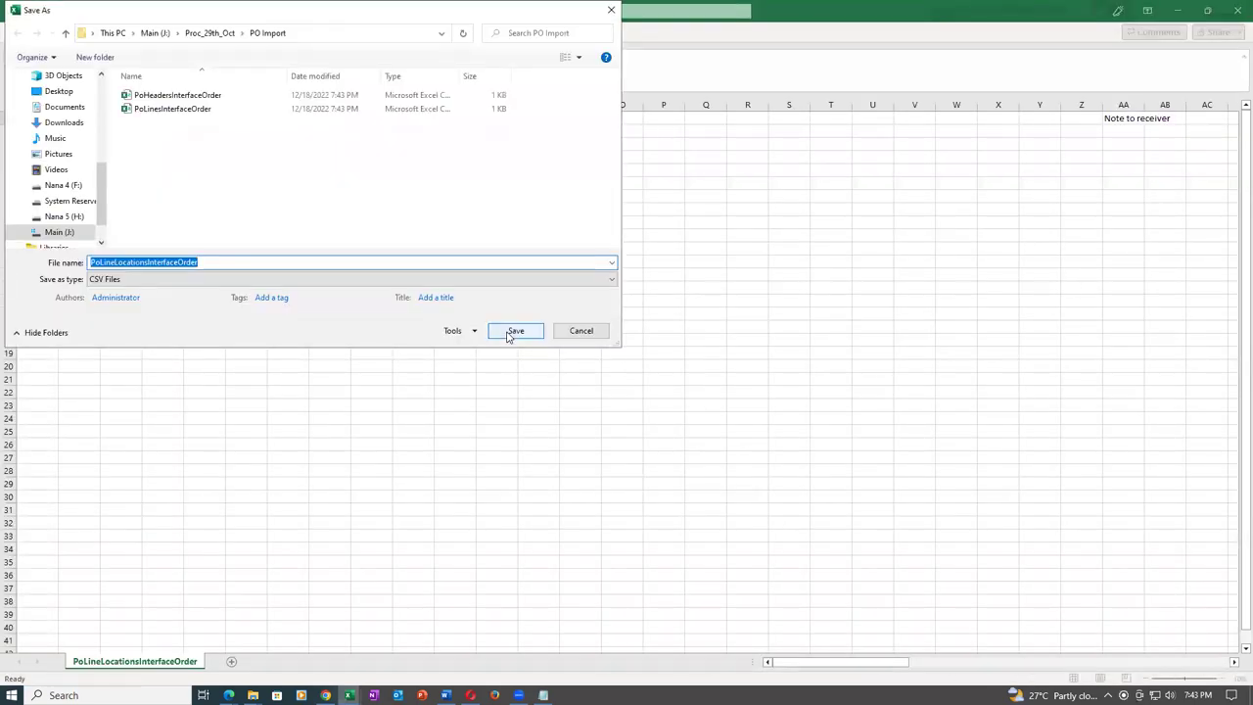
click(515, 331)
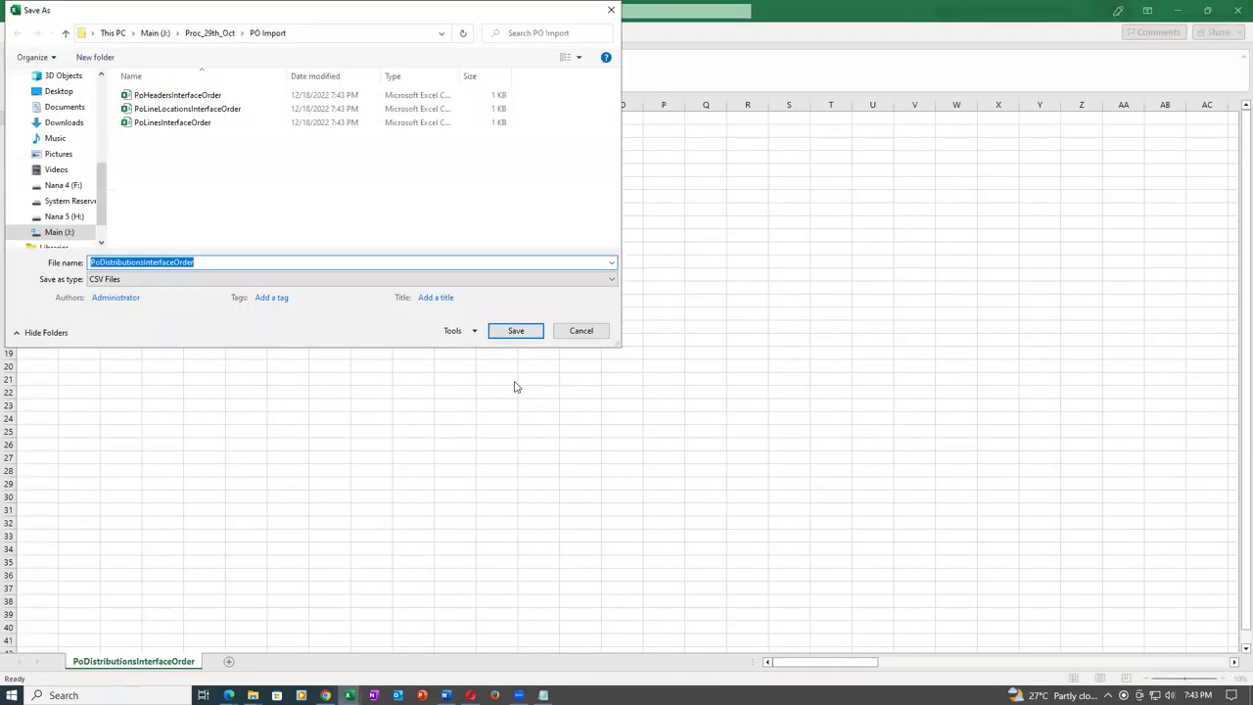
click(516, 332)
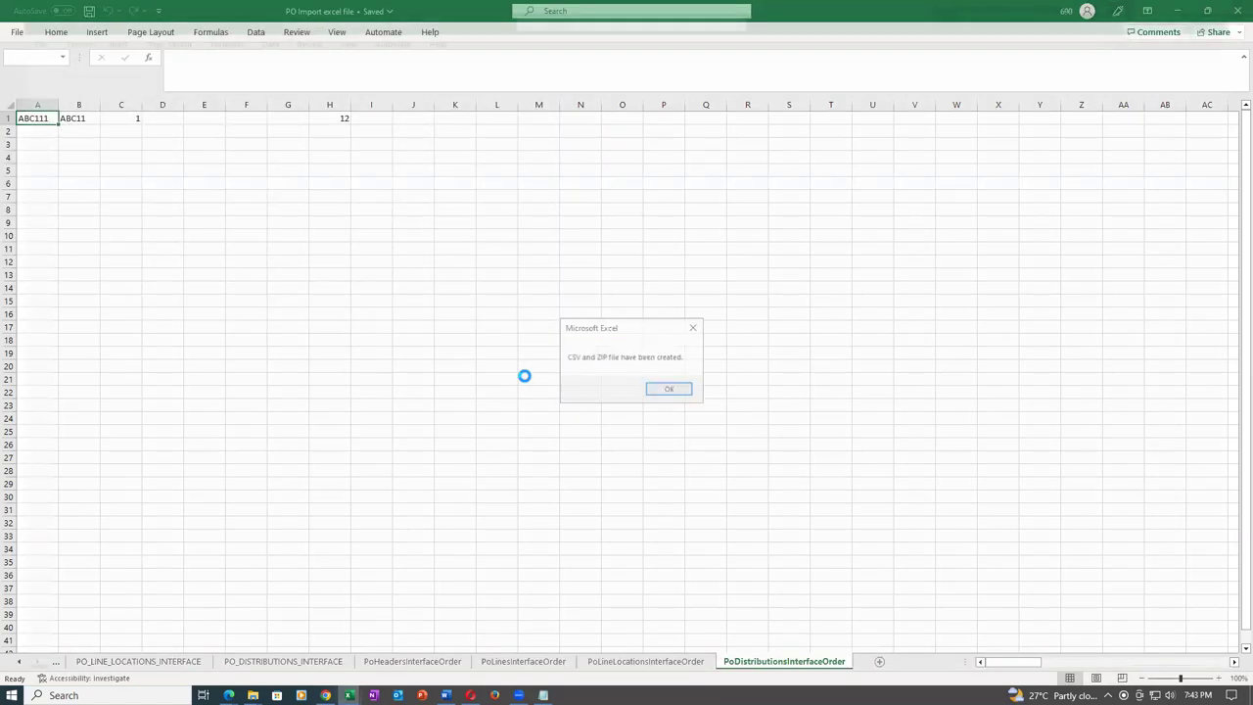
click(672, 389)
Close the PO workbook without saving and return to the Monitor Processes page in Chrome.
click(1236, 8)
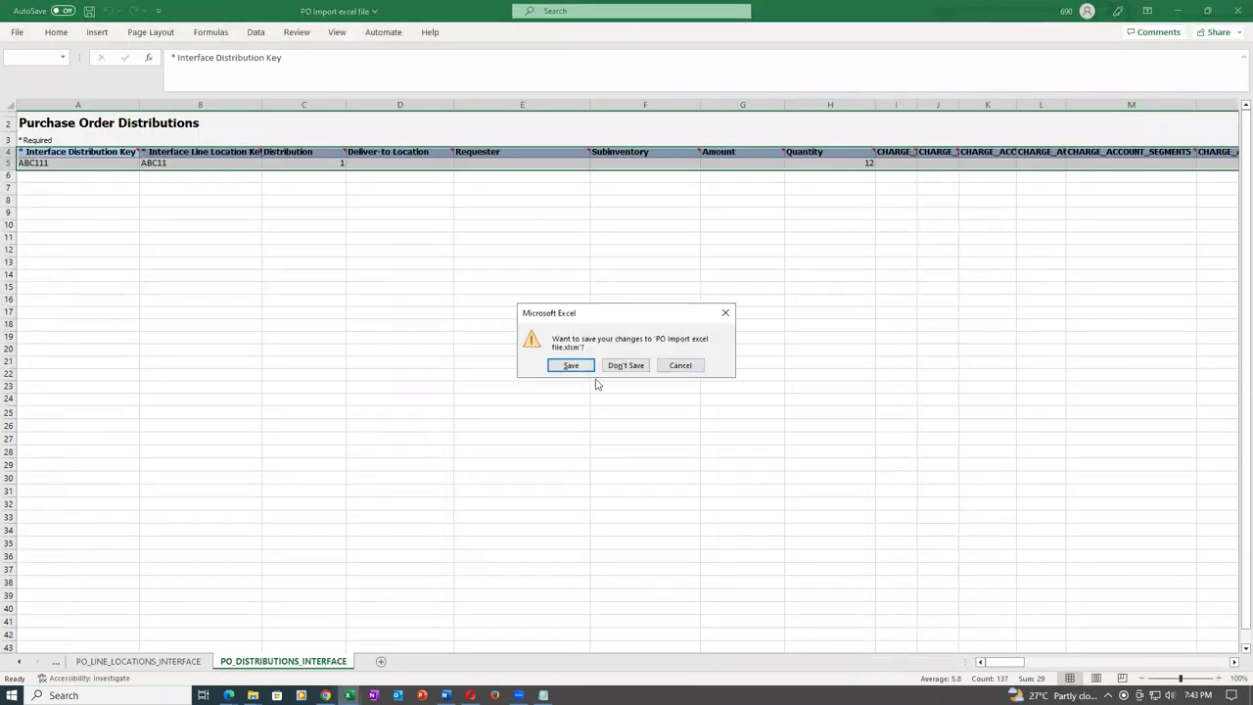
click(620, 366)
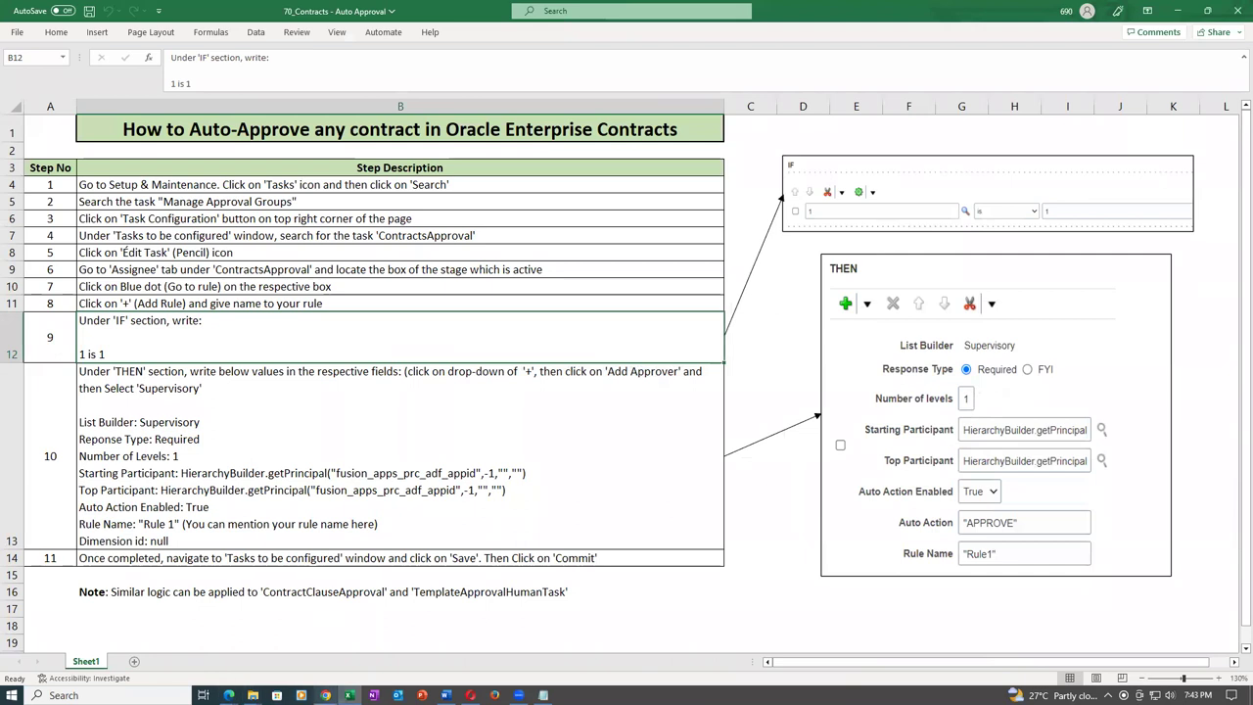
click(325, 695)
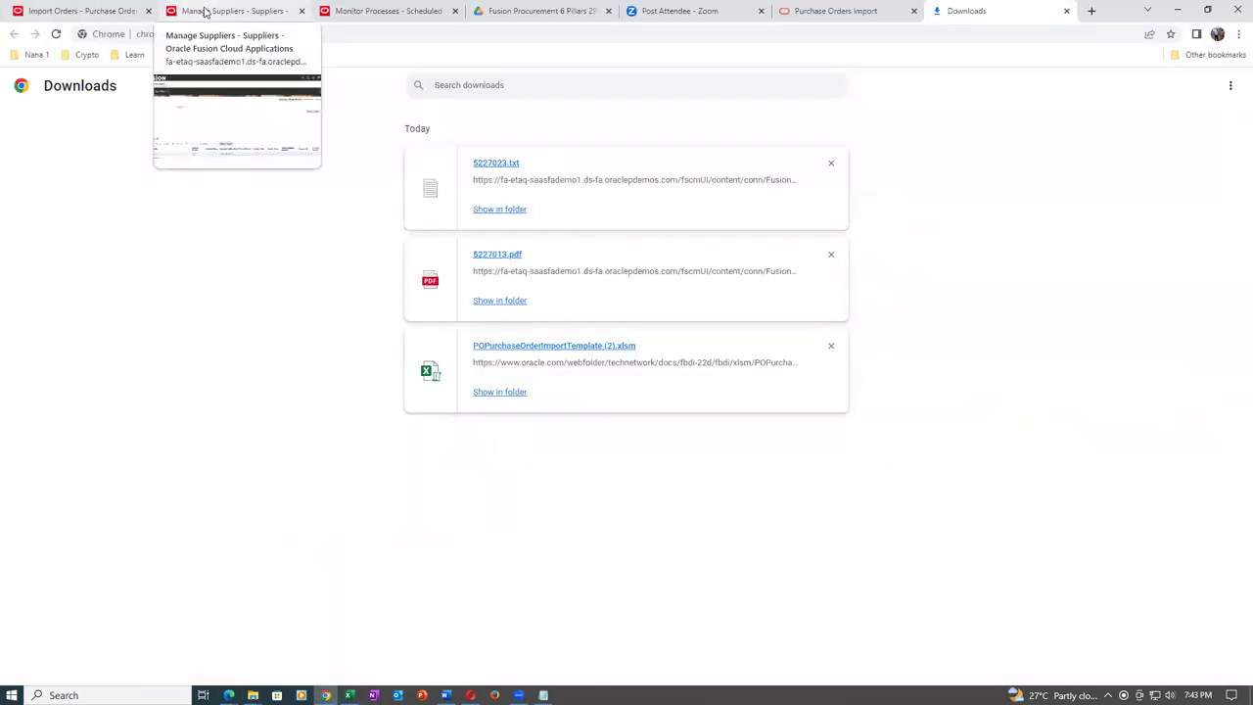
click(383, 10)
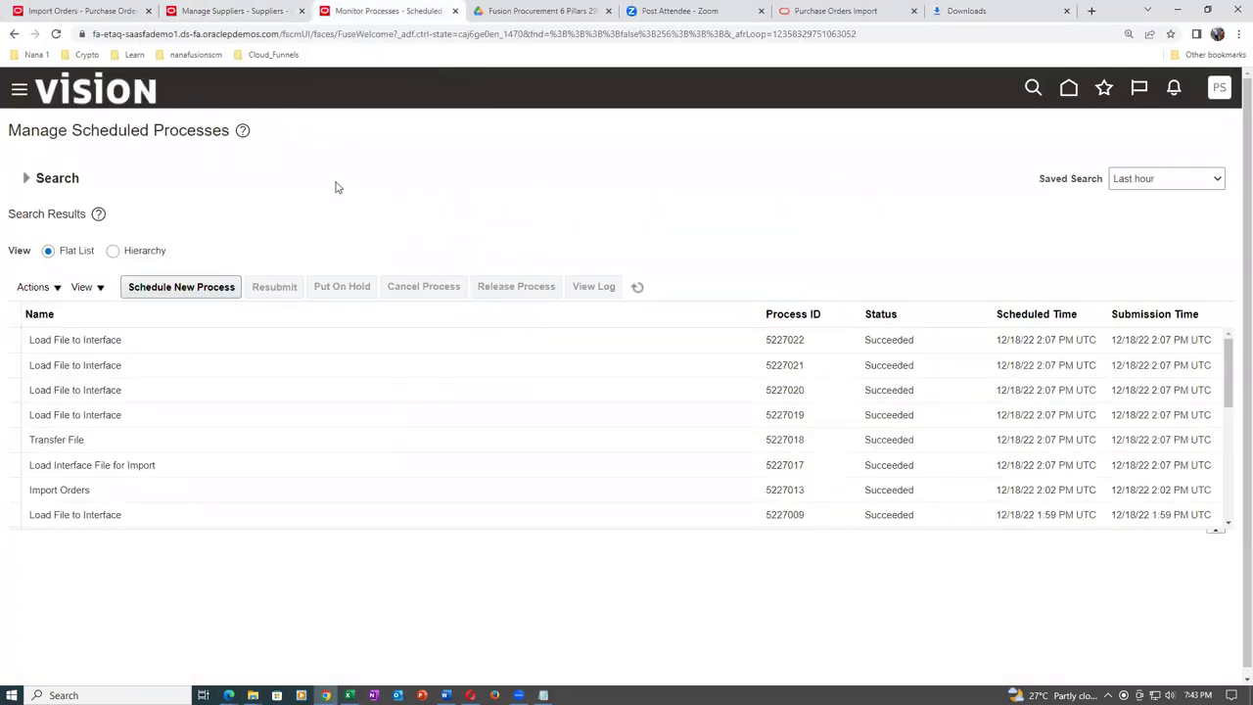
Schedule a Load Interface File for Import job with Import Orders as the import process.
click(162, 286)
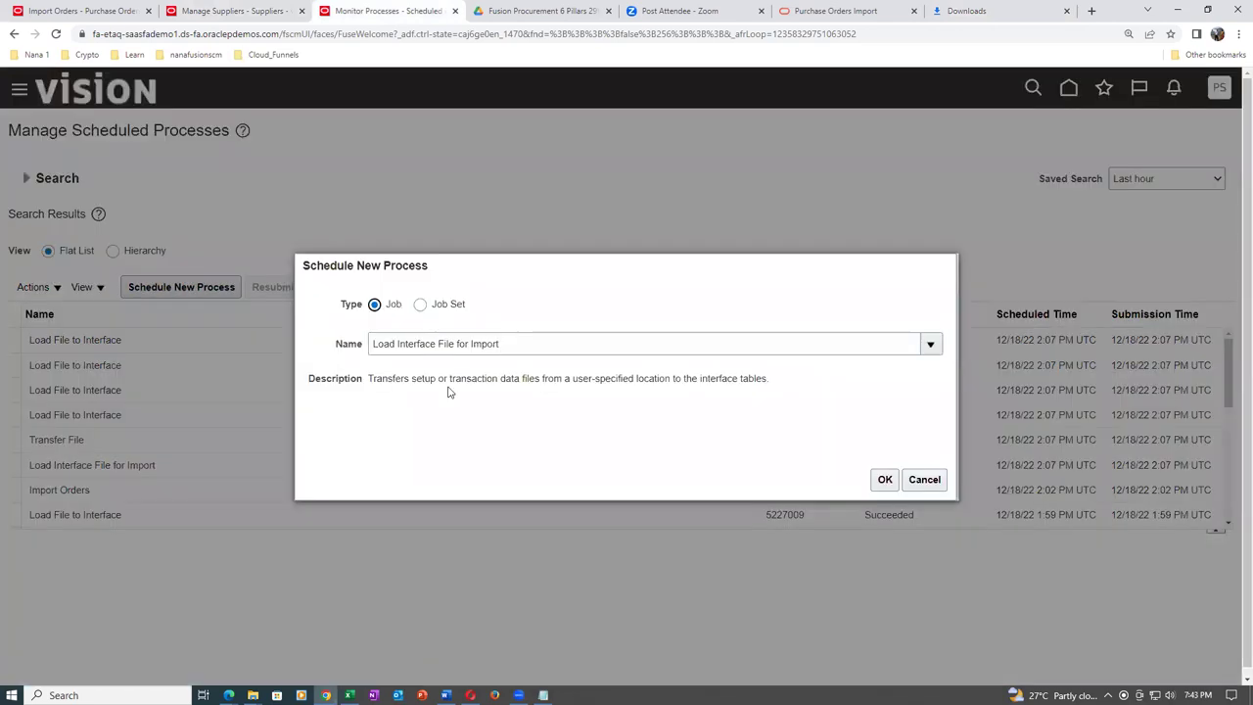
click(884, 479)
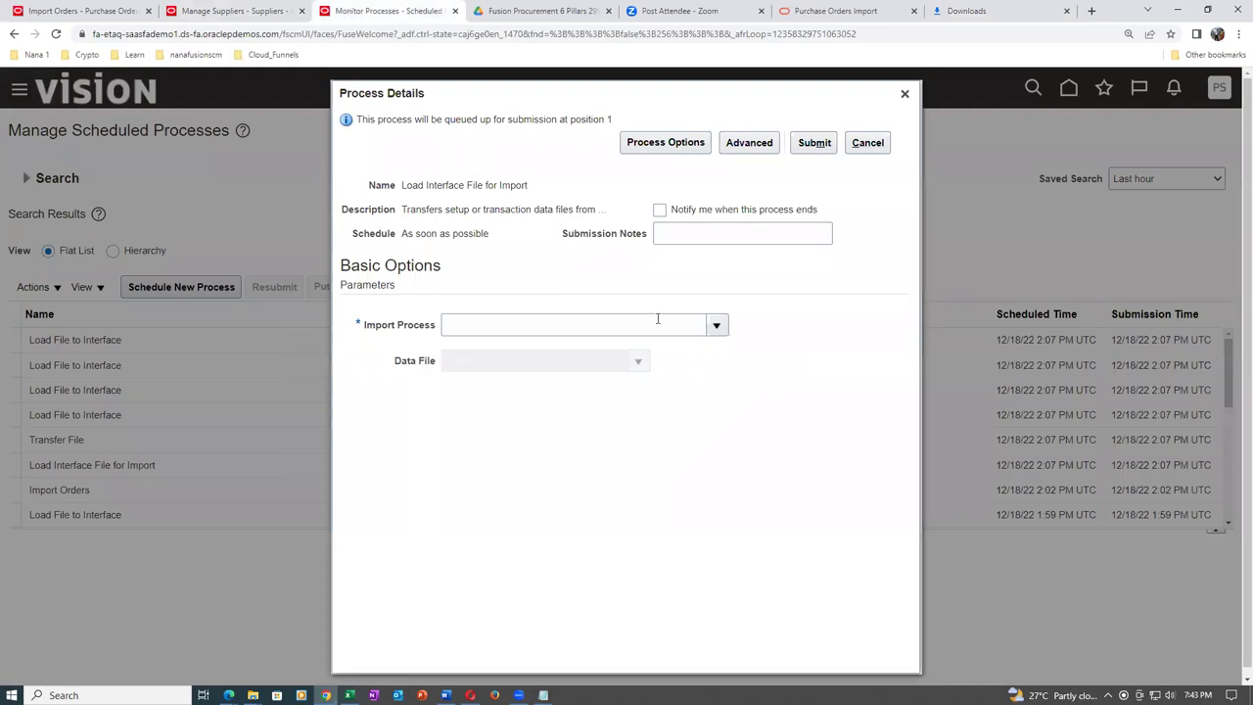
click(715, 326)
click(462, 599)
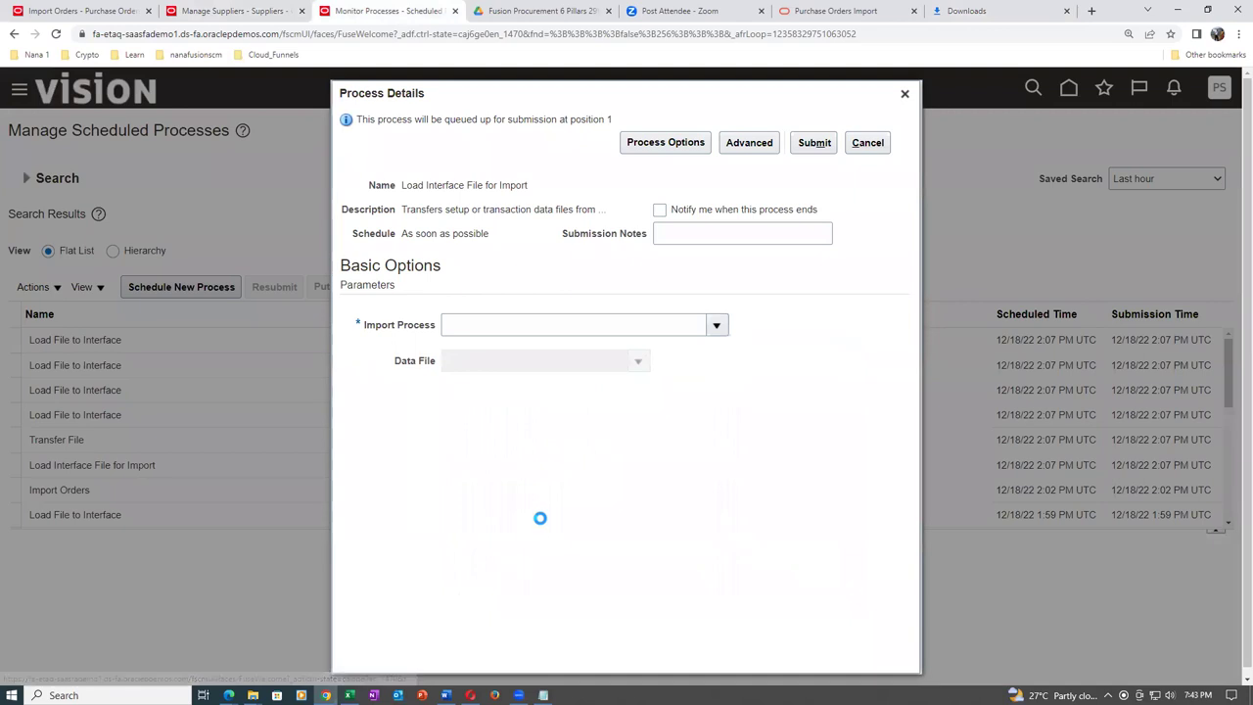
click(590, 359)
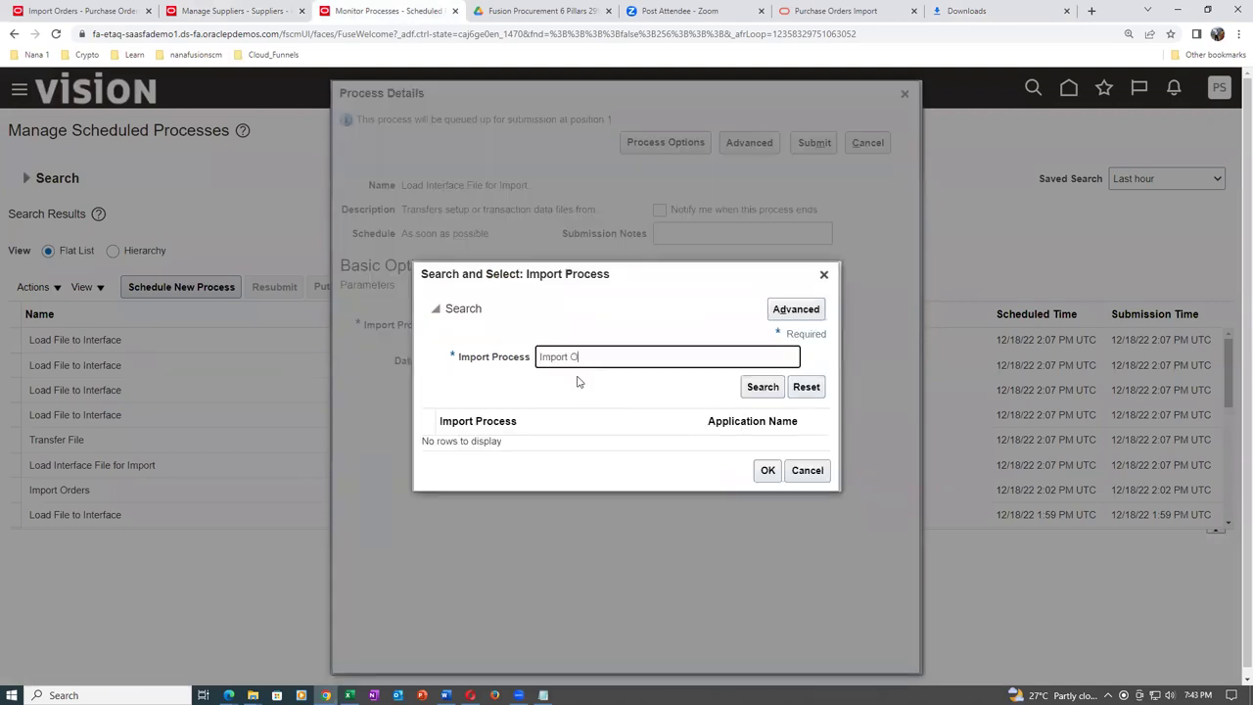
click(773, 389)
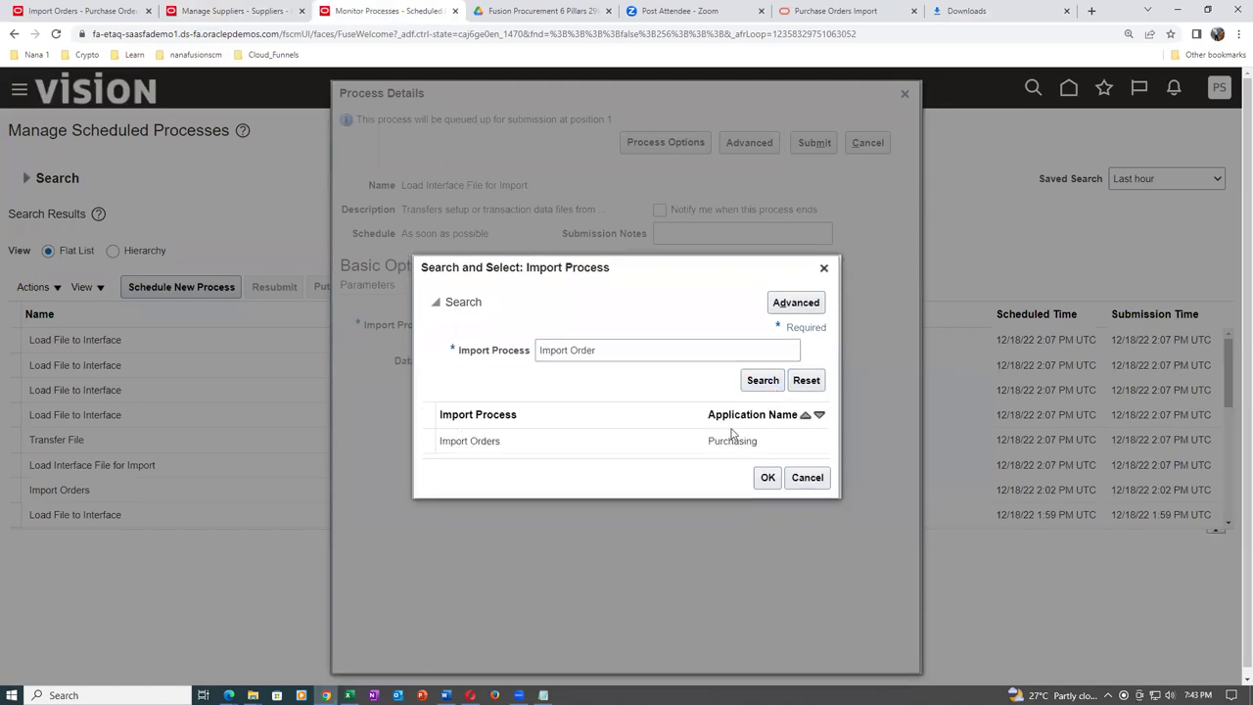
click(744, 441)
click(765, 478)
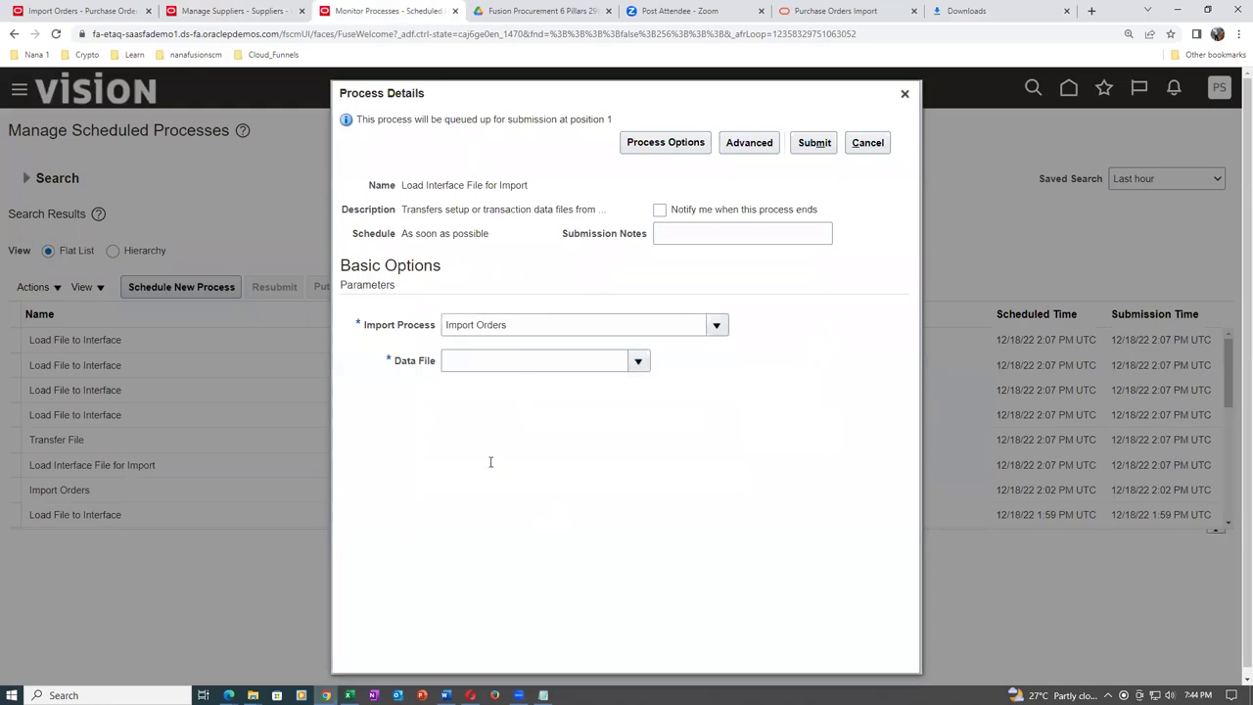
Upload PO_Import_3.zip as the data file, submit the process, and close the dialogs.
click(462, 654)
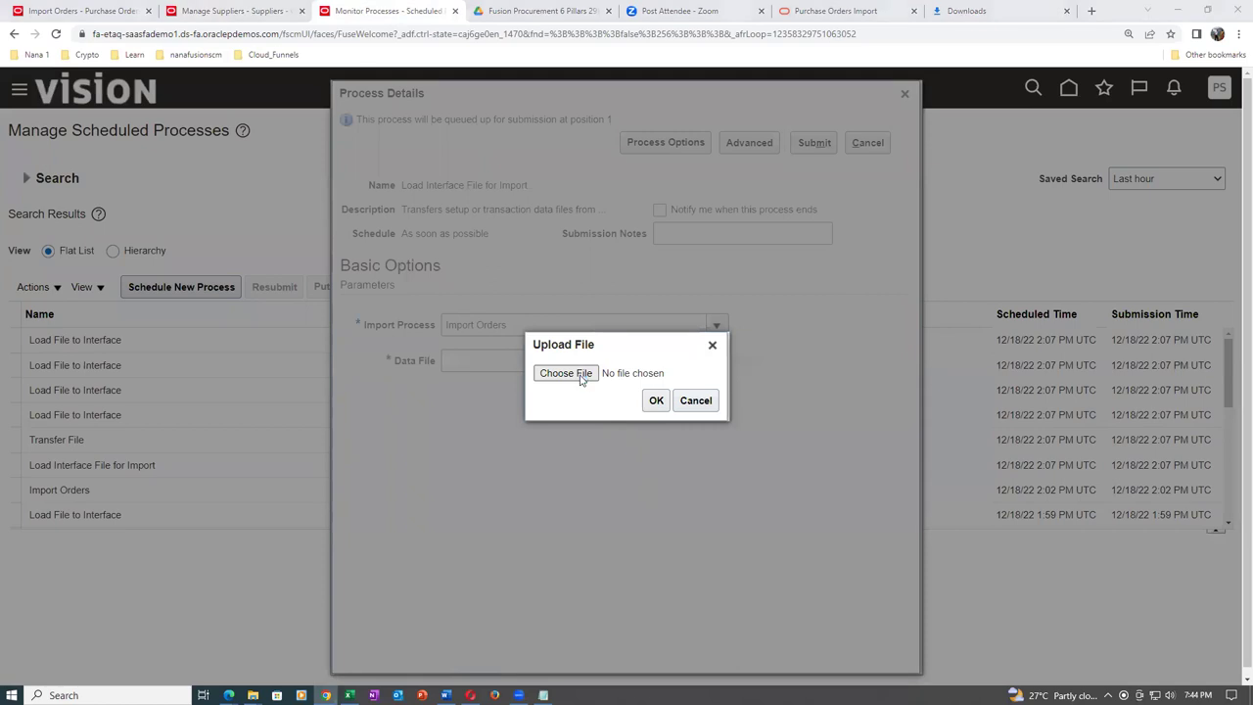
click(584, 376)
click(505, 227)
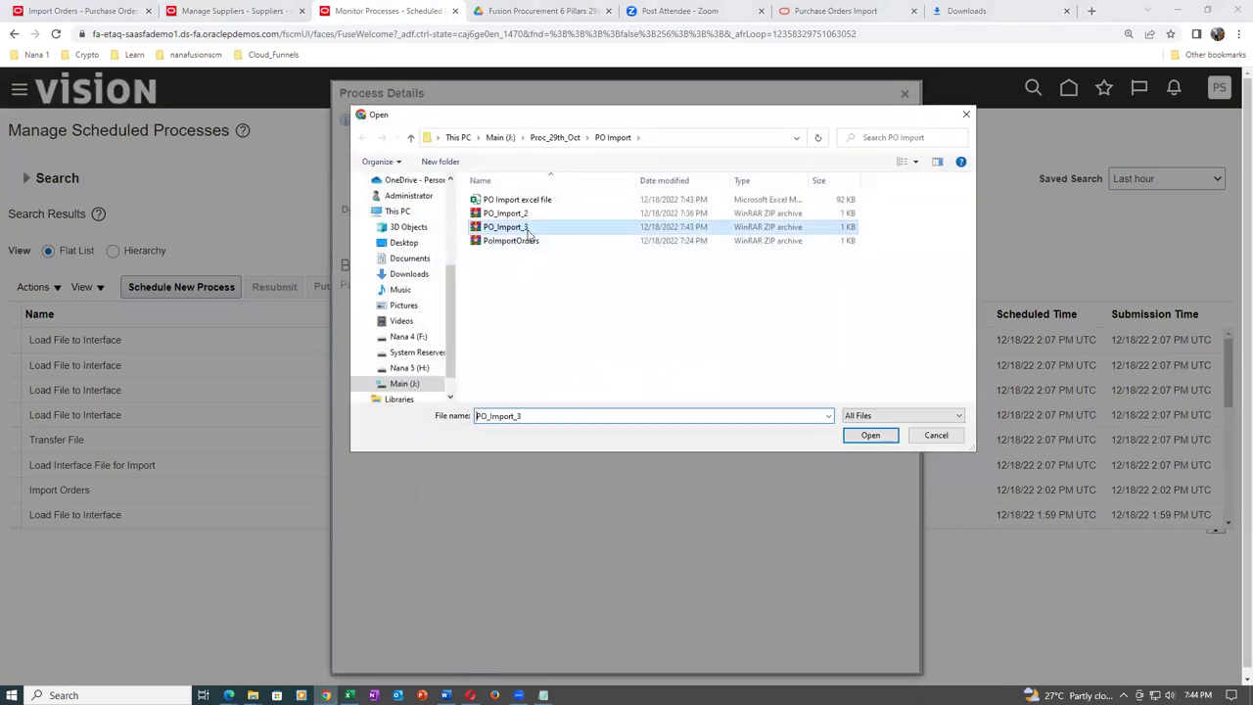
click(867, 435)
click(656, 401)
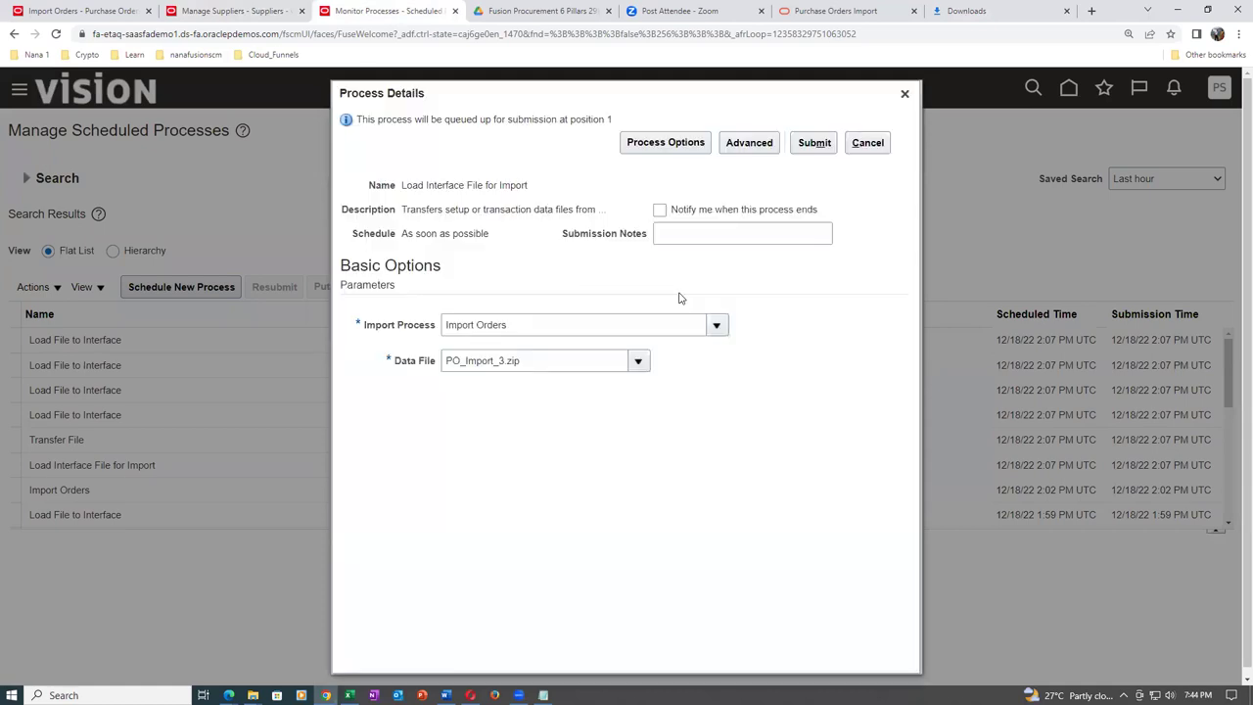
click(816, 144)
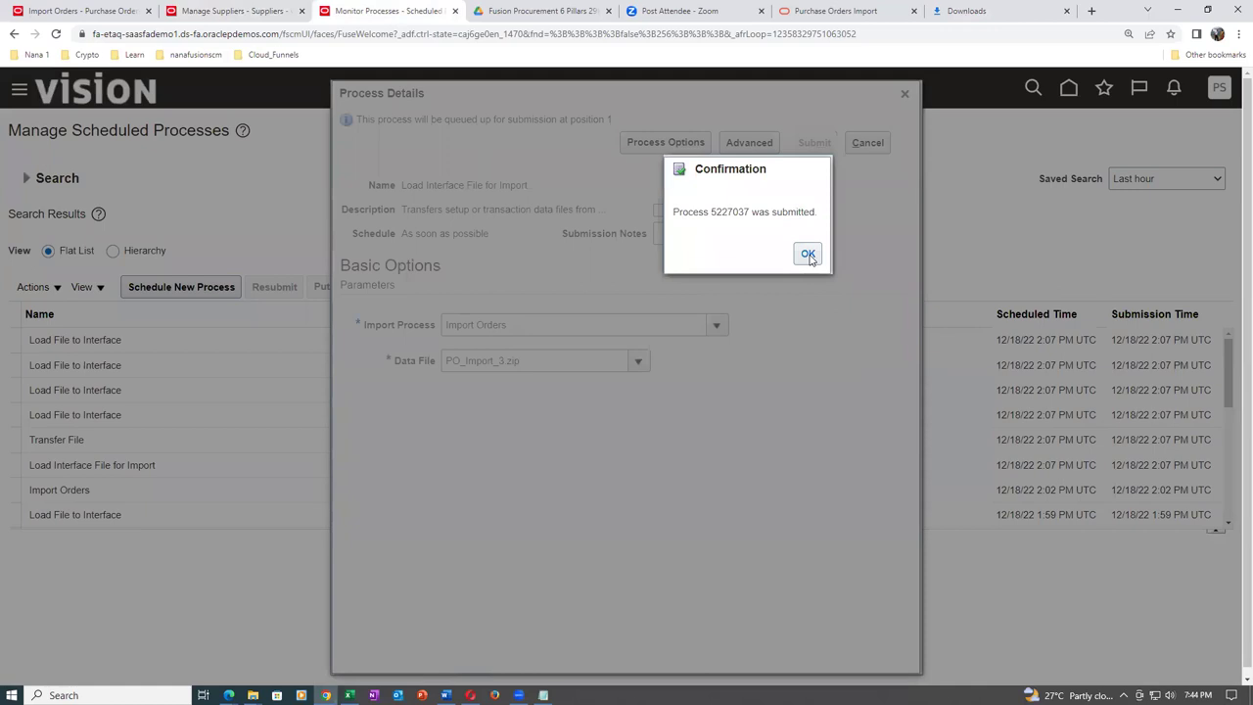
click(809, 256)
click(543, 695)
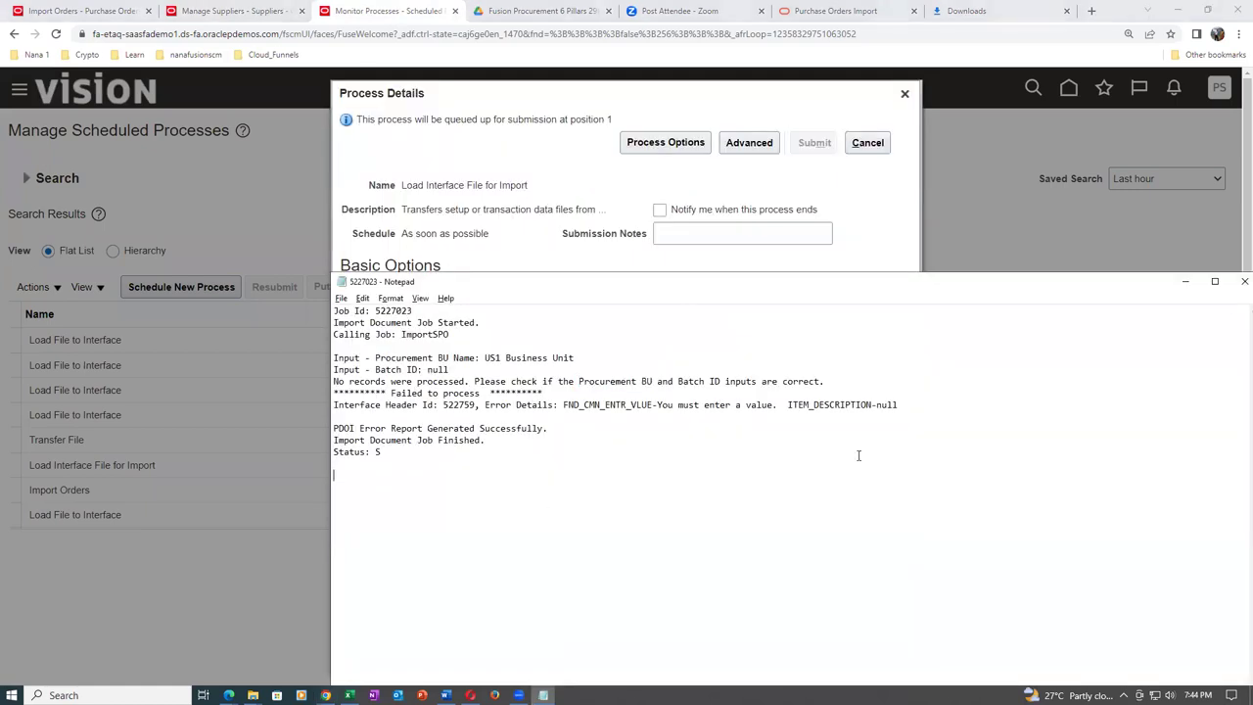
click(1243, 282)
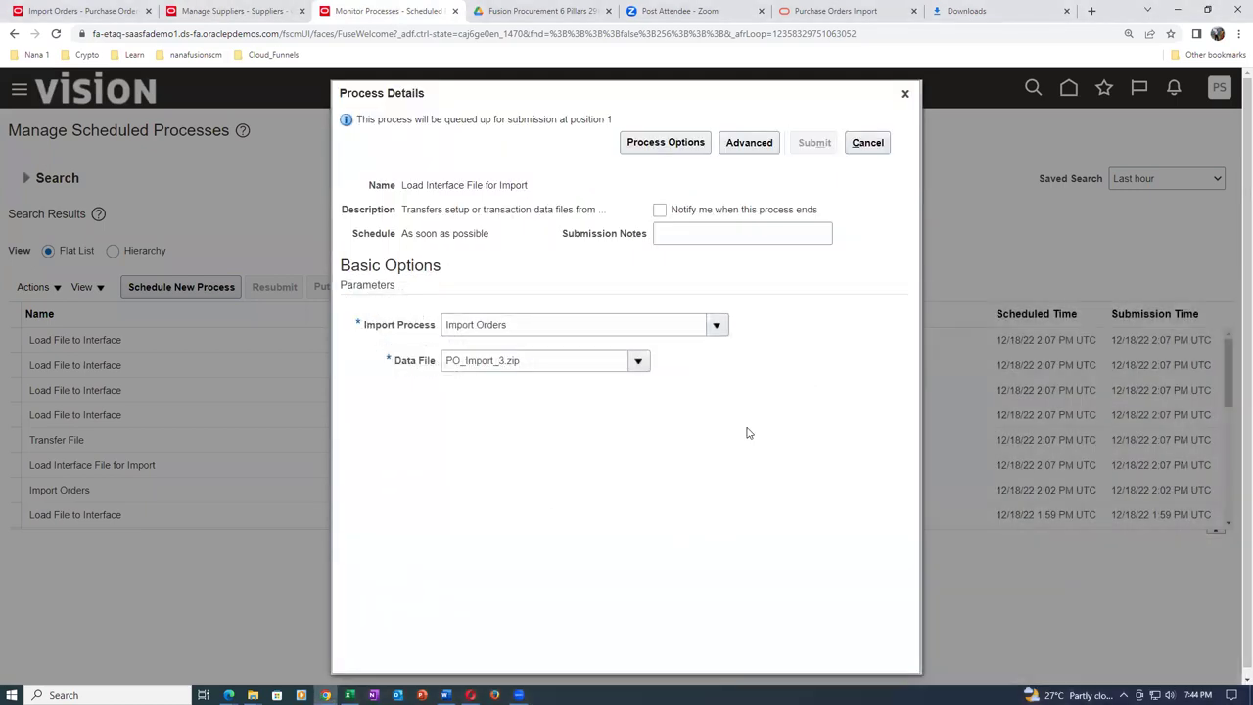
click(905, 93)
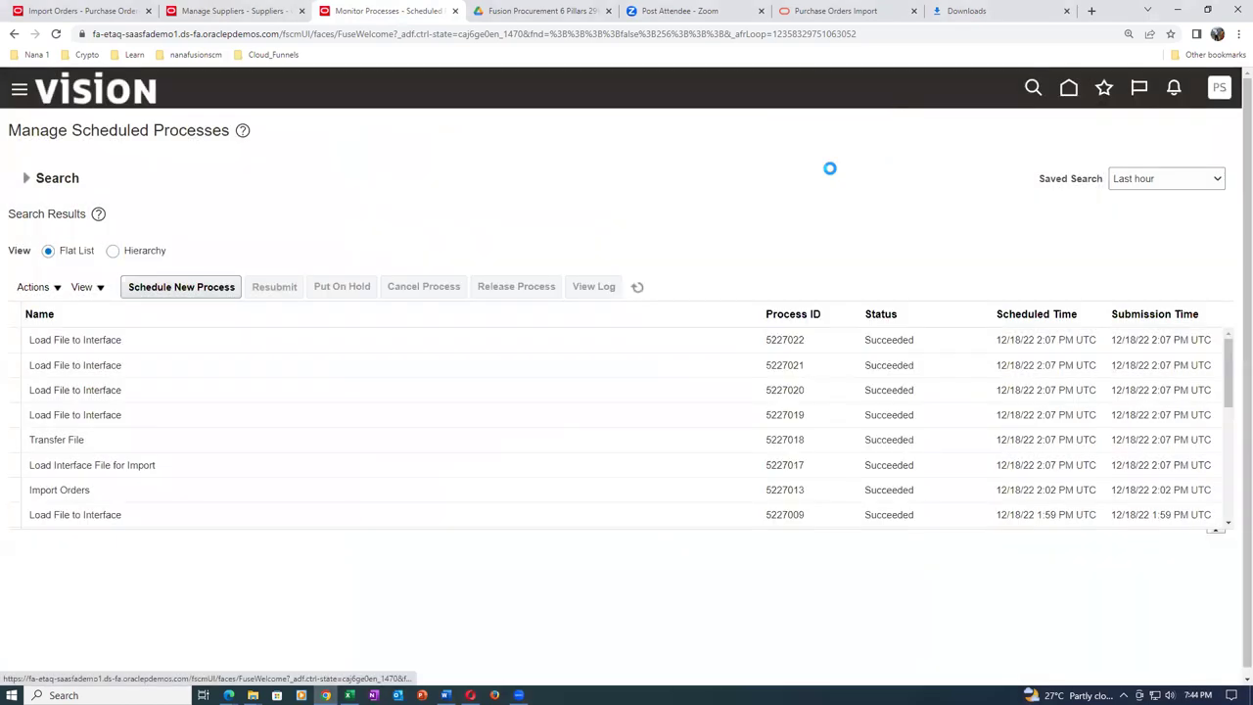
Refresh the process list until load job 5227037 and its four file loads show Succeeded.
click(644, 290)
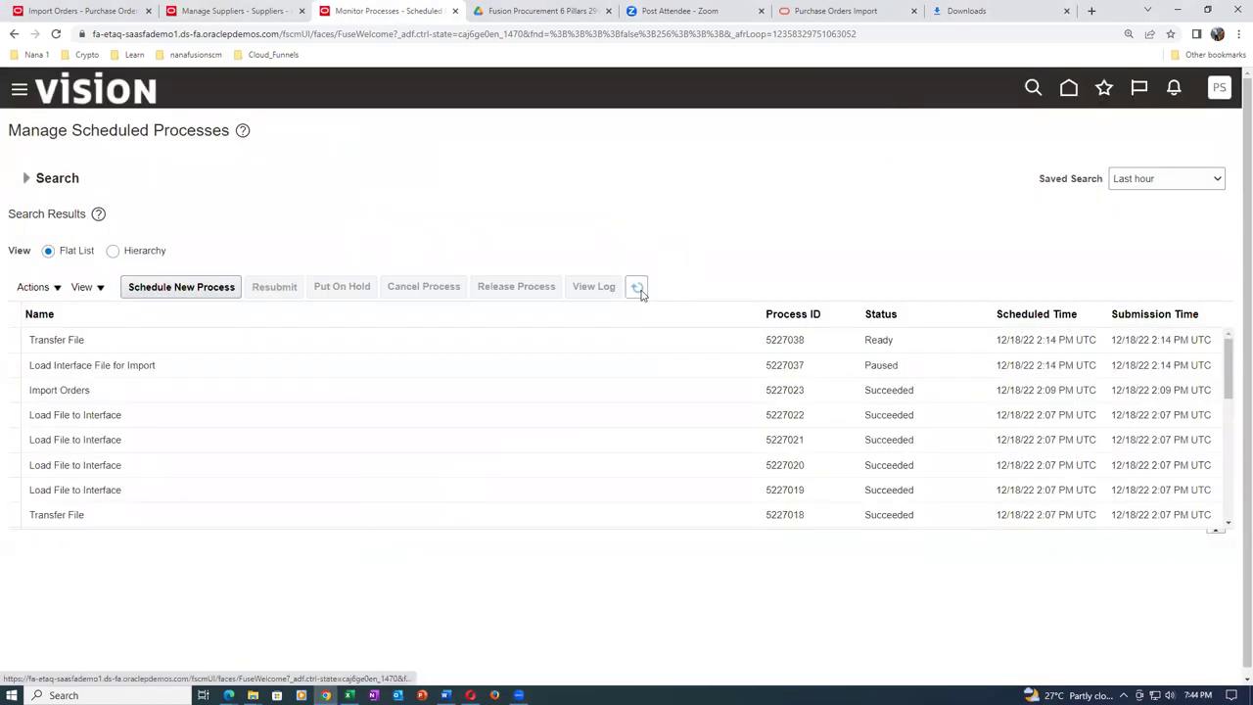
click(645, 291)
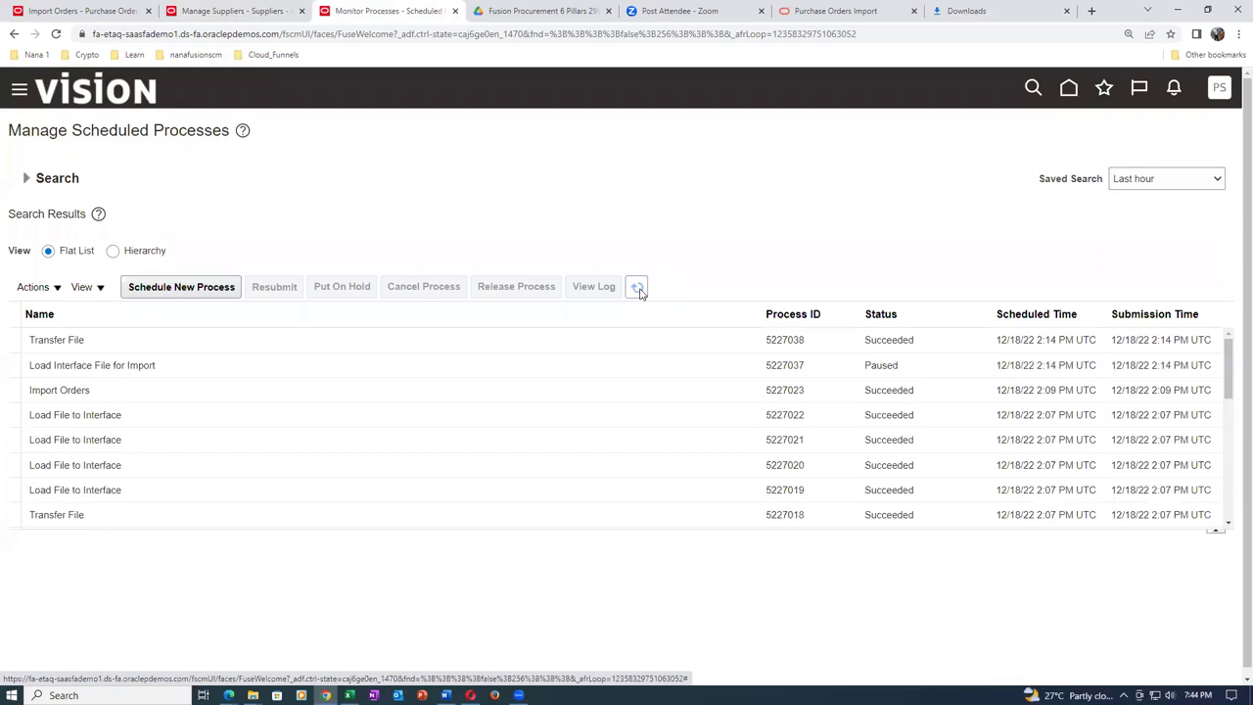
click(642, 291)
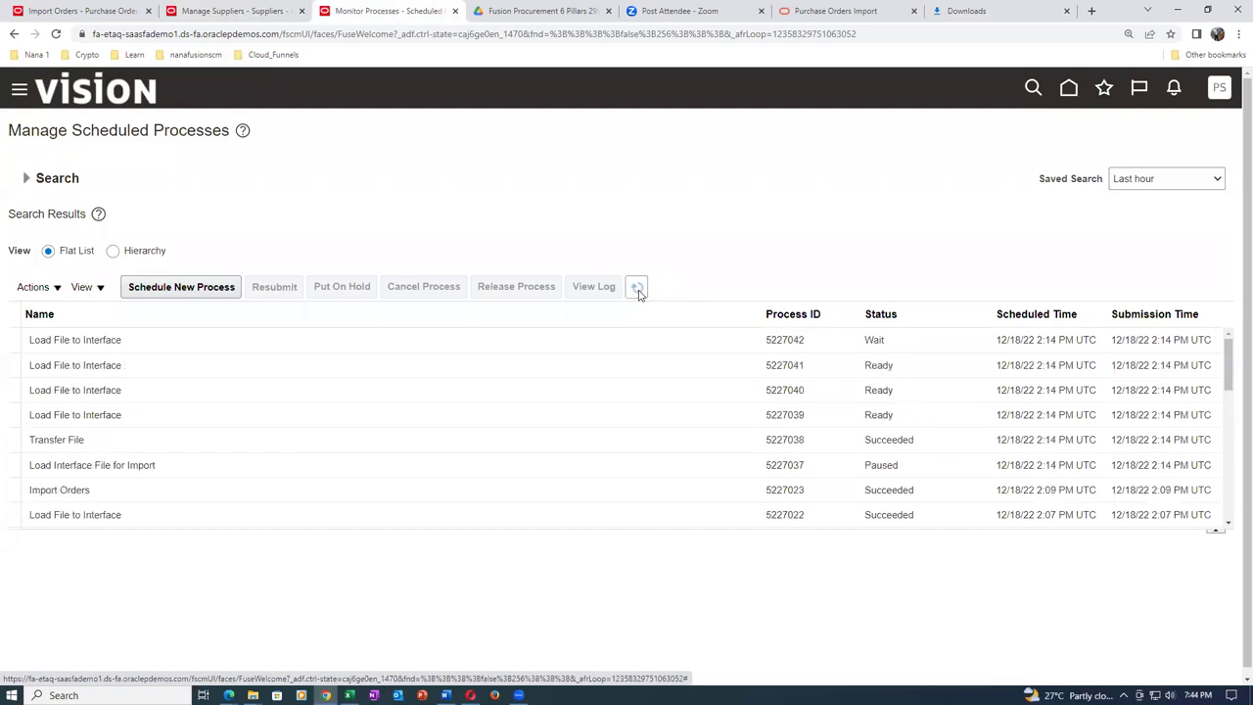
click(638, 291)
click(639, 291)
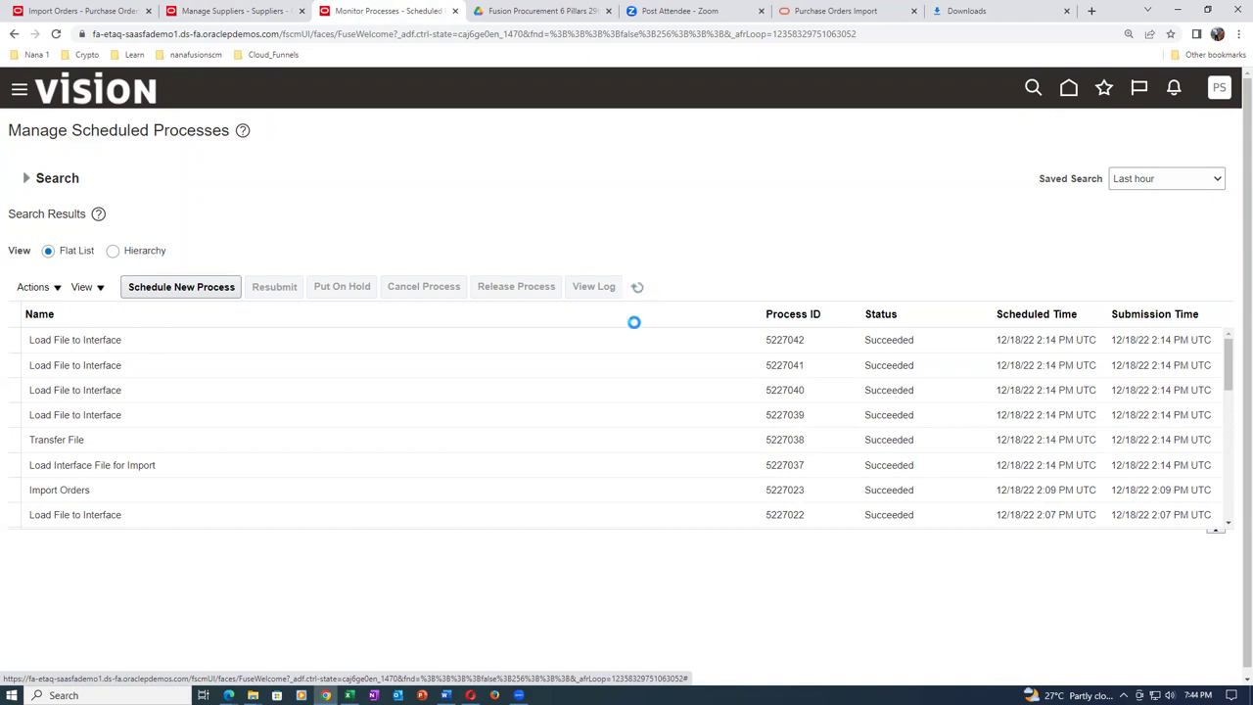
click(98, 10)
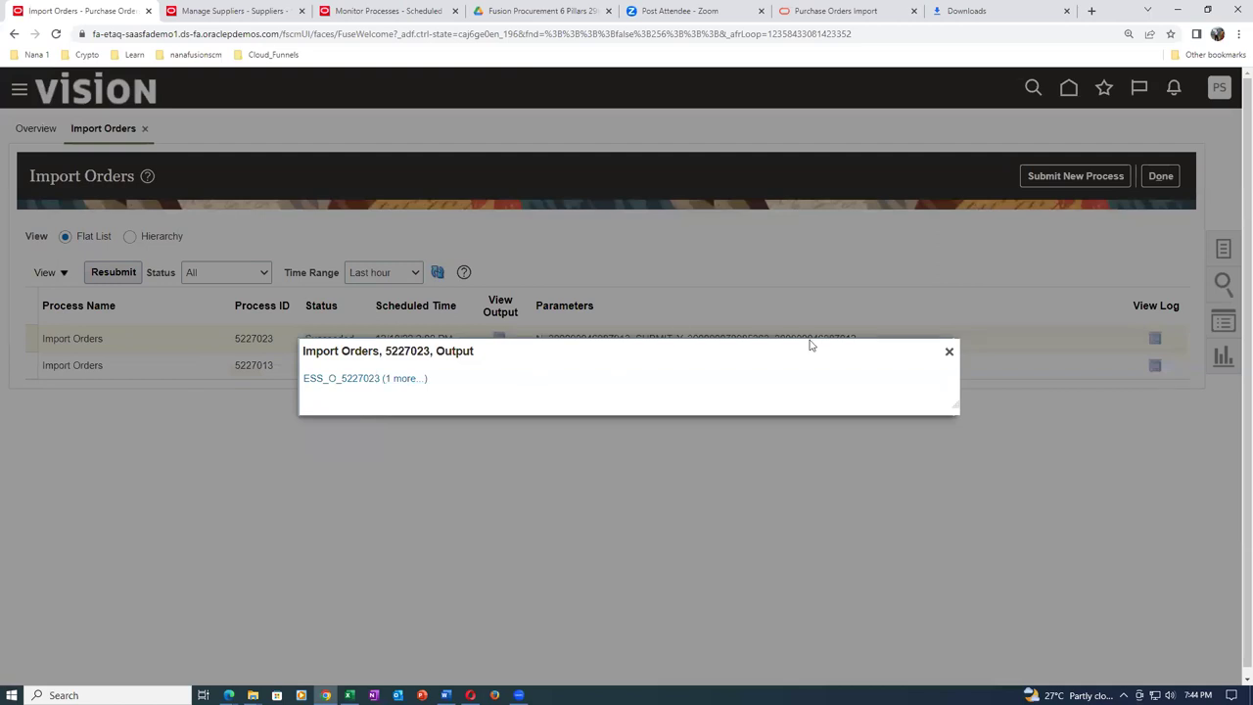
Close the previous output window, reopen Import Orders, and cancel a new submission form.
click(949, 354)
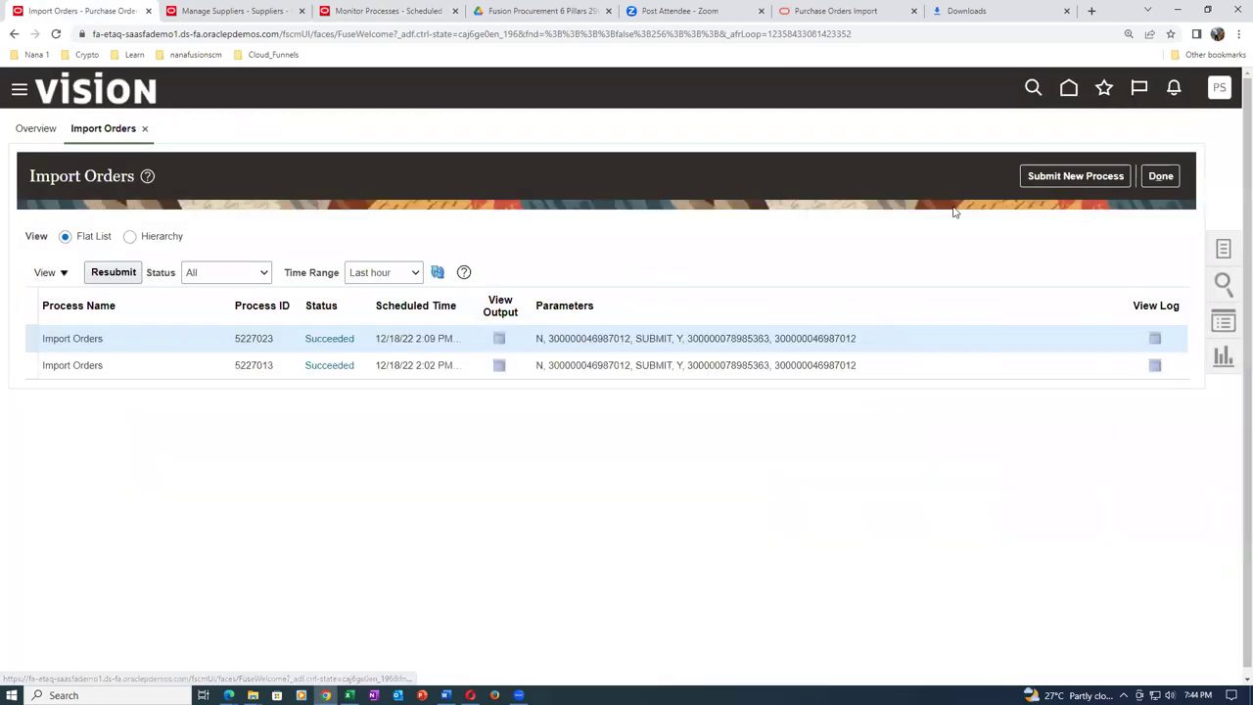
click(1226, 249)
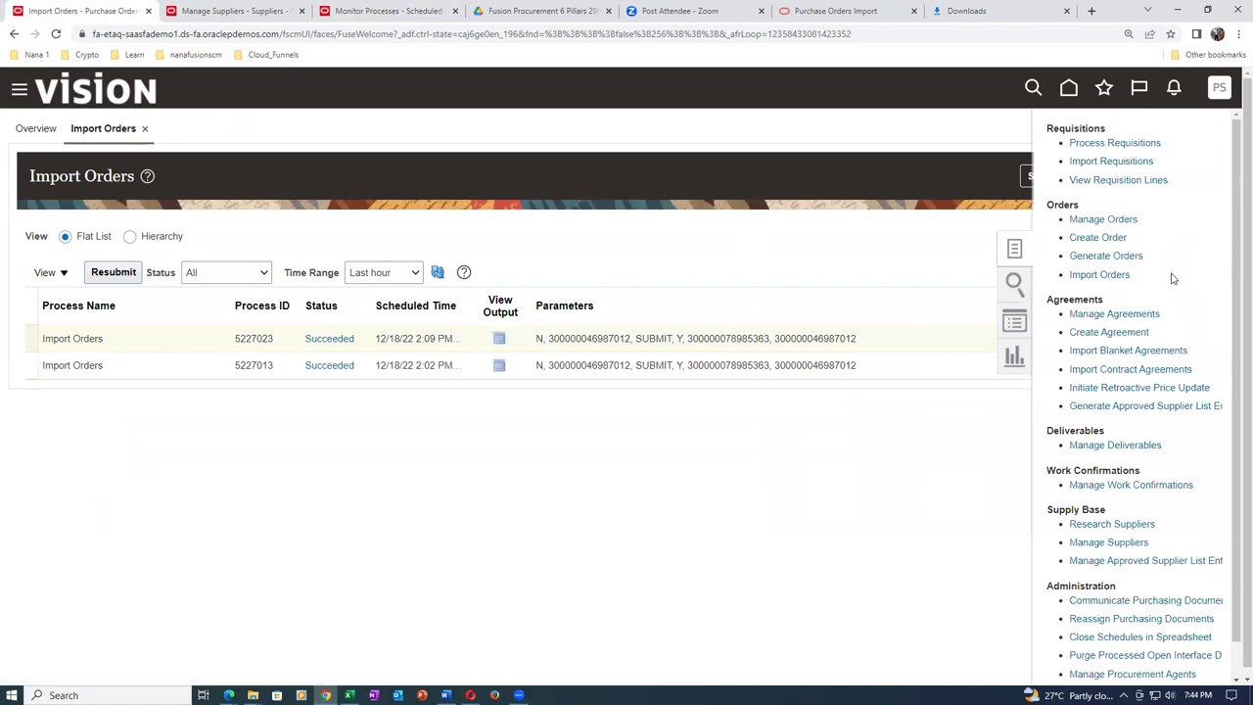
click(1108, 275)
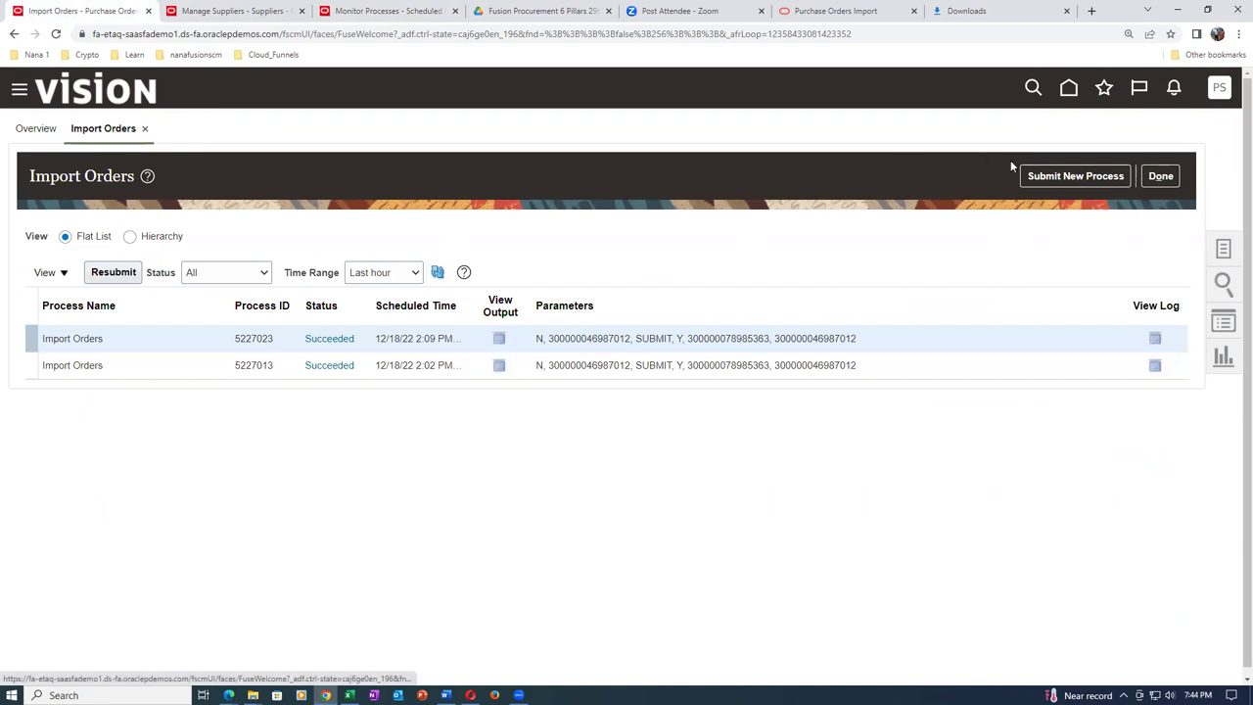
click(1089, 174)
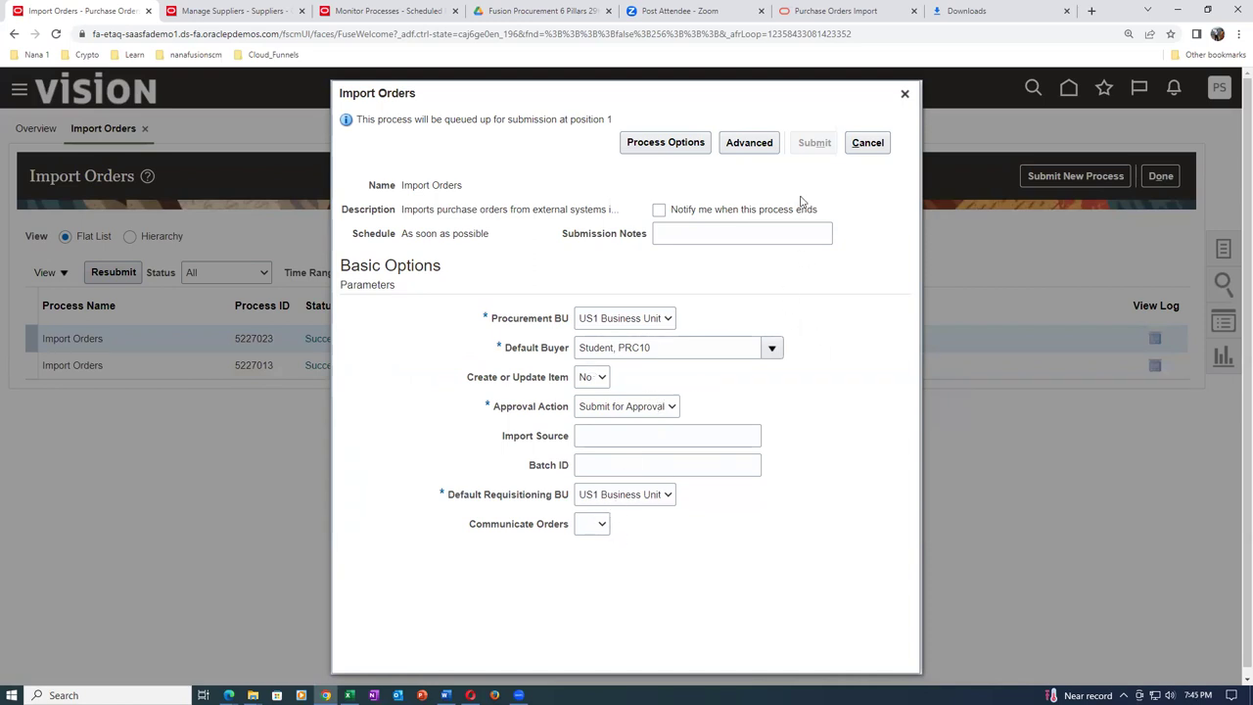
click(905, 93)
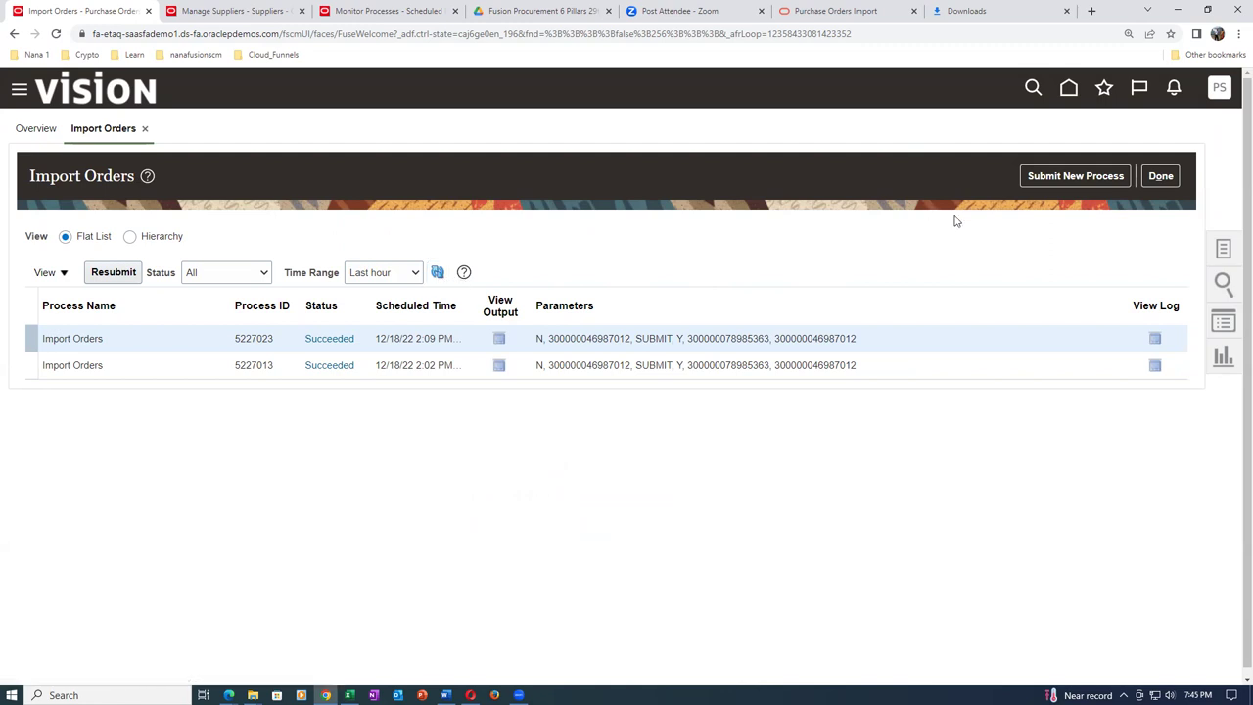
Cancel a second submission, refresh the import process list, and leave for the Purchase Orders overview.
click(1077, 178)
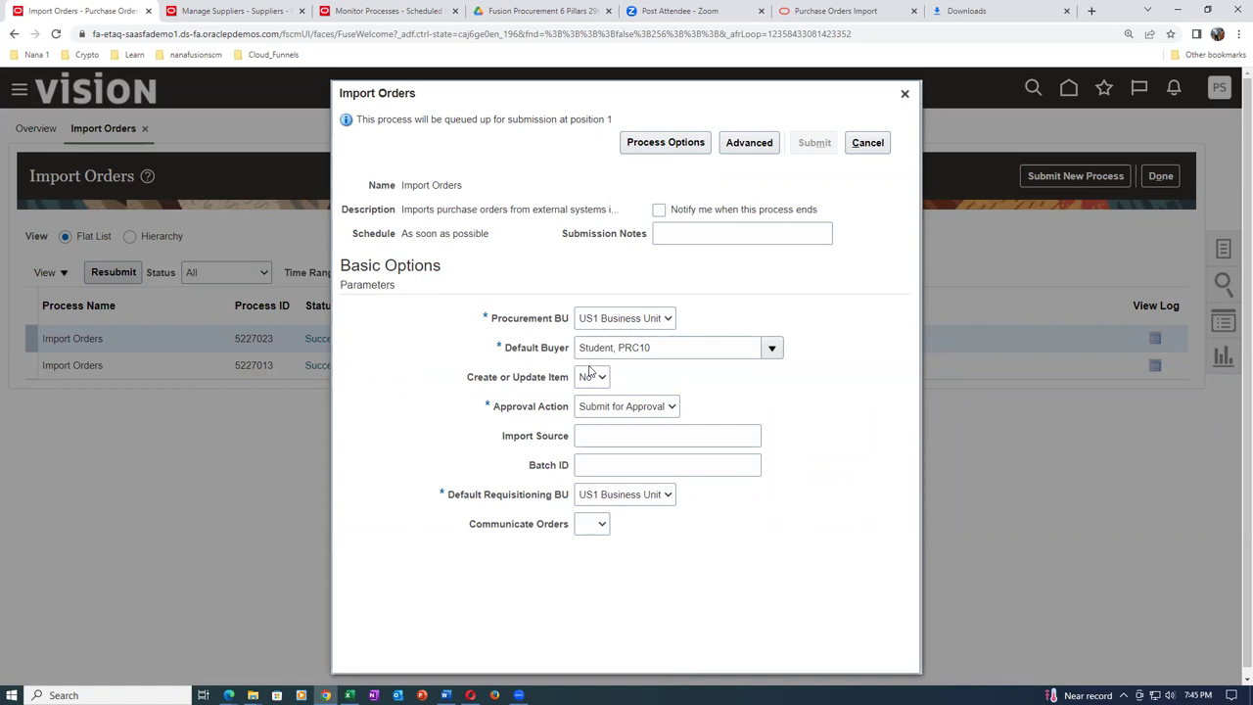
click(904, 94)
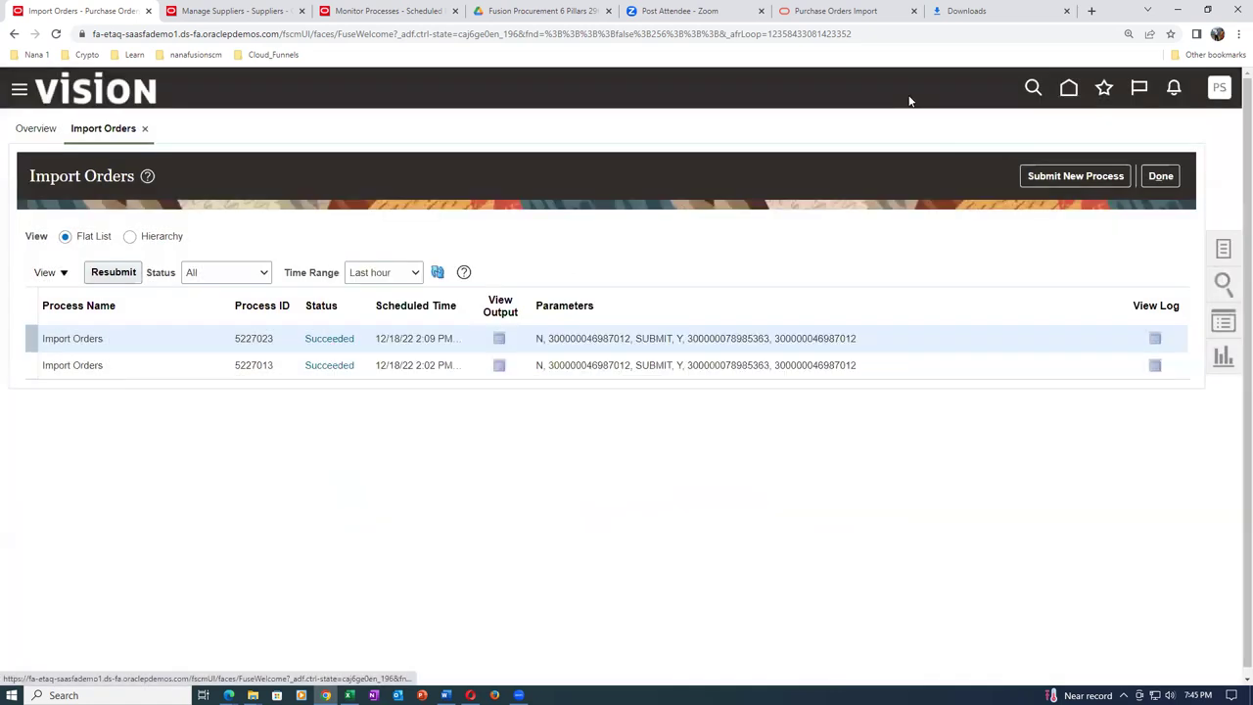
click(438, 273)
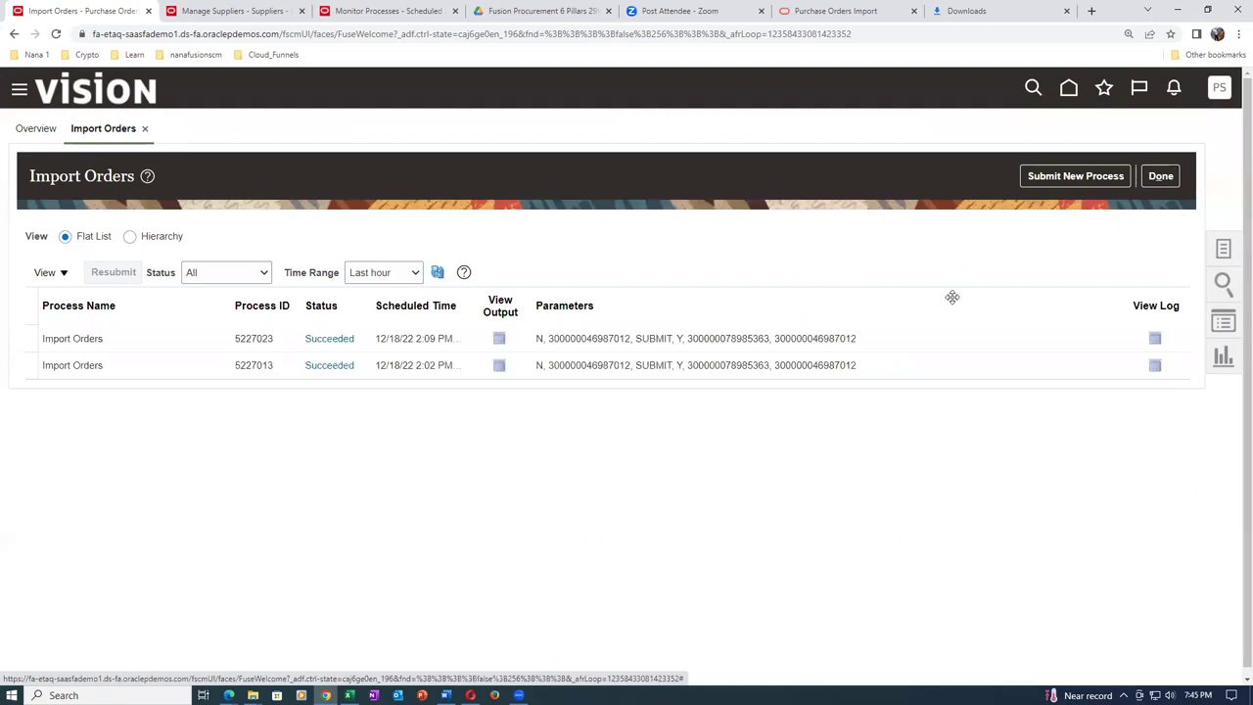
click(1162, 182)
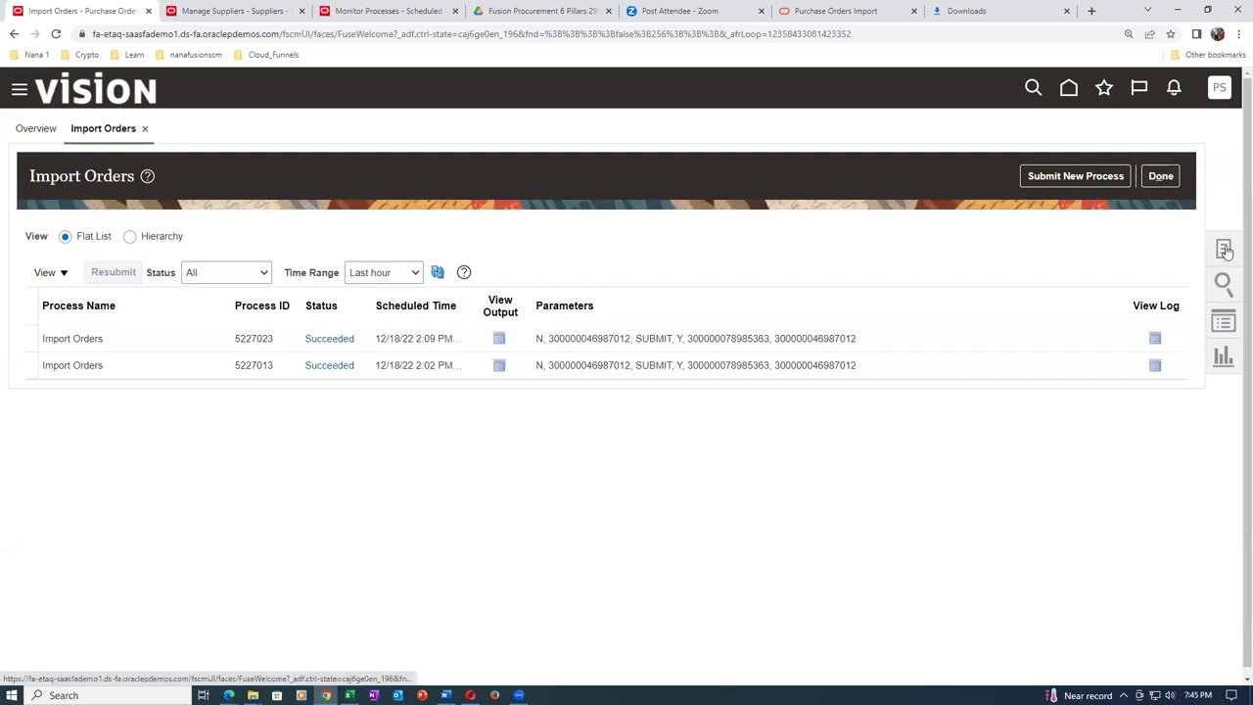
click(1160, 177)
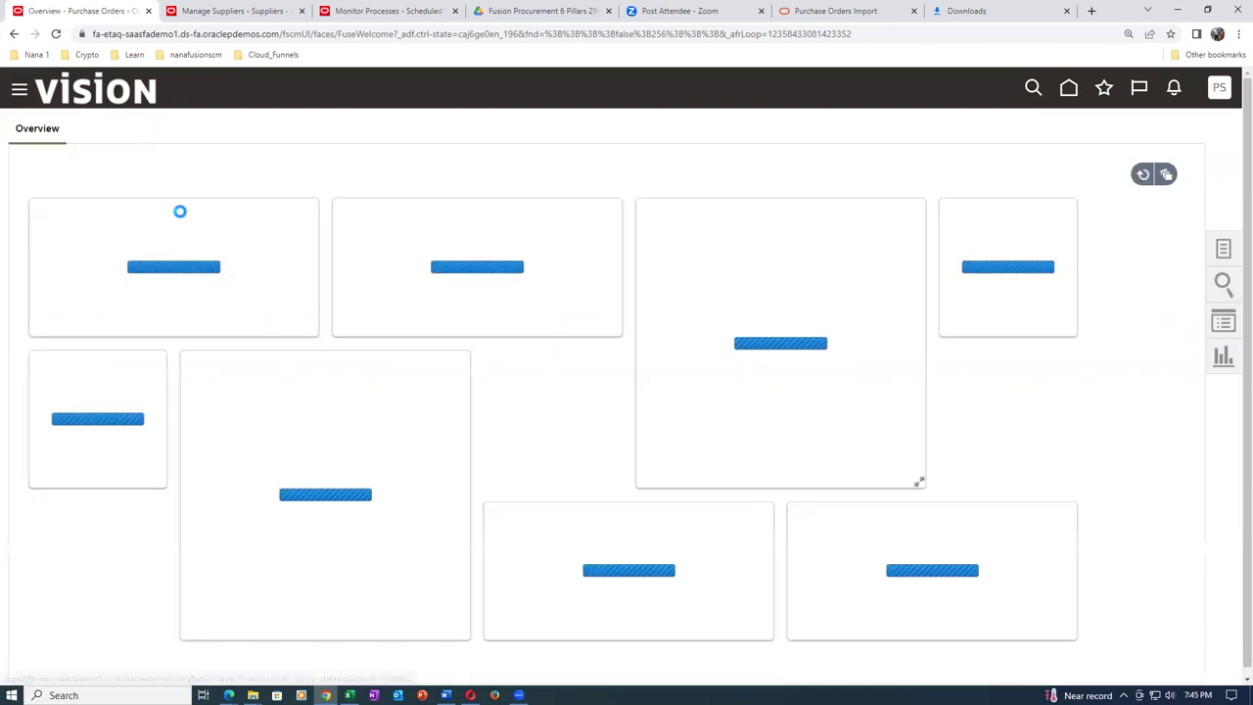
click(1223, 248)
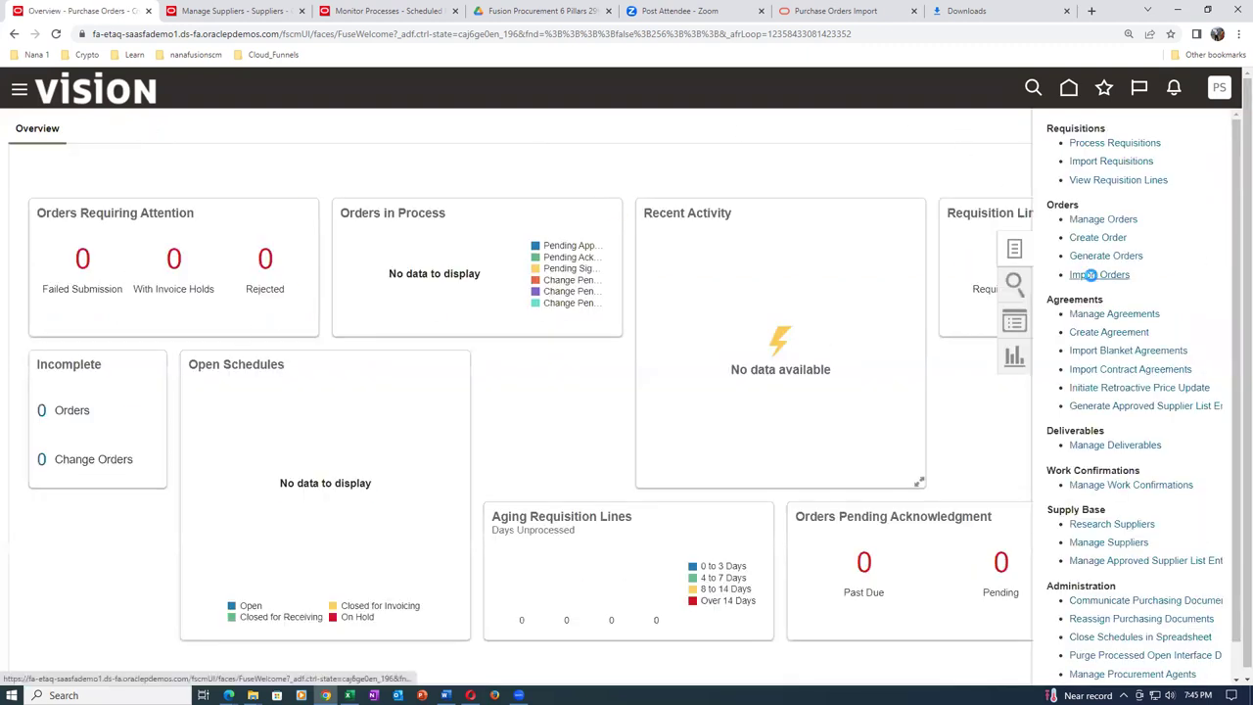
Submit Import Orders process 5227046 with Approval Action 'Submit for Approval' and refresh the list.
click(1094, 278)
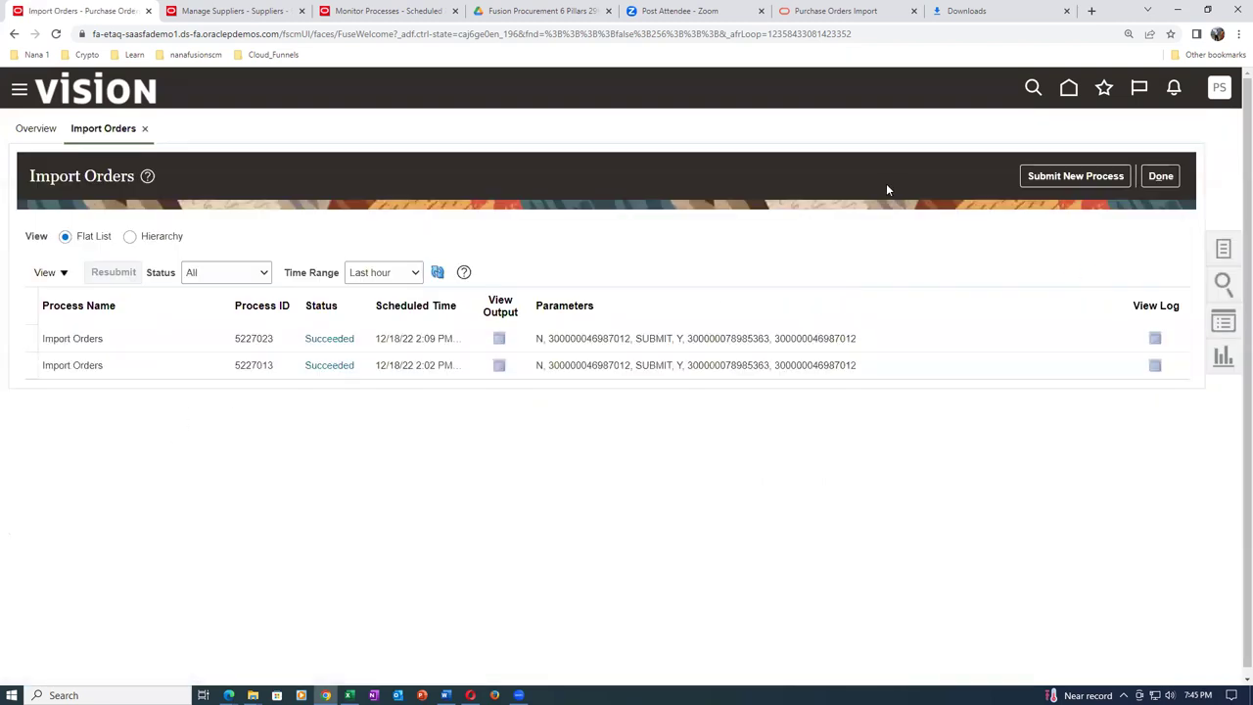
click(1096, 181)
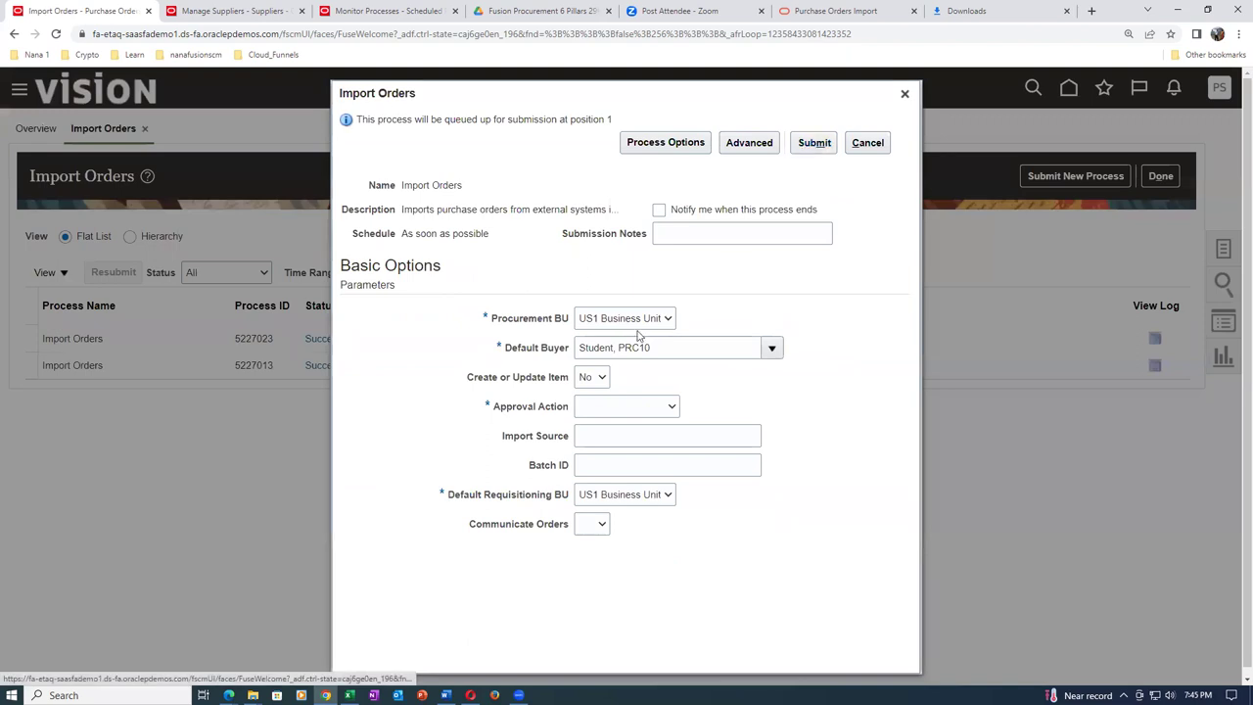
click(646, 409)
click(646, 449)
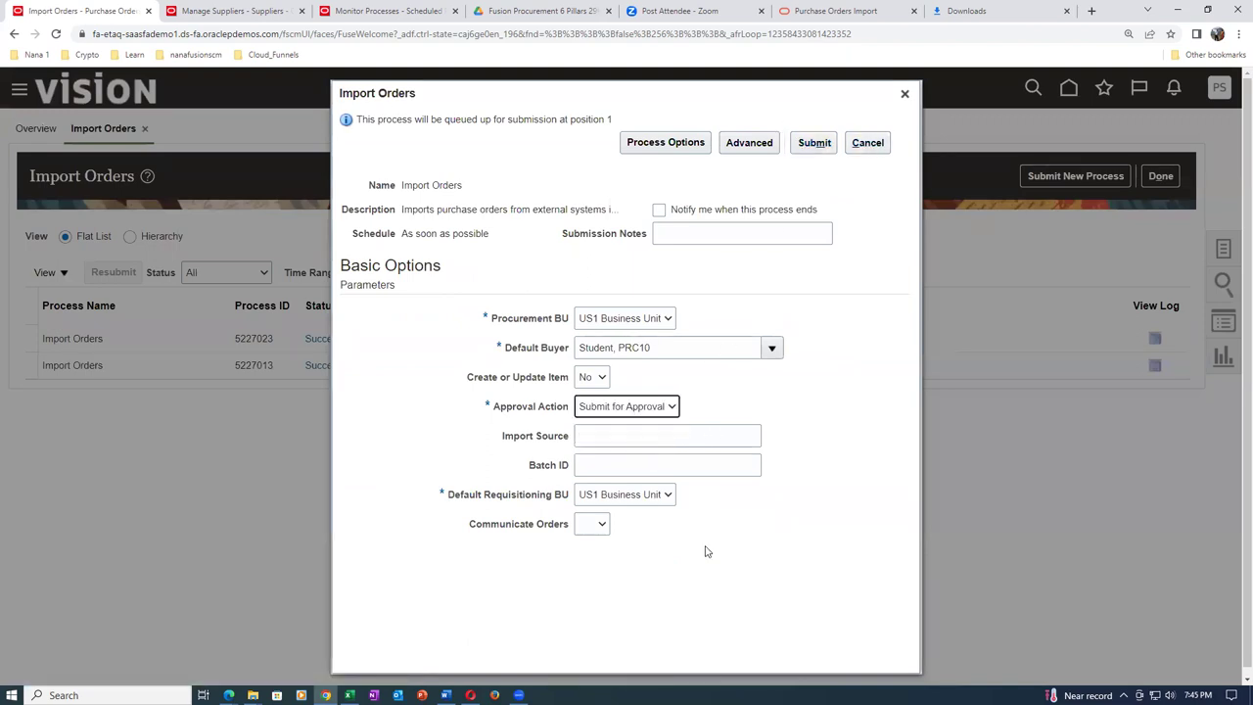
click(816, 145)
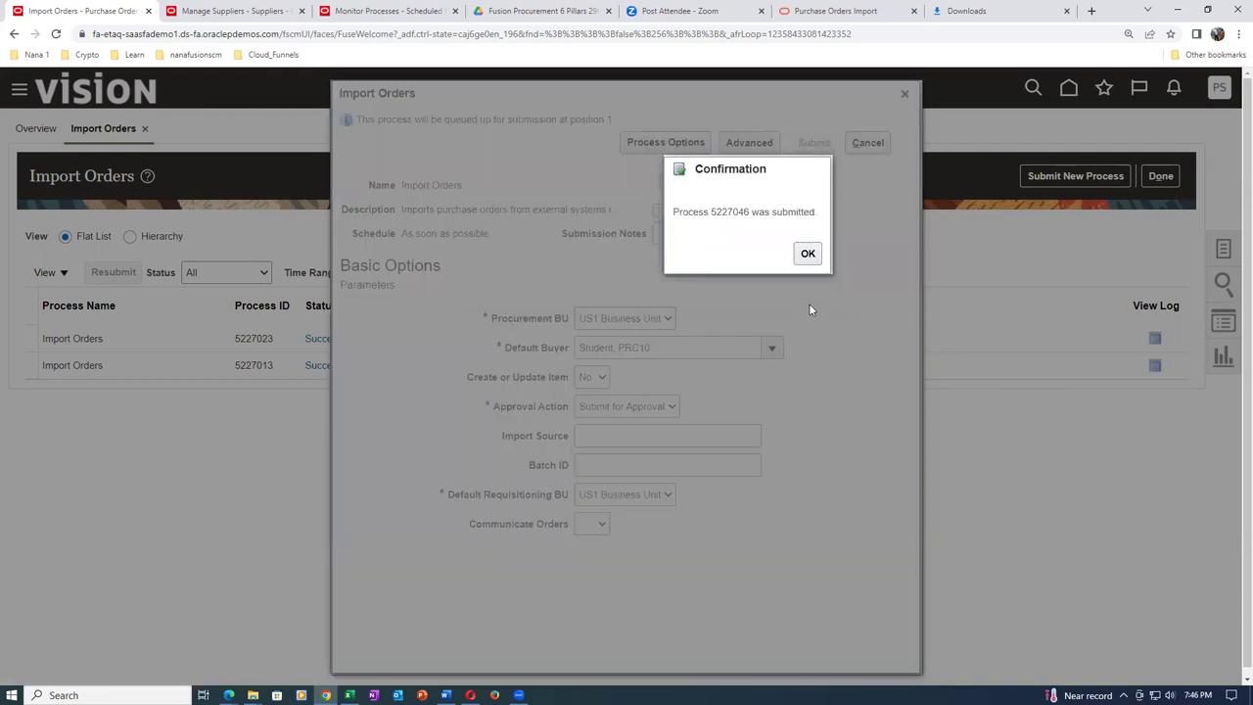
click(807, 255)
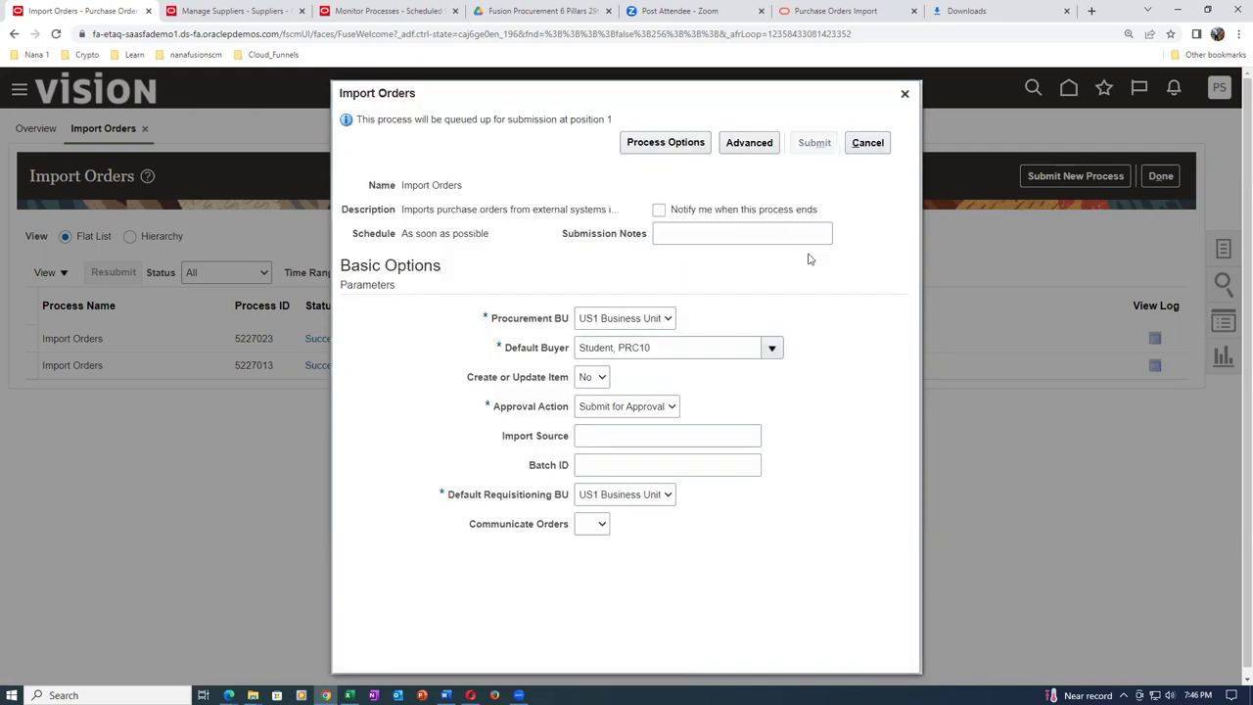
click(905, 94)
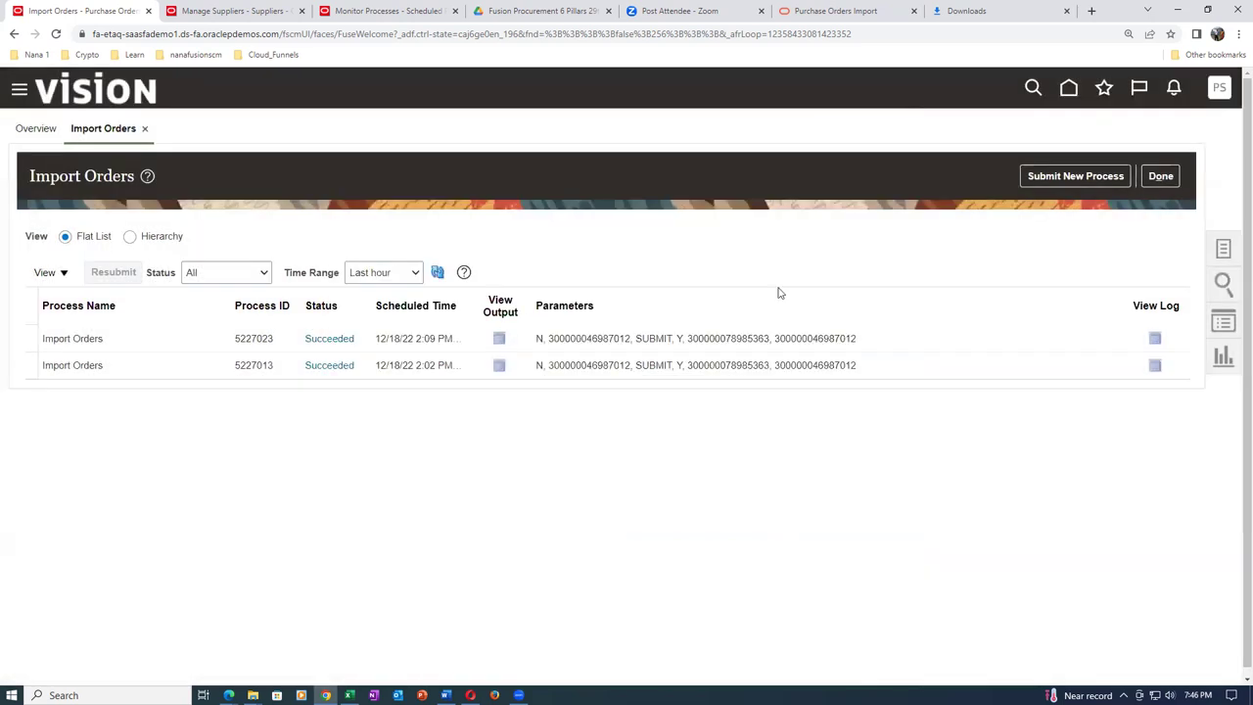
click(437, 273)
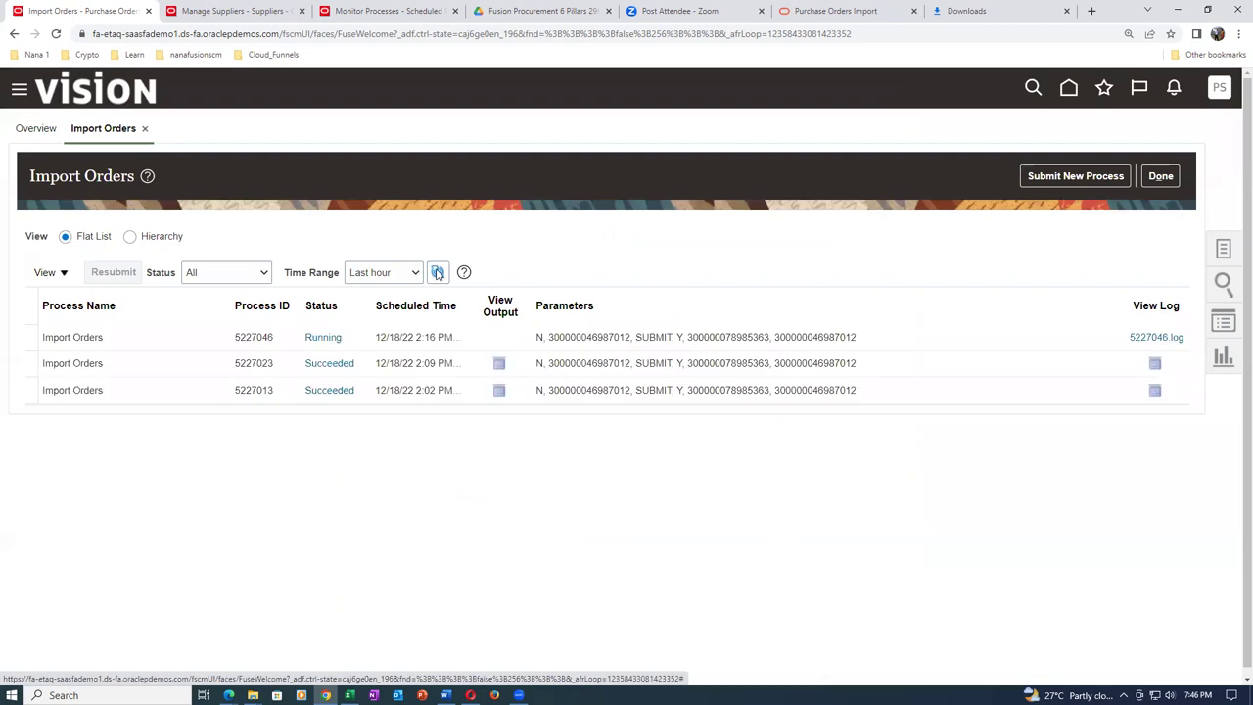
Refresh until Import Orders process 5227046 shows Succeeded, then open its output list.
click(438, 274)
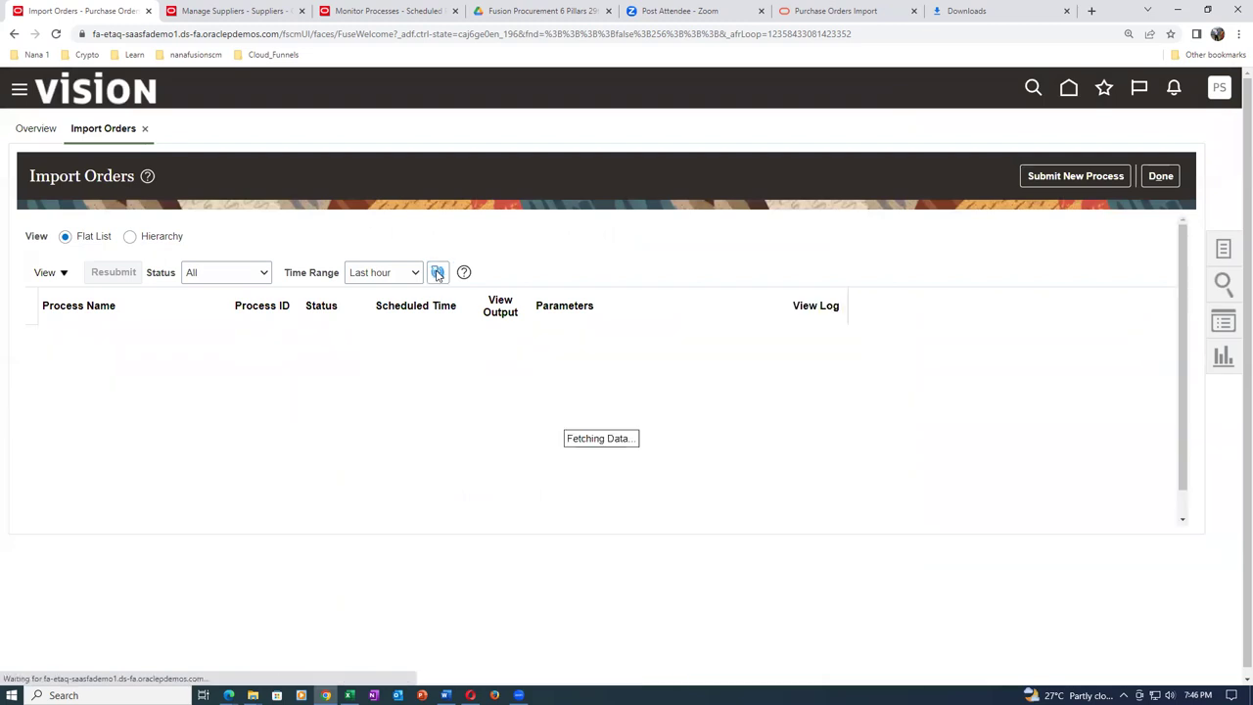
click(438, 273)
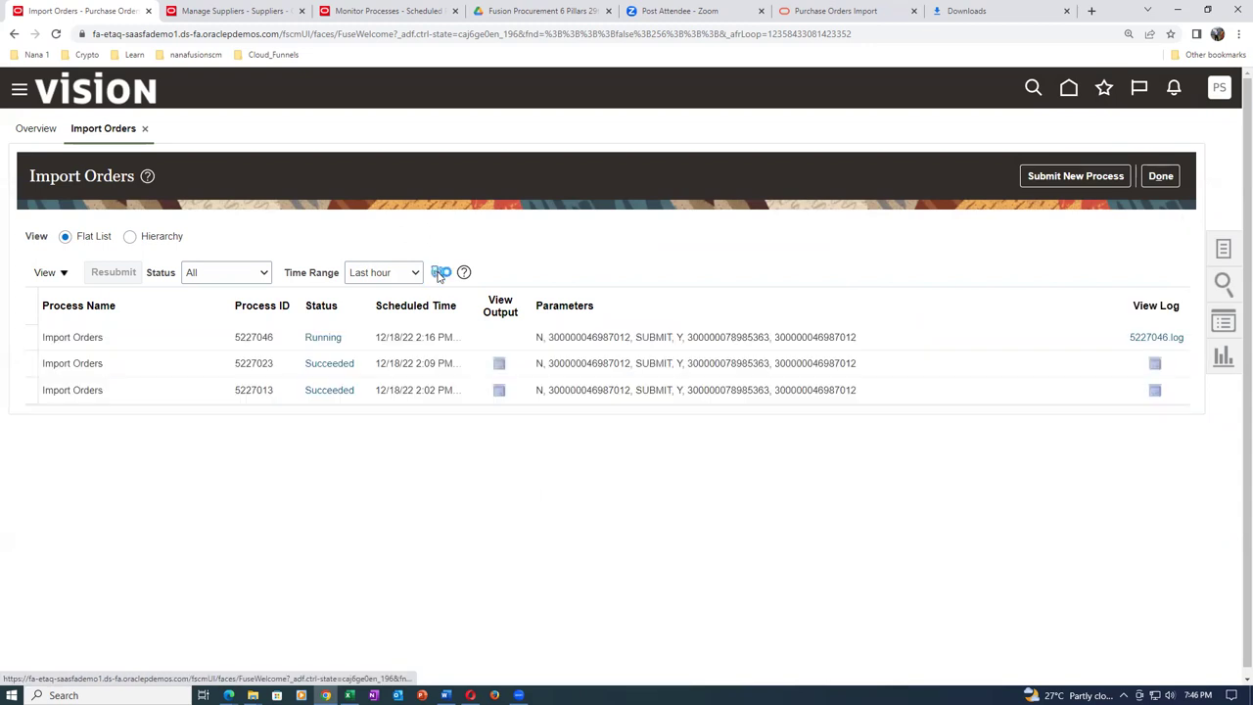
click(438, 273)
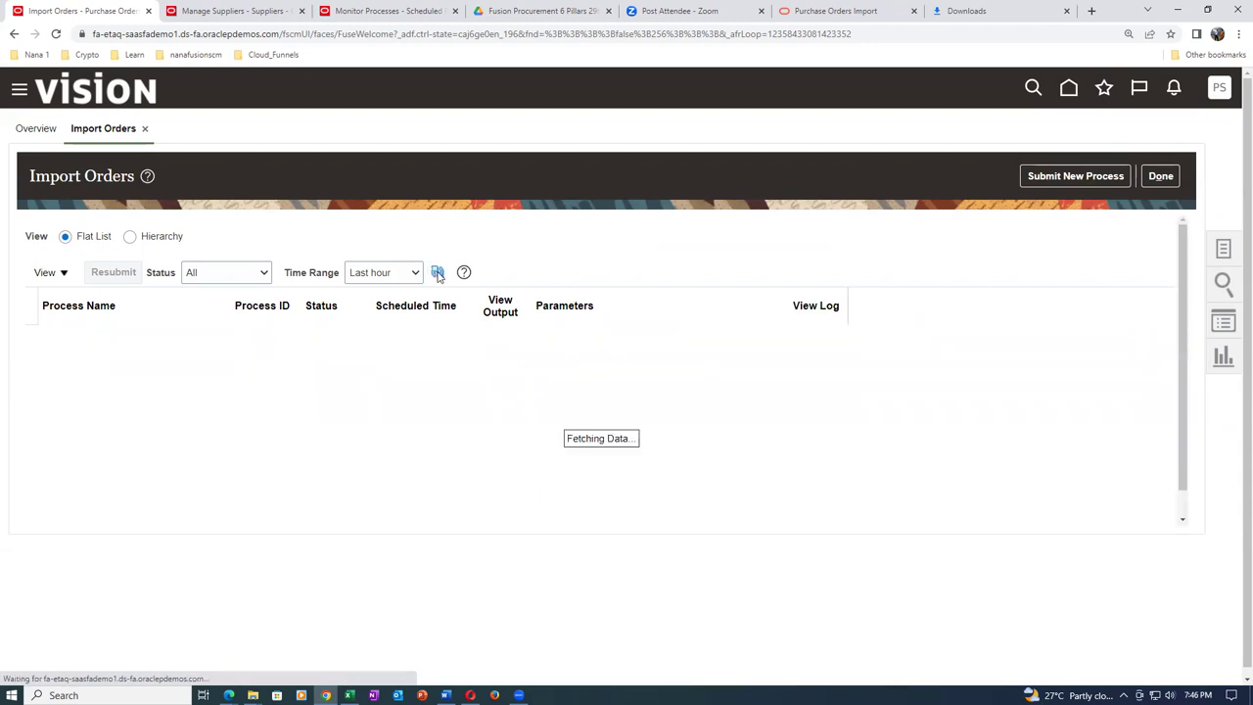
click(438, 273)
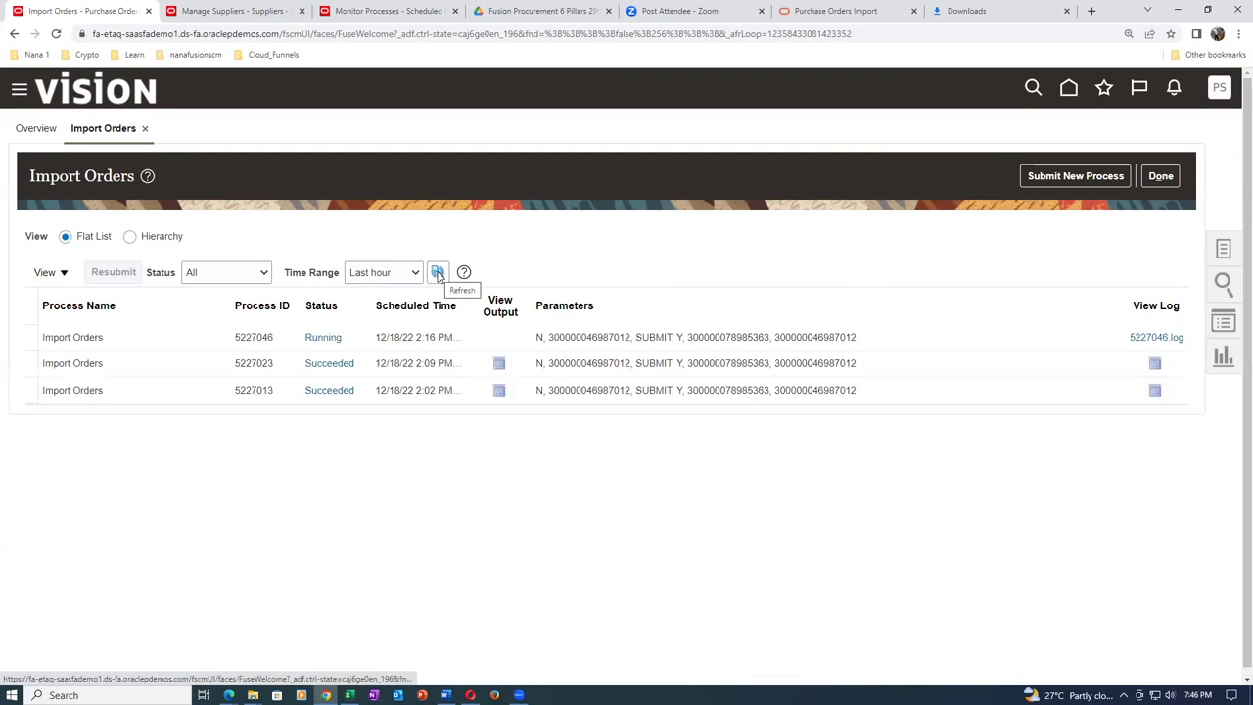
click(438, 273)
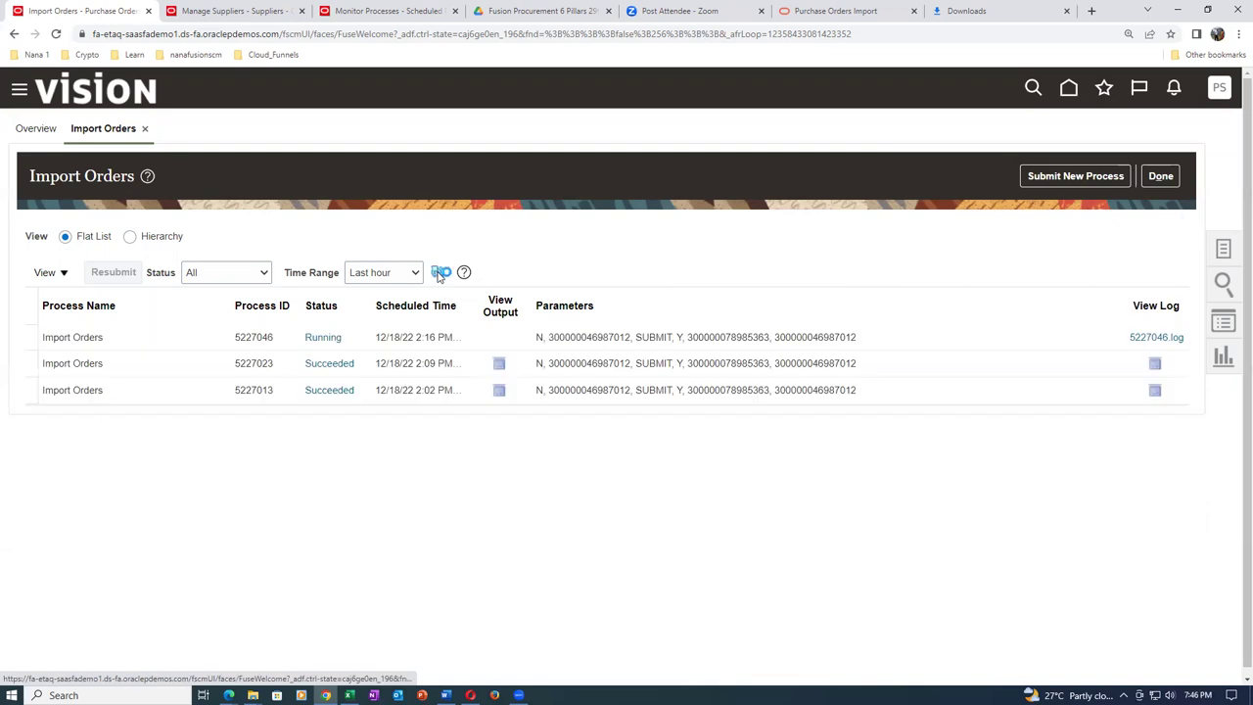
click(438, 273)
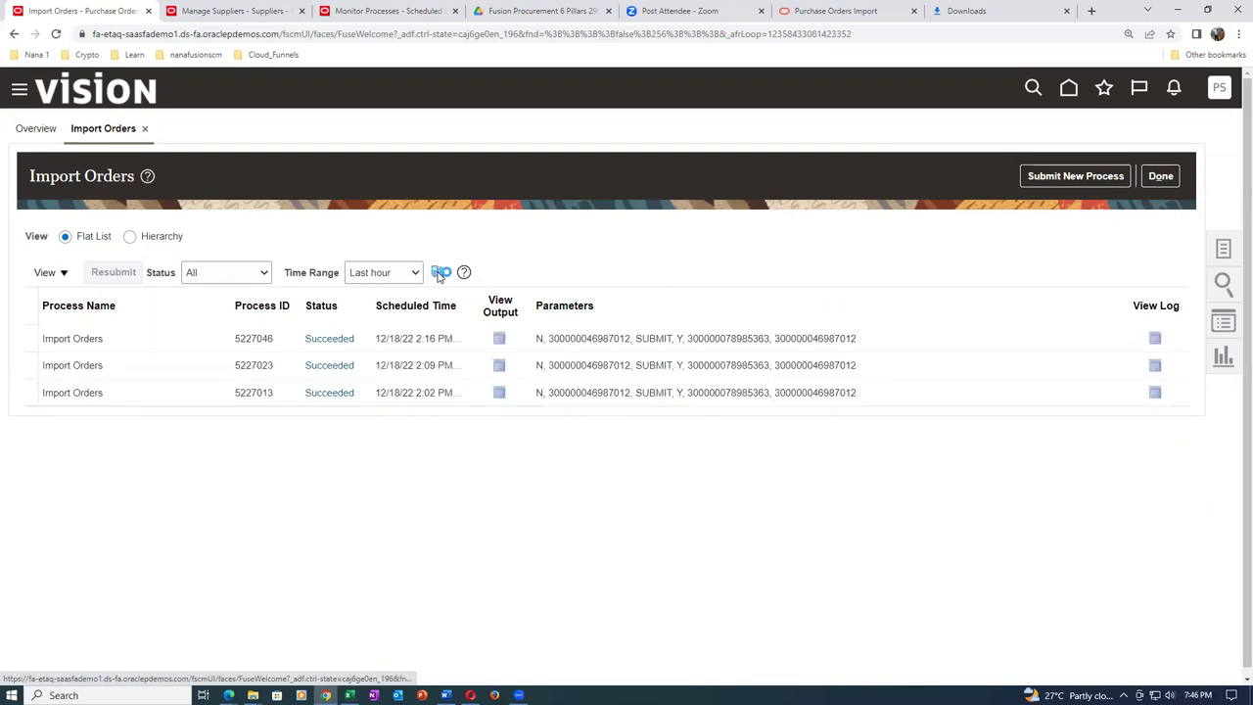
click(437, 273)
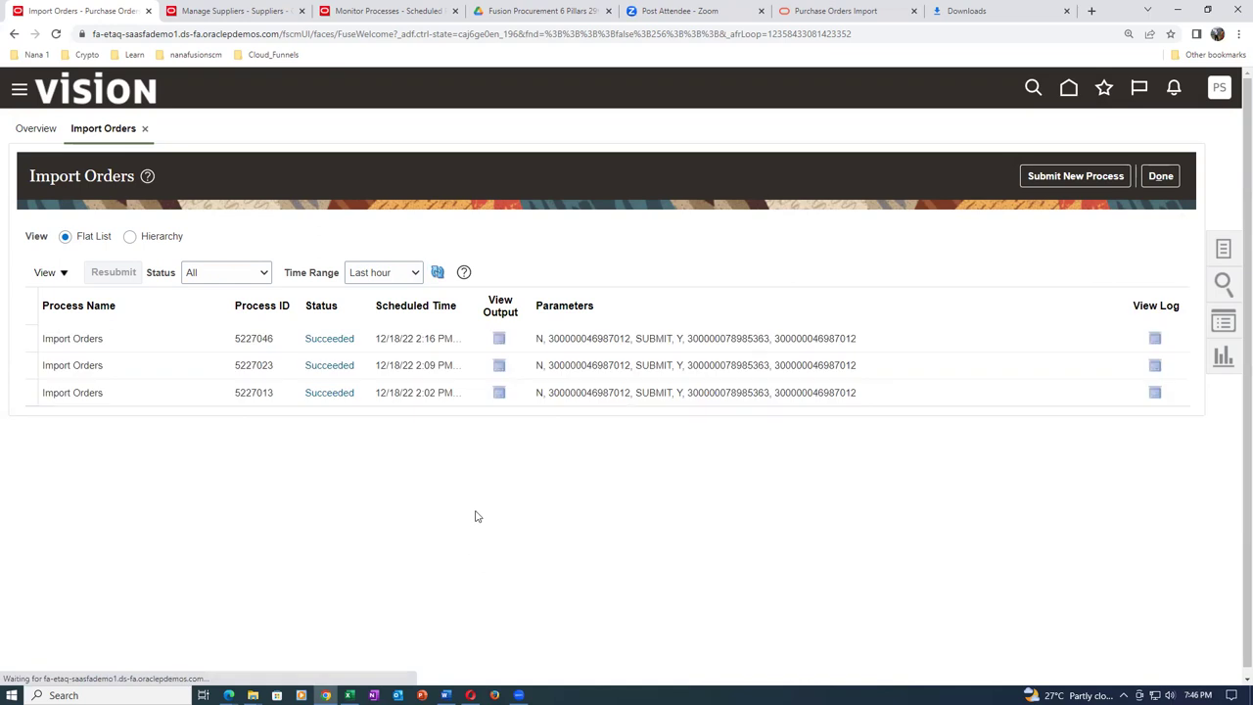
click(499, 340)
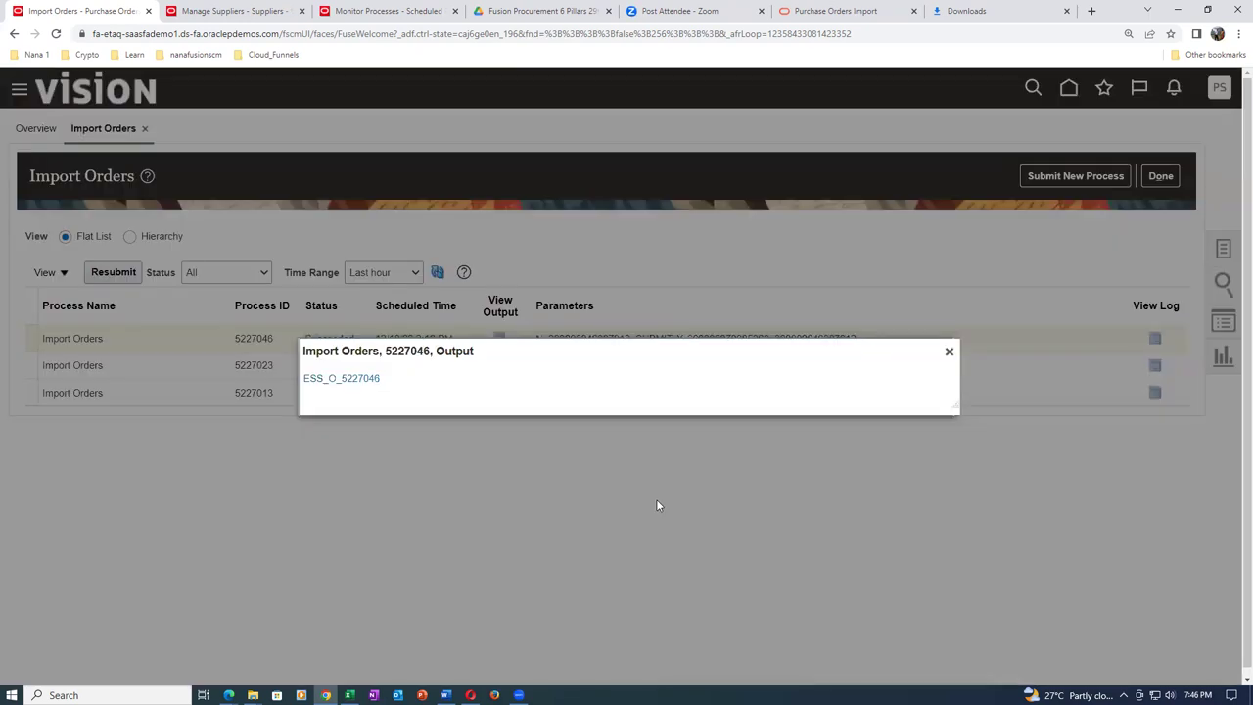
Download the ESS_O_5227046 output as 5227046.txt and show Chrome's Downloads page.
click(340, 380)
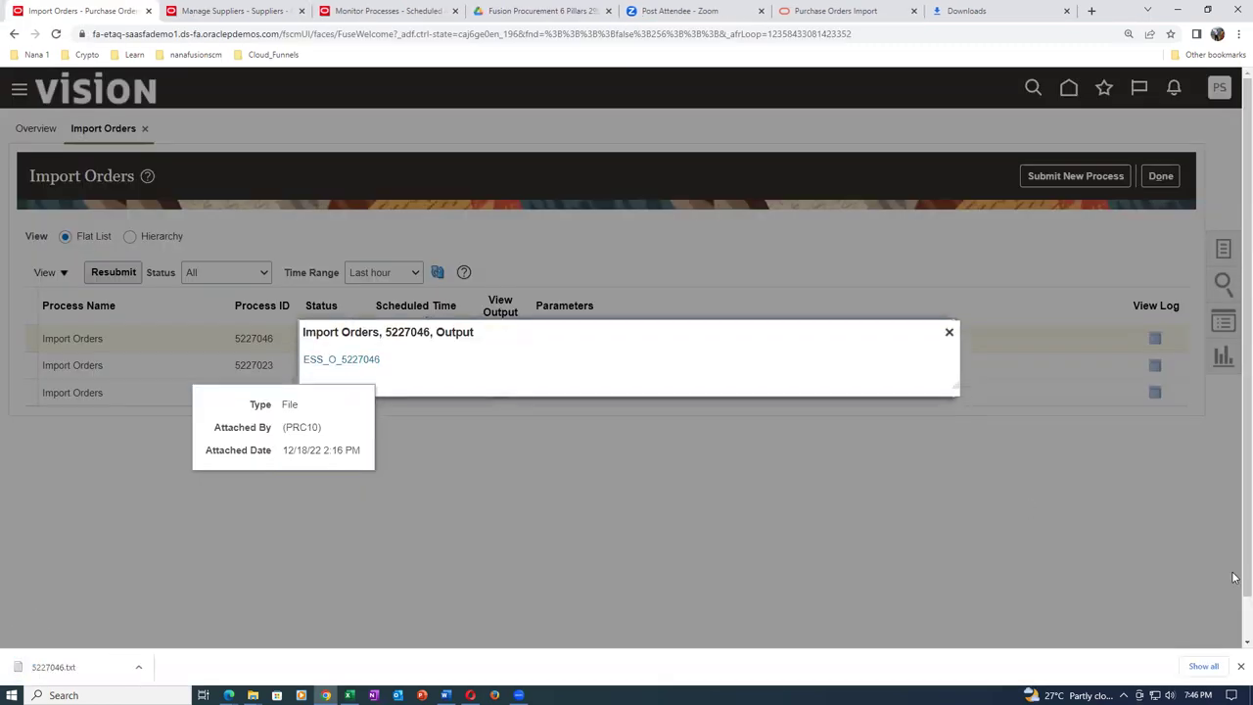
click(1204, 666)
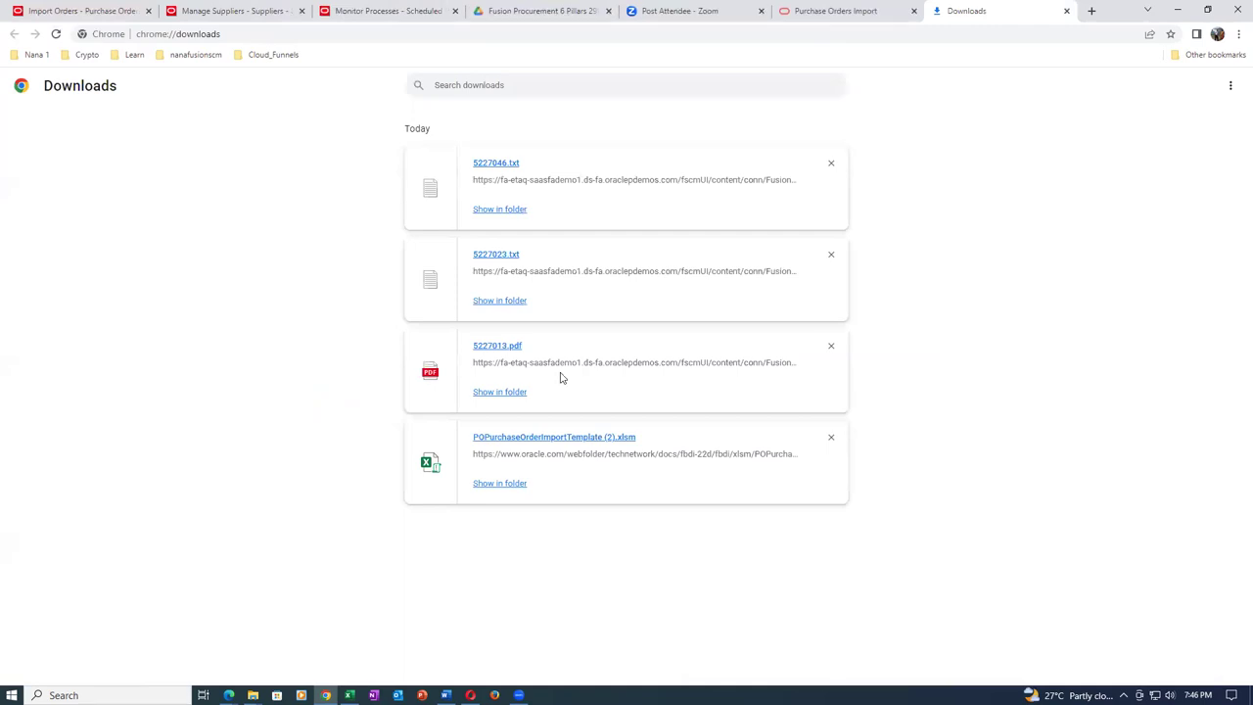
Open 5227046.txt, confirm order US164574 imported successfully, then close the log and downloads page.
click(497, 167)
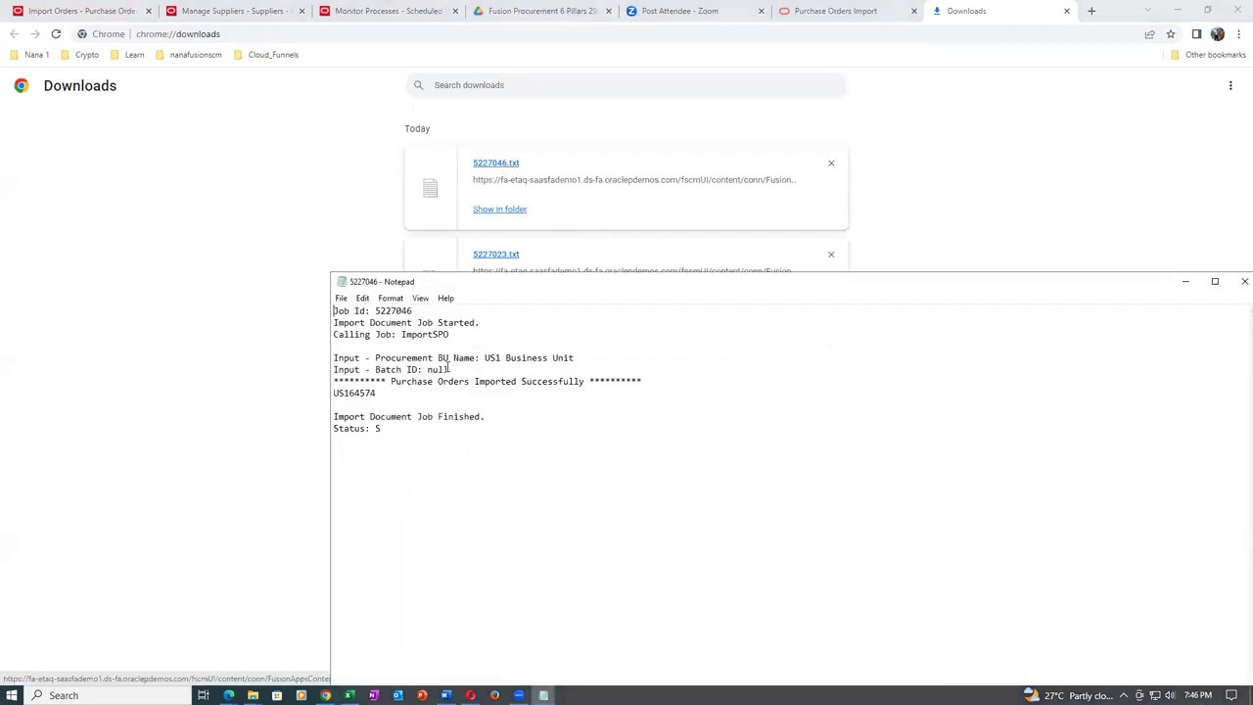
drag(412, 381, 560, 381)
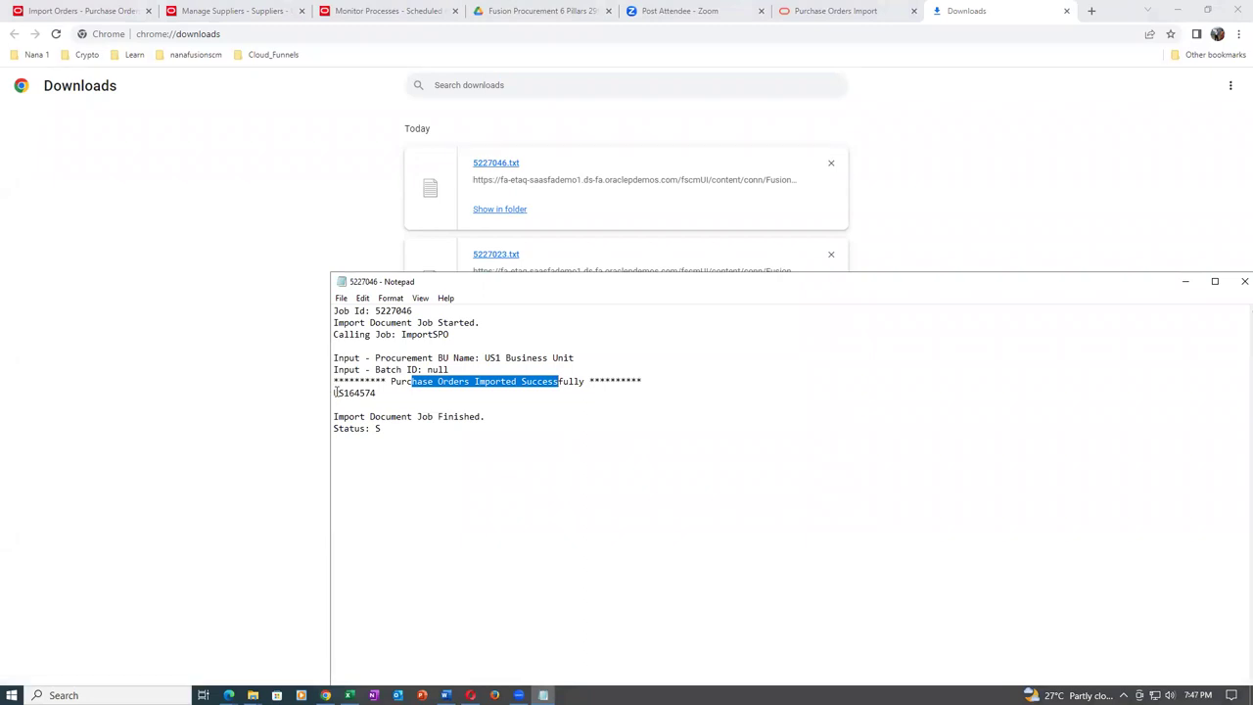
drag(334, 393, 378, 394)
key(ctrl+c)
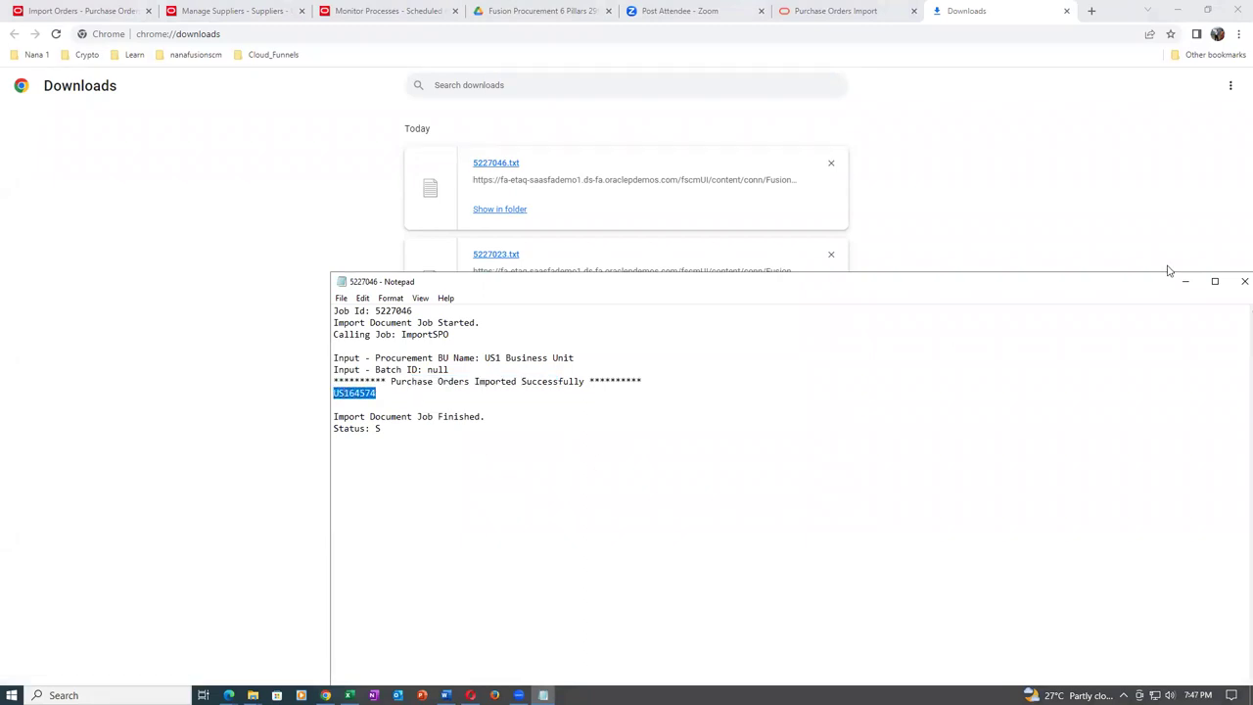
click(1242, 283)
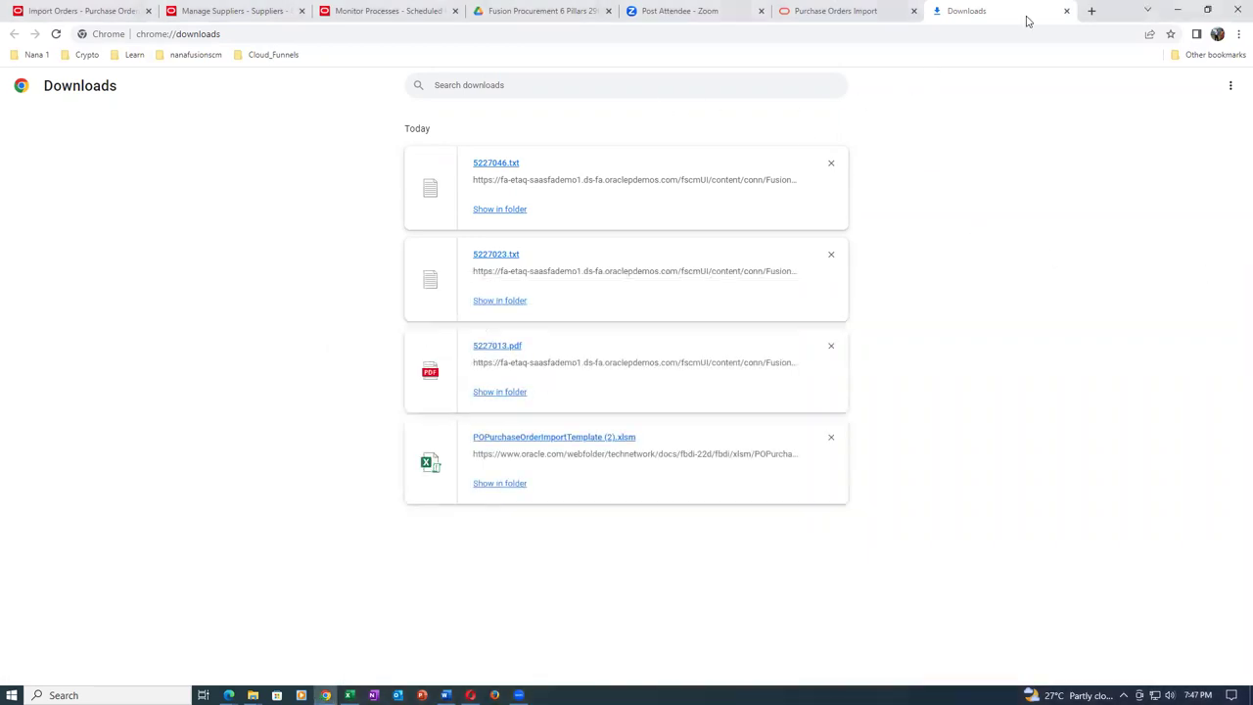
click(1066, 11)
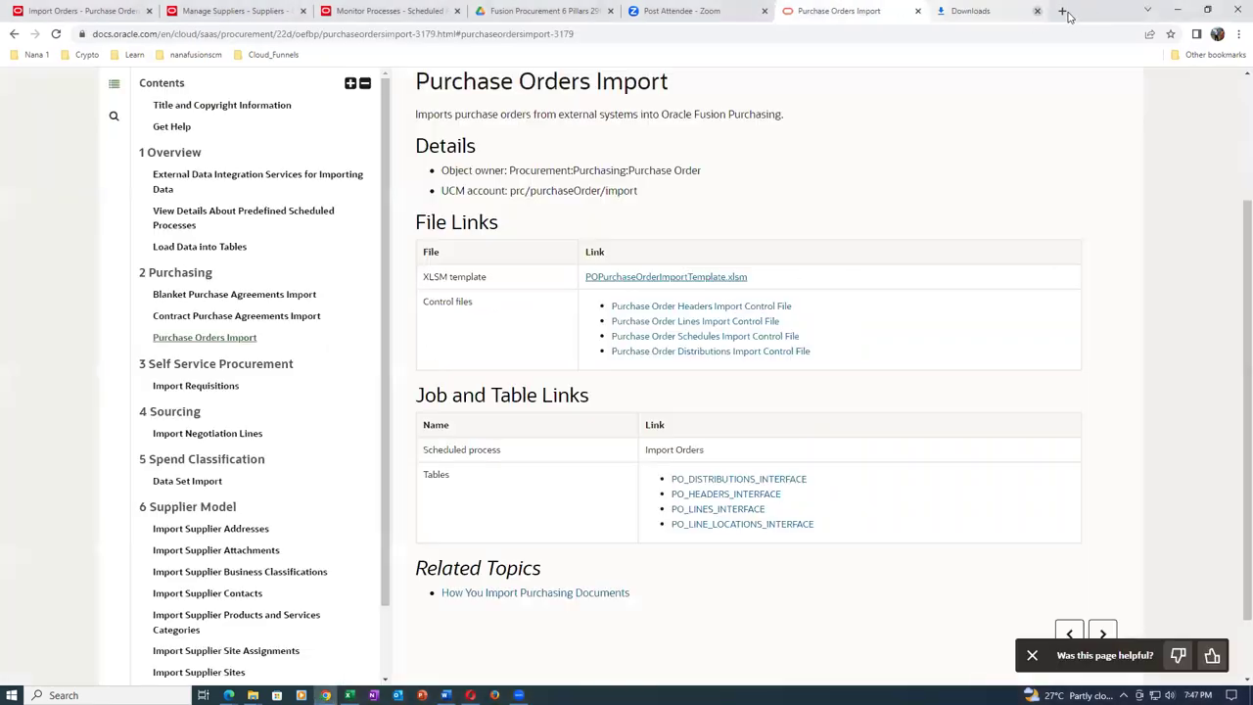
Close the Purchase Orders Import documentation and Zoom tabs and return to the Import Orders tab.
click(931, 11)
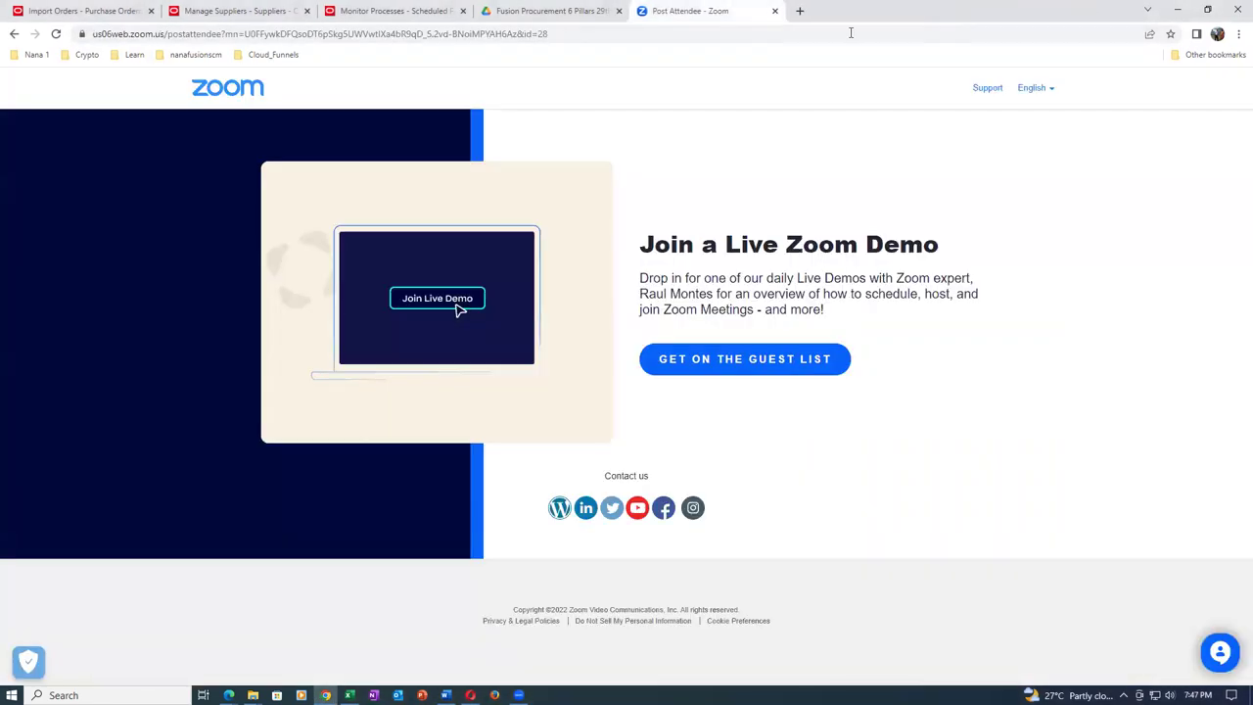
click(776, 11)
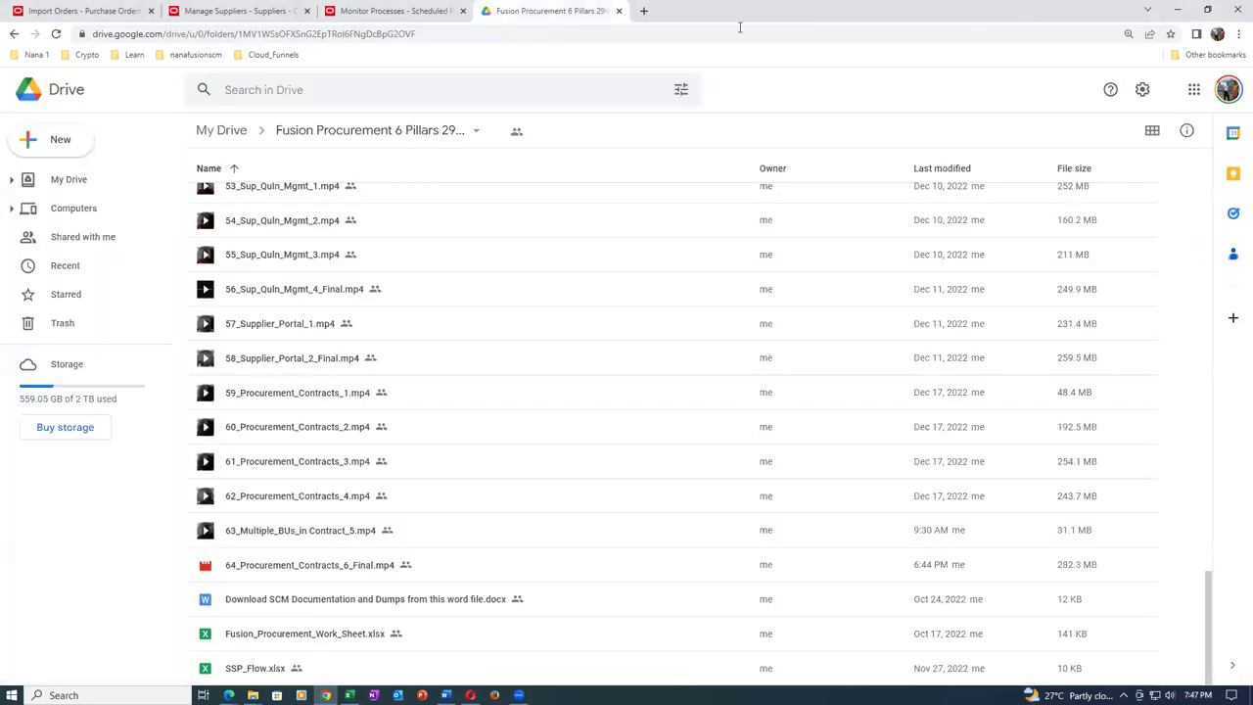
click(226, 13)
click(78, 14)
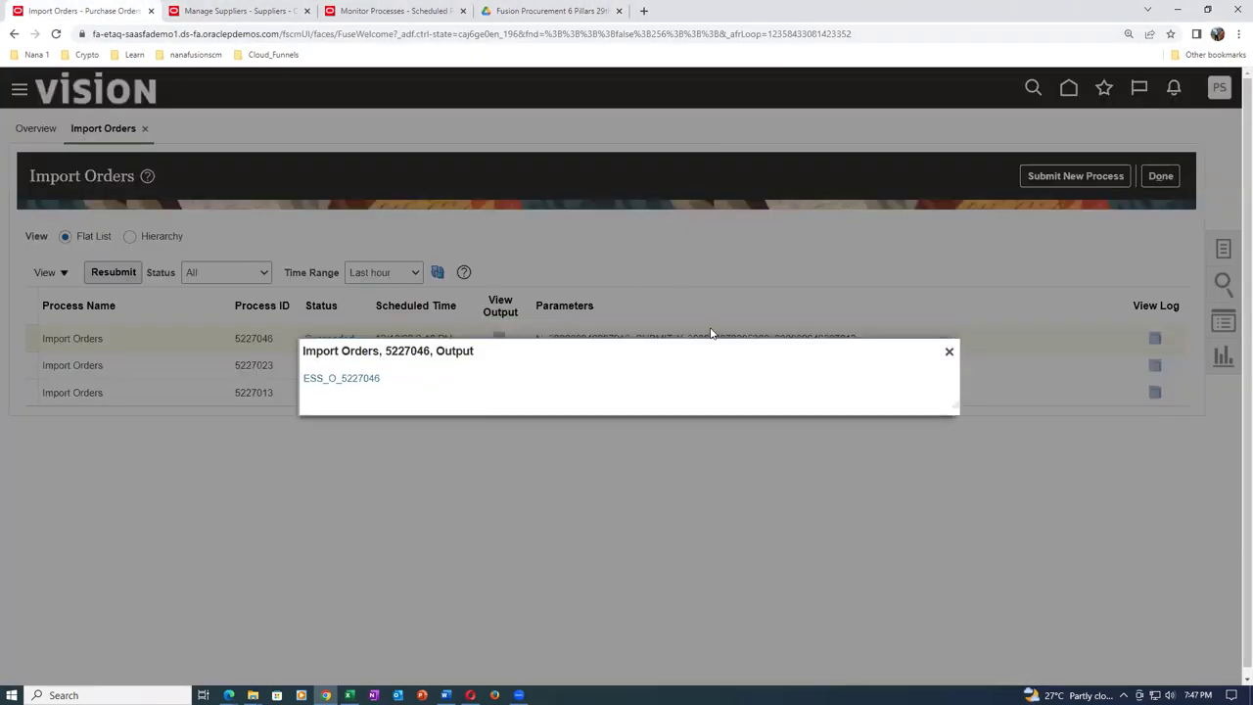
Dismiss the process output, finish Import Orders, and show the purchasing task list.
click(950, 352)
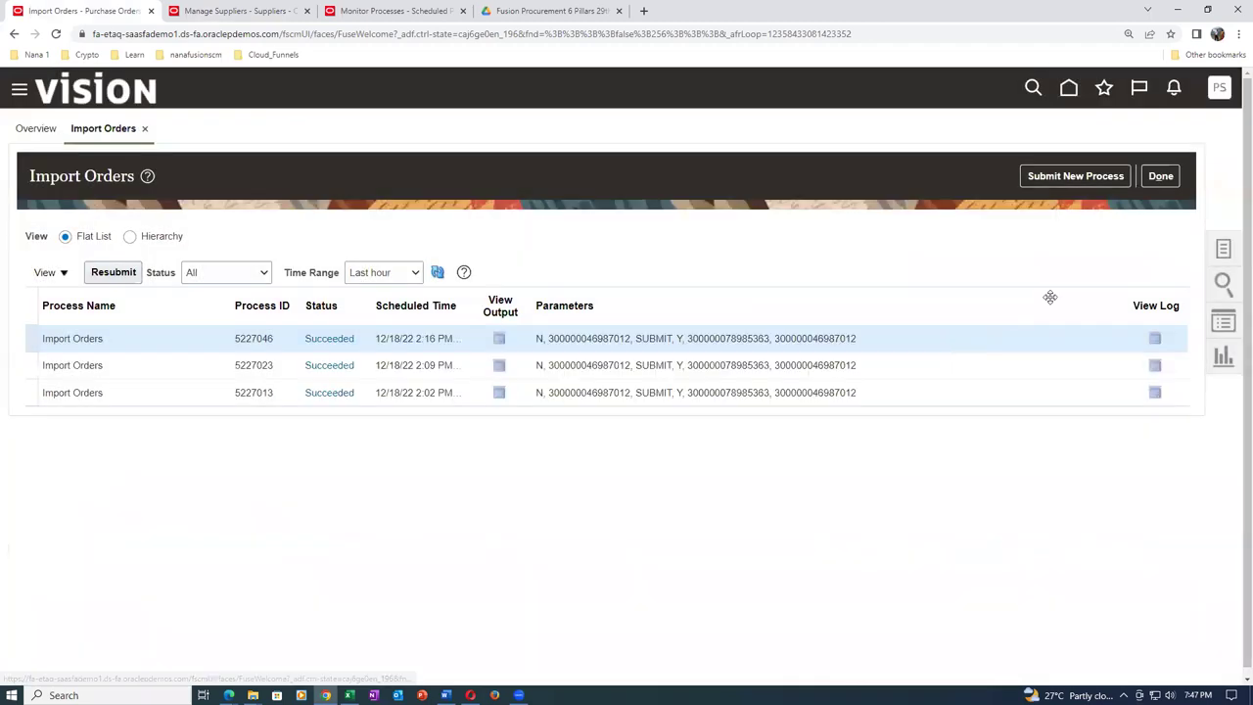
click(1158, 177)
click(1224, 251)
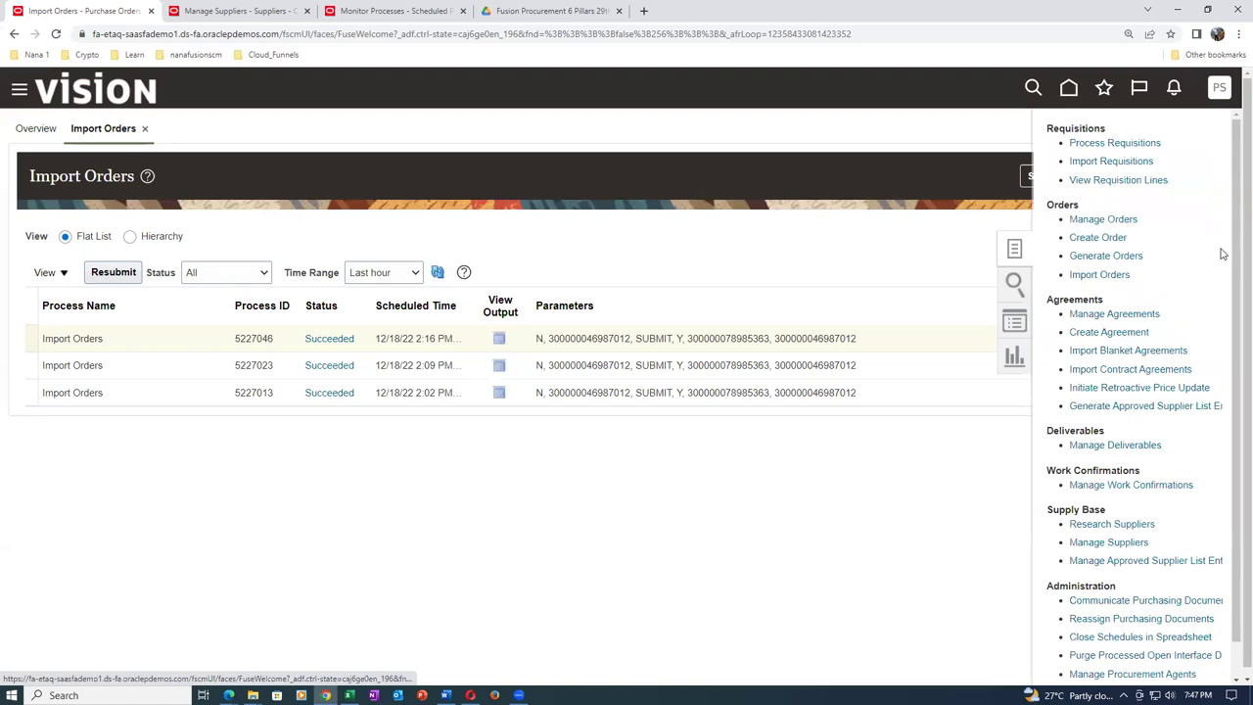
Search Manage Orders for order US164574 with the default Buyer criterion cleared.
click(1097, 219)
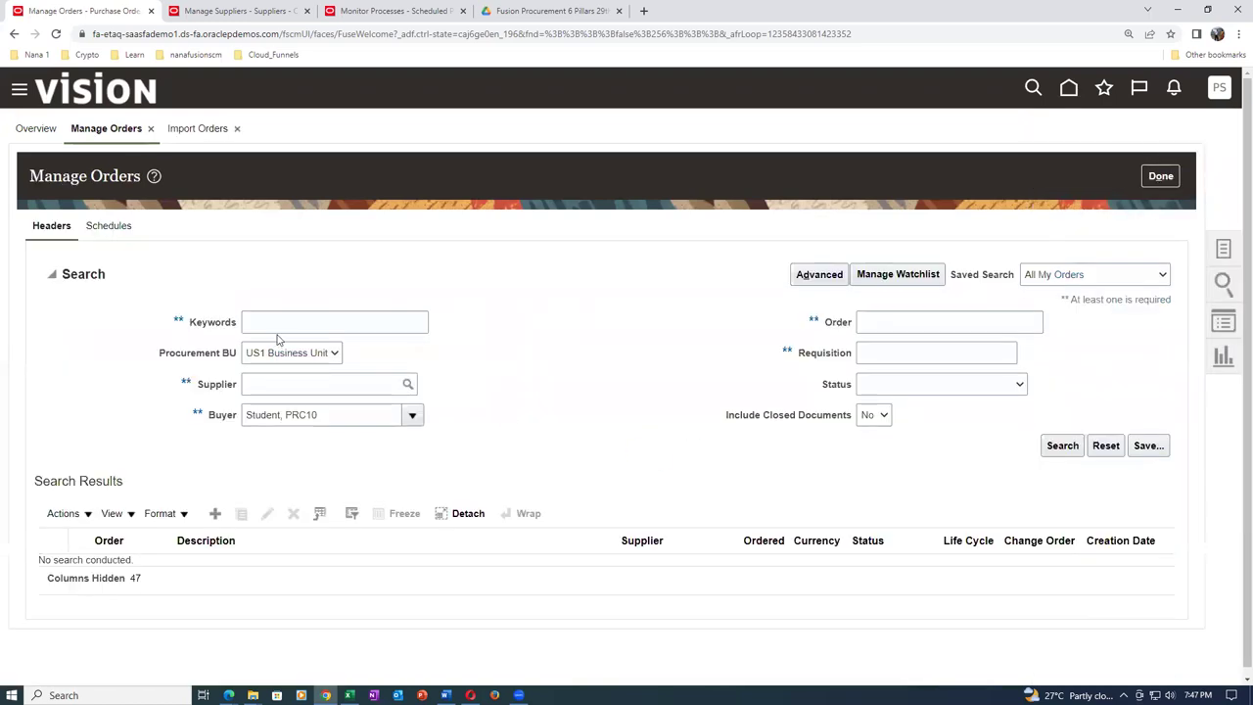
click(916, 326)
key(ctrl+v)
key(Tab)
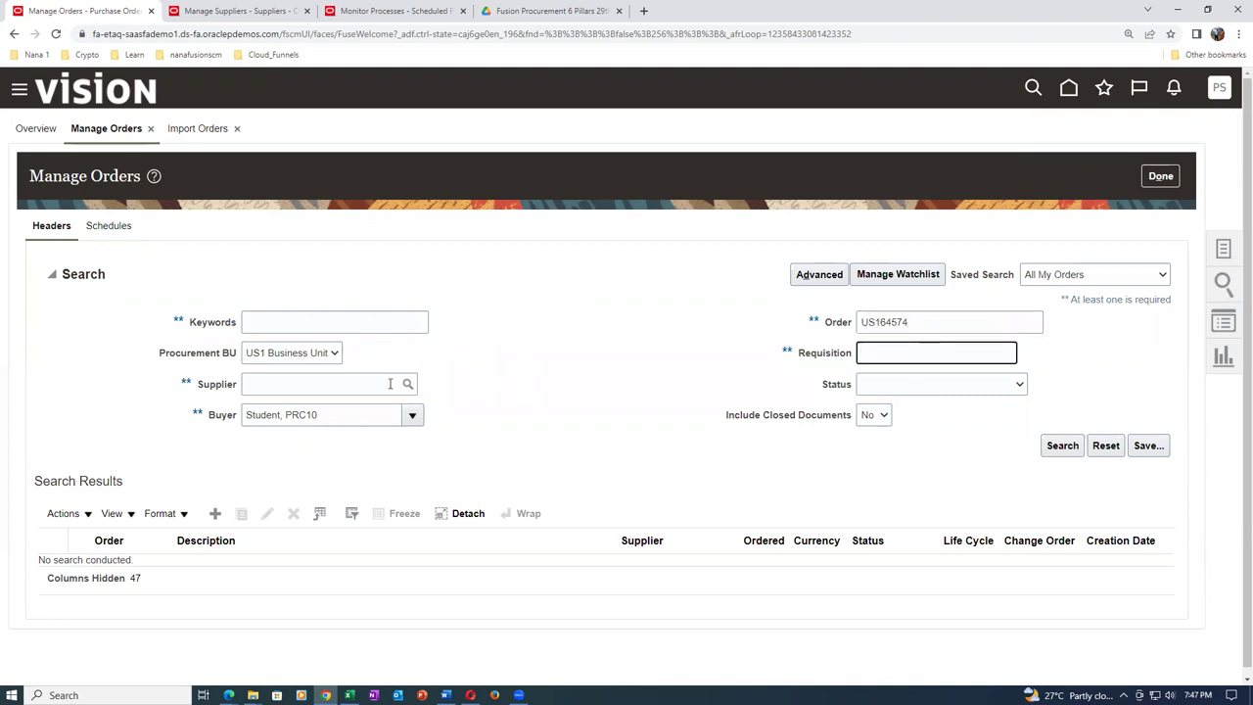
drag(350, 415, 245, 437)
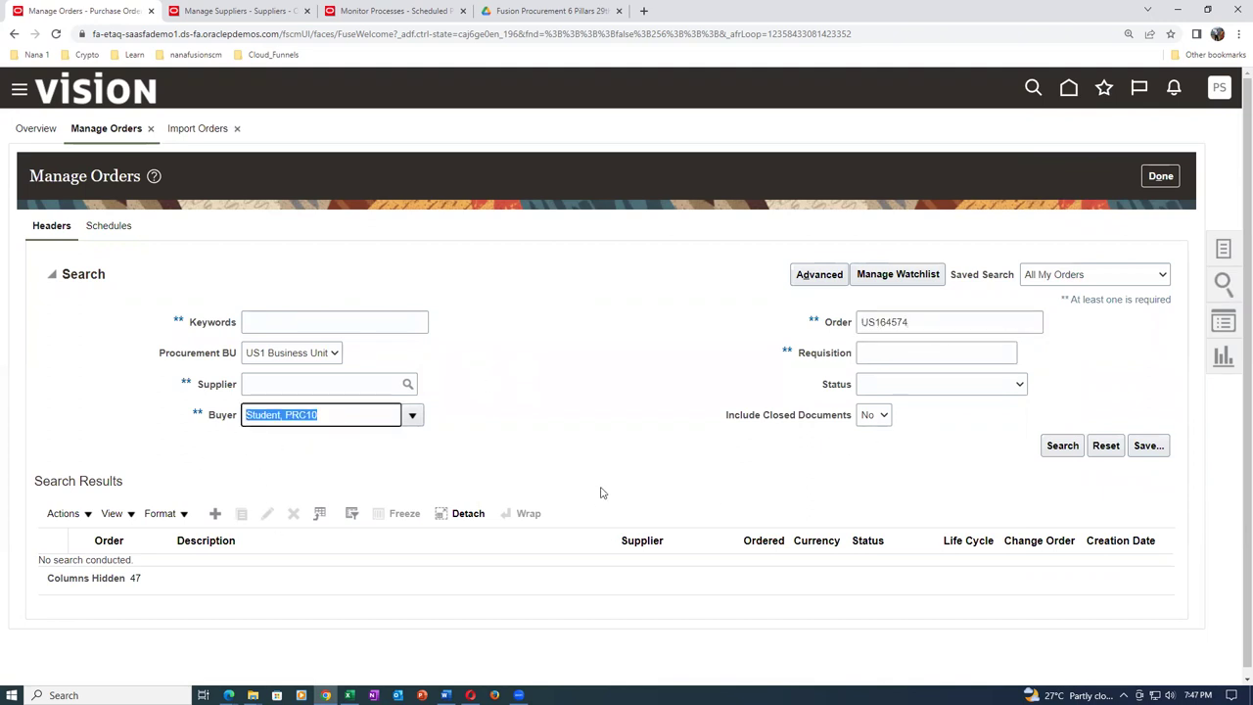
key(BackSpace)
click(1081, 450)
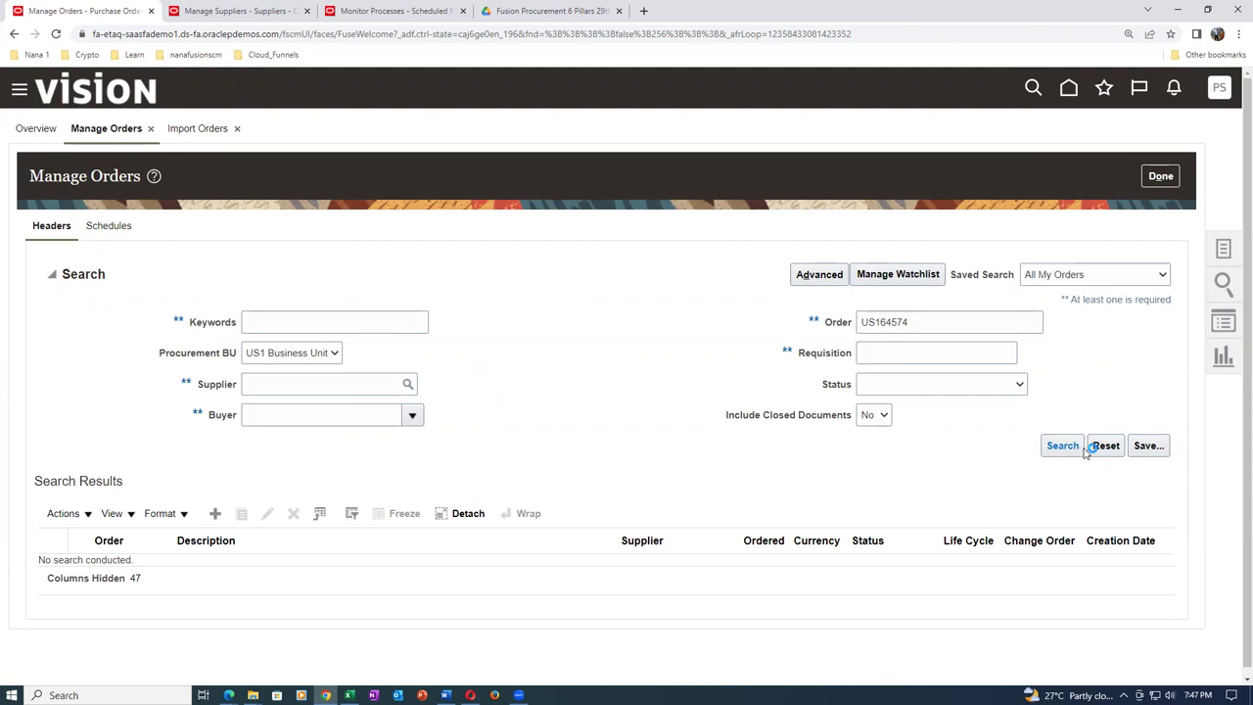
click(1085, 451)
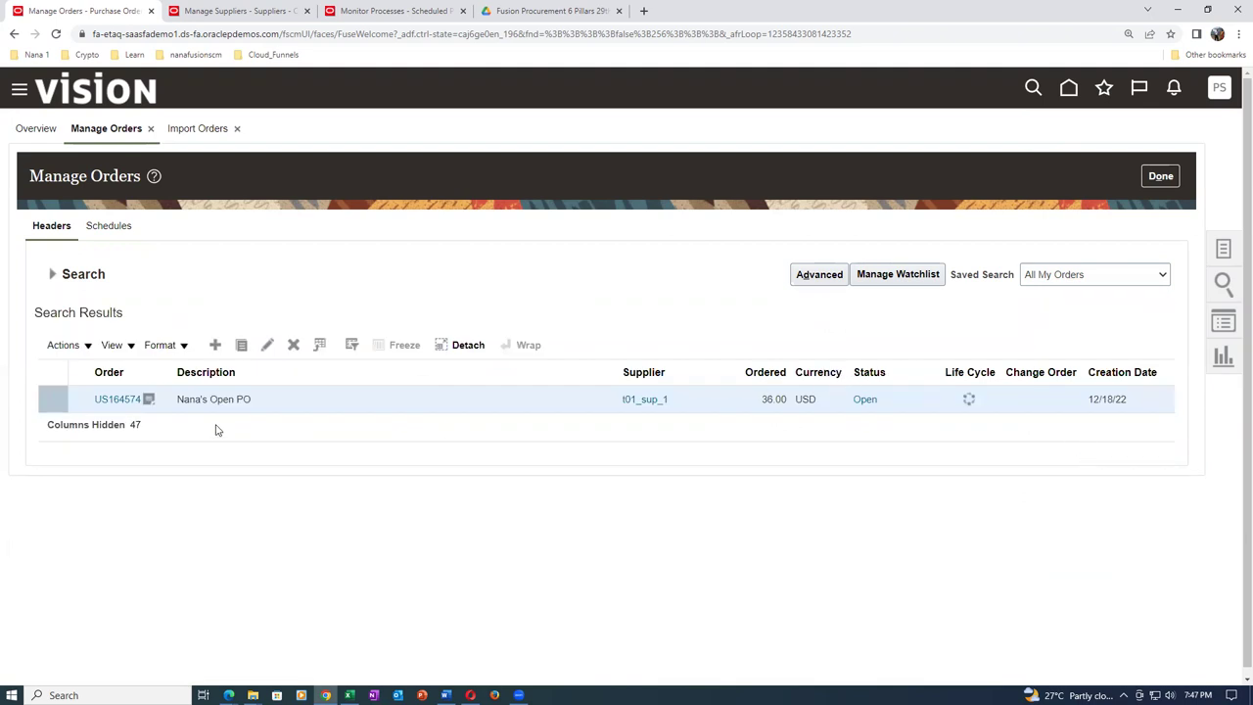
Check the supplier and receiver notes on order US164574, then open the order.
click(150, 400)
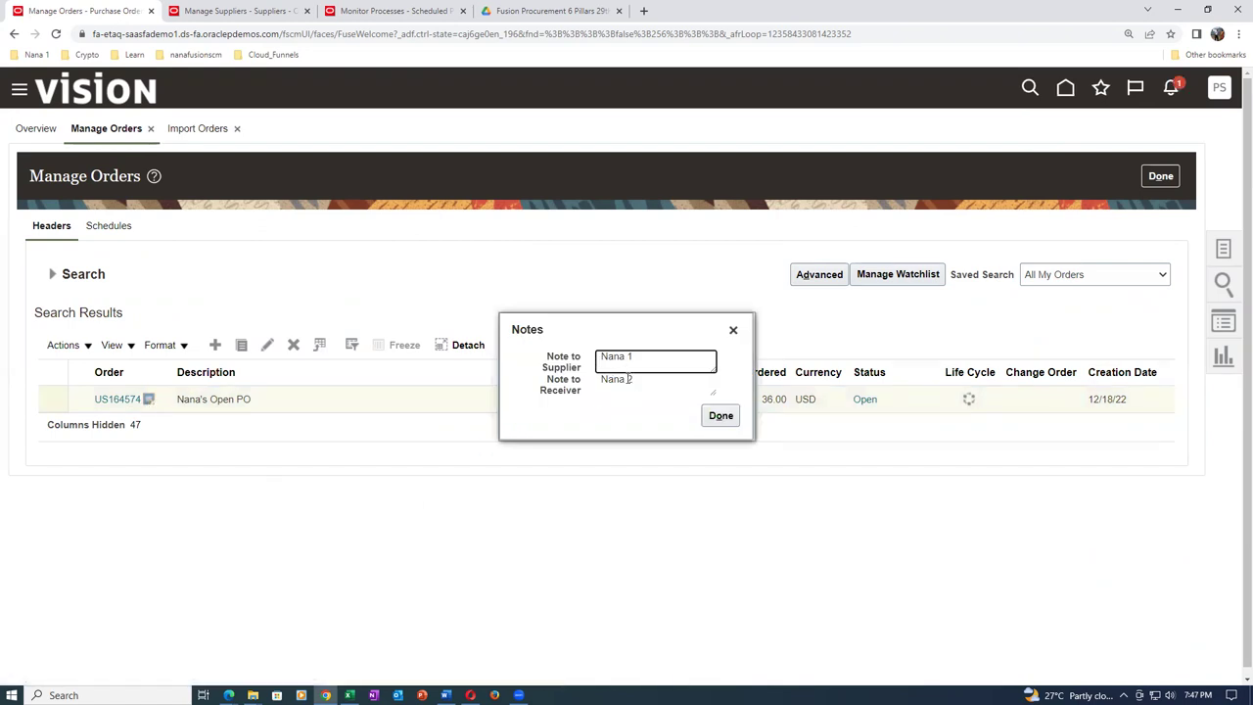
click(718, 423)
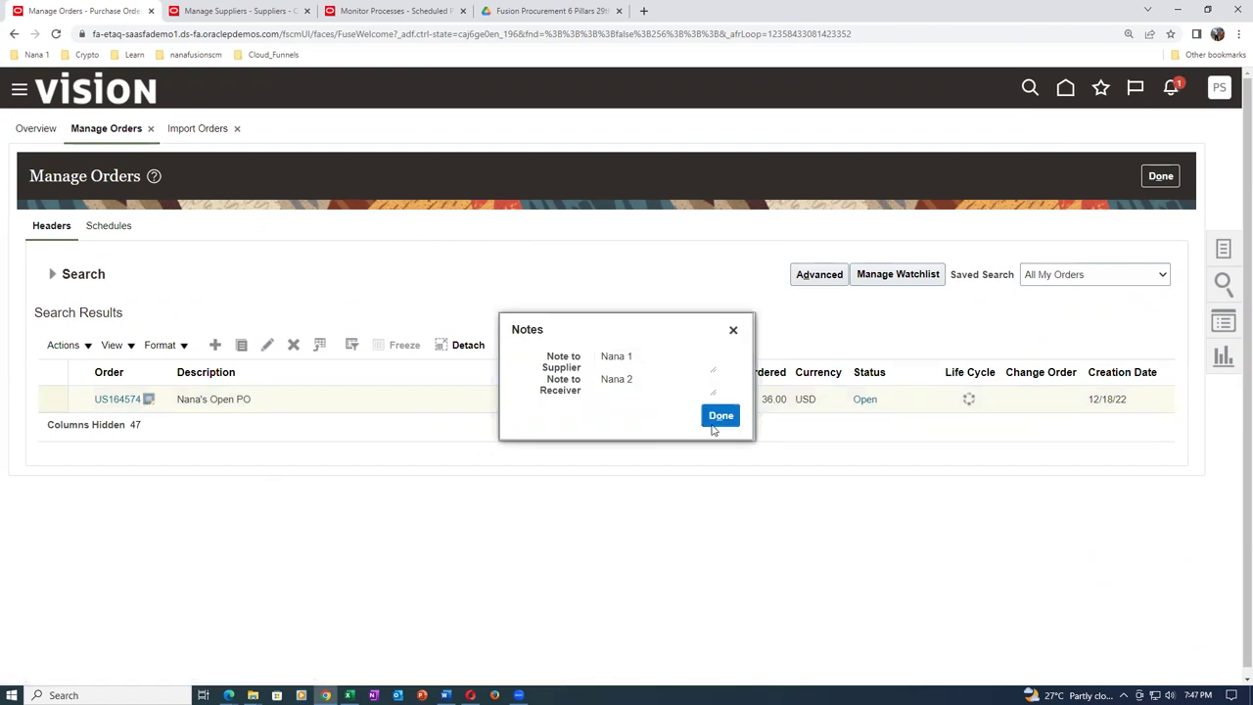
click(118, 398)
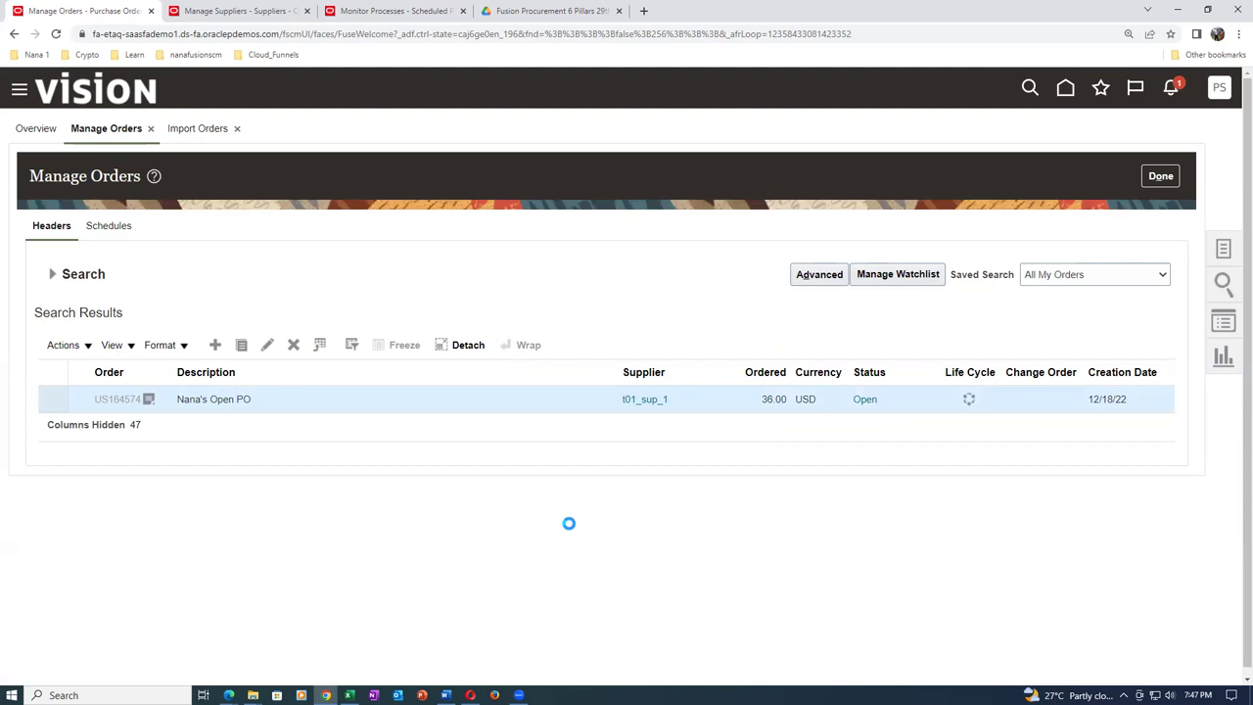
Review line 1 details (item AS65000, 12 Ea at 3.00) and return to the Lines table.
scroll(568, 529, down, 2)
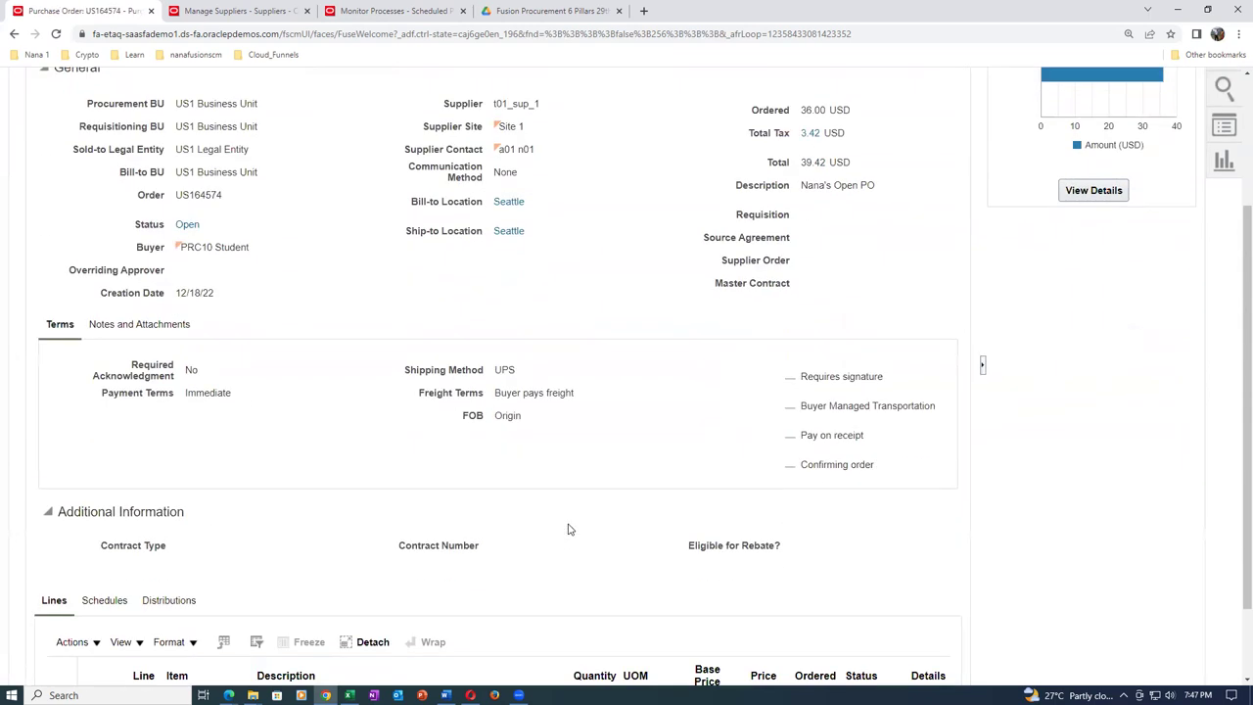
scroll(569, 528, down, 2)
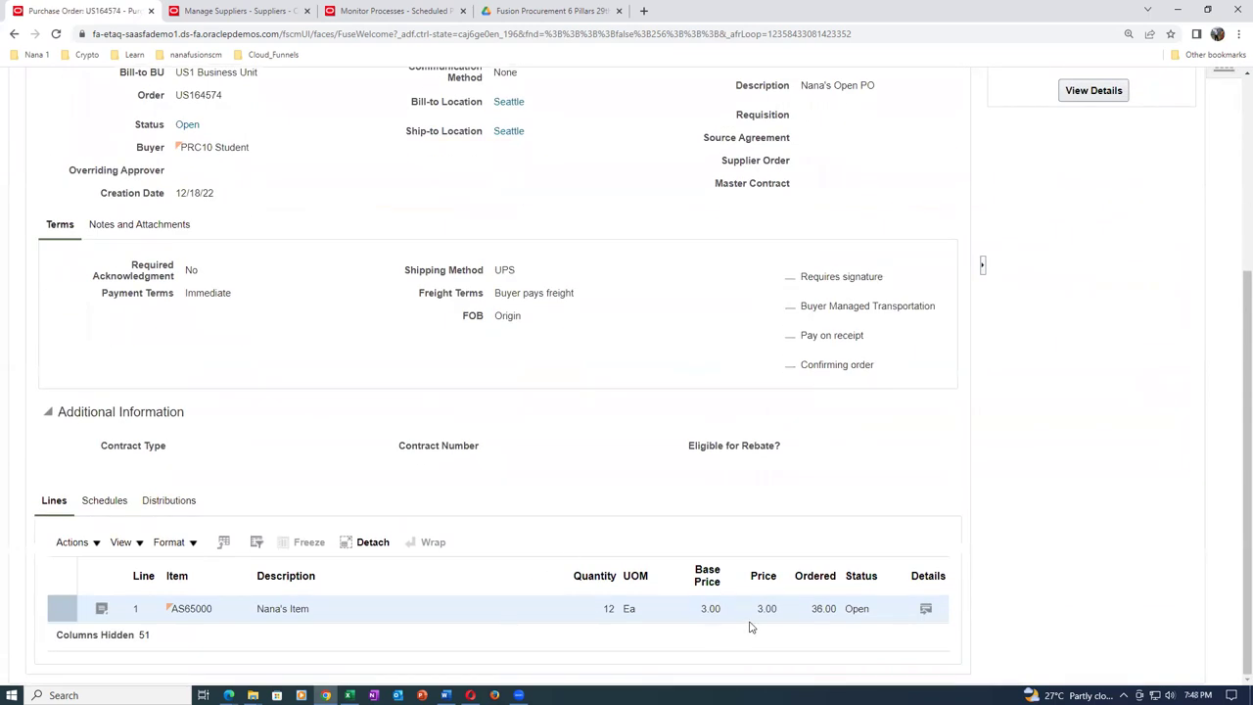
click(926, 609)
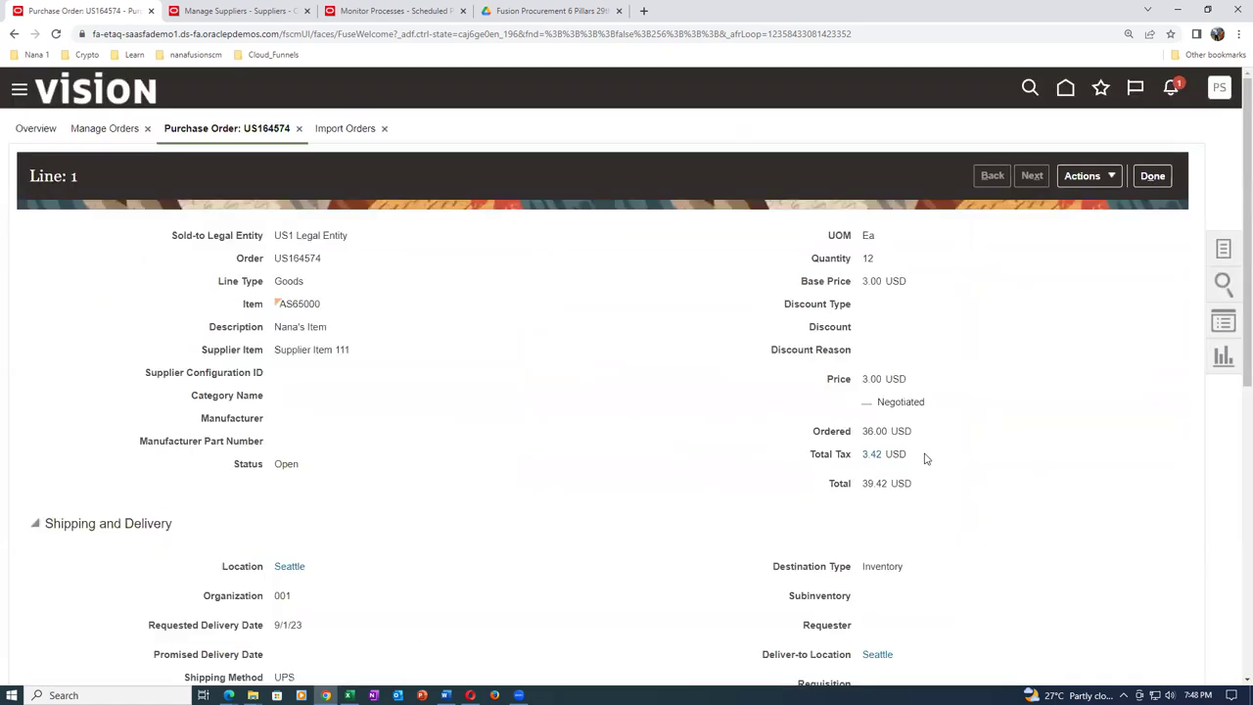
scroll(517, 372, down, 4)
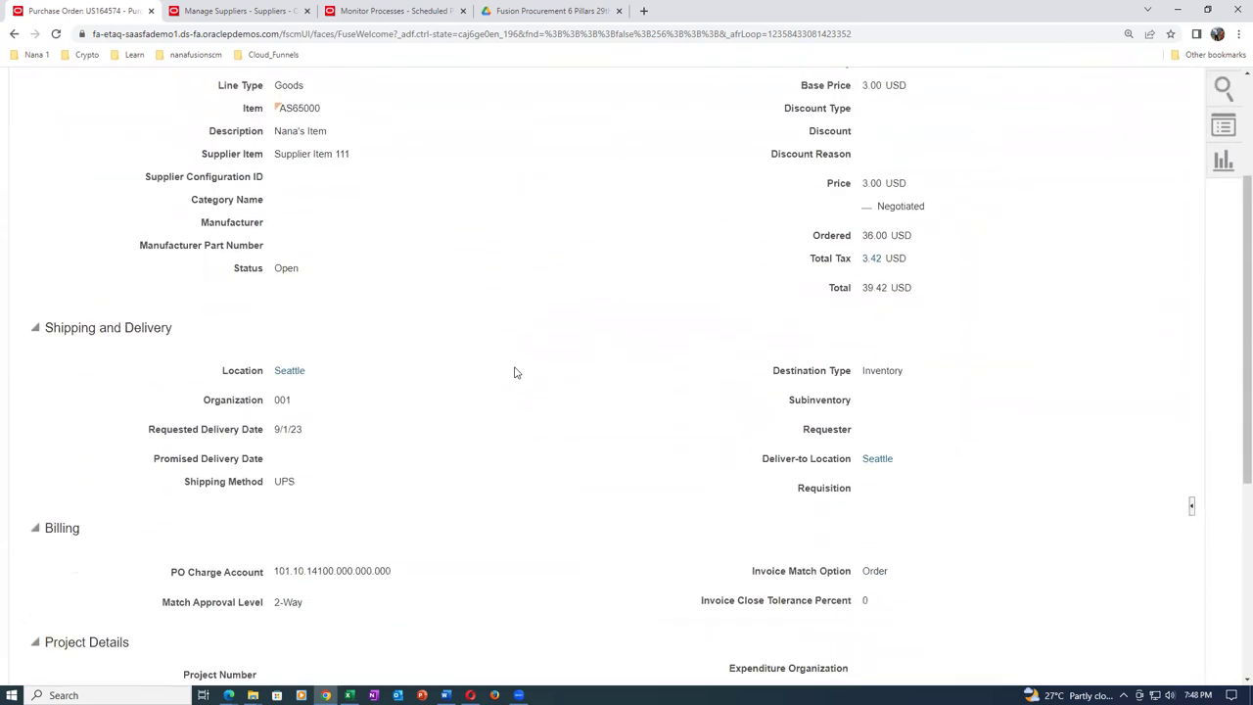
scroll(516, 372, down, 2)
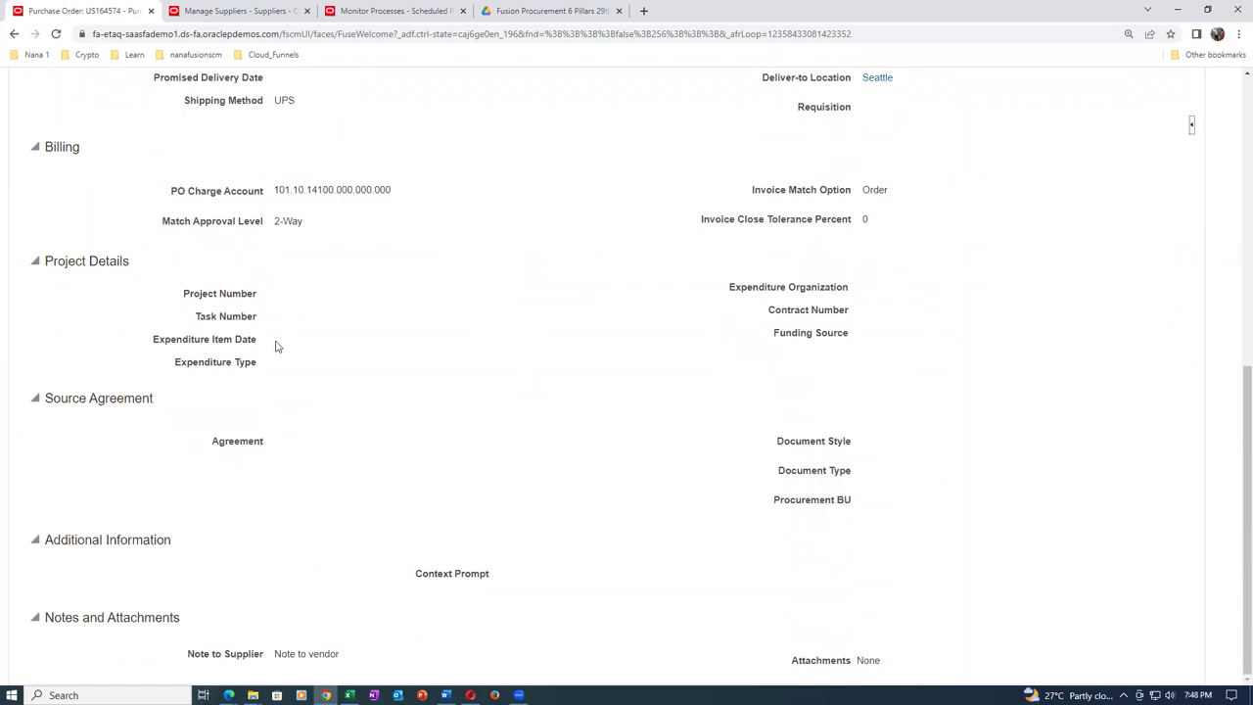
scroll(237, 623, up, 6)
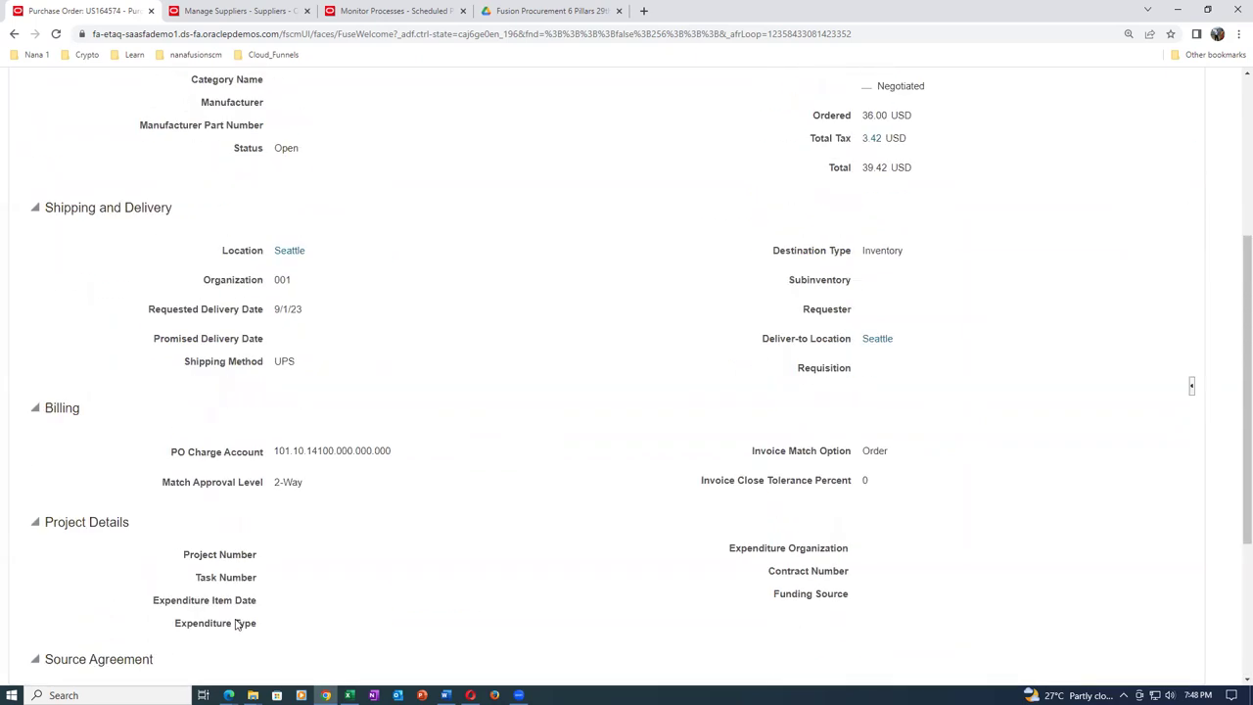
scroll(238, 622, up, 1)
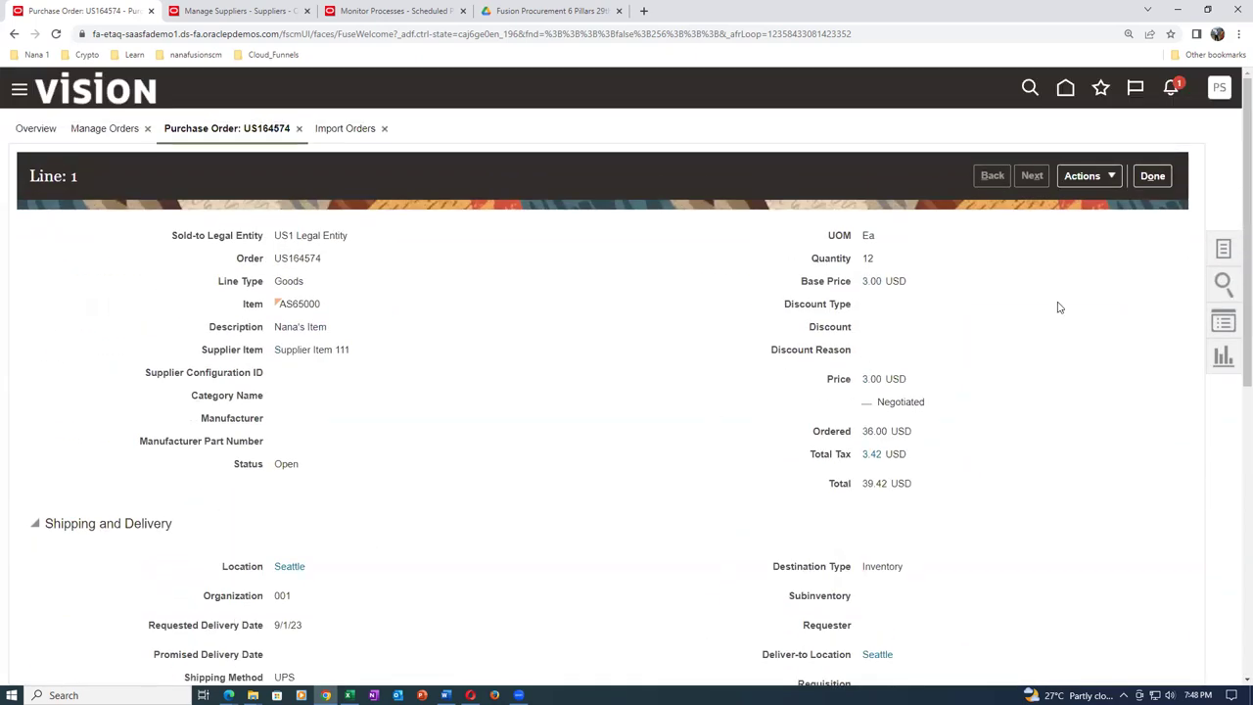
click(1163, 179)
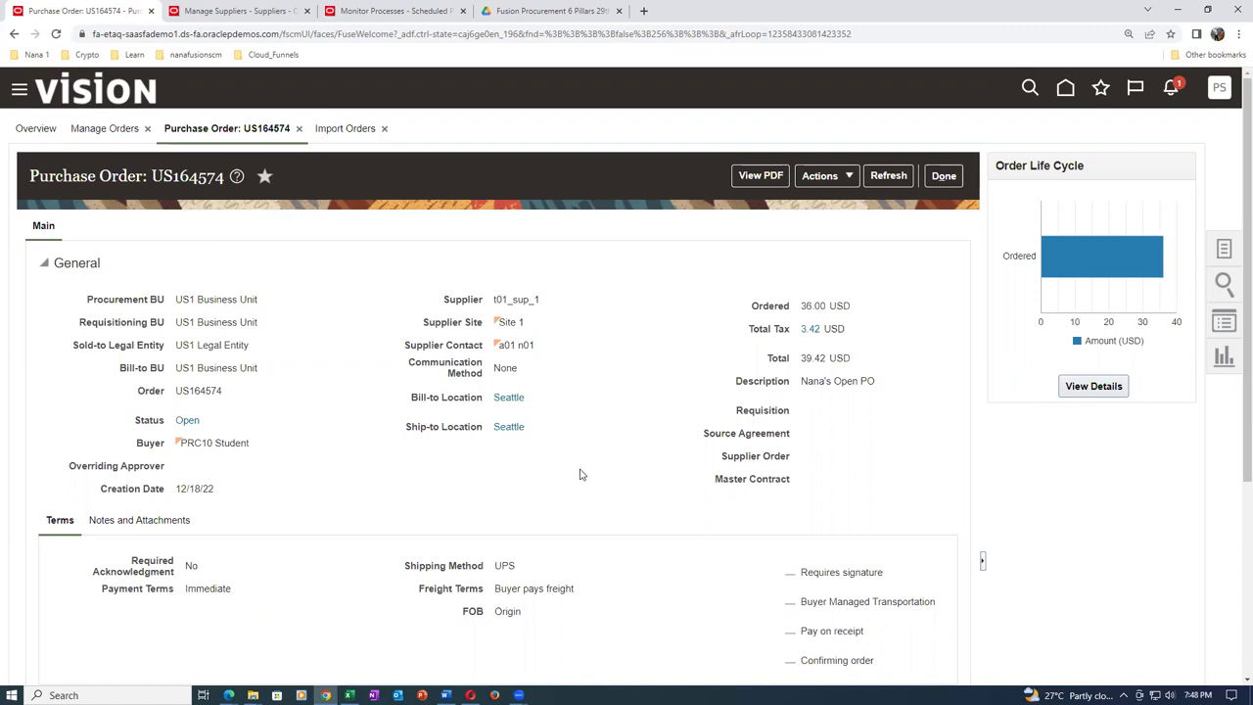
scroll(388, 437, down, 3)
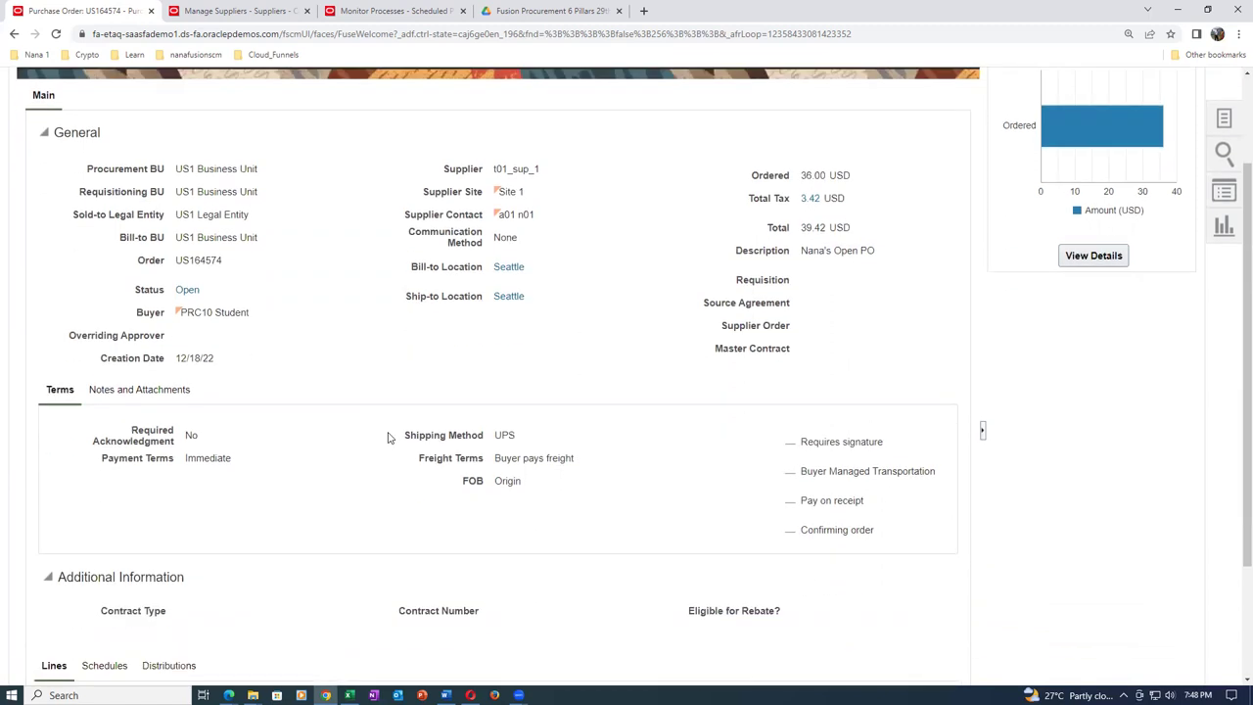